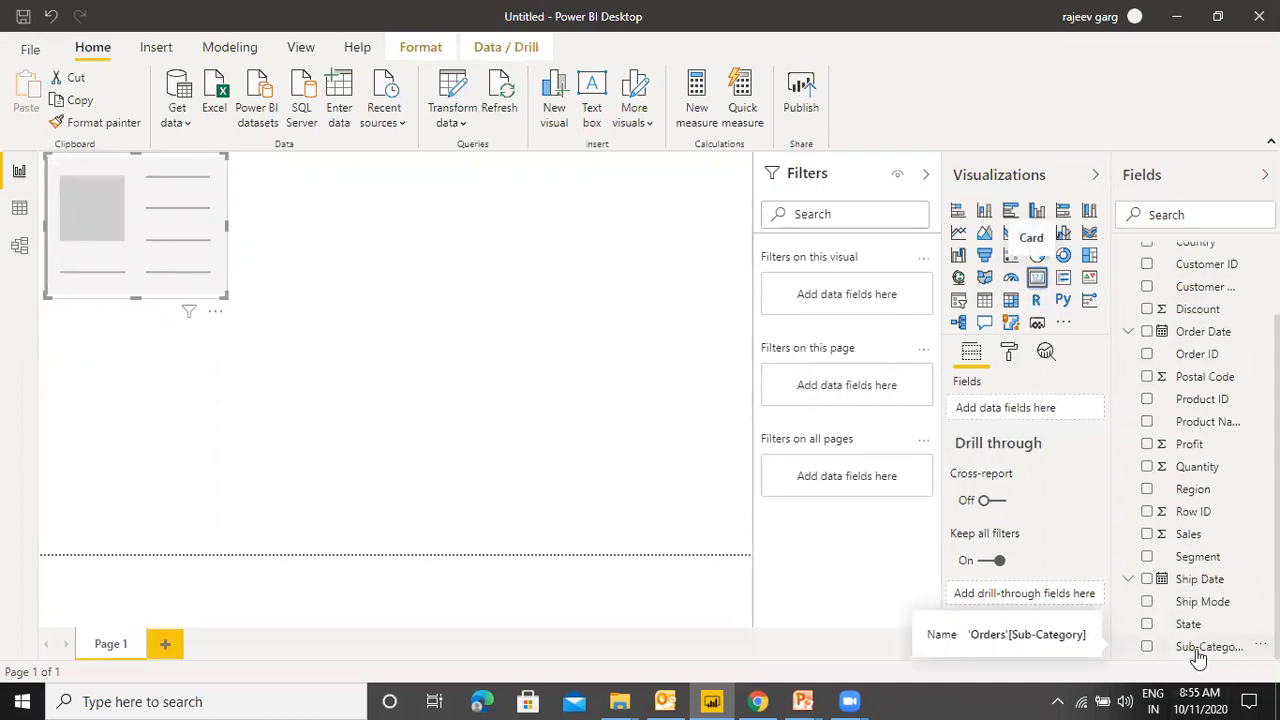
# Fill the empty card with the Sub-Category field, then widen the card and reduce its height
pyautogui.moveTo(1200, 655); pyautogui.dragTo(142, 280)
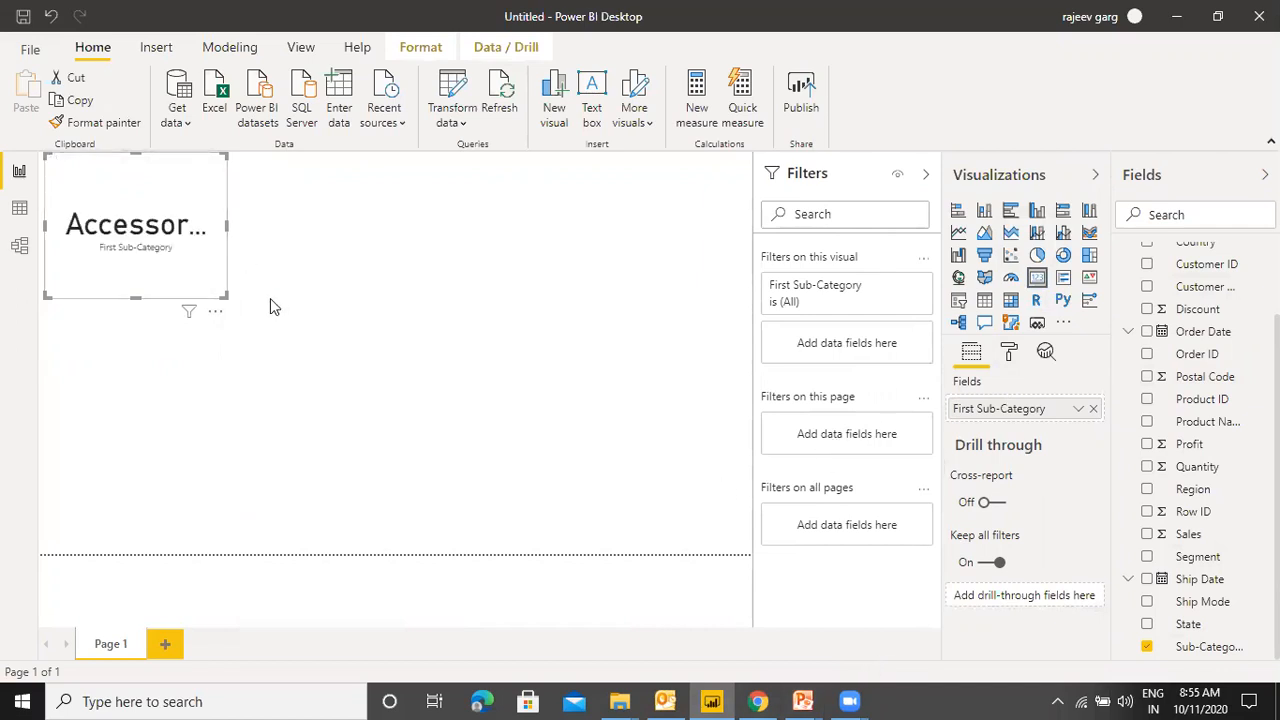
pyautogui.moveTo(226, 224); pyautogui.dragTo(299, 224)
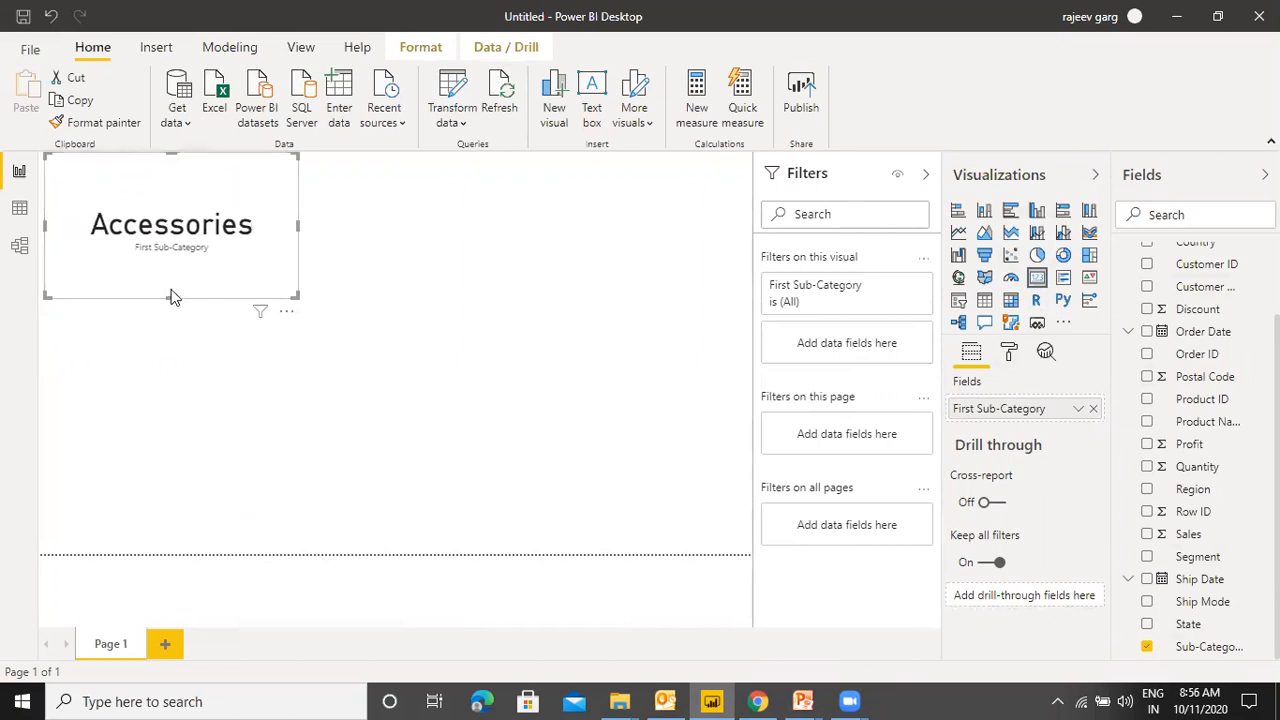
pyautogui.click(171, 306)
pyautogui.click(155, 294)
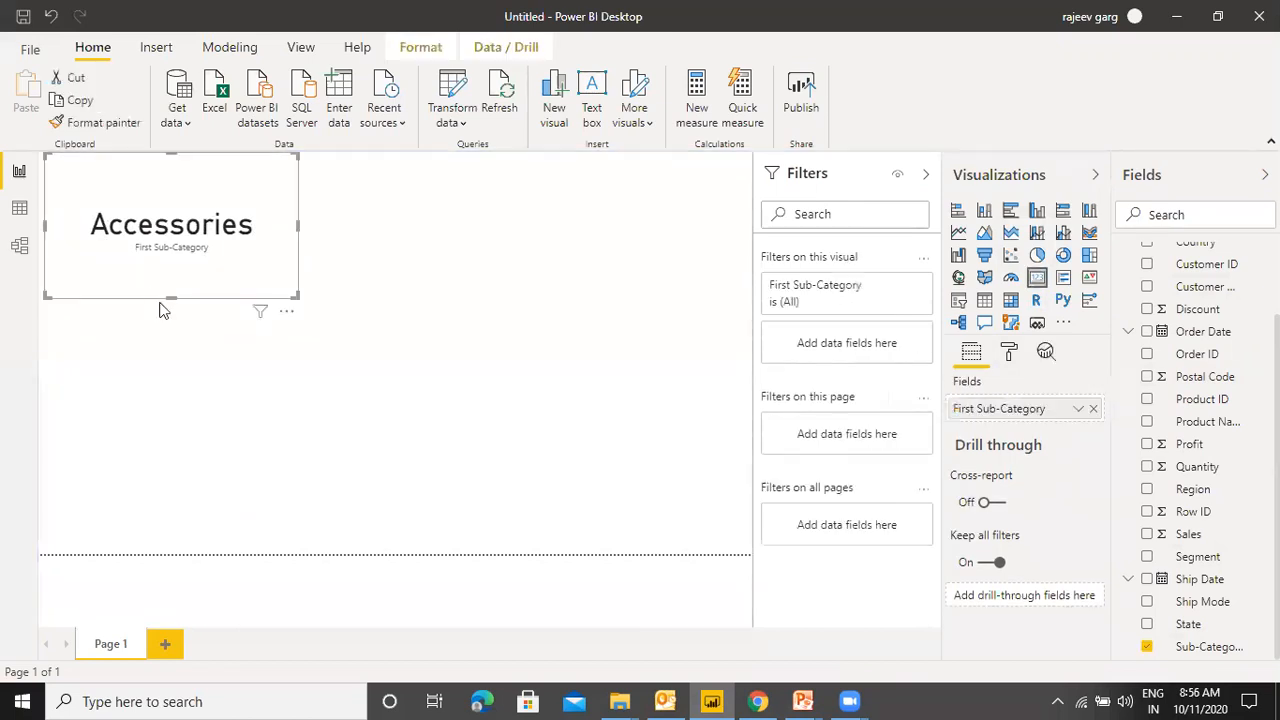
pyautogui.moveTo(169, 296); pyautogui.dragTo(167, 276)
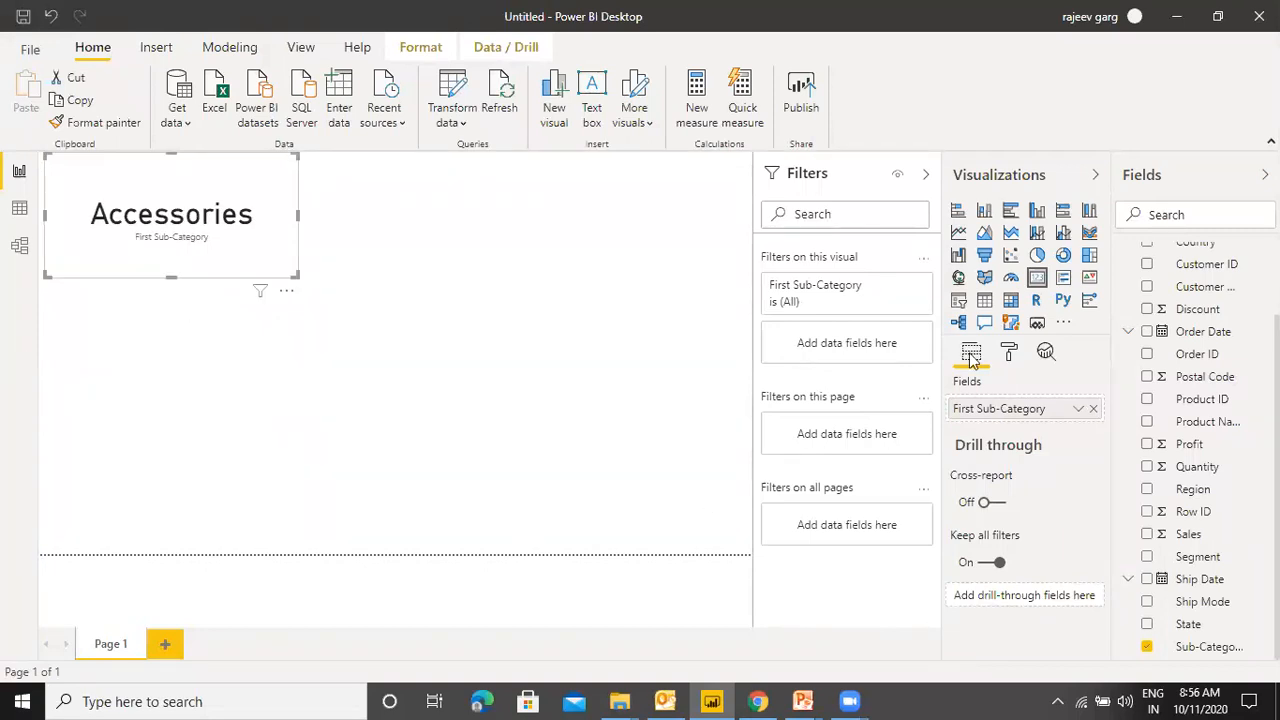
# Add a second card beside the sub-category card and show the Sales field in it
pyautogui.click(445, 327)
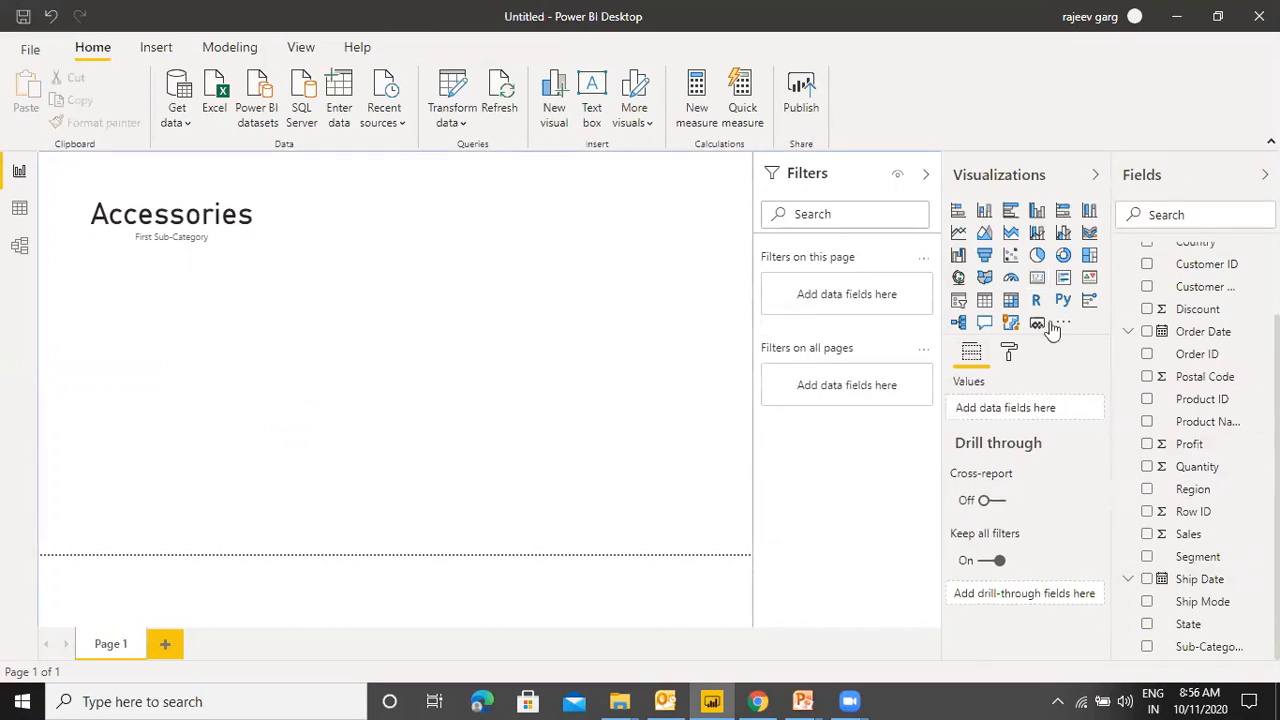
pyautogui.click(1037, 283)
pyautogui.moveTo(129, 371); pyautogui.dragTo(384, 191)
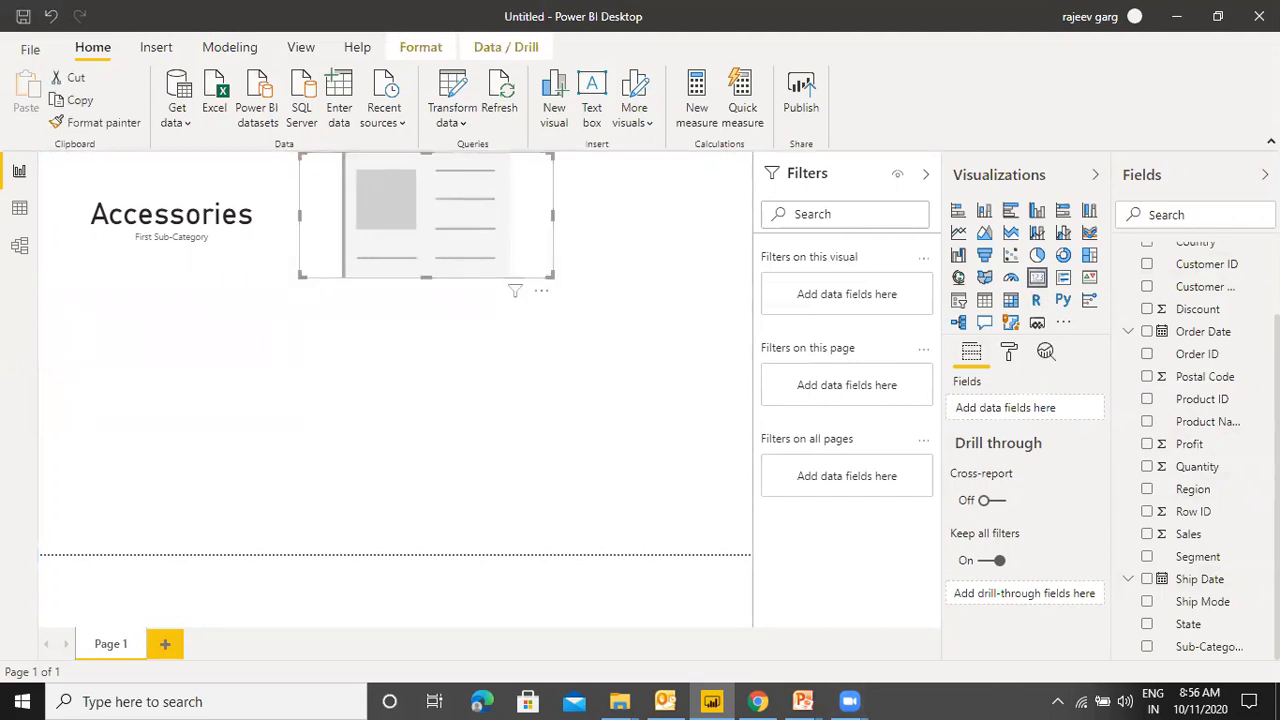
pyautogui.click(406, 410)
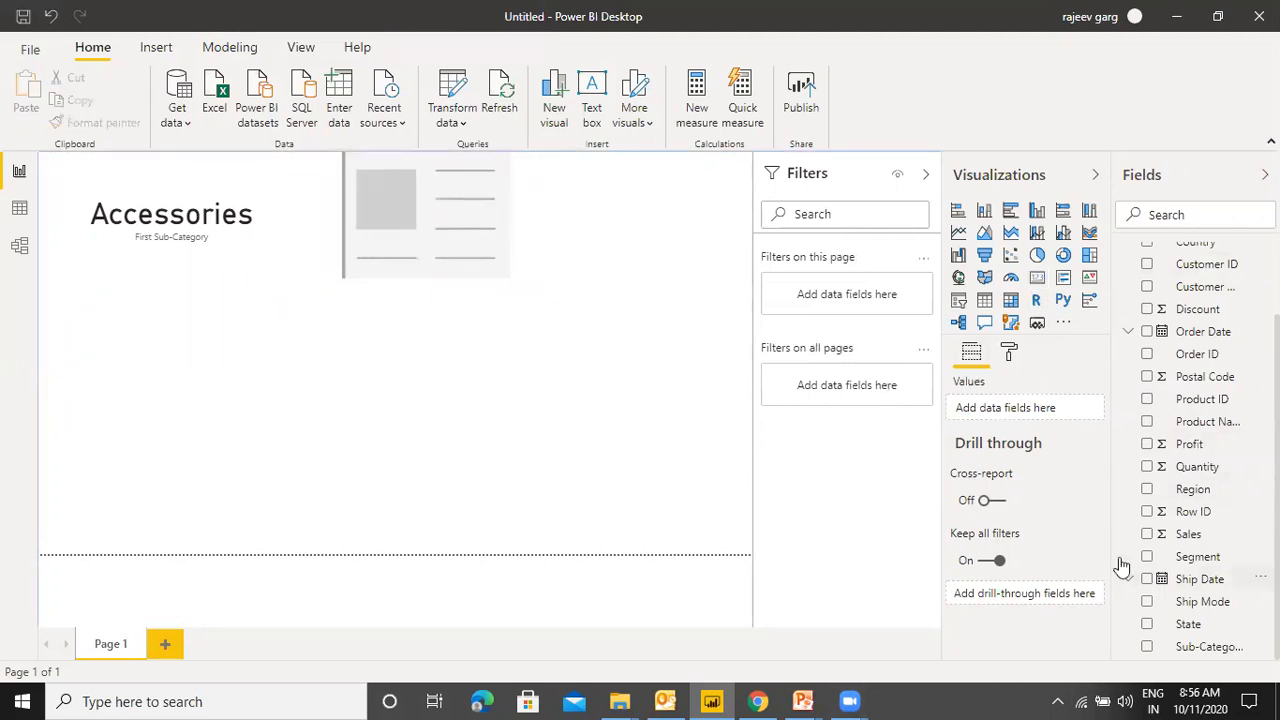
pyautogui.moveTo(1180, 540); pyautogui.dragTo(424, 253)
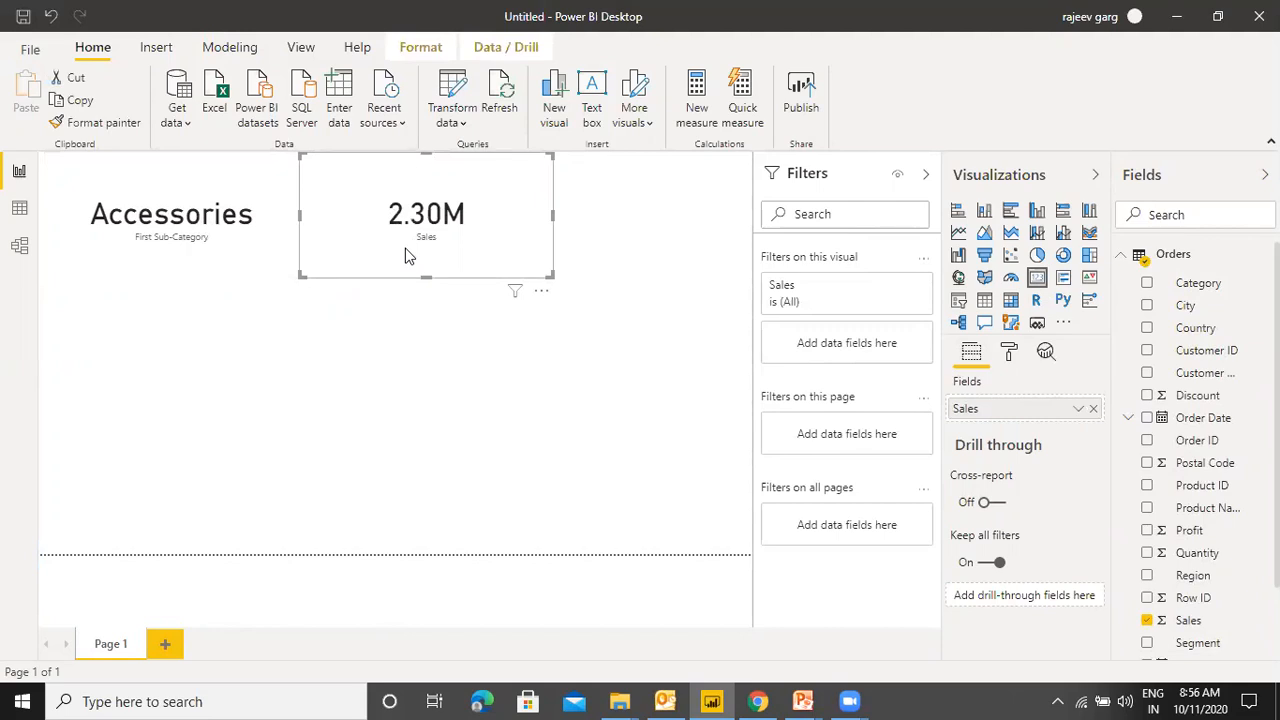
# Filter the sub-category card with a Top N filter on Sub-Category, showing the top 1 by Sales
pyautogui.click(141, 203)
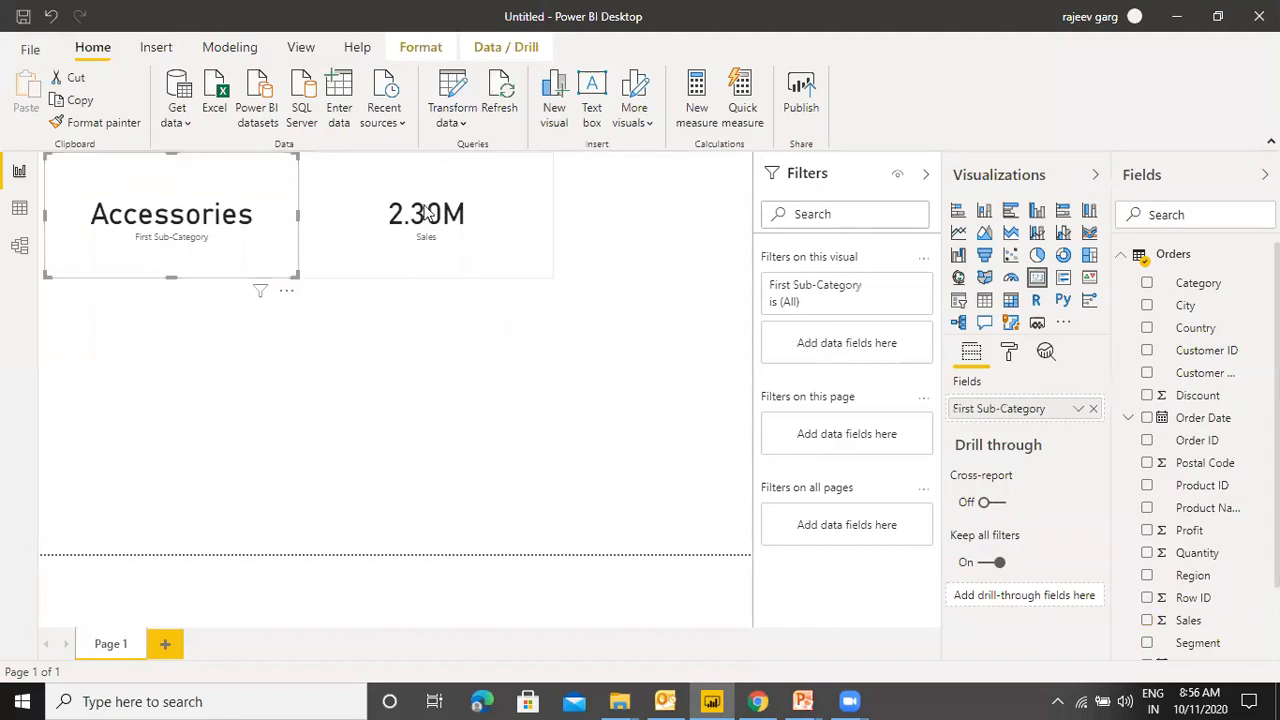
pyautogui.click(401, 224)
pyautogui.click(280, 237)
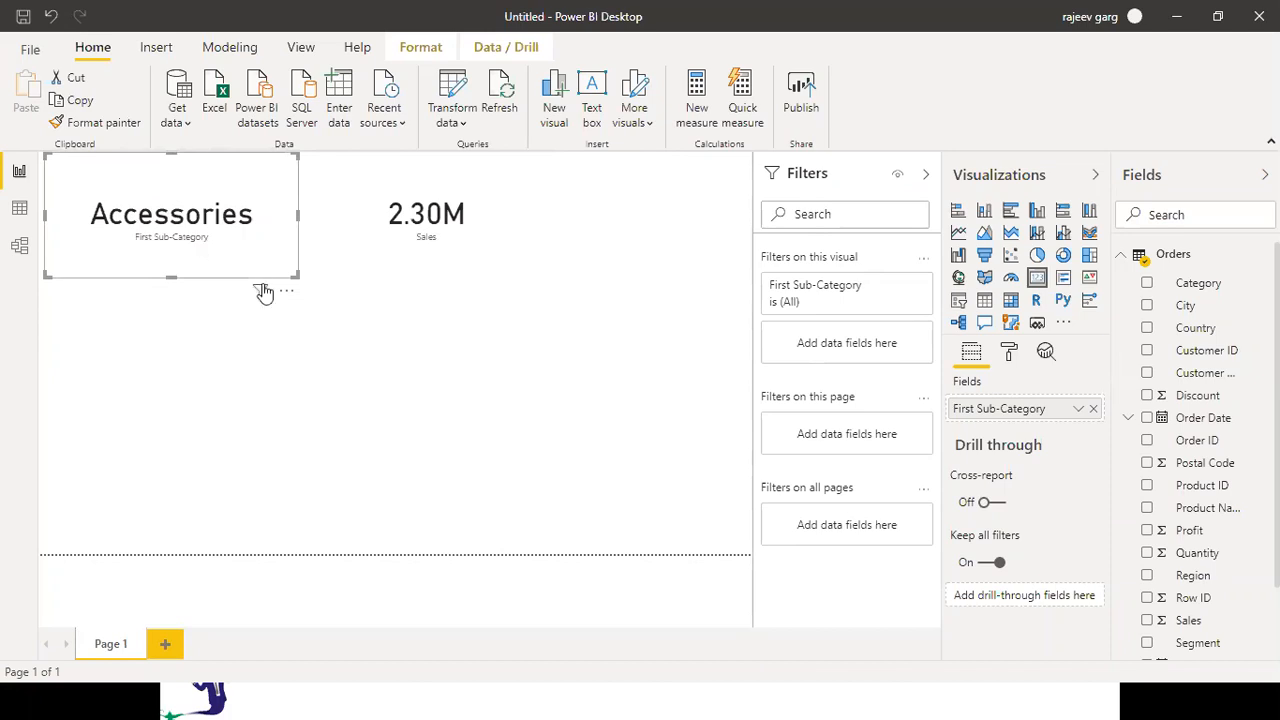
pyautogui.moveTo(263, 291)
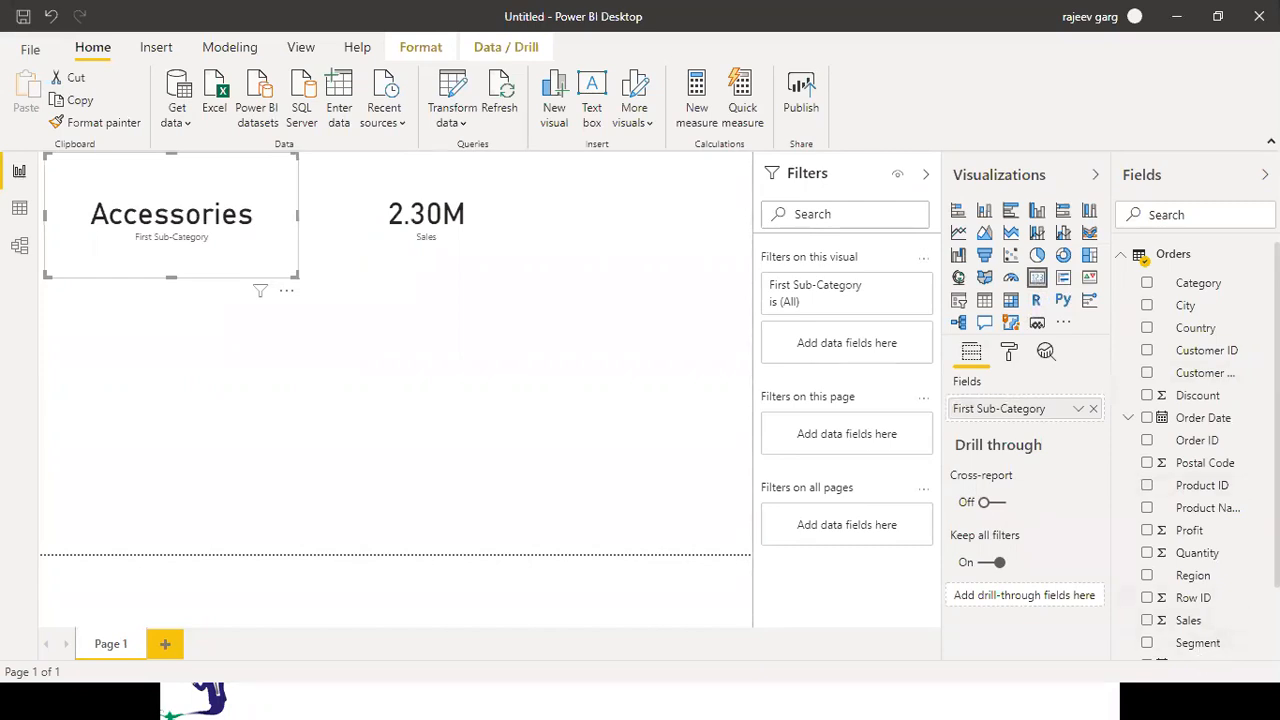
pyautogui.scroll(-2, 1198, 620)
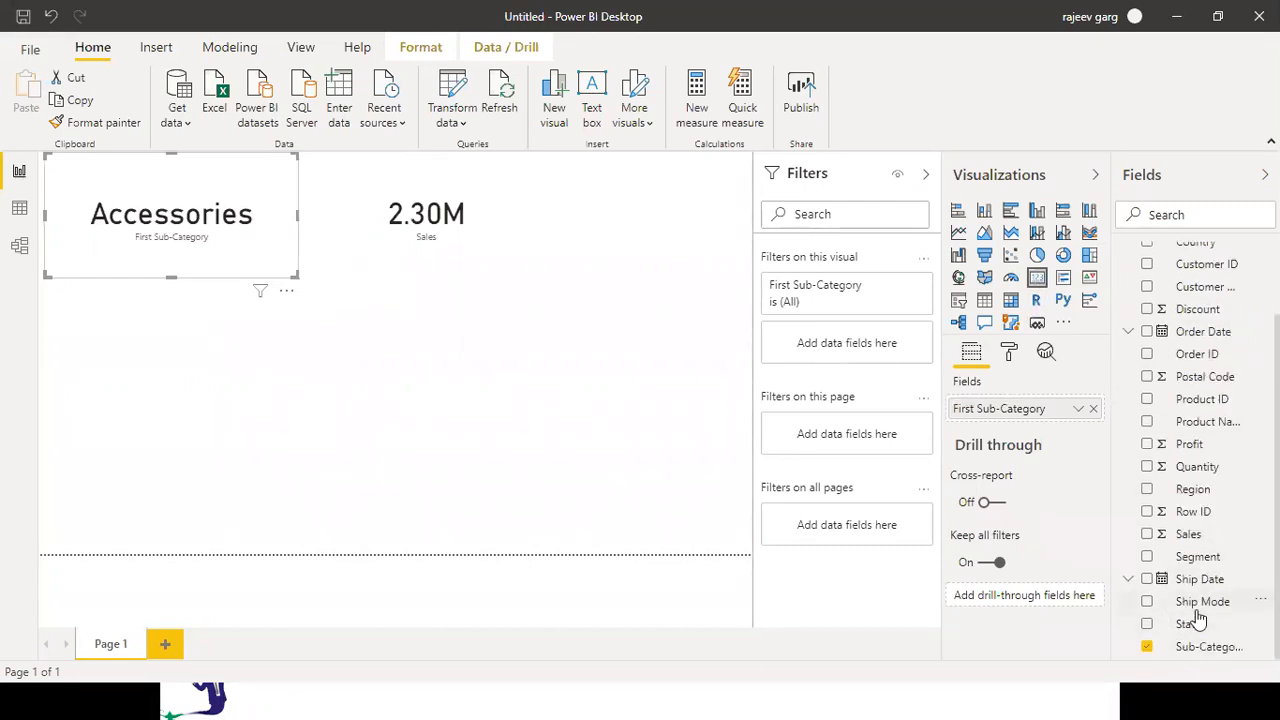
pyautogui.moveTo(1190, 648); pyautogui.dragTo(865, 357)
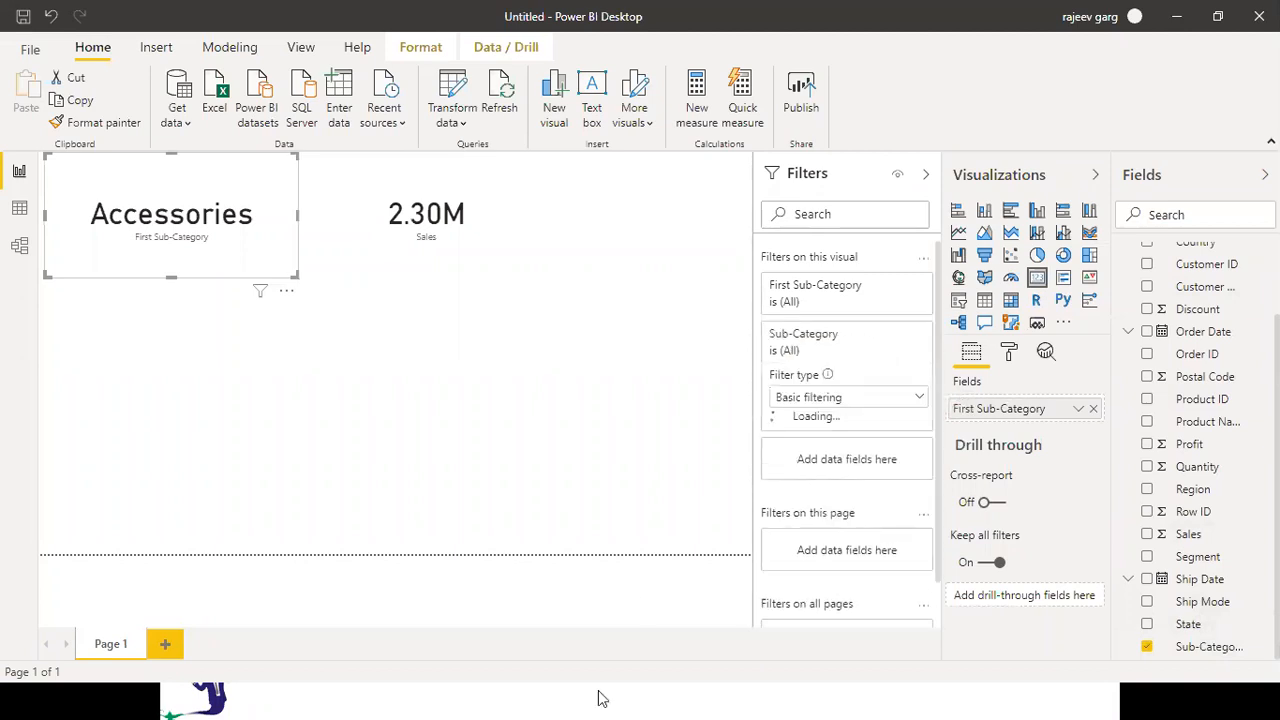
pyautogui.click(917, 400)
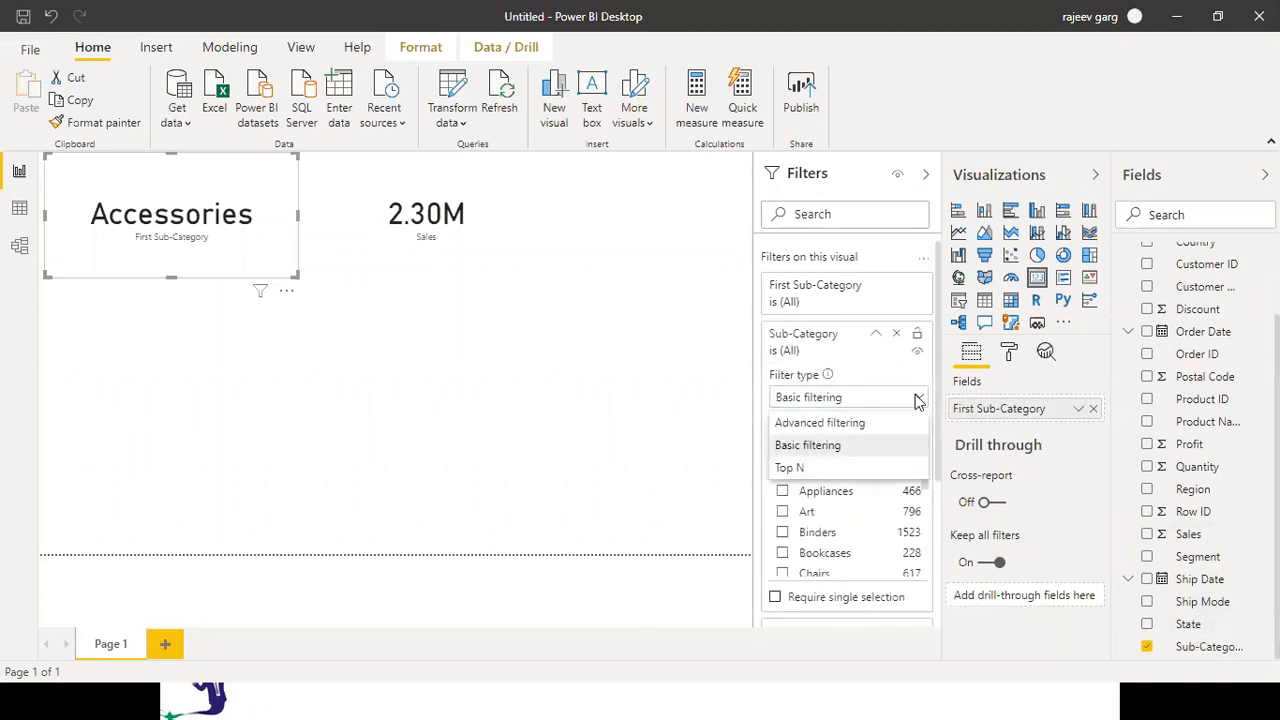
pyautogui.click(800, 467)
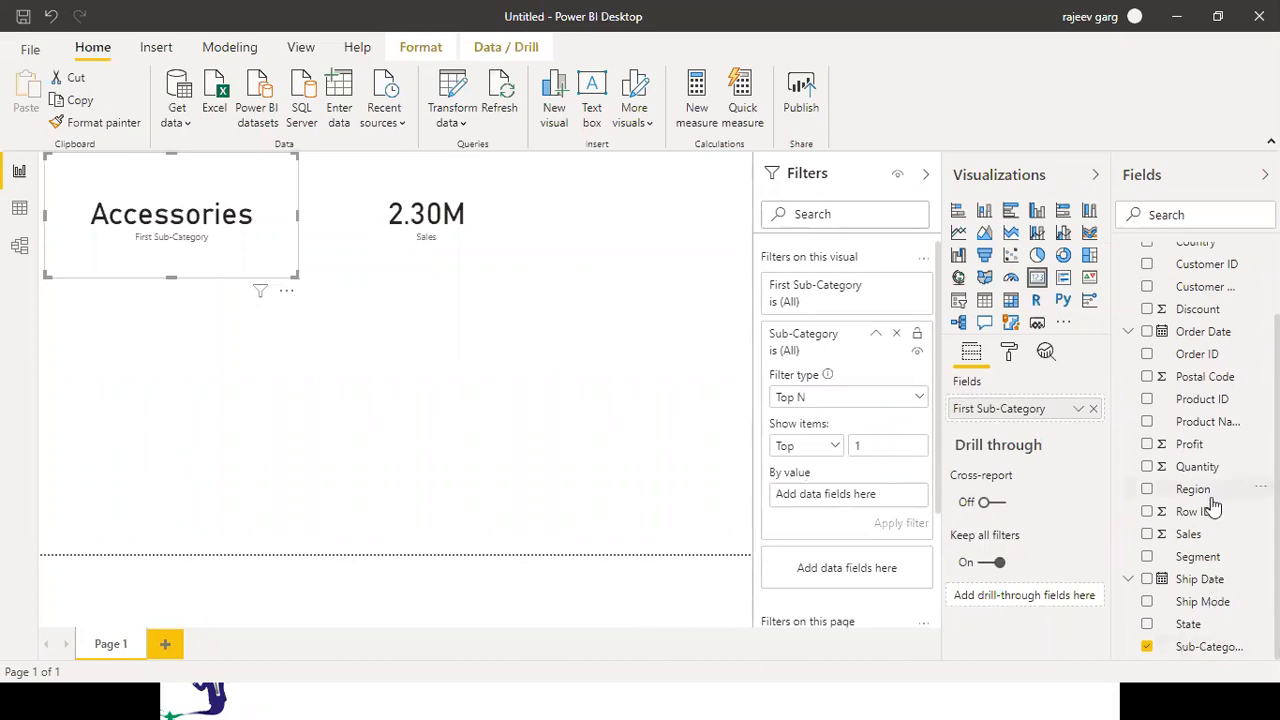
pyautogui.moveTo(1190, 534); pyautogui.dragTo(842, 505)
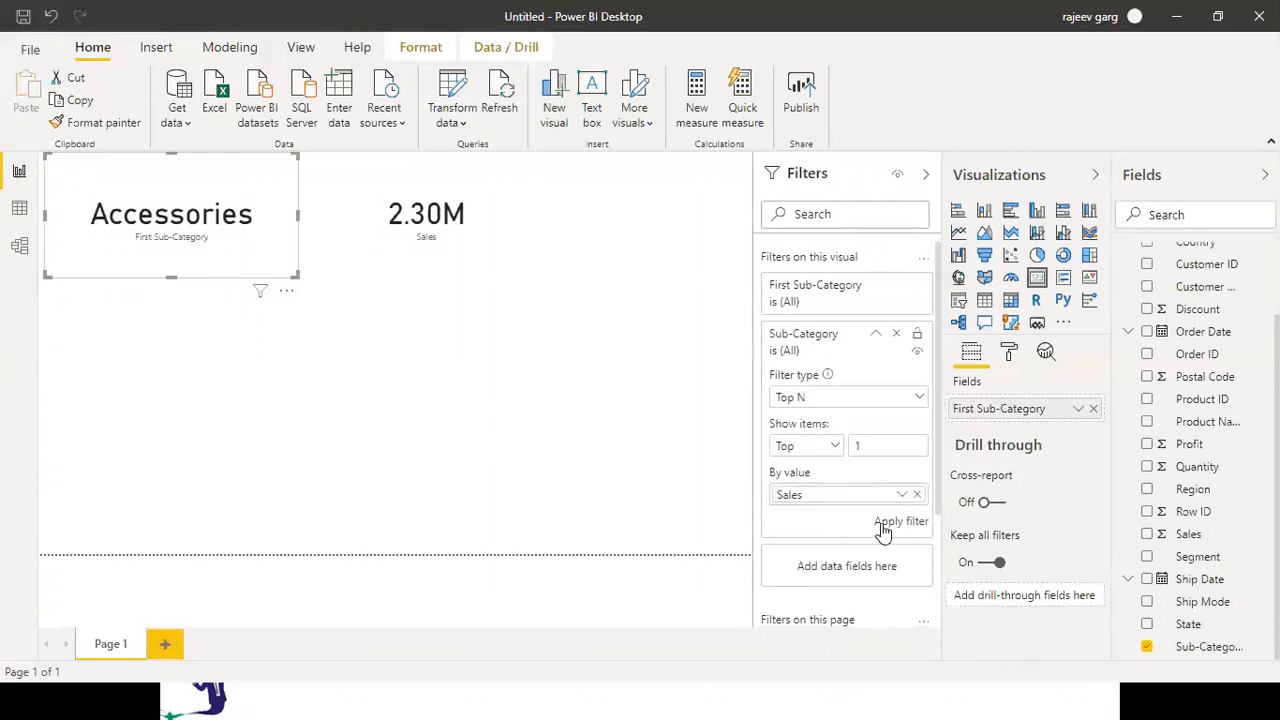
pyautogui.click(883, 531)
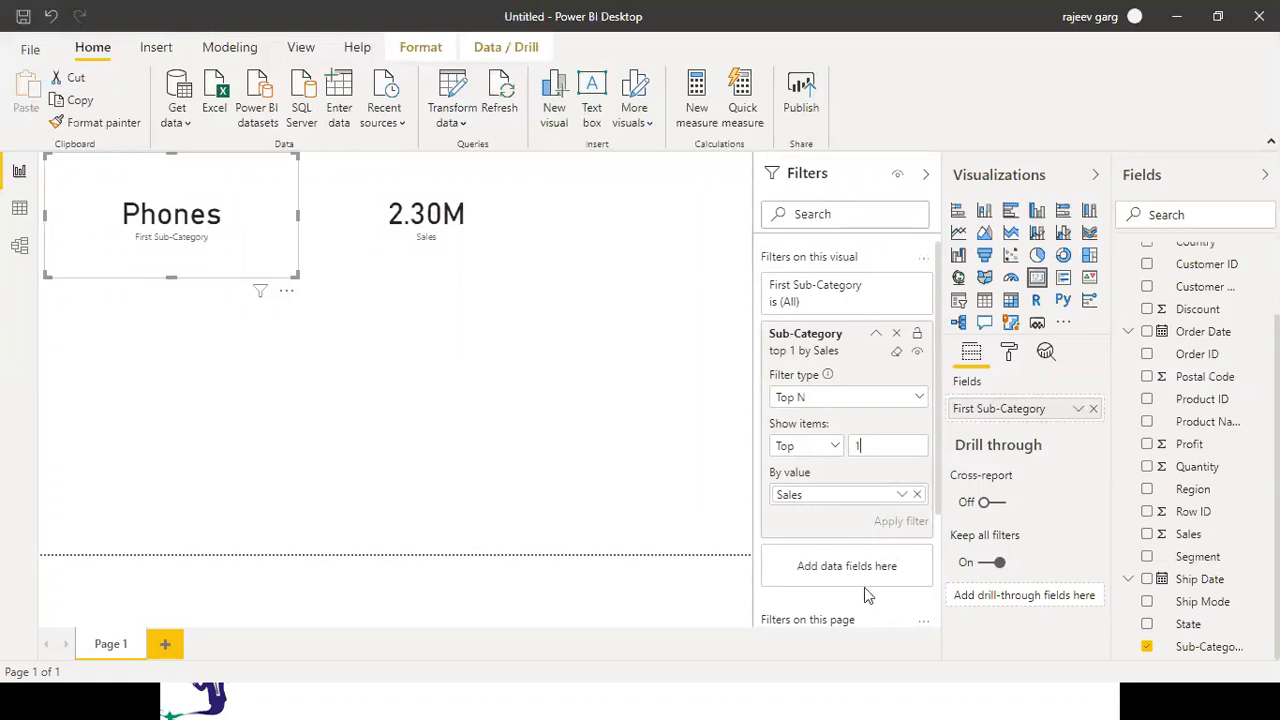
# Try to rename the sub-category card's field as Max Revenue Generating
pyautogui.click(530, 379)
pyautogui.click(170, 270)
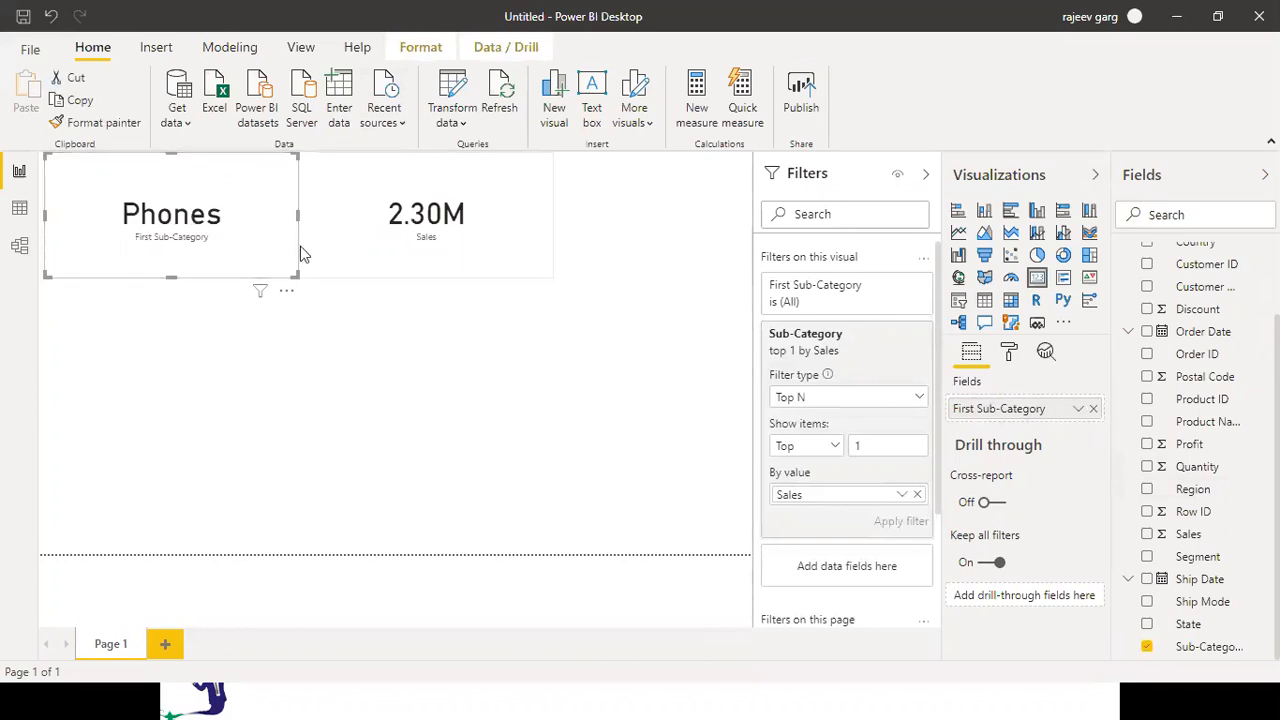
pyautogui.click(1078, 410)
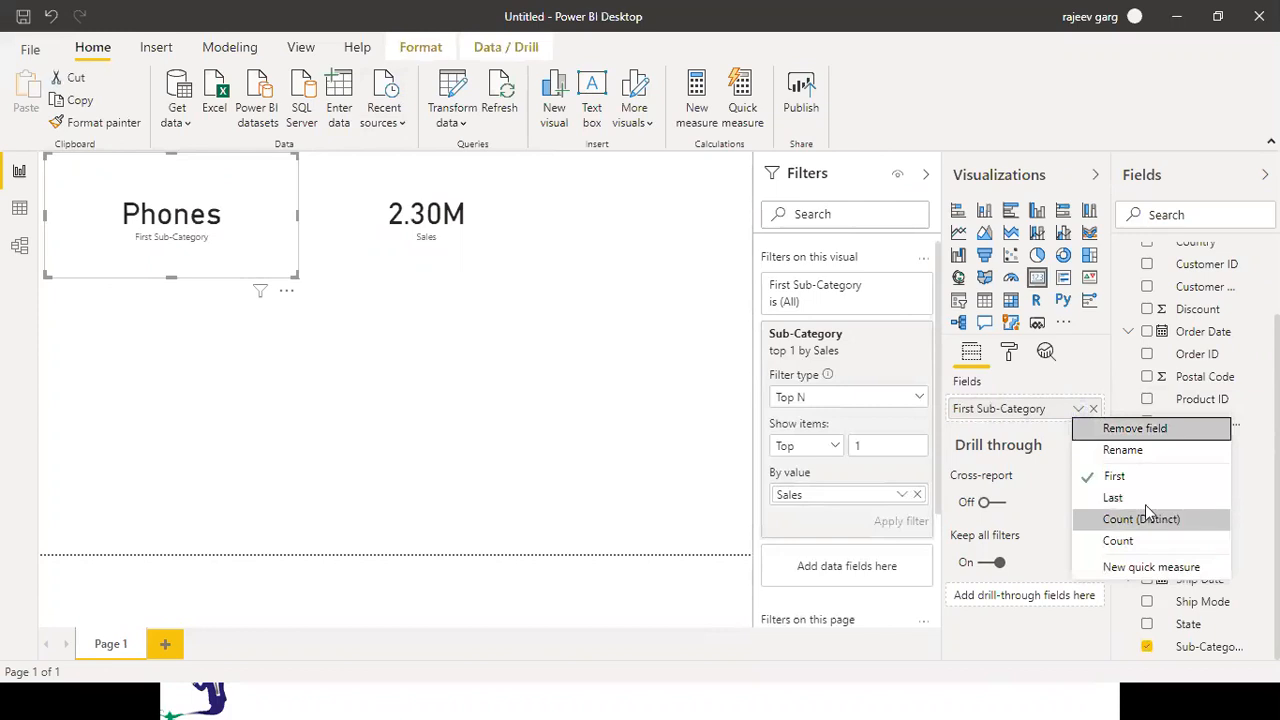
pyautogui.click(1123, 450)
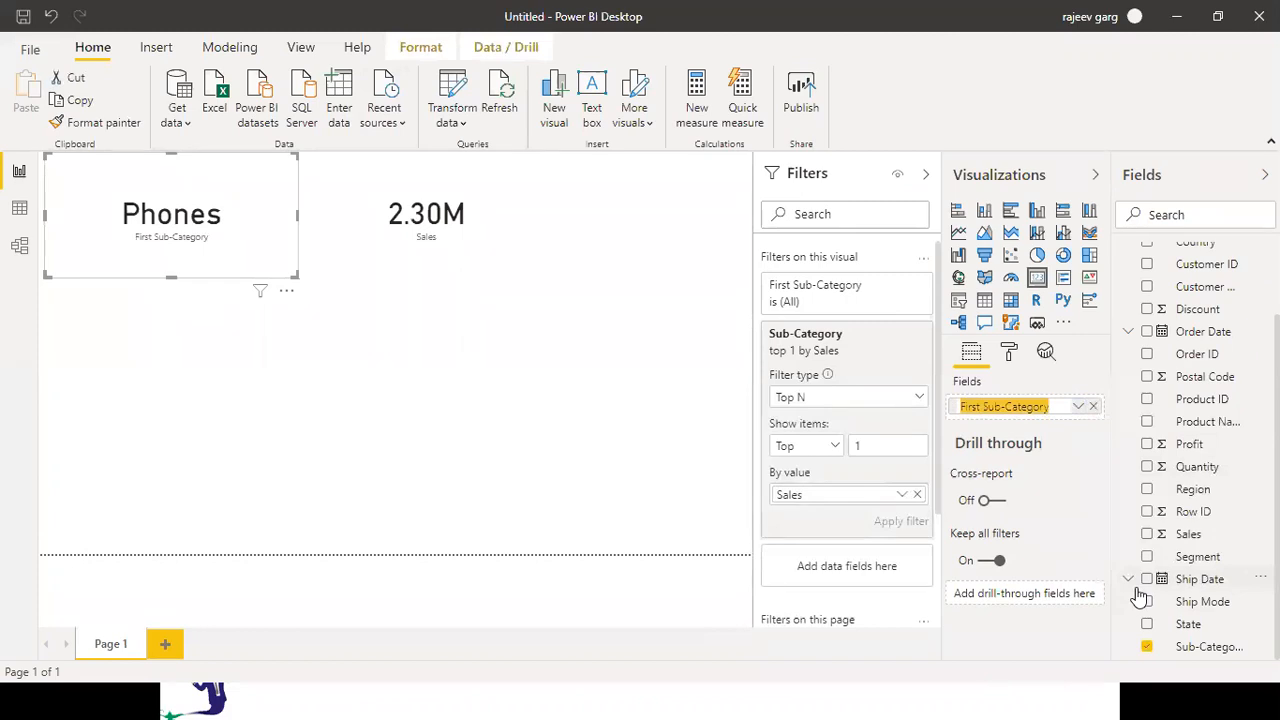
pyautogui.write('Max Revenue')
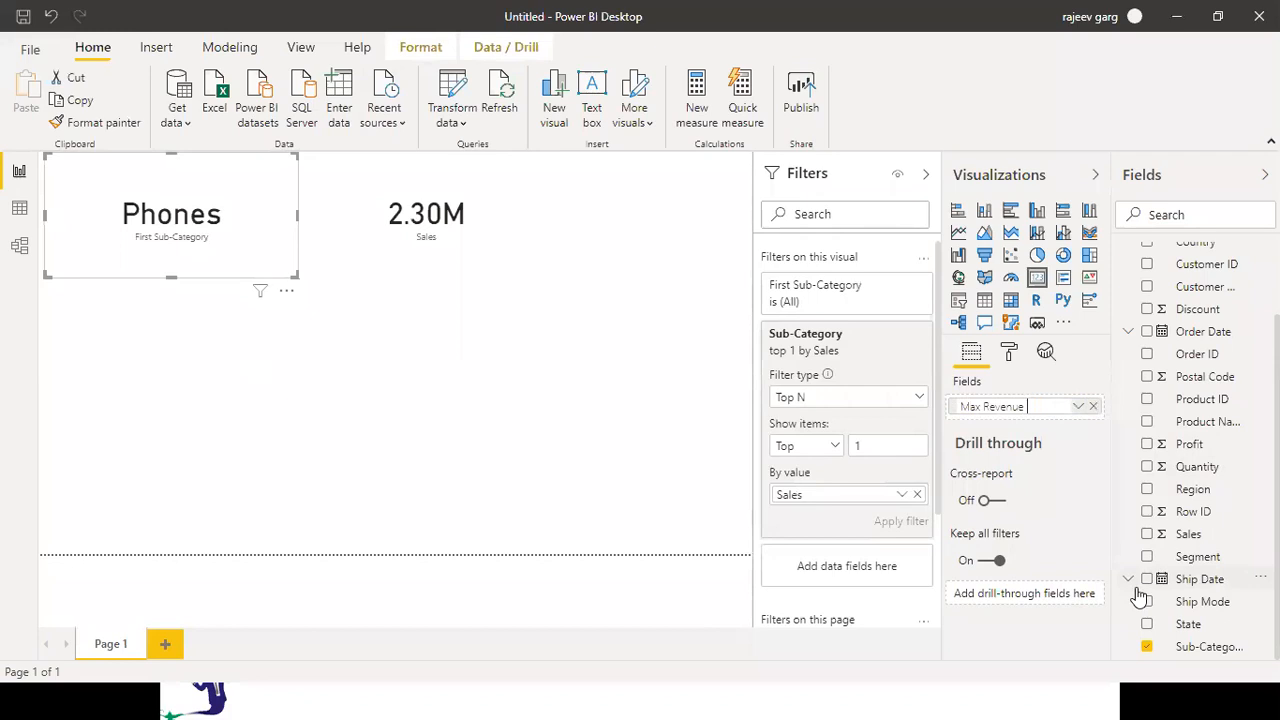
pyautogui.write(' Generating')
pyautogui.click(650, 458)
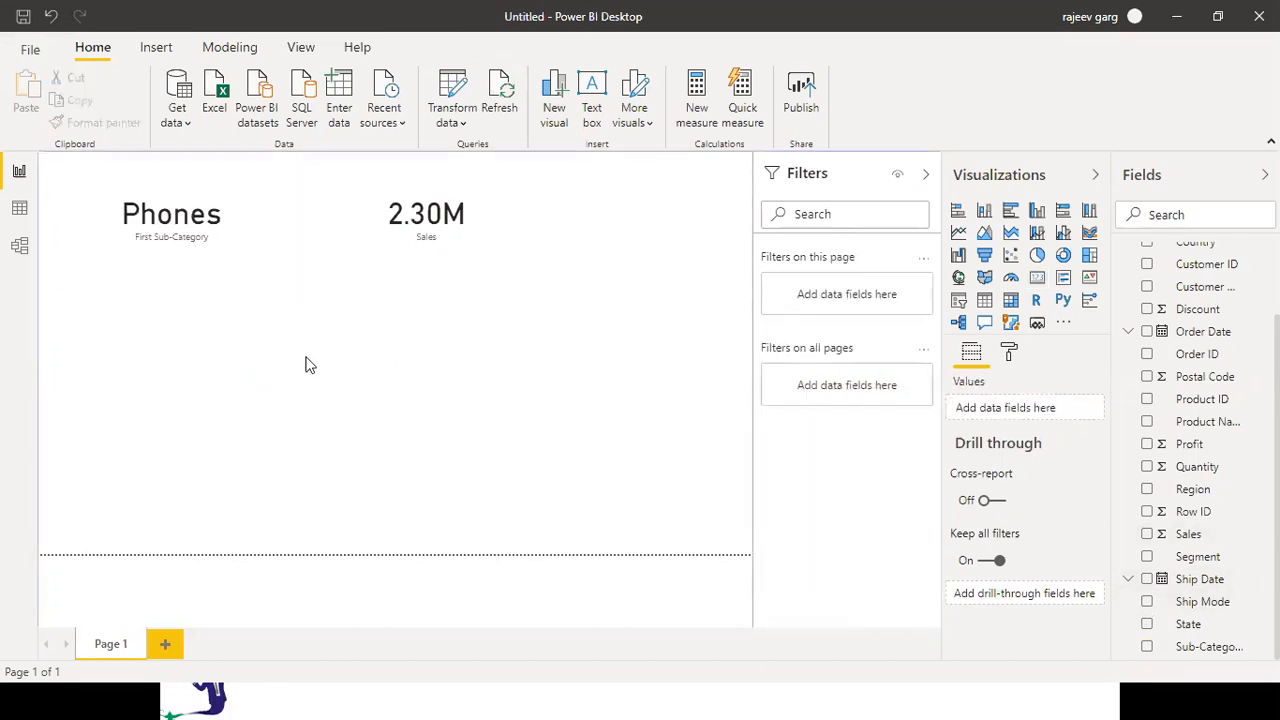
# Rename the First Sub-Category field of the Phones card as Max Revenue Generating and commit the name
pyautogui.click(234, 246)
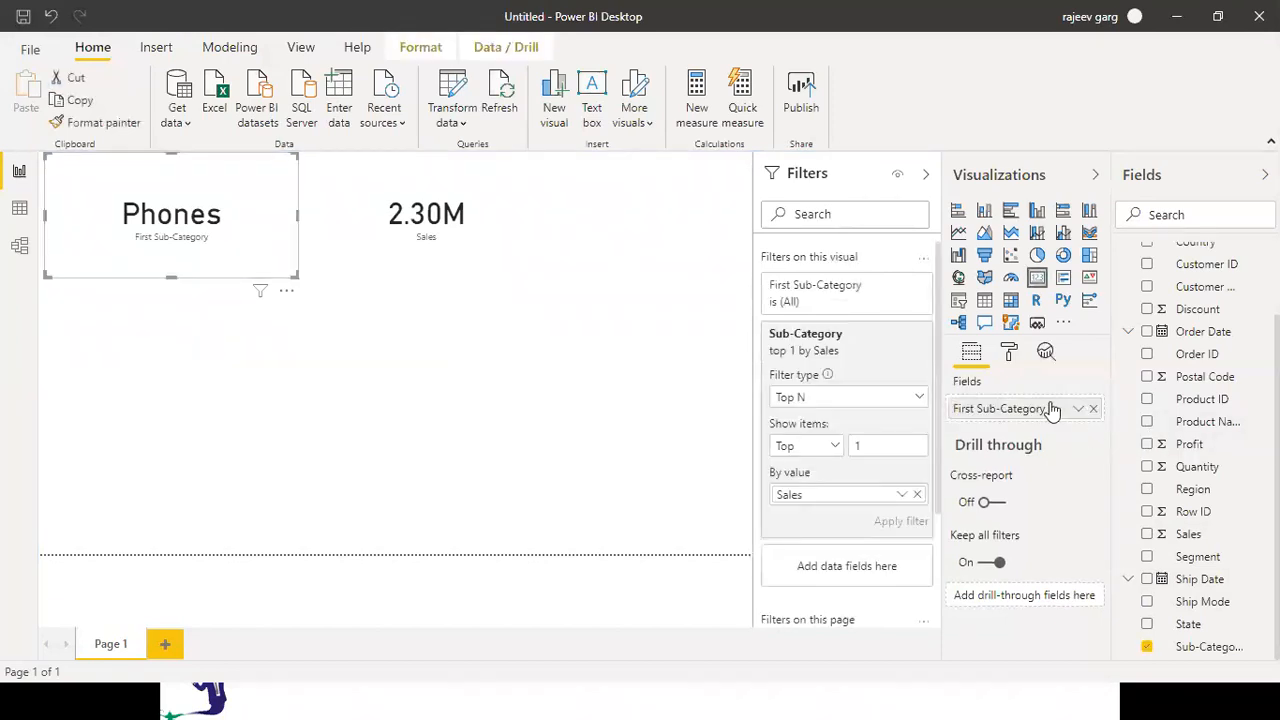
pyautogui.click(1078, 410)
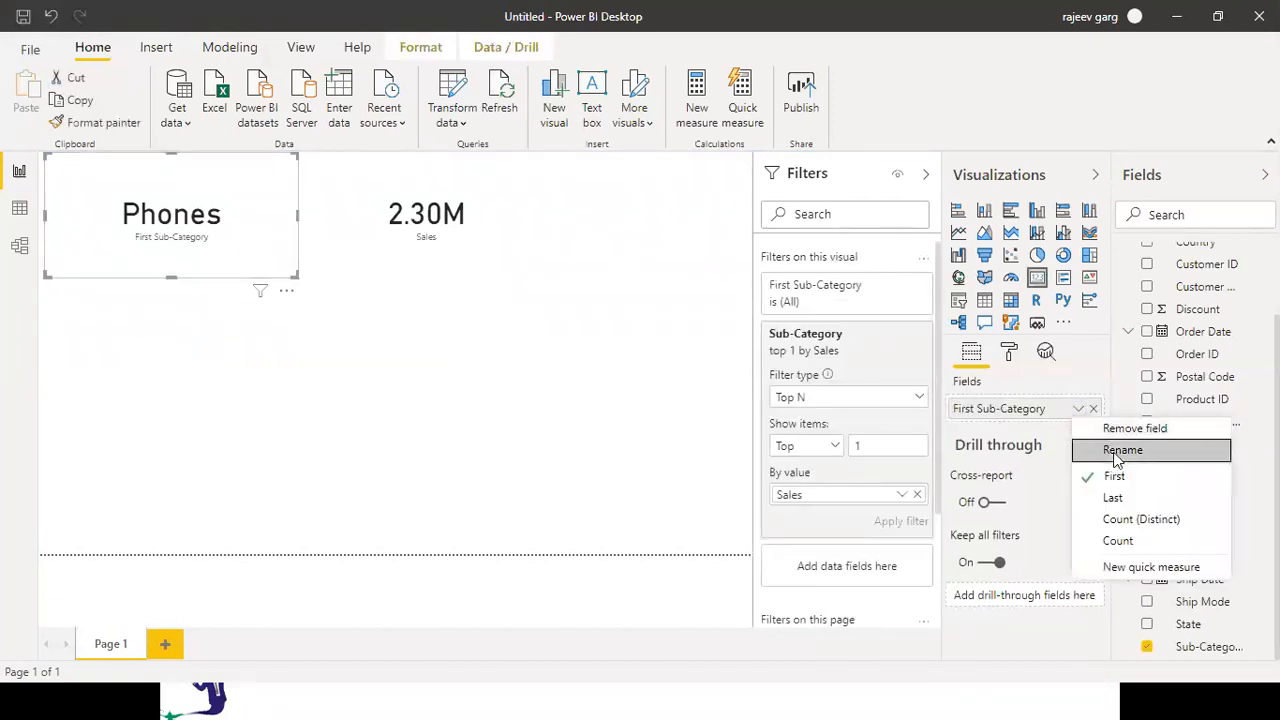
pyautogui.click(1117, 449)
pyautogui.press('BackSpace')
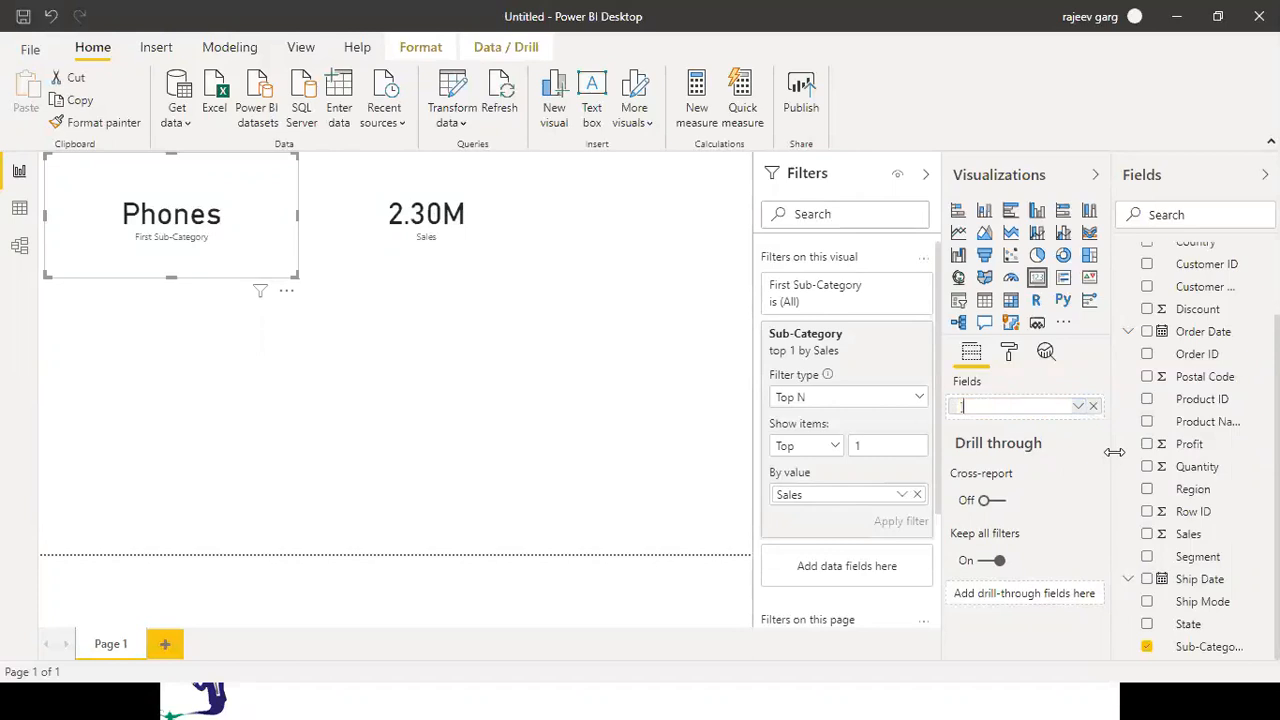
pyautogui.write('Max Revenue Generating')
pyautogui.press('Return')
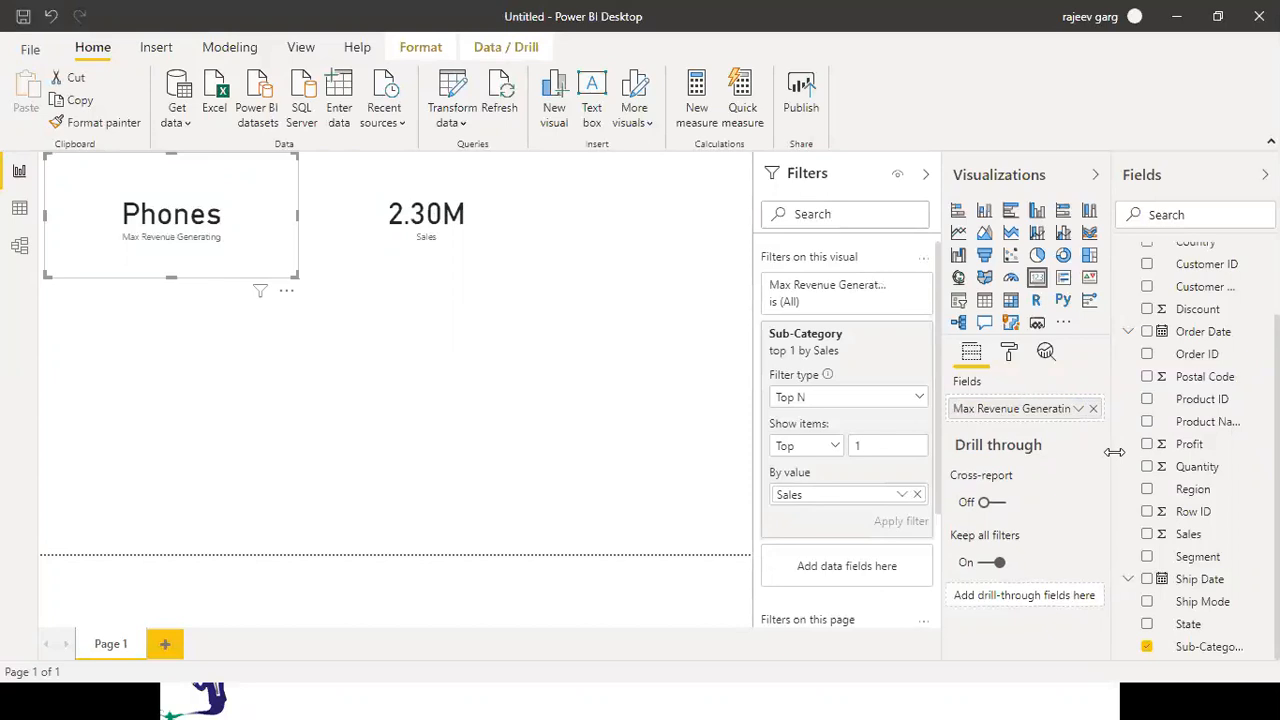
# Add a Top N filter on Sales to the Sales card, showing the top 1, and try State as its ranking value
pyautogui.click(426, 222)
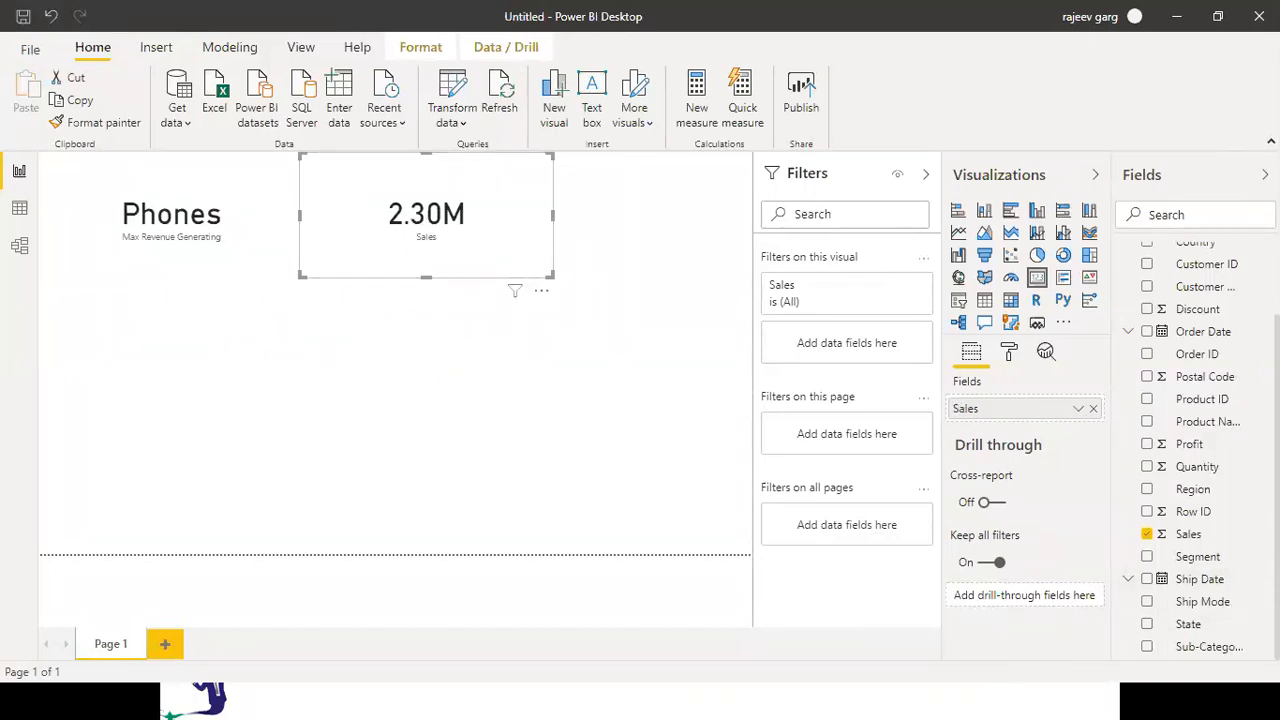
pyautogui.click(1188, 624)
pyautogui.moveTo(1190, 536); pyautogui.dragTo(835, 340)
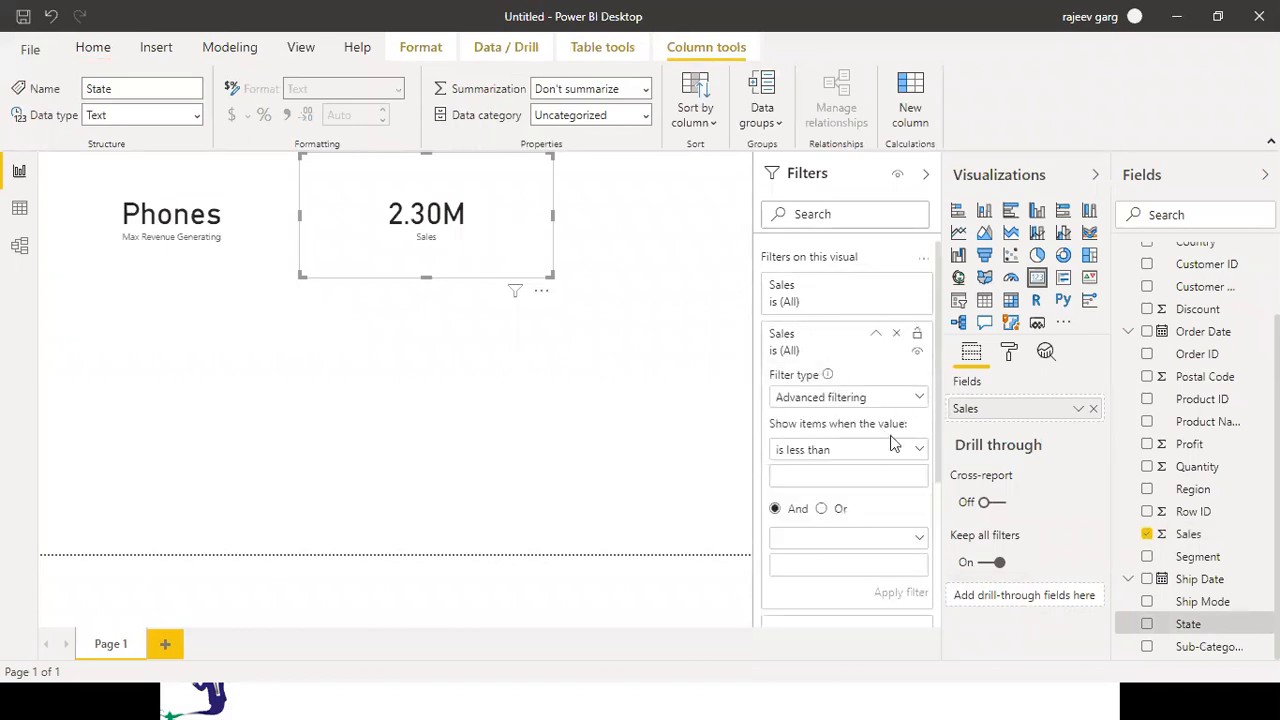
pyautogui.click(918, 398)
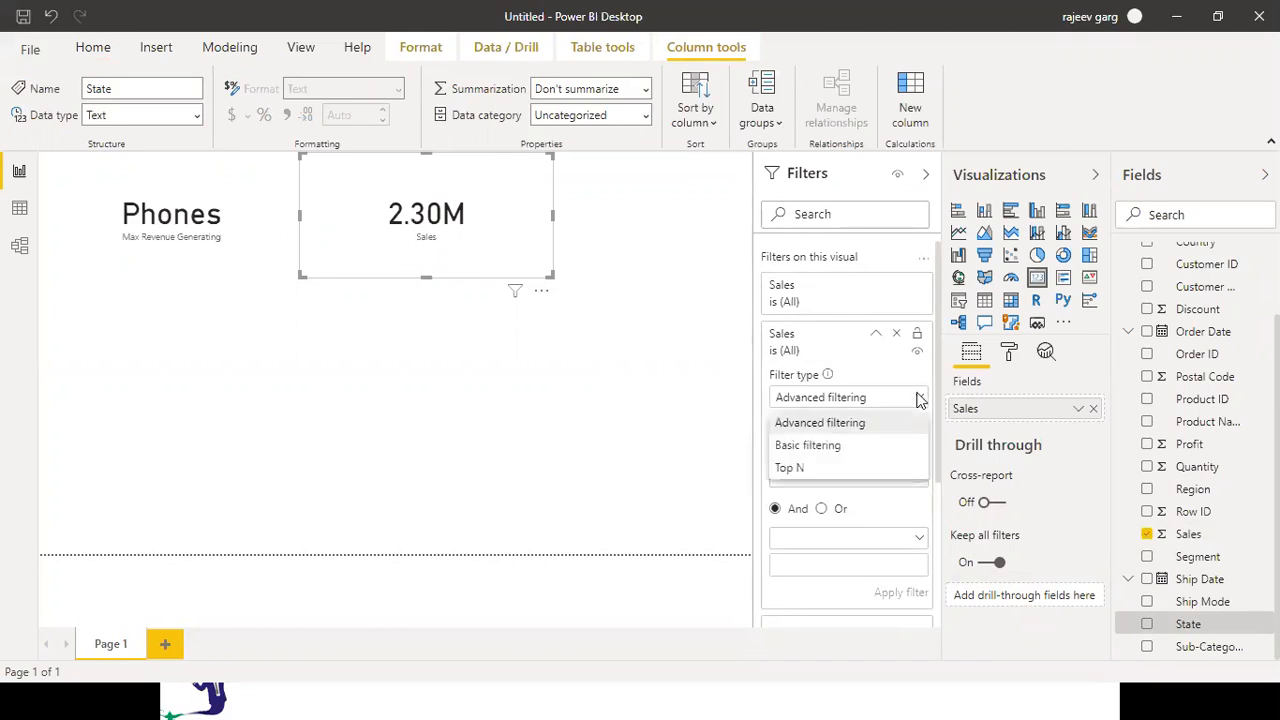
pyautogui.click(786, 468)
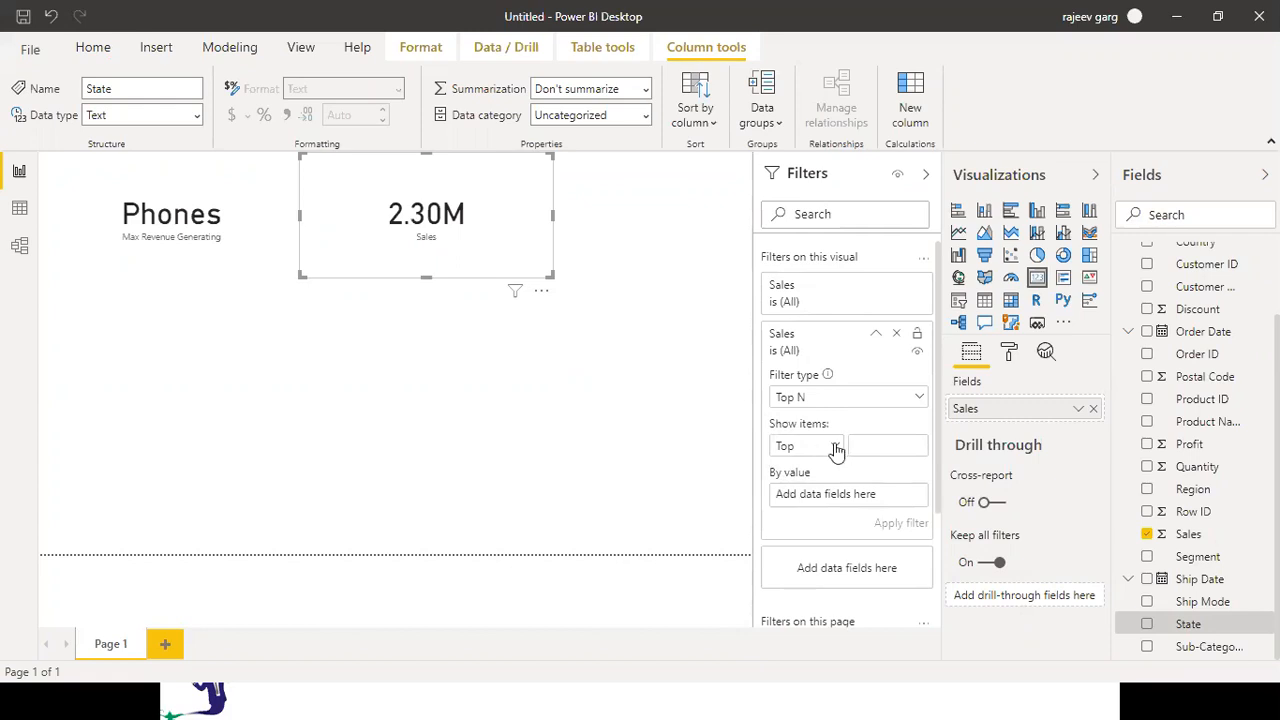
pyautogui.click(871, 444)
pyautogui.write('1')
pyautogui.moveTo(1183, 628); pyautogui.dragTo(818, 505)
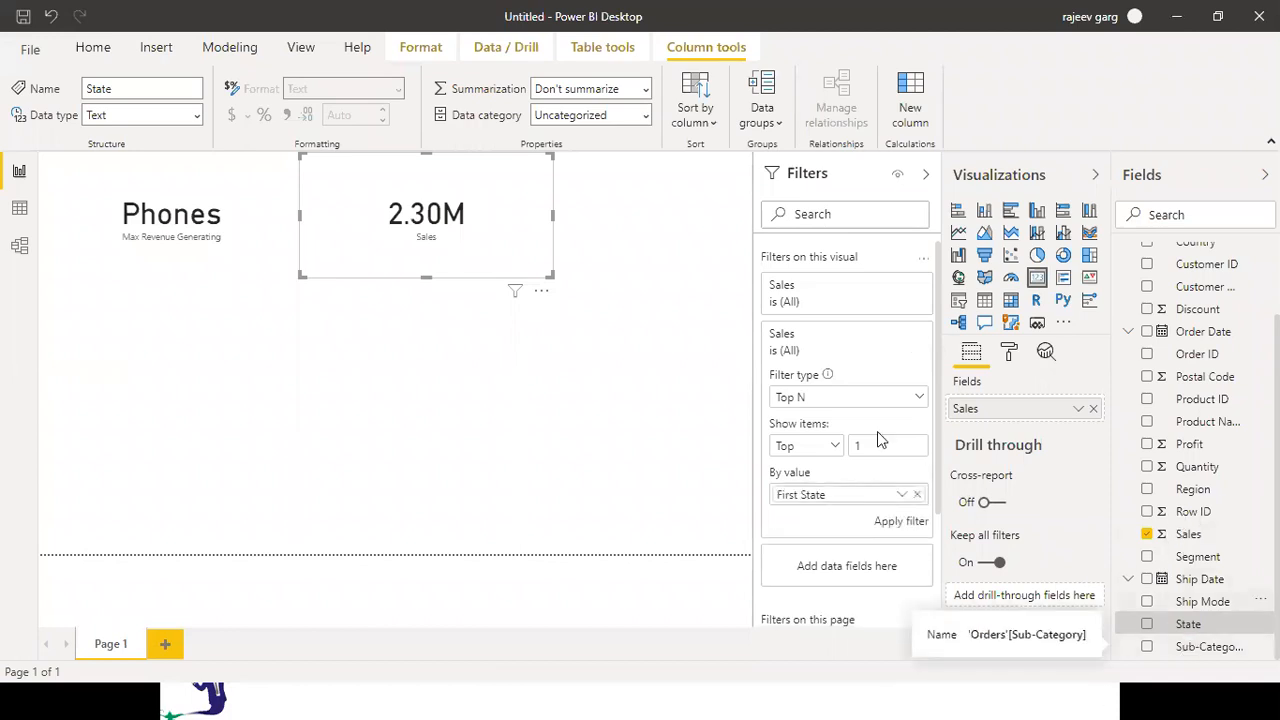
pyautogui.click(917, 496)
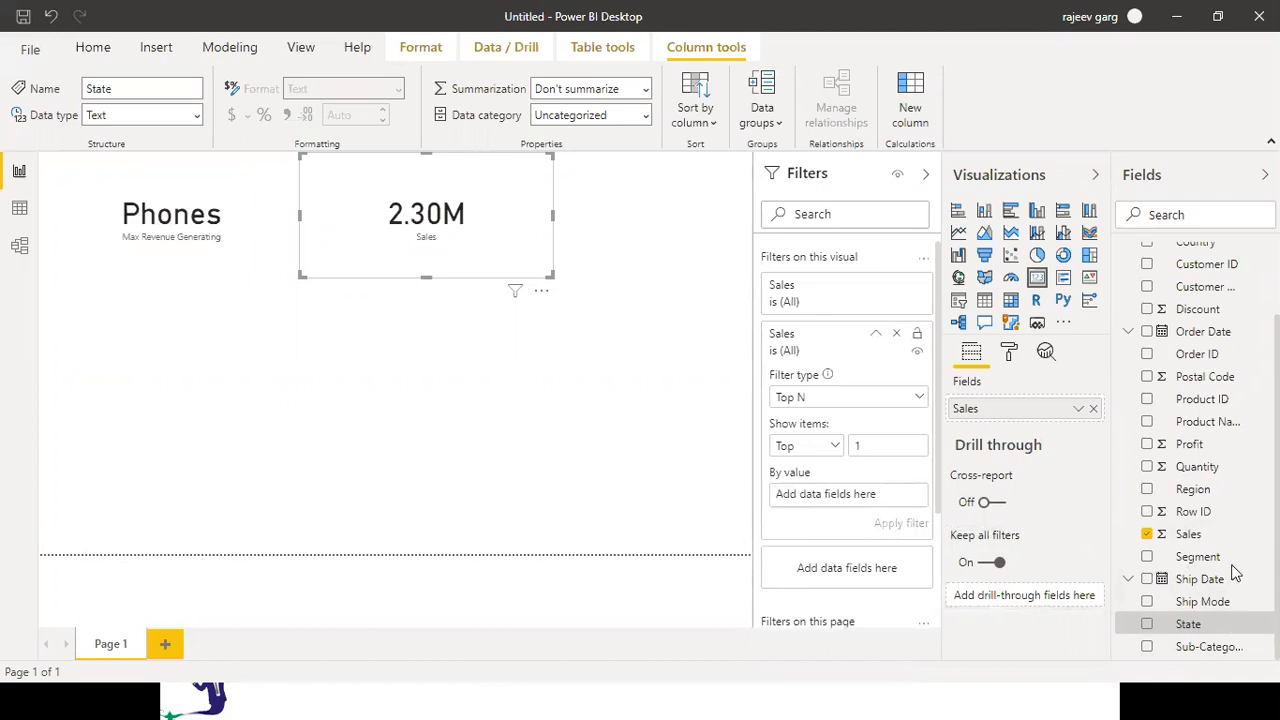
# Try the Sales card's top 1 filter with Sales as the ranking value, then remove the filter
pyautogui.click(1175, 540)
pyautogui.moveTo(1188, 540); pyautogui.dragTo(849, 499)
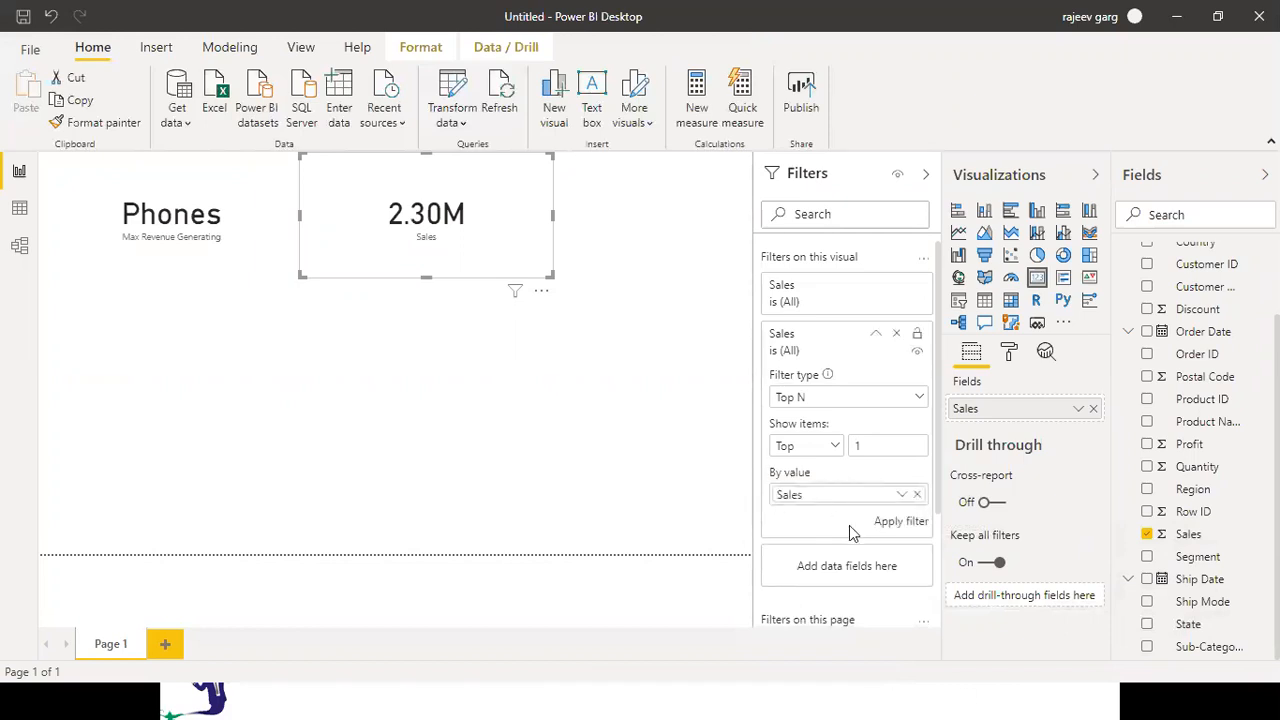
pyautogui.click(912, 530)
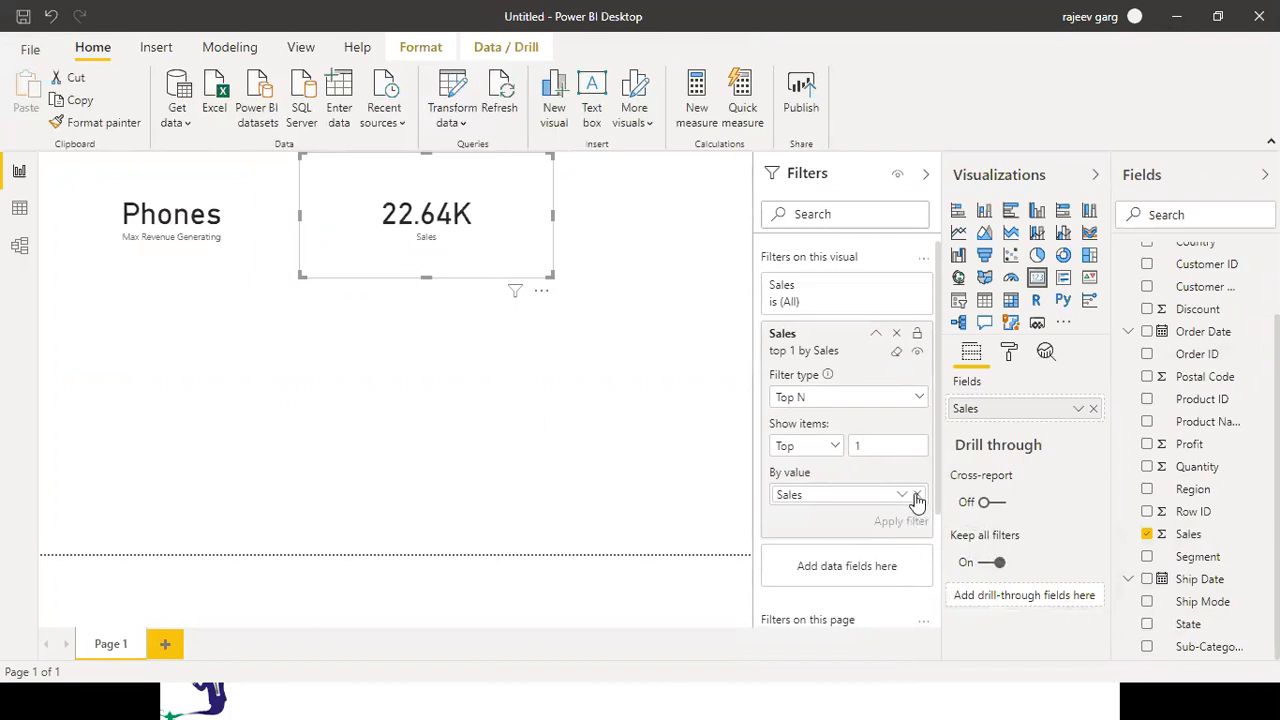
pyautogui.click(899, 335)
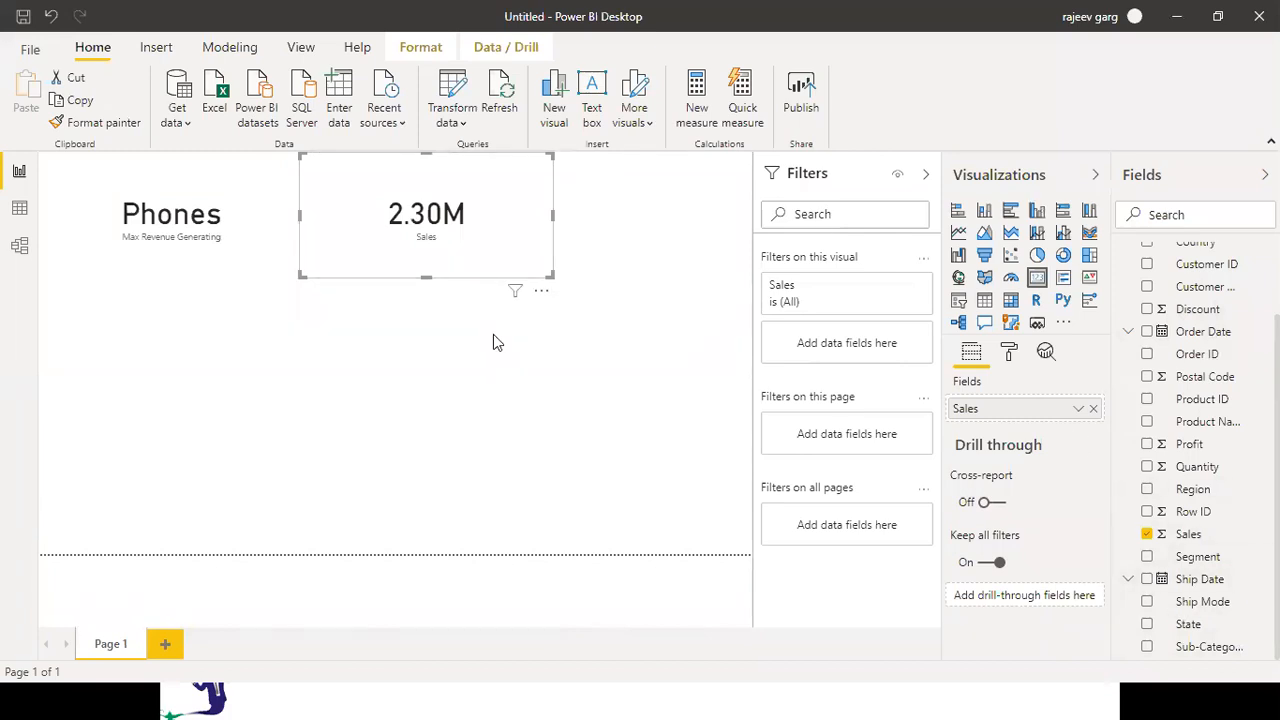
# Insert a stacked column chart of Sales by Category below the cards and enlarge it to show all categories
pyautogui.click(648, 288)
pyautogui.click(982, 212)
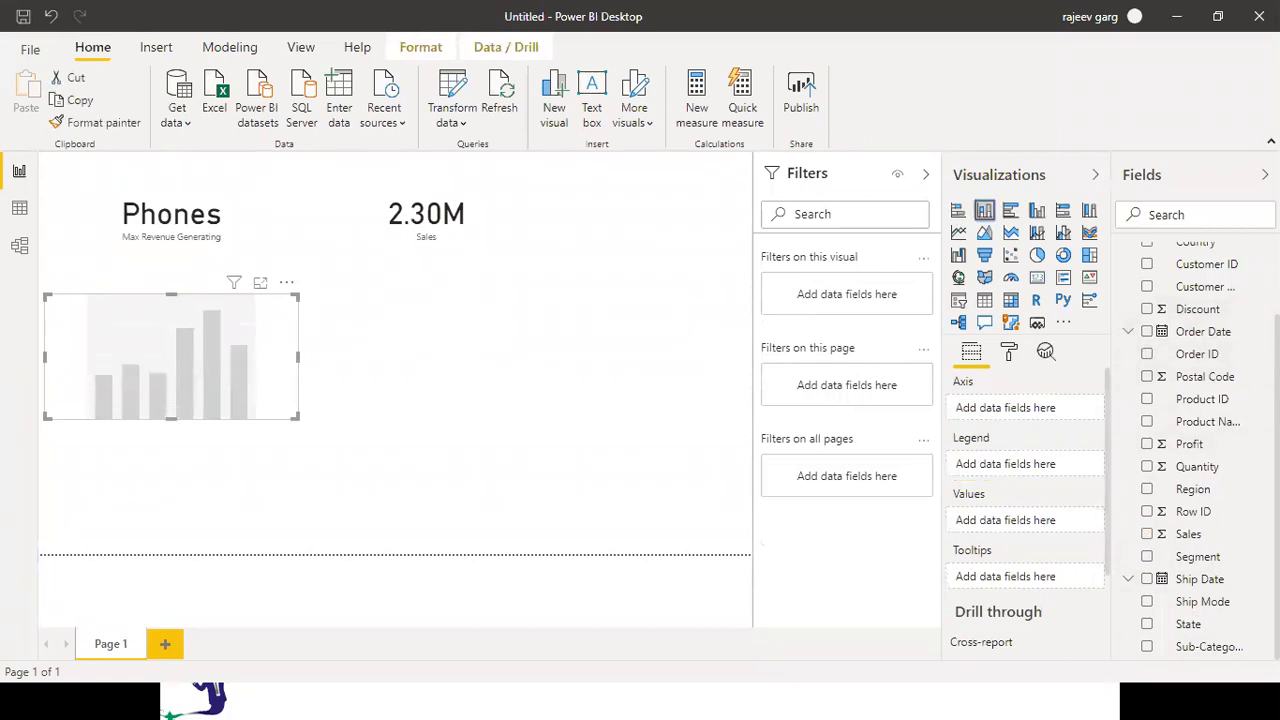
pyautogui.click(1147, 648)
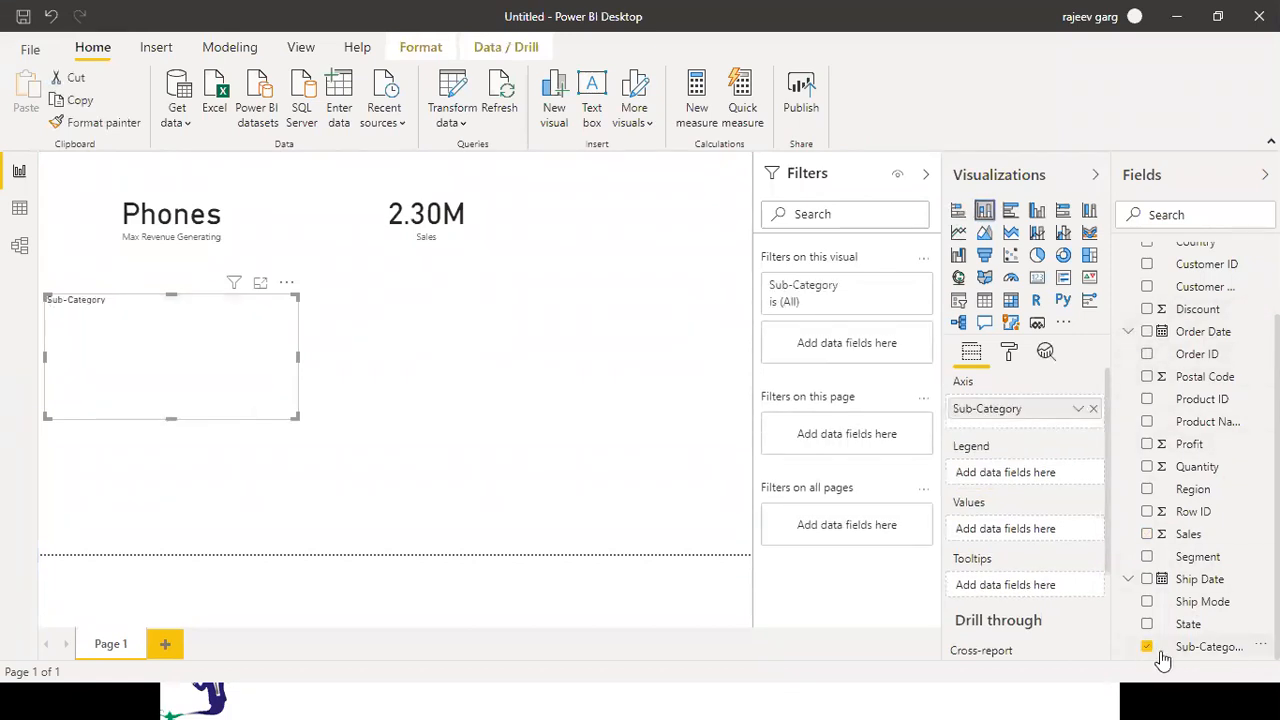
pyautogui.click(1146, 648)
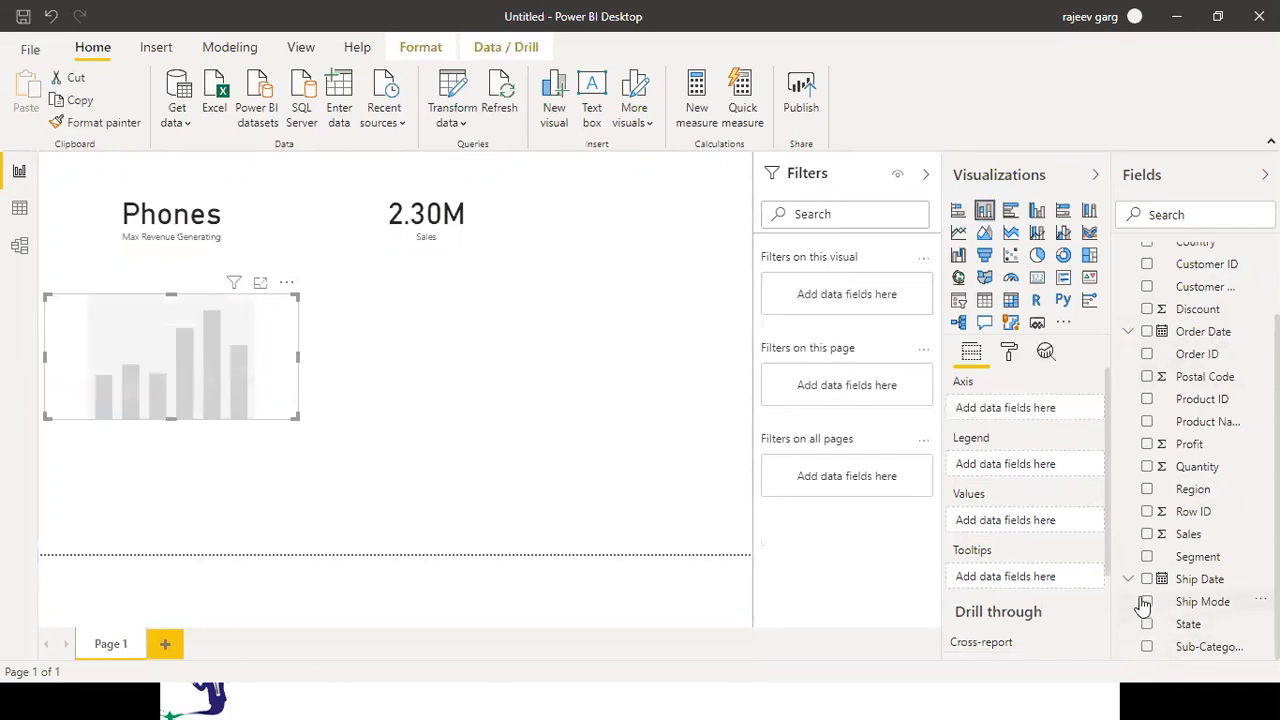
pyautogui.click(1147, 533)
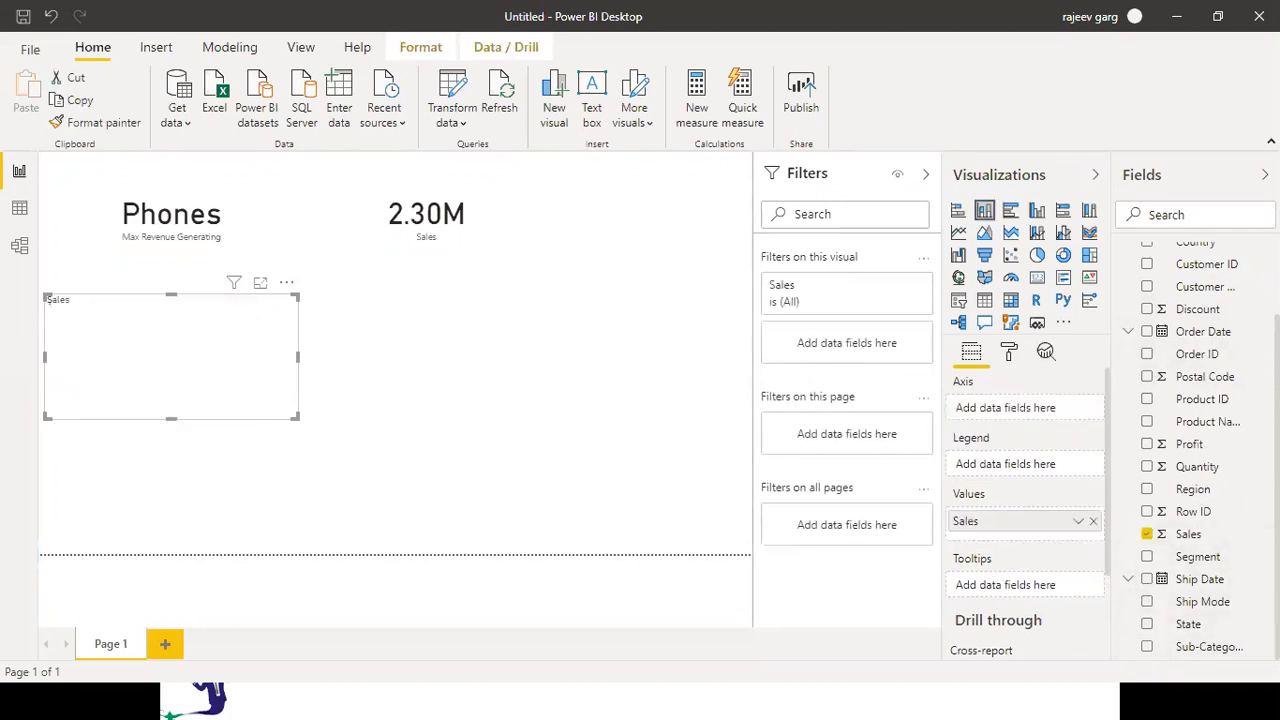
pyautogui.scroll(2, 1190, 400)
pyautogui.click(1148, 284)
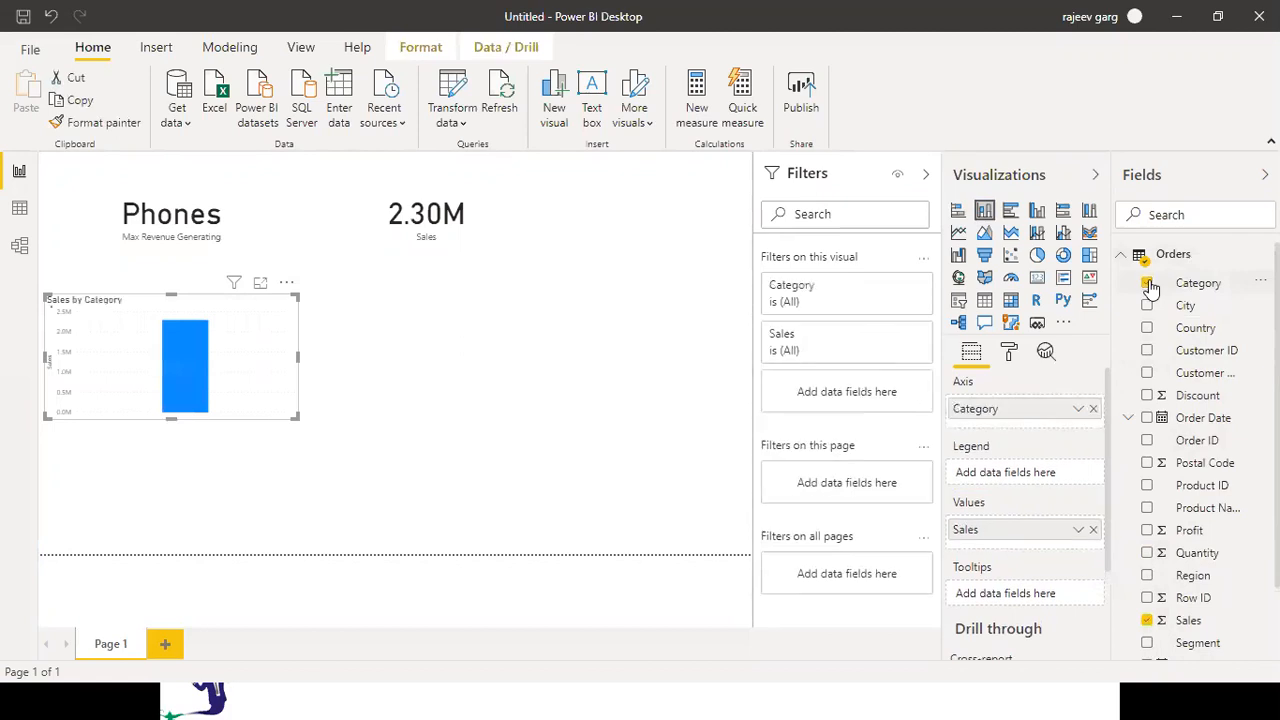
pyautogui.moveTo(295, 418); pyautogui.dragTo(428, 518)
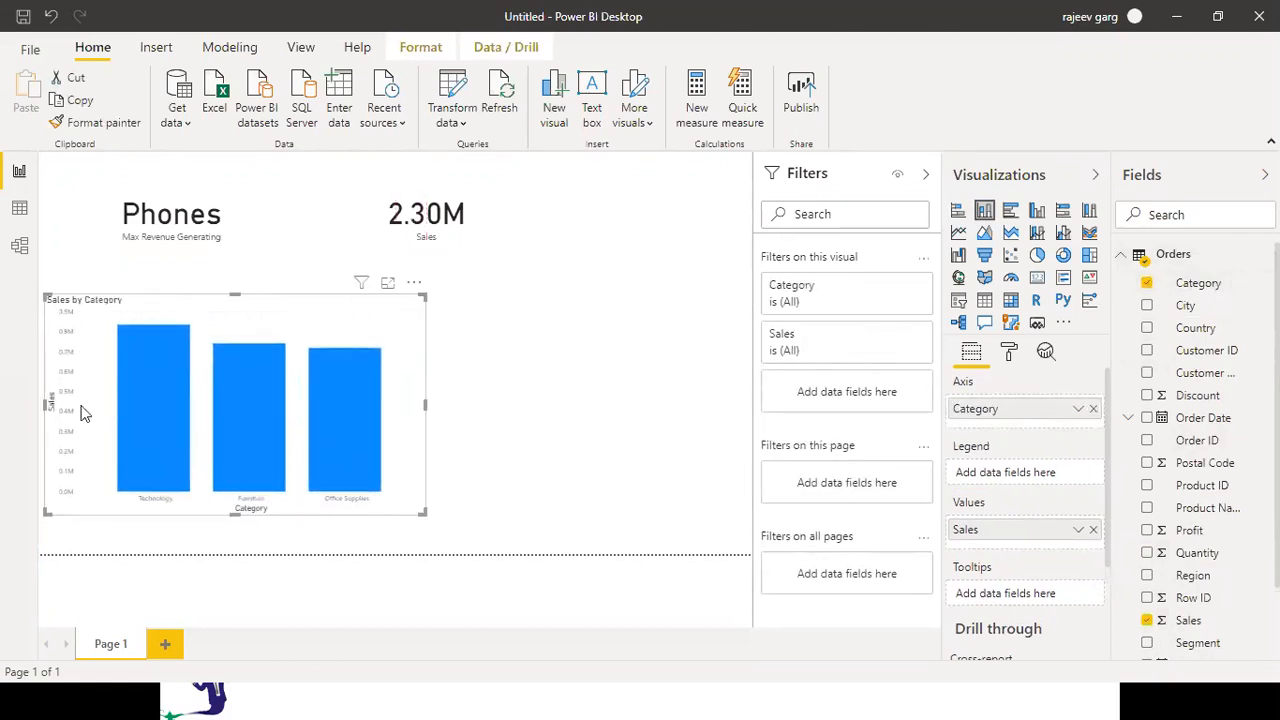
# Cross-filter the cards by selecting the Technology, Furniture and Office Supplies columns, and compare Technology with Furniture again
pyautogui.click(139, 401)
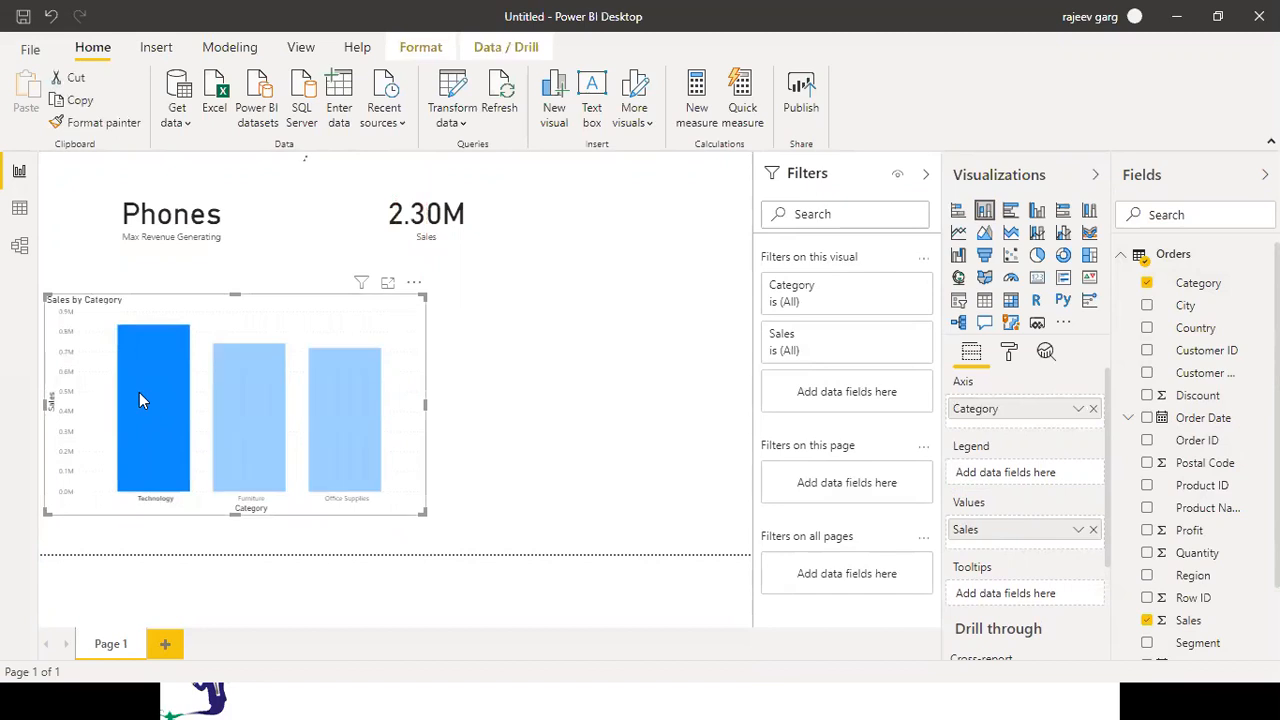
pyautogui.click(234, 414)
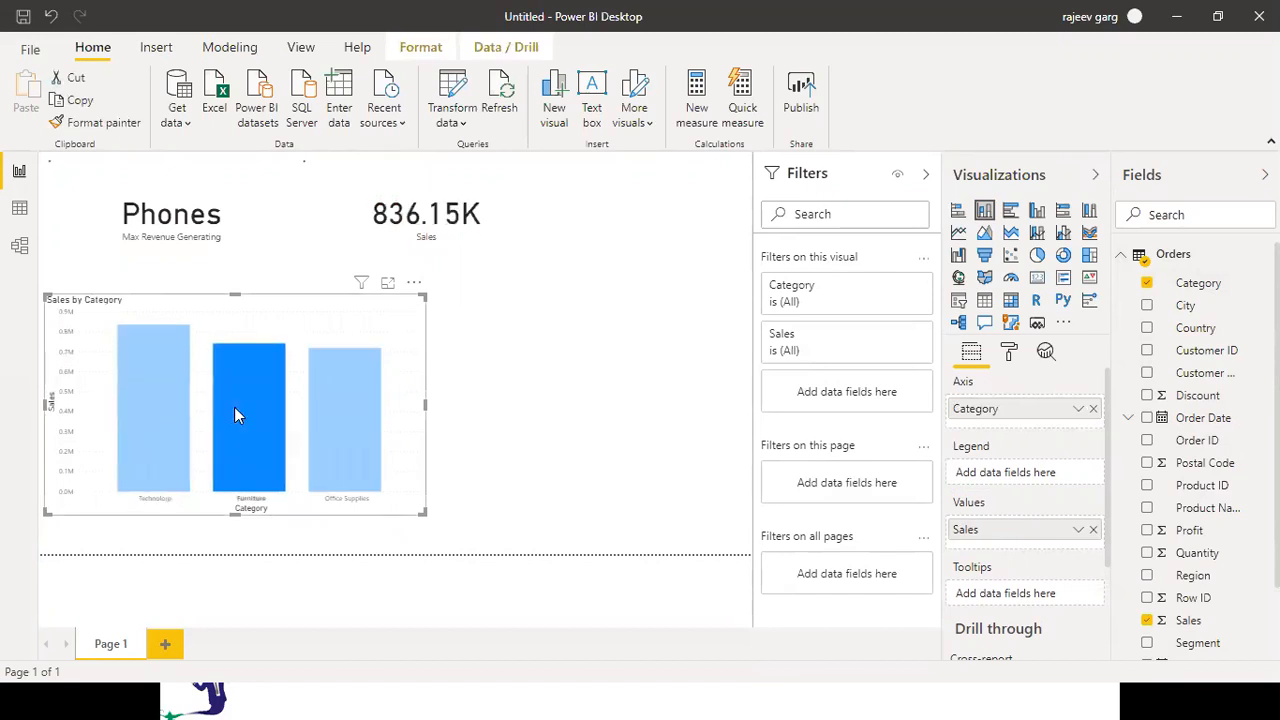
pyautogui.click(360, 426)
pyautogui.click(160, 438)
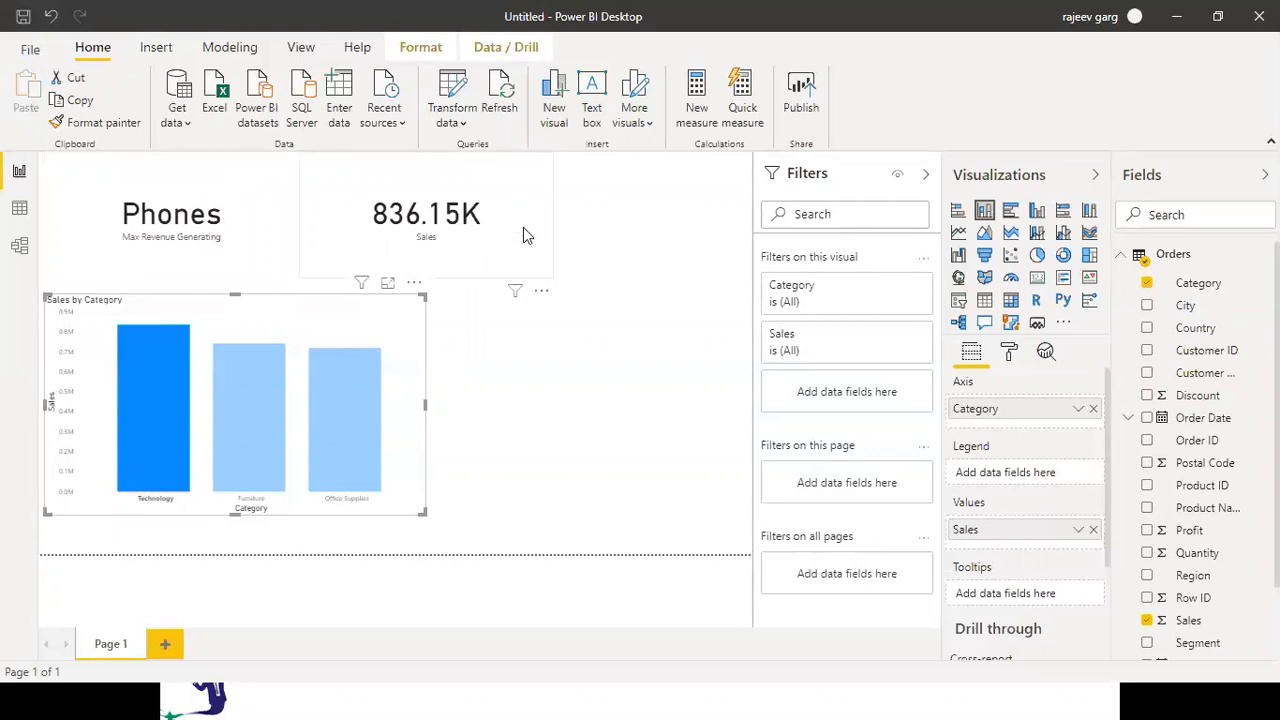
pyautogui.click(266, 378)
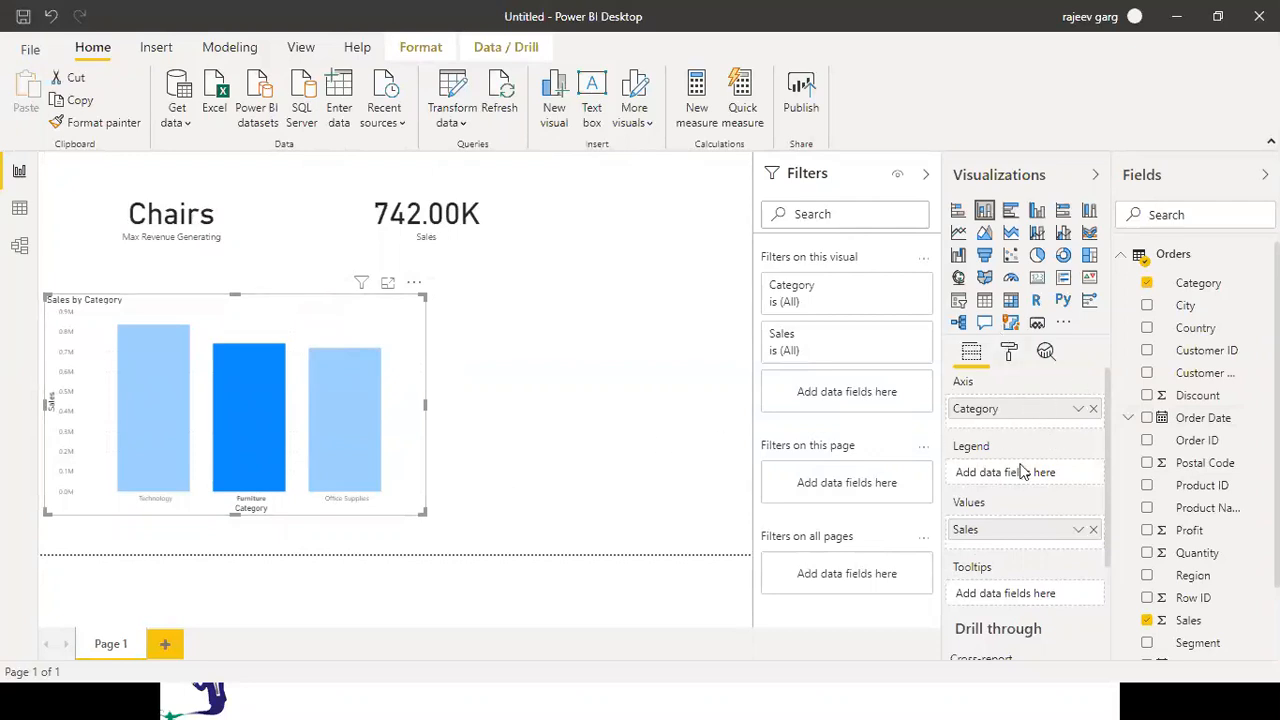
# Turn on data labels for the Sales by Category chart and deselect the chart
pyautogui.click(1007, 356)
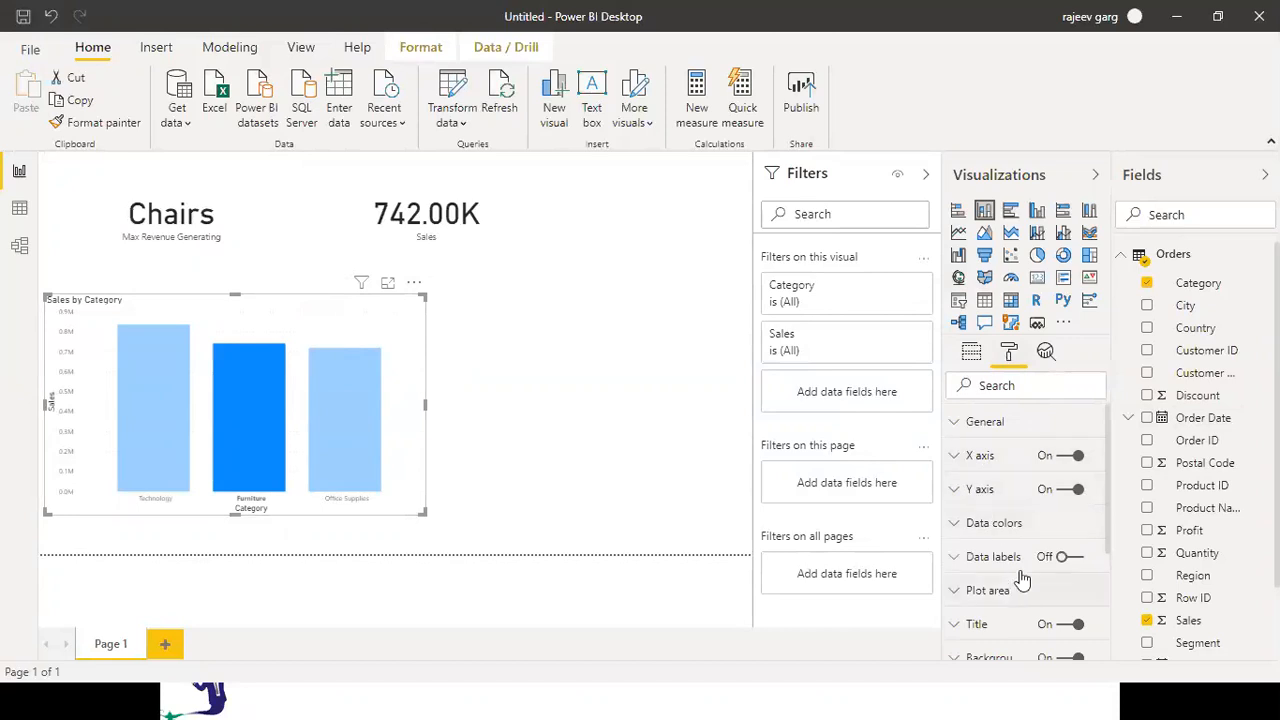
pyautogui.click(1068, 556)
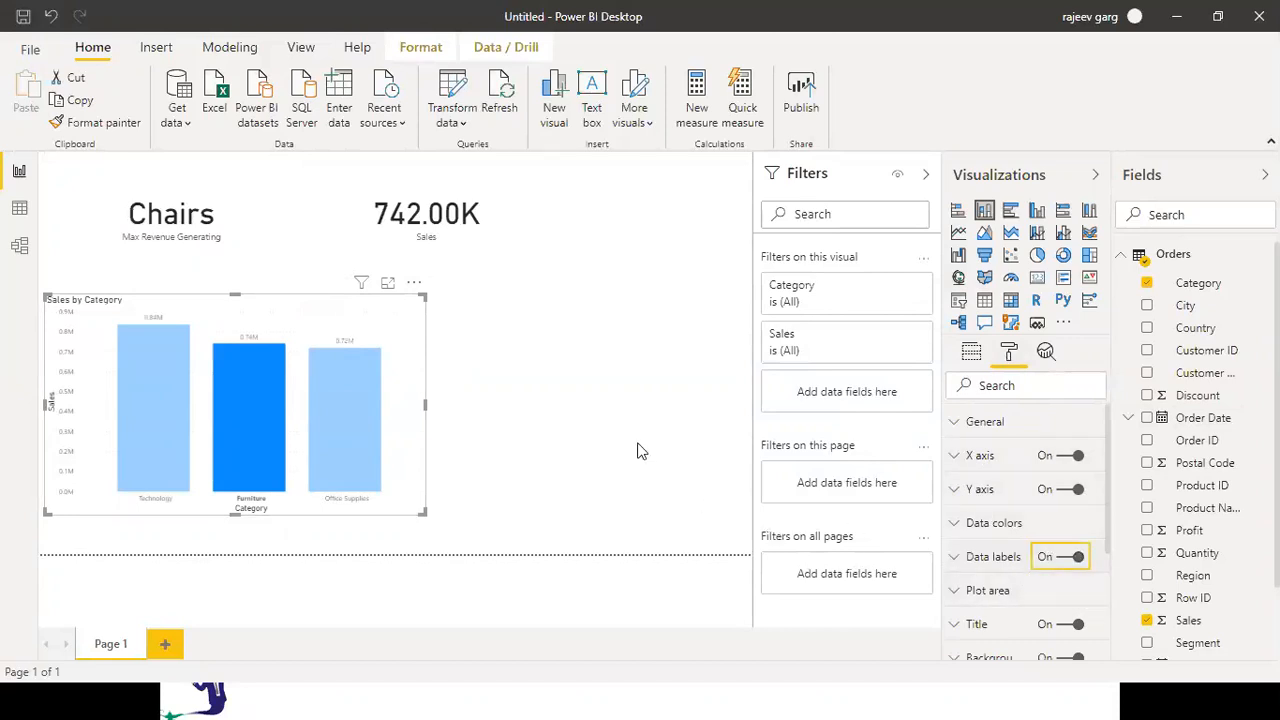
pyautogui.click(639, 455)
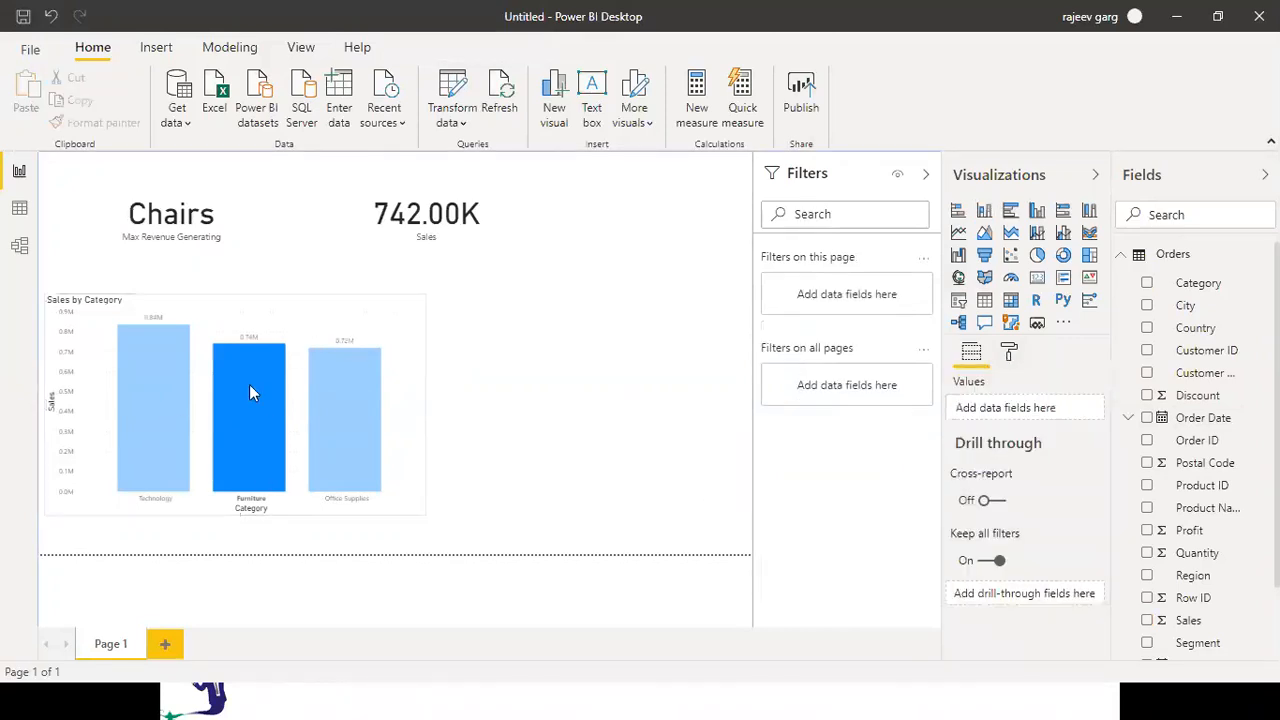
# Cross-filter the cards by the Office Supplies column and compare its exact sales with the Sales card
pyautogui.click(339, 445)
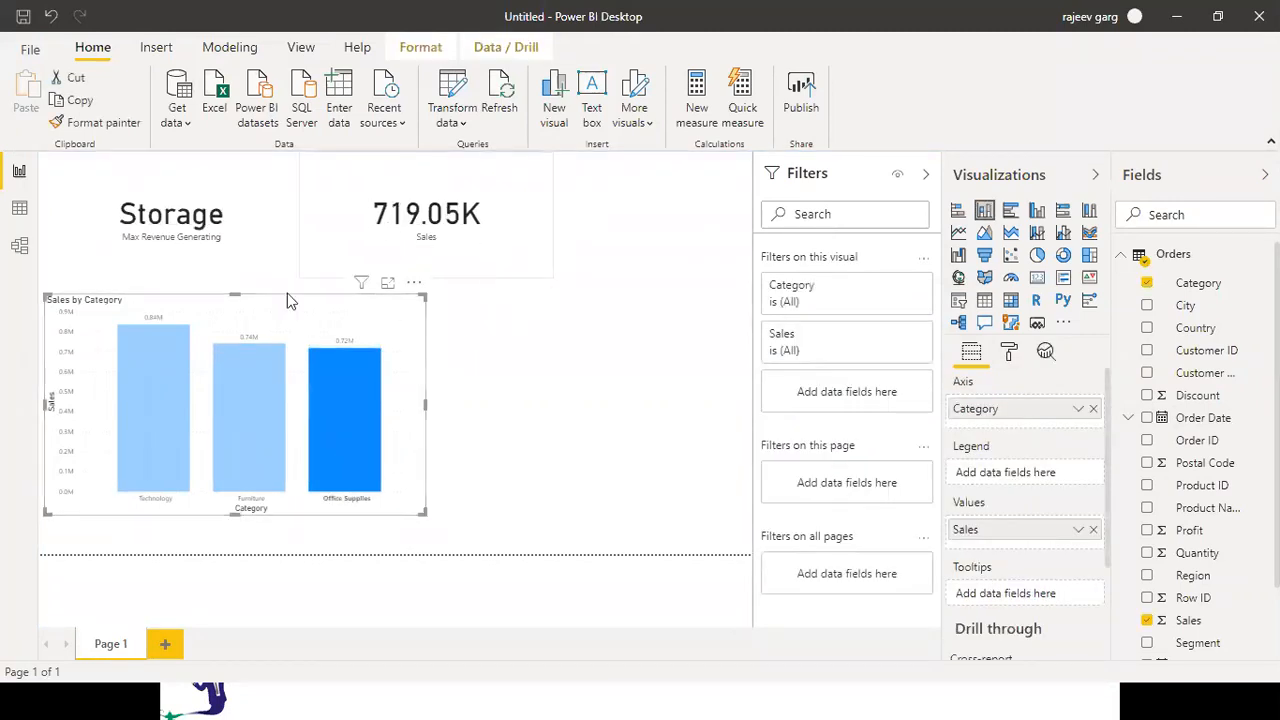
pyautogui.moveTo(354, 488)
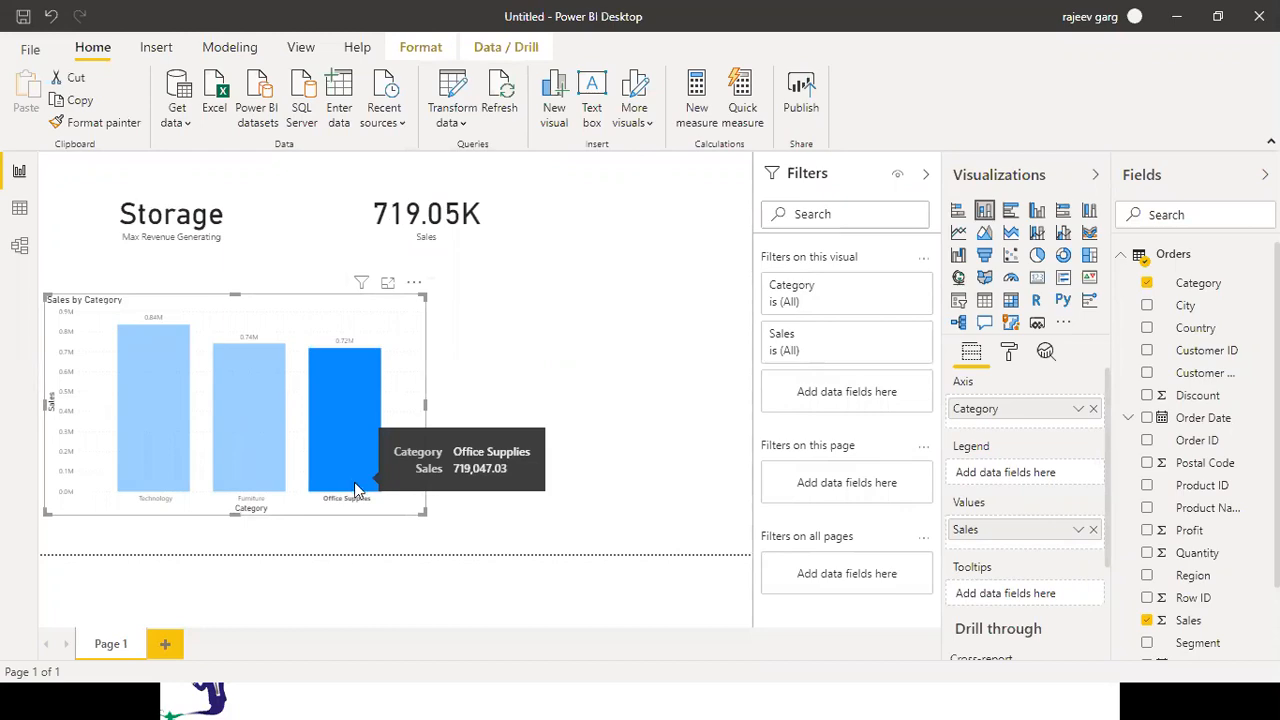
pyautogui.click(574, 349)
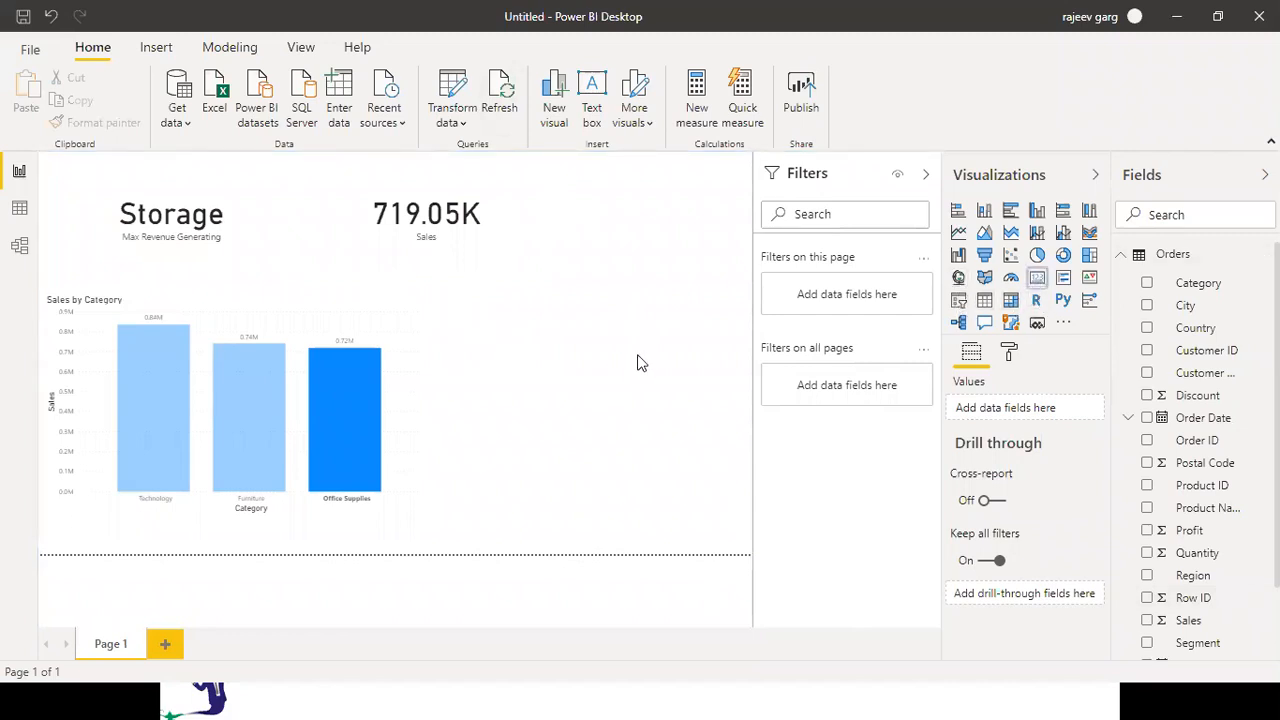
# Insert an empty card, place it beside the Sales card and resize it to match the row's height
pyautogui.click(1036, 284)
pyautogui.moveTo(500, 457); pyautogui.dragTo(750, 257)
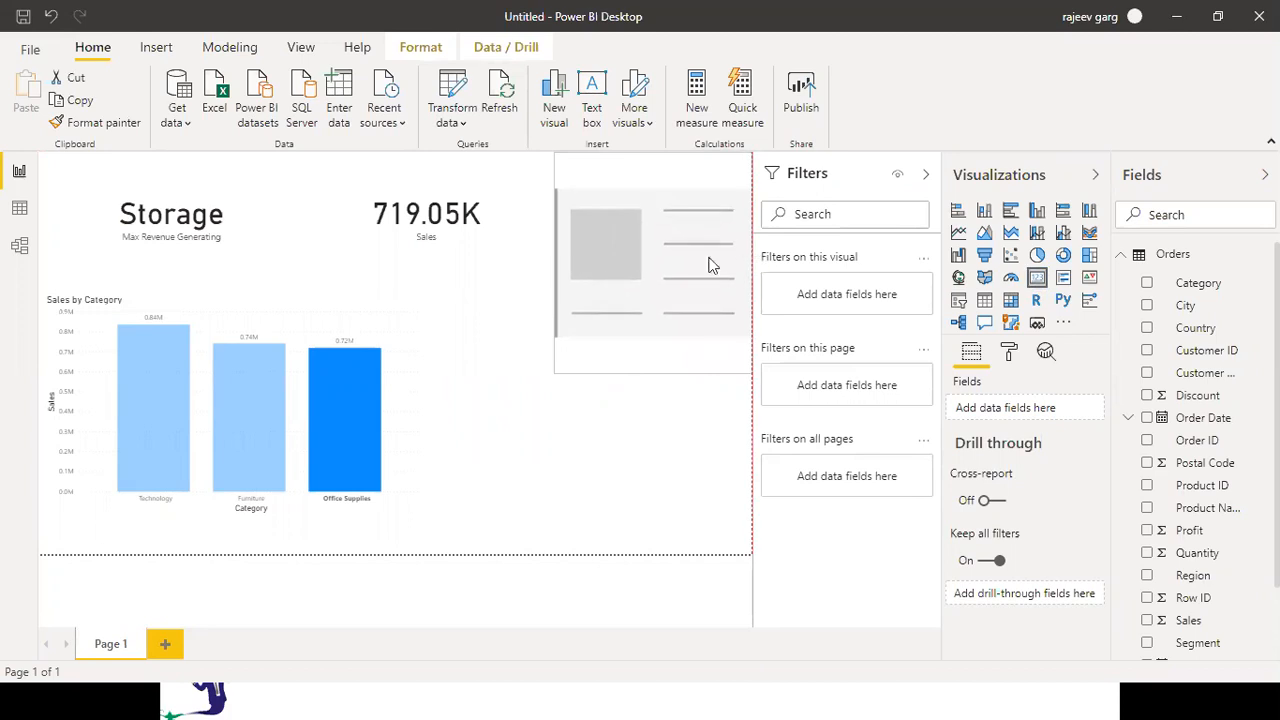
pyautogui.moveTo(553, 258); pyautogui.dragTo(504, 266)
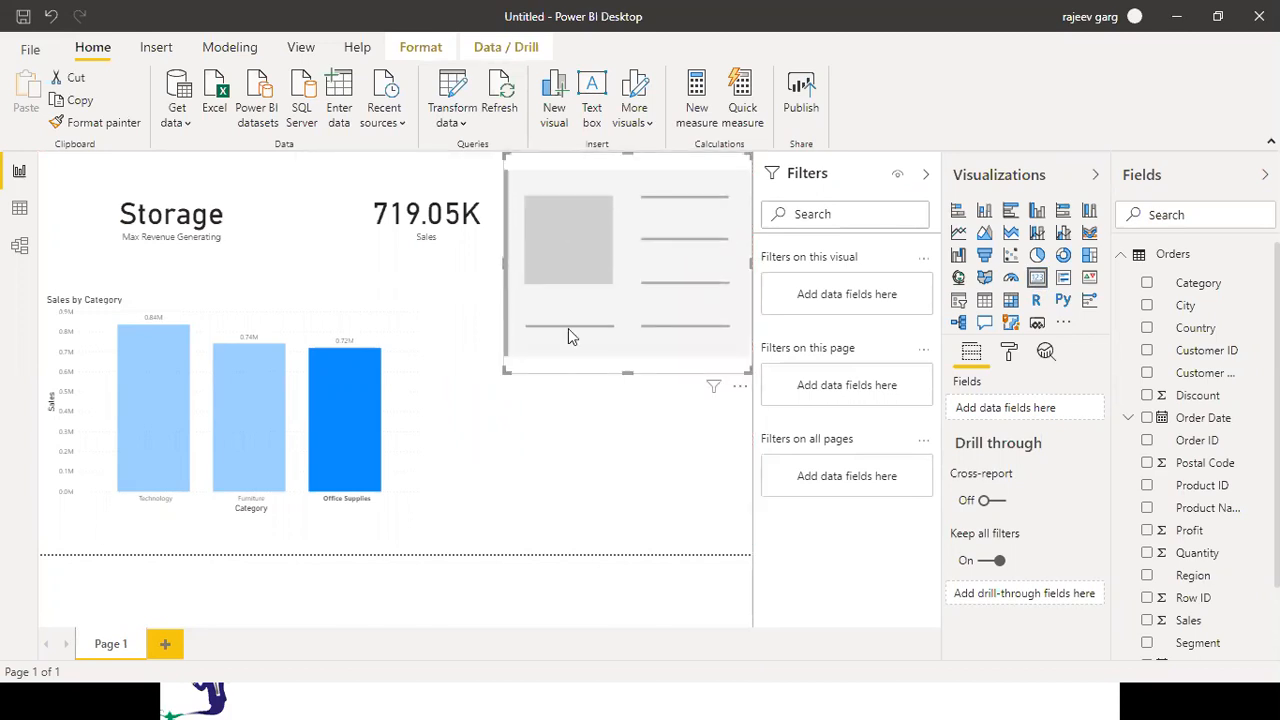
pyautogui.moveTo(629, 370); pyautogui.dragTo(606, 286)
pyautogui.click(733, 456)
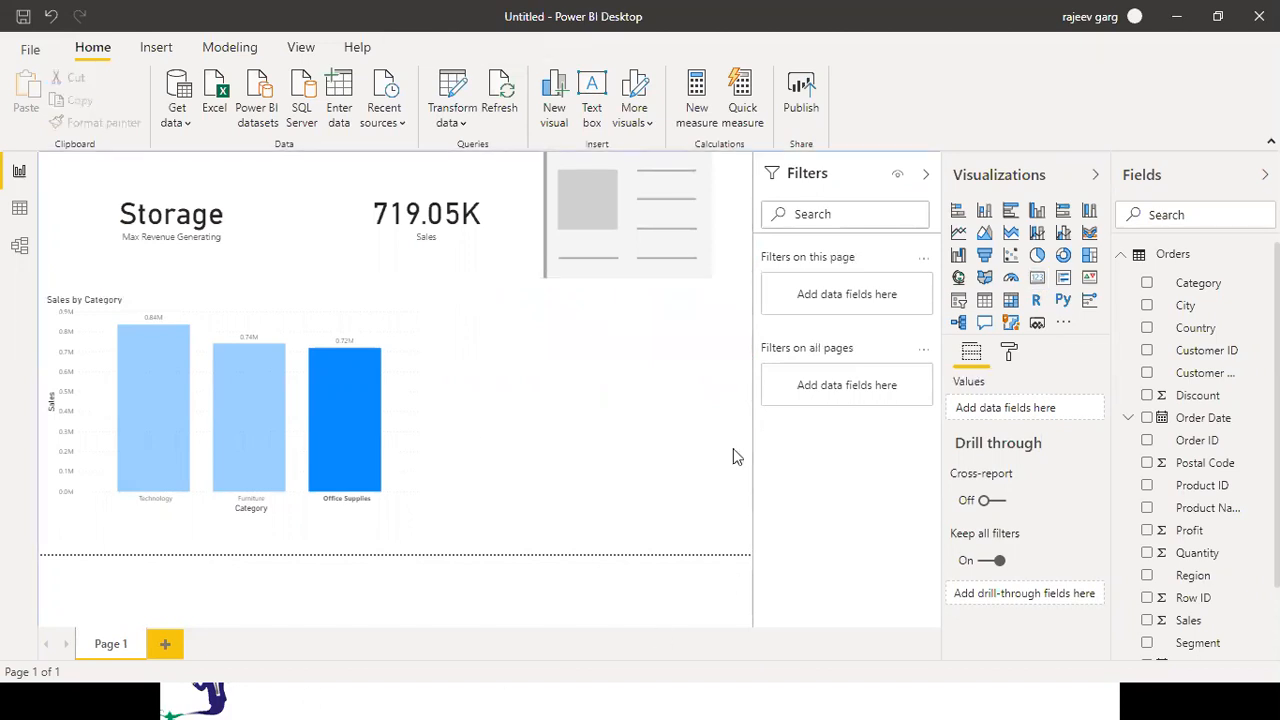
pyautogui.click(615, 167)
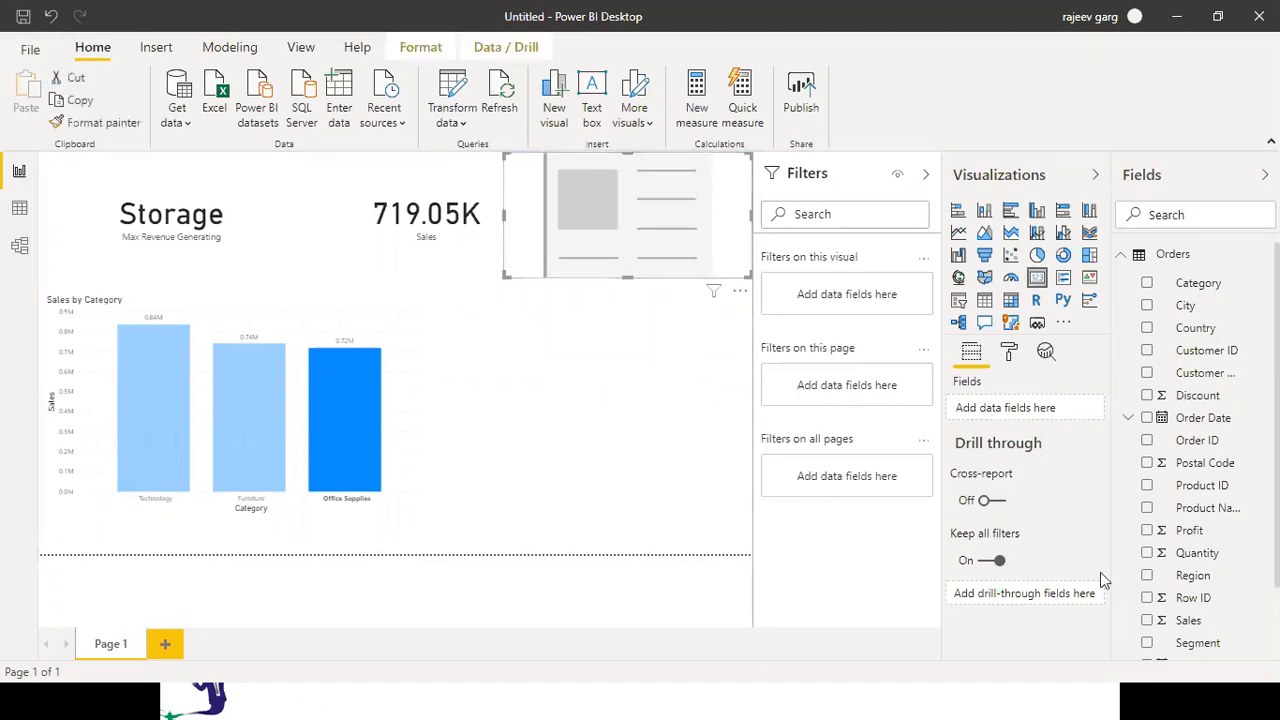
# Apply a Top N filter on Order Date to the empty card, showing the top 1 by Sales
pyautogui.moveTo(1213, 418); pyautogui.dragTo(855, 291)
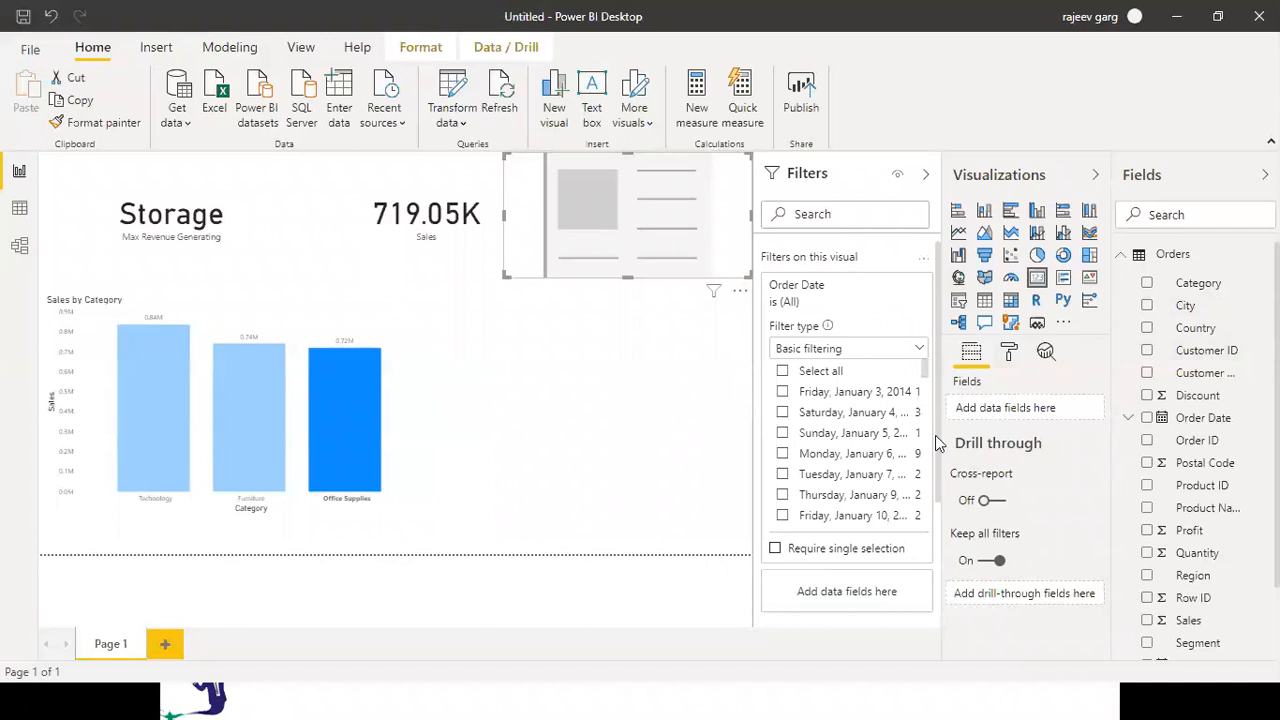
pyautogui.click(918, 350)
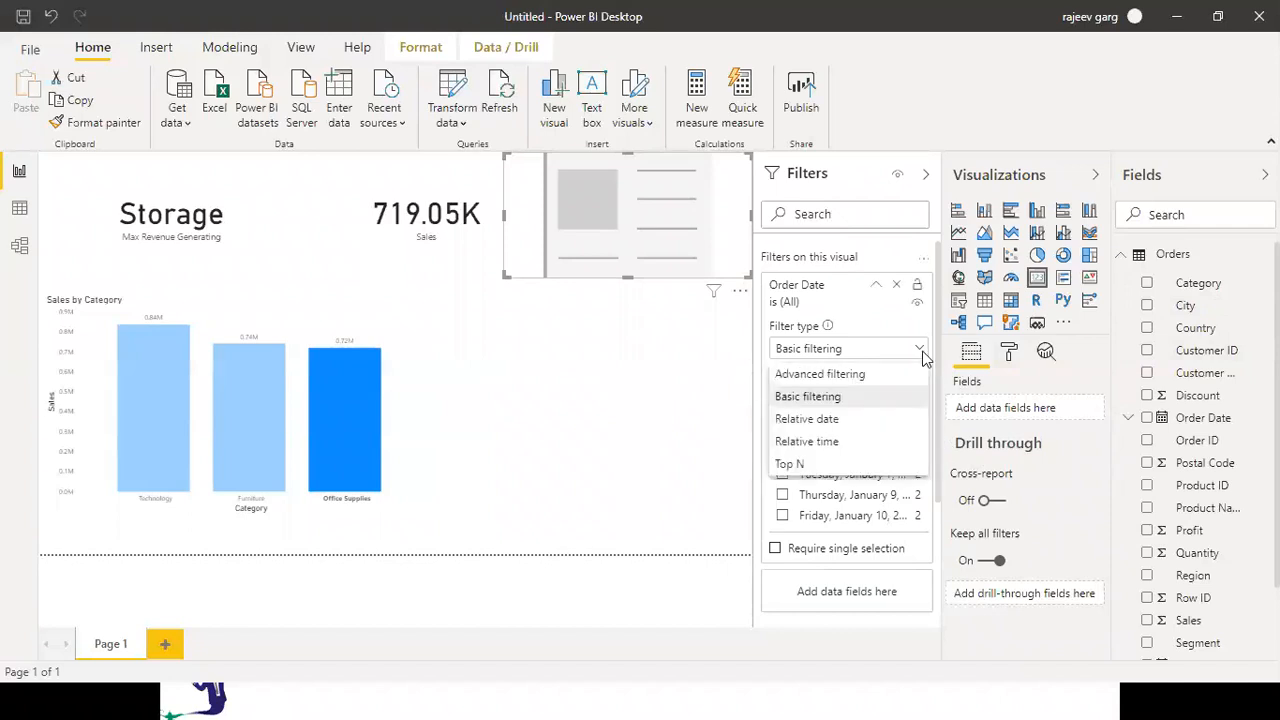
pyautogui.click(812, 466)
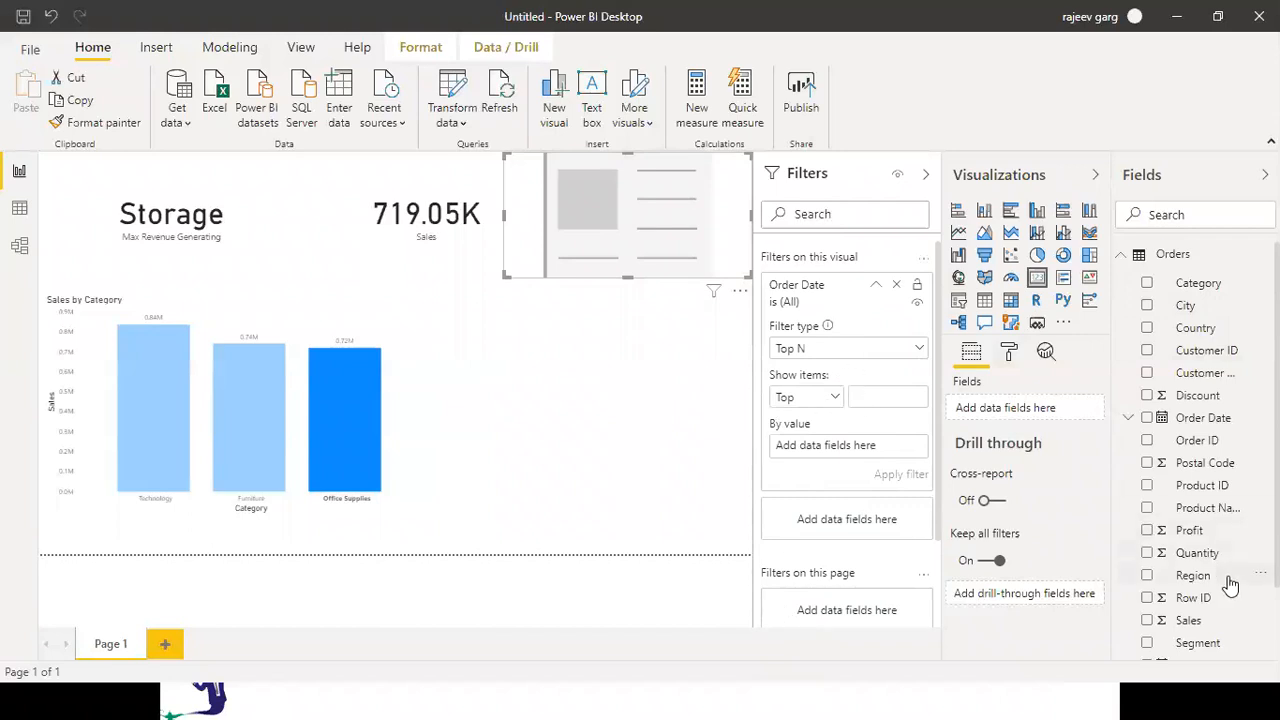
pyautogui.moveTo(1042, 543); pyautogui.dragTo(850, 445)
pyautogui.click(877, 399)
pyautogui.write('1')
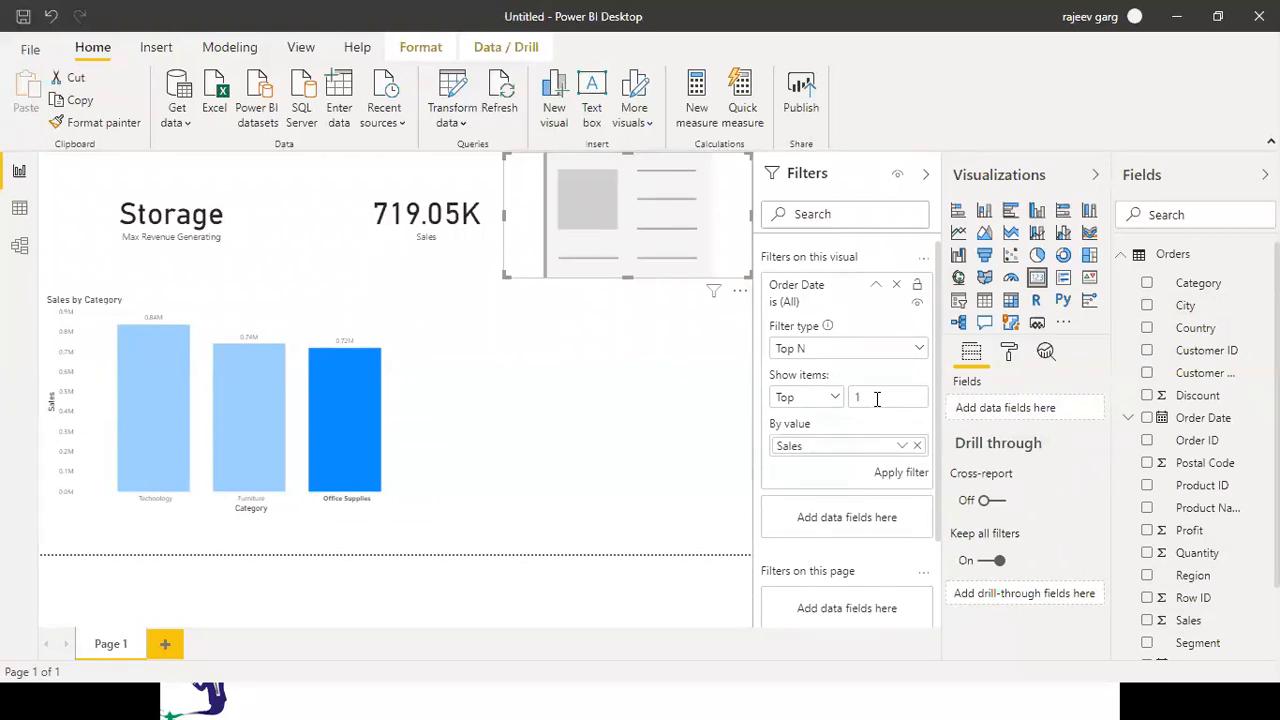
pyautogui.click(905, 476)
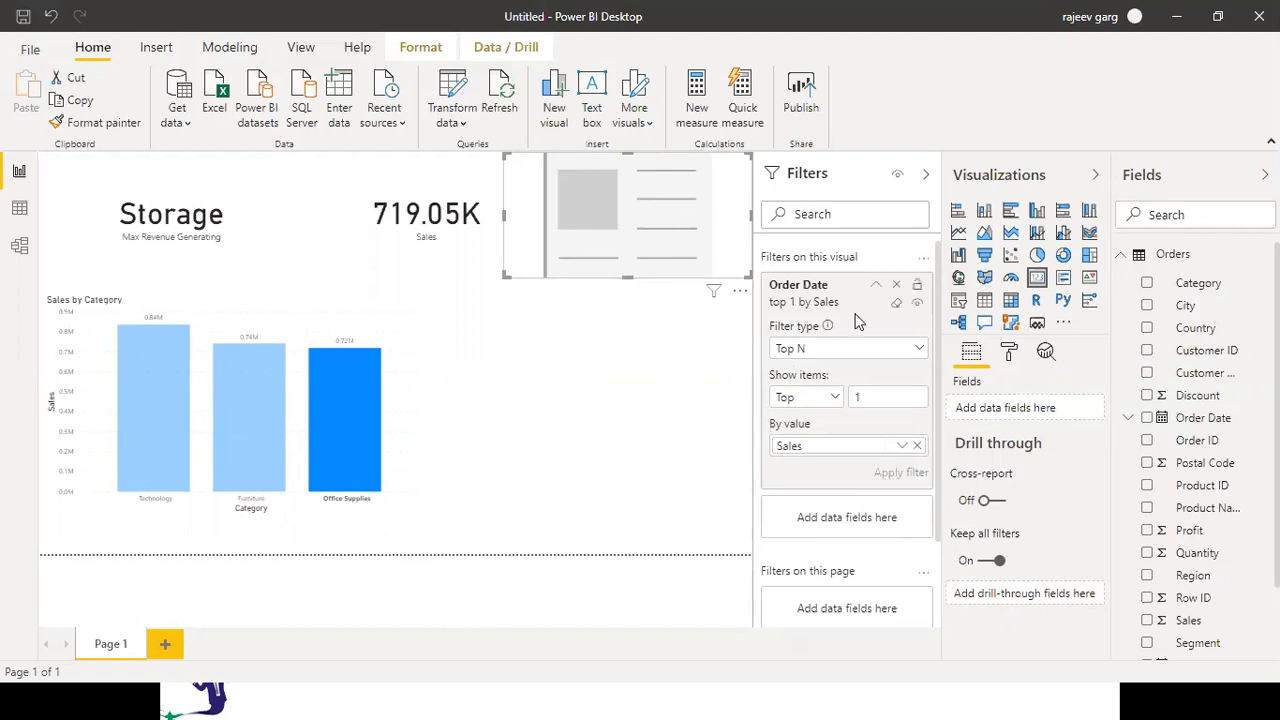
# Remove the Order Date filter from the empty card and delete the card
pyautogui.click(646, 451)
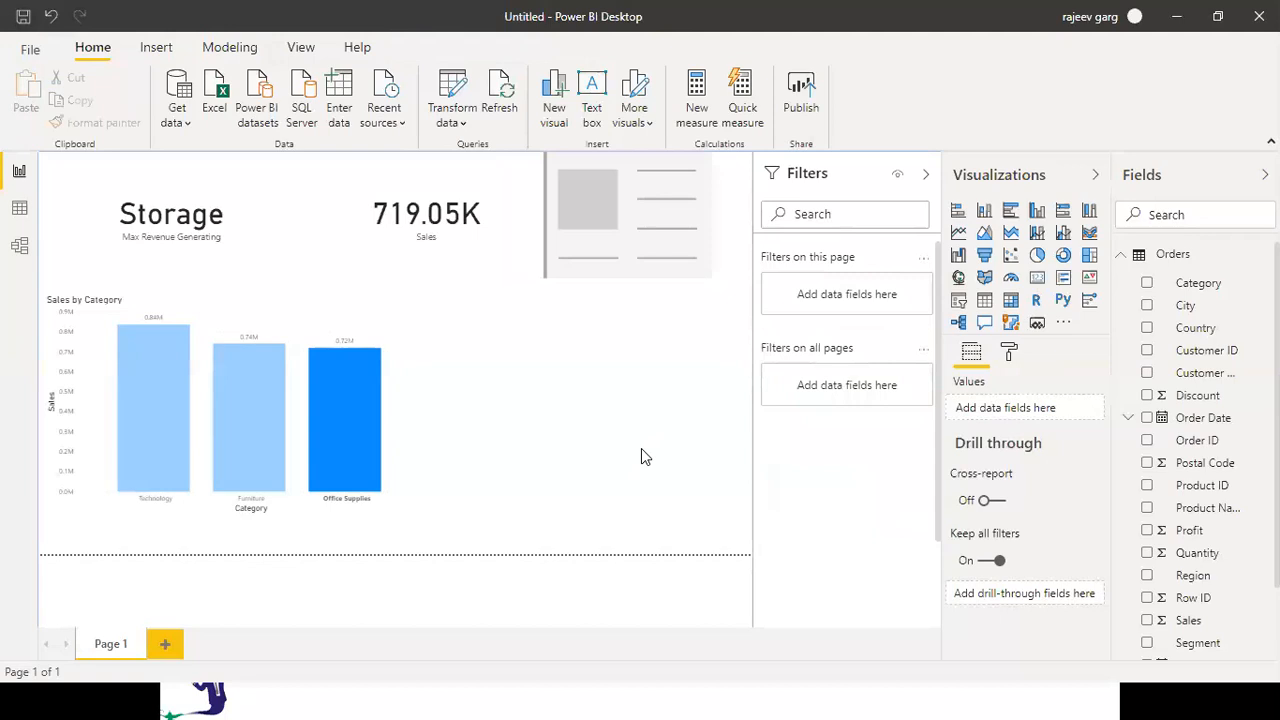
pyautogui.click(669, 190)
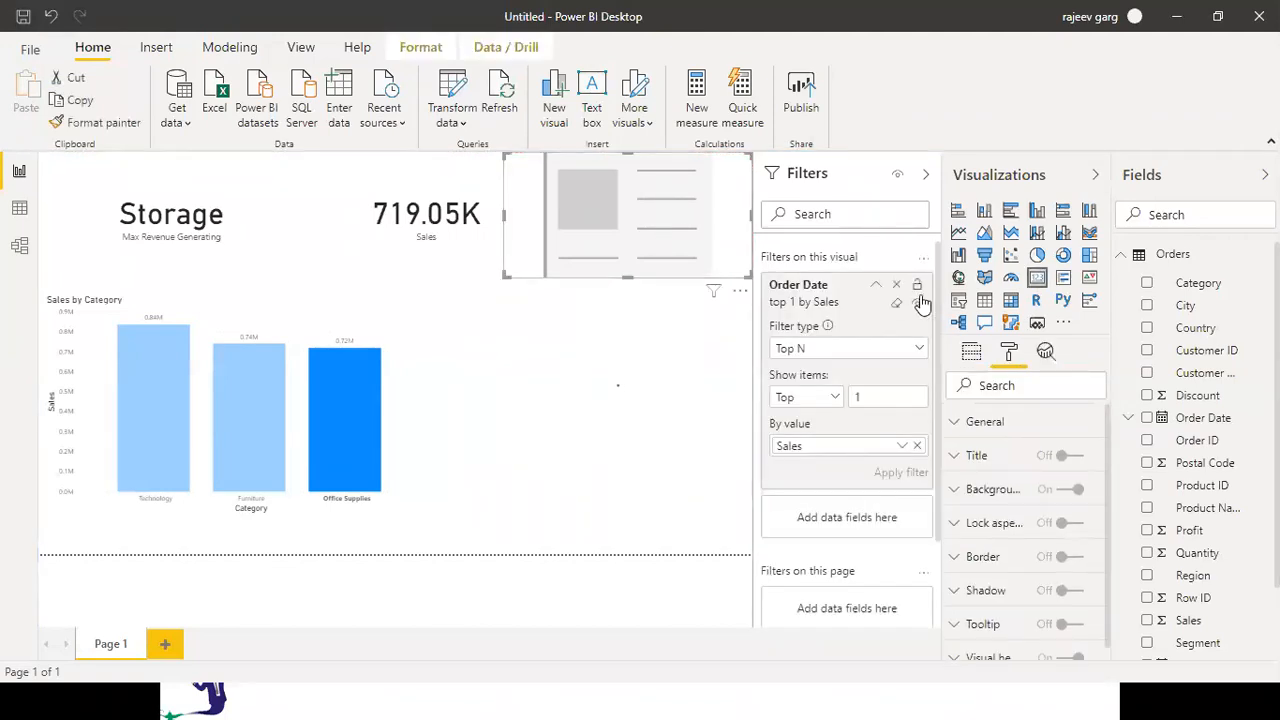
pyautogui.click(897, 289)
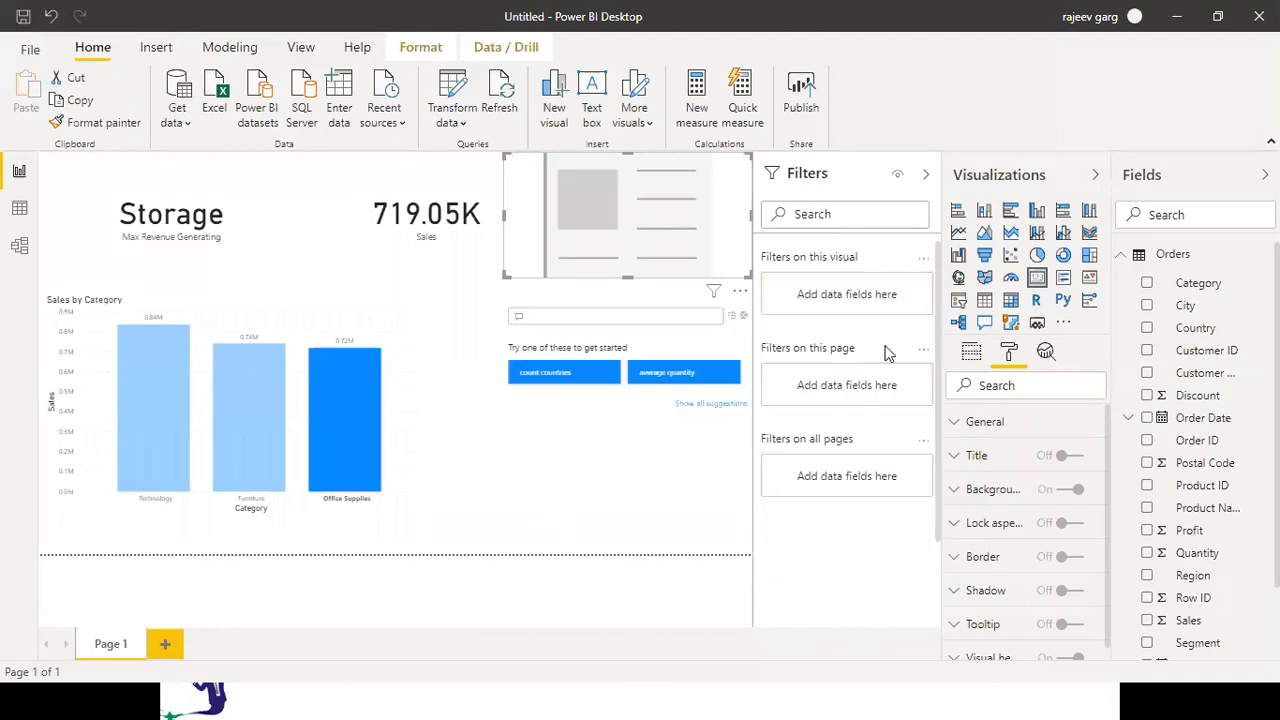
pyautogui.click(740, 291)
pyautogui.click(740, 291)
pyautogui.click(740, 291)
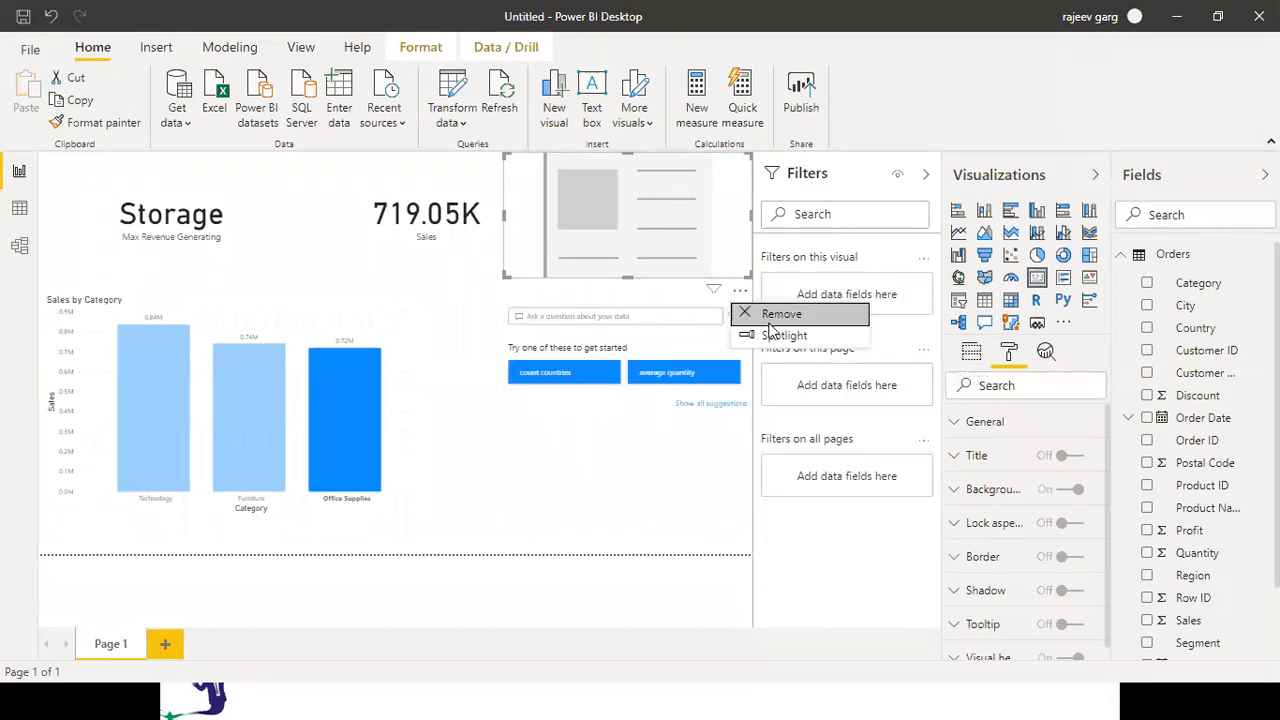
pyautogui.click(770, 316)
# Try the suggested average quantity question in the Q&A visual and delete that visual
pyautogui.click(648, 380)
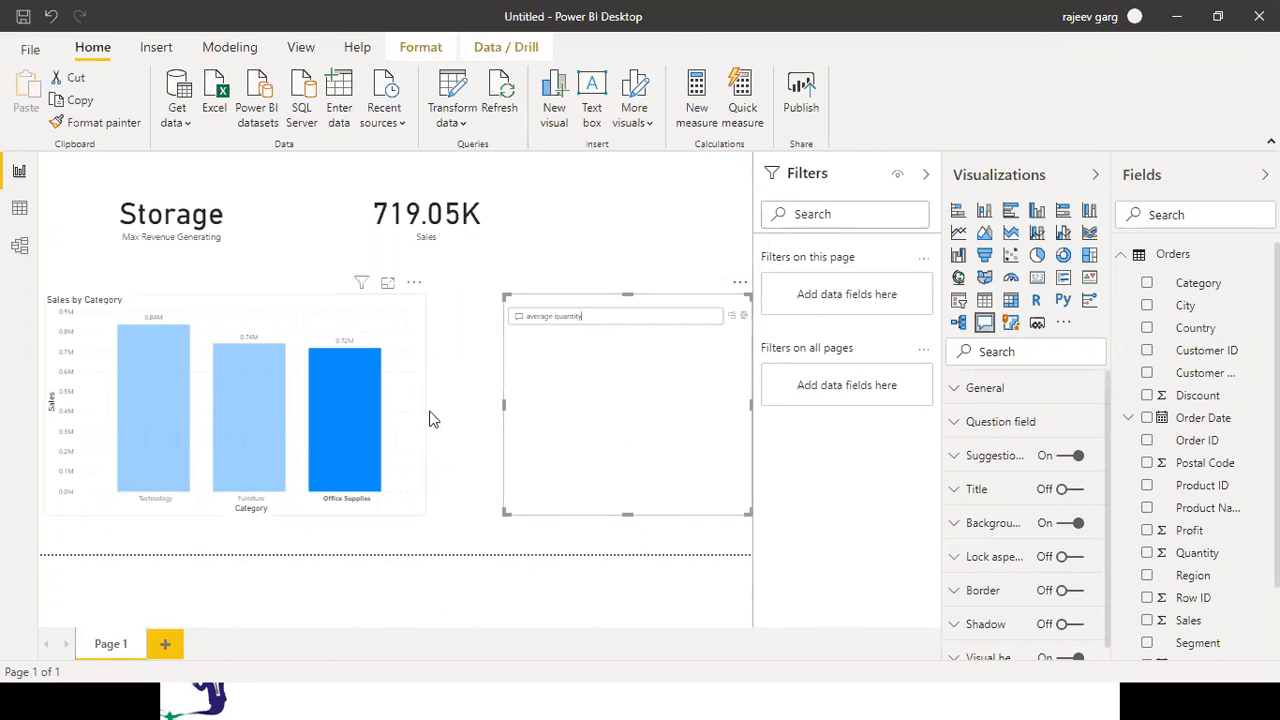
pyautogui.press('Escape')
pyautogui.click(684, 368)
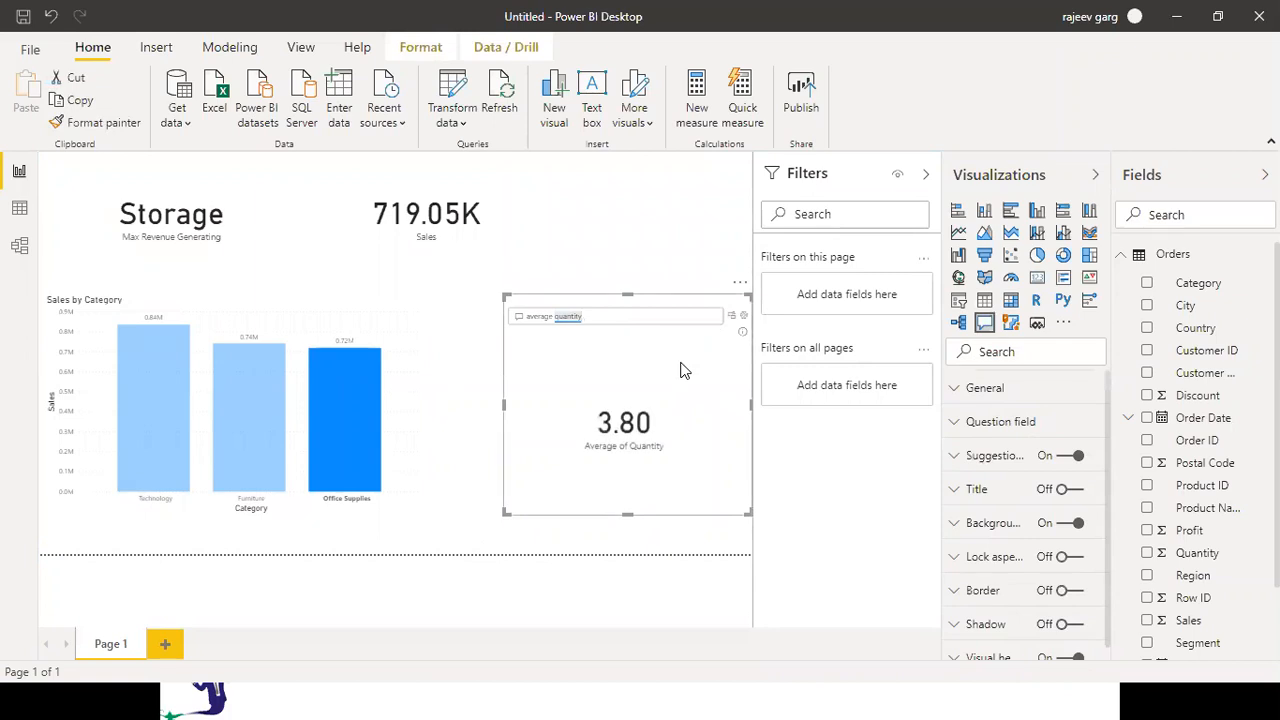
pyautogui.click(740, 283)
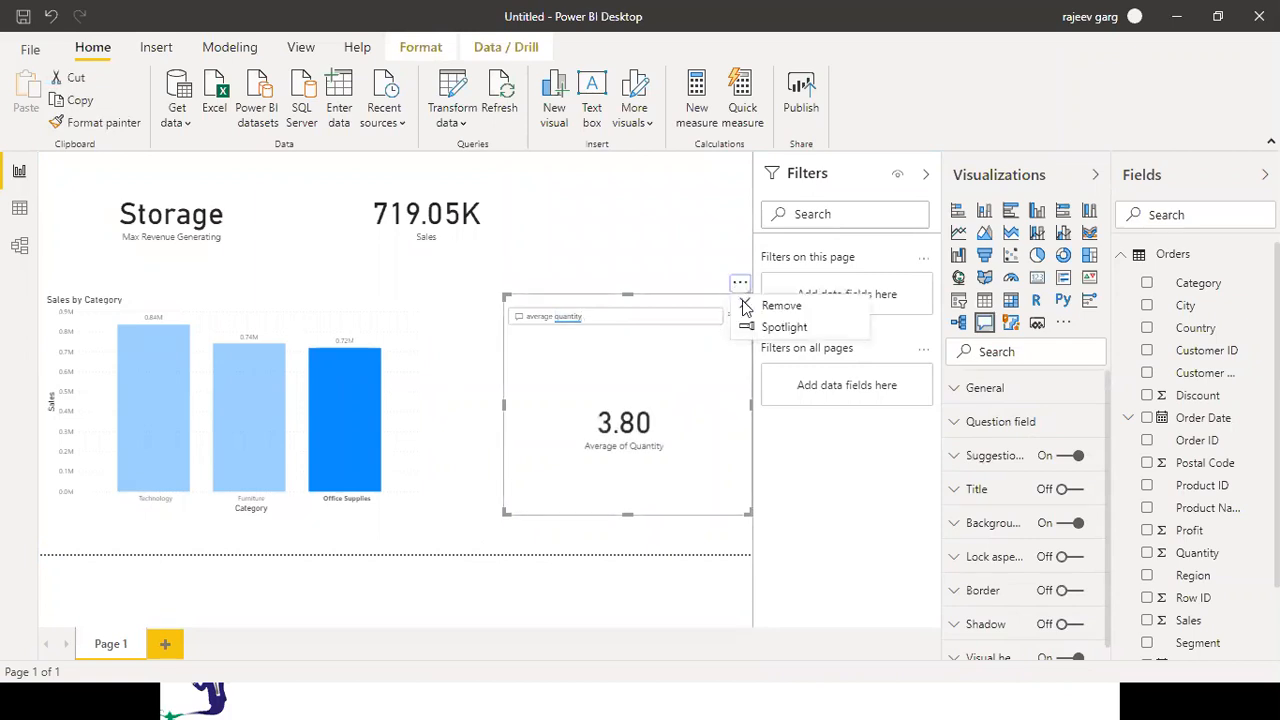
pyautogui.click(746, 306)
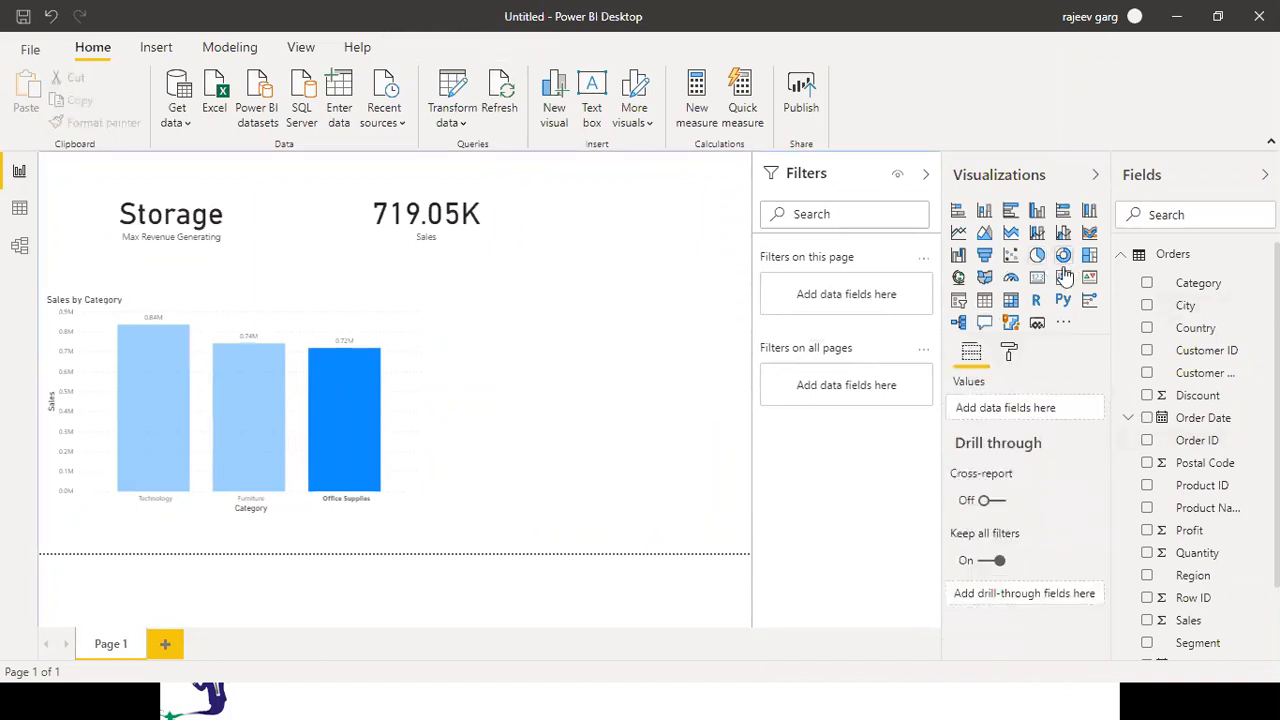
# Insert a card beside the Sales card with Order Date as both its visual-level filter and its displayed field
pyautogui.click(1037, 288)
pyautogui.moveTo(523, 417); pyautogui.dragTo(613, 280)
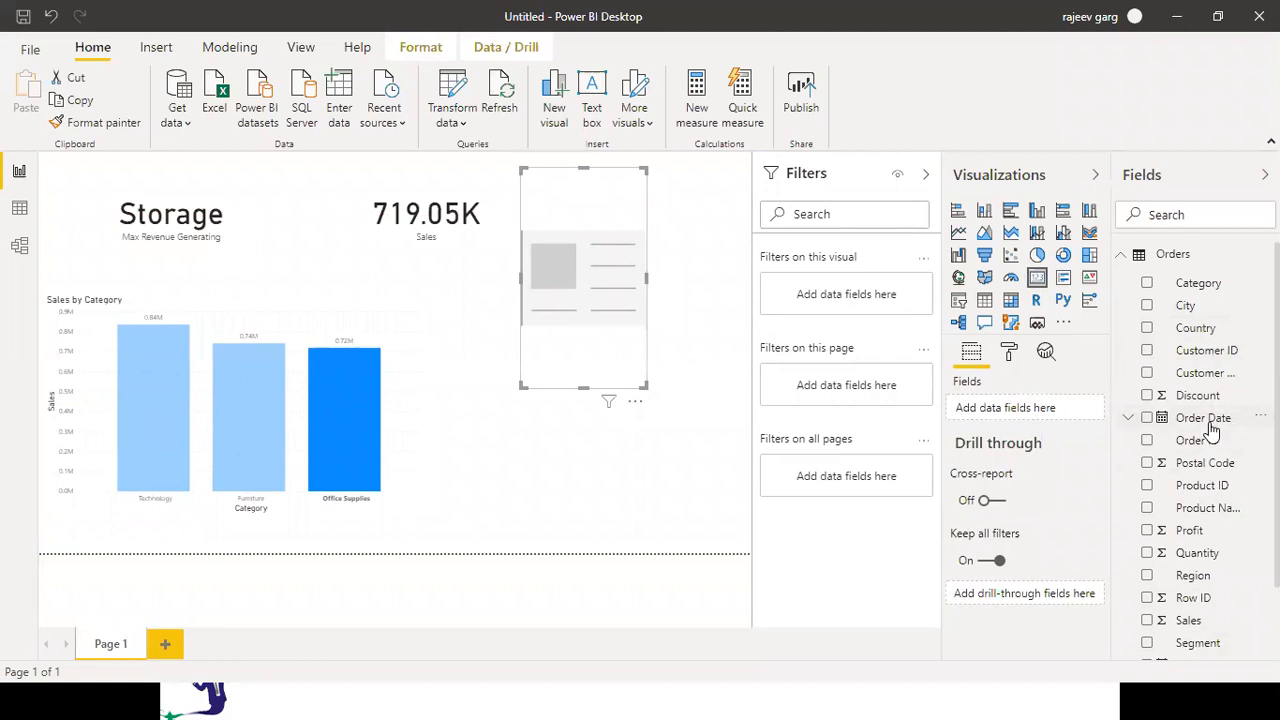
pyautogui.moveTo(1212, 428); pyautogui.dragTo(866, 296)
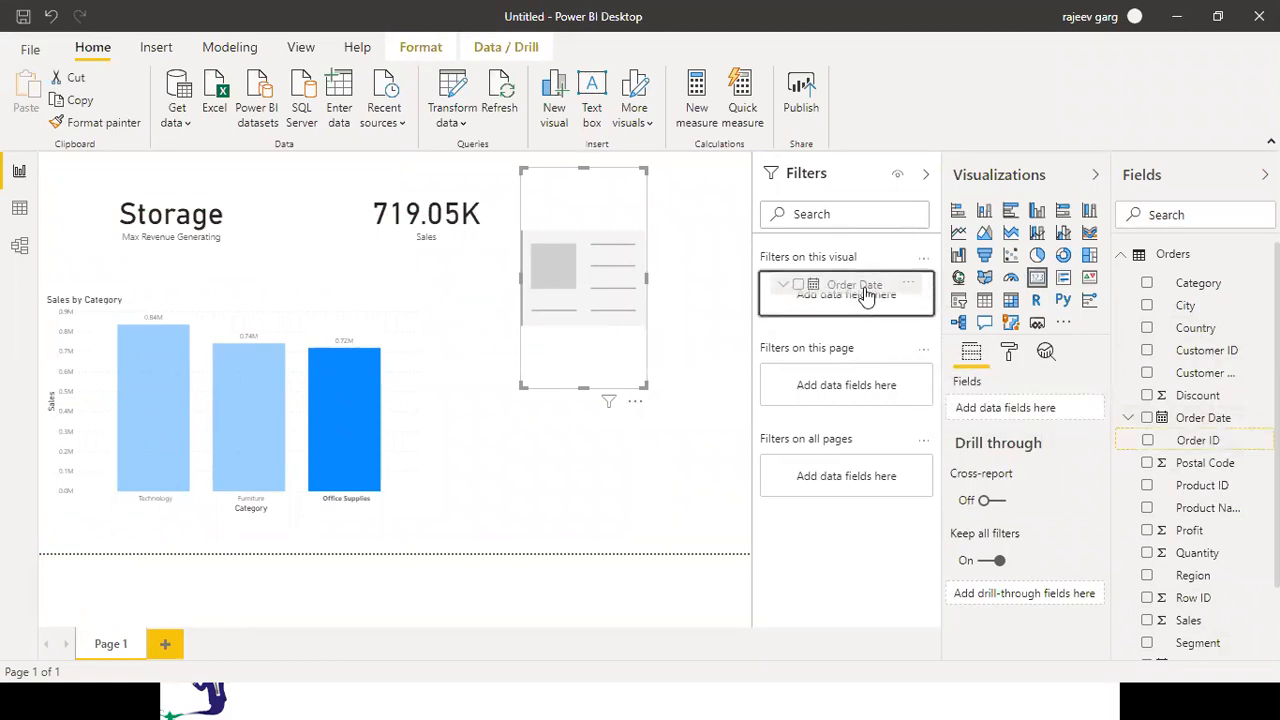
pyautogui.moveTo(866, 296); pyautogui.dragTo(866, 296)
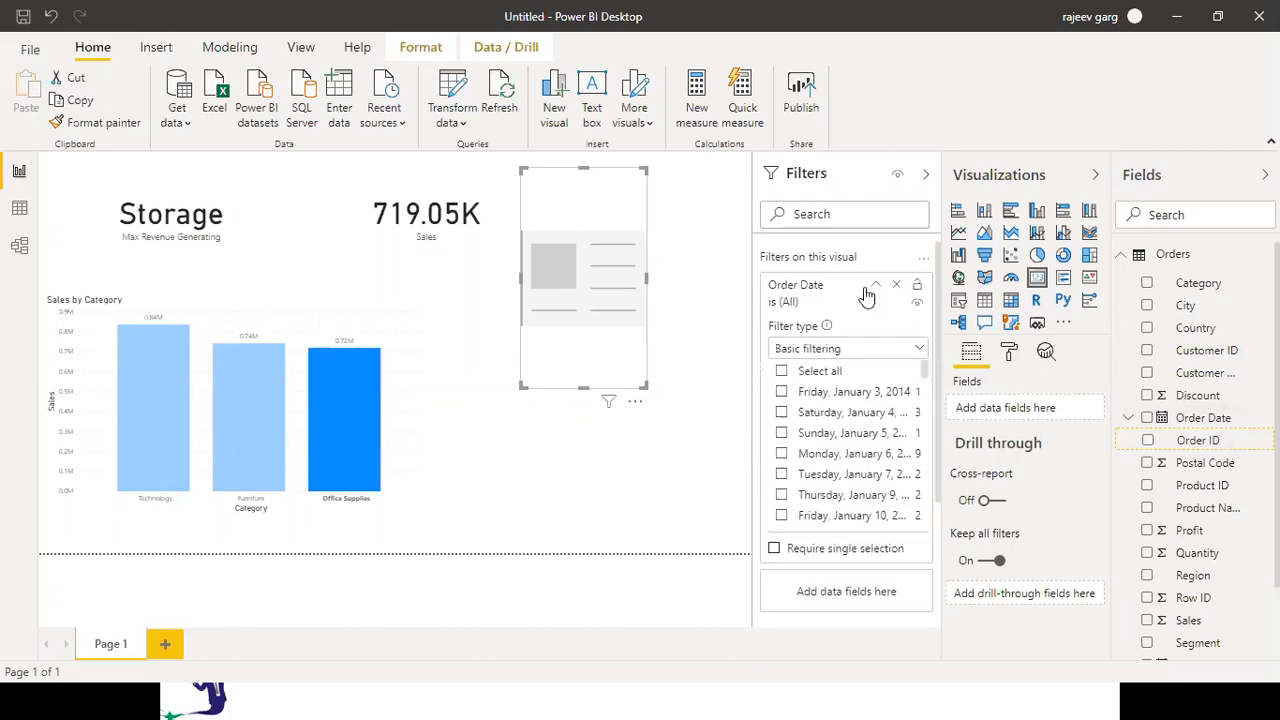
pyautogui.moveTo(1182, 418); pyautogui.dragTo(1016, 408)
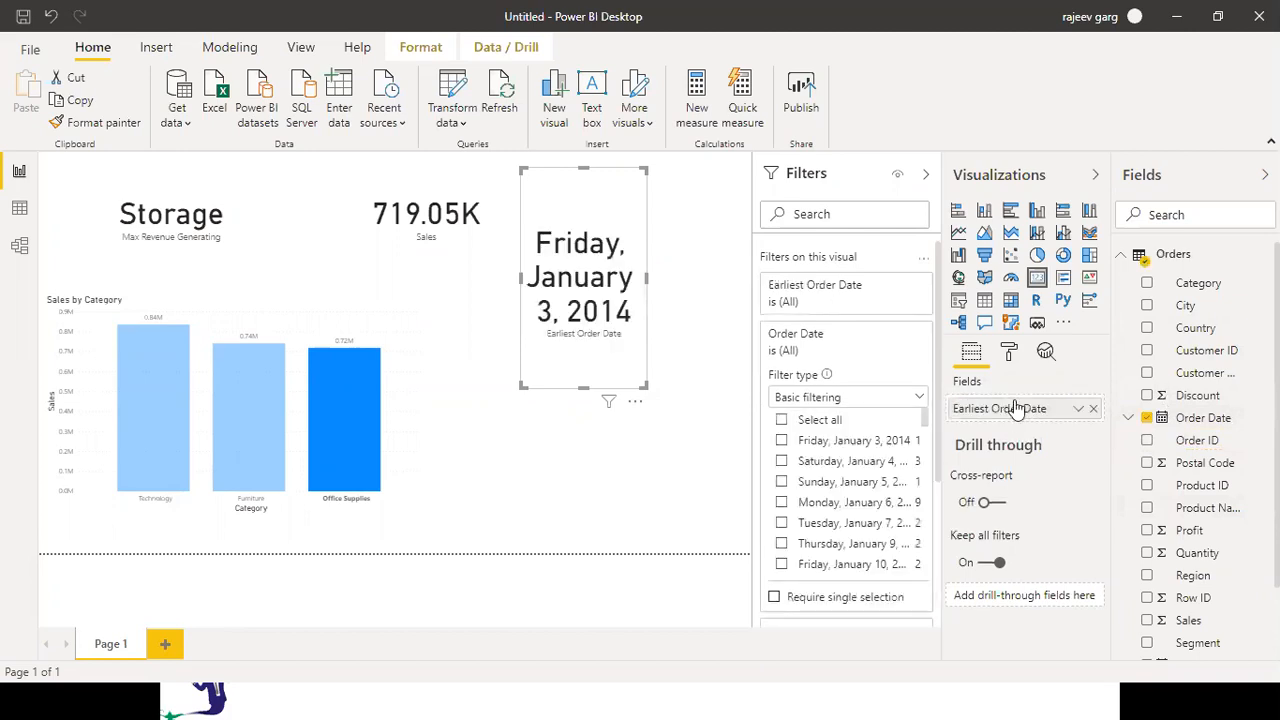
# Make the order date card wider and shorter, and filter its Order Date to the top 1 by Sales
pyautogui.moveTo(646, 279); pyautogui.dragTo(735, 279)
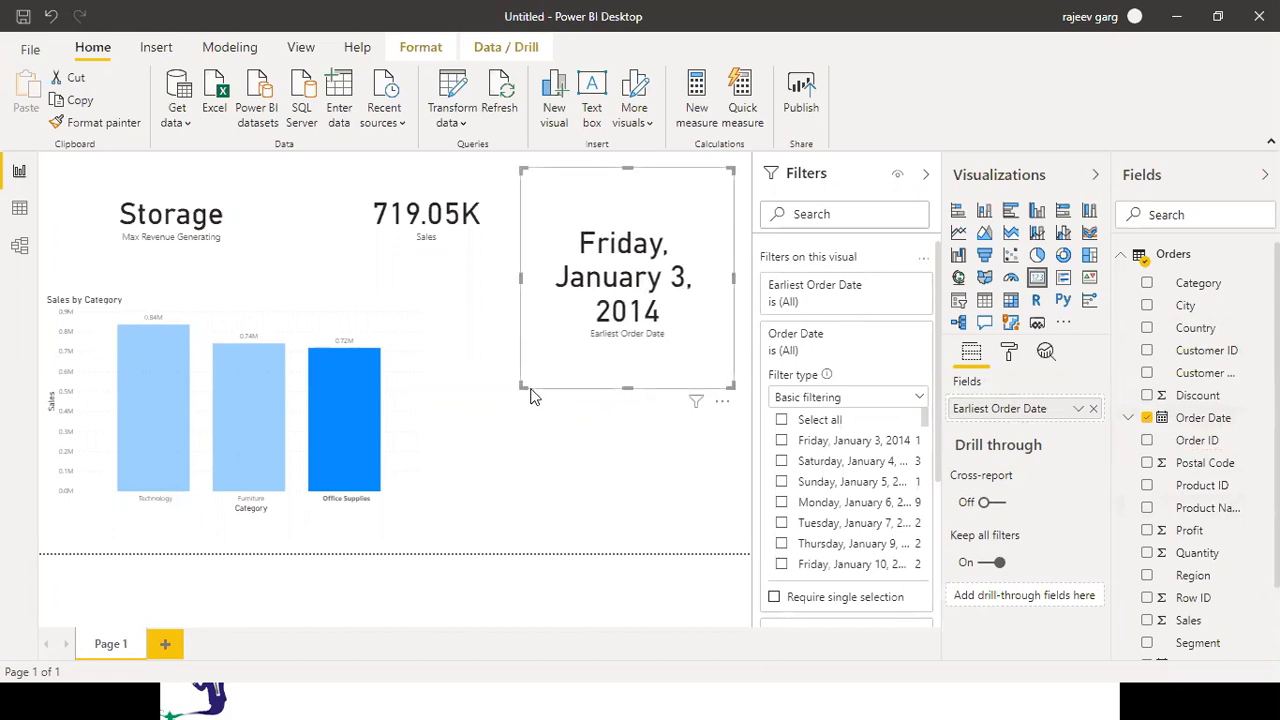
pyautogui.moveTo(518, 384); pyautogui.dragTo(504, 320)
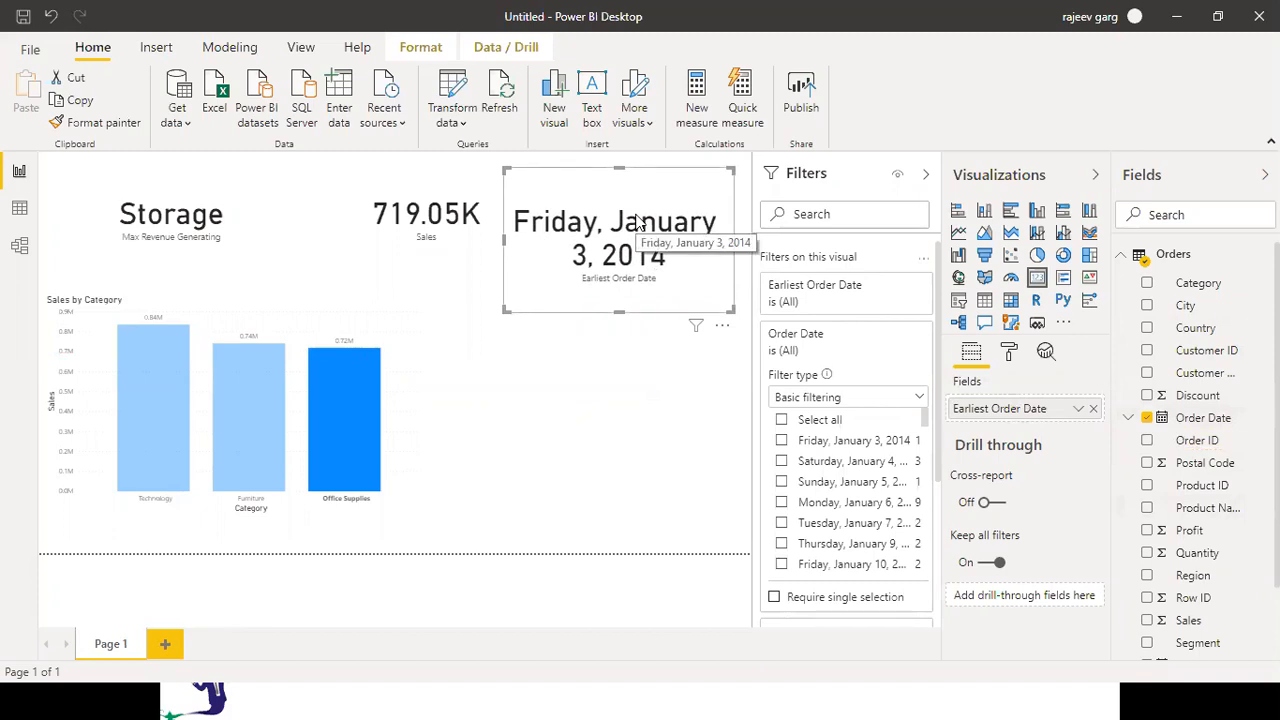
pyautogui.click(919, 398)
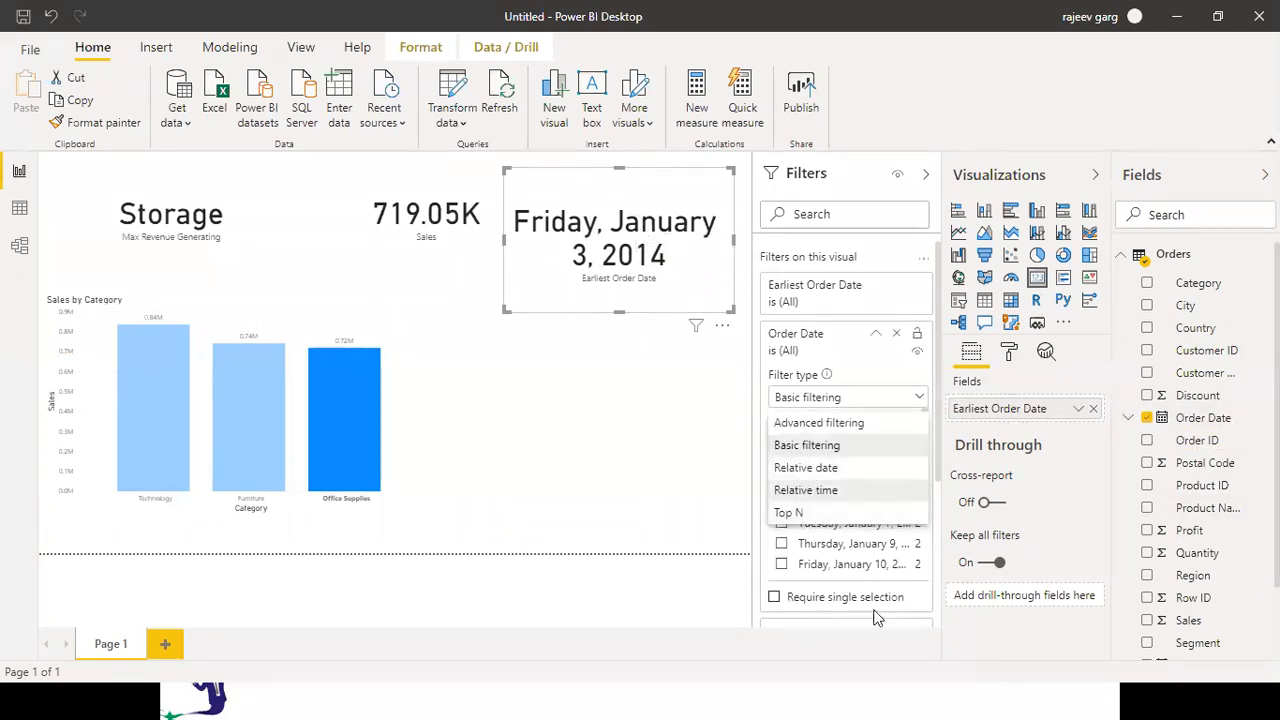
pyautogui.click(830, 515)
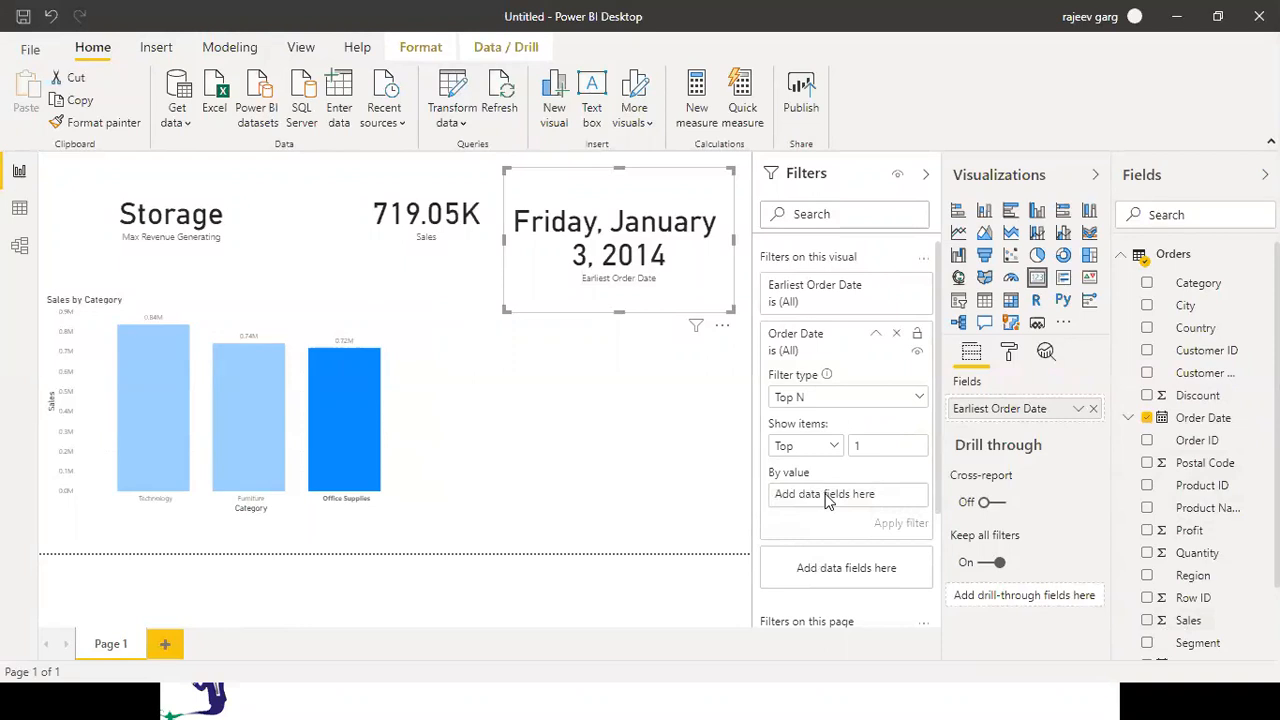
pyautogui.moveTo(828, 500); pyautogui.dragTo(828, 497)
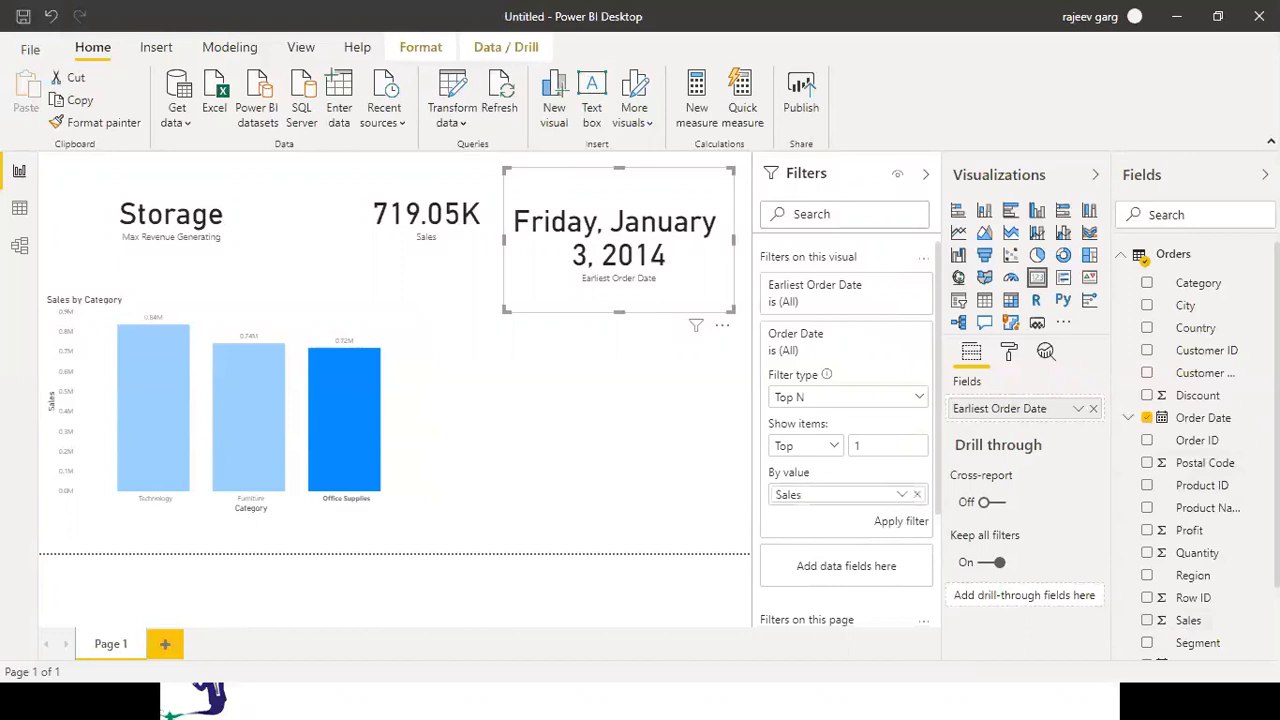
pyautogui.click(906, 527)
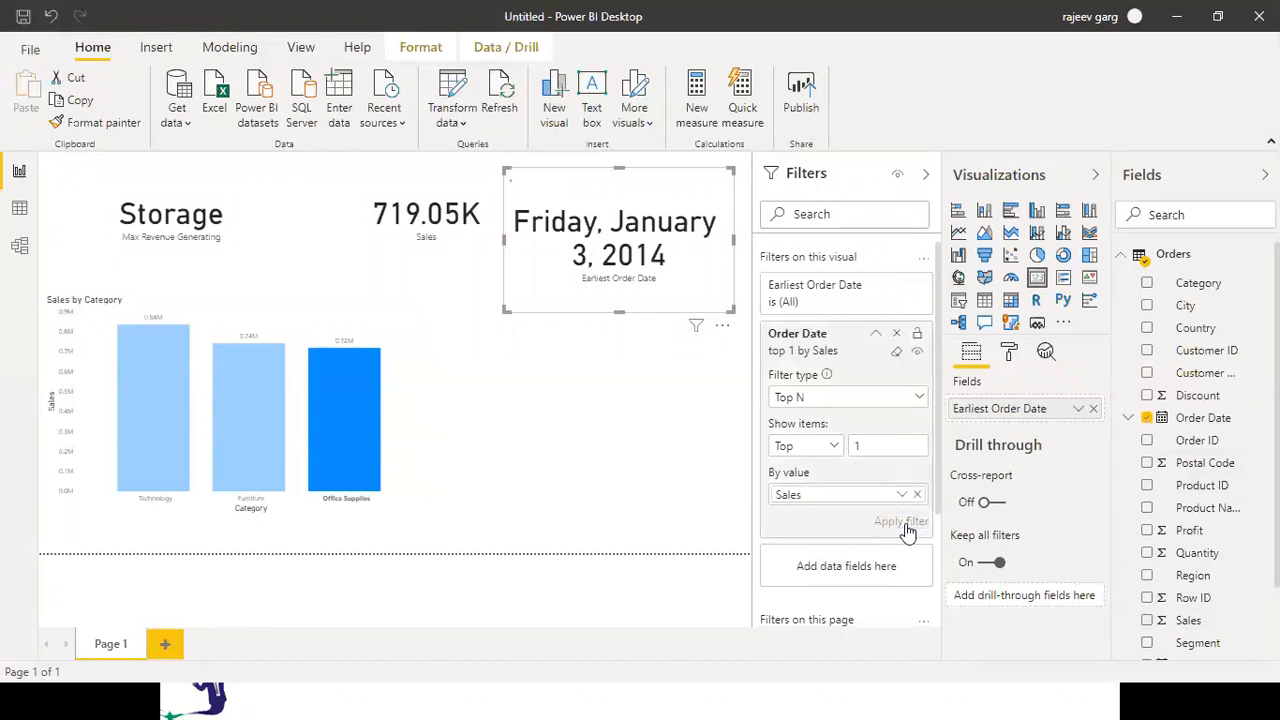
pyautogui.click(545, 455)
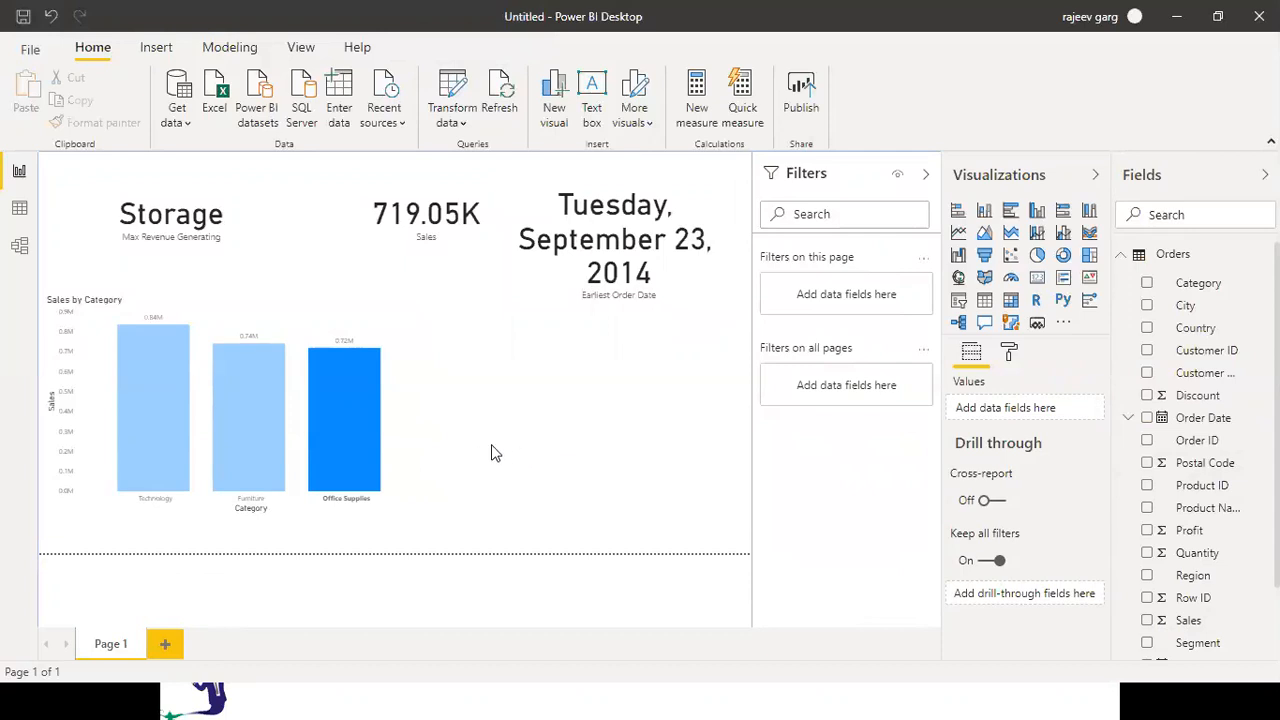
# Clear the category selection in the chart and rename the date card's field as Max Sales Generated
pyautogui.click(150, 512)
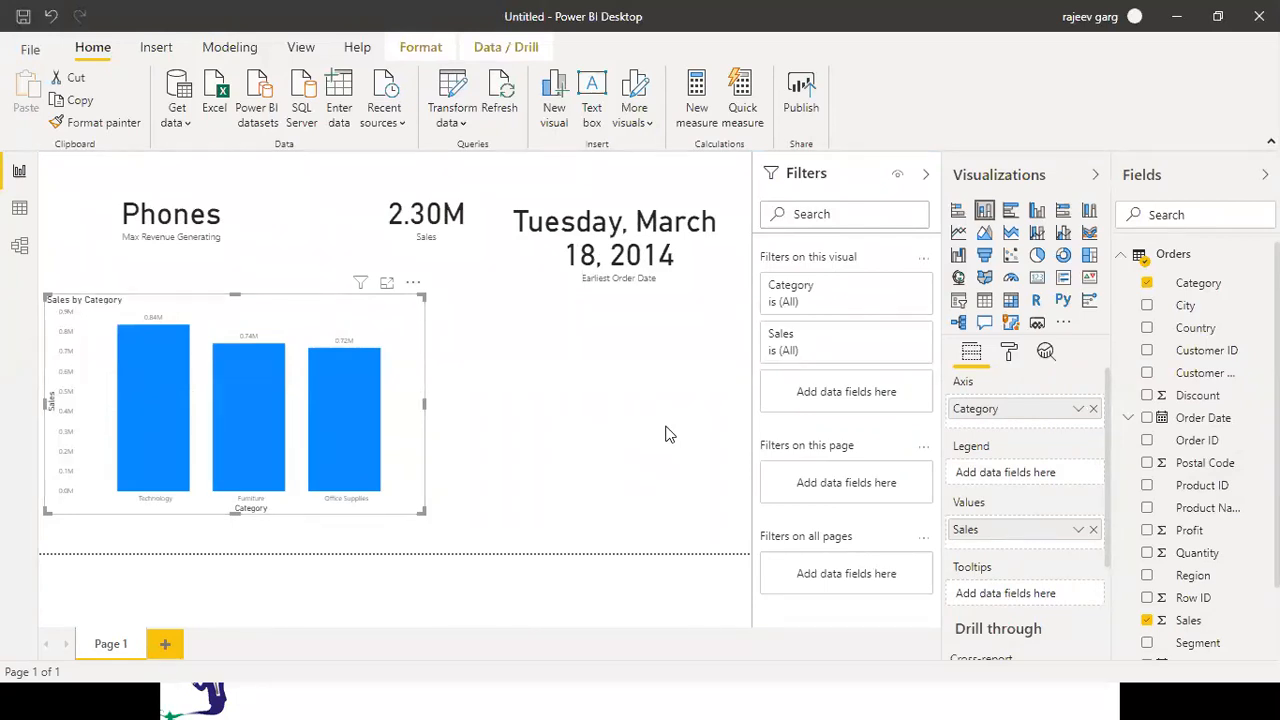
pyautogui.click(624, 272)
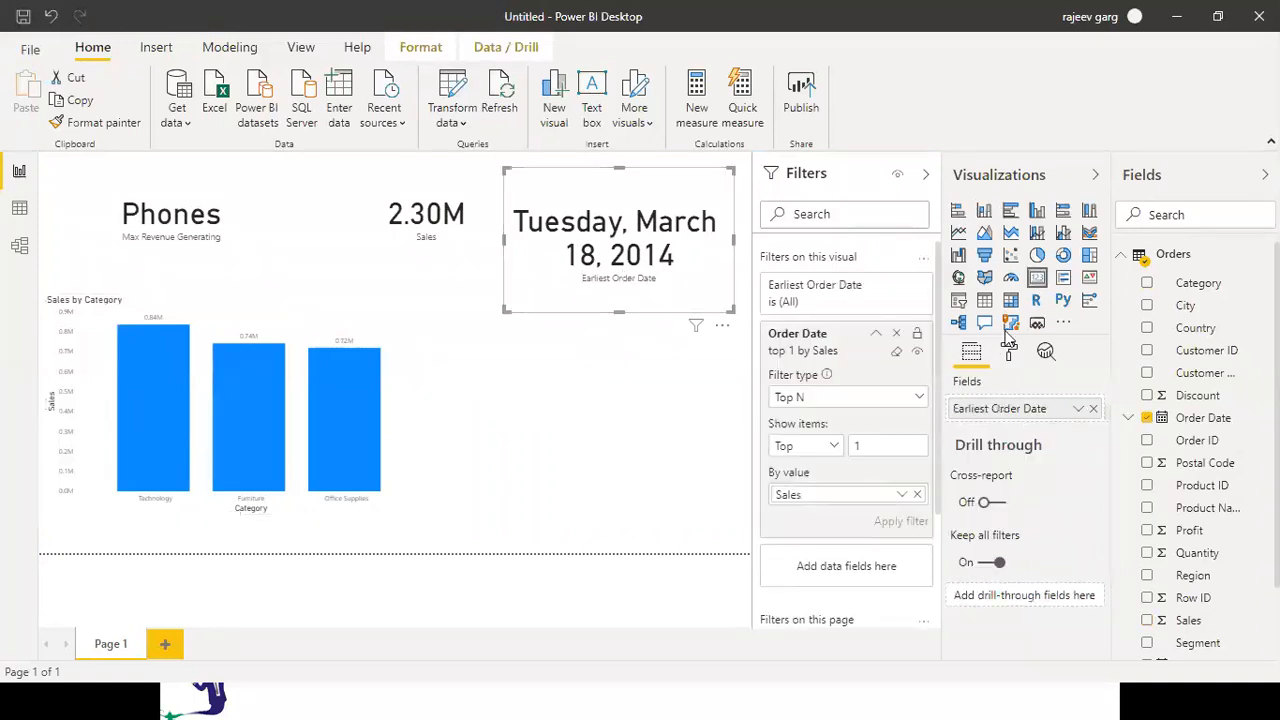
pyautogui.click(1078, 408)
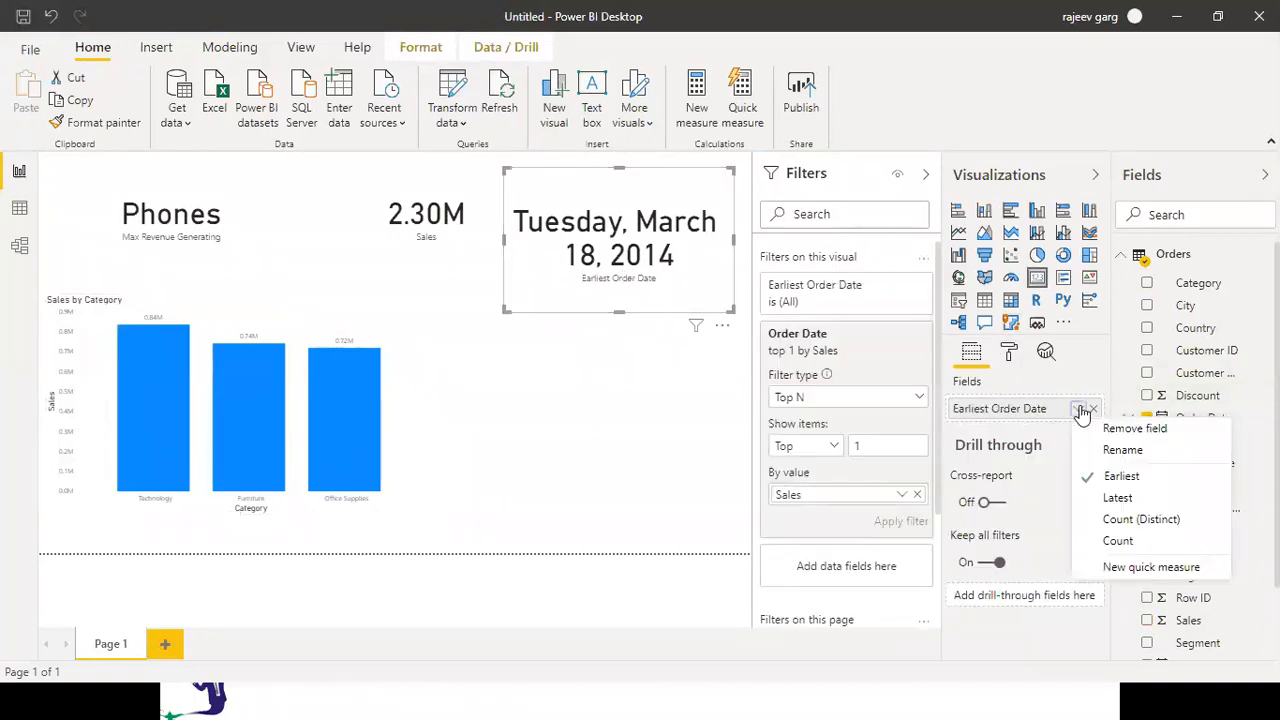
pyautogui.click(1123, 450)
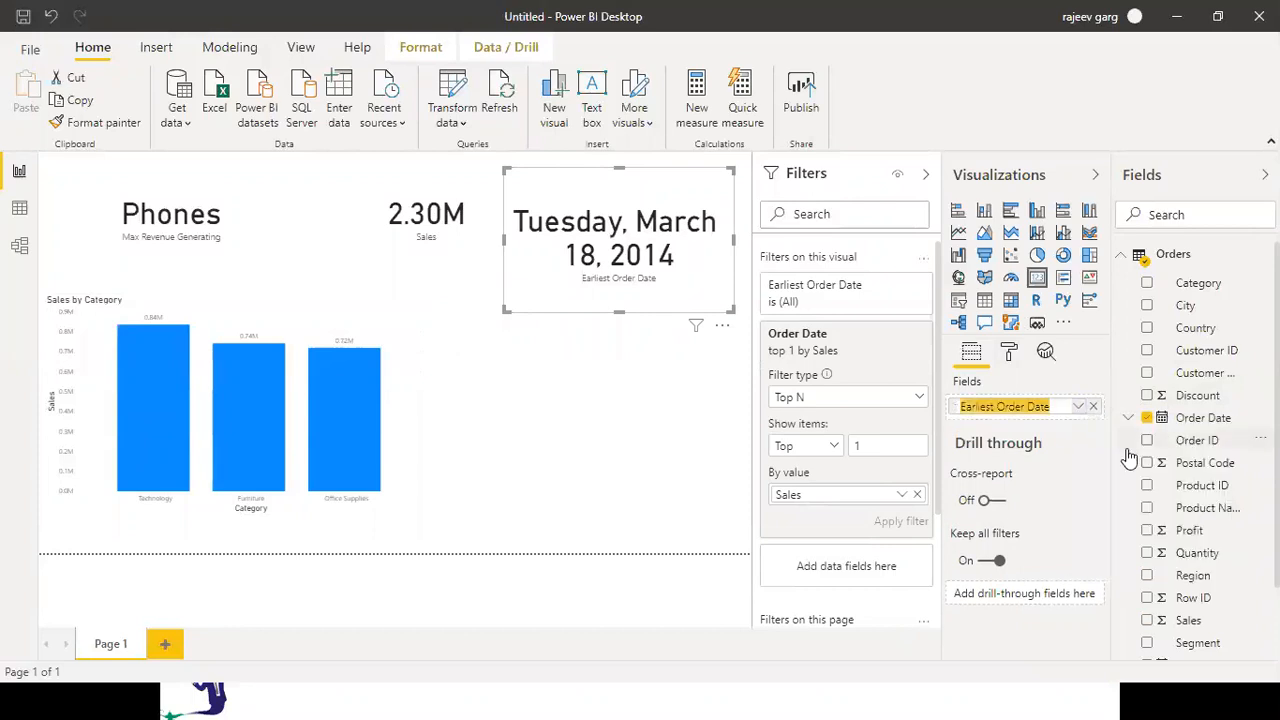
pyautogui.write('Max Sales')
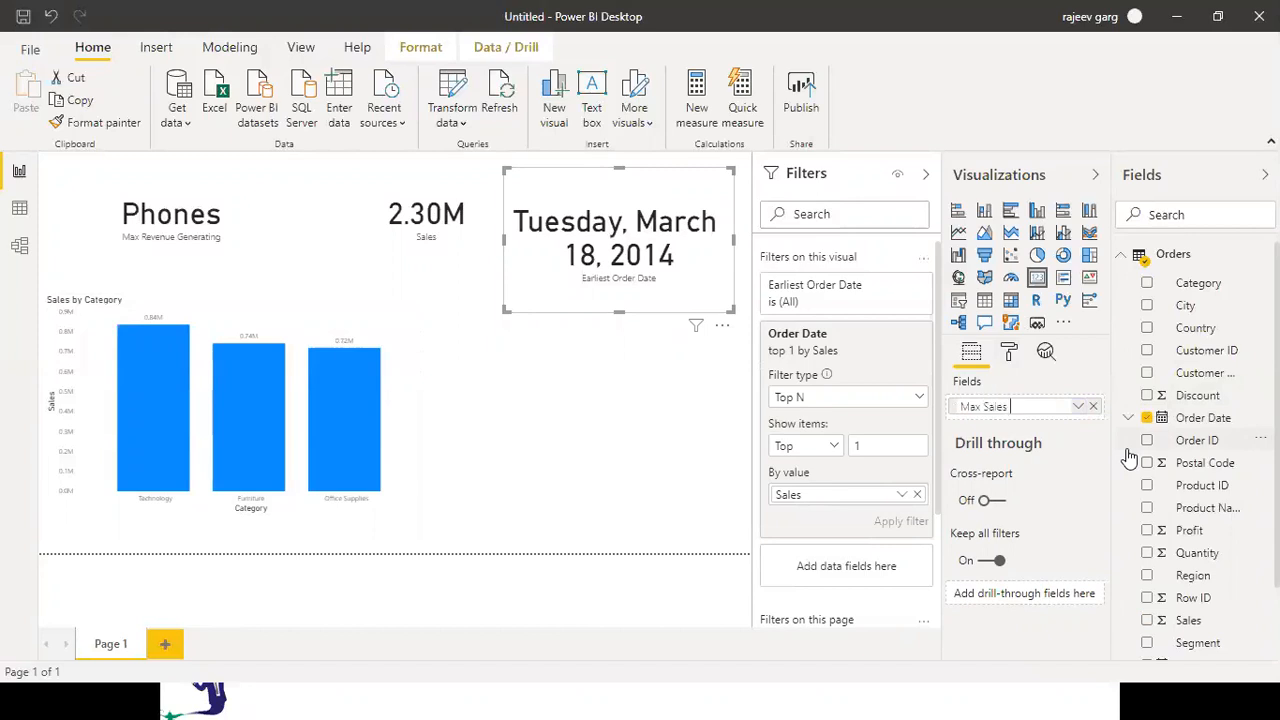
pyautogui.write(' Generated')
pyautogui.press('Return')
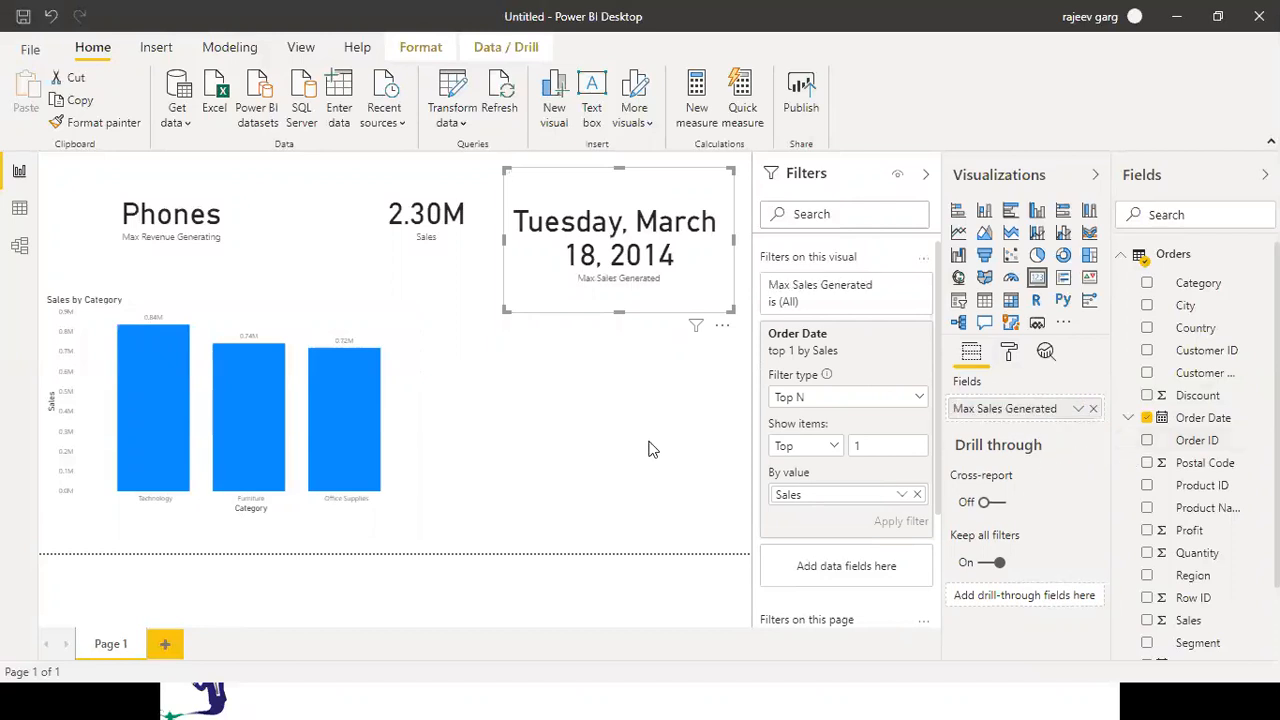
pyautogui.click(613, 436)
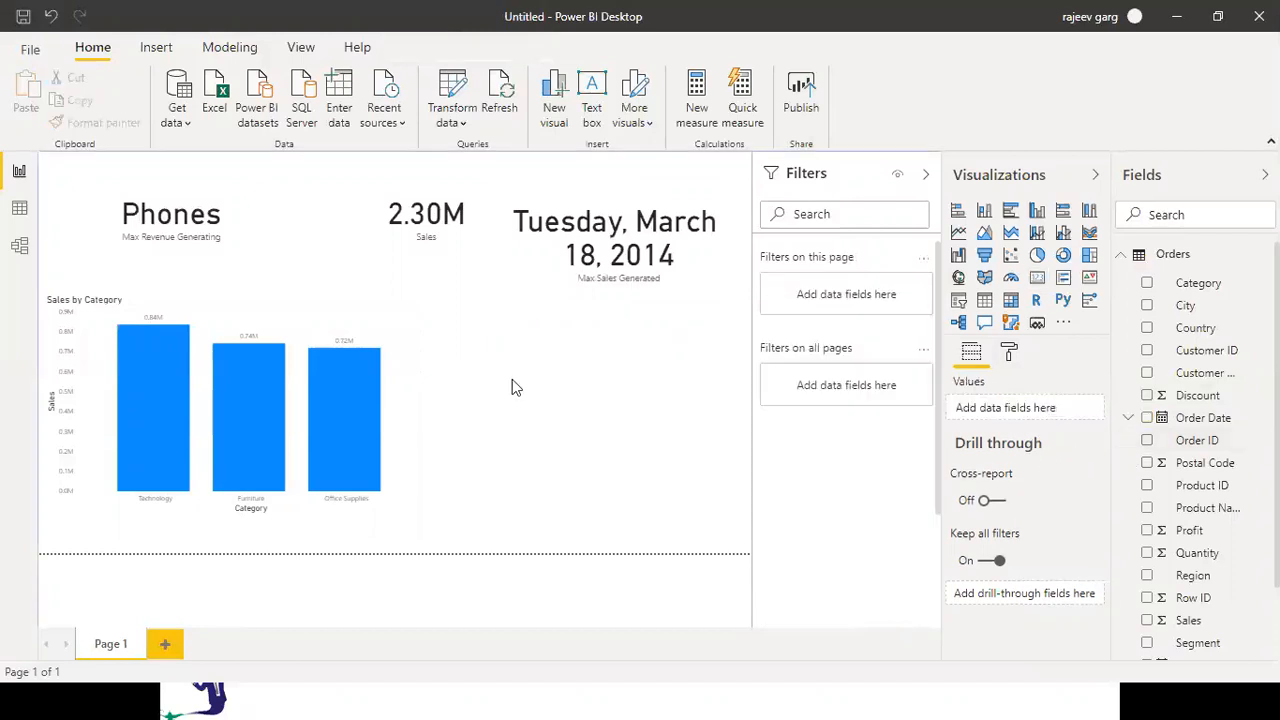
# Reduce the height of the Max Sales Generated card to end above the category chart
pyautogui.click(616, 318)
pyautogui.moveTo(619, 312); pyautogui.dragTo(620, 272)
pyautogui.click(603, 380)
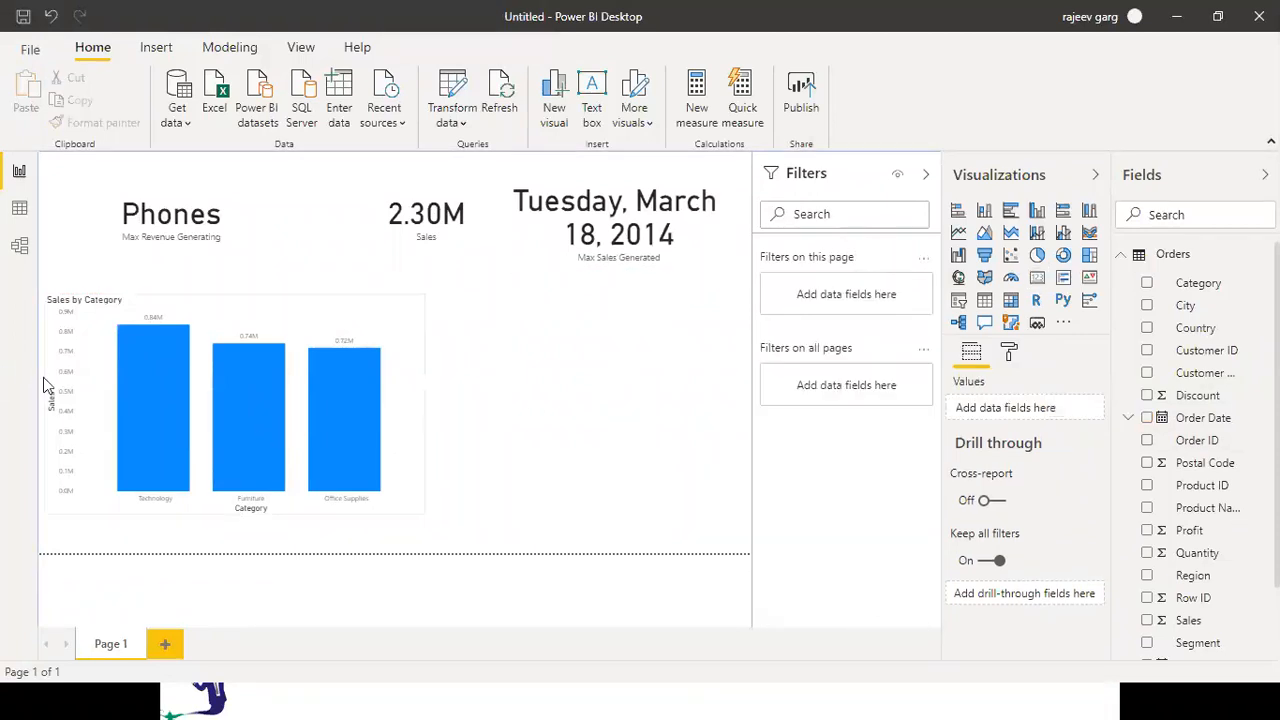
# Cross-filter the cards by Technology and by Furniture in the category chart to check the sub-category, sales and date
pyautogui.click(158, 425)
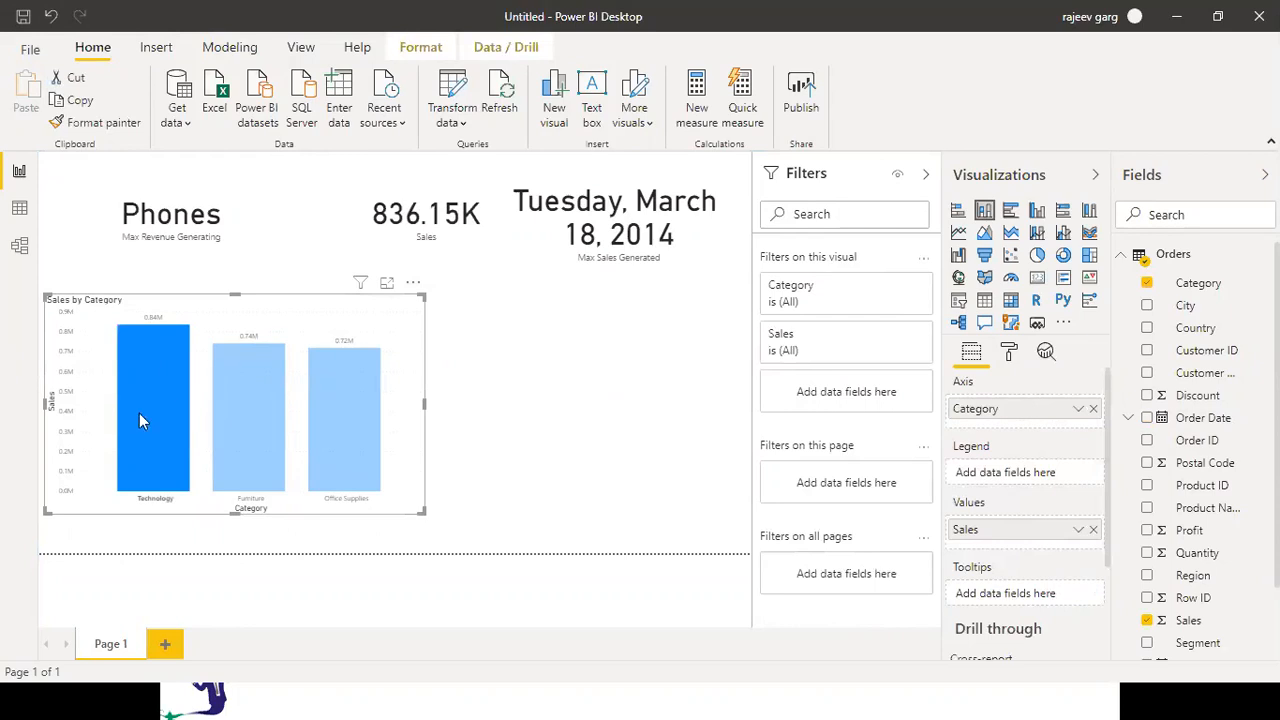
pyautogui.click(249, 406)
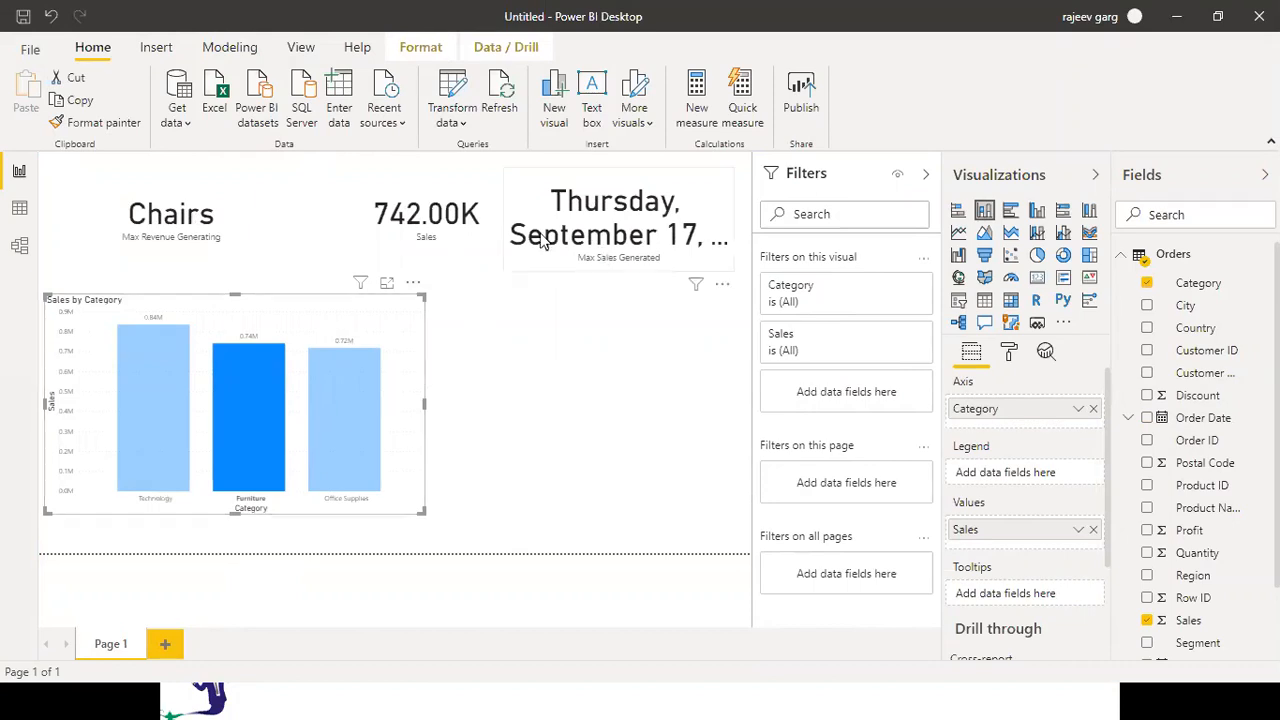
# Widen the Max Sales Generated card to fit the full date and narrow the Sales card to remove the overlap
pyautogui.click(510, 222)
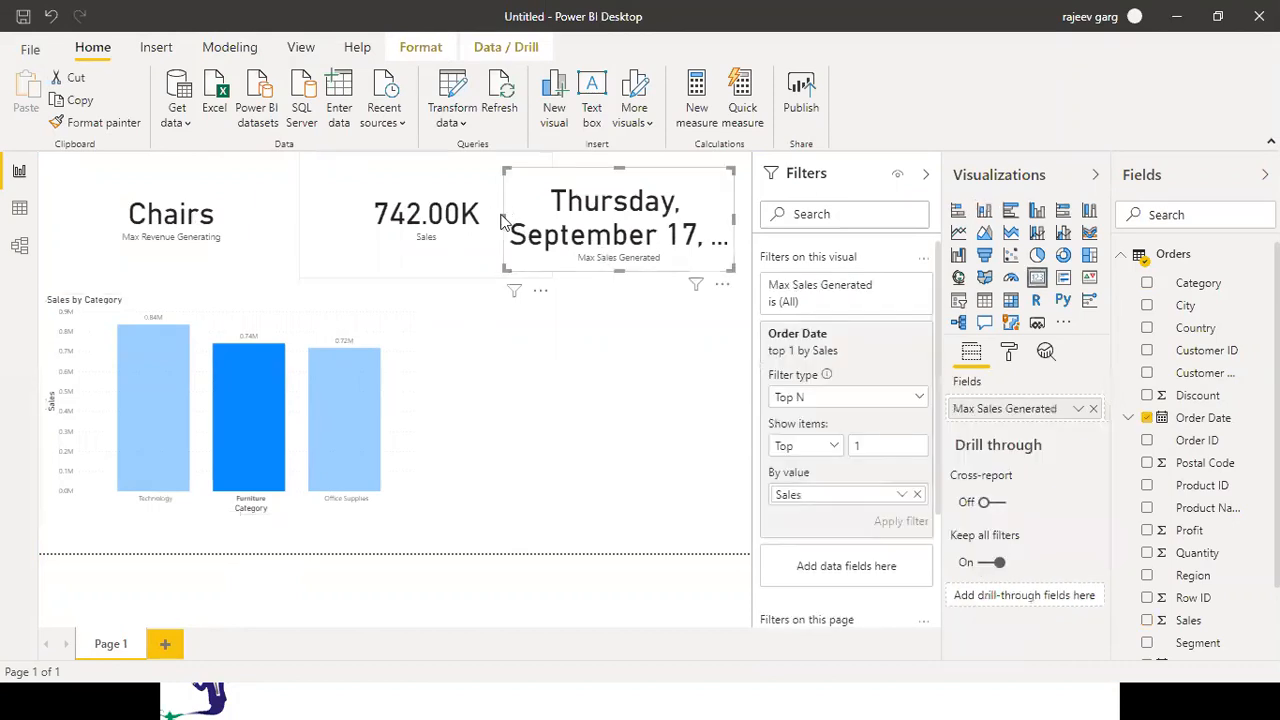
pyautogui.moveTo(506, 216); pyautogui.dragTo(448, 224)
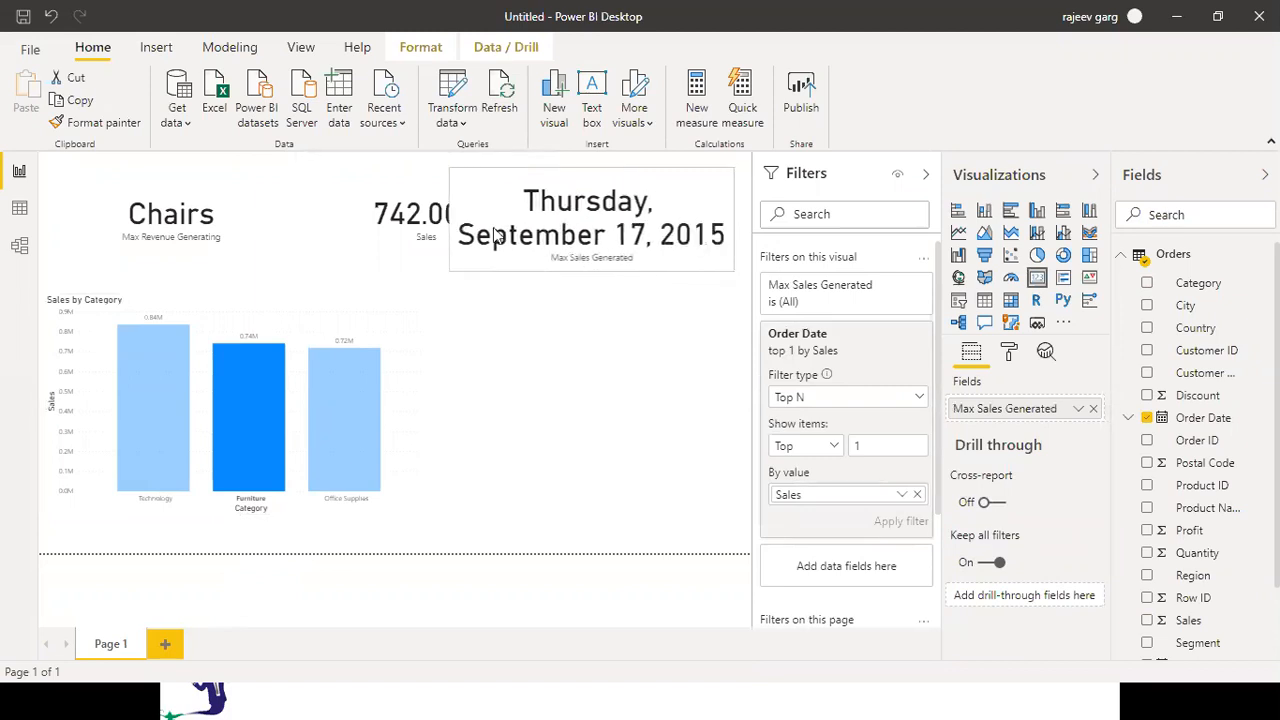
pyautogui.click(388, 250)
pyautogui.moveTo(540, 215); pyautogui.dragTo(450, 210)
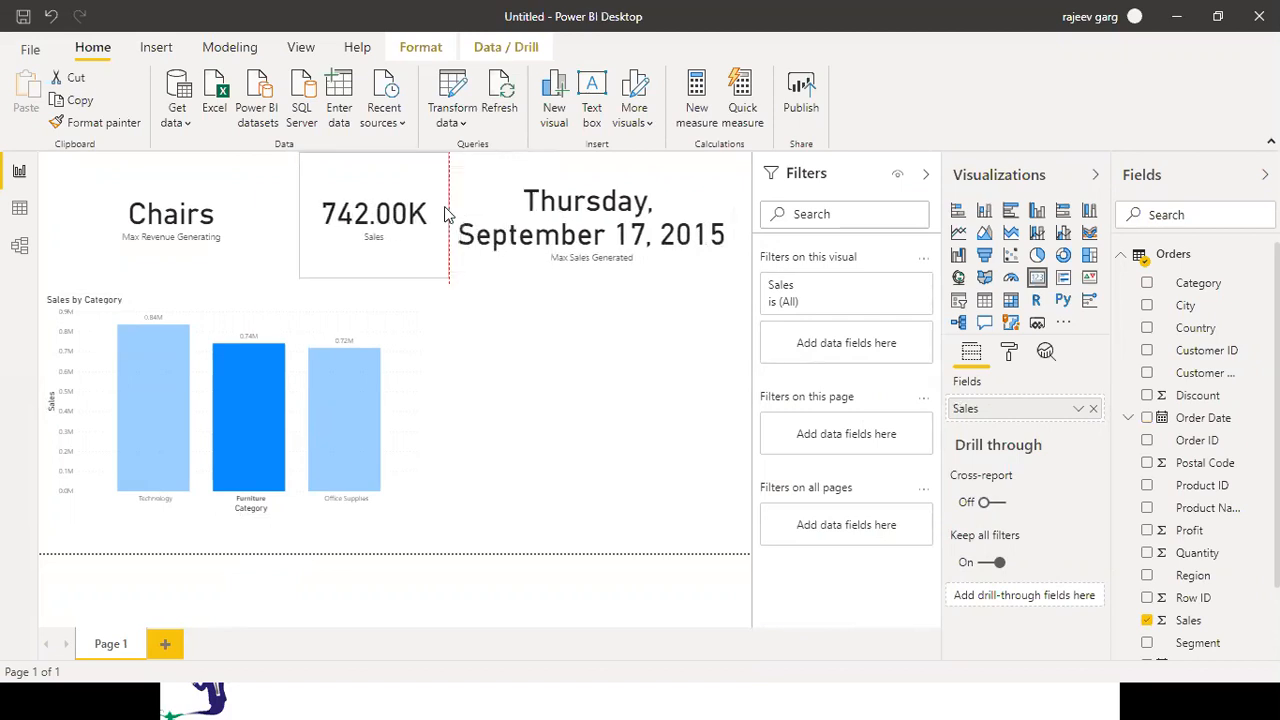
pyautogui.click(483, 335)
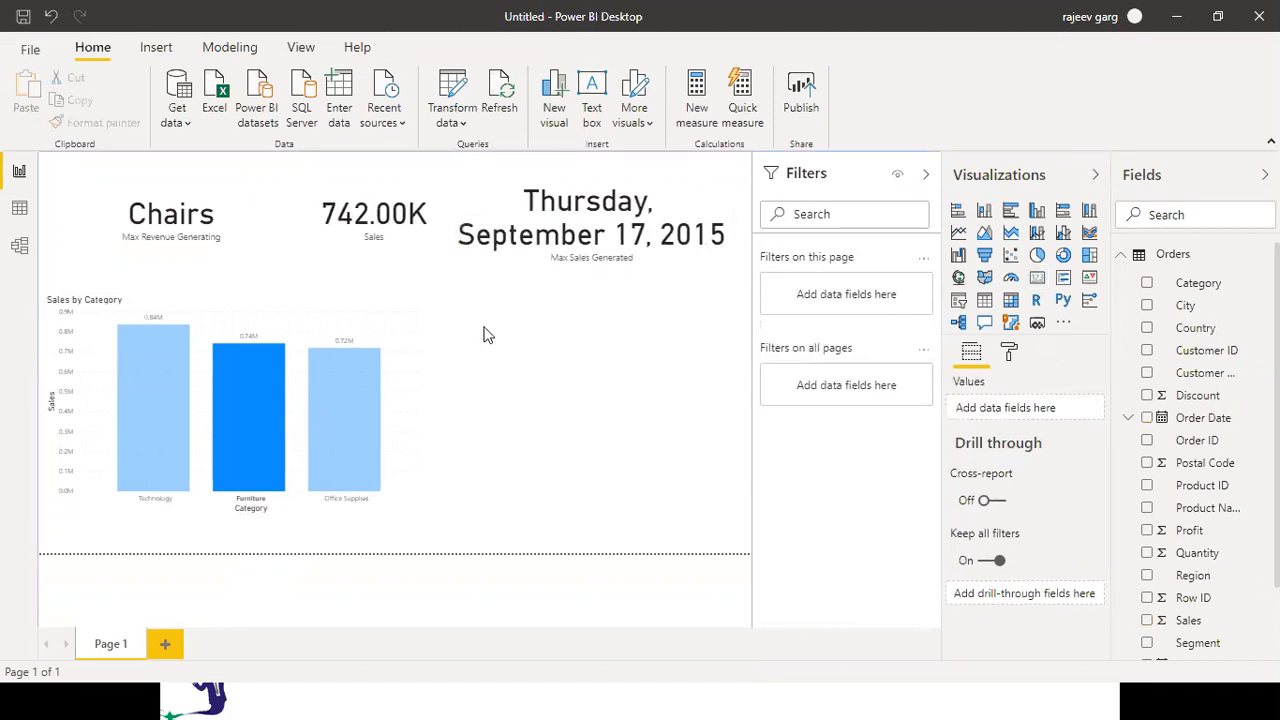
# Cross-filter the report by Office Supplies and examine the sub-category, Sales and Max Sales Generated cards
pyautogui.click(362, 438)
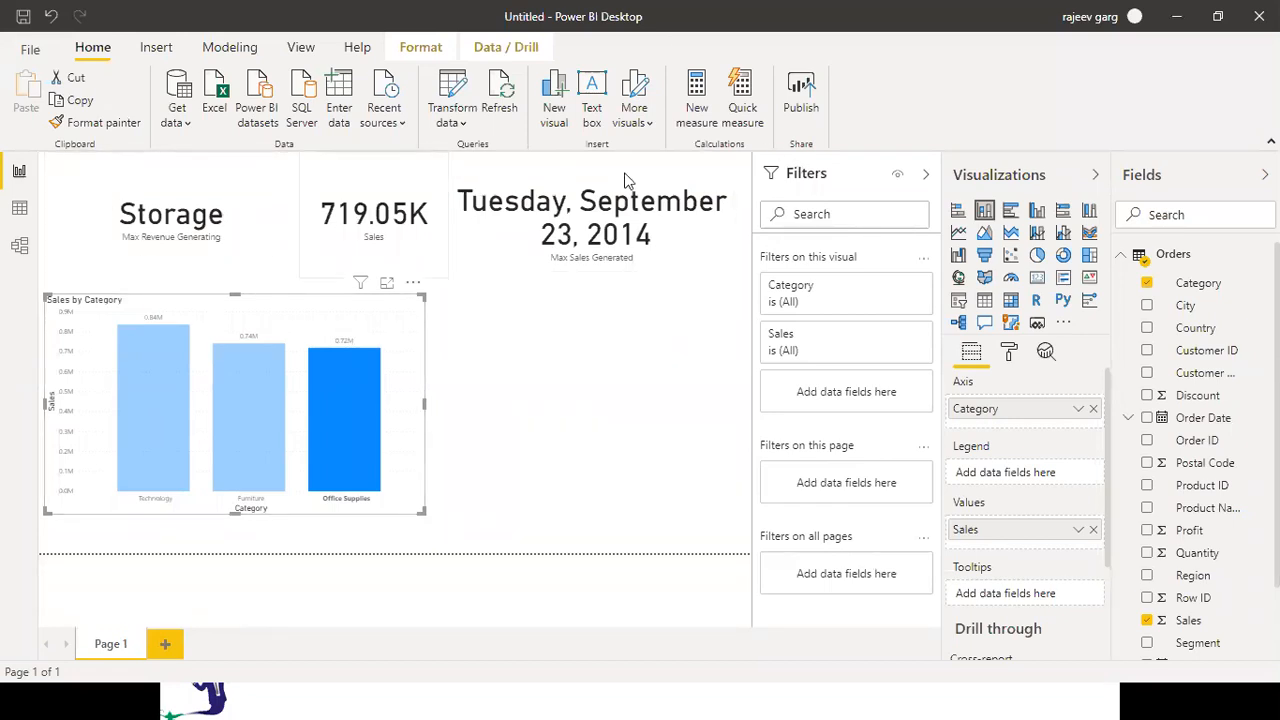
pyautogui.click(200, 244)
pyautogui.click(383, 232)
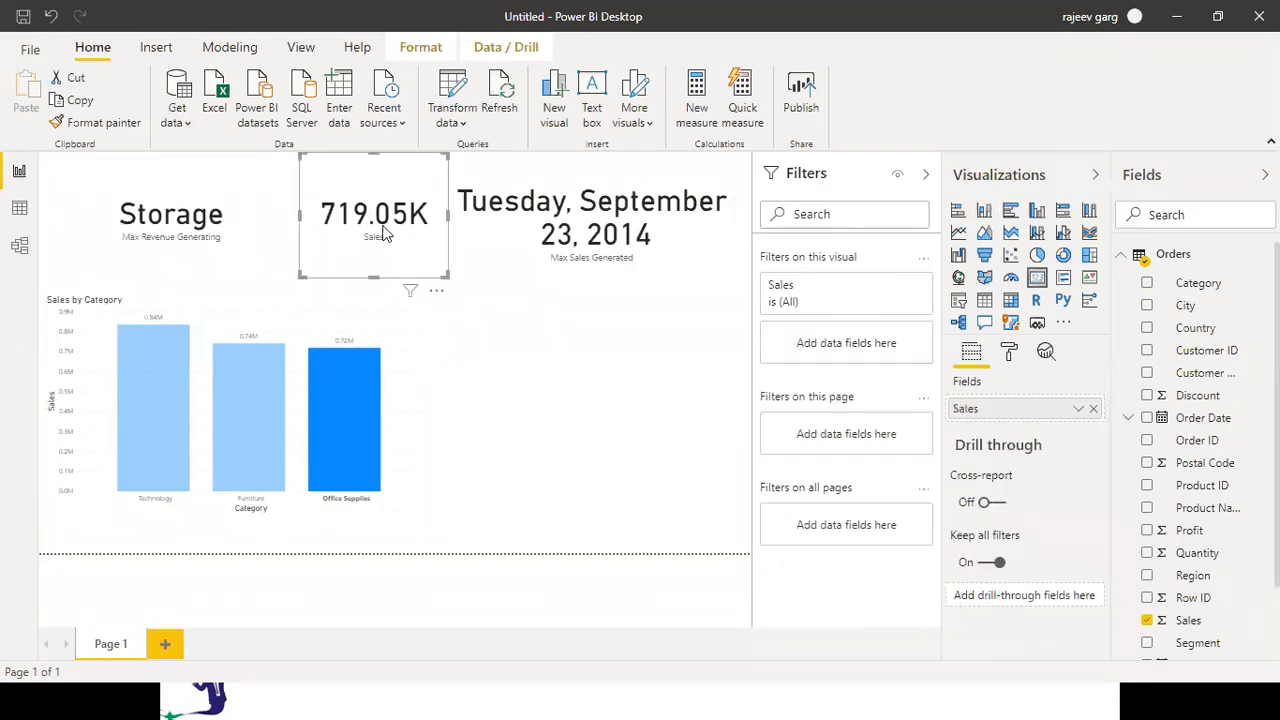
pyautogui.click(582, 248)
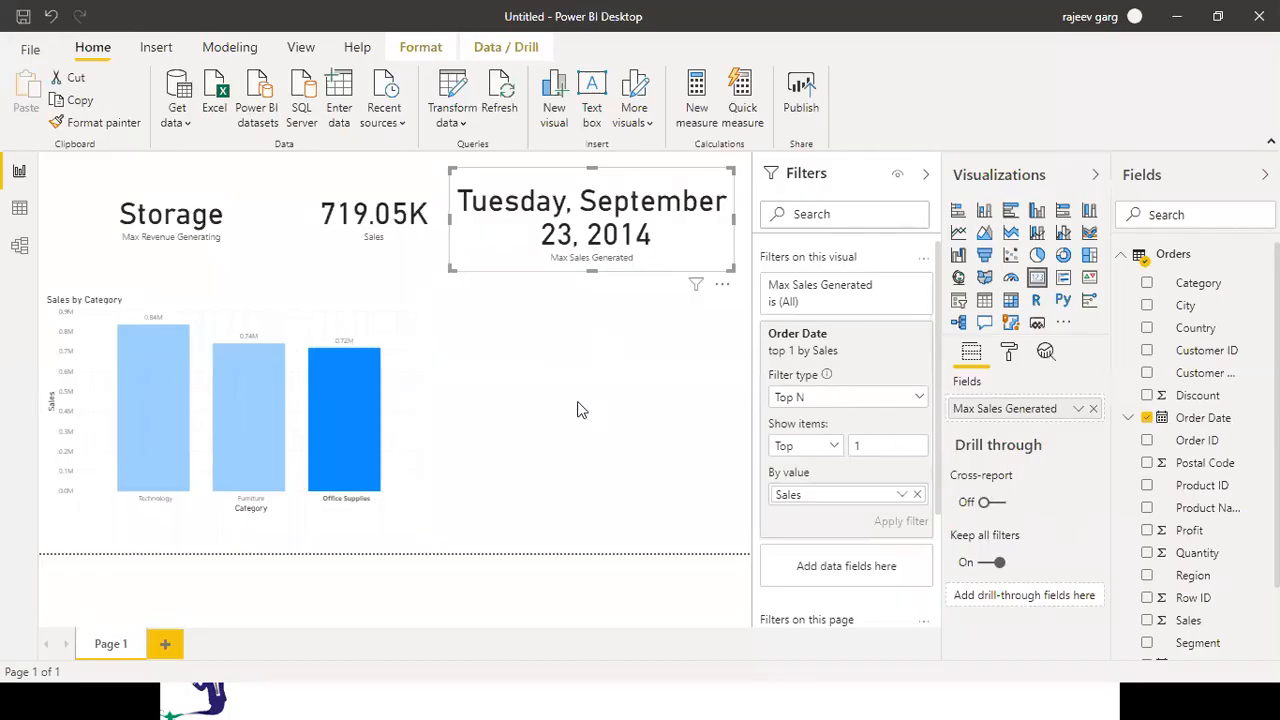
pyautogui.click(620, 412)
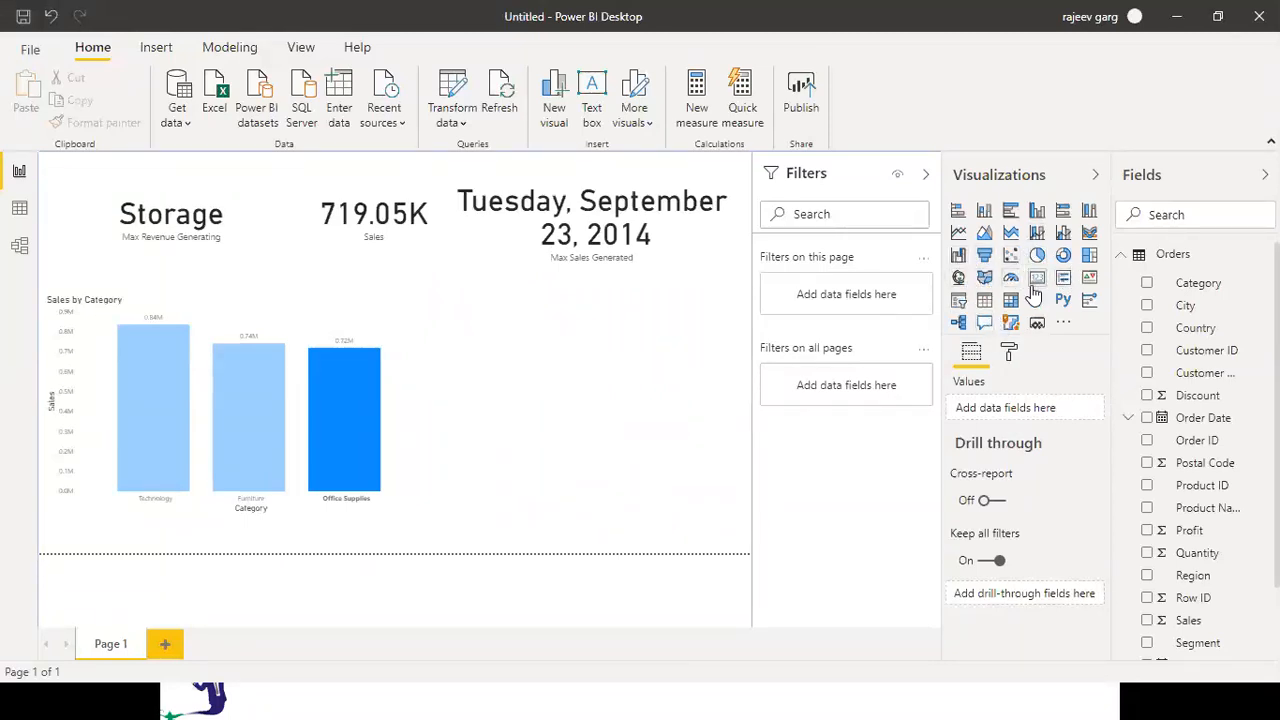
# Insert a second date card beside the category chart and show Order Date in it
pyautogui.click(1037, 278)
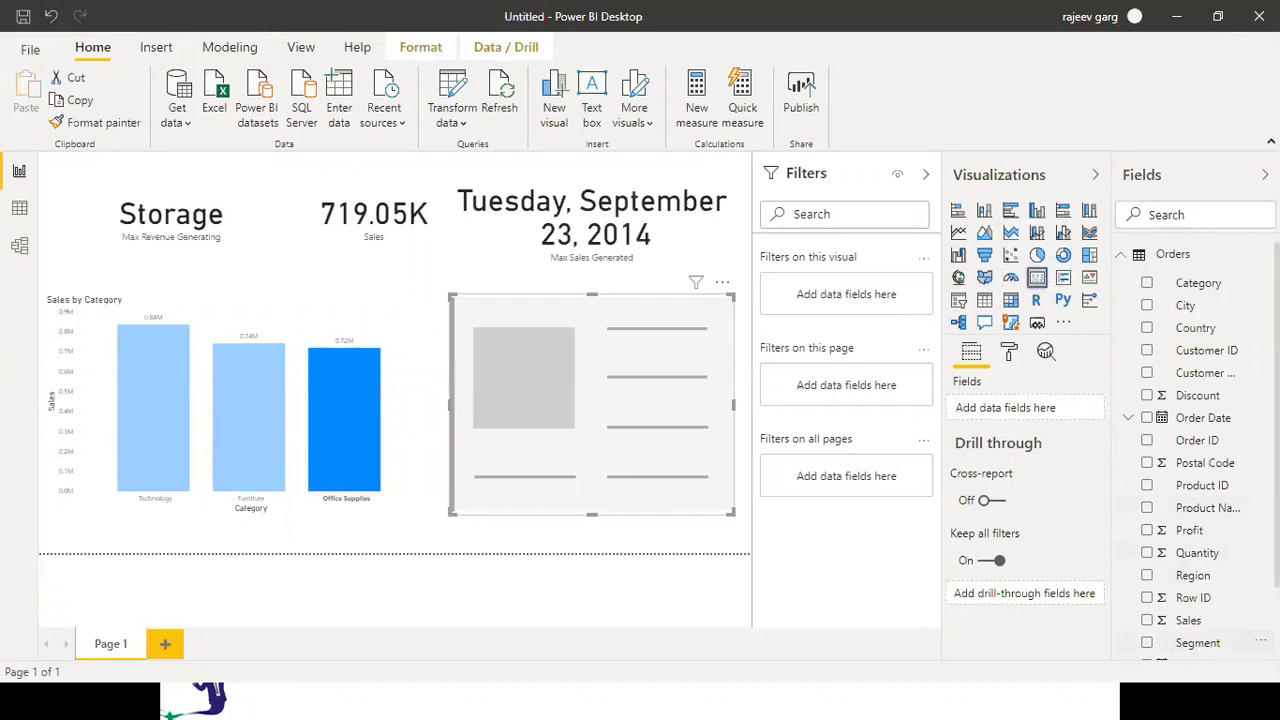
pyautogui.scroll(-3, 1210, 645)
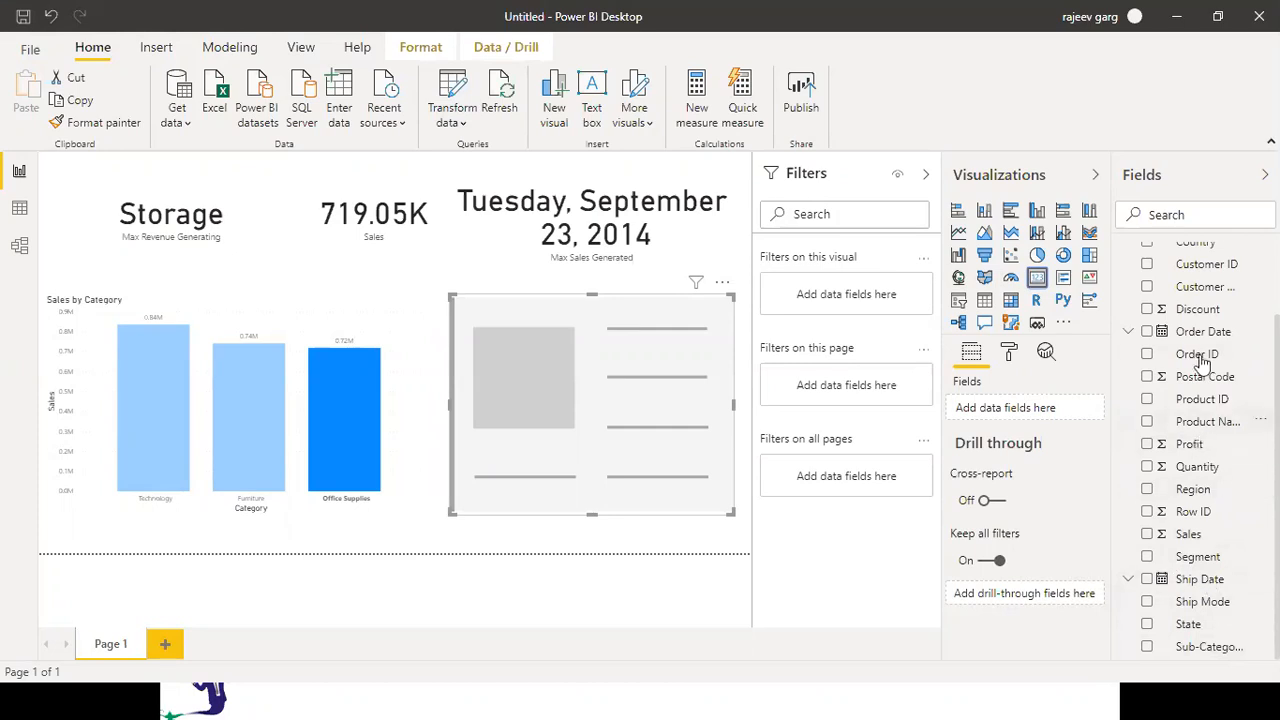
pyautogui.moveTo(1200, 343); pyautogui.dragTo(613, 404)
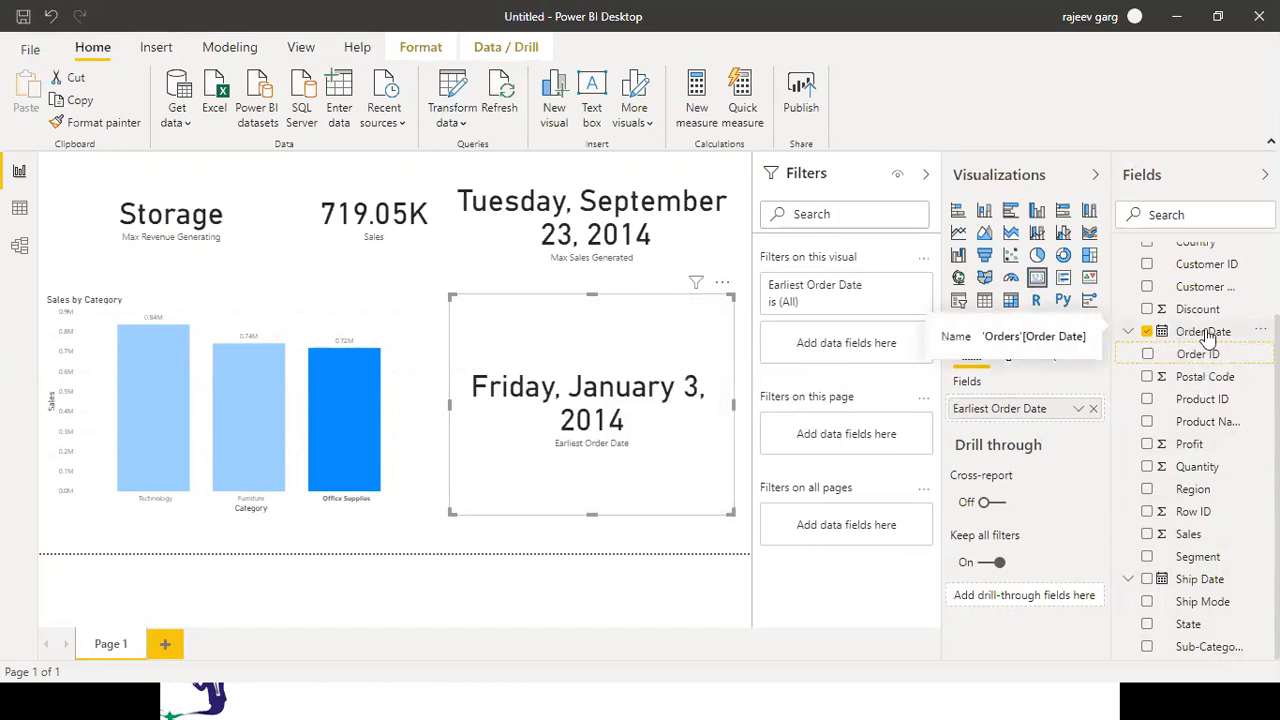
# Add an Order Date filter to the second date card, using a relative date in the last 5 days, and apply it
pyautogui.moveTo(1185, 345); pyautogui.dragTo(857, 346)
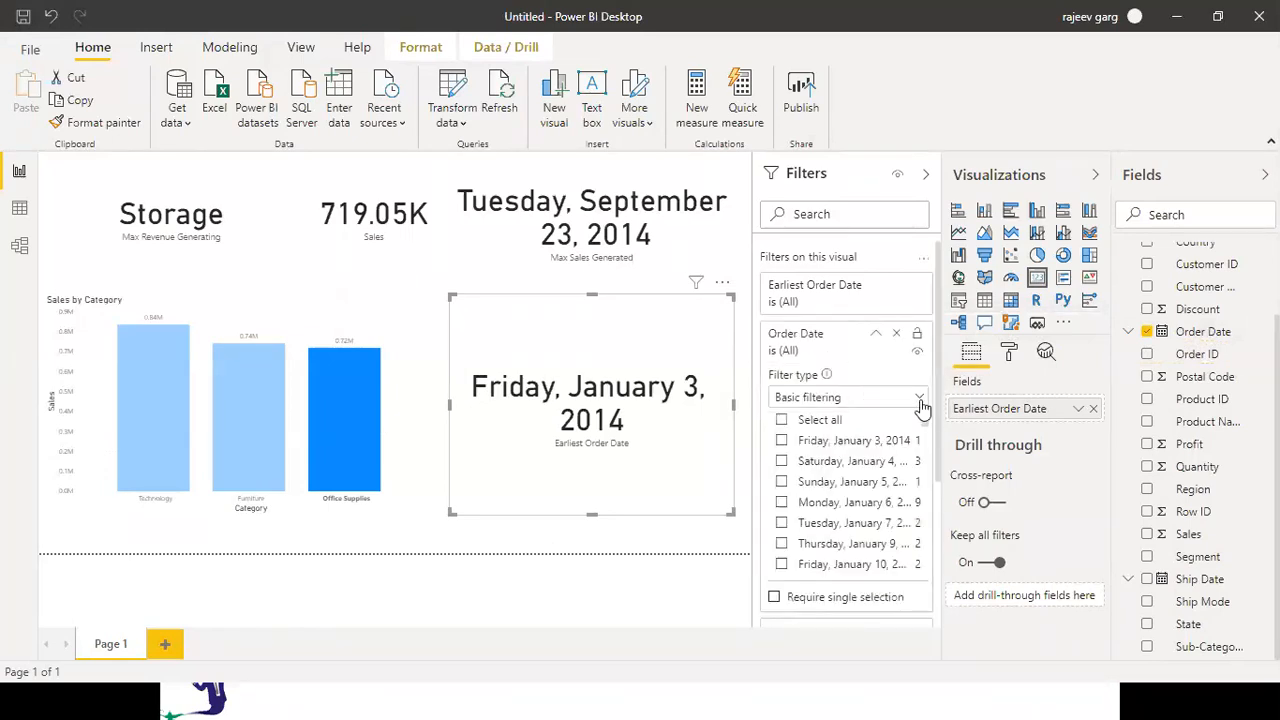
pyautogui.click(918, 400)
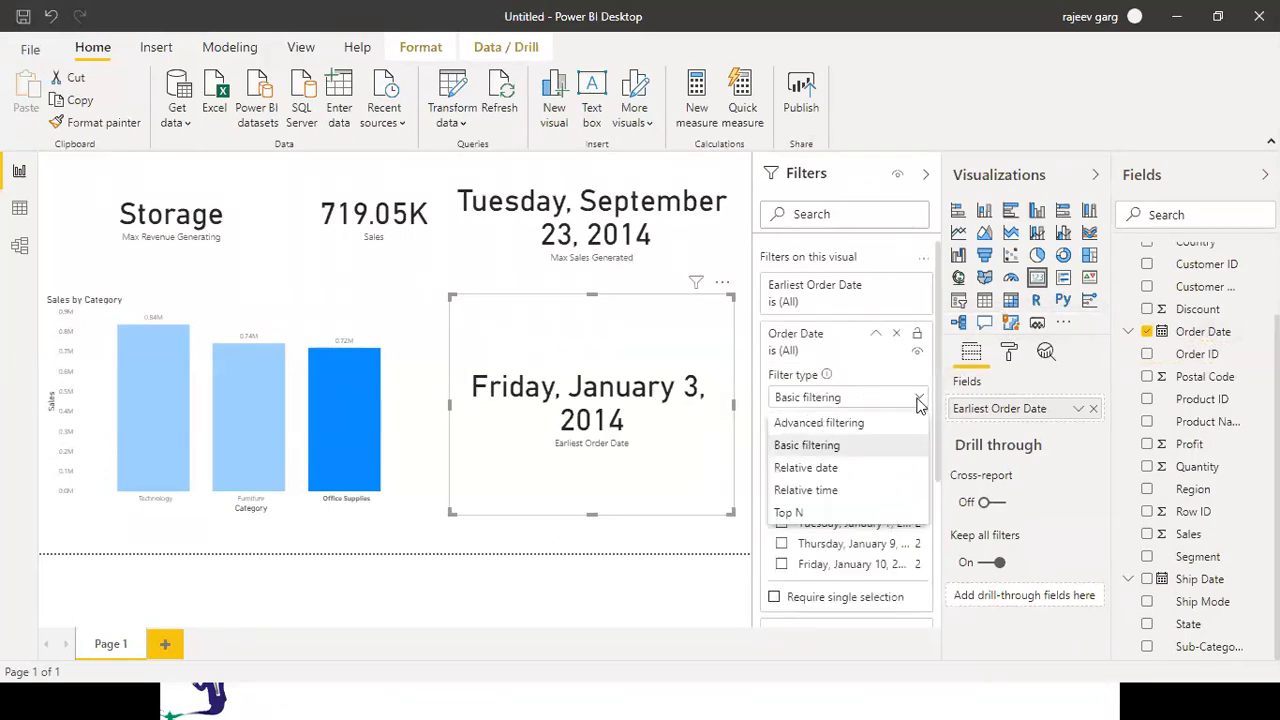
pyautogui.click(815, 472)
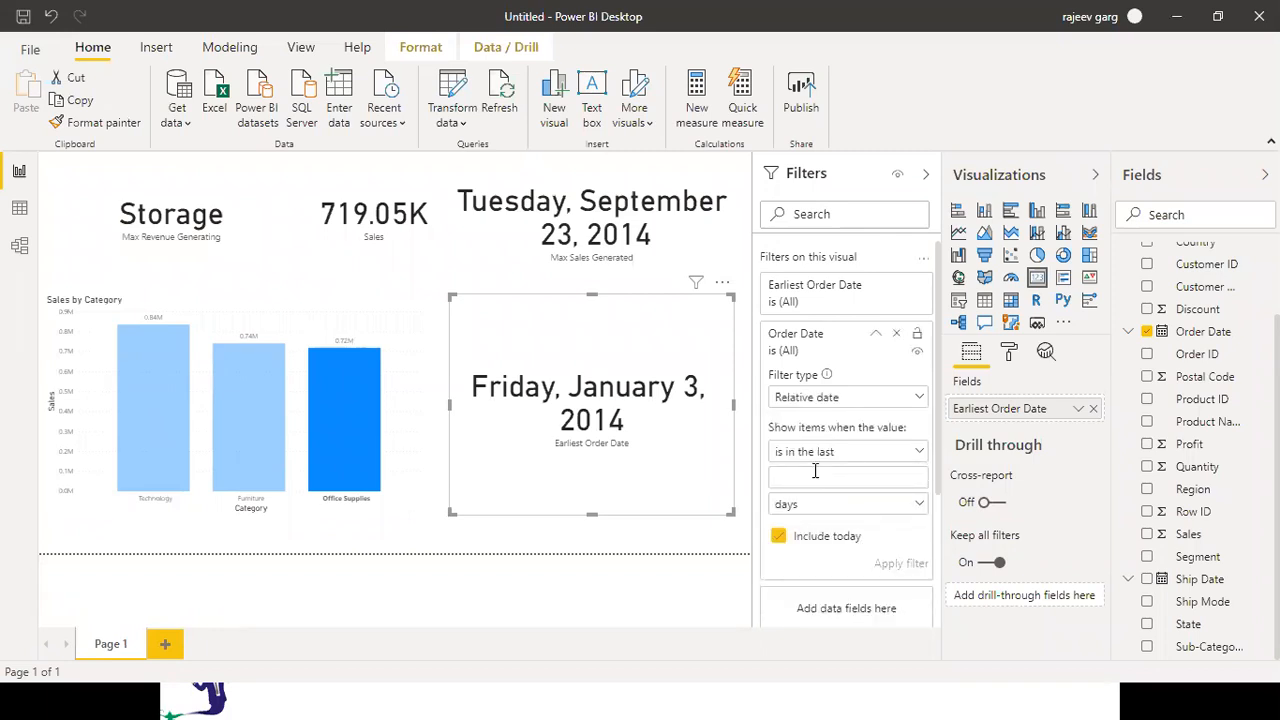
pyautogui.click(922, 457)
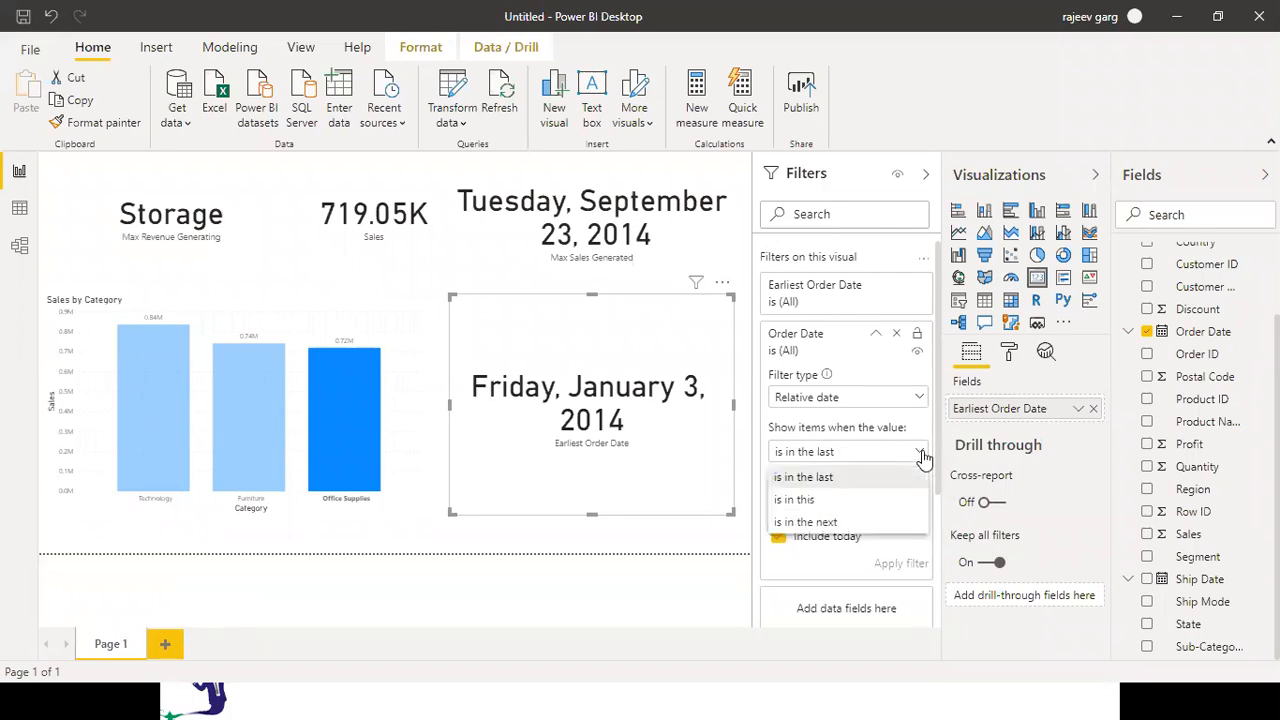
pyautogui.click(857, 477)
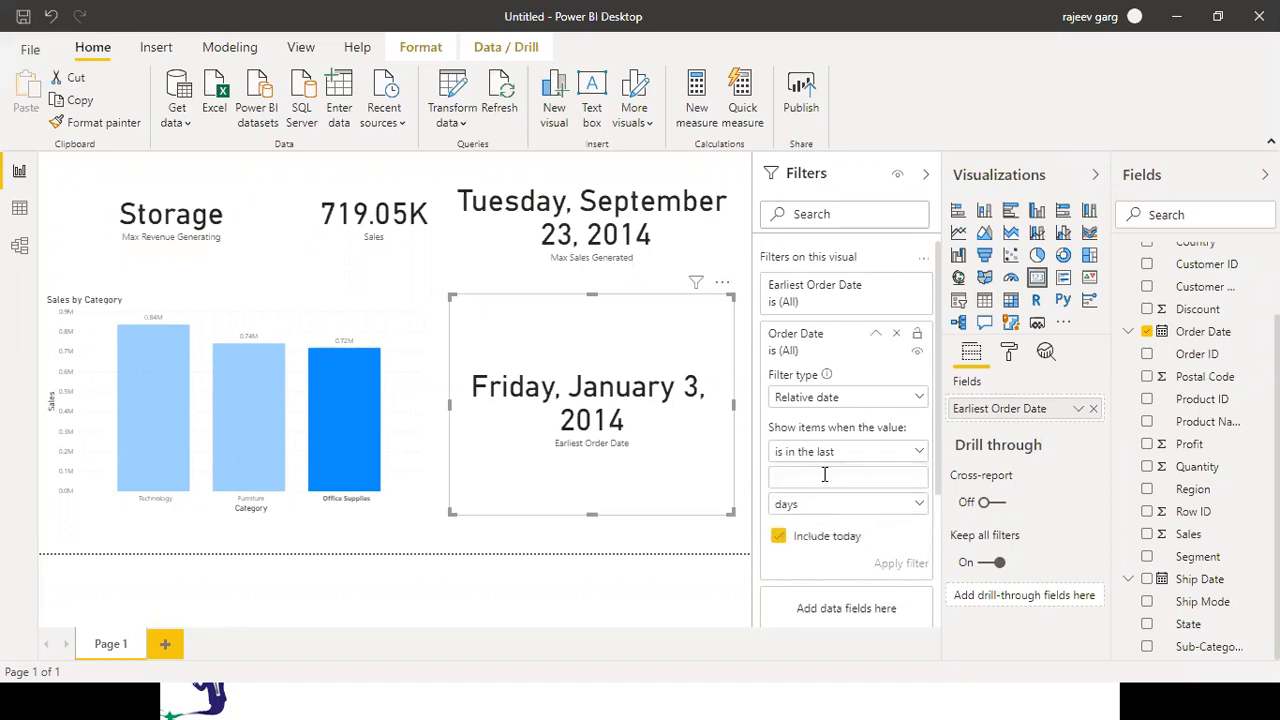
pyautogui.click(825, 476)
pyautogui.write('5')
pyautogui.click(902, 567)
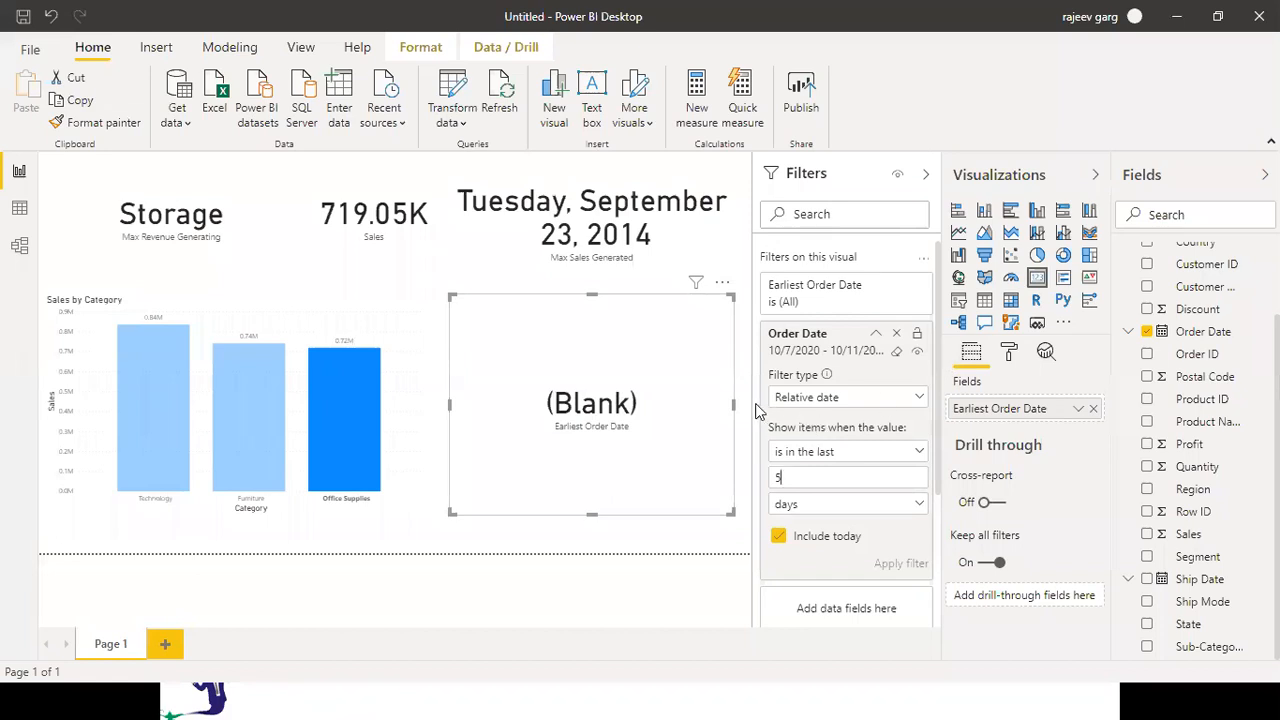
# Widen the Filters pane, change the relative date period from days to years, and apply the filter
pyautogui.moveTo(742, 403); pyautogui.dragTo(718, 405)
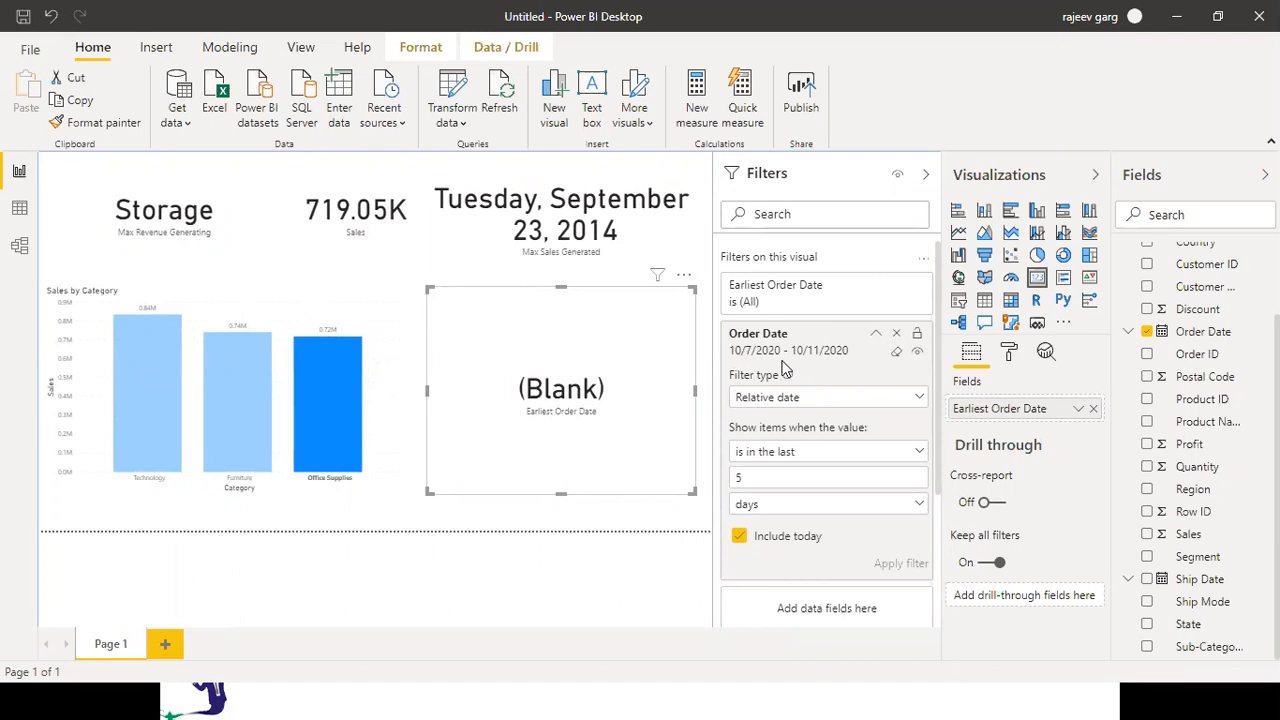
pyautogui.click(793, 510)
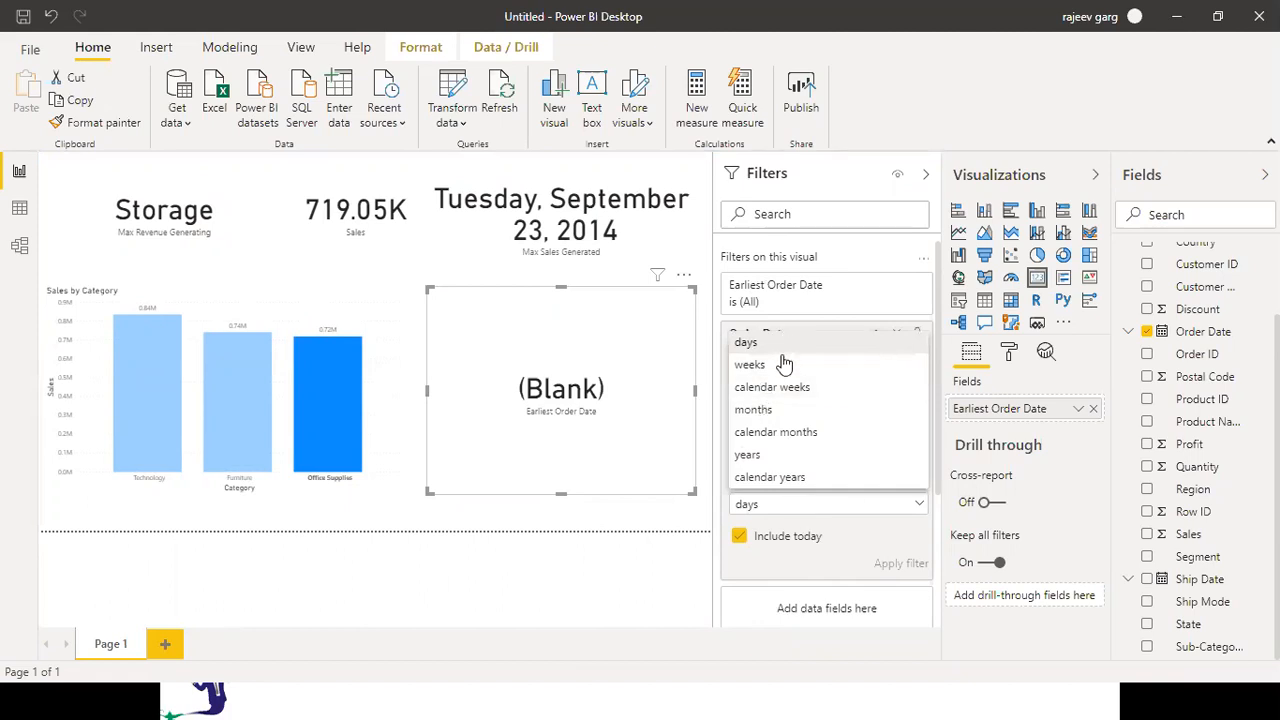
pyautogui.click(765, 458)
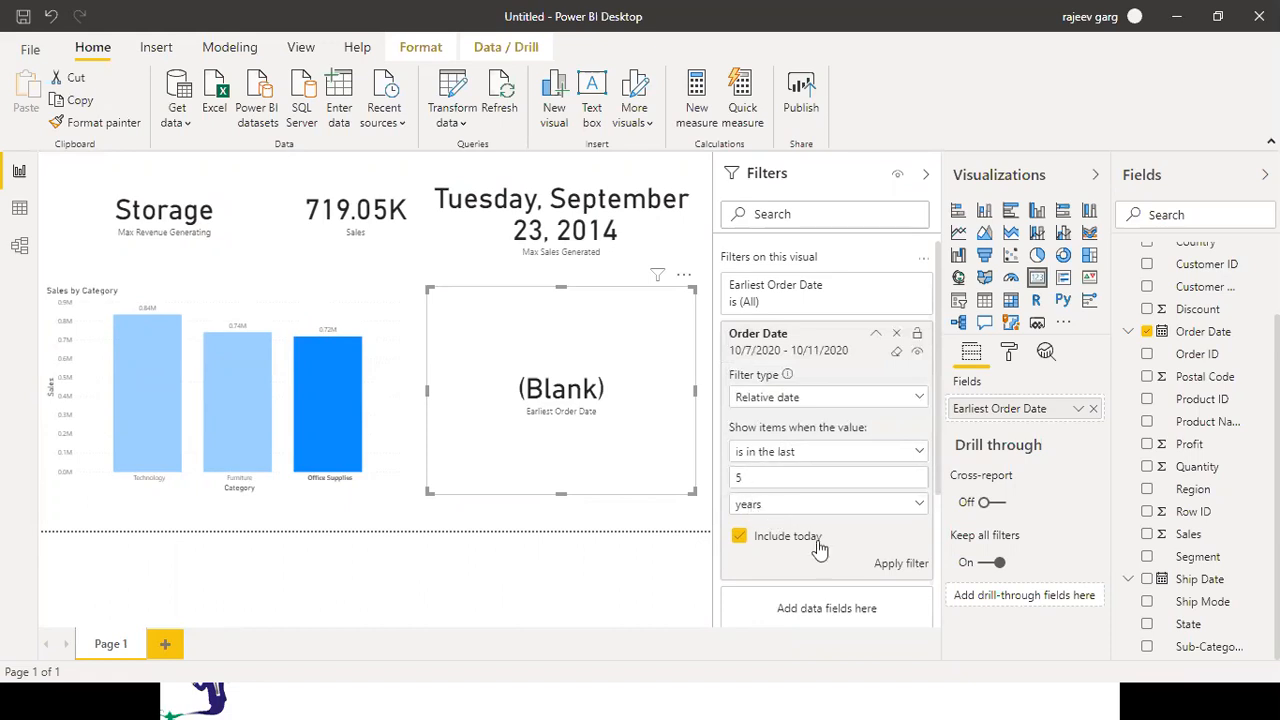
pyautogui.click(900, 564)
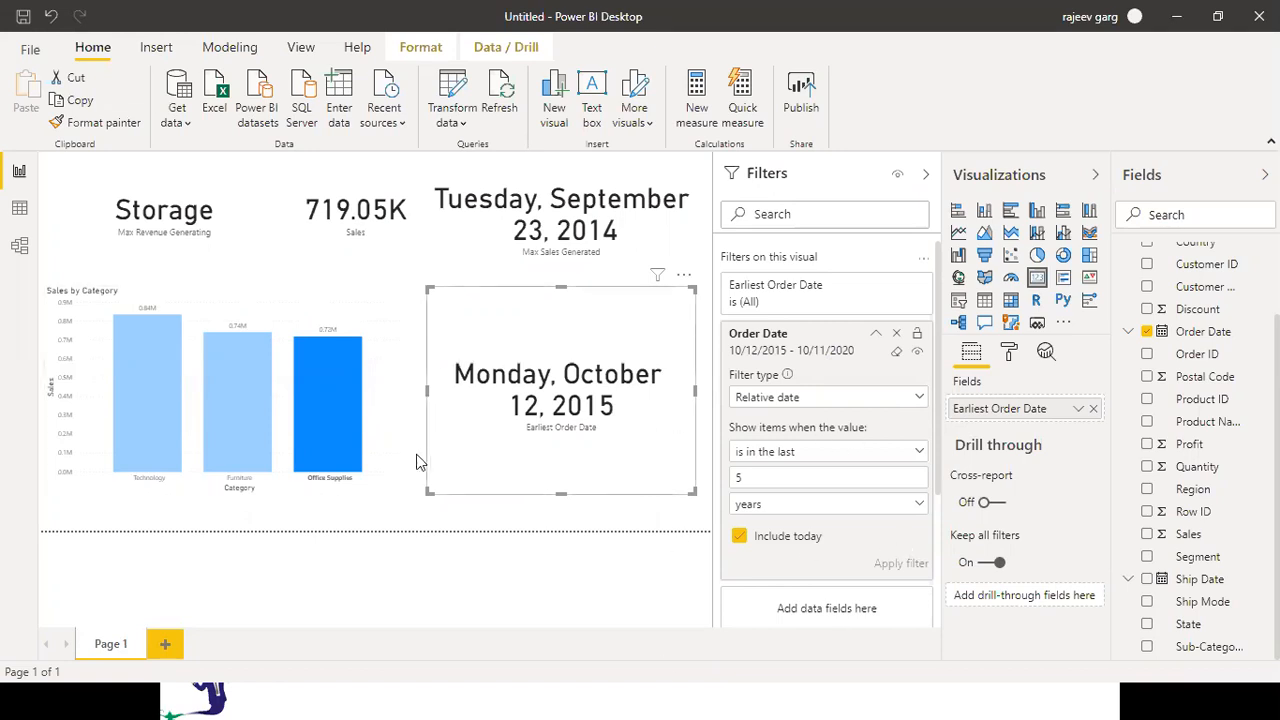
# Cross-filter the report by Furniture and Technology to check the Earliest Order Date card, and clear the category selection
pyautogui.click(250, 418)
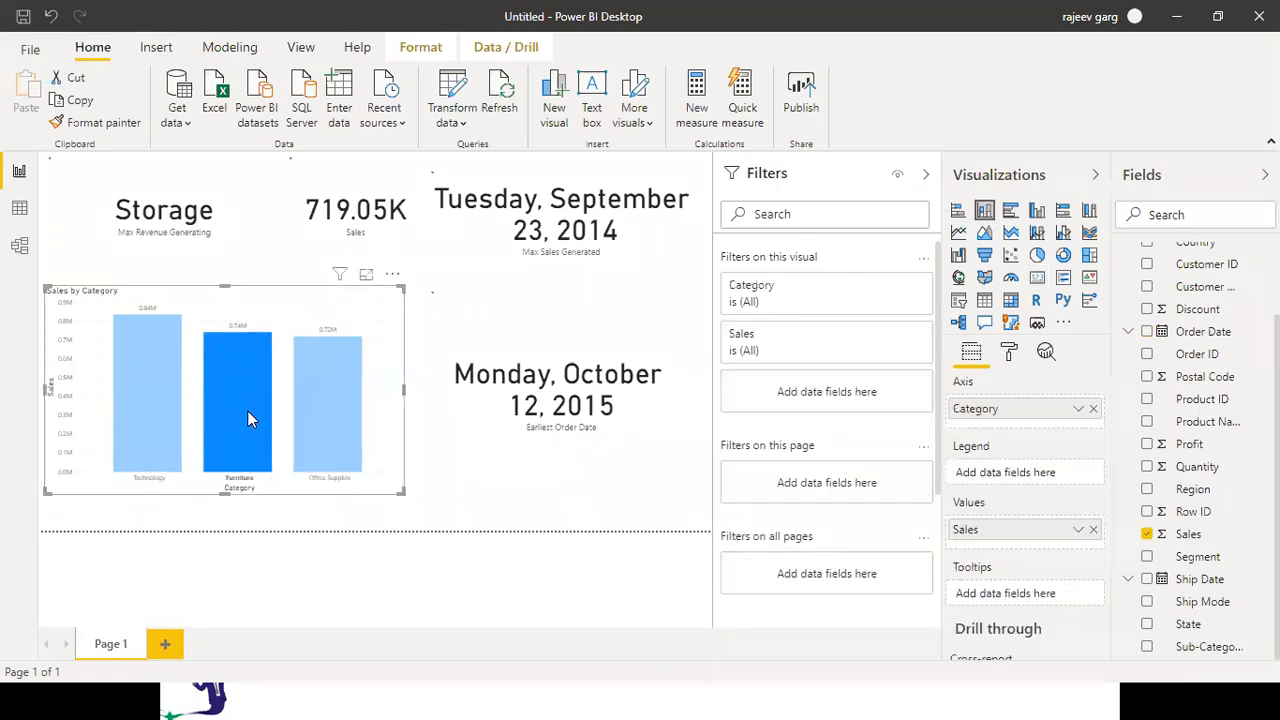
pyautogui.click(140, 391)
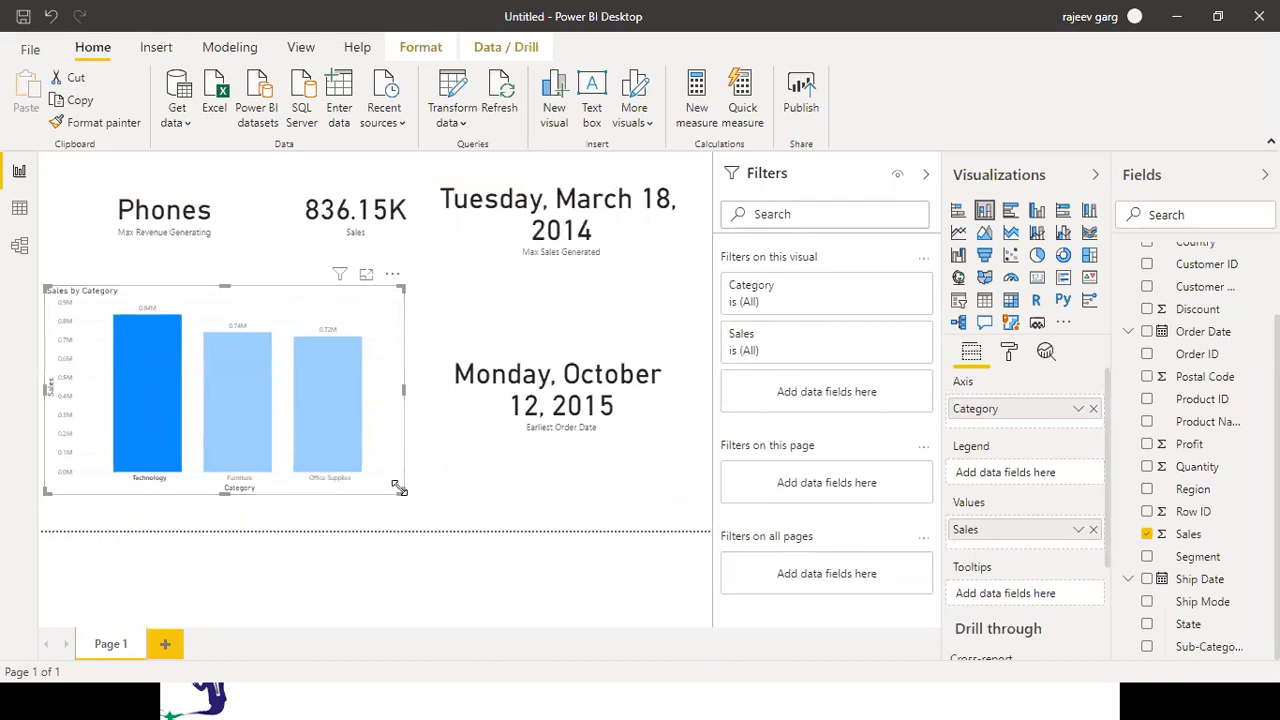
pyautogui.click(506, 477)
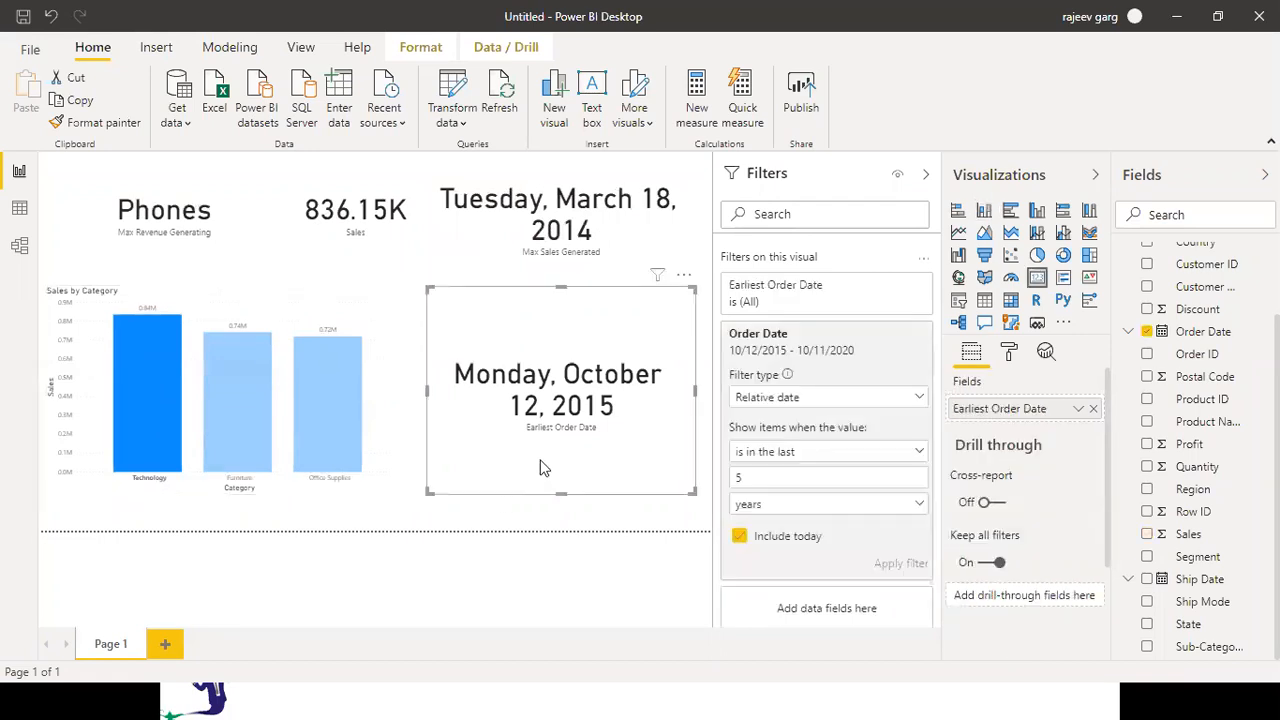
pyautogui.click(67, 498)
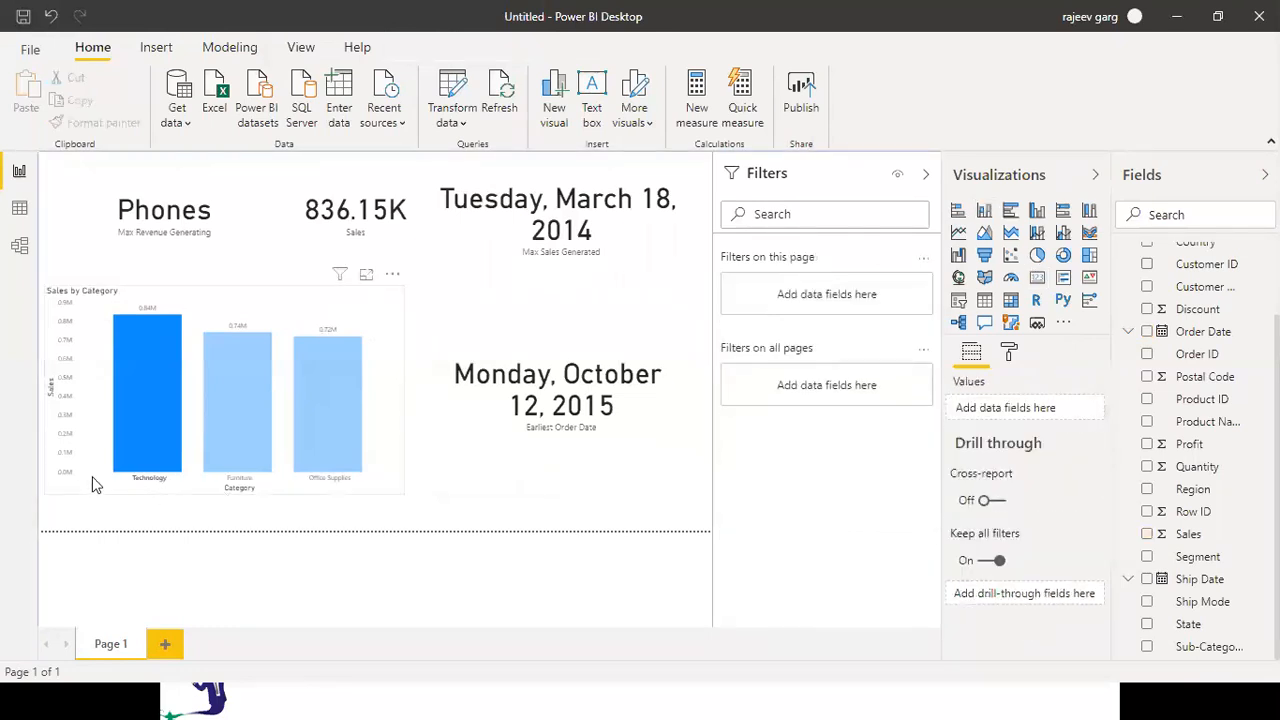
pyautogui.click(165, 491)
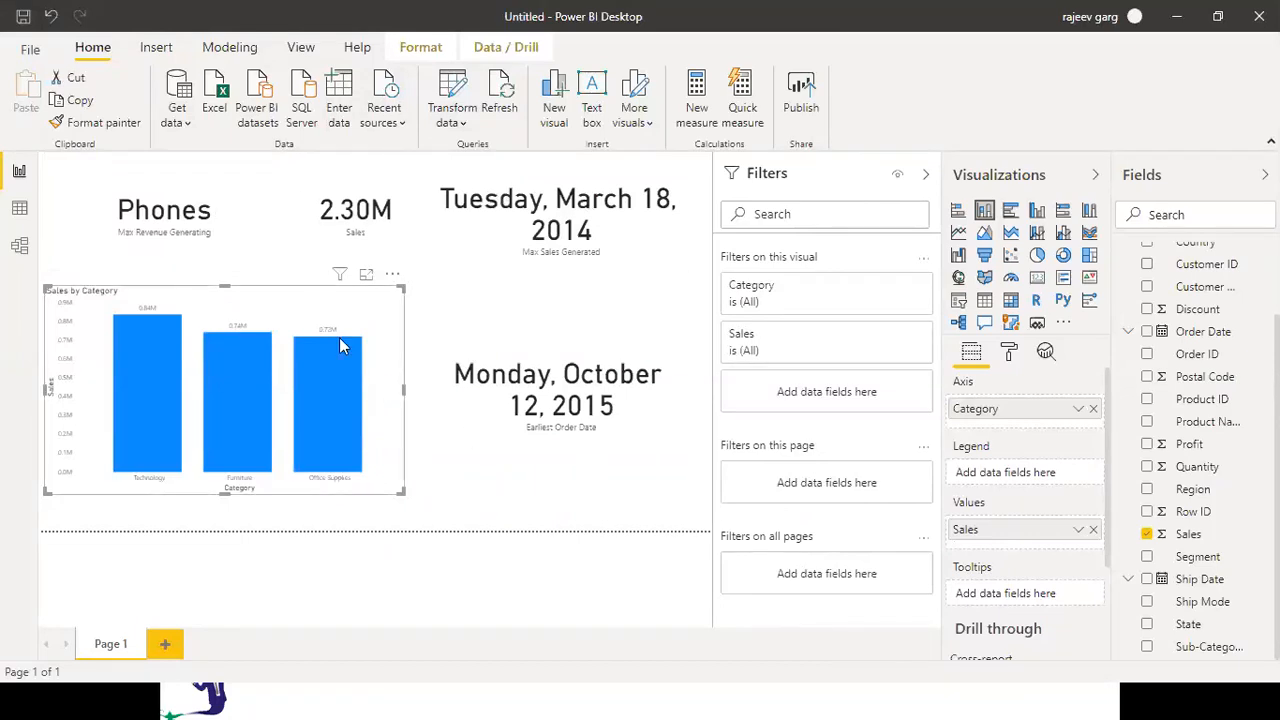
pyautogui.moveTo(340, 339)
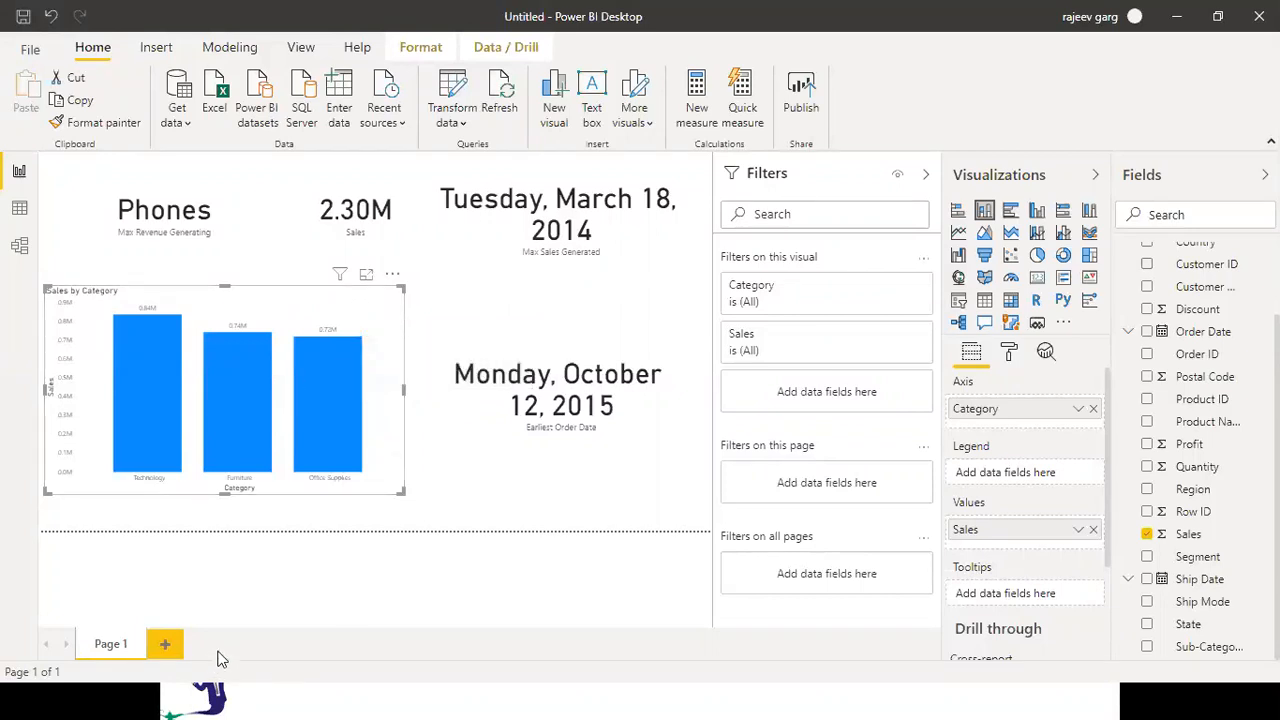
# Shrink the Earliest Order Date card to about half its height and make it slightly narrower
pyautogui.click(545, 358)
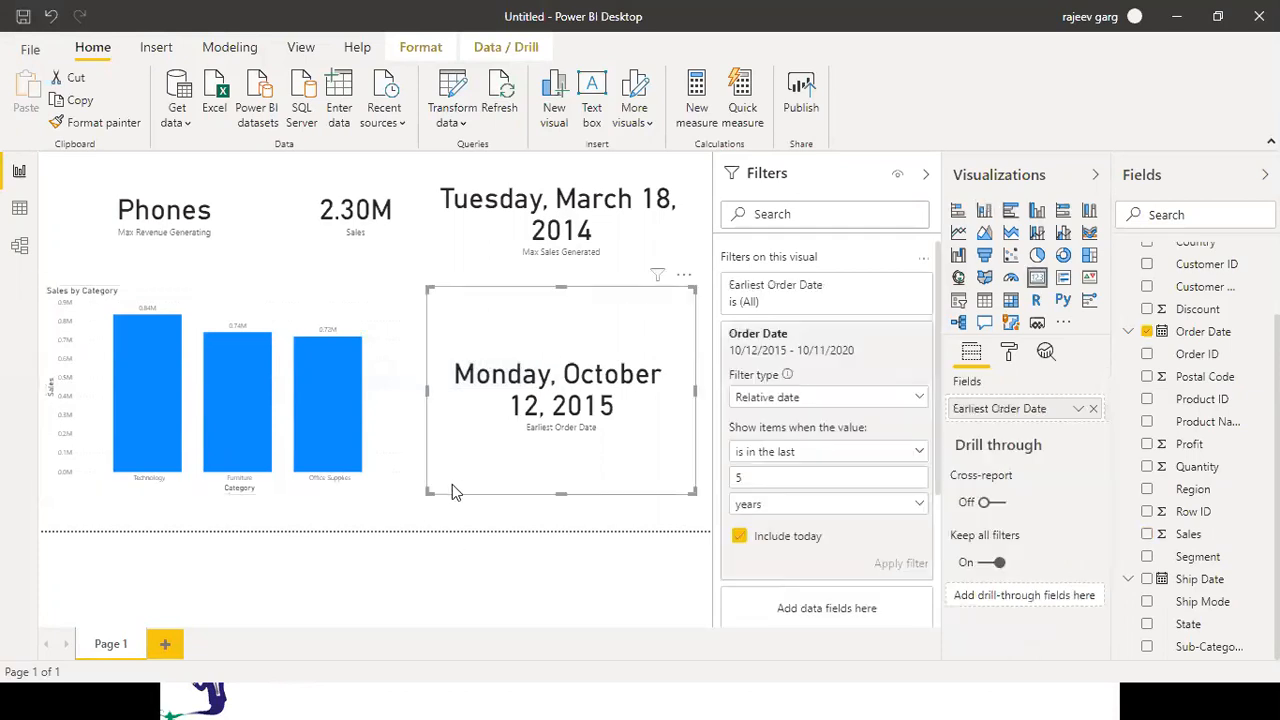
pyautogui.moveTo(427, 493); pyautogui.dragTo(456, 398)
pyautogui.click(472, 436)
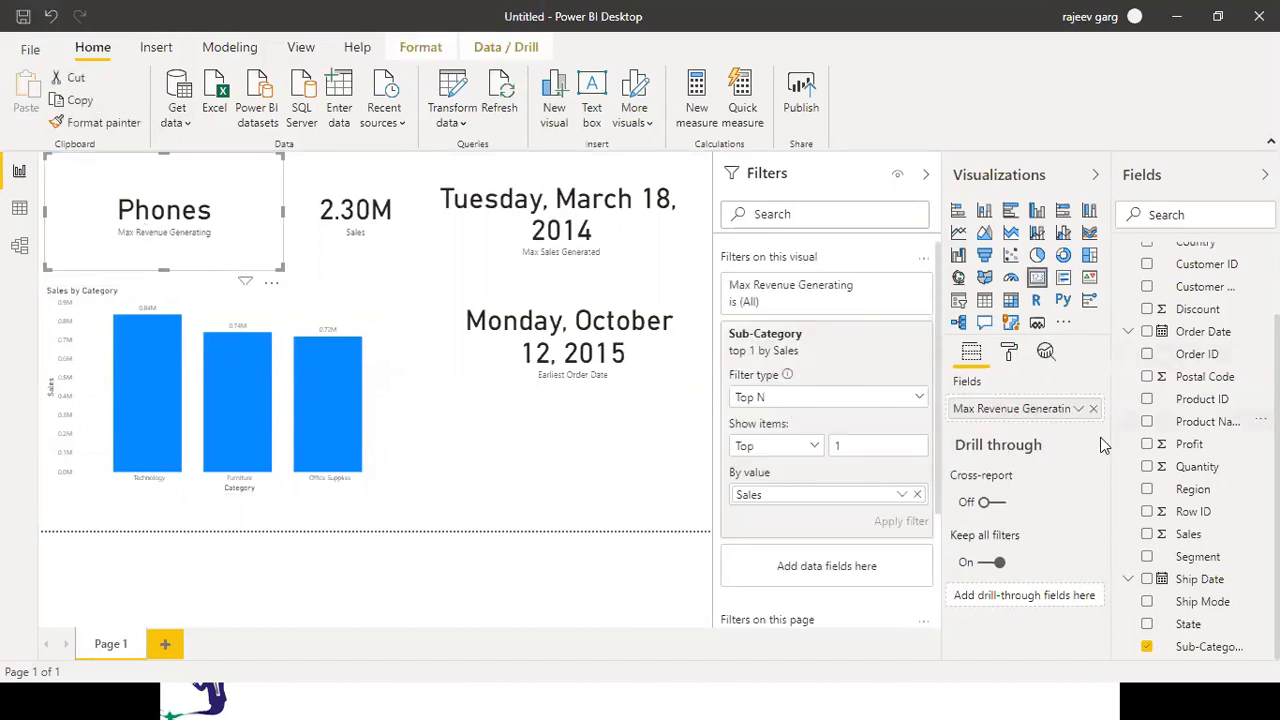
# Examine the aggregation options of the Max Revenue Generating field and the Top N filter on its card
pyautogui.click(1080, 409)
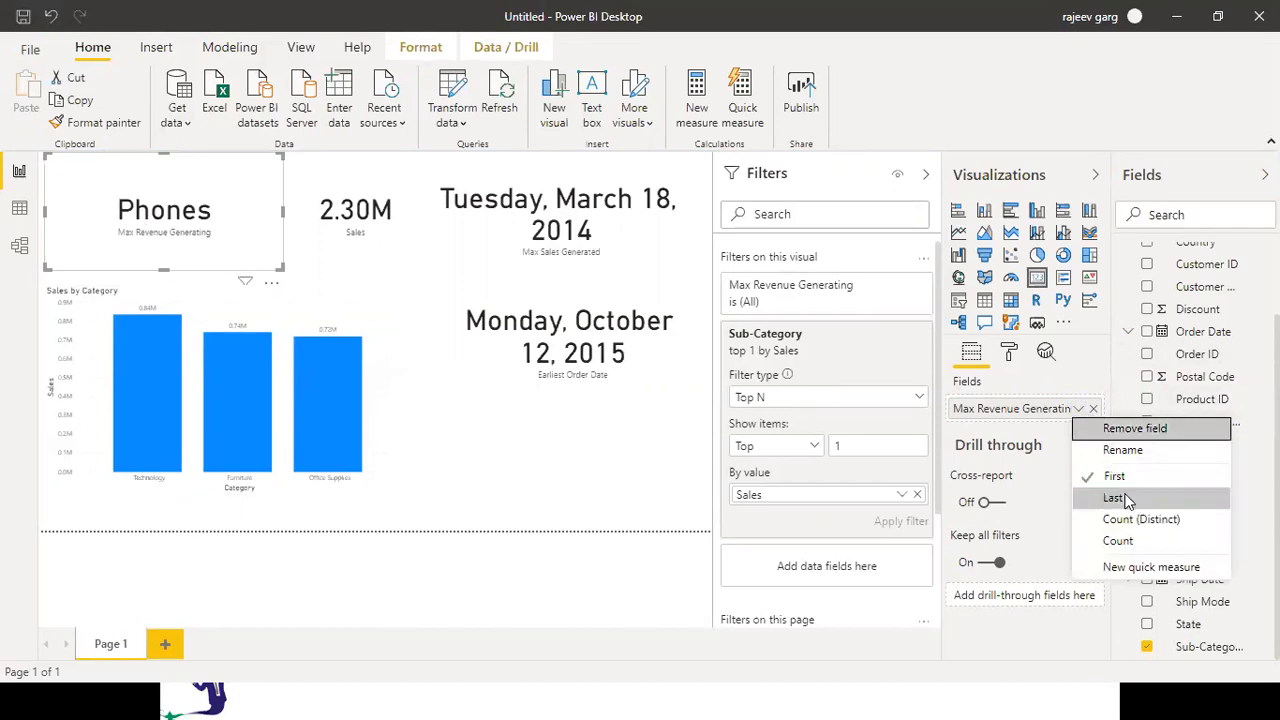
pyautogui.click(645, 600)
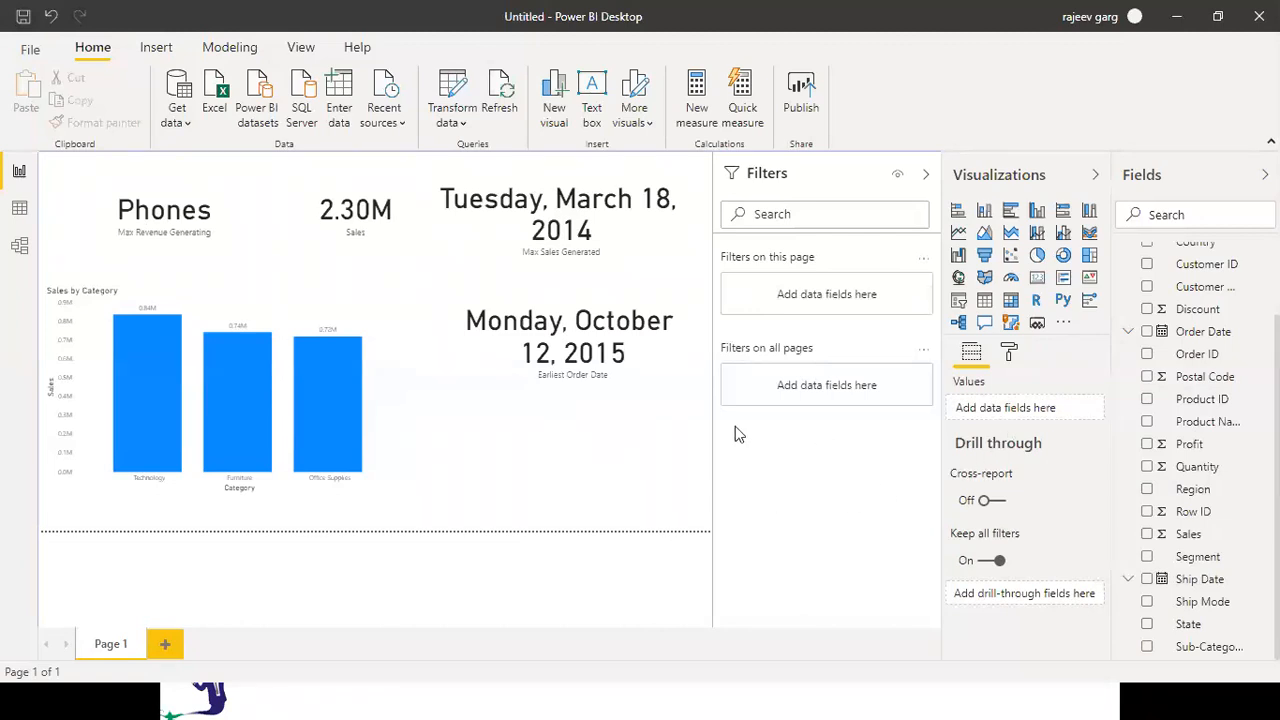
pyautogui.click(167, 223)
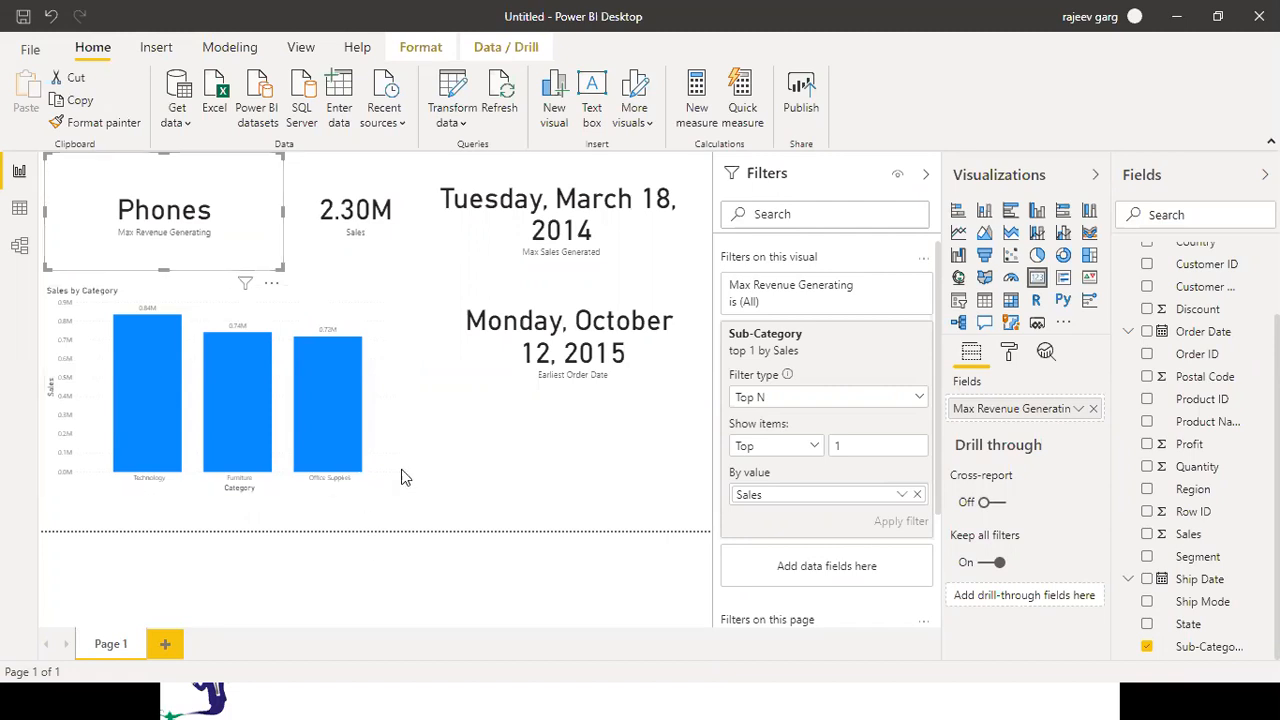
pyautogui.click(518, 470)
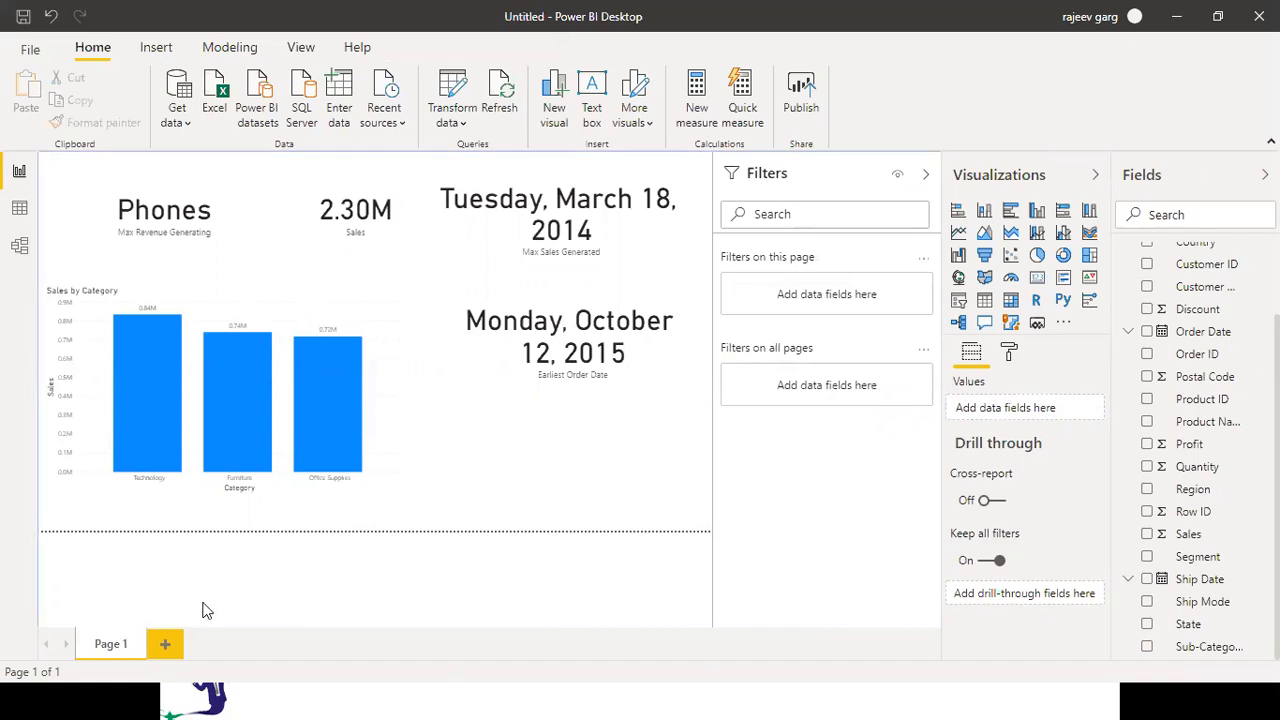
# Add a second report page, check the cards on Page 1, and return to Page 2
pyautogui.click(165, 647)
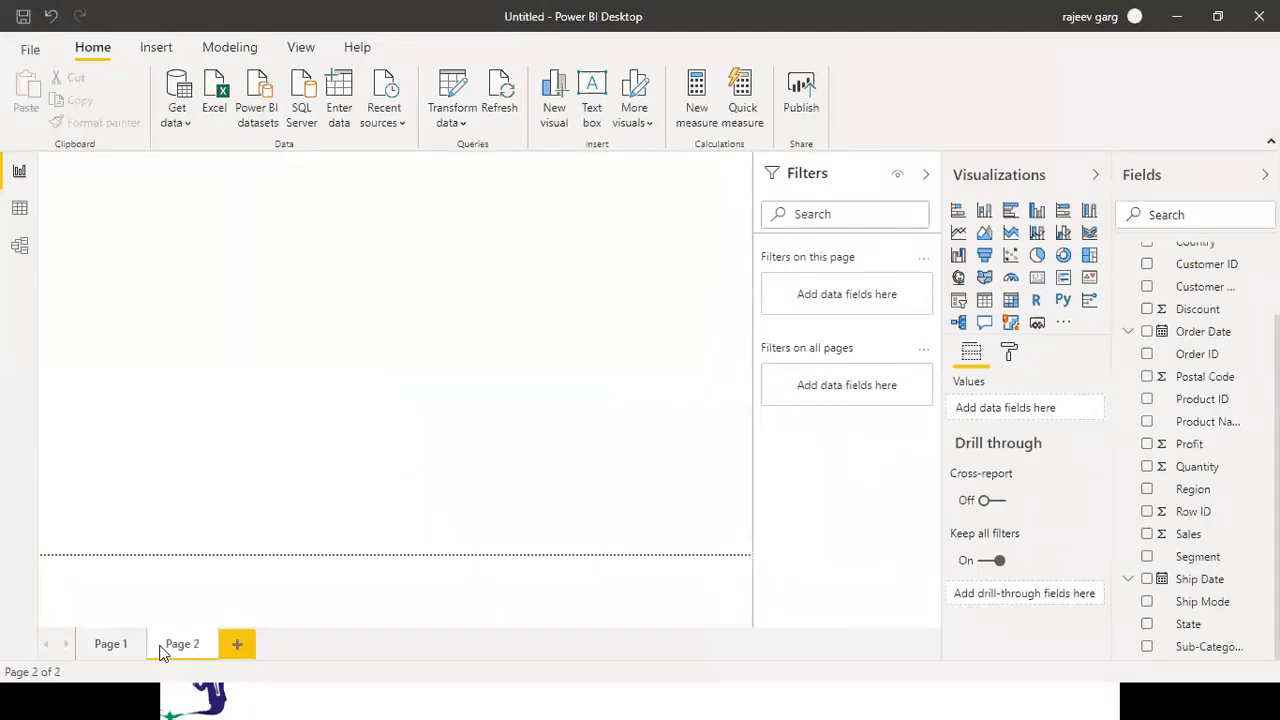
pyautogui.click(107, 647)
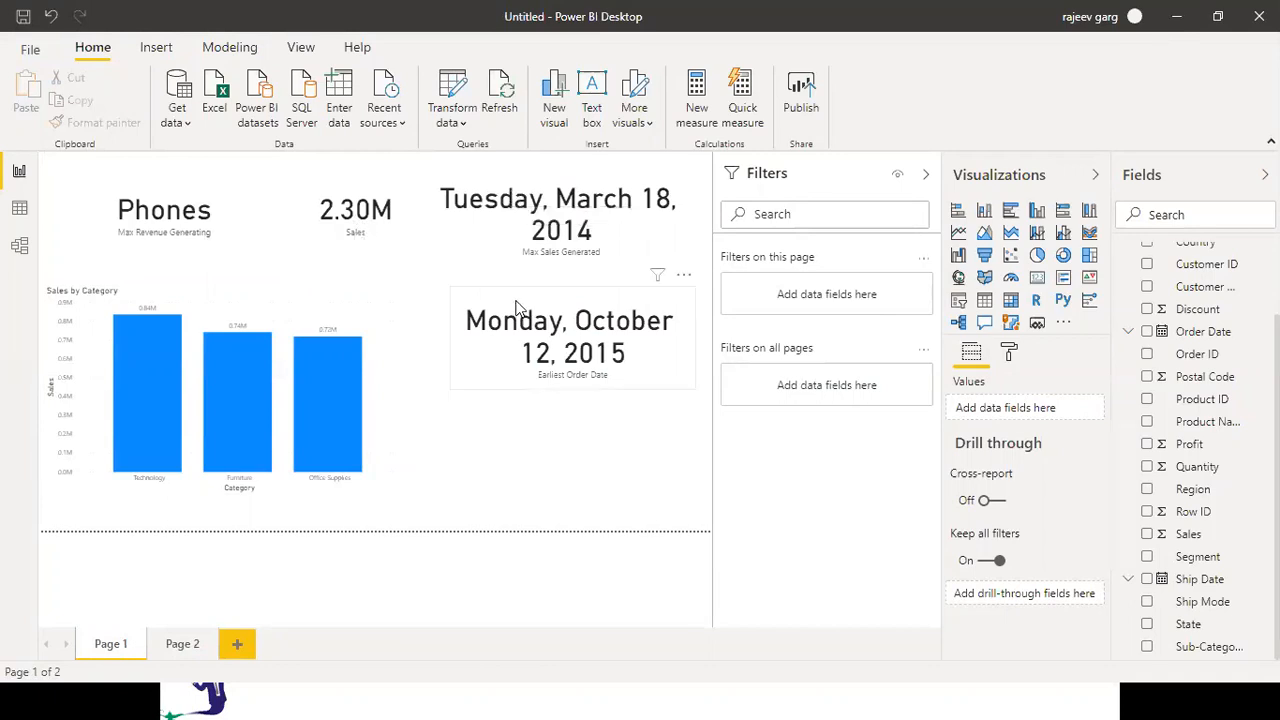
pyautogui.click(190, 644)
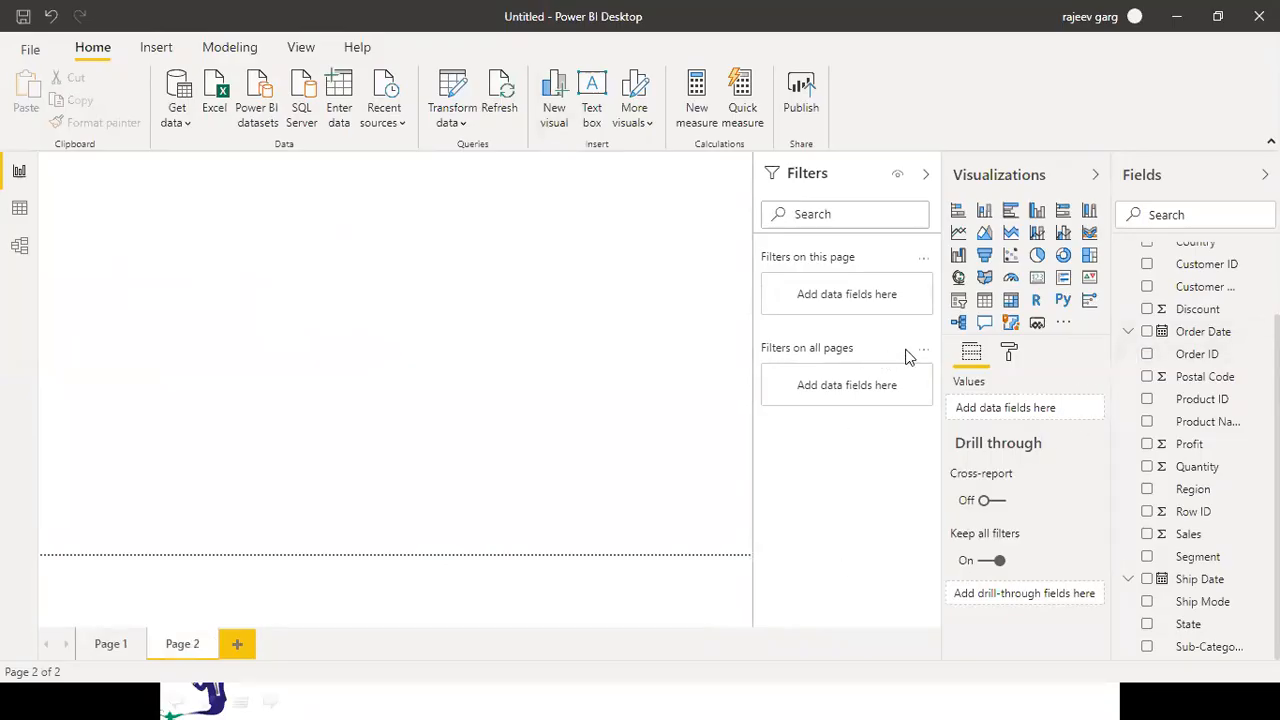
# Insert a multi-row card showing Sub-Category and Sales, and enlarge it to nearly the full page height
pyautogui.click(1064, 280)
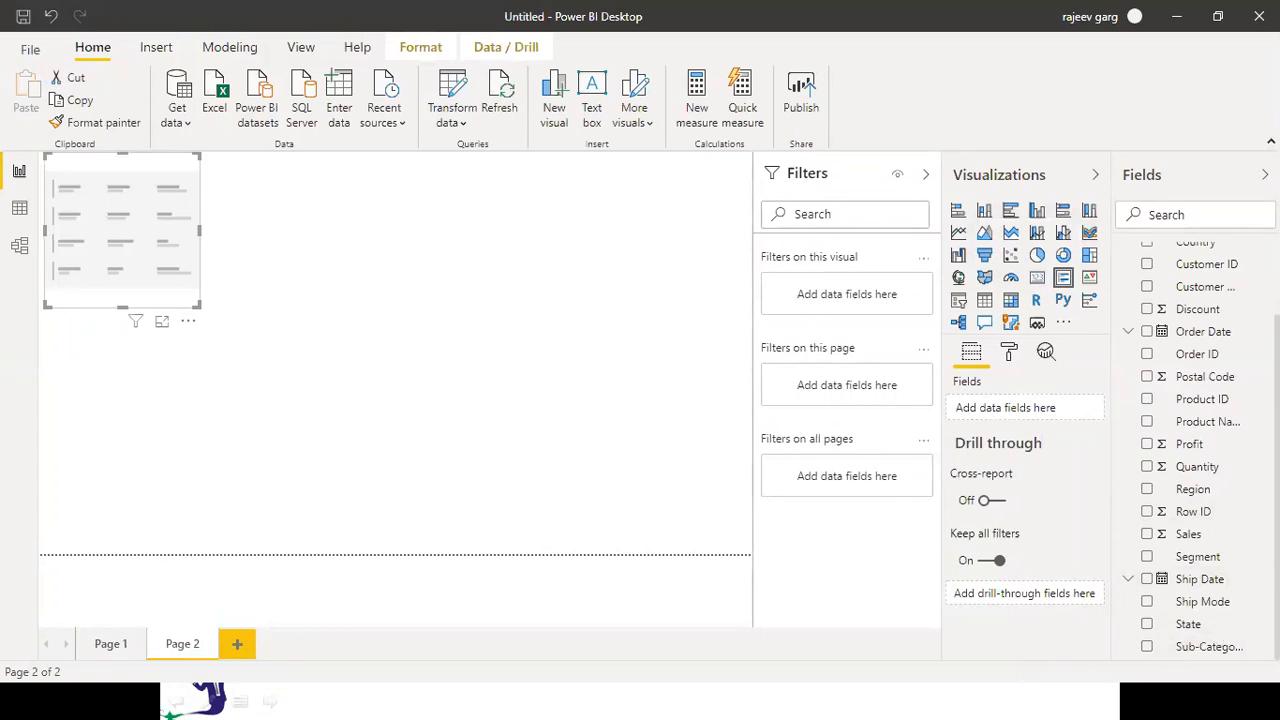
pyautogui.click(1146, 648)
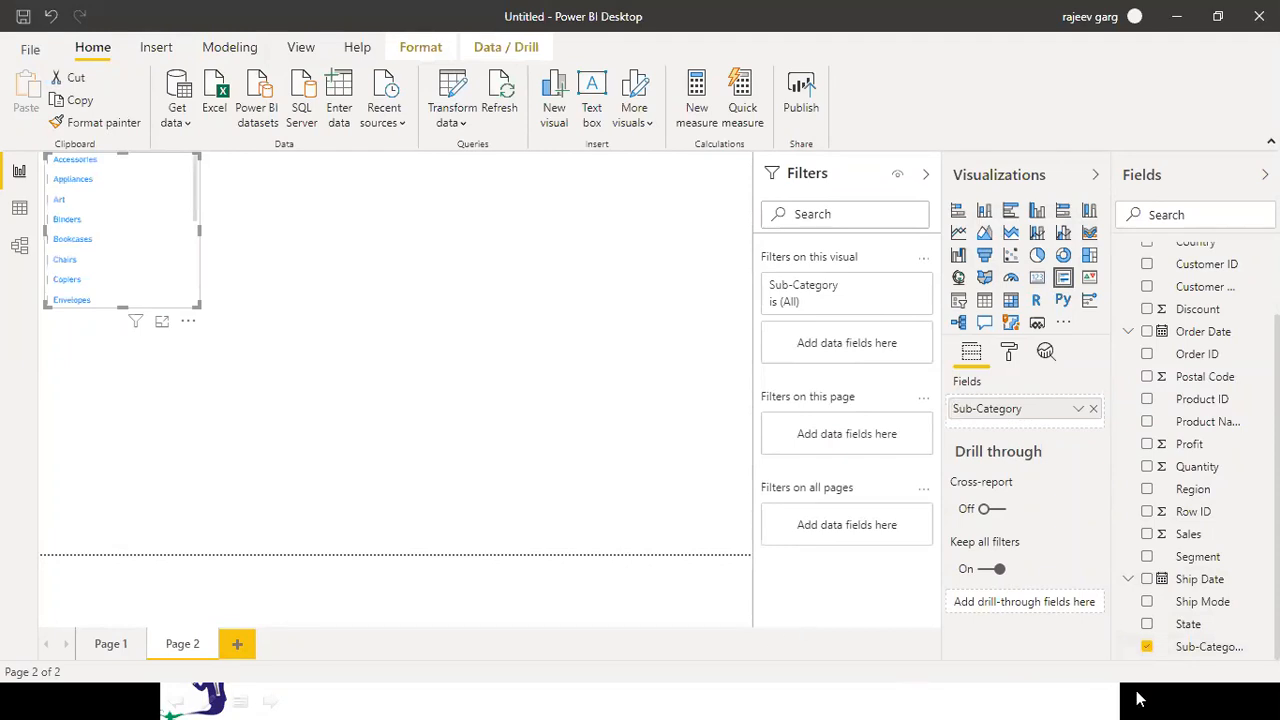
pyautogui.moveTo(194, 305); pyautogui.dragTo(219, 546)
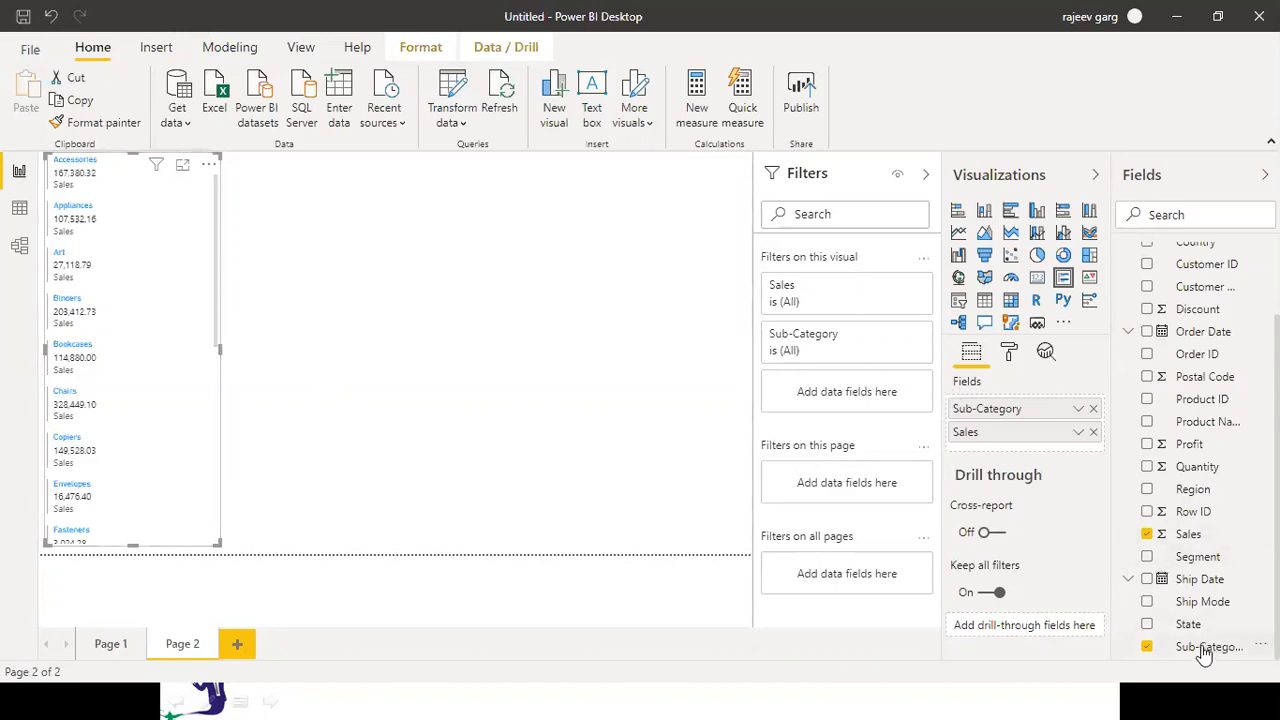
# Add a Sub-Category basic filter to the multi-row card, try Copiers alone and with Chairs, and leave only Chairs selected
pyautogui.moveTo(1205, 655); pyautogui.dragTo(838, 395)
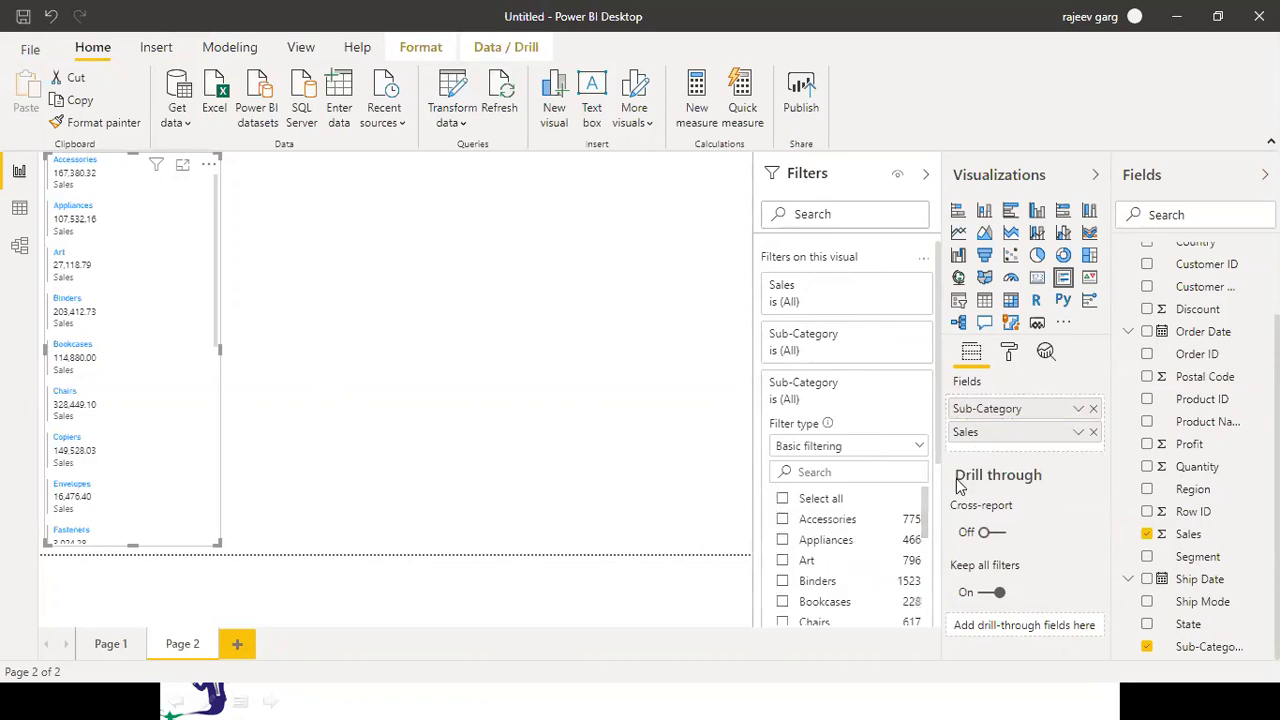
pyautogui.moveTo(923, 514); pyautogui.dragTo(928, 549)
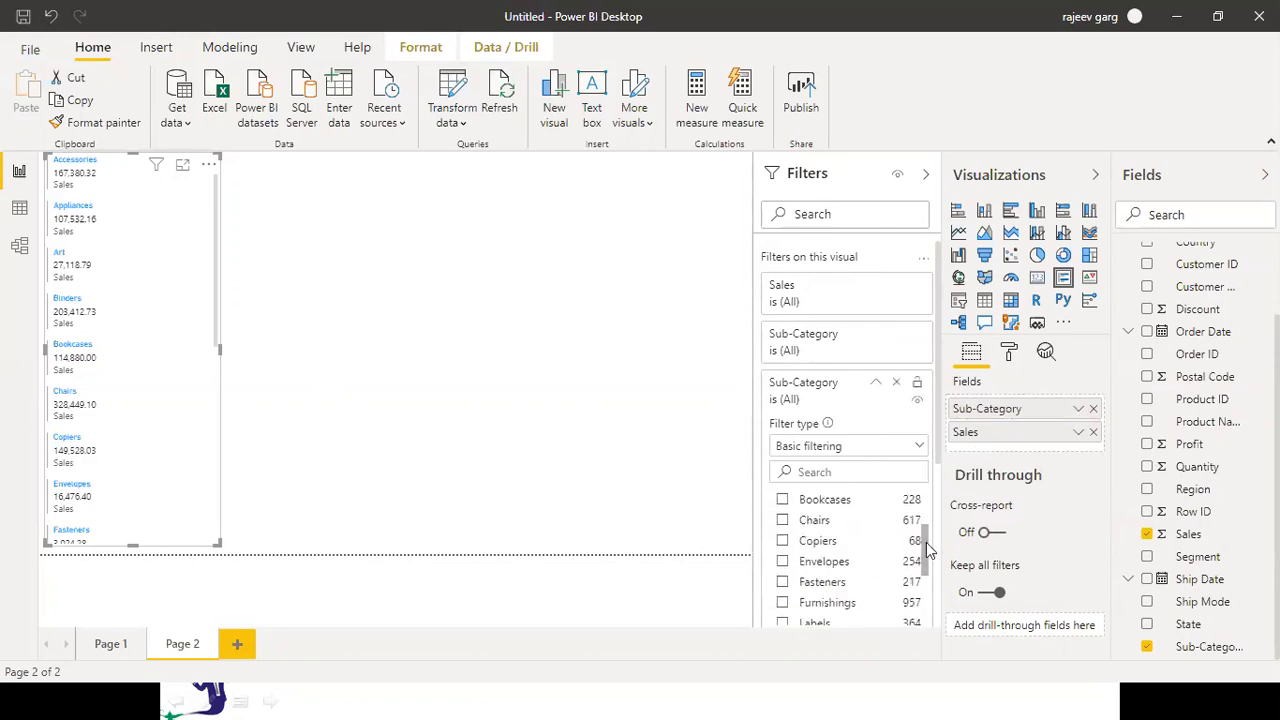
pyautogui.click(784, 541)
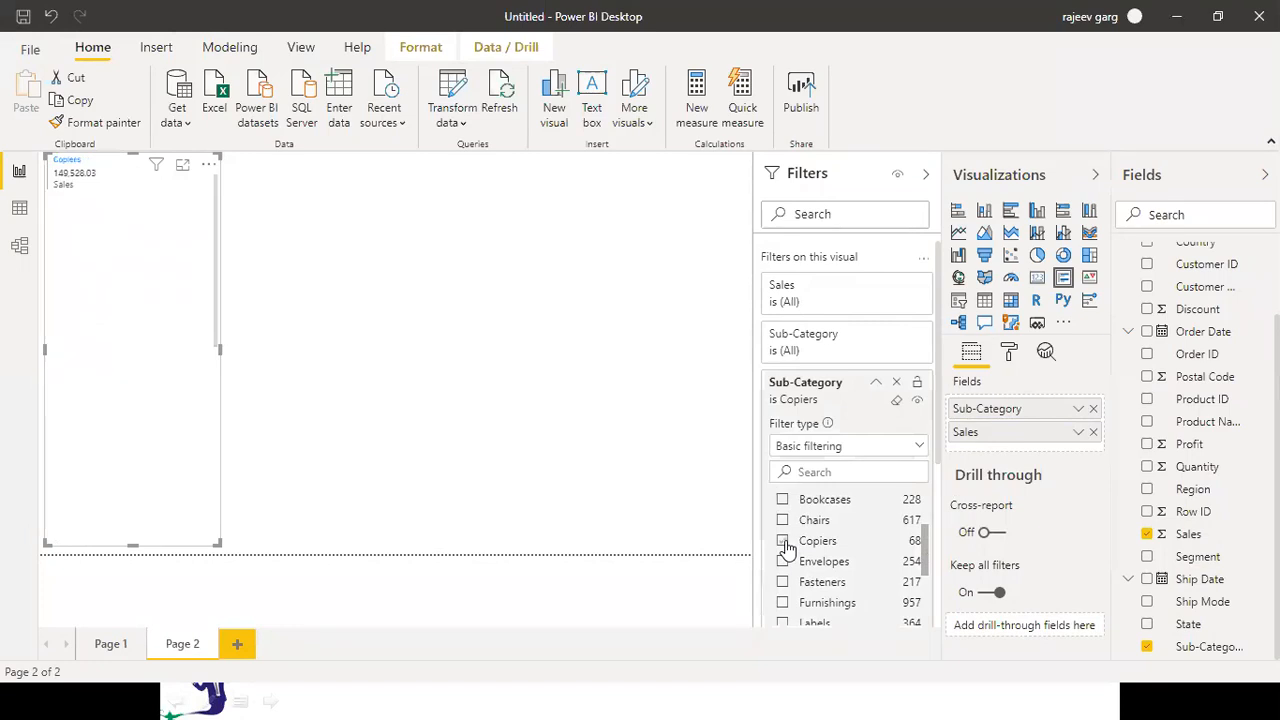
pyautogui.click(784, 541)
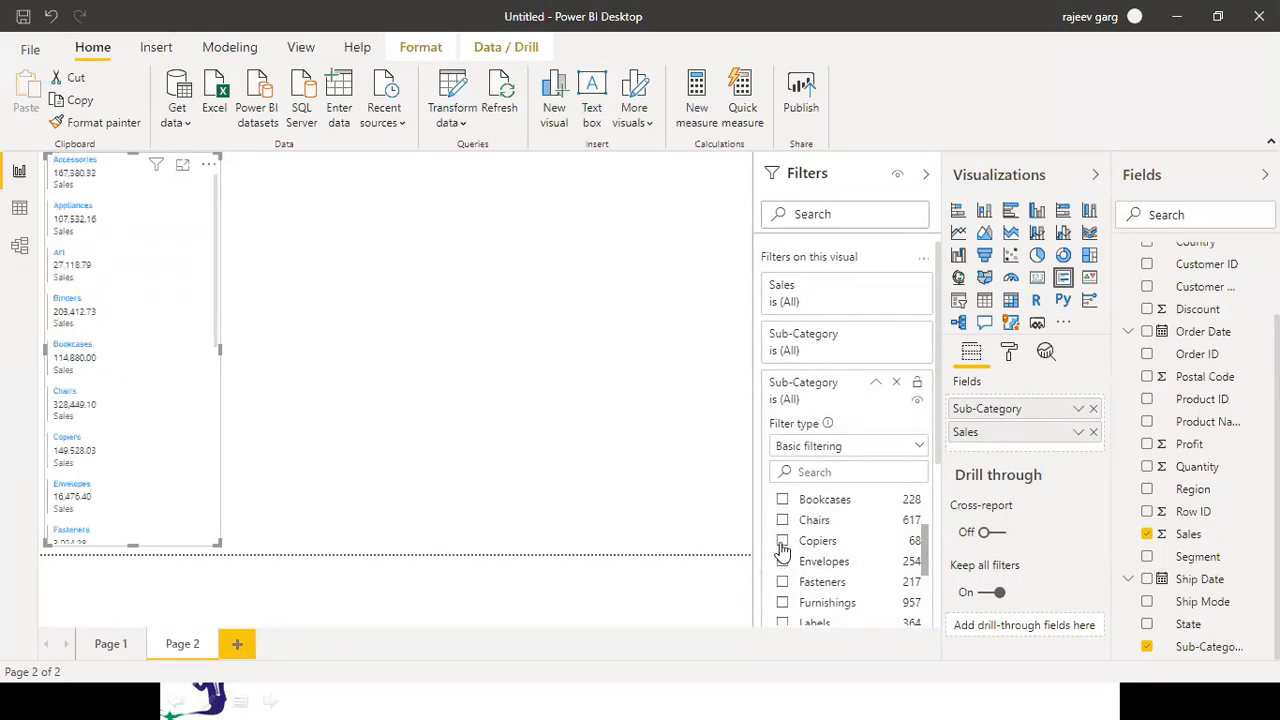
pyautogui.click(784, 544)
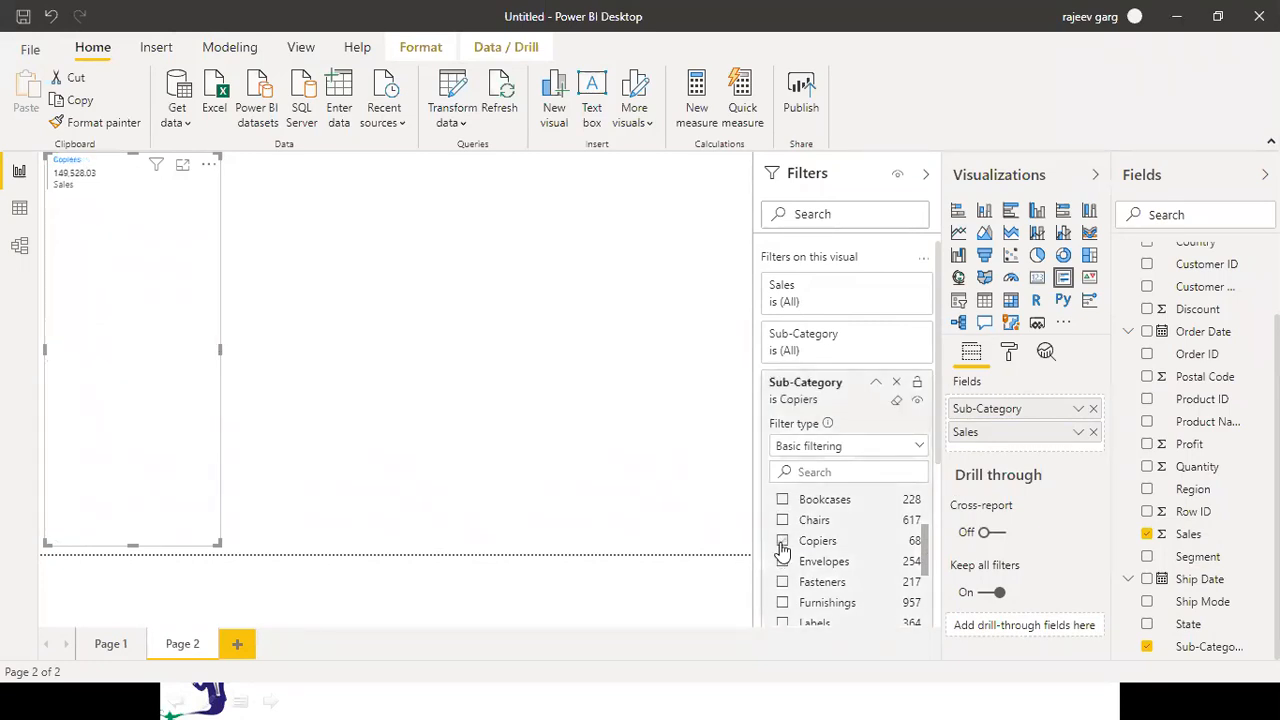
pyautogui.click(783, 521)
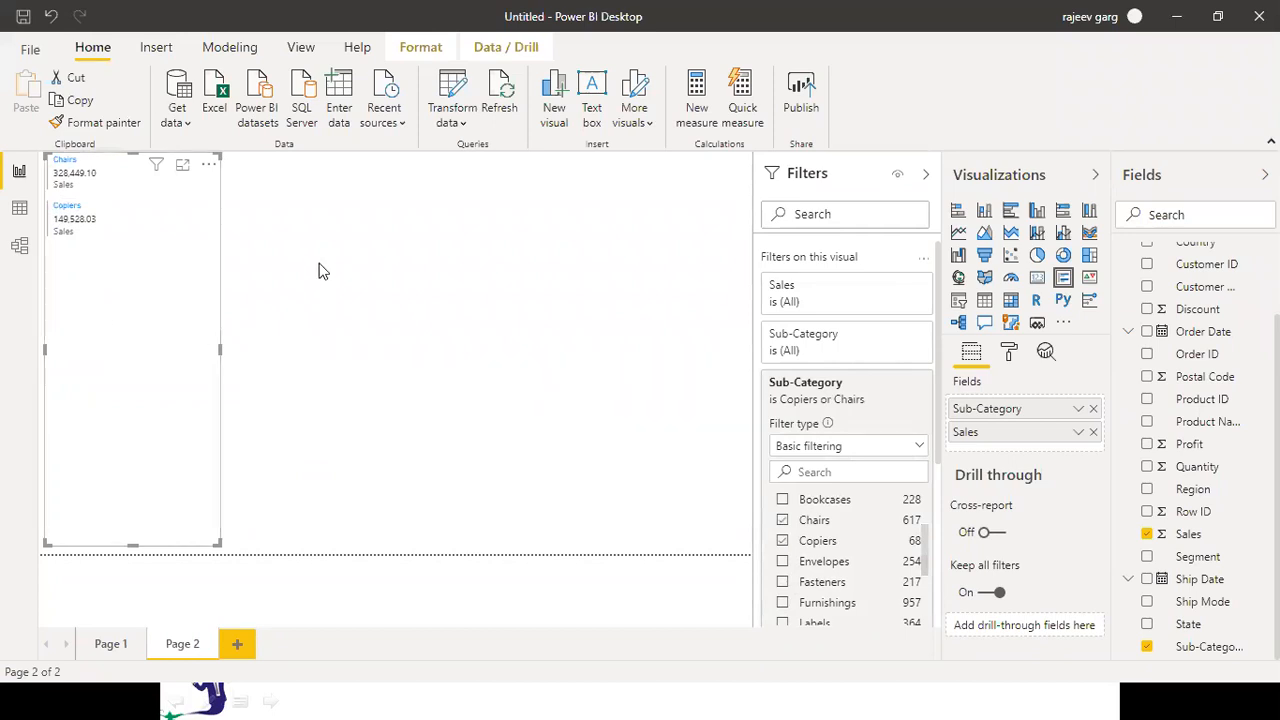
pyautogui.click(783, 541)
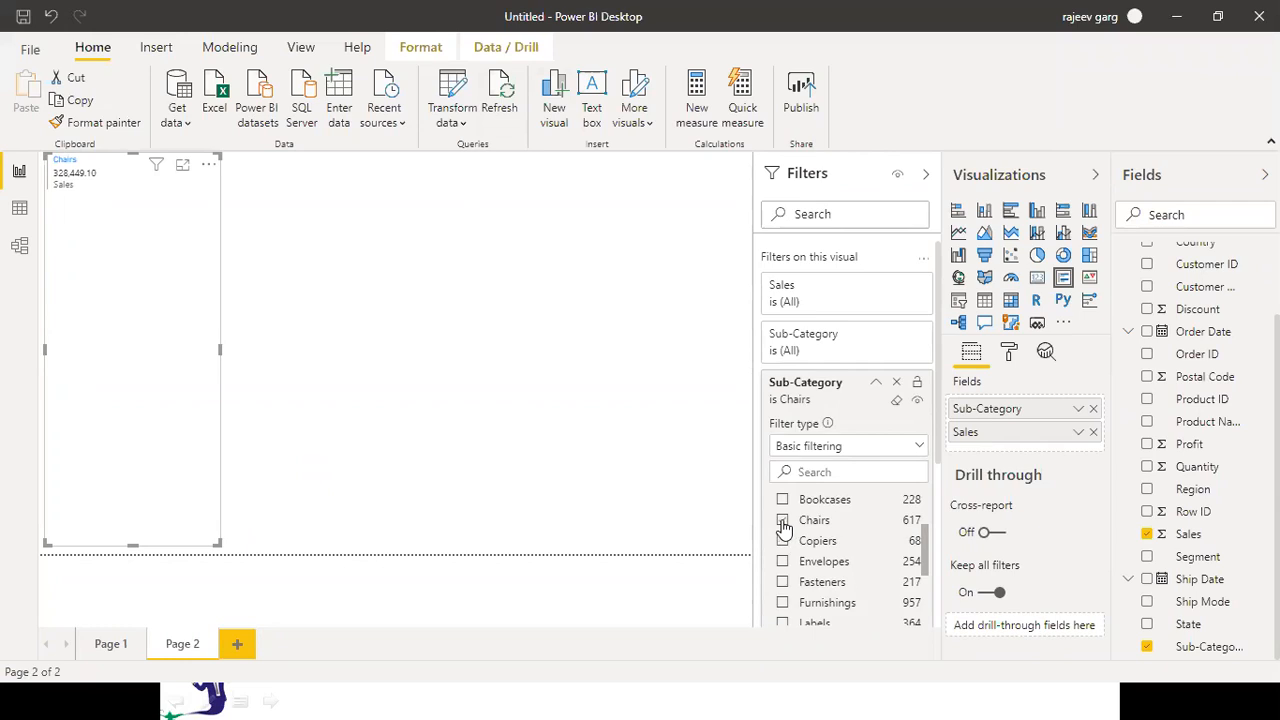
# Clear Chairs in the multi-row card's Sub-Category filter and select all sub-categories
pyautogui.click(783, 521)
pyautogui.scroll(2, 785, 515)
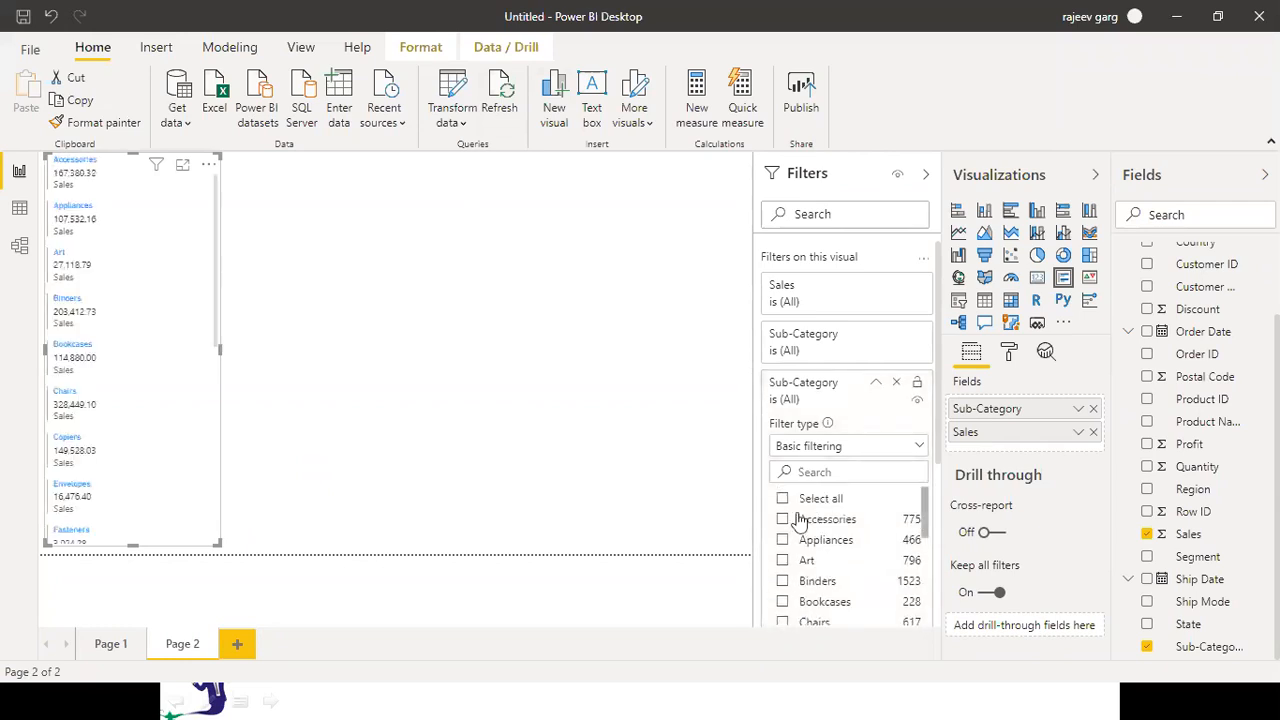
pyautogui.click(783, 500)
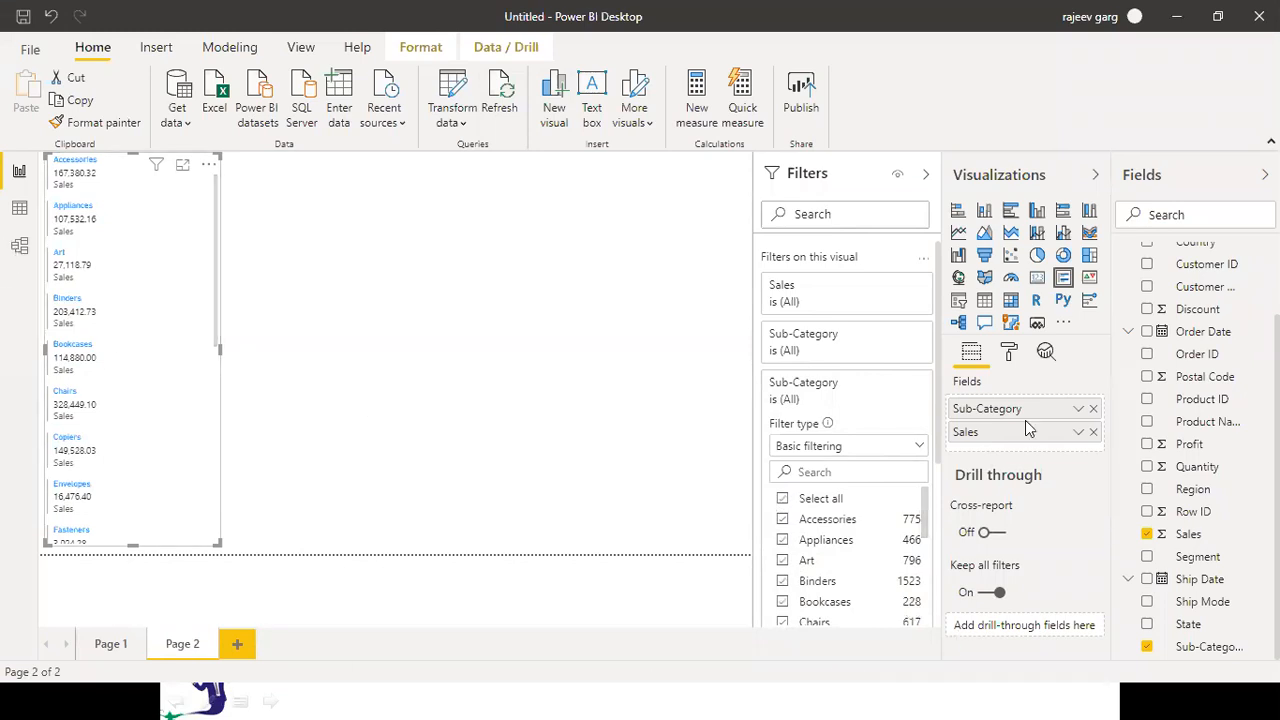
# Format the multi-row card's category labels with black text at 20 pt
pyautogui.click(1009, 352)
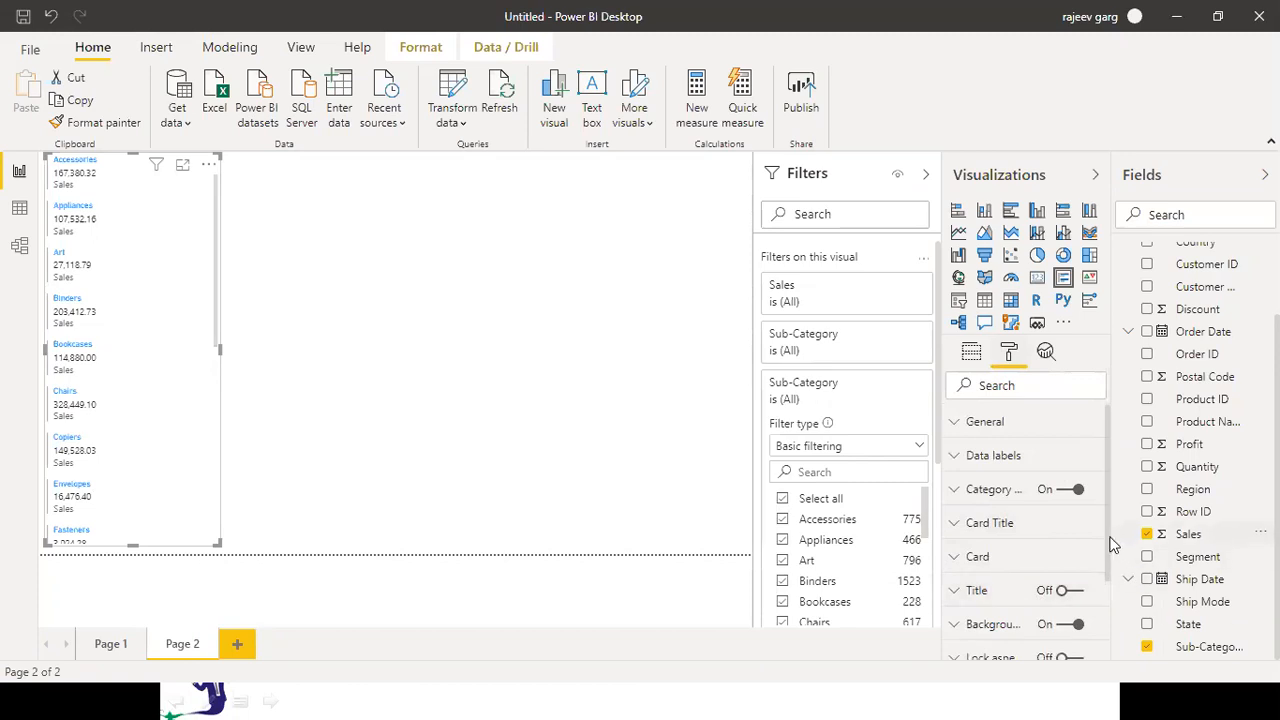
pyautogui.scroll(-3, 1108, 587)
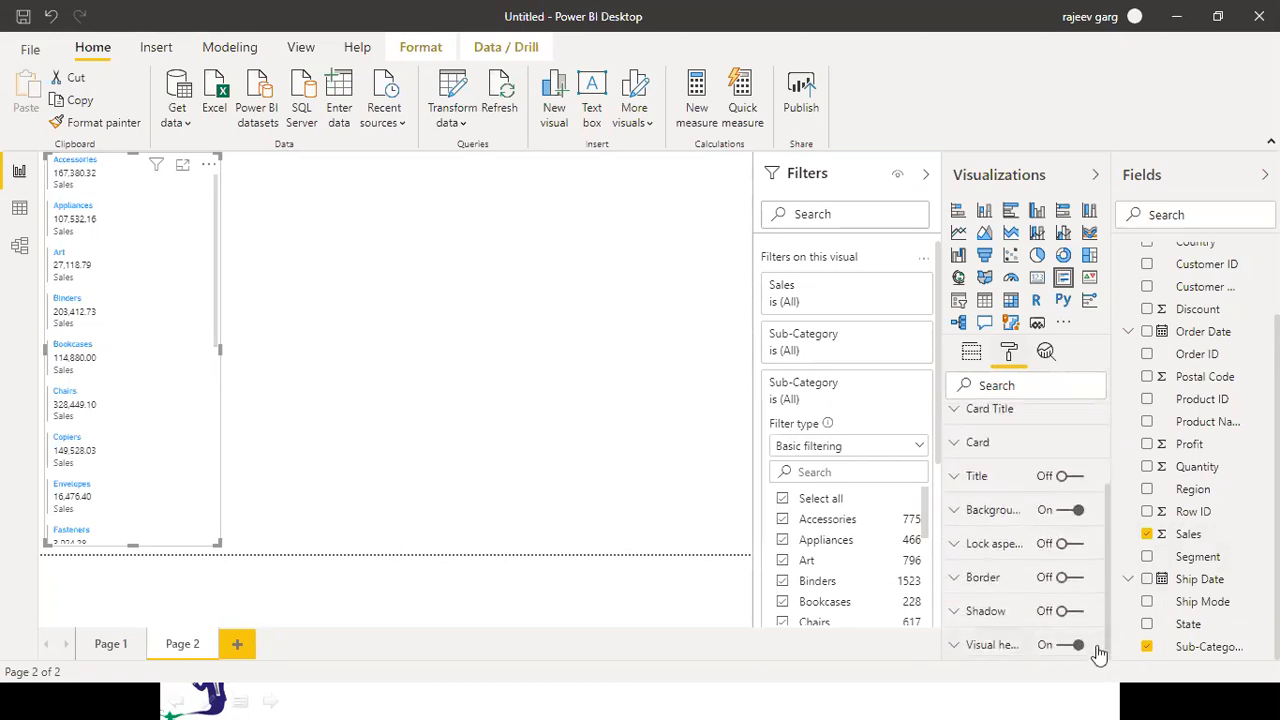
pyautogui.scroll(2, 1096, 585)
pyautogui.scroll(1, 1094, 540)
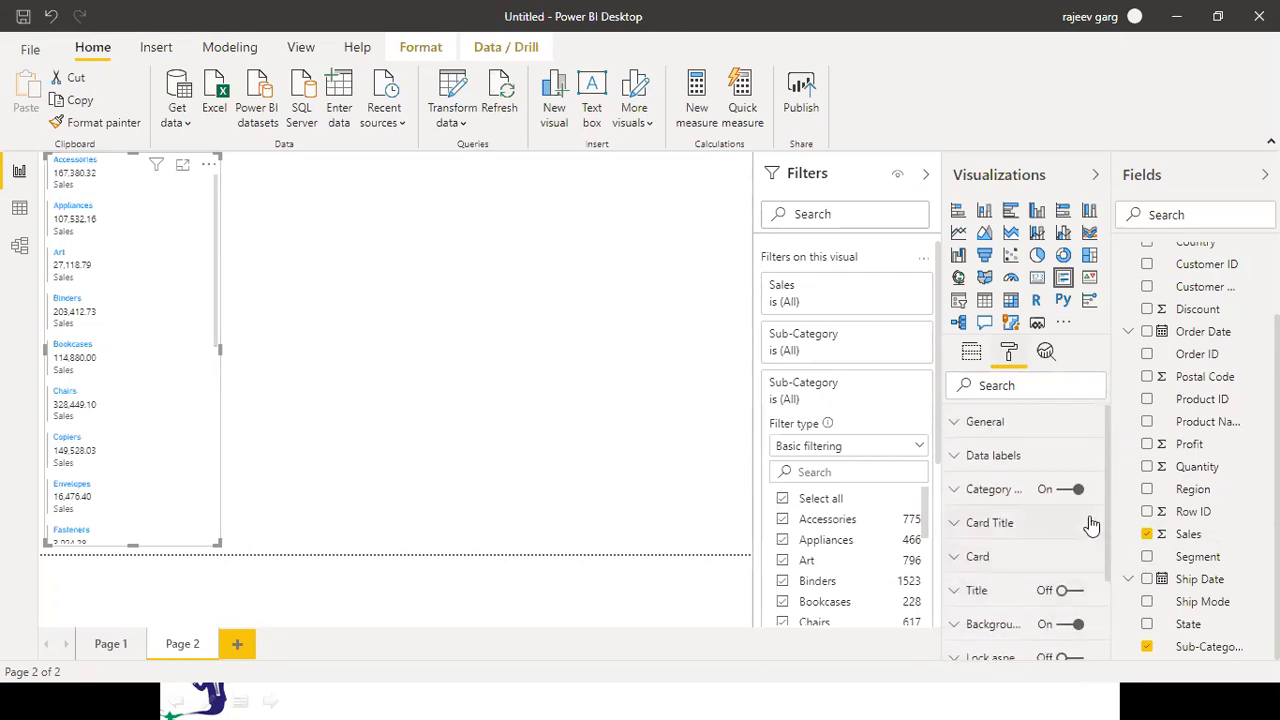
pyautogui.click(961, 494)
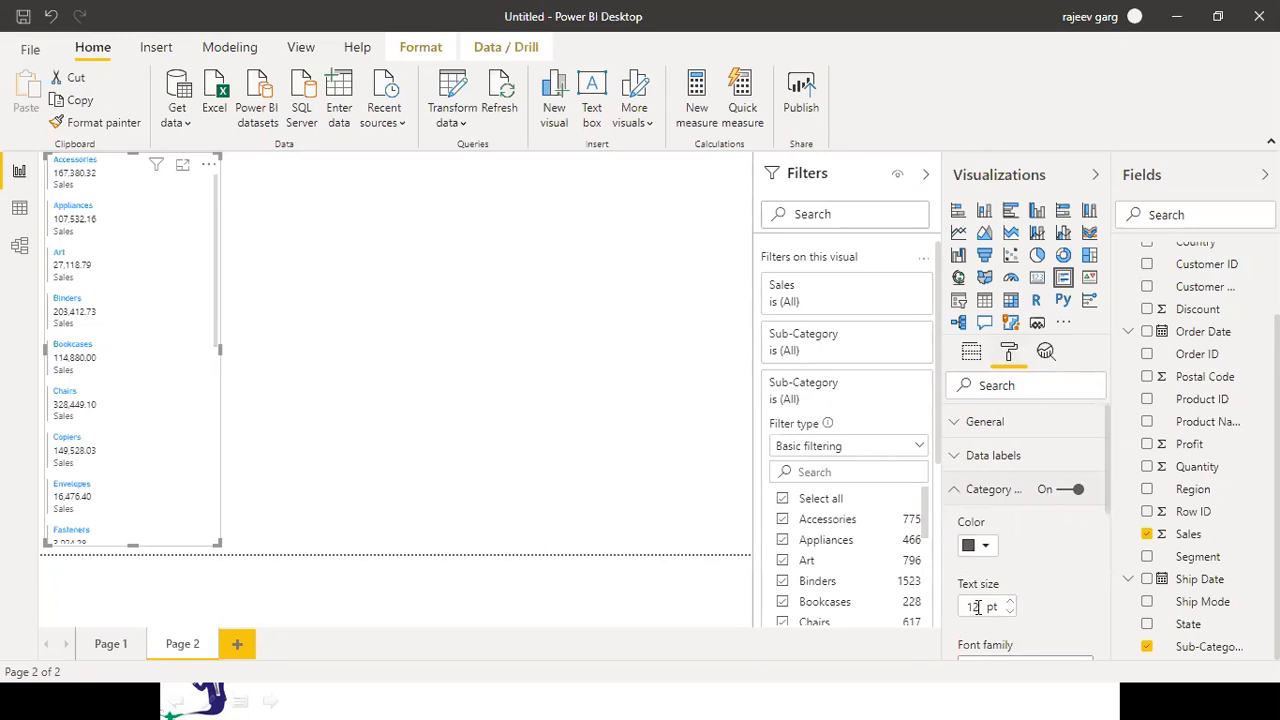
pyautogui.click(977, 607)
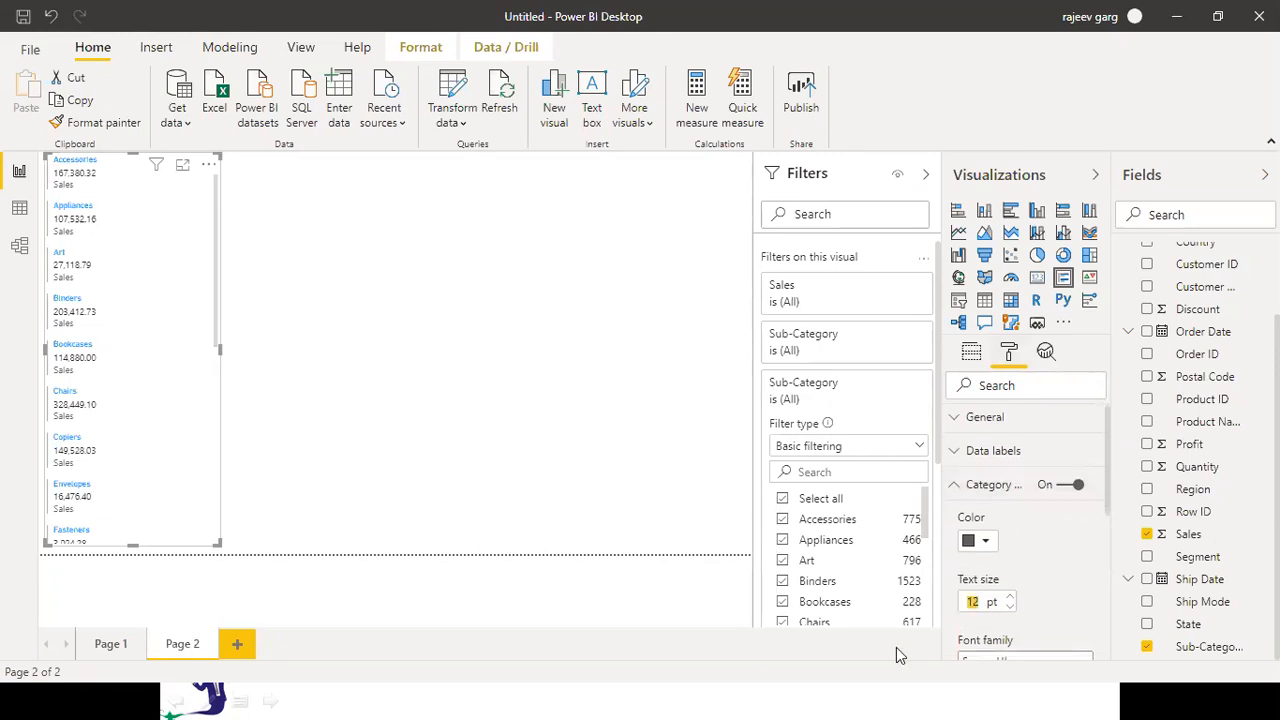
pyautogui.write('20')
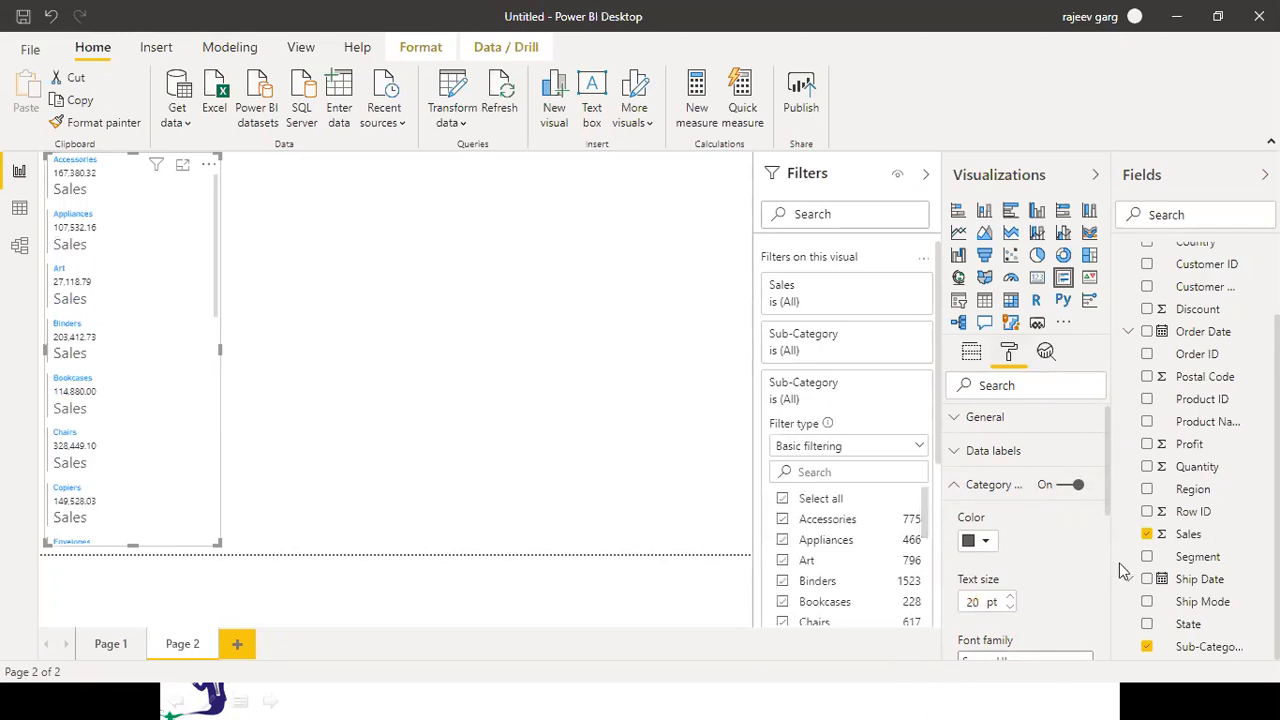
pyautogui.click(986, 542)
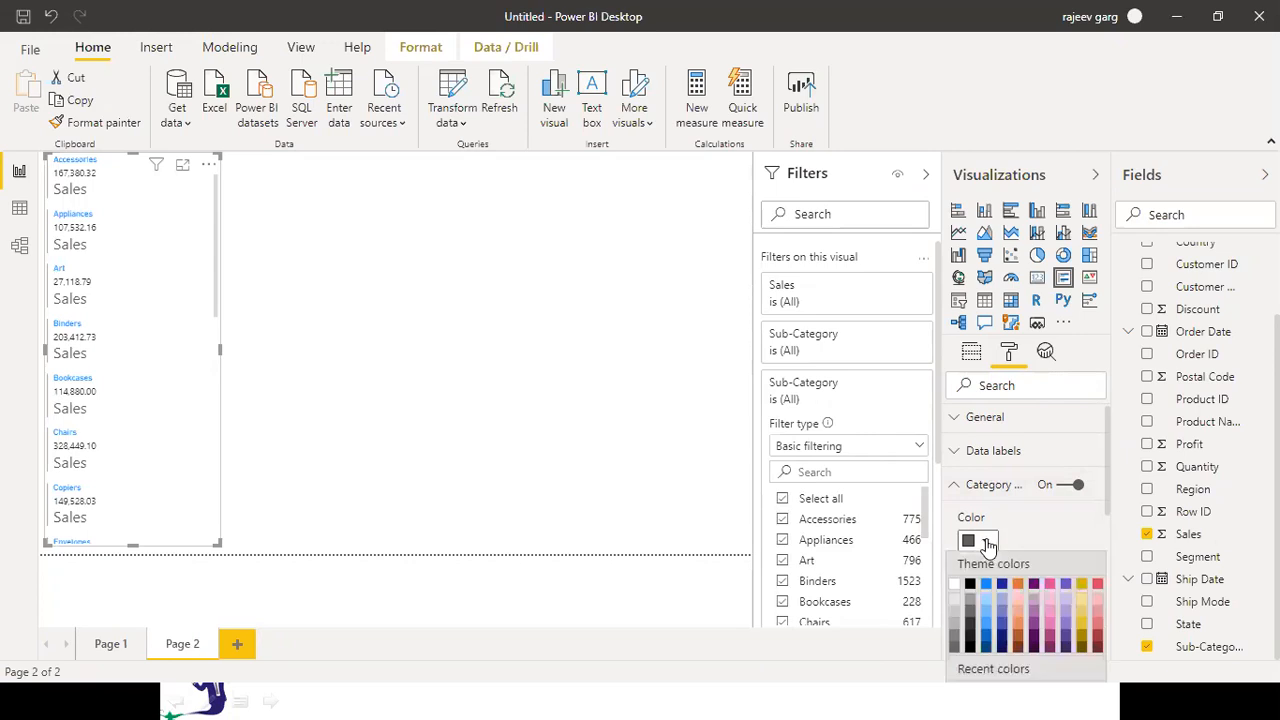
pyautogui.click(970, 585)
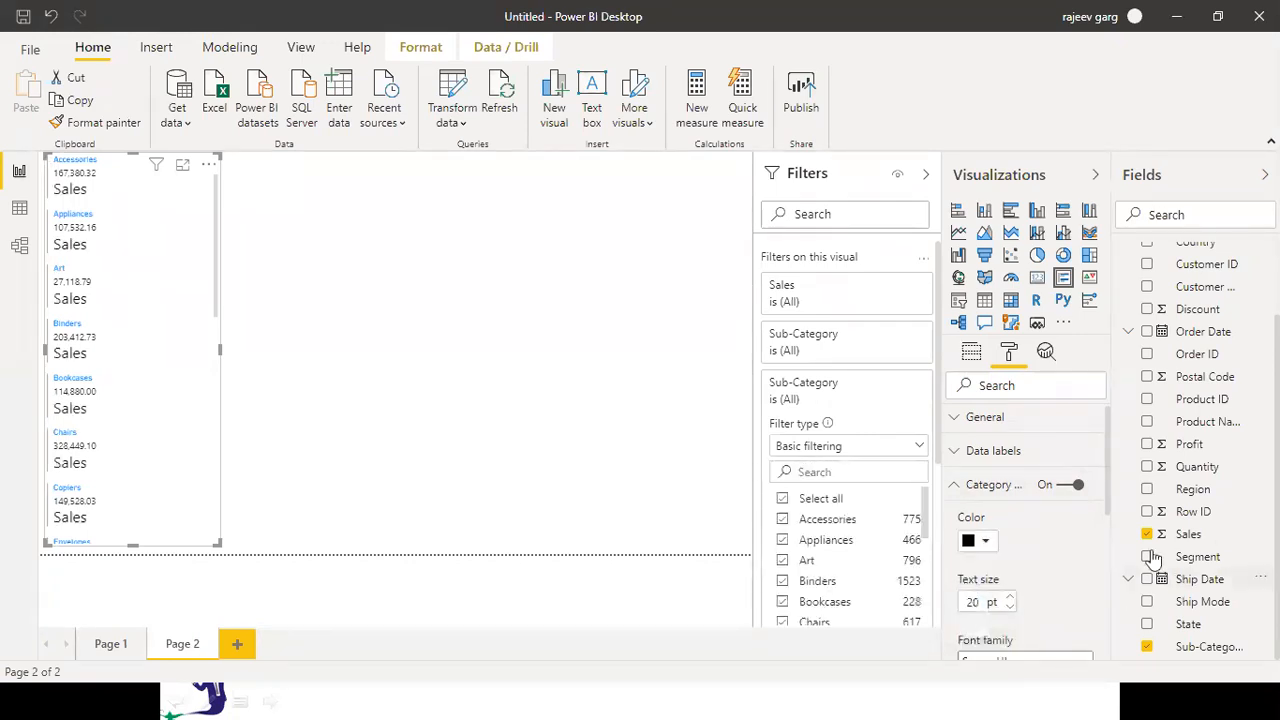
pyautogui.moveTo(1106, 503)
pyautogui.mouseDown()
pyautogui.moveTo(1106, 531)
pyautogui.moveTo(1102, 503)
pyautogui.mouseUp()
pyautogui.scroll(2, 1102, 503)
pyautogui.click(955, 486)
# Set the multi-row card's data labels to a text size of 20 pt and a dark blue color
pyautogui.click(956, 455)
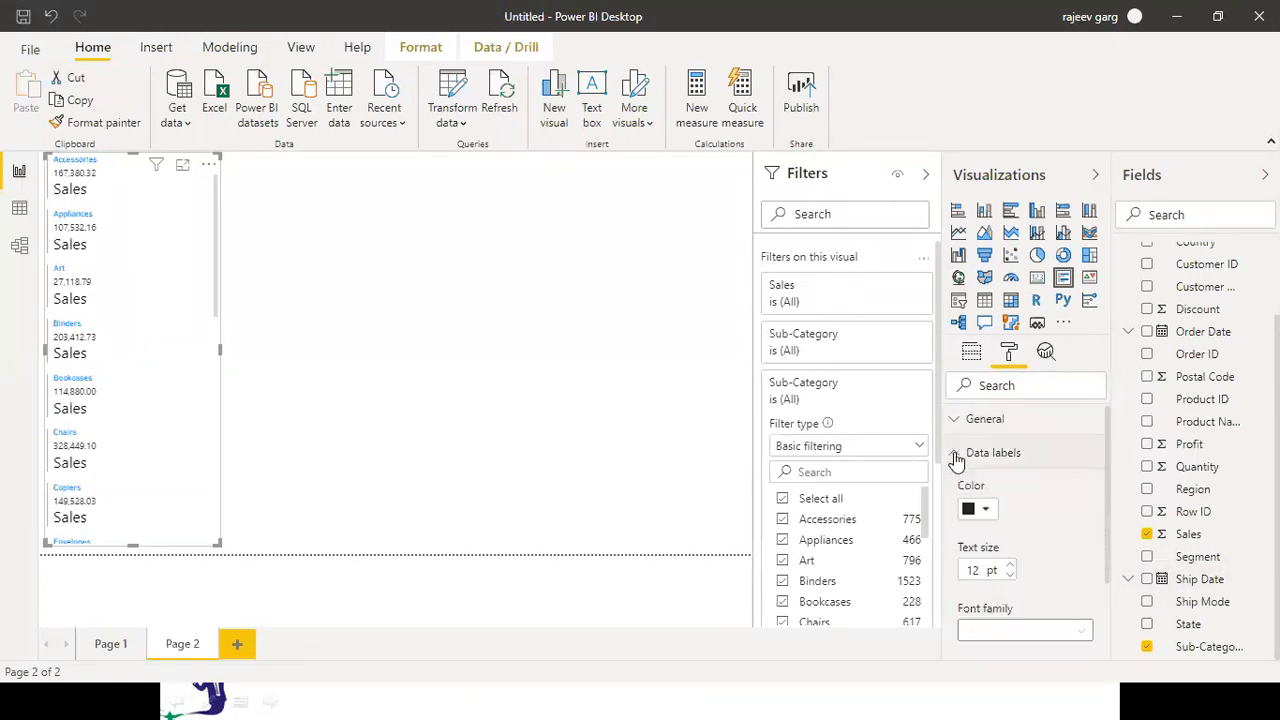
pyautogui.doubleClick(980, 569)
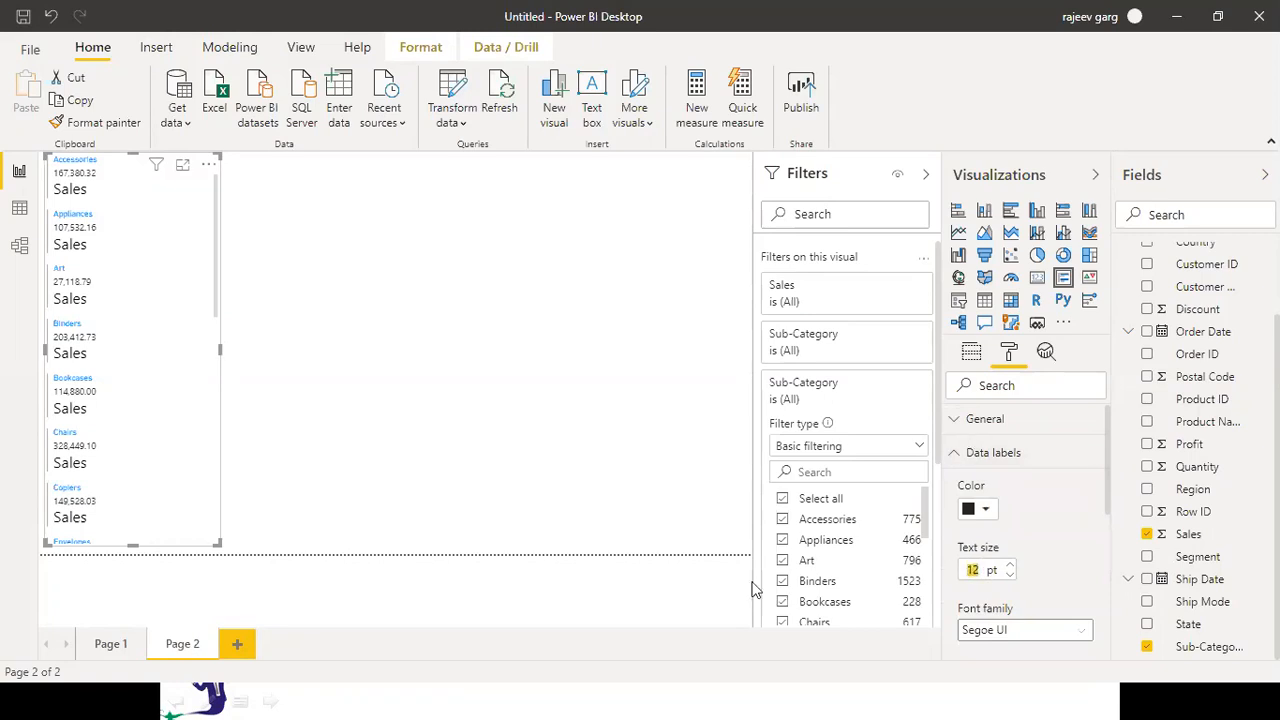
pyautogui.write('20')
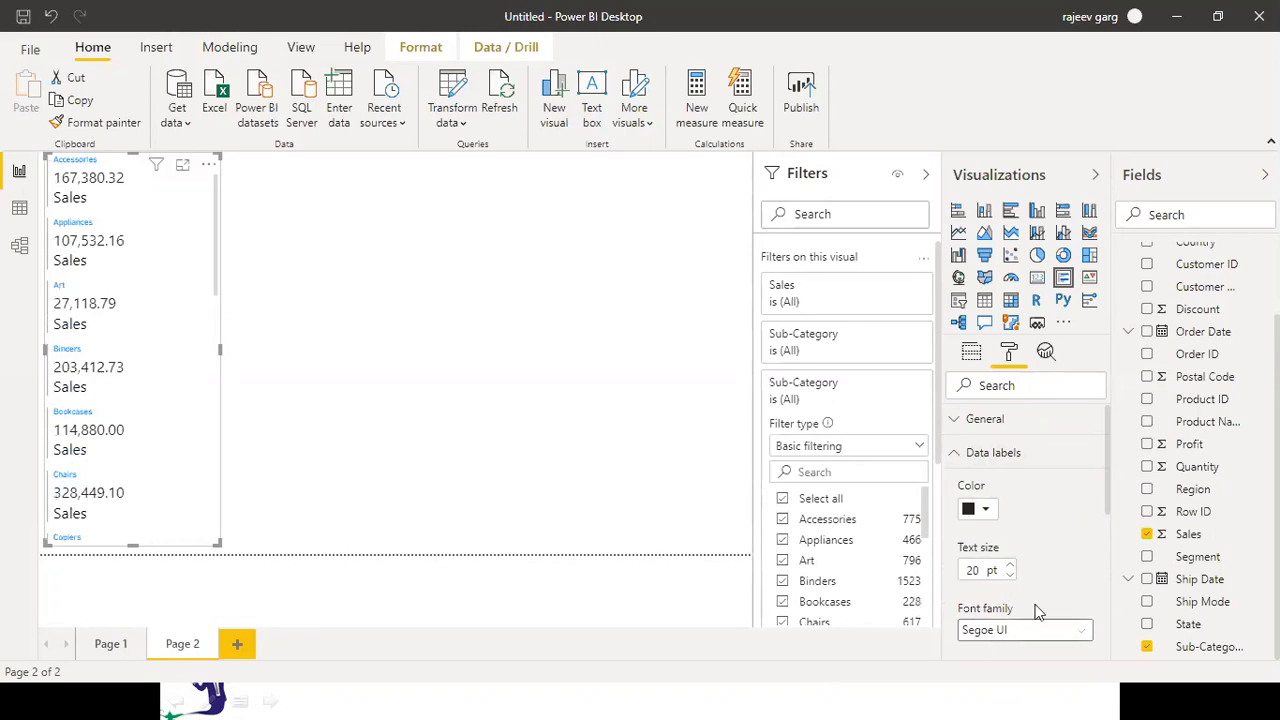
pyautogui.click(985, 510)
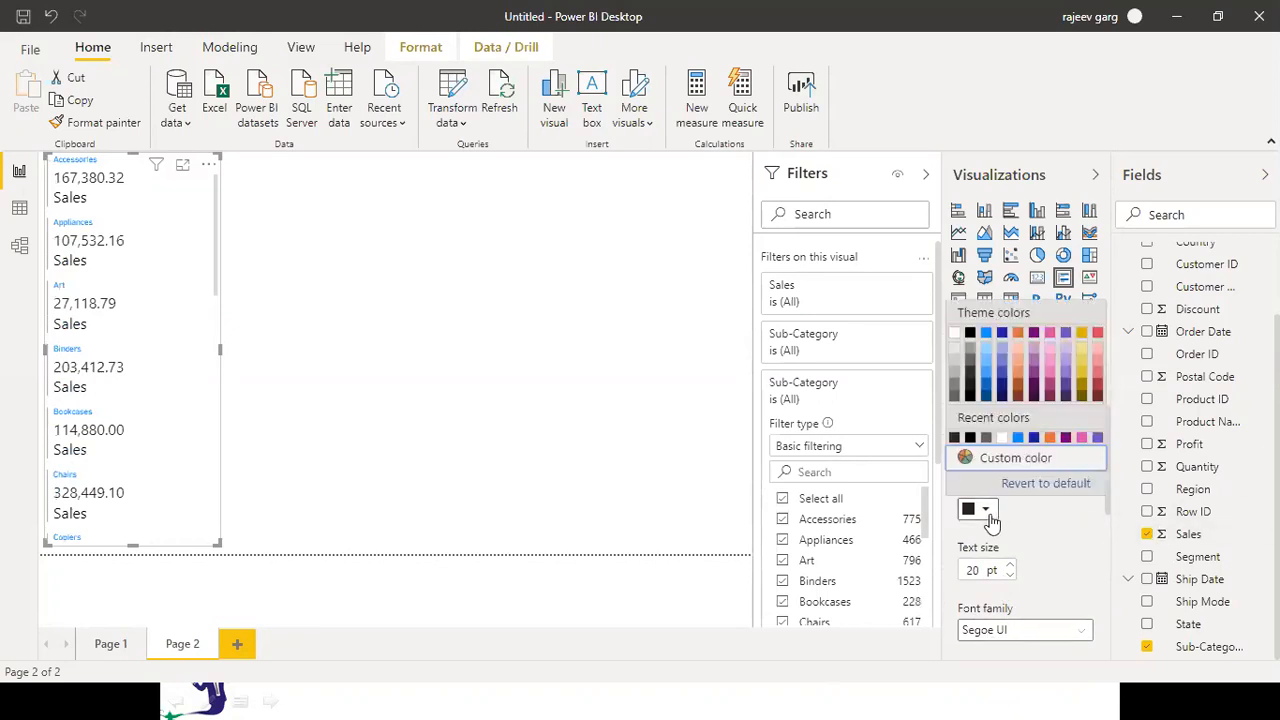
pyautogui.click(1035, 439)
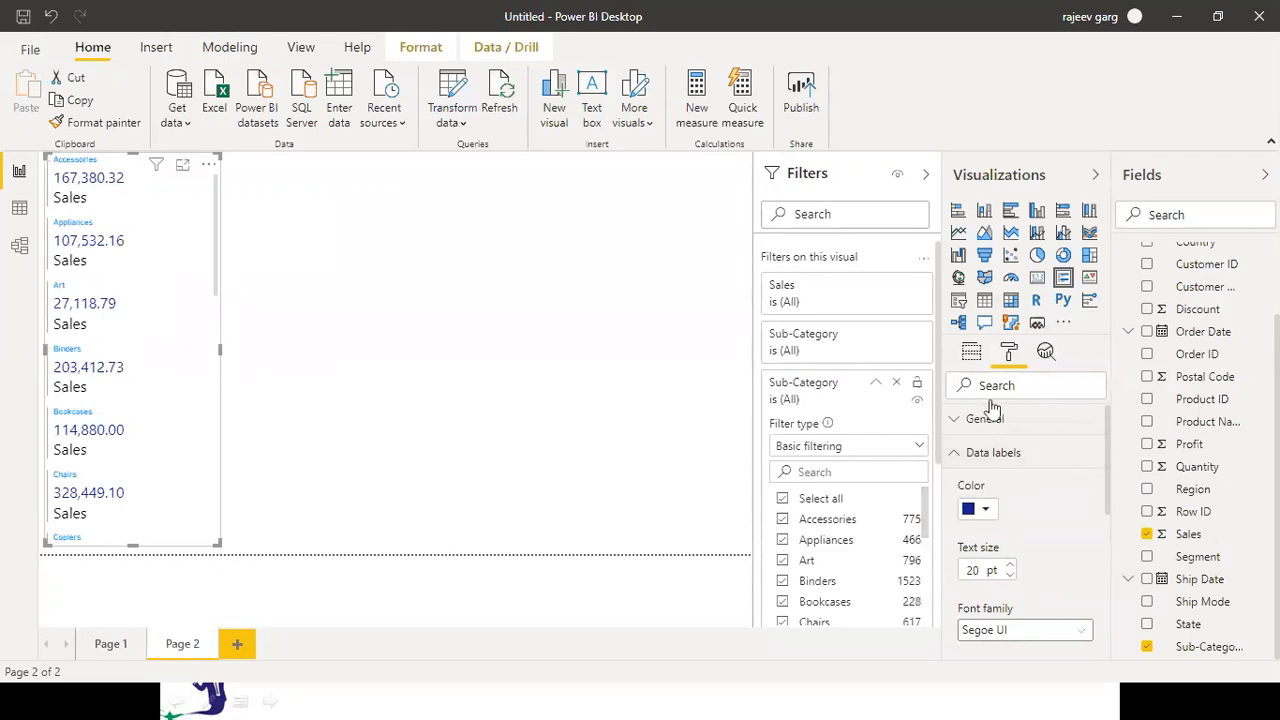
pyautogui.click(953, 459)
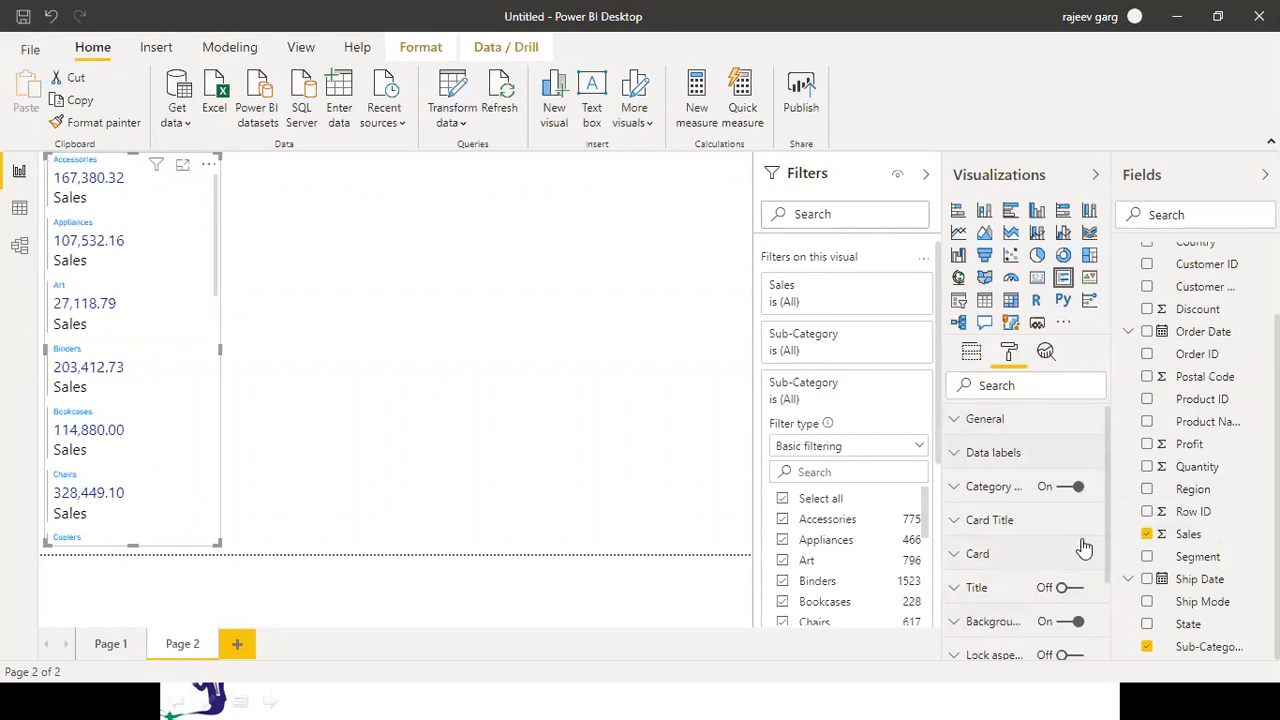
# Try orange for the data labels, and recolor them with the darkest shade of the dark blue theme color
pyautogui.moveTo(1107, 529); pyautogui.dragTo(1107, 489)
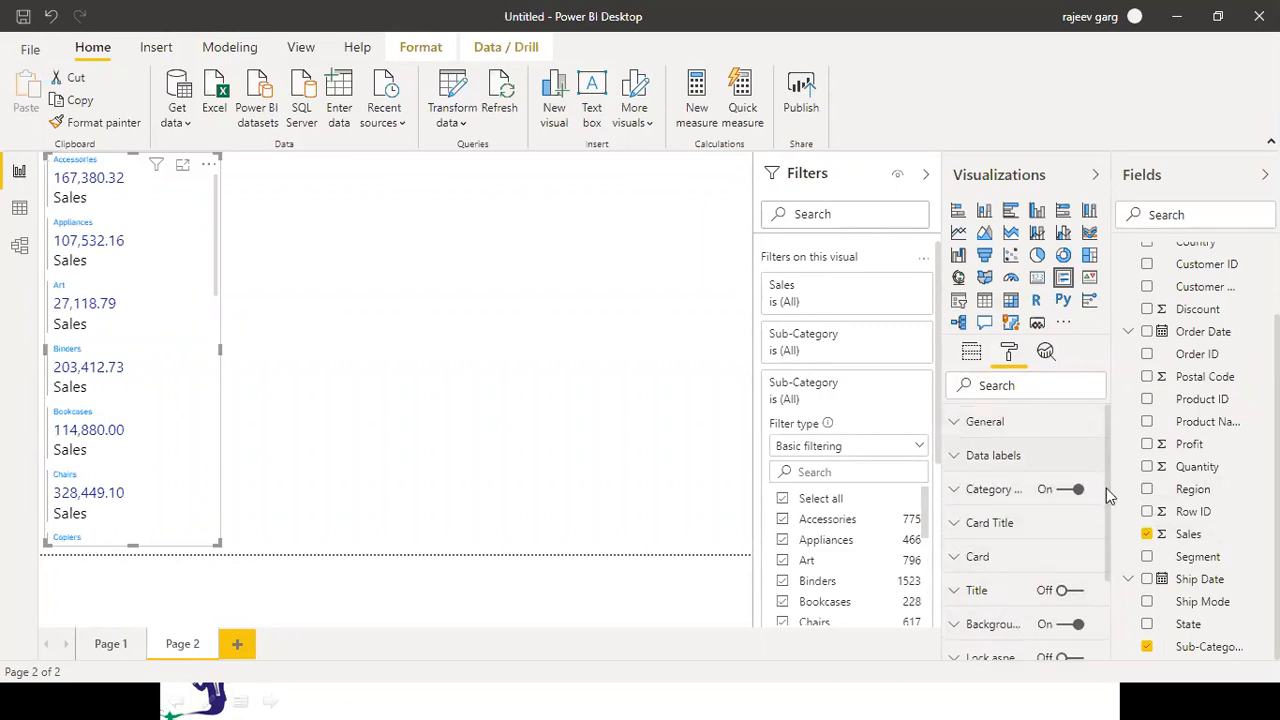
pyautogui.click(953, 462)
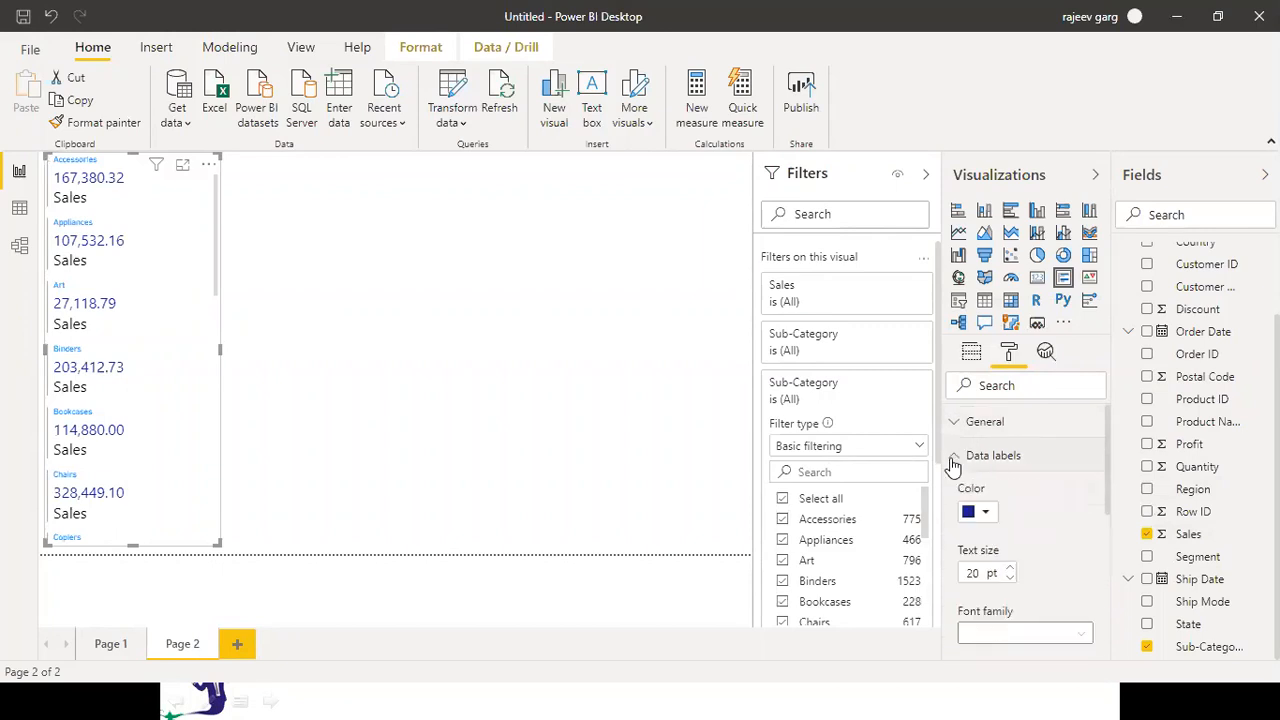
pyautogui.click(985, 512)
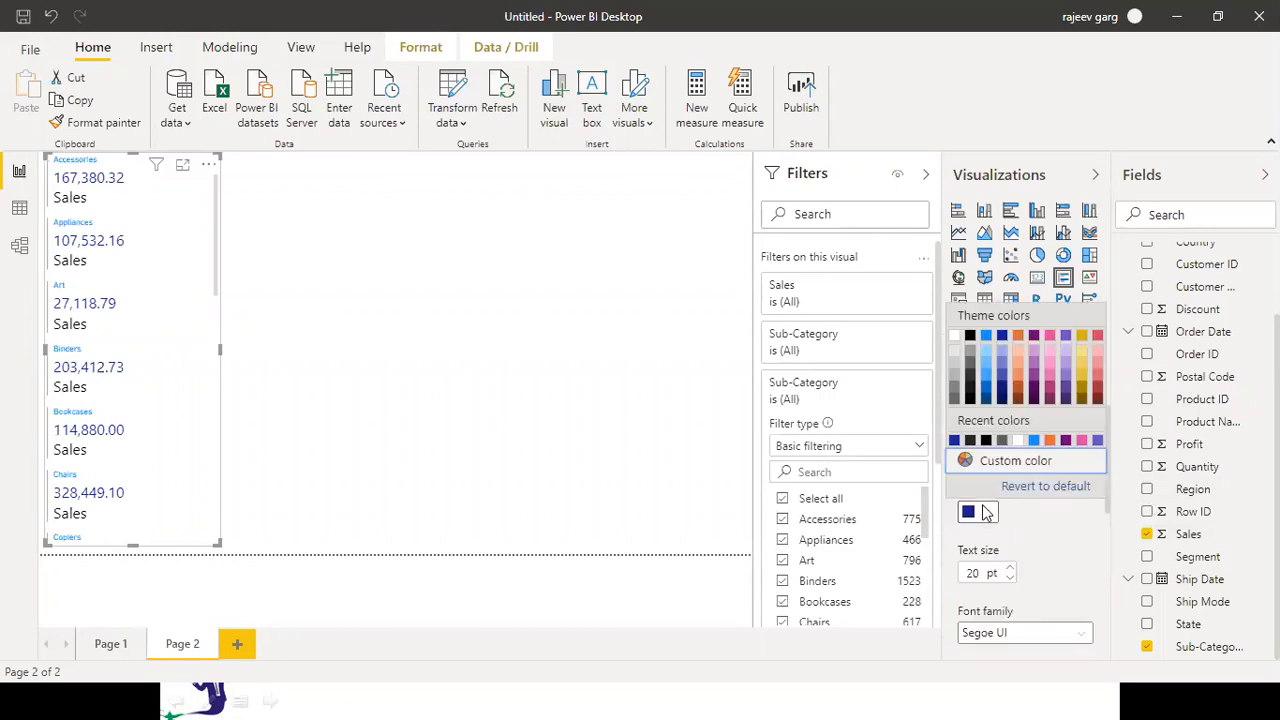
pyautogui.click(1018, 338)
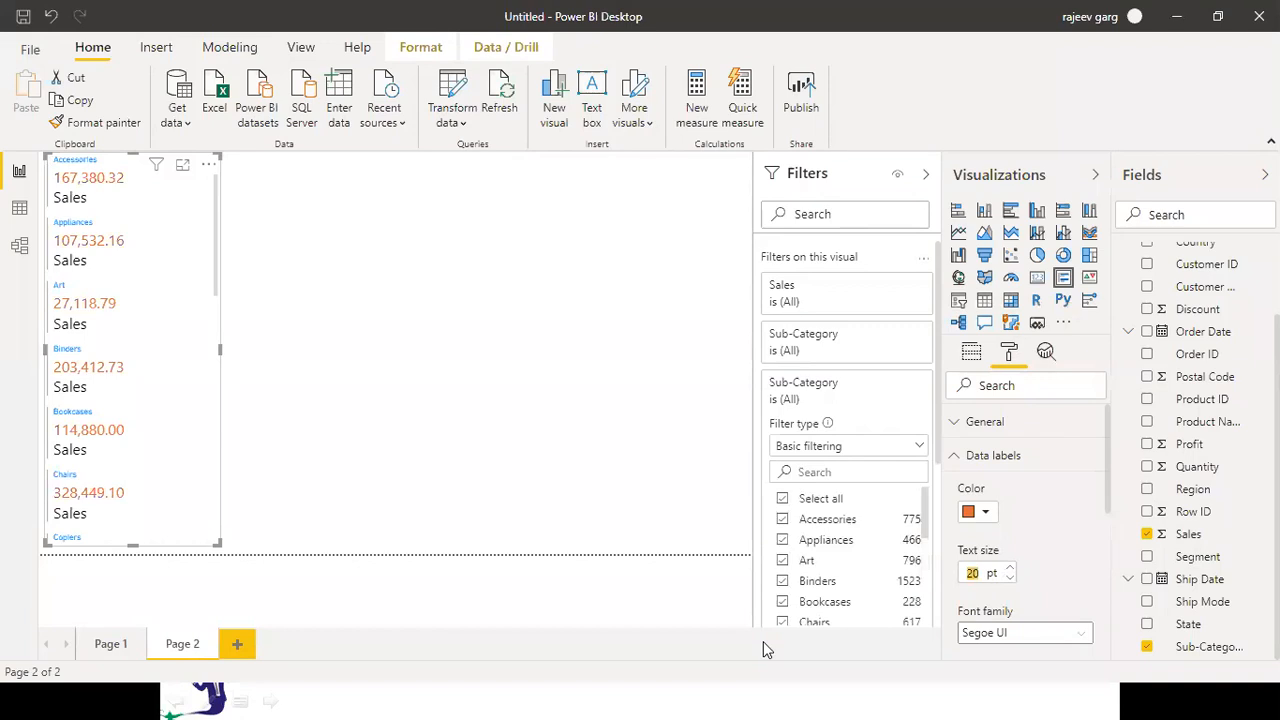
pyautogui.click(986, 513)
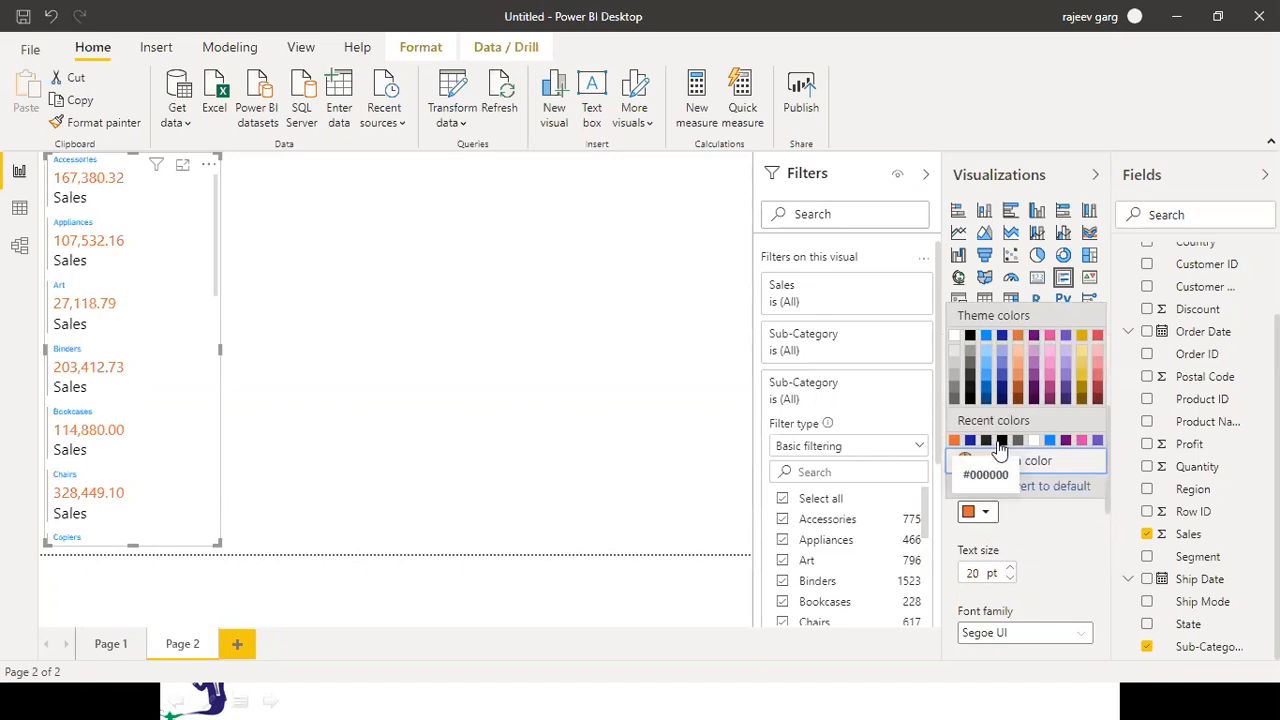
pyautogui.click(1002, 399)
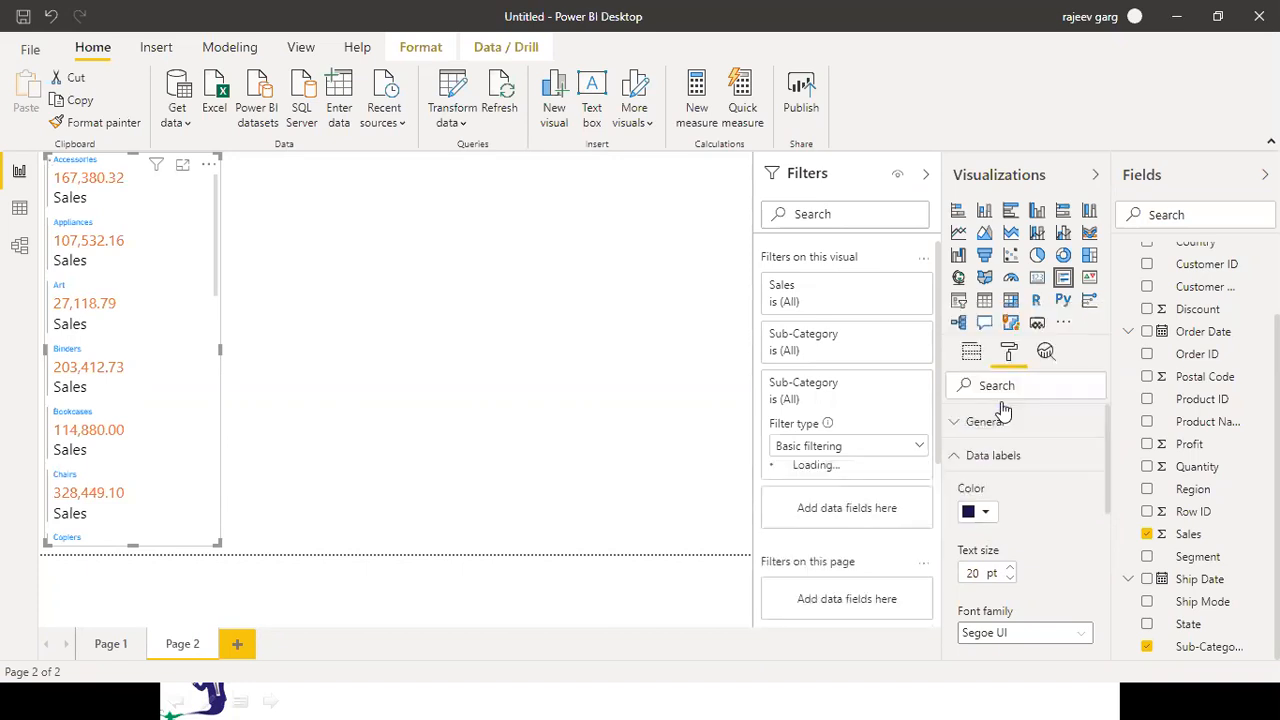
pyautogui.click(958, 460)
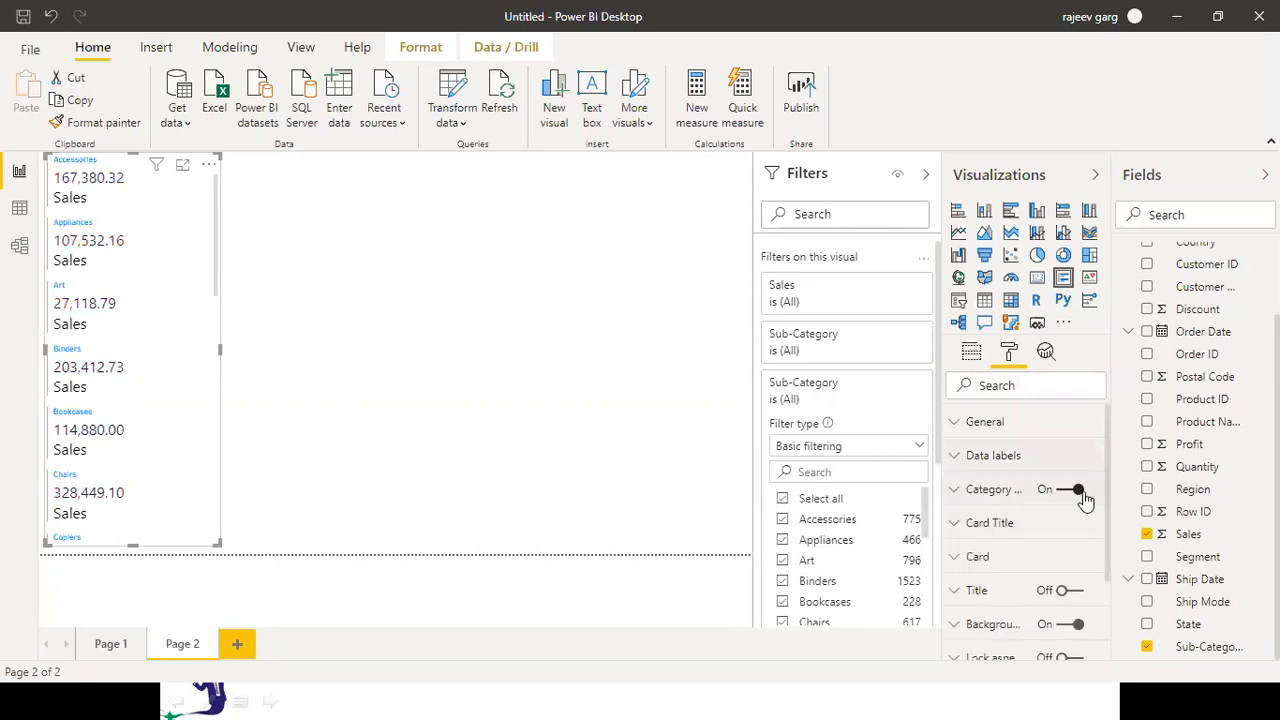
# Examine the multi-row card's category label settings and its Card options for outline and bar
pyautogui.click(956, 492)
pyautogui.moveTo(1106, 493); pyautogui.dragTo(1113, 617)
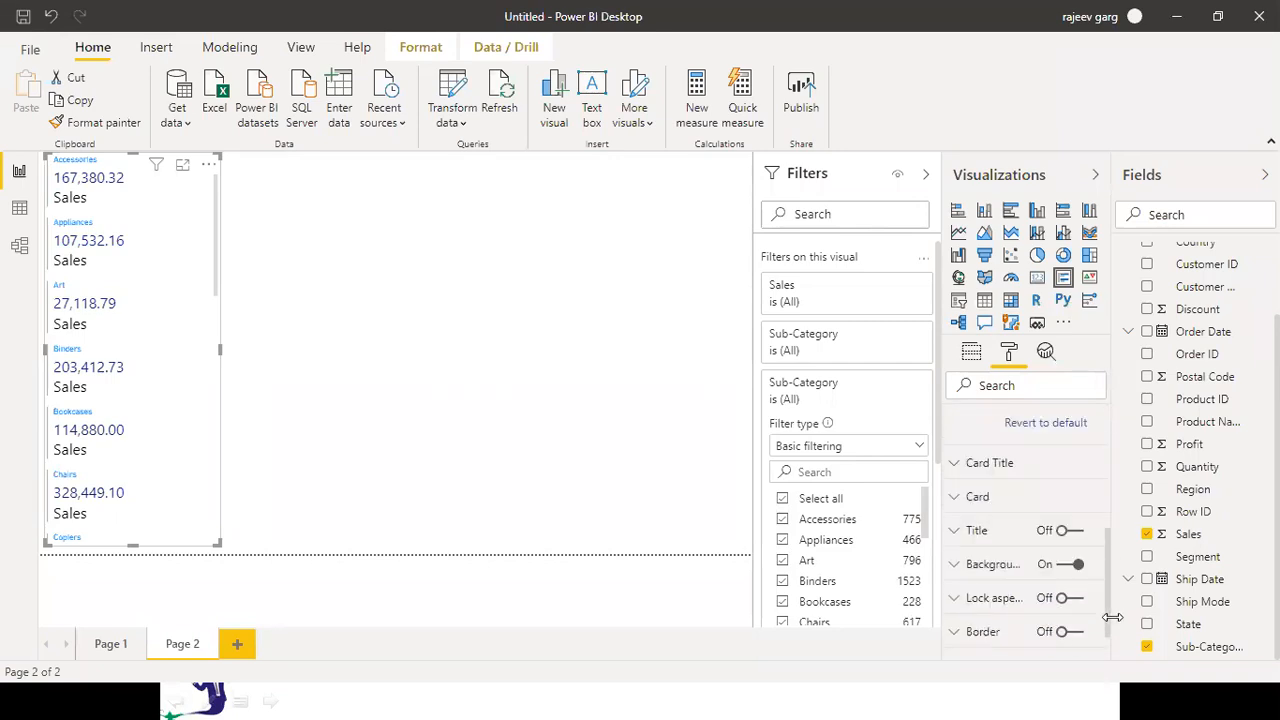
pyautogui.click(954, 500)
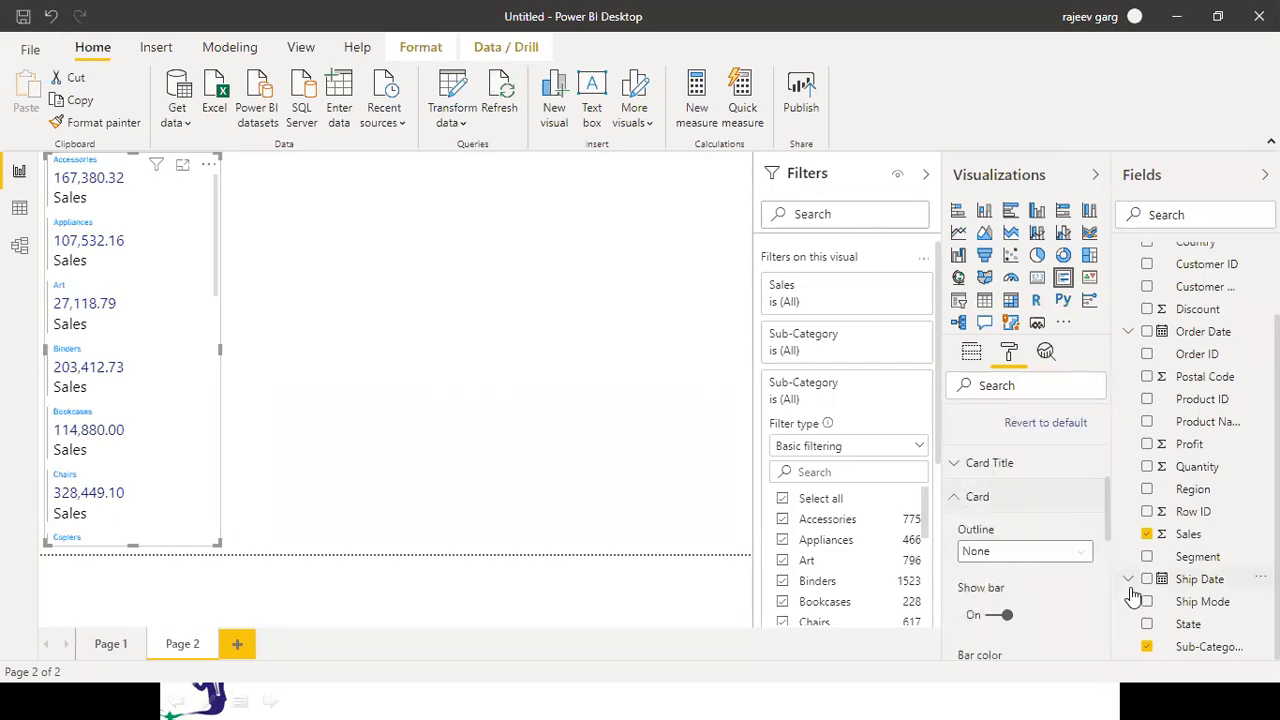
pyautogui.moveTo(1108, 542); pyautogui.dragTo(1052, 544)
pyautogui.click(955, 466)
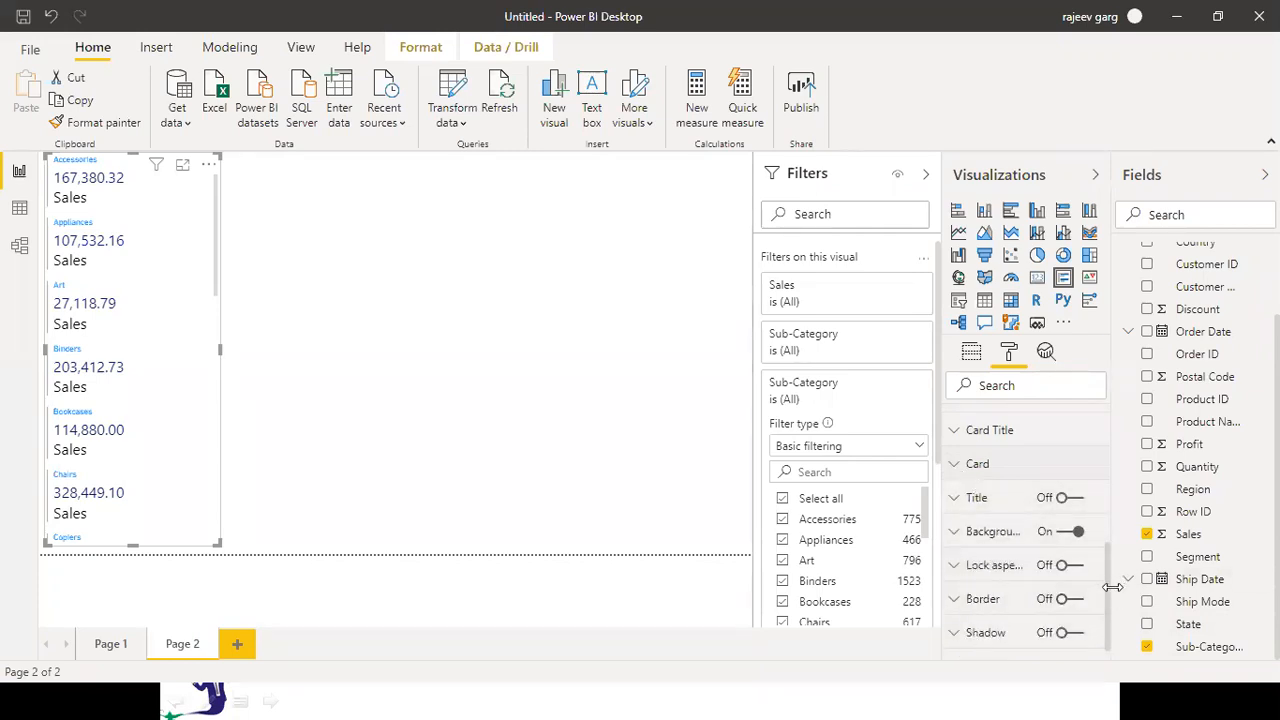
pyautogui.moveTo(1104, 557); pyautogui.dragTo(1083, 435)
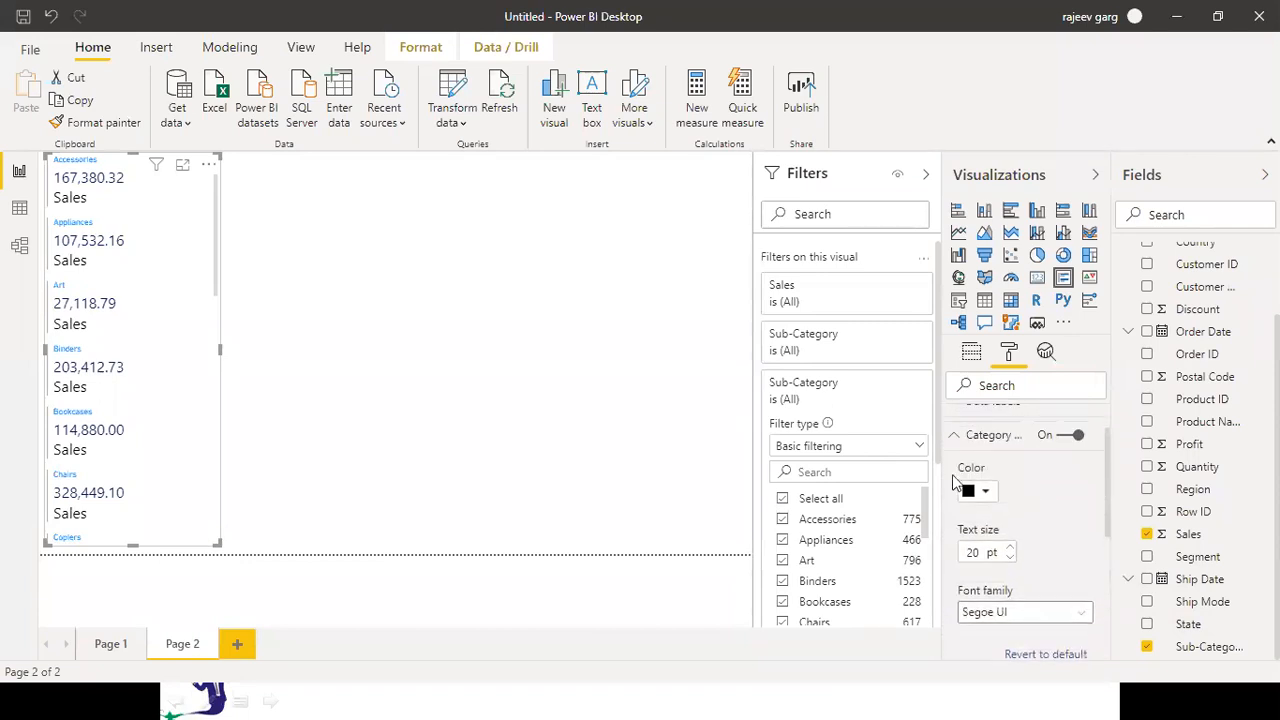
pyautogui.click(1058, 509)
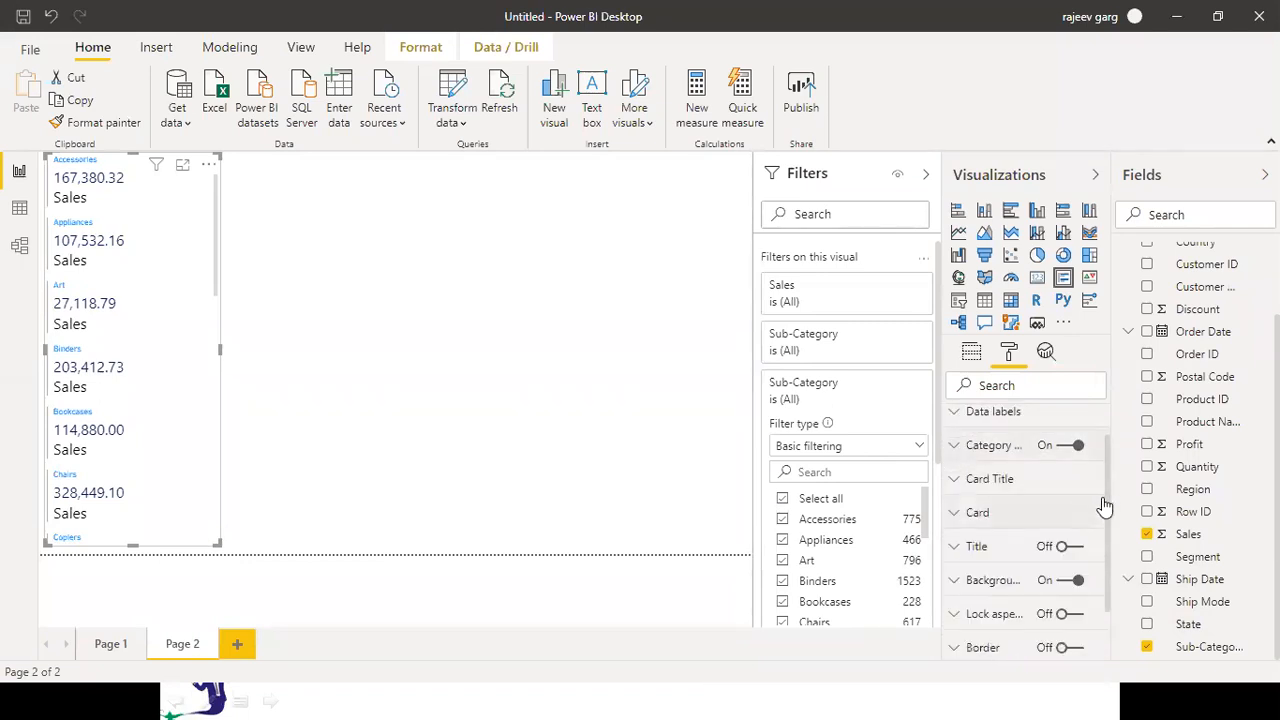
pyautogui.moveTo(1106, 499); pyautogui.dragTo(1101, 415)
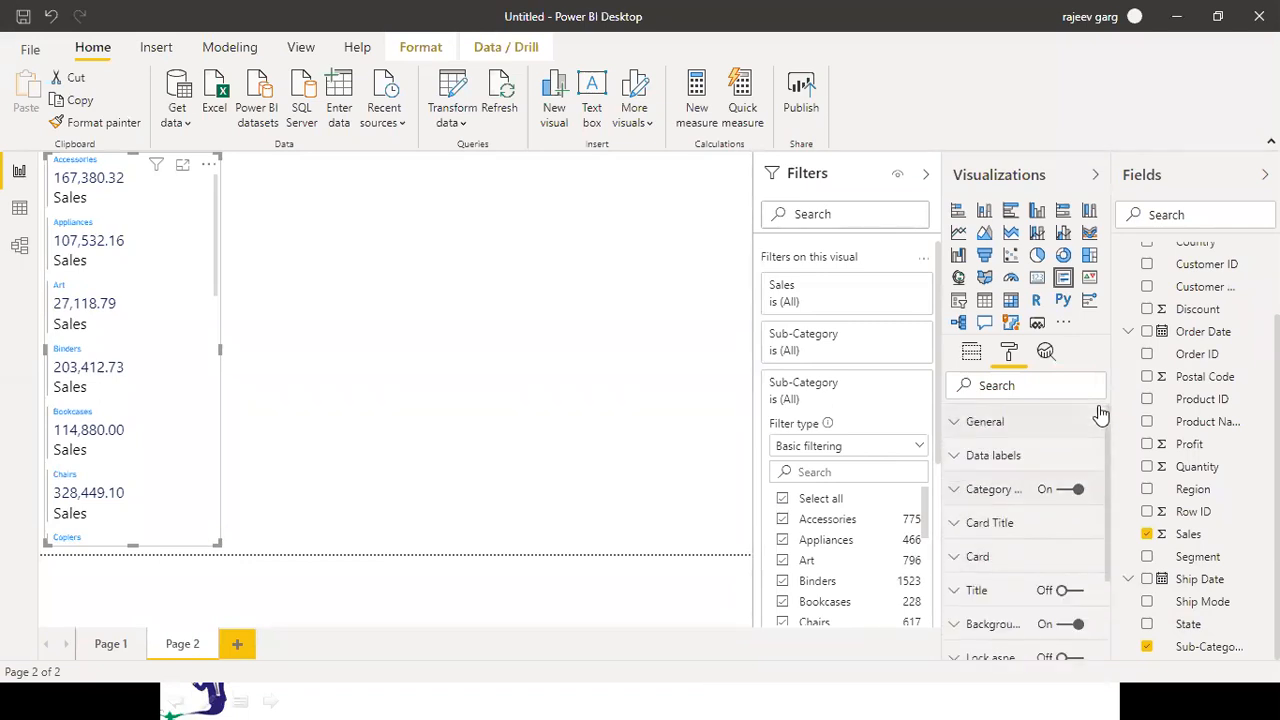
# Review the multi-row card's General position, size and alt text settings, and its data label settings
pyautogui.click(940, 424)
pyautogui.click(1122, 508)
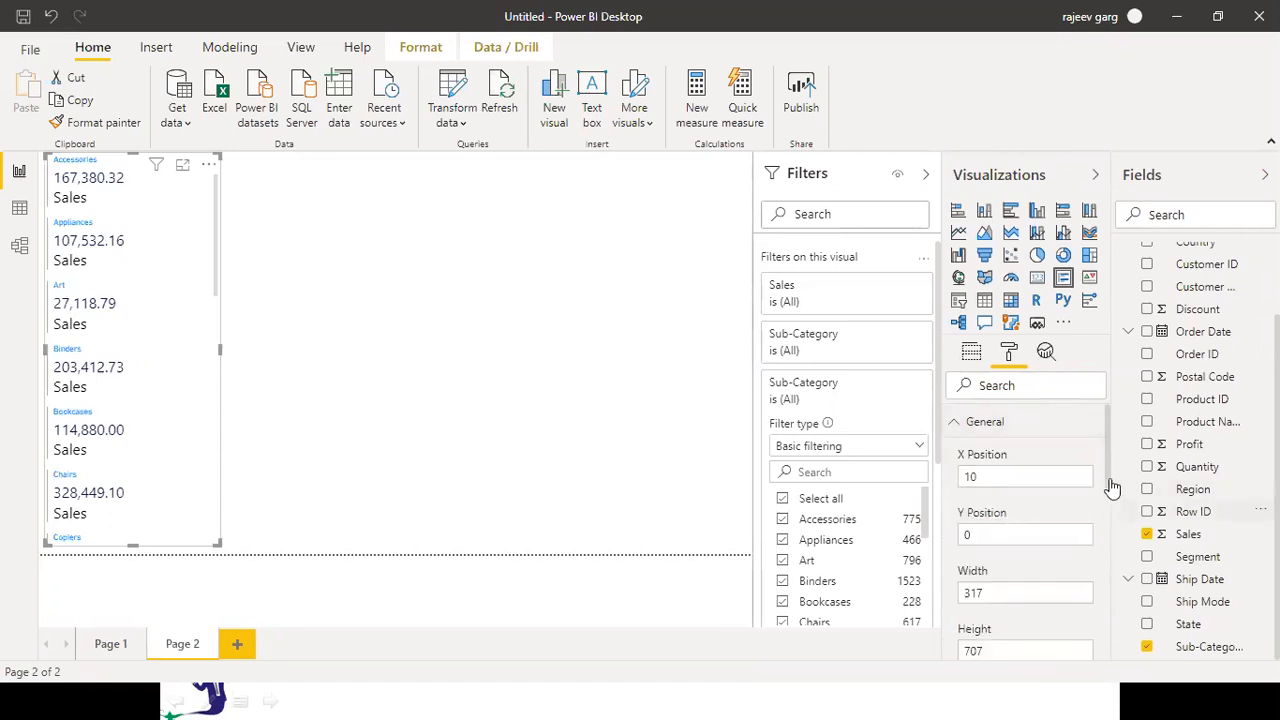
pyautogui.moveTo(1108, 496); pyautogui.dragTo(1110, 648)
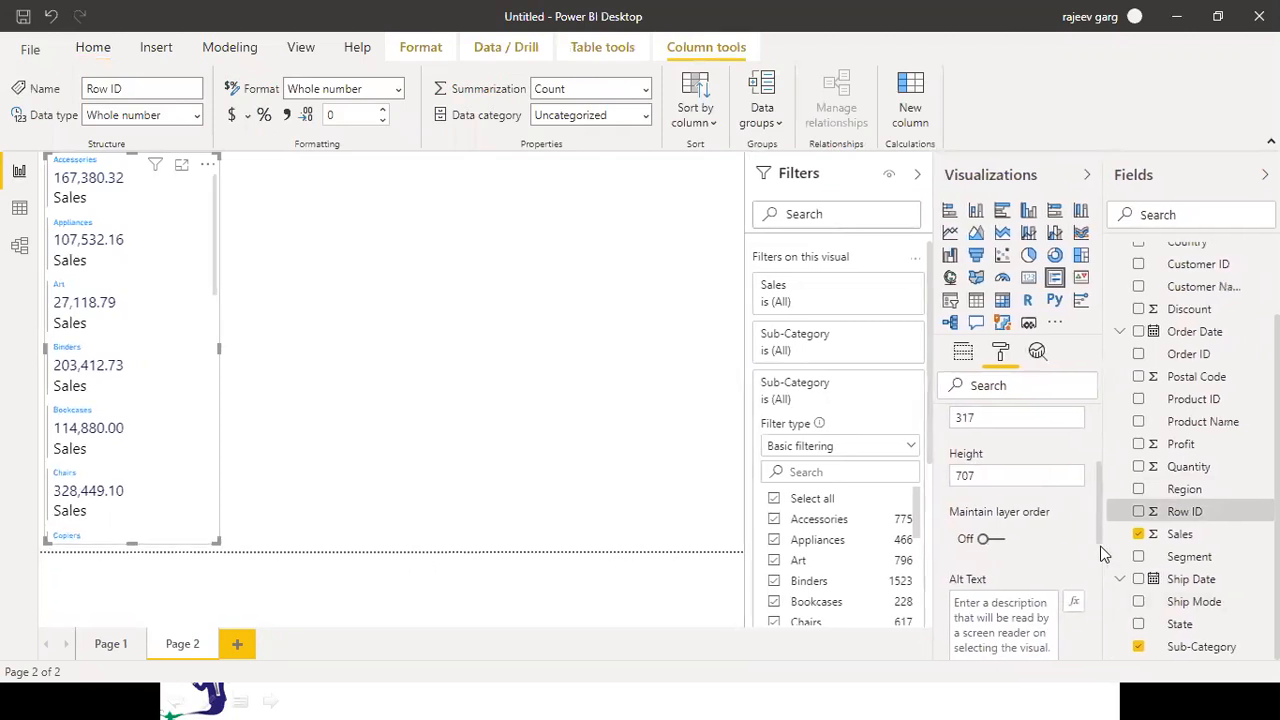
pyautogui.moveTo(1100, 552); pyautogui.dragTo(1094, 471)
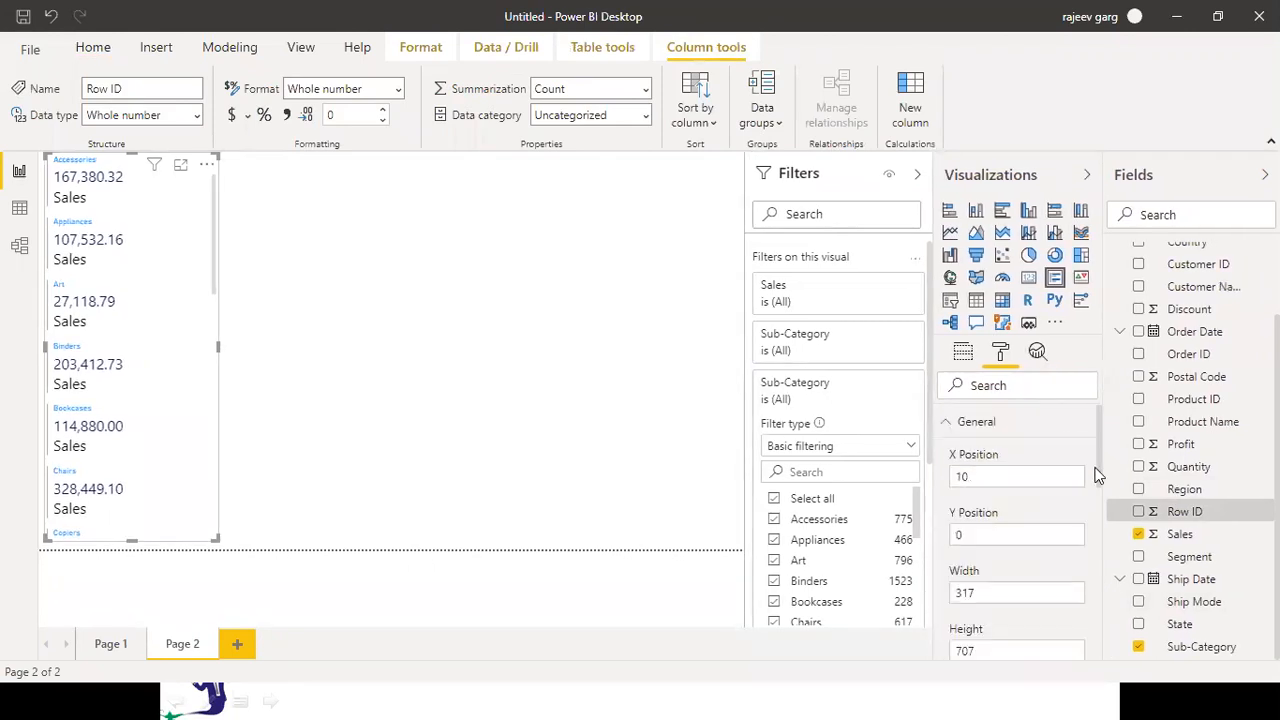
pyautogui.click(948, 427)
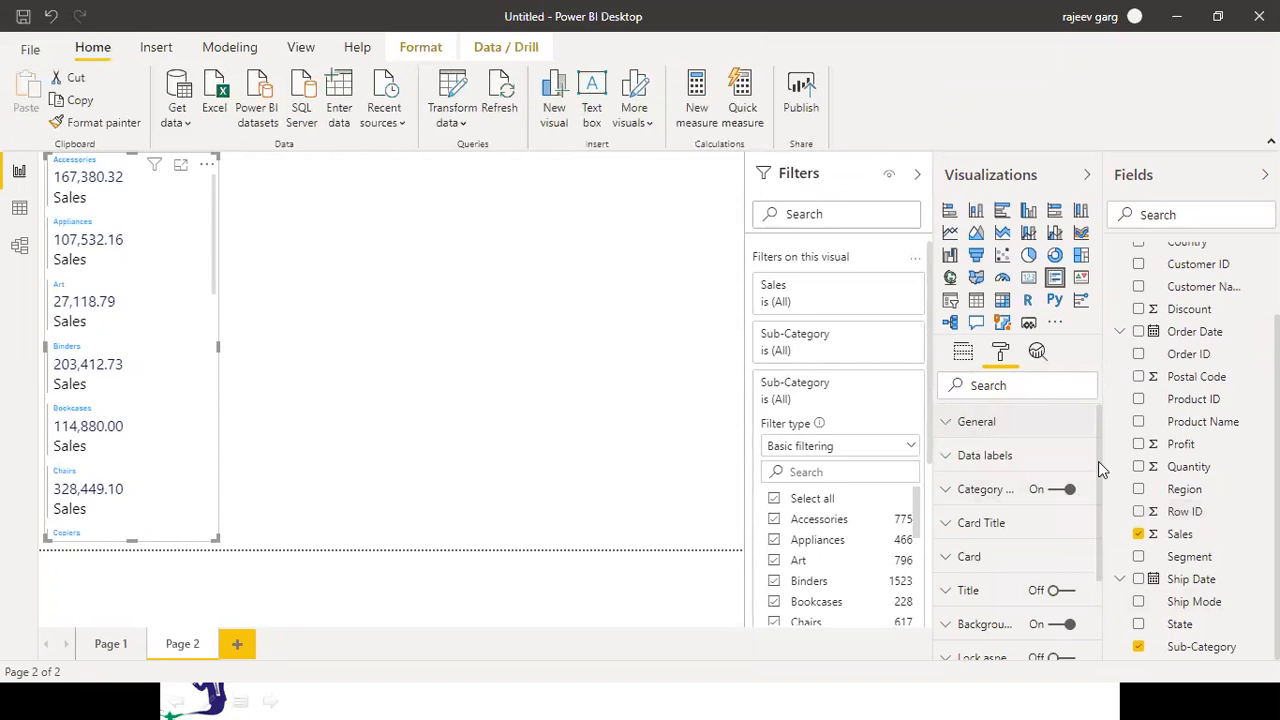
pyautogui.click(942, 458)
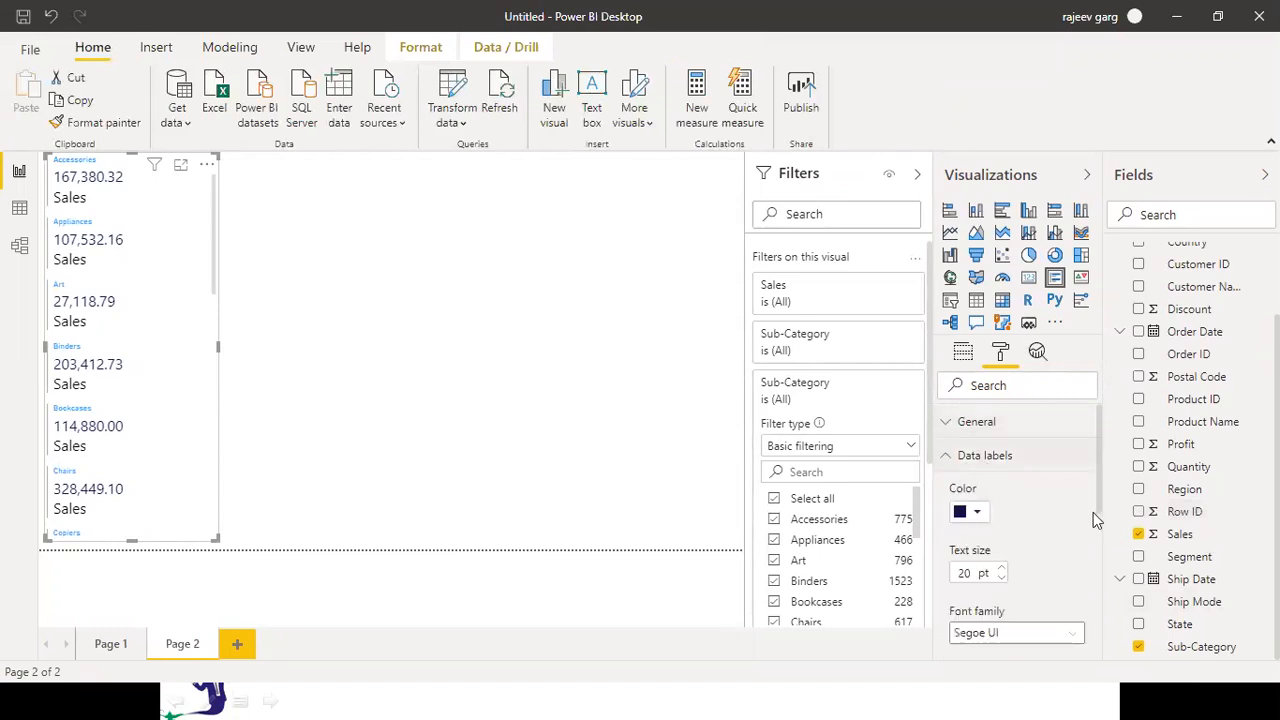
pyautogui.scroll(-1, 1100, 560)
pyautogui.scroll(-2, 1100, 560)
pyautogui.scroll(3, 1100, 586)
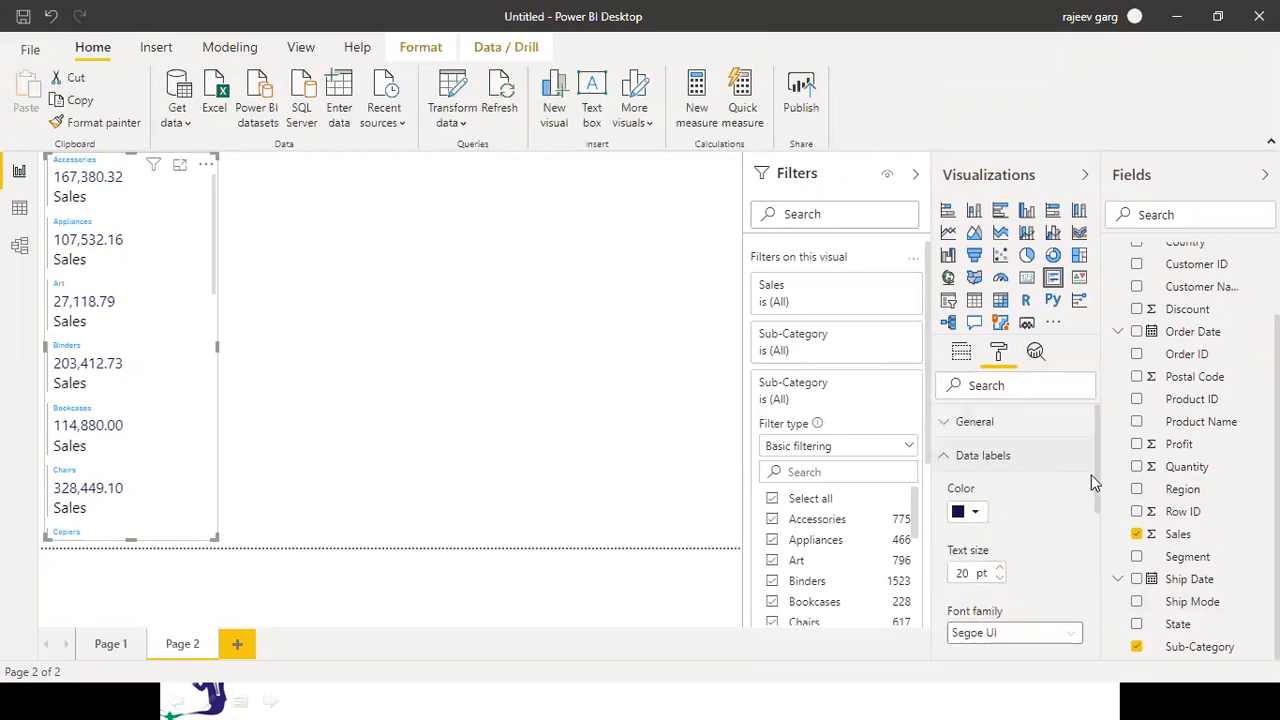
# Set the multi-row card's card title text to 20 pt in orange, and narrow the card to fit its content
pyautogui.click(943, 456)
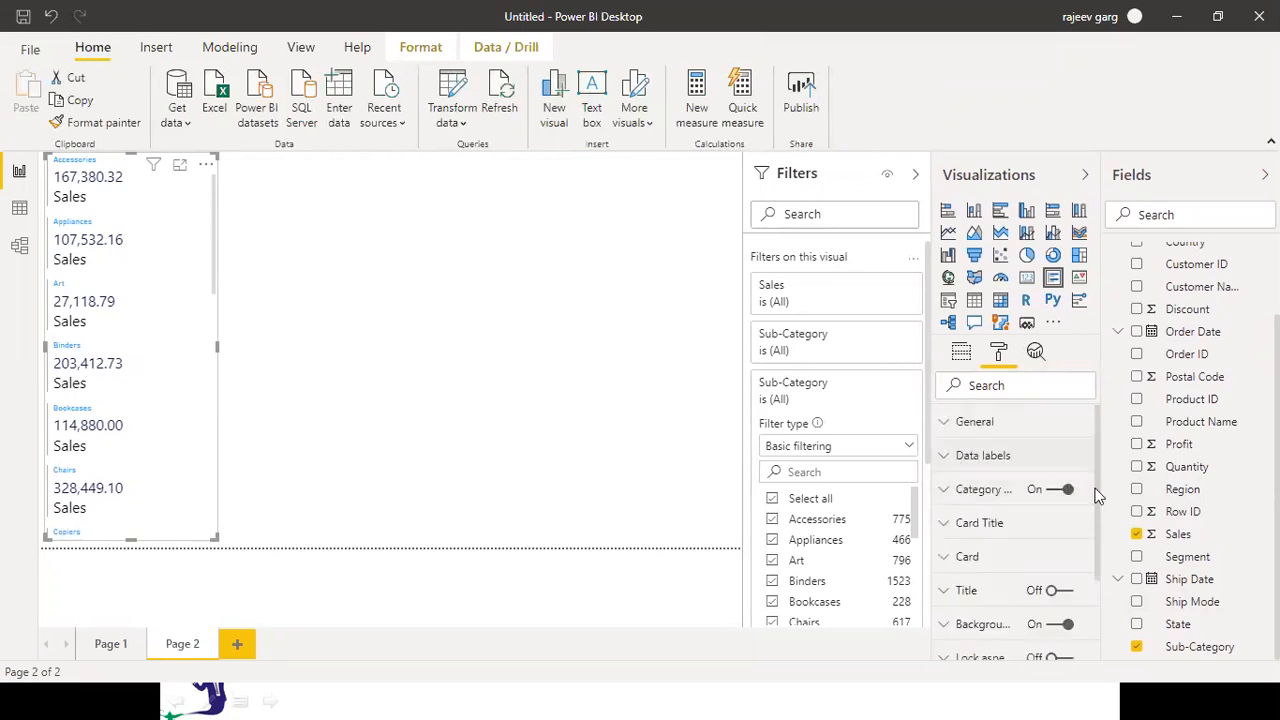
pyautogui.click(943, 489)
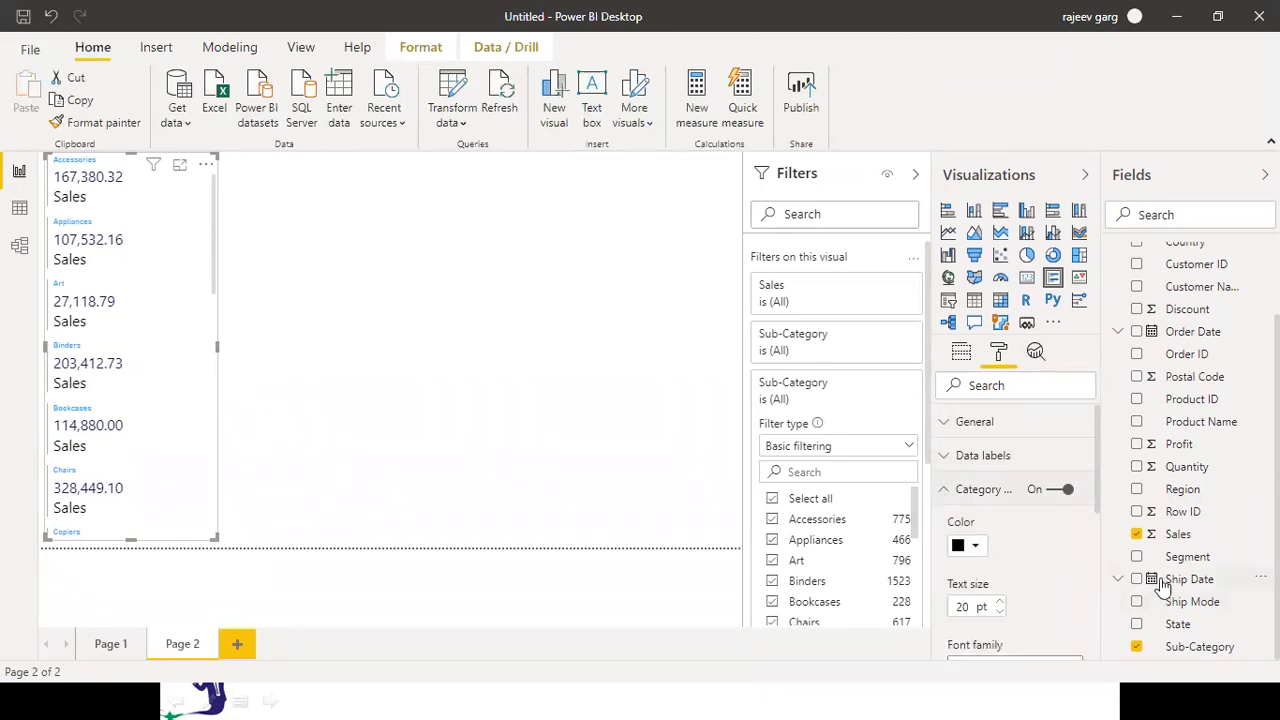
pyautogui.moveTo(1098, 508); pyautogui.dragTo(1097, 457)
pyautogui.click(943, 489)
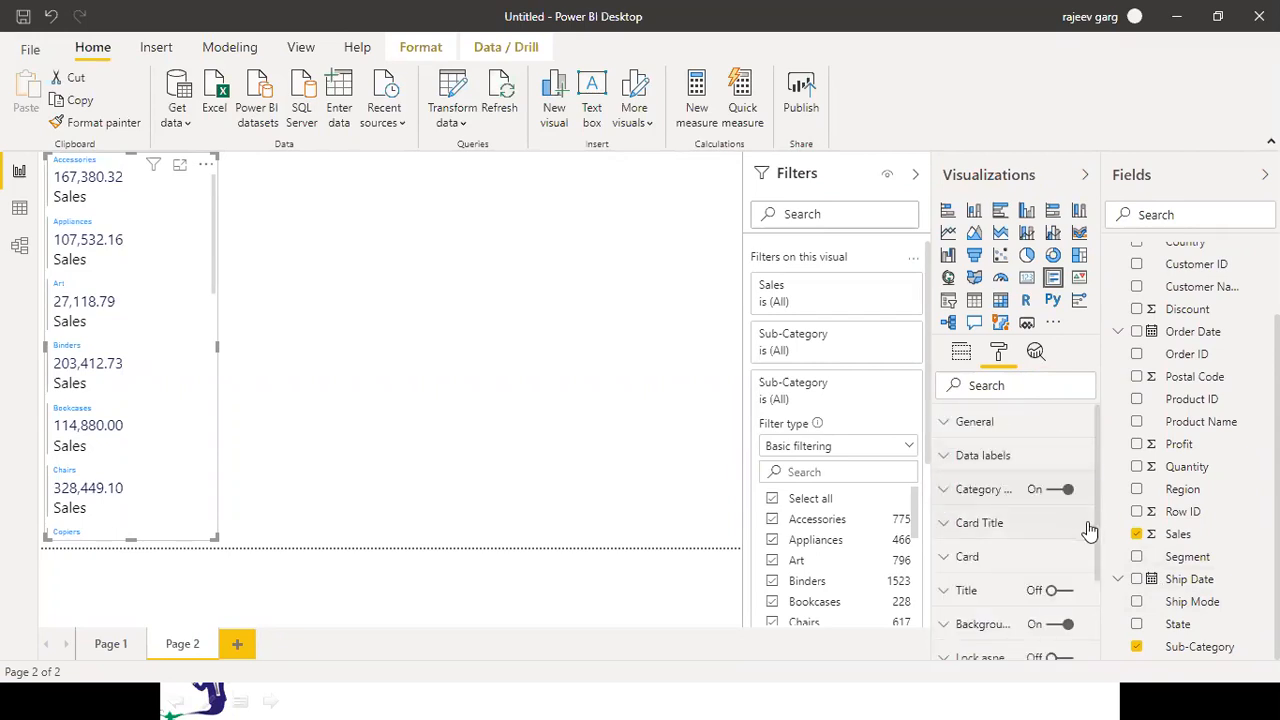
pyautogui.click(948, 523)
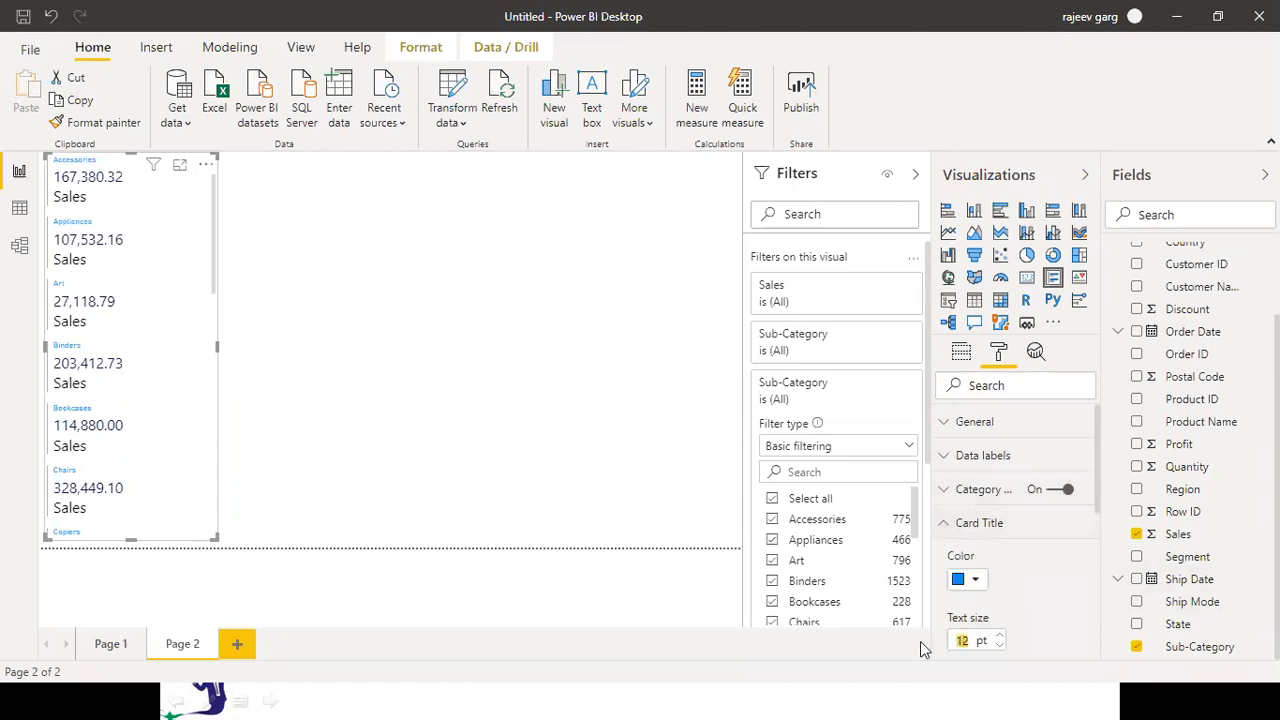
pyautogui.write('0')
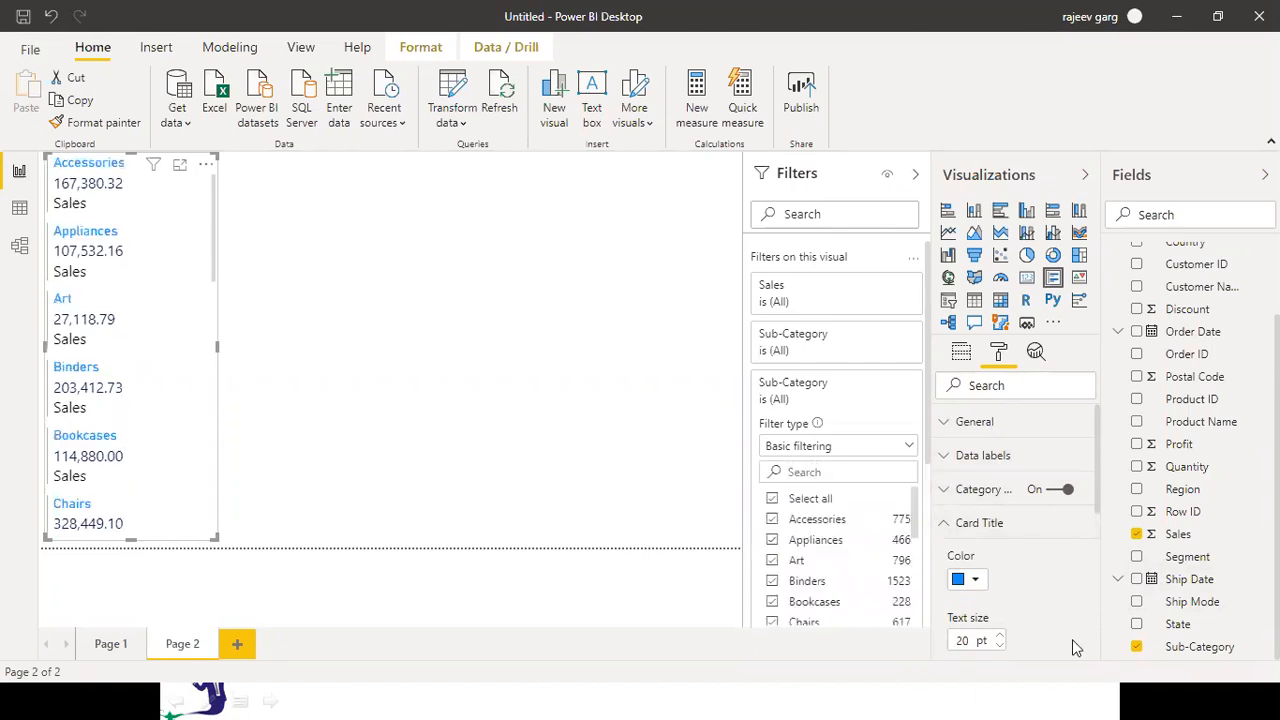
pyautogui.click(970, 580)
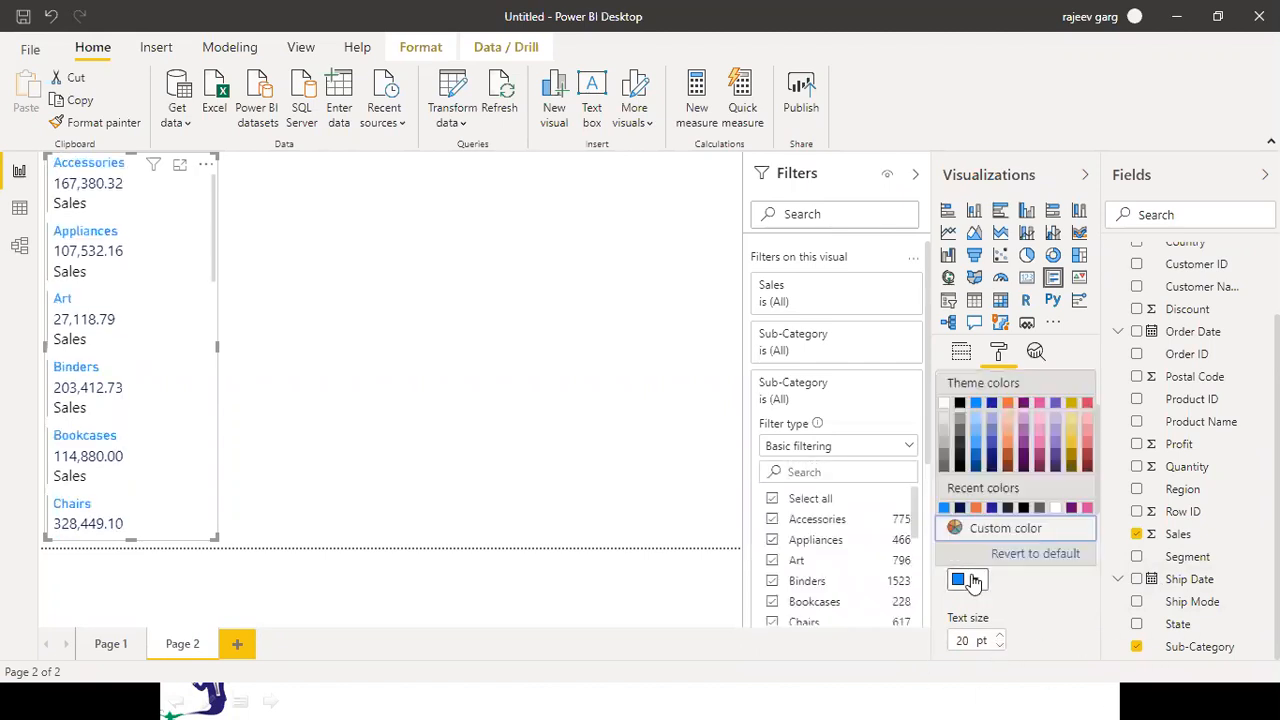
pyautogui.click(1008, 410)
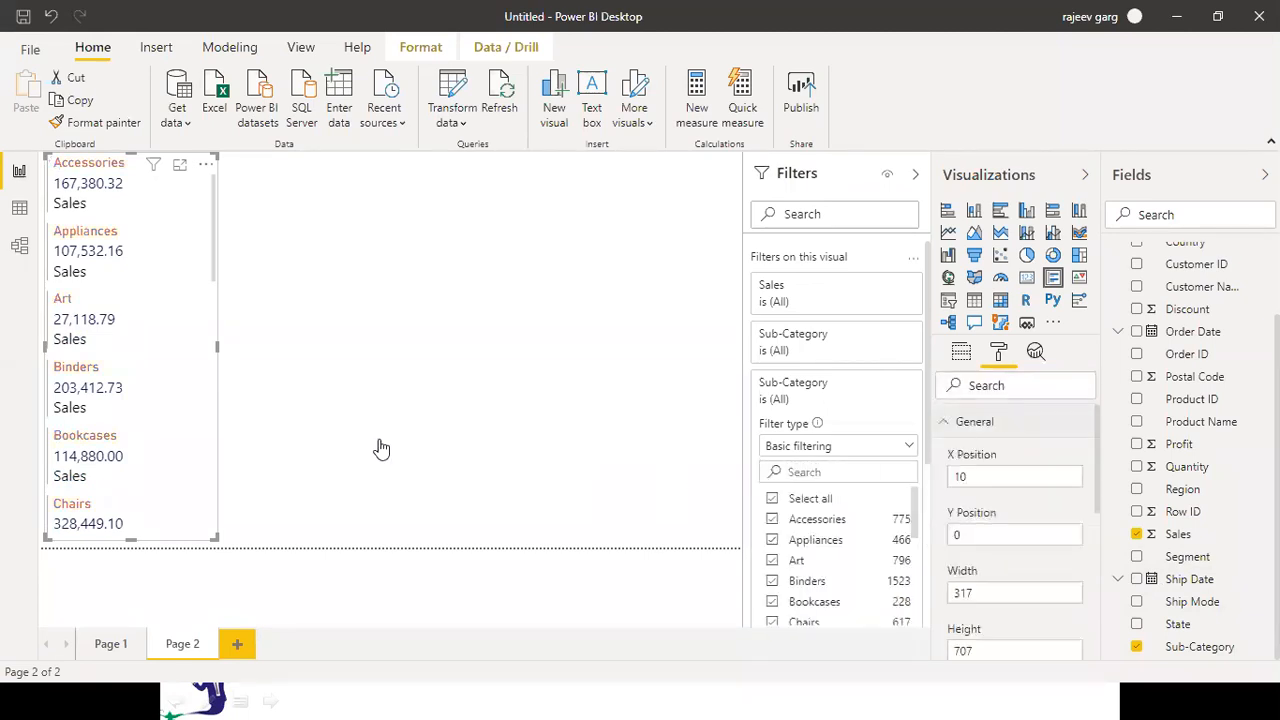
pyautogui.moveTo(217, 345); pyautogui.dragTo(163, 343)
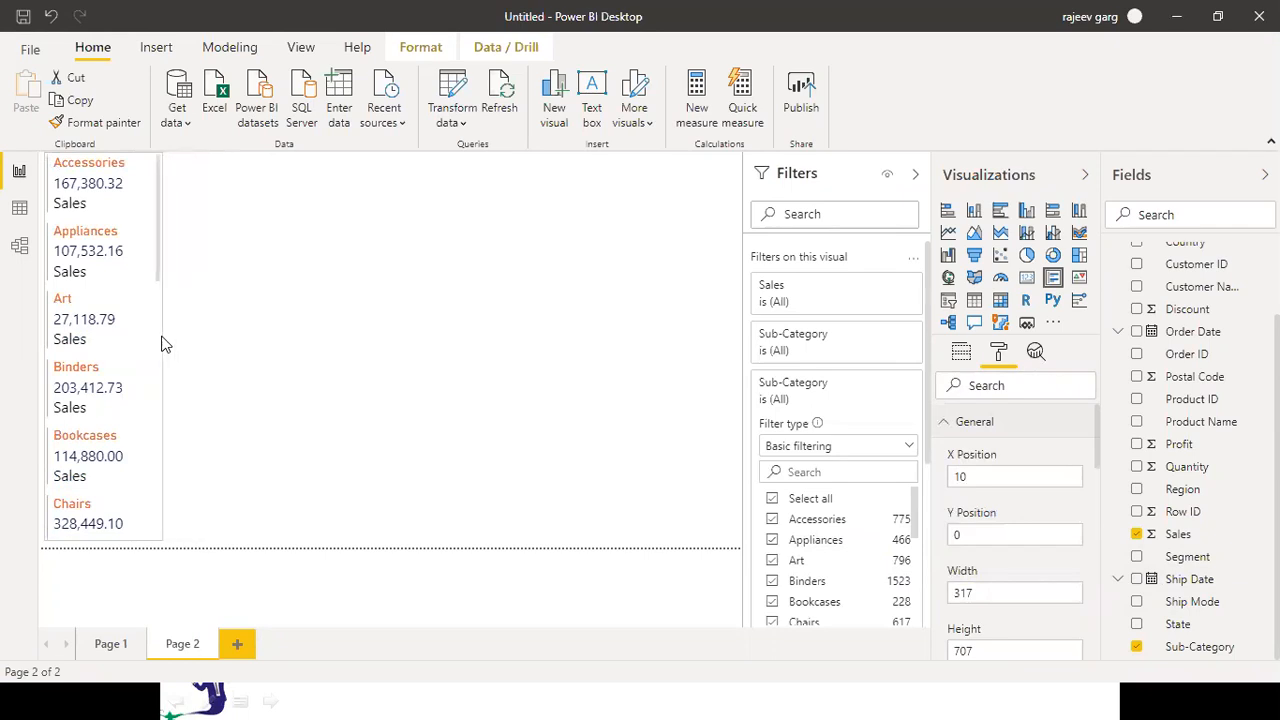
pyautogui.click(345, 437)
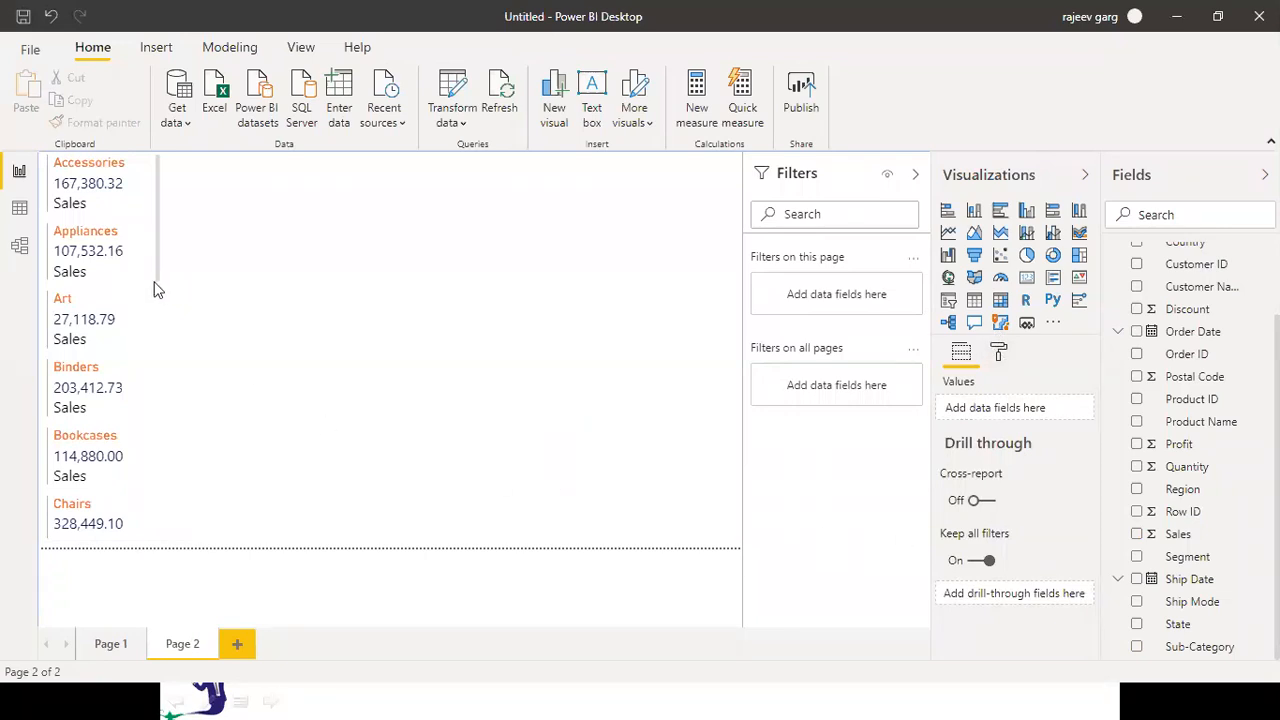
# Filter the multi-row card's Sub-Category field with Top N to show the top 3 items by Sales
pyautogui.click(140, 375)
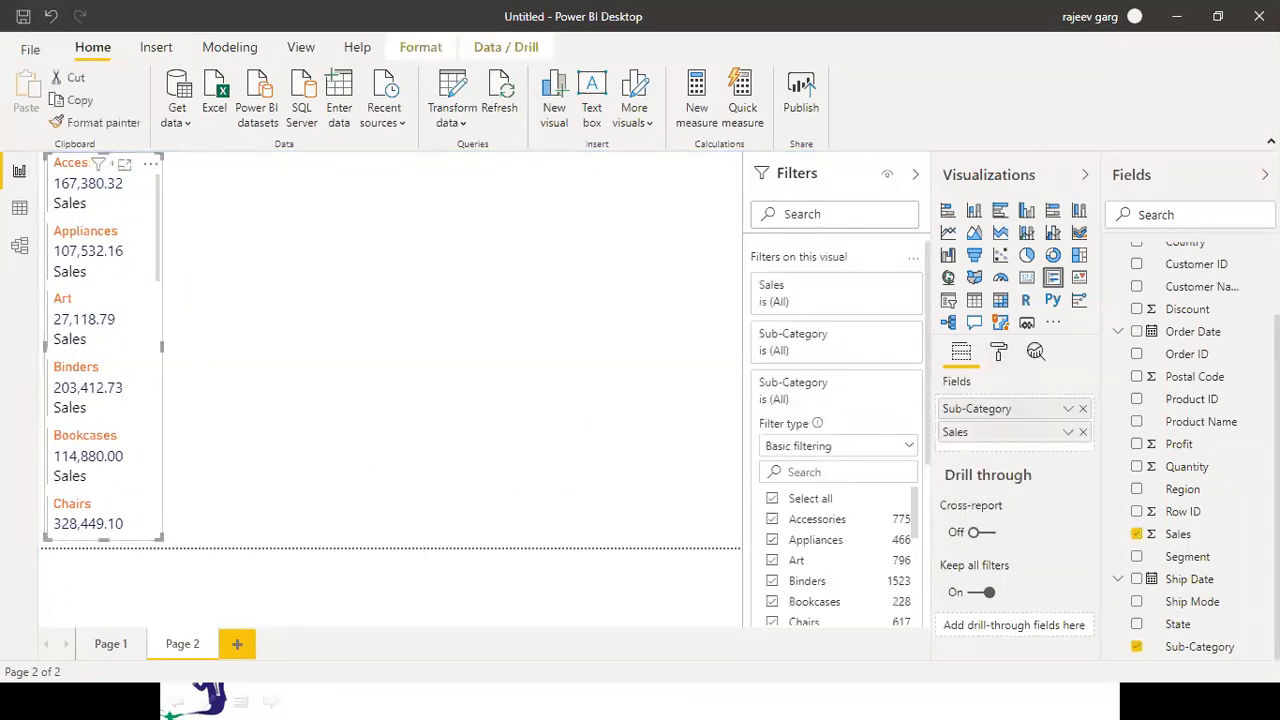
pyautogui.click(907, 447)
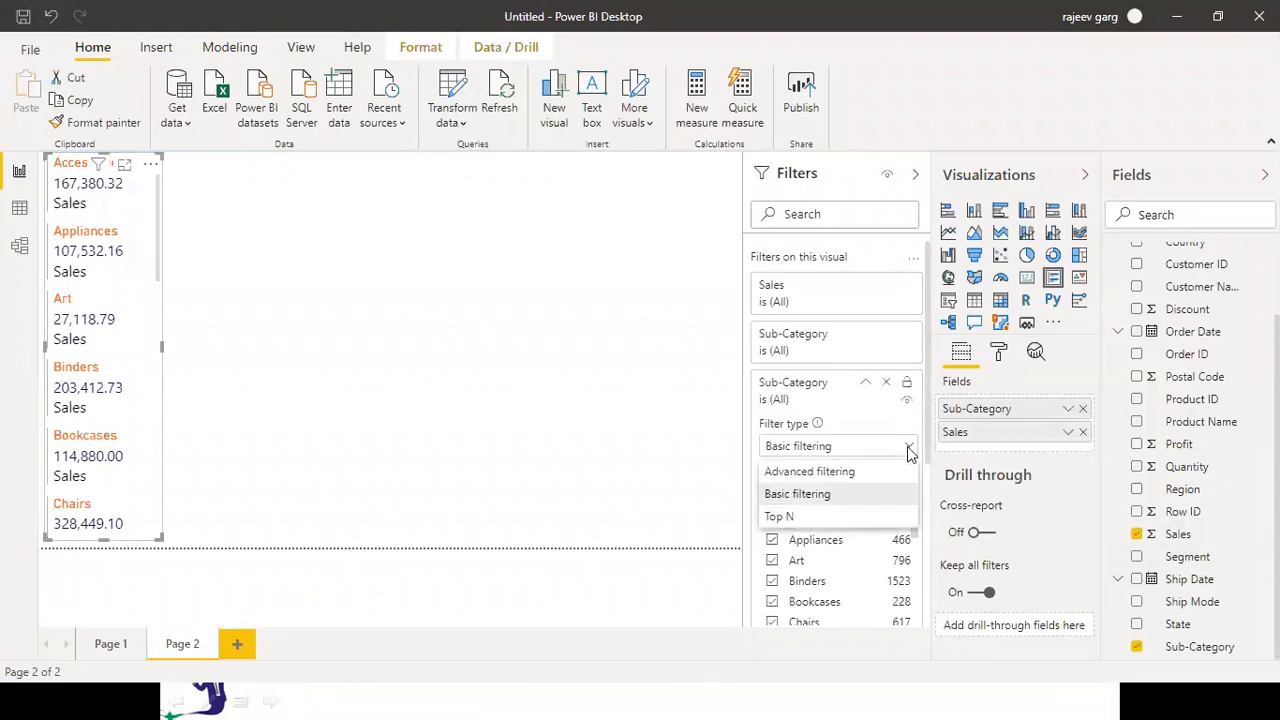
pyautogui.click(886, 389)
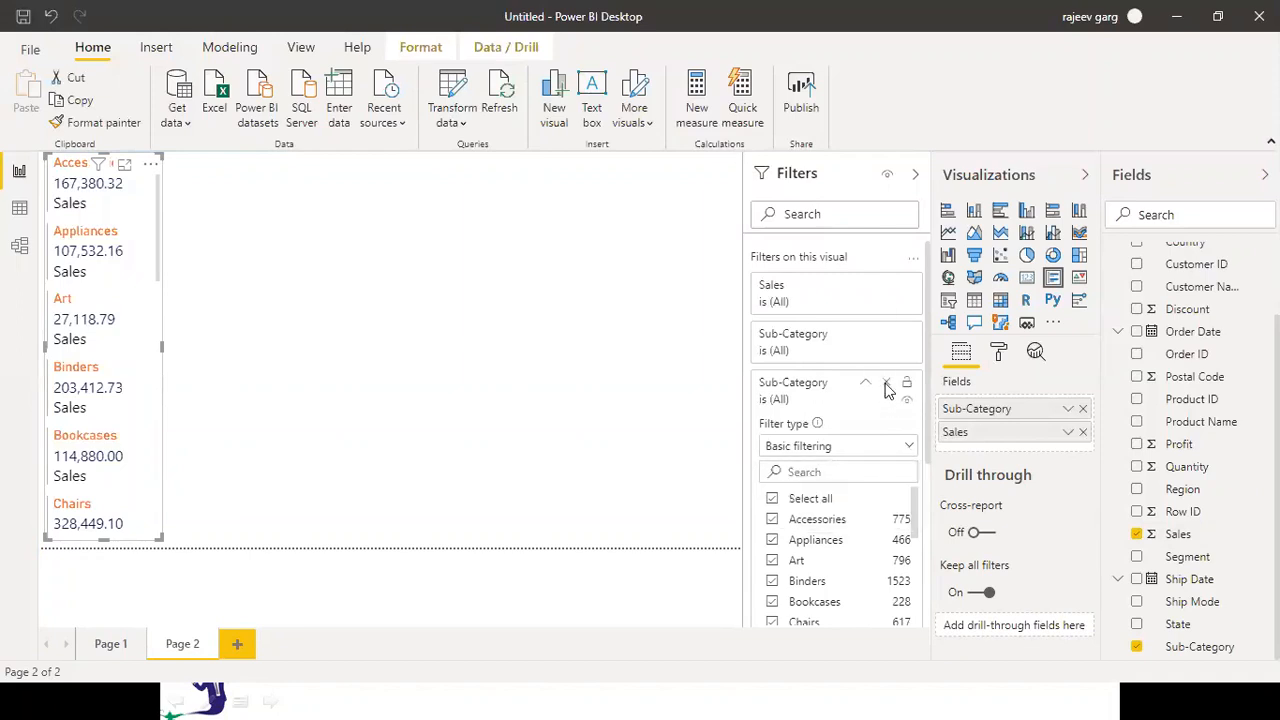
pyautogui.click(886, 389)
pyautogui.moveTo(768, 594); pyautogui.dragTo(846, 391)
pyautogui.click(878, 460)
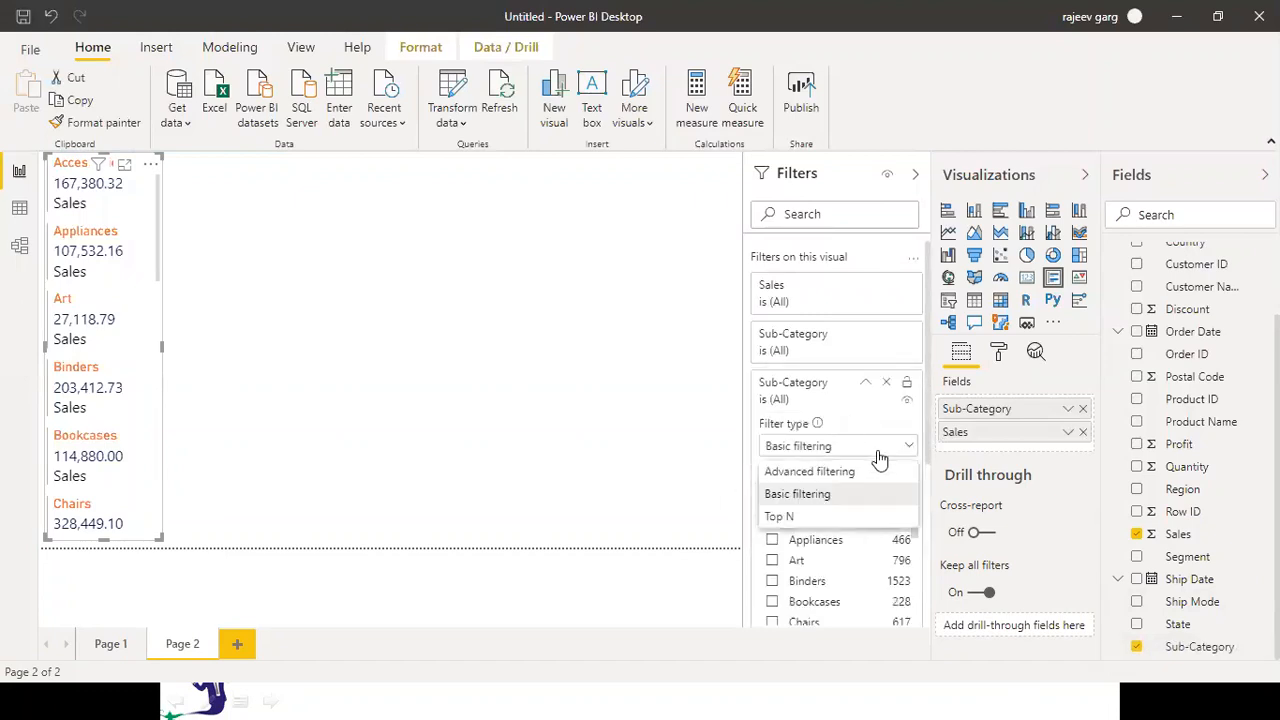
pyautogui.click(800, 518)
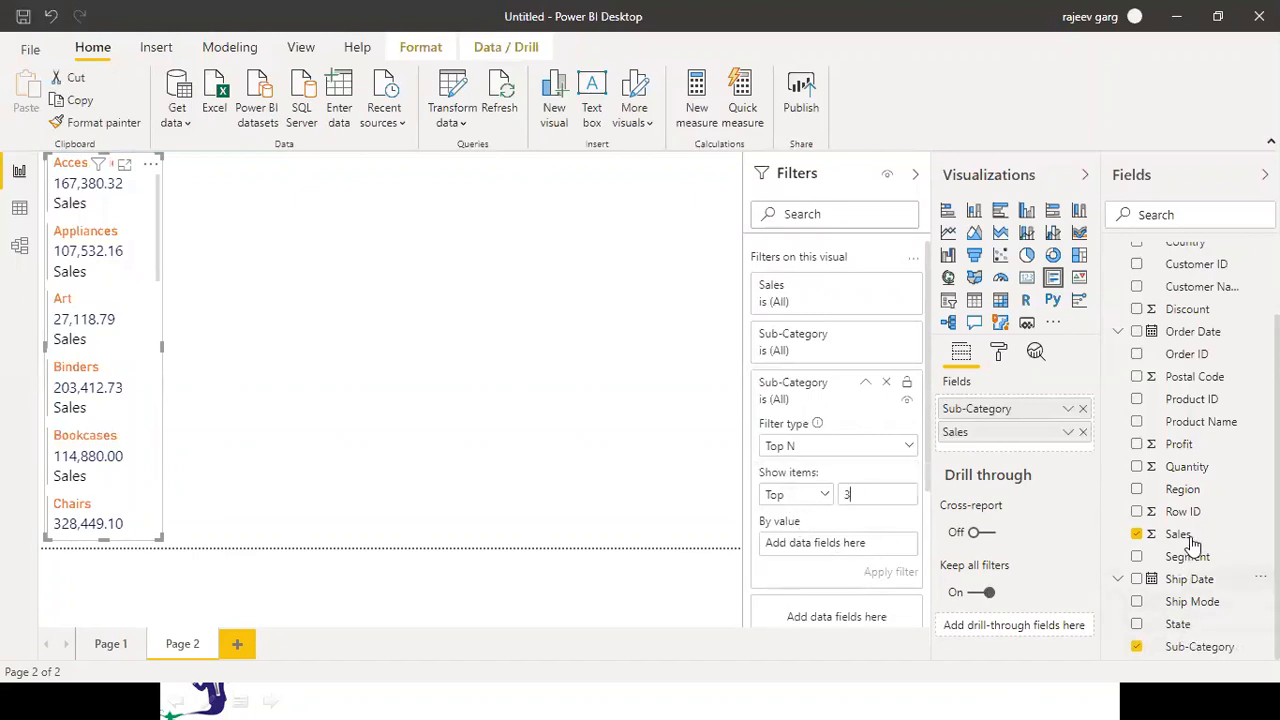
pyautogui.moveTo(1190, 543); pyautogui.dragTo(846, 563)
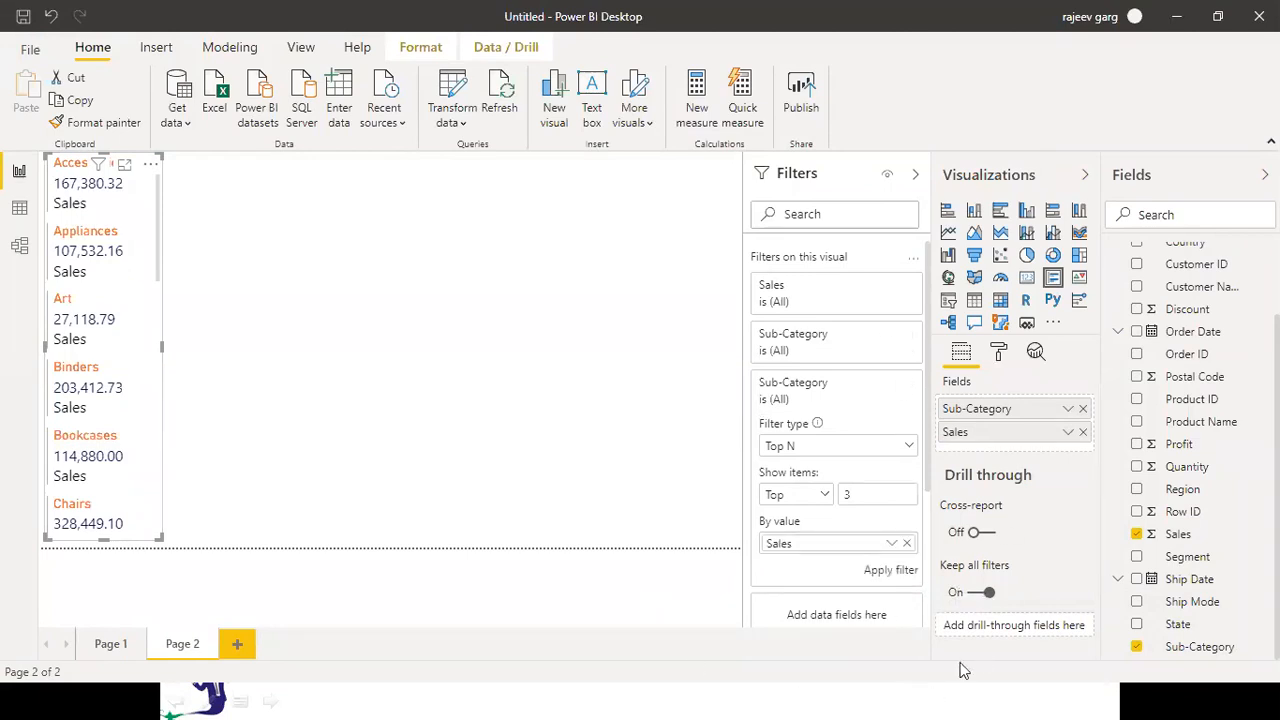
pyautogui.click(877, 572)
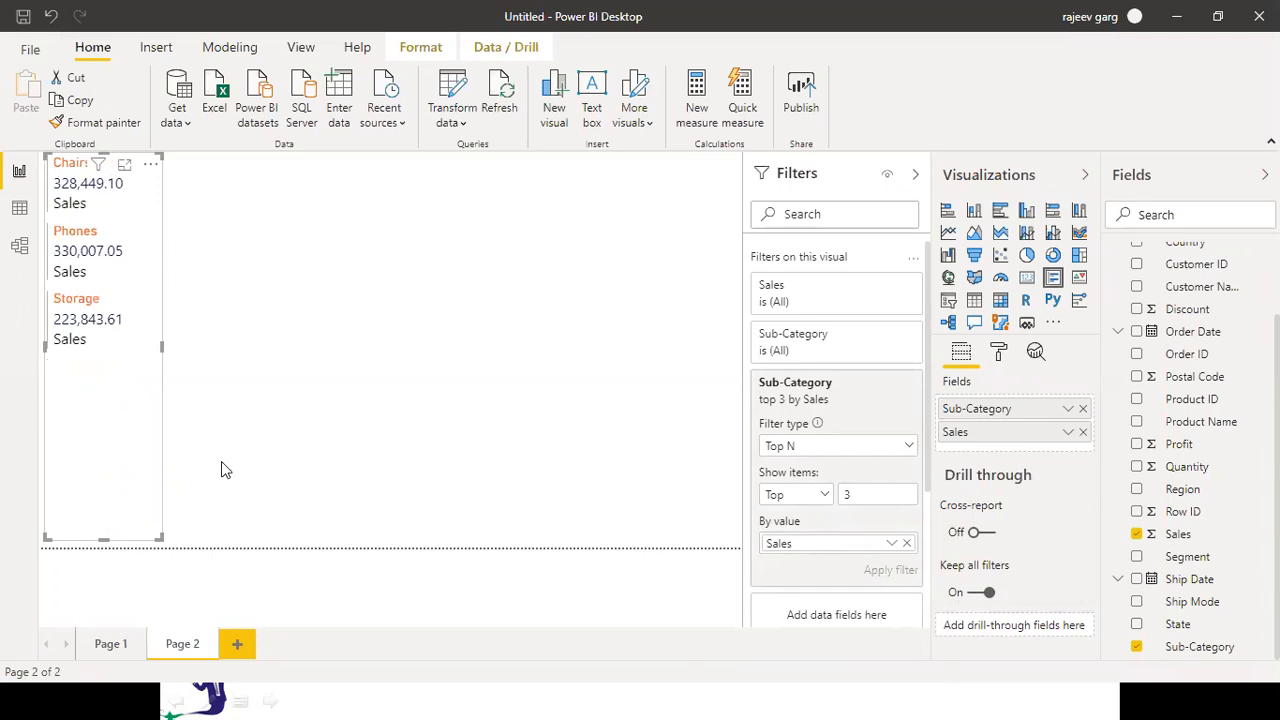
pyautogui.press('Escape')
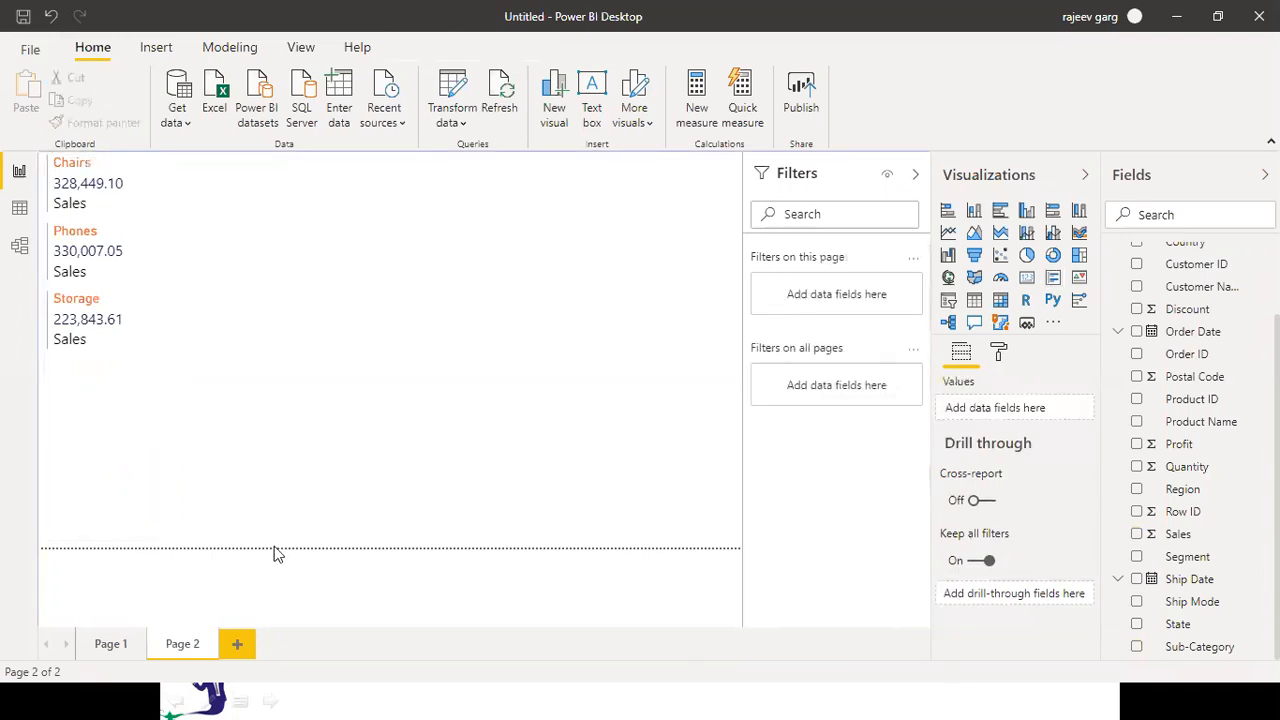
pyautogui.click(85, 443)
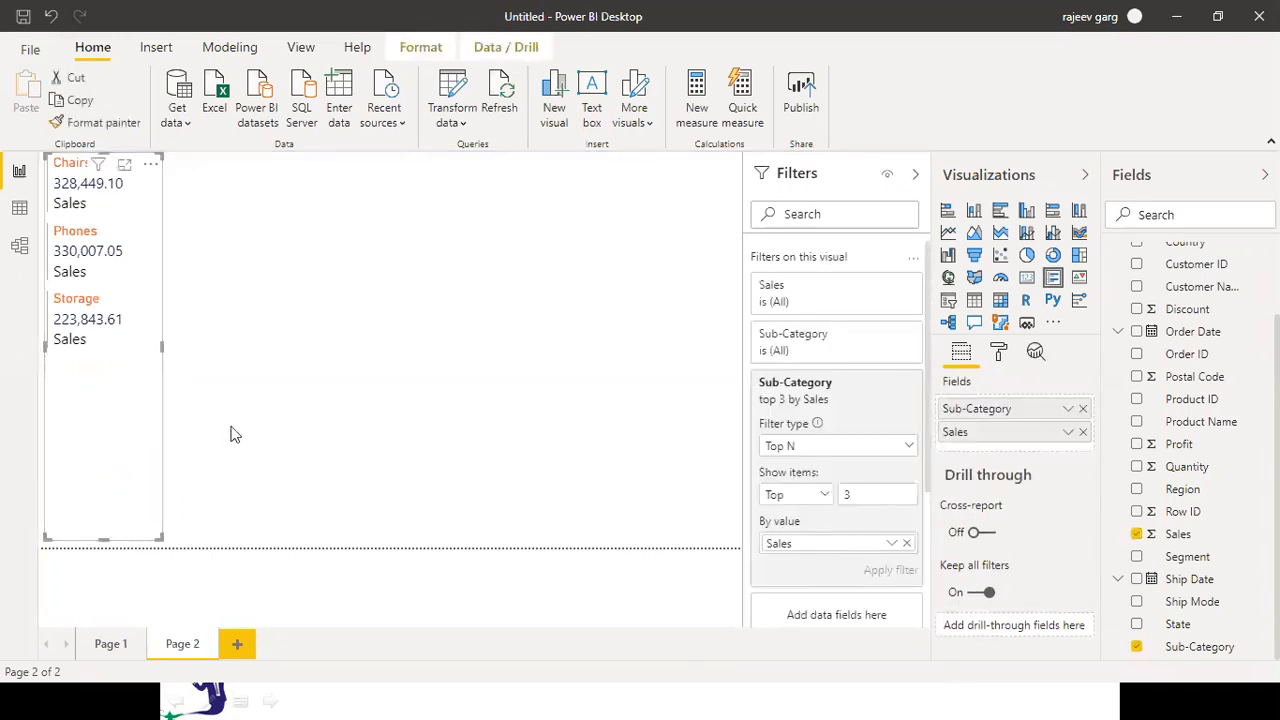
# Add a pie chart to Page 2 and resize it to fill the page's lower right area
pyautogui.click(314, 415)
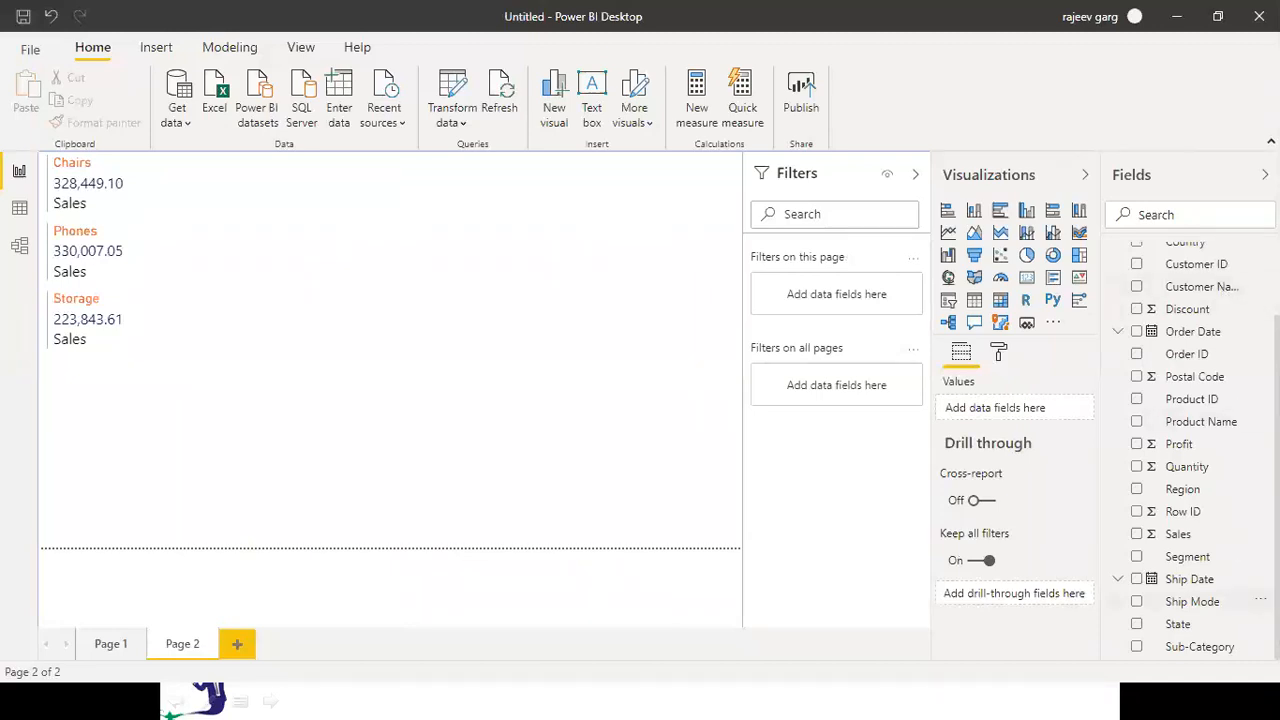
pyautogui.click(1027, 256)
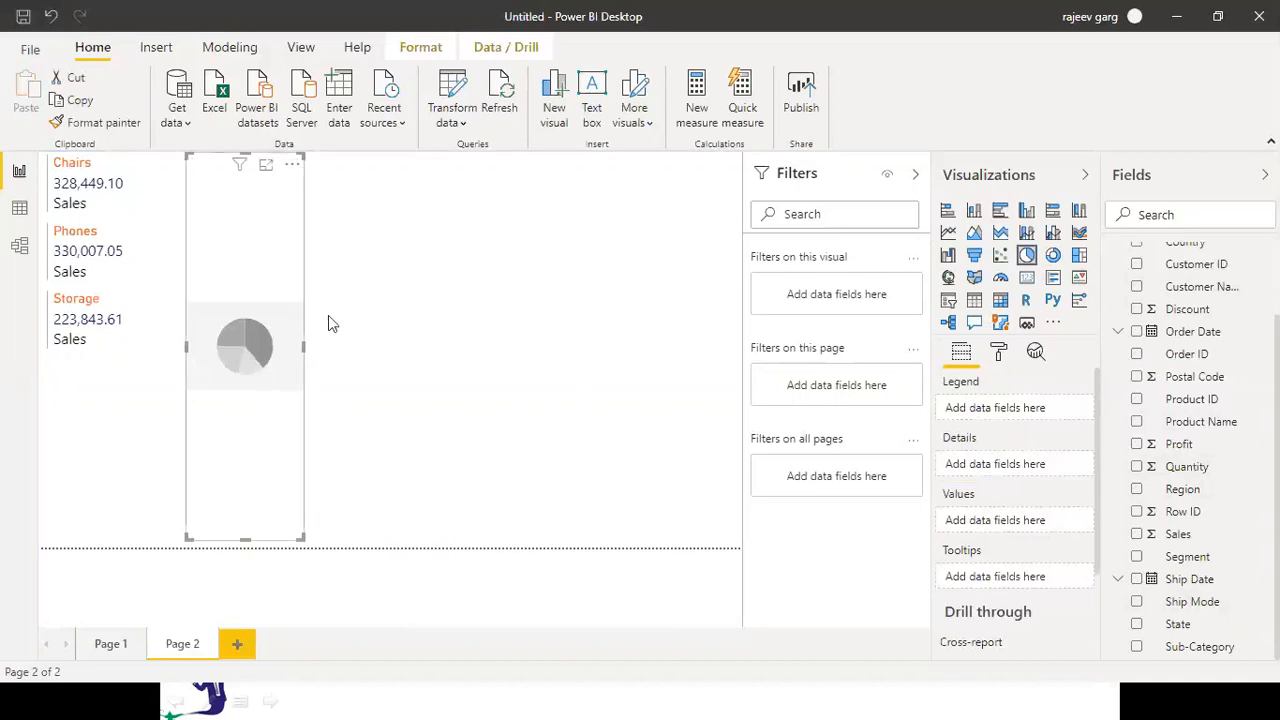
pyautogui.moveTo(302, 157); pyautogui.dragTo(720, 300)
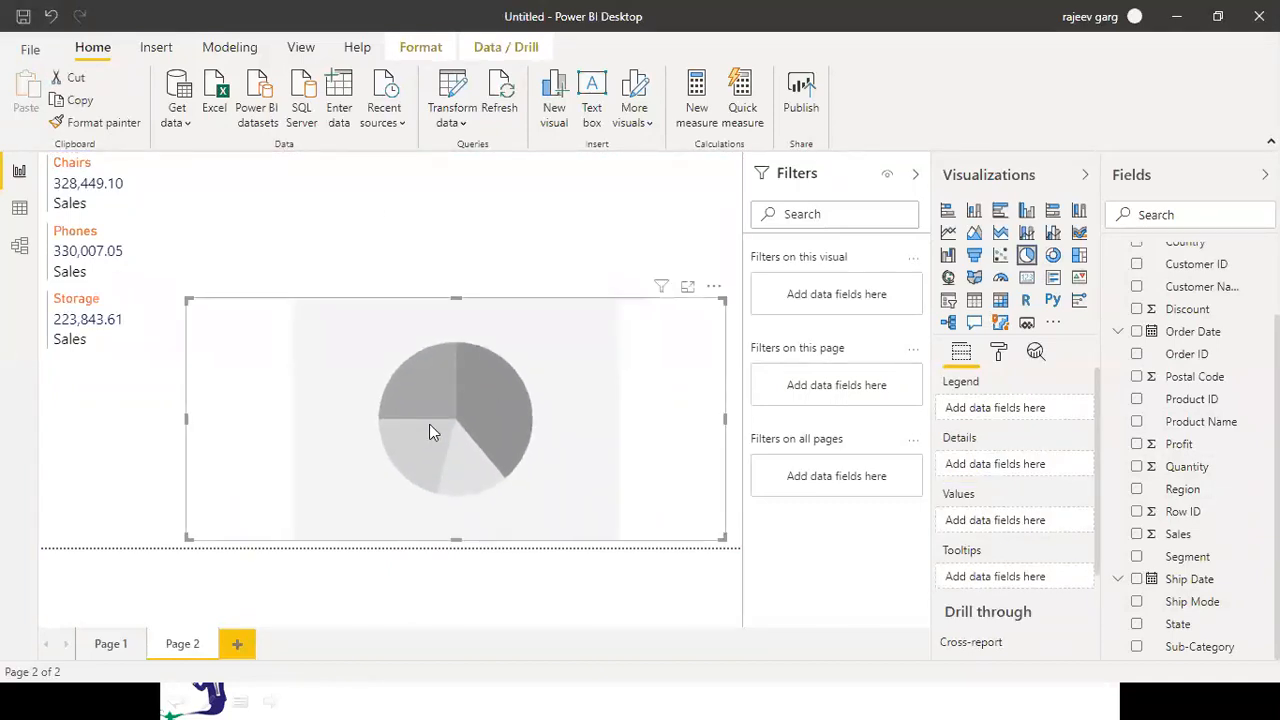
pyautogui.moveTo(184, 416); pyautogui.dragTo(418, 437)
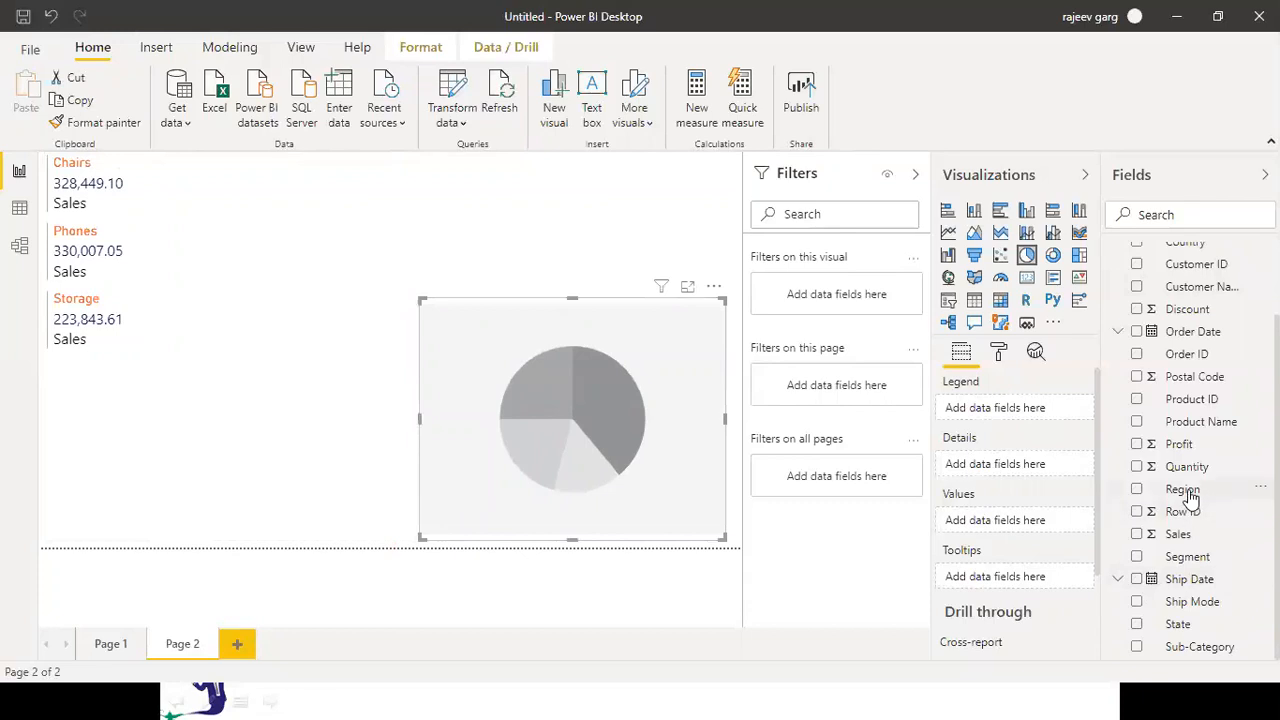
# Use Region as the pie chart's legend and Sales as its values, removing State after trying it as details
pyautogui.click(1136, 489)
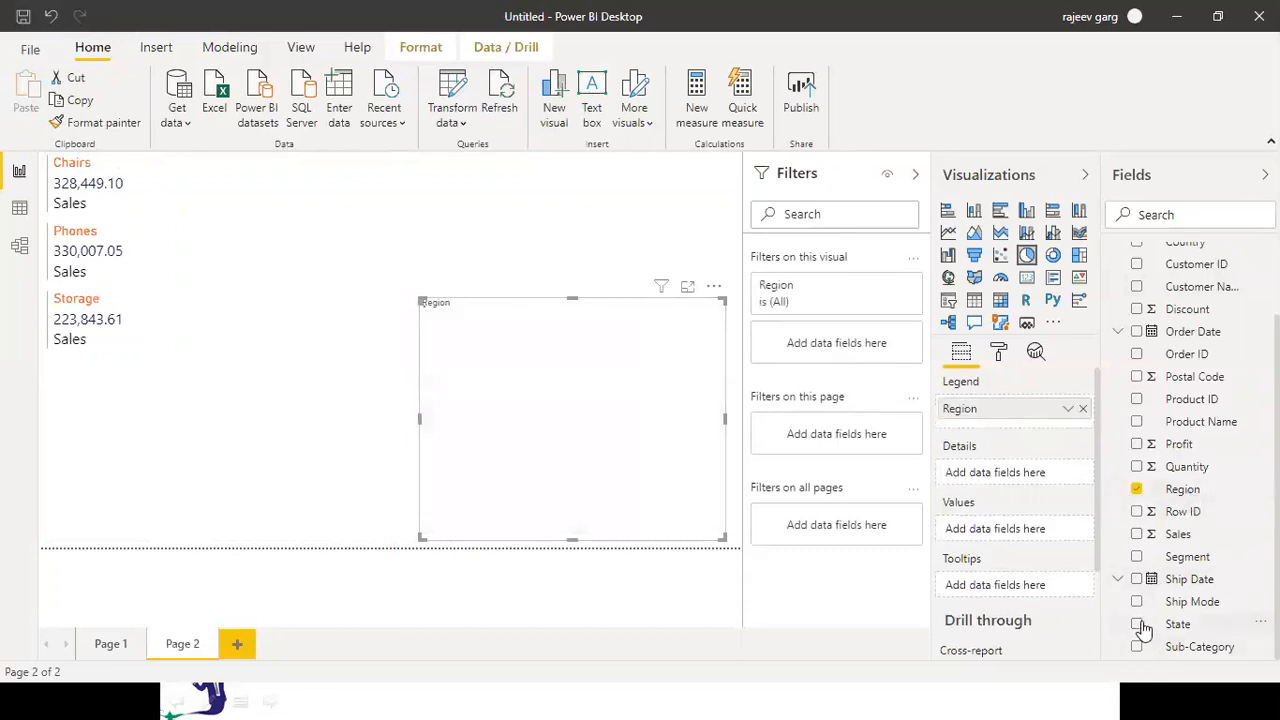
pyautogui.click(1137, 625)
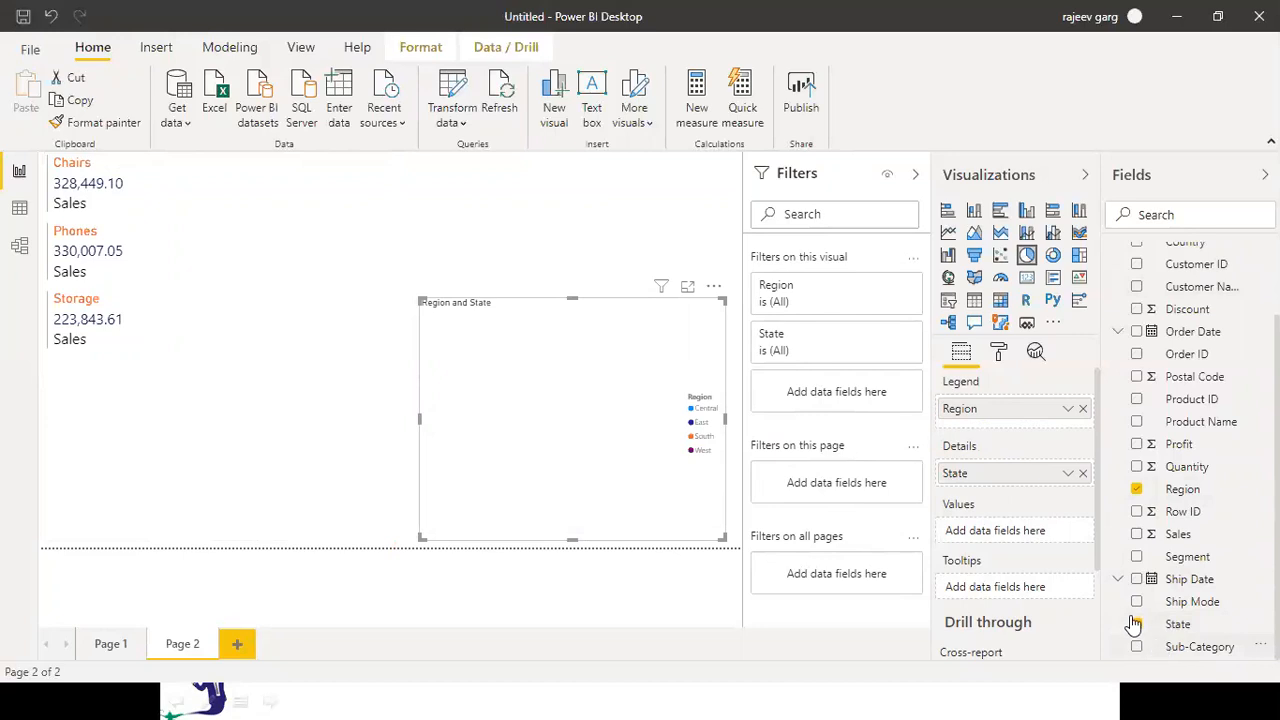
pyautogui.click(1137, 624)
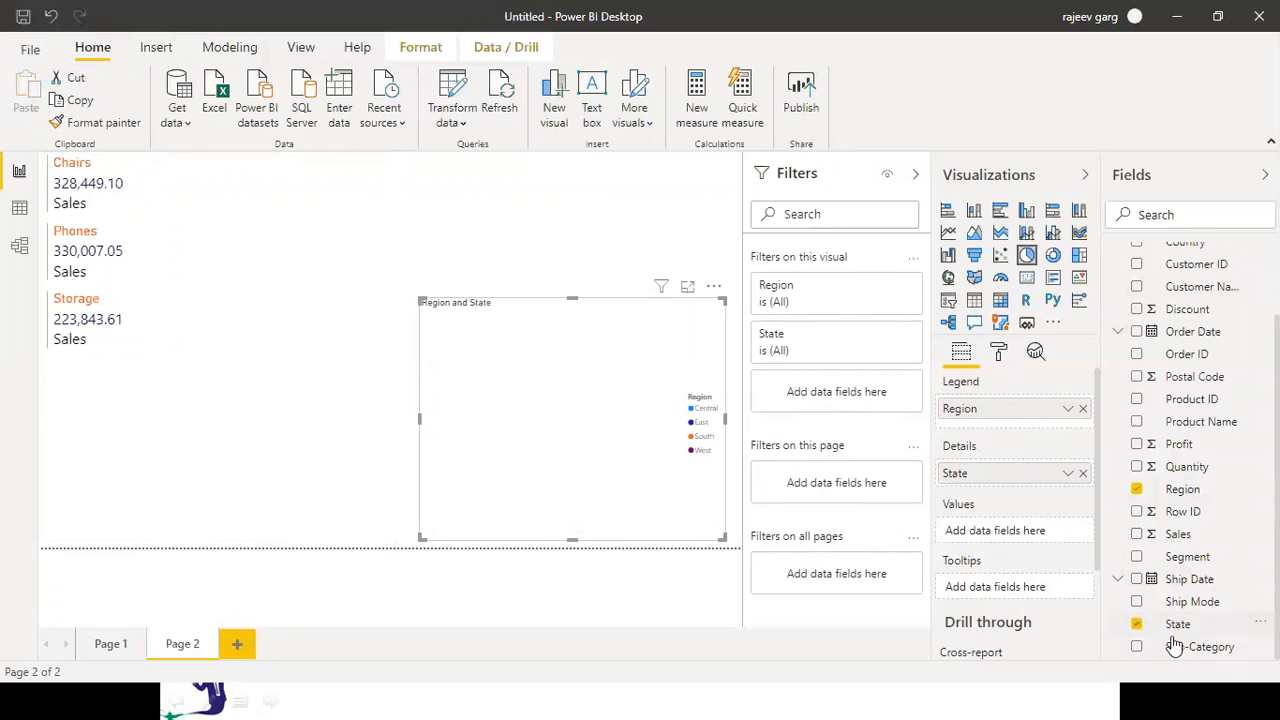
pyautogui.click(1137, 534)
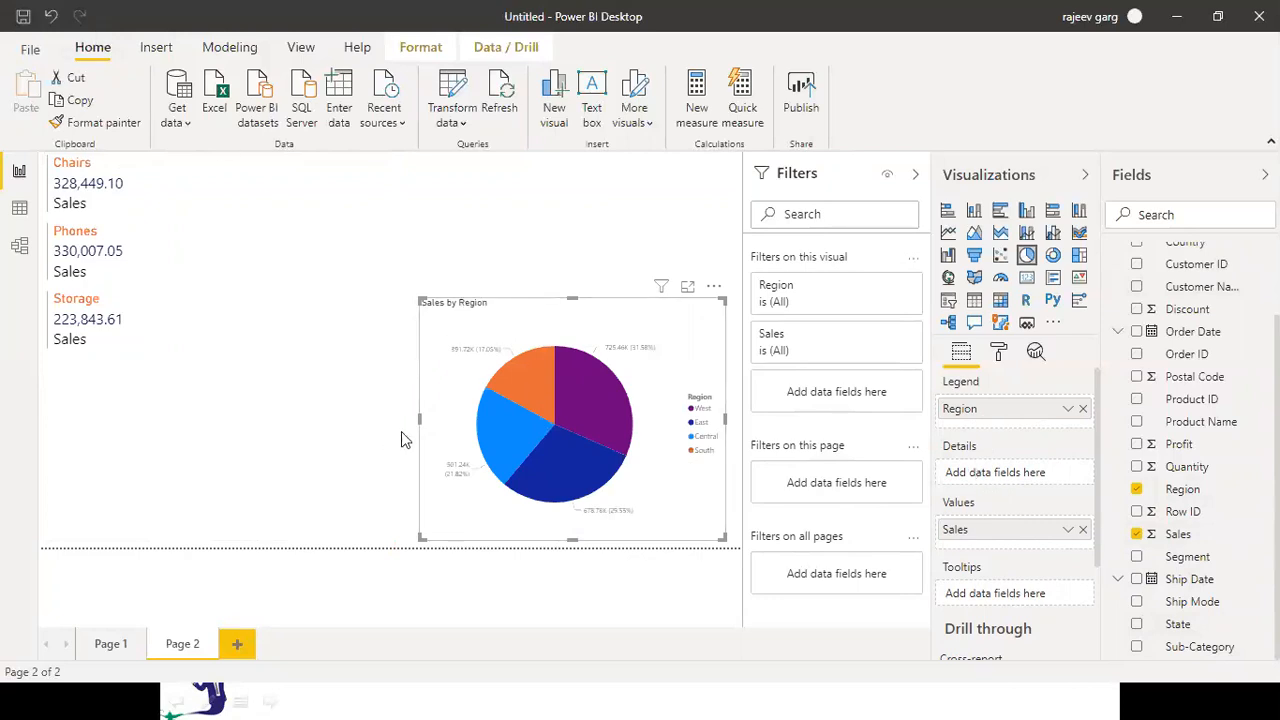
# Customize the current theme by setting the general text font size to 18 pt, and apply it to the report
pyautogui.click(300, 47)
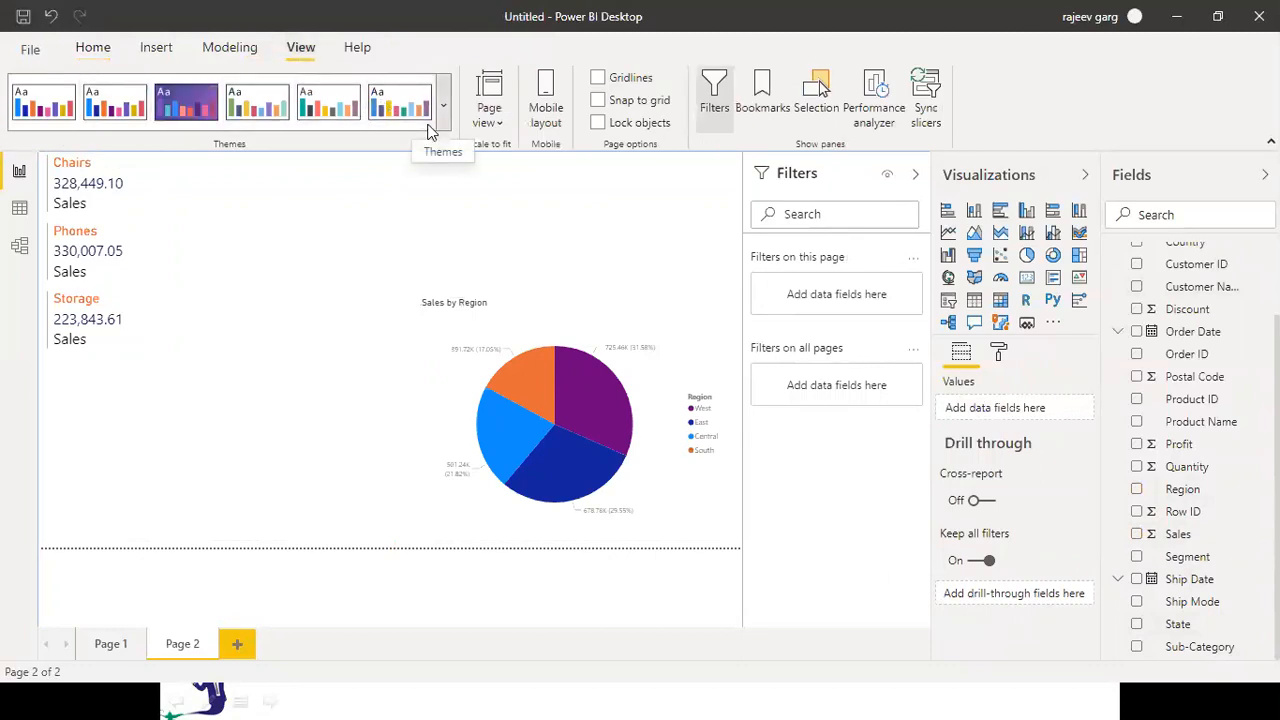
pyautogui.click(443, 104)
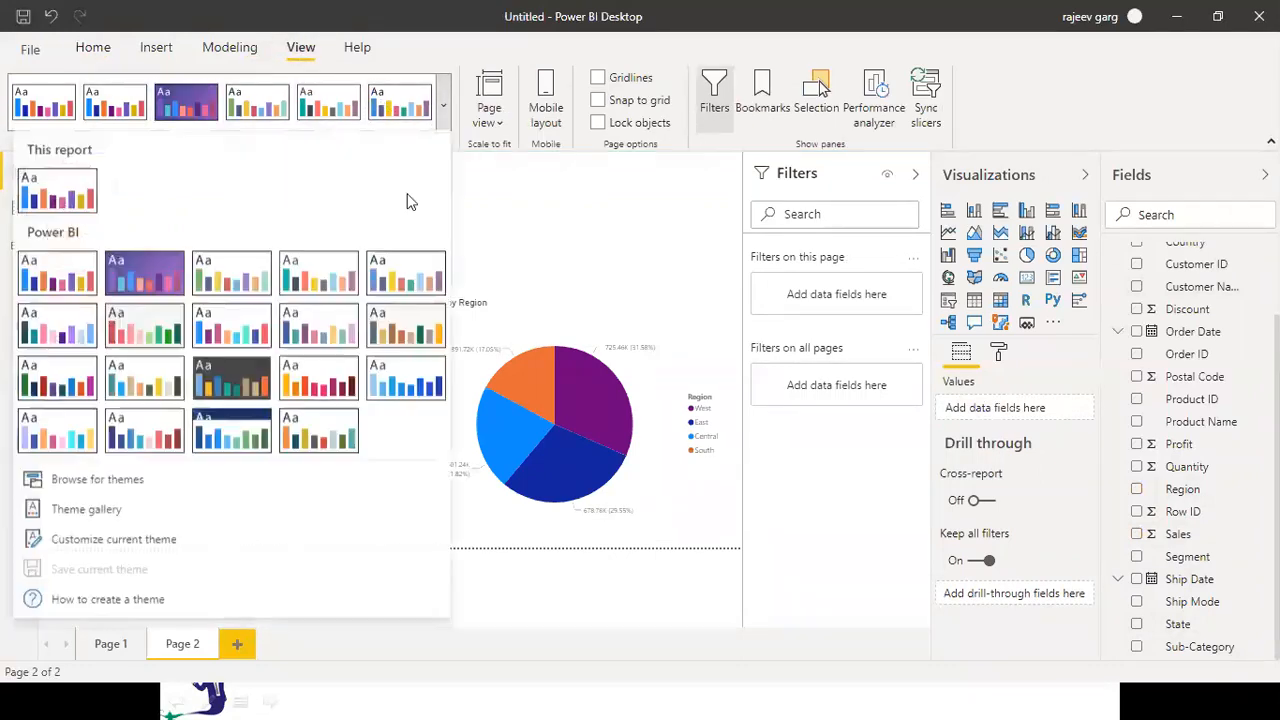
pyautogui.click(460, 330)
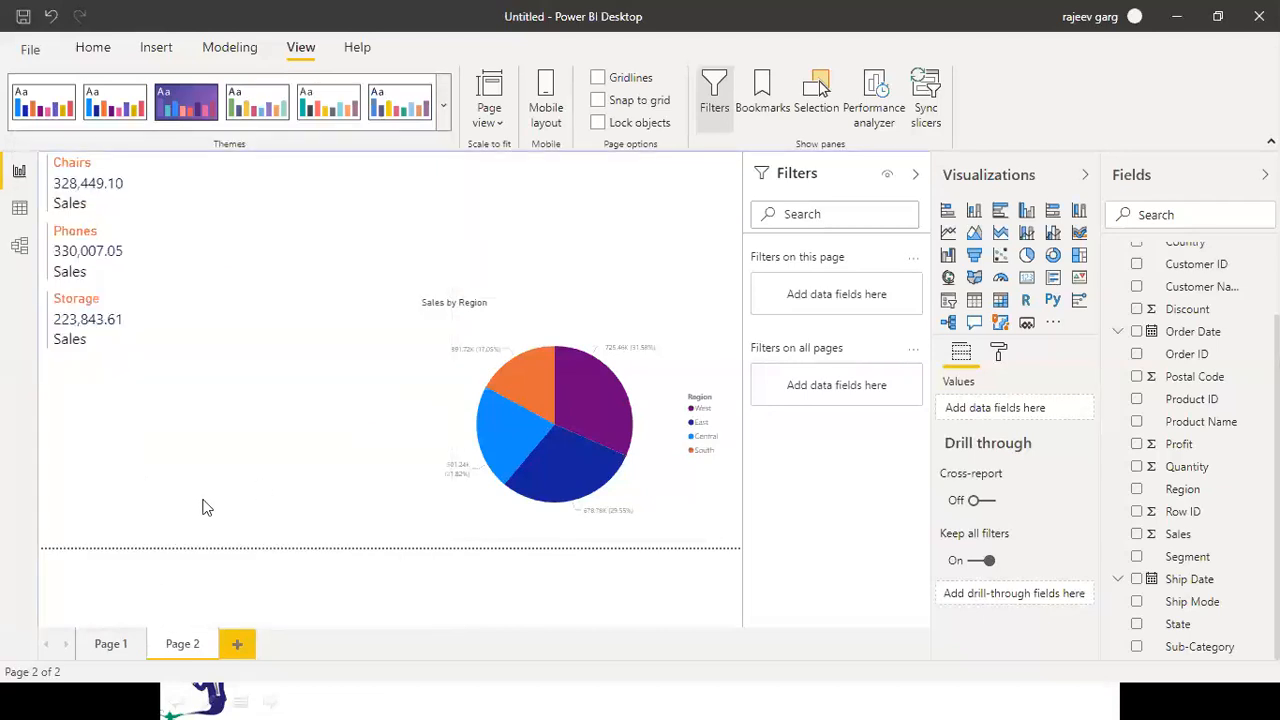
pyautogui.click(442, 112)
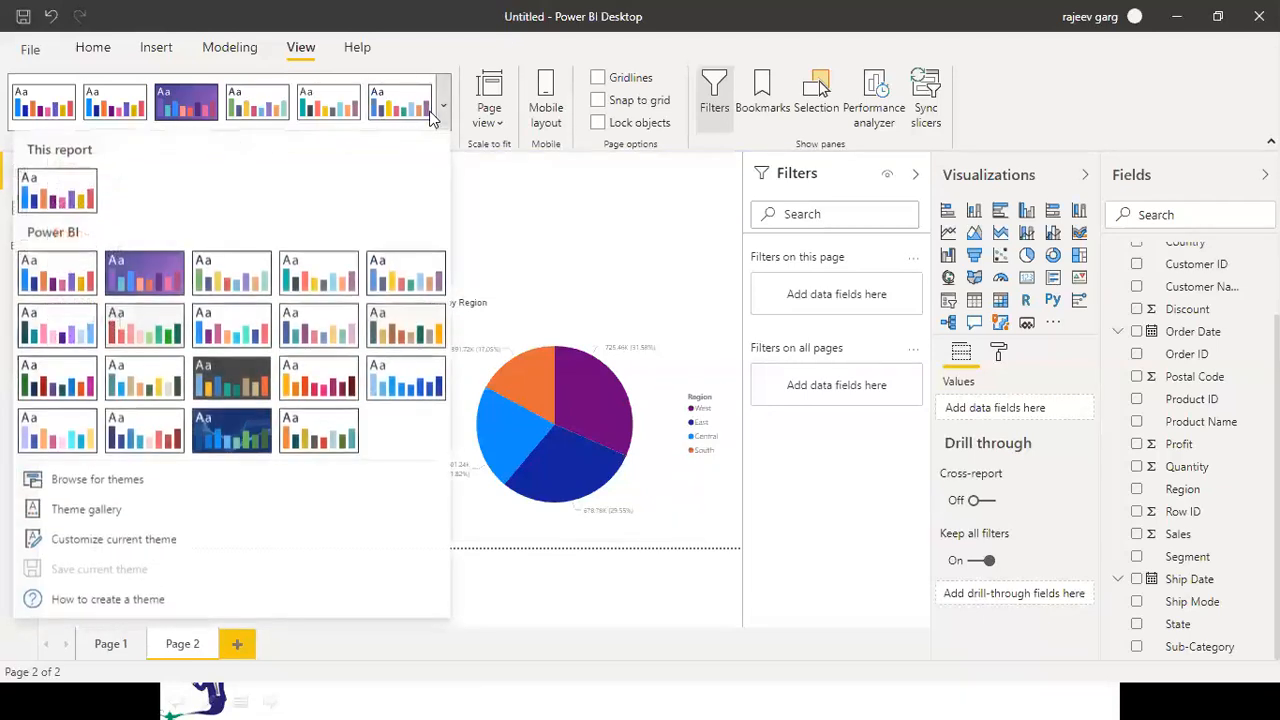
pyautogui.click(144, 539)
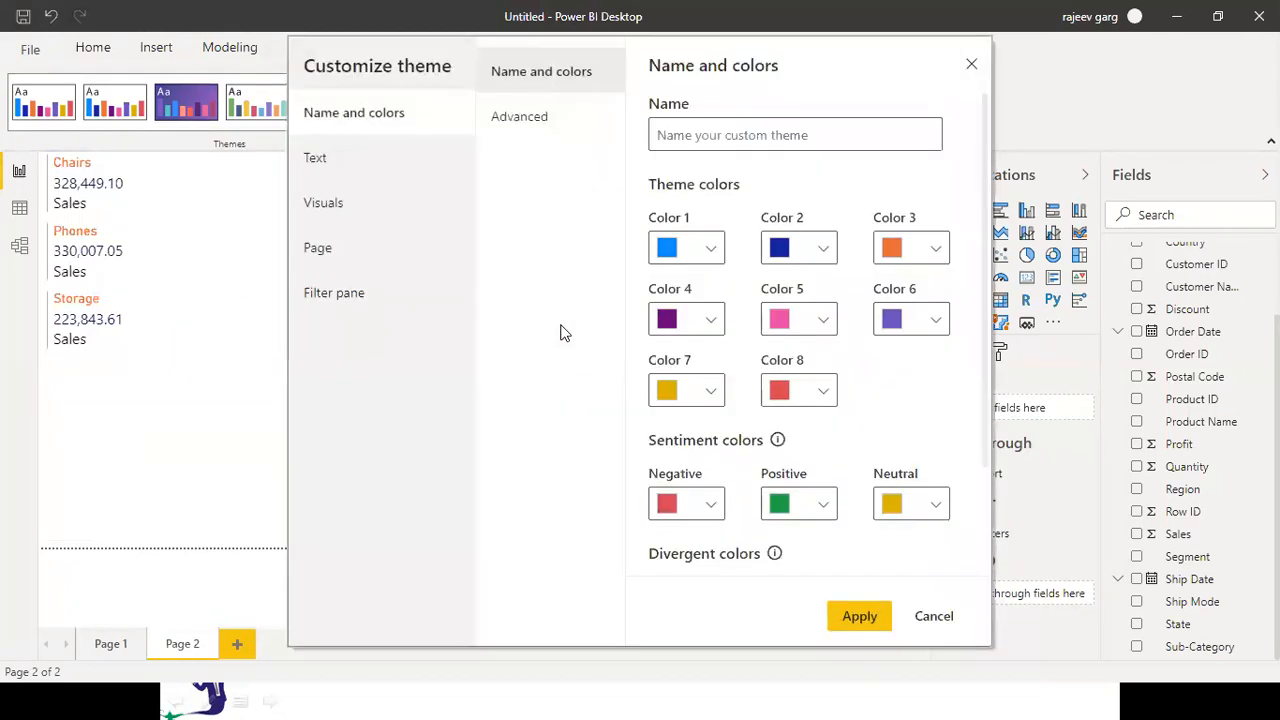
pyautogui.click(373, 168)
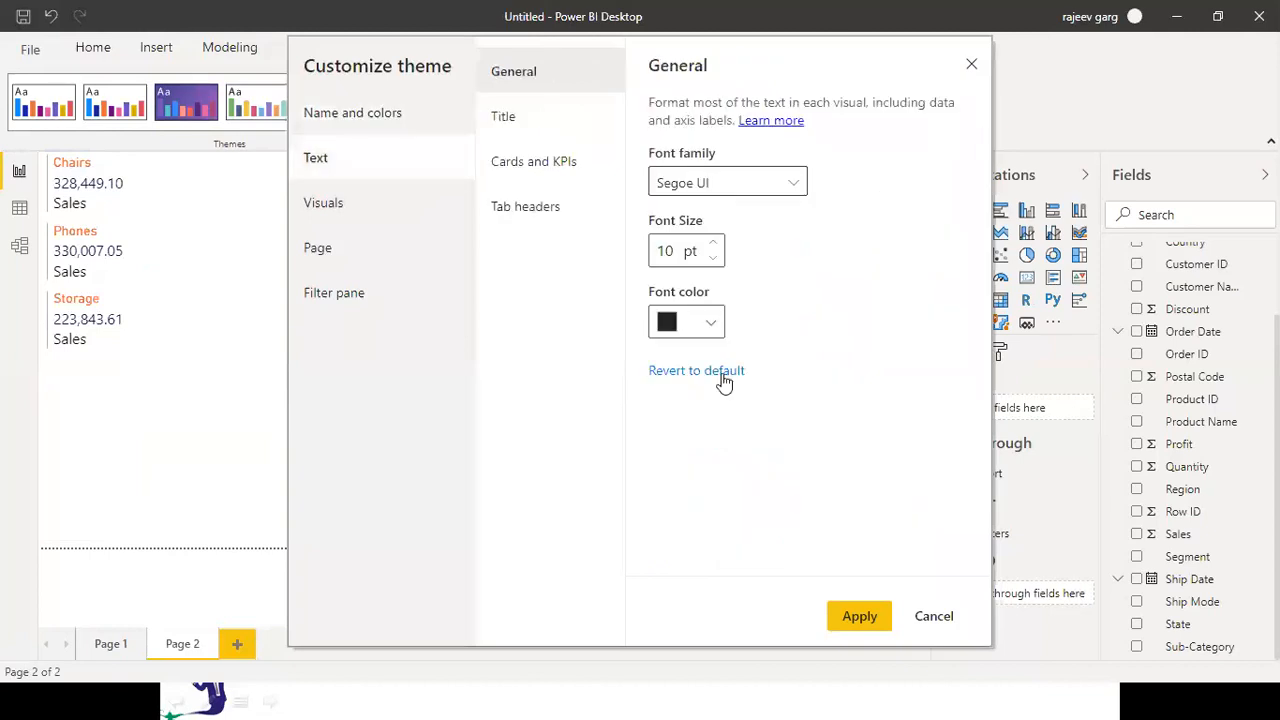
pyautogui.doubleClick(676, 250)
pyautogui.write('18')
pyautogui.click(860, 620)
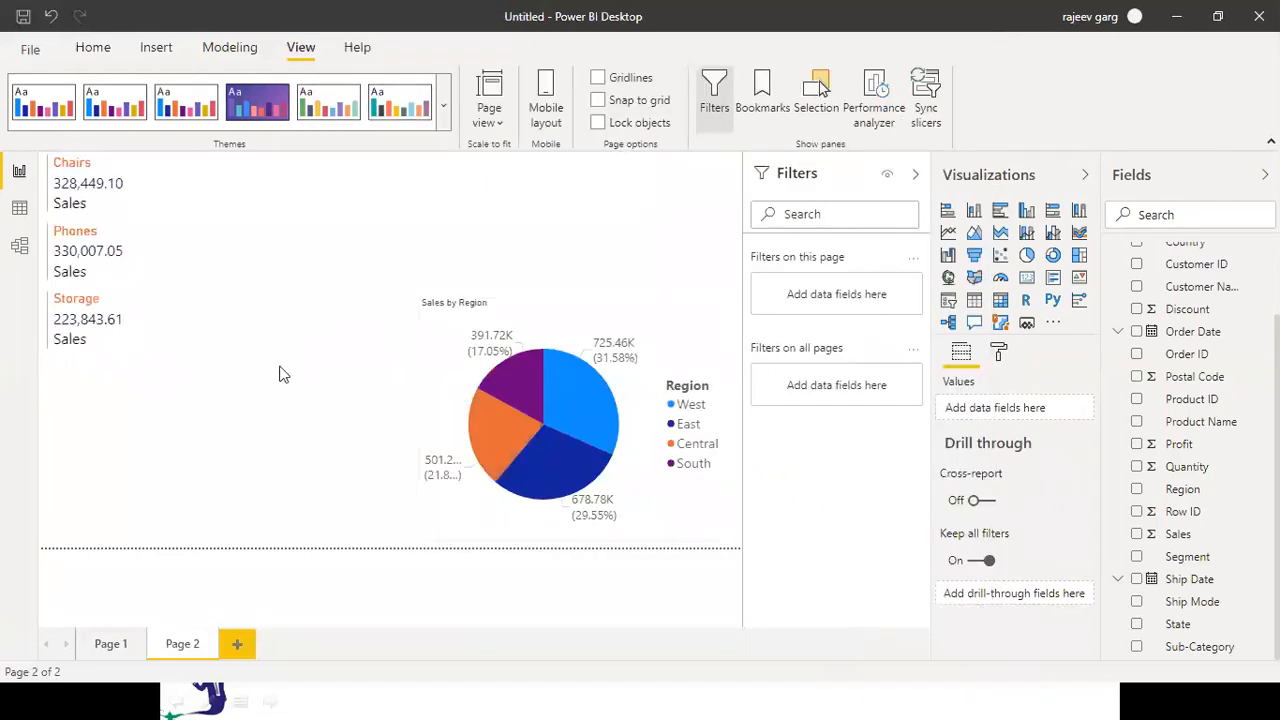
# Turn off the legend of the Sales by Region pie chart
pyautogui.click(660, 385)
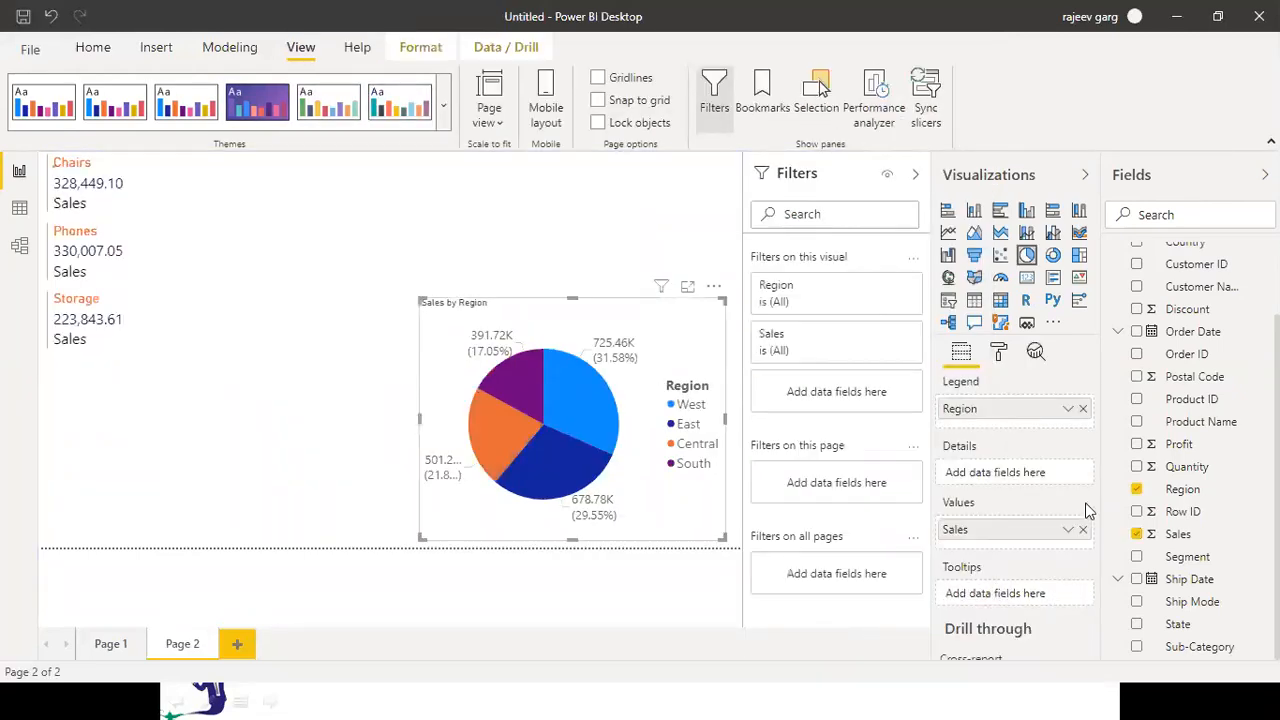
pyautogui.click(998, 352)
pyautogui.click(1060, 456)
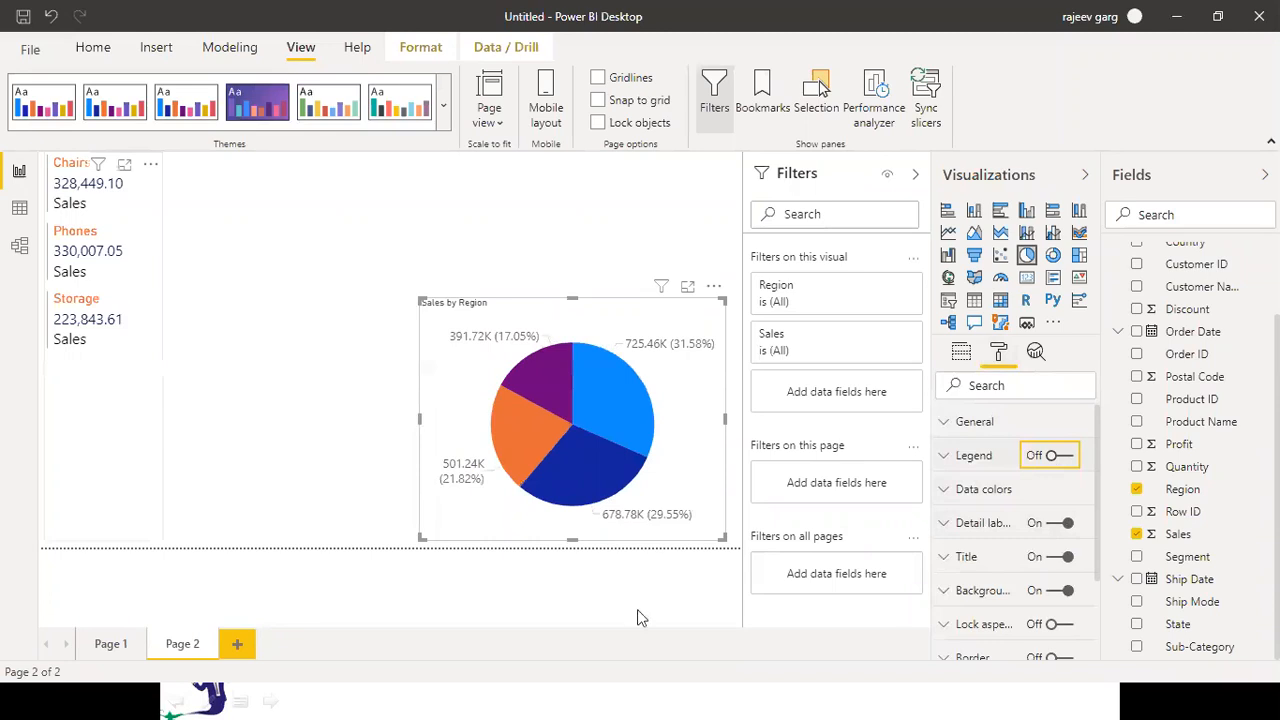
# Set the pie chart's detail label style to All detail labels
pyautogui.click(997, 526)
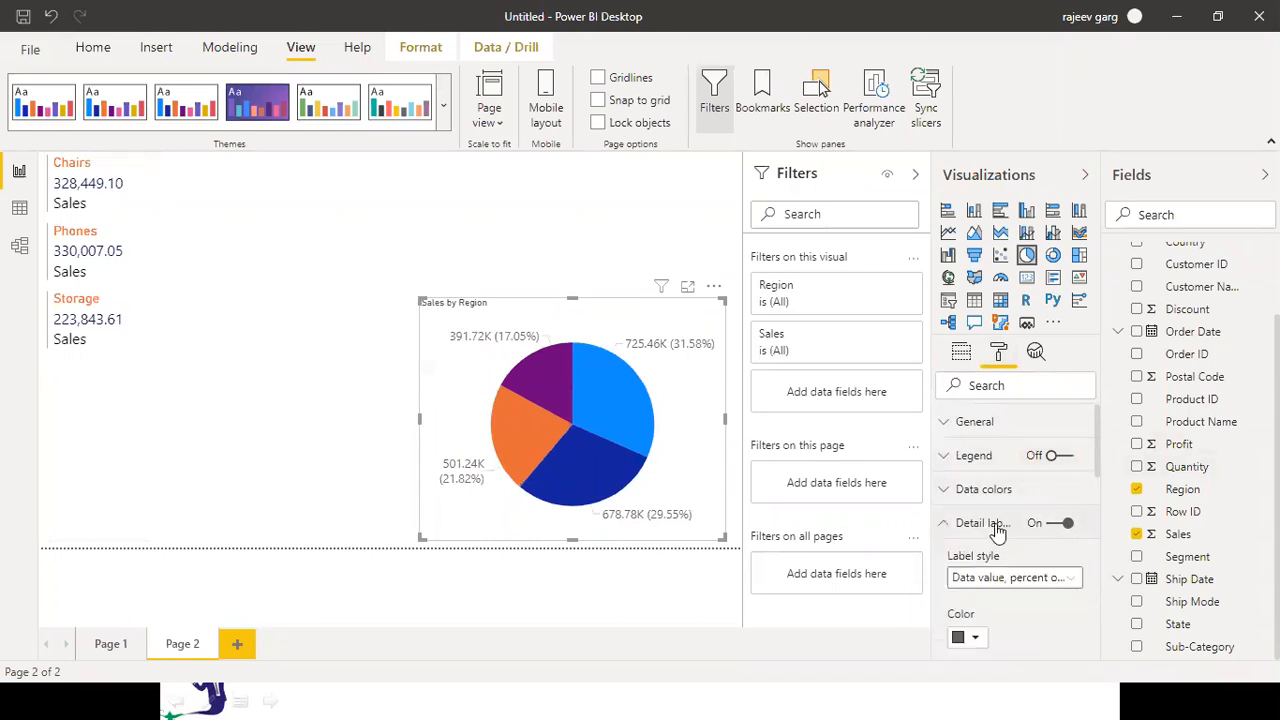
pyautogui.click(1072, 578)
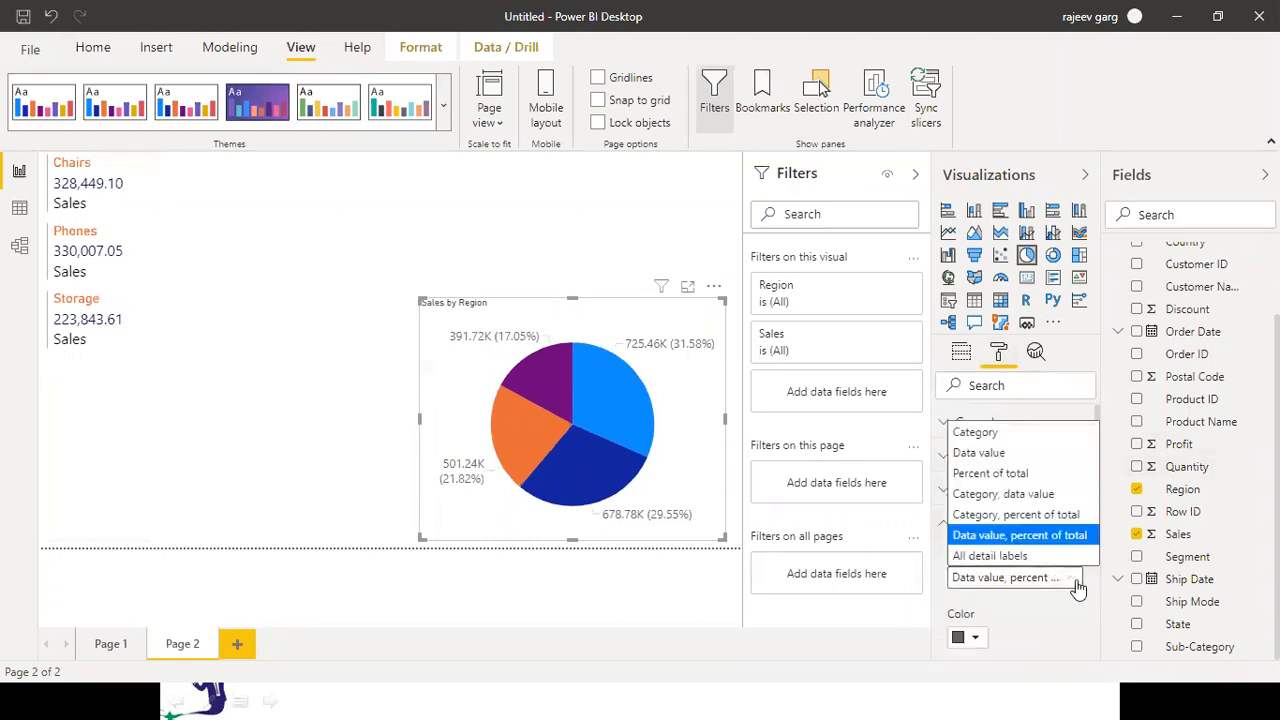
pyautogui.click(995, 558)
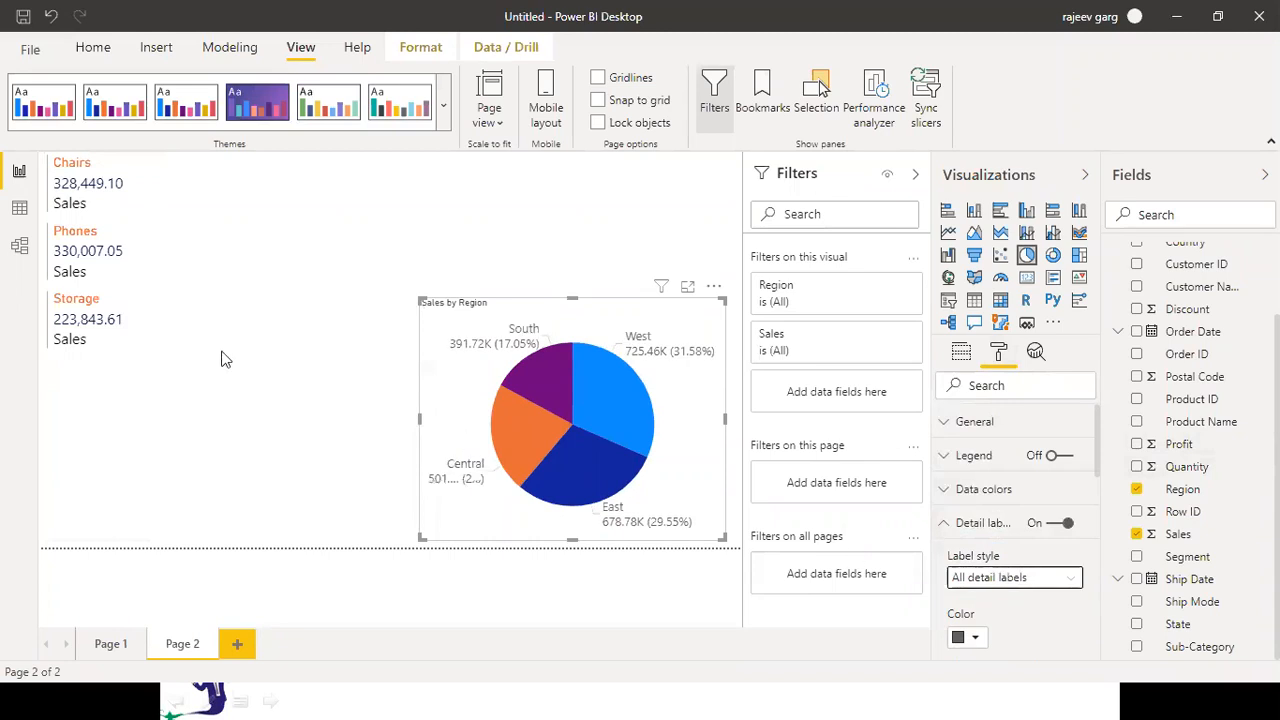
# Cross-filter the top 3 sub-category card by the West, South, Central and East slices of the pie chart in turn
pyautogui.click(628, 420)
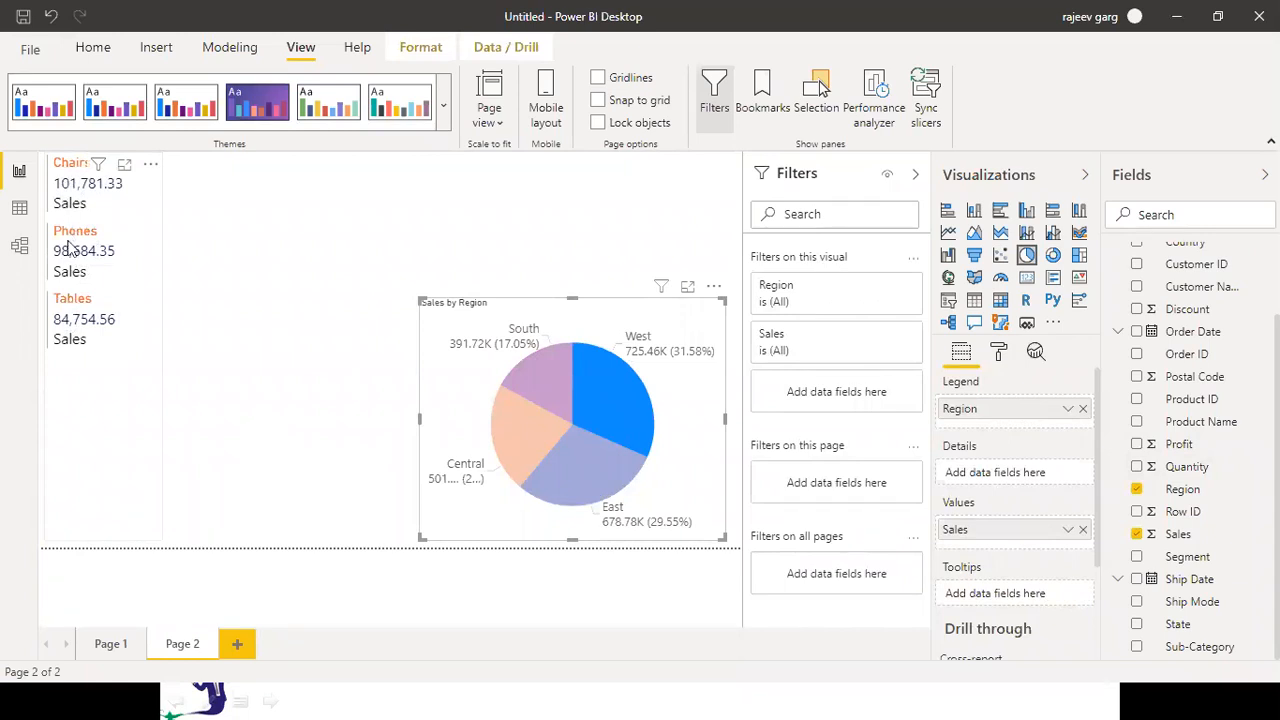
pyautogui.click(538, 375)
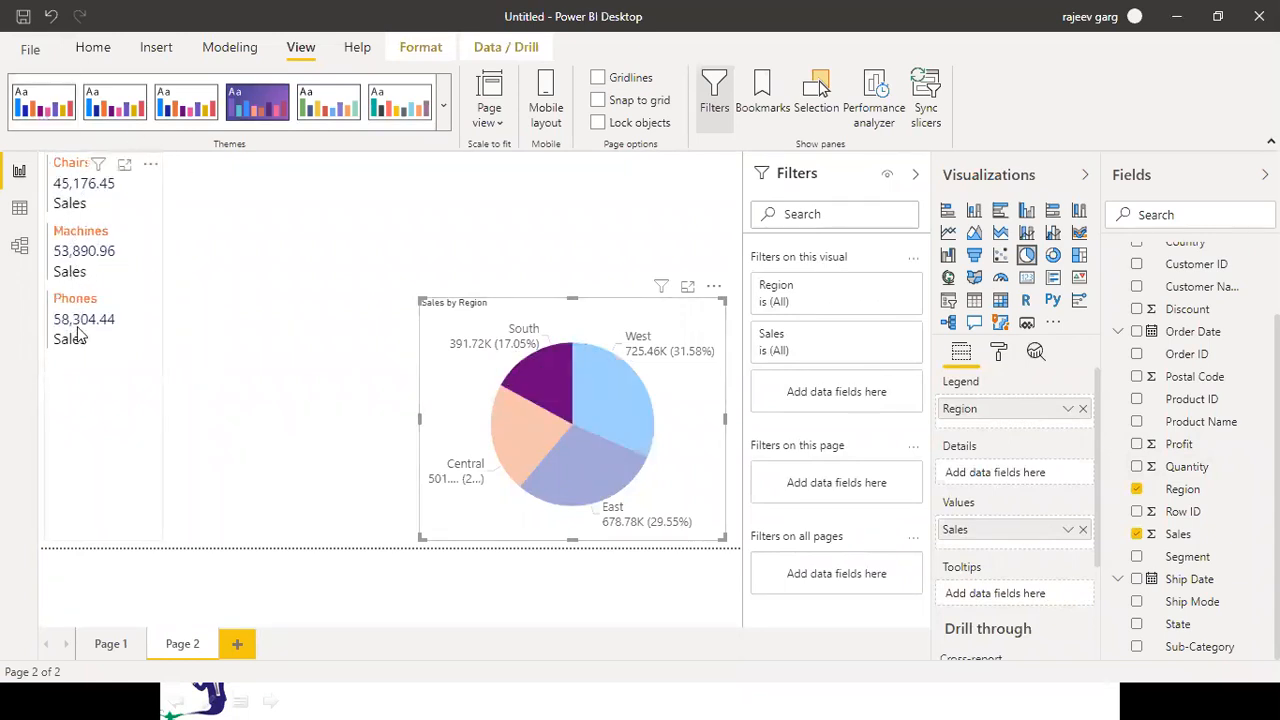
pyautogui.click(529, 418)
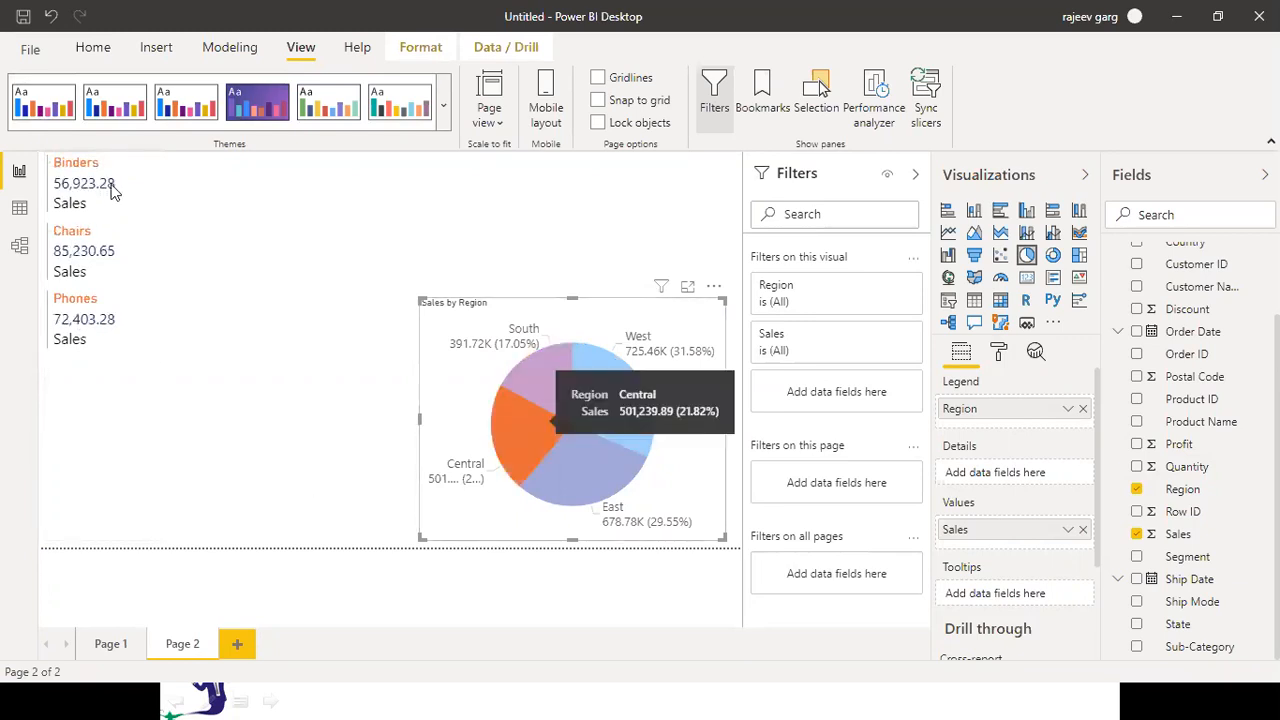
pyautogui.click(578, 465)
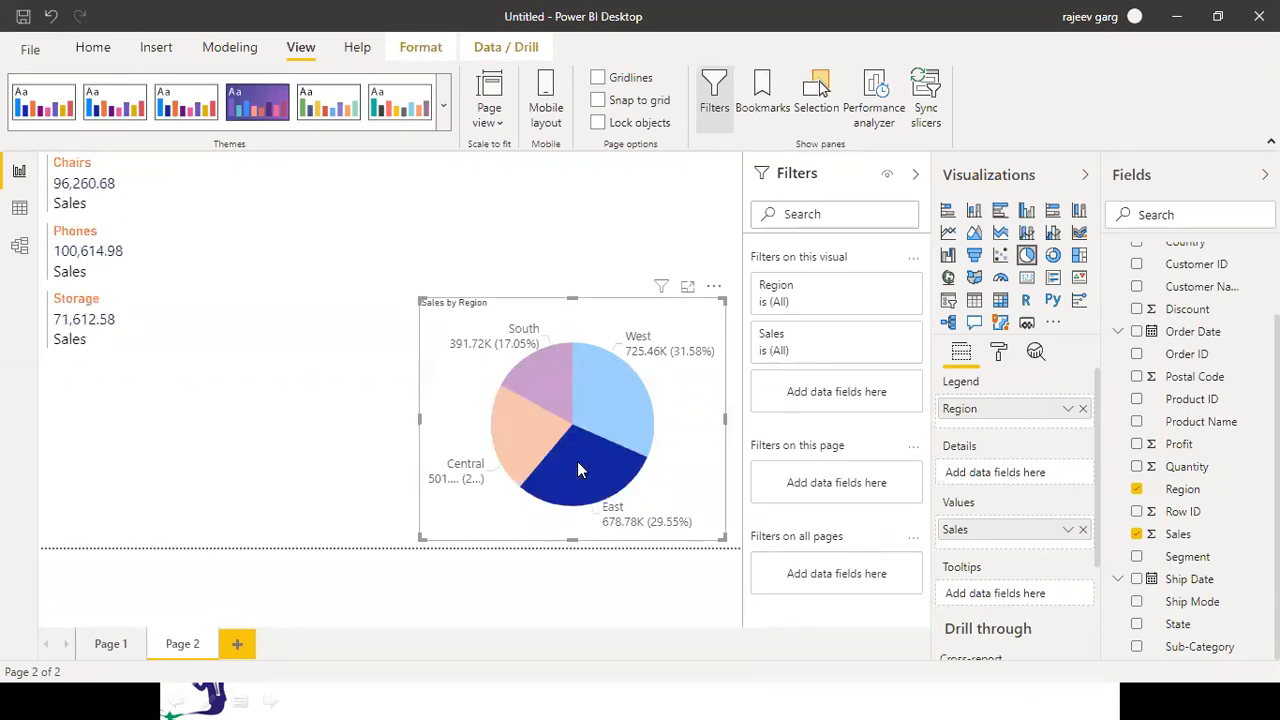
# Move the Sales by Region pie chart to the page's upper right corner and clear the East slice selection
pyautogui.moveTo(577, 468); pyautogui.dragTo(658, 323)
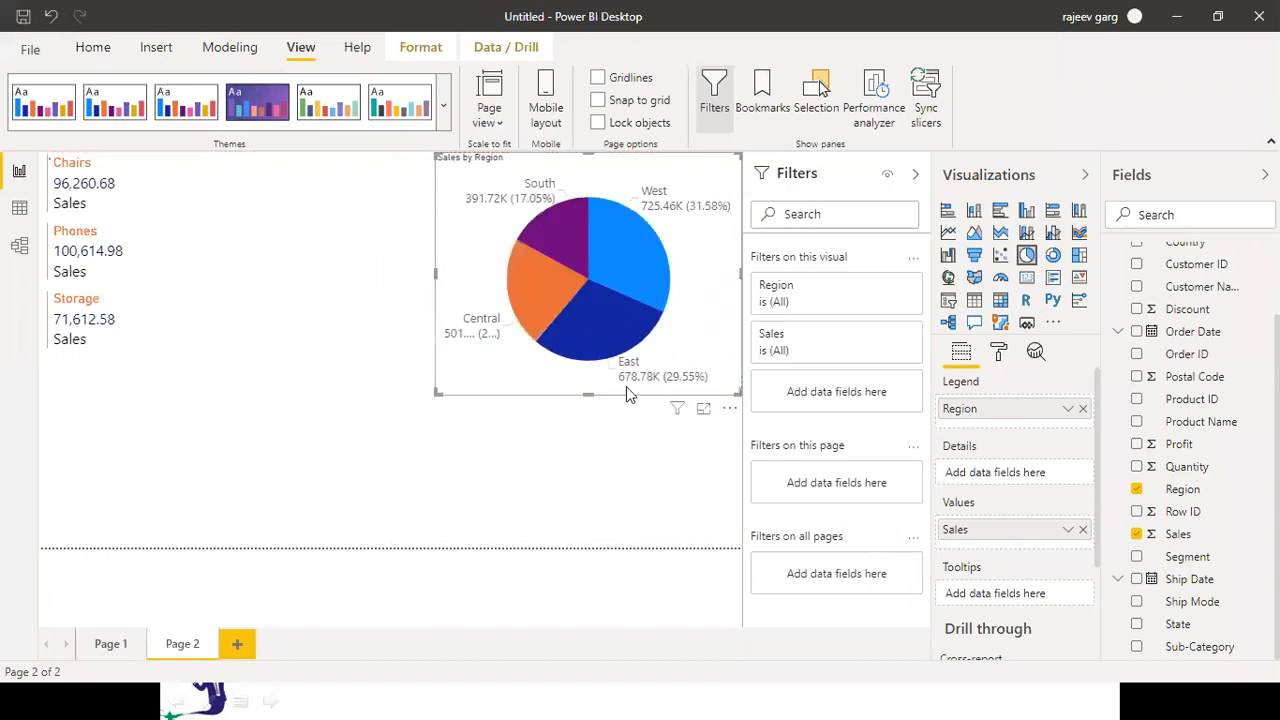
pyautogui.click(544, 458)
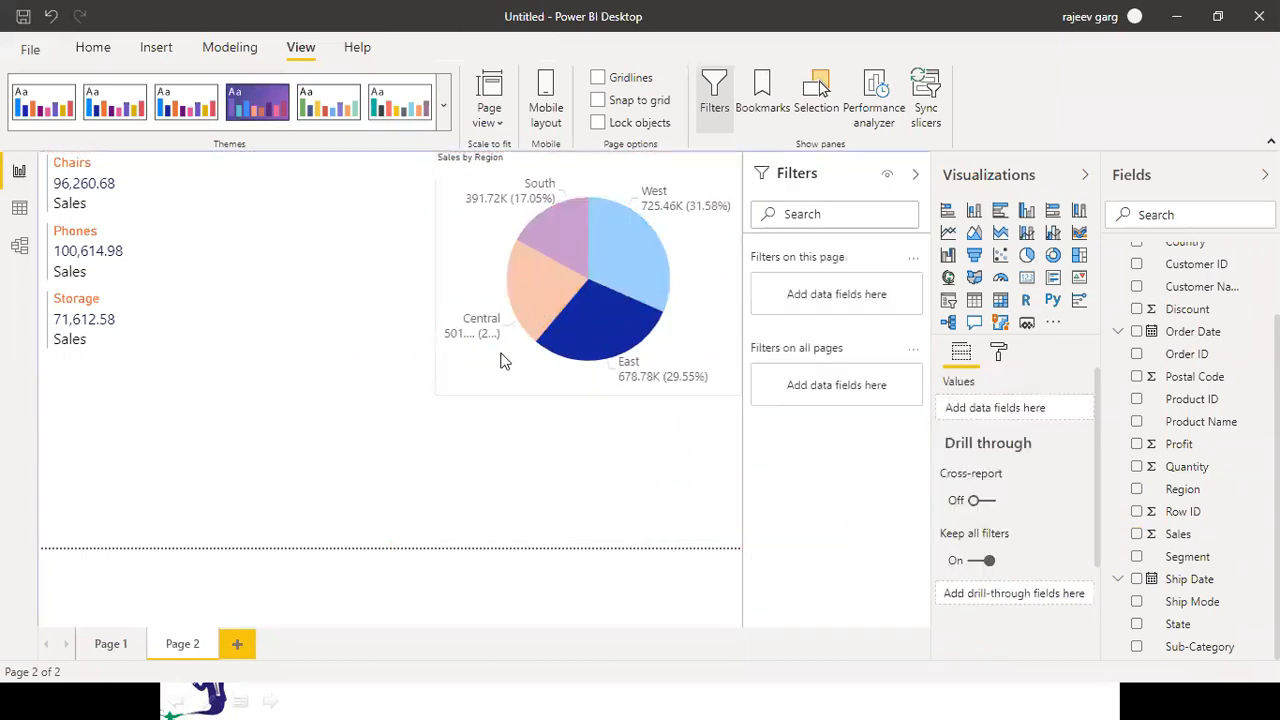
pyautogui.click(500, 378)
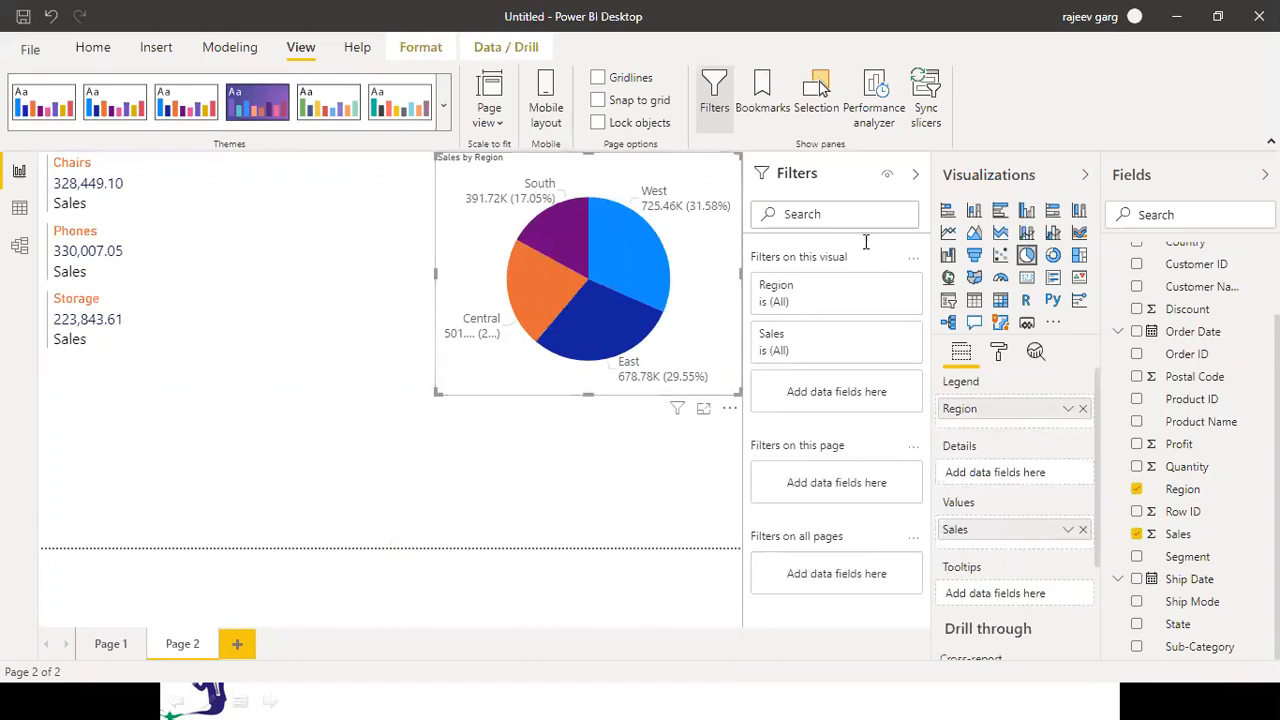
# Check how the multi-row card responds to the South, East and Central slices, and clear the slice selection
pyautogui.click(570, 226)
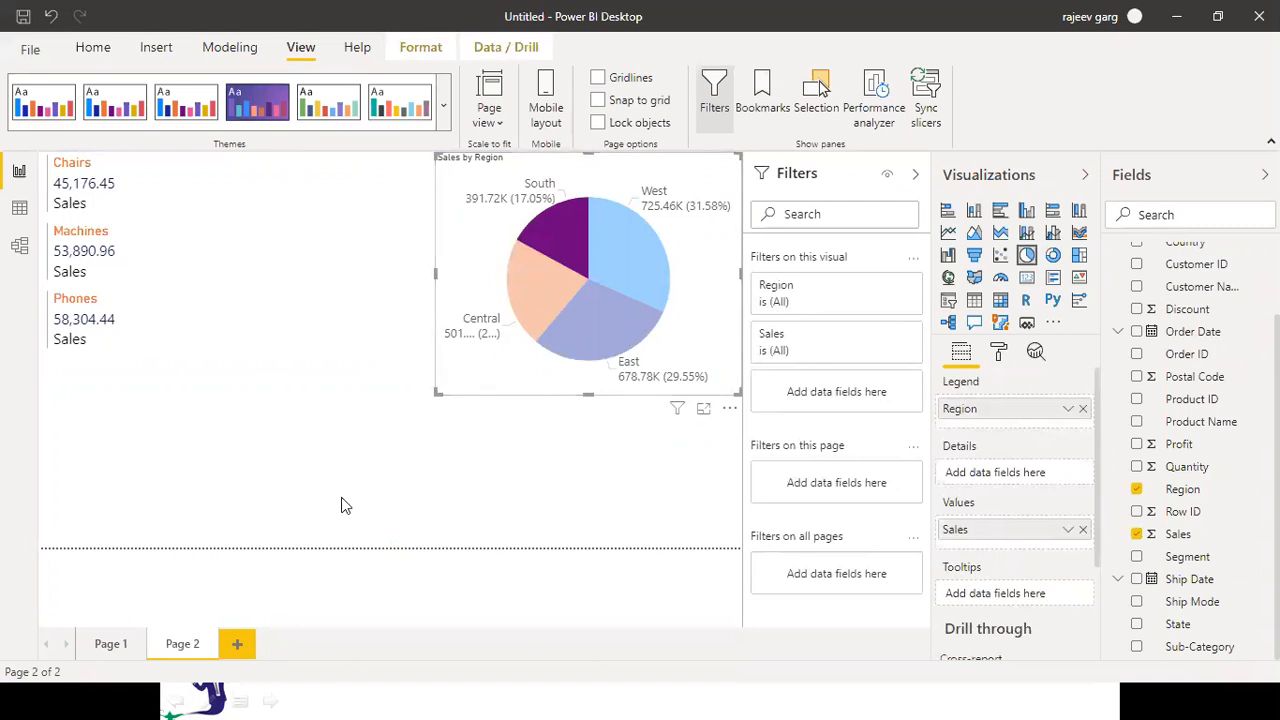
pyautogui.click(278, 533)
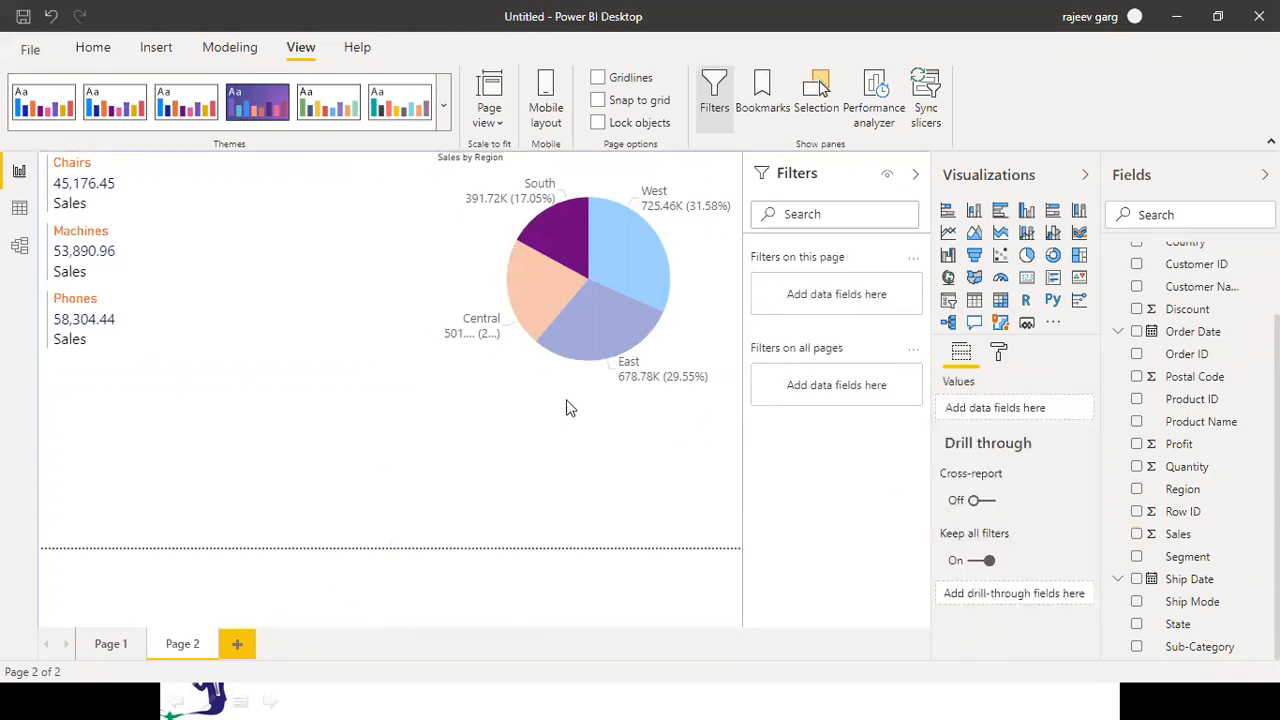
pyautogui.click(585, 323)
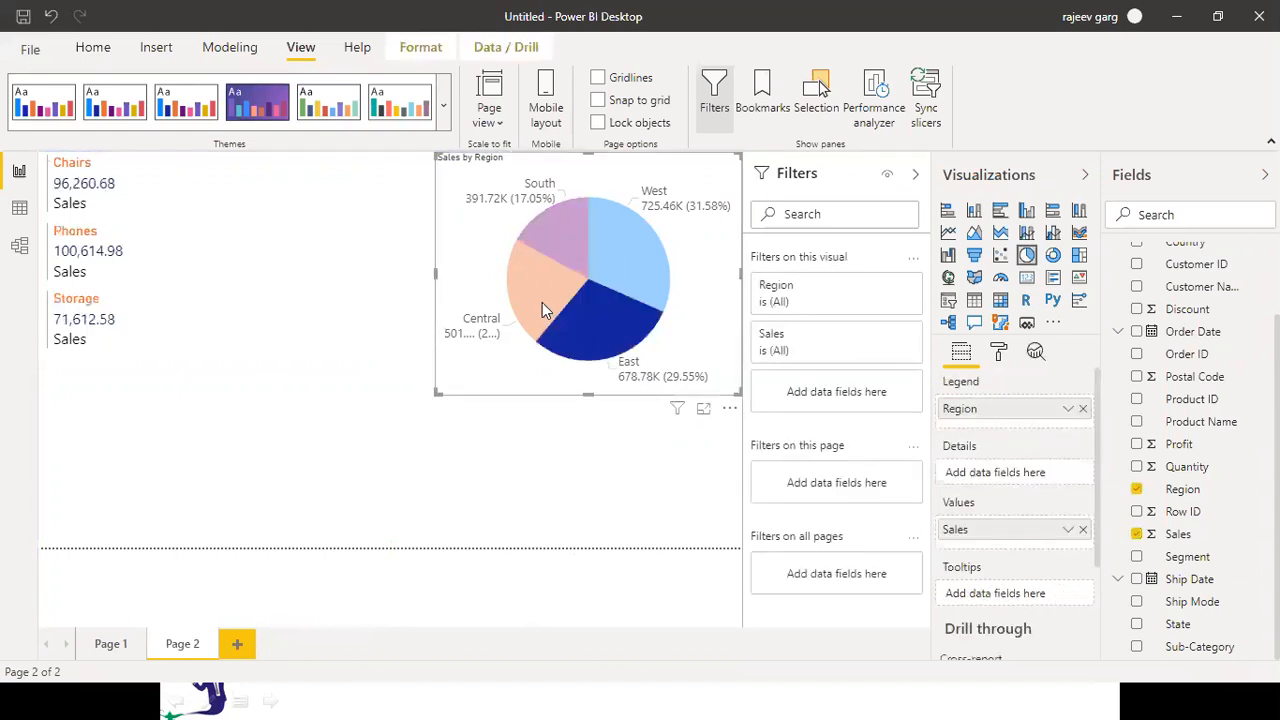
pyautogui.click(542, 310)
pyautogui.click(545, 397)
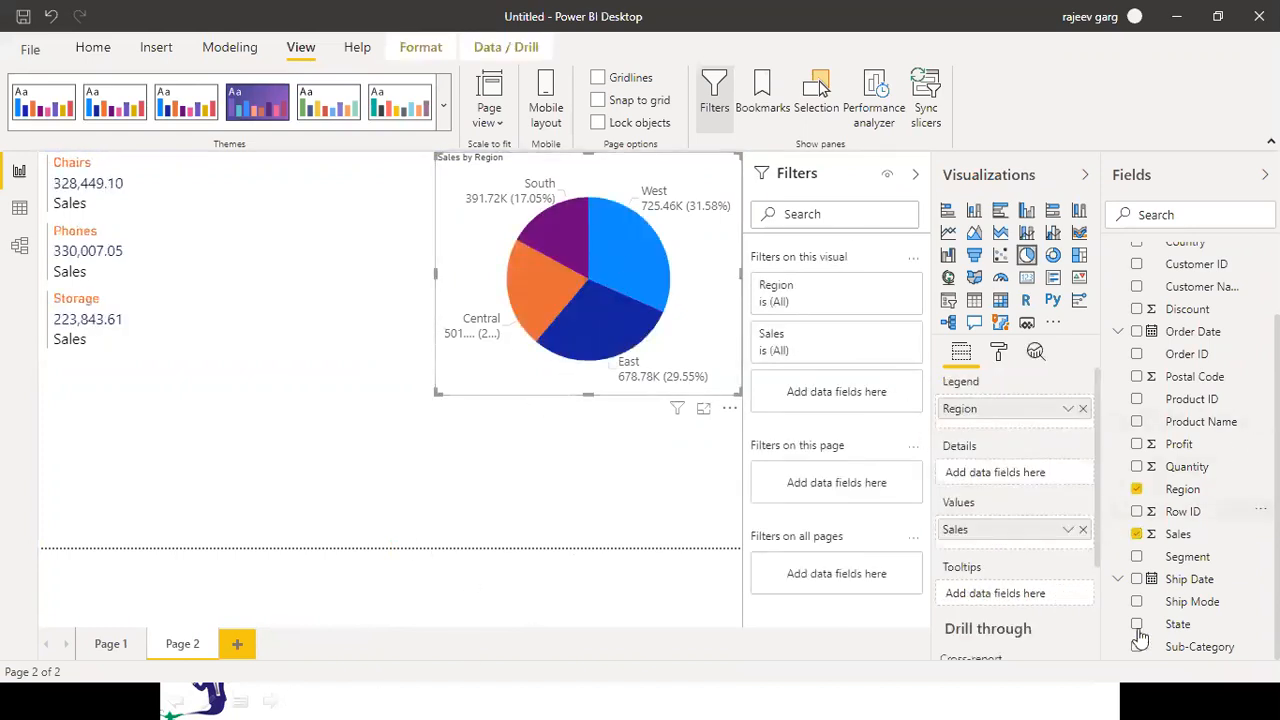
# Add a separate card showing Segment, shortened and widened to fit between the multi-row card and the pie chart
pyautogui.click(1029, 283)
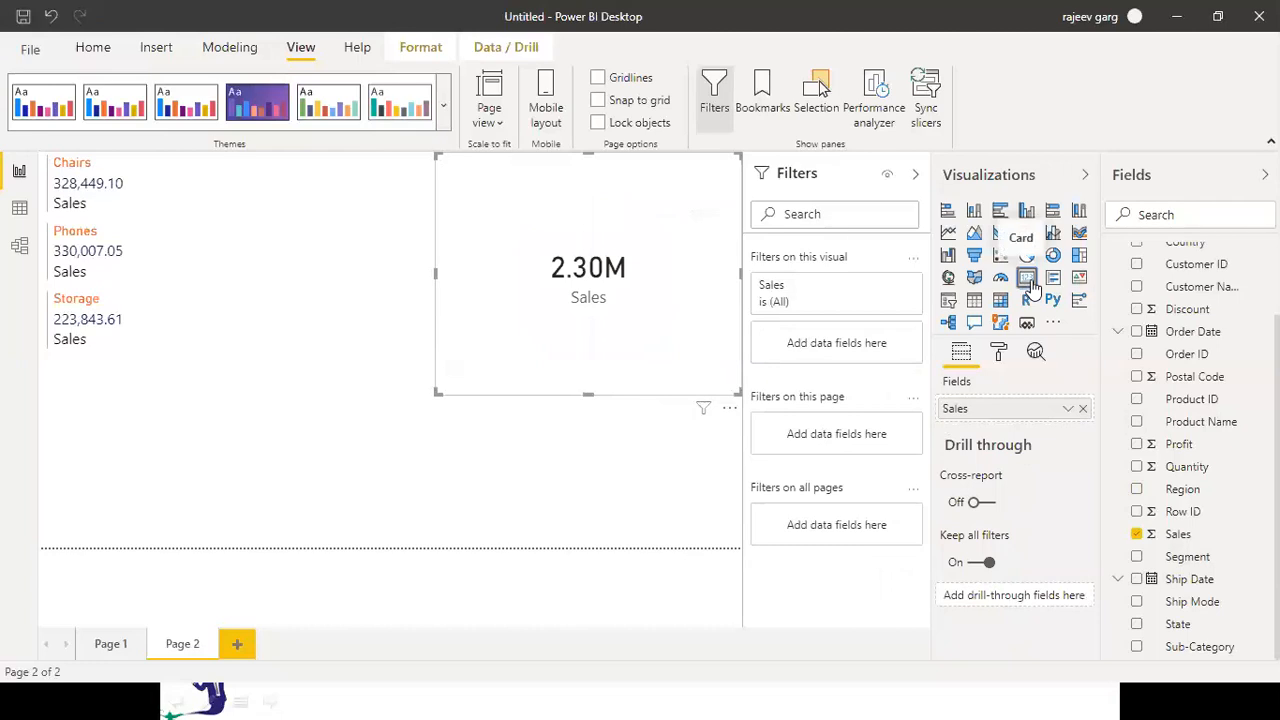
pyautogui.hotkey('ctrl', 'z')
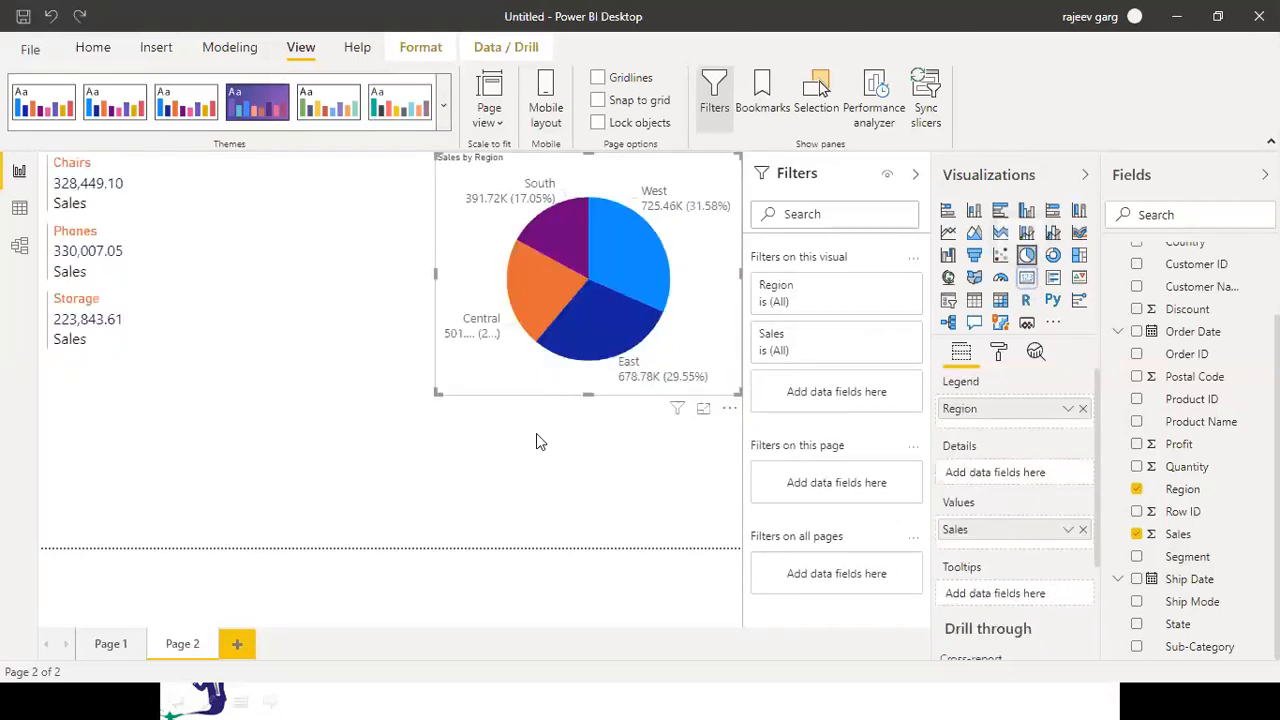
pyautogui.click(387, 390)
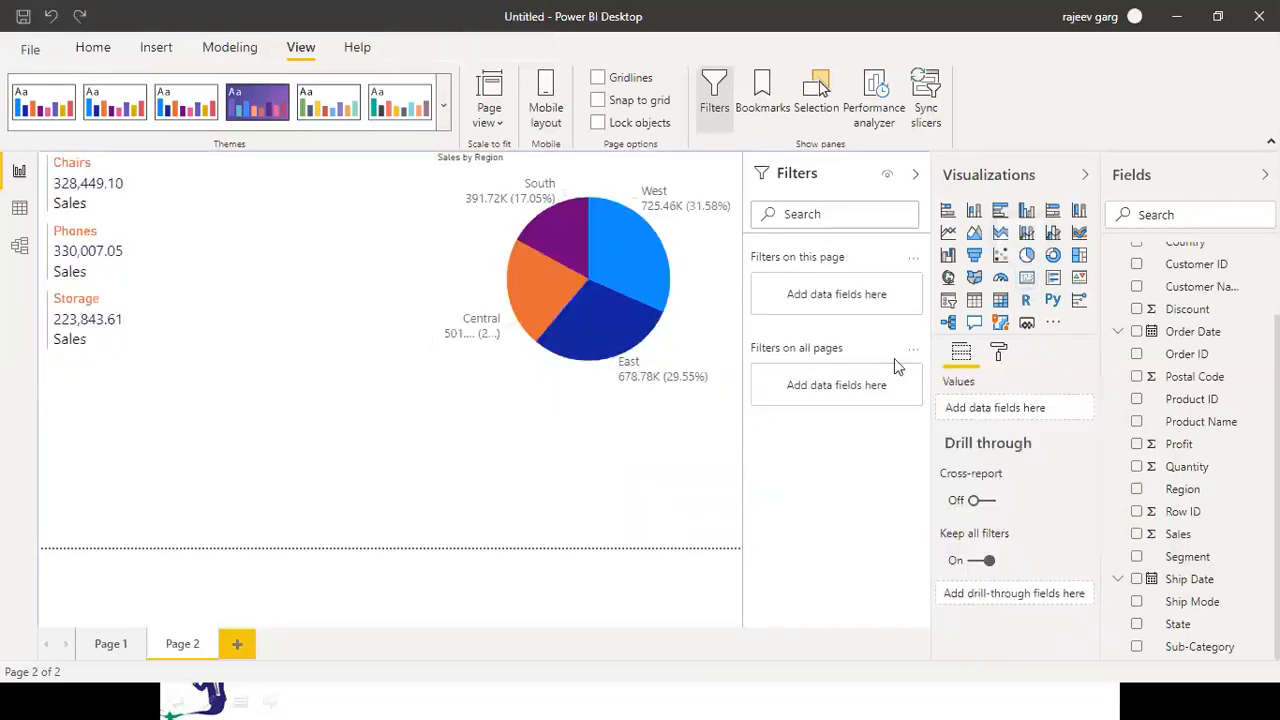
pyautogui.click(1027, 277)
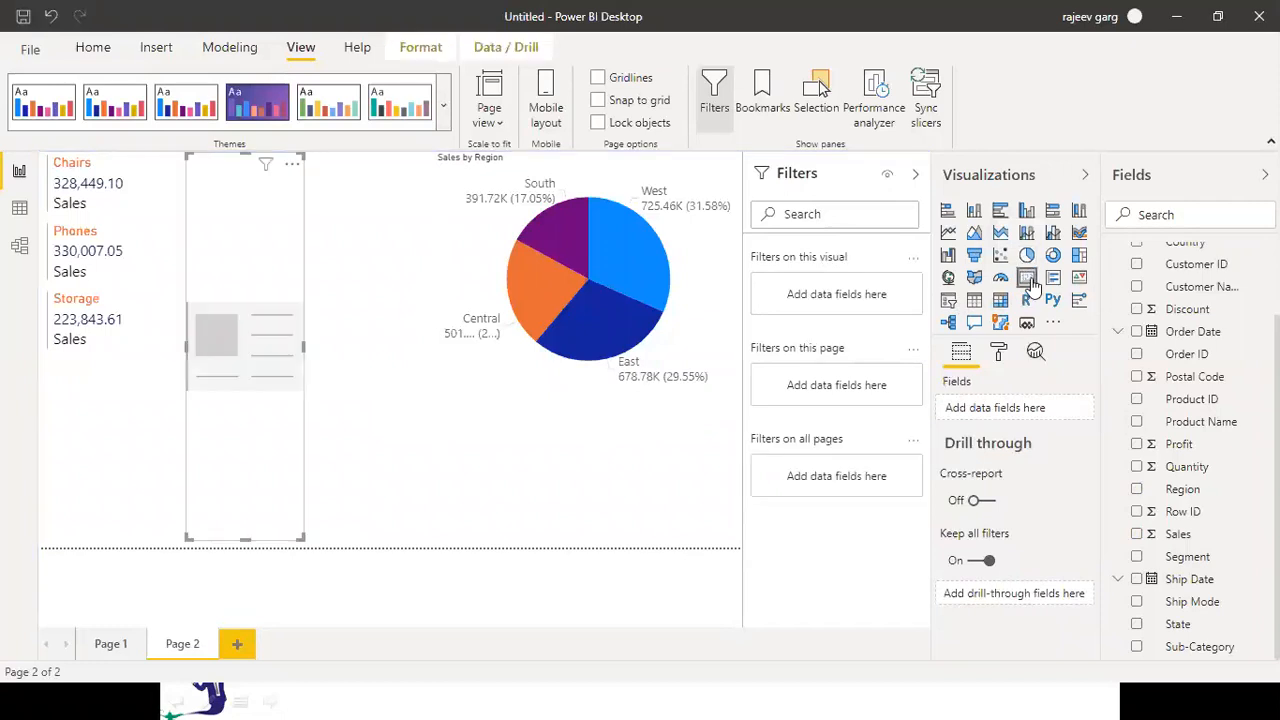
pyautogui.moveTo(246, 540); pyautogui.dragTo(236, 303)
pyautogui.moveTo(232, 256); pyautogui.dragTo(373, 289)
pyautogui.click(388, 354)
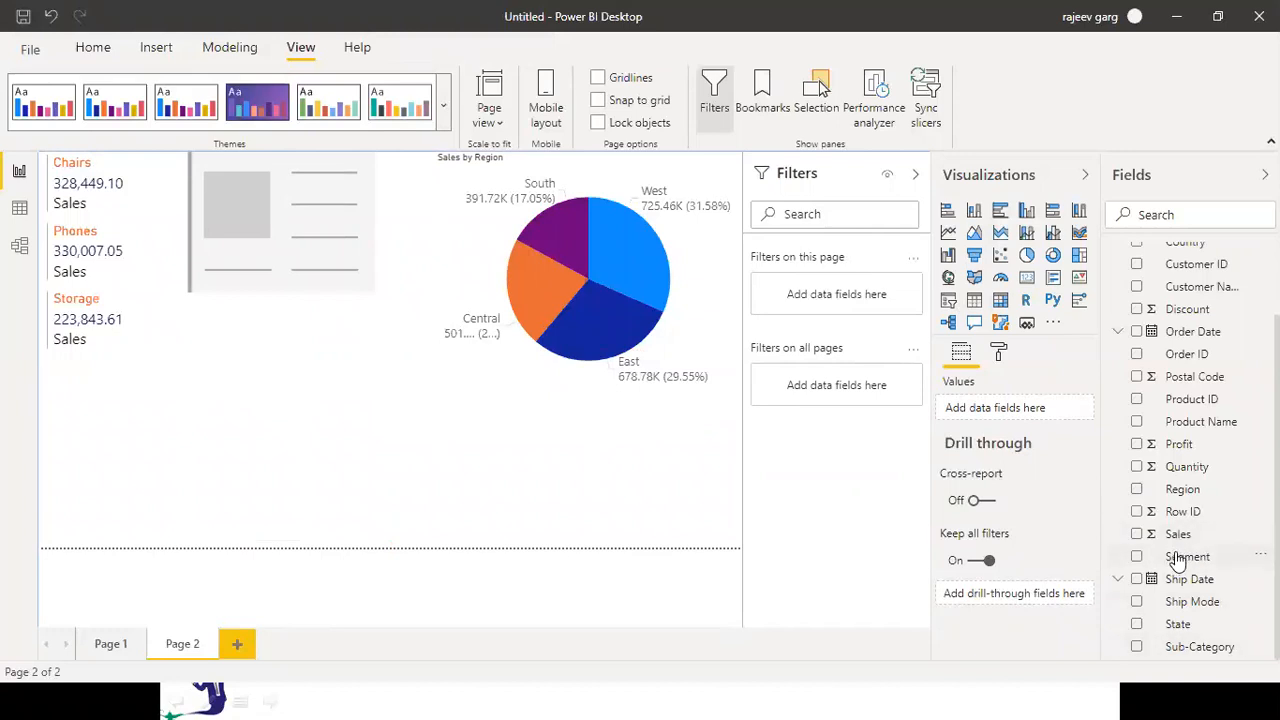
pyautogui.moveTo(477, 436); pyautogui.dragTo(257, 230)
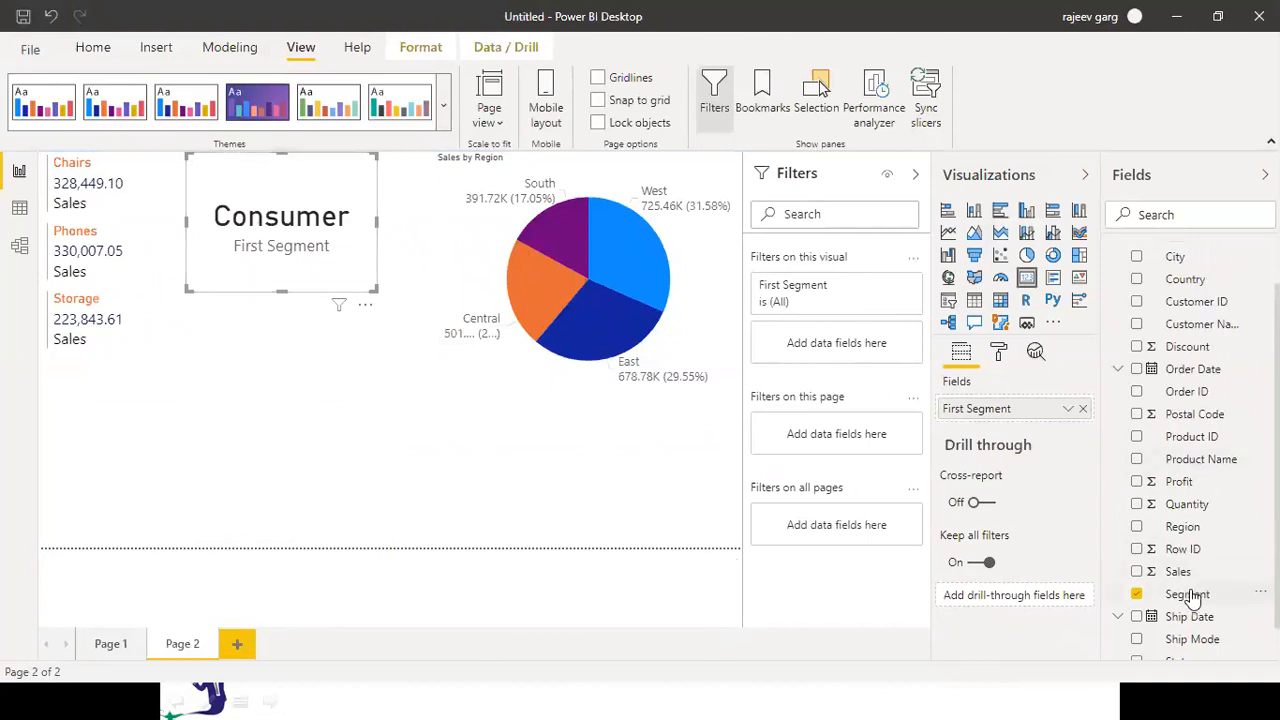
# Apply a Top N filter on Segment to the new card, showing the top 1 item by Sales
pyautogui.moveTo(1192, 597); pyautogui.dragTo(862, 362)
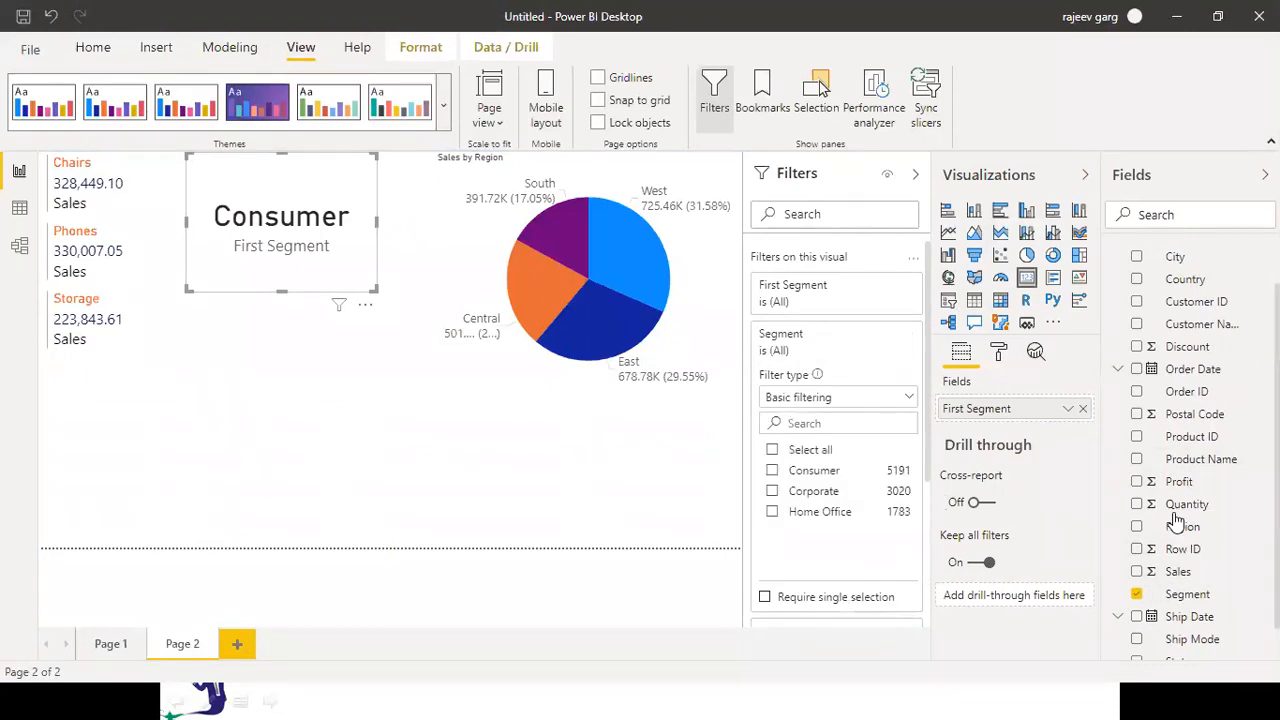
pyautogui.click(912, 400)
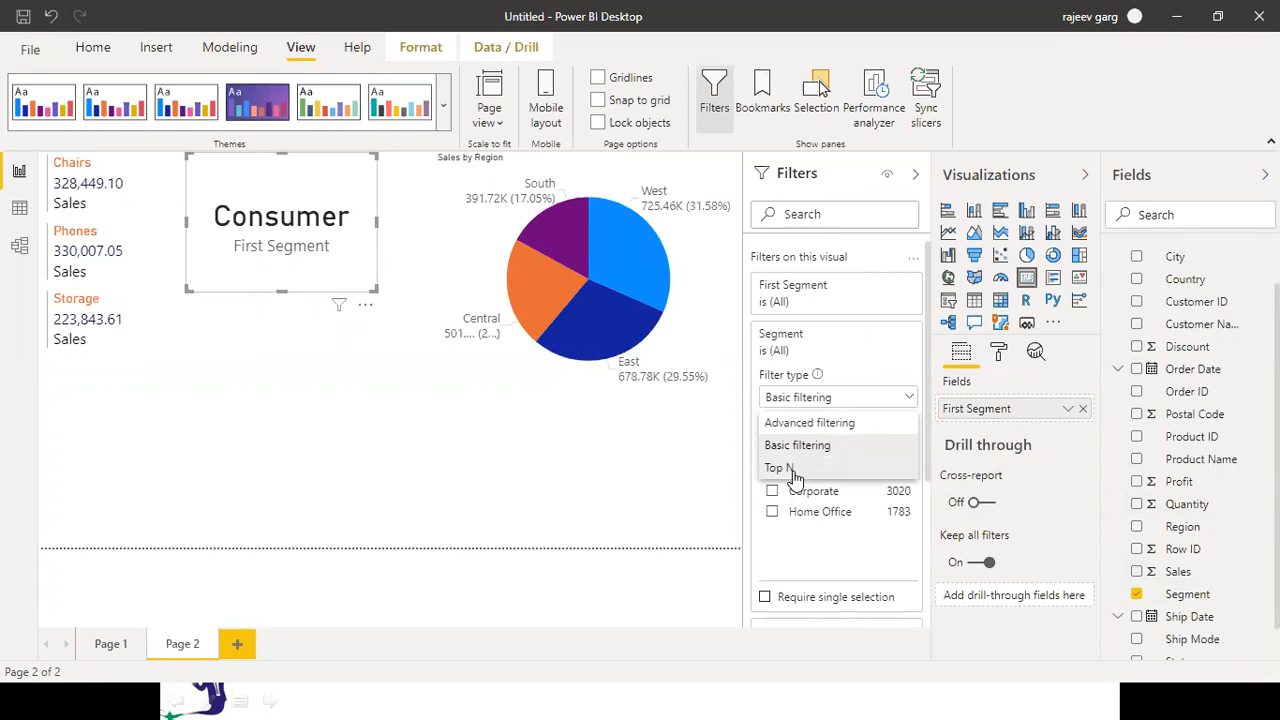
pyautogui.click(795, 470)
pyautogui.click(868, 443)
pyautogui.write('1')
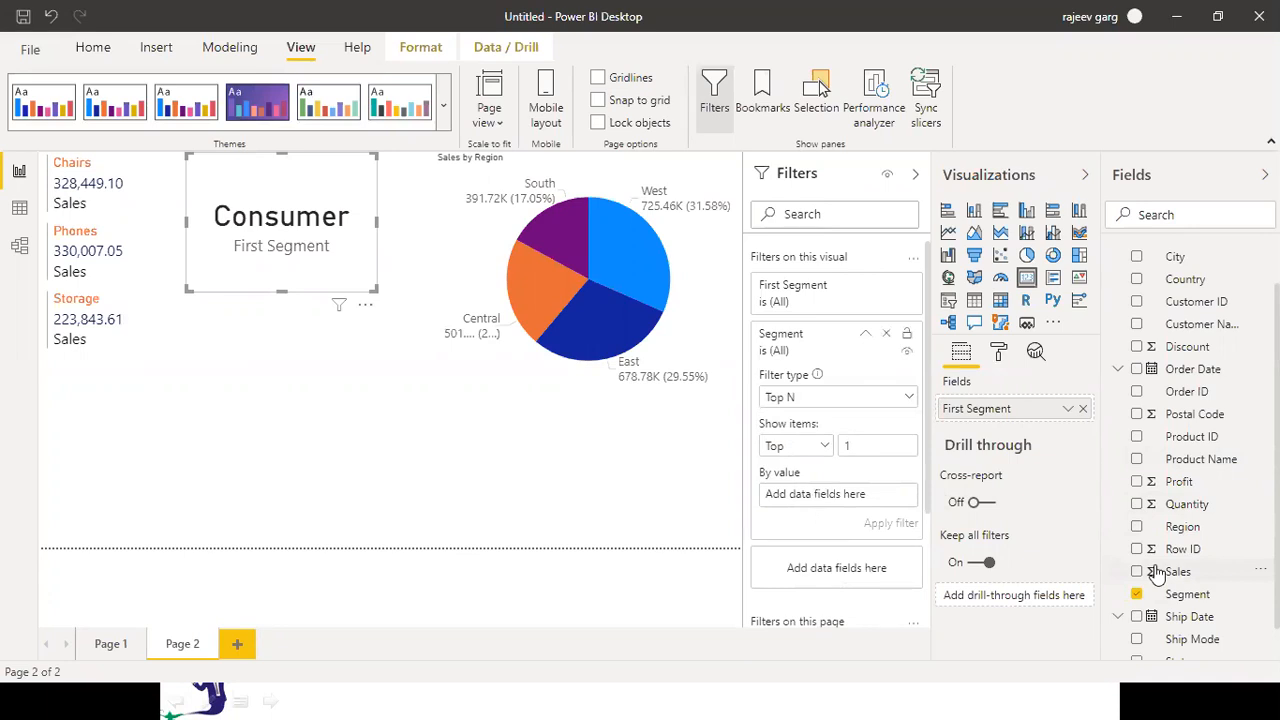
pyautogui.moveTo(1157, 575); pyautogui.dragTo(848, 498)
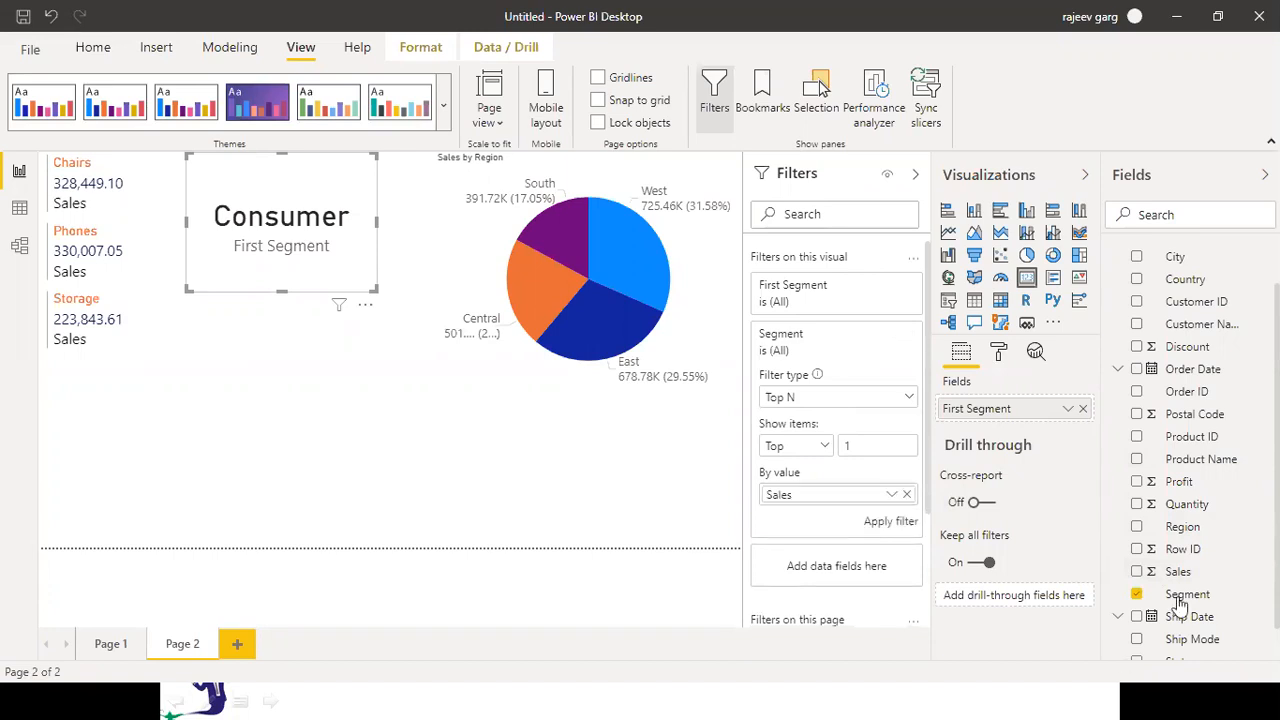
pyautogui.click(893, 523)
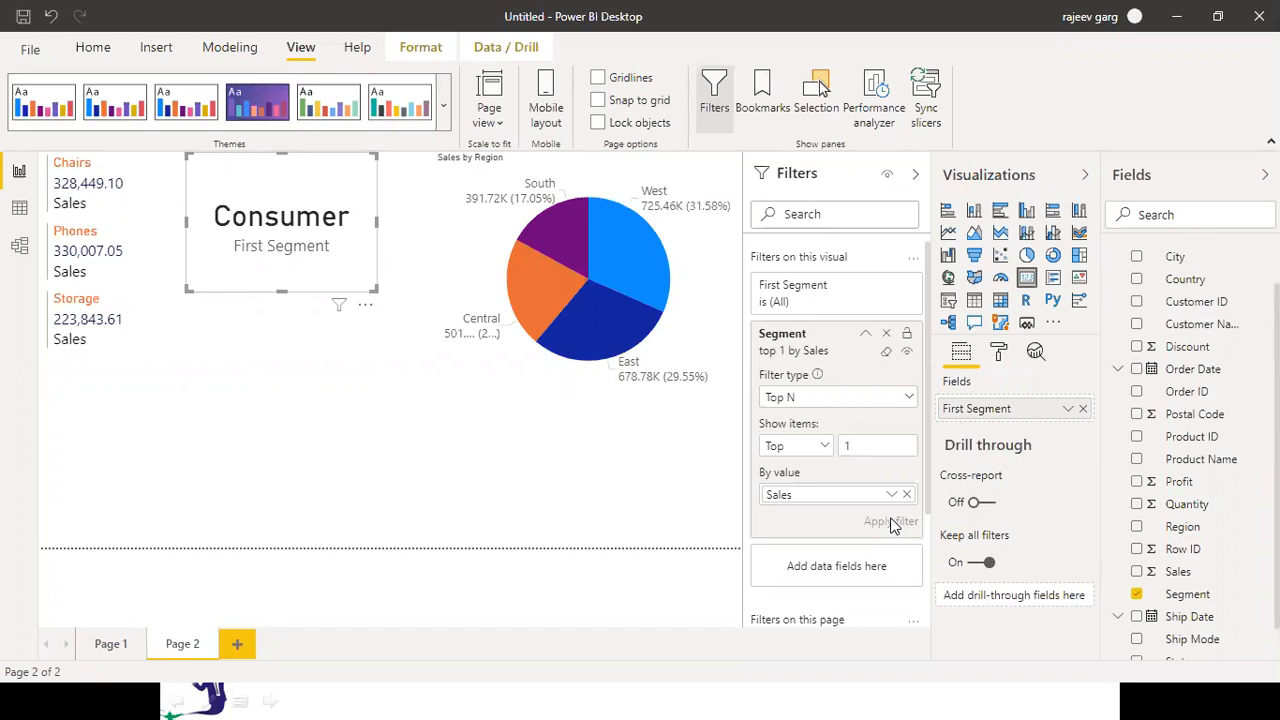
# Rename the card's First Segment field as Max Sales Generating Segment and widen the card to fit the full label
pyautogui.click(1069, 410)
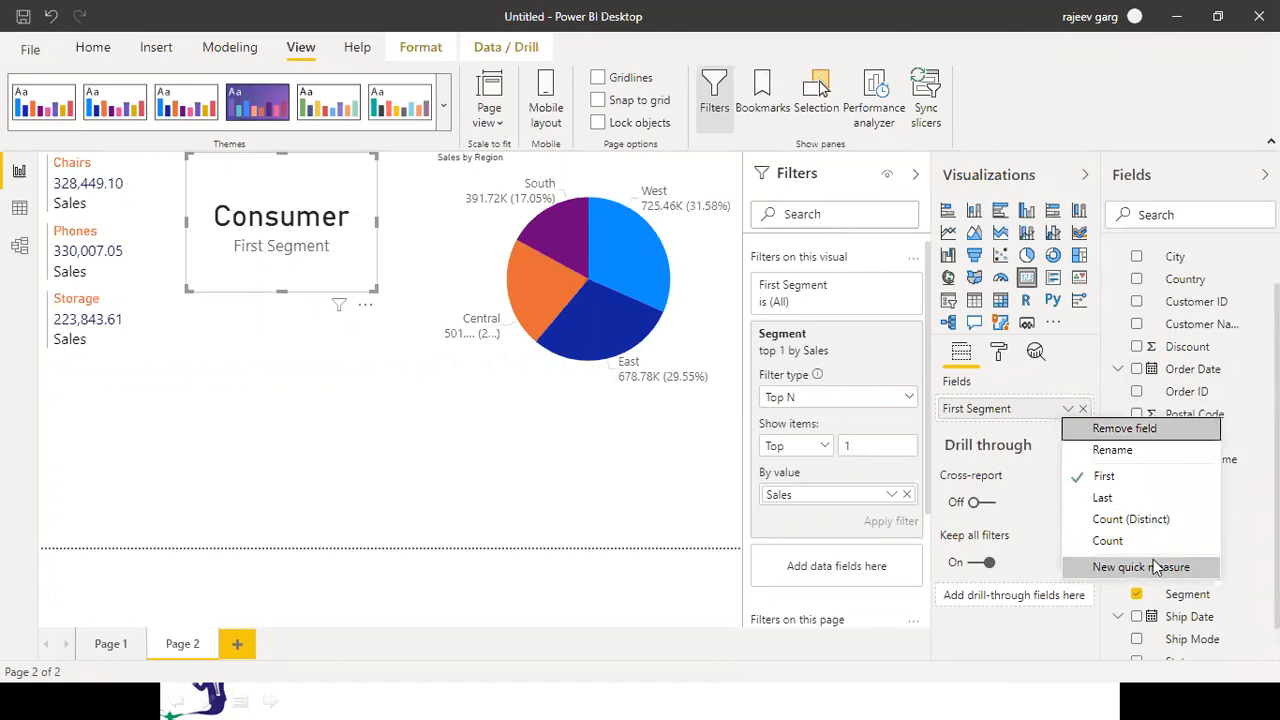
pyautogui.click(1121, 450)
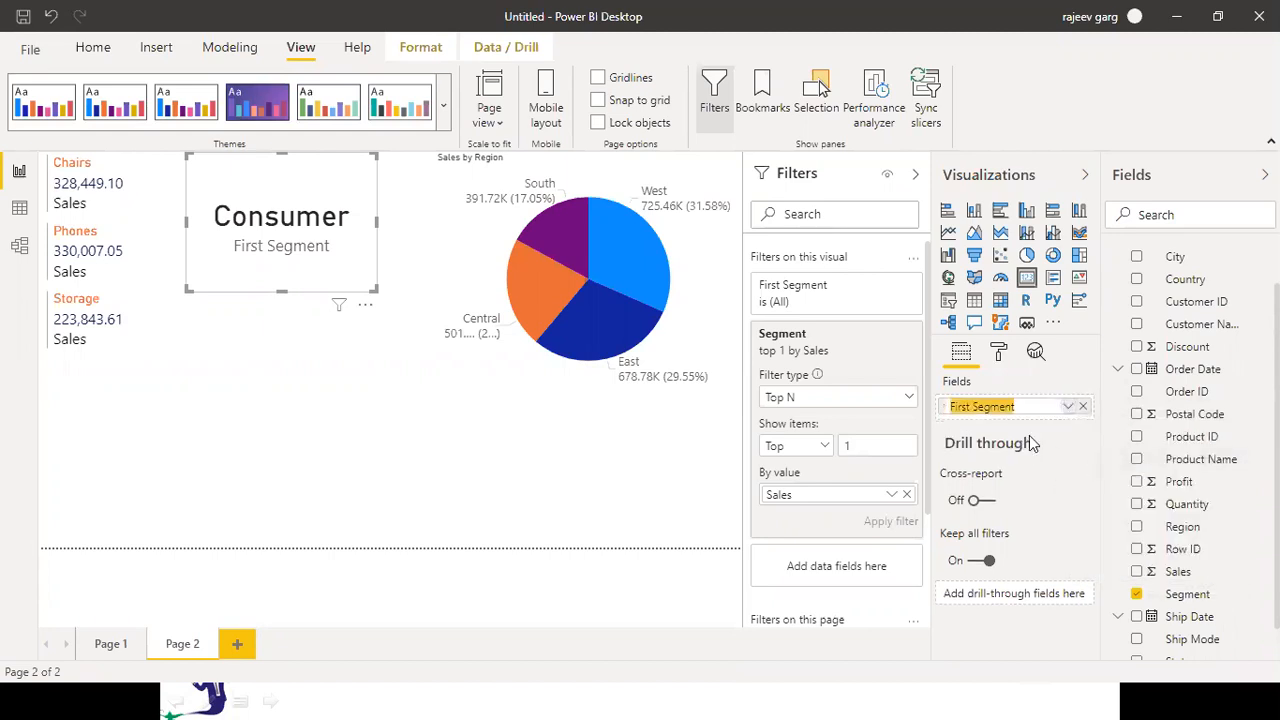
pyautogui.moveTo(1029, 435)
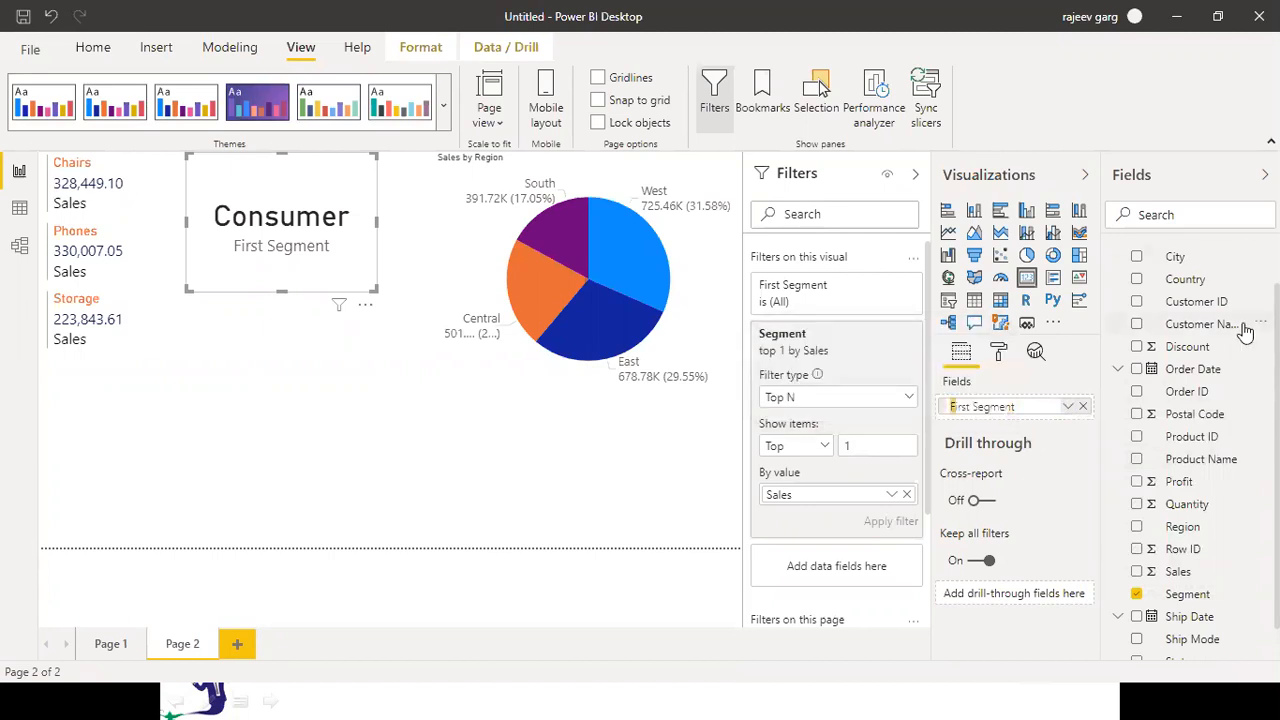
pyautogui.hotkey('shift', 'Right')
pyautogui.hotkey('shift', 'Right')
pyautogui.hotkey('shift', 'Right')
pyautogui.hotkey('shift', 'Right')
pyautogui.hotkey('shift', 'Right')
pyautogui.hotkey('shift', 'Right')
pyautogui.hotkey('shift', 'Right')
pyautogui.hotkey('shift', 'Right')
pyautogui.hotkey('shift', 'Right')
pyautogui.hotkey('shift', 'Right')
pyautogui.hotkey('shift', 'Right')
pyautogui.hotkey('shift', 'Right')
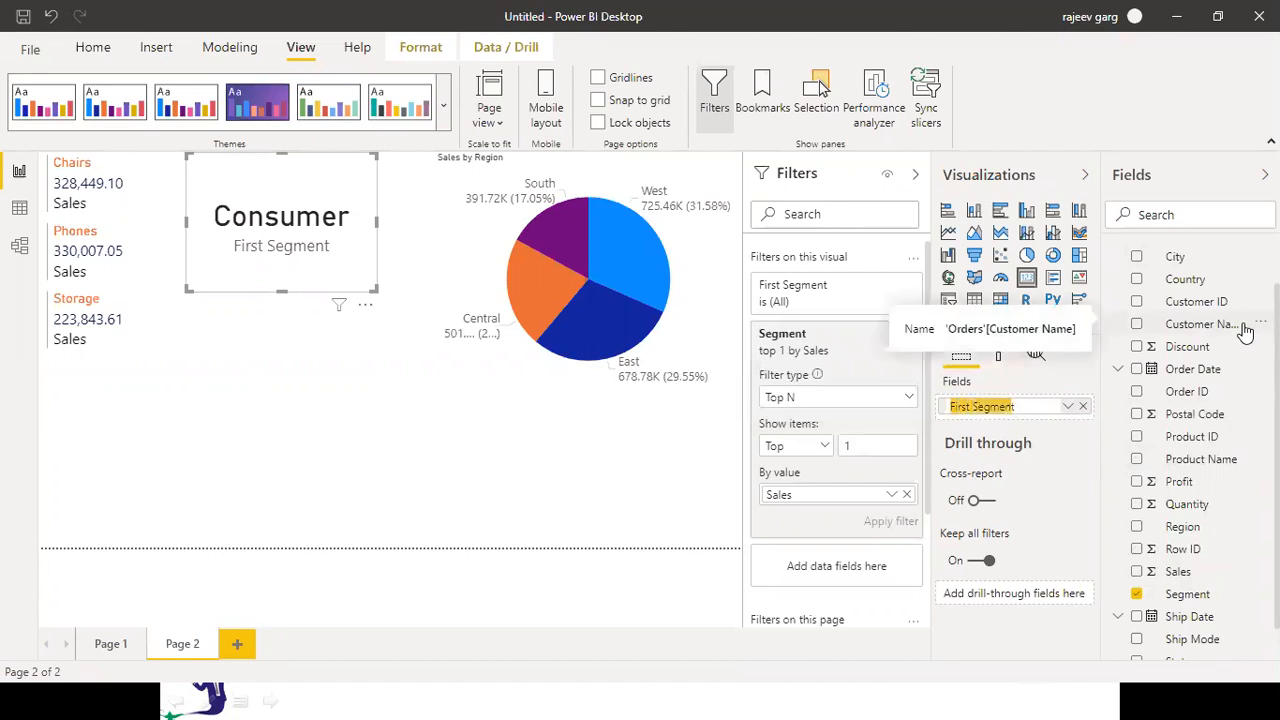
pyautogui.hotkey('shift', 'Left')
pyautogui.hotkey('shift', 'Left')
pyautogui.hotkey('shift', 'Left')
pyautogui.hotkey('shift', 'Left')
pyautogui.hotkey('shift', 'Left')
pyautogui.hotkey('shift', 'Left')
pyautogui.hotkey('shift', 'Left')
pyautogui.hotkey('shift', 'Left')
pyautogui.hotkey('shift', 'Left')
pyautogui.hotkey('shift', 'Left')
pyautogui.hotkey('shift', 'Left')
pyautogui.hotkey('shift', 'Left')
pyautogui.hotkey('shift', 'Left')
pyautogui.hotkey('shift', 'Right')
pyautogui.hotkey('shift', 'Right')
pyautogui.hotkey('shift', 'Right')
pyautogui.hotkey('shift', 'Right')
pyautogui.hotkey('shift', 'Right')
pyautogui.hotkey('shift', 'Right')
pyautogui.hotkey('shift', 'Right')
pyautogui.hotkey('shift', 'Right')
pyautogui.hotkey('shift', 'Right')
pyautogui.hotkey('shift', 'Right')
pyautogui.hotkey('shift', 'Right')
pyautogui.hotkey('shift', 'Right')
pyautogui.hotkey('shift', 'Right')
pyautogui.hotkey('shift', 'Left')
pyautogui.hotkey('shift', 'Left')
pyautogui.hotkey('shift', 'Left')
pyautogui.hotkey('shift', 'Left')
pyautogui.hotkey('shift', 'Left')
pyautogui.hotkey('shift', 'Left')
pyautogui.hotkey('shift', 'Left')
pyautogui.hotkey('shift', 'Left')
pyautogui.write('Max')
pyautogui.write(' Sales')
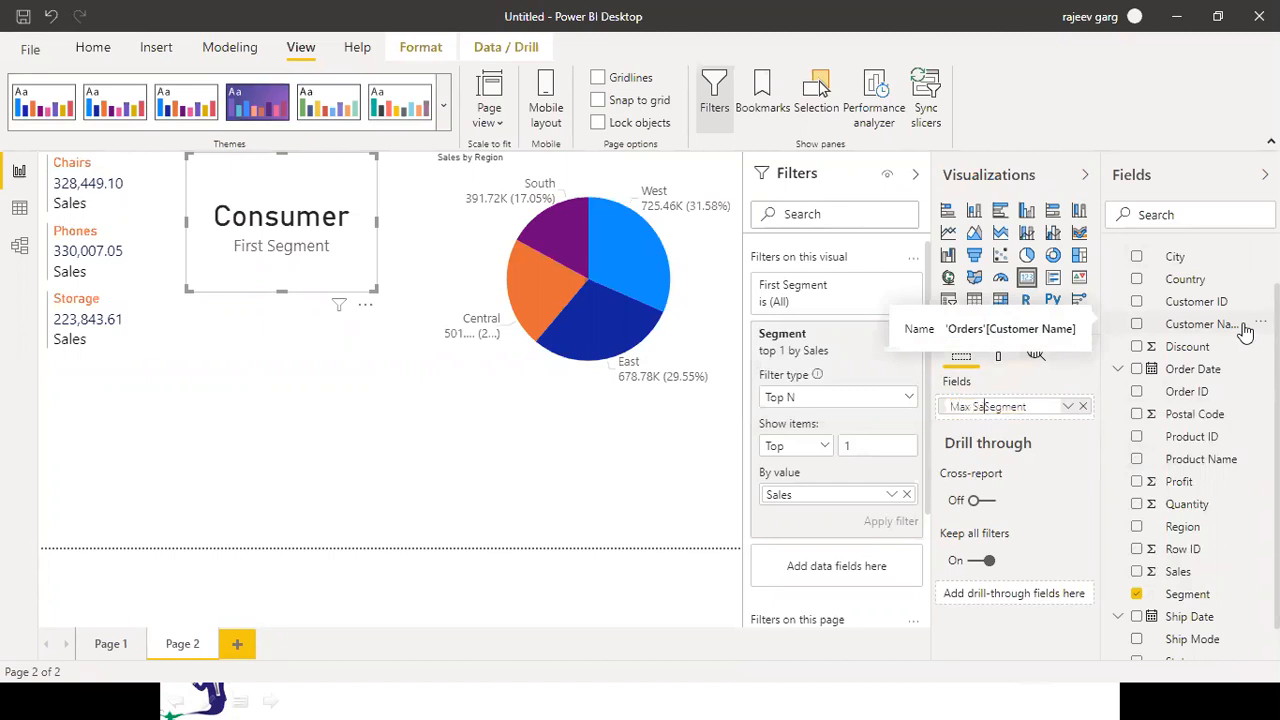
pyautogui.write(' generating S')
pyautogui.hotkey('ctrl', 'Left')
pyautogui.press('Delete')
pyautogui.write('G')
pyautogui.press('Return')
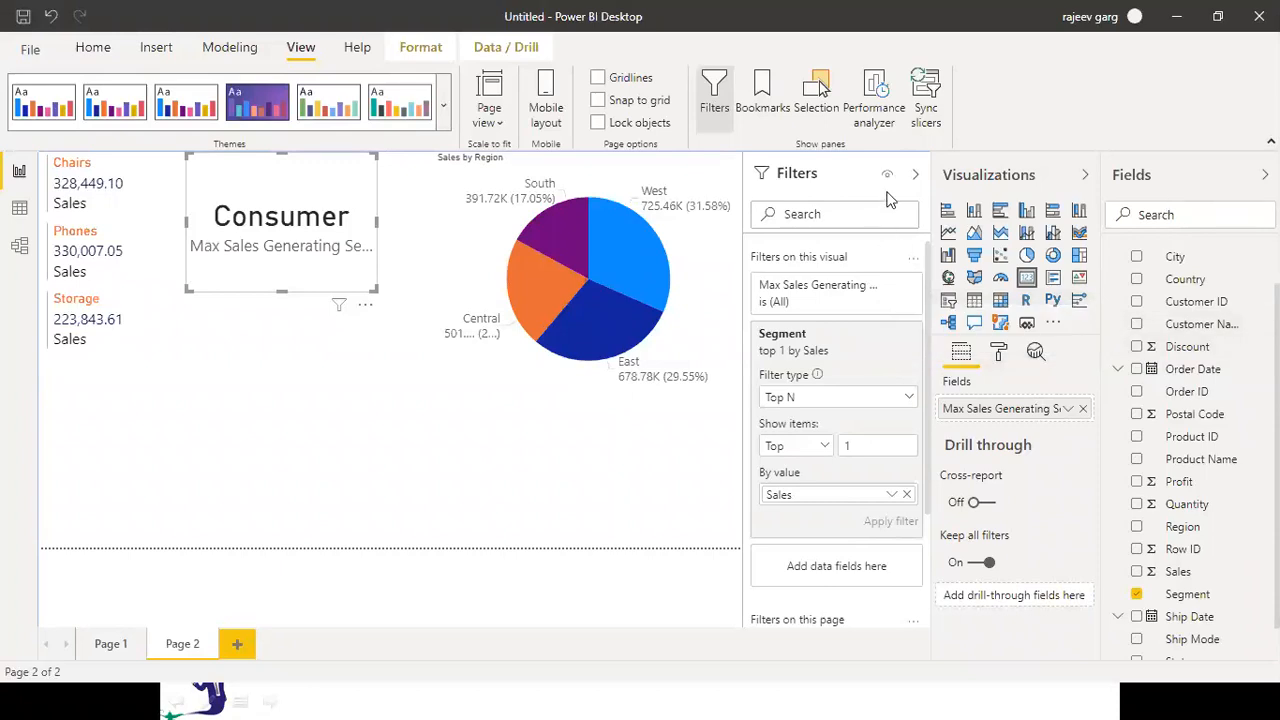
pyautogui.moveTo(378, 220); pyautogui.dragTo(410, 228)
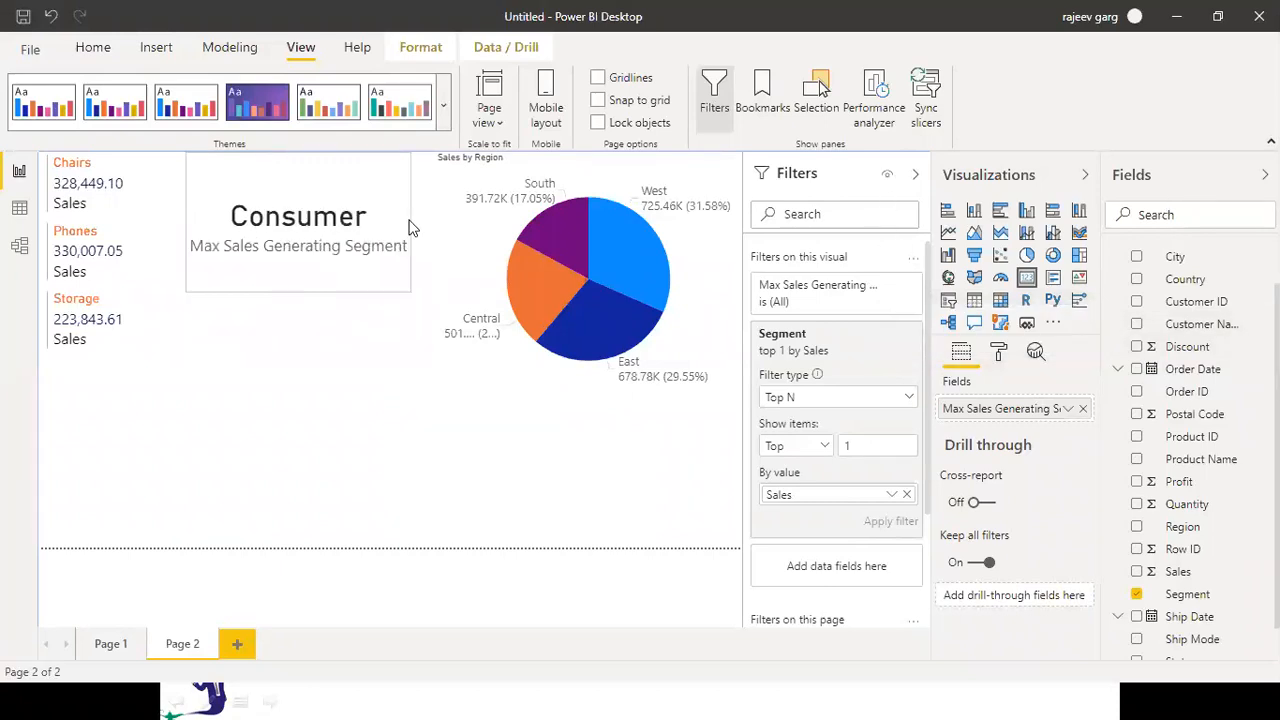
pyautogui.click(330, 478)
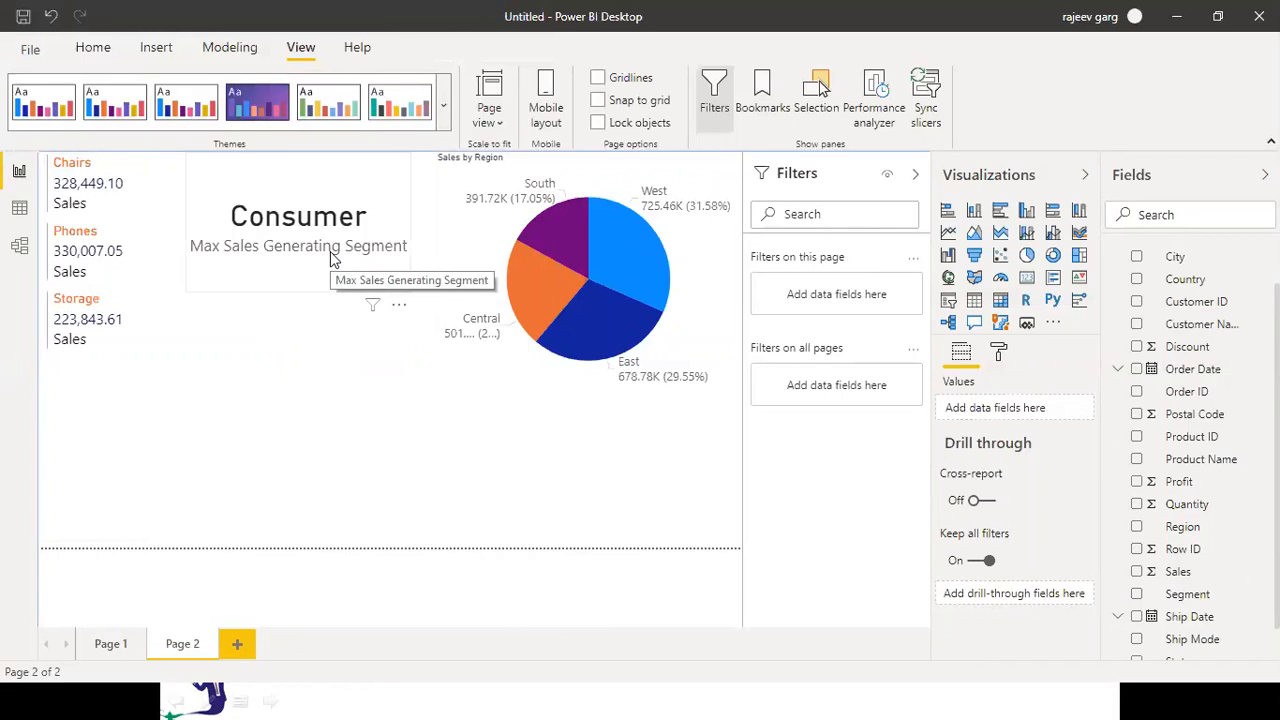
# Check how the cards respond to the South, Central, East and West slices, and clear the slice selection
pyautogui.click(557, 235)
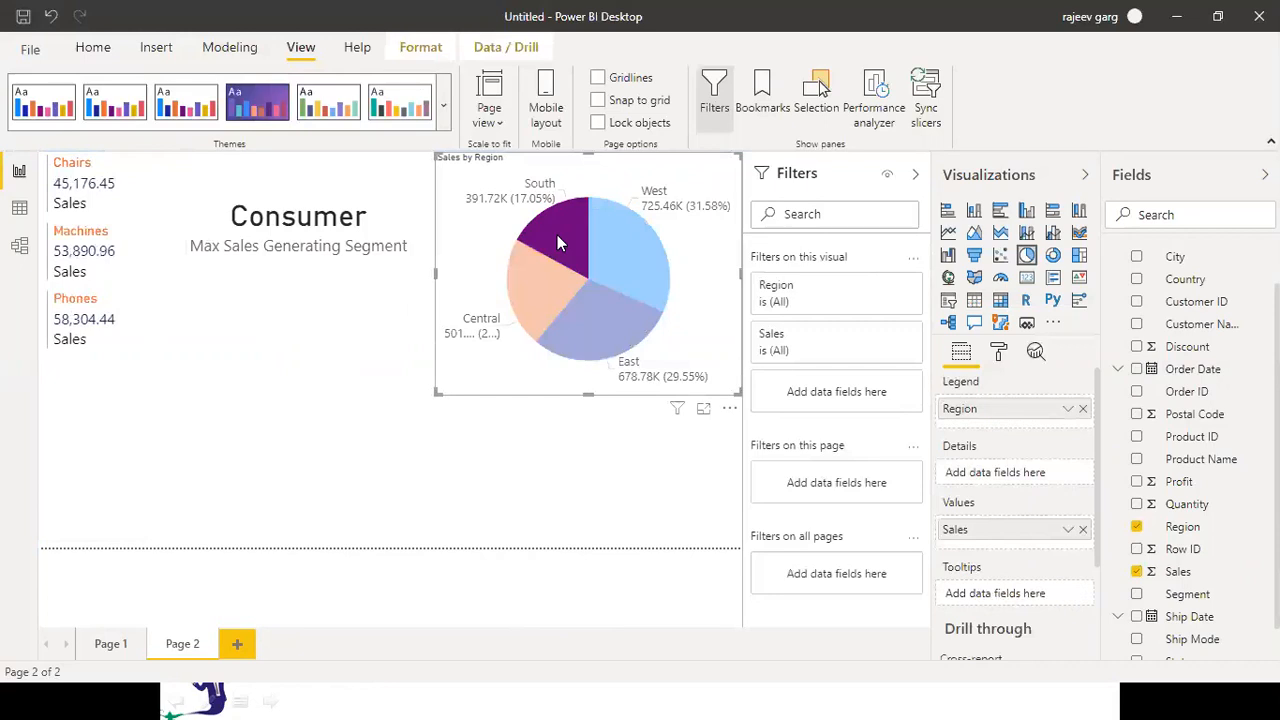
pyautogui.moveTo(534, 284)
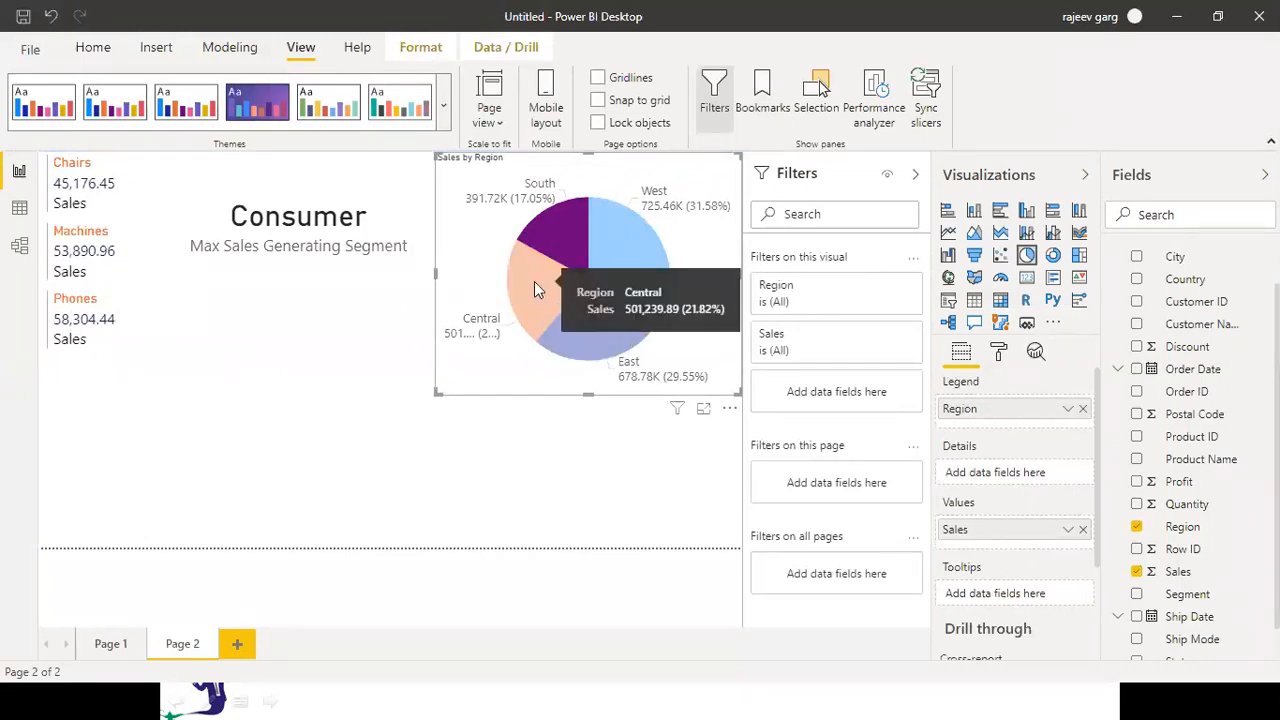
pyautogui.click(534, 283)
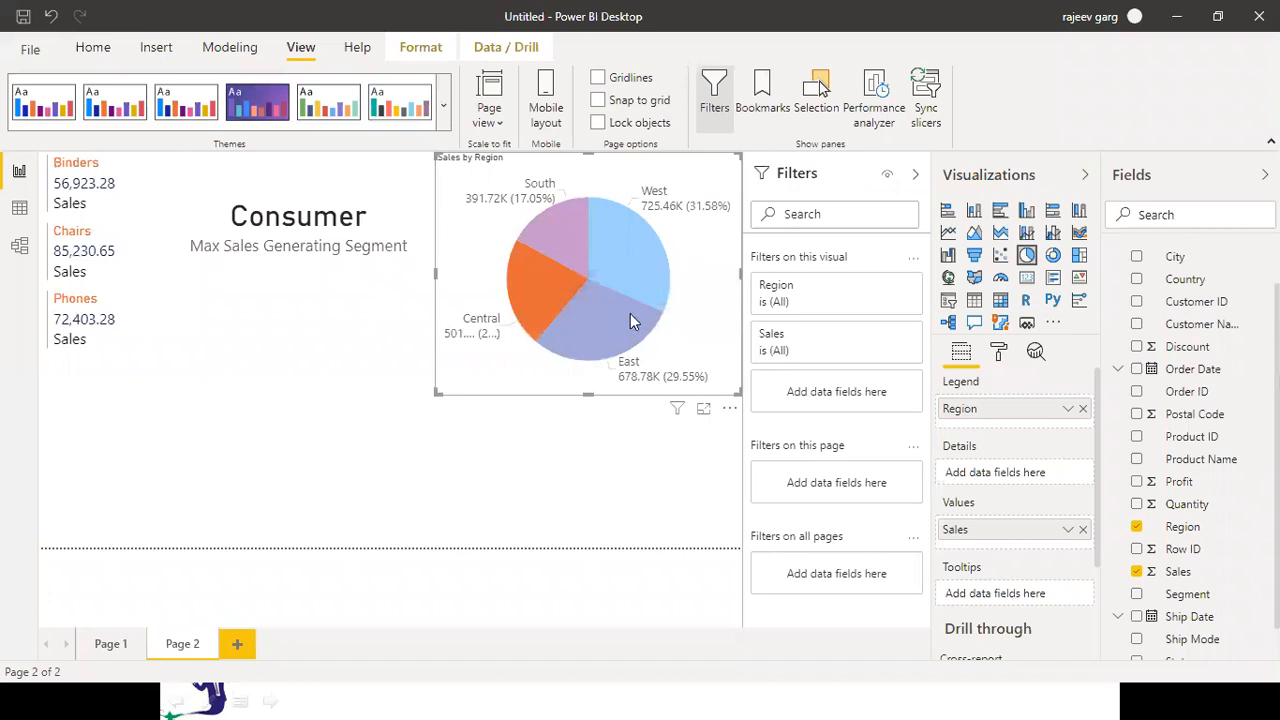
pyautogui.click(630, 320)
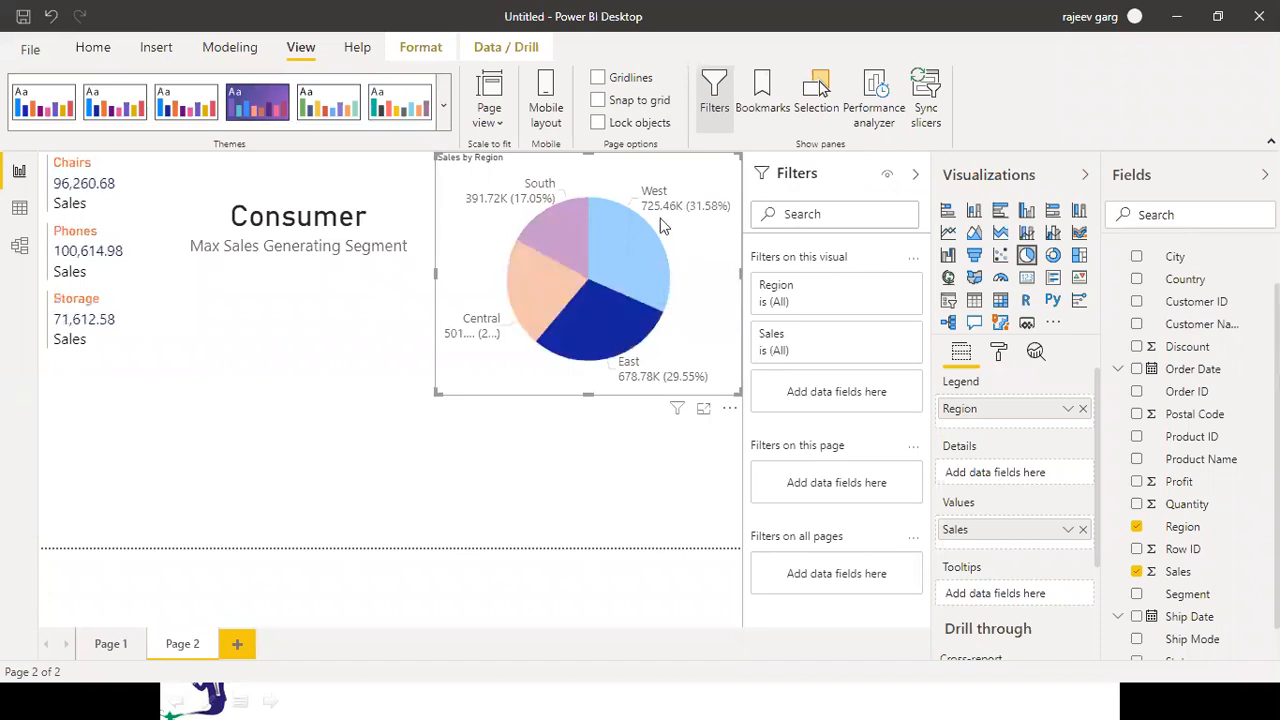
pyautogui.click(634, 263)
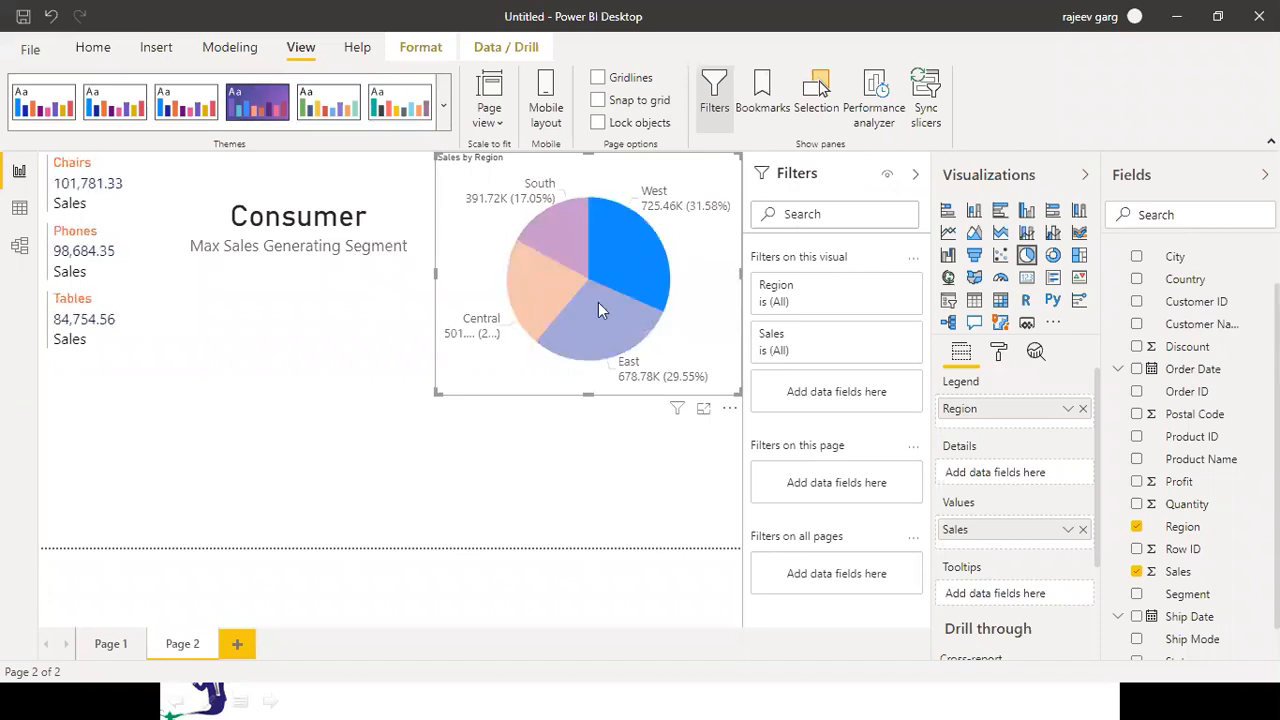
pyautogui.click(502, 392)
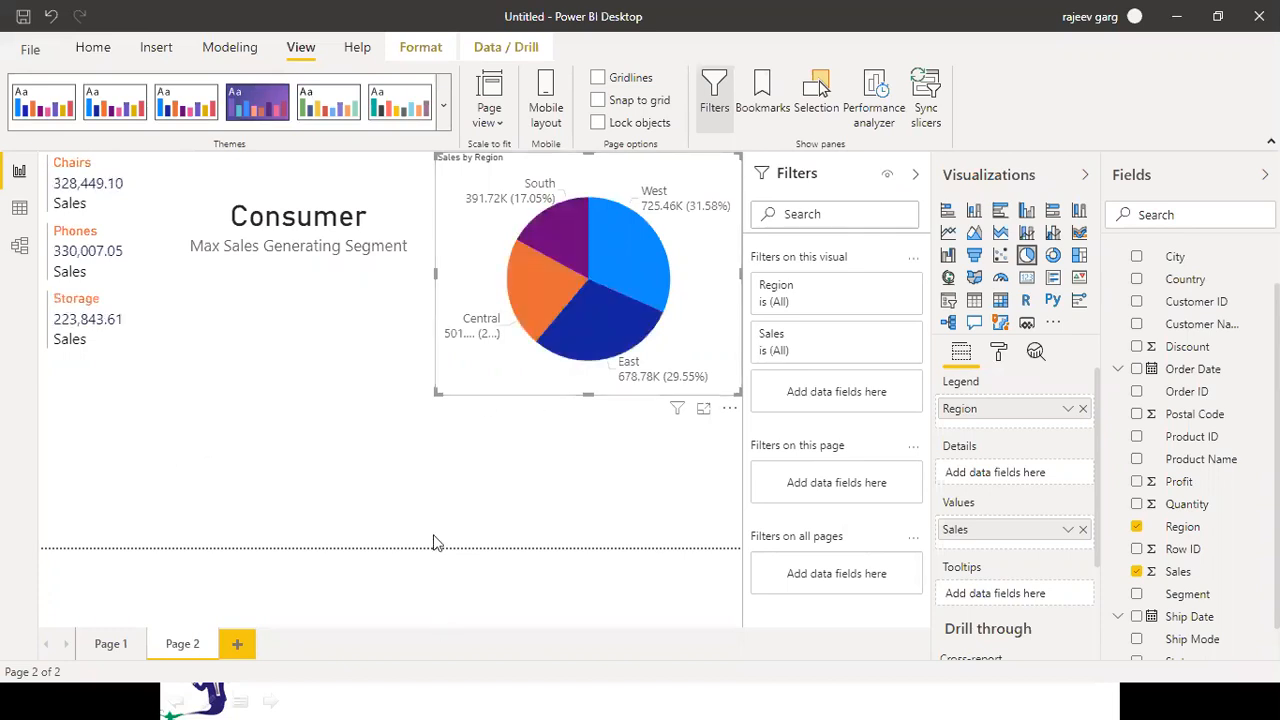
pyautogui.click(1055, 287)
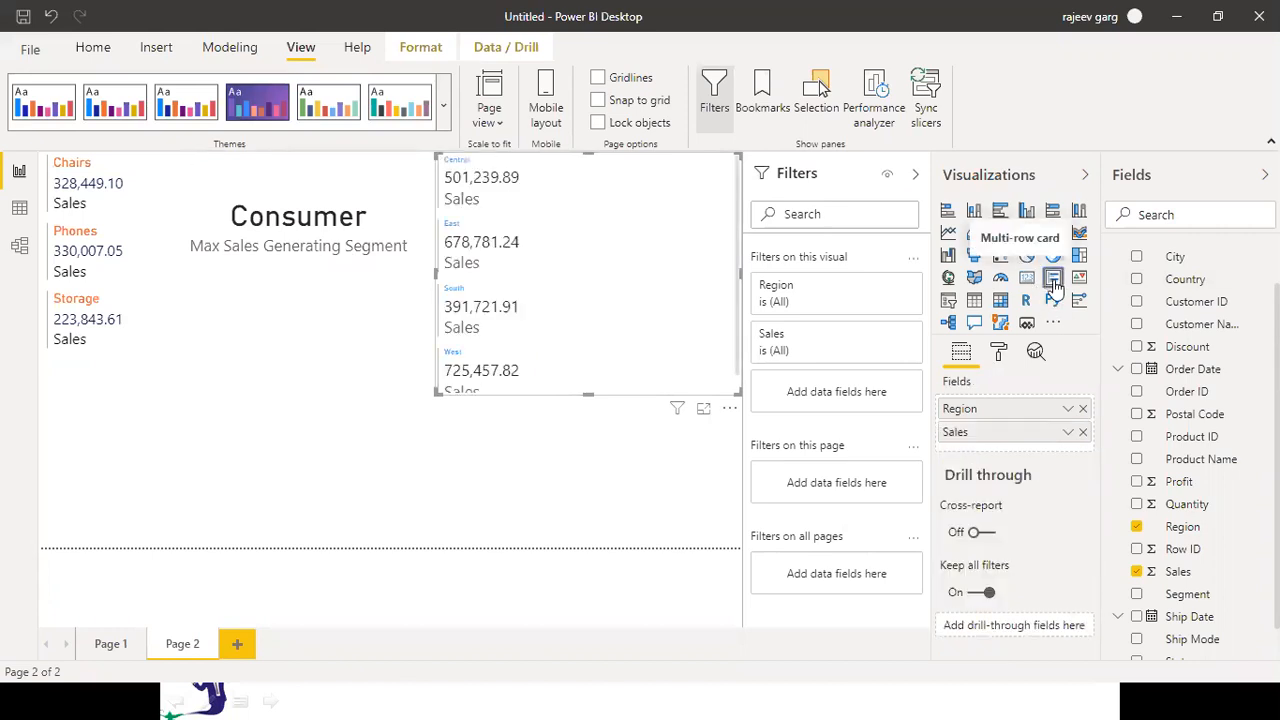
pyautogui.hotkey('ctrl', 'z')
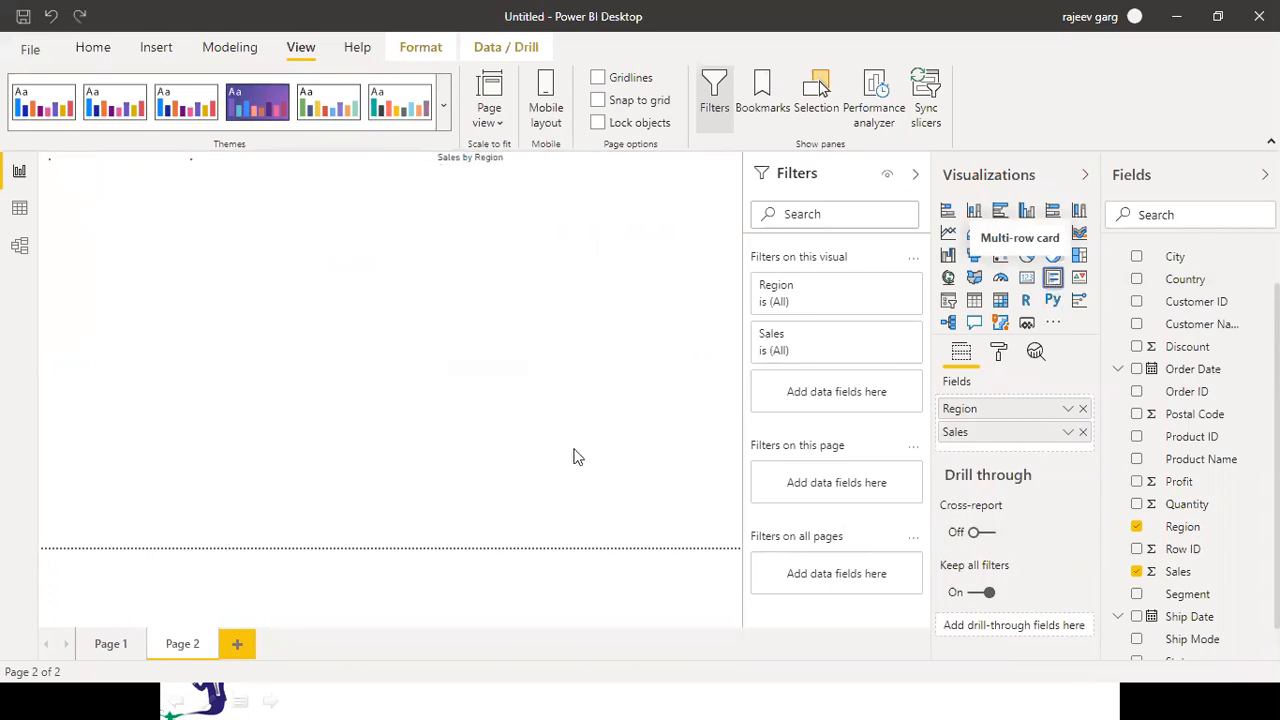
pyautogui.click(555, 480)
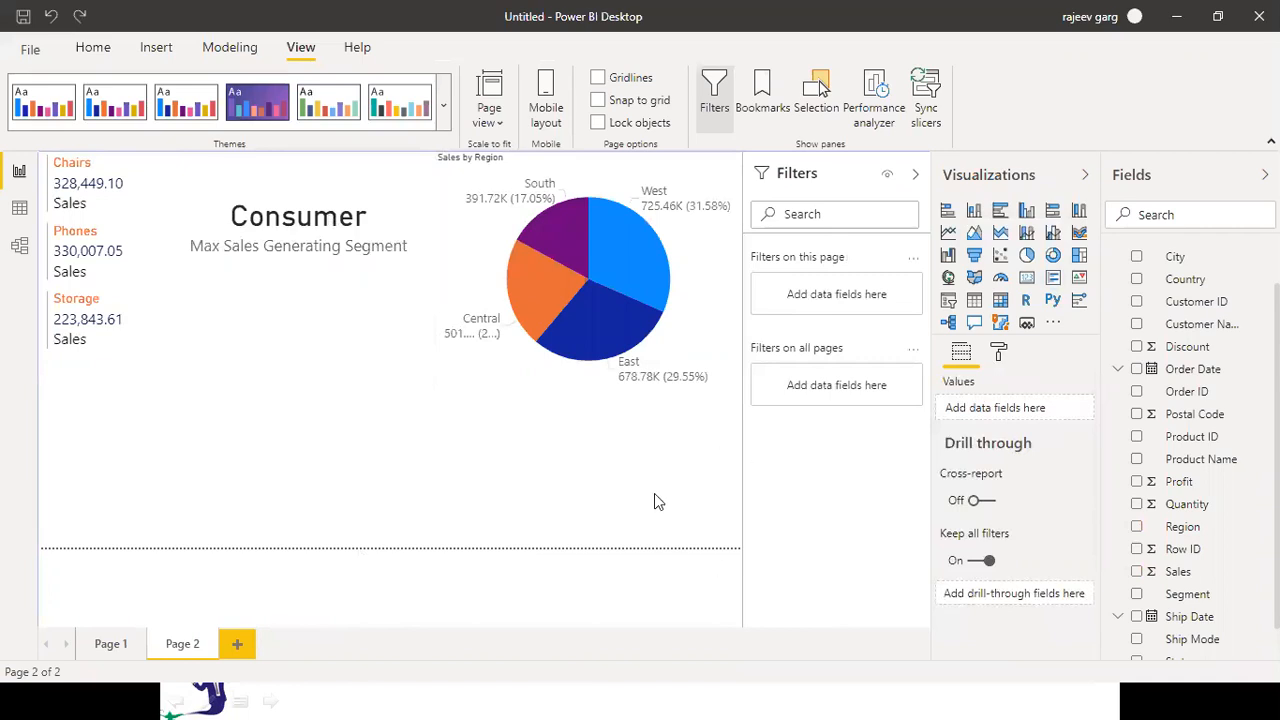
# Add a new multi-row card showing Segment and Sales below the top-selling segment card
pyautogui.click(1052, 284)
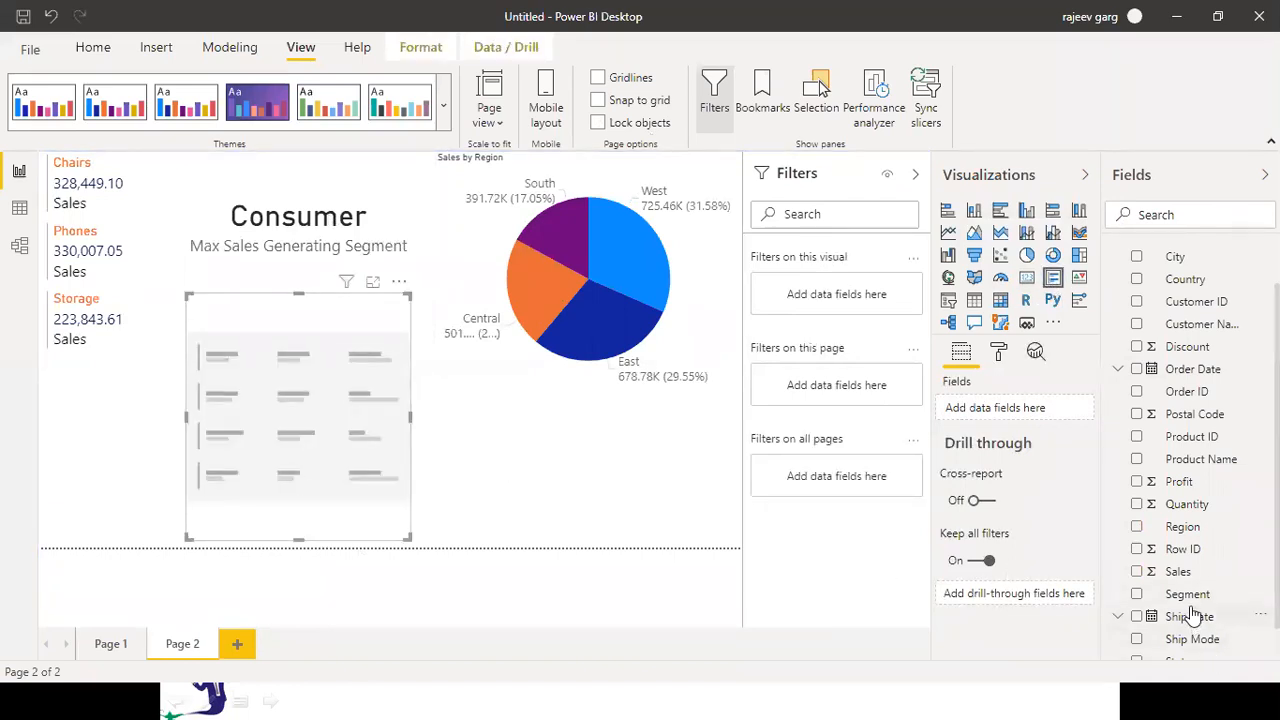
pyautogui.moveTo(1188, 600); pyautogui.dragTo(990, 410)
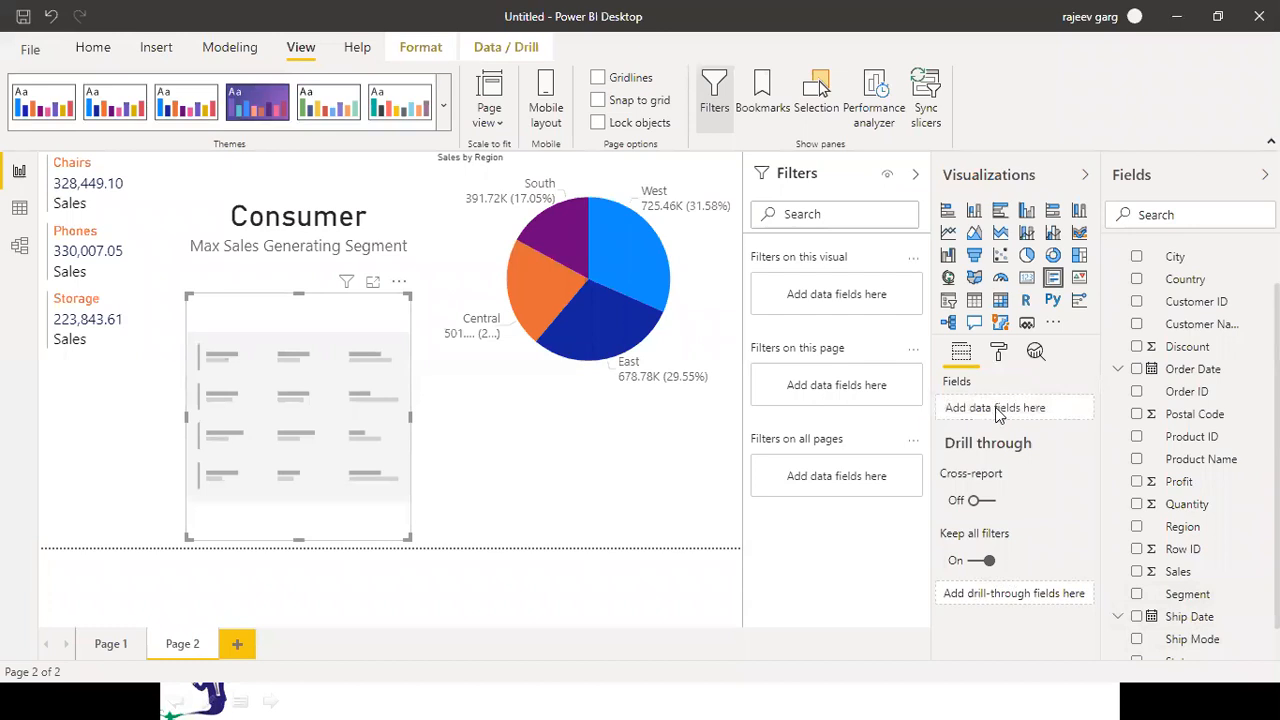
pyautogui.click(1180, 573)
pyautogui.click(1136, 573)
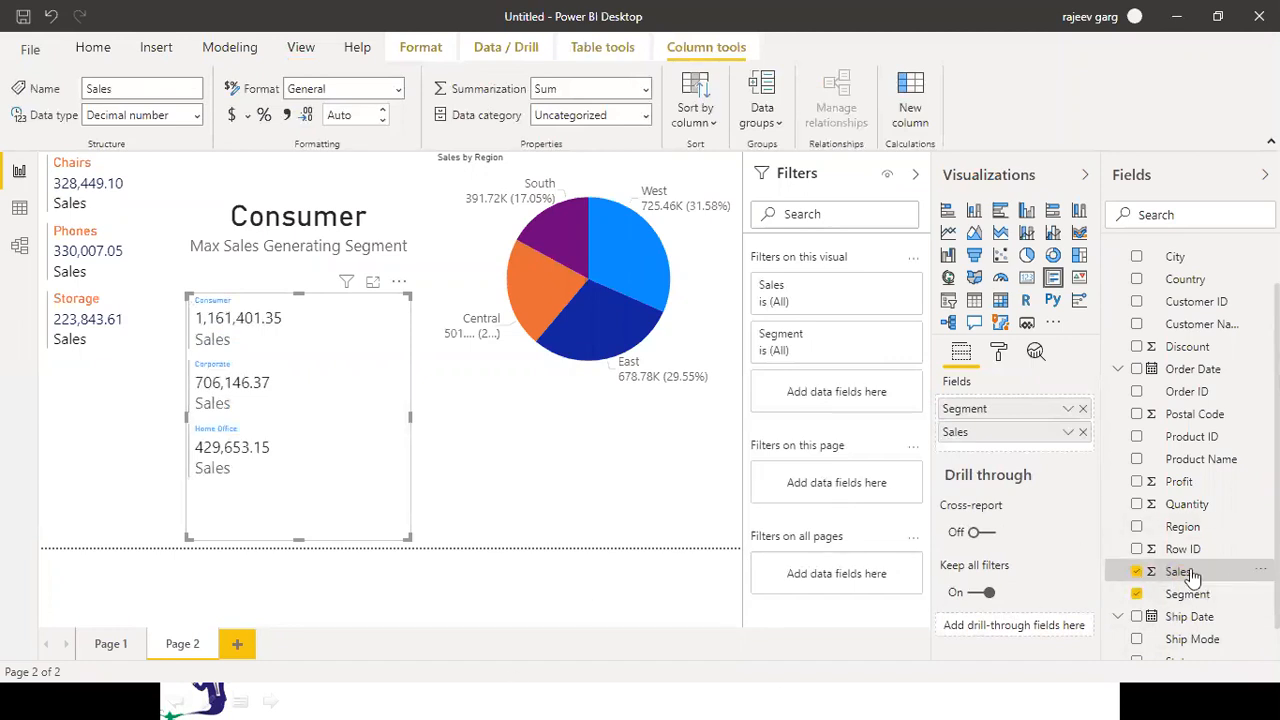
# Apply a Top N filter on Segment to the new multi-row card, showing the top 1 item by Sales
pyautogui.moveTo(1183, 598); pyautogui.dragTo(830, 400)
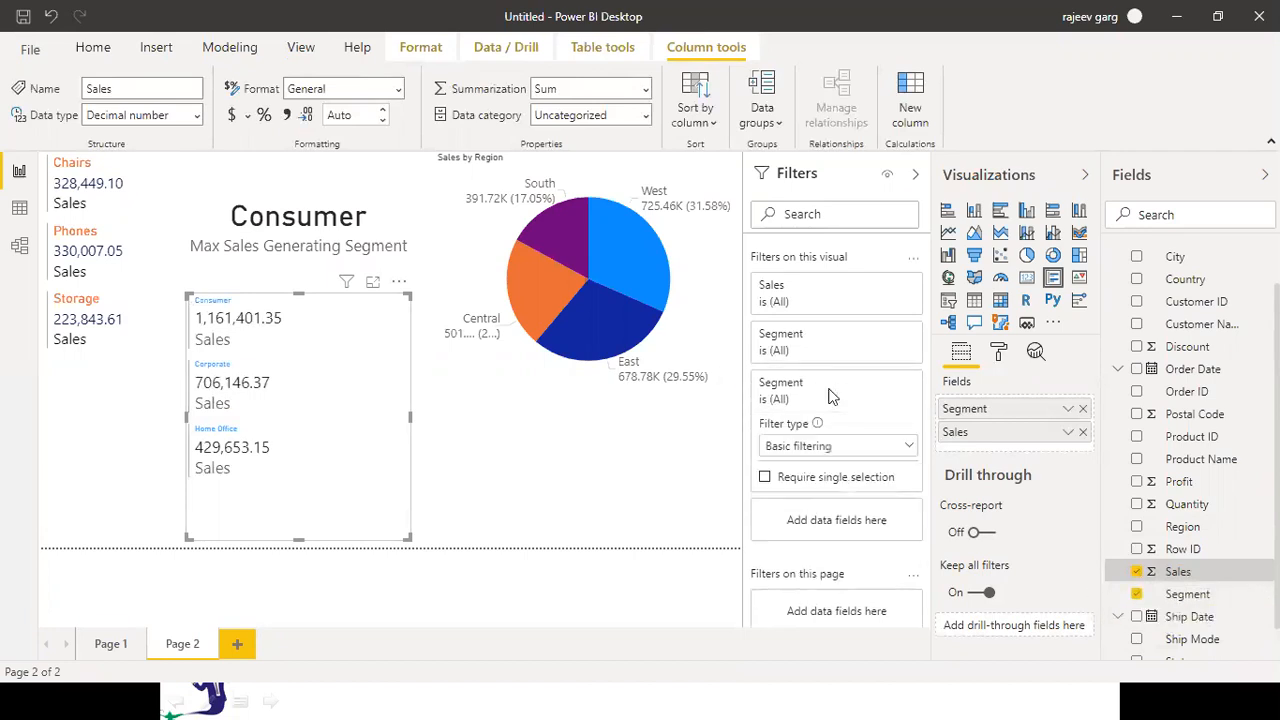
pyautogui.click(836, 446)
pyautogui.click(786, 520)
pyautogui.click(869, 493)
pyautogui.write('1')
pyautogui.moveTo(1141, 566); pyautogui.dragTo(813, 545)
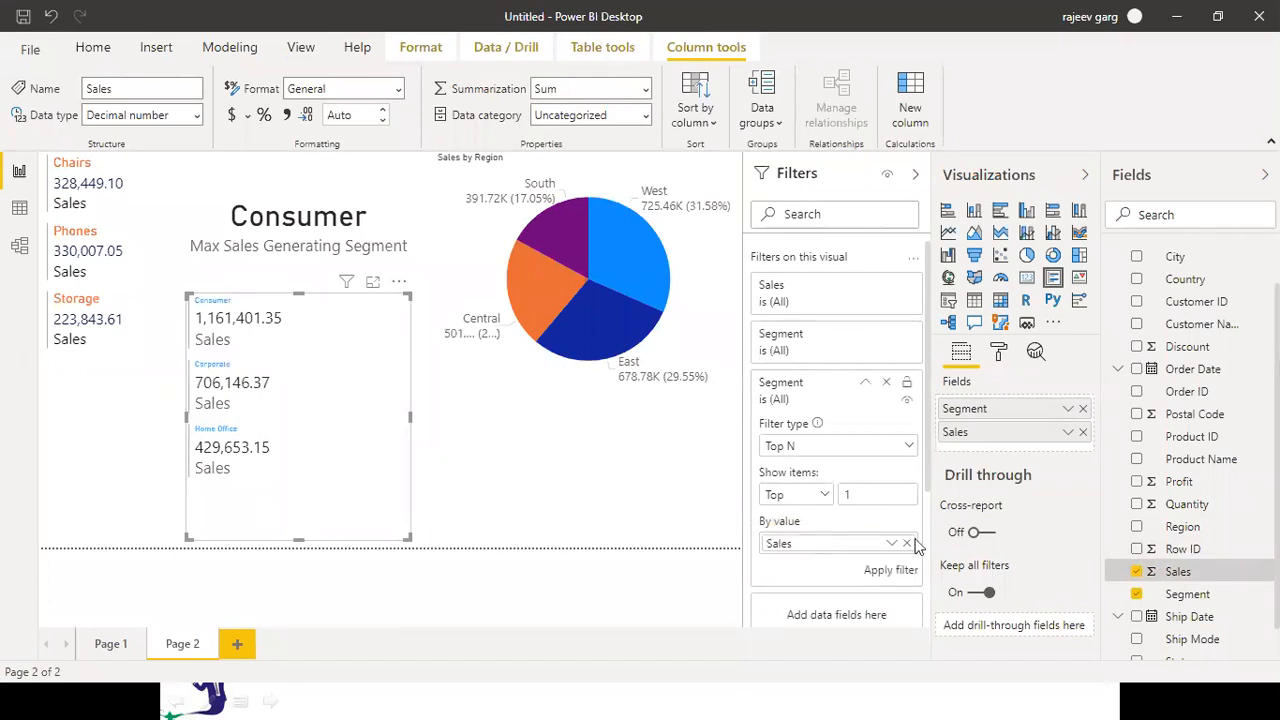
pyautogui.click(883, 572)
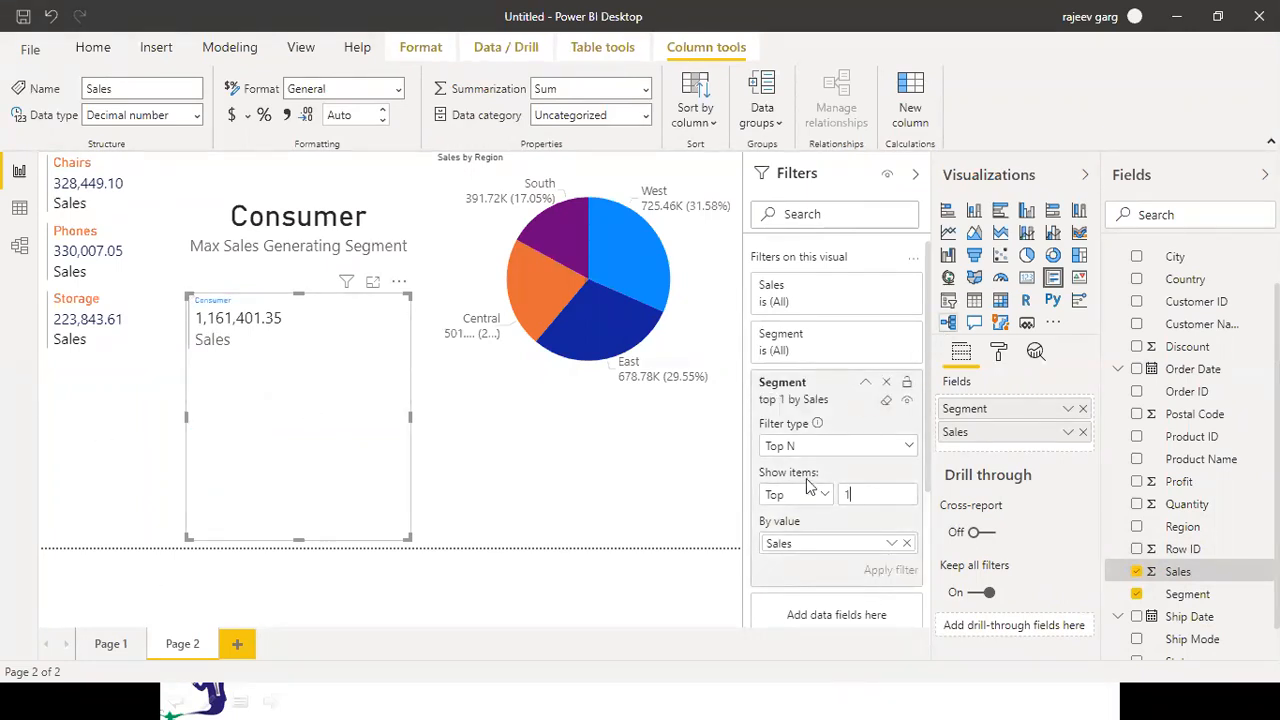
# Set the new multi-row card's title text size to 30 pt and shorten the card to fit its content
pyautogui.click(998, 351)
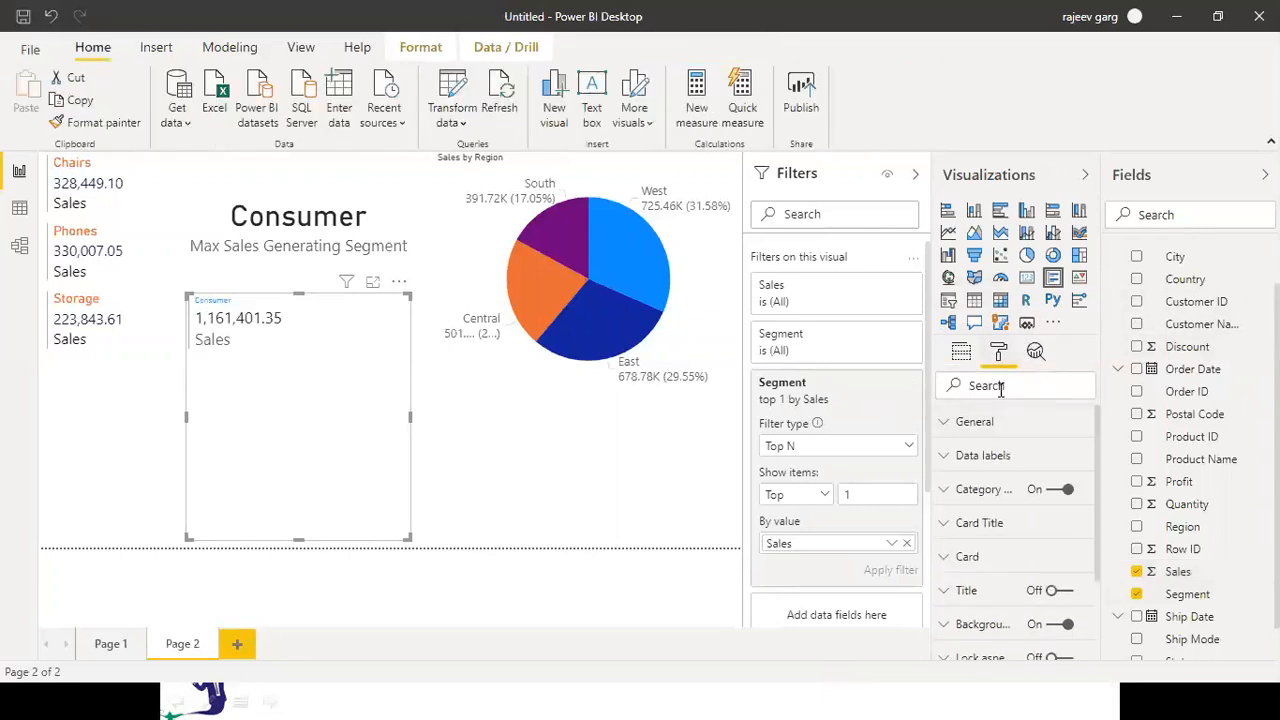
pyautogui.click(952, 527)
pyautogui.click(972, 580)
pyautogui.click(970, 642)
pyautogui.doubleClick(970, 642)
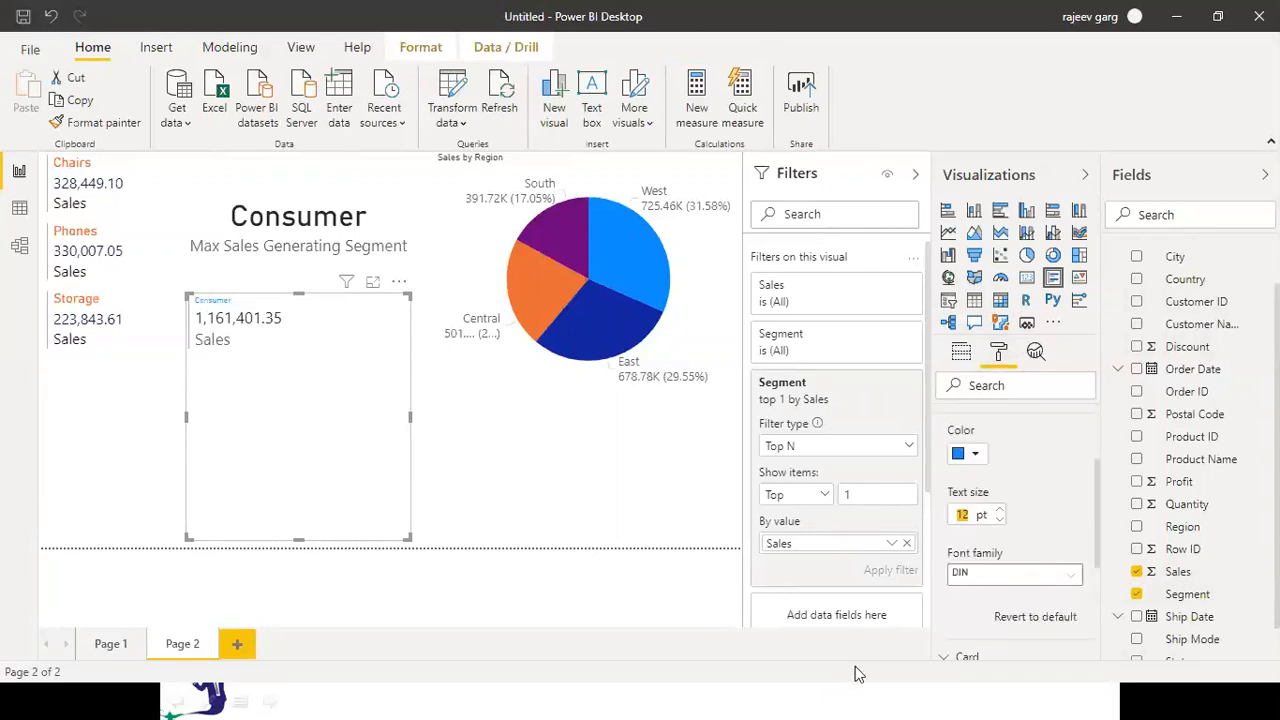
pyautogui.write('20')
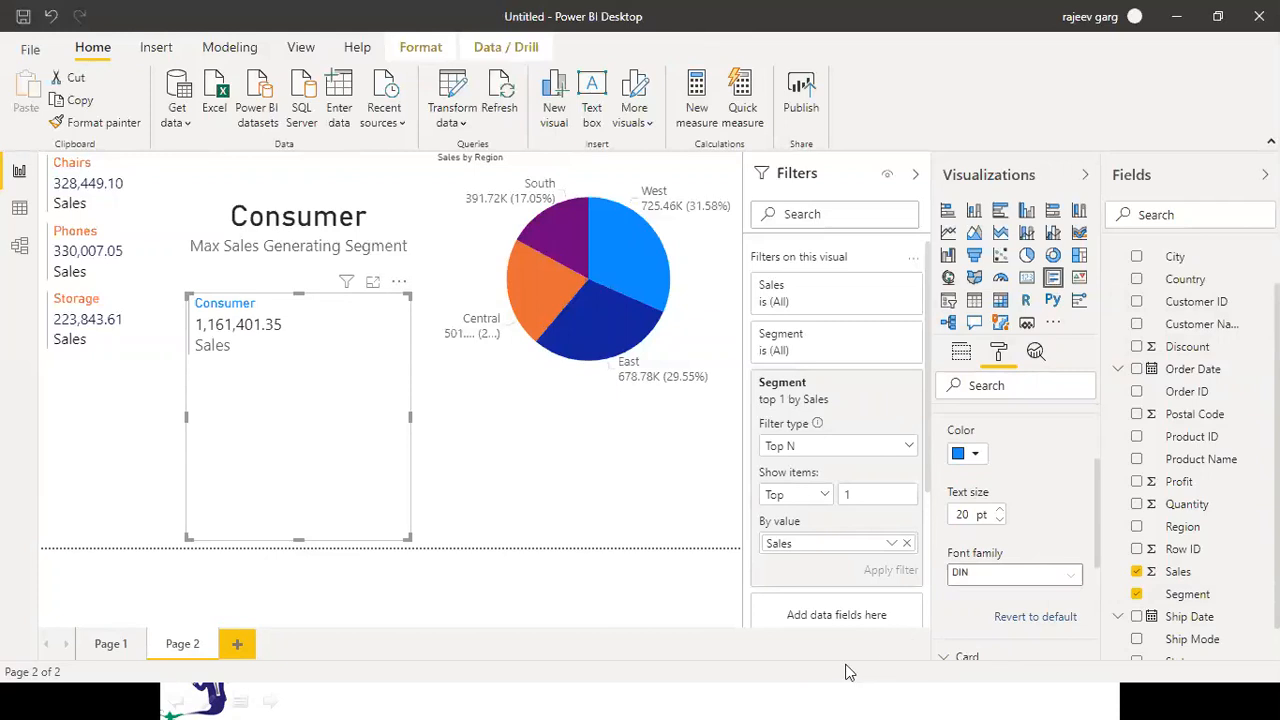
pyautogui.click(1000, 511)
pyautogui.click(1000, 512)
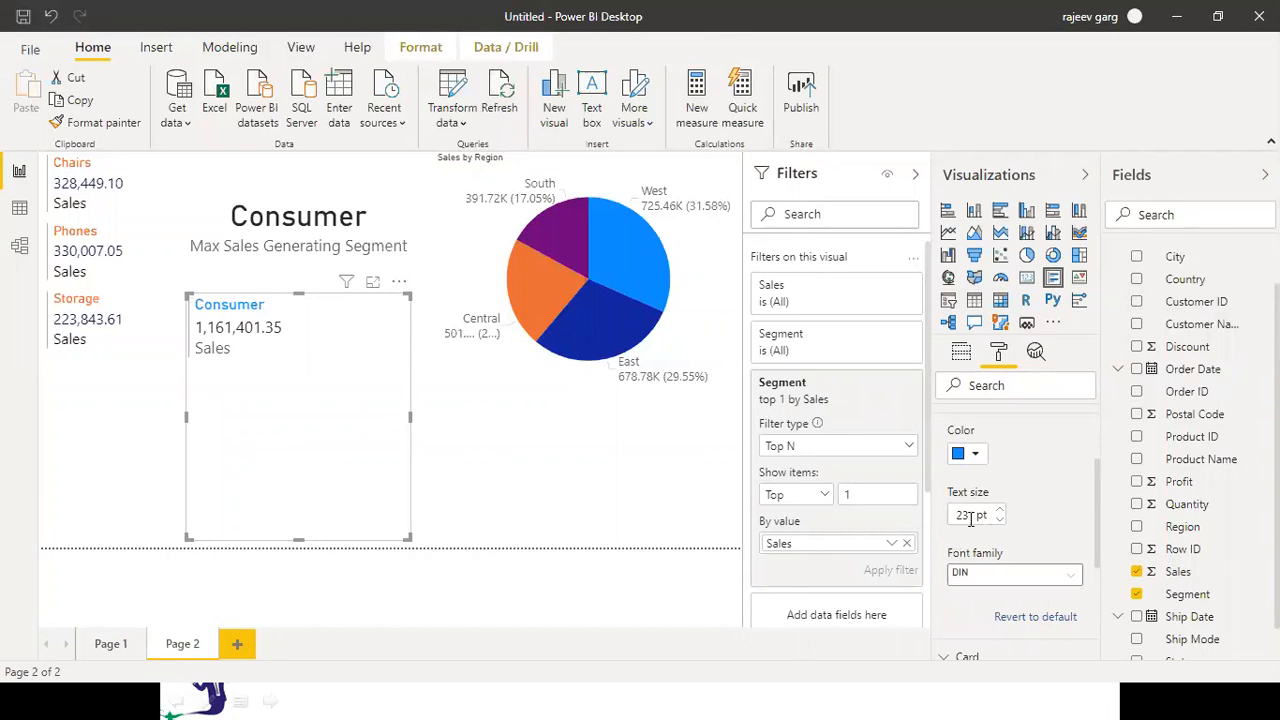
pyautogui.doubleClick(970, 516)
pyautogui.write('30')
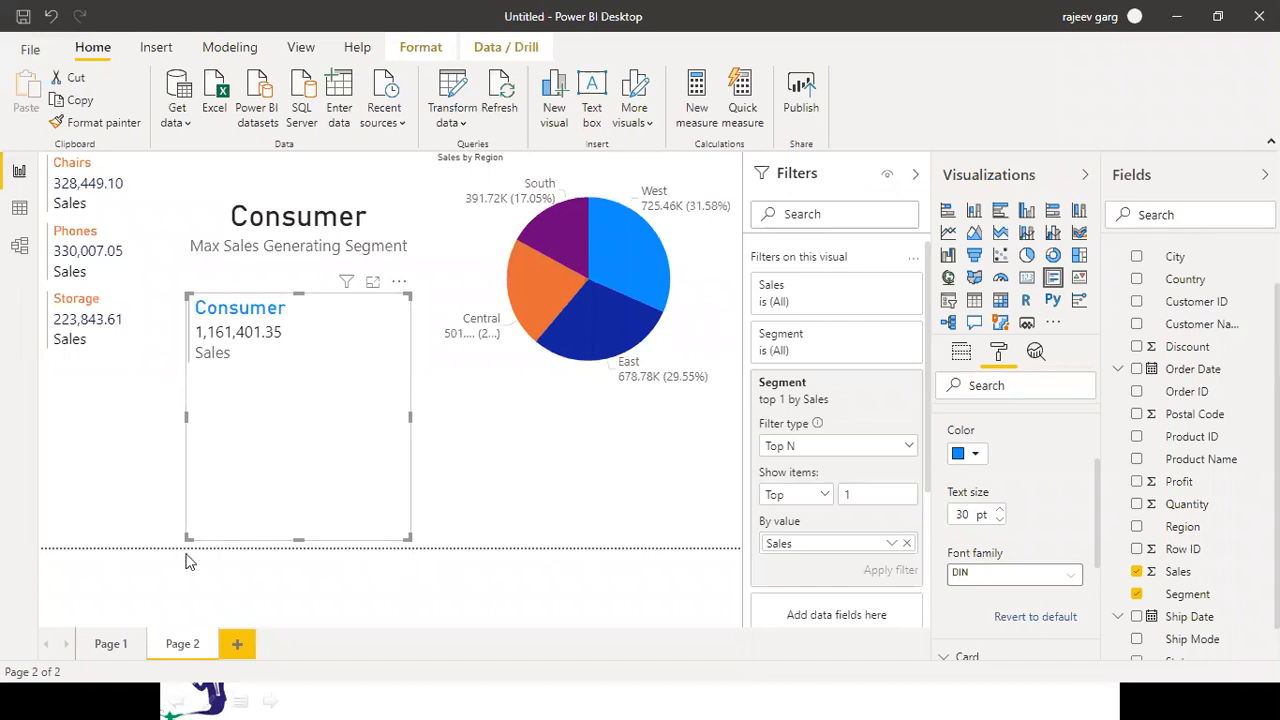
pyautogui.moveTo(299, 539); pyautogui.dragTo(287, 366)
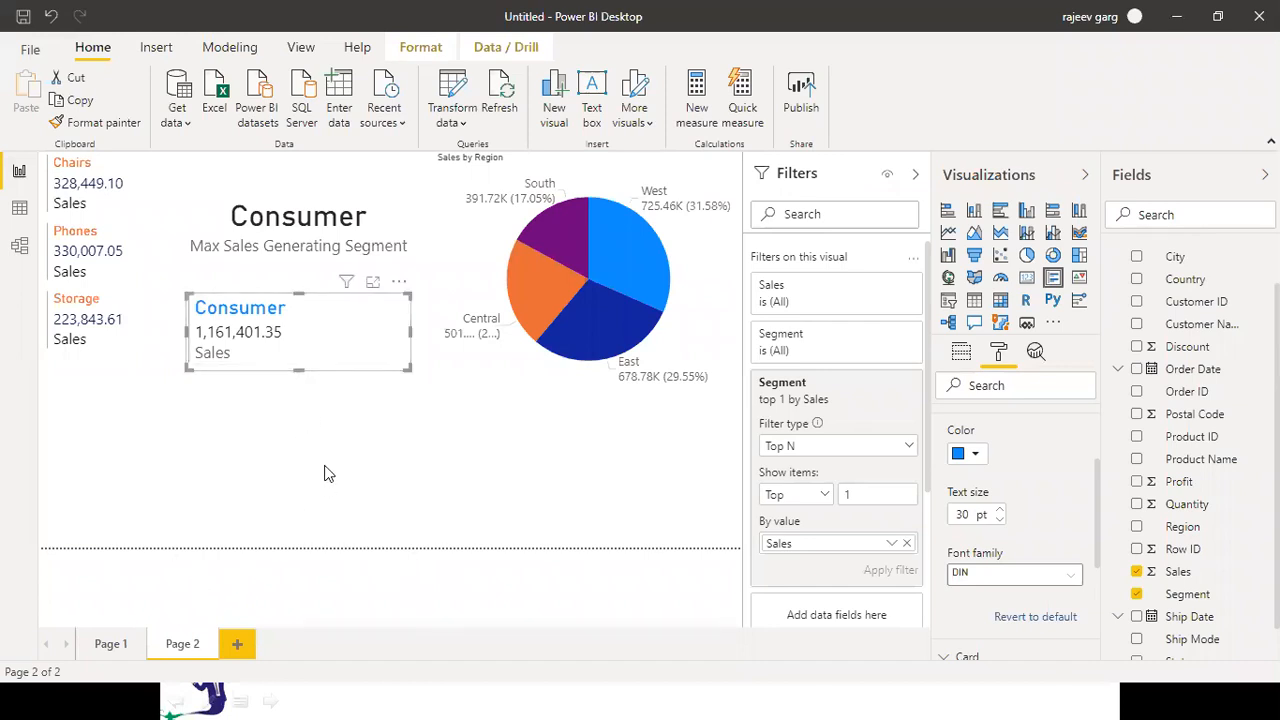
pyautogui.click(553, 497)
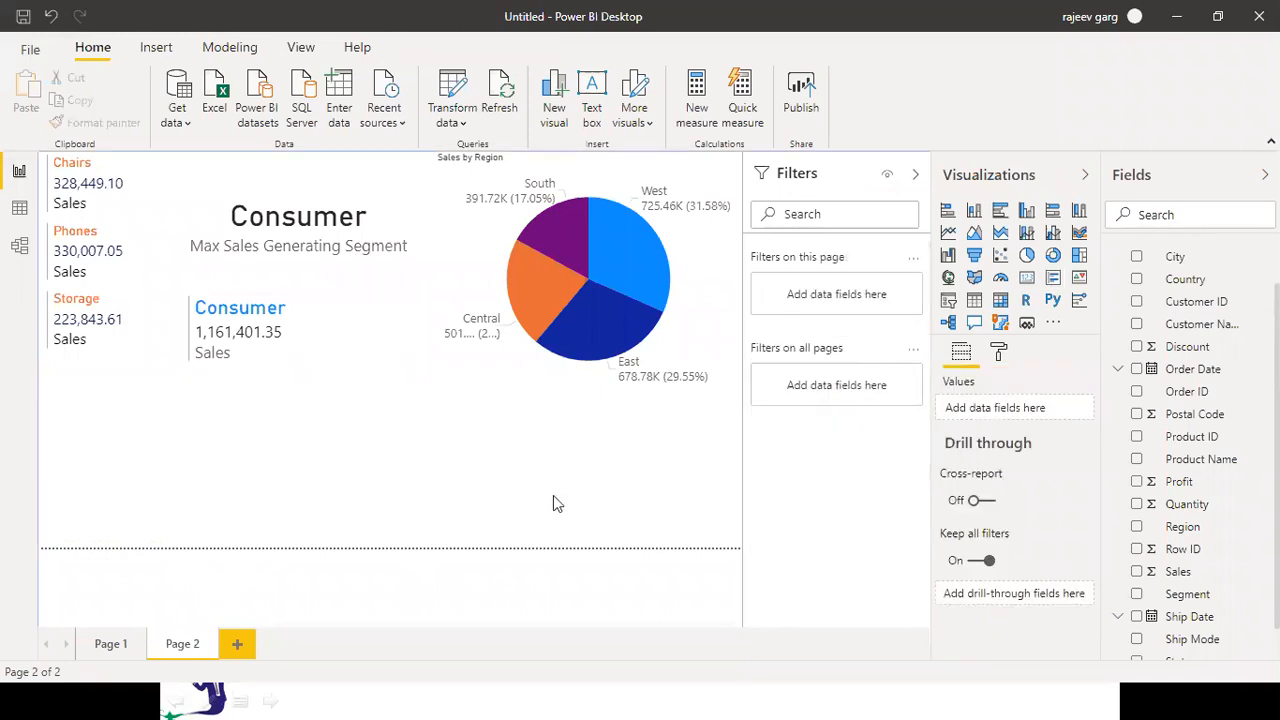
# Check how the segment multi-row card responds to the East, West, South and Central slices of the pie chart
pyautogui.click(605, 345)
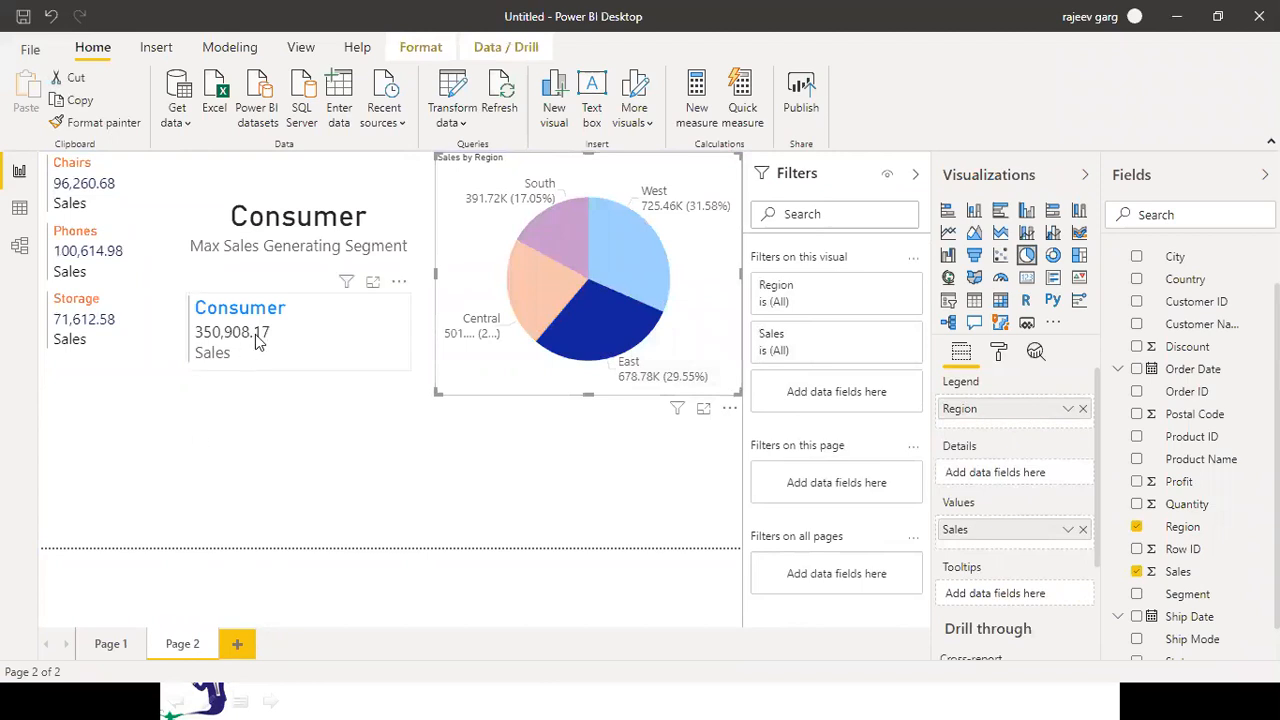
pyautogui.click(572, 355)
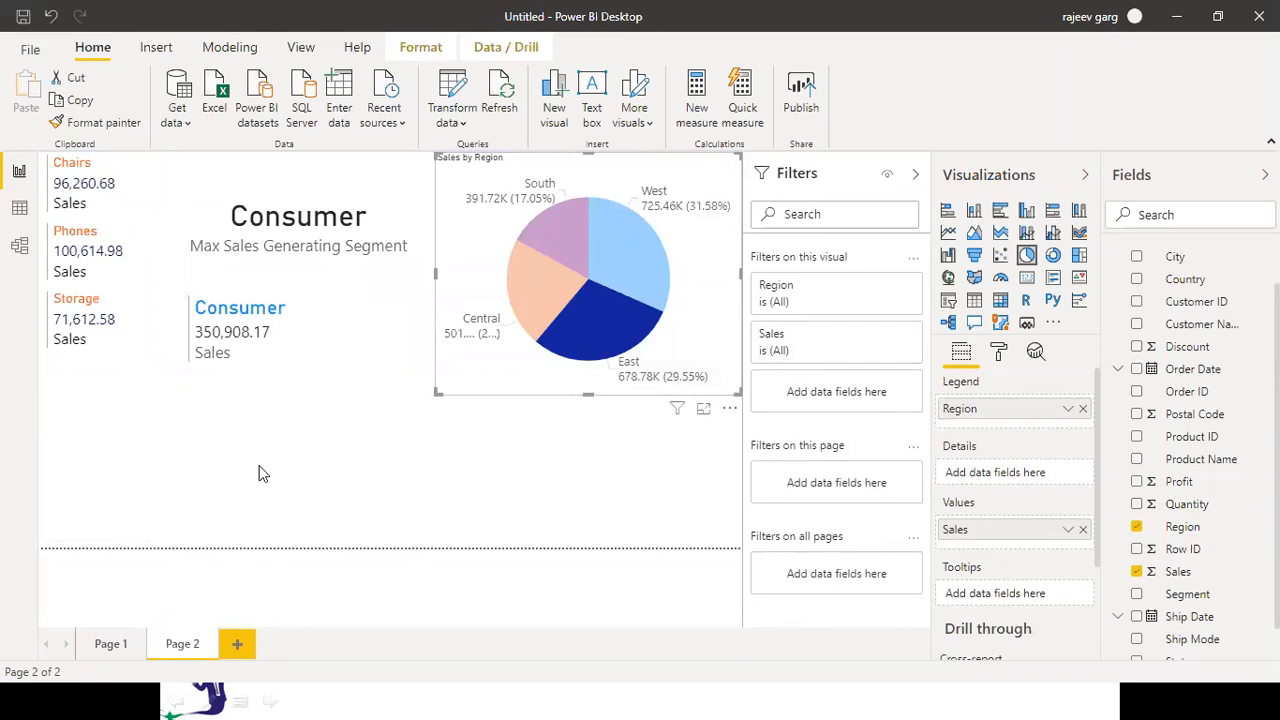
pyautogui.click(633, 270)
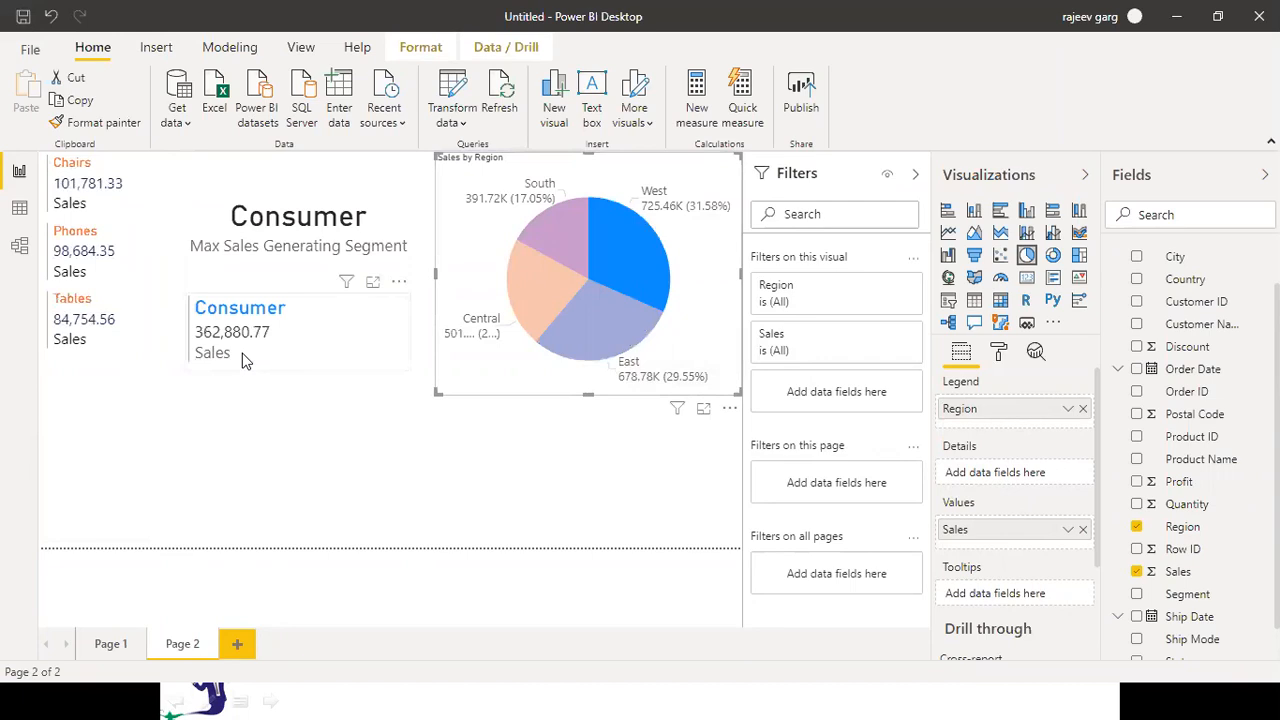
pyautogui.click(568, 228)
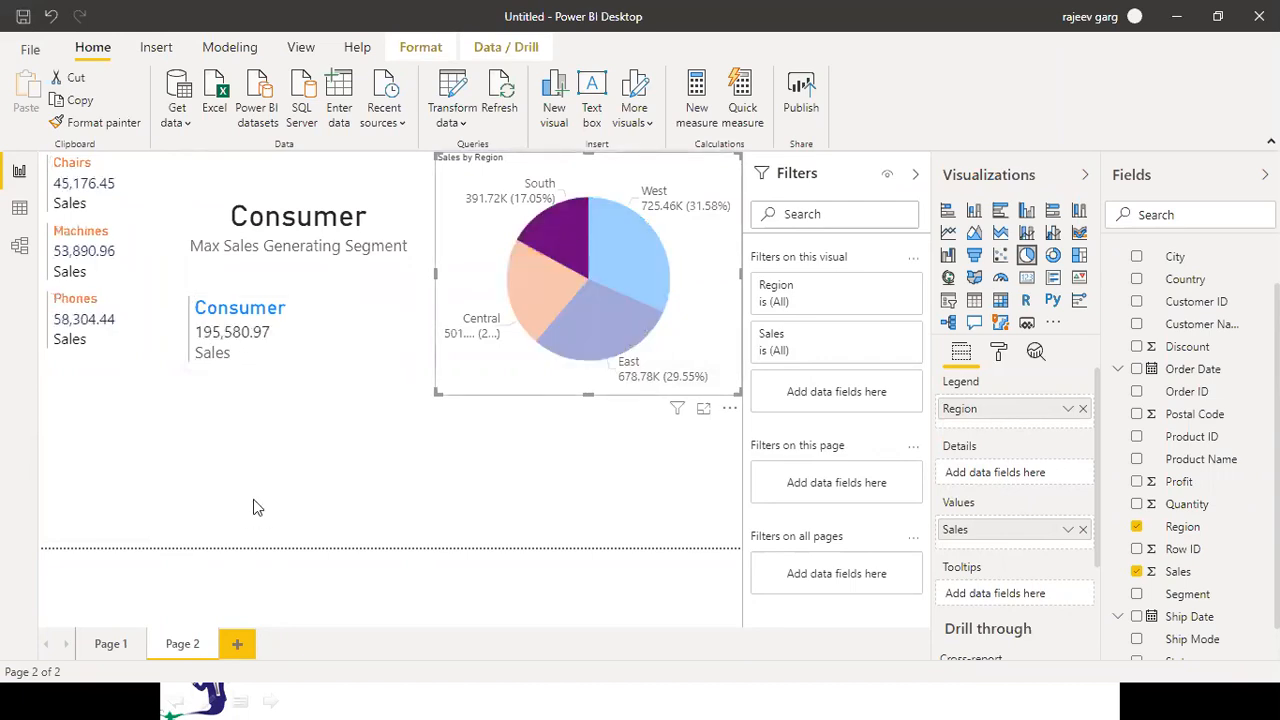
pyautogui.click(517, 305)
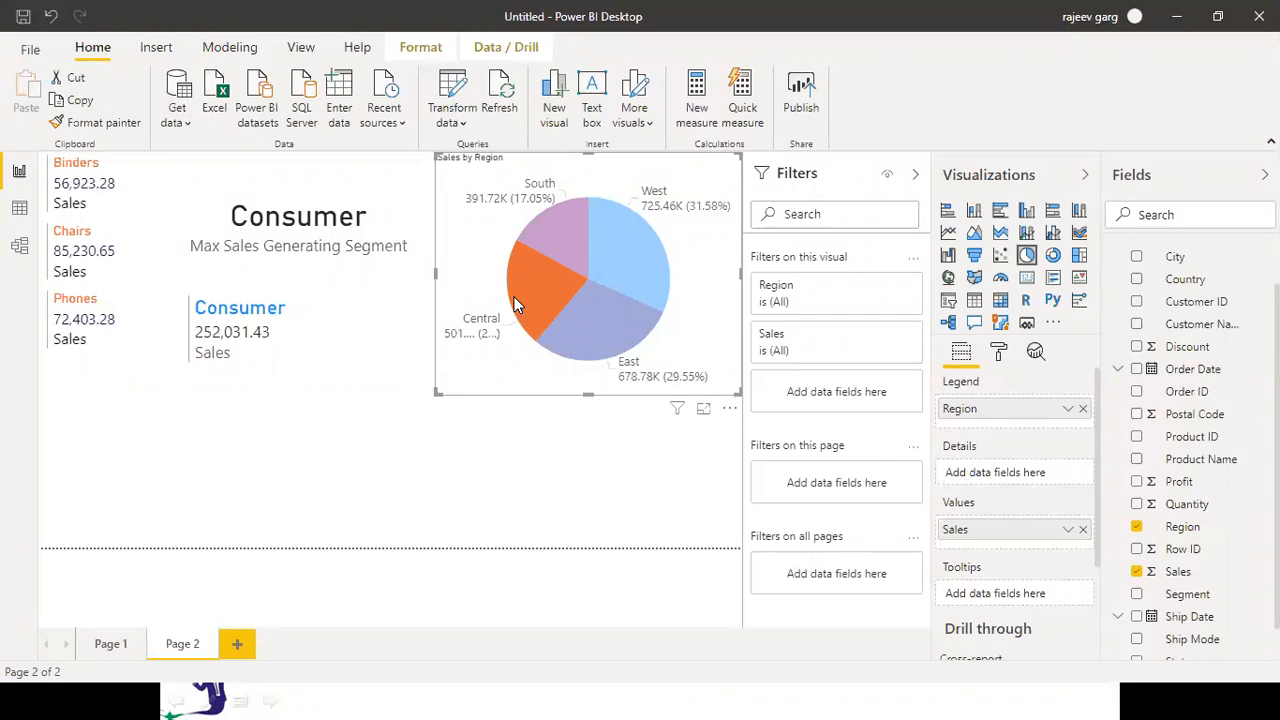
pyautogui.click(324, 470)
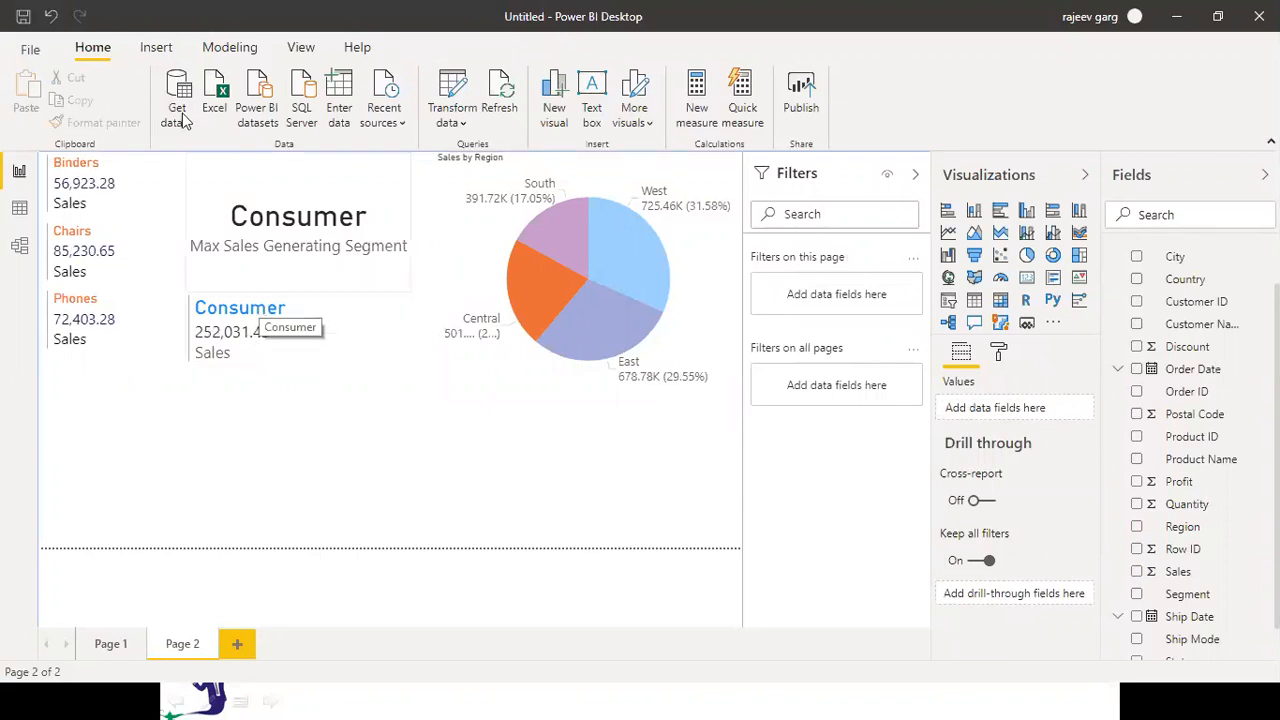
# Add the Profit field to the top 3 sub-category multi-row card
pyautogui.click(139, 471)
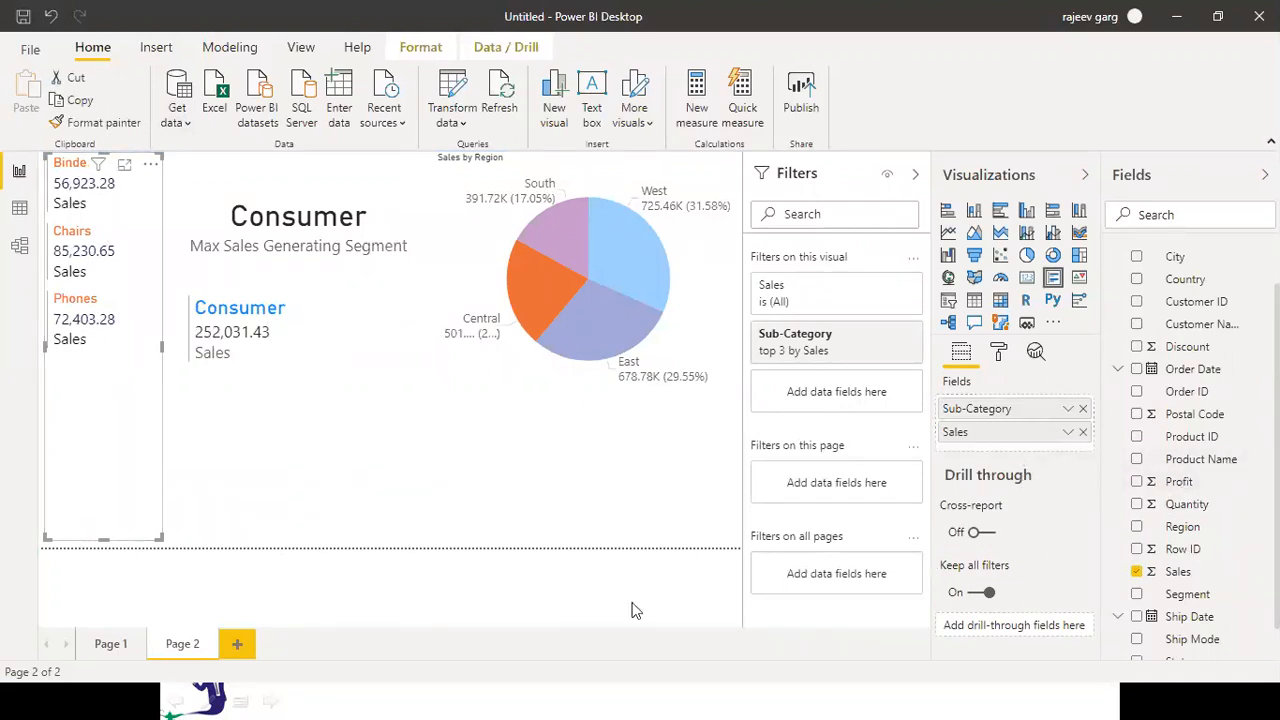
pyautogui.click(1137, 482)
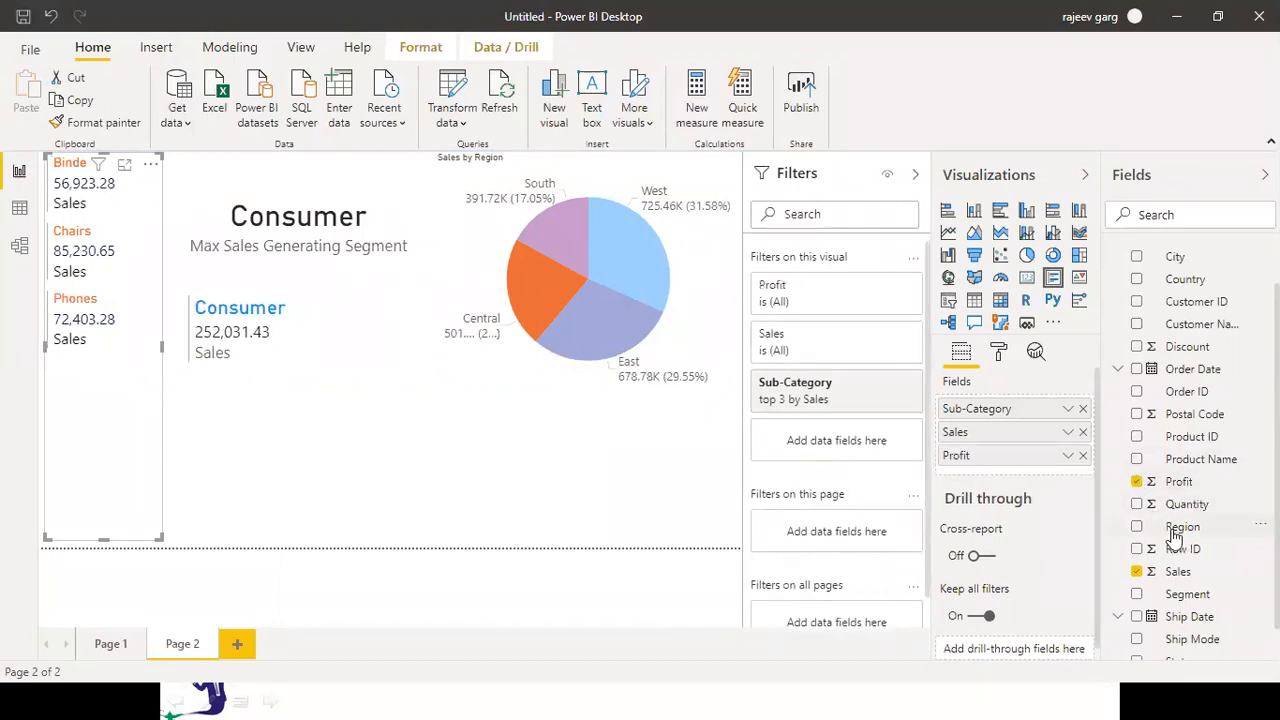
pyautogui.click(240, 338)
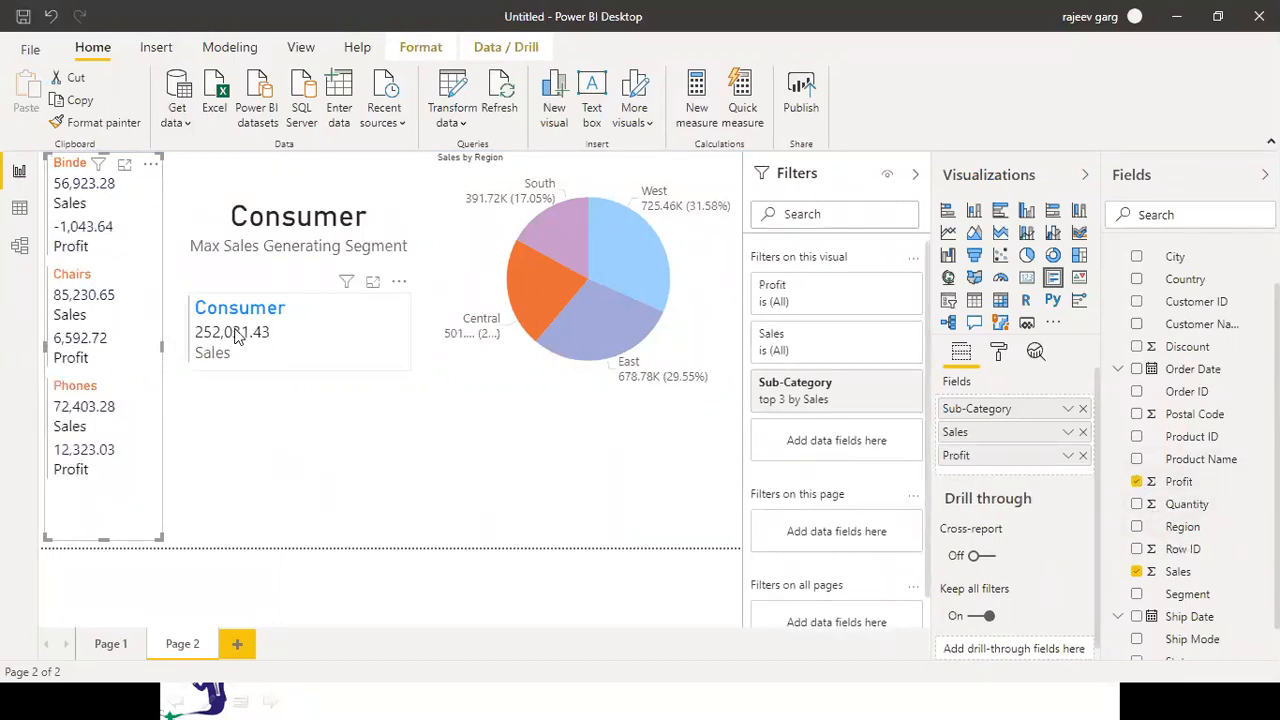
# Move the Max Sales Generating Segment card below the pie chart and place the segment multi-row card beside it
pyautogui.click(322, 228)
pyautogui.moveTo(294, 175); pyautogui.dragTo(629, 455)
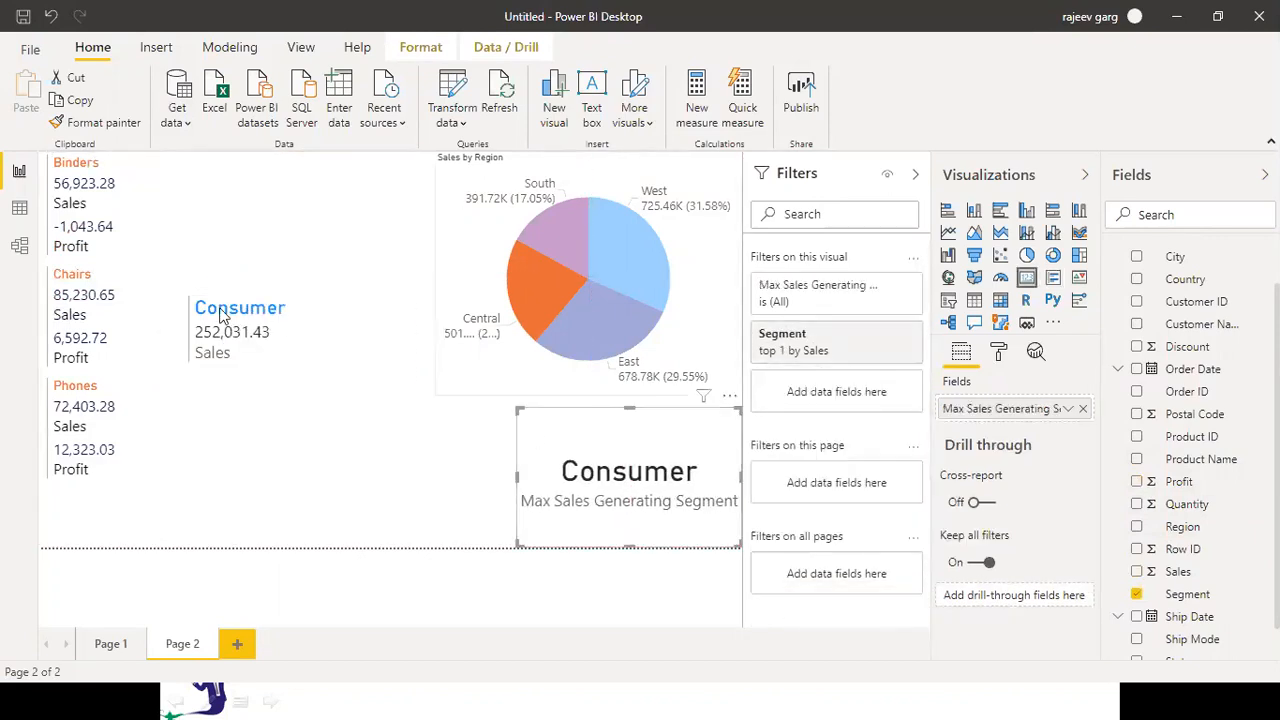
pyautogui.click(285, 296)
pyautogui.moveTo(300, 309); pyautogui.dragTo(395, 484)
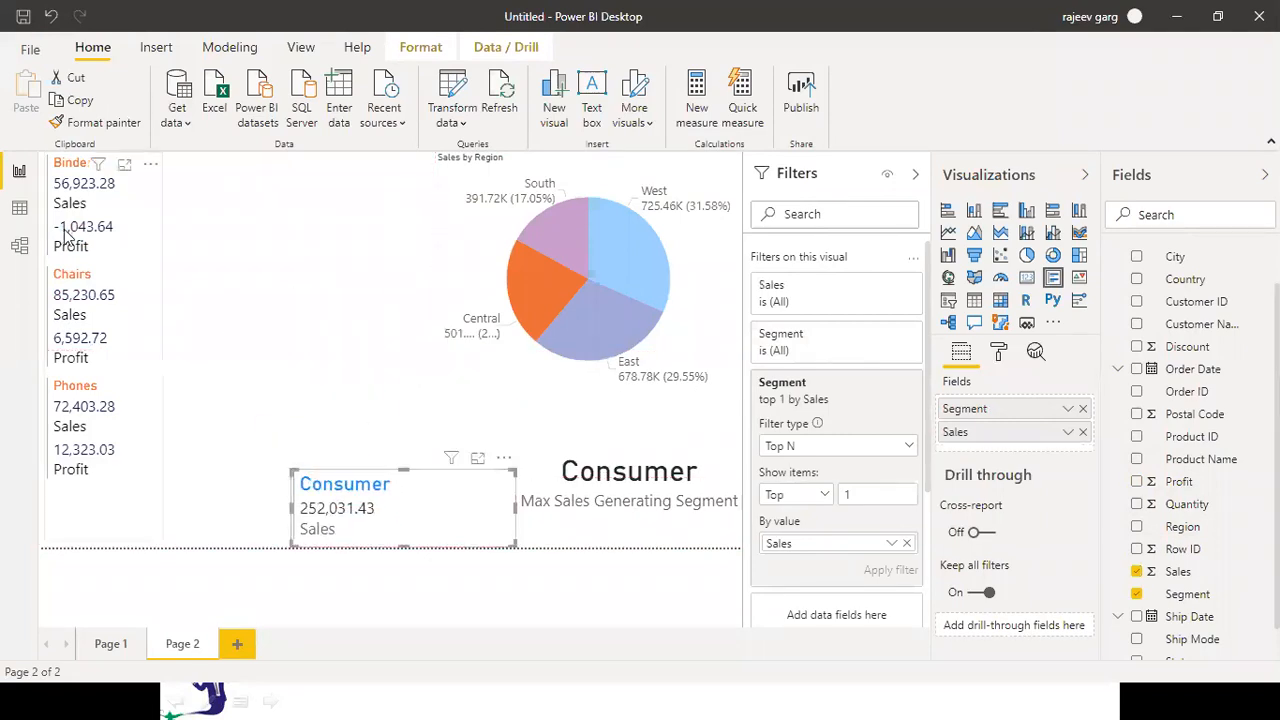
# Widen the sub-category multi-row card so Sales and Profit sit side by side, and shorten it to fit its rows
pyautogui.click(167, 283)
pyautogui.moveTo(171, 347); pyautogui.dragTo(229, 345)
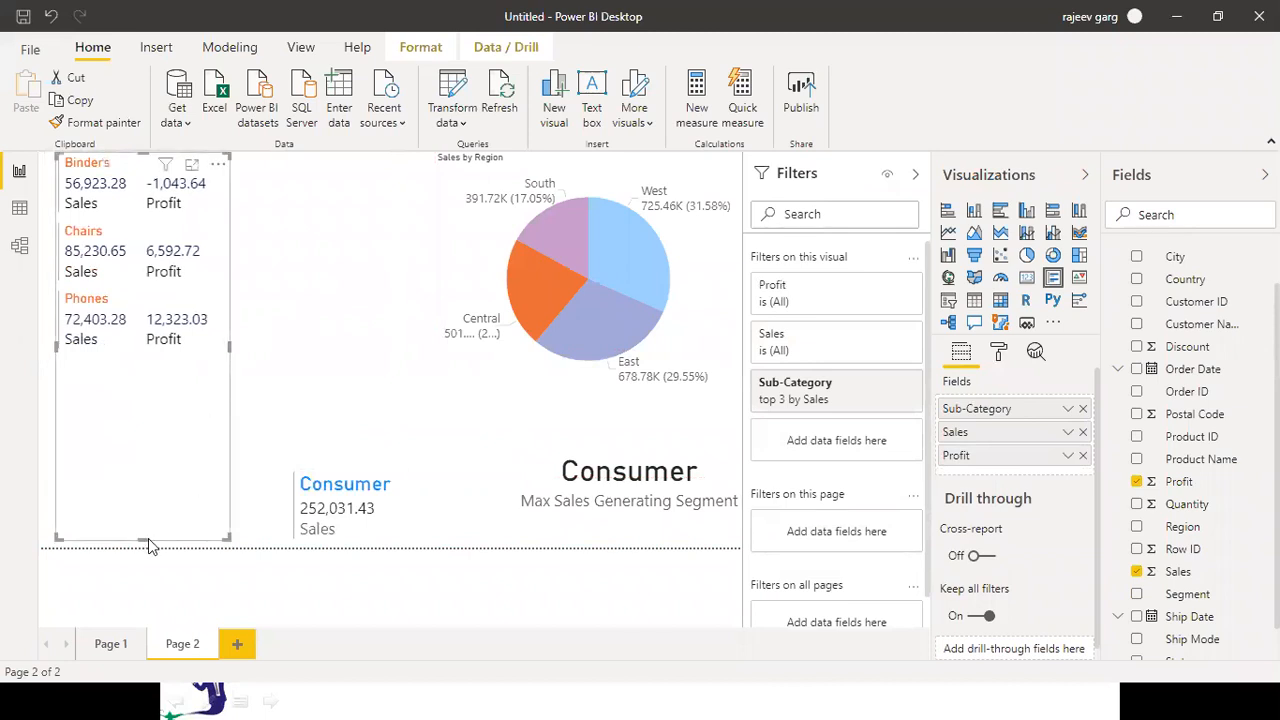
pyautogui.moveTo(148, 538); pyautogui.dragTo(137, 360)
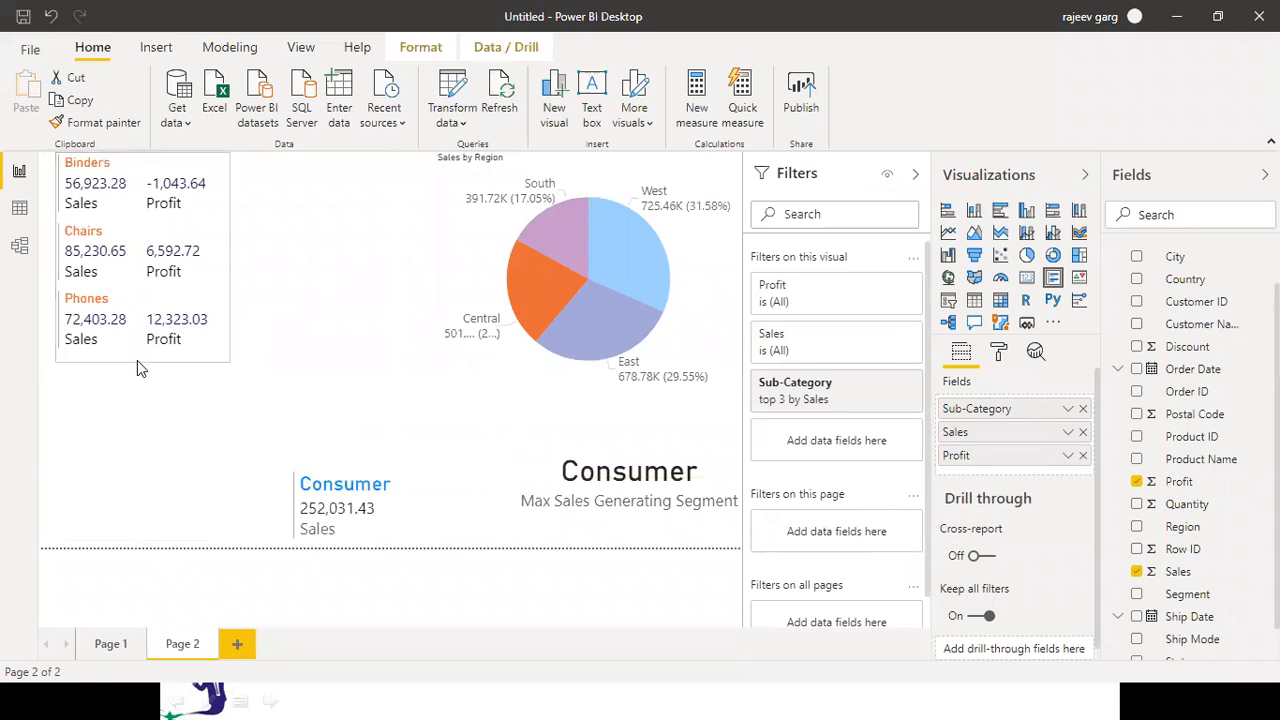
# Move the top-segment multi-row card directly beneath the sub-category multi-row card, aligned with its edge
pyautogui.click(362, 505)
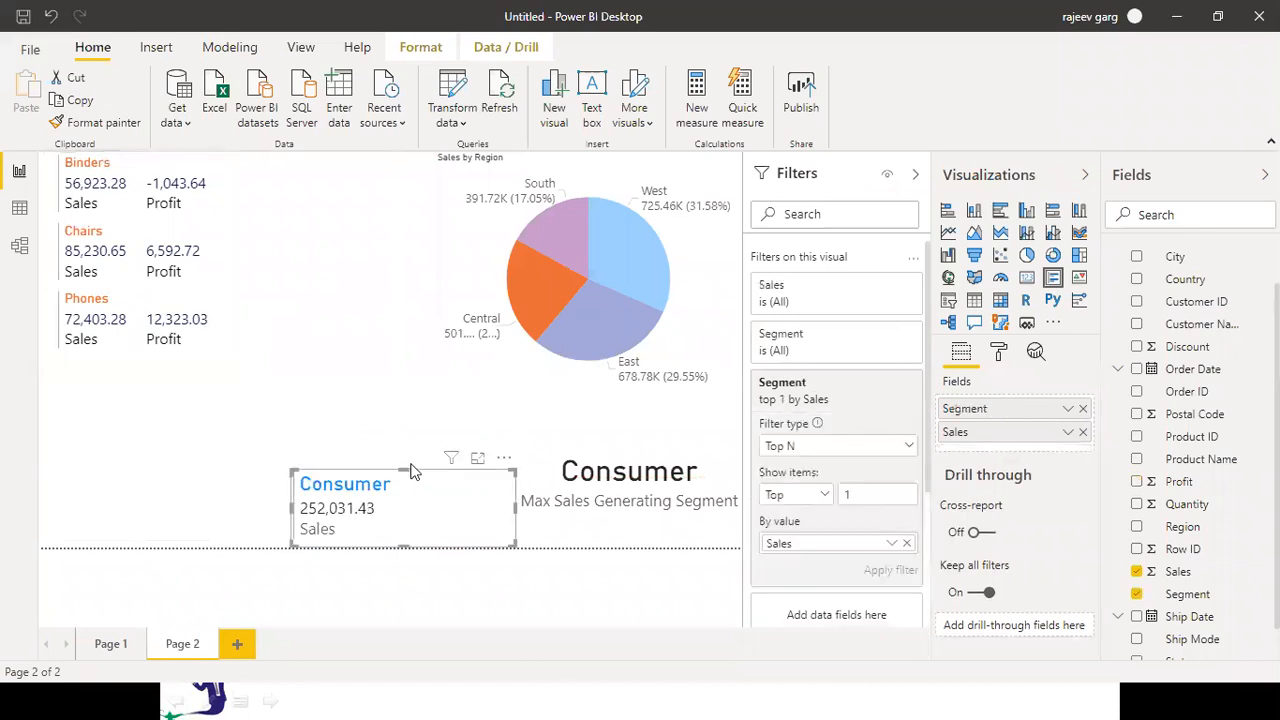
pyautogui.moveTo(403, 480); pyautogui.dragTo(168, 383)
pyautogui.click(197, 517)
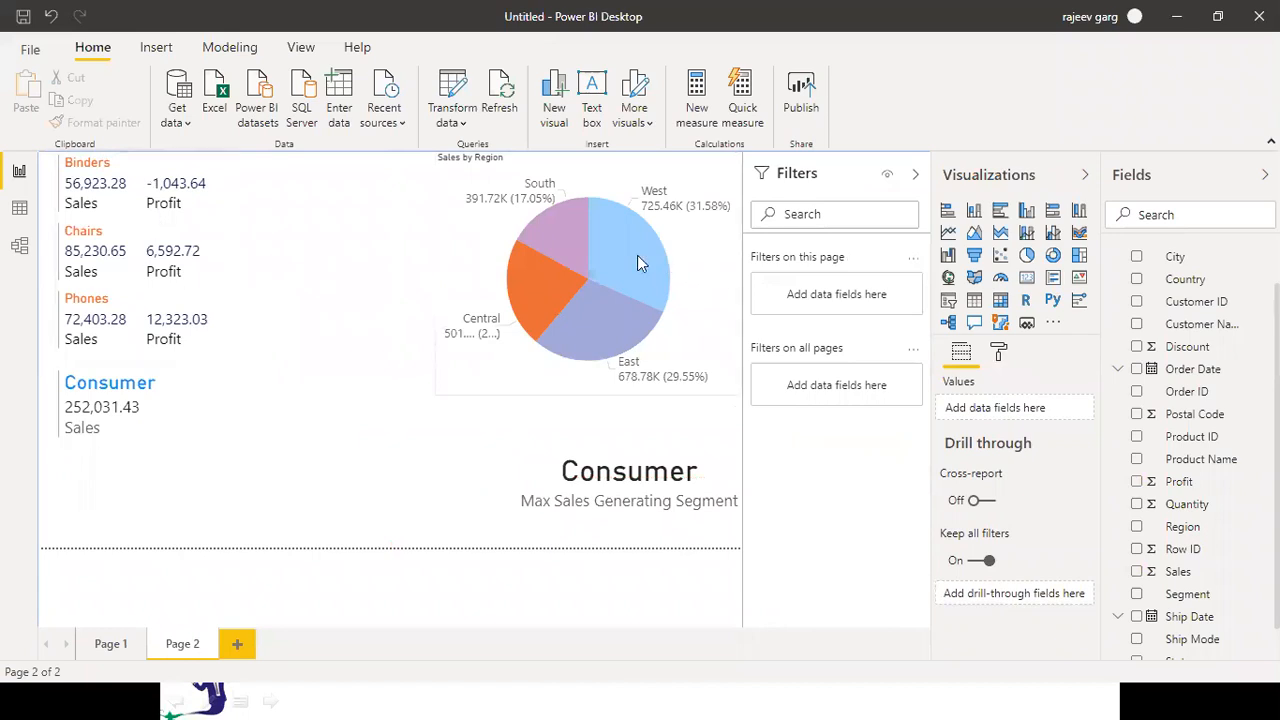
# Check how both multi-row cards respond to the South, West, East and Central pie slices, and clear the slice selection
pyautogui.click(551, 236)
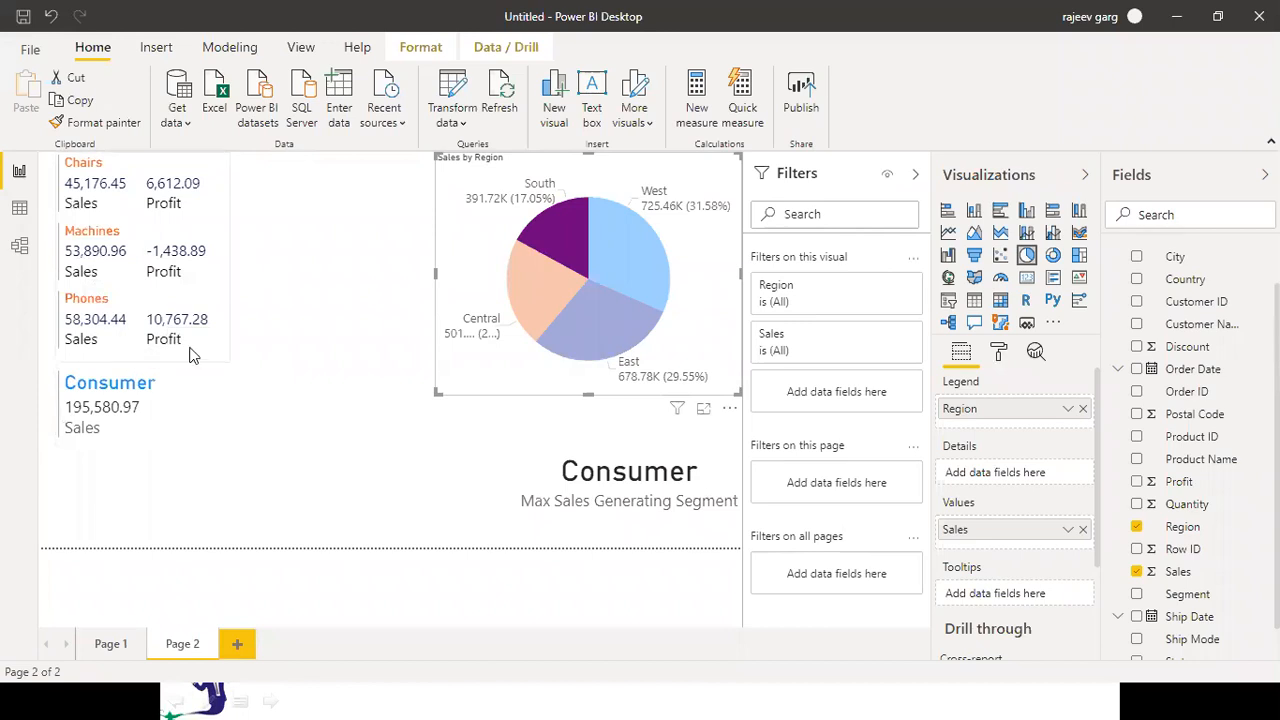
pyautogui.click(624, 247)
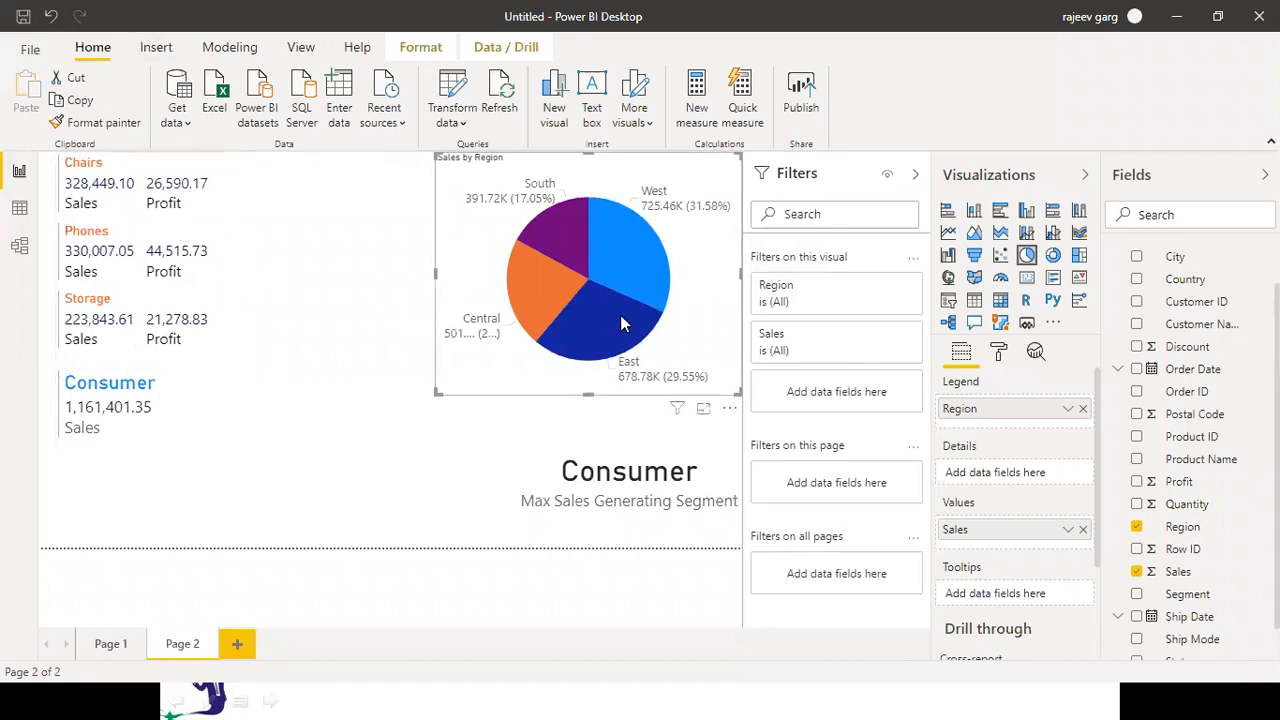
pyautogui.moveTo(617, 318)
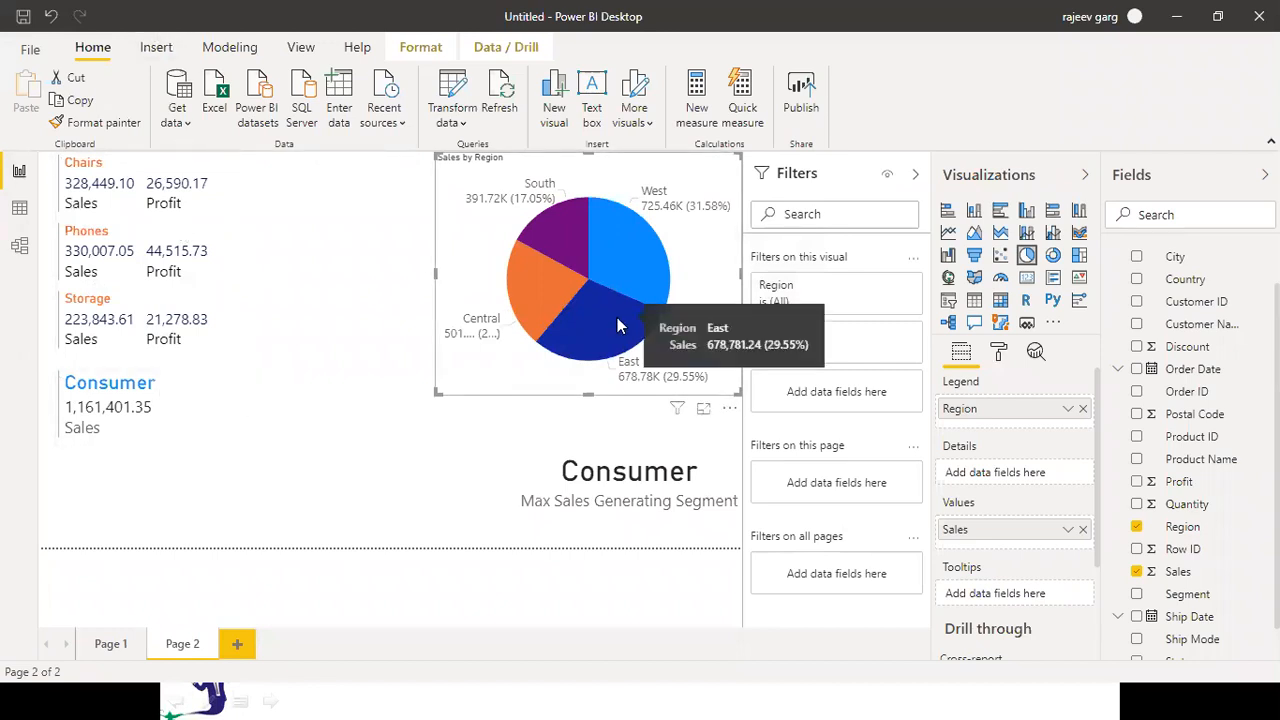
pyautogui.click(617, 317)
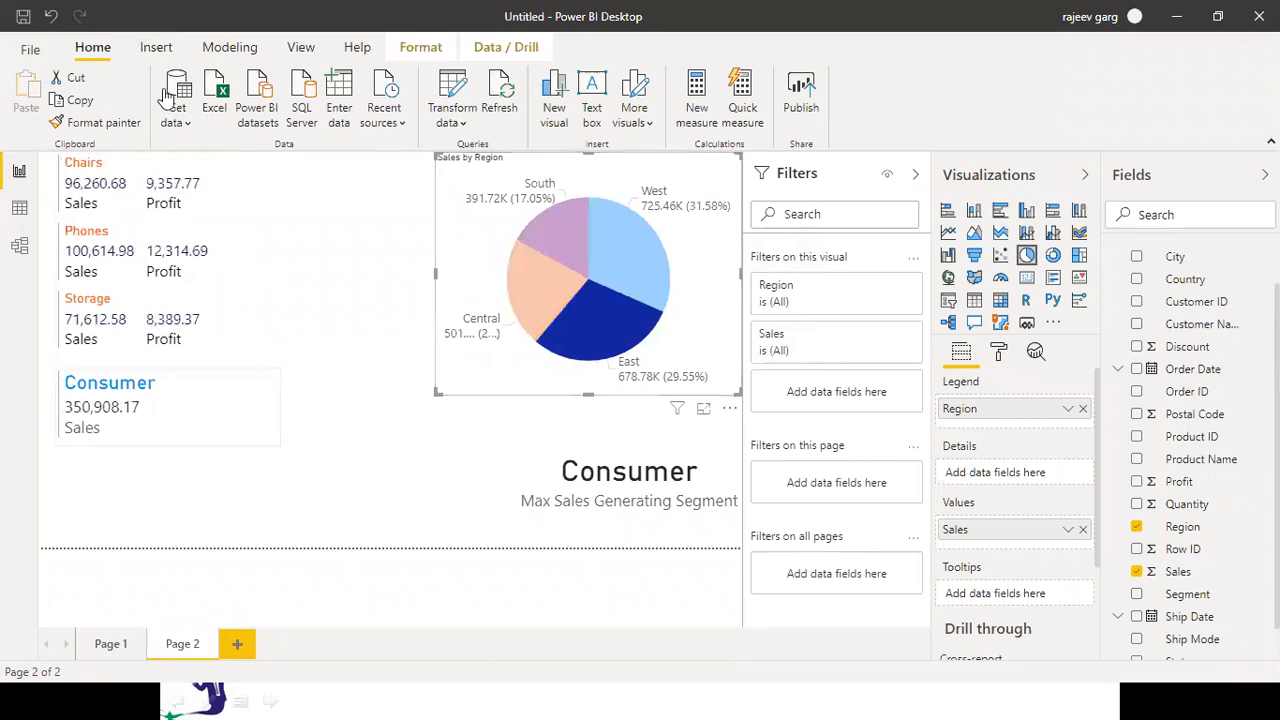
pyautogui.click(546, 314)
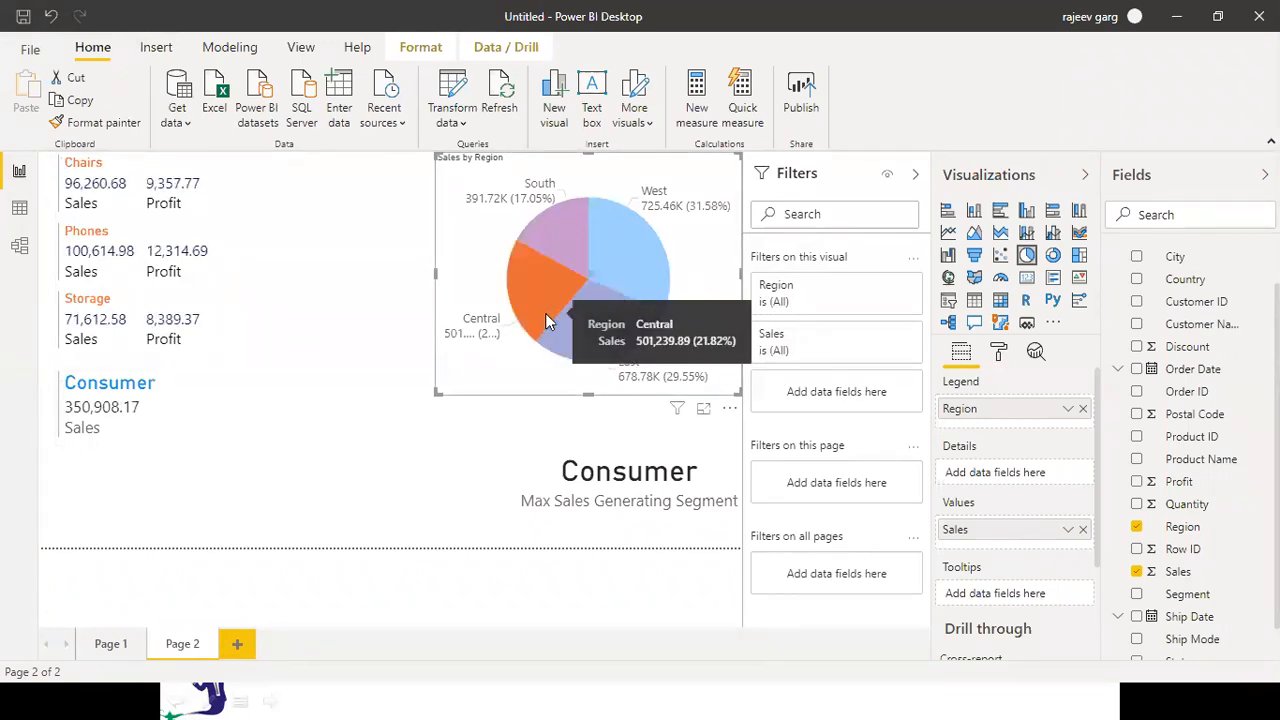
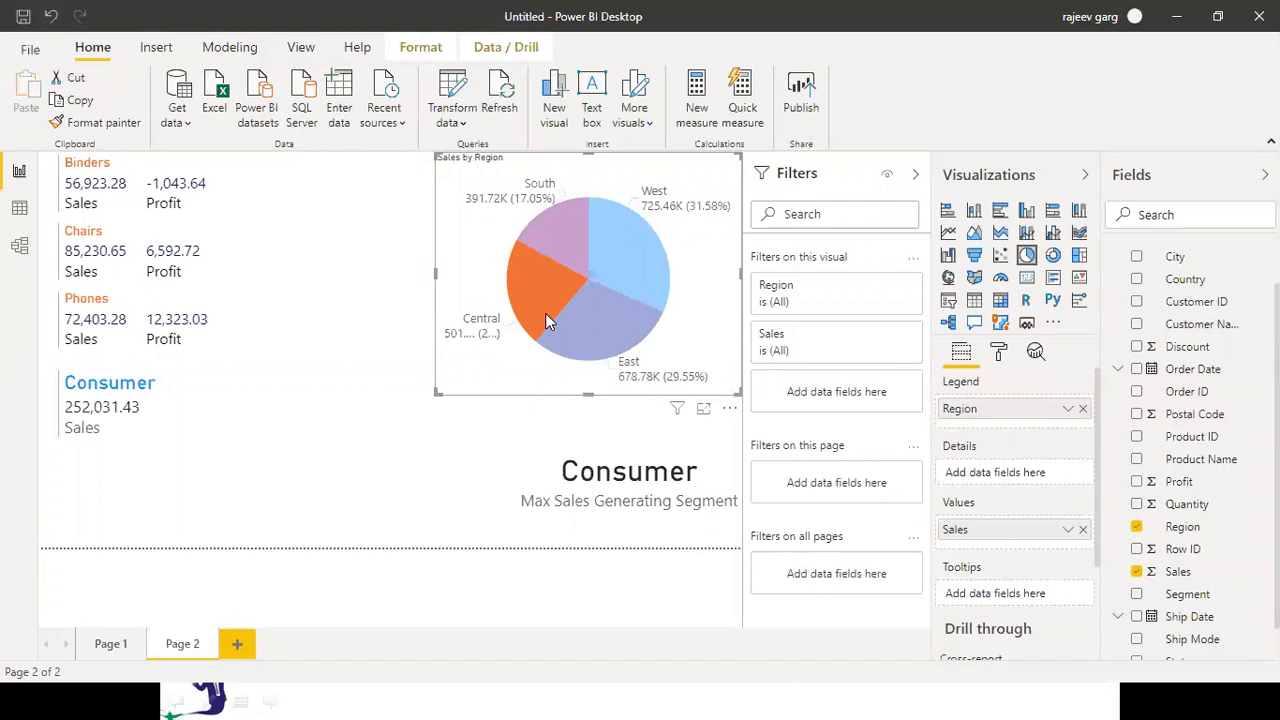
pyautogui.click(510, 396)
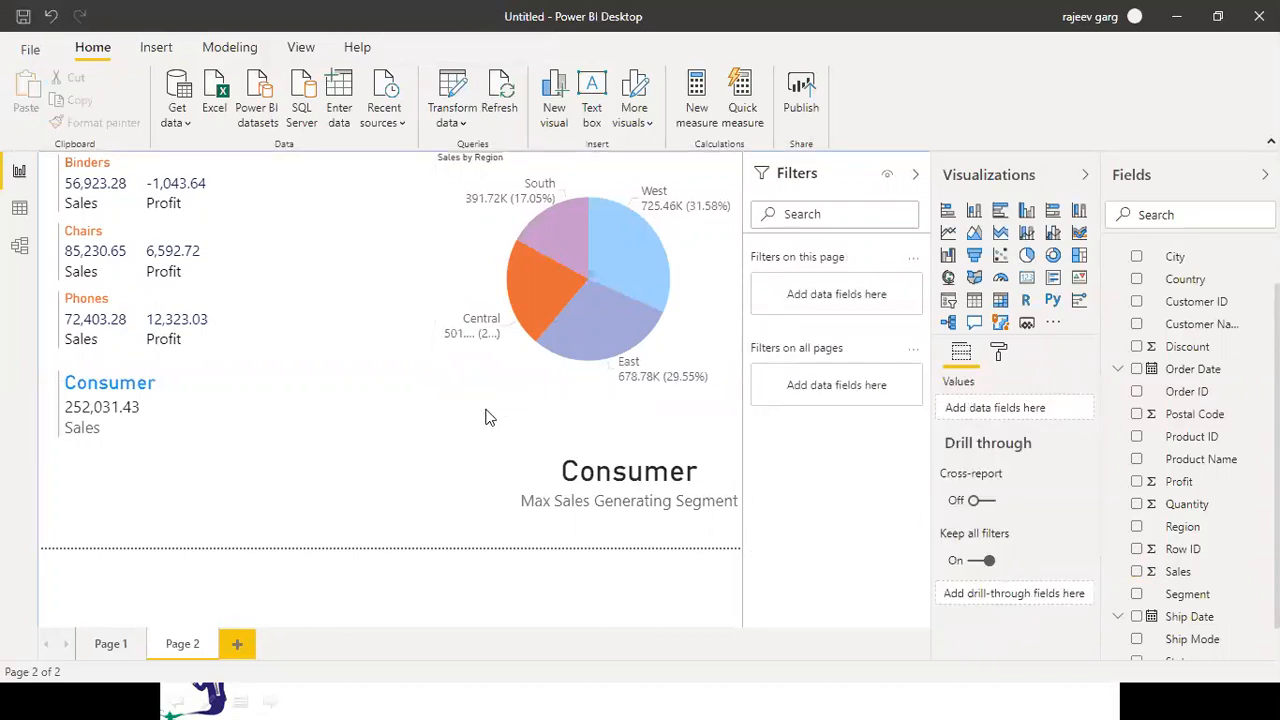
pyautogui.click(536, 391)
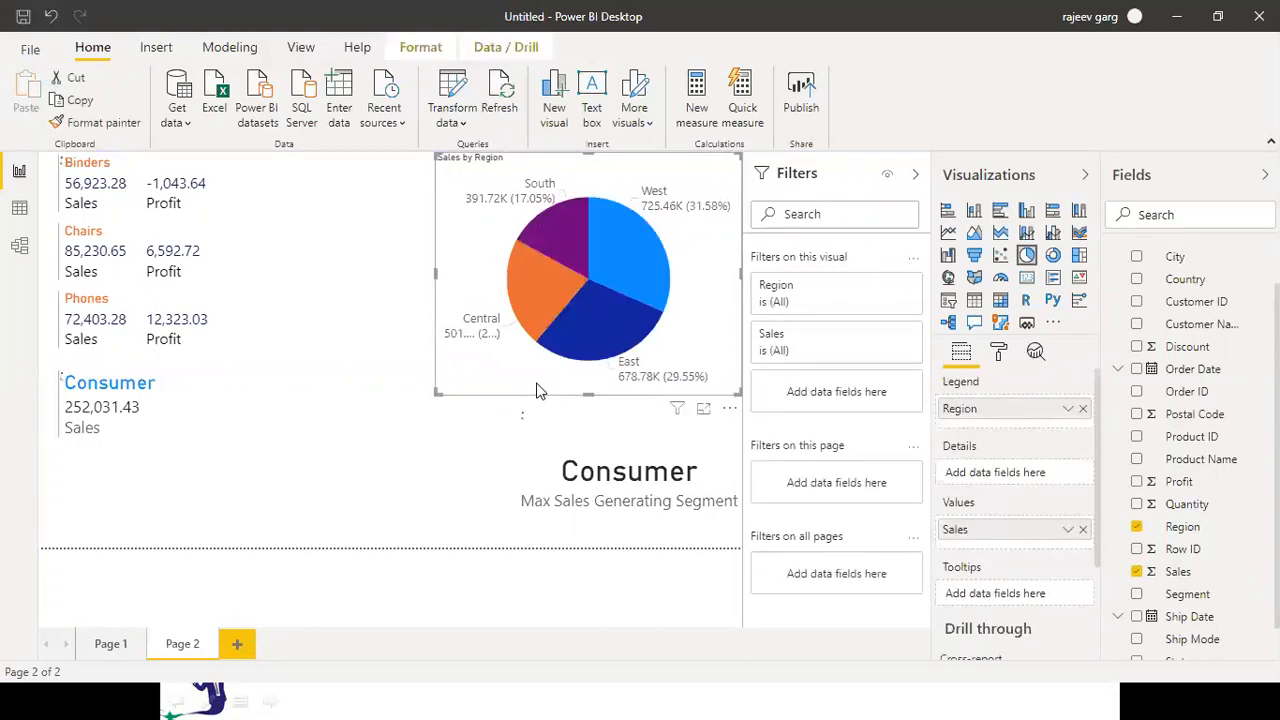
pyautogui.click(454, 455)
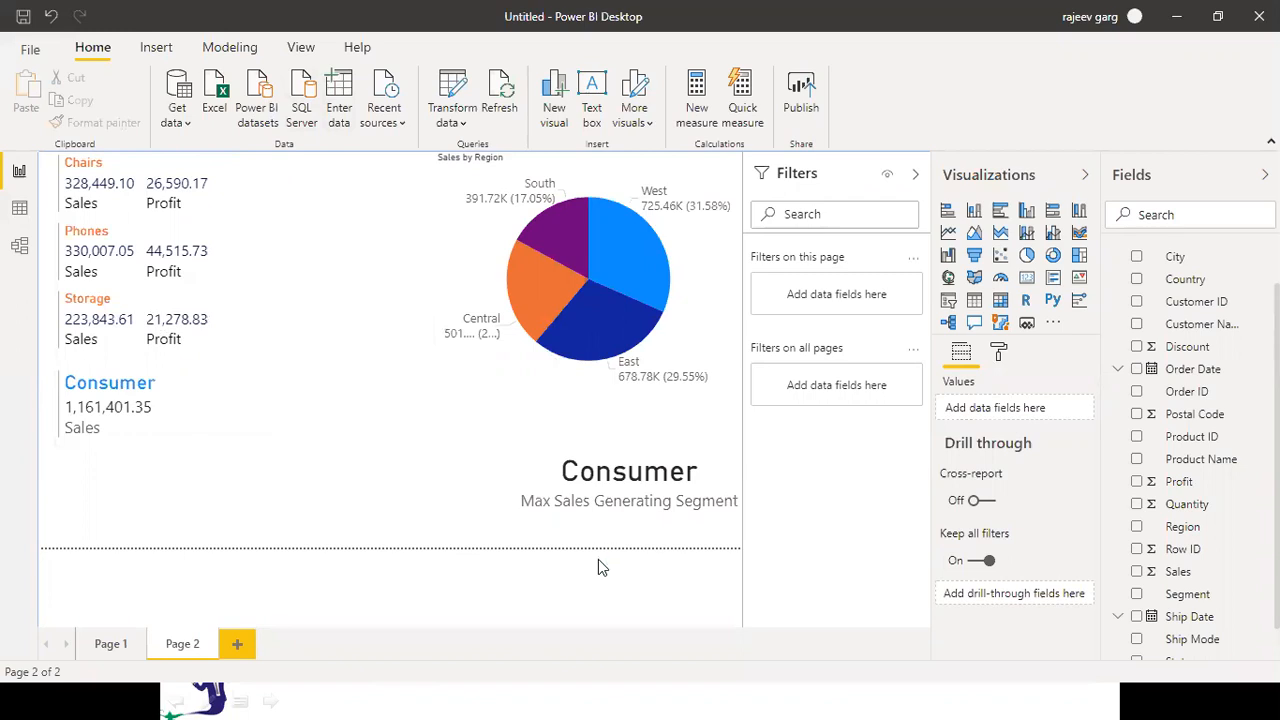
# Review the Filters in Power BI presentation slide and return to Power BI Desktop
pyautogui.hotkey('alt', 'Tab')
pyautogui.click(702, 699)
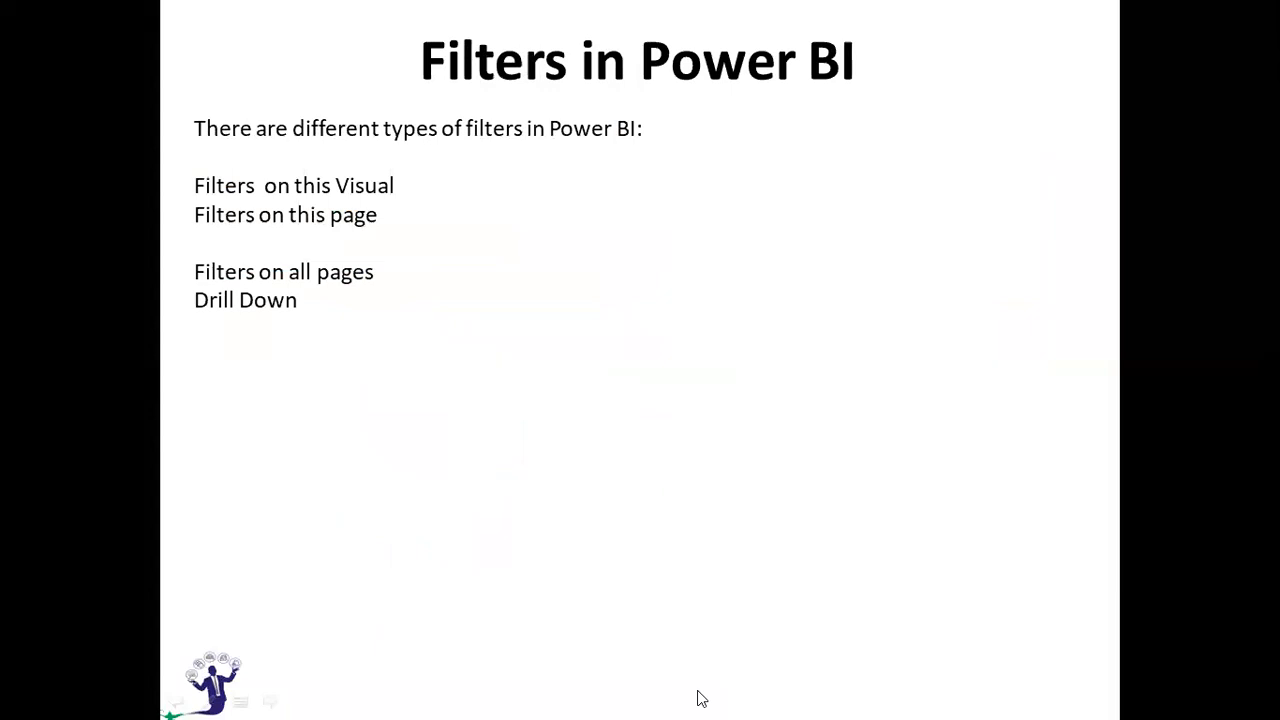
pyautogui.hotkey('alt', 'Tab')
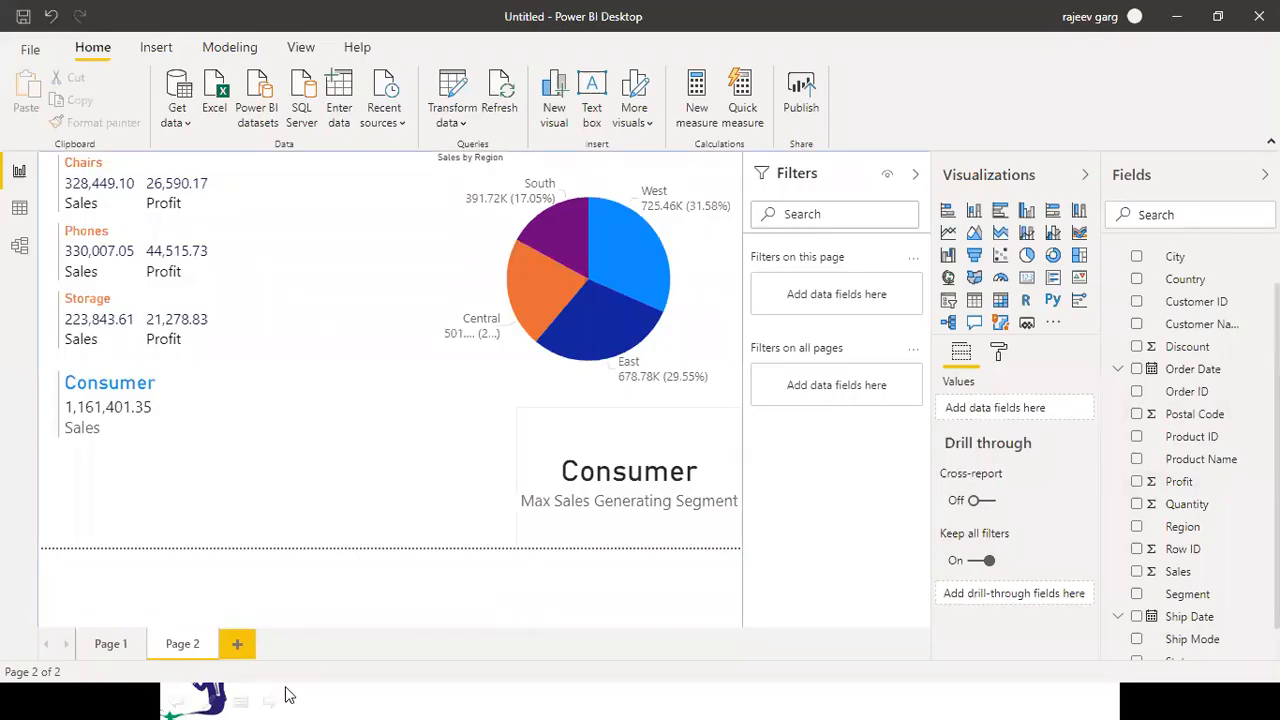
# Add a third report page and rename it p1
pyautogui.click(244, 643)
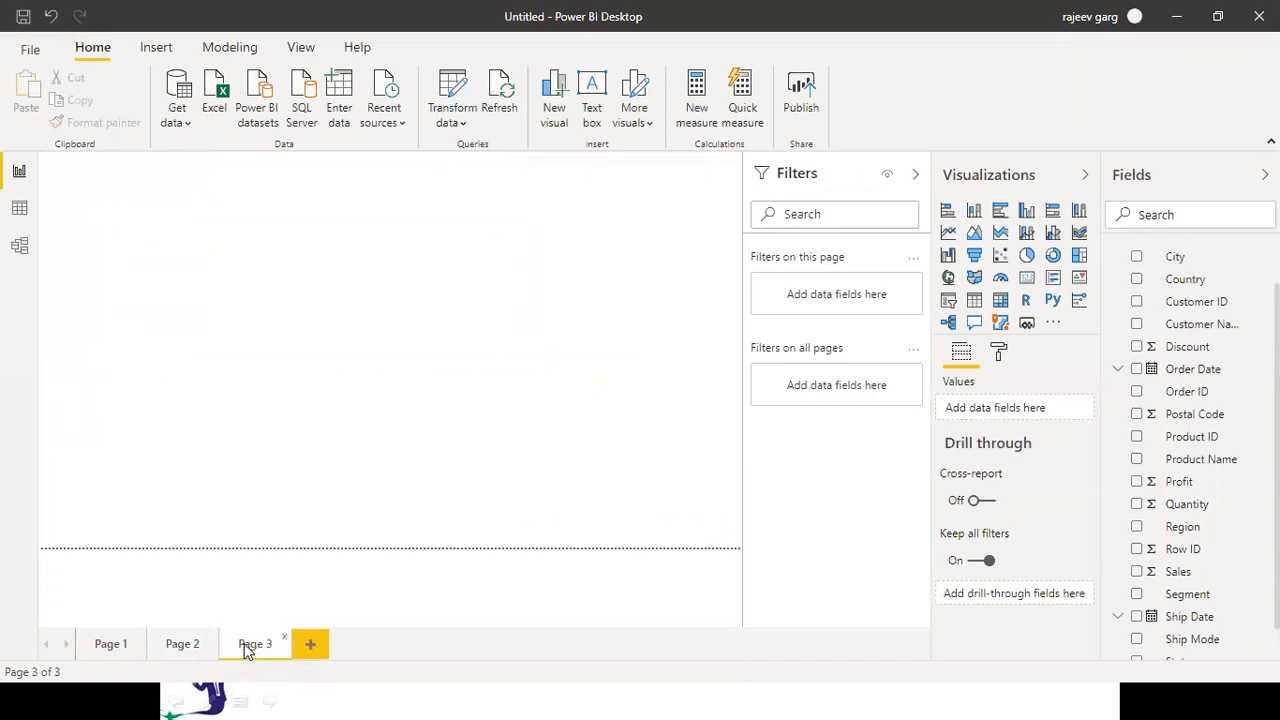
pyautogui.click(180, 643)
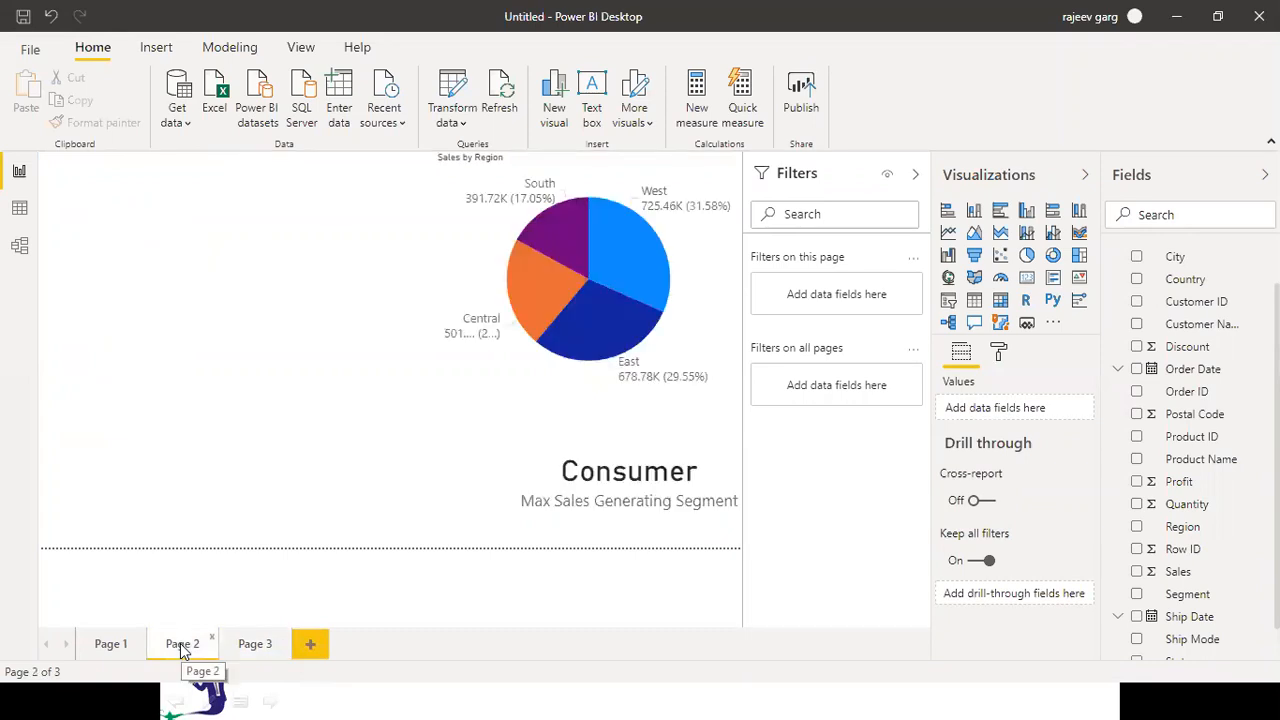
pyautogui.click(124, 653)
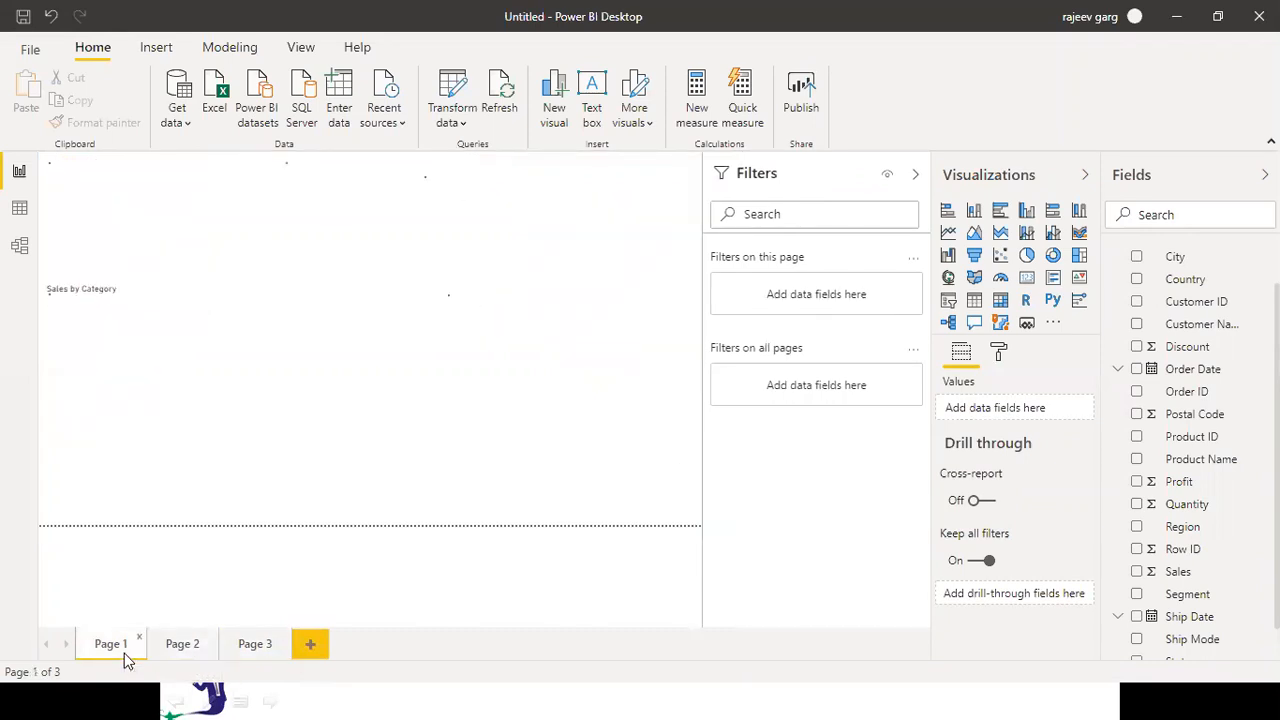
pyautogui.click(258, 646)
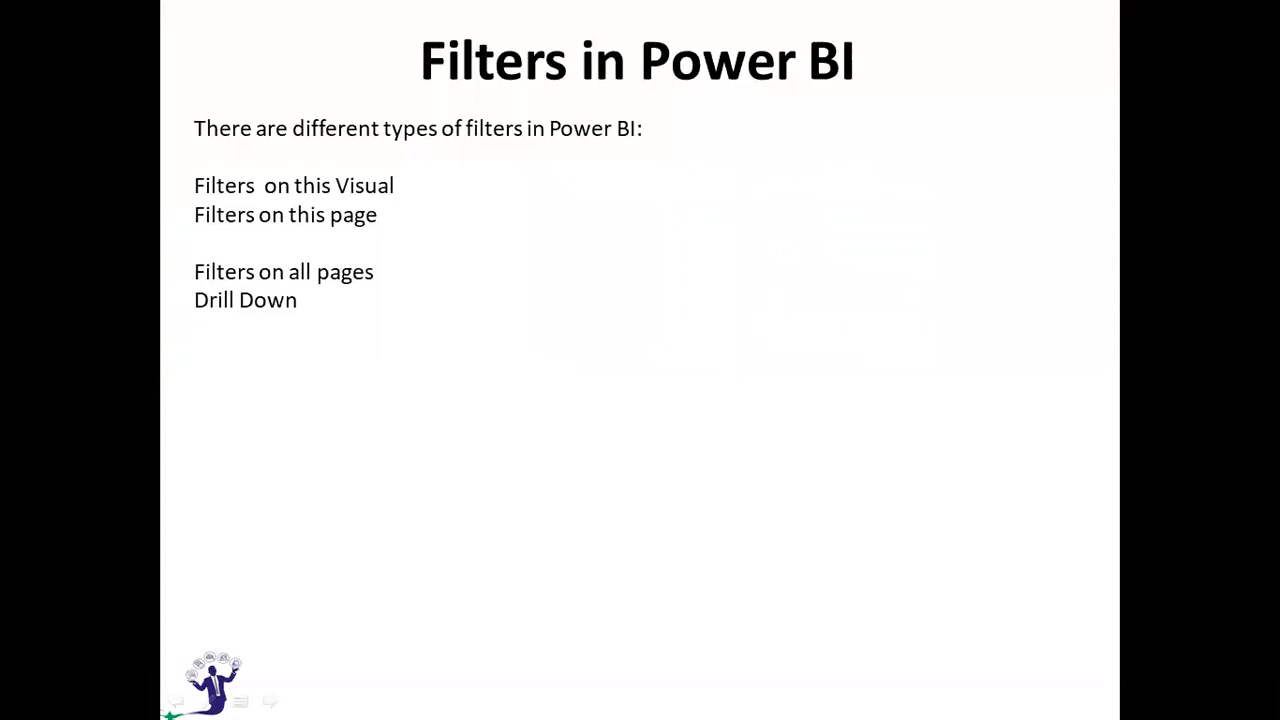
pyautogui.hotkey('alt', 'Tab')
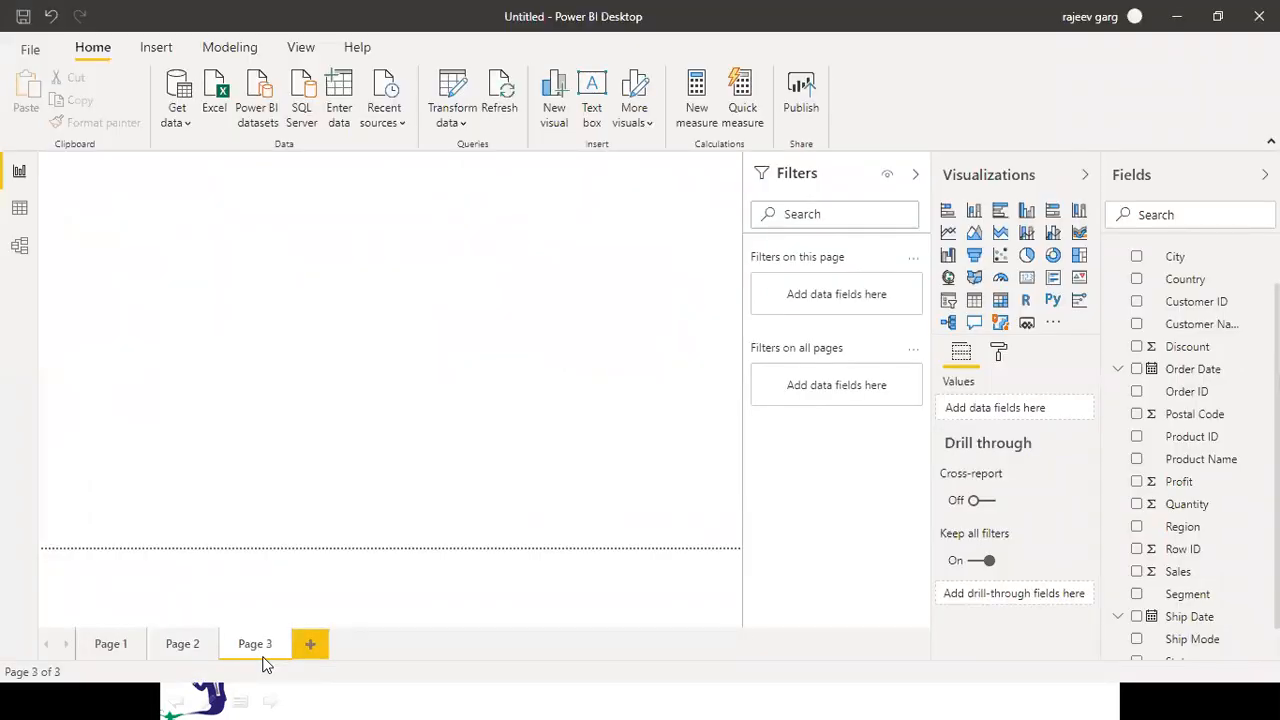
pyautogui.doubleClick(262, 643)
pyautogui.press('BackSpace')
pyautogui.write('p1')
pyautogui.press('Return')
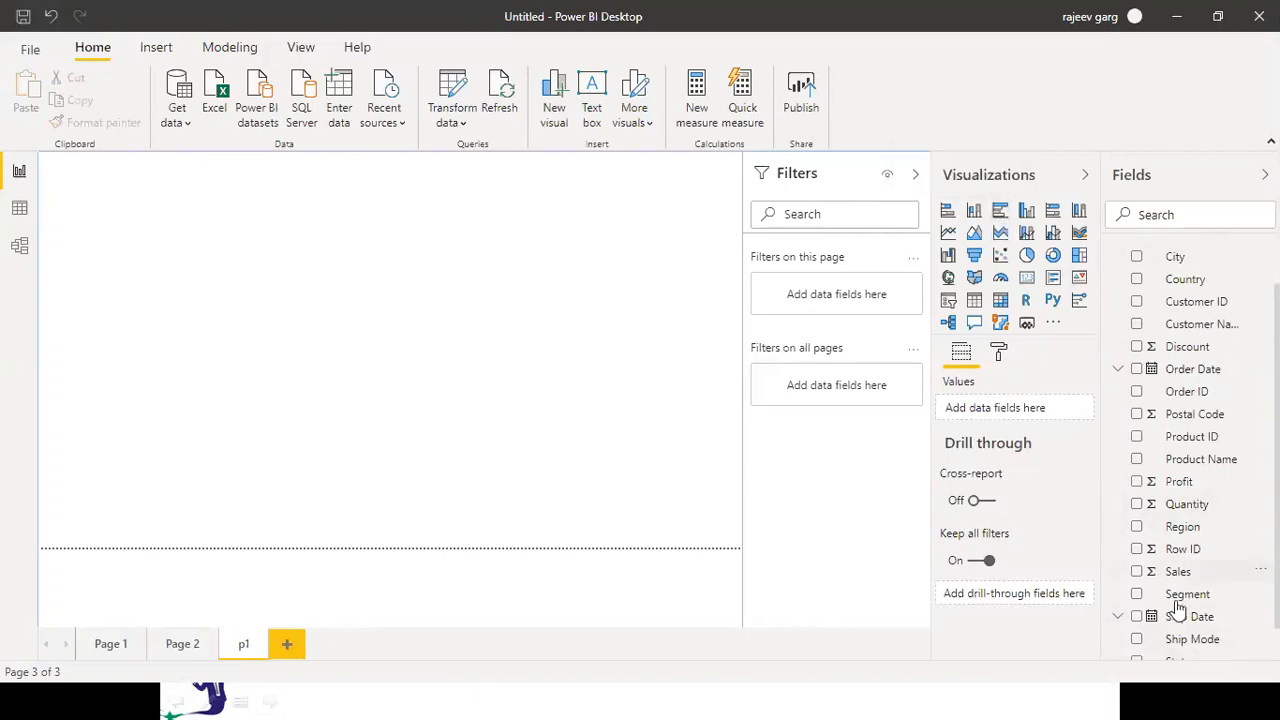
# Add a stacked column chart of Sales by Category to page p1 and enlarge it to the page's full height
pyautogui.click(974, 212)
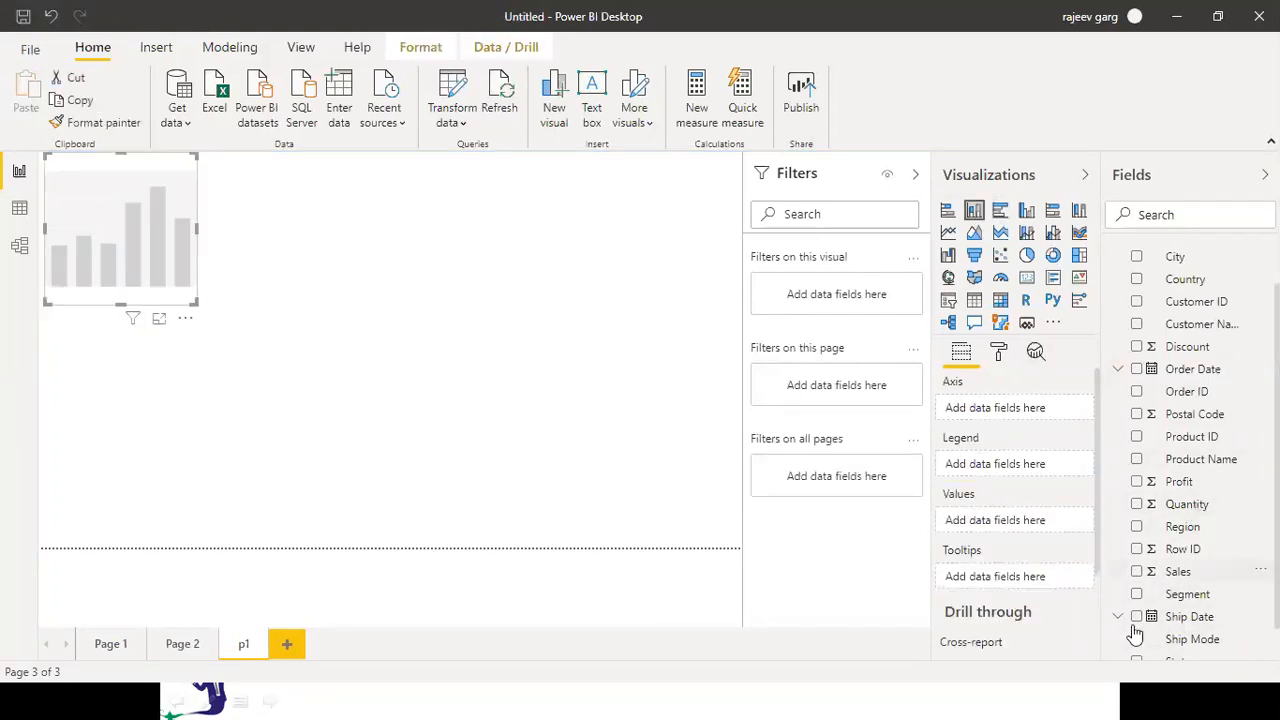
pyautogui.click(1137, 573)
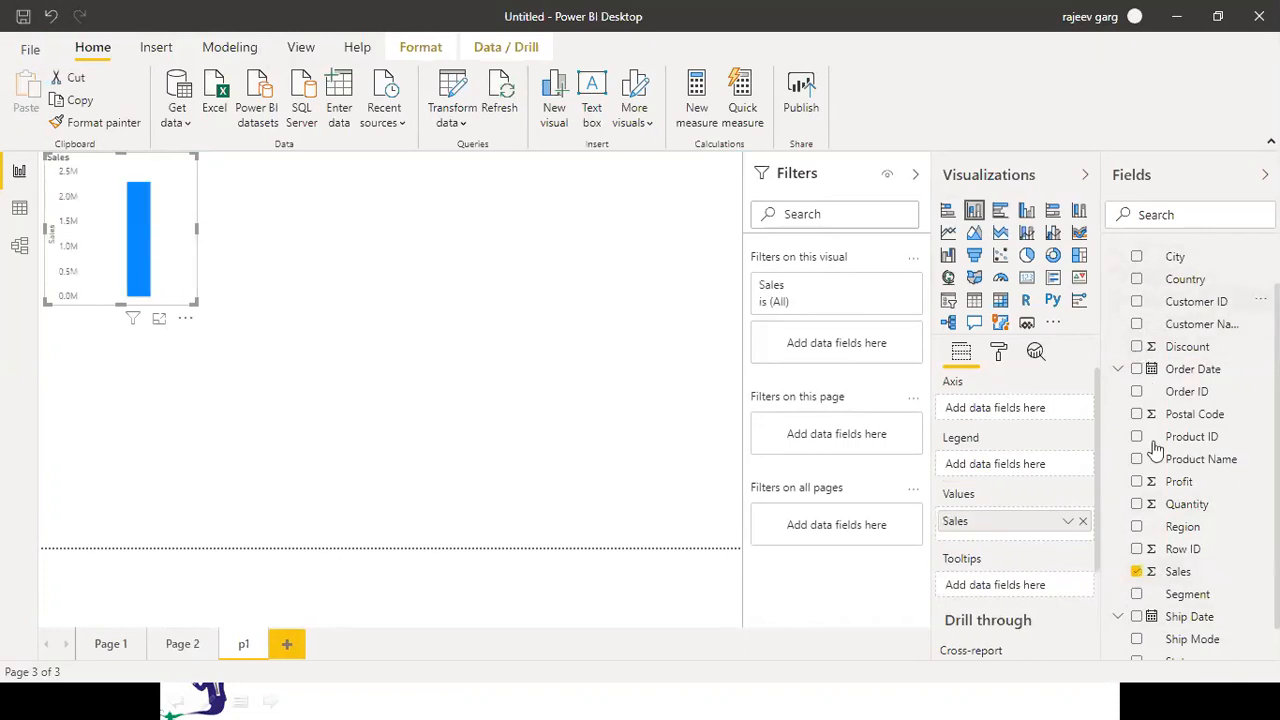
pyautogui.scroll(1, 1130, 252)
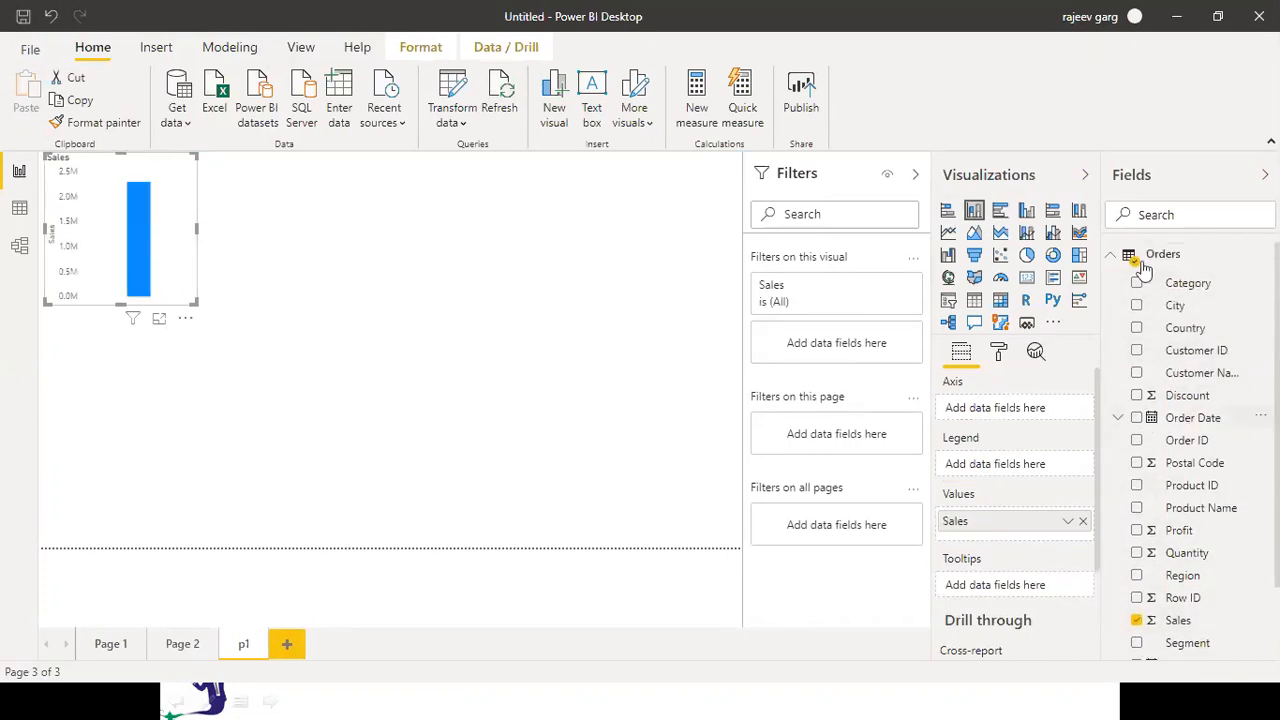
pyautogui.click(1136, 284)
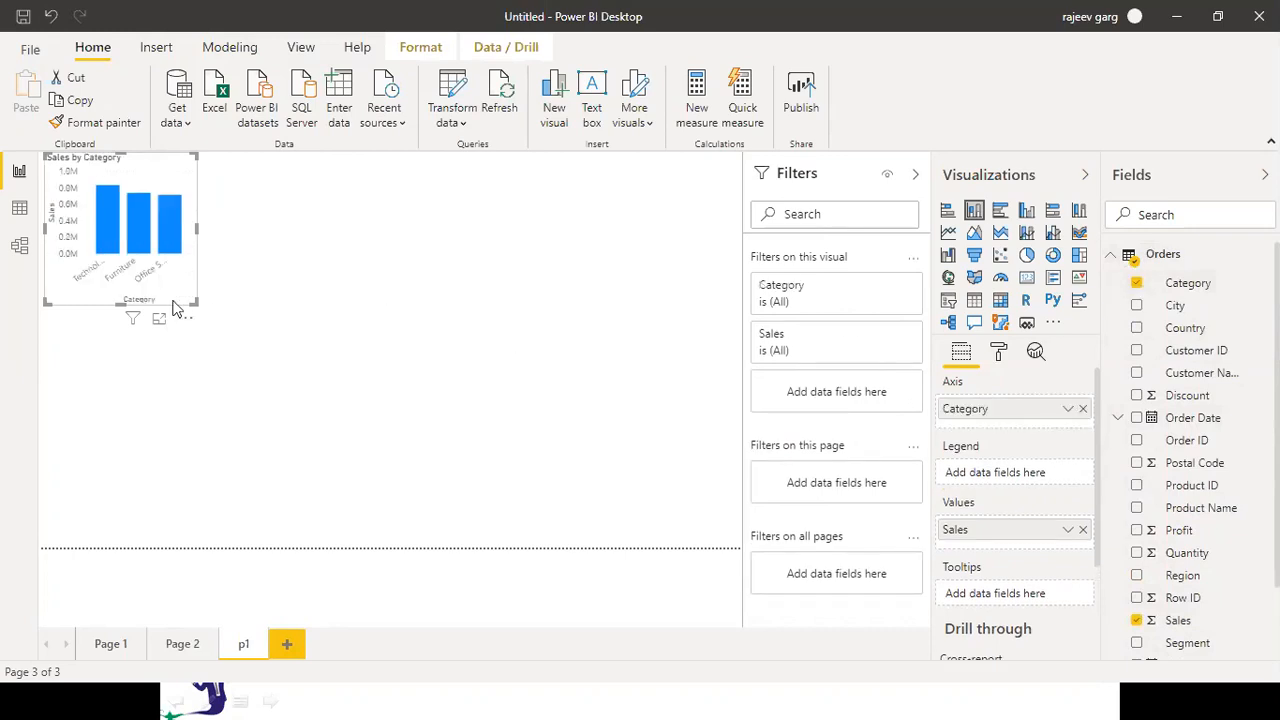
pyautogui.moveTo(311, 430); pyautogui.dragTo(603, 557)
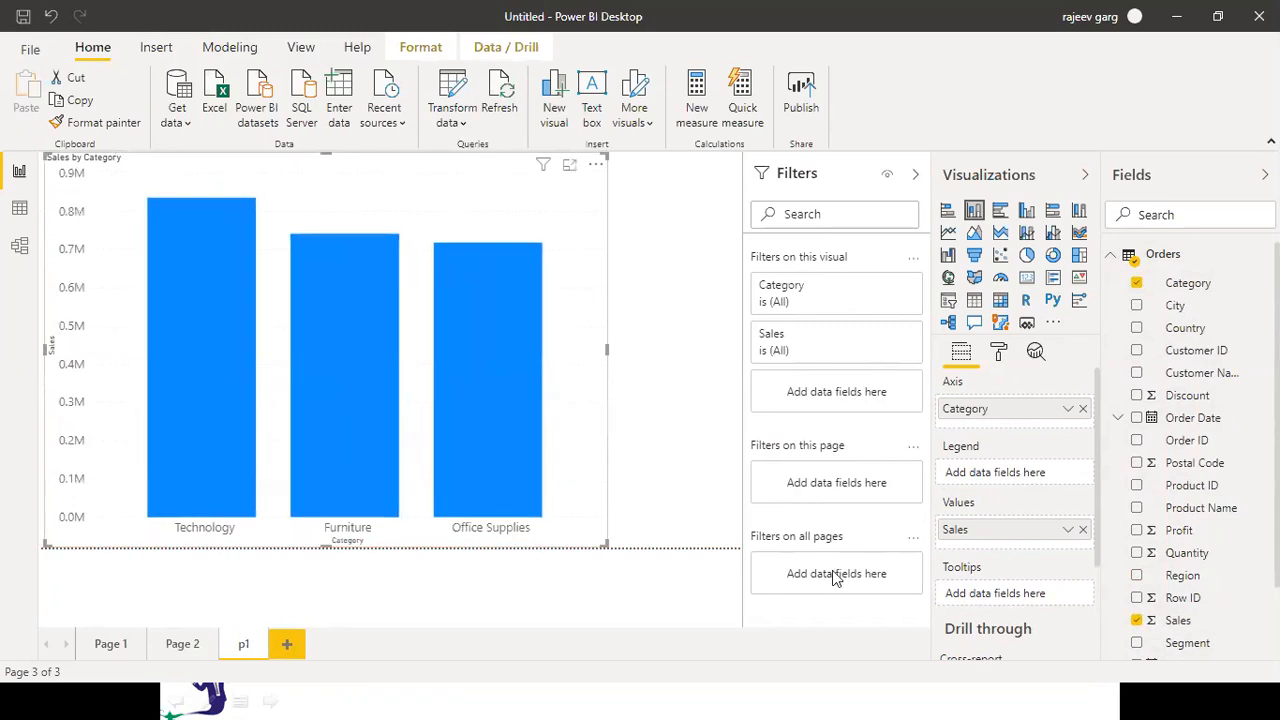
# Color the columns by using Category as the legend field, turn data labels on and hide the legend
pyautogui.moveTo(1022, 488); pyautogui.dragTo(1020, 476)
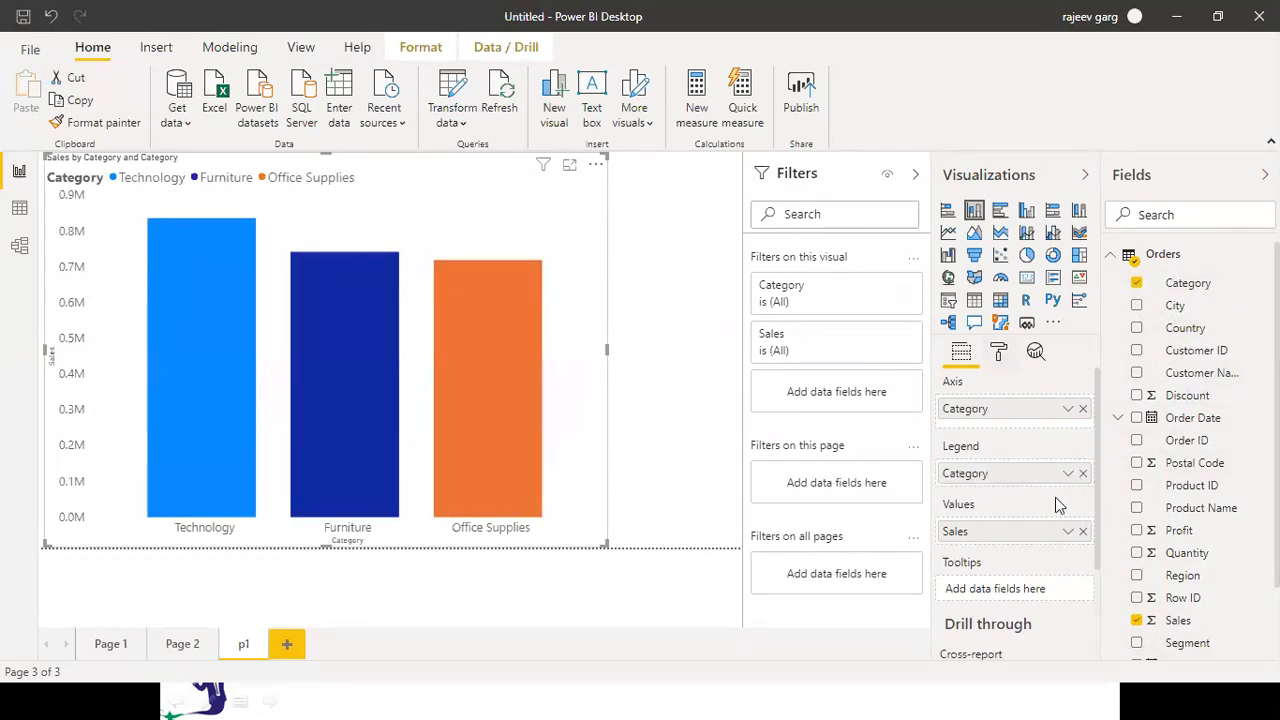
pyautogui.click(999, 352)
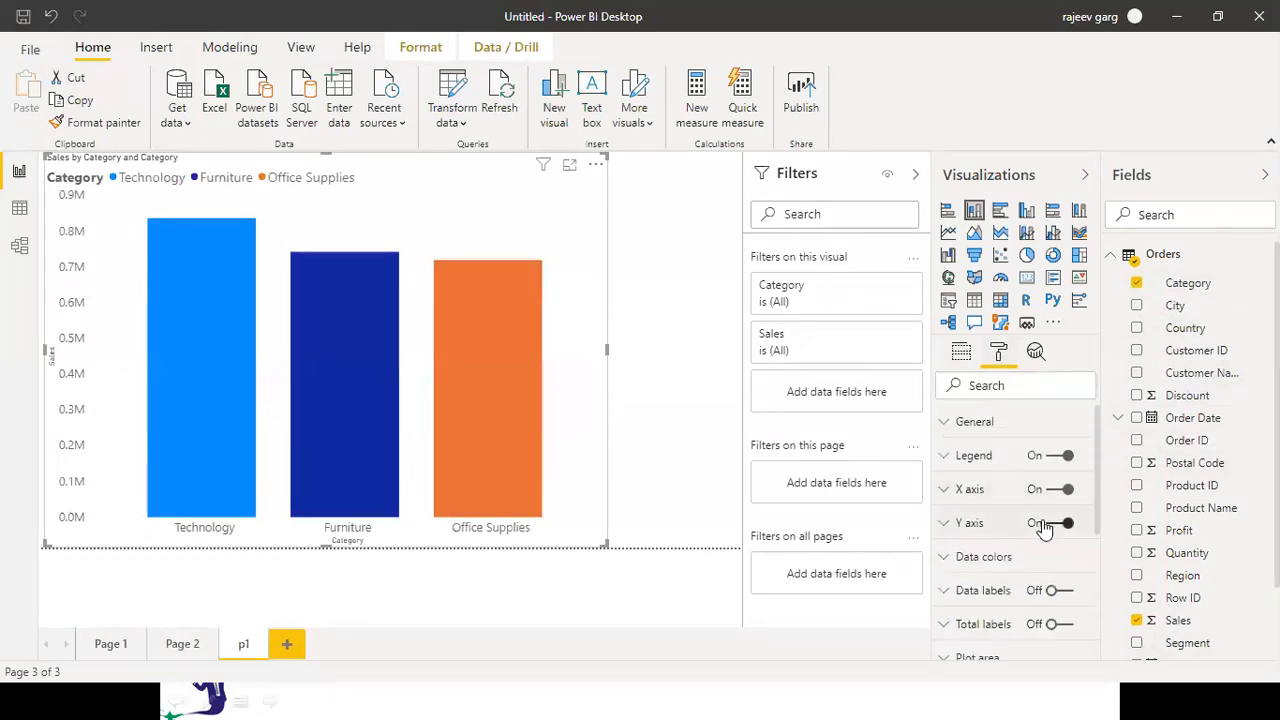
pyautogui.click(1062, 591)
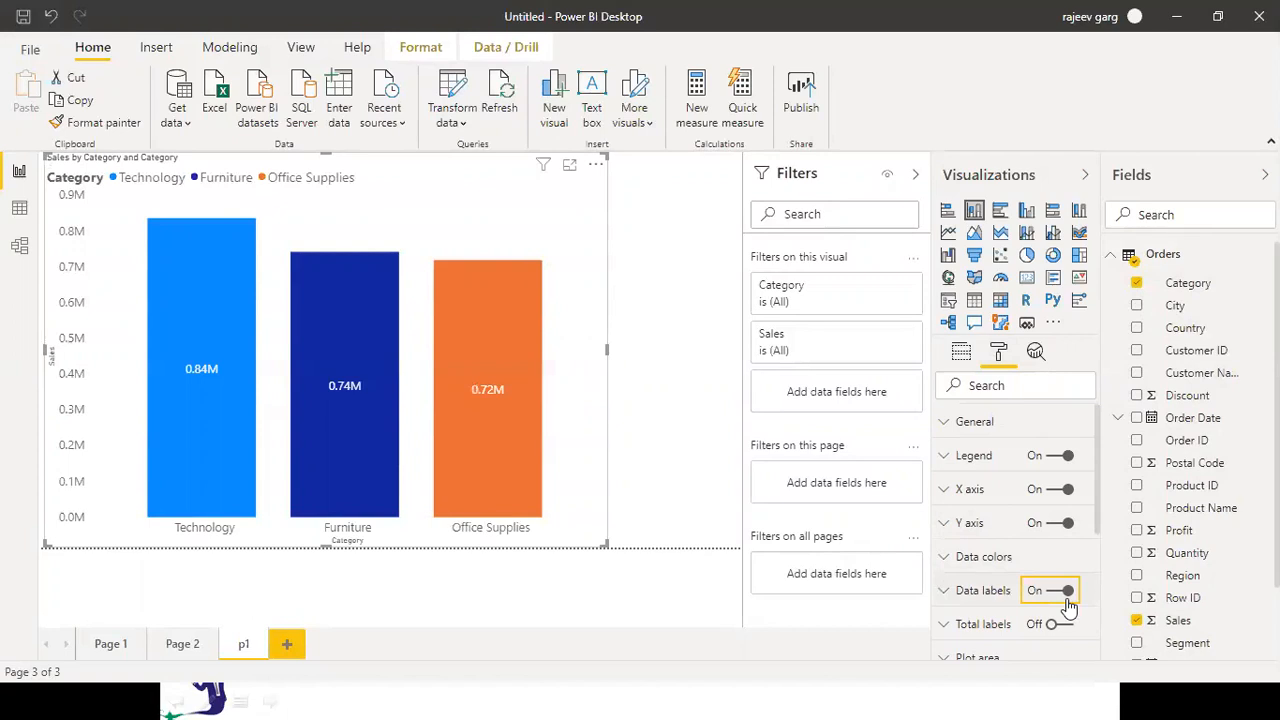
pyautogui.click(1052, 455)
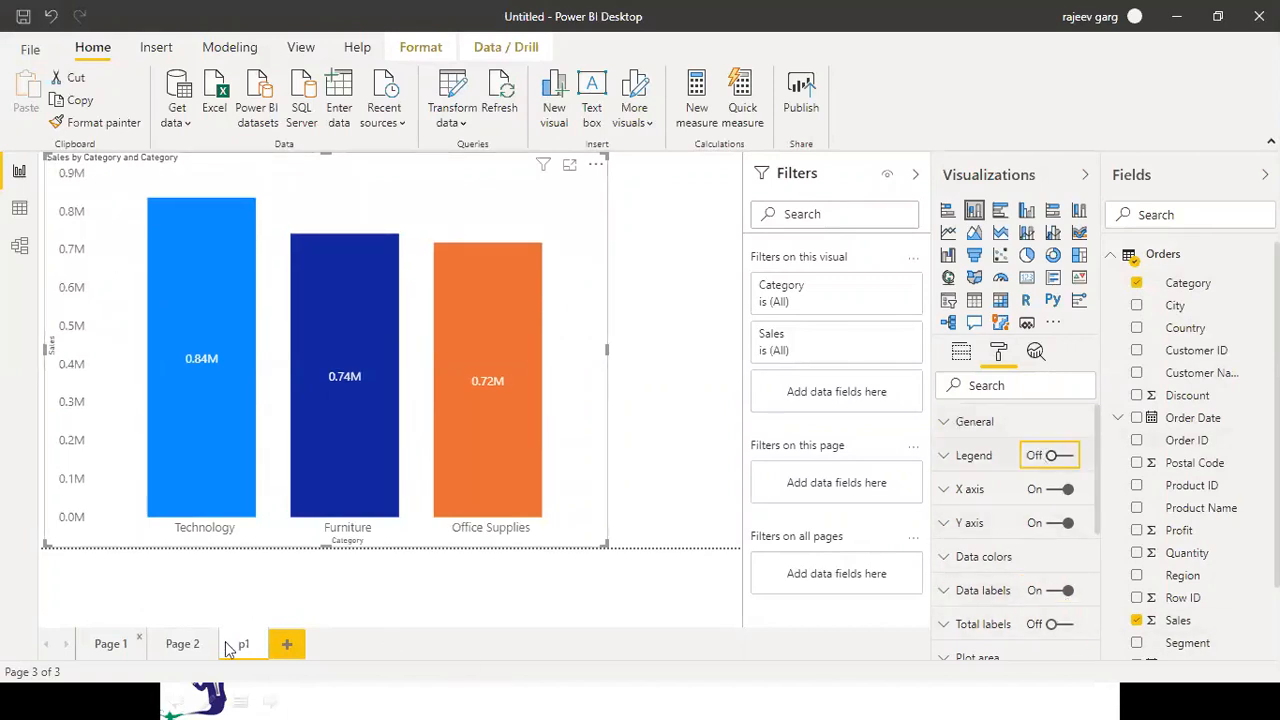
# On a new page named p2, build a stacked bar chart of Sales by Sub-Category and enlarge it to the page's full height
pyautogui.click(286, 648)
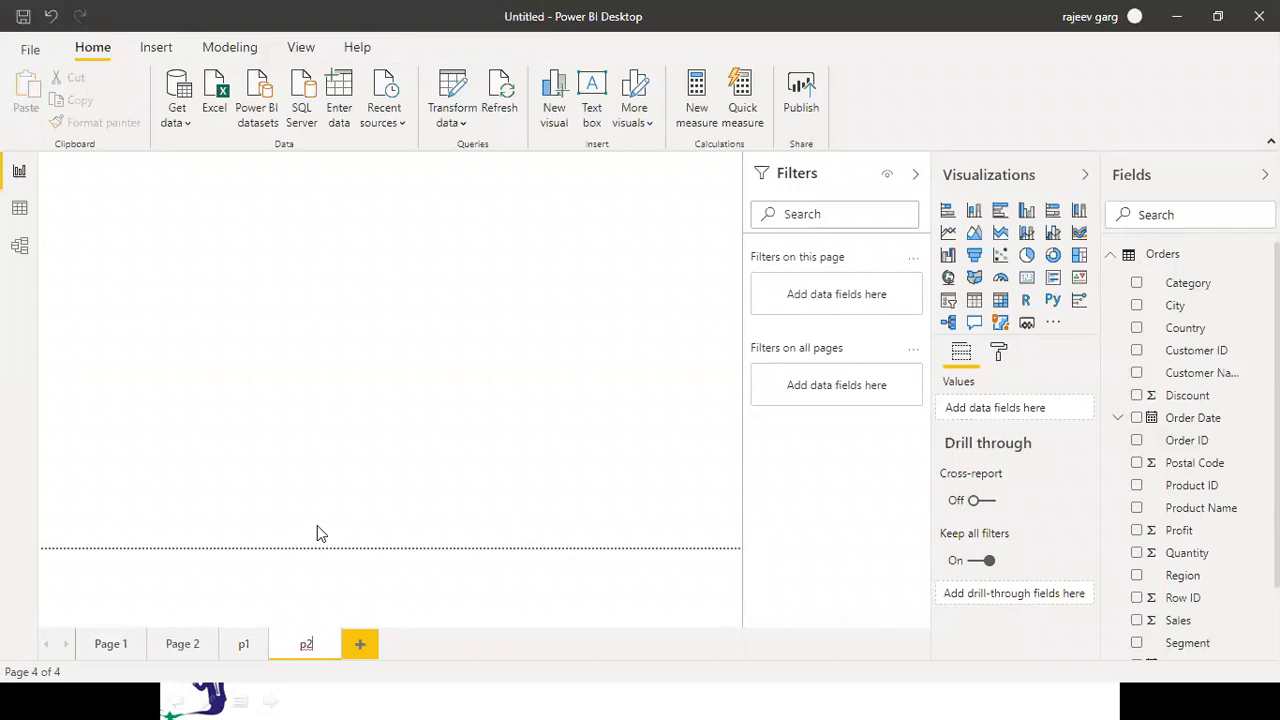
pyautogui.click(474, 445)
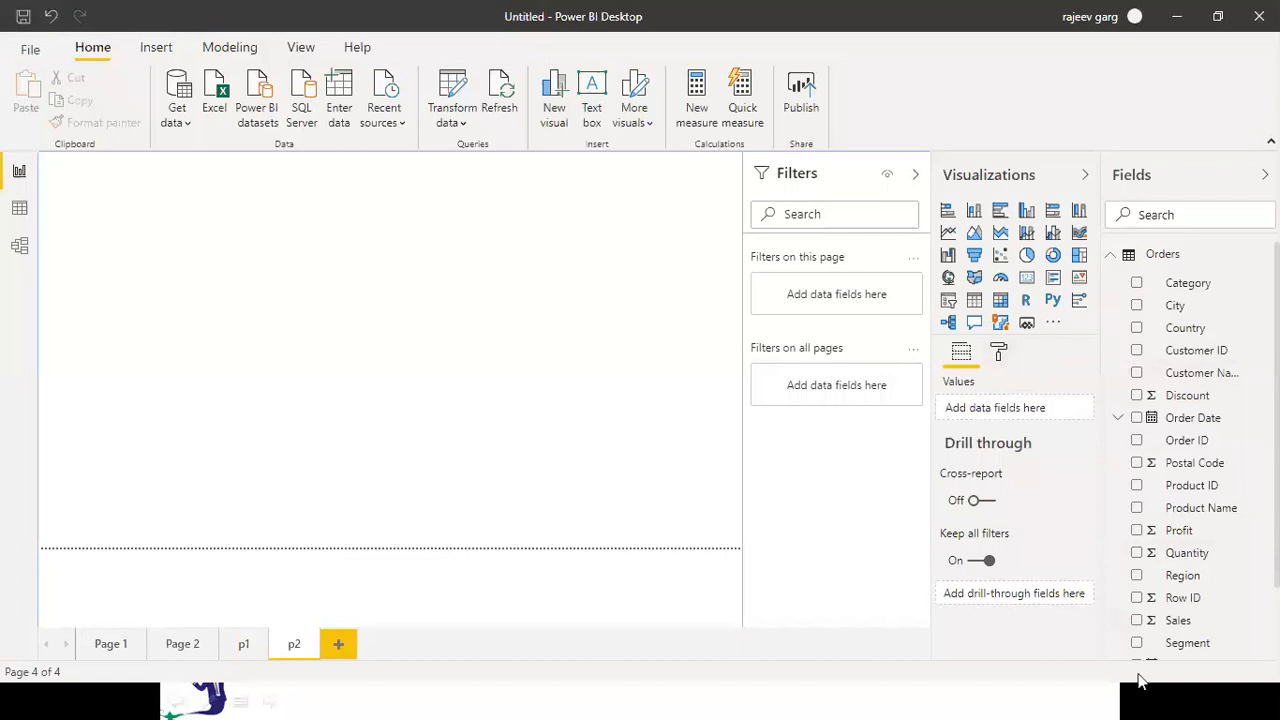
pyautogui.click(948, 216)
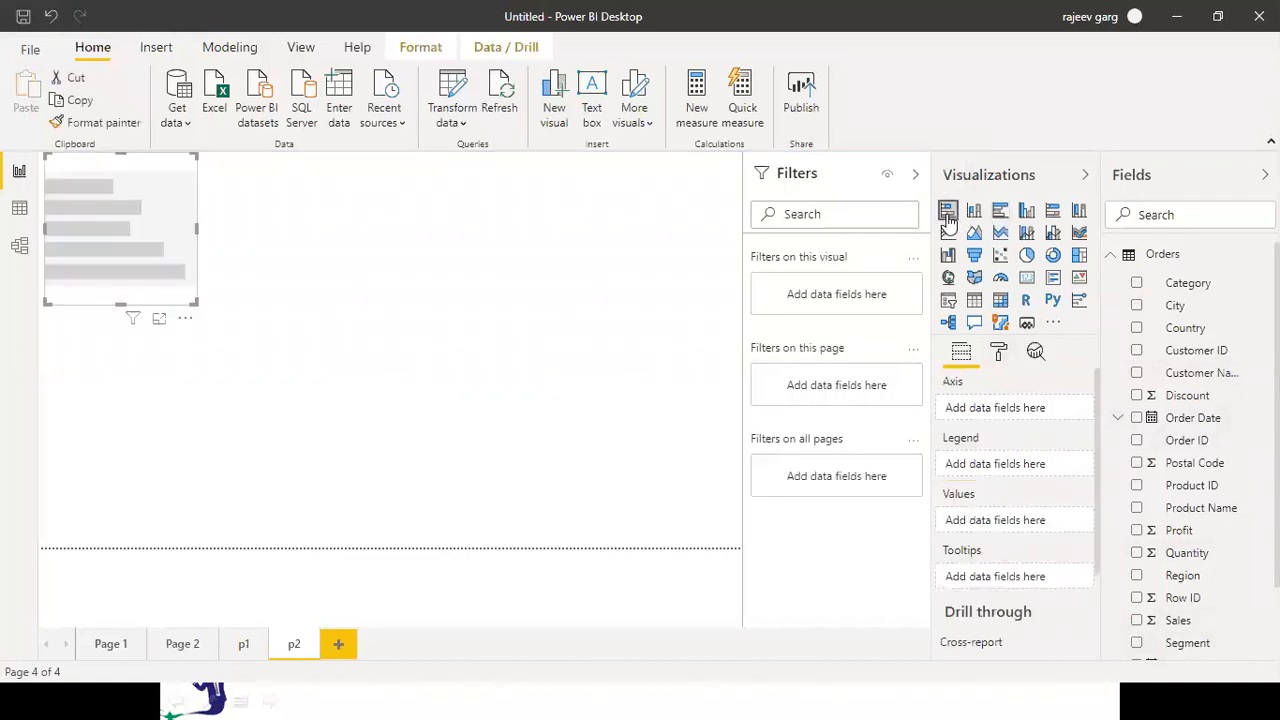
pyautogui.click(1163, 620)
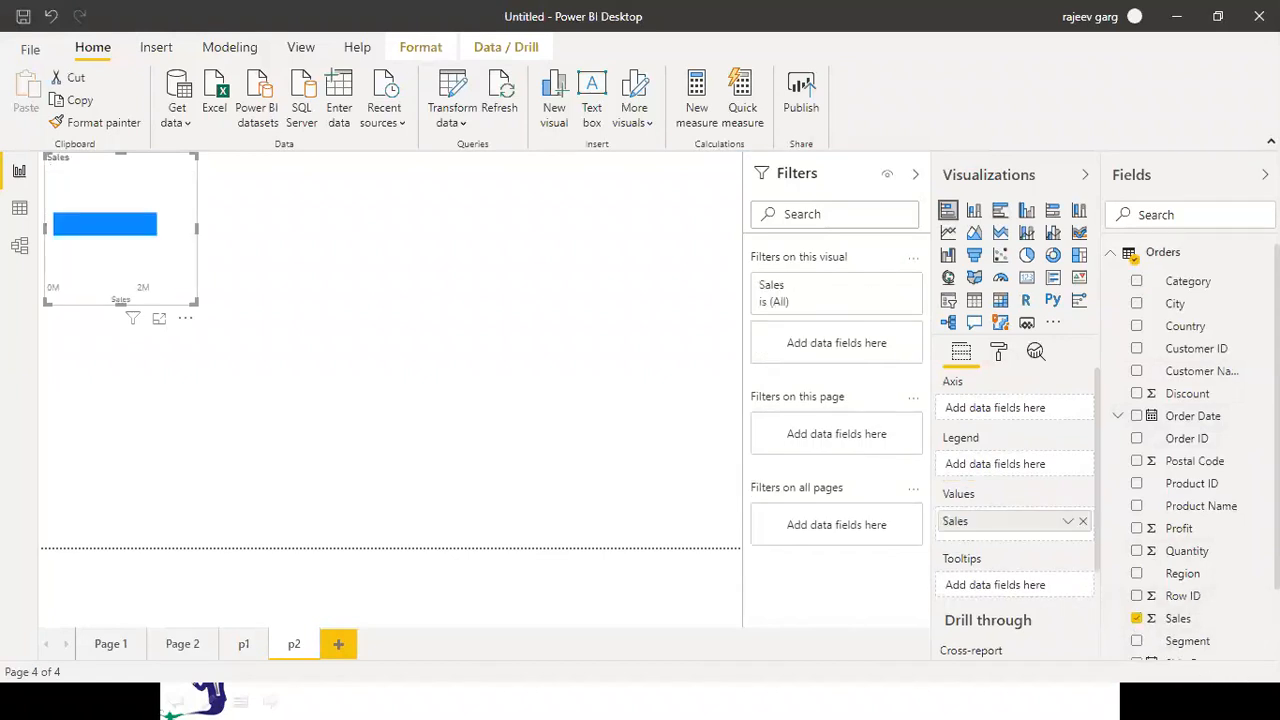
pyautogui.scroll(-1, 1188, 628)
pyautogui.scroll(-1, 1150, 630)
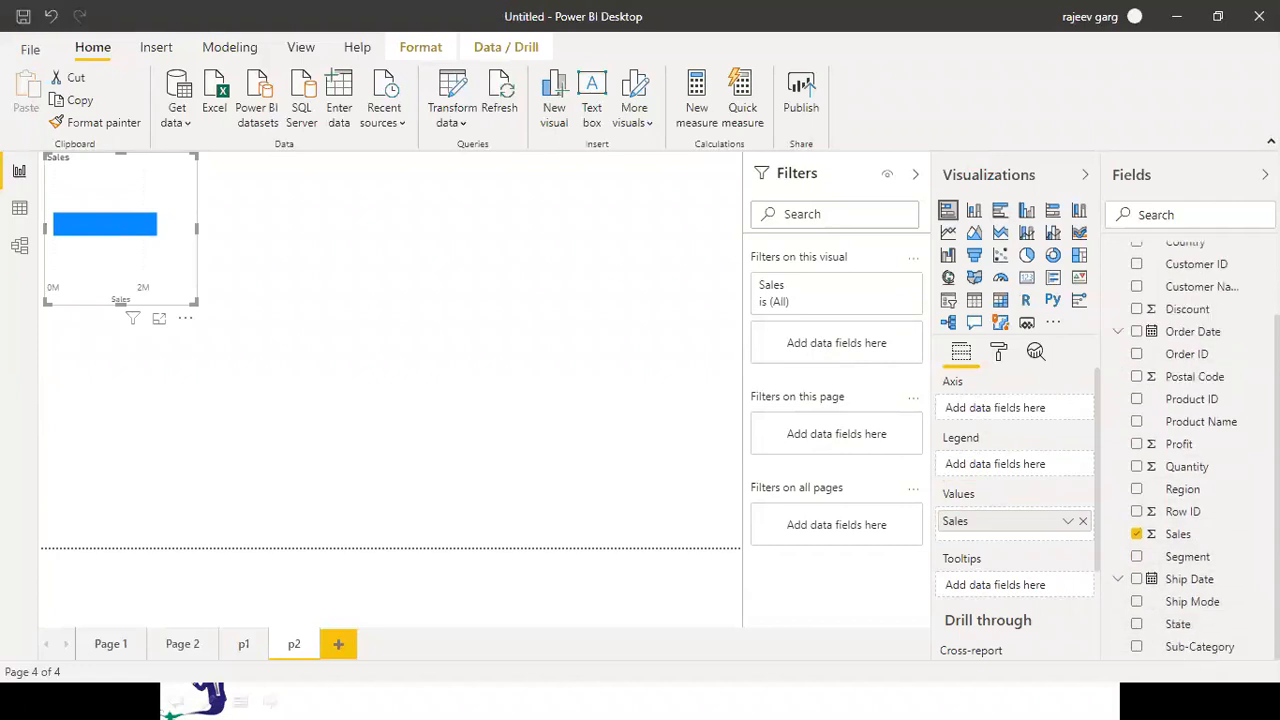
pyautogui.click(1137, 647)
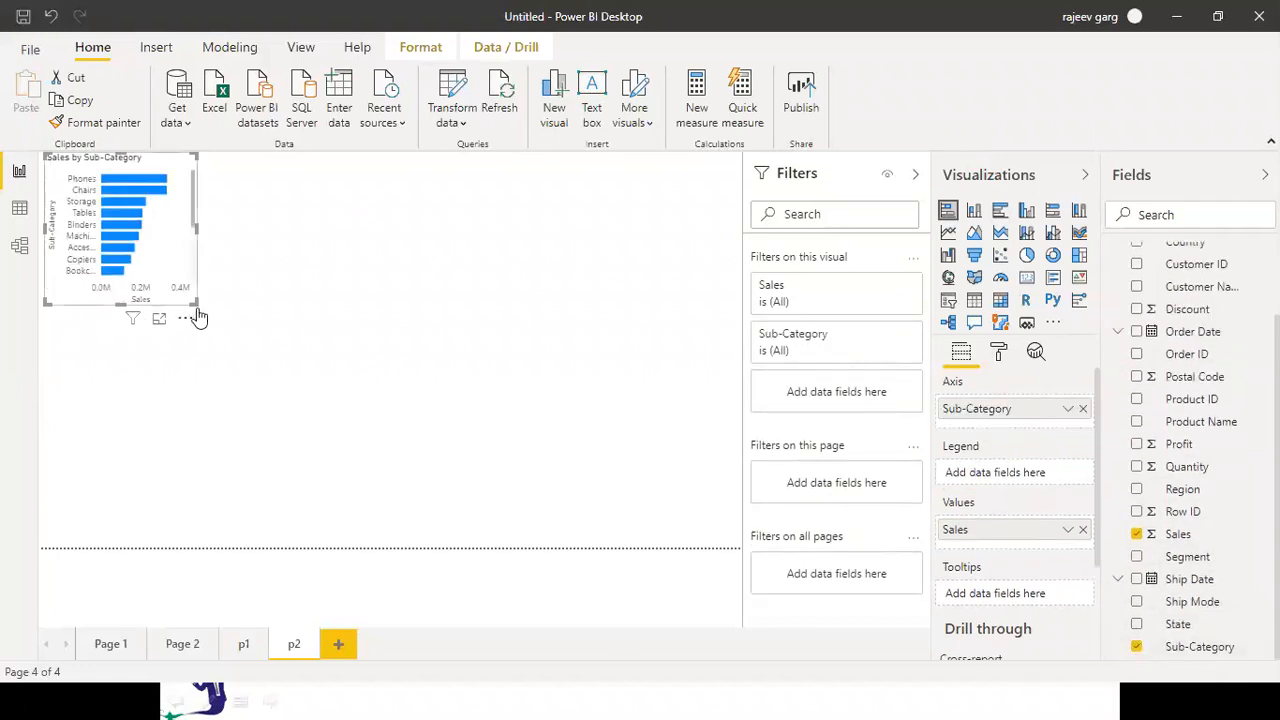
pyautogui.moveTo(197, 302); pyautogui.dragTo(333, 546)
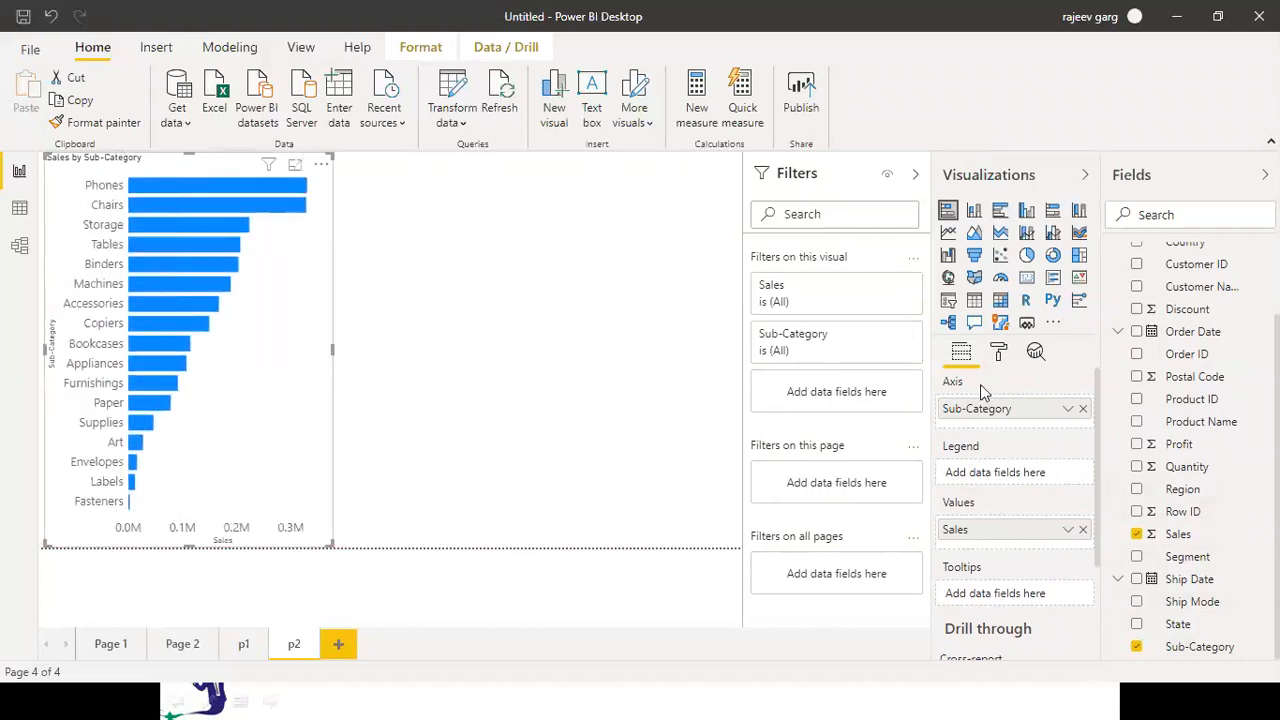
# Turn on data labels for the Sales by Sub-Category bar chart and deselect the chart
pyautogui.click(998, 352)
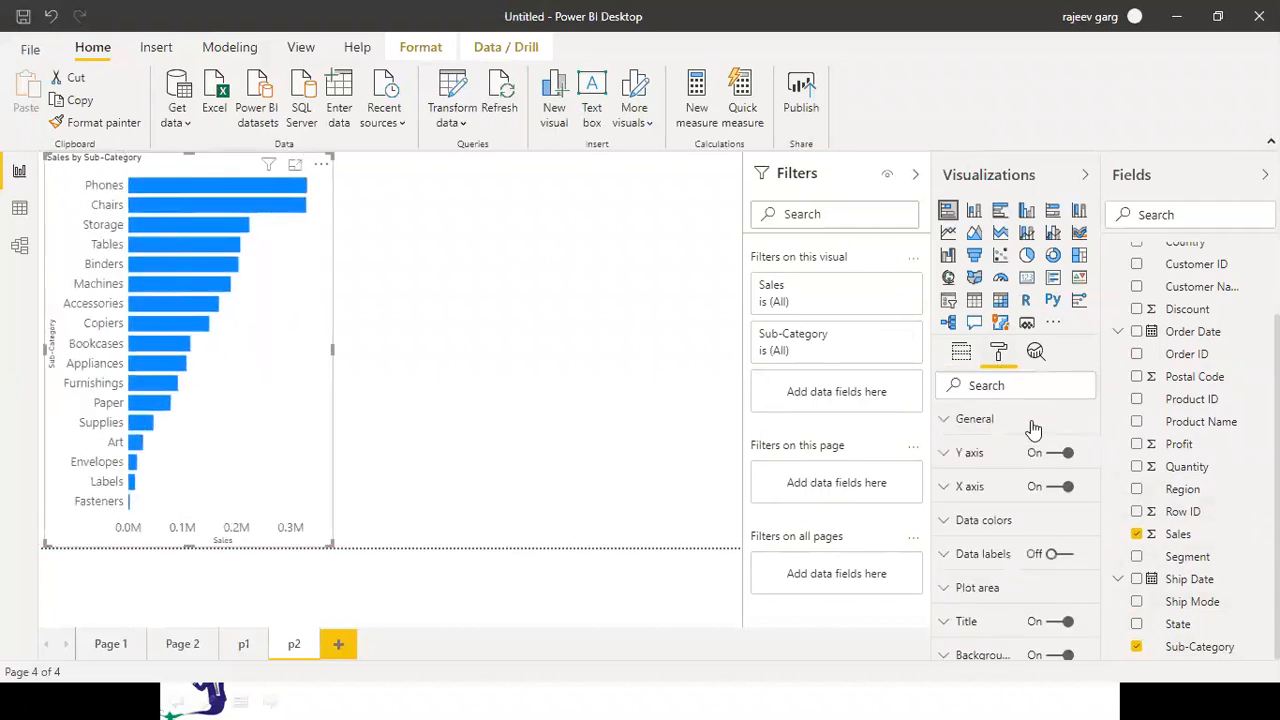
pyautogui.click(1062, 556)
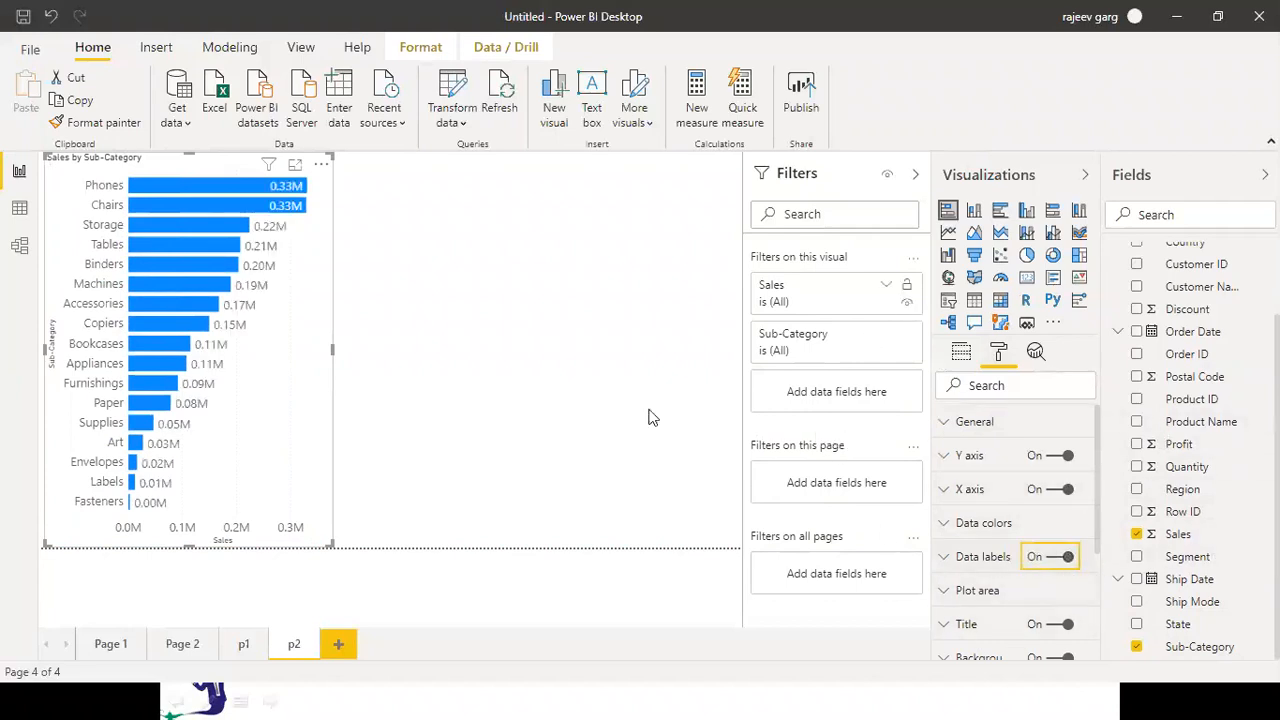
pyautogui.click(424, 417)
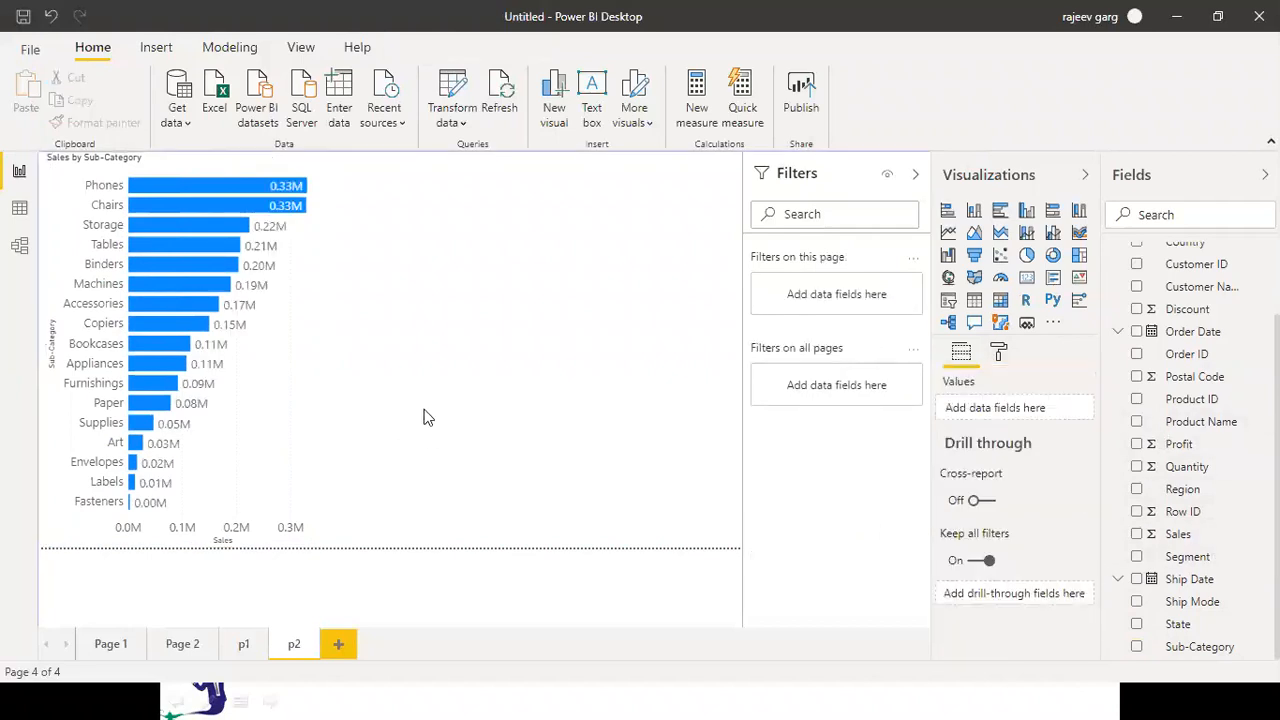
# Add a funnel chart of Sales by Region, shrink it to about half the page height and place it beside the bar chart
pyautogui.click(974, 258)
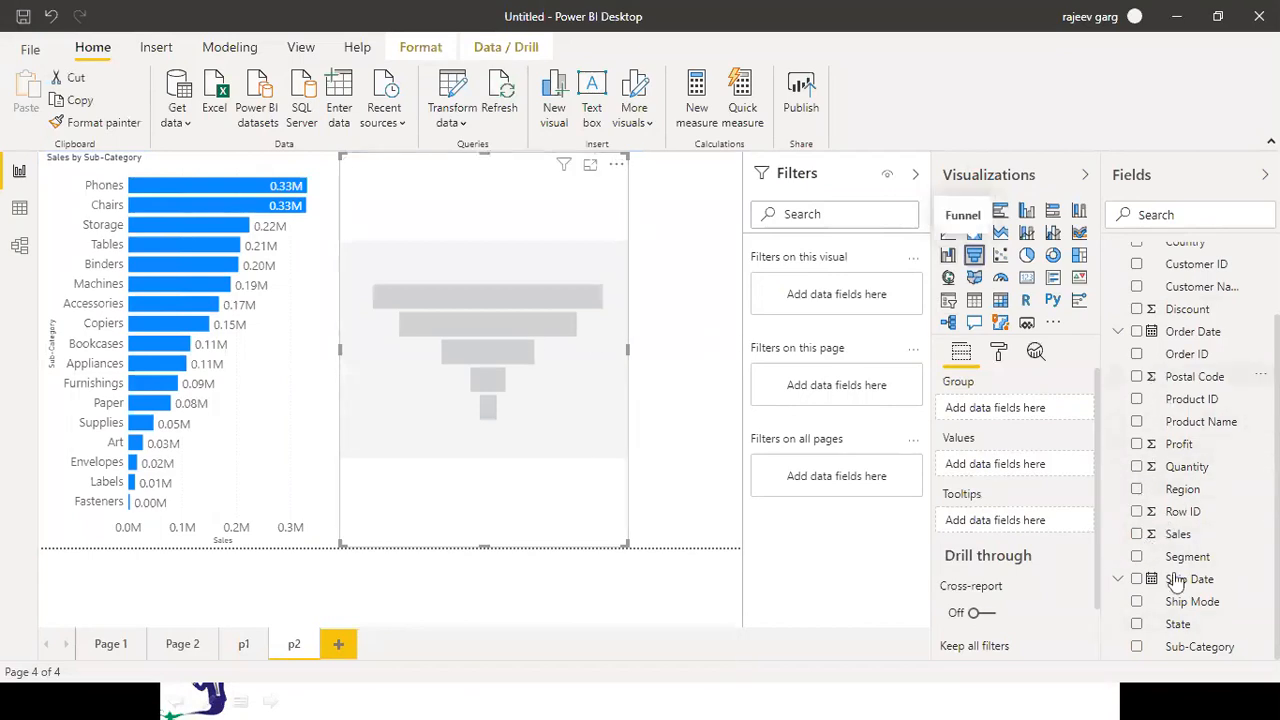
pyautogui.click(1136, 535)
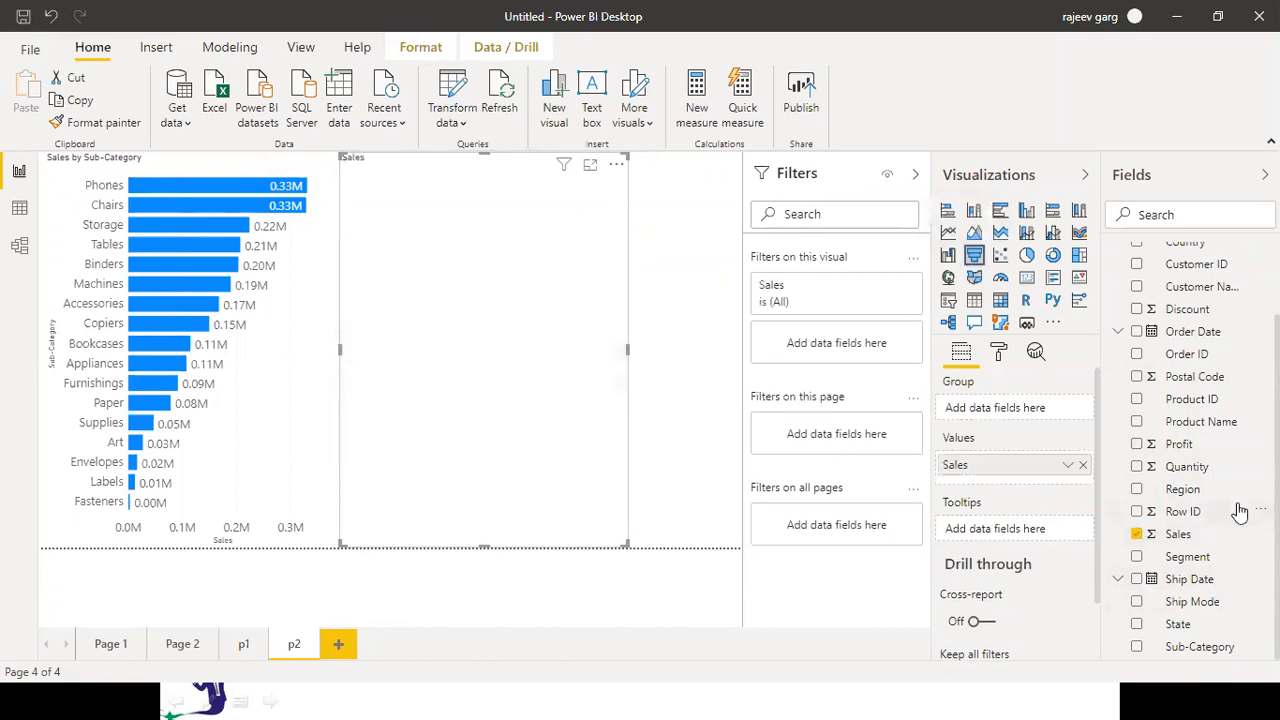
pyautogui.click(1137, 489)
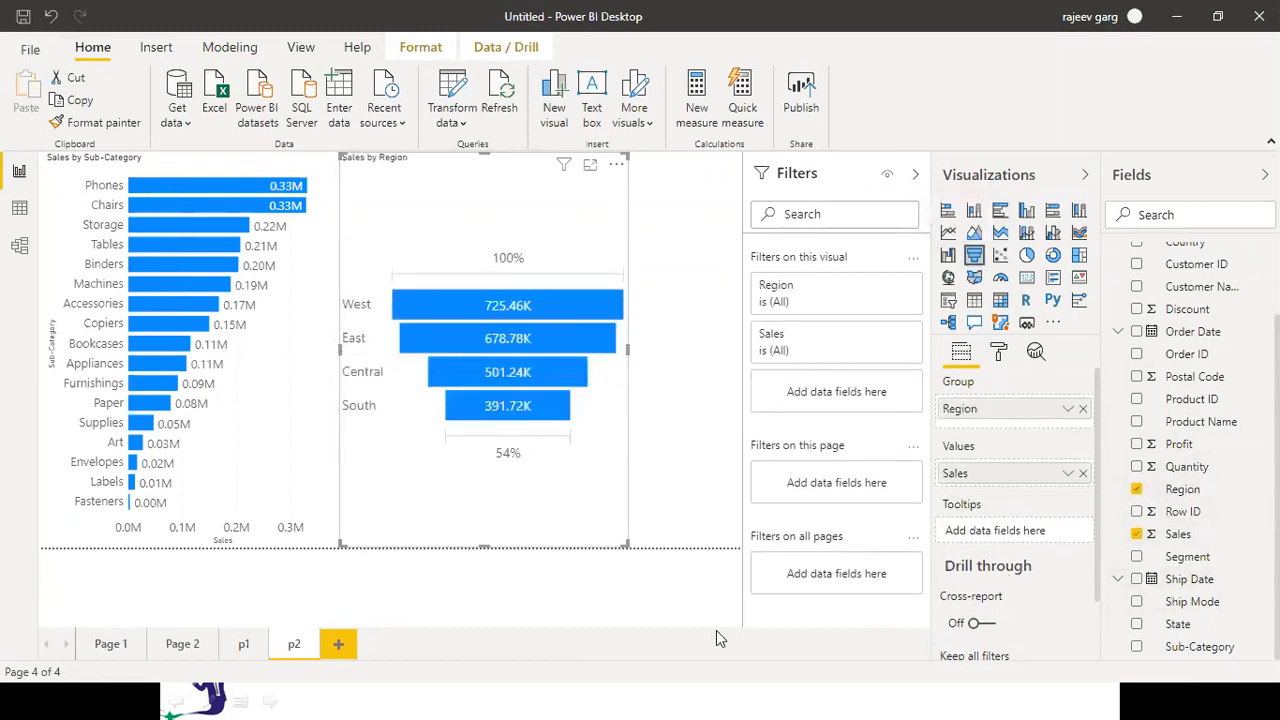
pyautogui.moveTo(484, 163)
pyautogui.mouseDown()
pyautogui.moveTo(489, 362)
pyautogui.moveTo(452, 172)
pyautogui.moveTo(467, 174)
pyautogui.mouseUp()
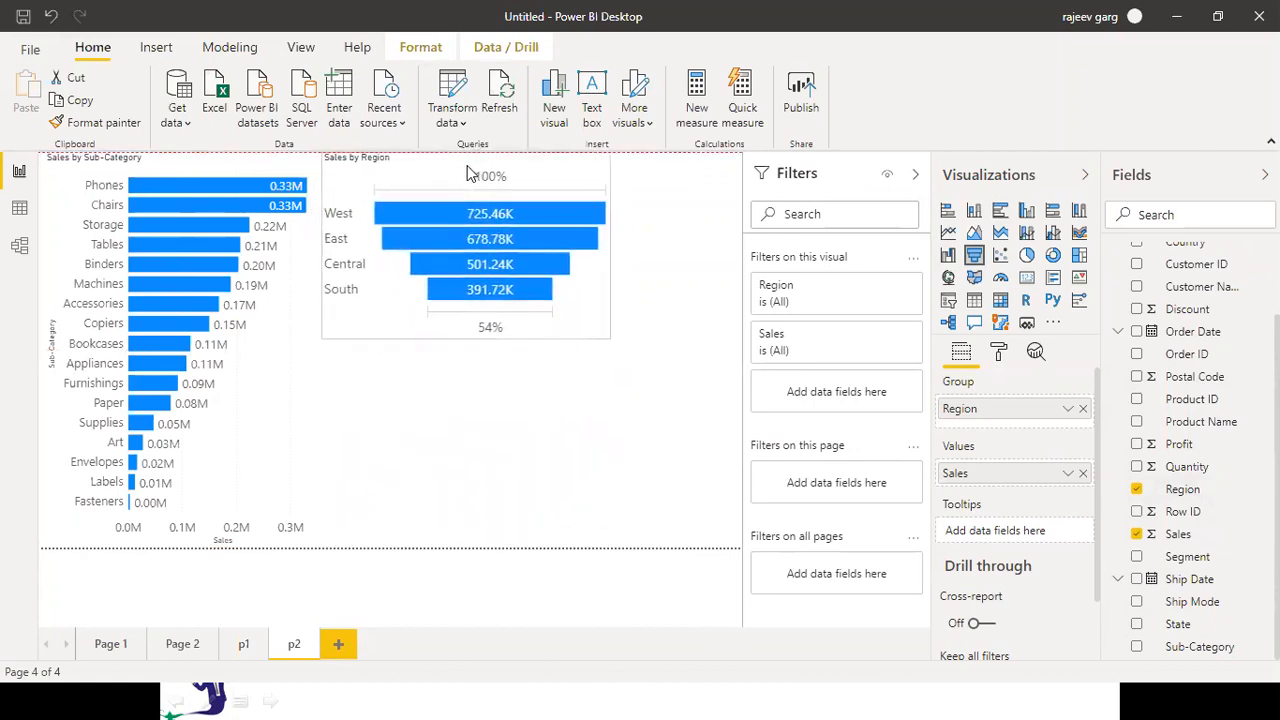
# Add a donut chart of Sales by Segment in the empty space below the funnel chart
pyautogui.click(538, 457)
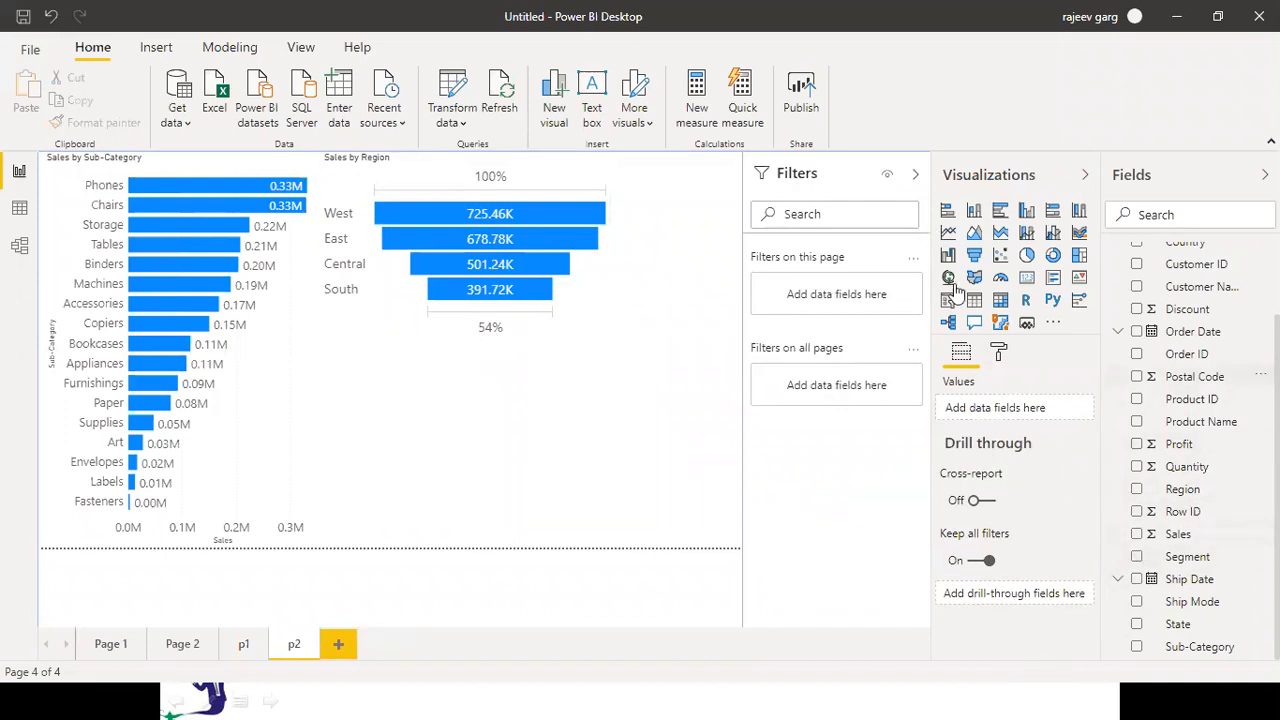
pyautogui.click(1053, 256)
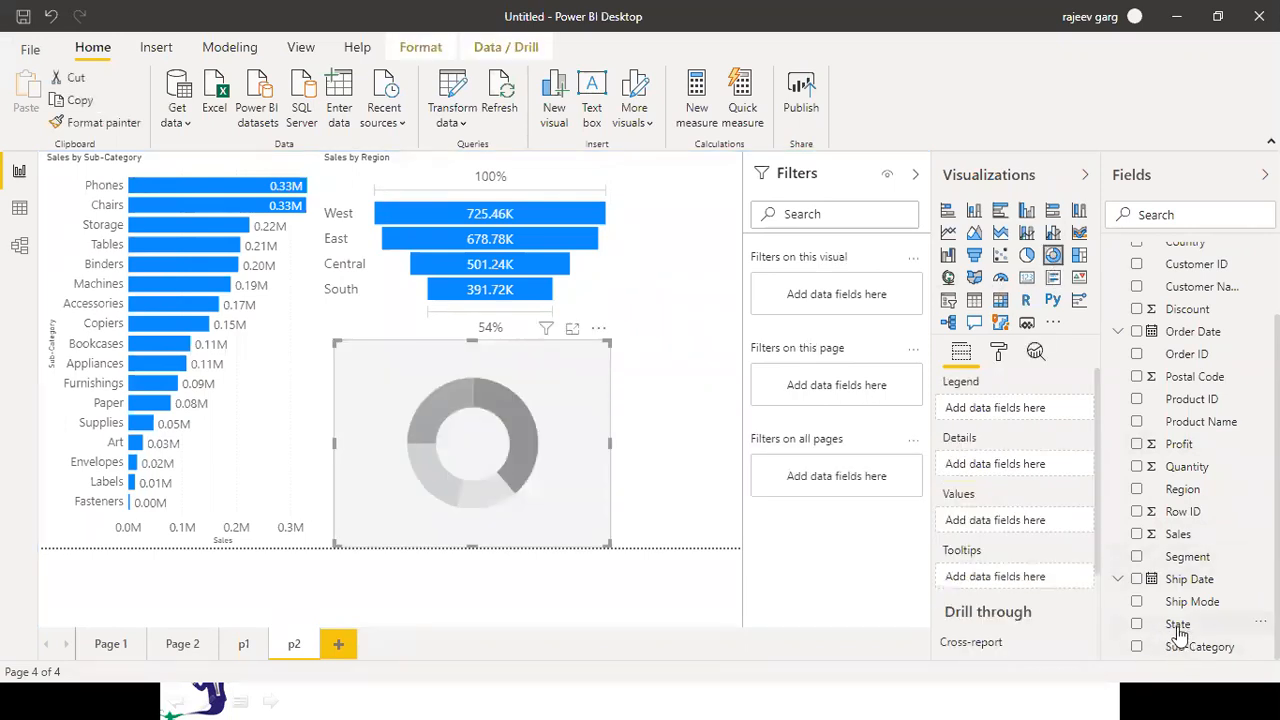
pyautogui.click(1136, 534)
pyautogui.click(1136, 557)
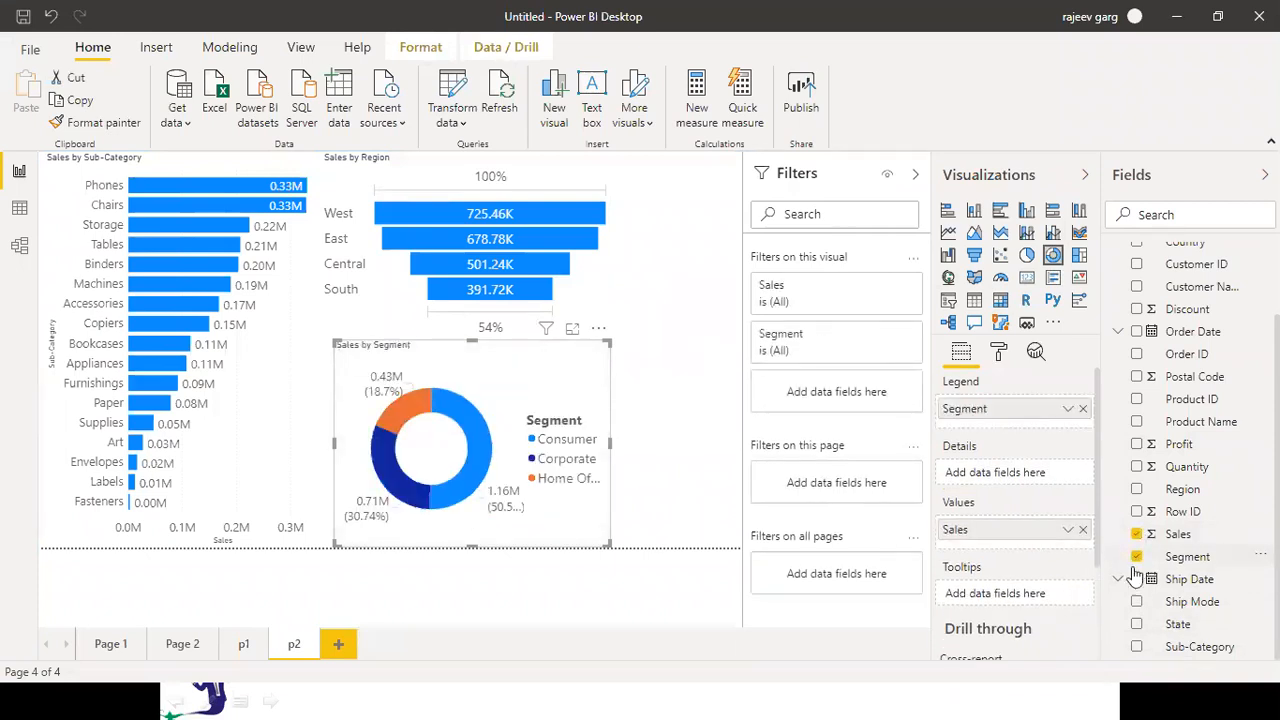
# Open the formatting options of the Sales by Segment donut chart
pyautogui.click(997, 355)
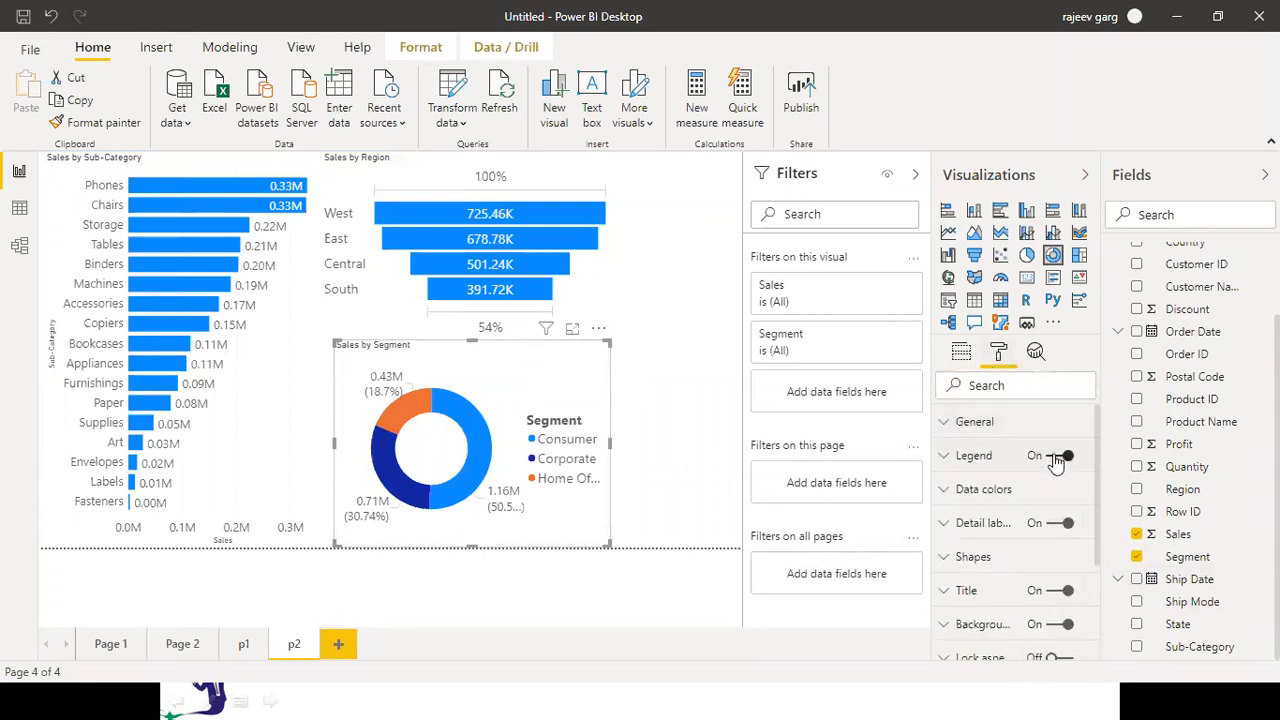
# Turn off the legend of the Sales by Segment donut chart and make the chart wider
pyautogui.click(1055, 460)
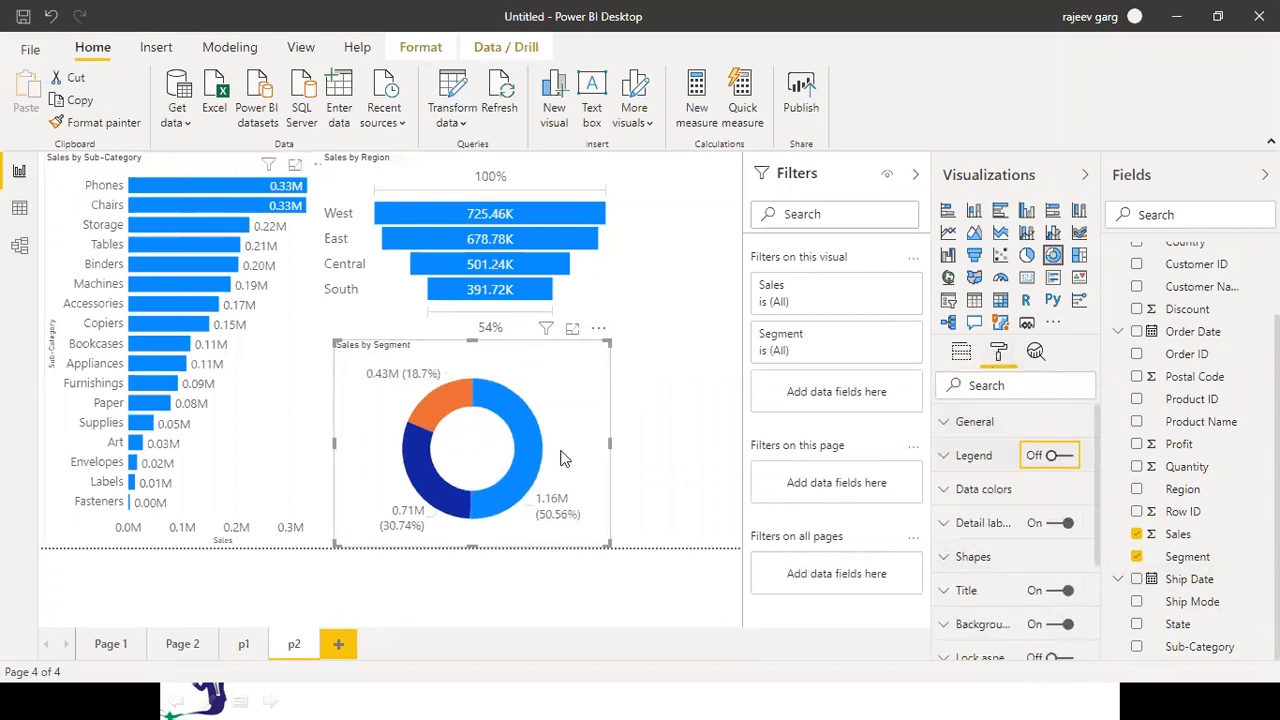
pyautogui.moveTo(605, 540); pyautogui.dragTo(658, 555)
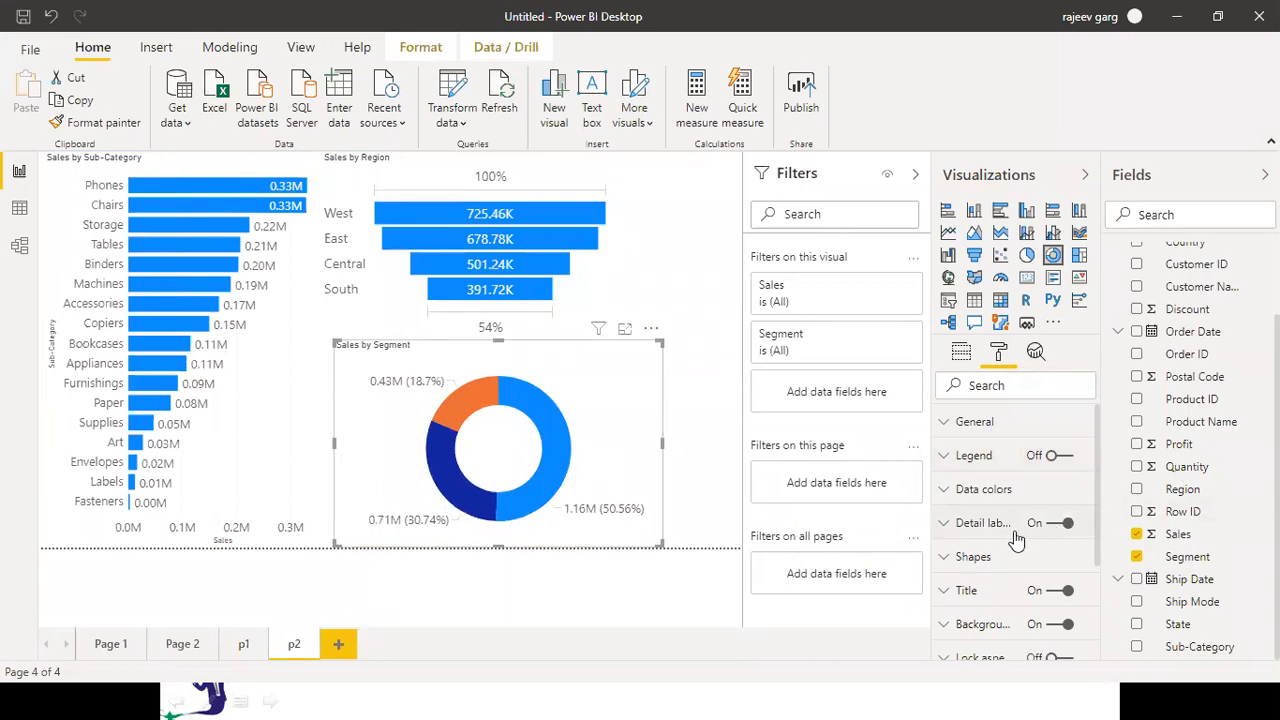
# Set the label style of the Sales by Segment donut chart to All detail labels
pyautogui.click(974, 523)
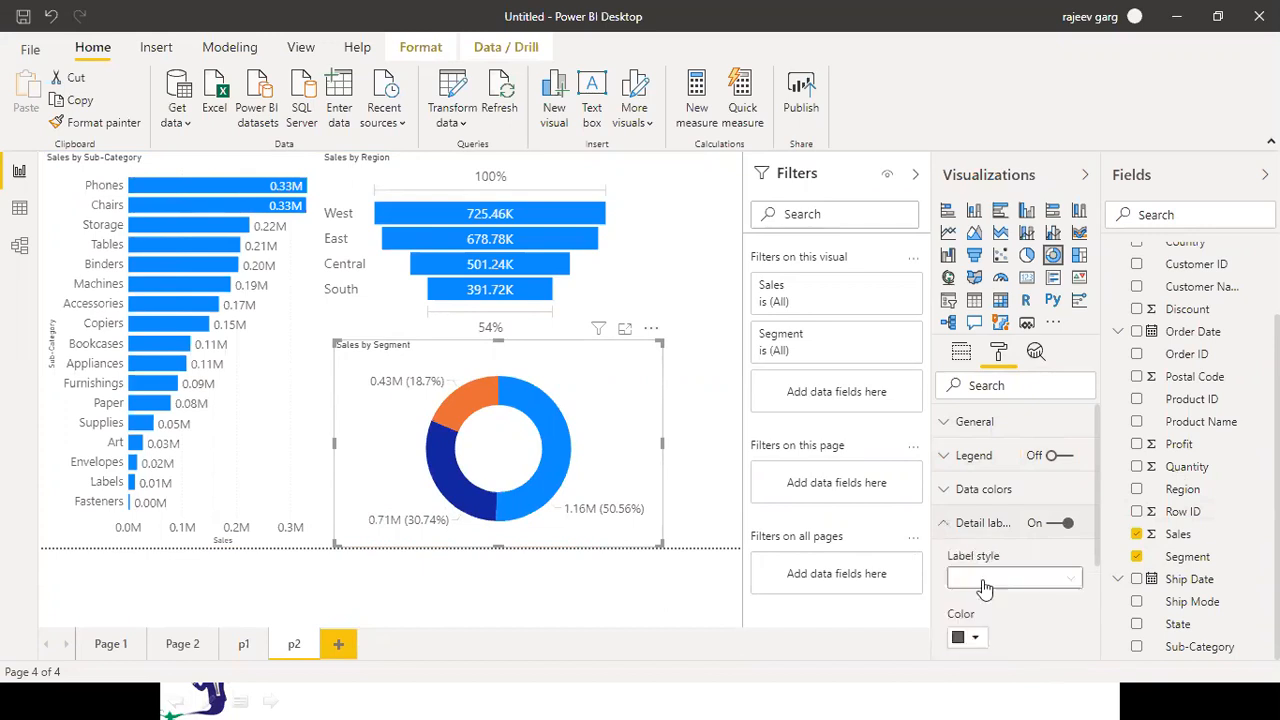
pyautogui.click(1013, 578)
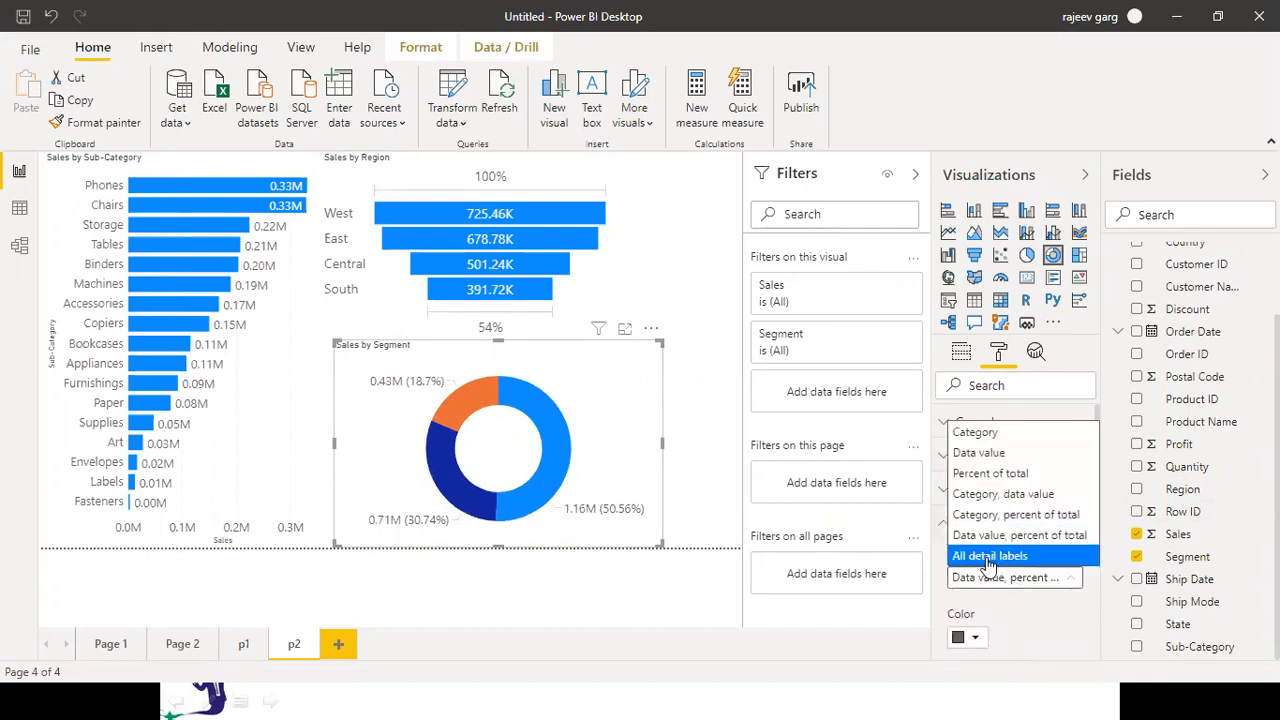
pyautogui.click(986, 557)
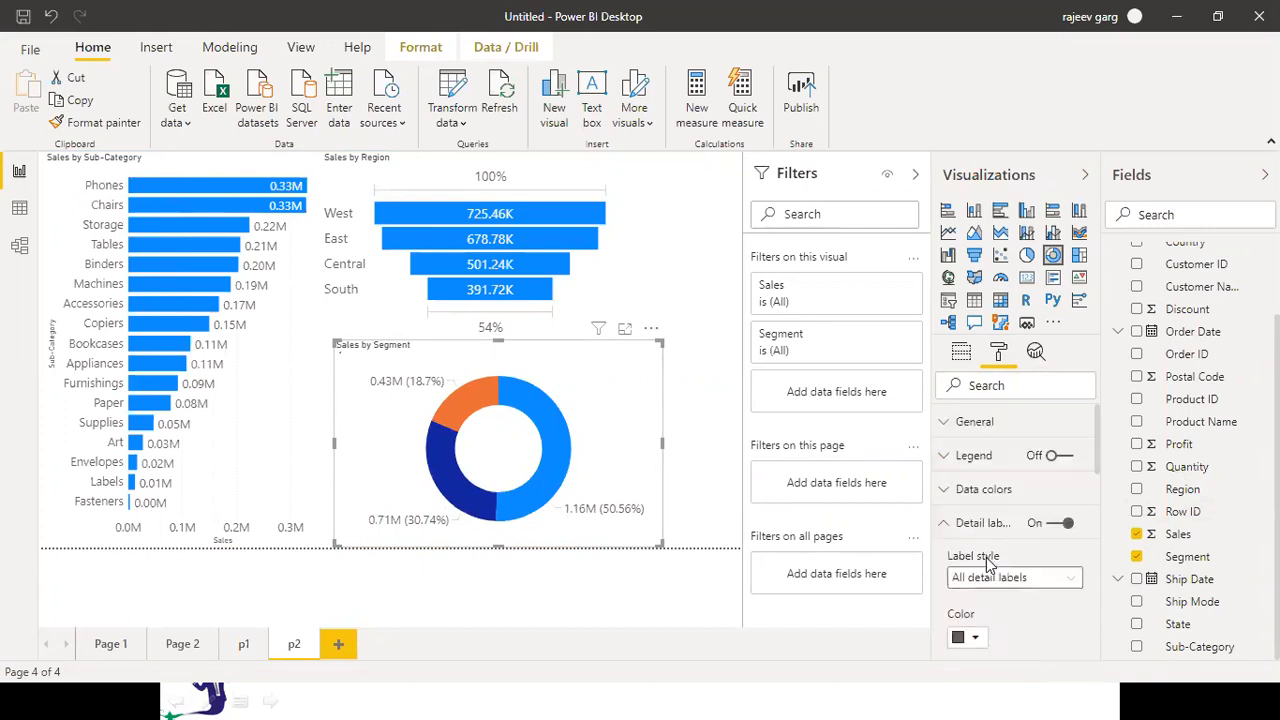
pyautogui.click(497, 601)
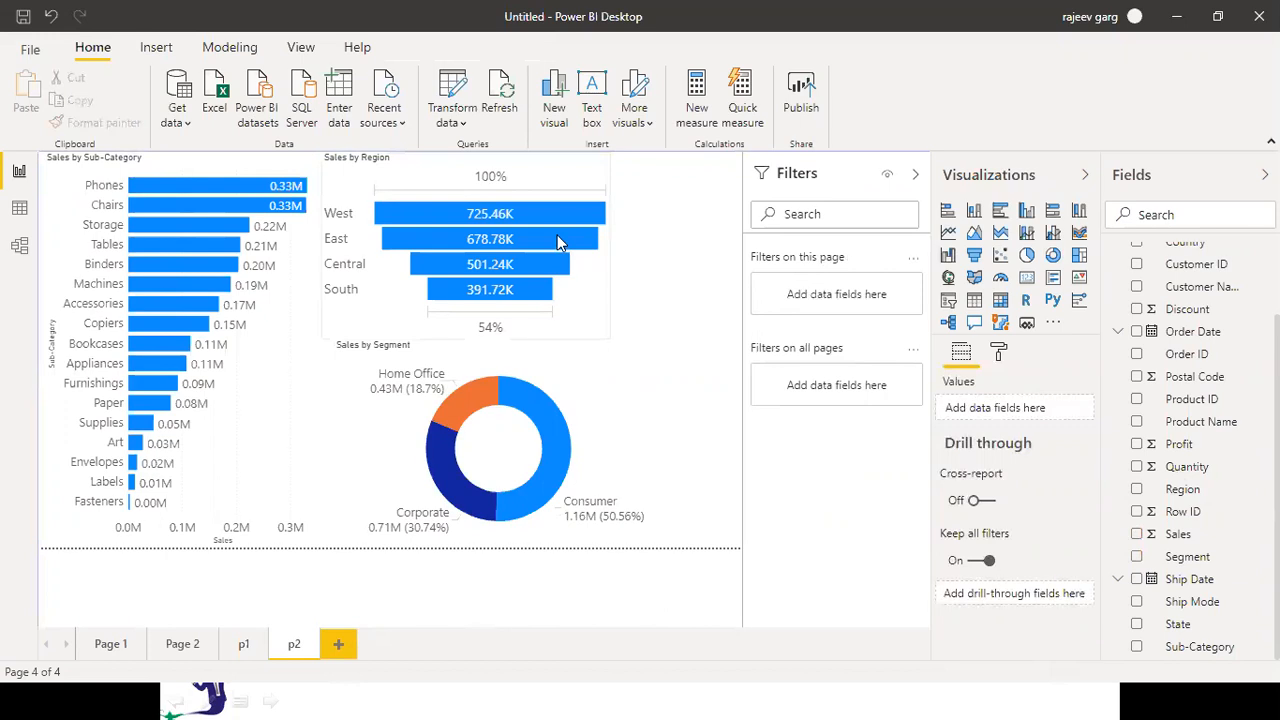
# Cross-highlight the other charts on the page by the East region in the Sales by Region funnel
pyautogui.click(558, 243)
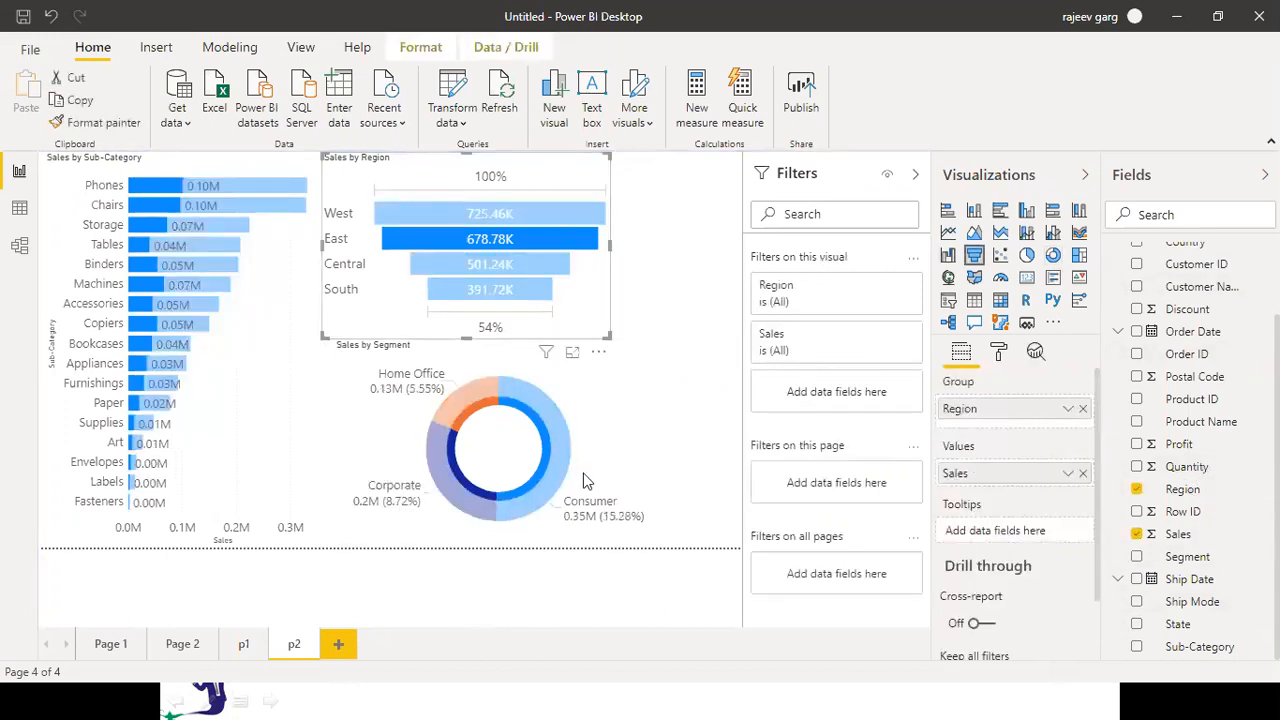
pyautogui.click(697, 389)
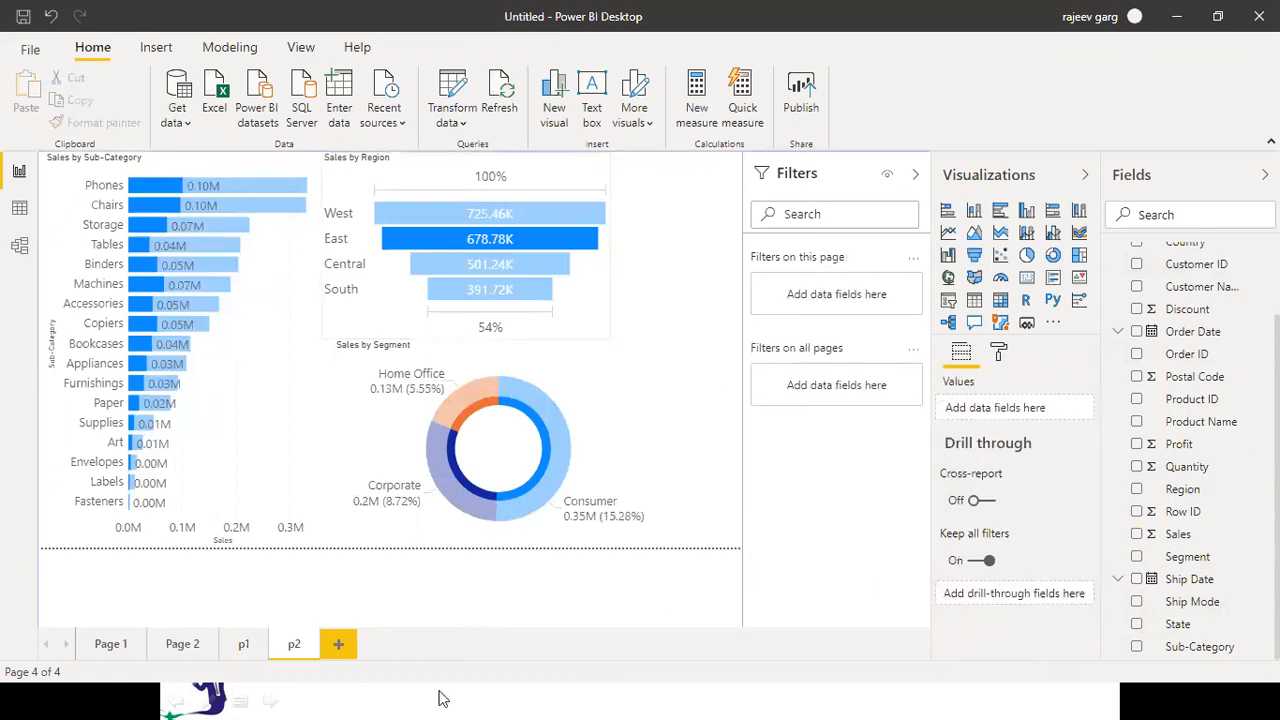
# On page p1, shrink the Sales by Category column chart to free space beside it
pyautogui.click(248, 654)
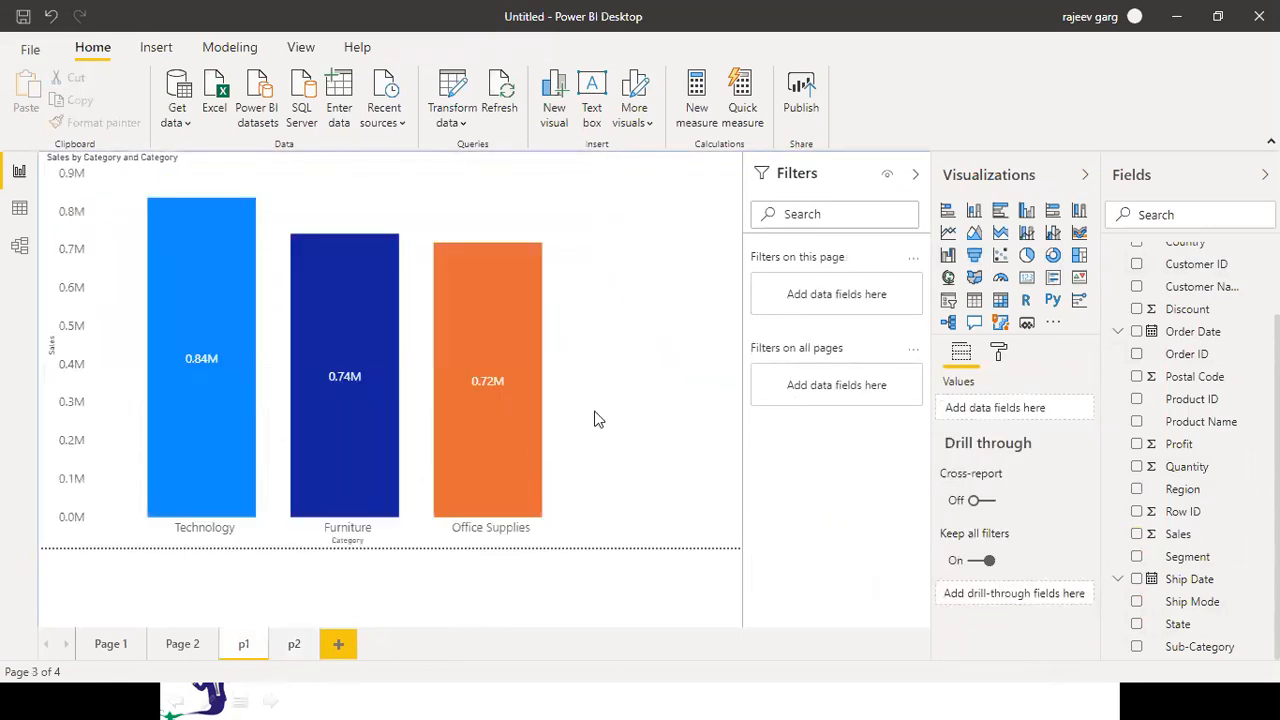
pyautogui.click(613, 176)
pyautogui.moveTo(607, 156); pyautogui.dragTo(397, 263)
pyautogui.moveTo(294, 255); pyautogui.dragTo(307, 237)
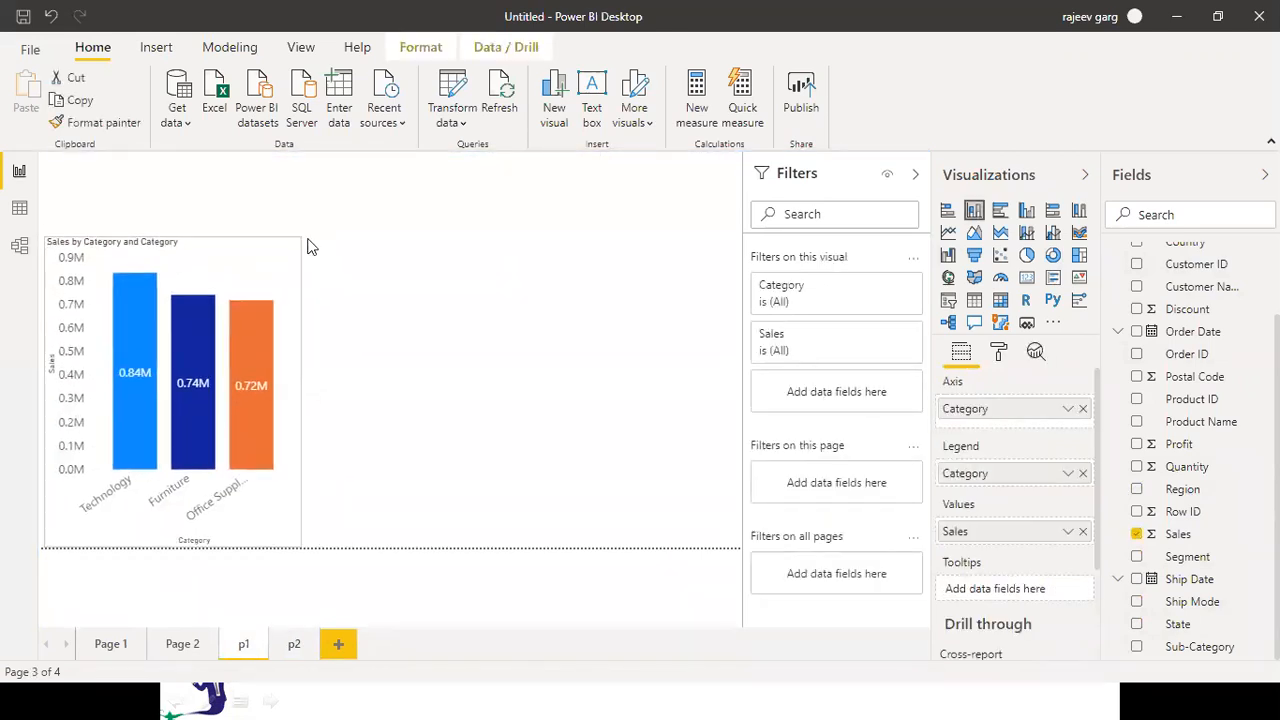
pyautogui.click(549, 435)
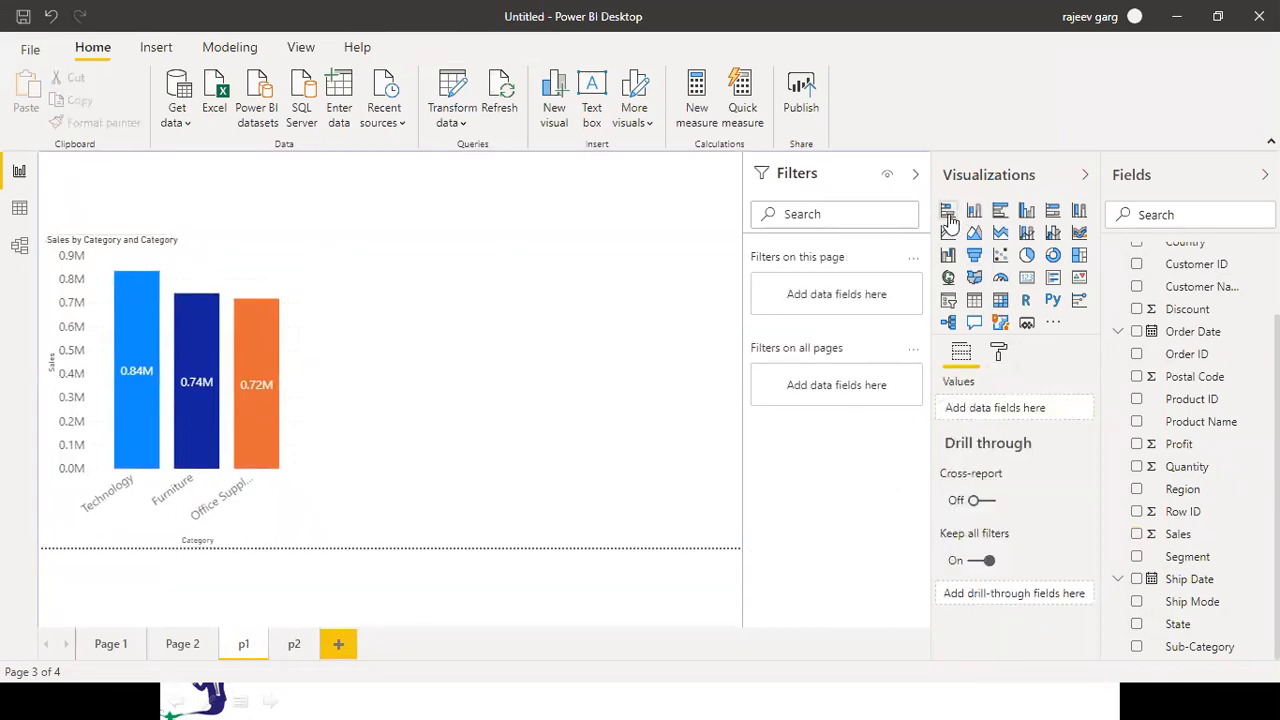
# Add a stacked bar chart of Sales by Sub-Category beside the column chart and turn on its data labels
pyautogui.click(947, 214)
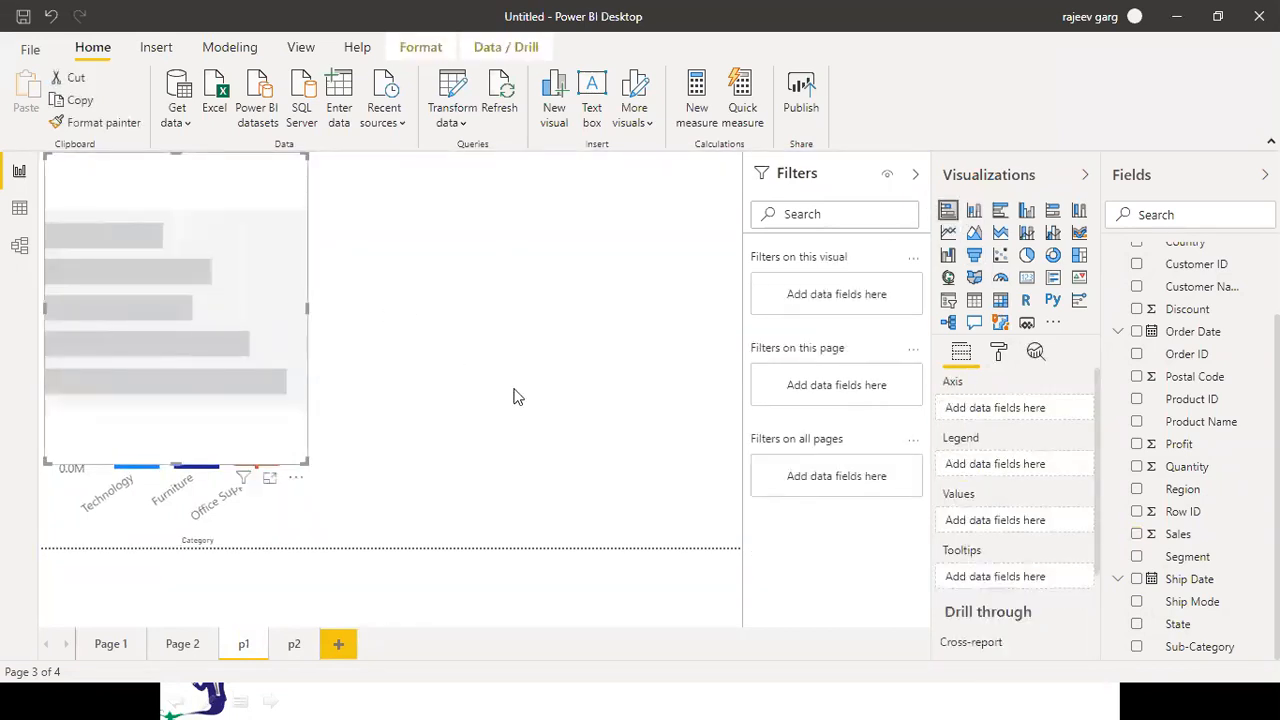
pyautogui.click(1136, 647)
pyautogui.click(1136, 535)
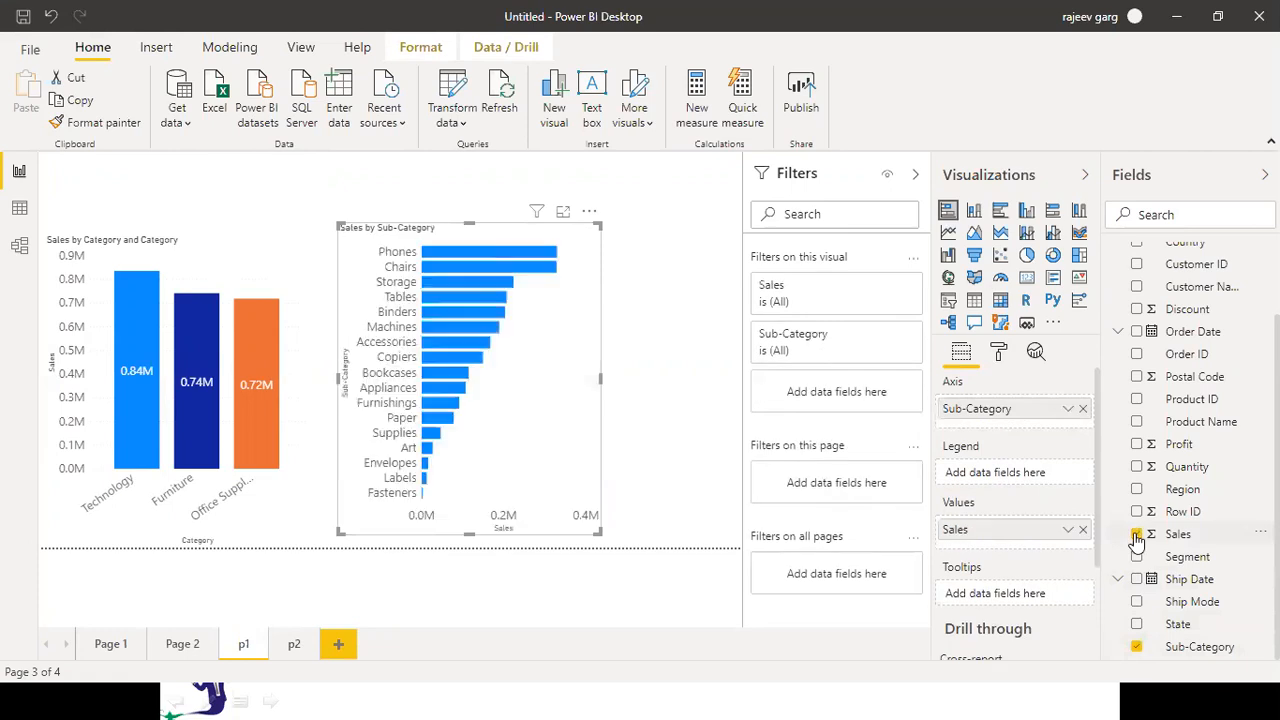
pyautogui.click(1001, 355)
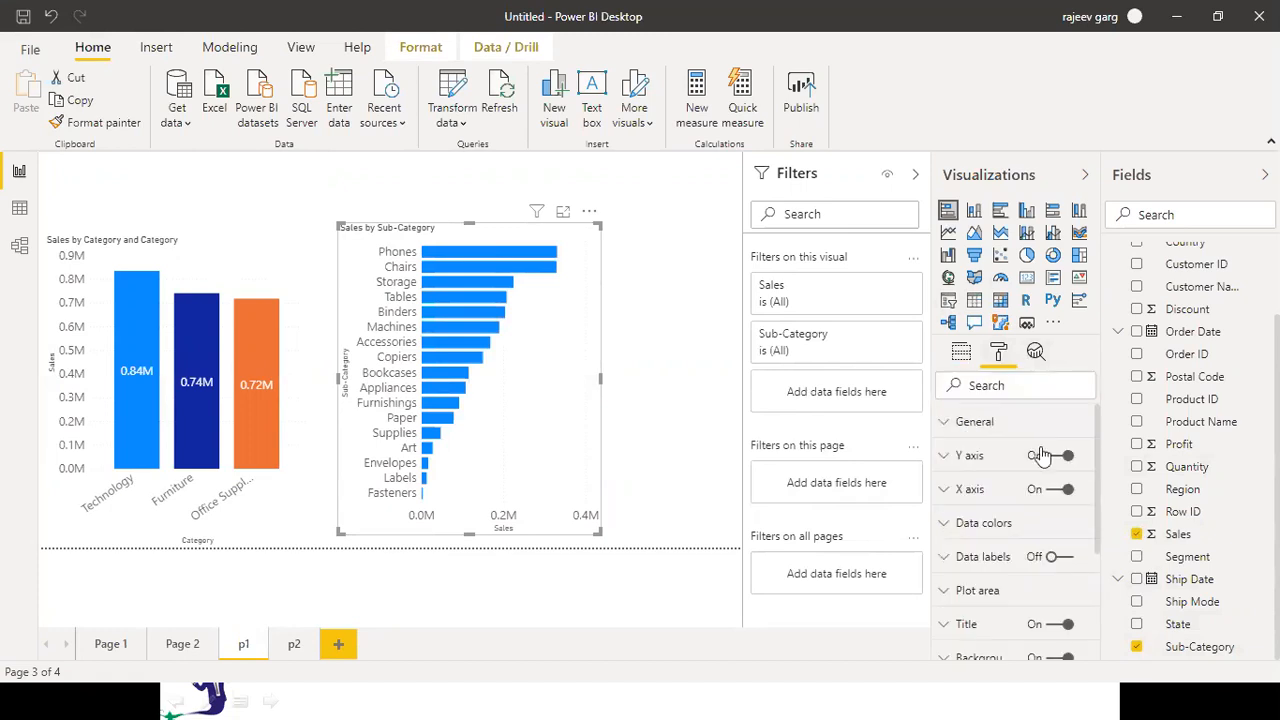
pyautogui.click(1058, 558)
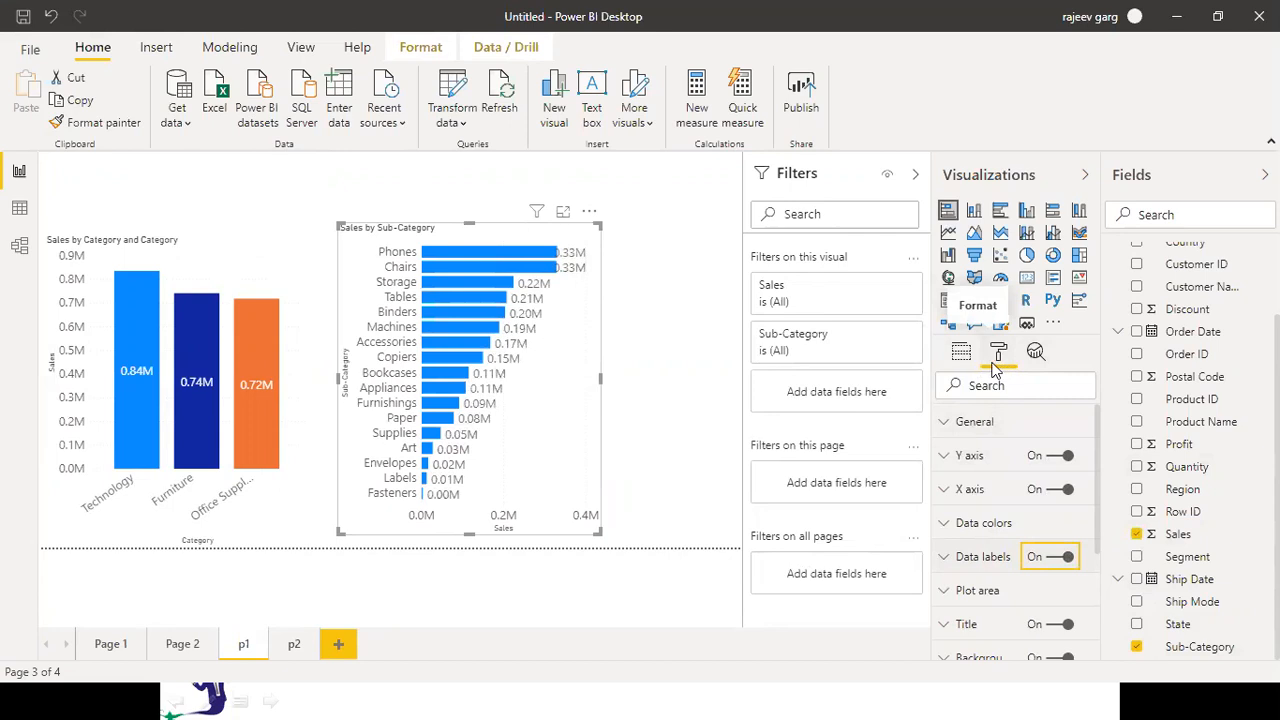
# Add Category as the legend of the Sub-Category bar chart to color its bars by category
pyautogui.click(960, 352)
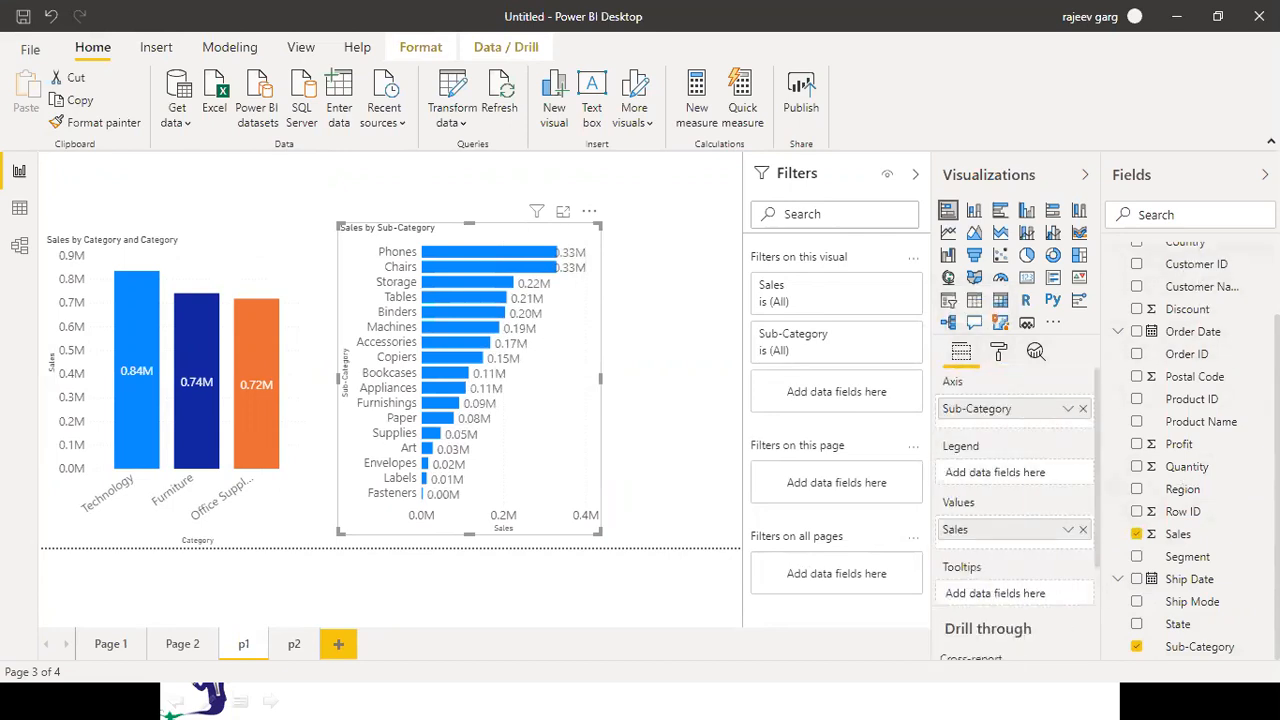
pyautogui.scroll(3, 1200, 400)
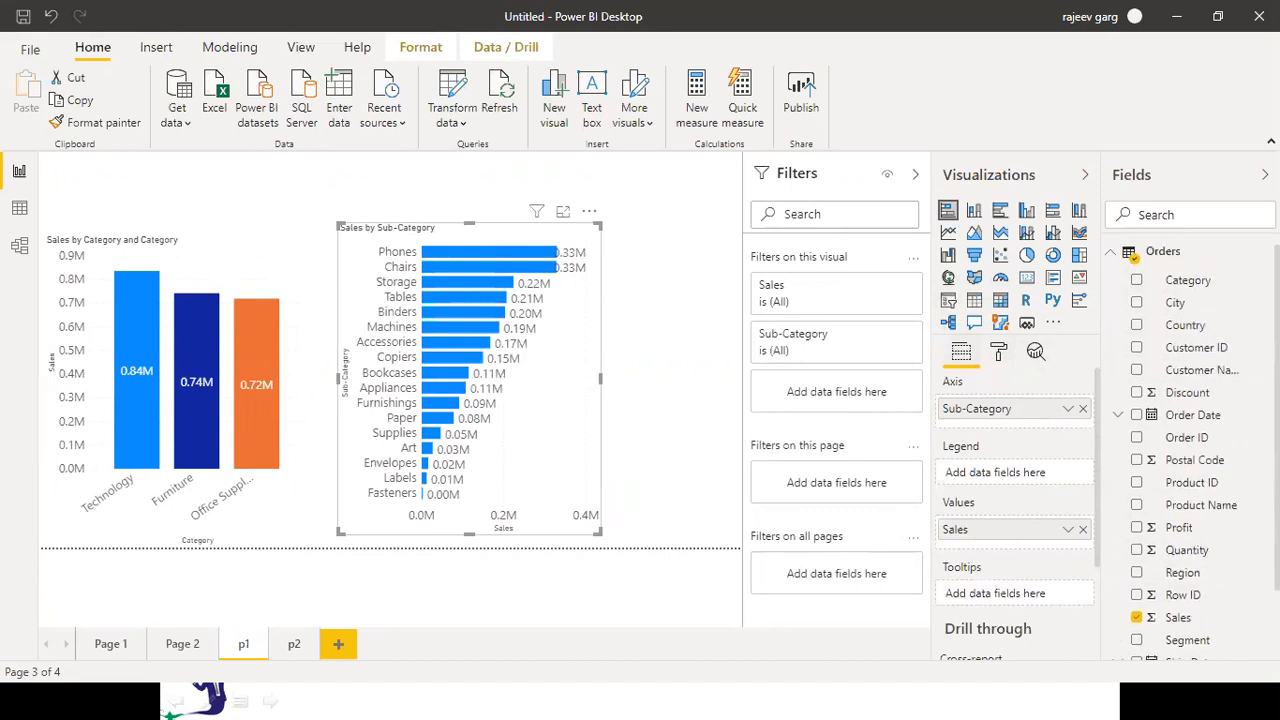
pyautogui.moveTo(1020, 557); pyautogui.dragTo(1010, 485)
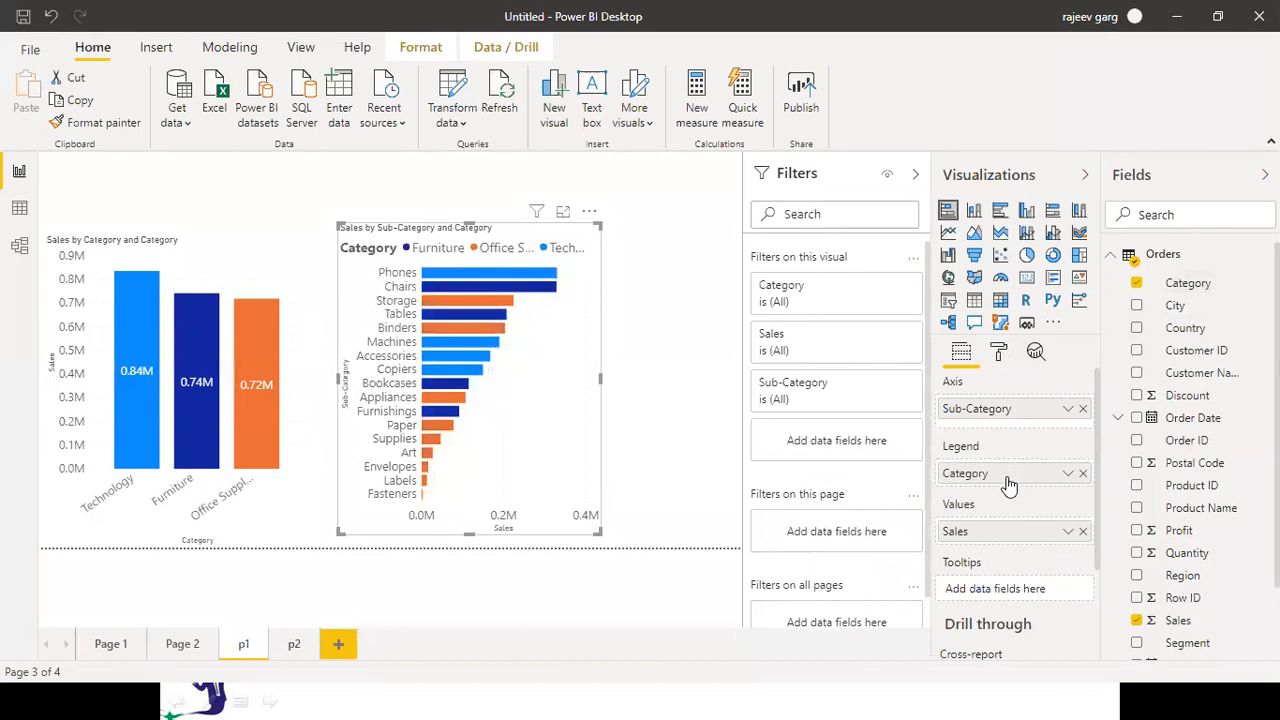
pyautogui.click(675, 378)
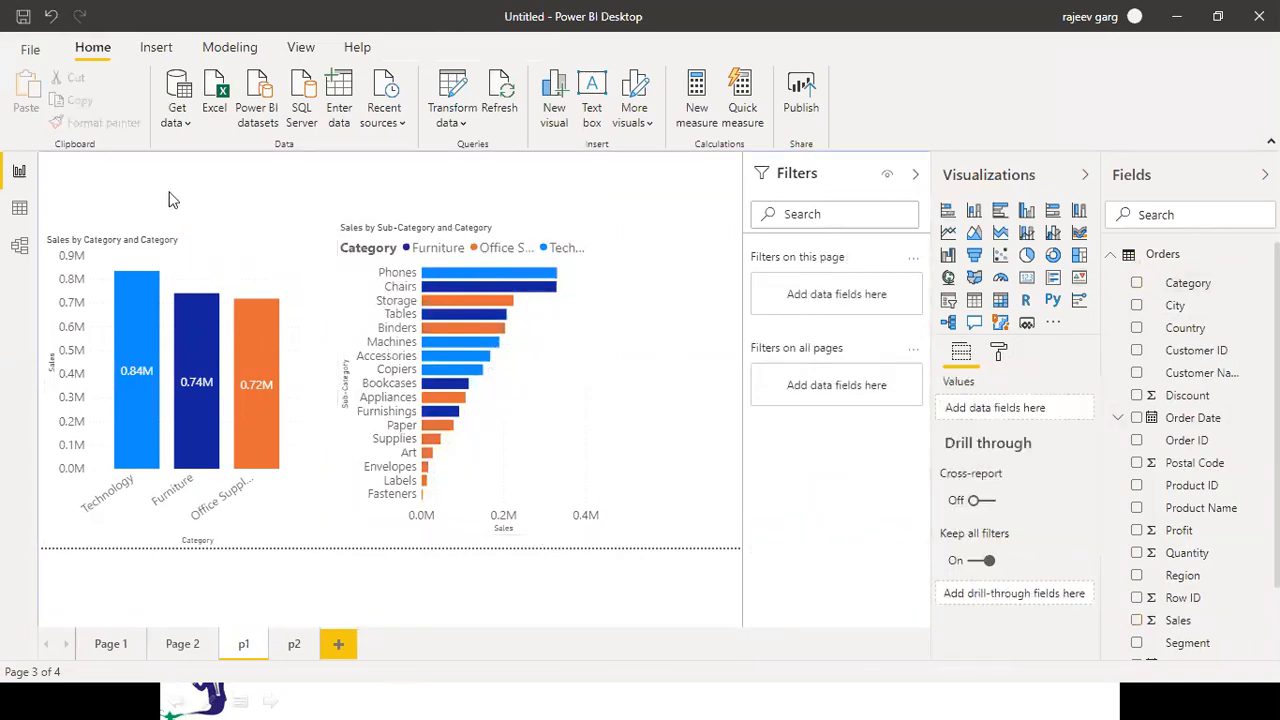
# Widen the Sub-Category bar chart to the page edge and align its upper edge with the column chart
pyautogui.click(212, 266)
pyautogui.click(592, 234)
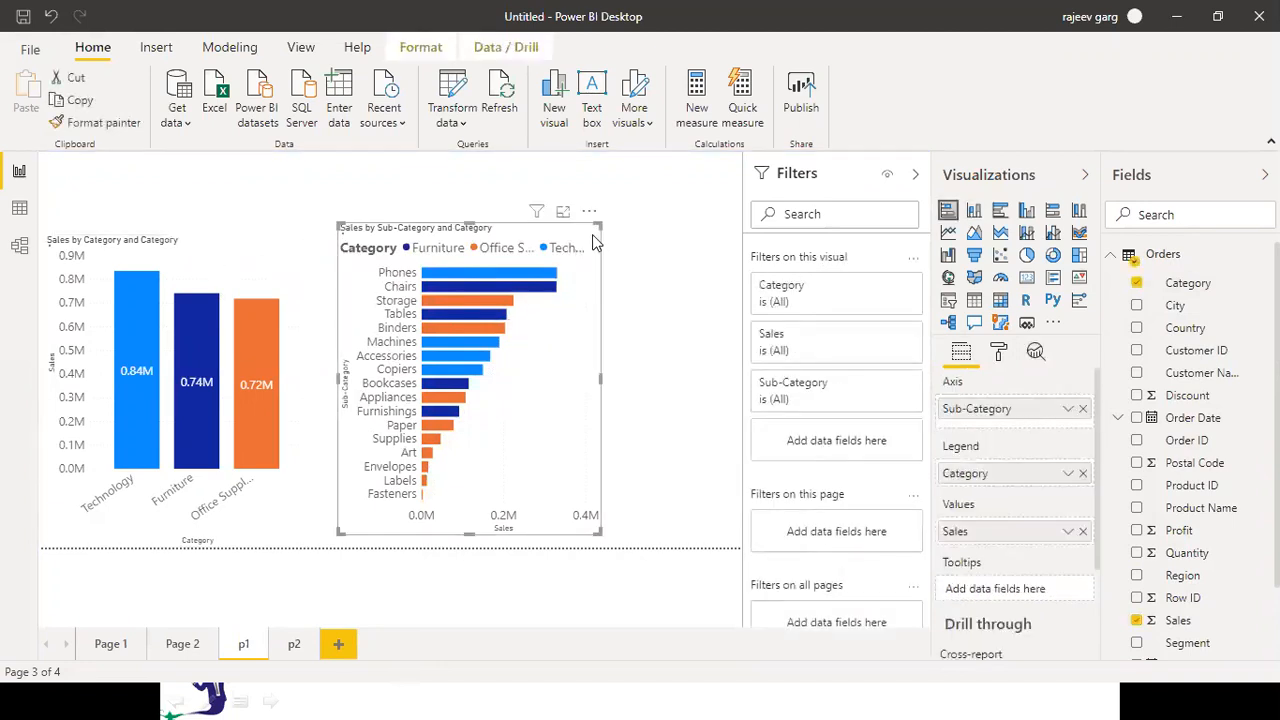
pyautogui.moveTo(603, 223); pyautogui.dragTo(748, 246)
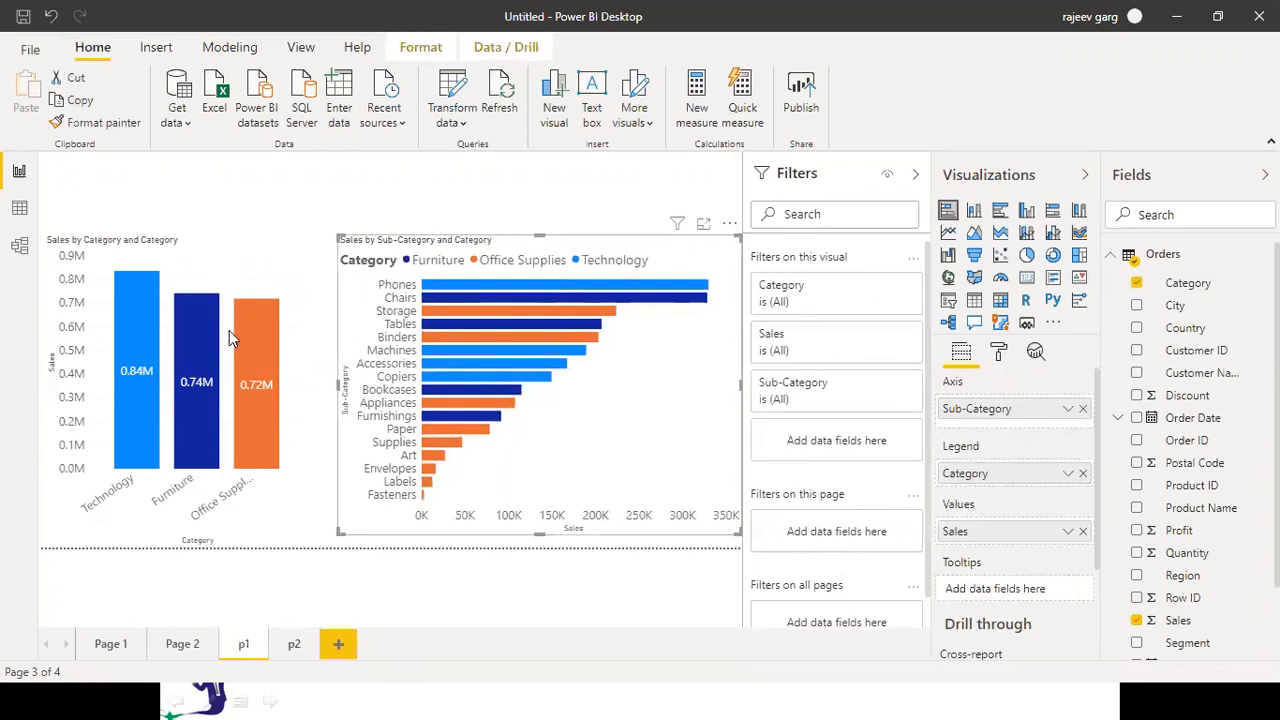
# Add Category as a visual-level filter on the Sales by Category column chart and filter it to Furniture
pyautogui.click(240, 258)
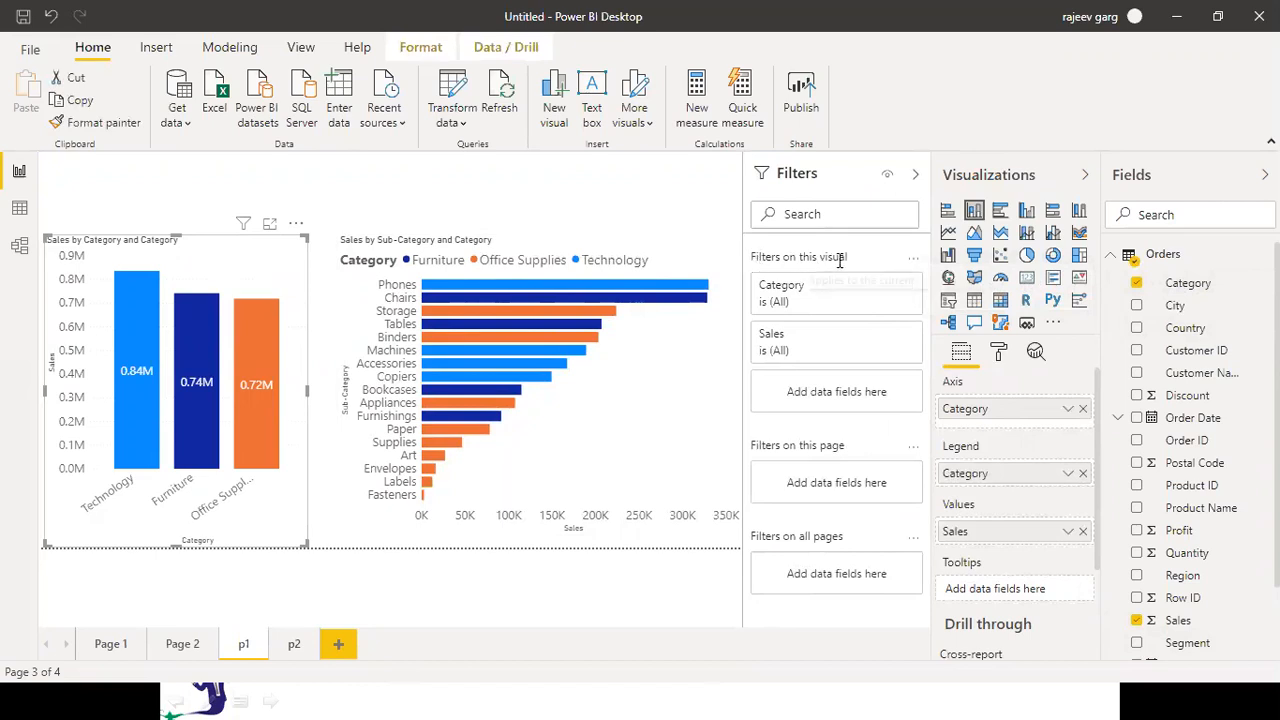
pyautogui.moveTo(1190, 285); pyautogui.dragTo(840, 395)
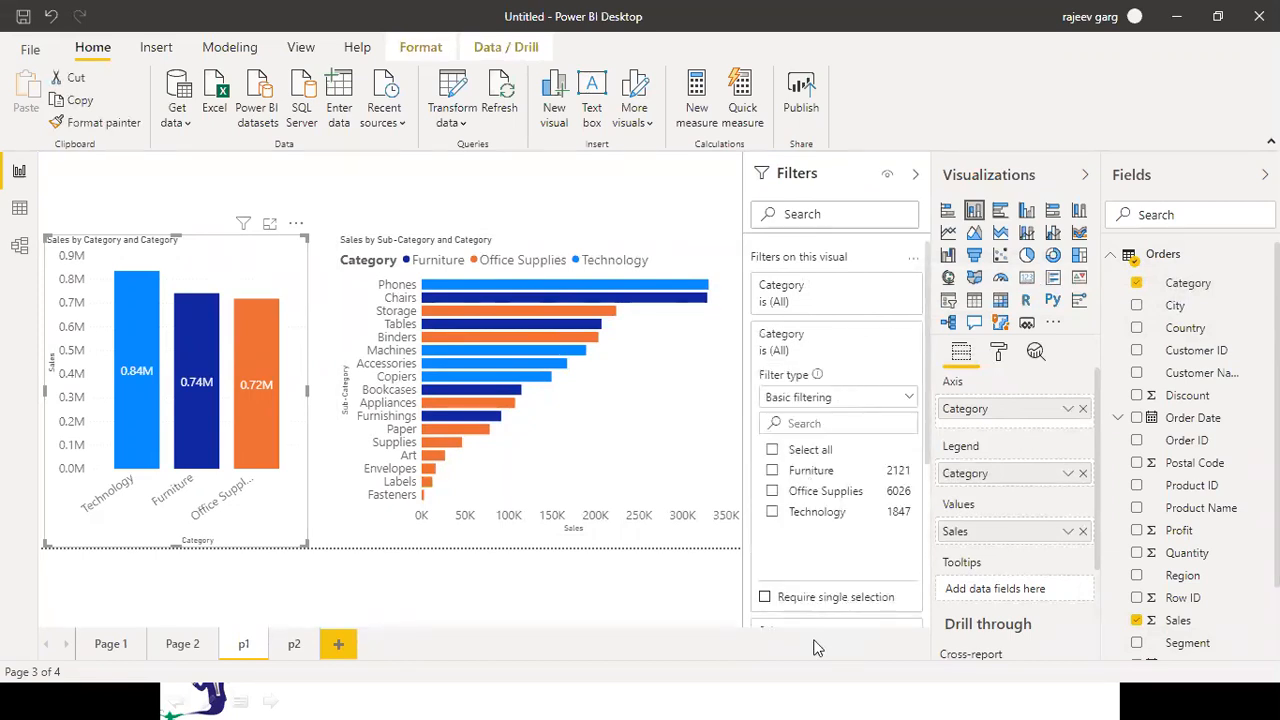
pyautogui.click(772, 472)
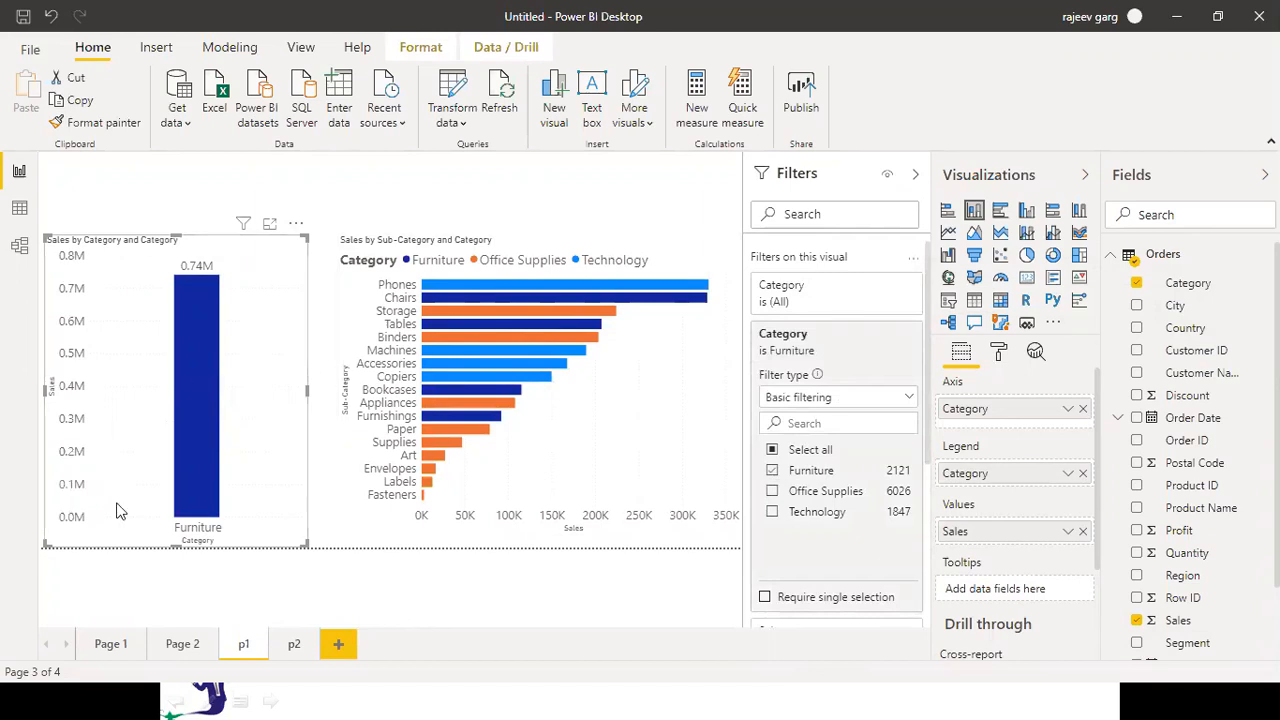
# Test the column chart's Category filter by switching between all categories and Furniture only, ending with all selected
pyautogui.click(773, 513)
pyautogui.click(774, 492)
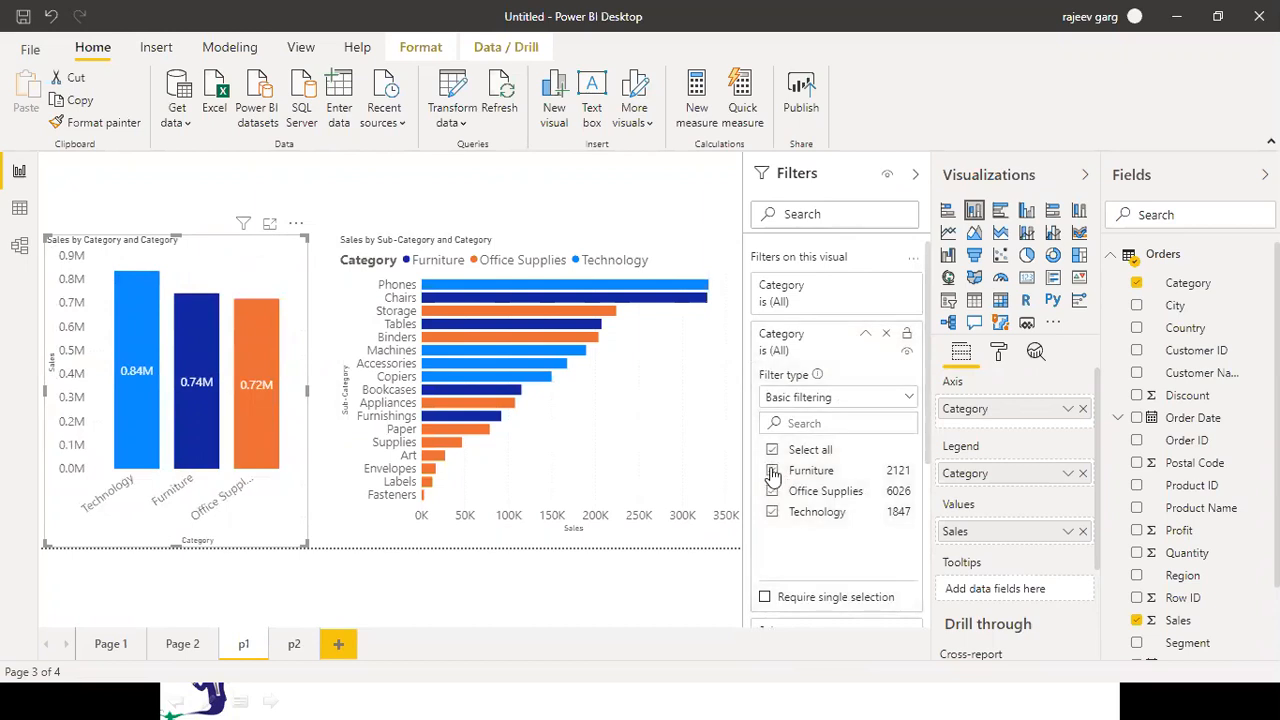
pyautogui.click(772, 472)
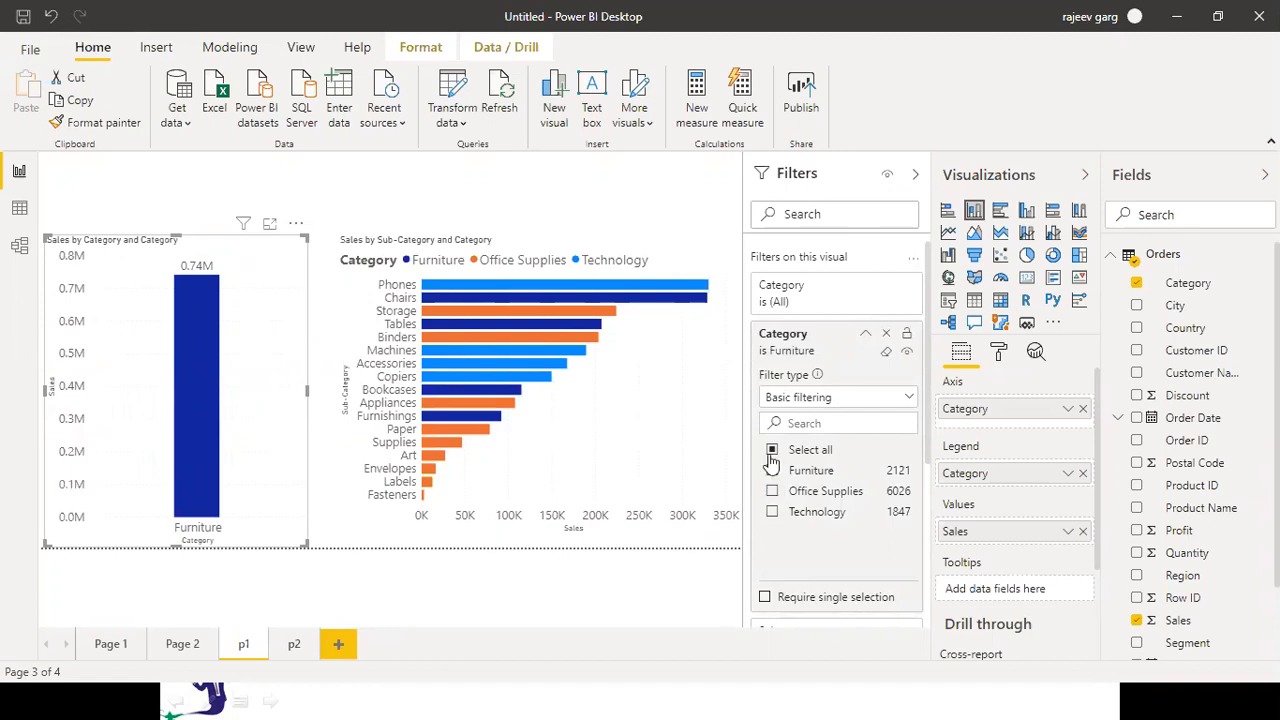
pyautogui.click(772, 452)
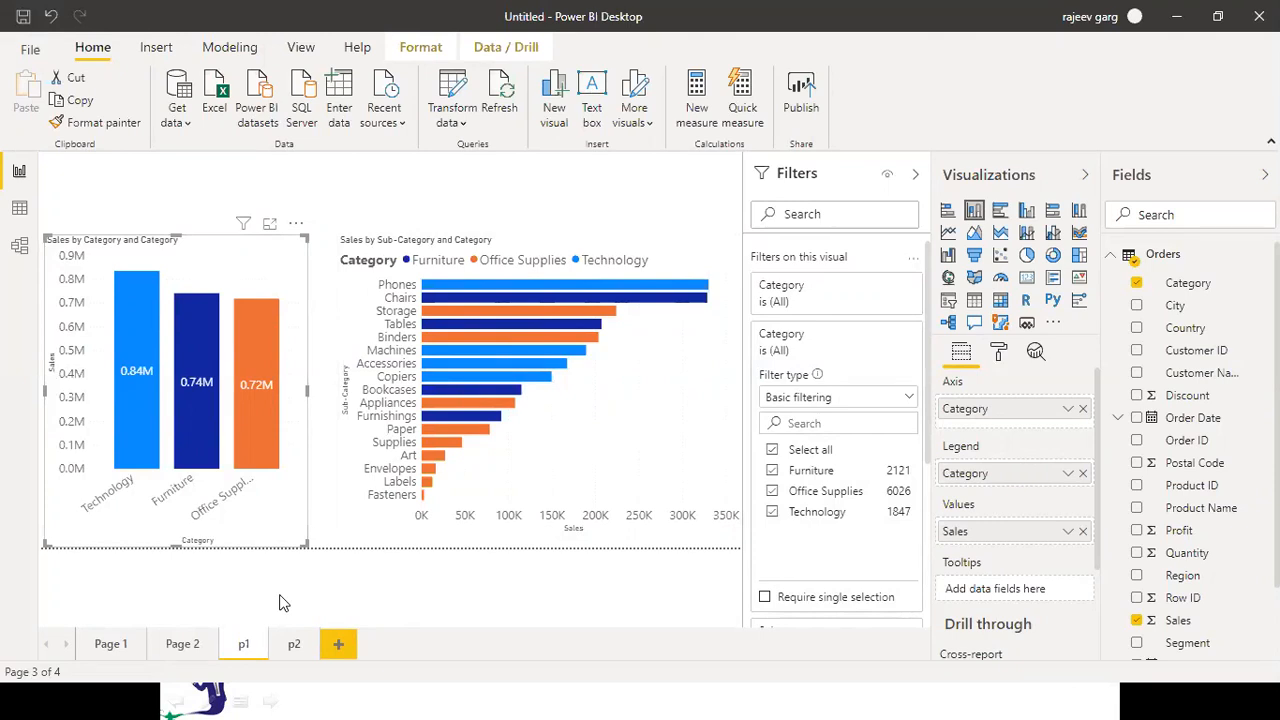
# Exclude Office Supplies from the column chart's Category filter, then include it again
pyautogui.click(772, 491)
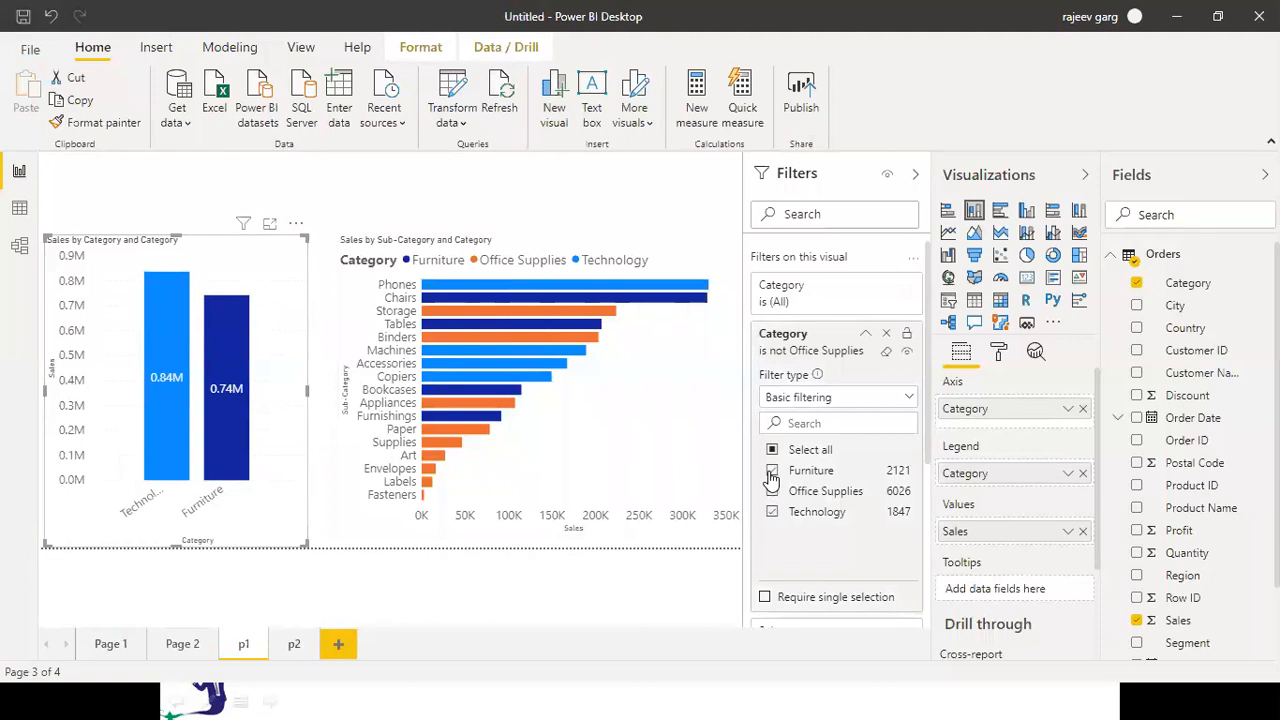
pyautogui.click(565, 620)
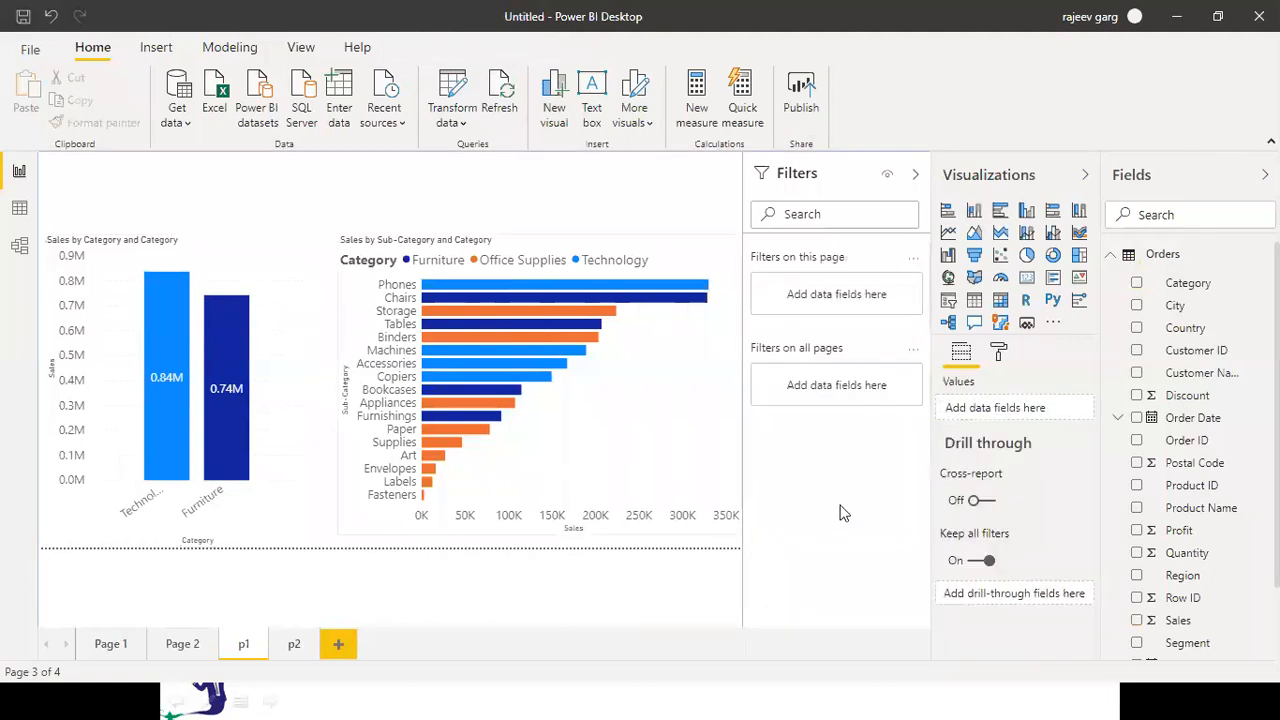
pyautogui.click(229, 263)
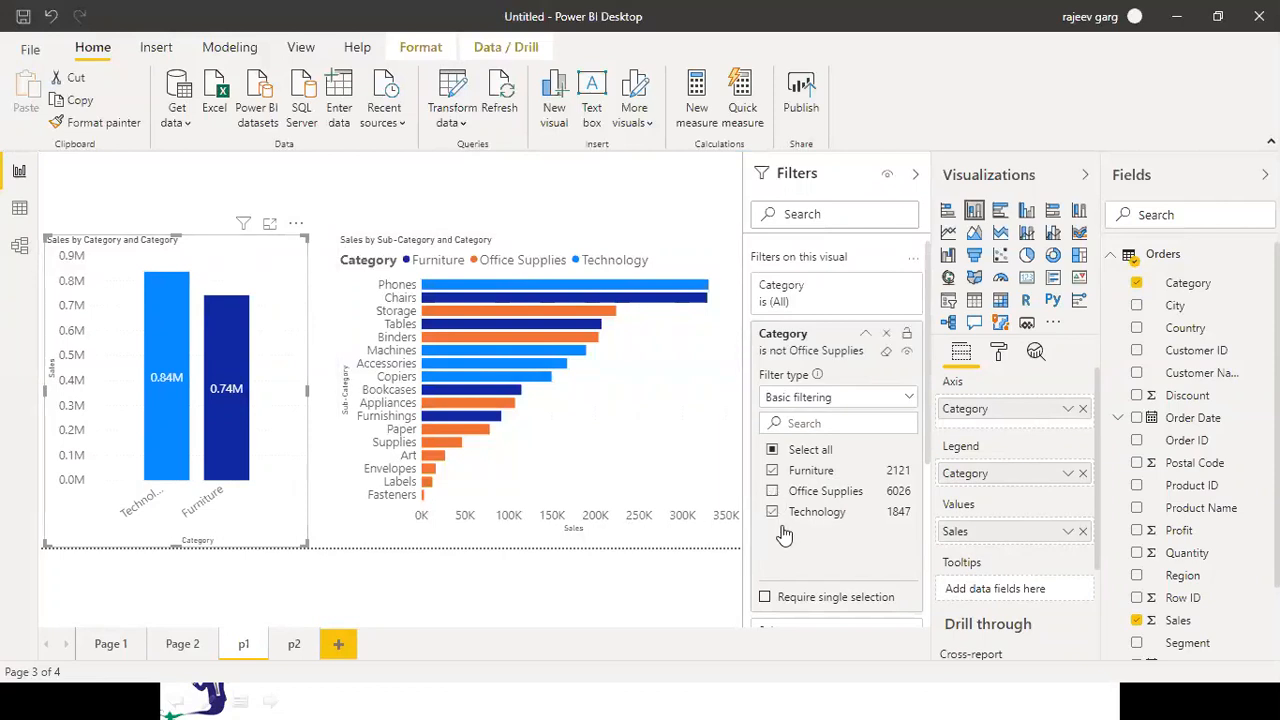
pyautogui.click(773, 491)
pyautogui.moveTo(248, 462)
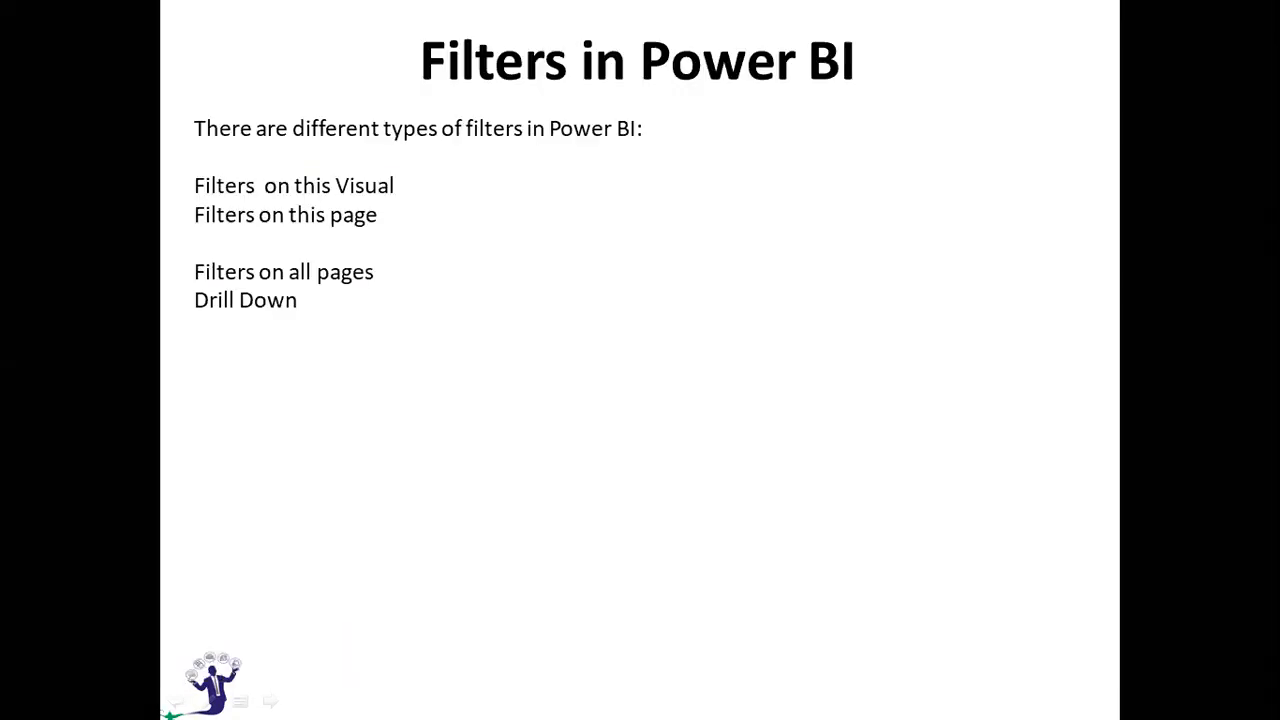
pyautogui.press('Right')
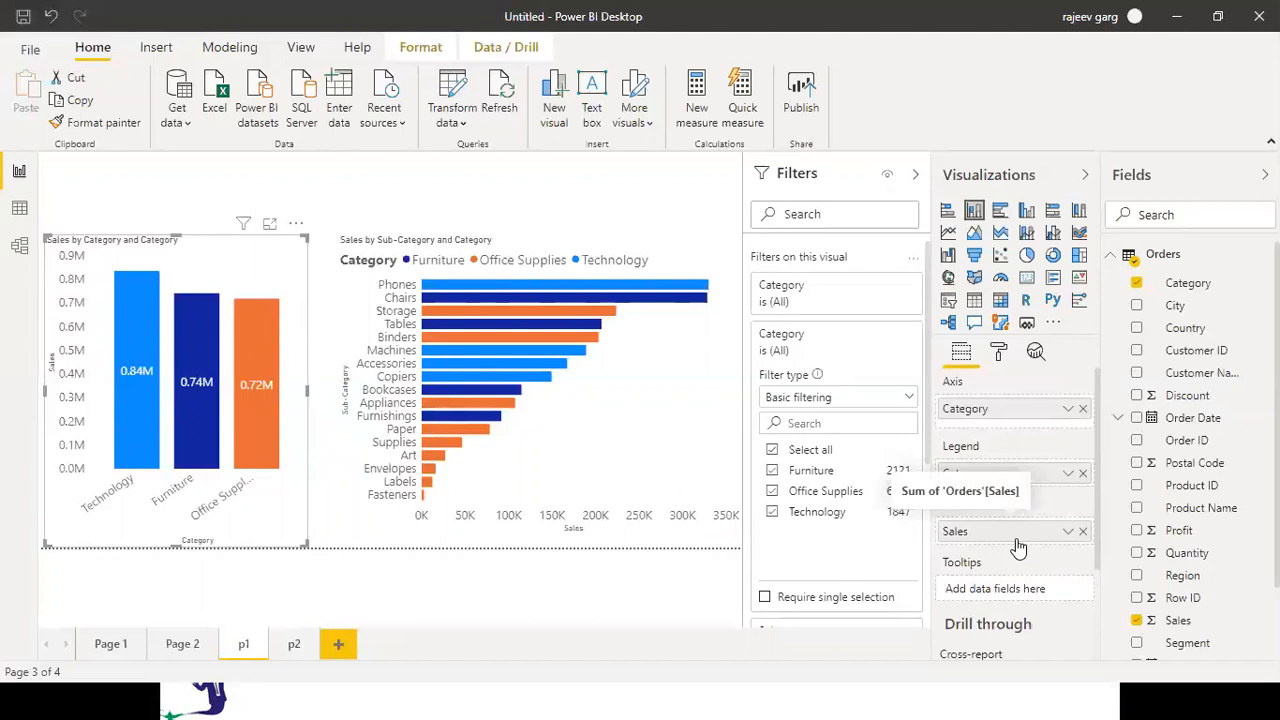
# Cross-highlight the bar chart by the Office Supplies column, and filter the column chart to Furniture only
pyautogui.click(265, 370)
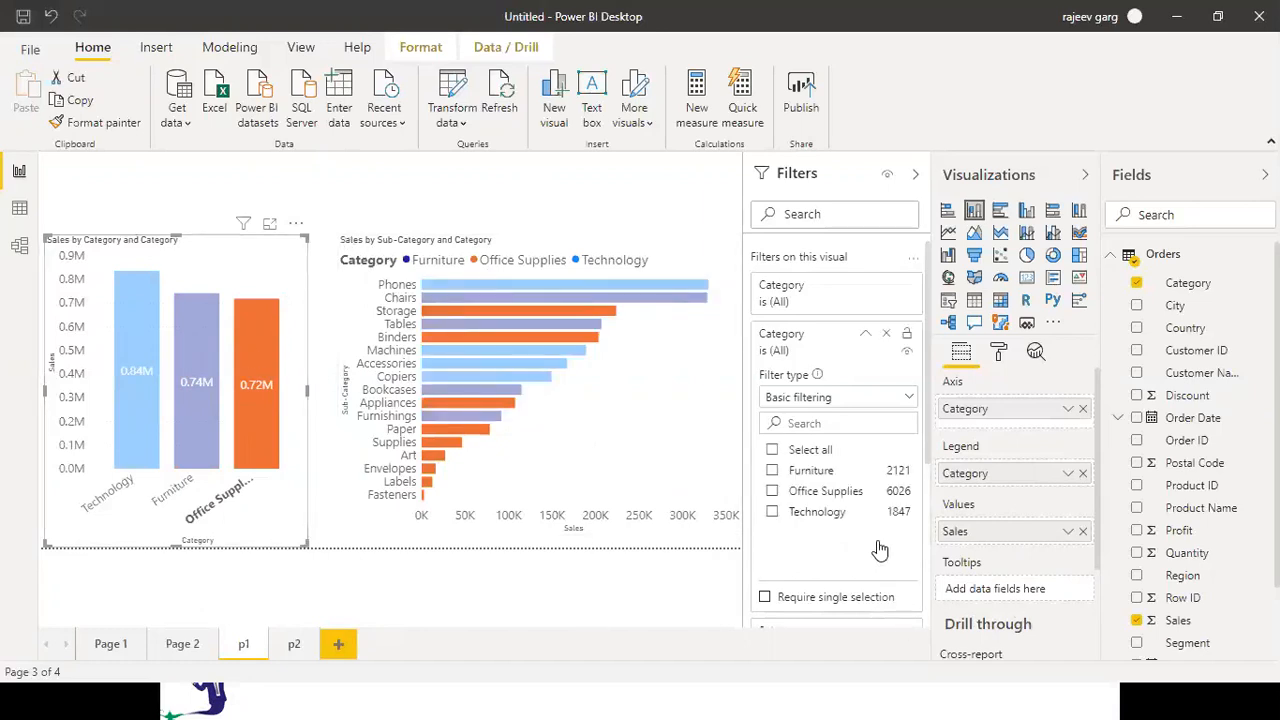
pyautogui.click(833, 474)
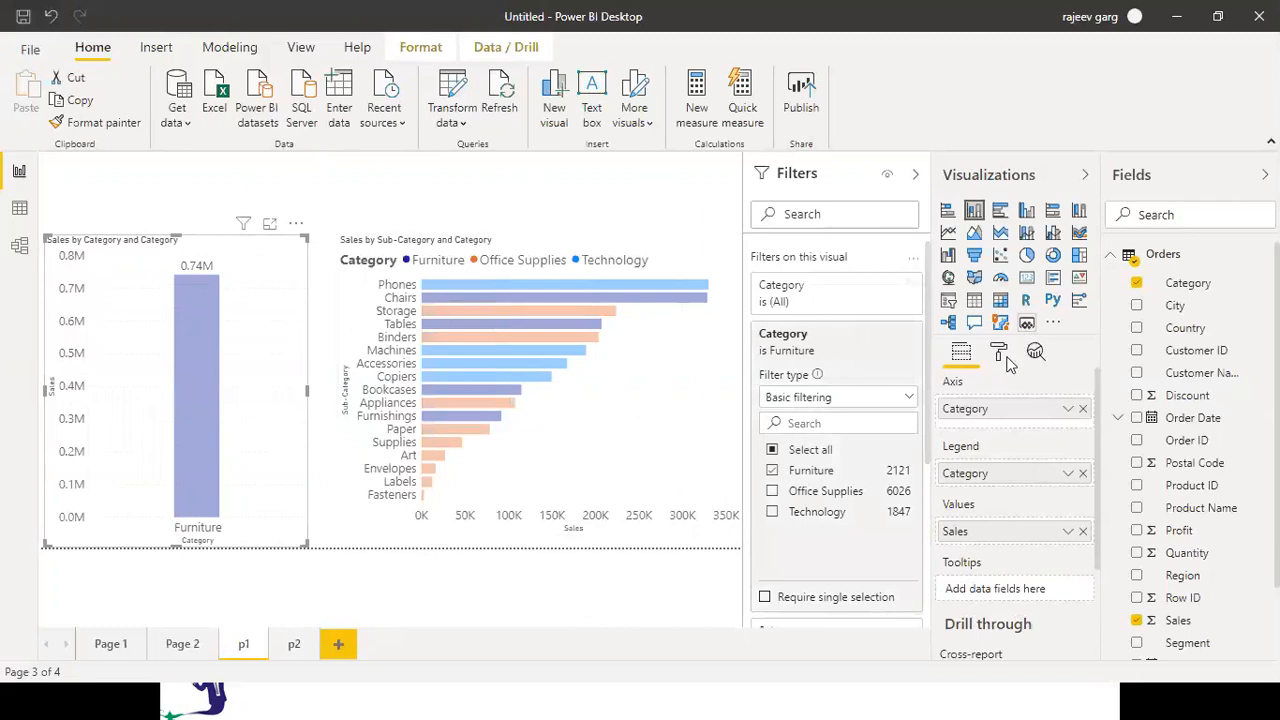
# Examine the filter types available for the column chart's Category filter and look through the chart's formatting options
pyautogui.click(906, 397)
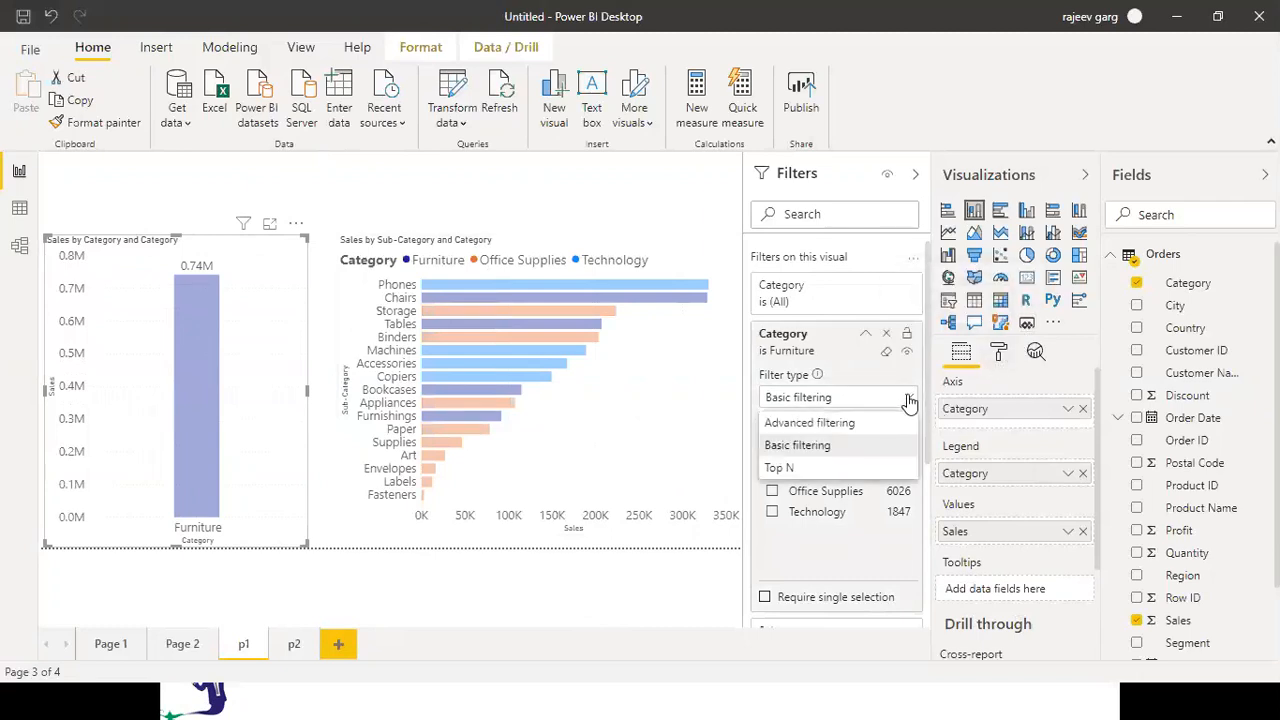
pyautogui.click(880, 376)
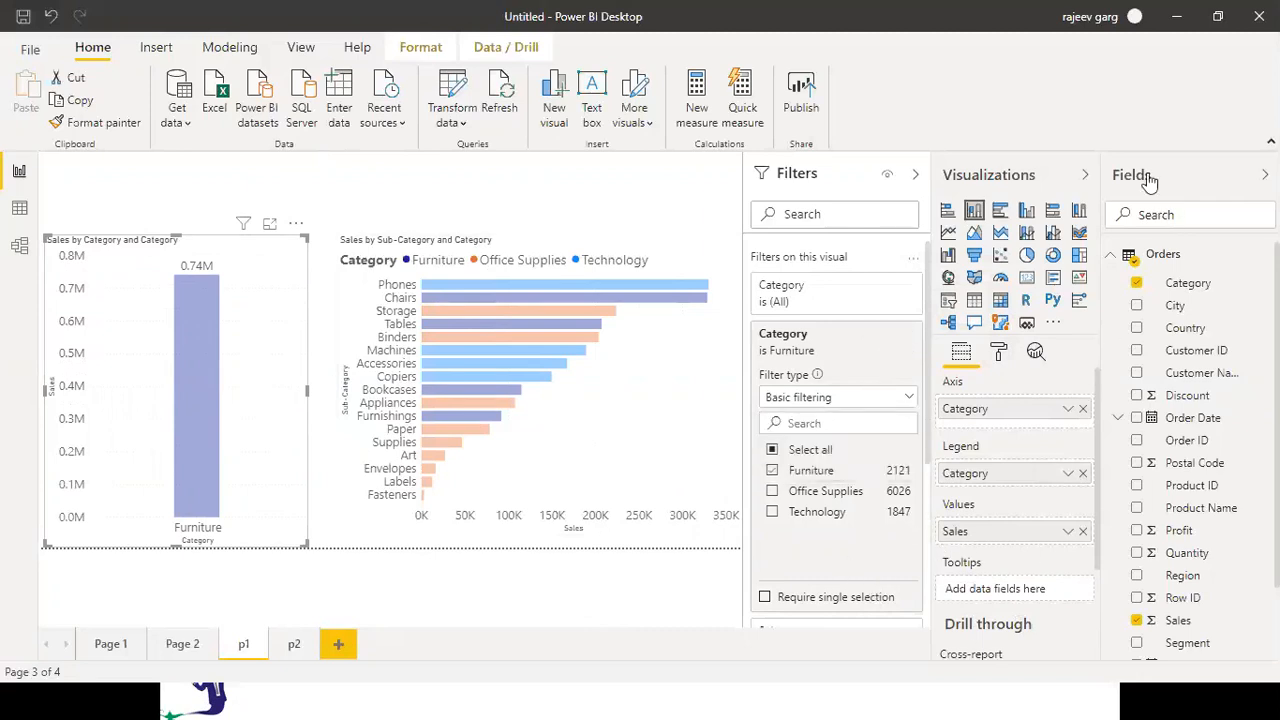
pyautogui.click(997, 356)
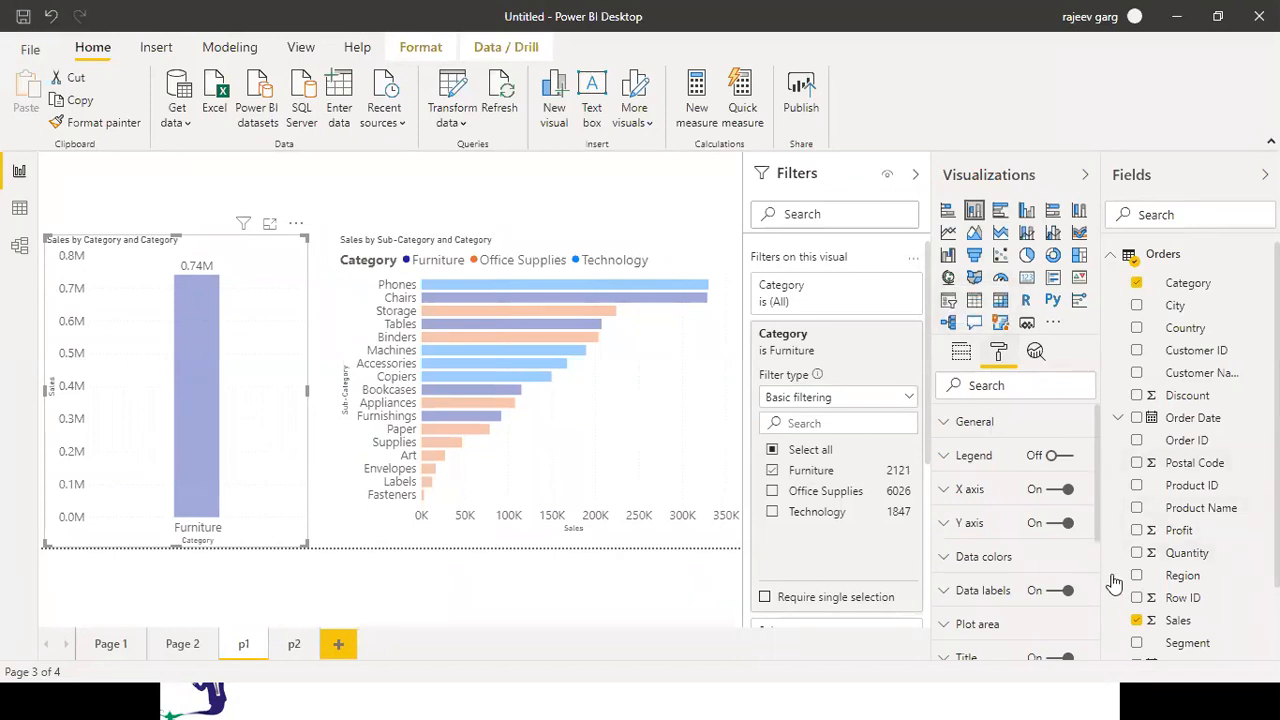
pyautogui.scroll(-2, 1098, 550)
pyautogui.scroll(-3, 1106, 590)
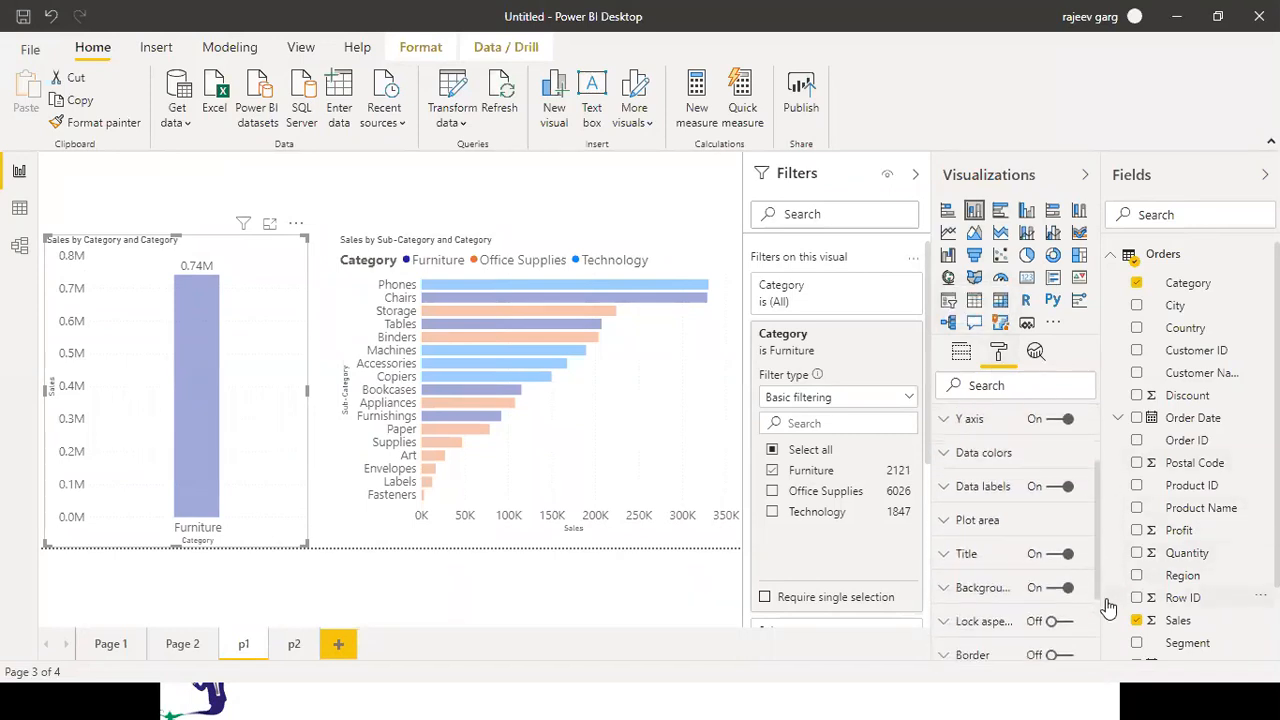
pyautogui.scroll(-2, 1106, 620)
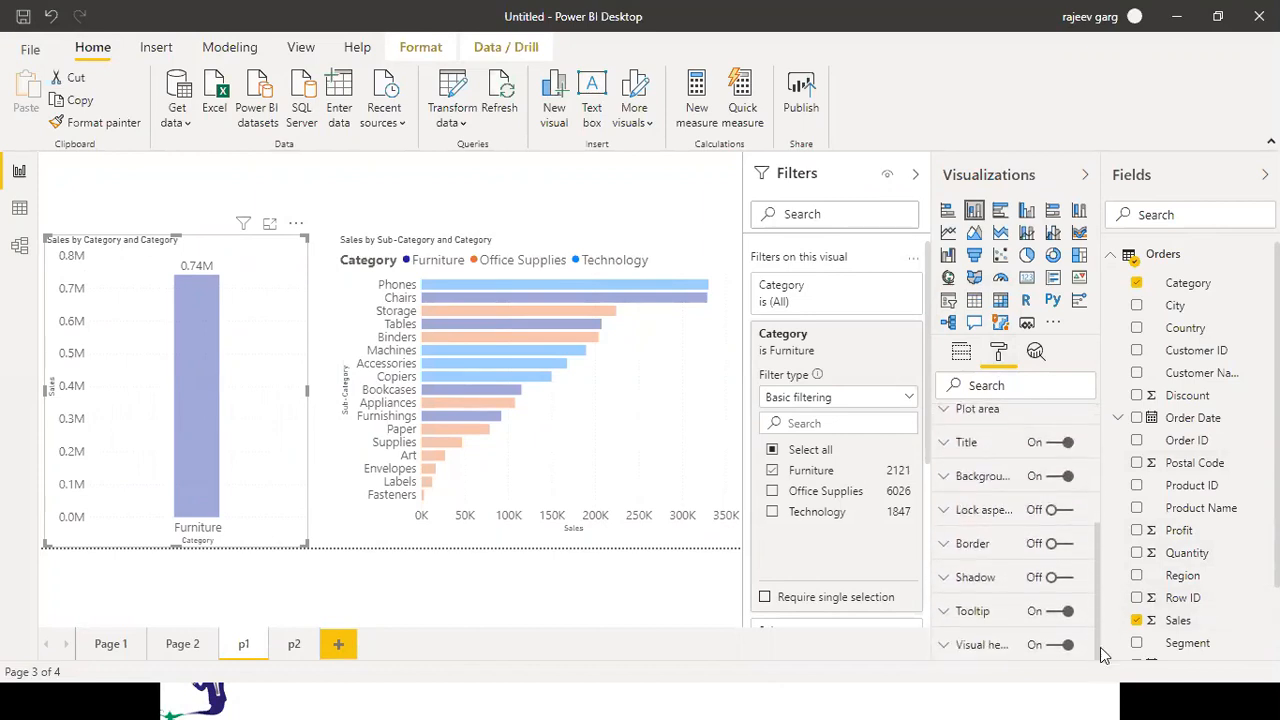
pyautogui.moveTo(1100, 648); pyautogui.dragTo(1113, 456)
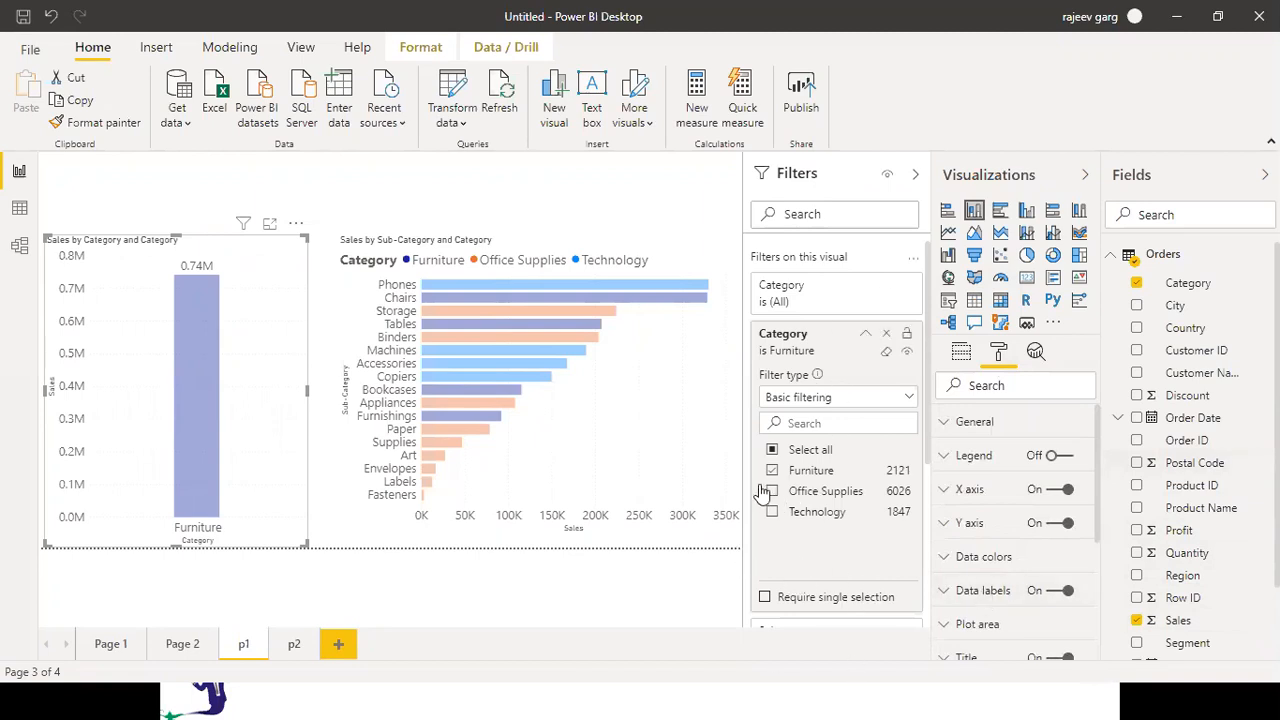
# Clear the cross-highlighting on p1 and set the column chart's Category filter to include all categories
pyautogui.click(411, 575)
pyautogui.click(304, 318)
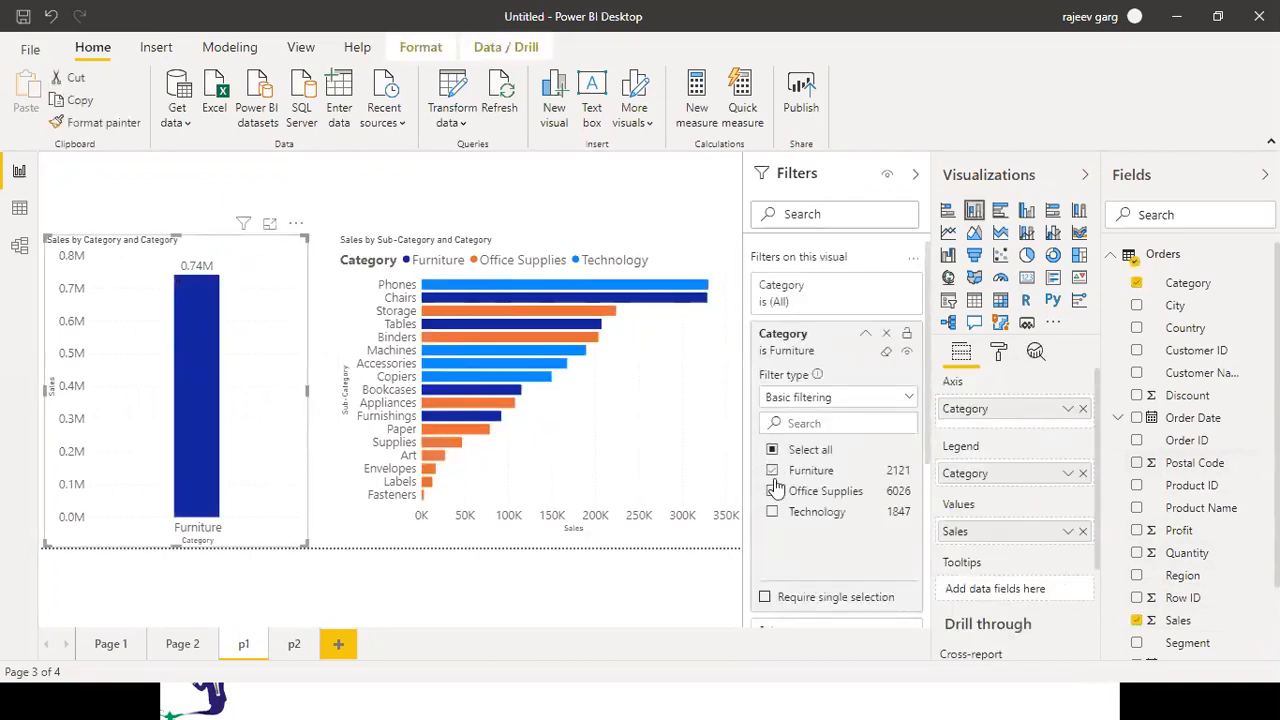
pyautogui.click(772, 491)
pyautogui.click(773, 451)
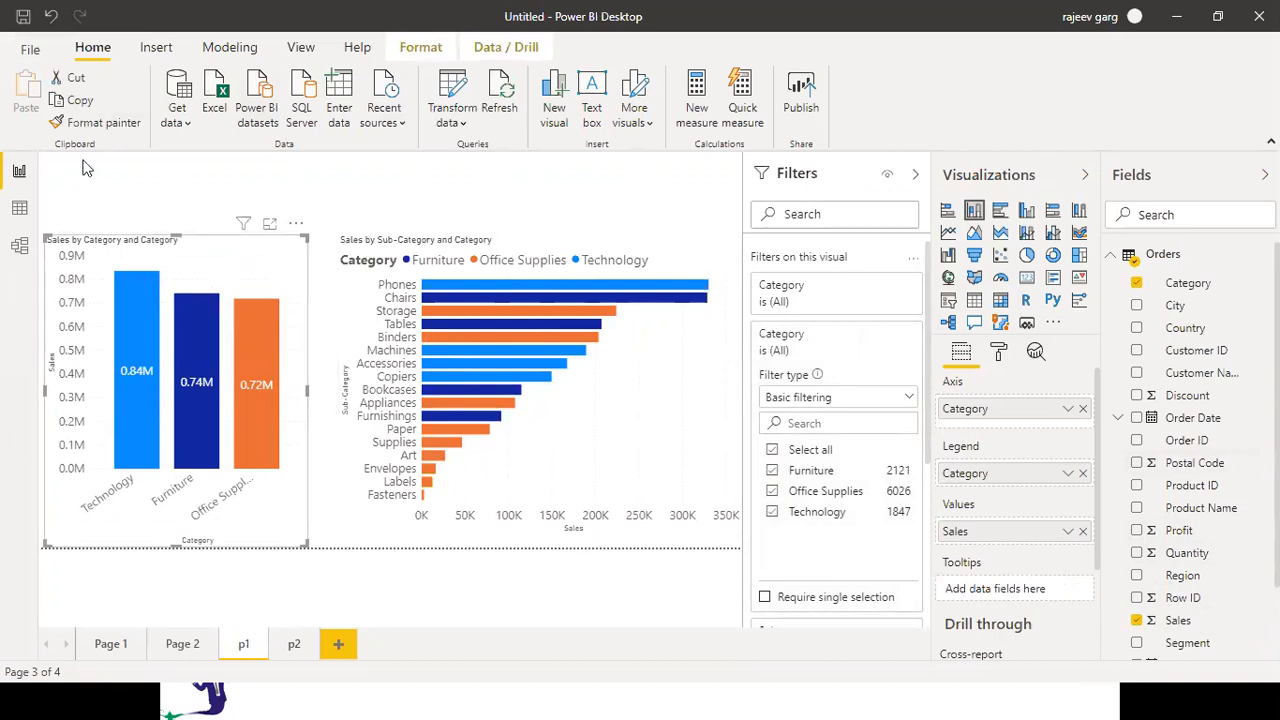
# Add a blank report page, and return to the Sales by Category column chart on page p1
pyautogui.click(338, 645)
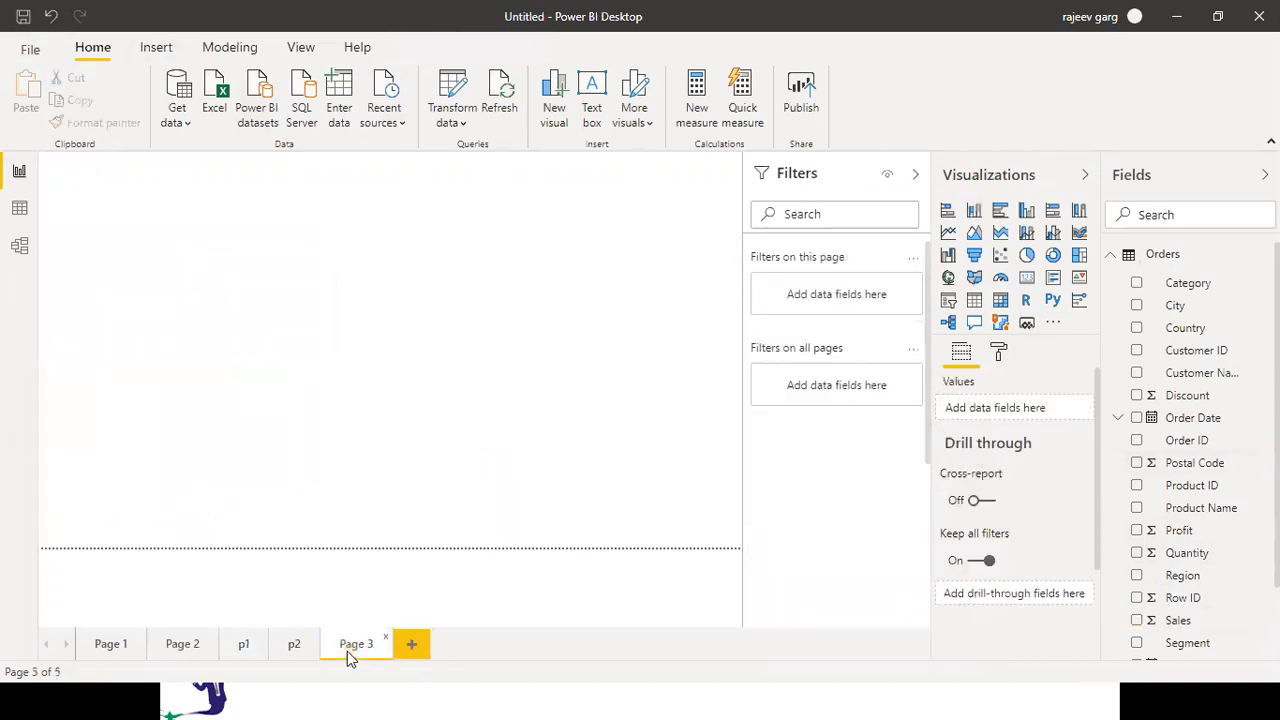
pyautogui.click(243, 647)
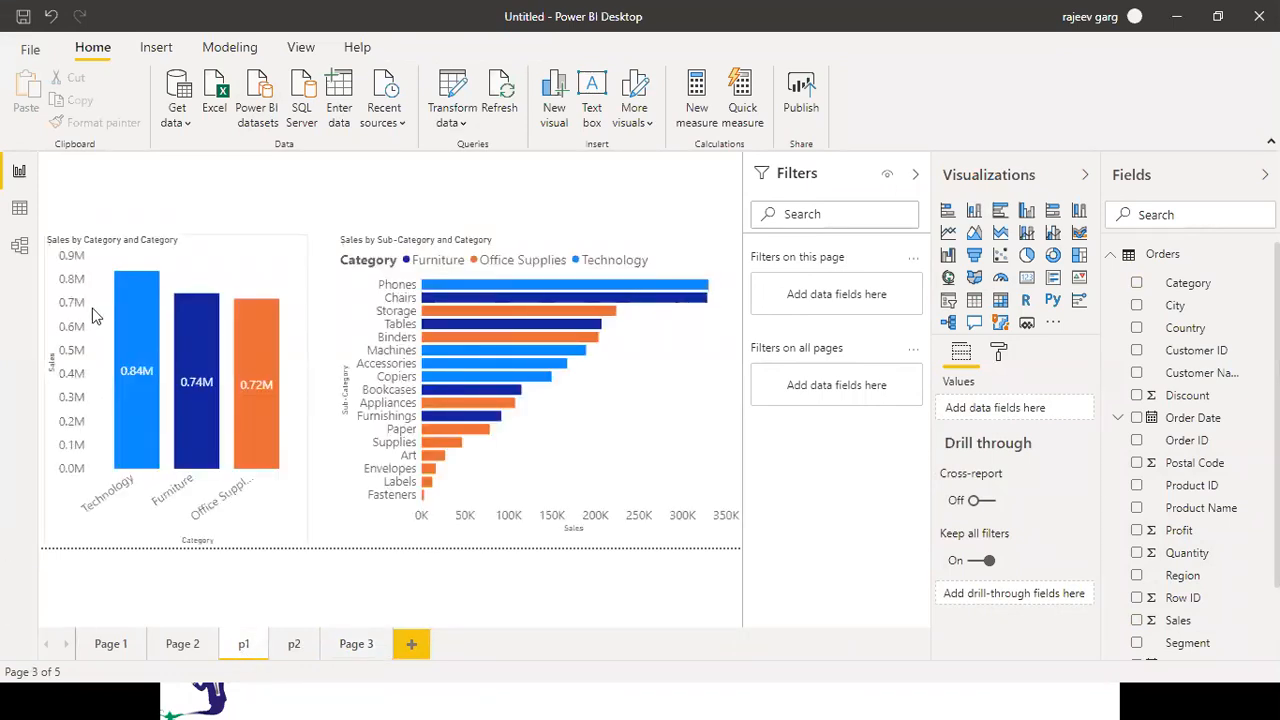
pyautogui.click(135, 257)
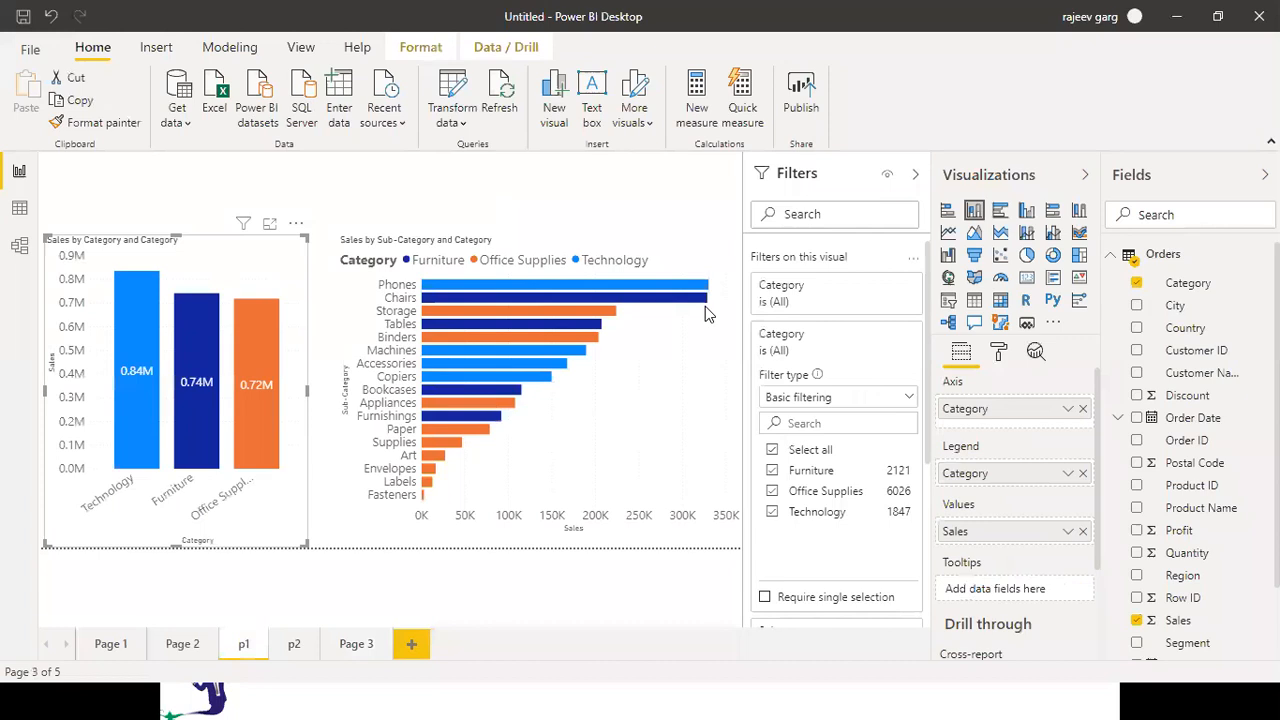
# On page p2, shrink the Sales by Segment donut chart toward its lower-left corner to free space beside it
pyautogui.click(294, 645)
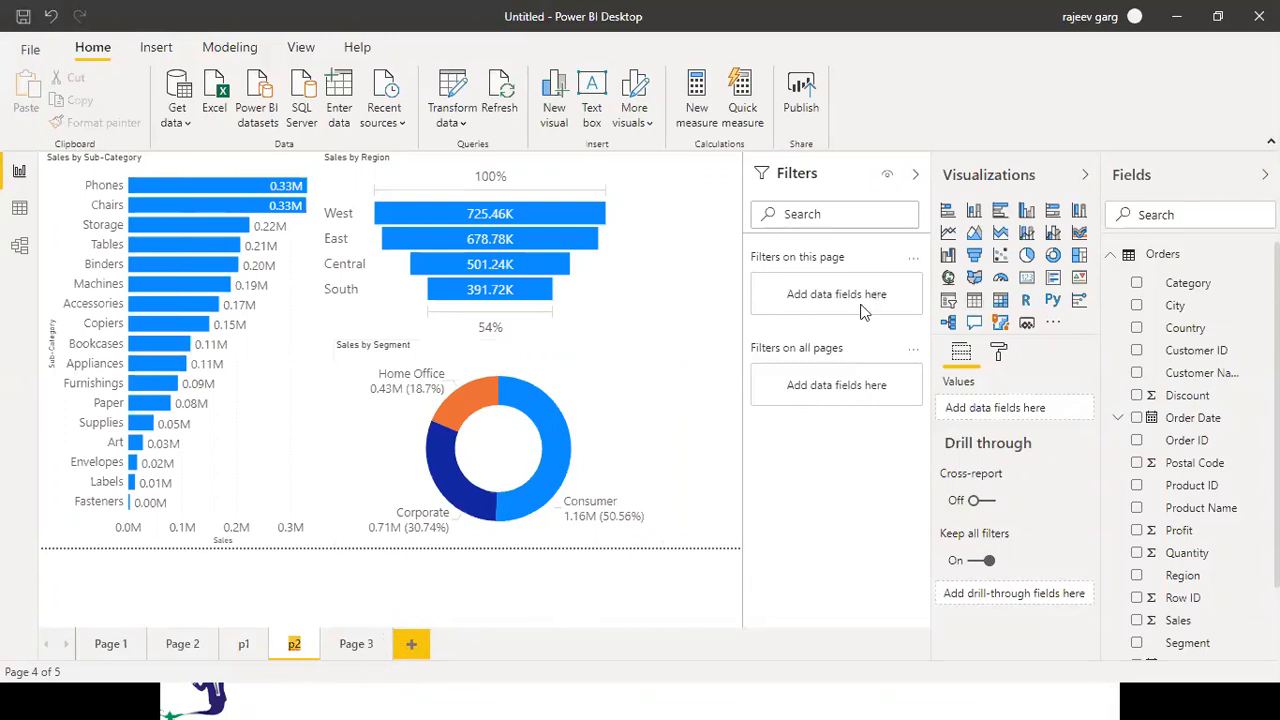
pyautogui.click(284, 377)
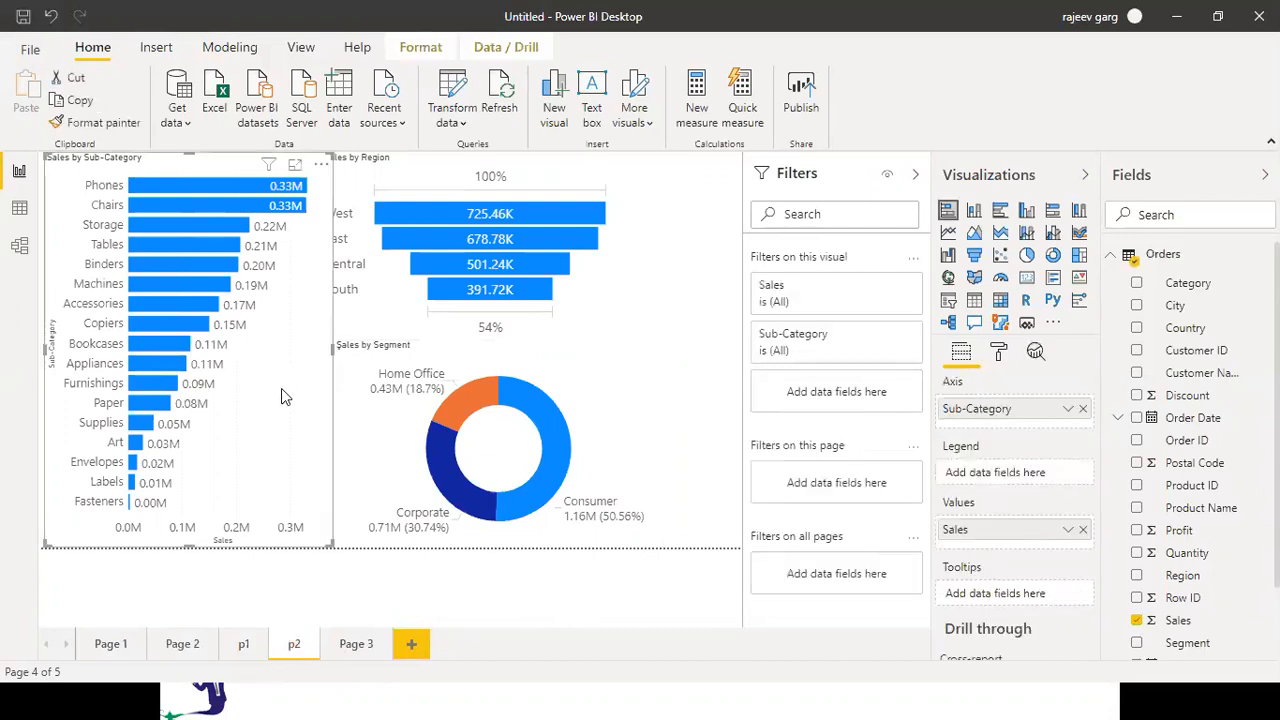
pyautogui.click(400, 342)
pyautogui.click(641, 405)
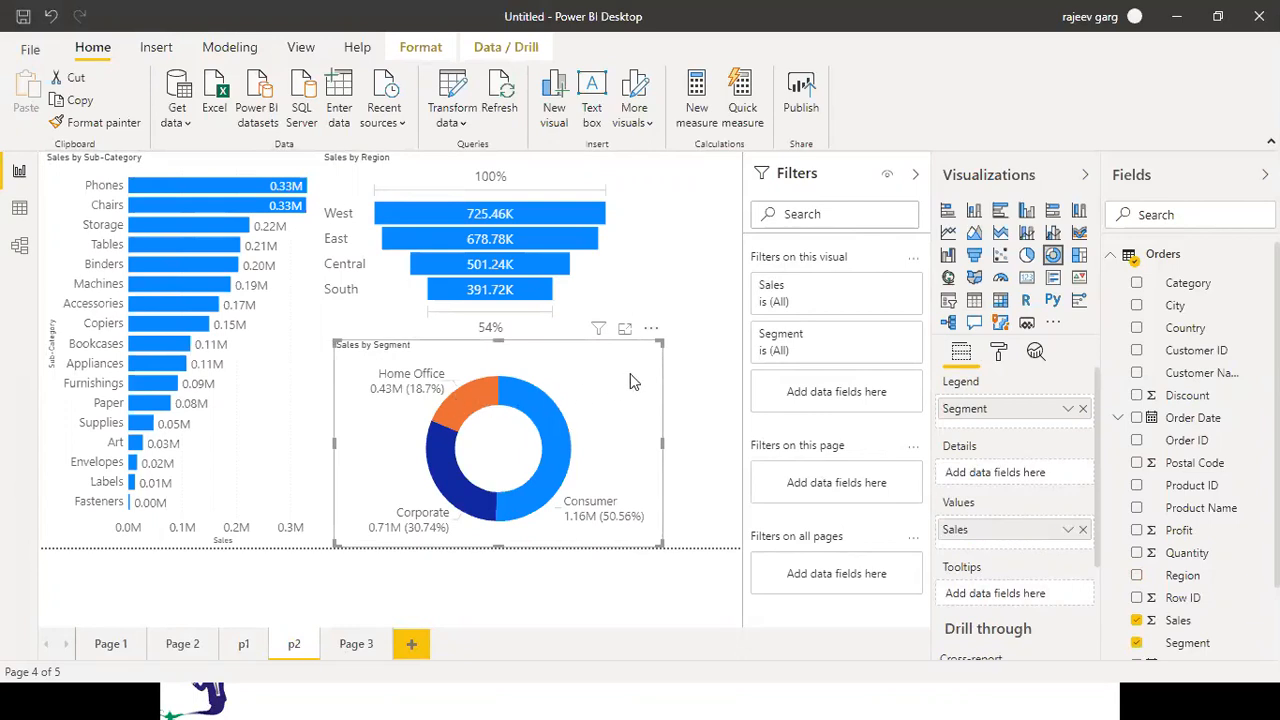
pyautogui.moveTo(662, 343); pyautogui.dragTo(560, 418)
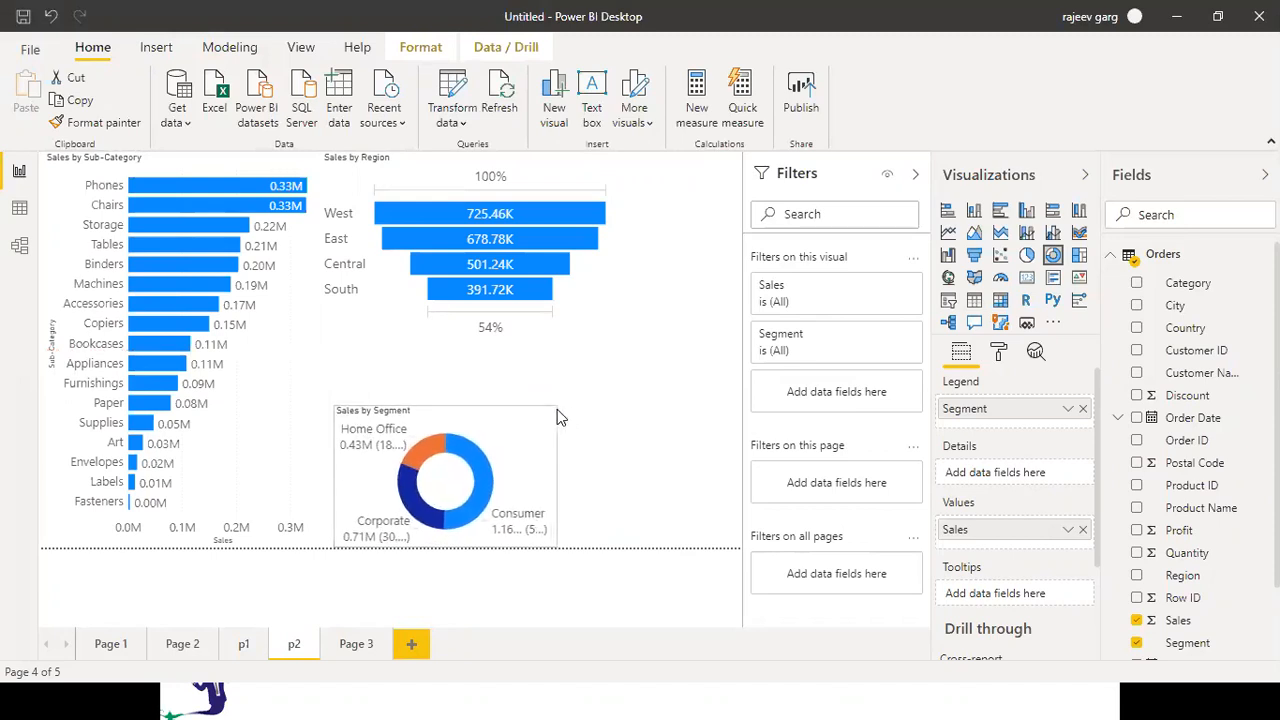
# Add a line chart with Sales as its values in the free space beside the donut chart
pyautogui.click(628, 478)
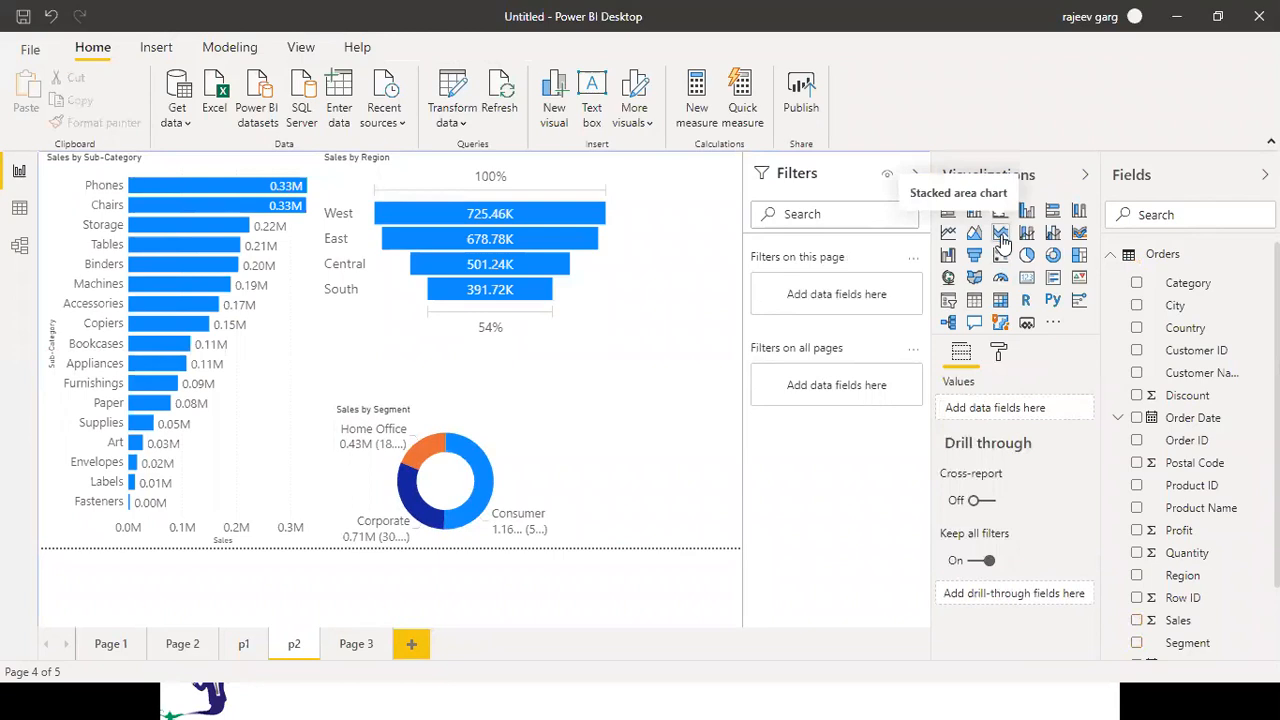
pyautogui.click(950, 236)
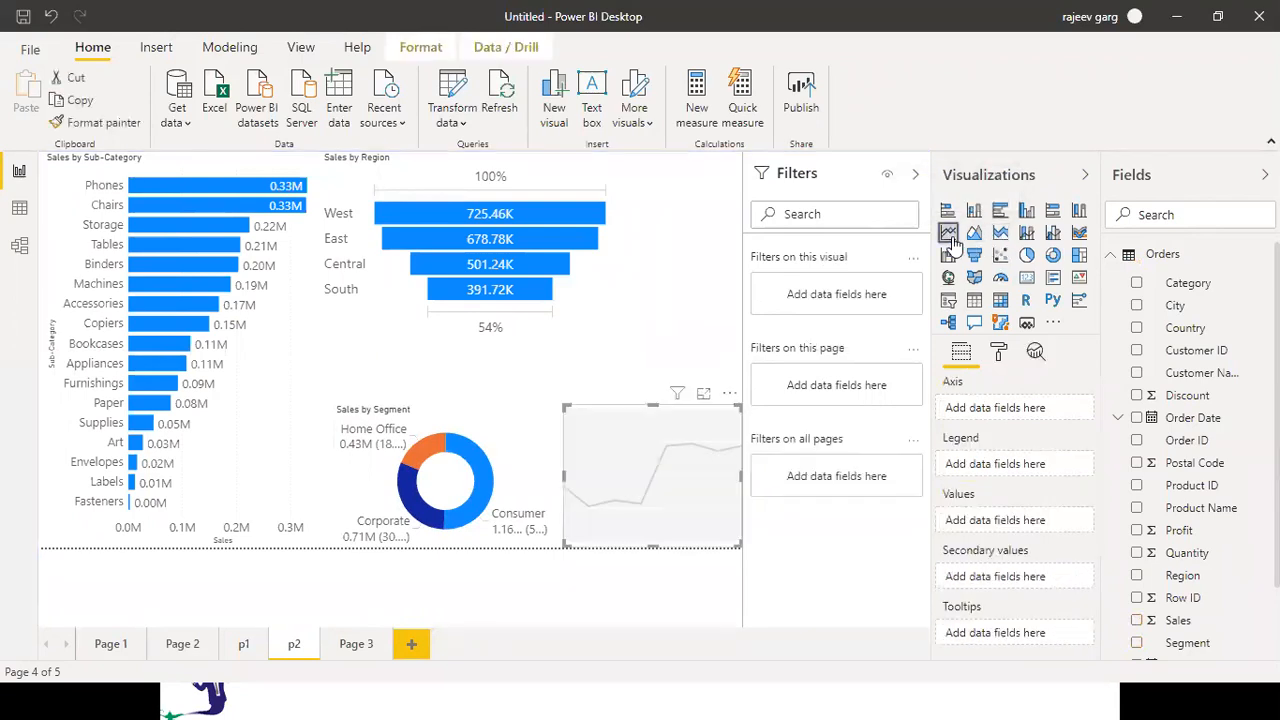
pyautogui.click(1137, 620)
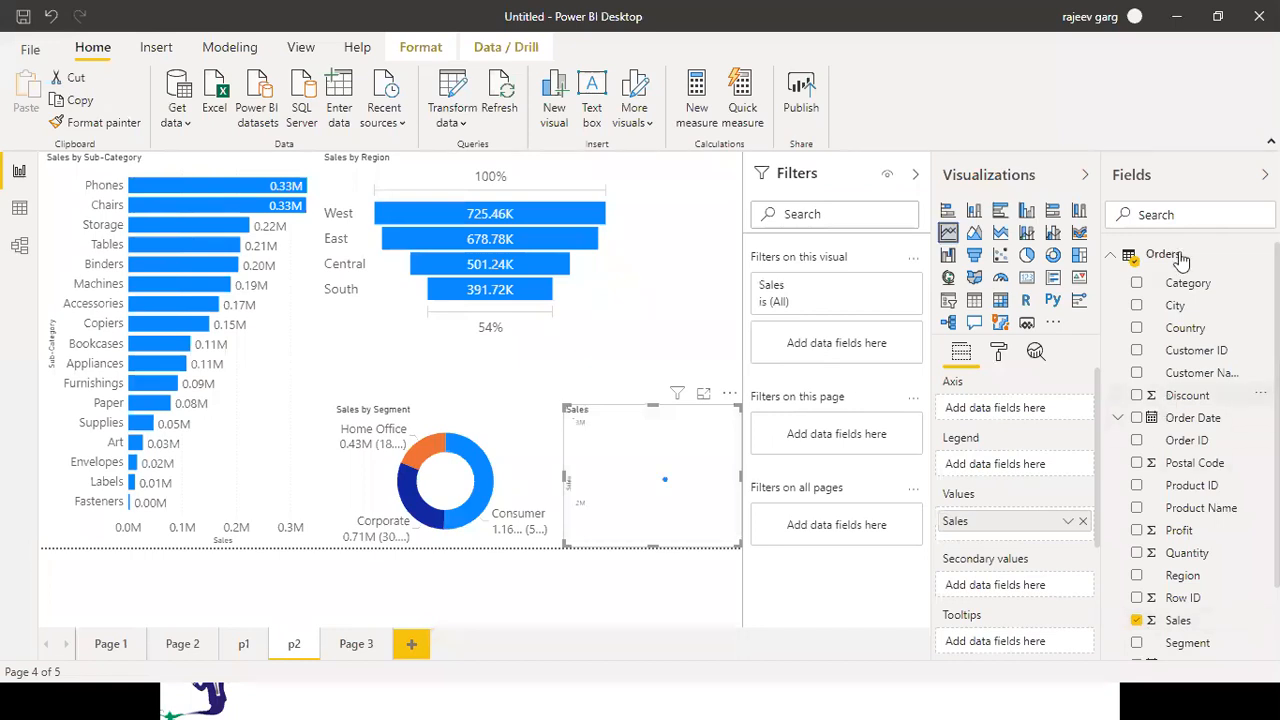
pyautogui.click(1137, 285)
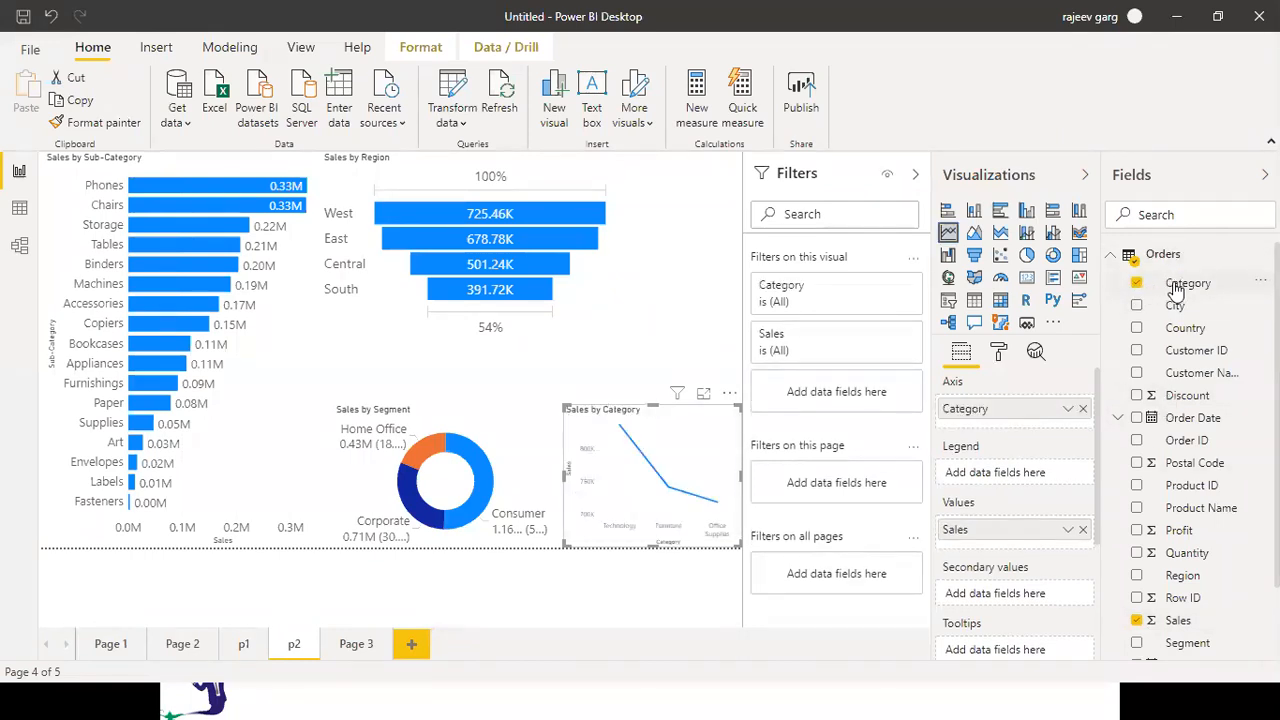
pyautogui.moveTo(1176, 288); pyautogui.dragTo(1014, 481)
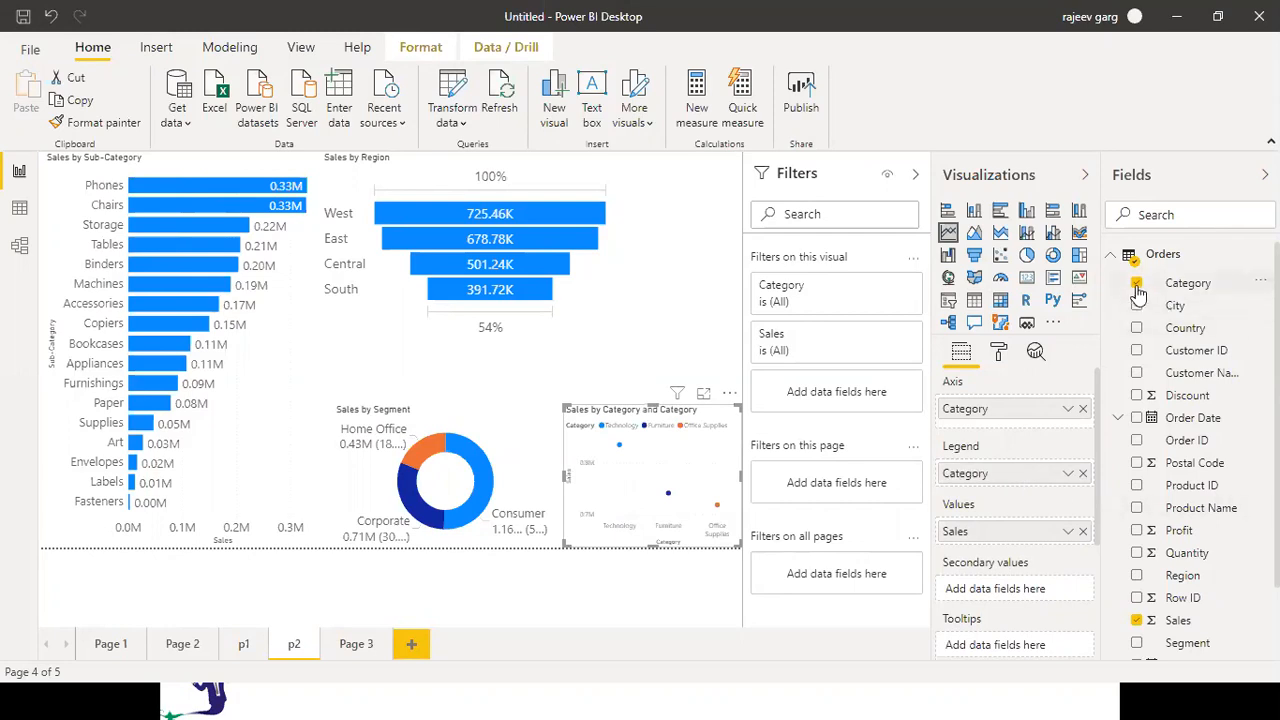
pyautogui.click(1082, 473)
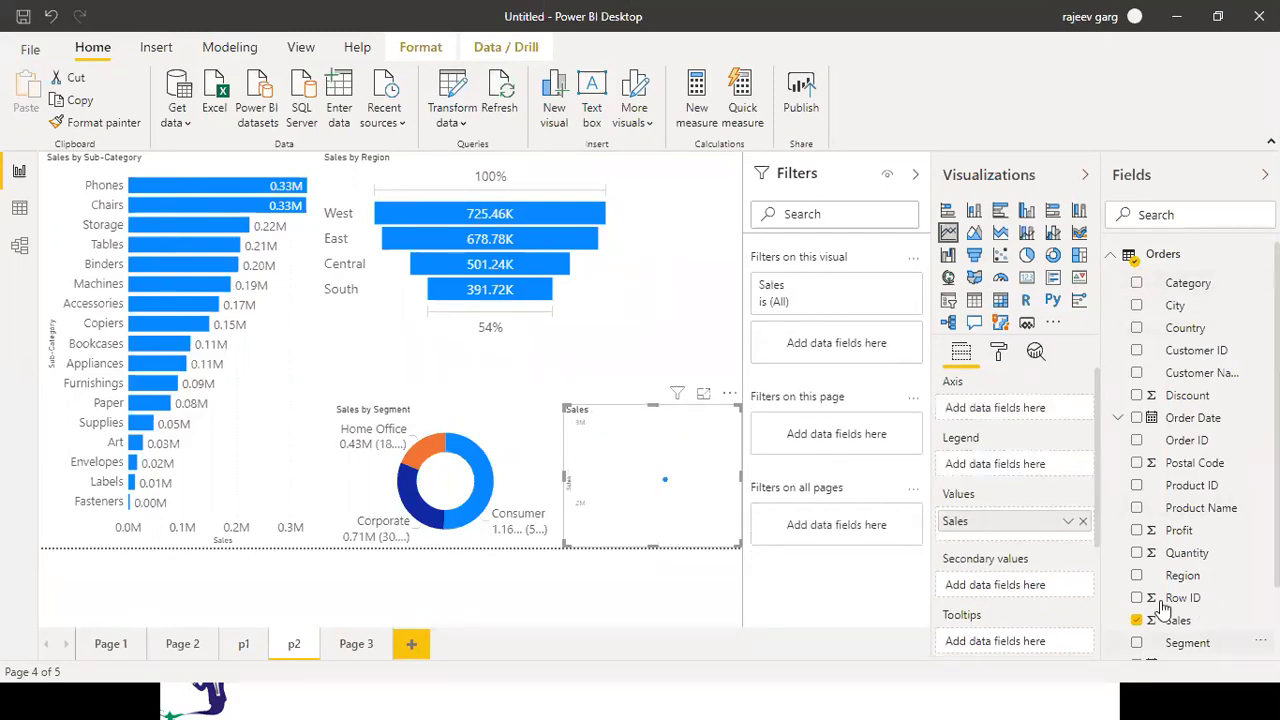
# Plot the line chart over Order Date with Category as the legend field, and turn off its legend display
pyautogui.click(1137, 417)
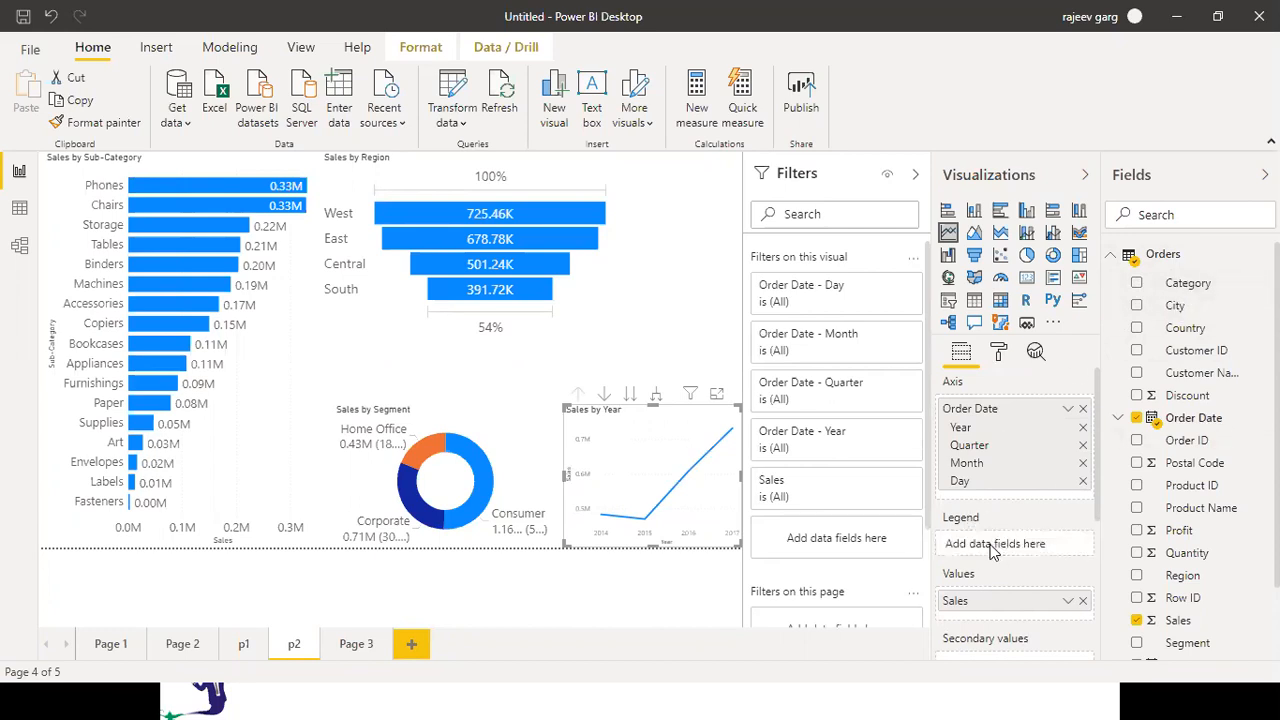
pyautogui.moveTo(993, 551); pyautogui.dragTo(993, 549)
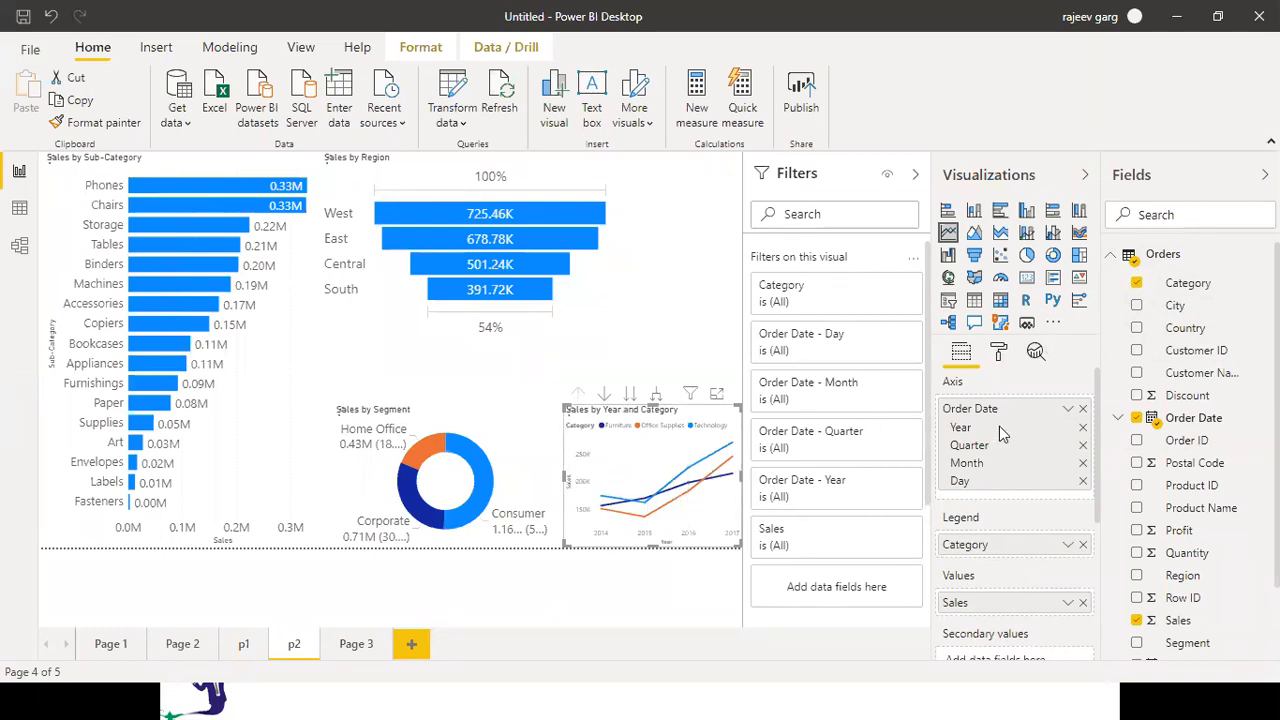
pyautogui.click(998, 352)
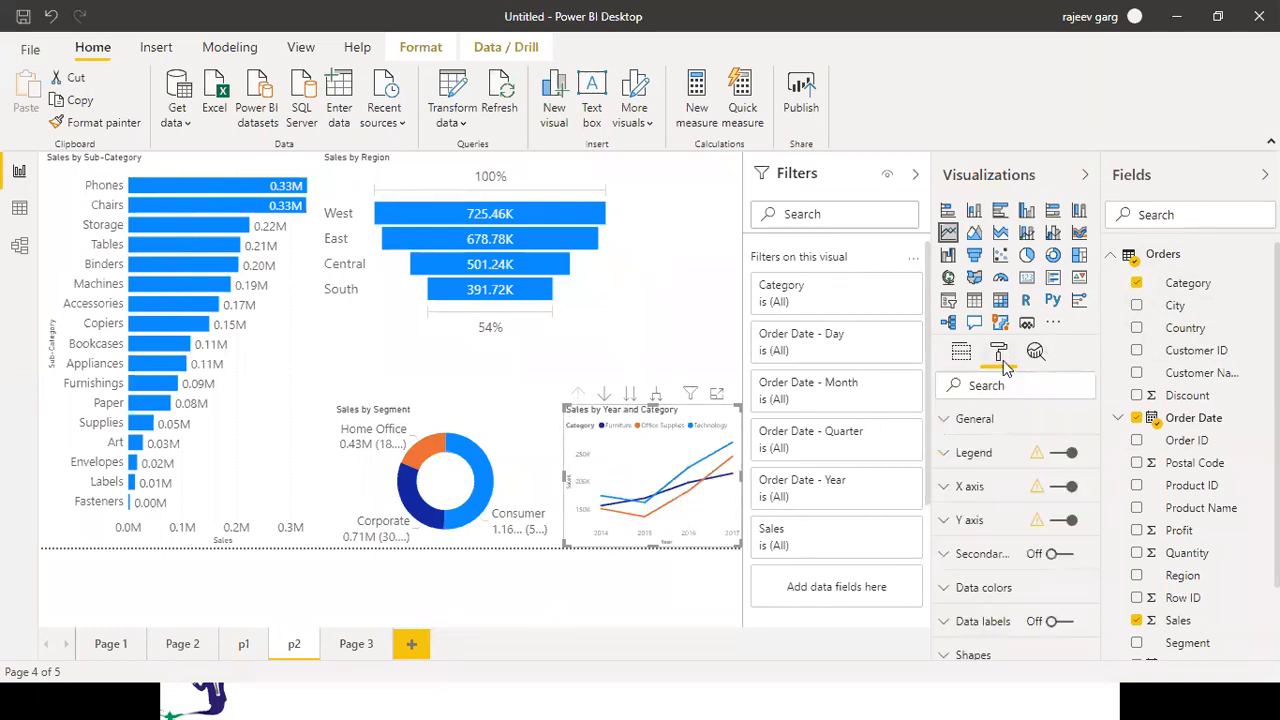
pyautogui.click(1066, 459)
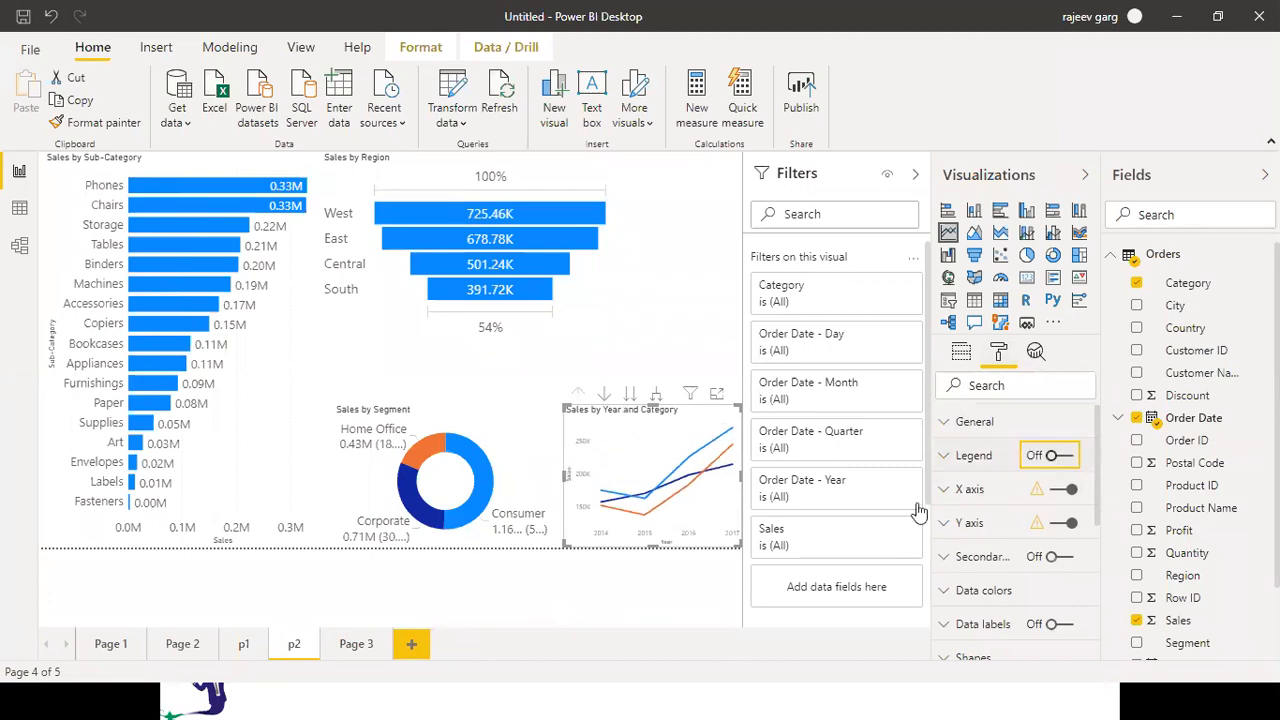
# Move the Sales by Segment donut chart to the upper-right area of the page, above the line chart
pyautogui.click(512, 463)
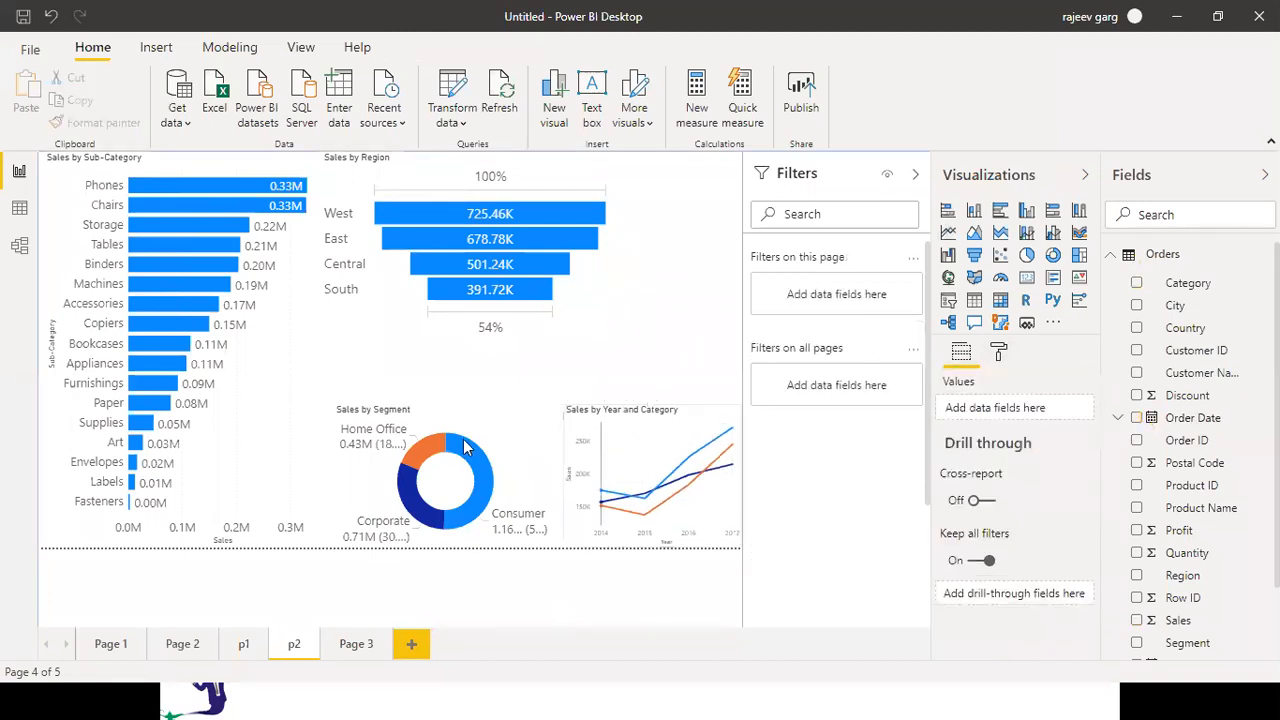
pyautogui.click(415, 413)
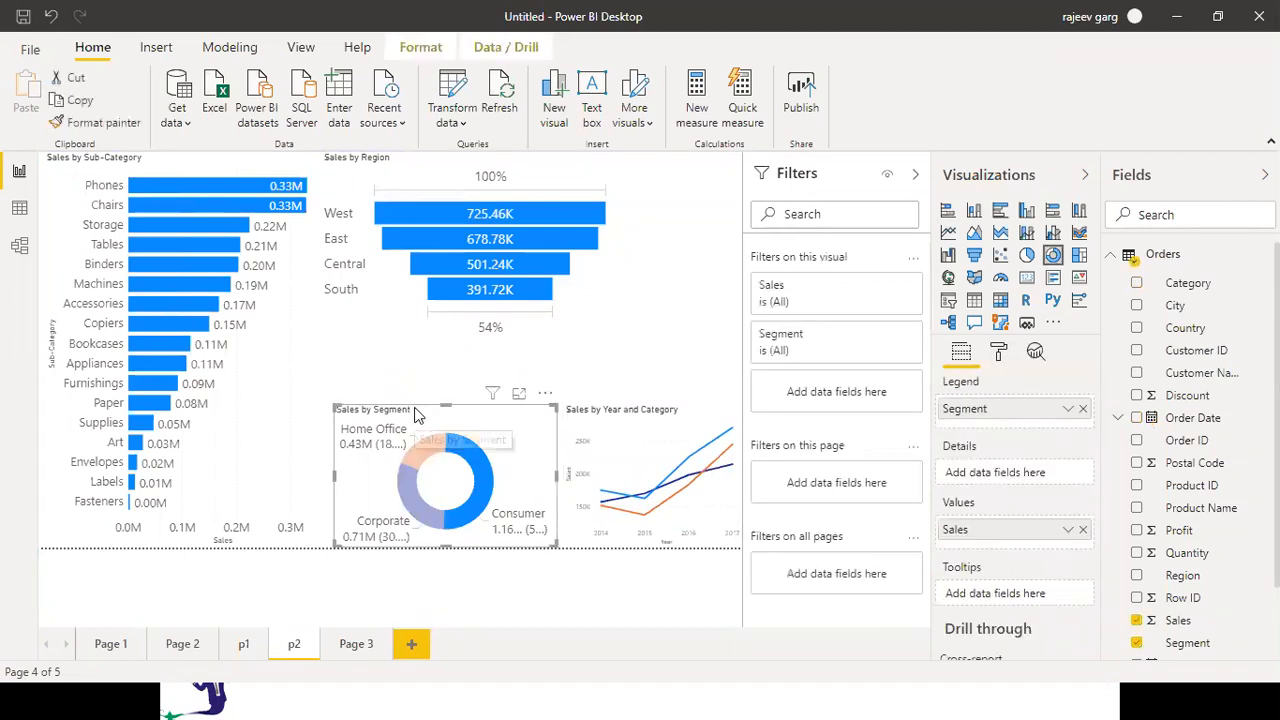
pyautogui.moveTo(407, 409); pyautogui.dragTo(680, 223)
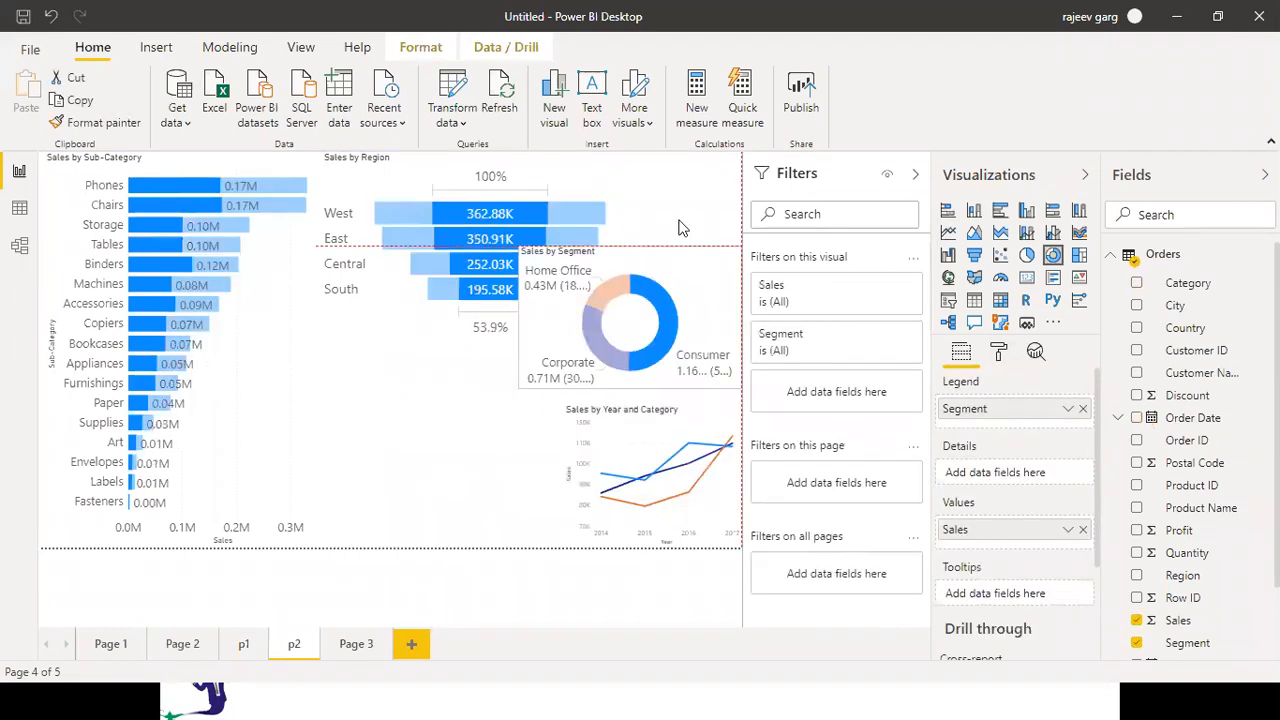
# Narrow the Sales by Region funnel chart from its right edge so it no longer overlaps the donut chart
pyautogui.click(463, 340)
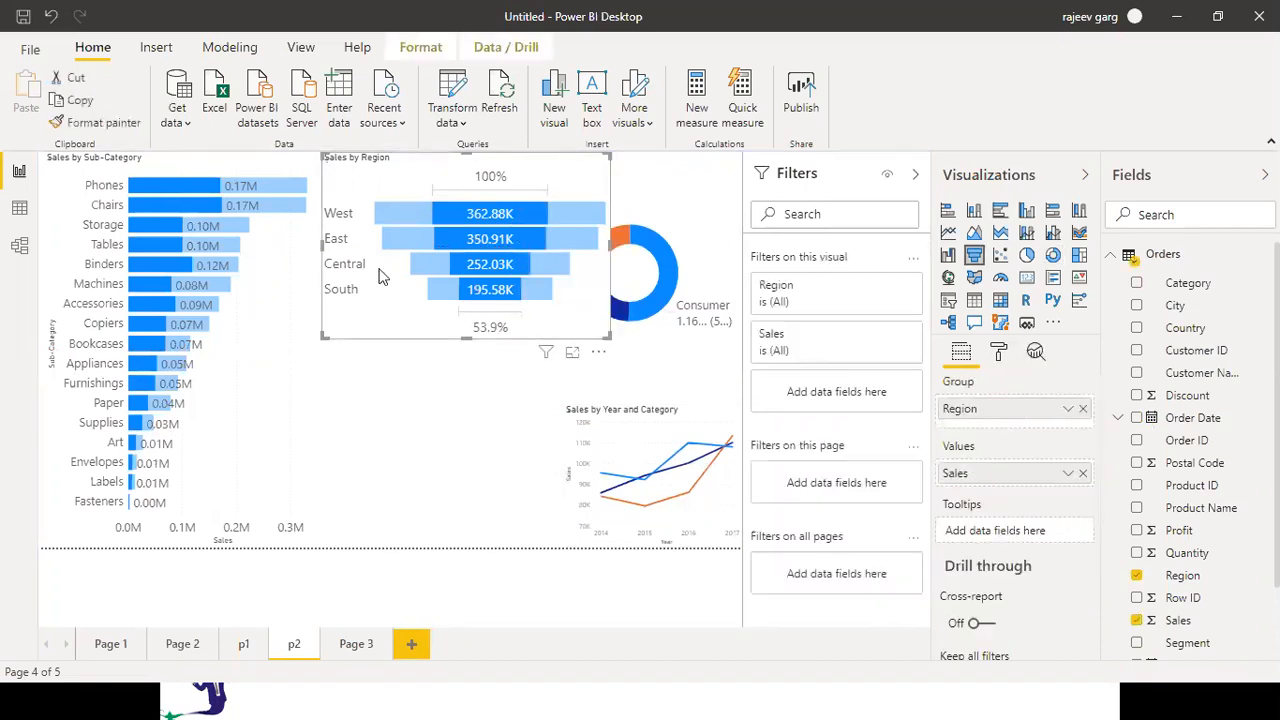
pyautogui.click(612, 262)
pyautogui.moveTo(527, 245); pyautogui.dragTo(517, 249)
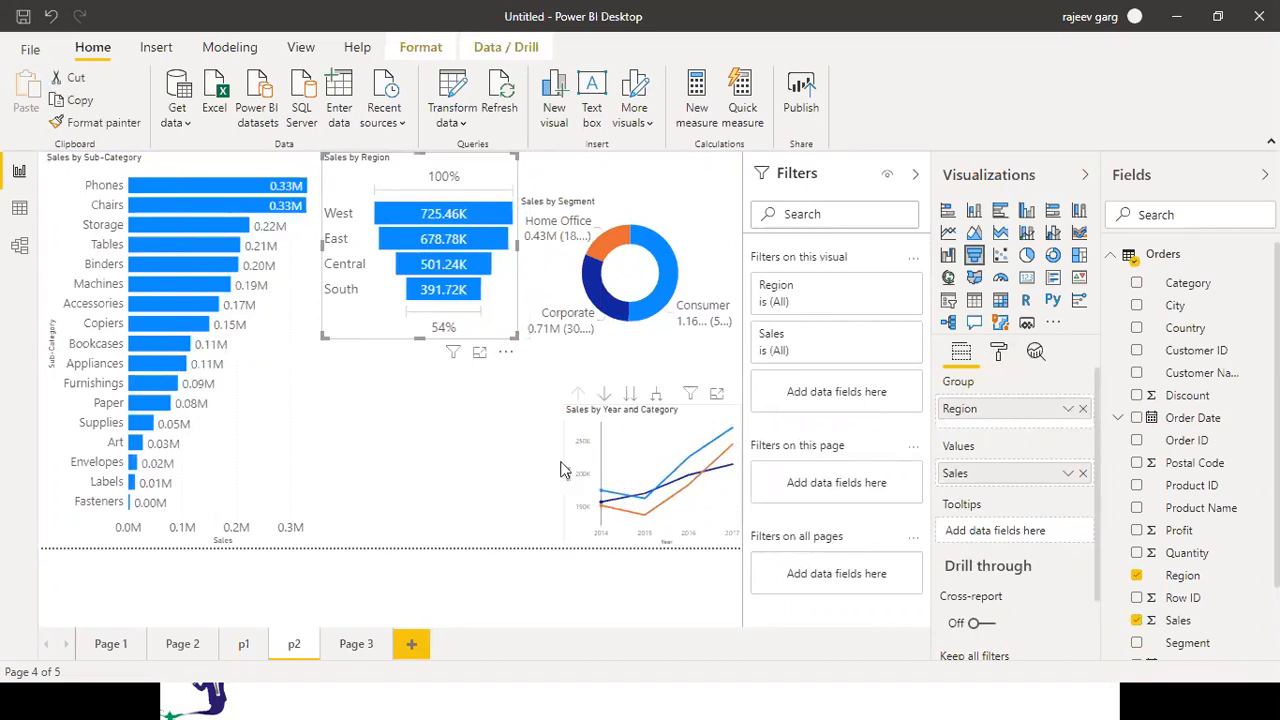
# Enlarge the Sales by Year and Category line chart to fill the space below the funnel and donut charts, and select the donut chart
pyautogui.click(564, 418)
pyautogui.click(560, 410)
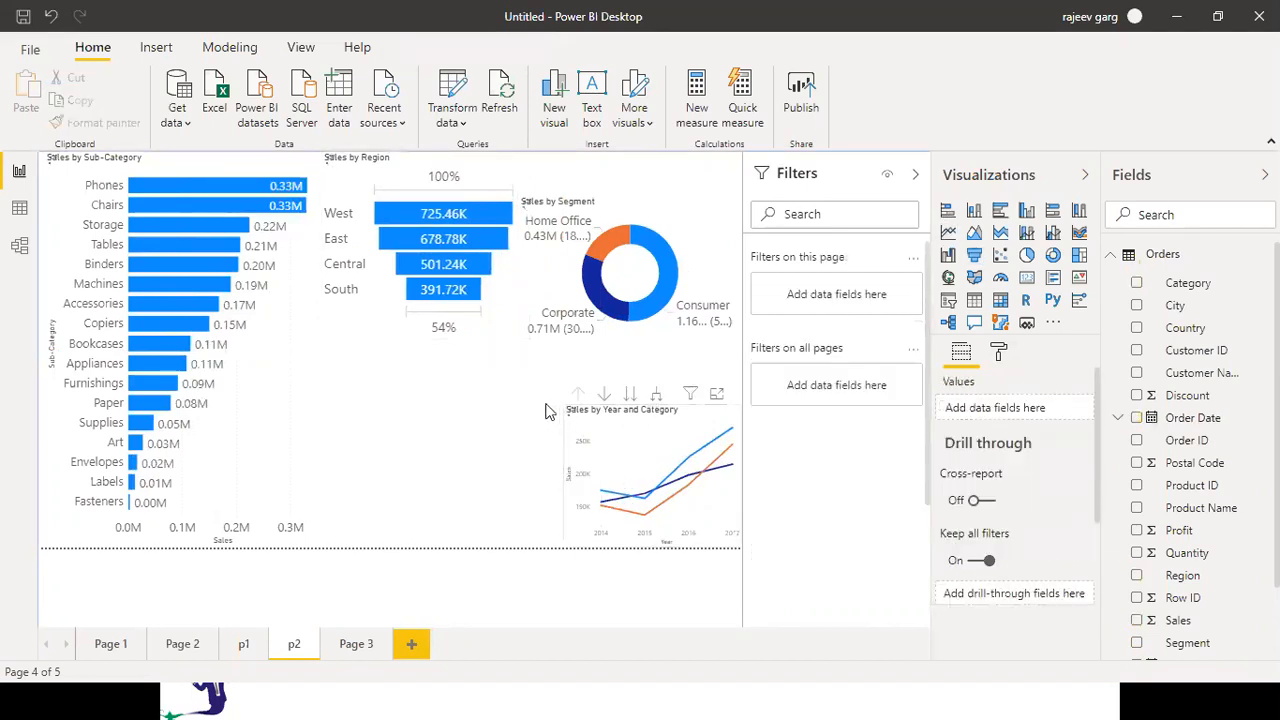
pyautogui.click(668, 444)
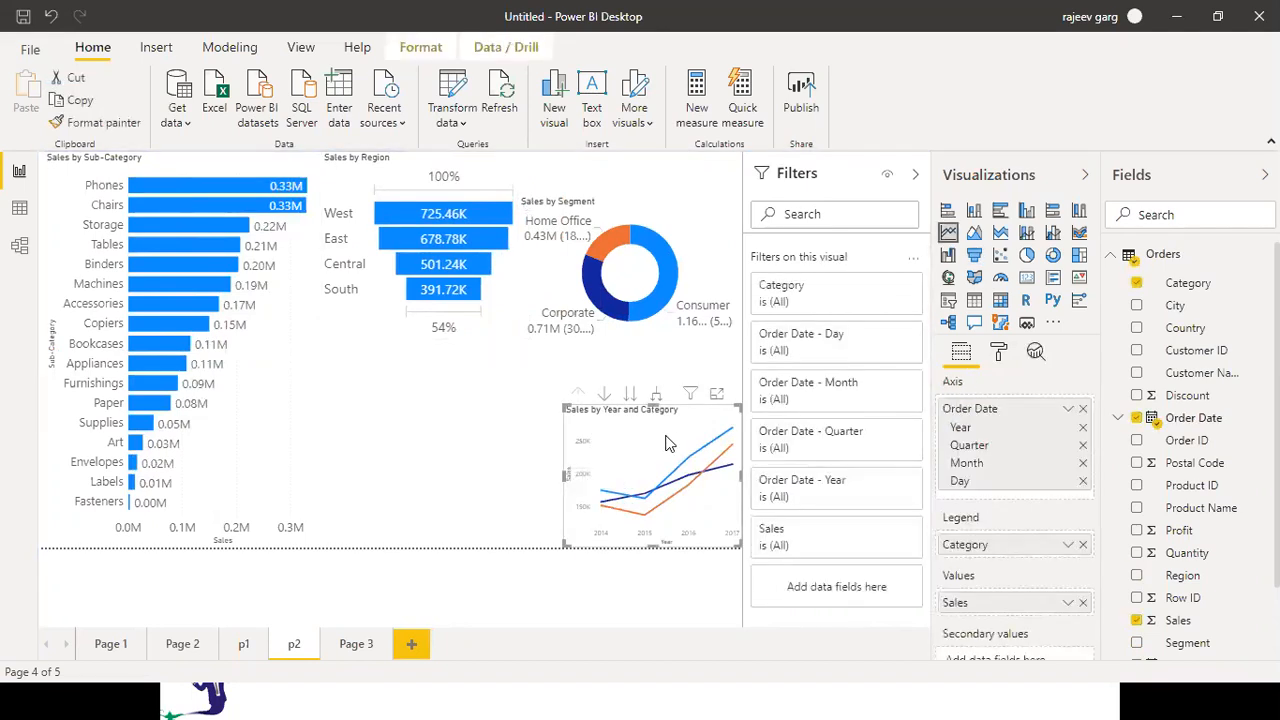
pyautogui.click(563, 415)
pyautogui.click(562, 403)
pyautogui.moveTo(560, 402); pyautogui.dragTo(387, 381)
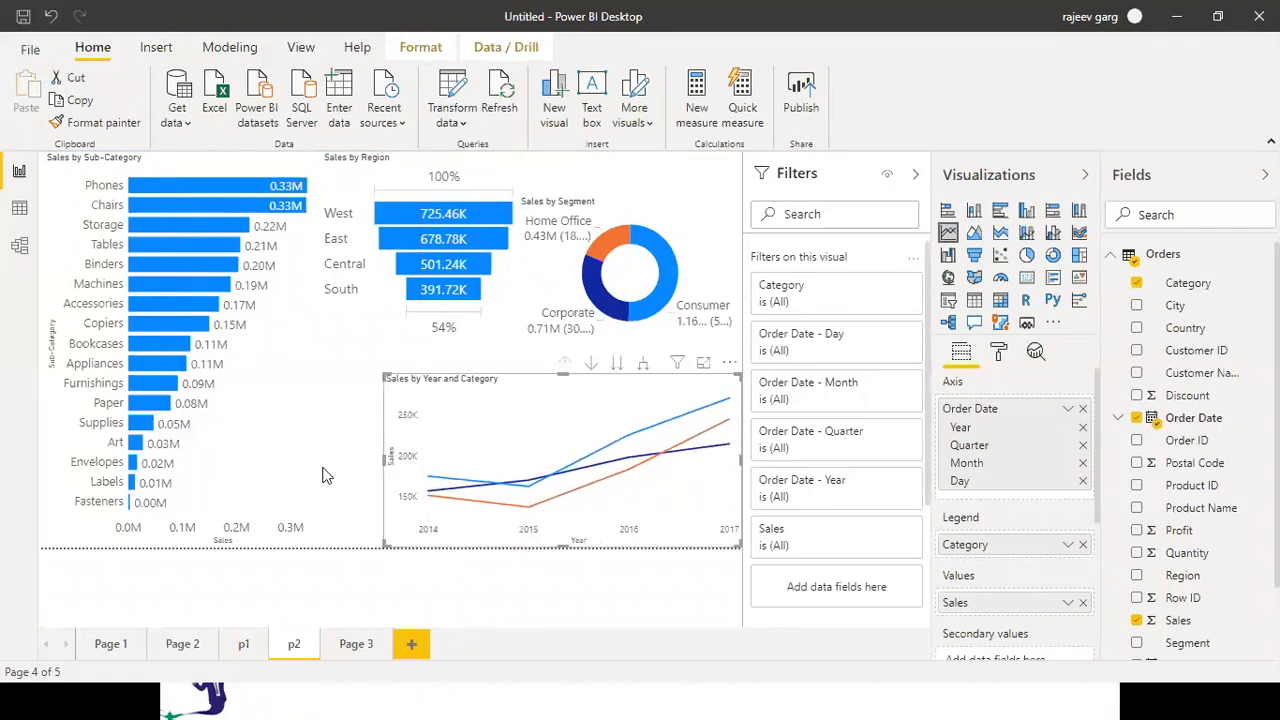
pyautogui.click(613, 599)
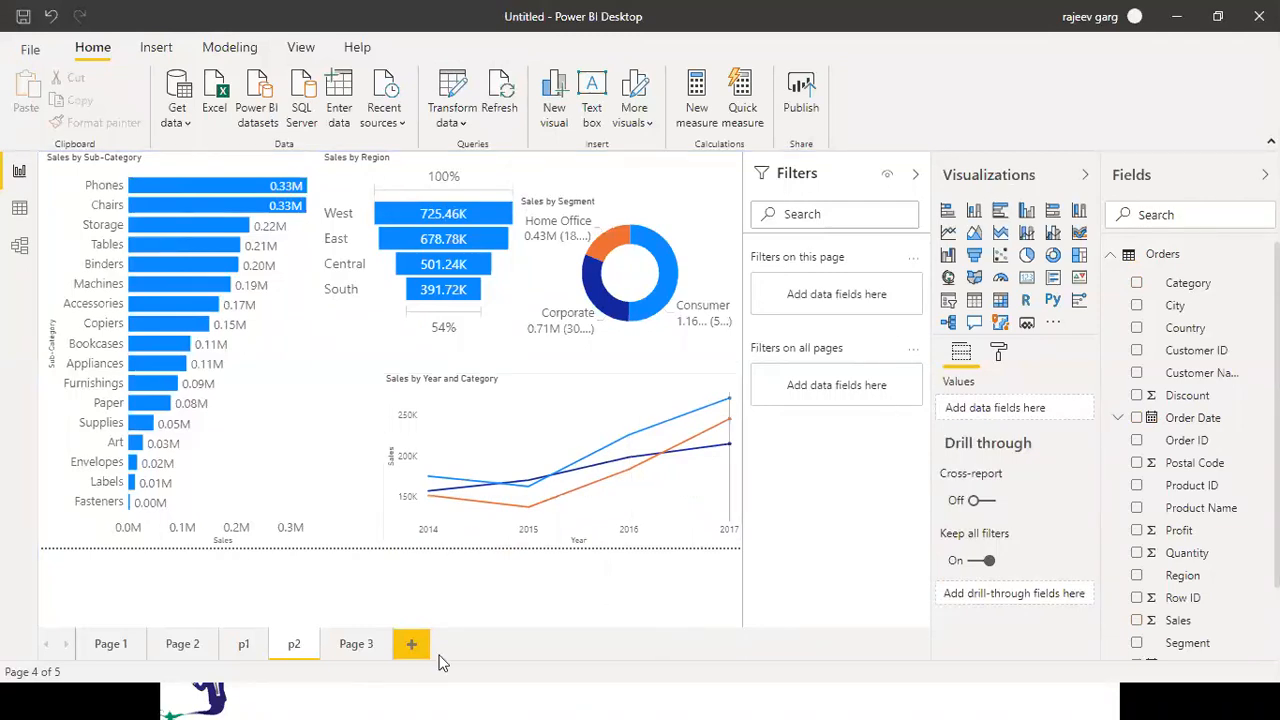
pyautogui.click(731, 251)
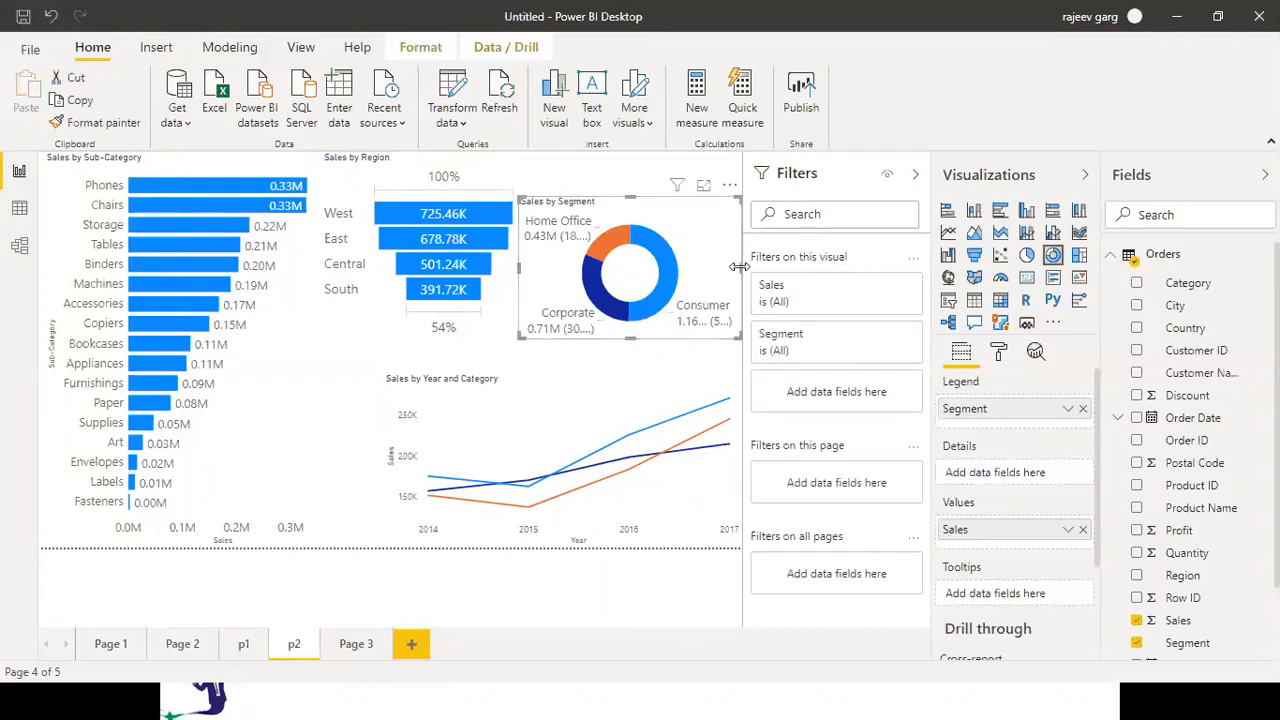
# Slightly narrow the Sales by Segment donut chart and the Sales by Year and Category line chart from their outer edges
pyautogui.click(731, 457)
pyautogui.moveTo(741, 456); pyautogui.dragTo(733, 473)
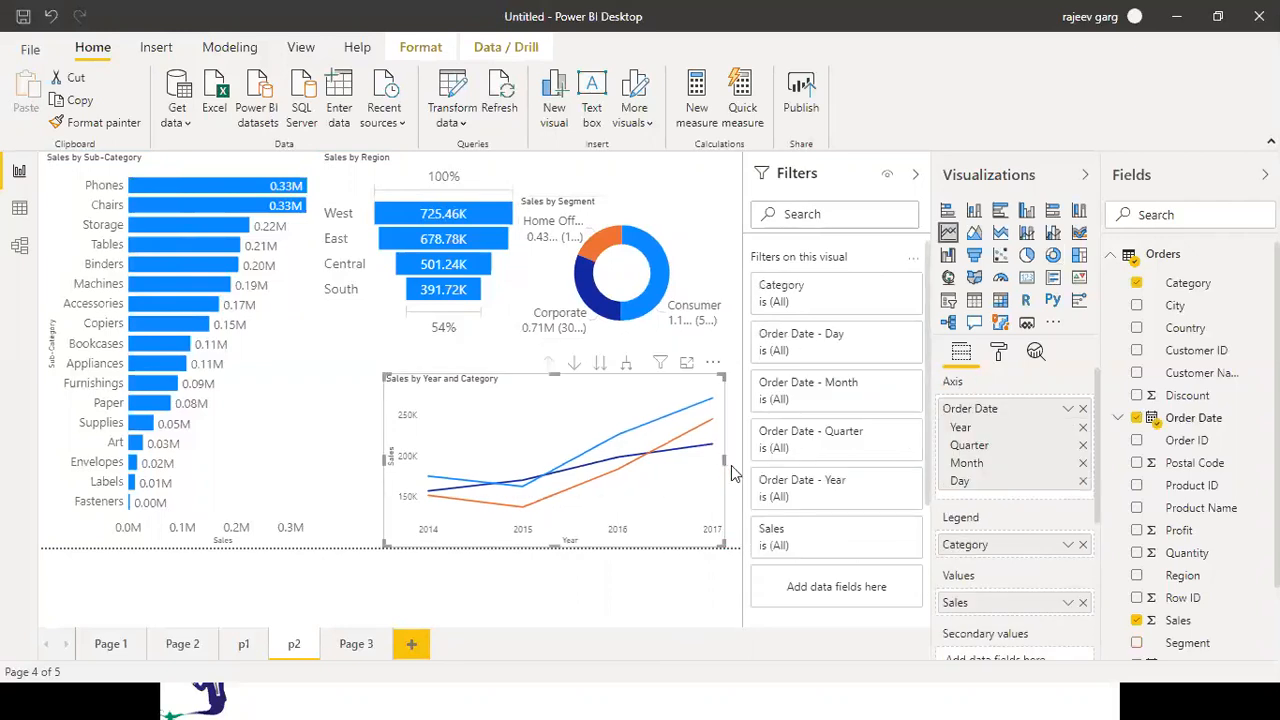
pyautogui.click(733, 462)
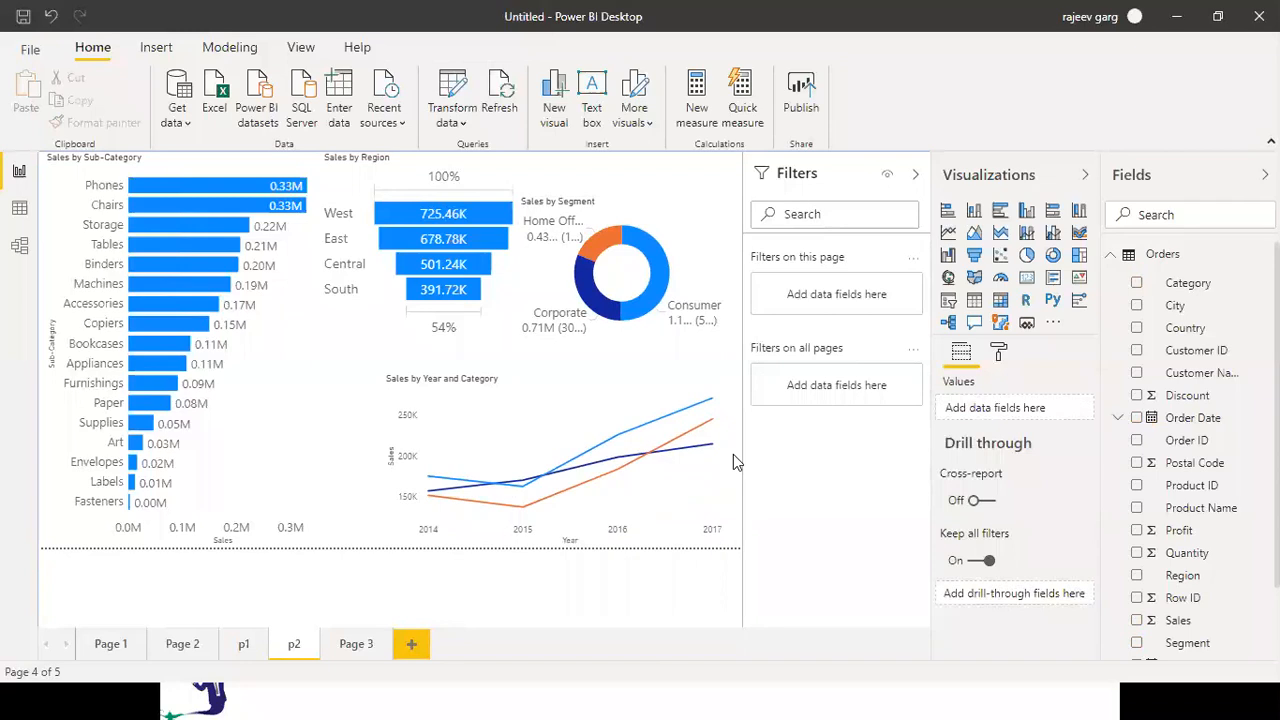
# Cross-highlight the page's charts by the Central region of the funnel chart, and clear the highlighting
pyautogui.click(400, 263)
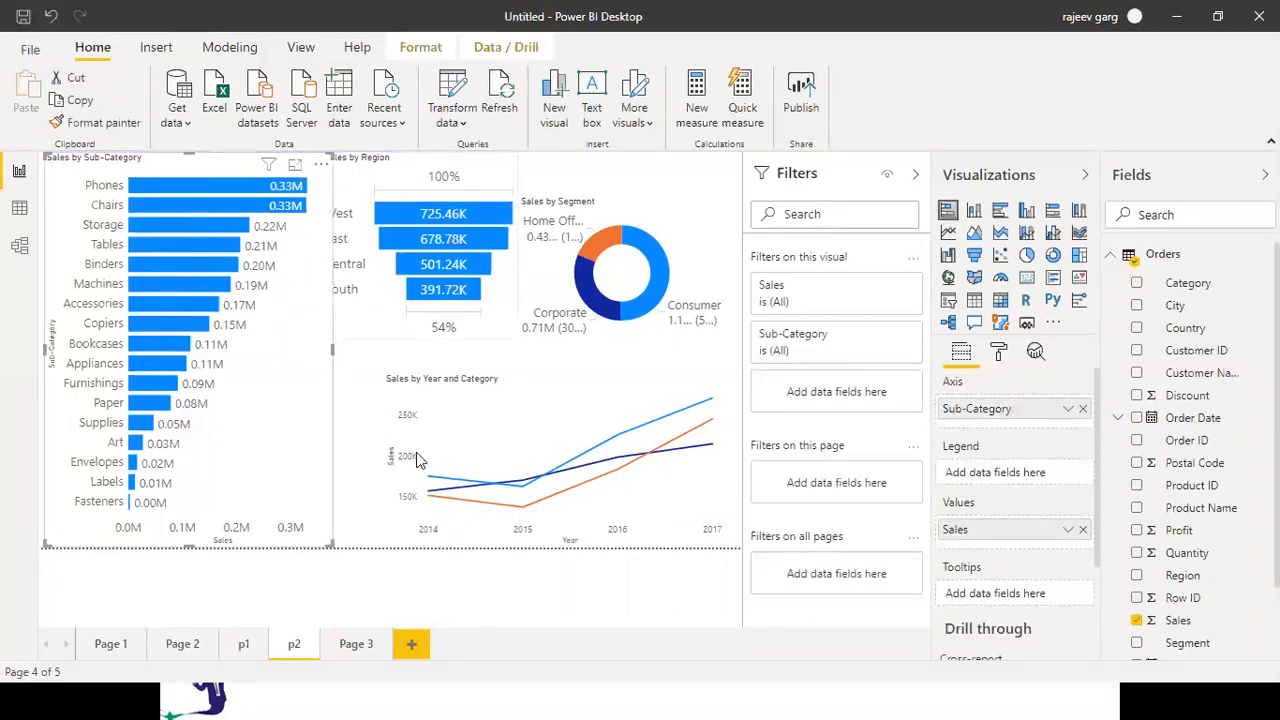
pyautogui.click(443, 263)
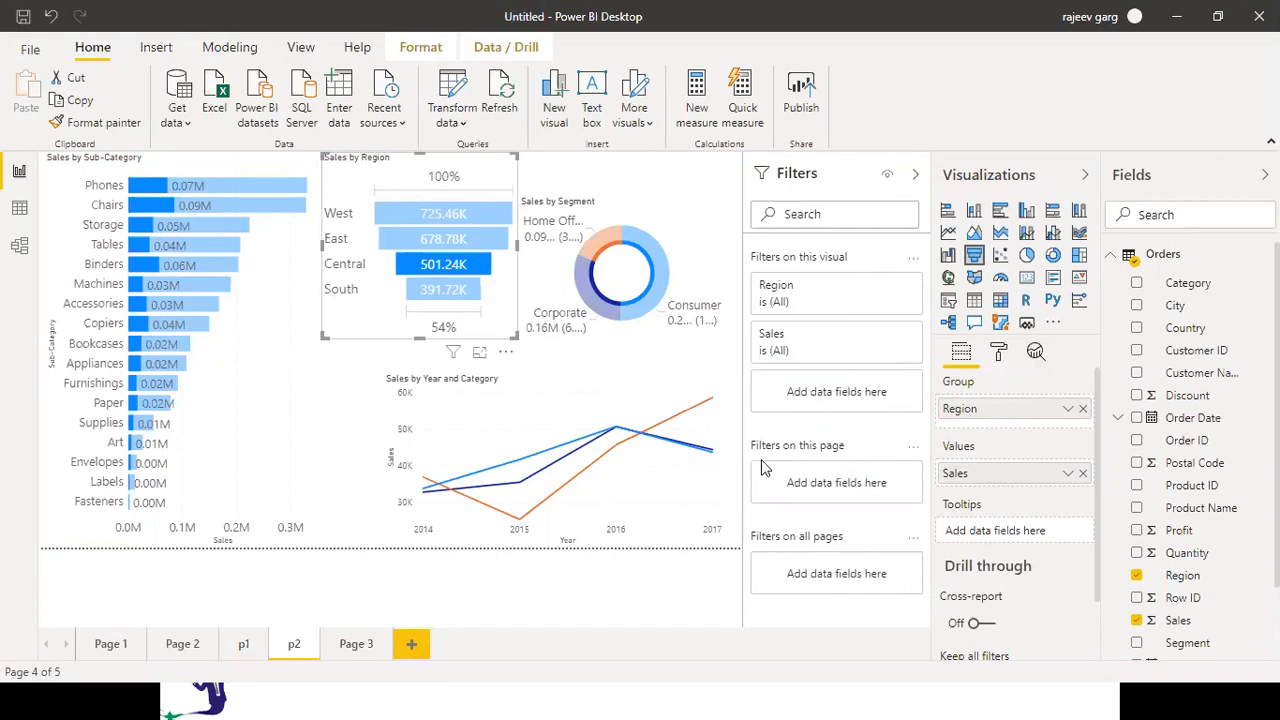
pyautogui.click(658, 582)
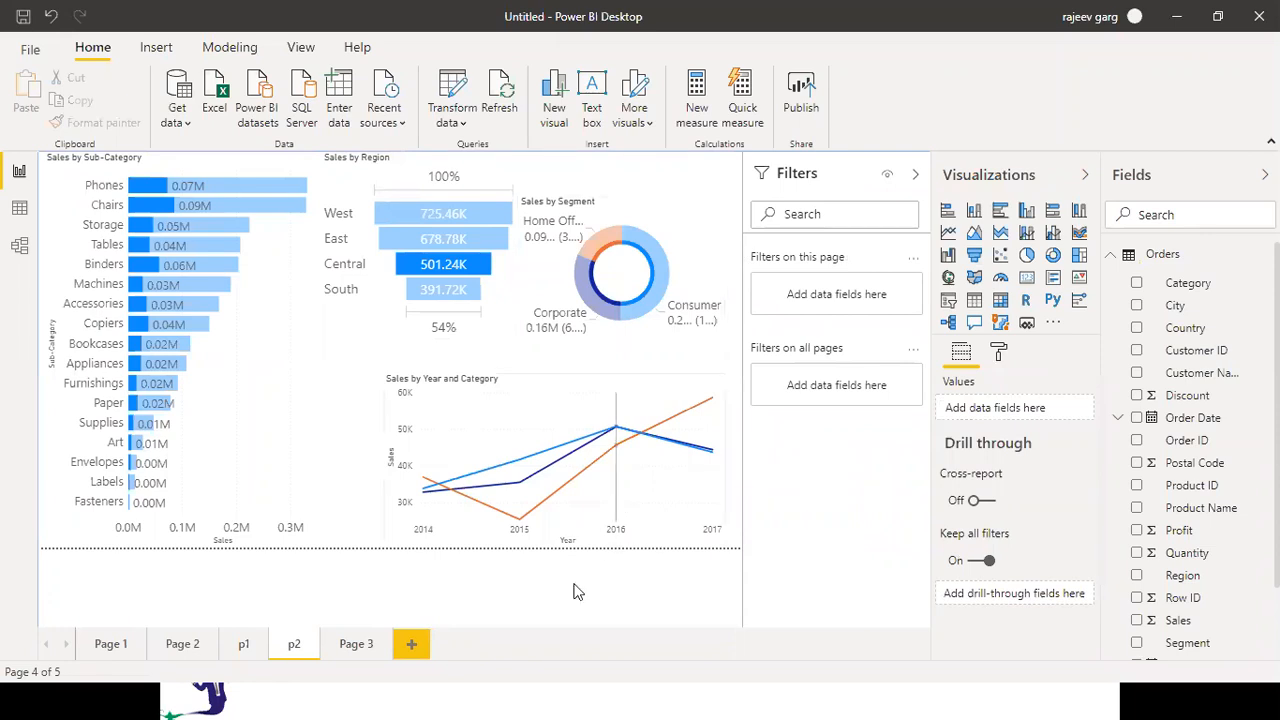
pyautogui.click(120, 537)
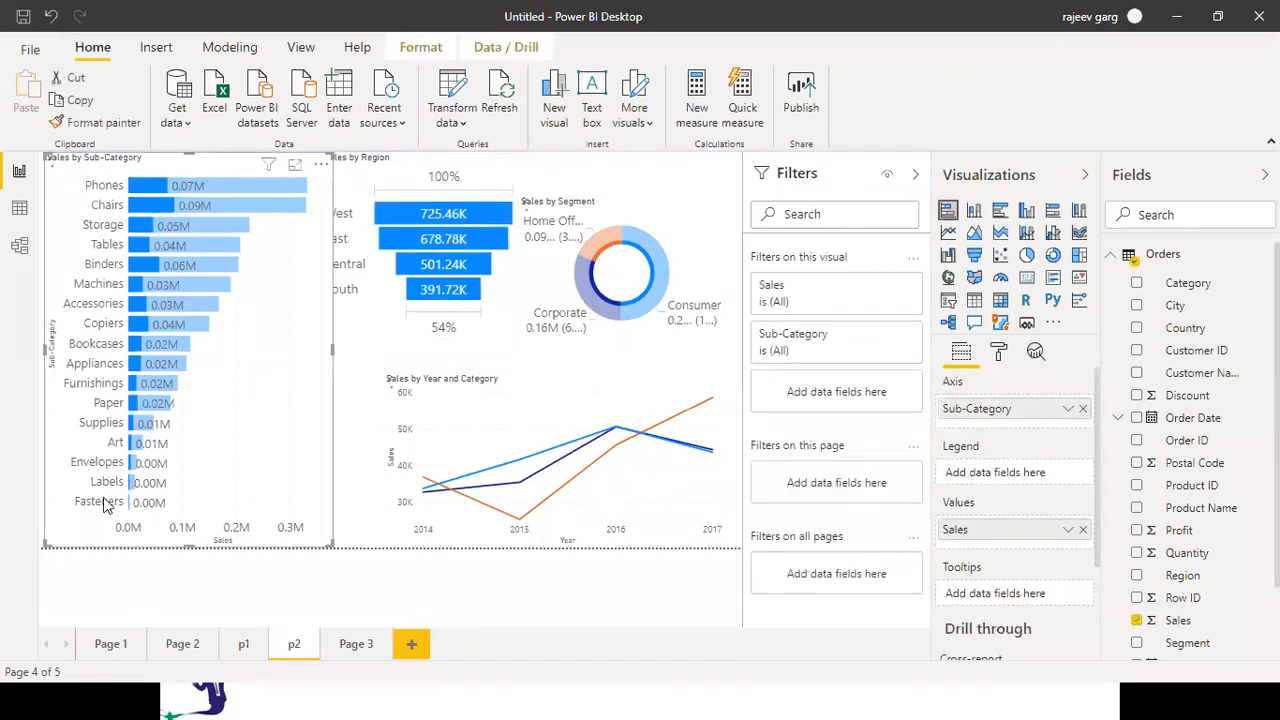
pyautogui.click(148, 533)
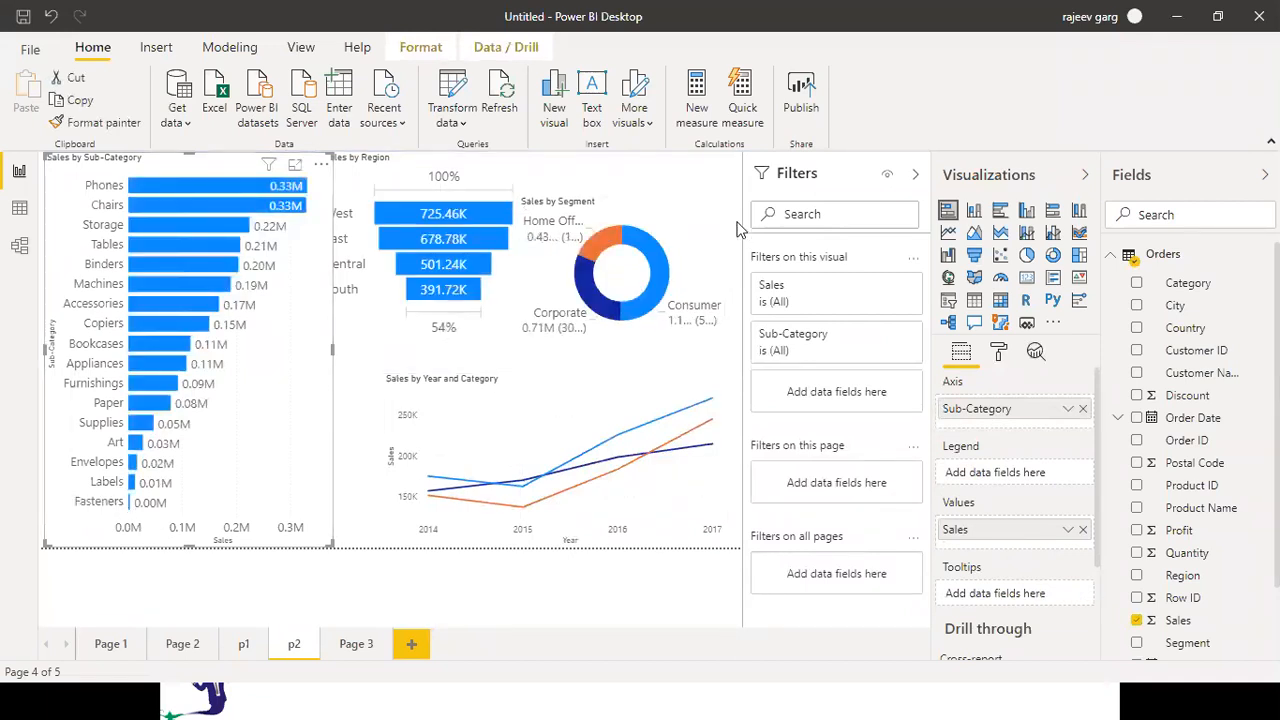
# Add Category as a page-level filter on p2 and filter the page to Furniture
pyautogui.click(737, 230)
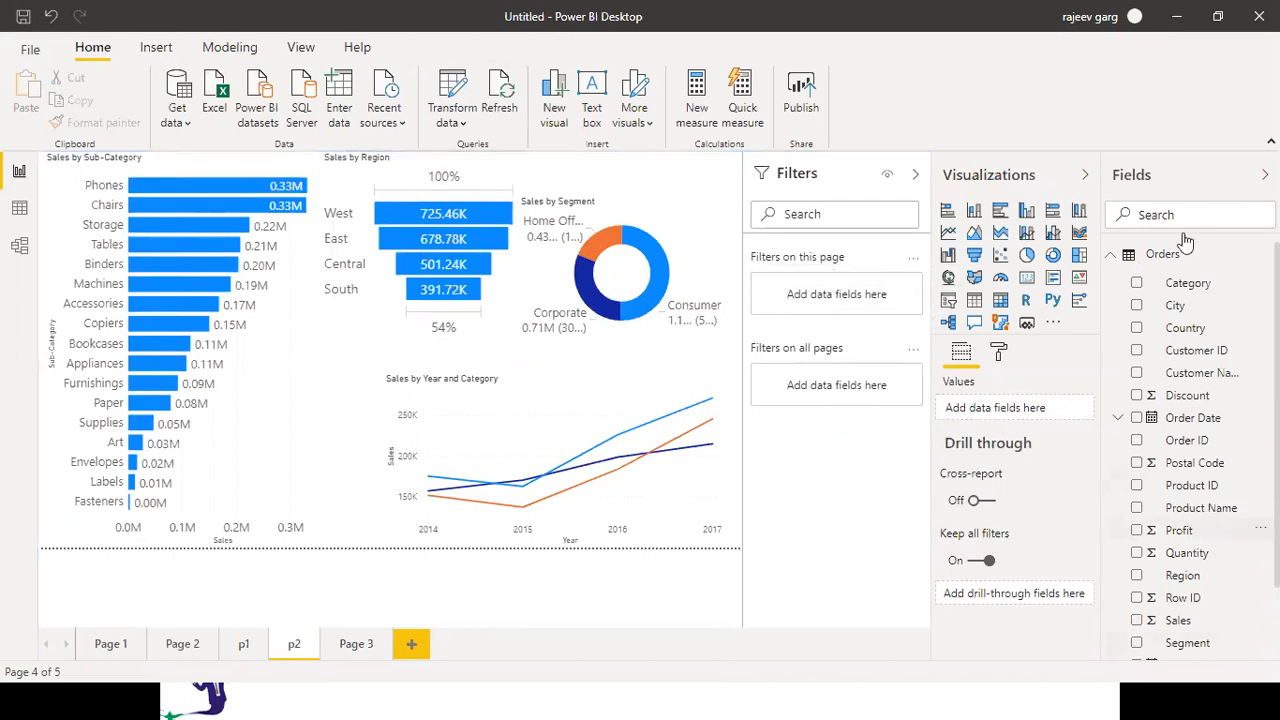
pyautogui.moveTo(1183, 287); pyautogui.dragTo(855, 300)
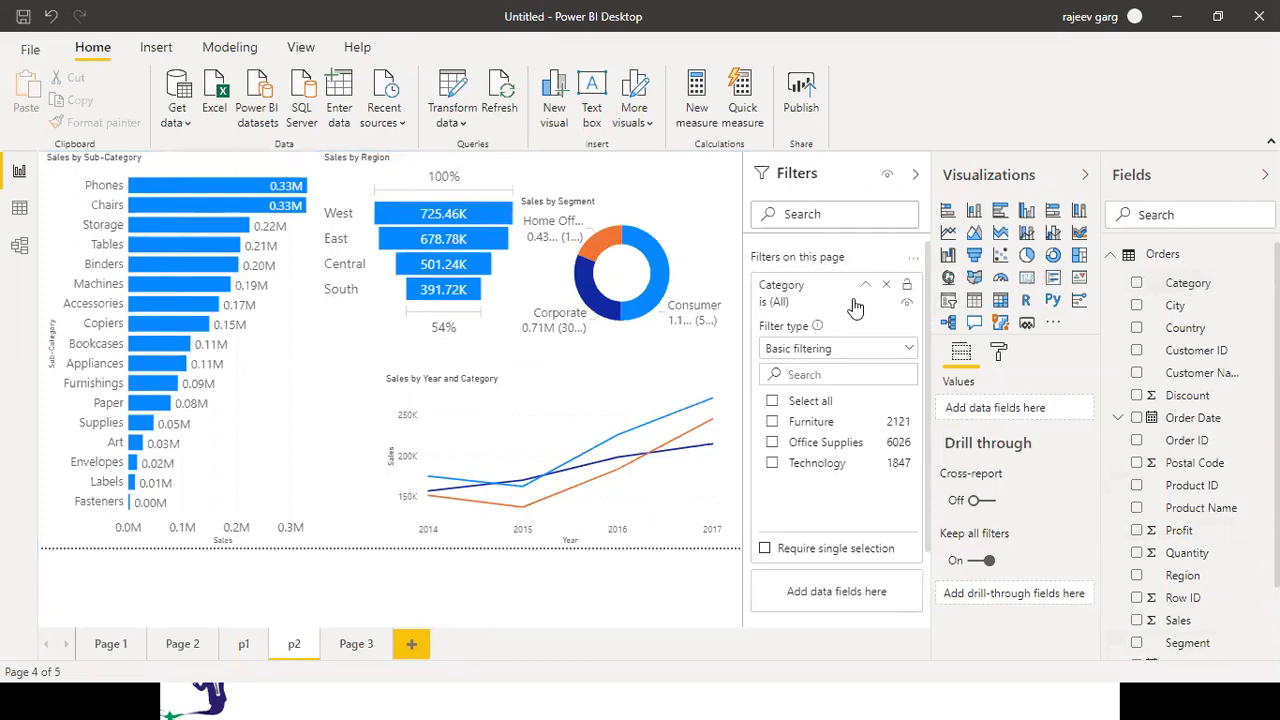
pyautogui.click(772, 422)
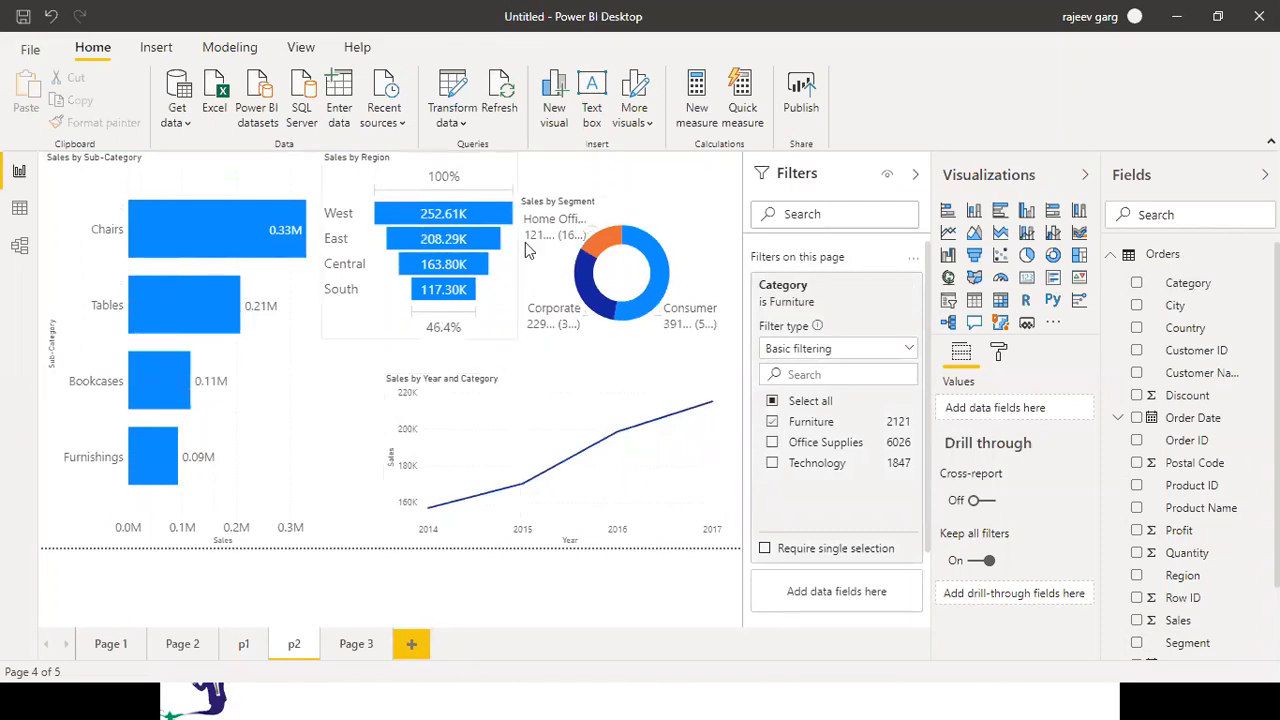
# Enlarge the Sales by Segment donut chart up to the page's upper-right corner and deselect it
pyautogui.click(716, 210)
pyautogui.moveTo(724, 199); pyautogui.dragTo(740, 163)
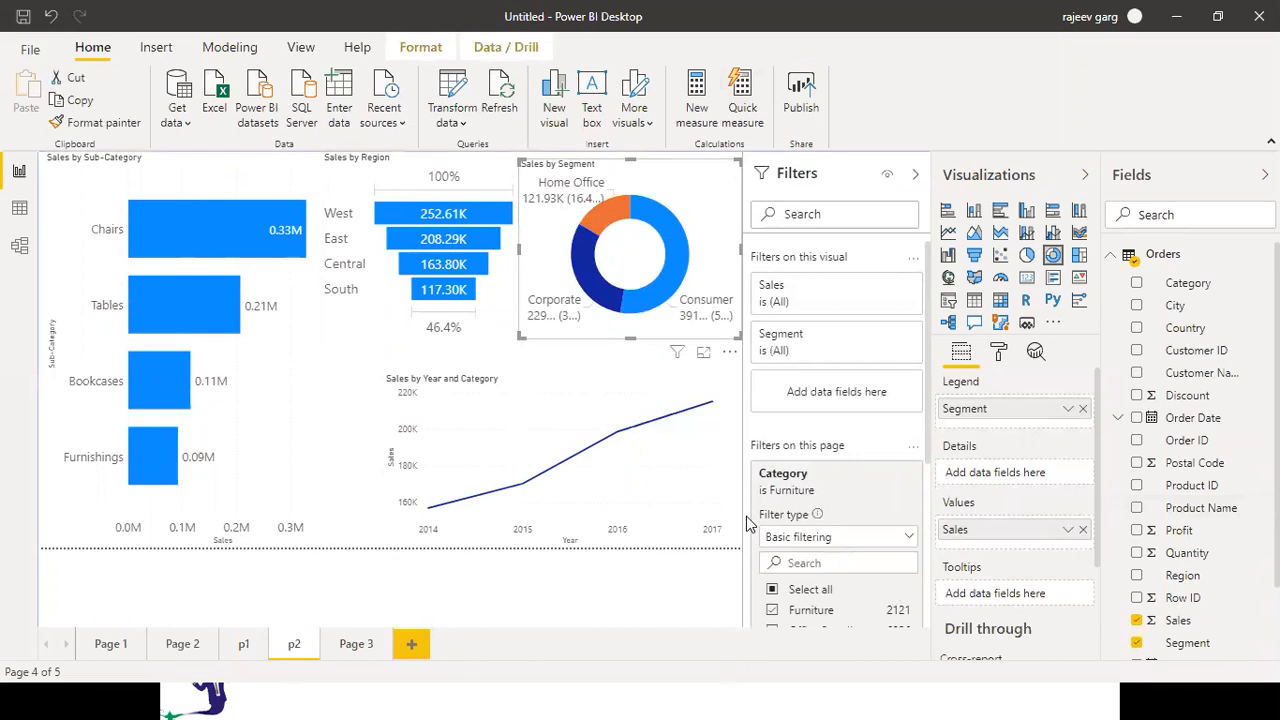
pyautogui.click(714, 598)
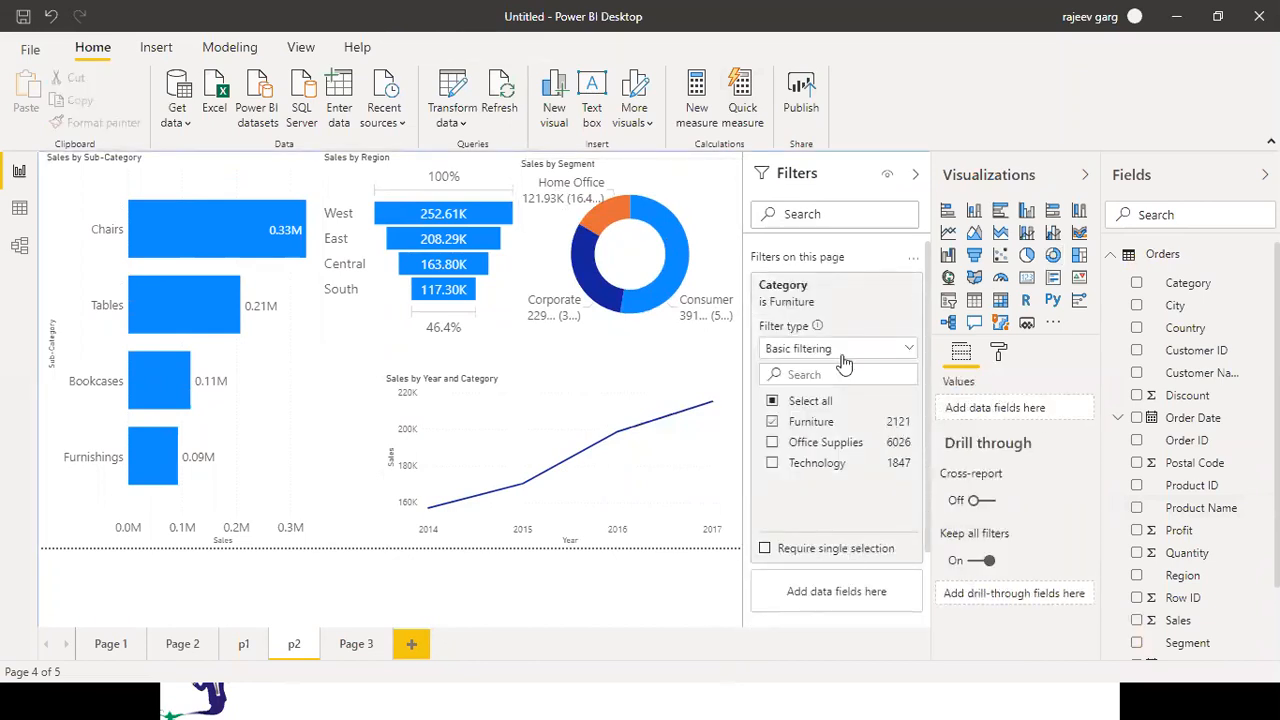
# Add Technology to the page-level Category filter, show Technology alone, switch to Office Supplies alone, and select all categories again
pyautogui.click(772, 466)
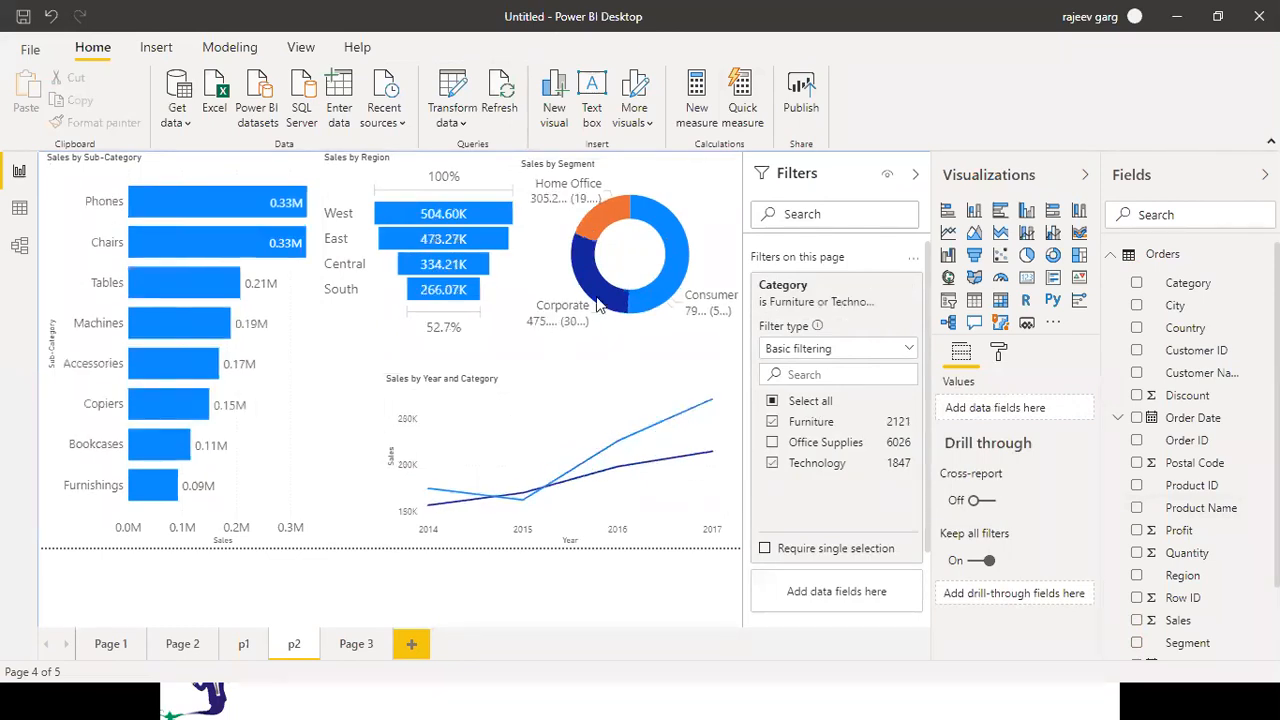
pyautogui.click(773, 423)
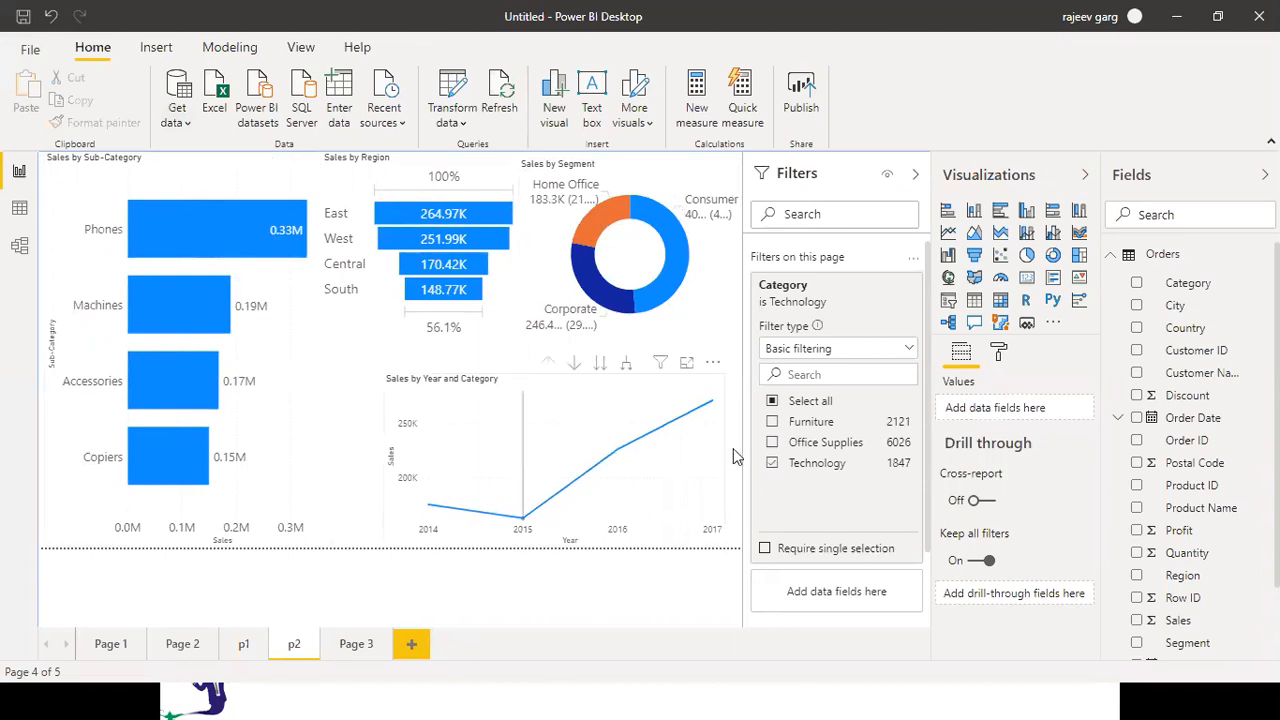
pyautogui.click(772, 442)
pyautogui.click(773, 464)
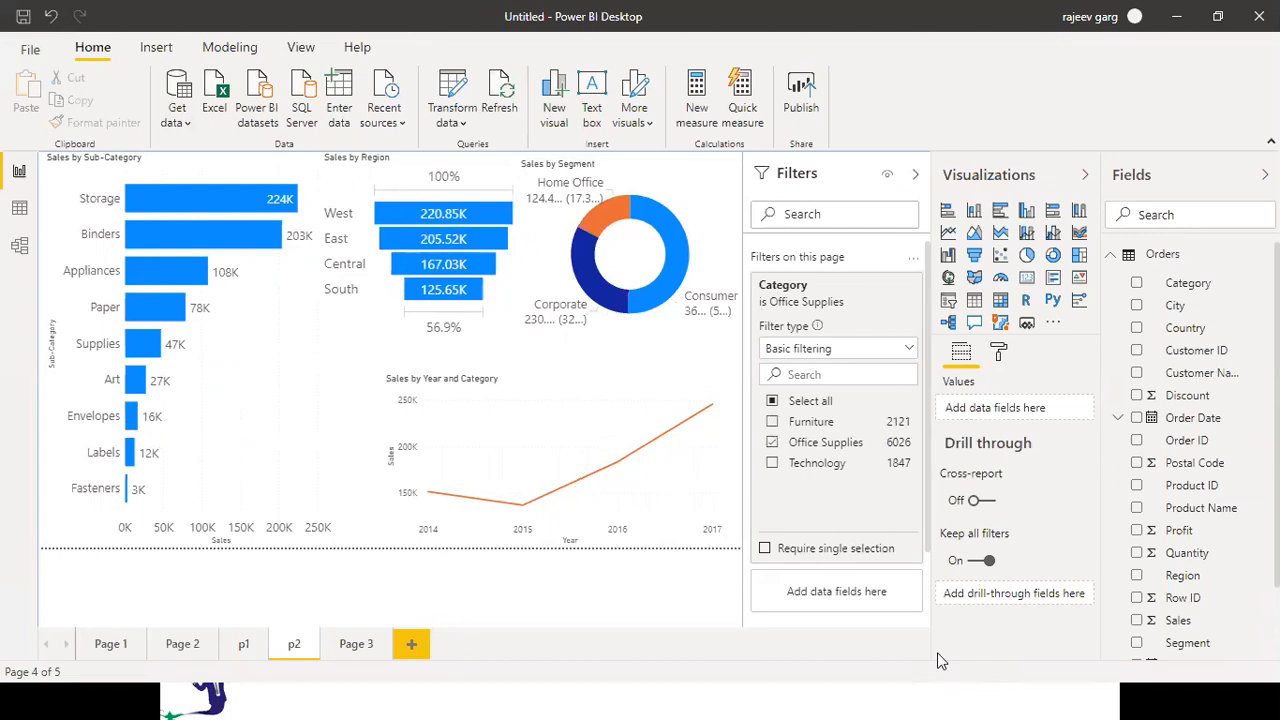
pyautogui.click(772, 402)
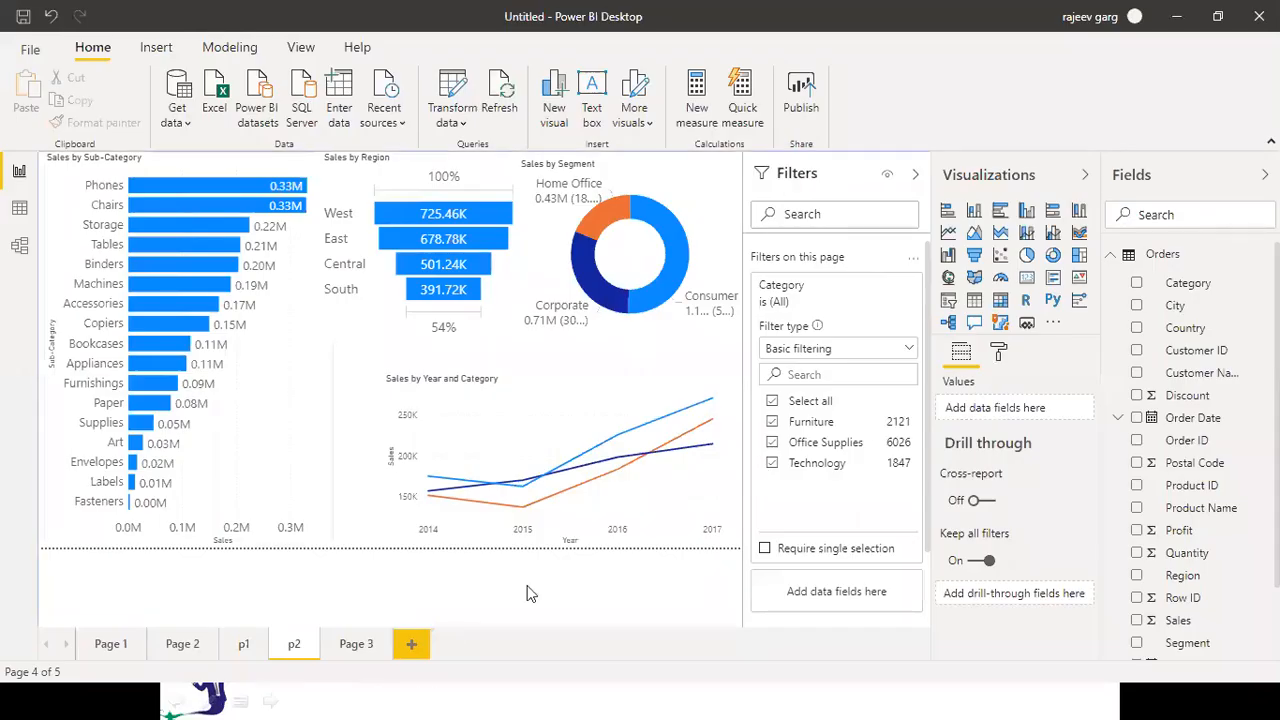
# Add Category as the legend field of the Sales by Sub-Category bar chart and clear the Copiers bar highlight
pyautogui.click(212, 324)
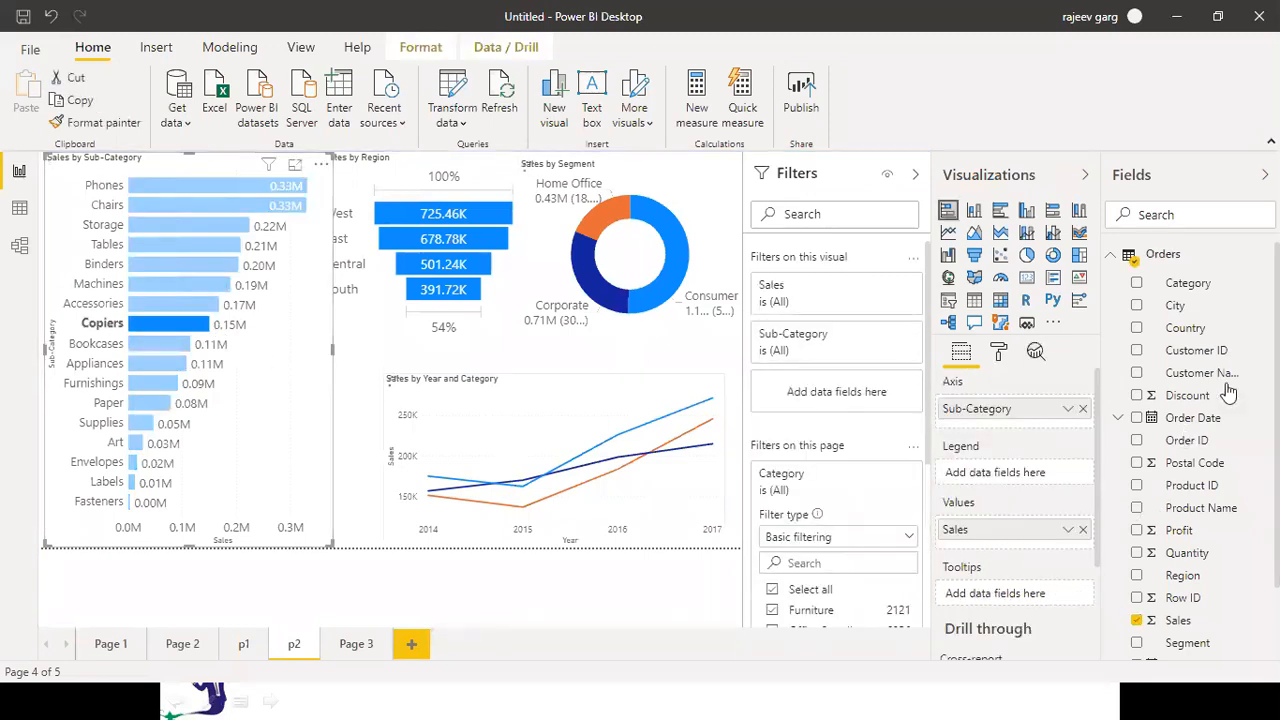
pyautogui.moveTo(985, 512); pyautogui.dragTo(990, 478)
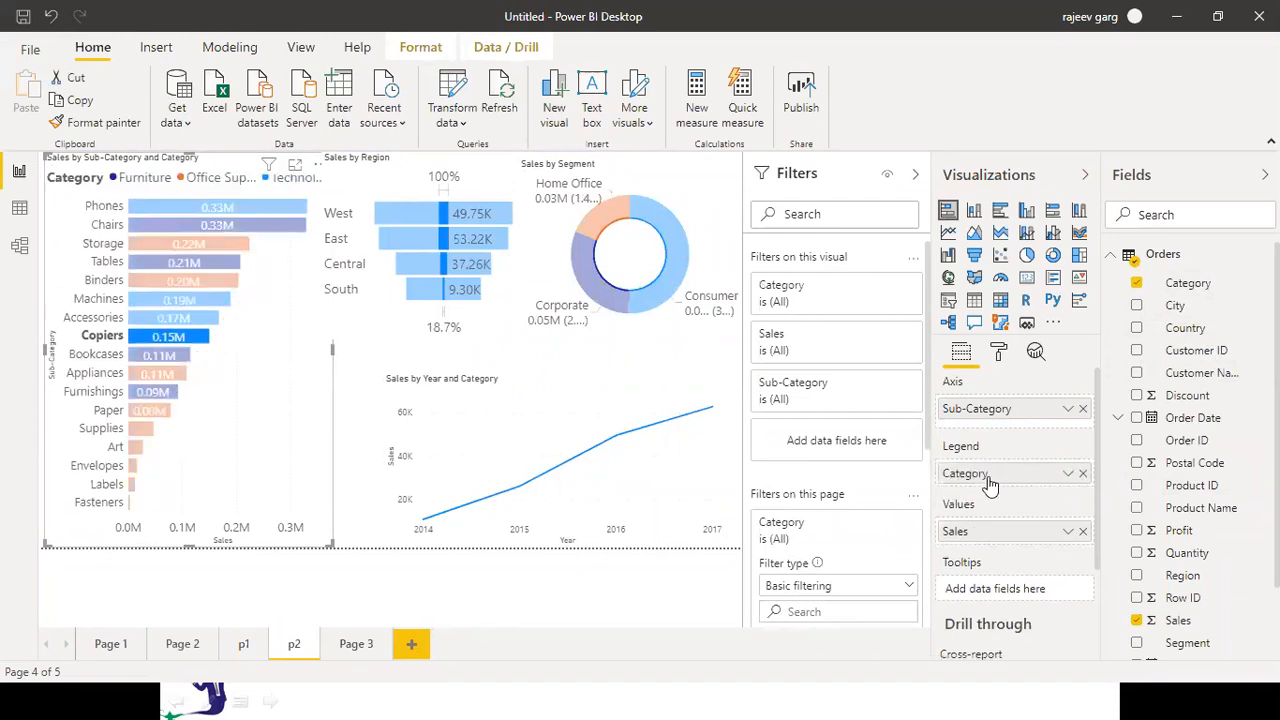
pyautogui.click(148, 533)
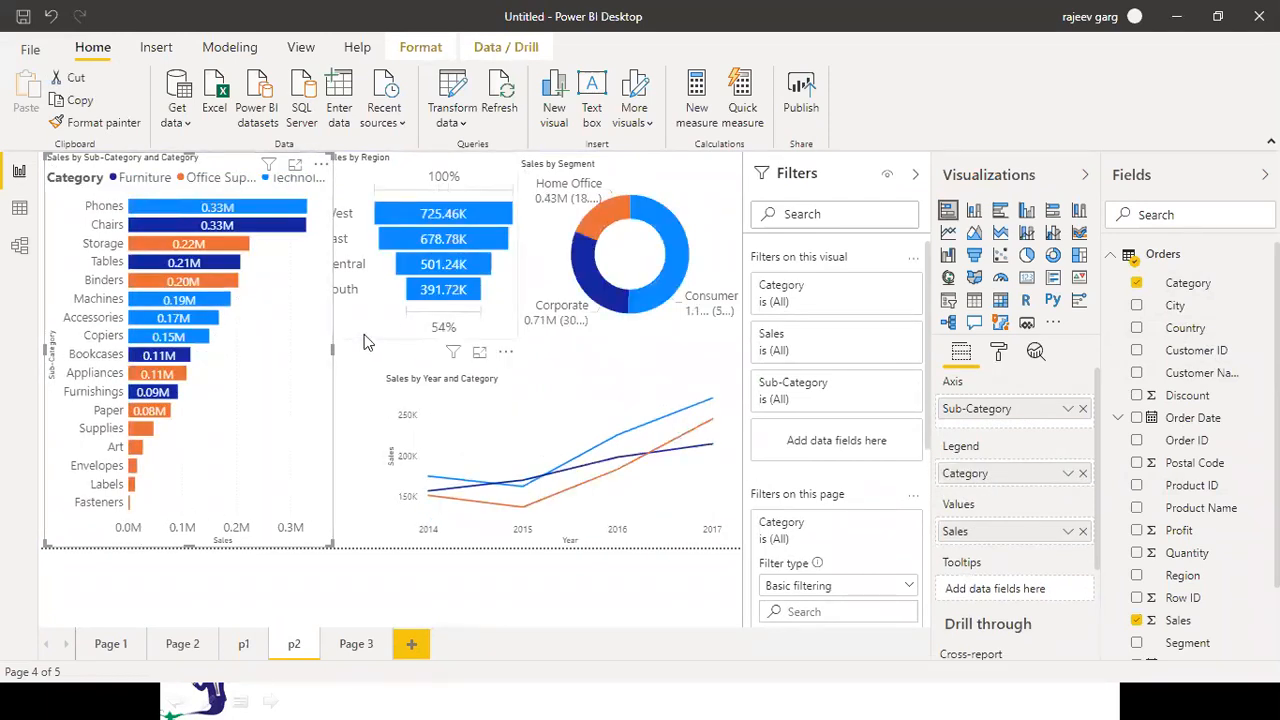
# Add Category as the details field of the Sales by Segment donut chart and deselect the chart
pyautogui.click(400, 322)
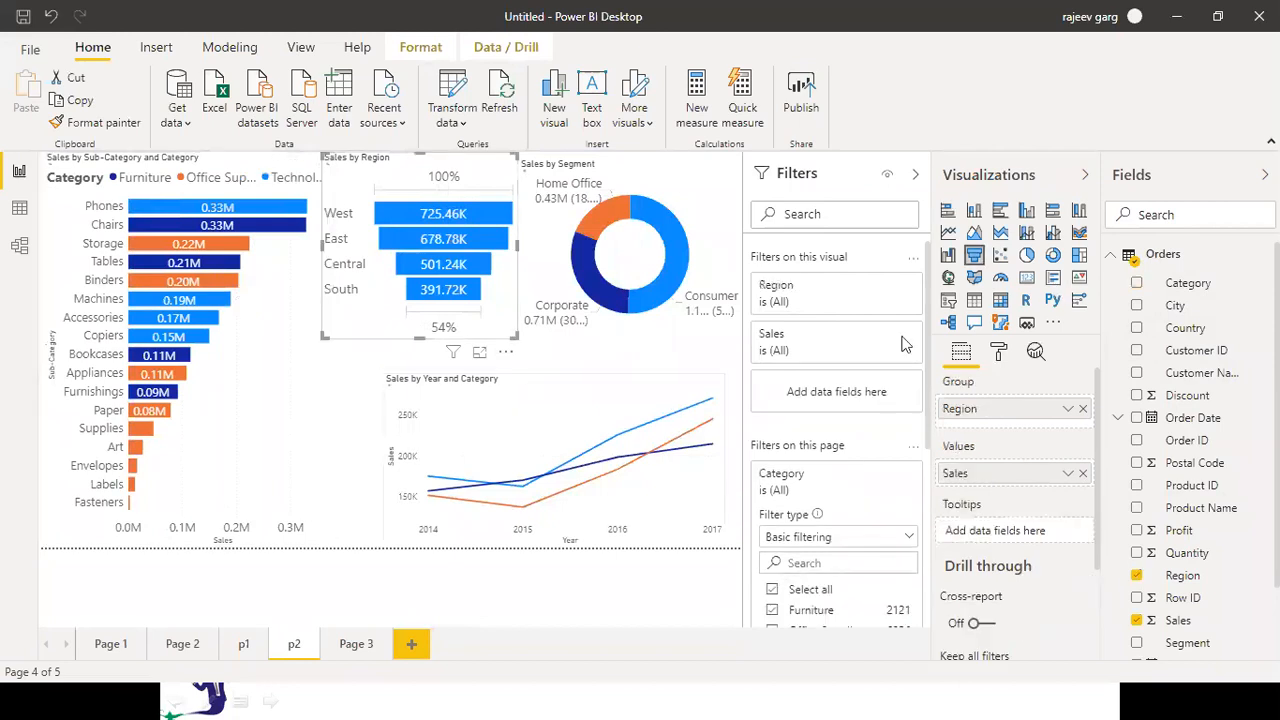
pyautogui.click(563, 250)
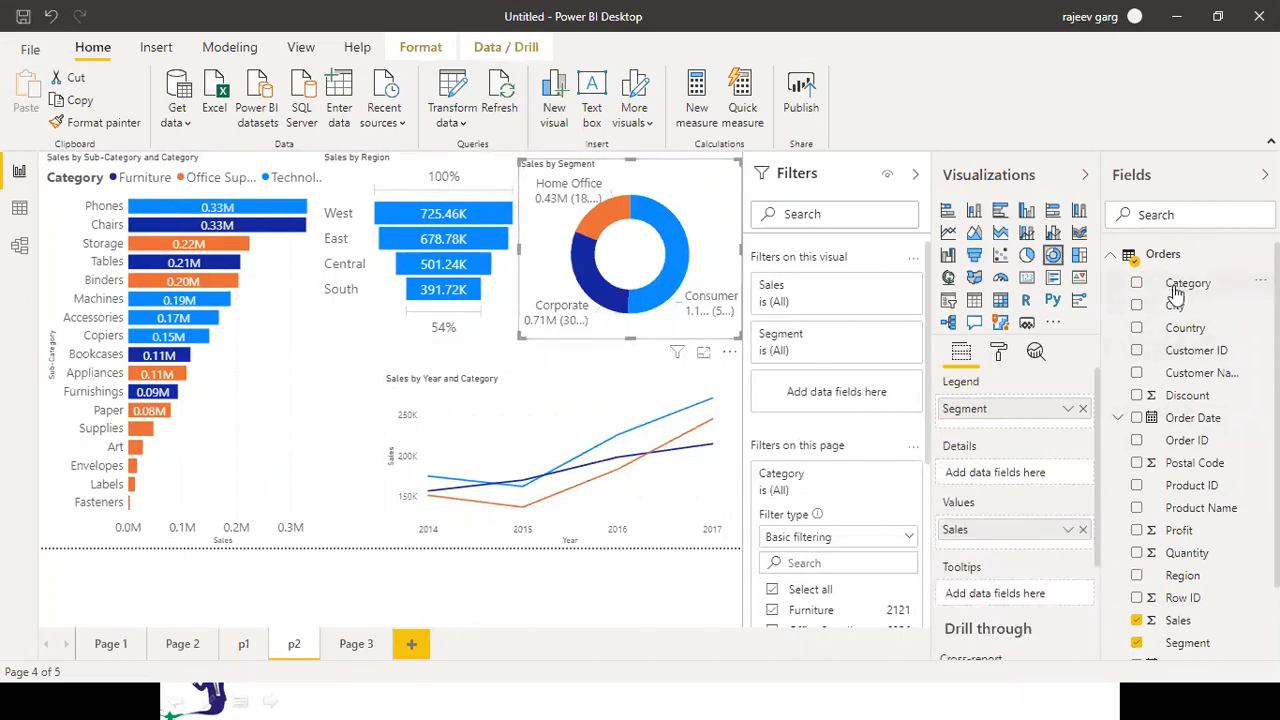
pyautogui.moveTo(1008, 488); pyautogui.dragTo(1006, 476)
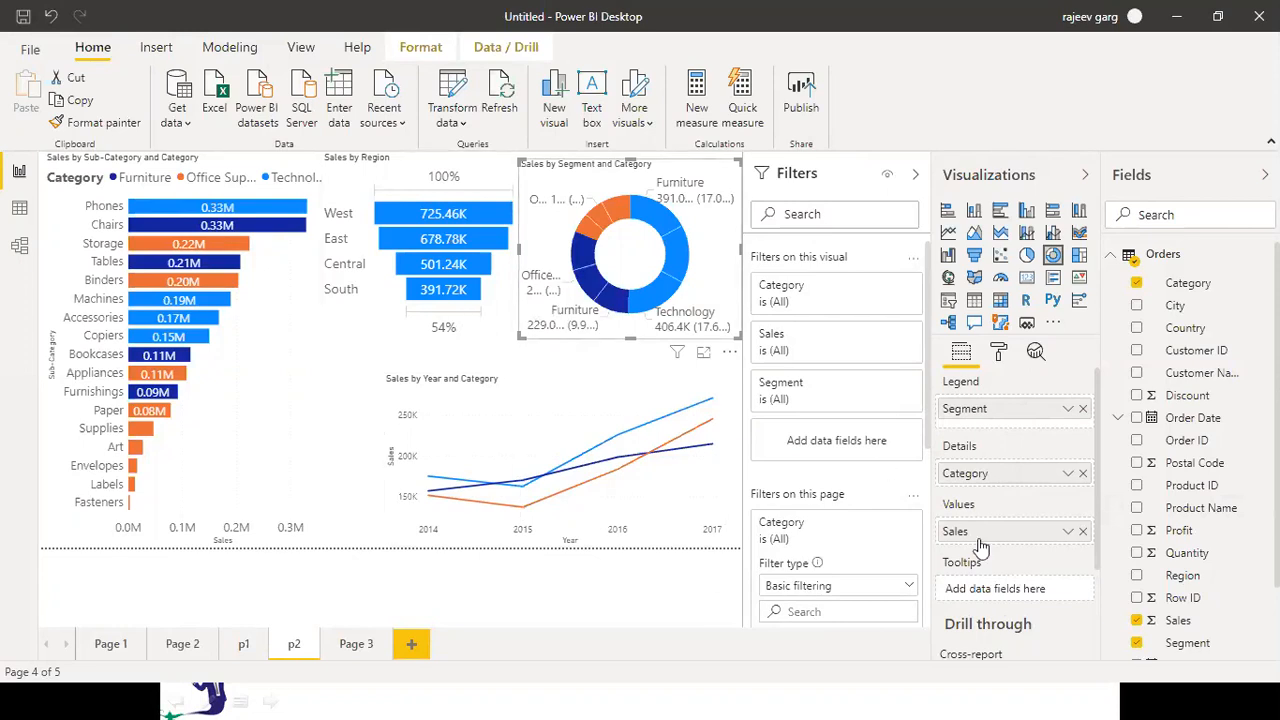
pyautogui.click(733, 525)
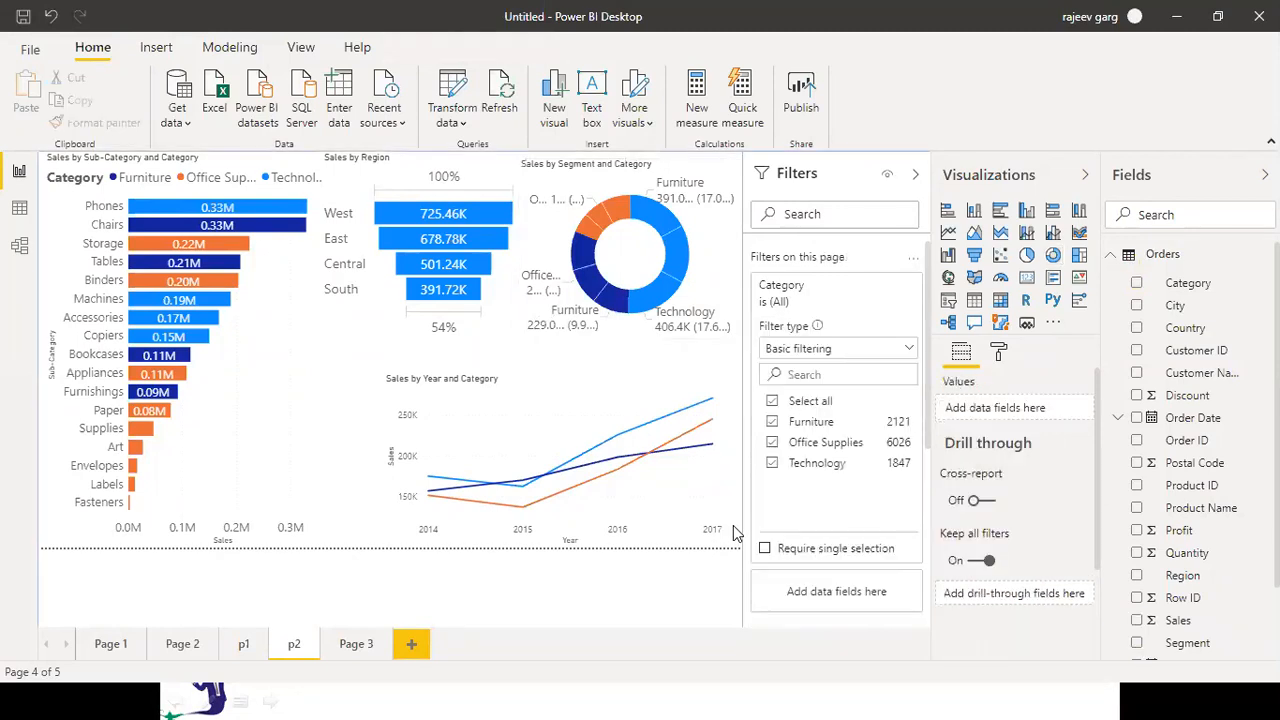
# Exclude Office Supplies from the page-level Category filter, narrow the page to Technology, and switch it to Furniture only
pyautogui.click(773, 443)
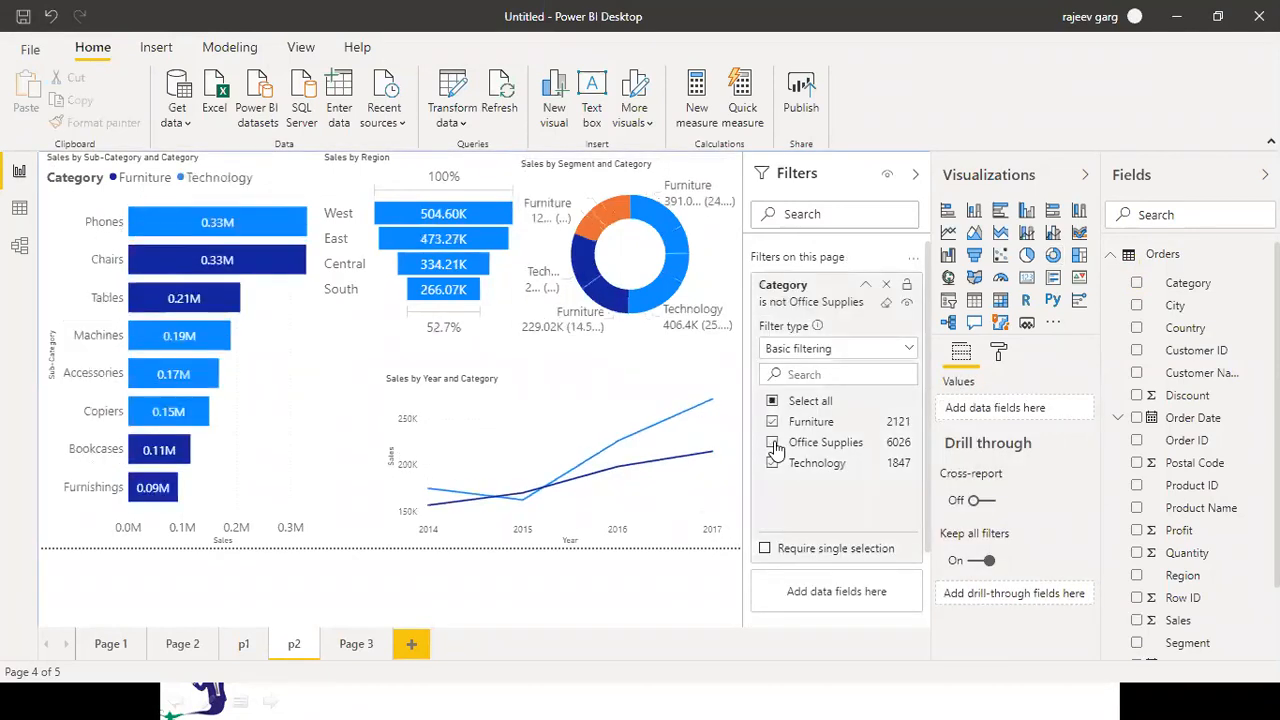
pyautogui.click(772, 422)
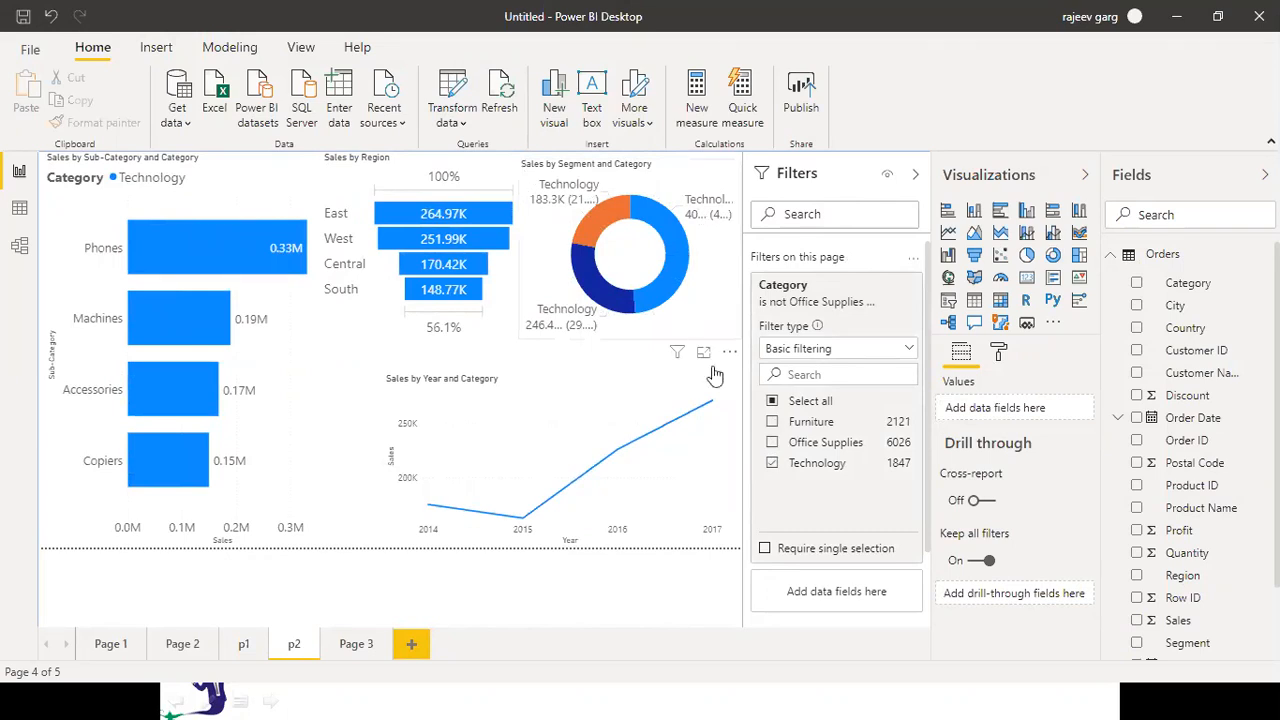
pyautogui.click(772, 422)
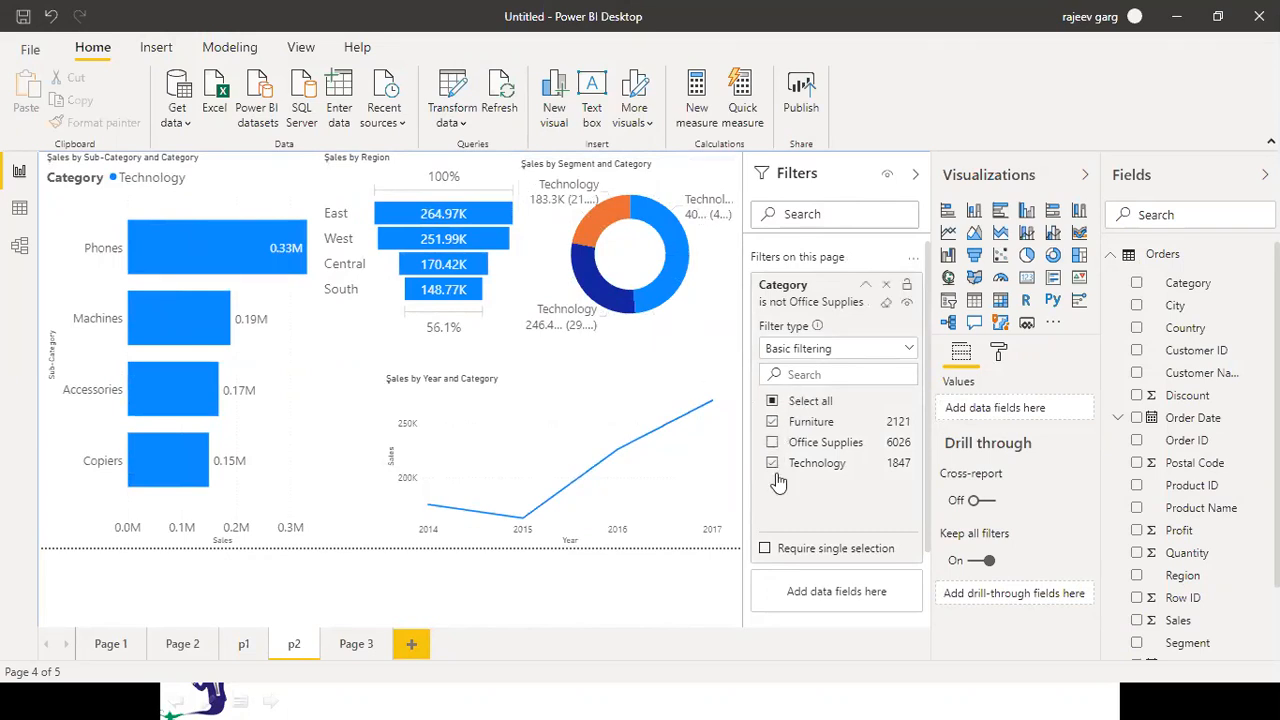
pyautogui.click(773, 464)
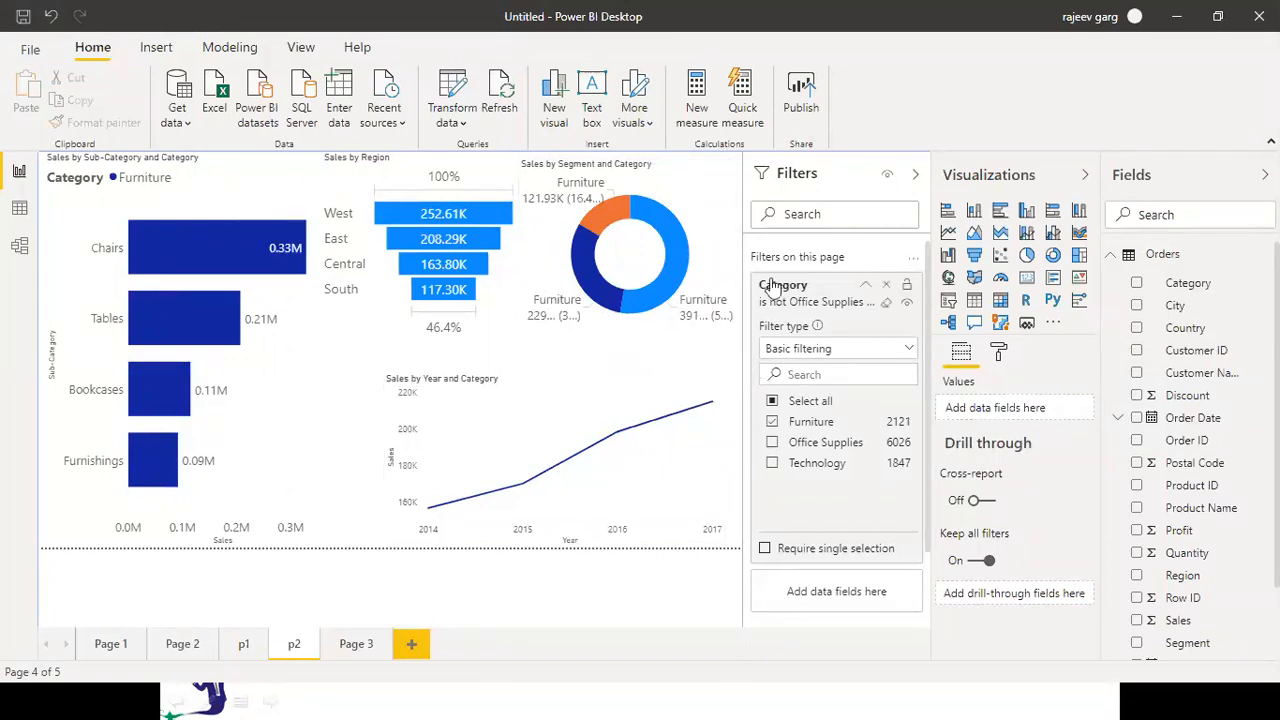
# Set the donut chart's detail label style to category and percent of total, and return to its field settings
pyautogui.click(603, 250)
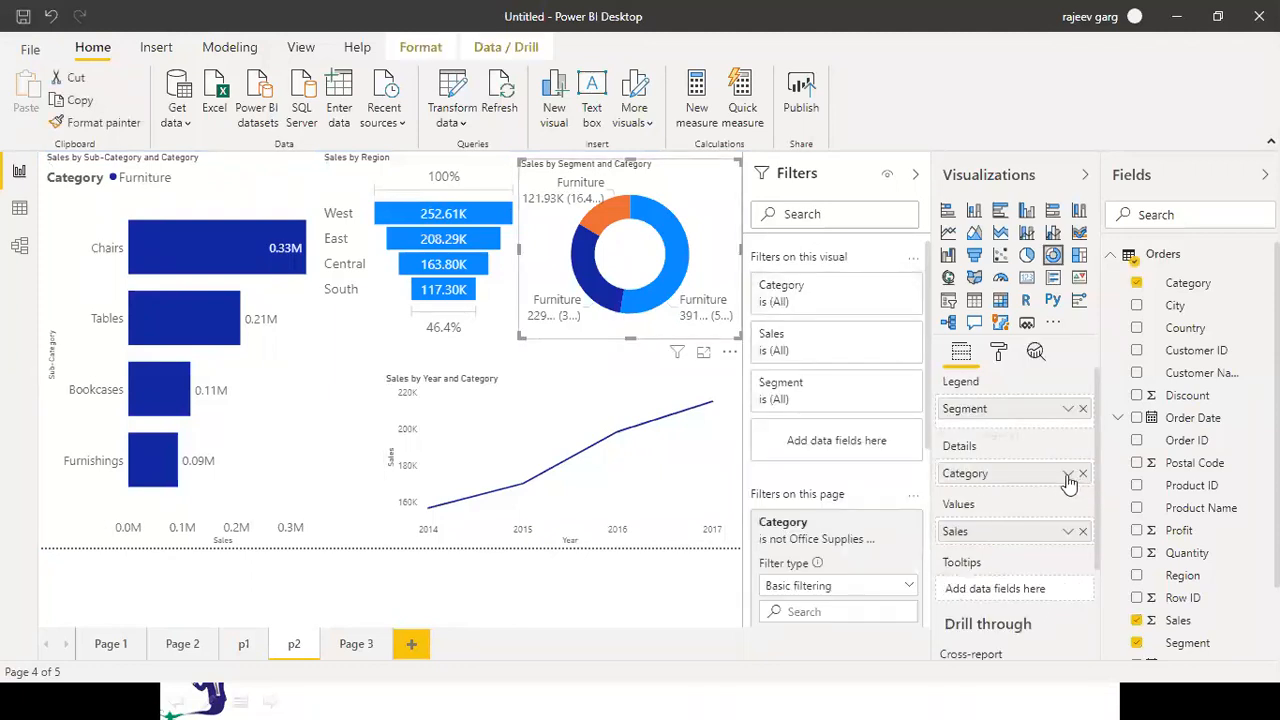
pyautogui.click(996, 355)
pyautogui.click(995, 530)
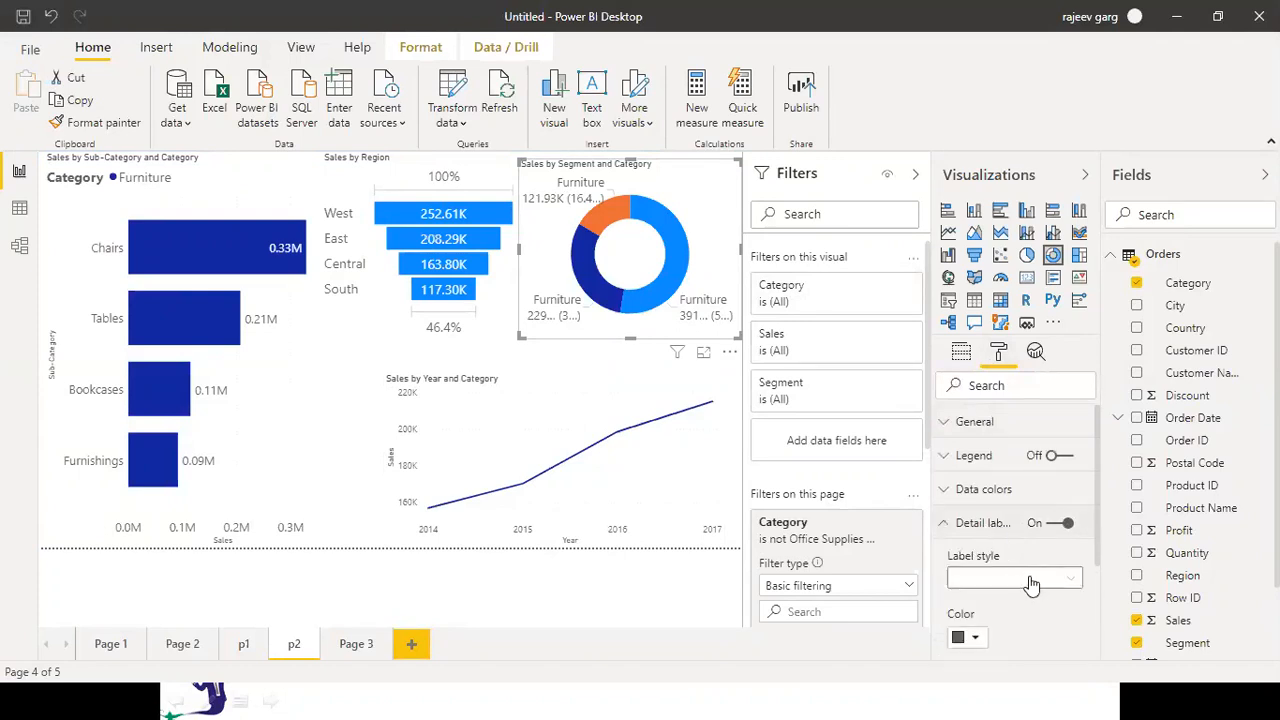
pyautogui.click(1076, 578)
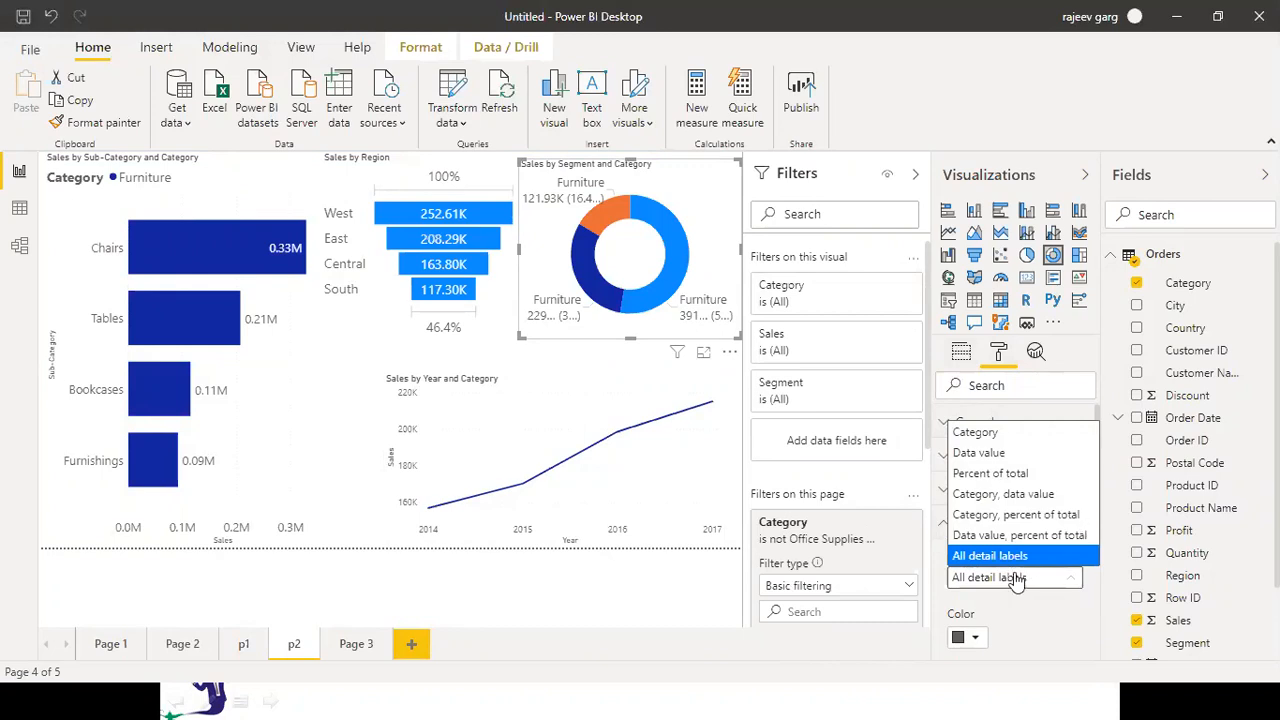
pyautogui.click(983, 516)
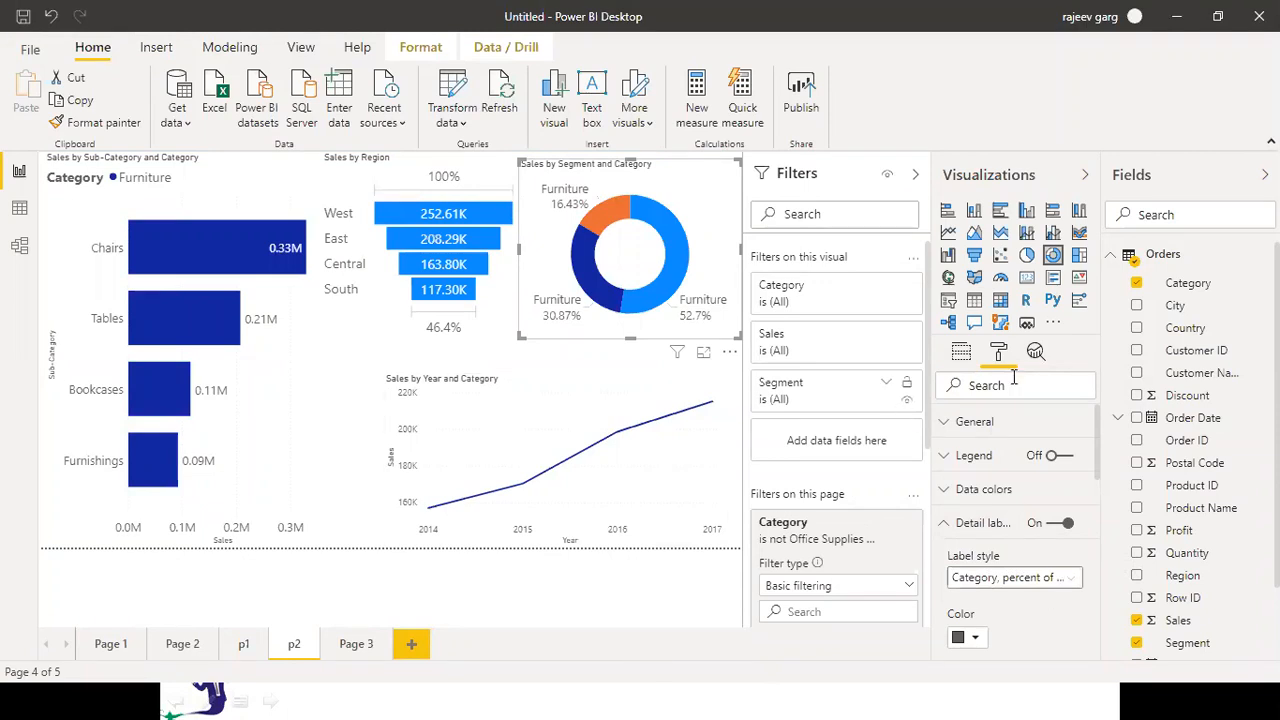
pyautogui.click(961, 353)
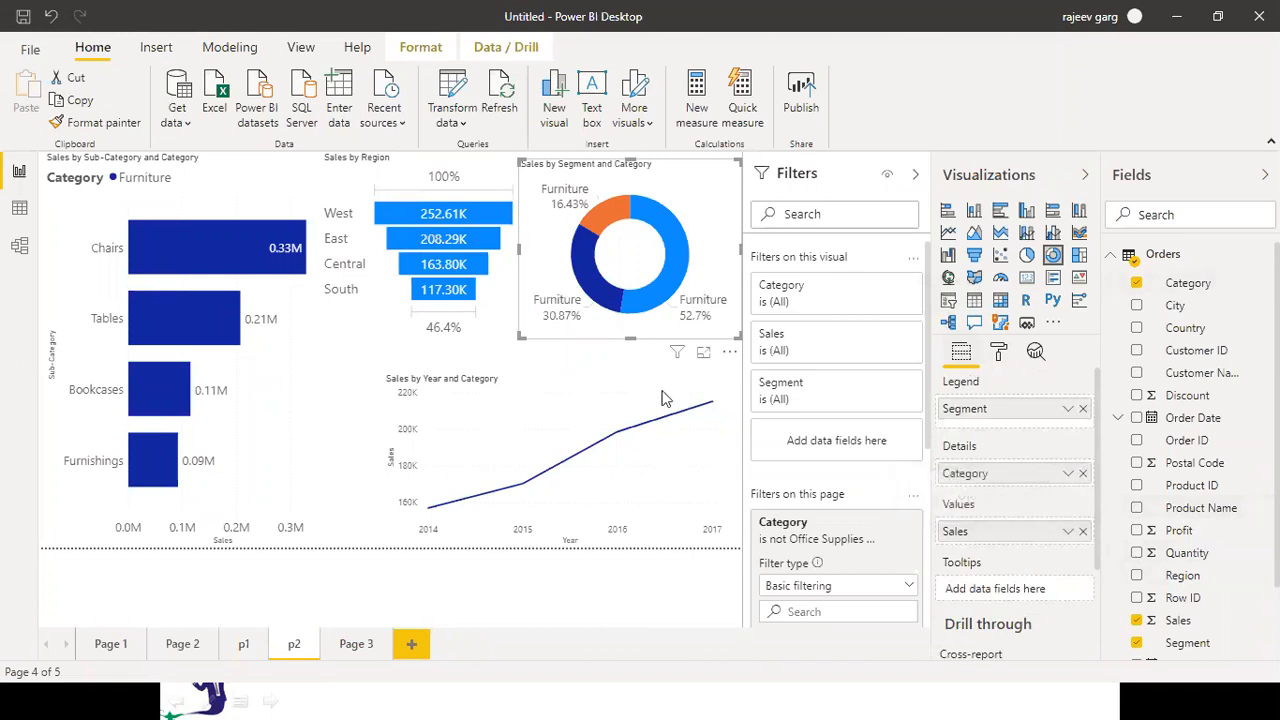
pyautogui.moveTo(664, 291)
# Switch the page-level Category filter to Technology, and reset it so that no category is ticked
pyautogui.click(740, 492)
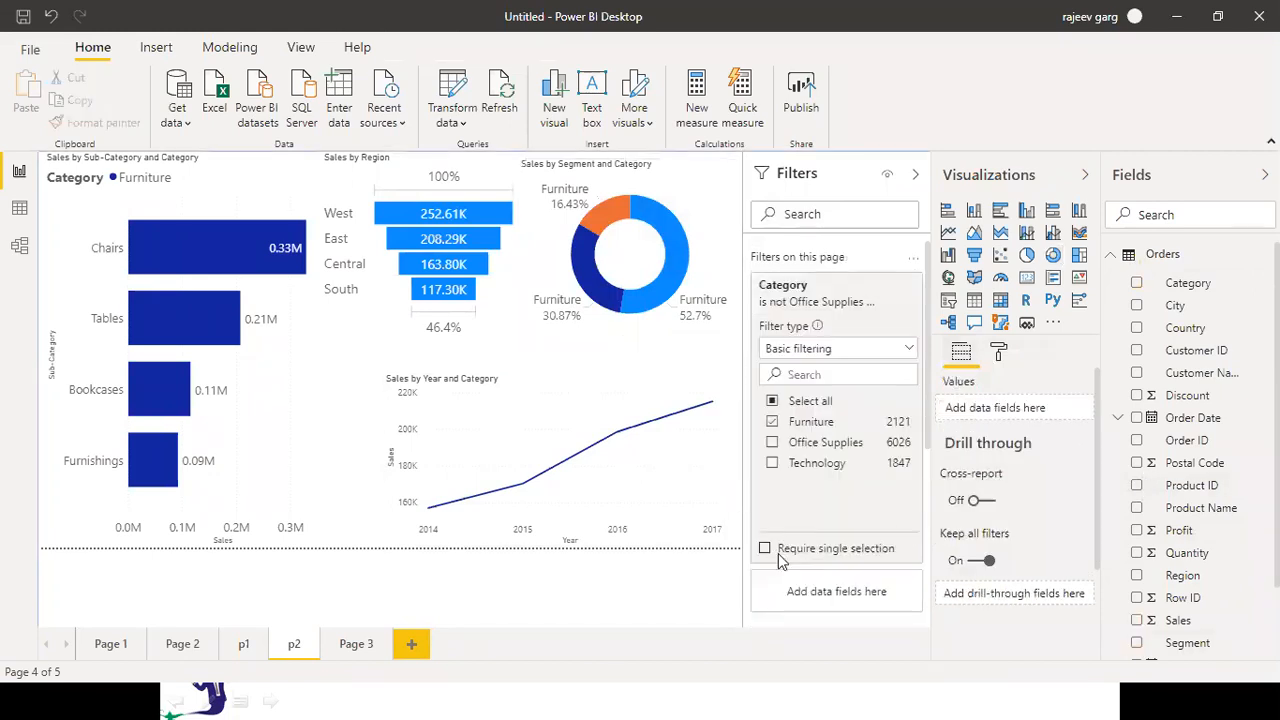
pyautogui.click(771, 466)
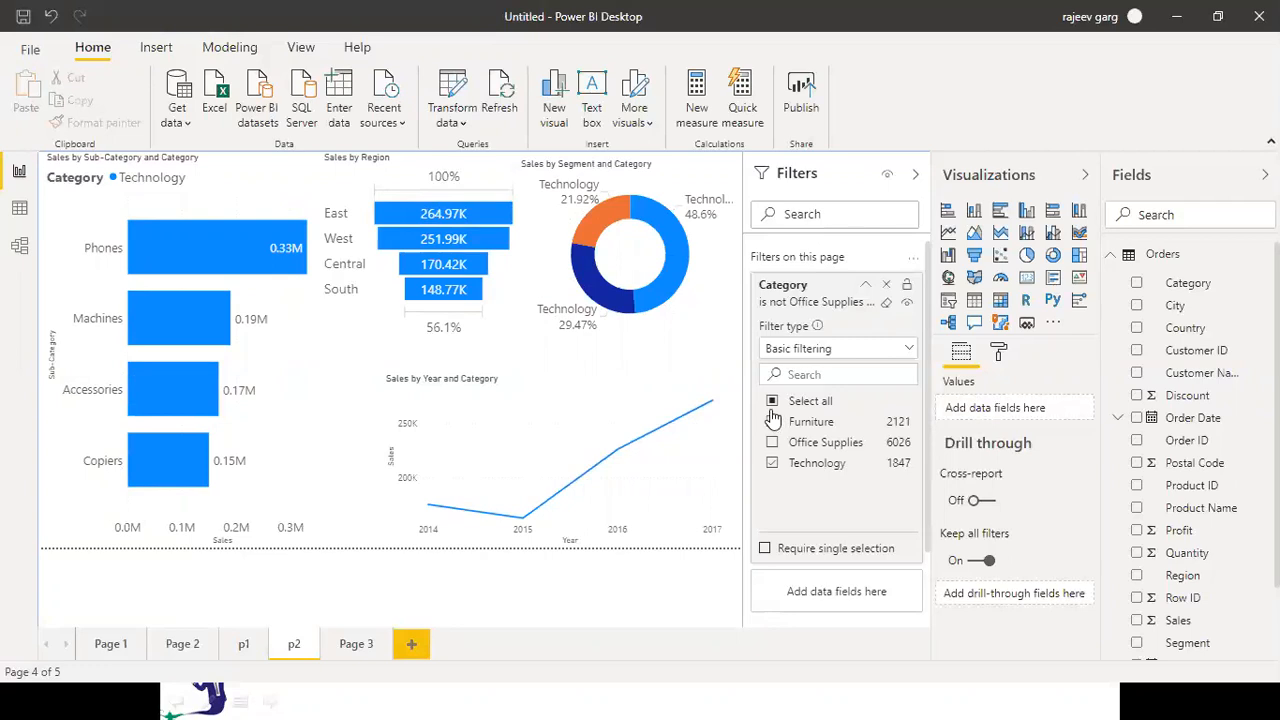
pyautogui.click(772, 400)
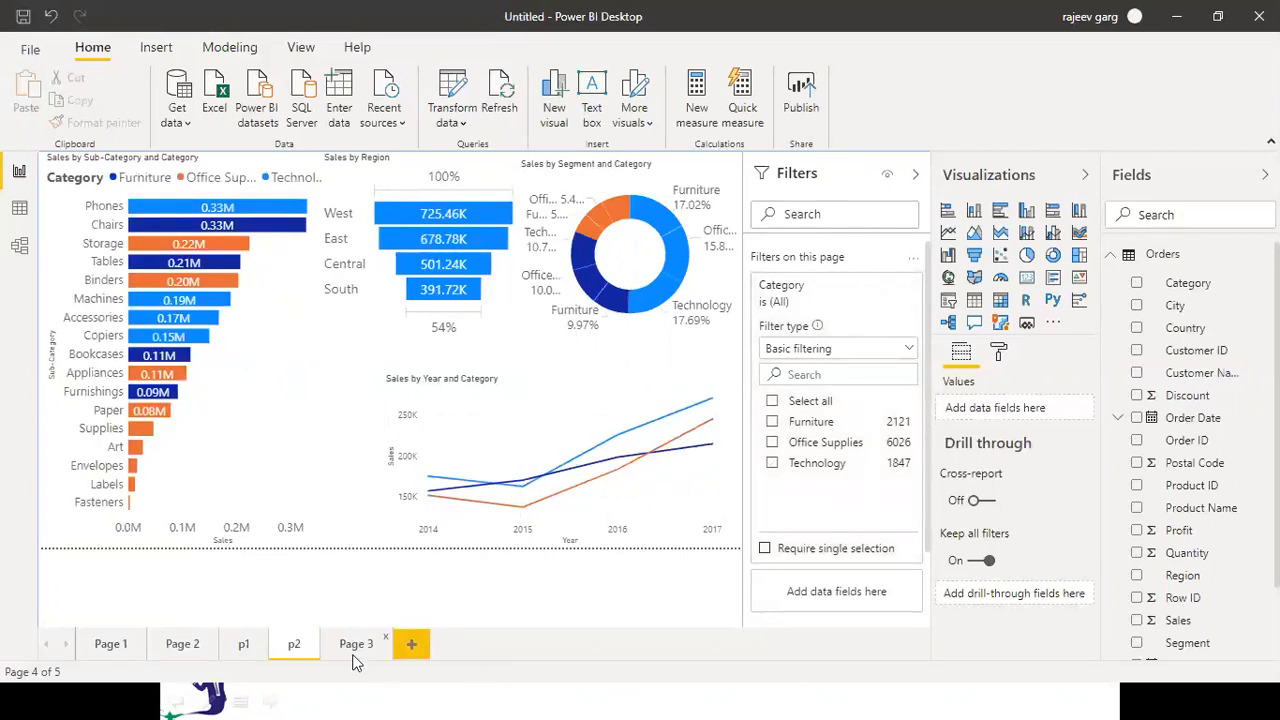
# Switch to the presentation, advance to the slide on filters on all pages, and return to the Power BI report
pyautogui.hotkey('alt', 'Tab')
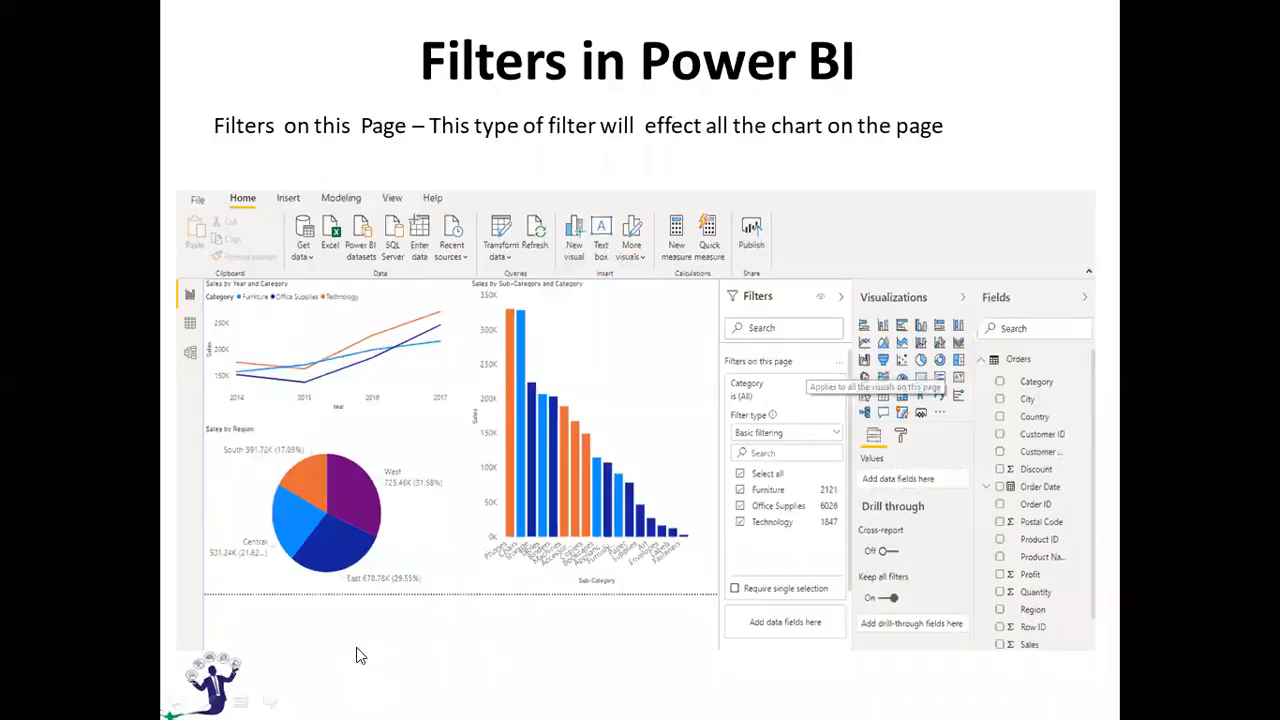
pyautogui.click(356, 647)
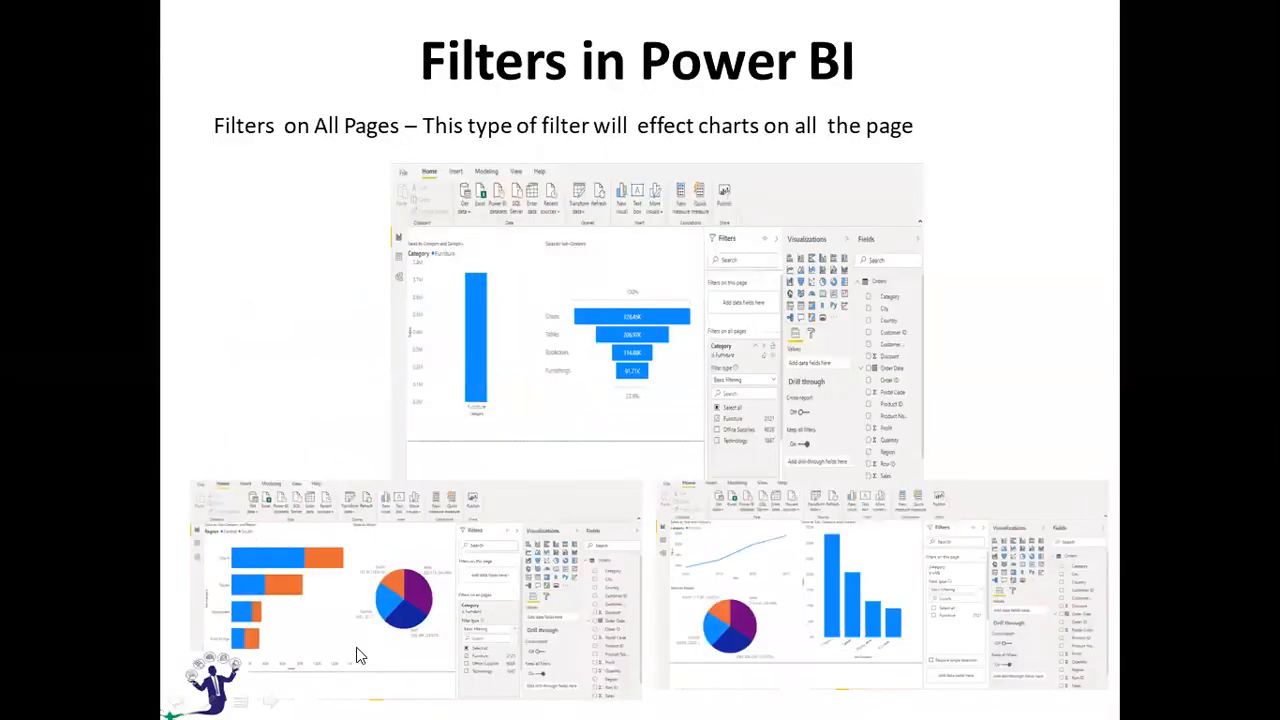
pyautogui.hotkey('alt', 'Tab')
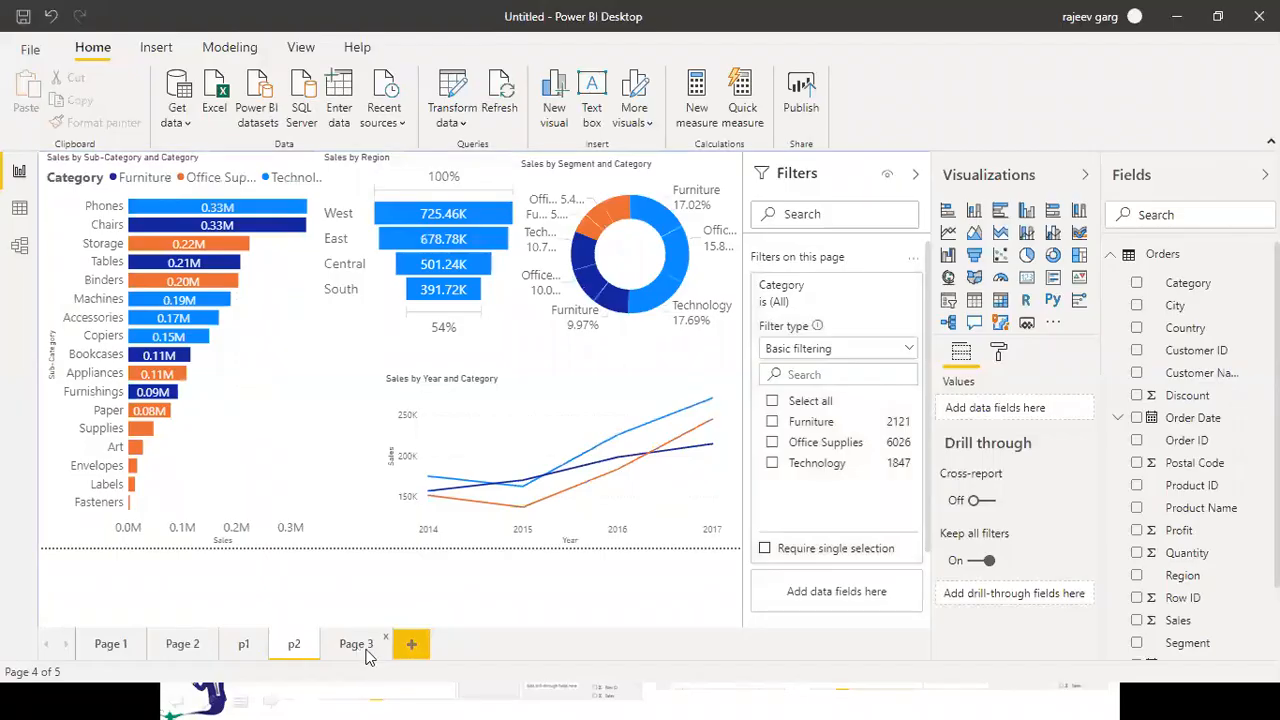
# Open the empty report page Page 3 and rename it as p3
pyautogui.click(358, 646)
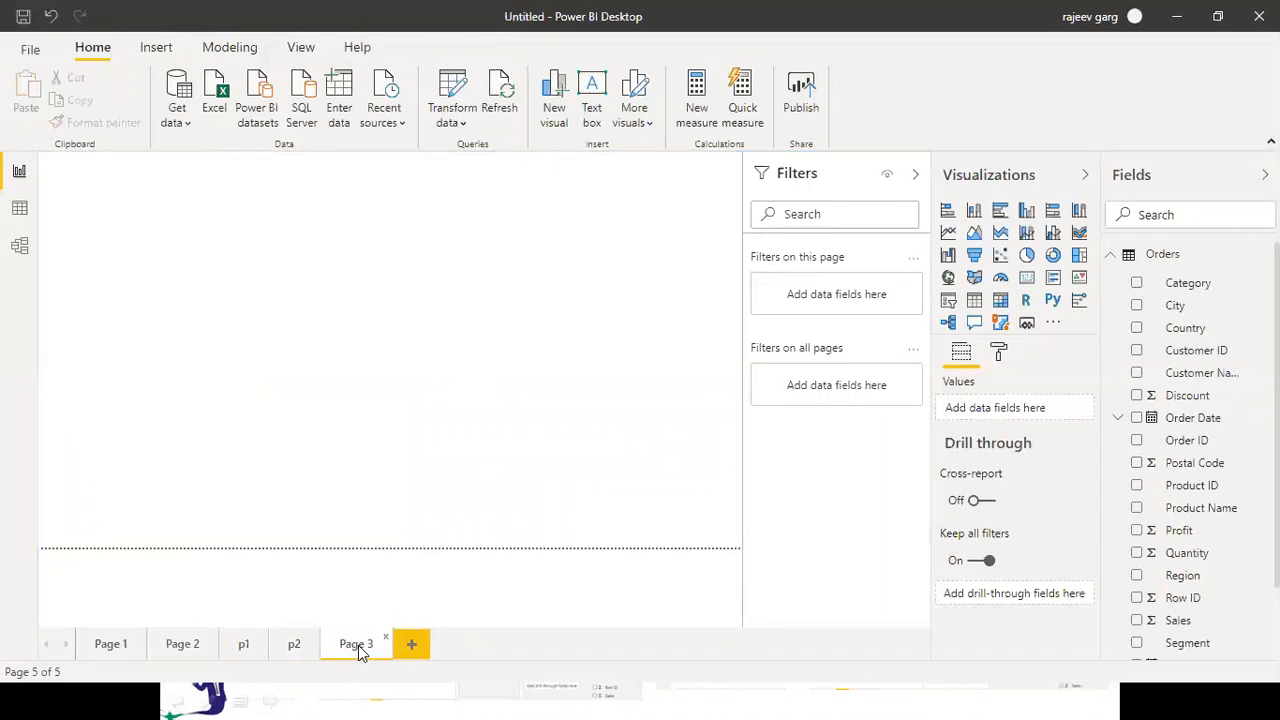
pyautogui.press('BackSpace')
pyautogui.write('p3')
# Create a stacked bar chart of Sales by Category on page p3 and stretch it across the full page width
pyautogui.click(947, 213)
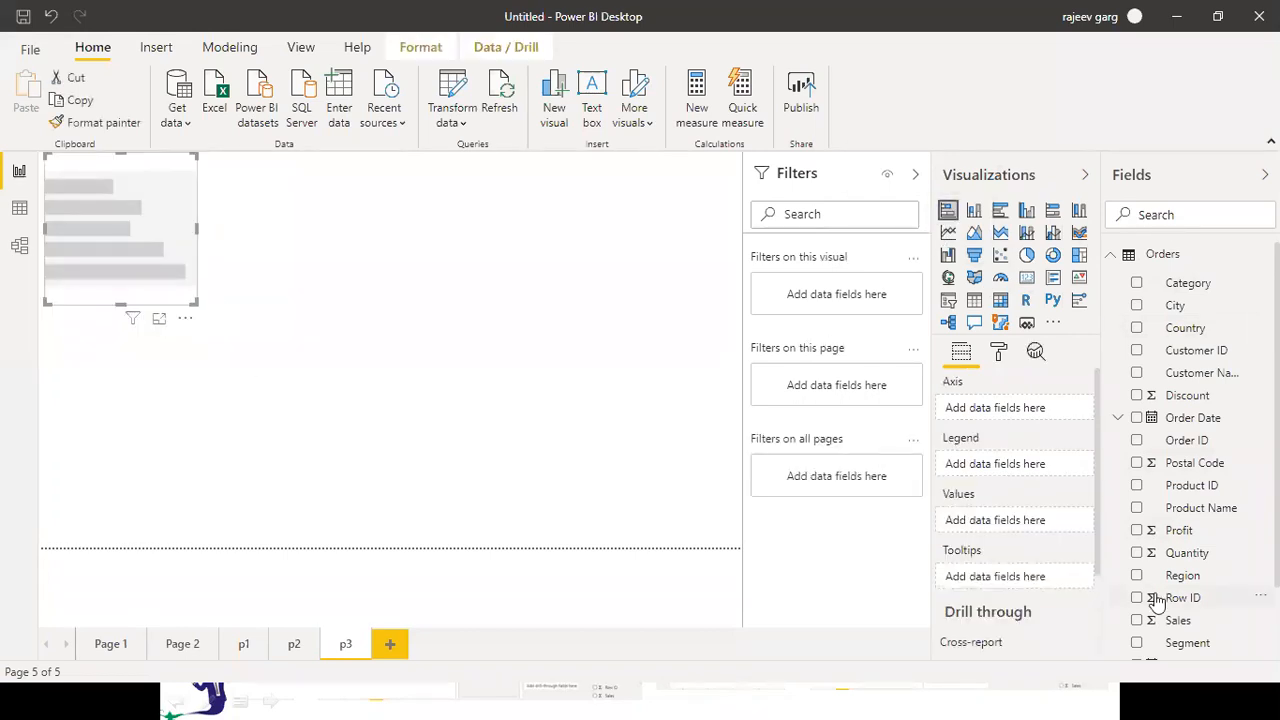
pyautogui.click(1137, 285)
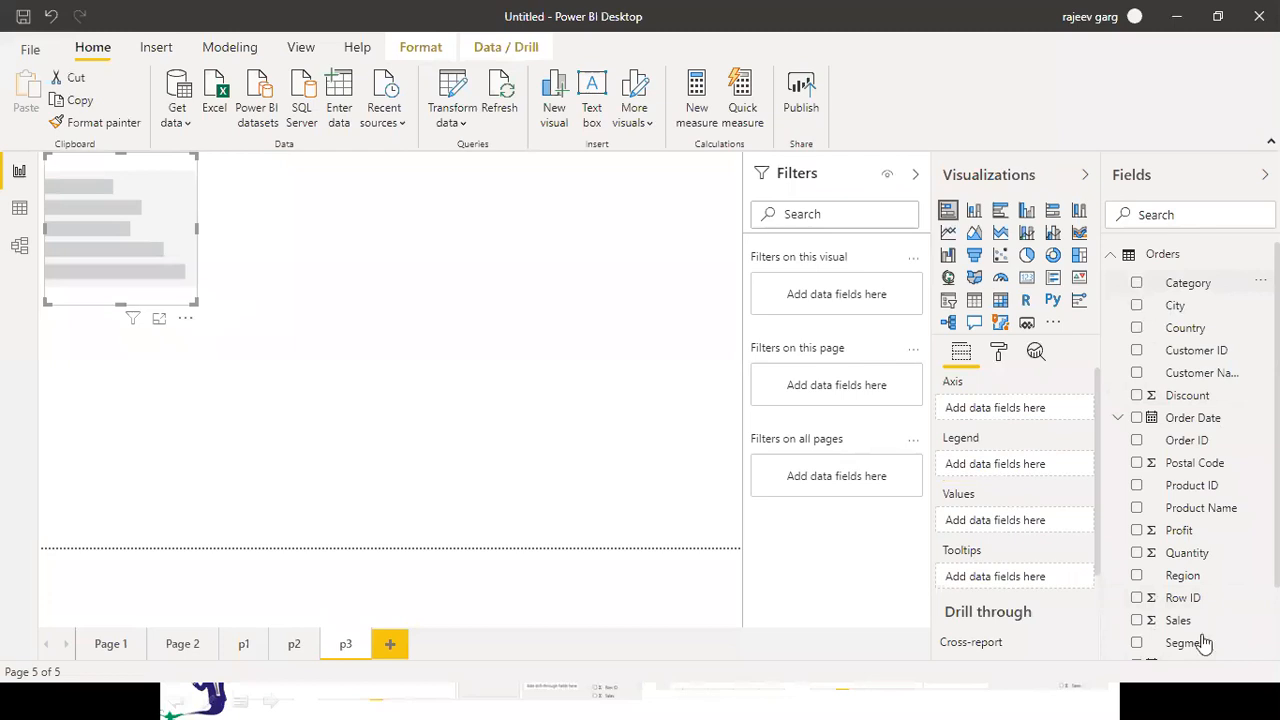
pyautogui.click(1140, 621)
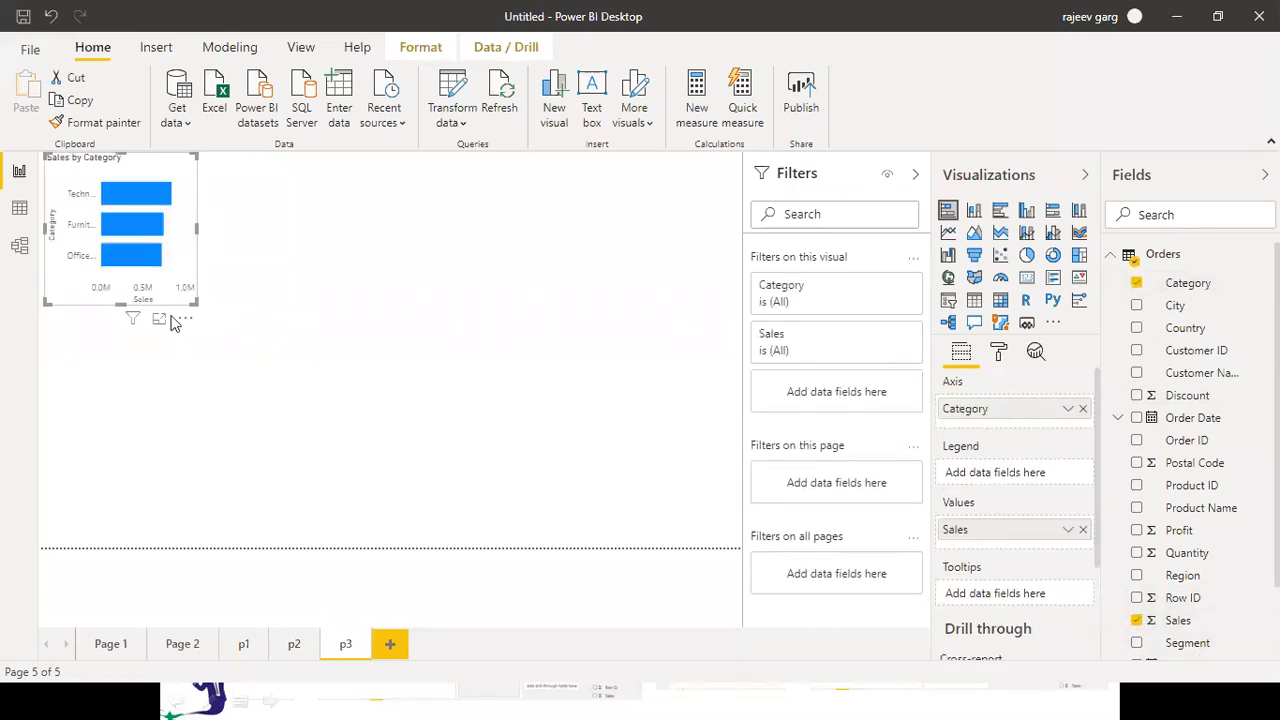
pyautogui.moveTo(196, 302); pyautogui.dragTo(773, 262)
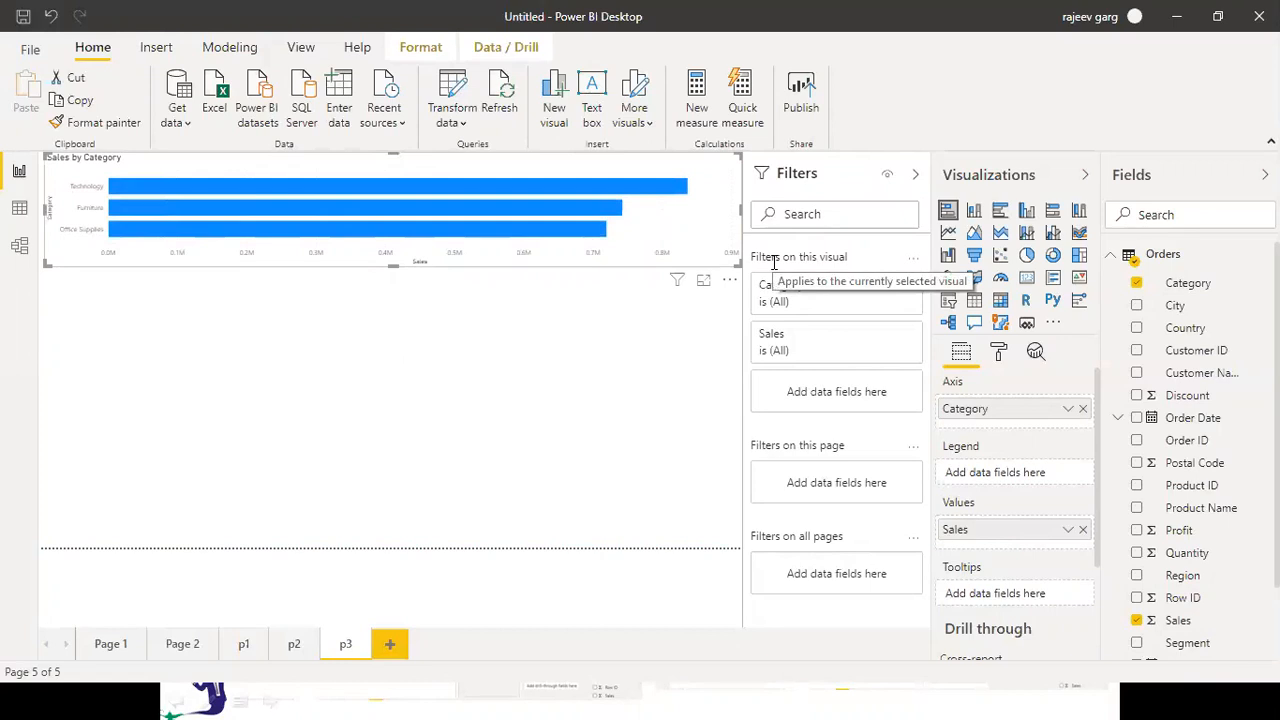
# Turn on data labels for the Sales by Category bar chart and make the chart slightly taller
pyautogui.click(998, 354)
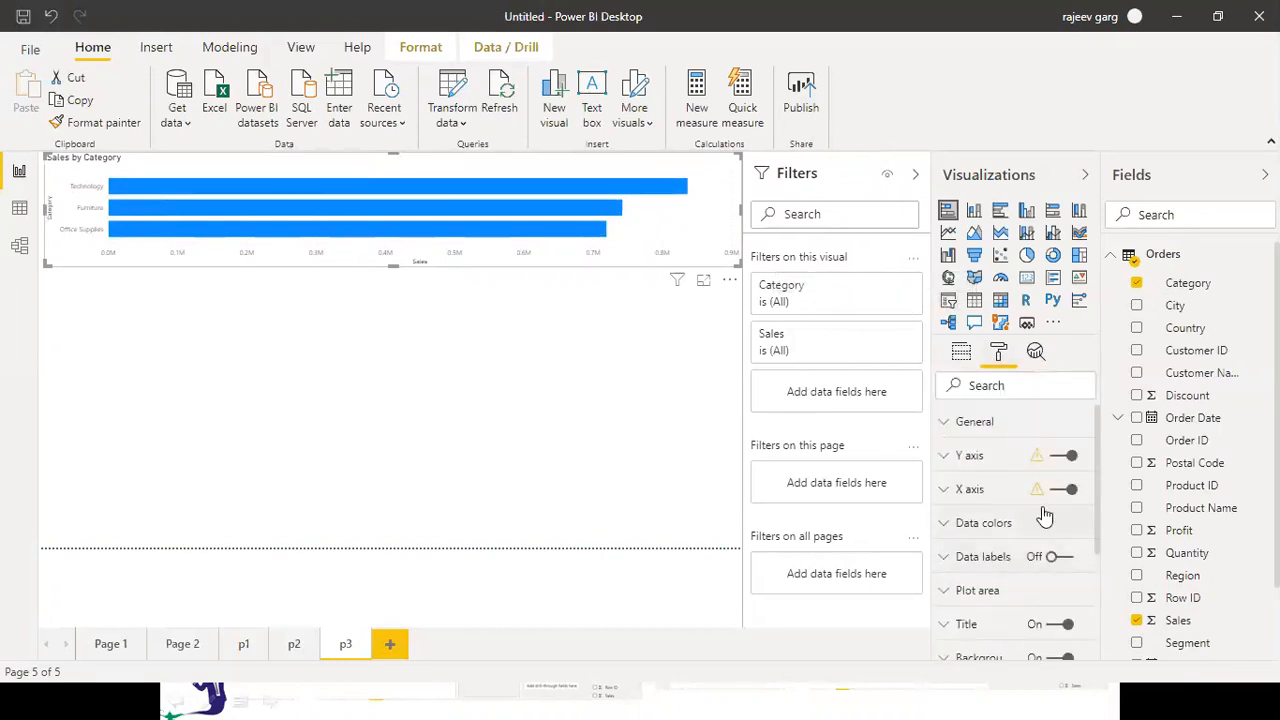
pyautogui.click(1062, 558)
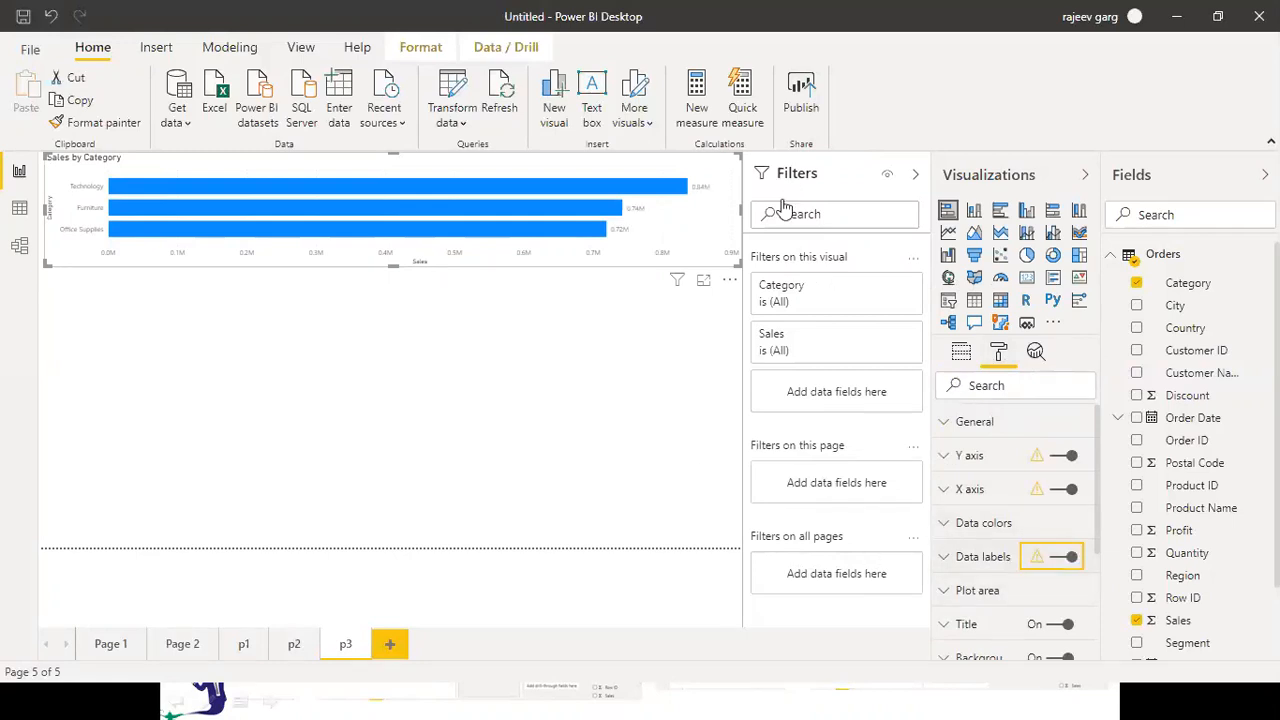
pyautogui.click(975, 560)
pyautogui.scroll(-3, 1100, 540)
pyautogui.scroll(-2, 1100, 540)
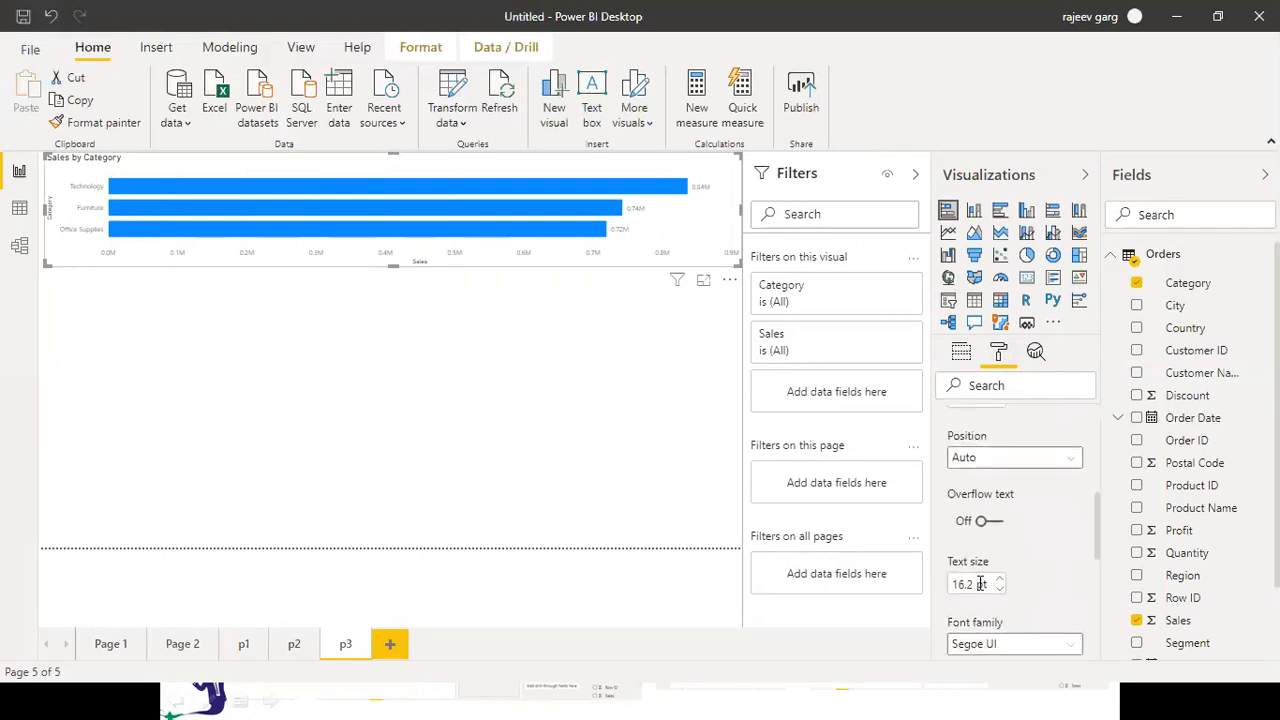
pyautogui.moveTo(392, 266); pyautogui.dragTo(397, 304)
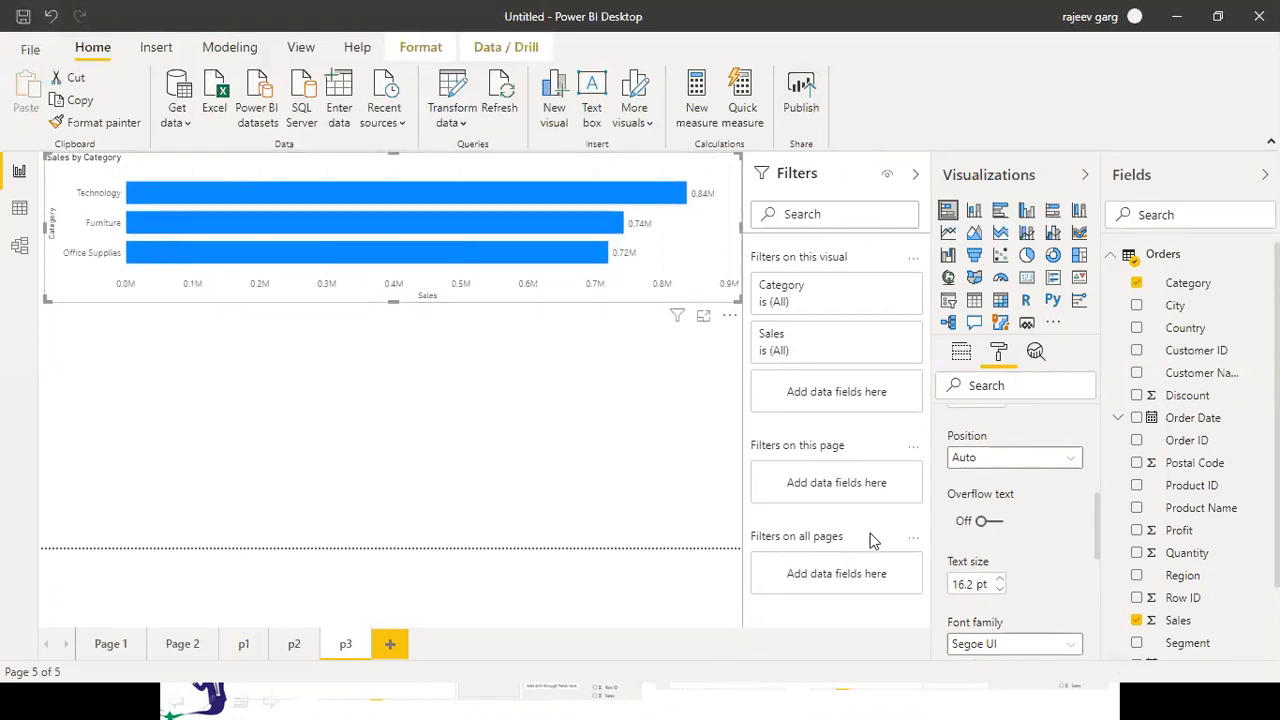
# Set the text size of the bar chart's data labels to 20 pt and deselect the chart
pyautogui.doubleClick(956, 581)
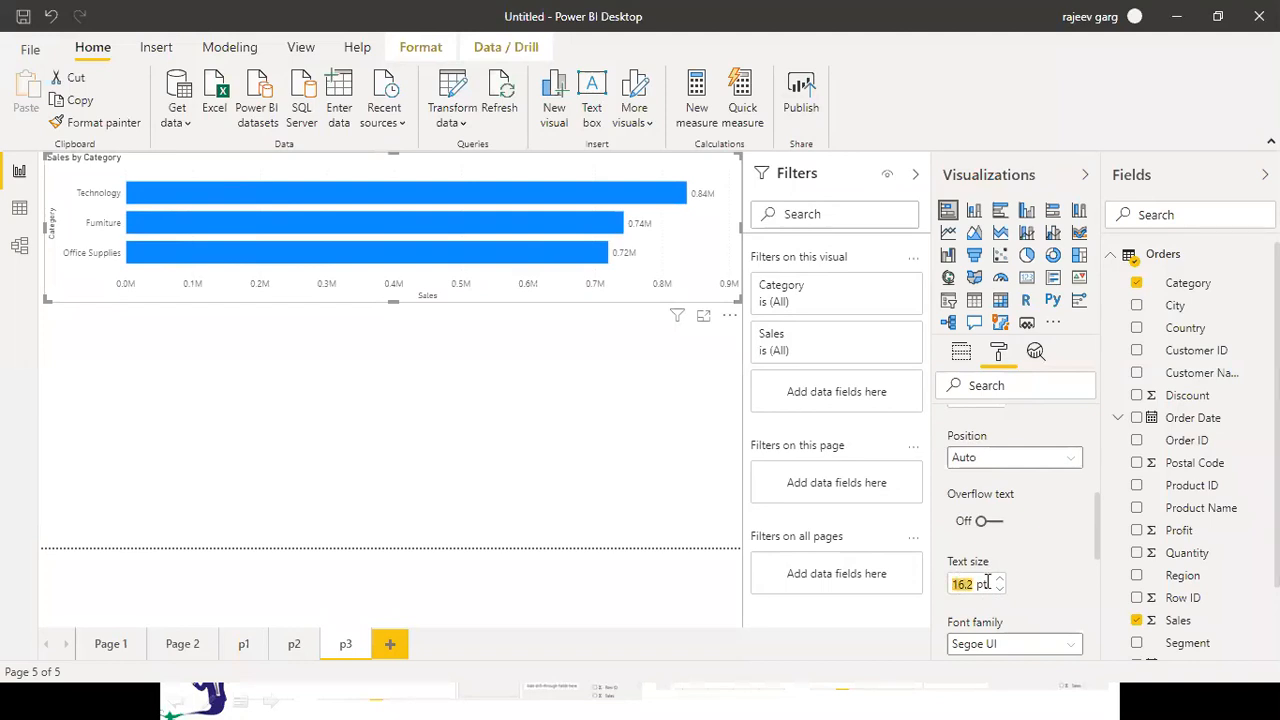
pyautogui.write('20')
pyautogui.scroll(2, 1098, 545)
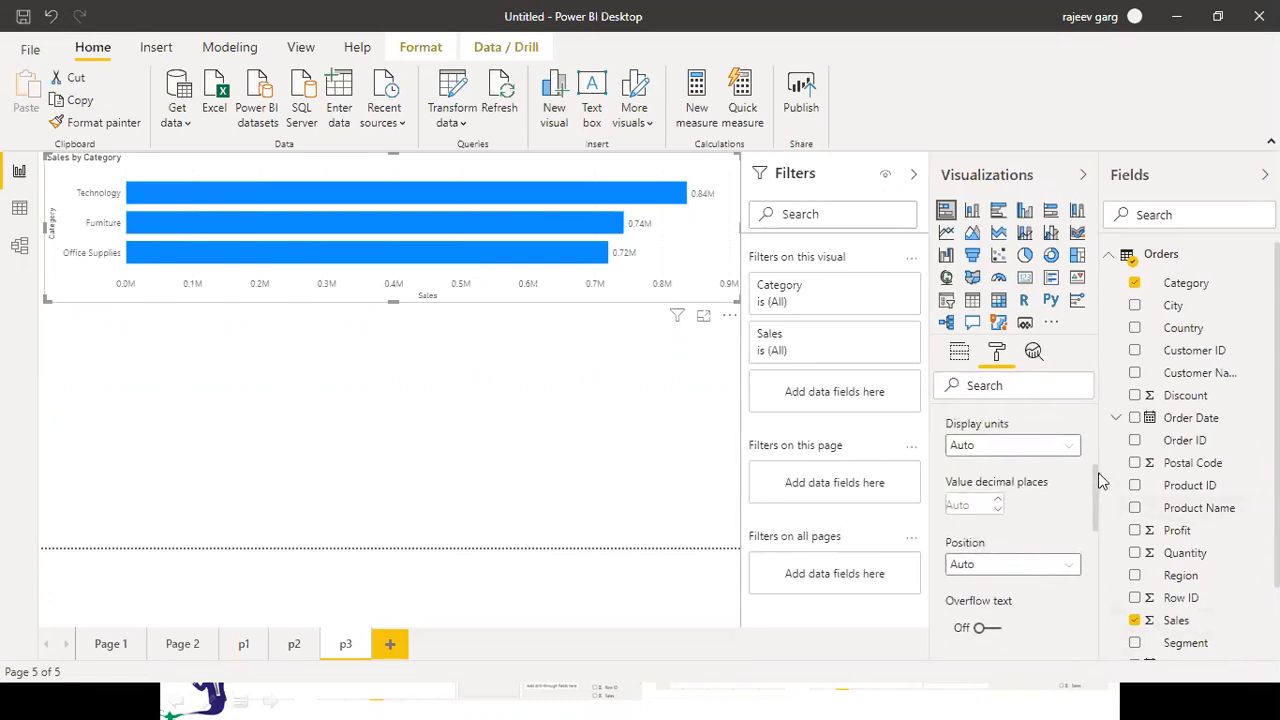
pyautogui.scroll(4, 1093, 436)
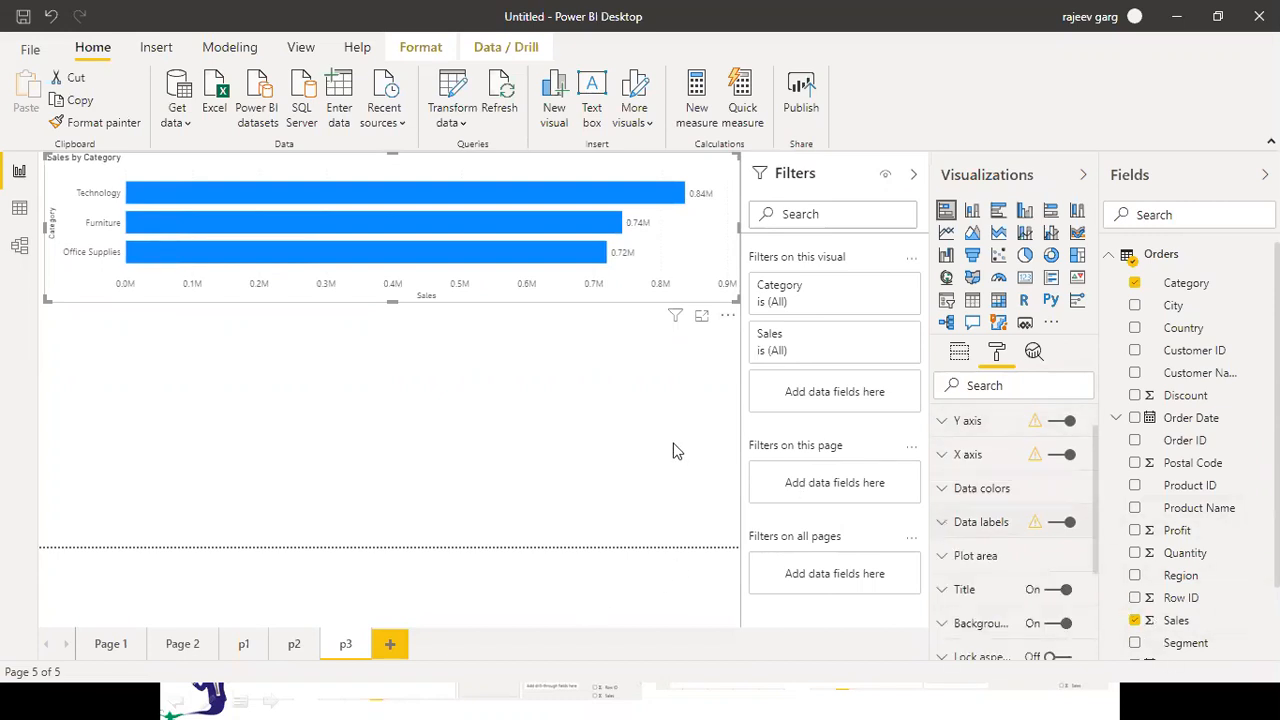
pyautogui.click(583, 402)
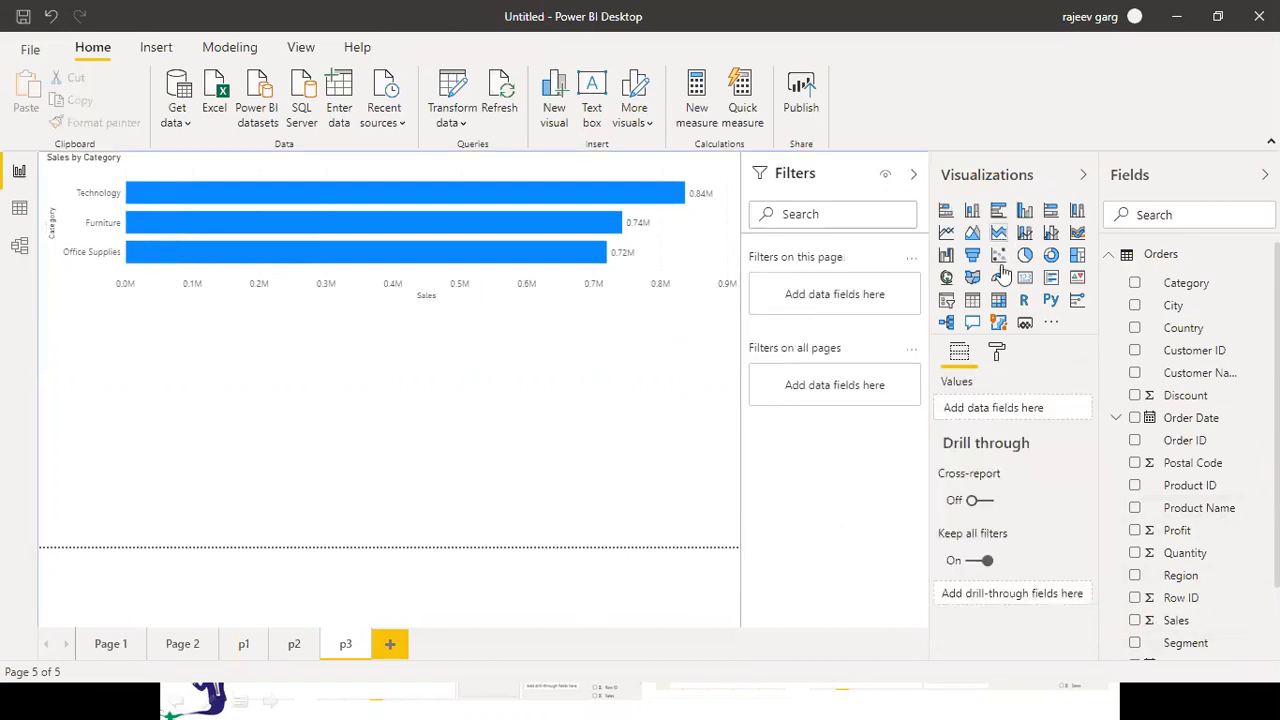
# Add a table of Sales and Sub-Category below the bar chart and extend it down to the page's lower edge
pyautogui.click(973, 302)
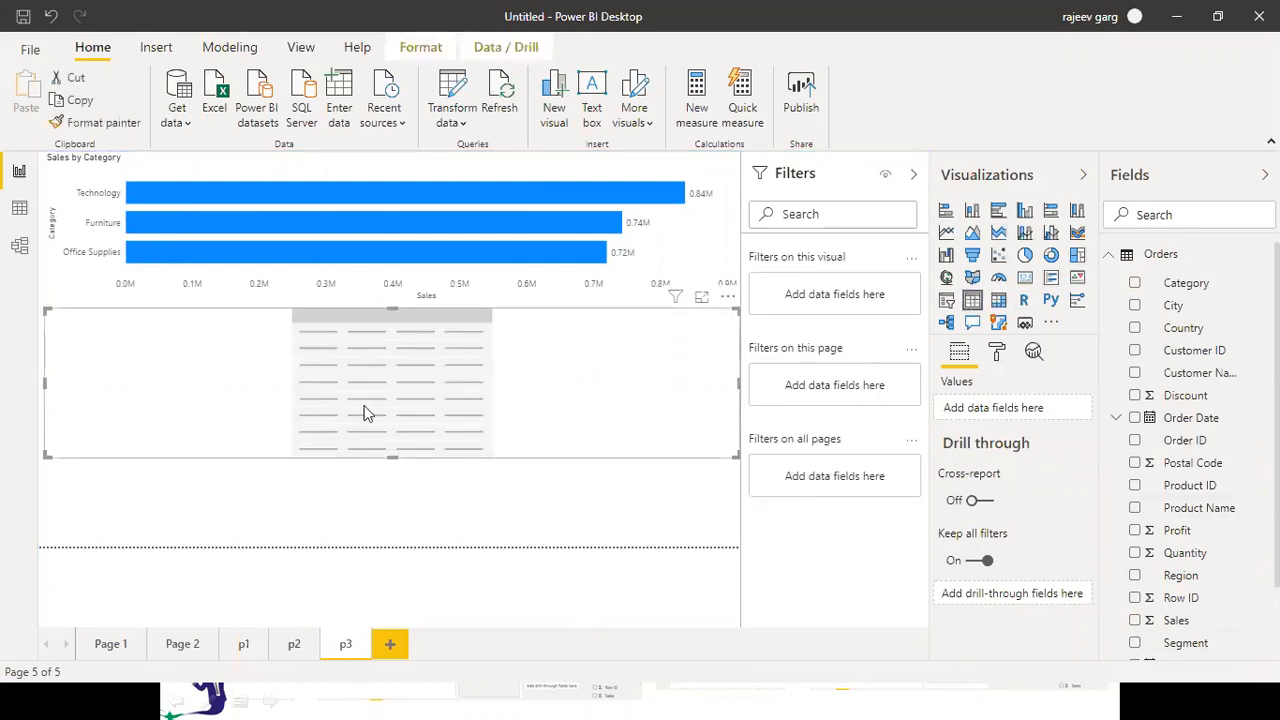
pyautogui.moveTo(392, 458); pyautogui.dragTo(408, 547)
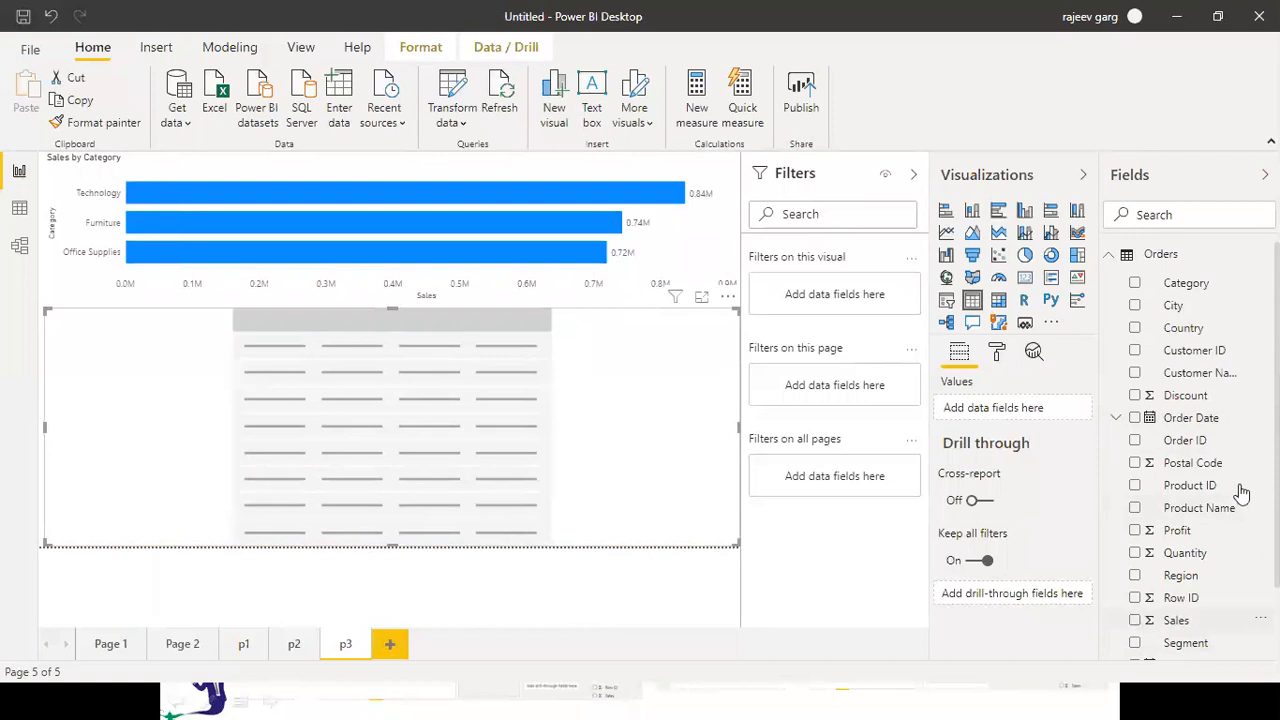
pyautogui.click(1134, 620)
pyautogui.scroll(-2, 1150, 575)
pyautogui.scroll(-1, 1150, 650)
pyautogui.click(1134, 647)
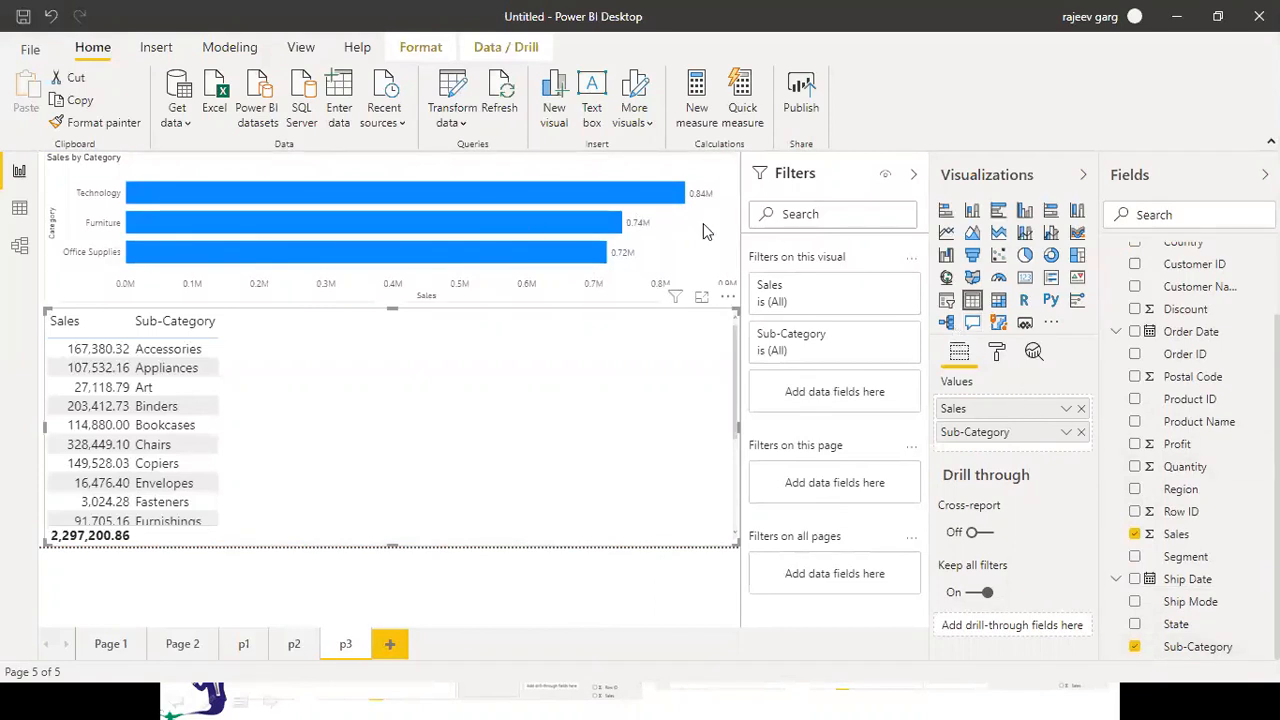
# Narrow the bar chart to about half the page width and fit the narrowed table beside it over the full page height
pyautogui.click(600, 223)
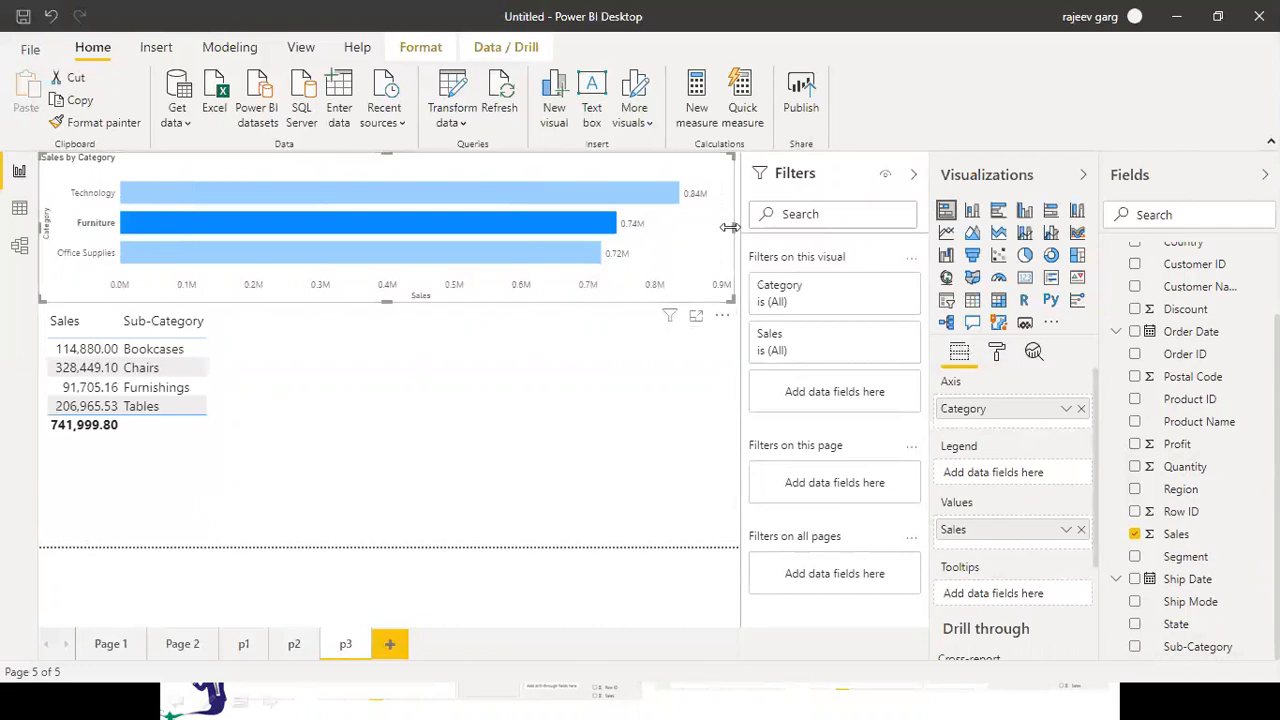
pyautogui.moveTo(732, 227); pyautogui.dragTo(340, 272)
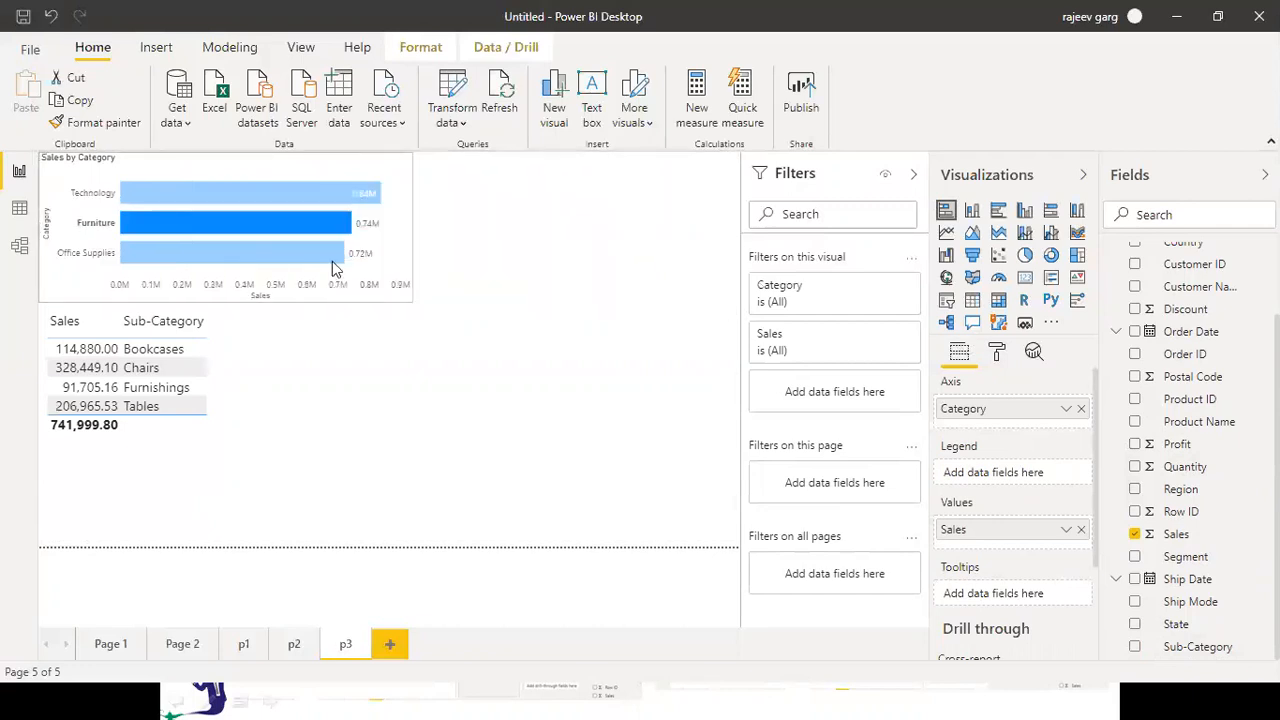
pyautogui.click(124, 336)
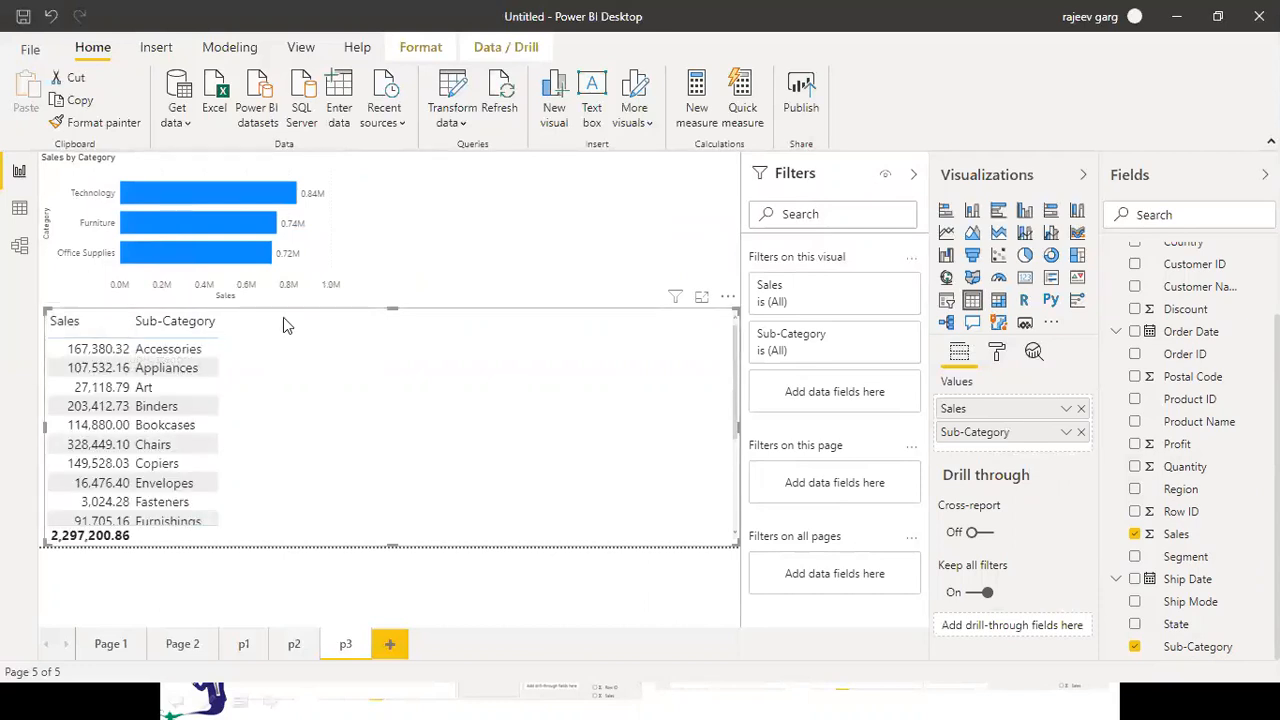
pyautogui.moveTo(45, 424); pyautogui.dragTo(501, 430)
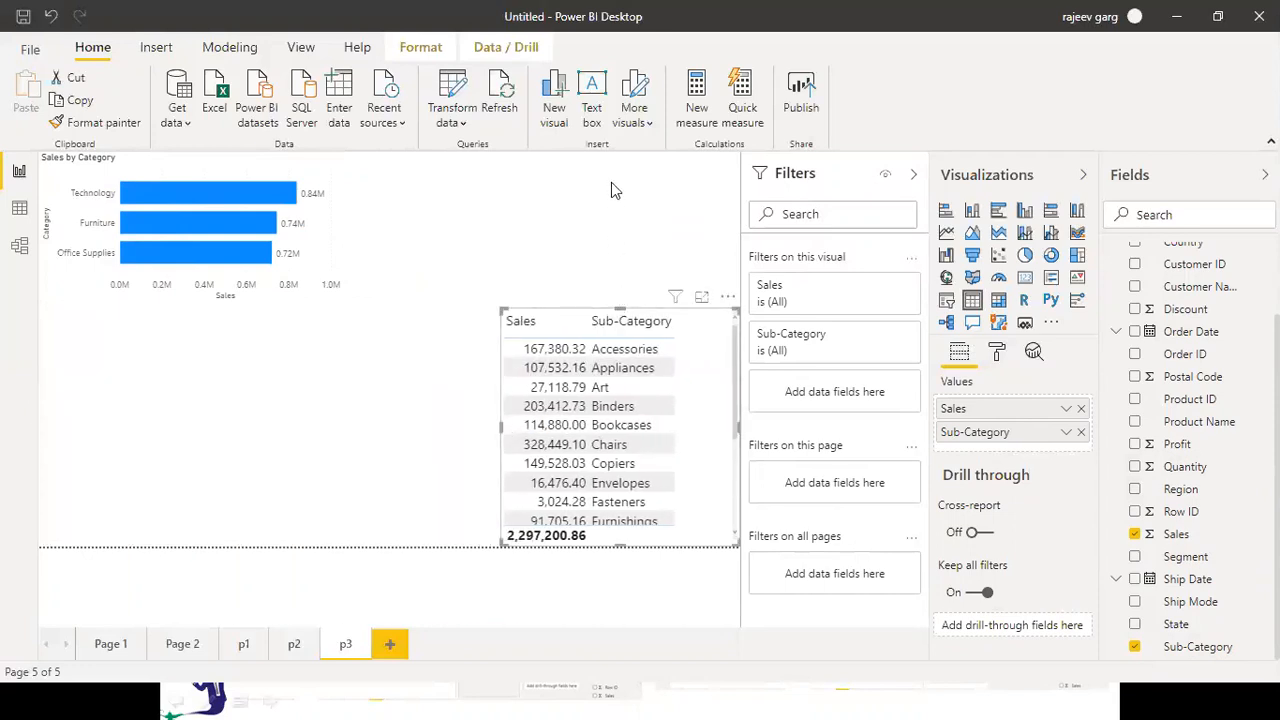
pyautogui.moveTo(611, 182); pyautogui.dragTo(609, 137)
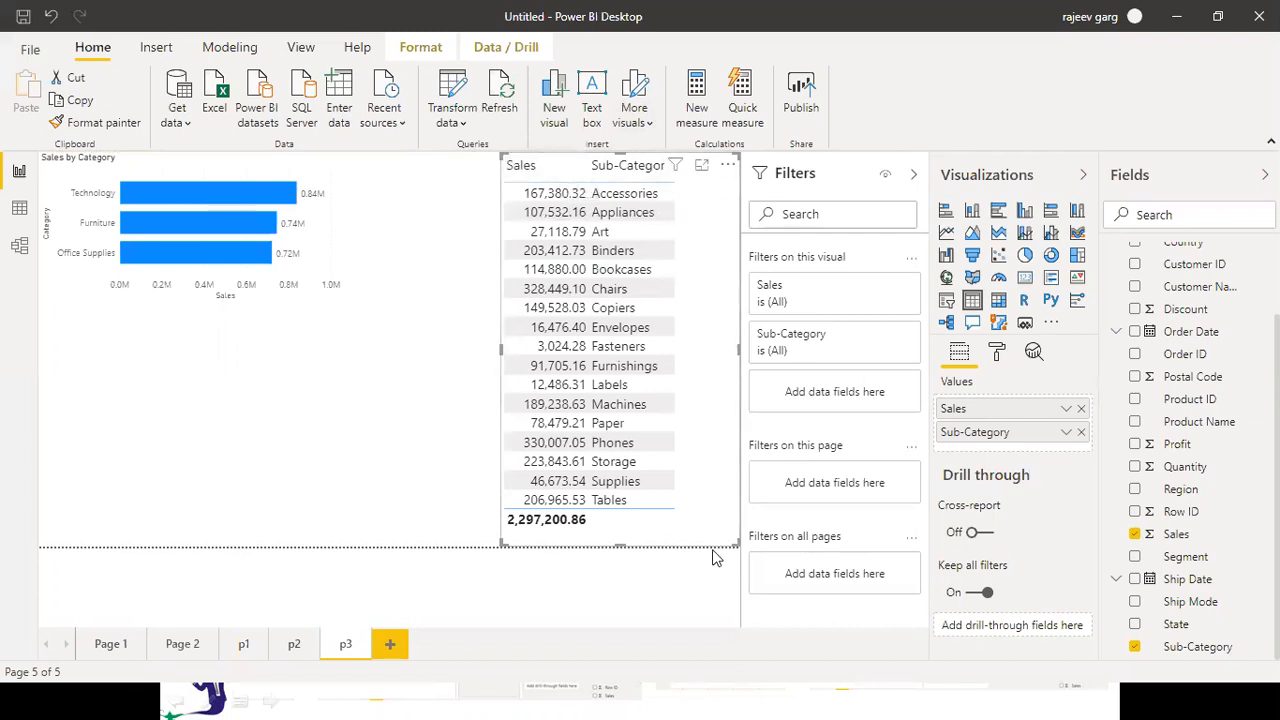
pyautogui.moveTo(713, 549); pyautogui.dragTo(647, 545)
# Enlarge the bar chart to fill the width up to the table and clear its Office Supplies highlight
pyautogui.click(266, 256)
pyautogui.moveTo(341, 299); pyautogui.dragTo(432, 315)
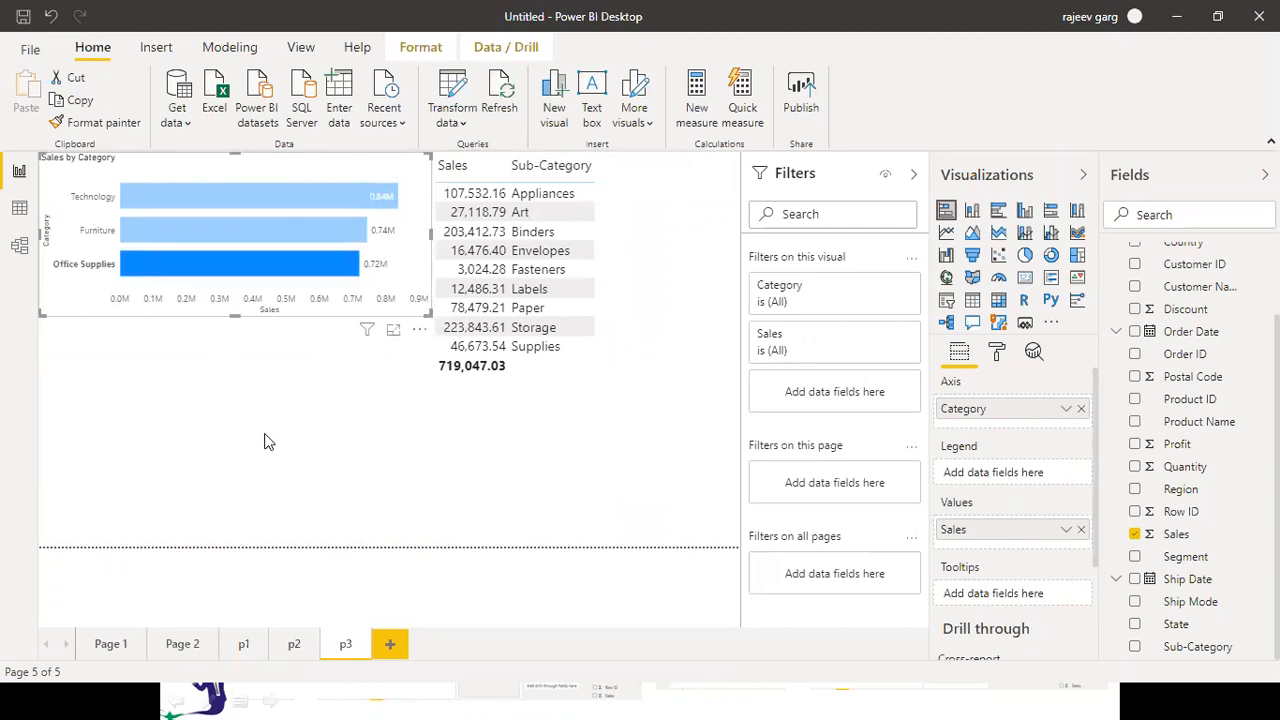
pyautogui.click(184, 376)
pyautogui.click(86, 284)
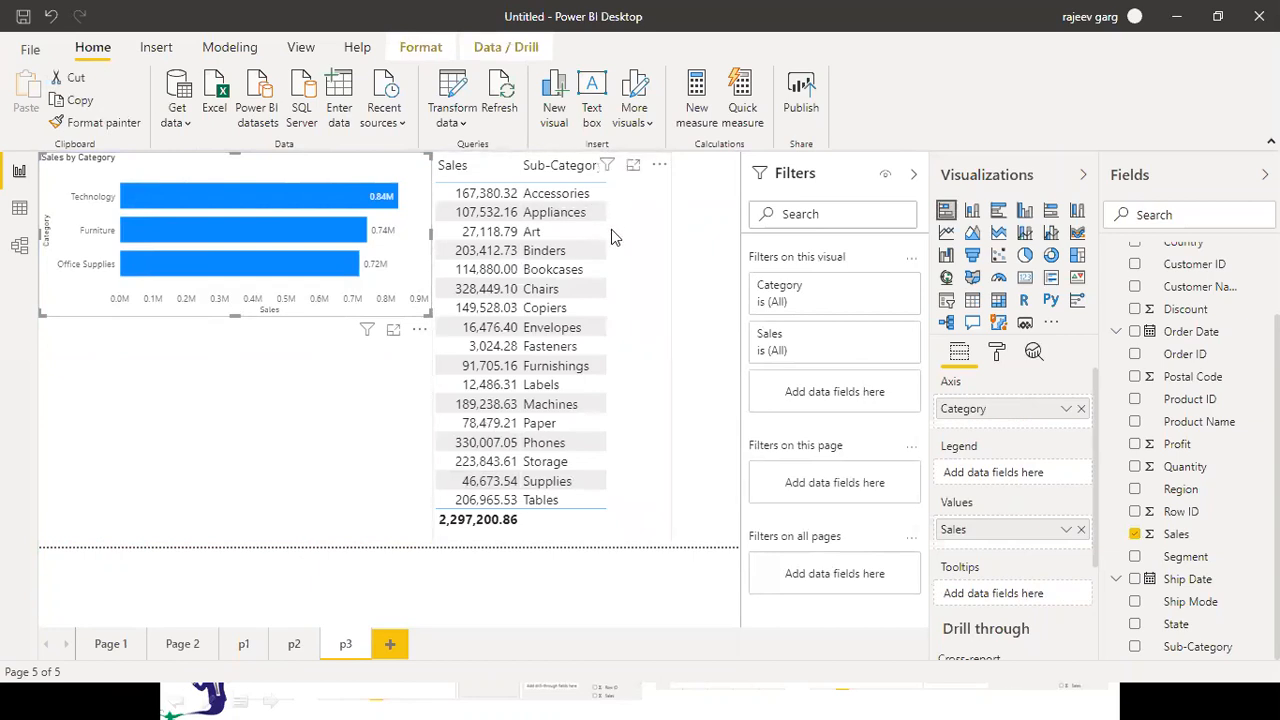
# Sort the sub-category table by Sales in descending order
pyautogui.click(715, 336)
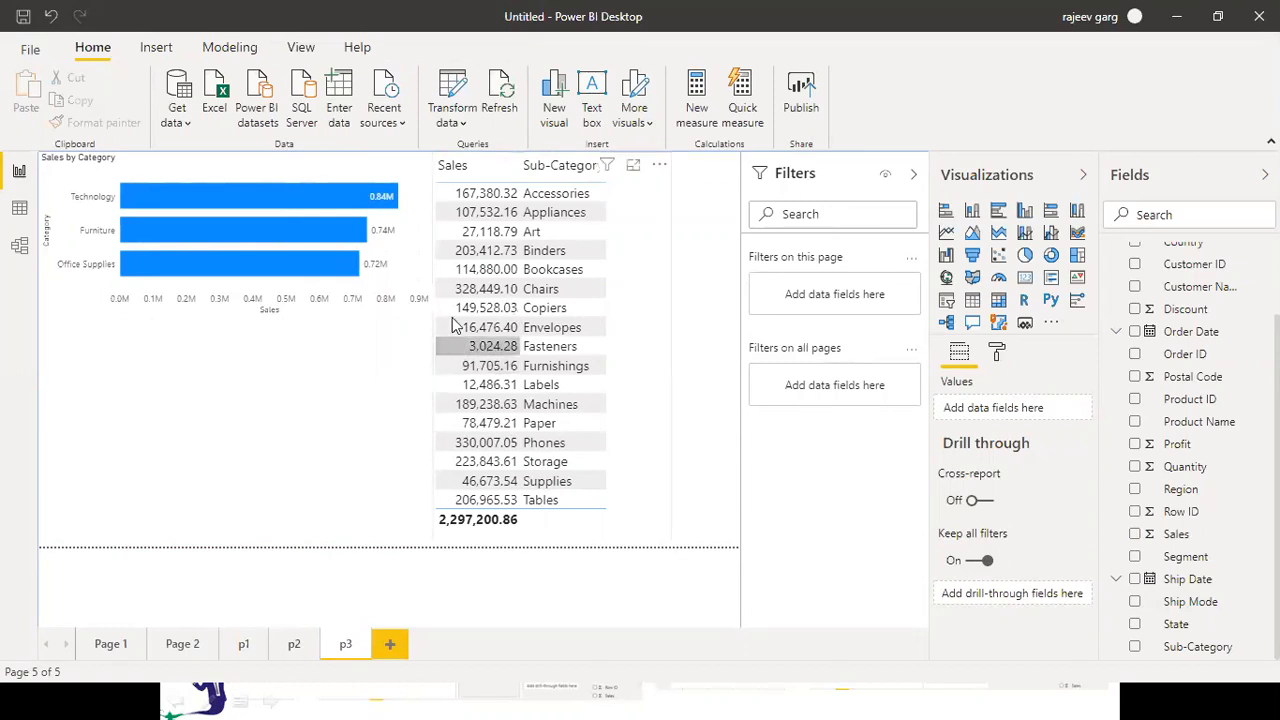
pyautogui.click(519, 191)
pyautogui.click(452, 165)
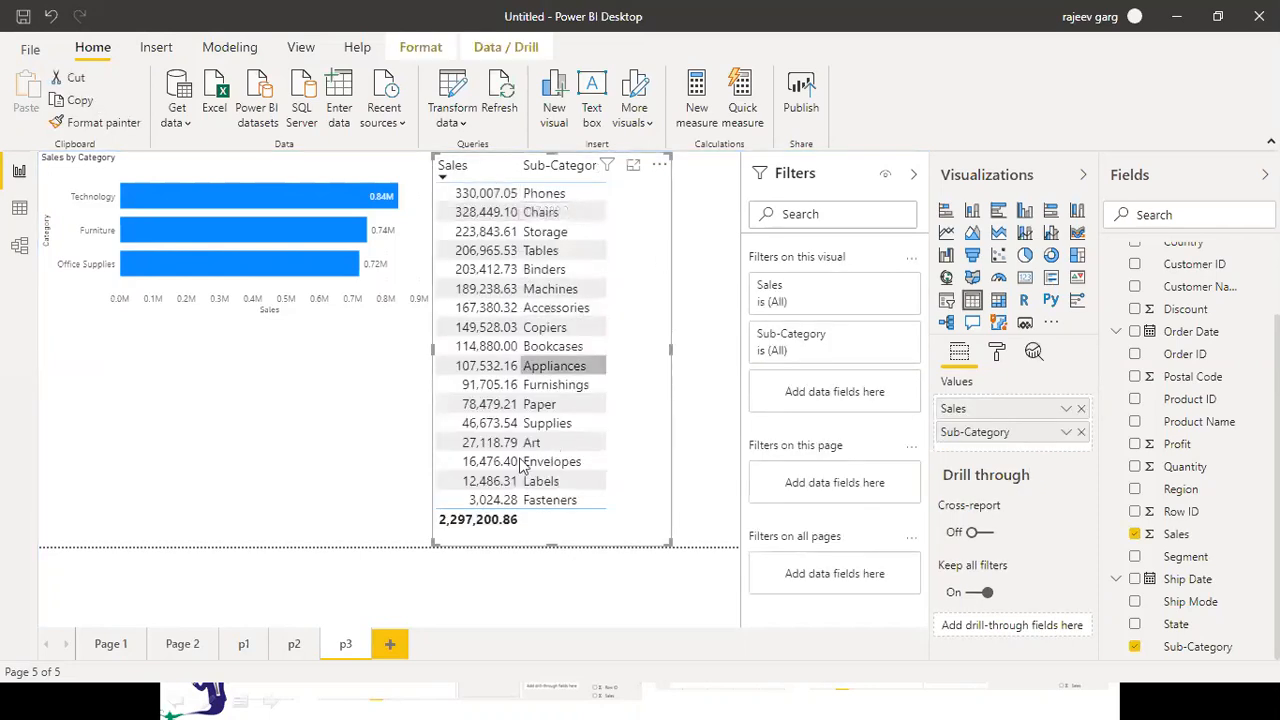
pyautogui.click(737, 396)
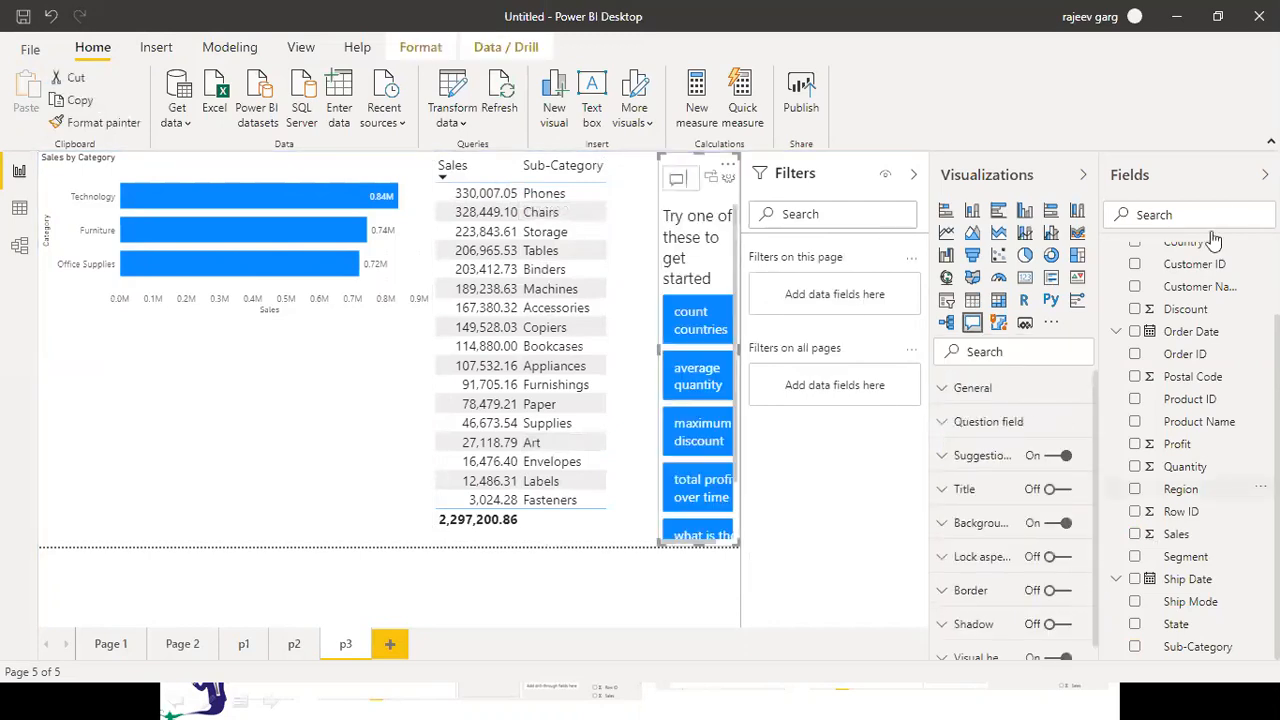
pyautogui.click(728, 168)
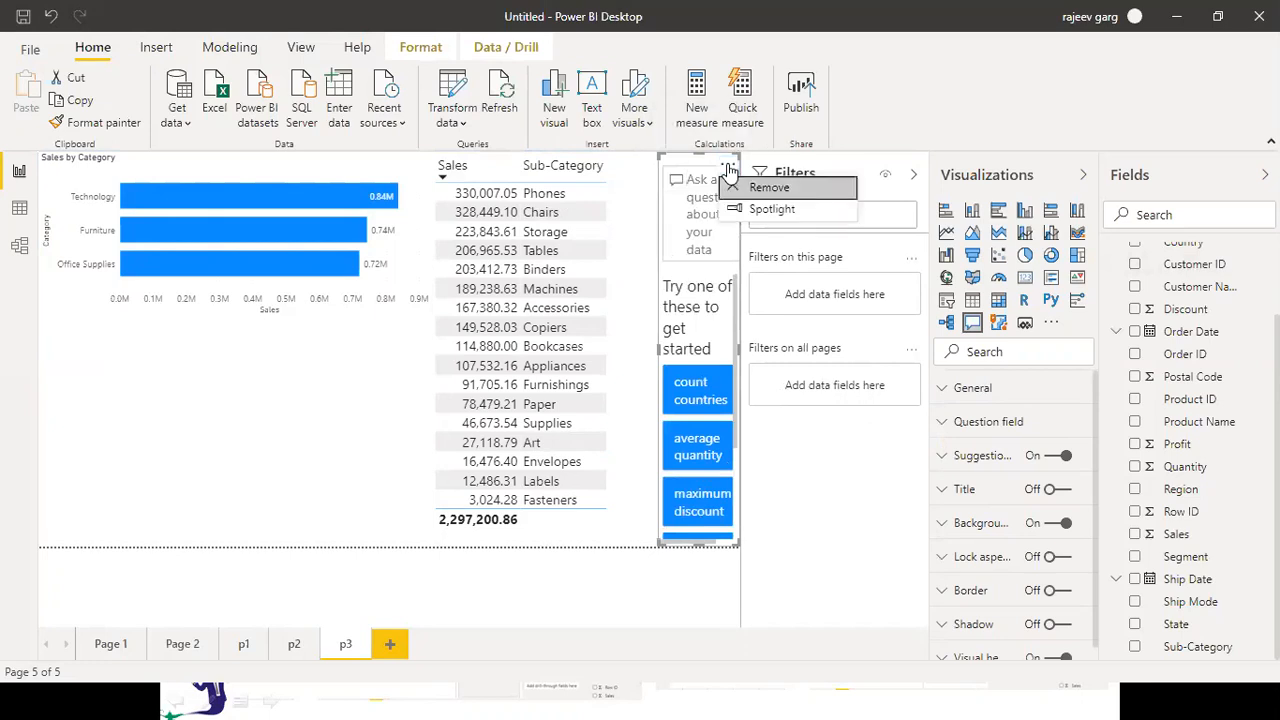
pyautogui.click(766, 188)
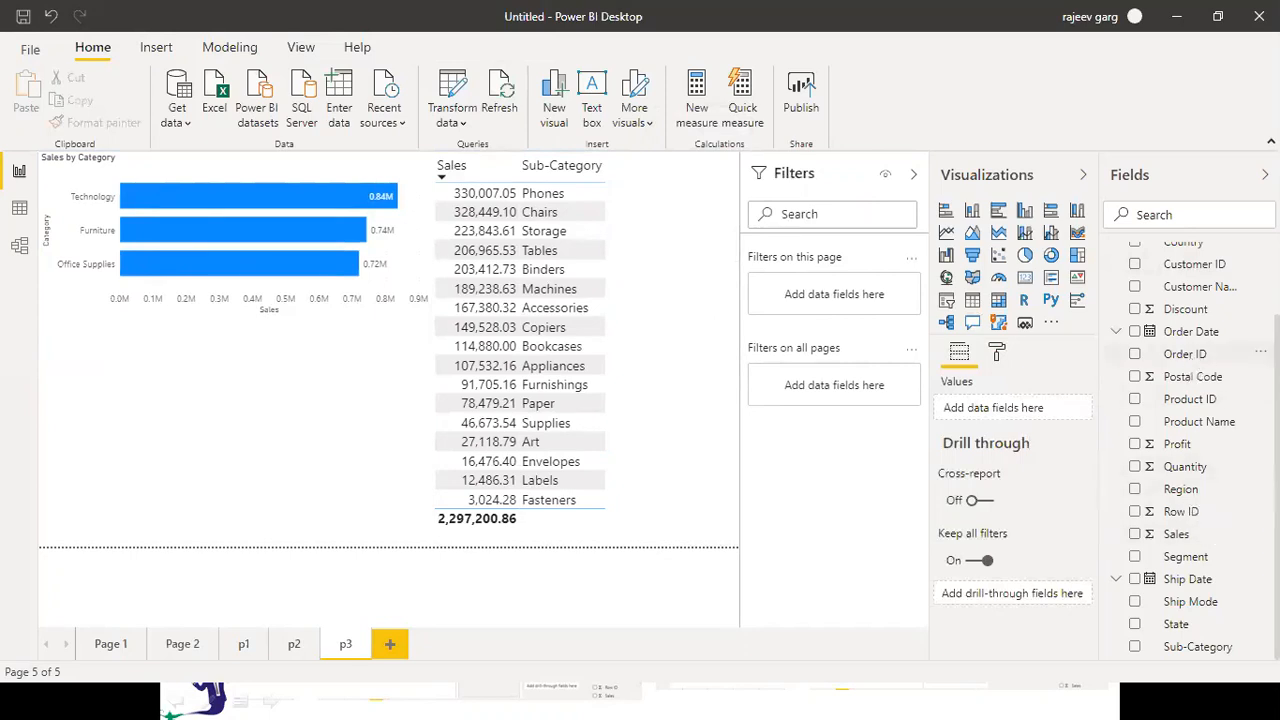
# Add Category as a filter on all pages, restrict it to Technology, and open page p2 to check its charts
pyautogui.scroll(3, 1190, 300)
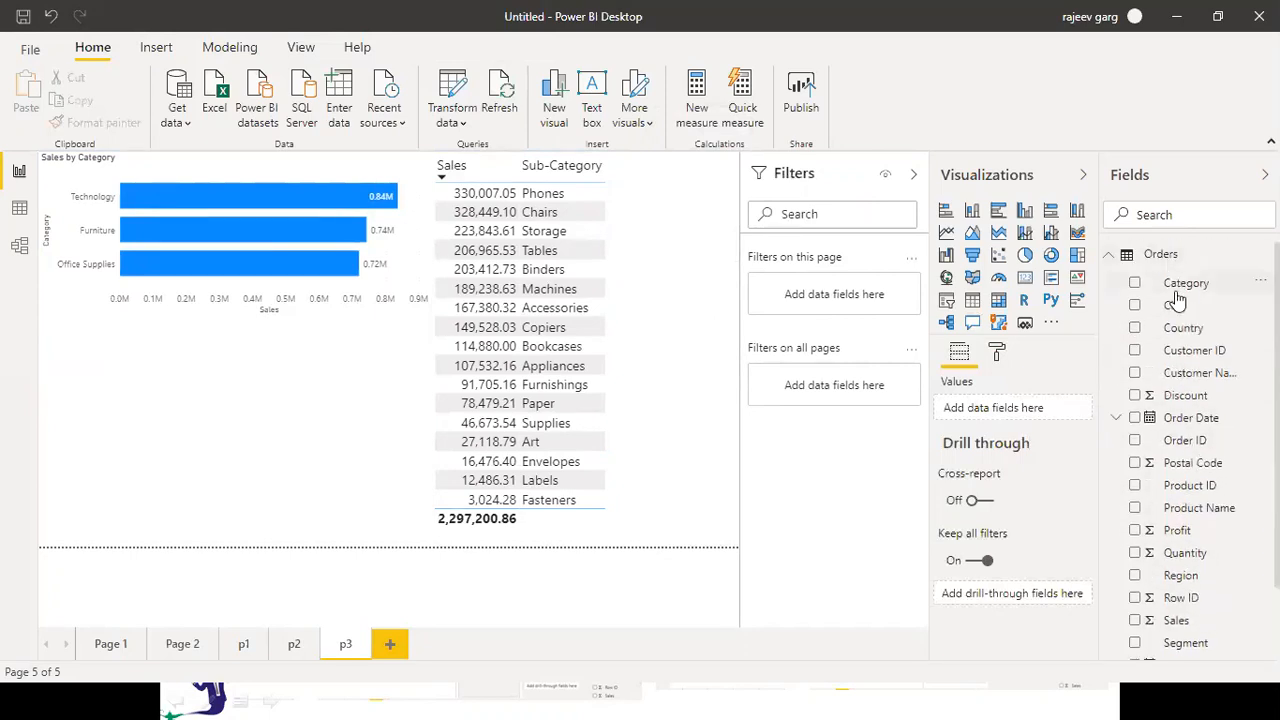
pyautogui.moveTo(1177, 300); pyautogui.dragTo(833, 397)
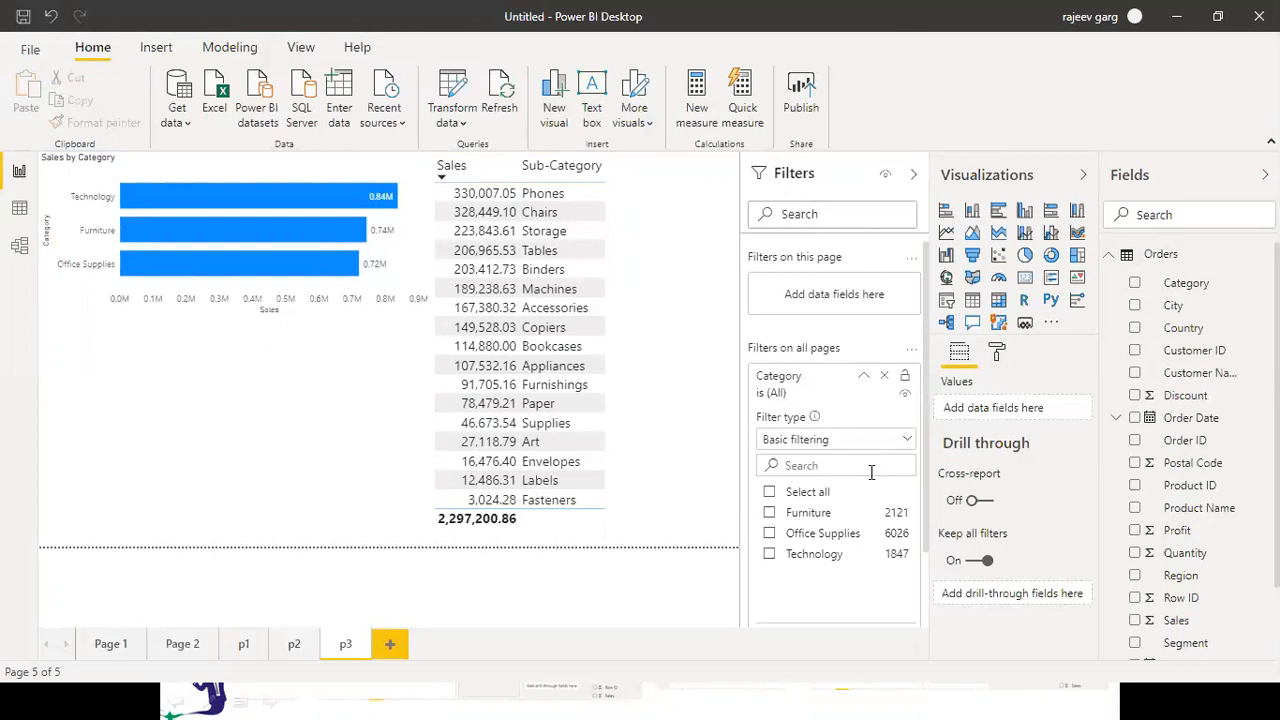
pyautogui.click(768, 555)
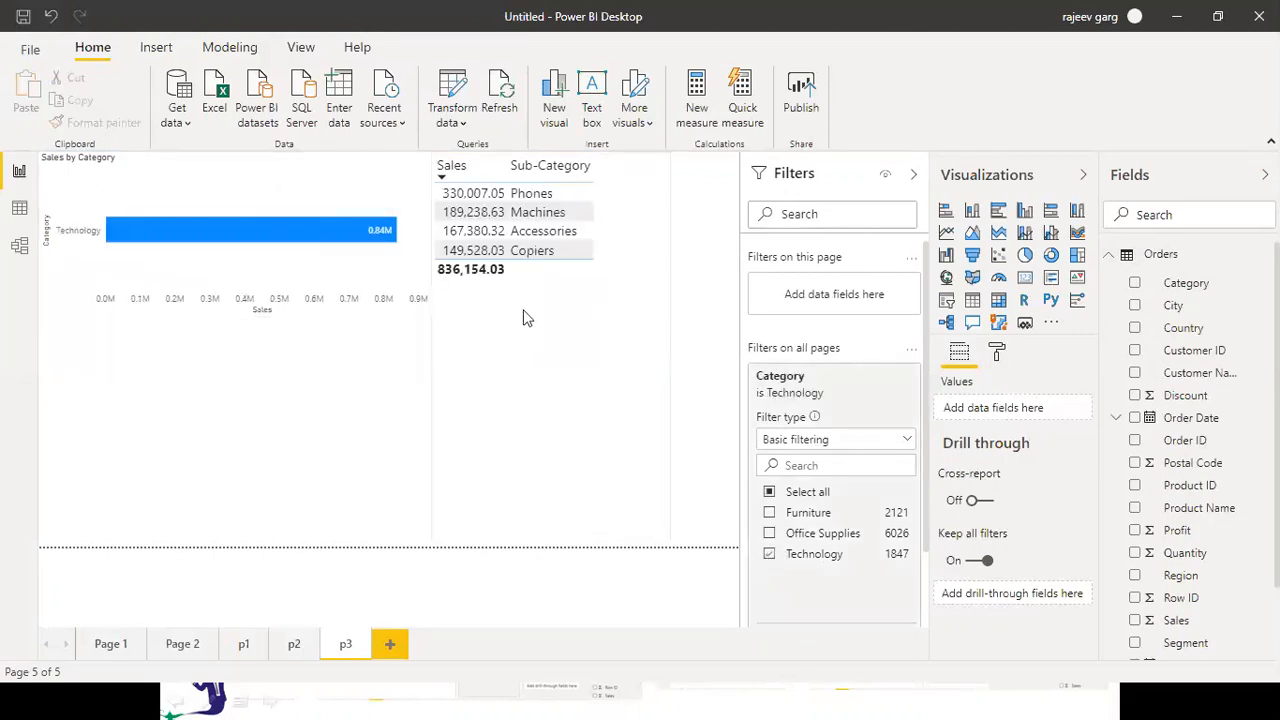
pyautogui.click(296, 646)
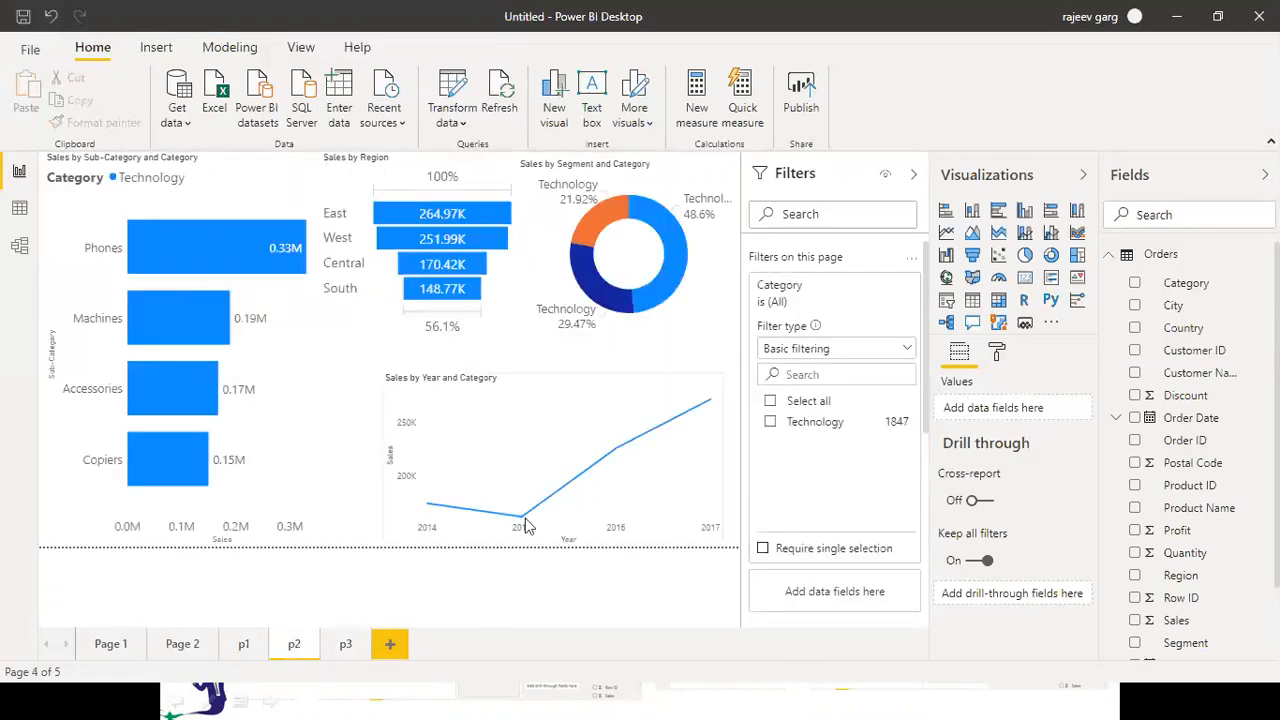
# Review the visuals on p1, Page 2, Page 1 and p3 to check the effect of the all-pages Technology filter
pyautogui.click(245, 645)
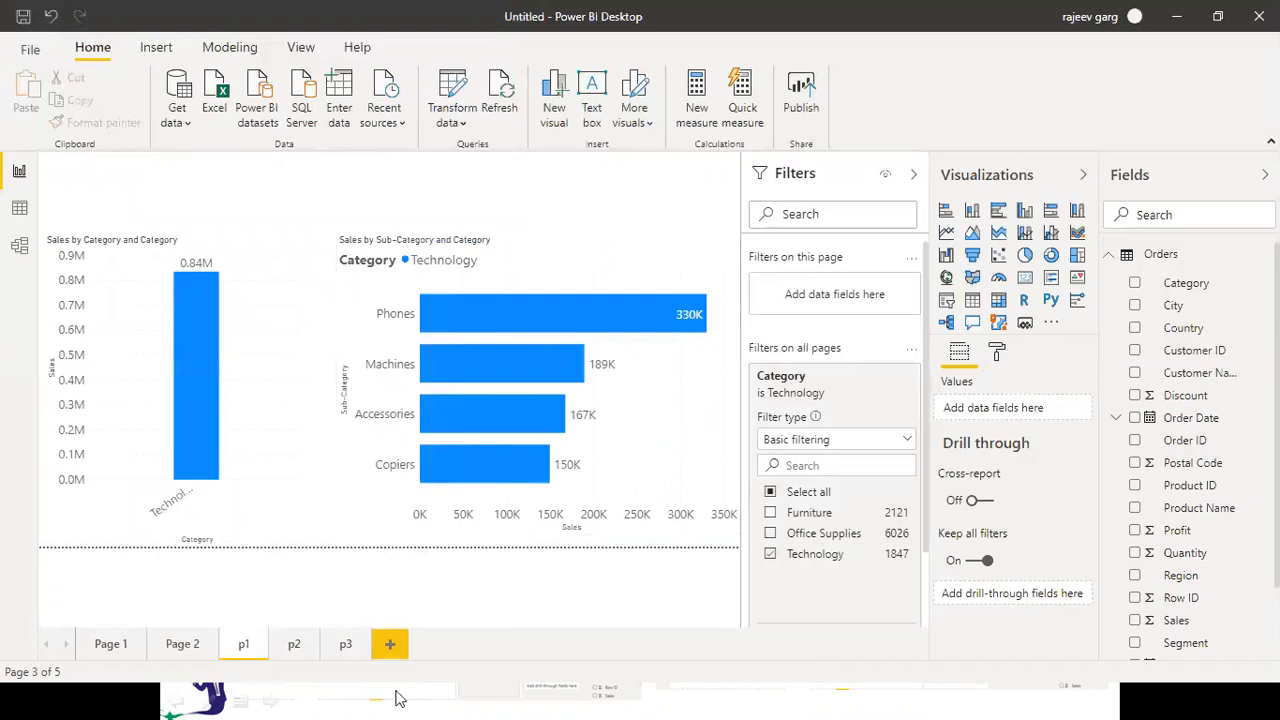
pyautogui.click(185, 648)
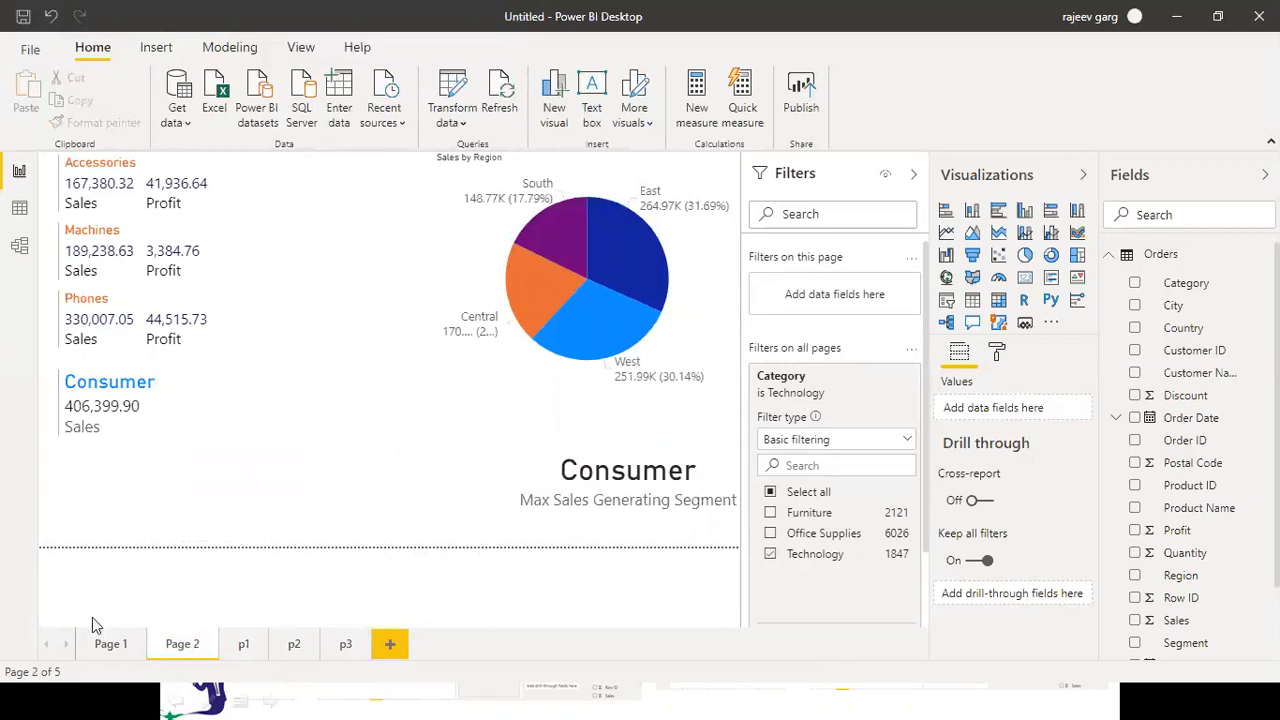
pyautogui.click(110, 648)
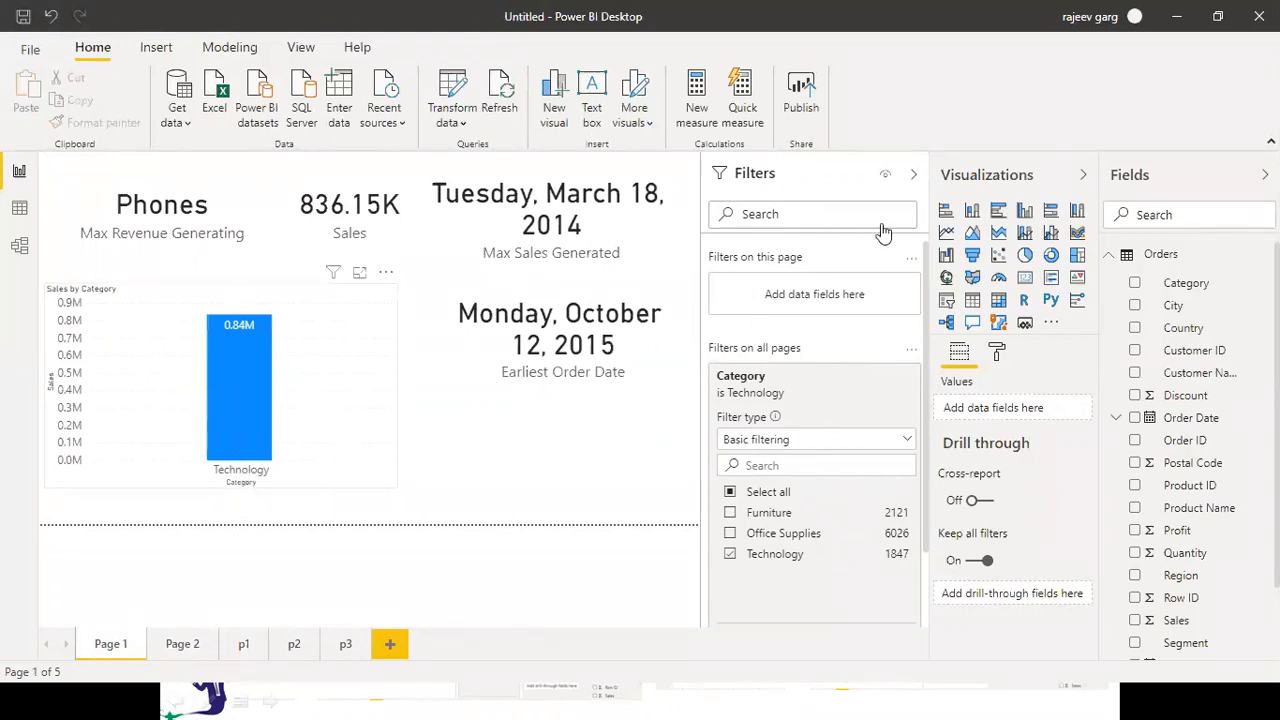
pyautogui.click(344, 648)
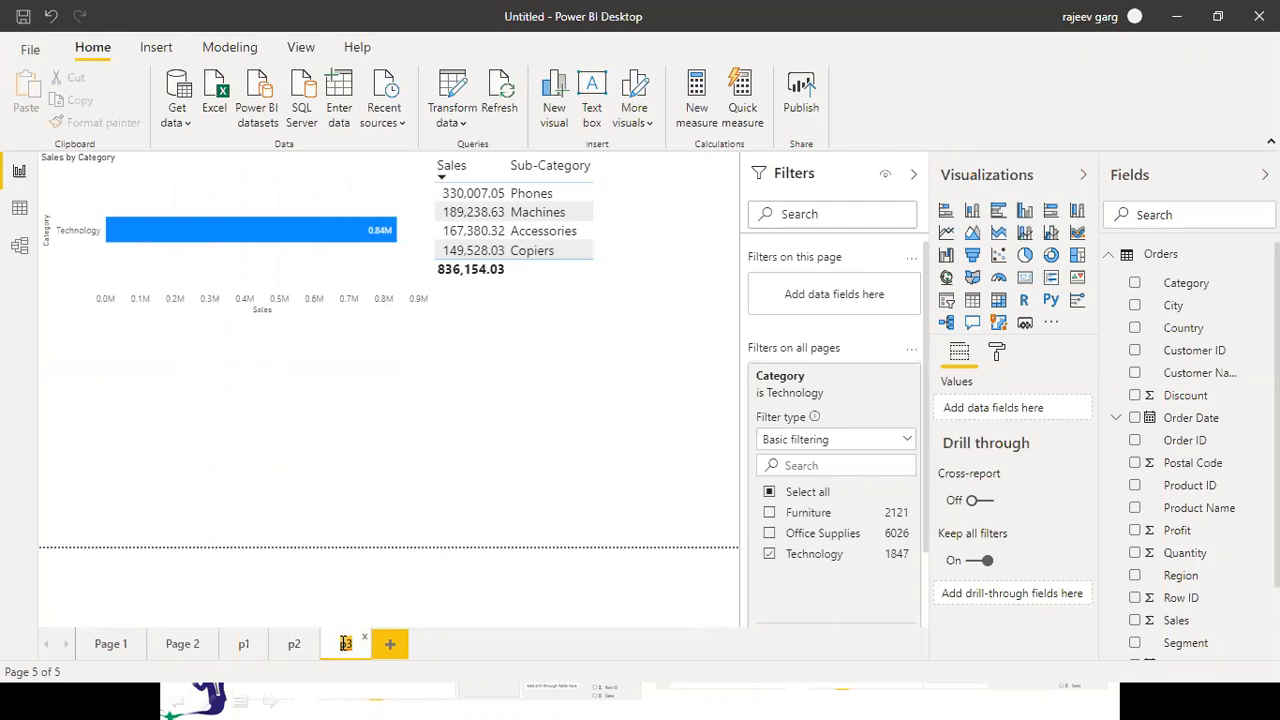
pyautogui.click(607, 400)
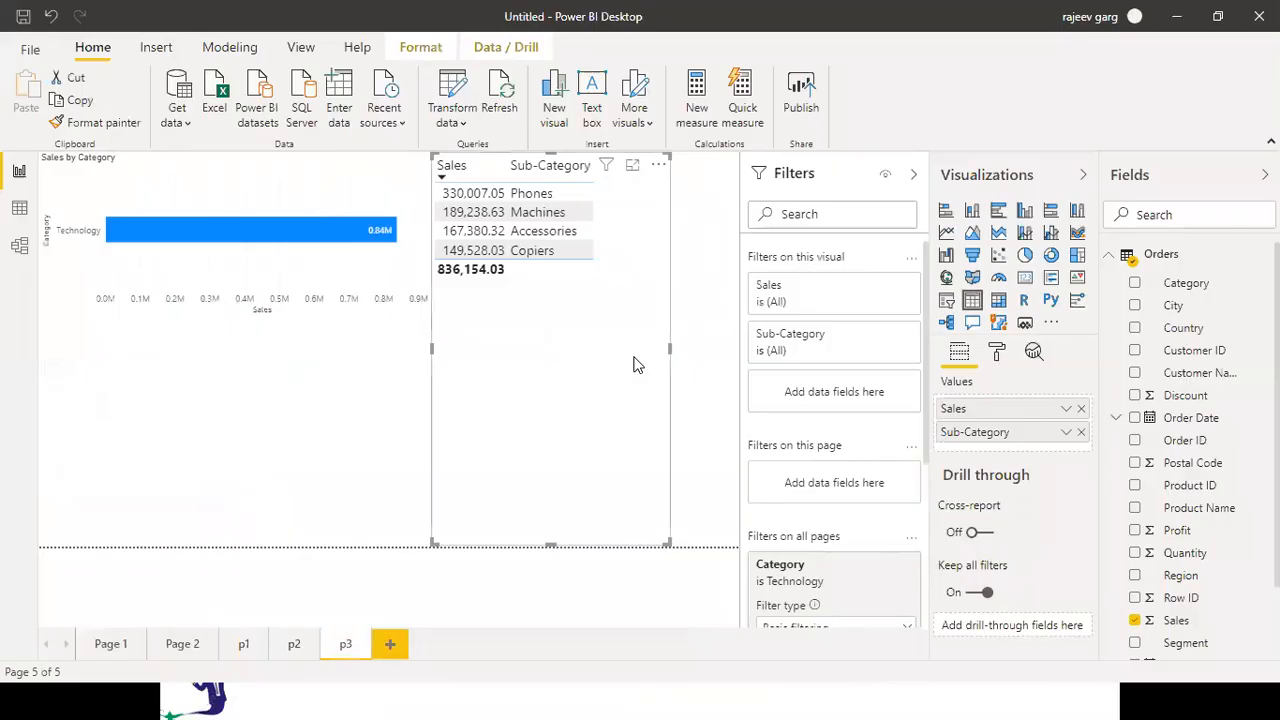
pyautogui.click(716, 376)
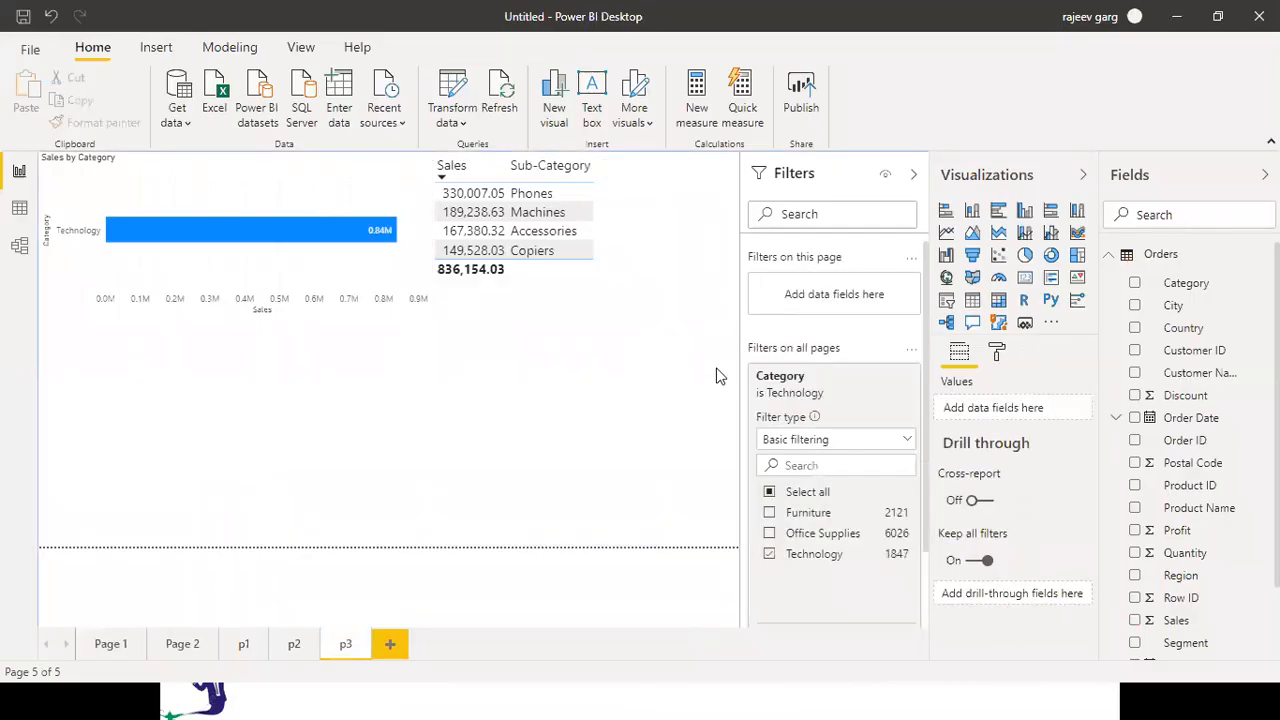
# Add a new report page with a pie chart of Sales by Region and enlarge it to about half the page width
pyautogui.click(390, 648)
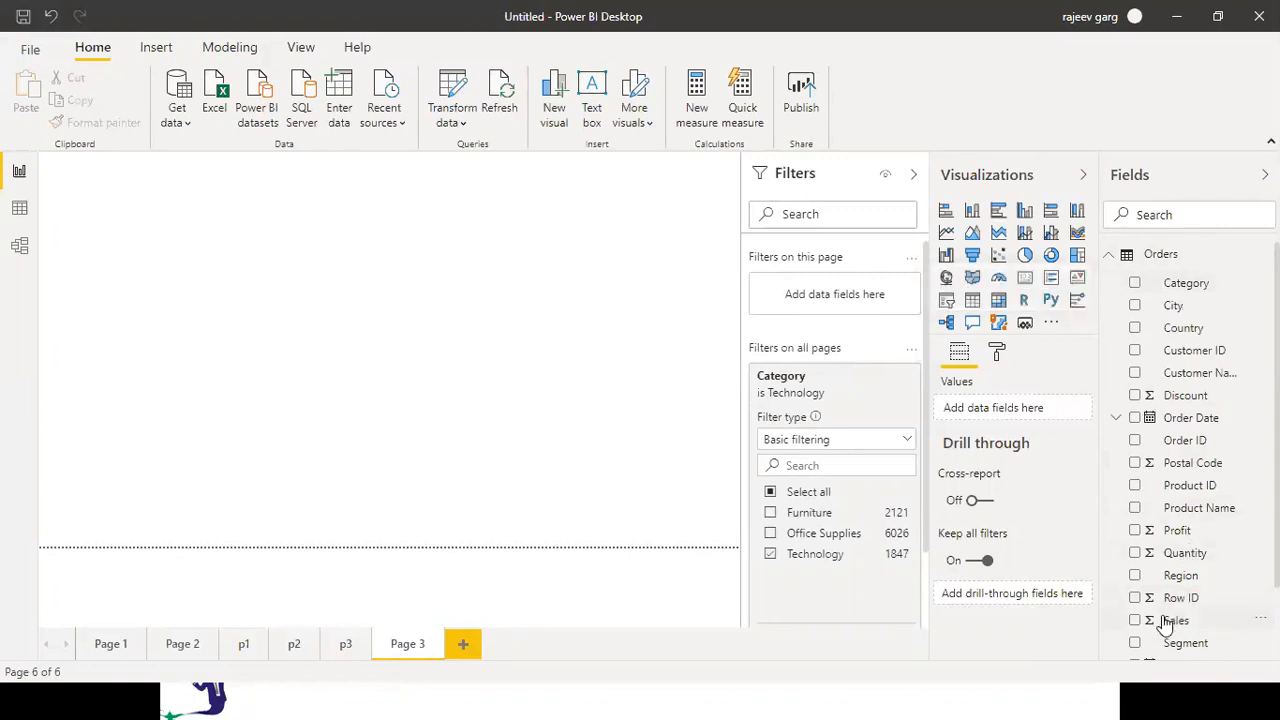
pyautogui.click(972, 258)
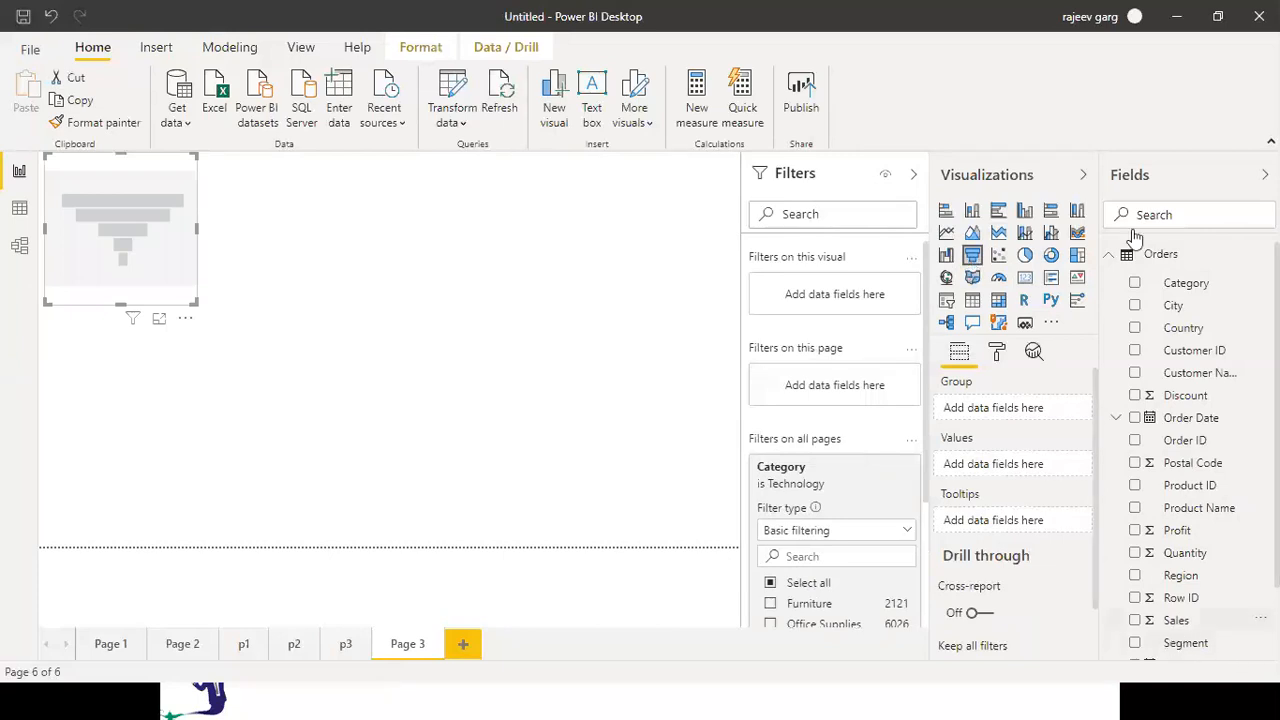
pyautogui.click(1023, 258)
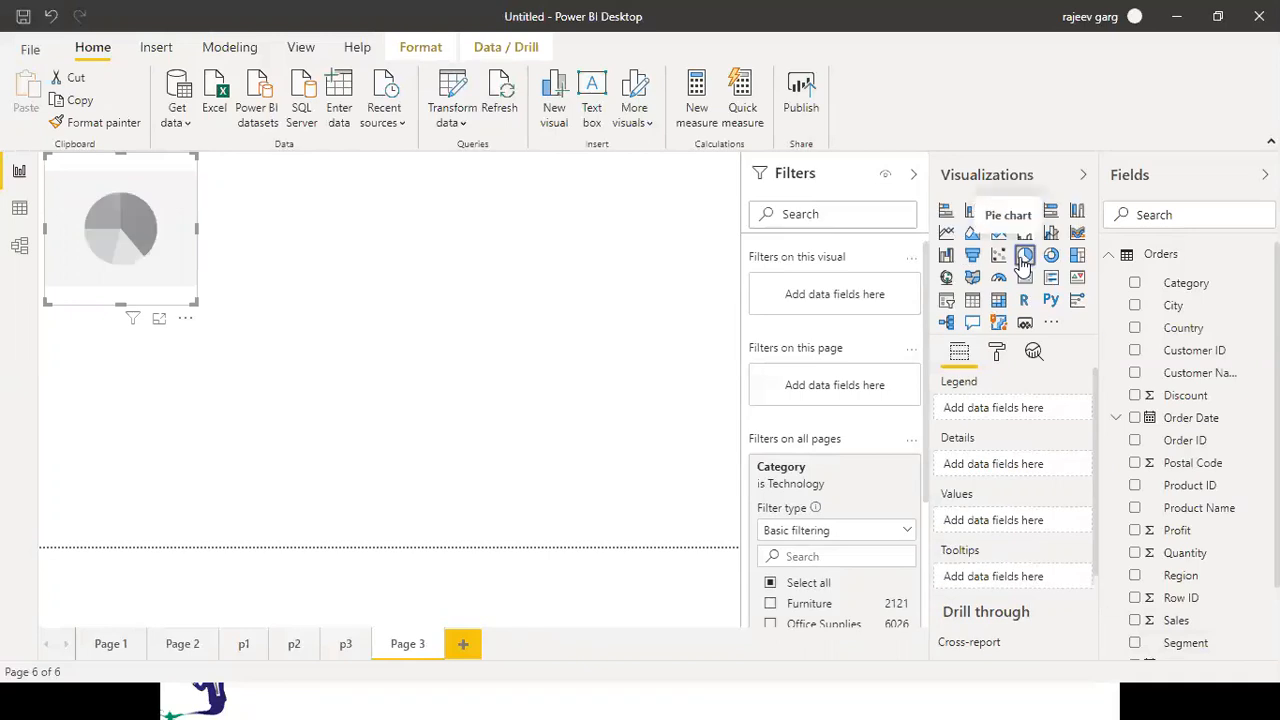
pyautogui.click(1134, 620)
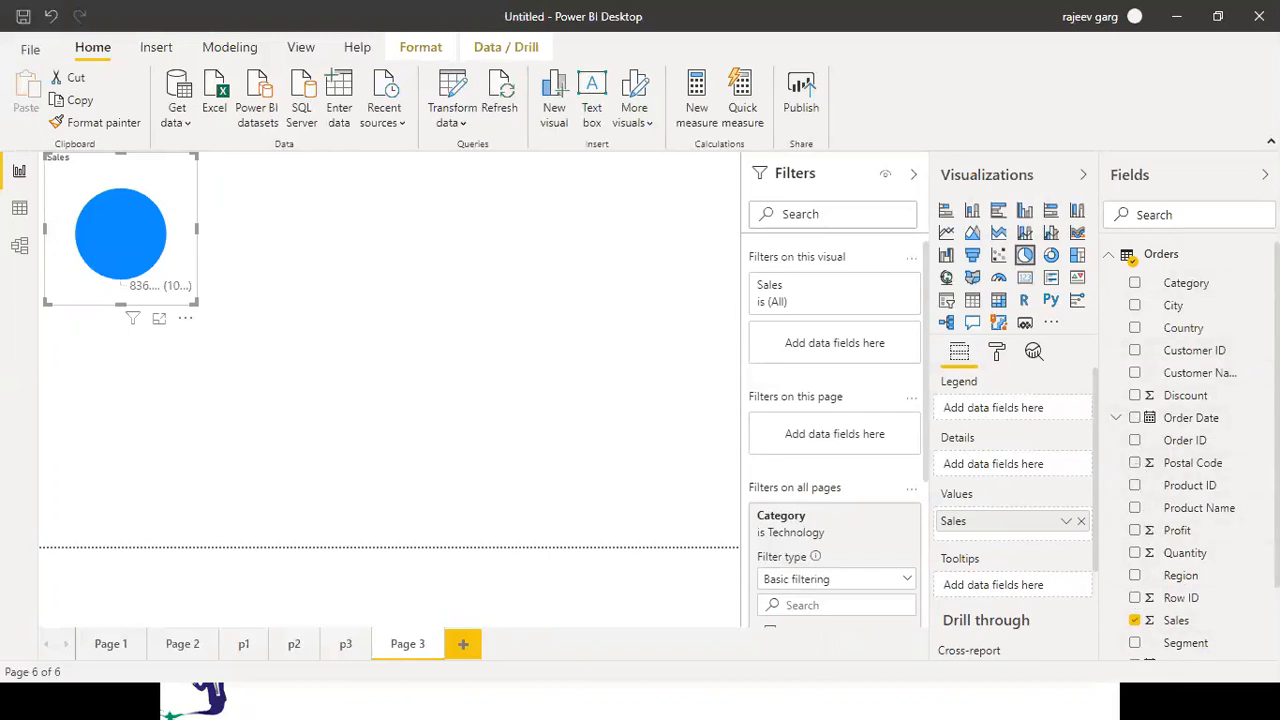
pyautogui.scroll(-2, 1190, 450)
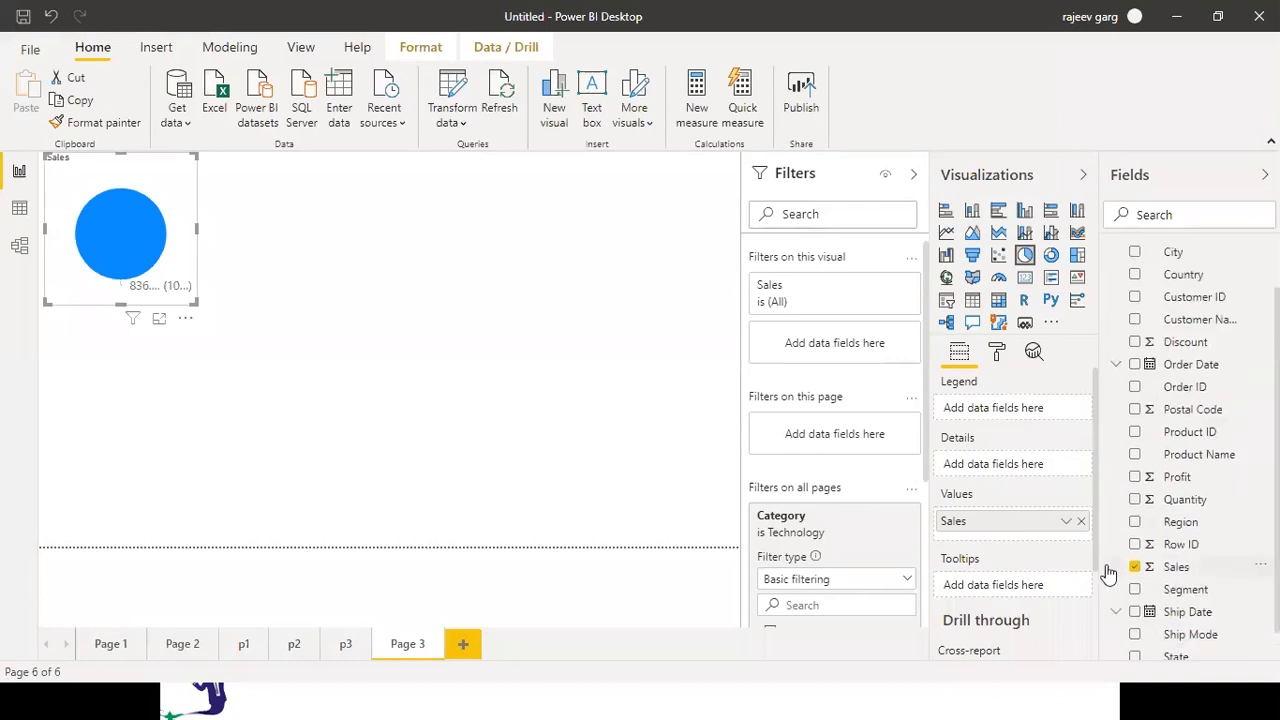
pyautogui.click(1136, 522)
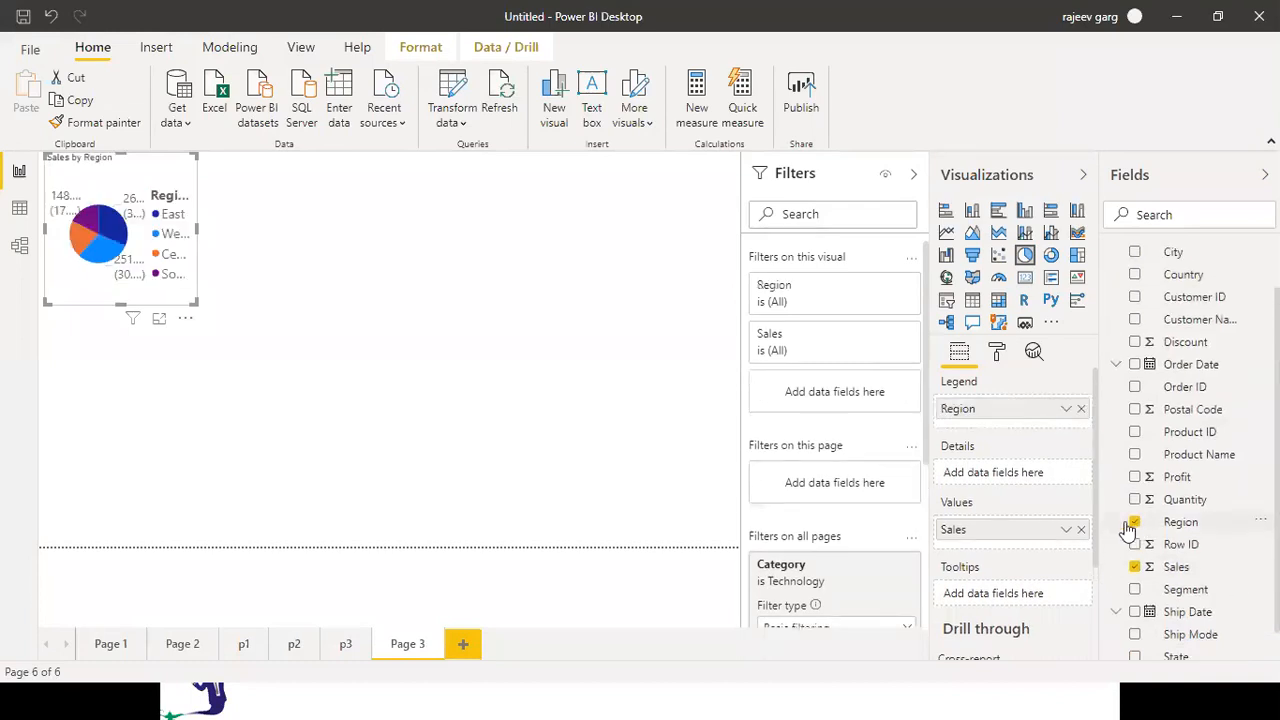
pyautogui.moveTo(191, 309); pyautogui.dragTo(380, 530)
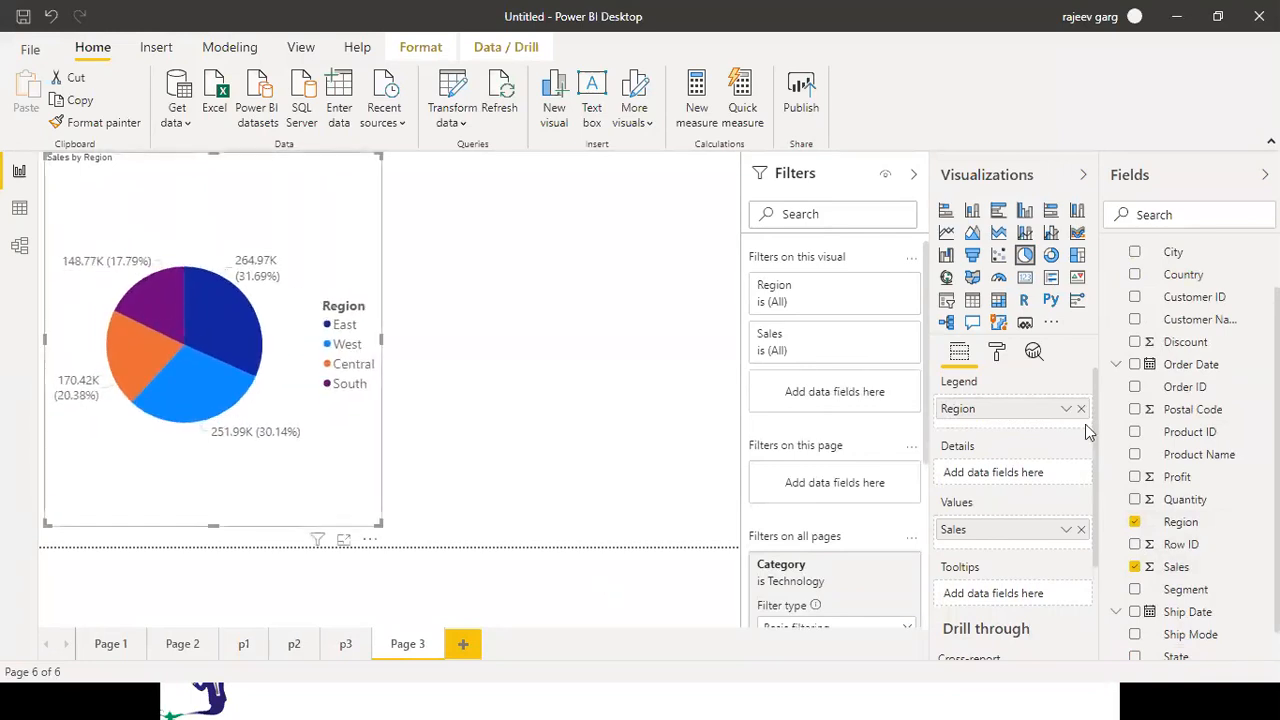
# Turn off the pie chart's legend and set its label style to All detail labels
pyautogui.click(997, 356)
pyautogui.click(1045, 457)
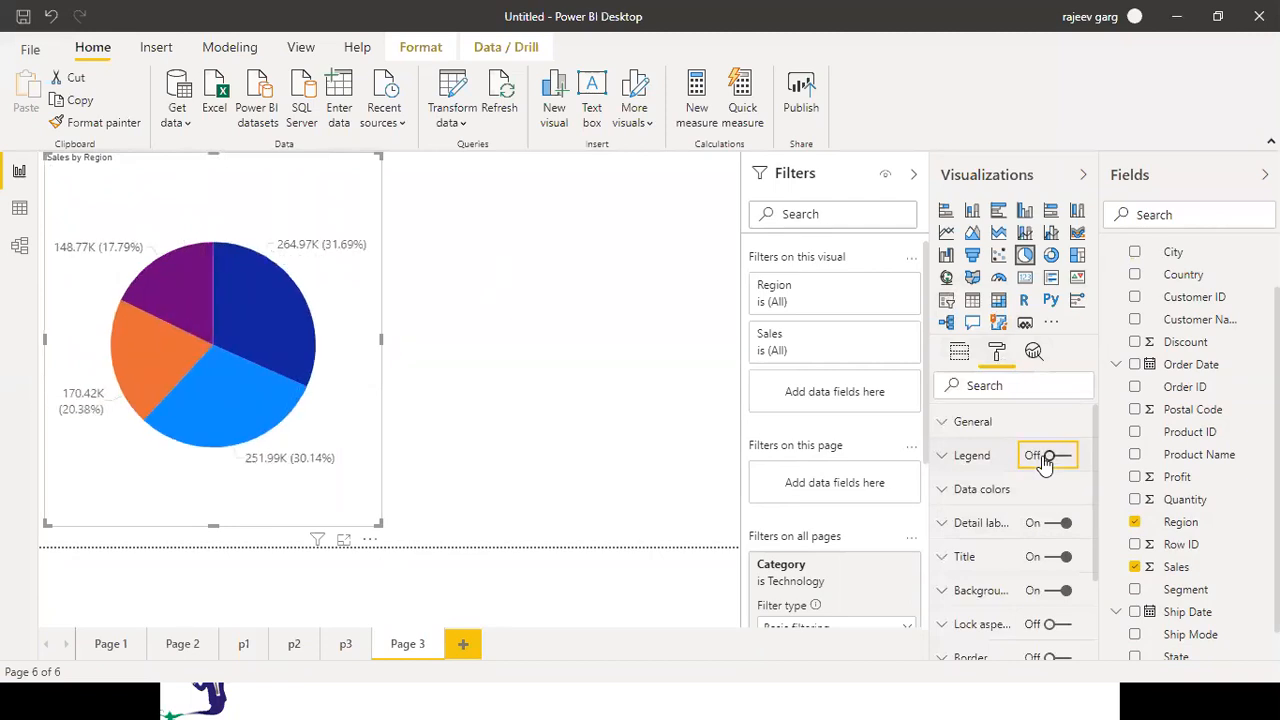
pyautogui.click(985, 528)
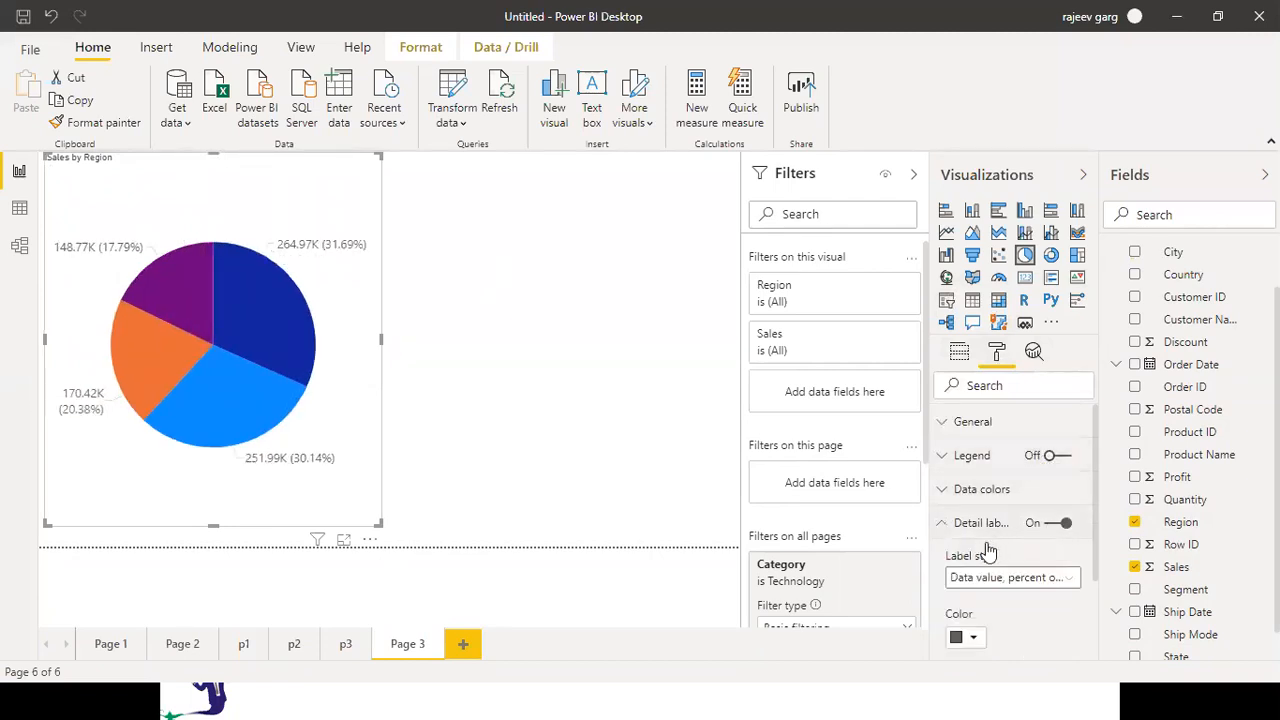
pyautogui.click(1068, 579)
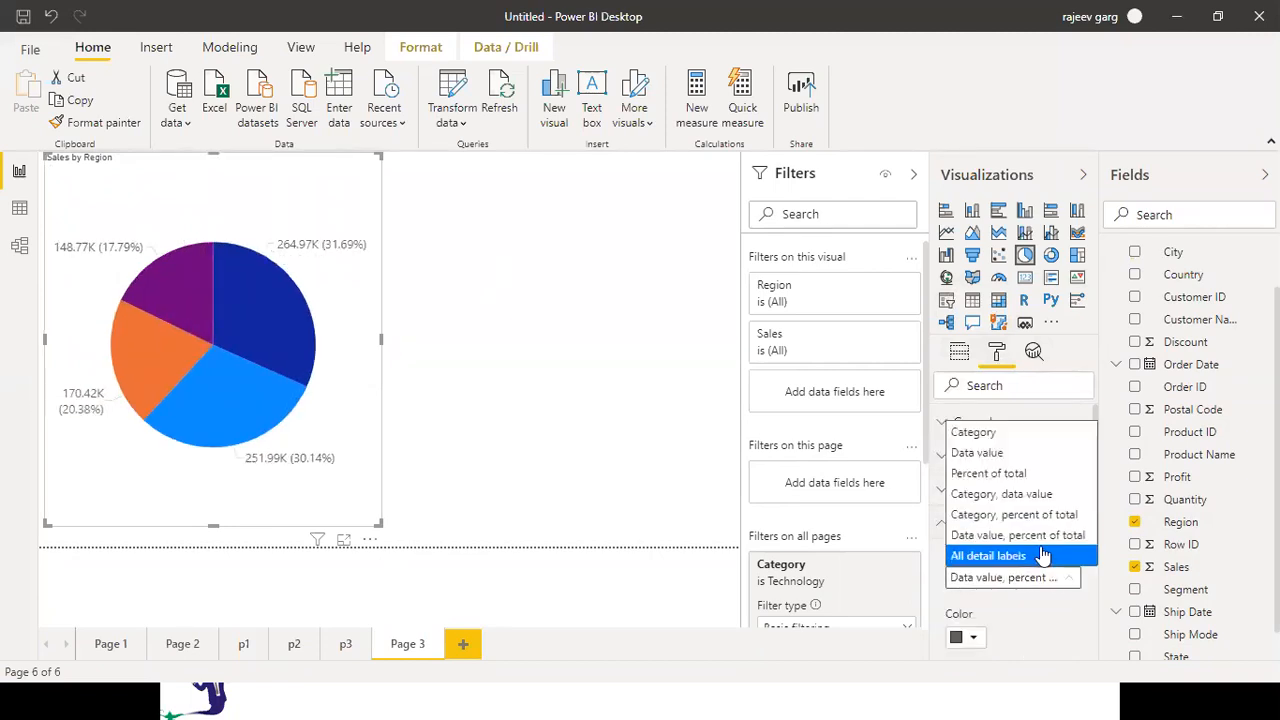
pyautogui.click(1043, 556)
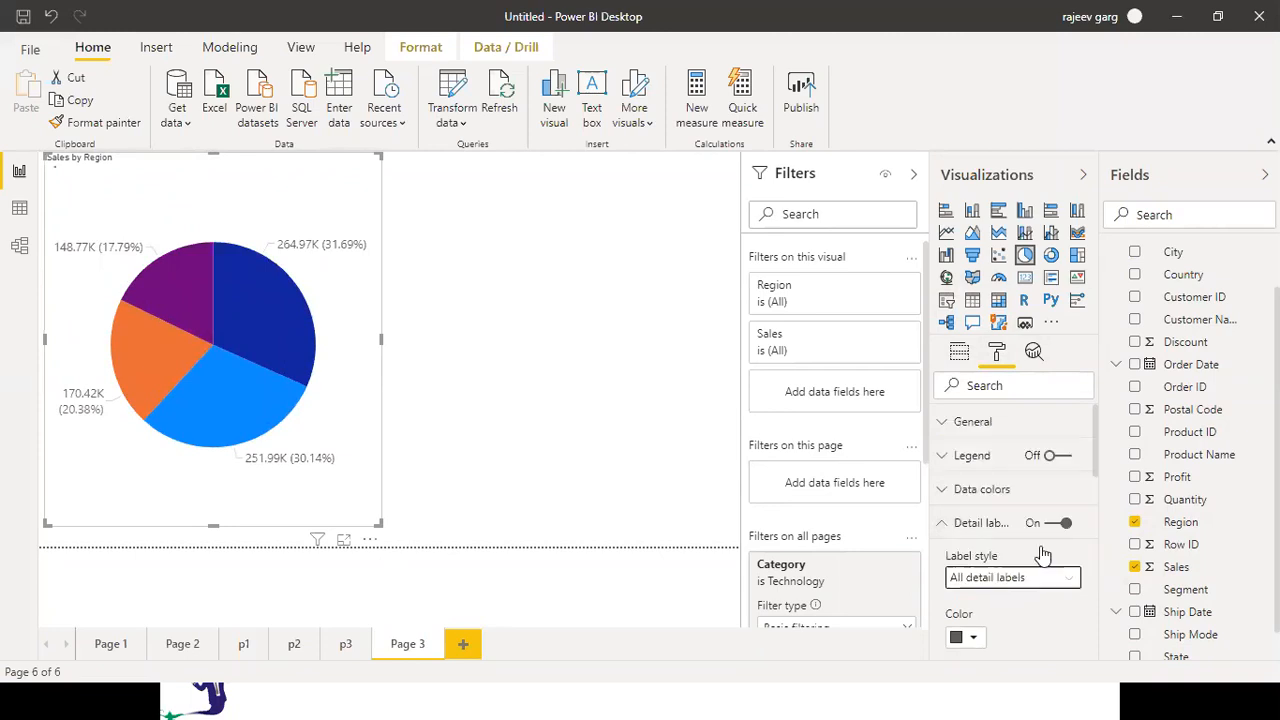
pyautogui.click(427, 466)
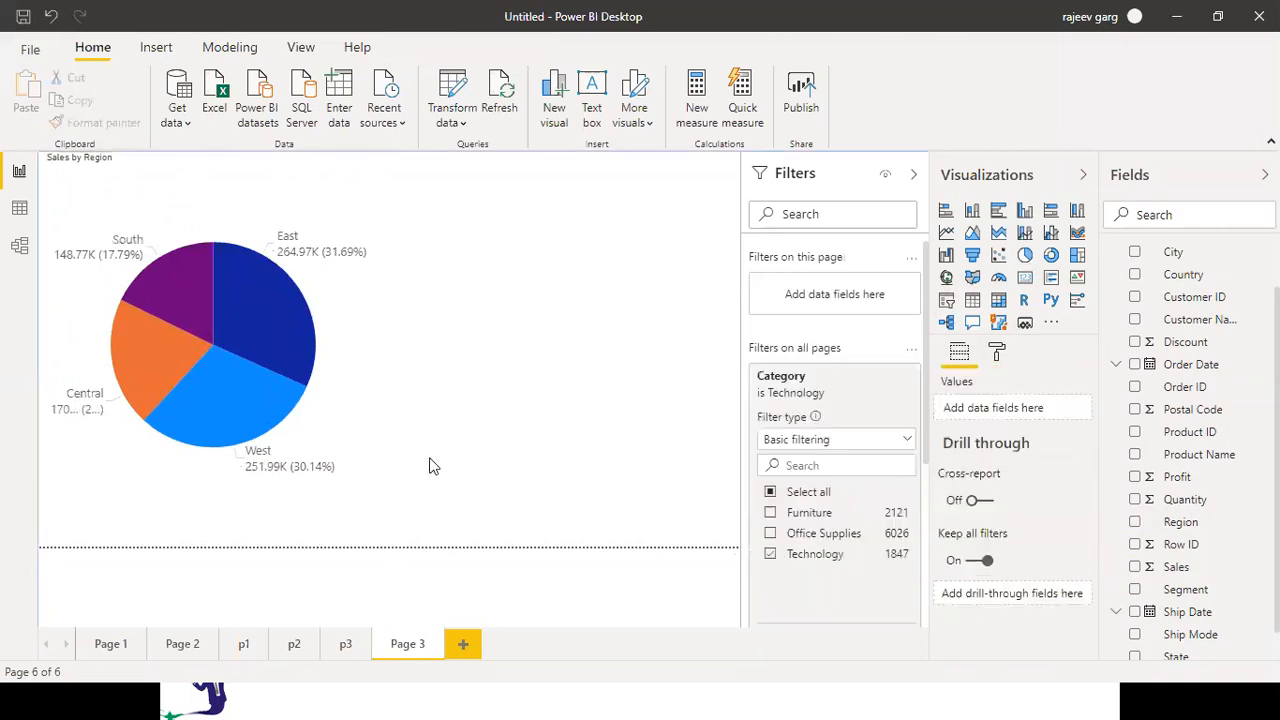
# Move the pie chart to the right half of the report page and deselect it
pyautogui.click(195, 170)
pyautogui.moveTo(195, 170); pyautogui.dragTo(563, 190)
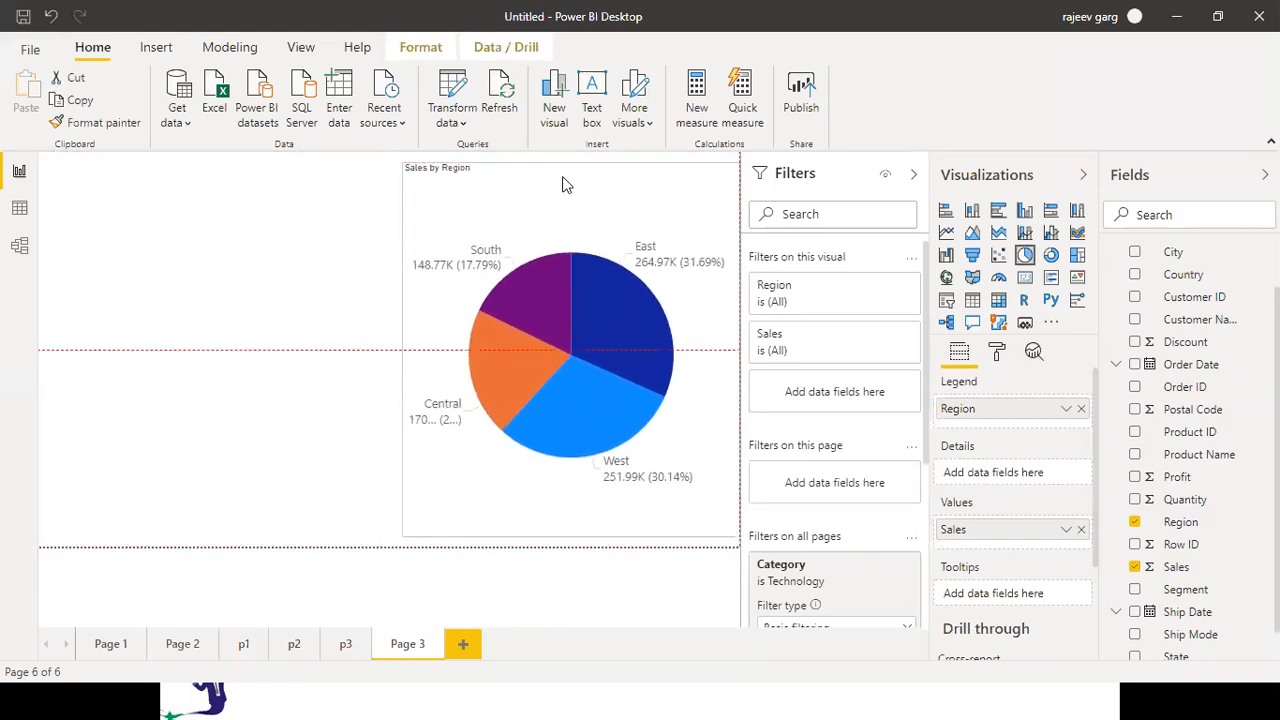
pyautogui.click(363, 329)
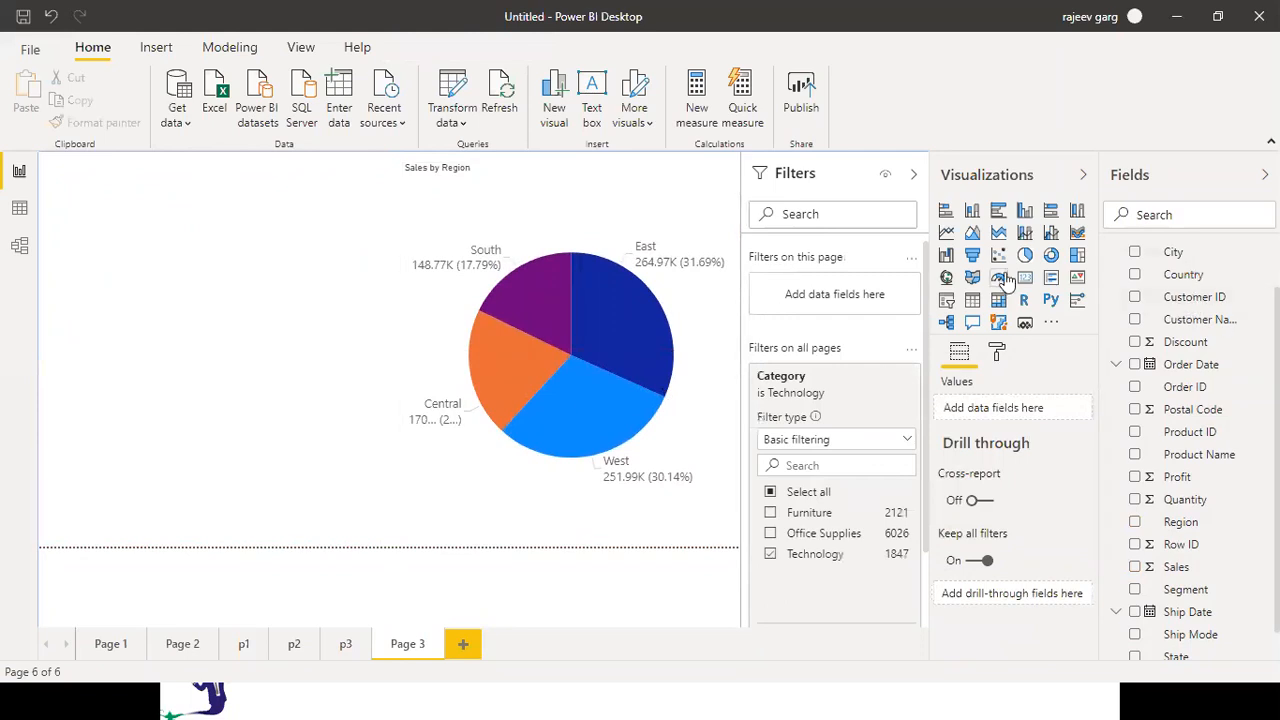
# Add a stacked column chart of Sales by Category in the free space beside the pie chart
pyautogui.click(971, 212)
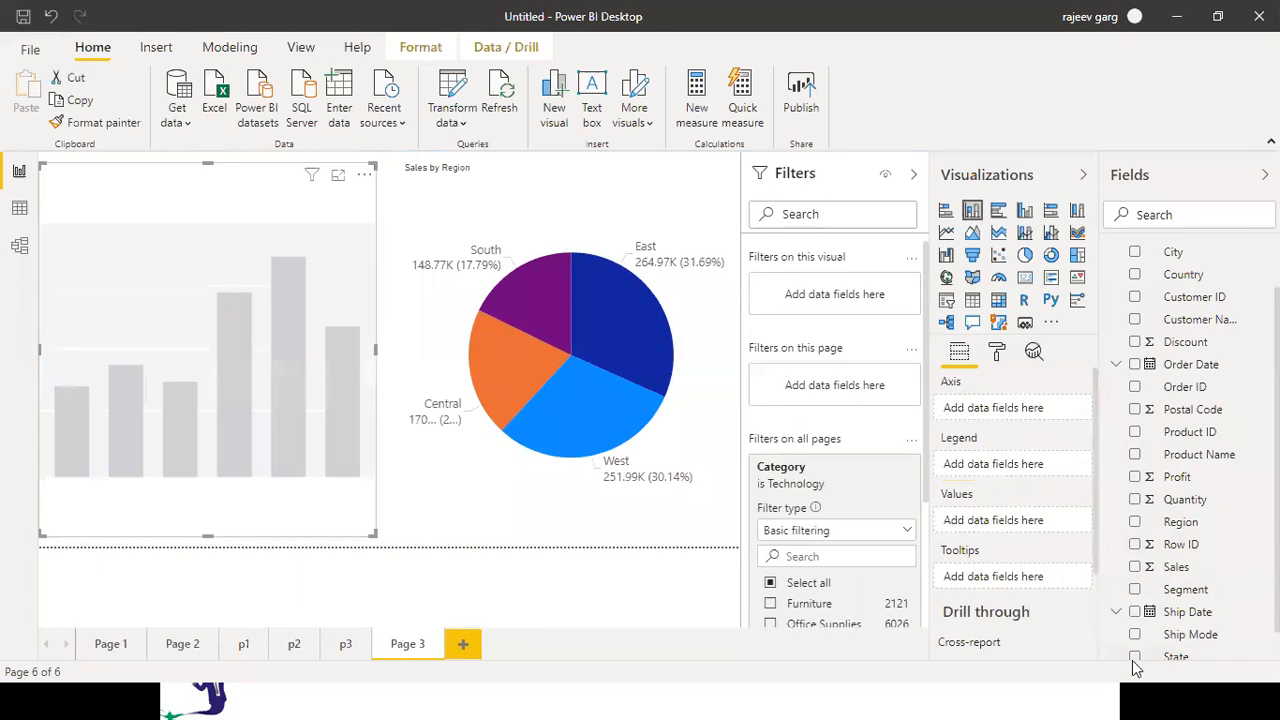
pyautogui.click(1134, 566)
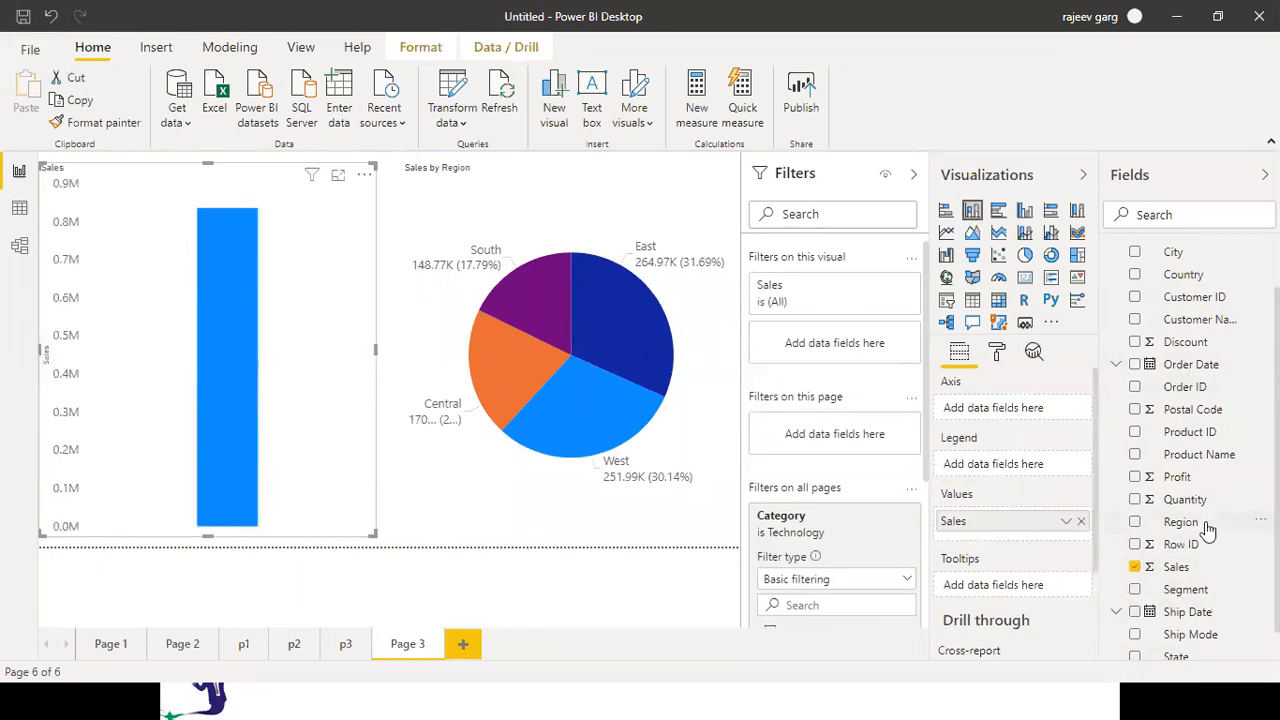
pyautogui.scroll(1, 1180, 400)
pyautogui.click(1135, 284)
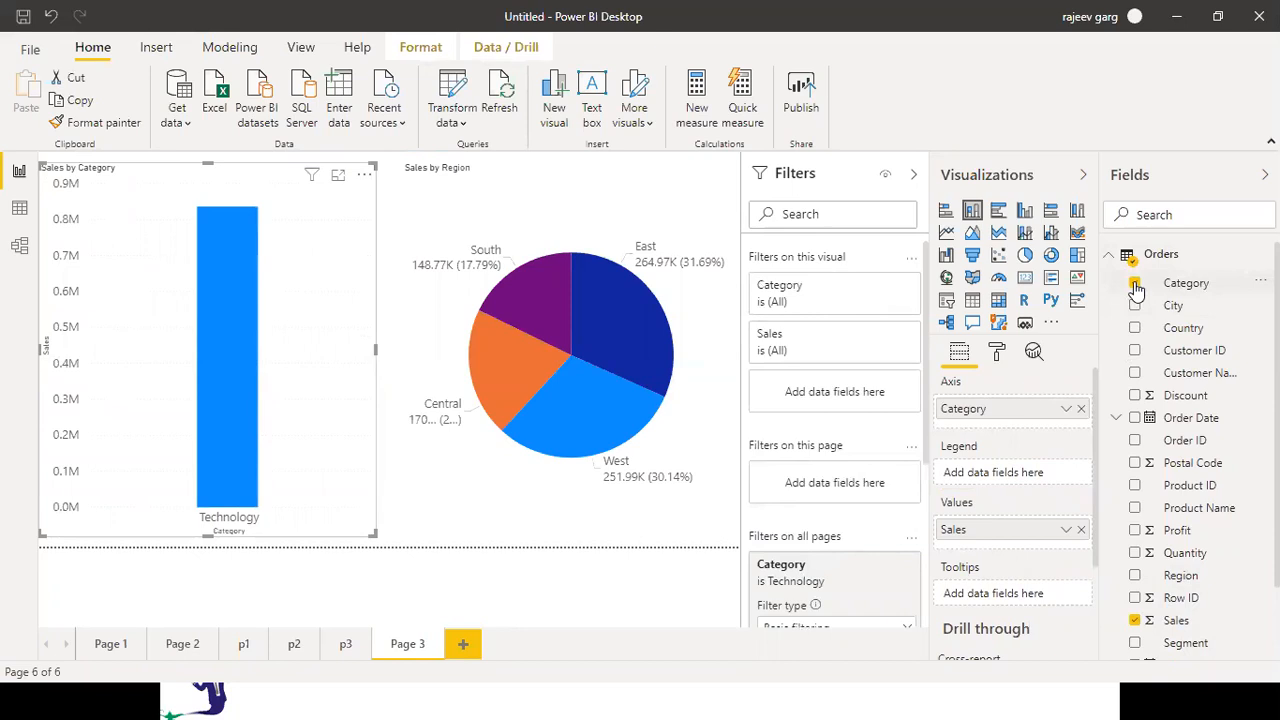
pyautogui.click(1135, 285)
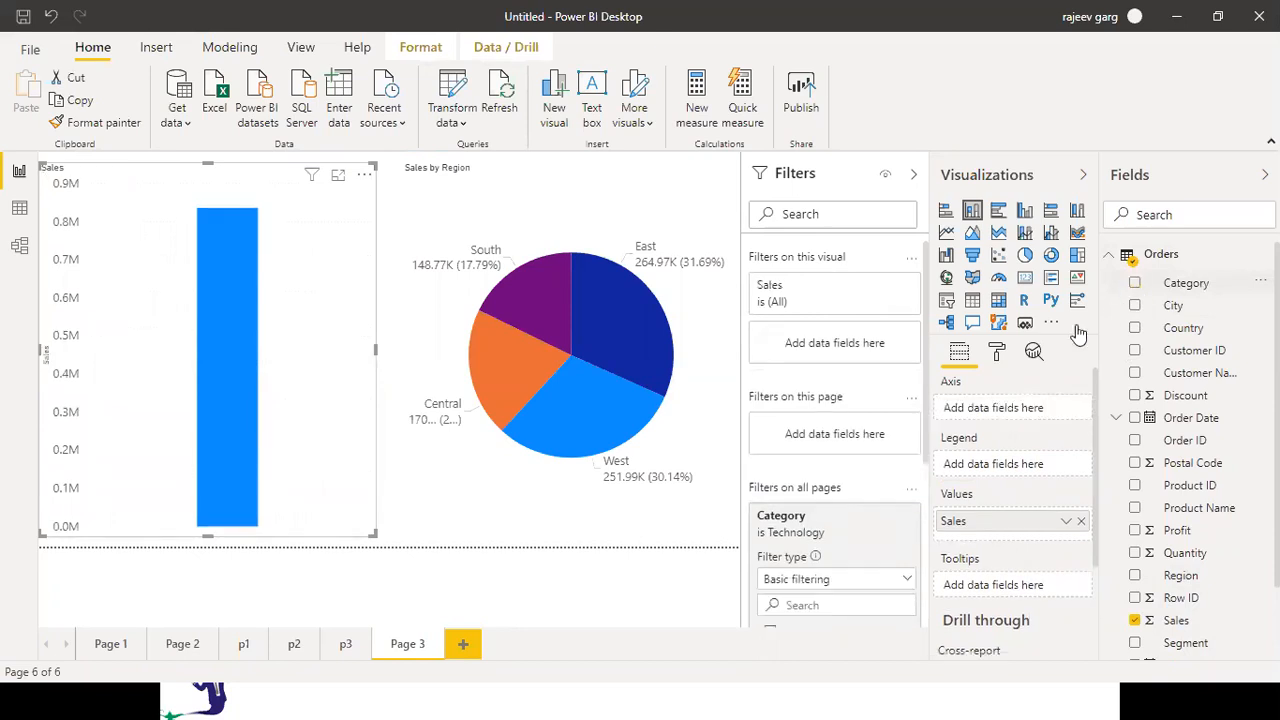
pyautogui.click(1135, 285)
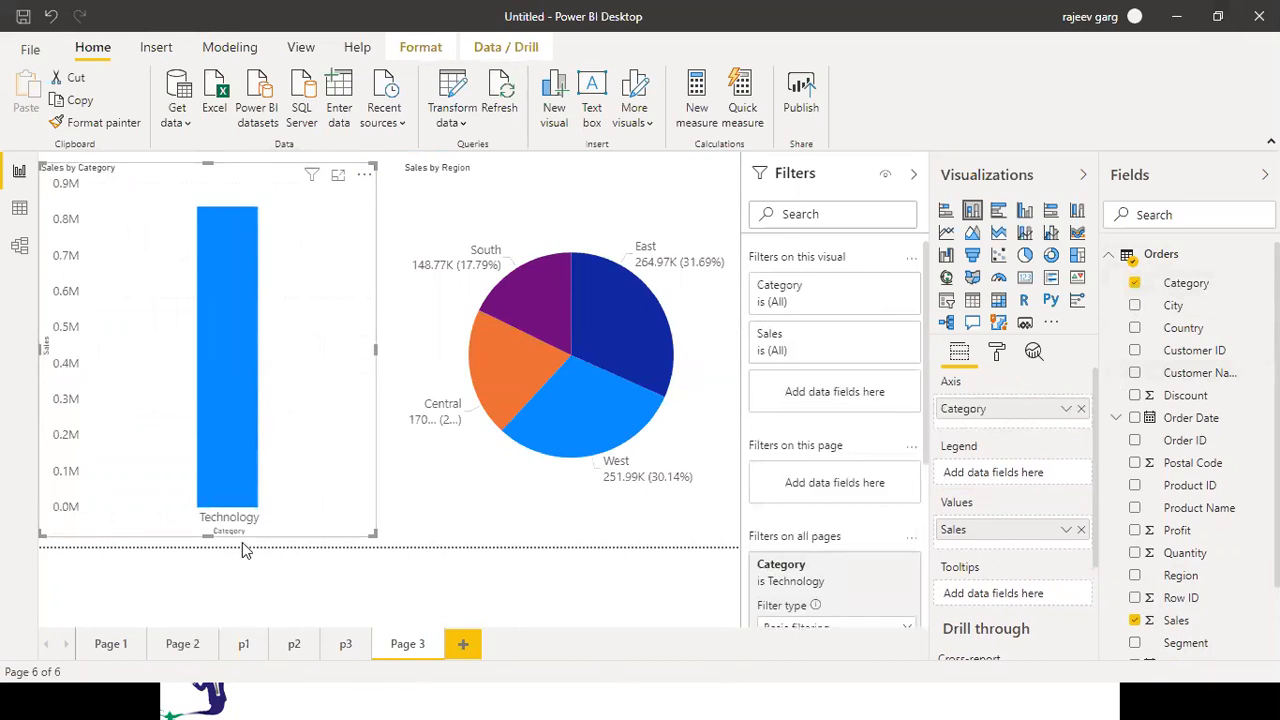
# From page p3, set the all-pages Category filter to include every category and return to Page 3 to check its charts
pyautogui.click(350, 648)
pyautogui.click(769, 494)
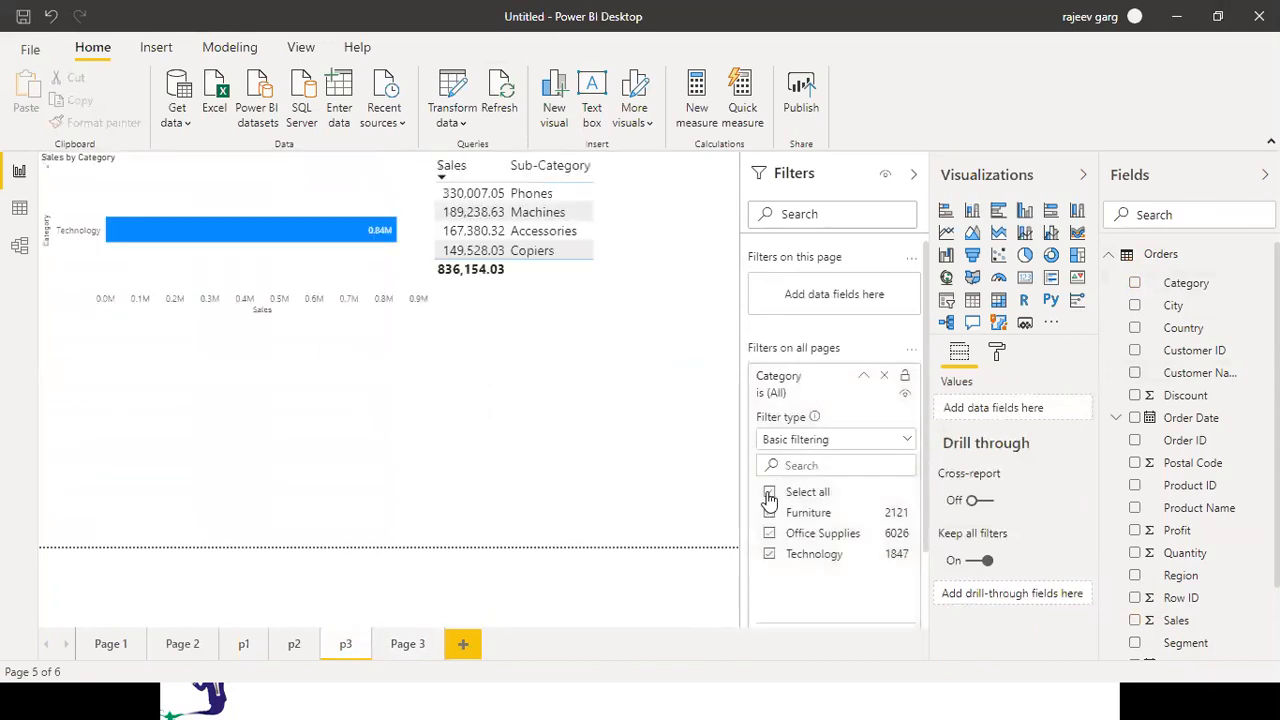
pyautogui.click(390, 648)
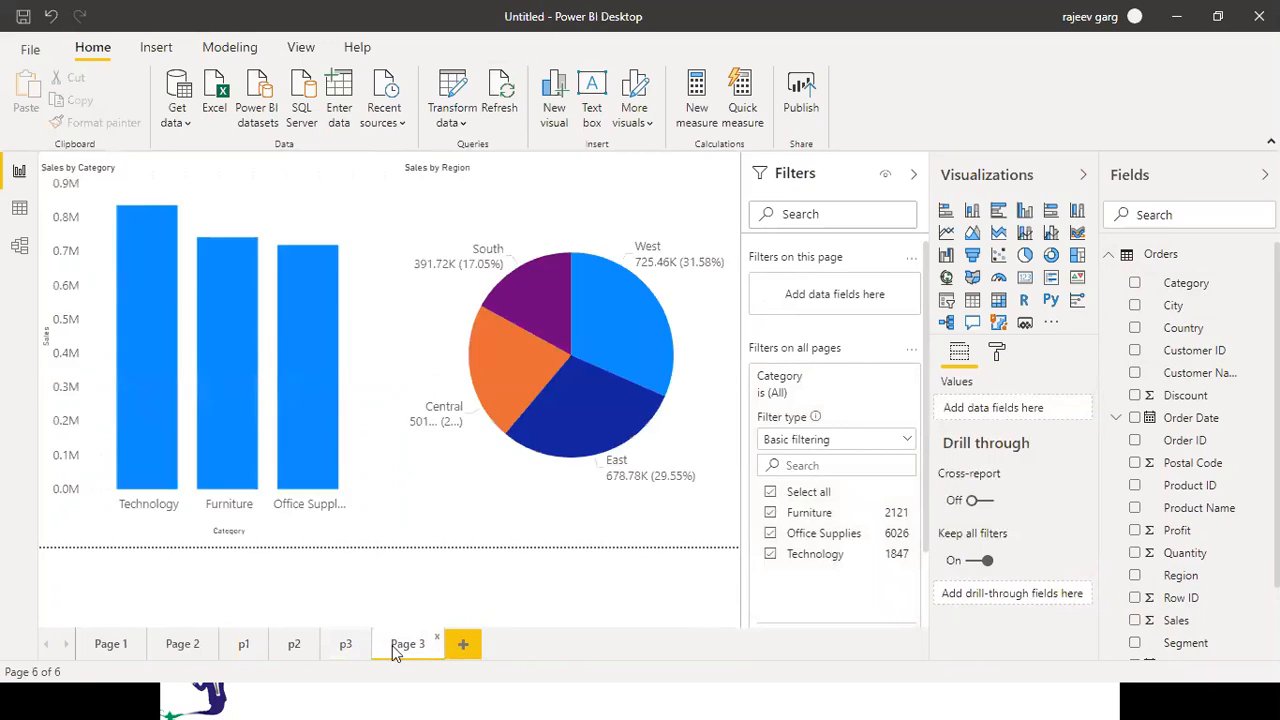
# Turn on data labels for the Sales by Category column chart and select the pie chart
pyautogui.click(245, 188)
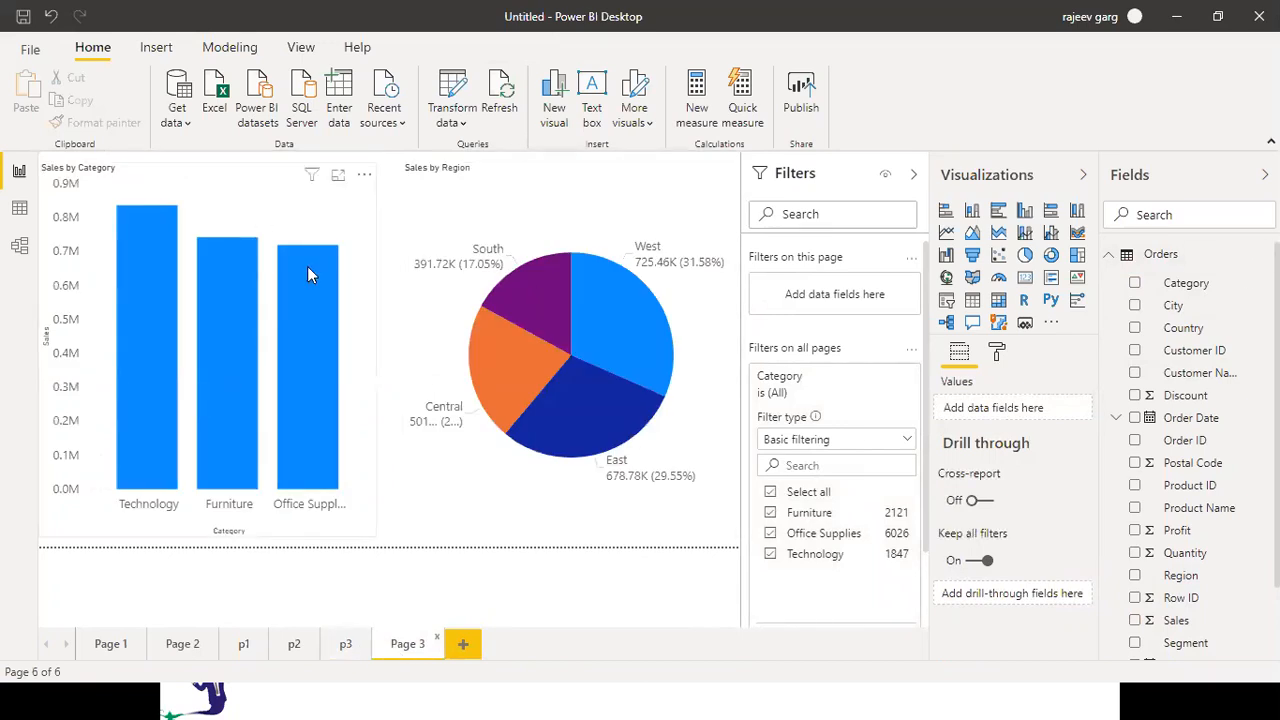
pyautogui.click(998, 354)
pyautogui.click(1058, 558)
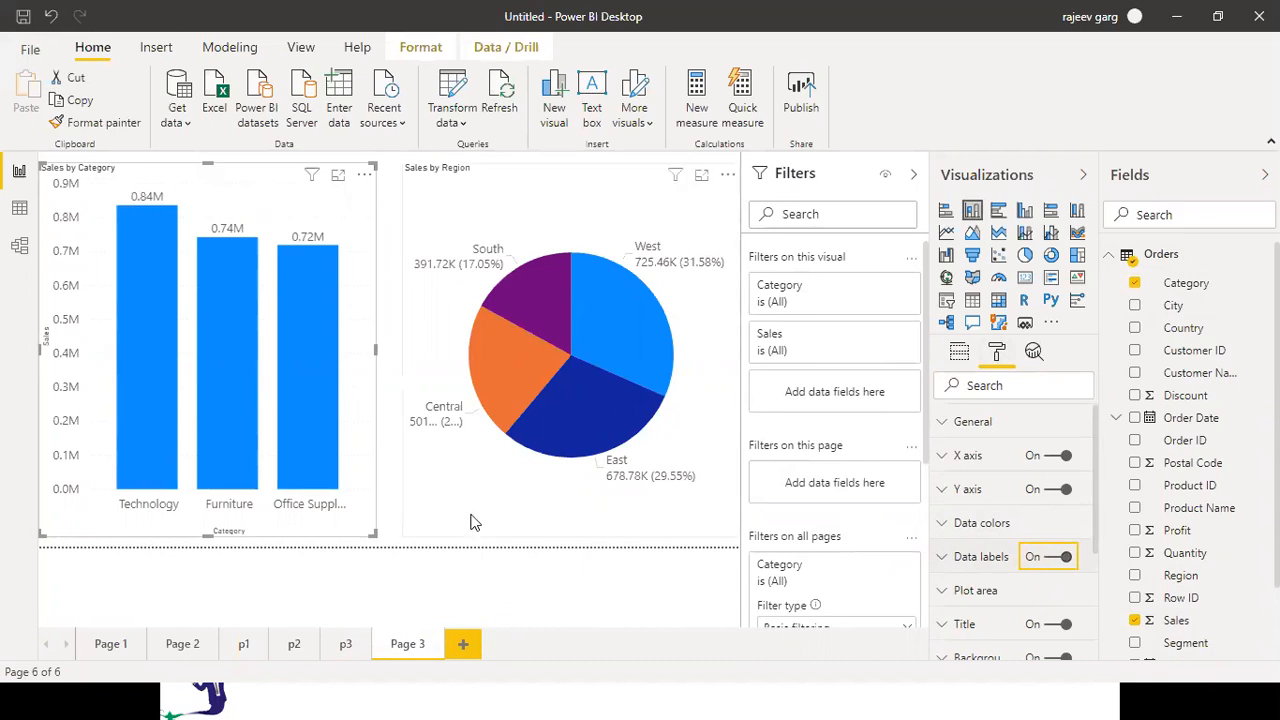
pyautogui.click(474, 522)
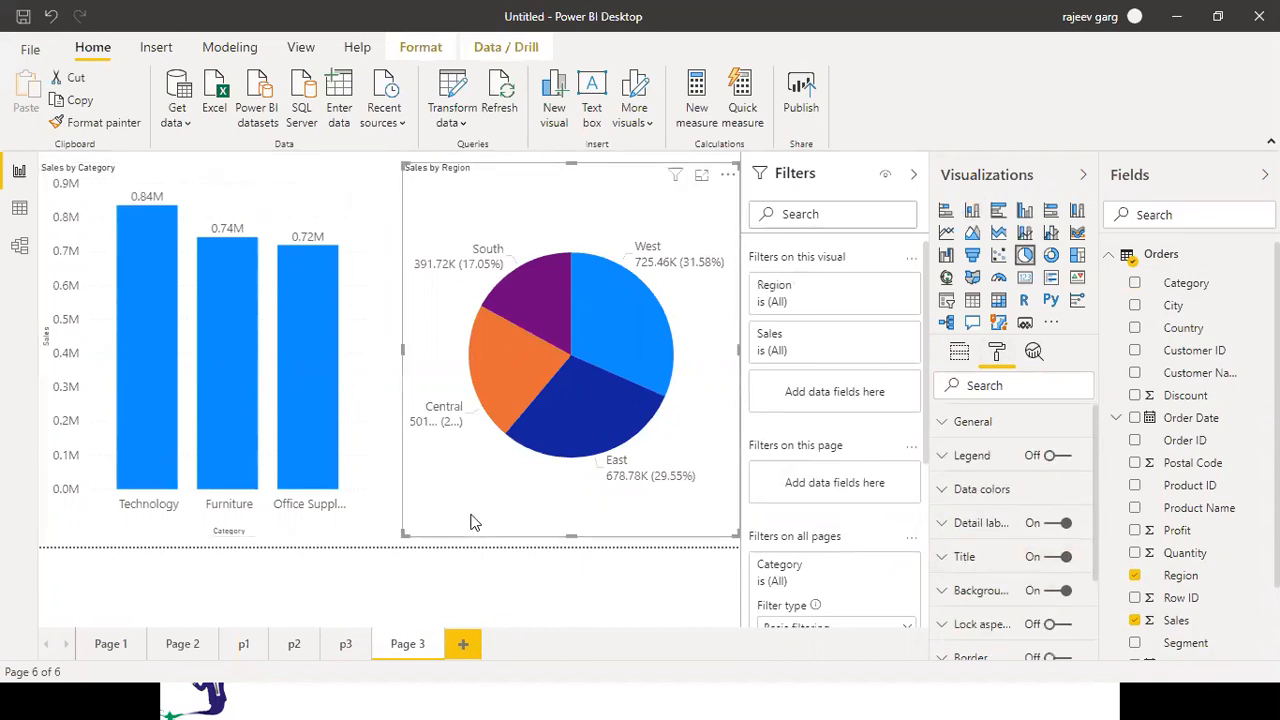
# Add another report page after Page 3 and name it d1
pyautogui.doubleClick(416, 646)
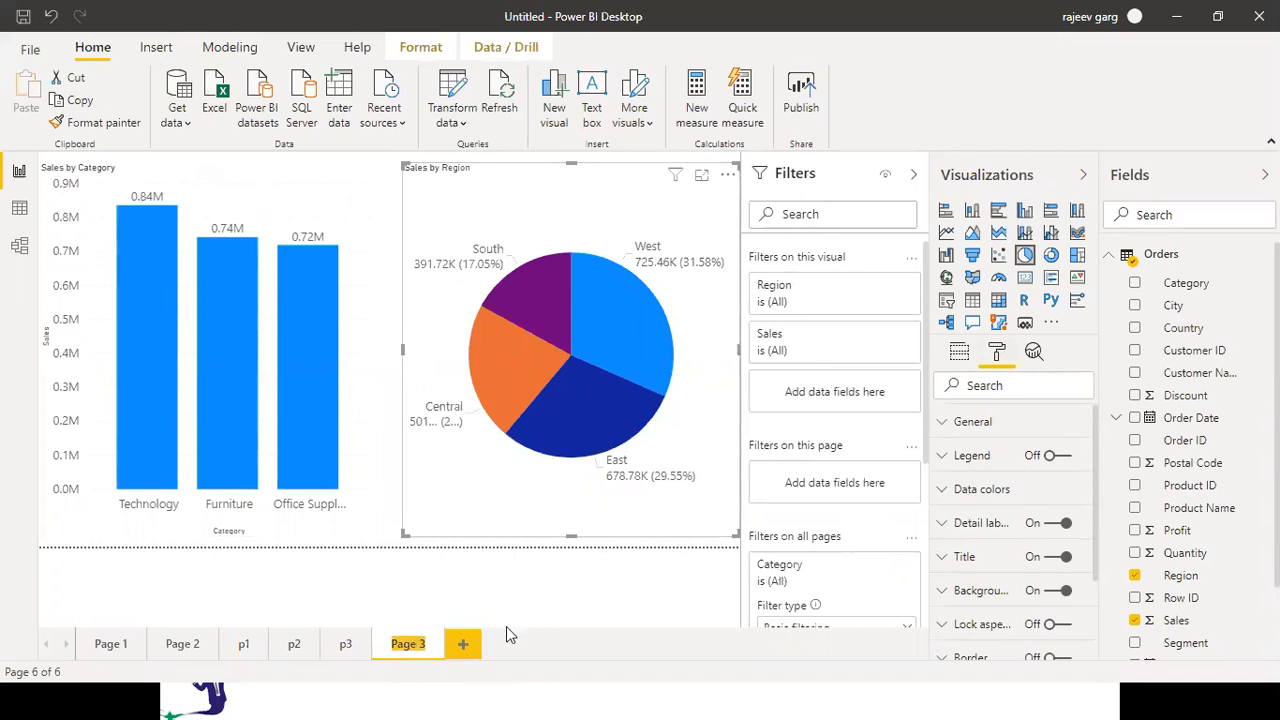
pyautogui.click(460, 650)
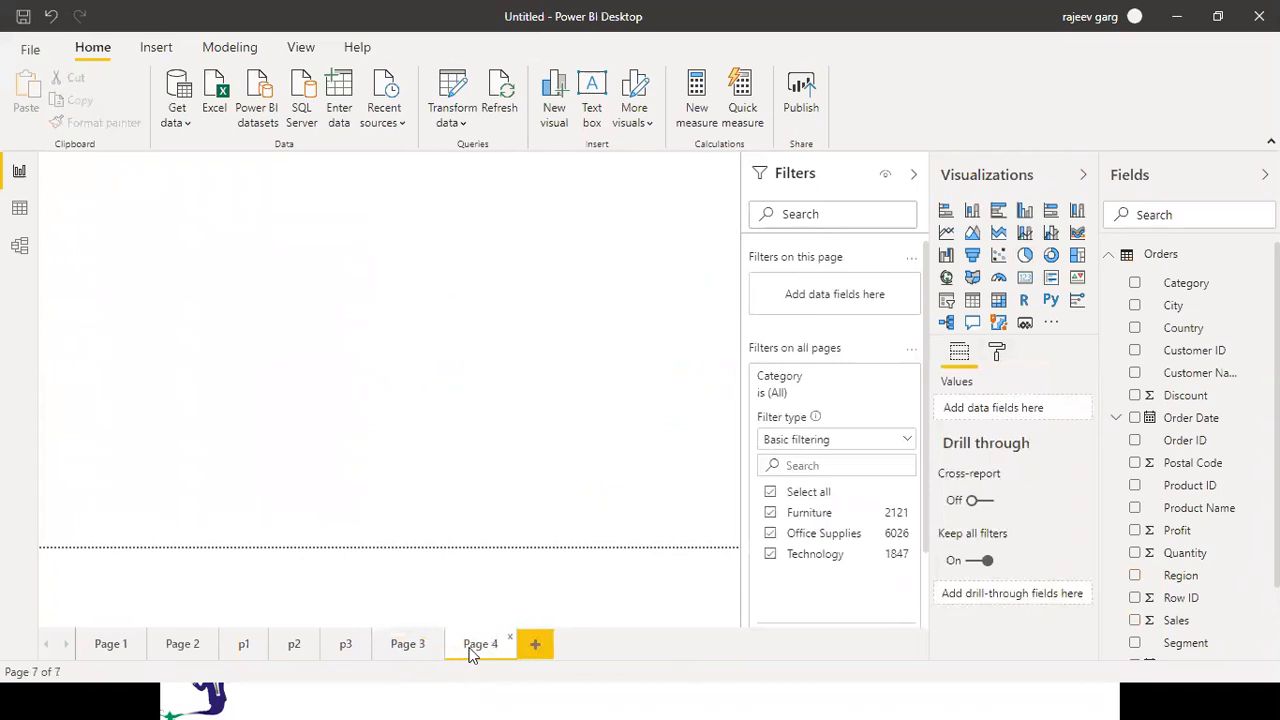
pyautogui.write('d1')
pyautogui.click(558, 351)
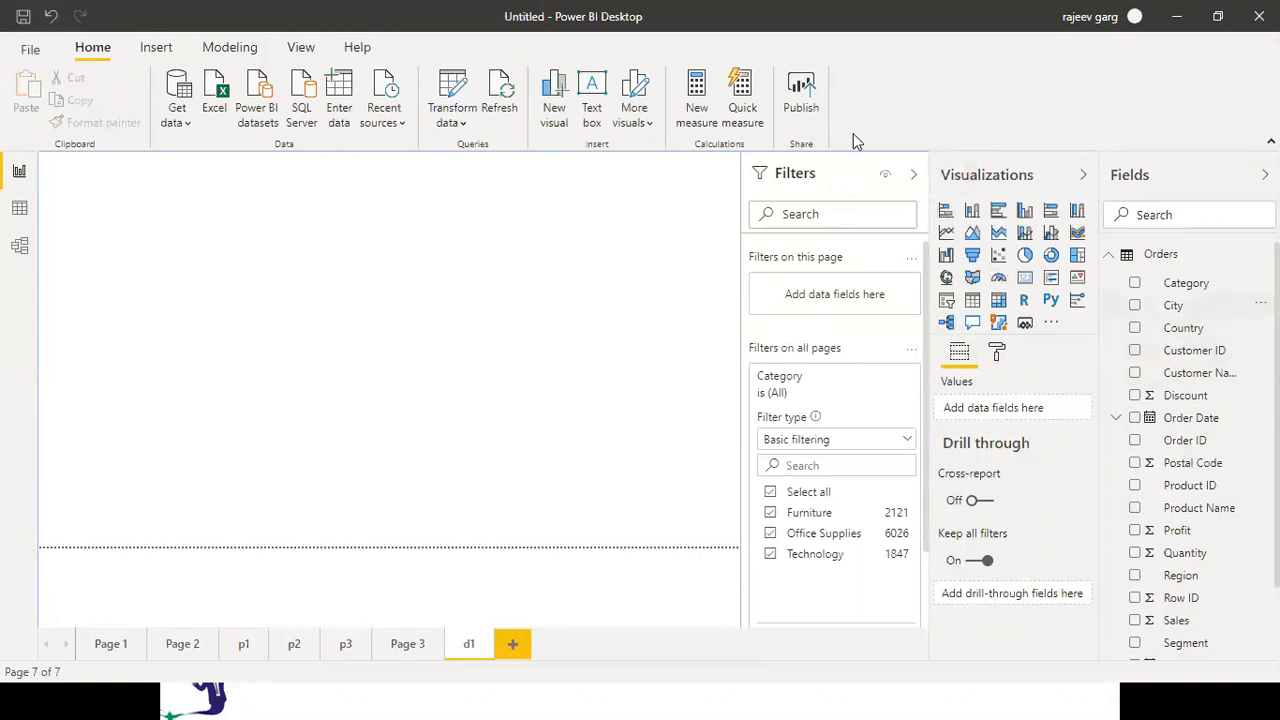
# Add a stacked bar chart of Sales by Sub-Category to page d1 and enlarge it to about the full page height
pyautogui.click(946, 211)
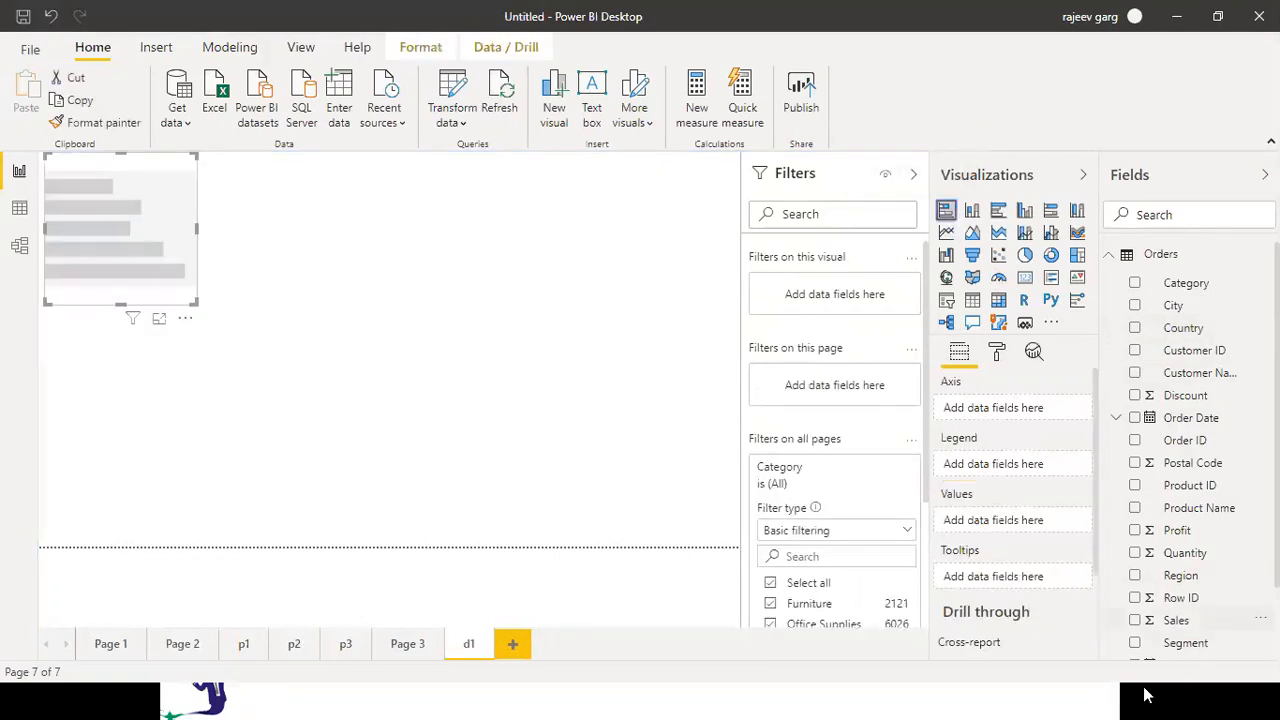
pyautogui.click(1176, 620)
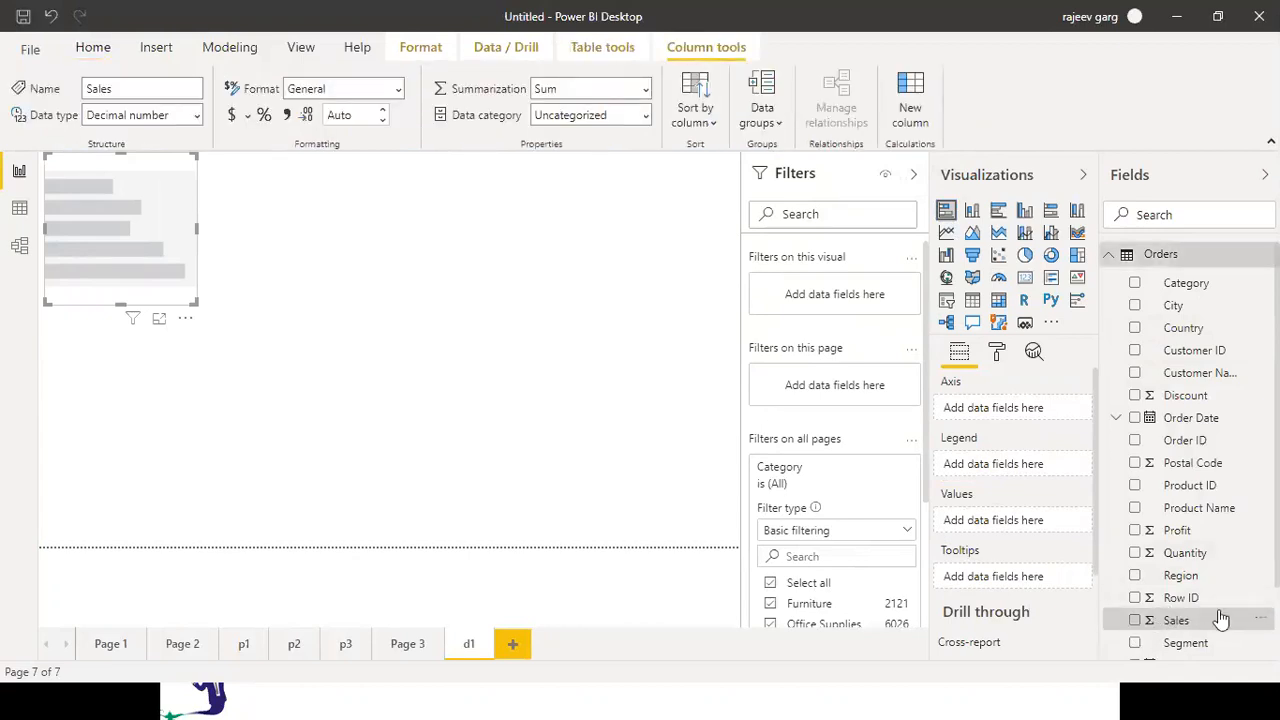
pyautogui.click(1135, 621)
pyautogui.scroll(-1, 1137, 640)
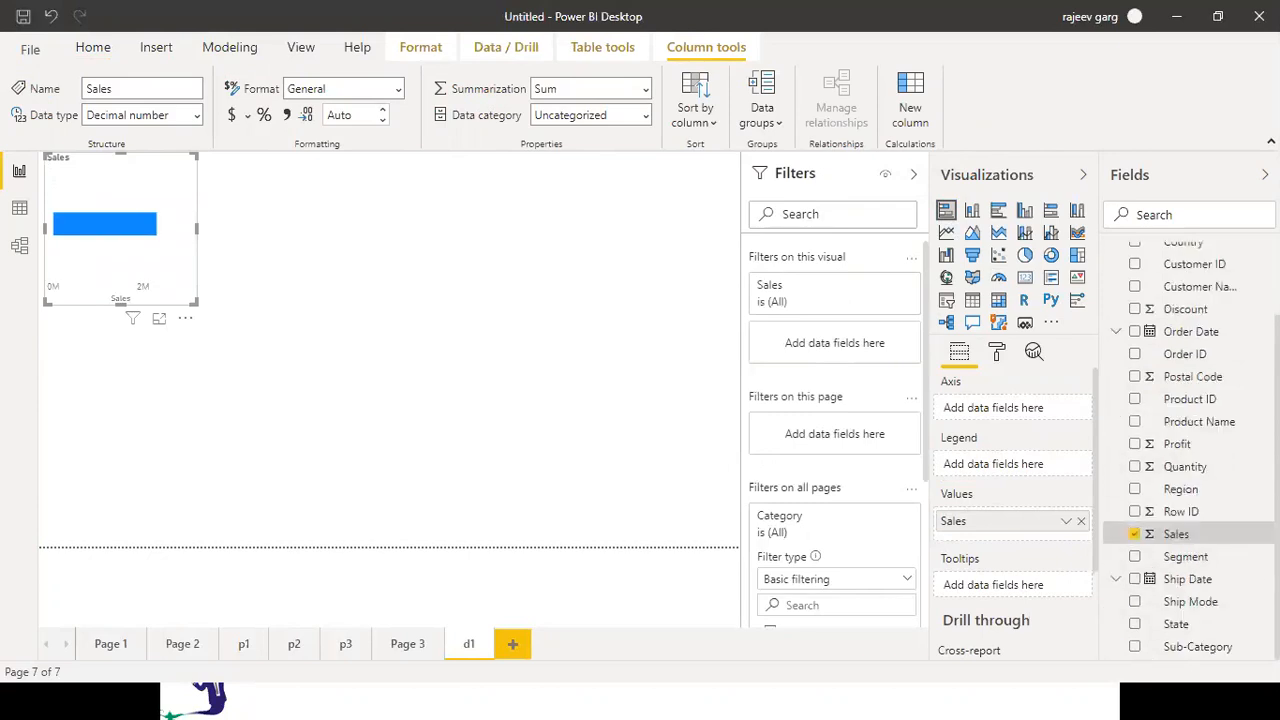
pyautogui.click(1135, 647)
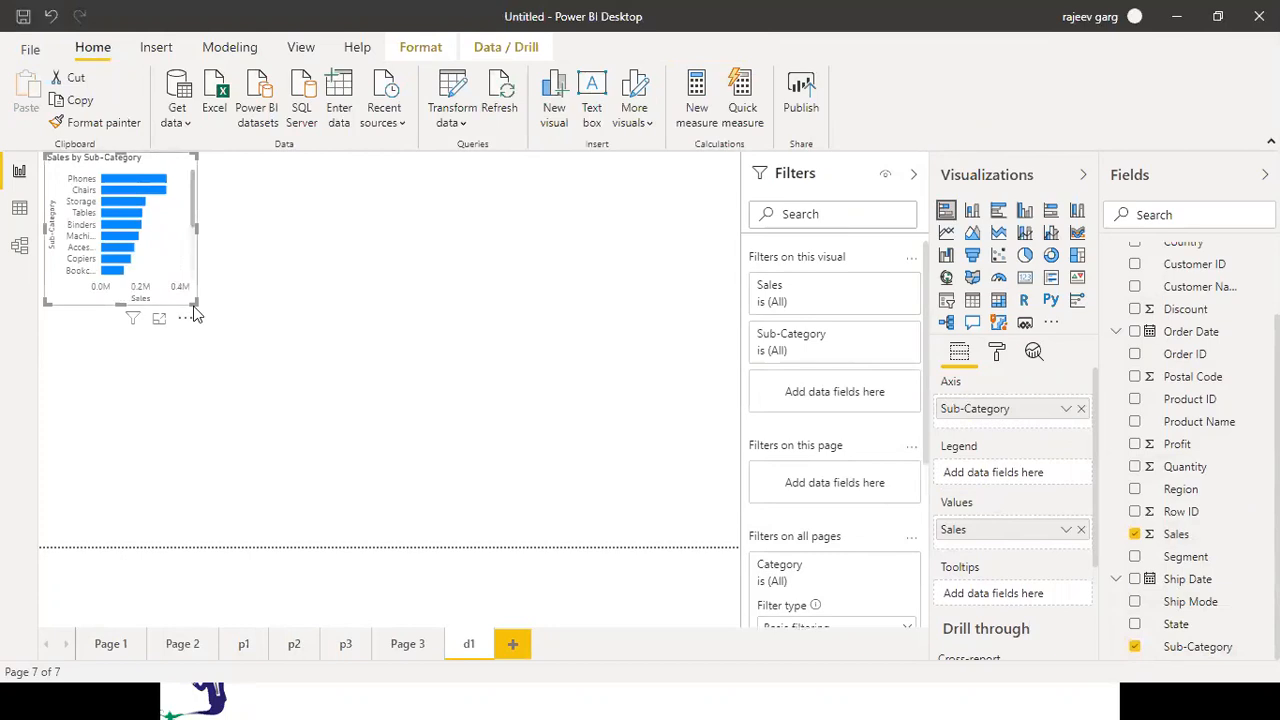
pyautogui.moveTo(195, 305); pyautogui.dragTo(361, 550)
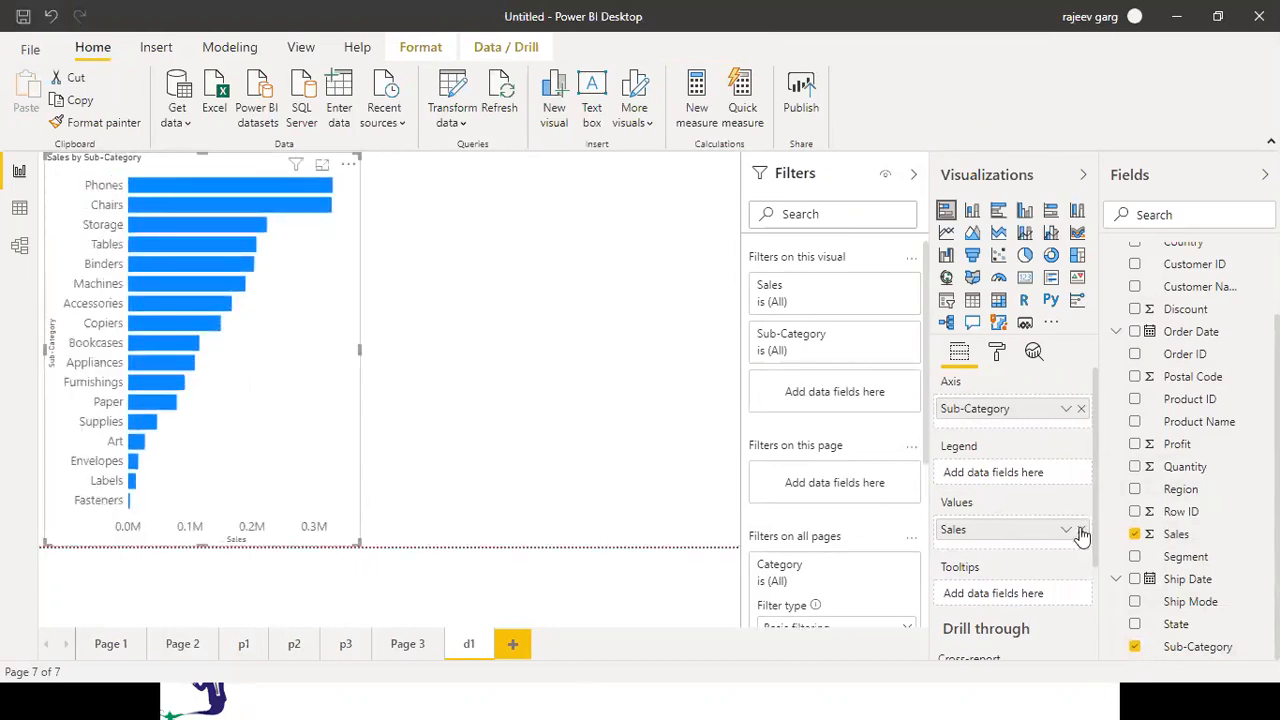
# Add a separate table beside the bar chart listing Sub-Category and Sales
pyautogui.press('Escape')
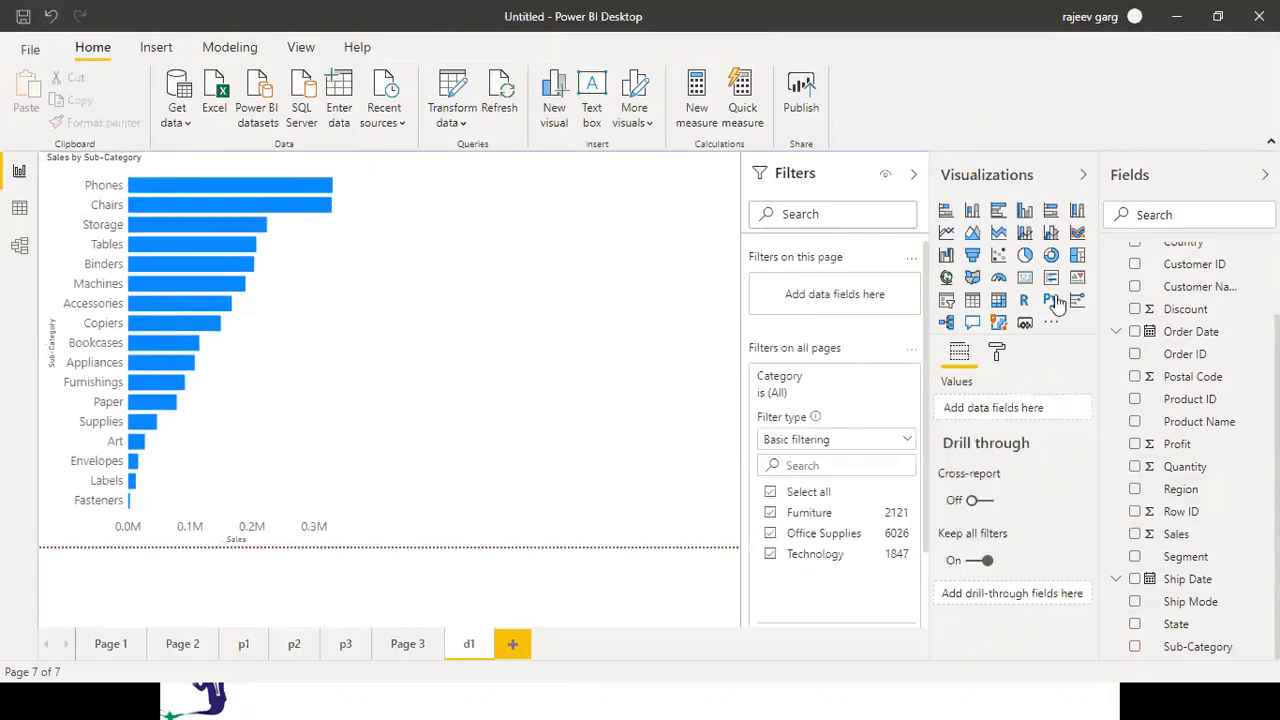
pyautogui.click(973, 304)
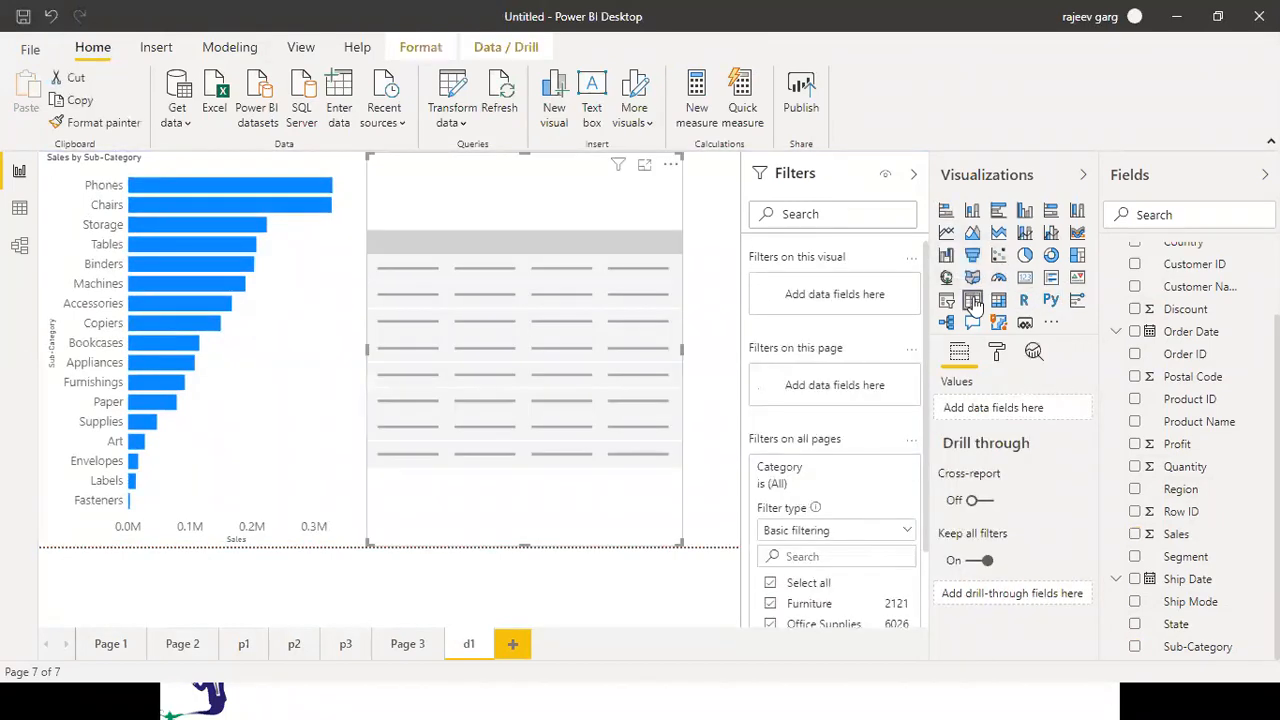
pyautogui.click(1134, 648)
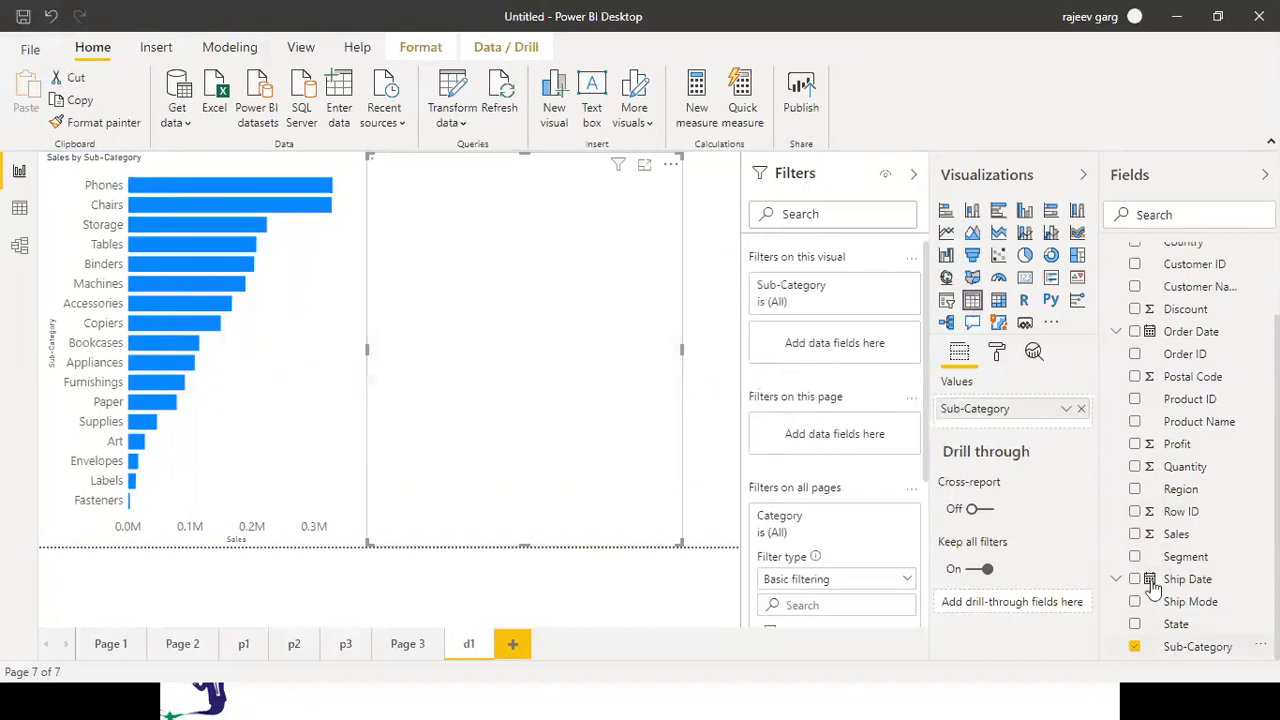
pyautogui.click(1134, 534)
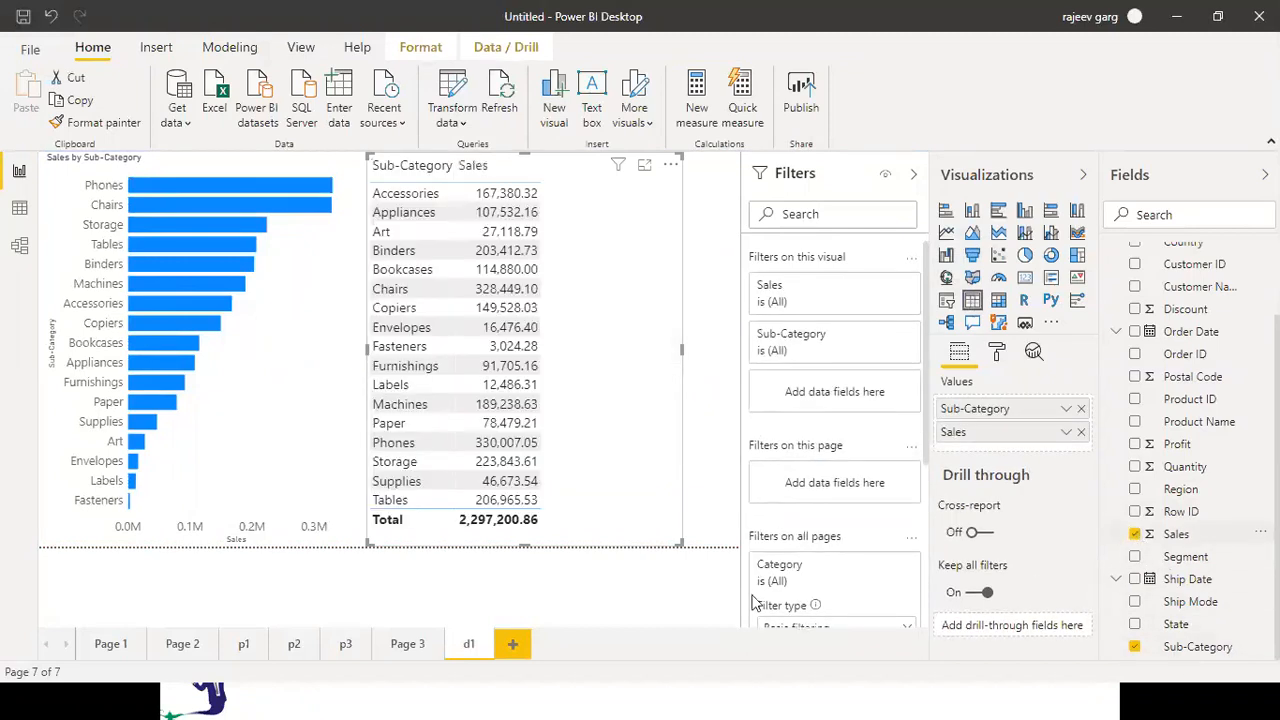
# Turn on data labels for the Sales by Sub-Category bar chart and select the table beside it
pyautogui.click(234, 234)
pyautogui.click(997, 352)
pyautogui.click(1064, 556)
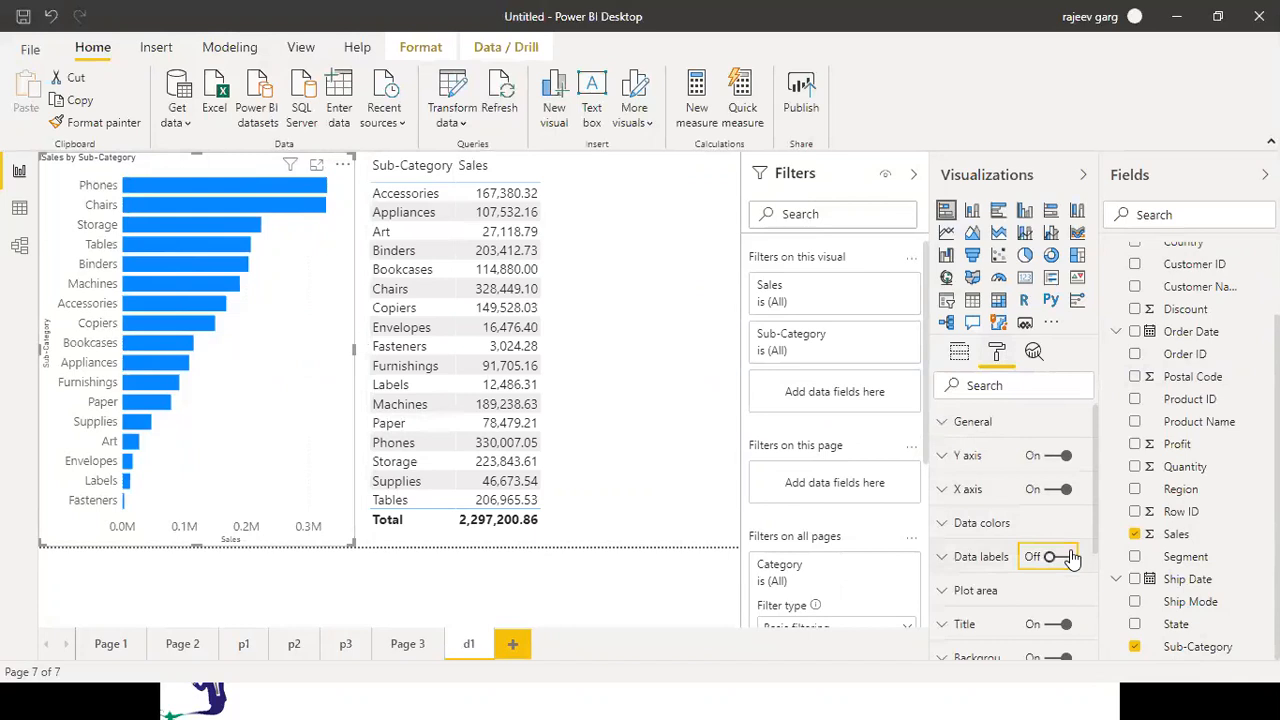
pyautogui.click(665, 355)
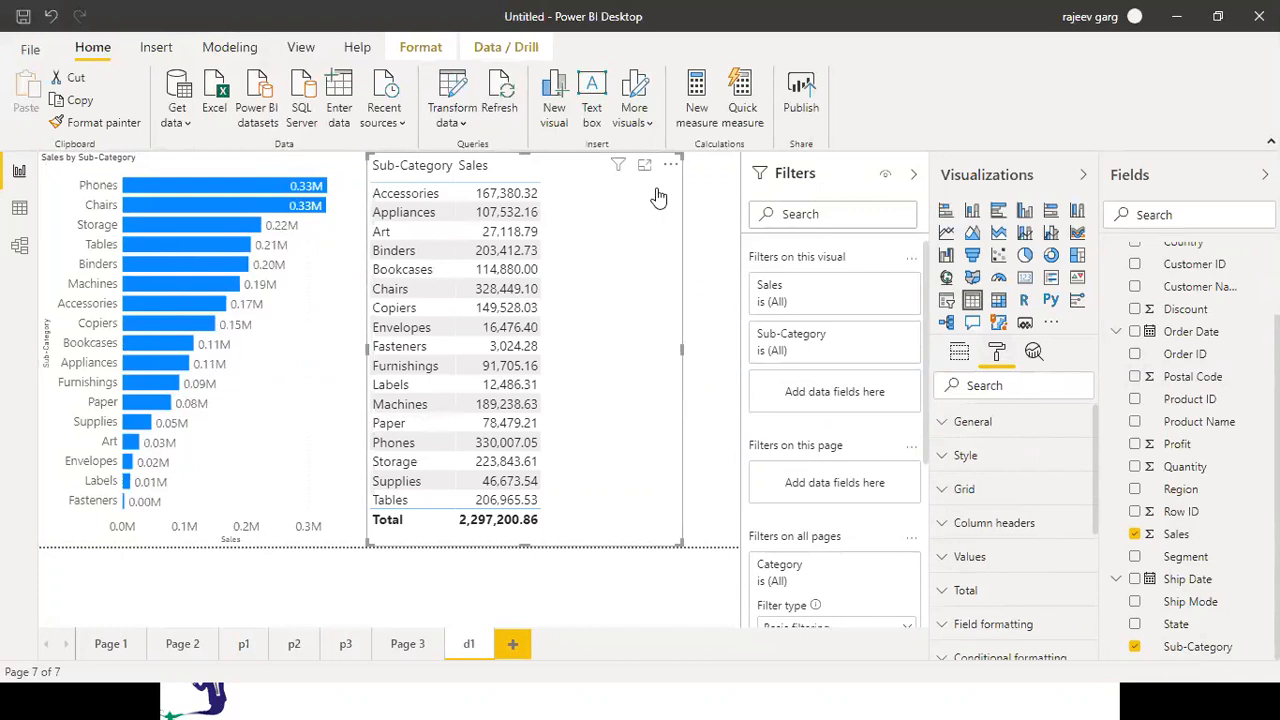
# Use Category as the legend of the Sales by Sub-Category bar chart
pyautogui.click(258, 303)
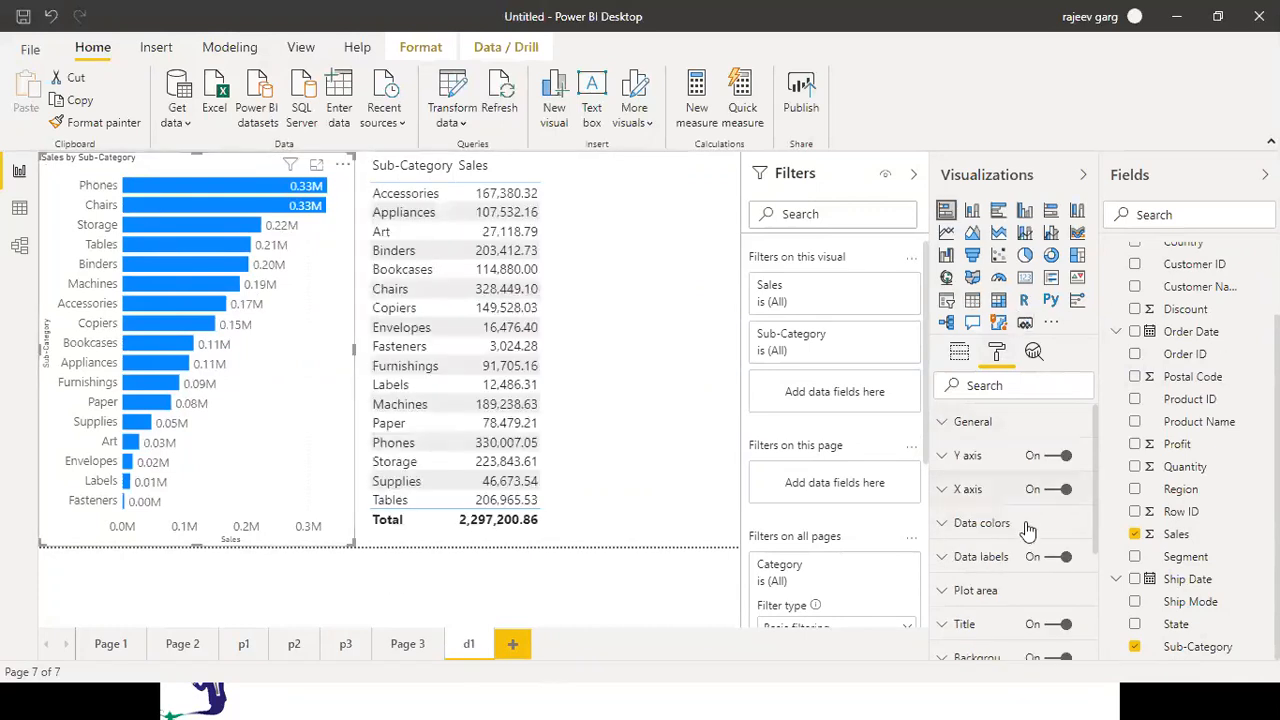
pyautogui.click(960, 354)
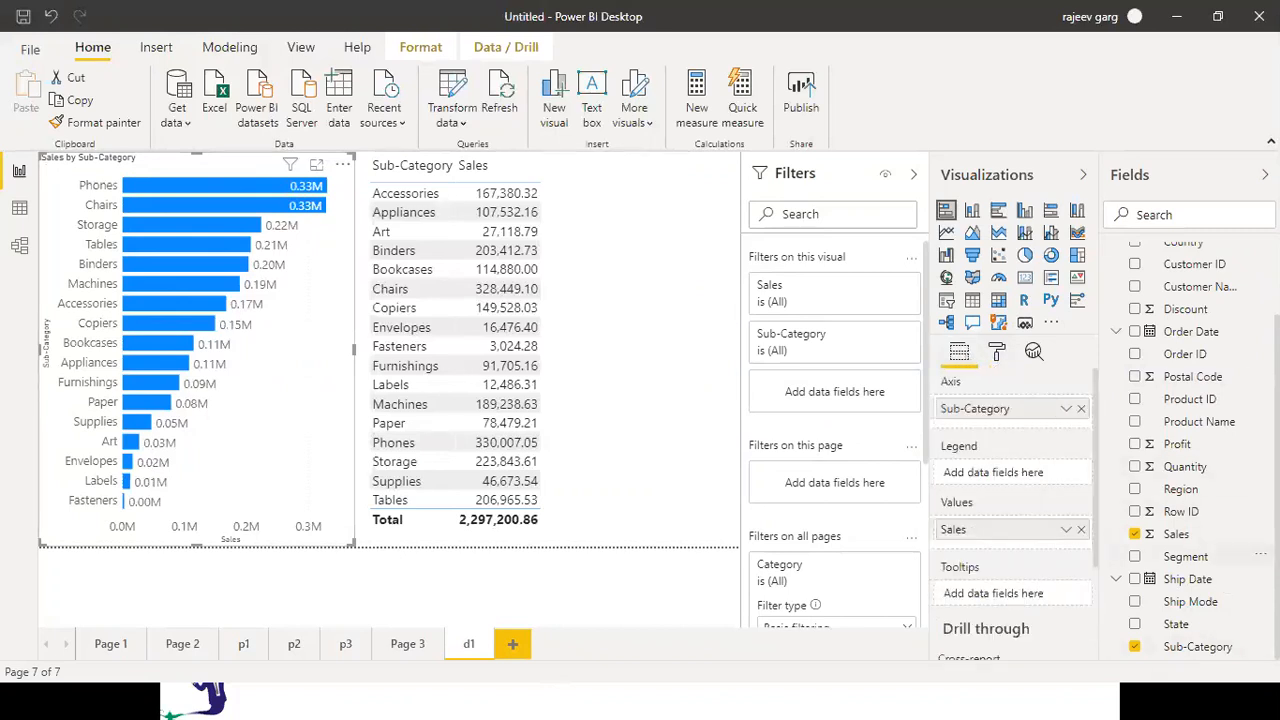
pyautogui.scroll(2, 1195, 350)
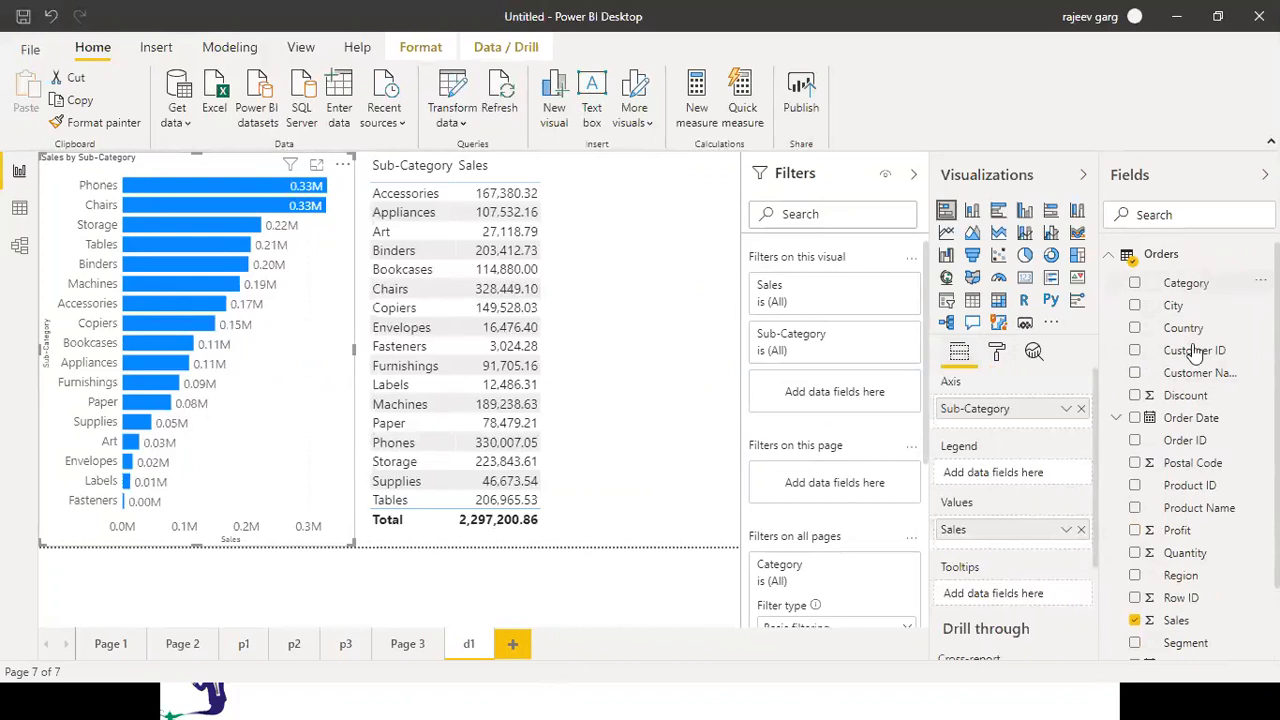
pyautogui.moveTo(1186, 283); pyautogui.dragTo(983, 478)
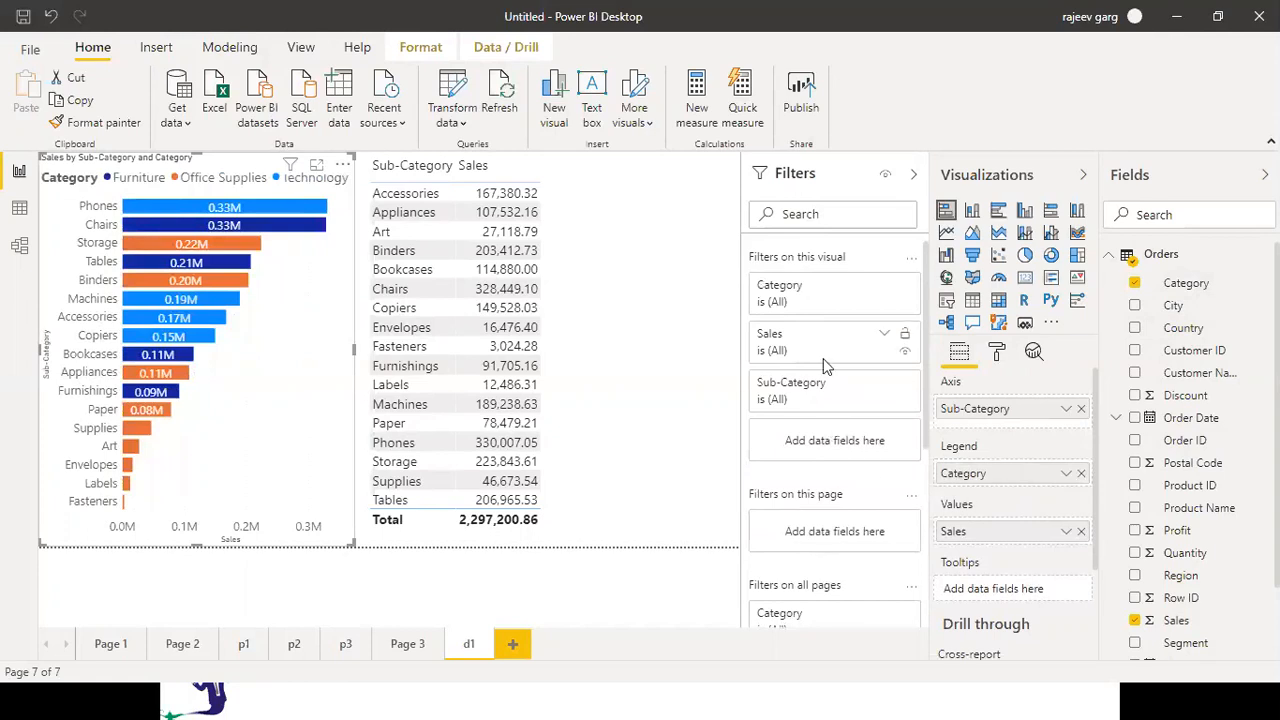
# Add another report page after d1 and name it d2
pyautogui.click(512, 646)
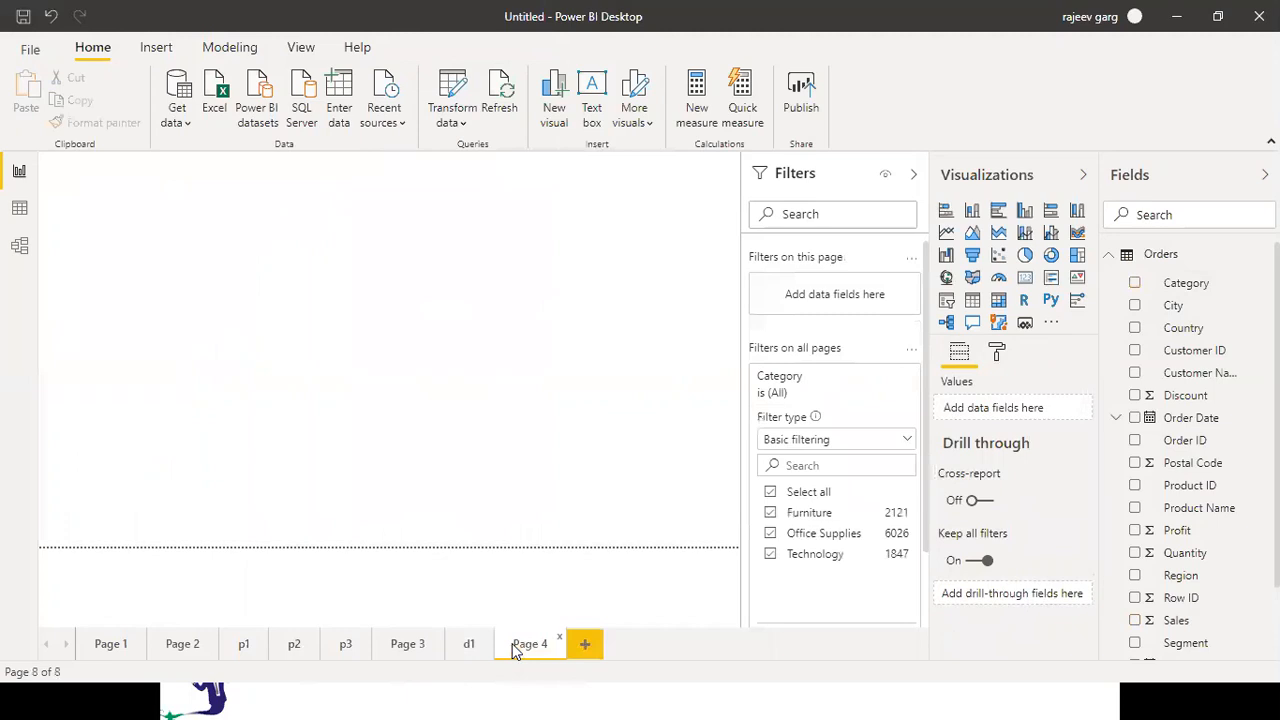
pyautogui.doubleClick(530, 646)
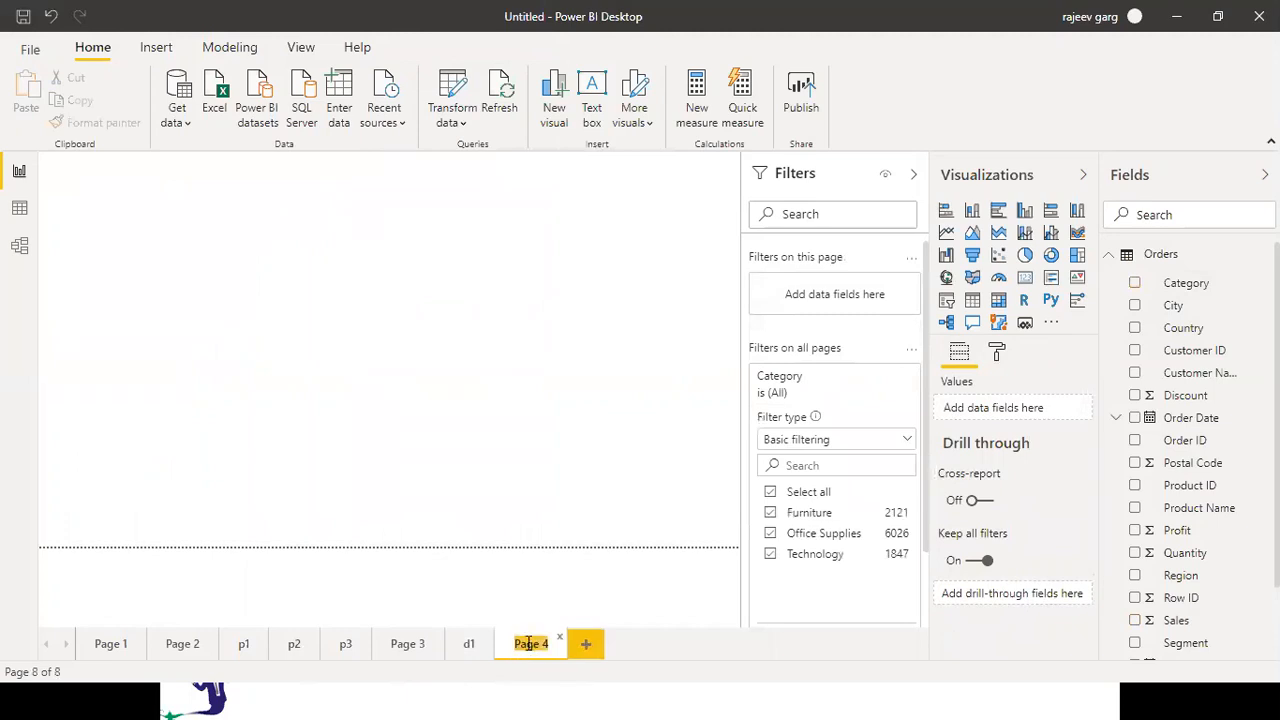
pyautogui.press('BackSpace')
pyautogui.click(972, 322)
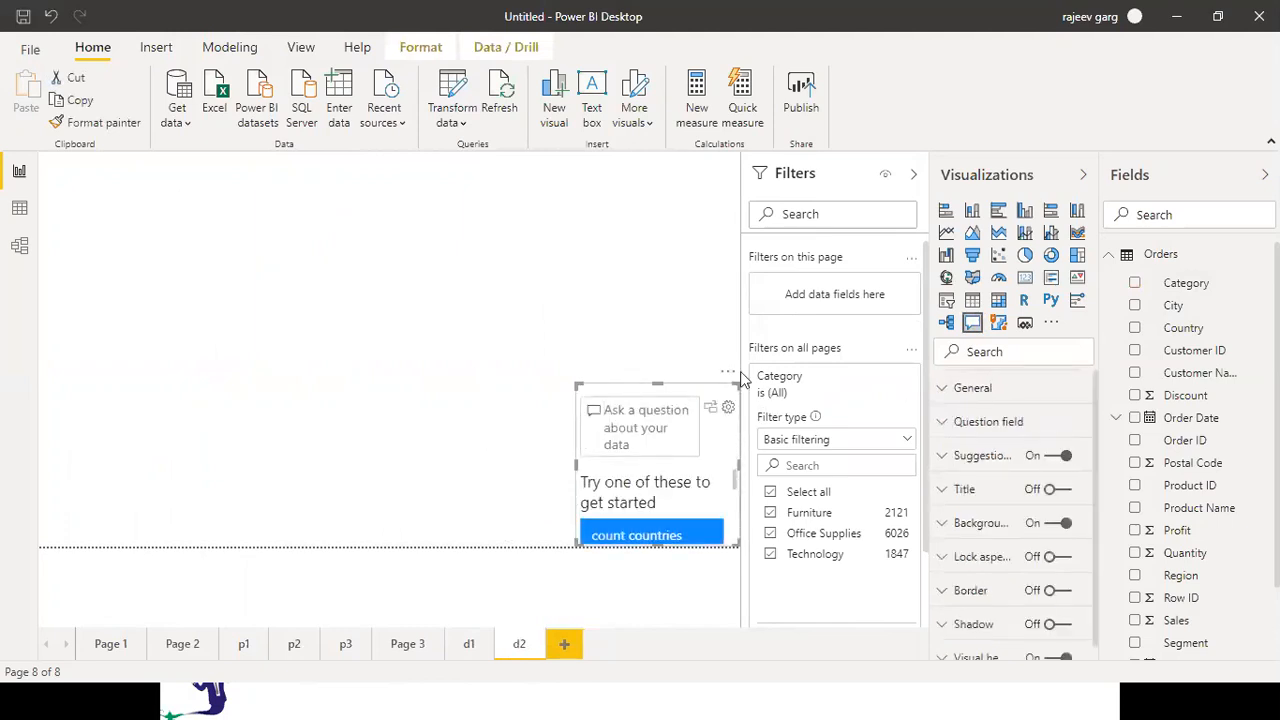
pyautogui.rightClick(766, 405)
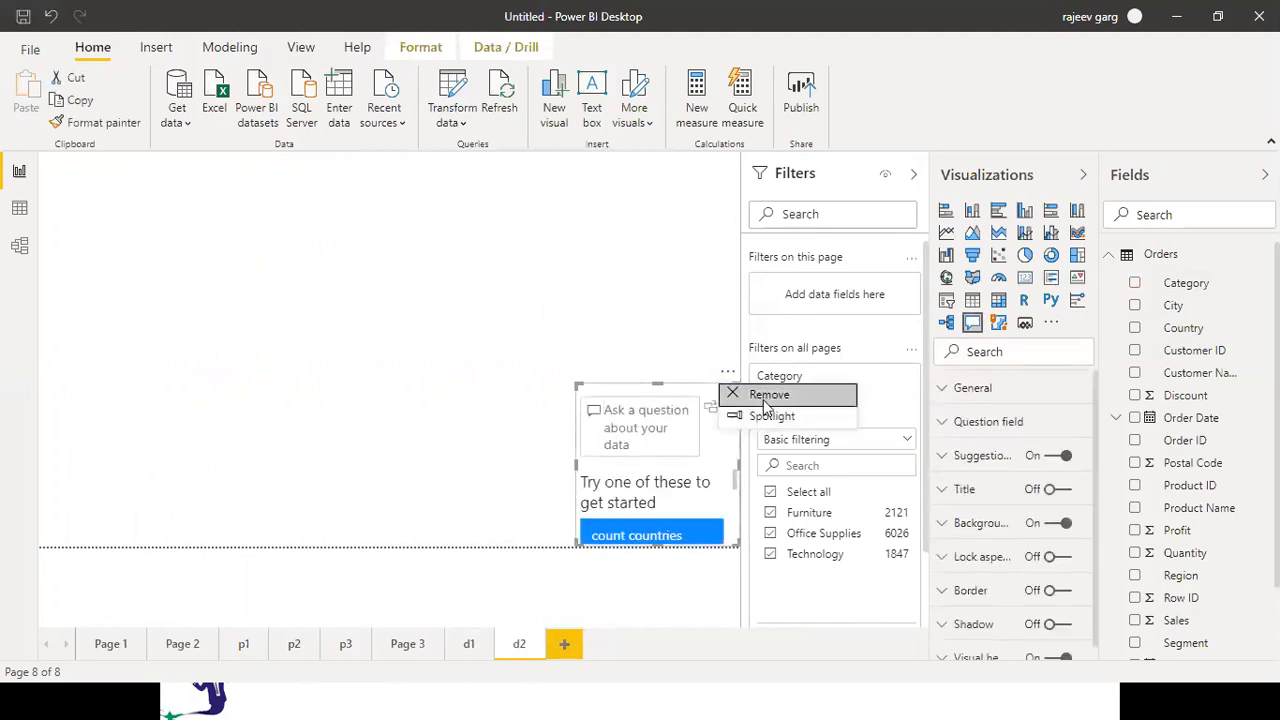
pyautogui.click(768, 395)
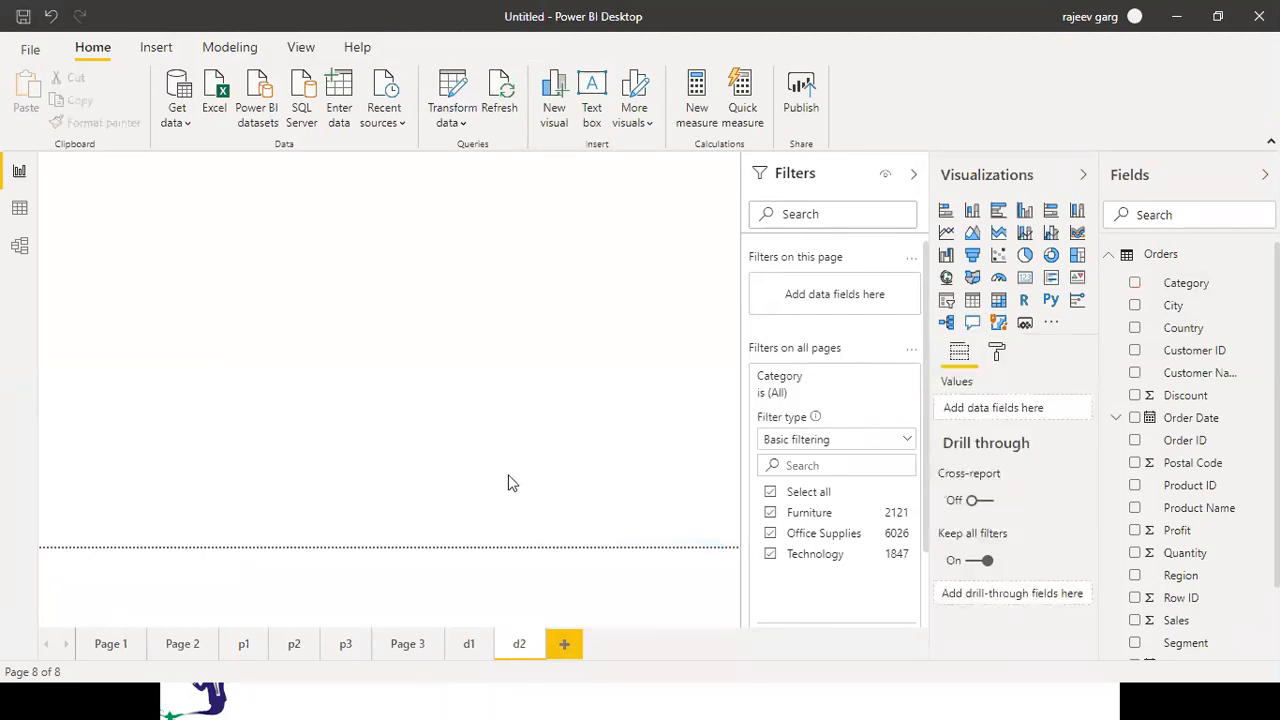
# Add a table of Sales and Order ID to page d2, enlarged to nearly the full page height
pyautogui.click(973, 303)
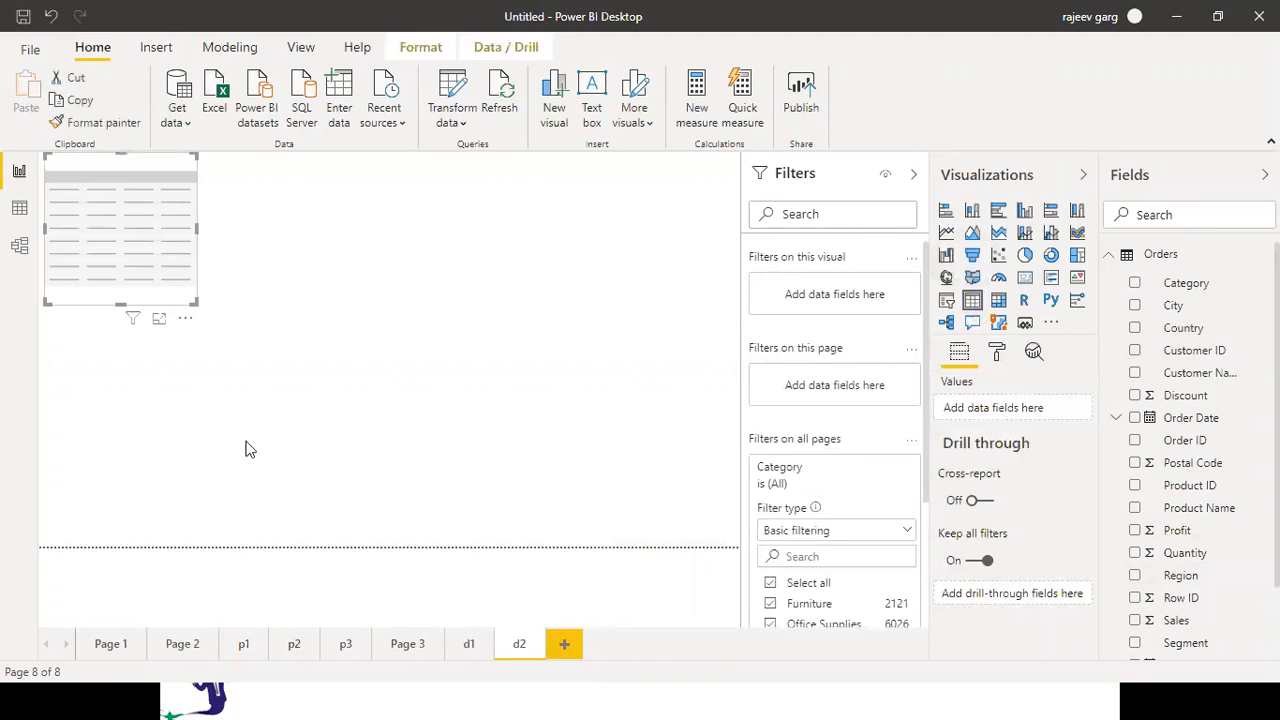
pyautogui.moveTo(194, 302); pyautogui.dragTo(357, 534)
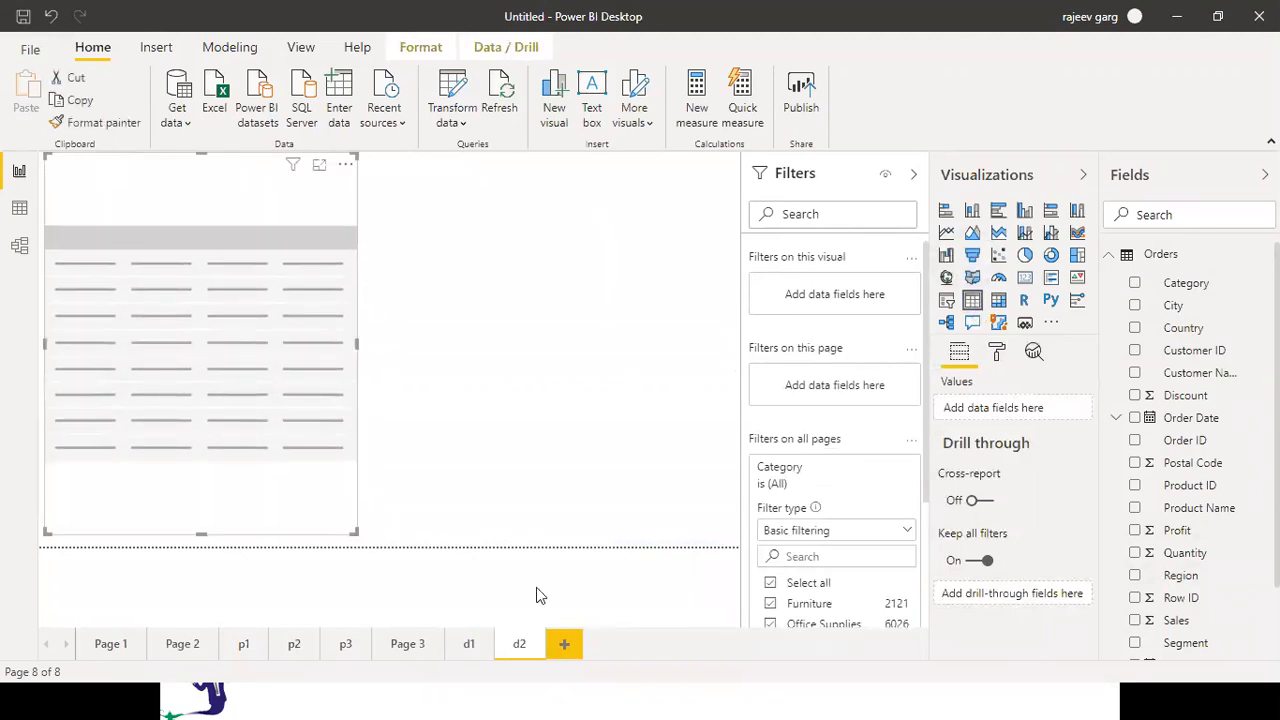
pyautogui.click(1185, 442)
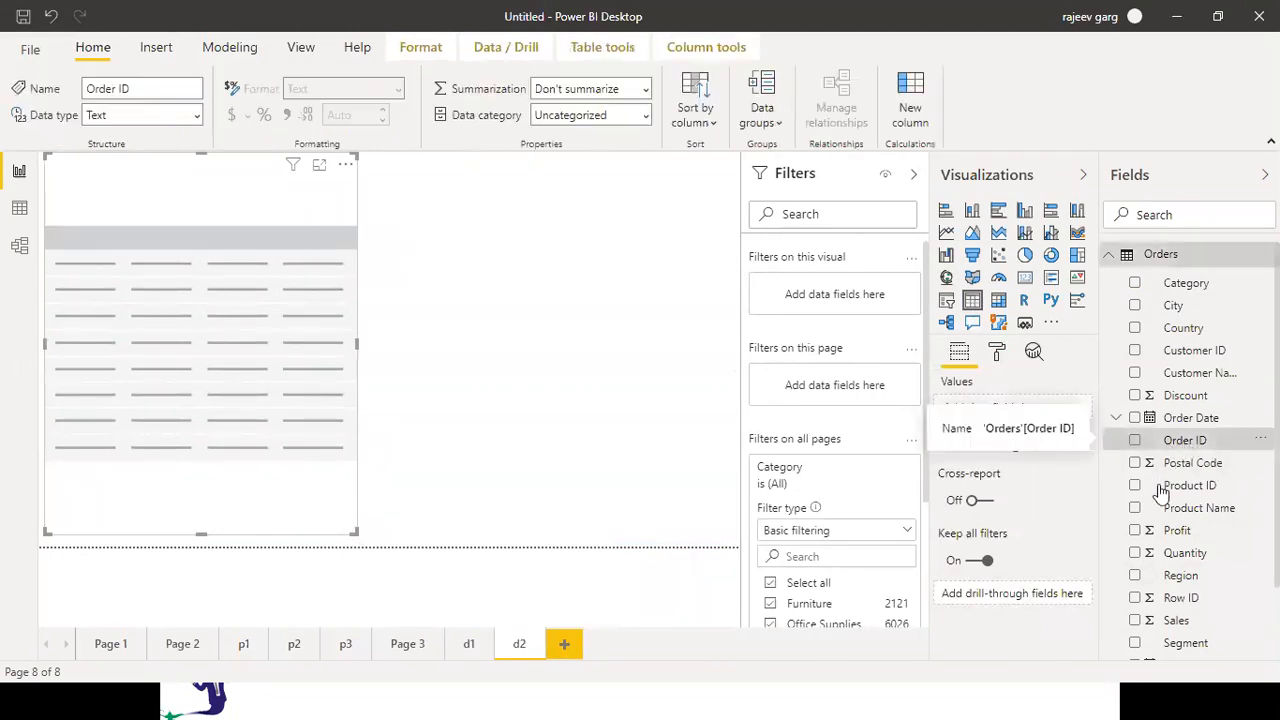
pyautogui.click(1134, 621)
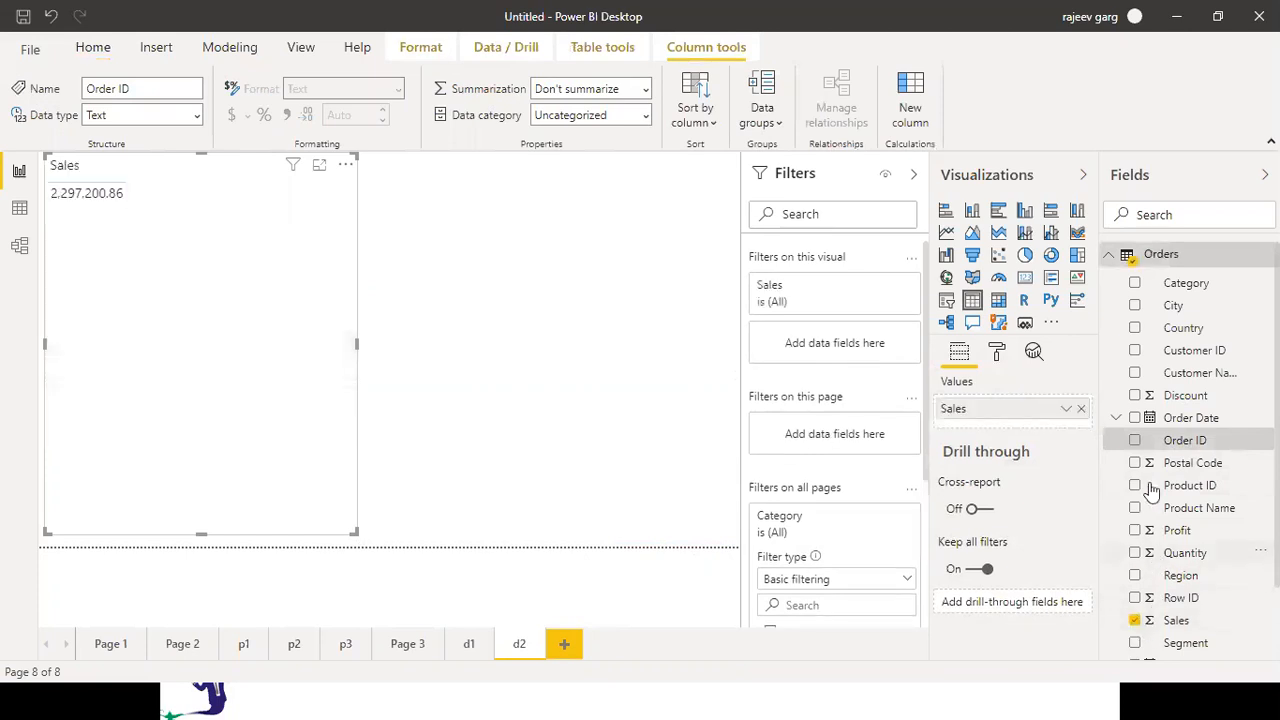
pyautogui.click(1134, 441)
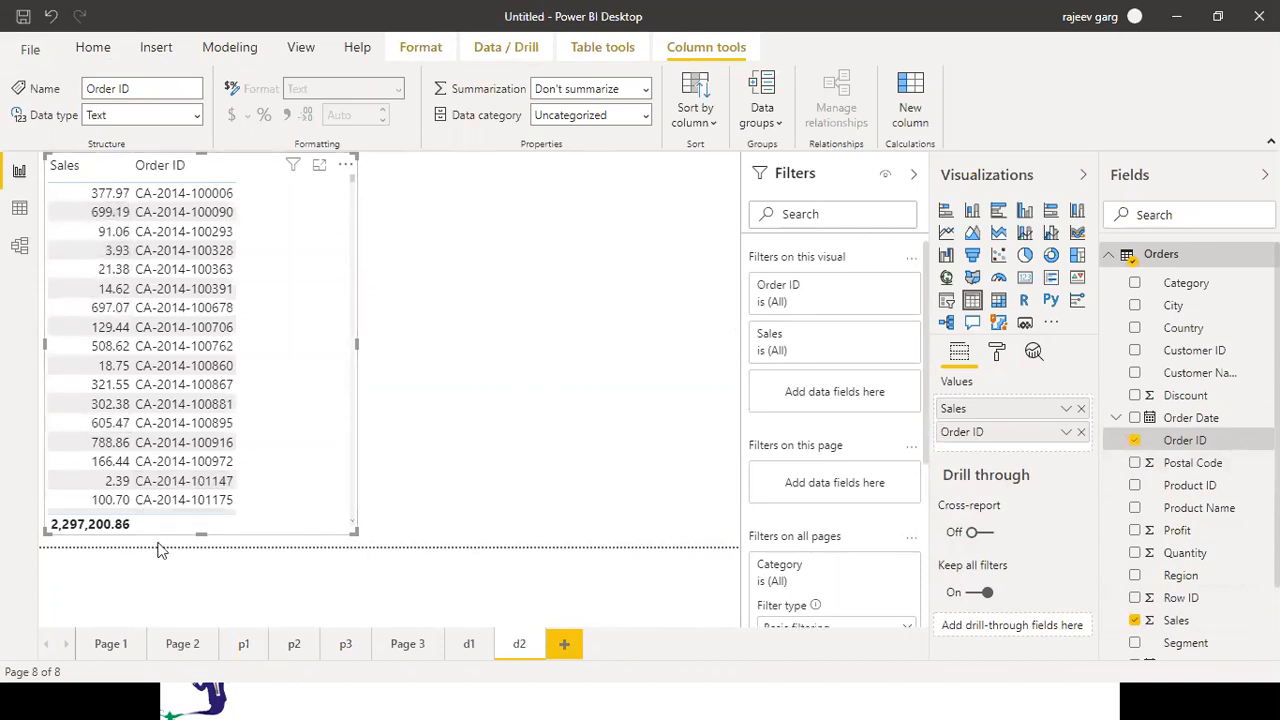
# Try the Sales and Order ID table as a treemap and convert the visual to a matrix
pyautogui.click(1077, 256)
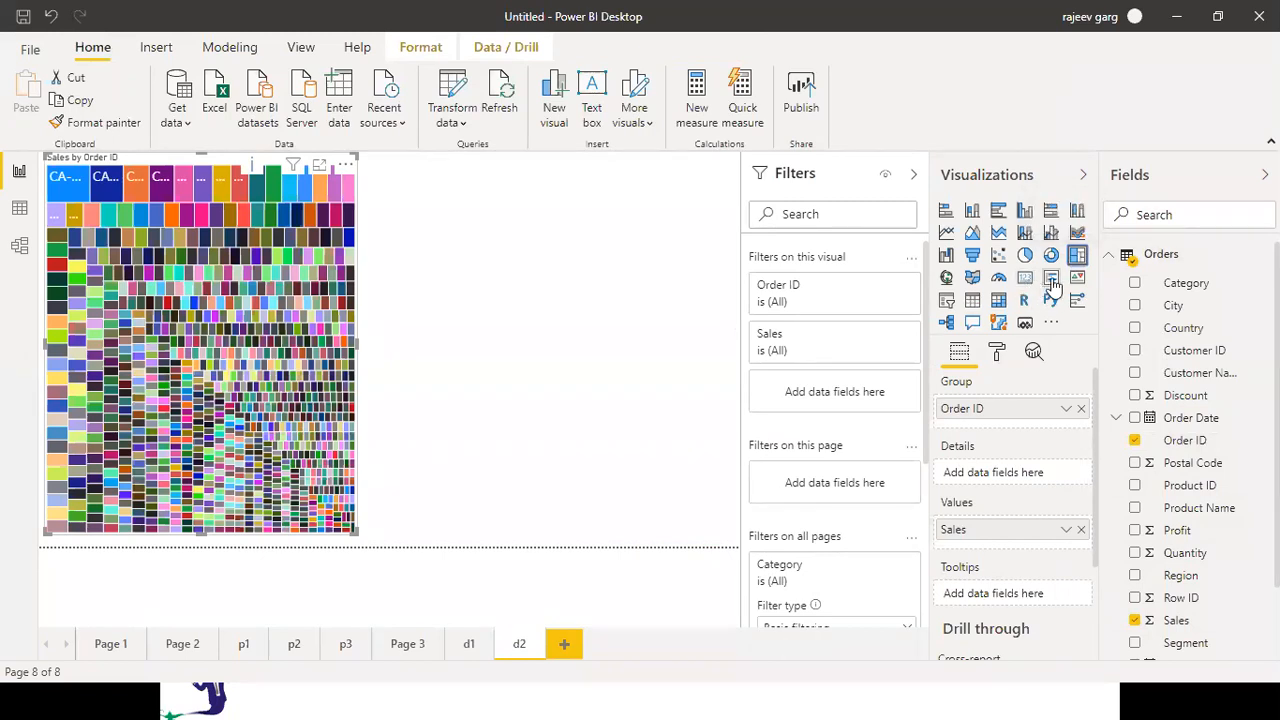
pyautogui.click(1000, 302)
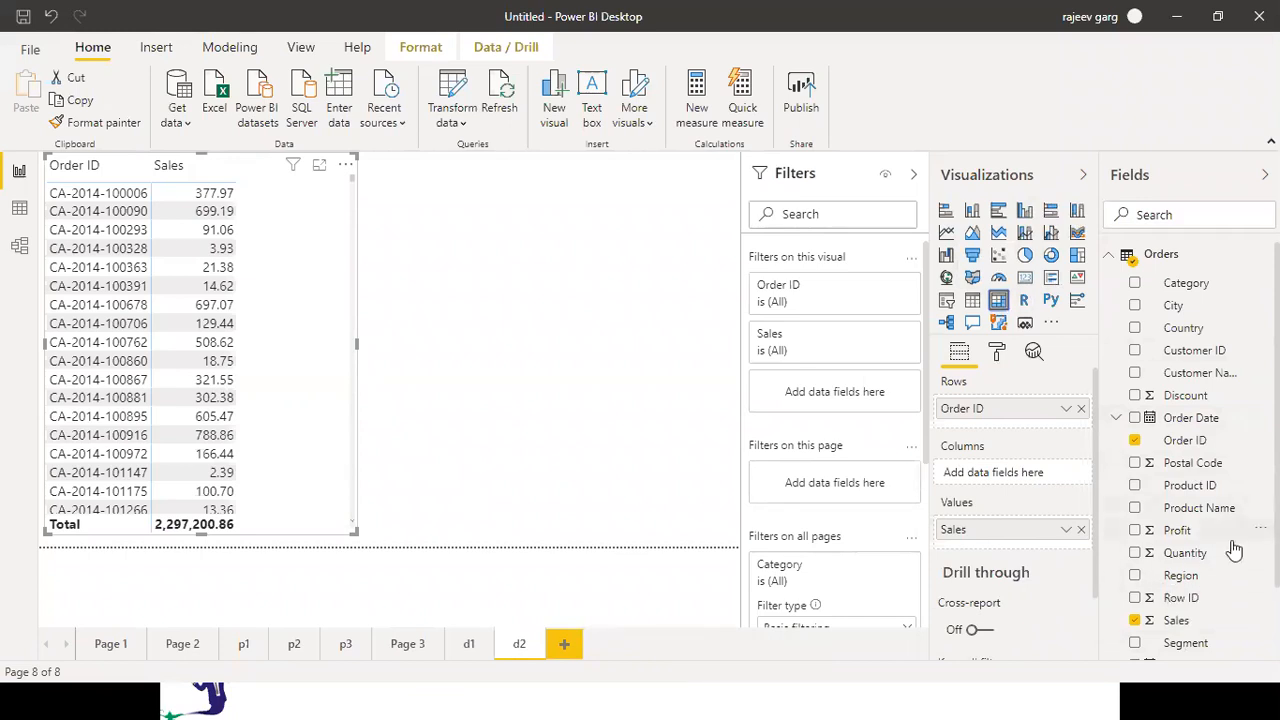
# Try grouping the matrix rows by Sub-Category above Order ID, select Accessories, and remove Sub-Category again
pyautogui.scroll(-1, 1198, 640)
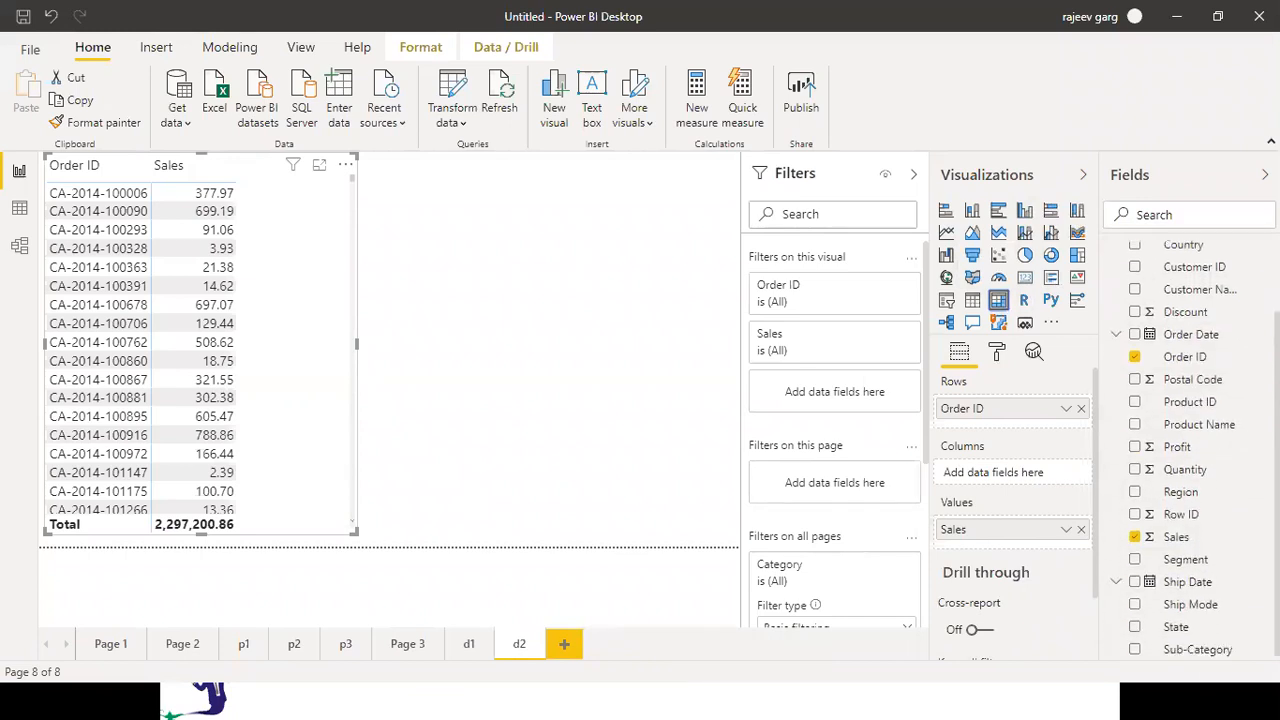
pyautogui.click(1135, 648)
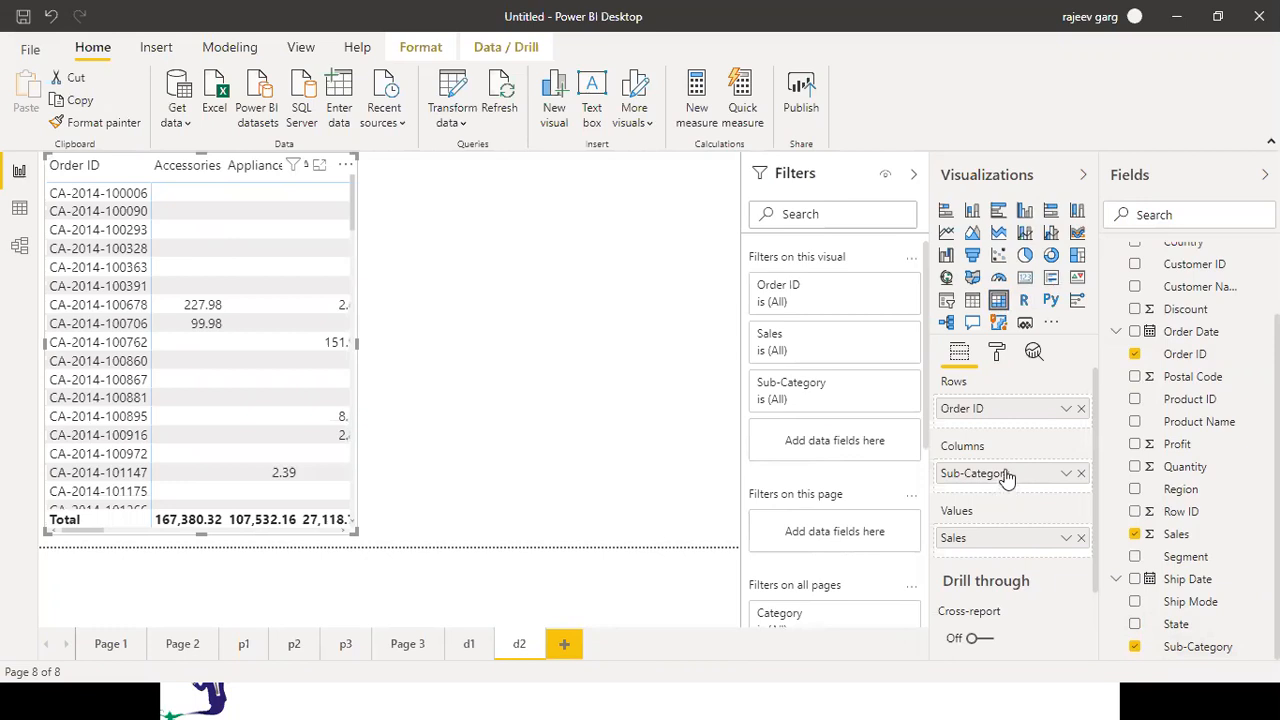
pyautogui.moveTo(1001, 408); pyautogui.dragTo(1010, 446)
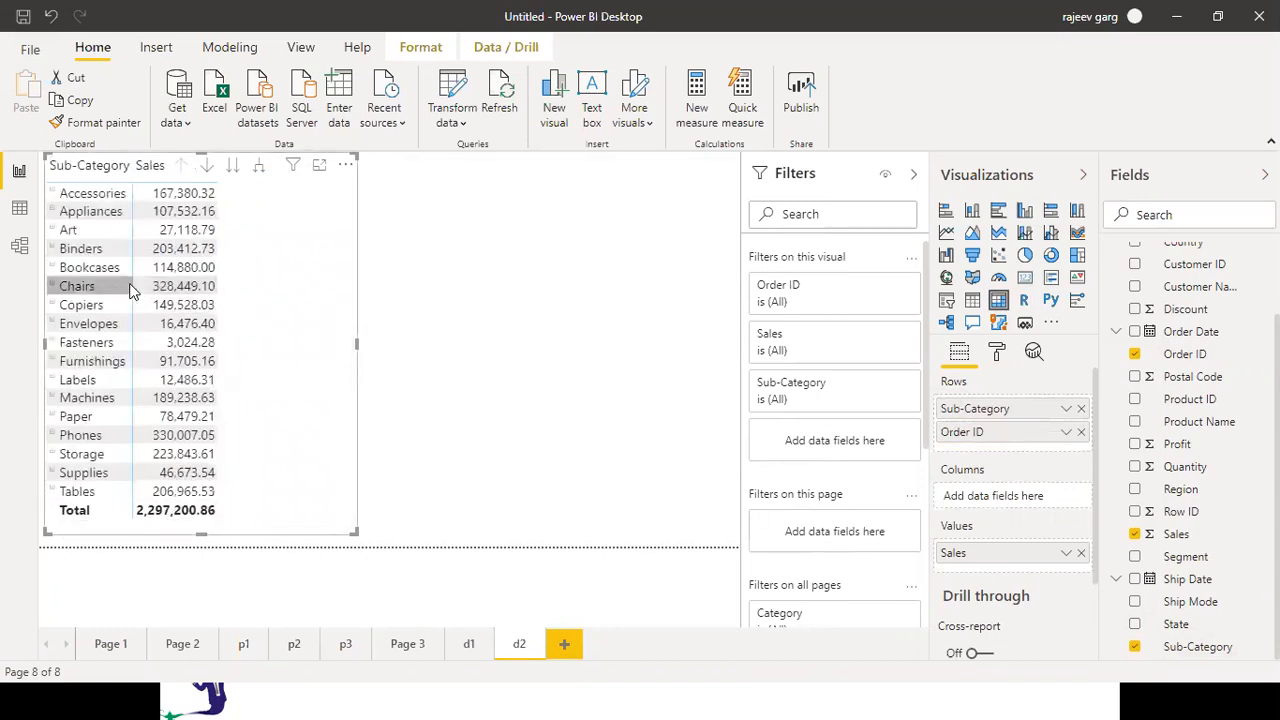
pyautogui.click(55, 197)
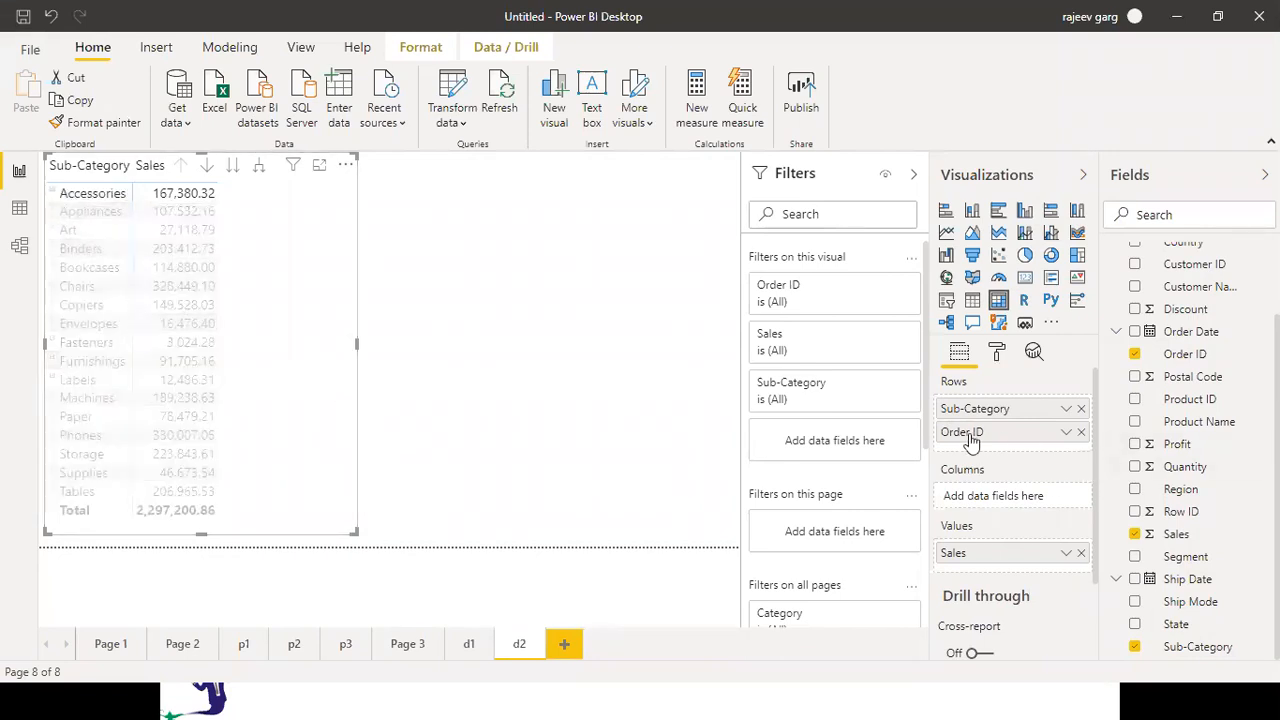
pyautogui.click(1081, 410)
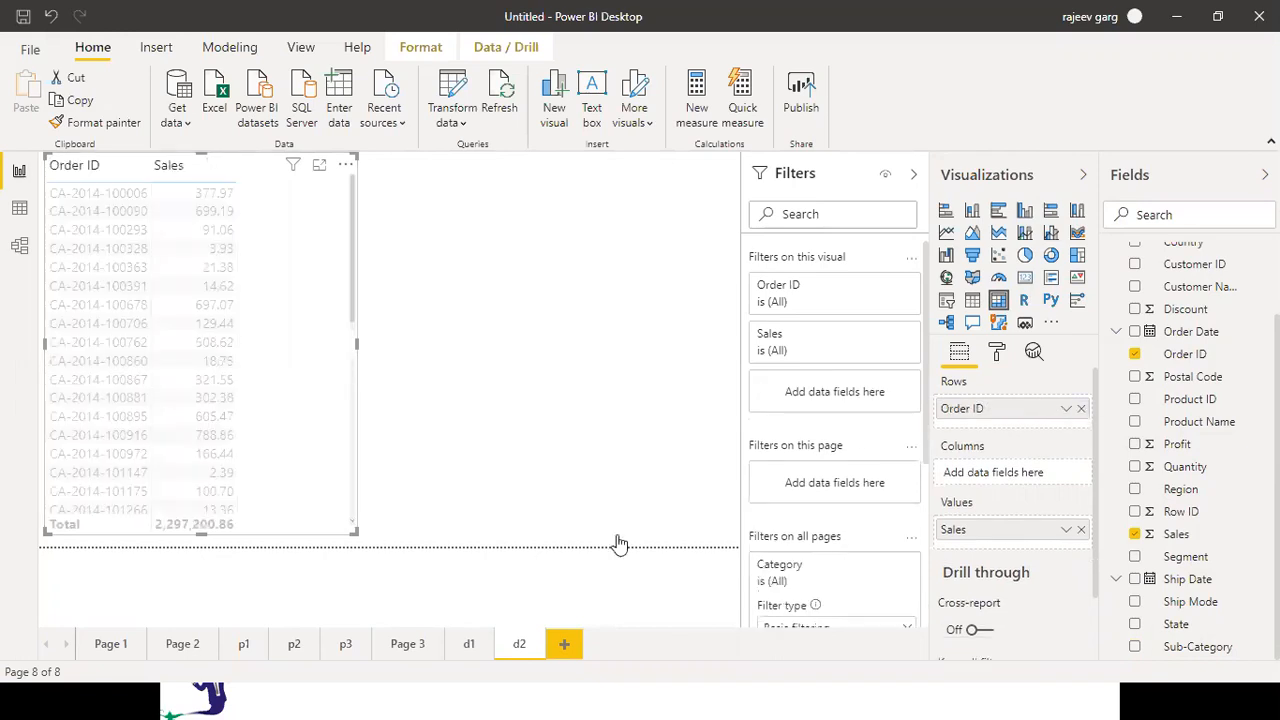
# Add a Q&A visual in the free space beside the matrix and select it
pyautogui.click(500, 382)
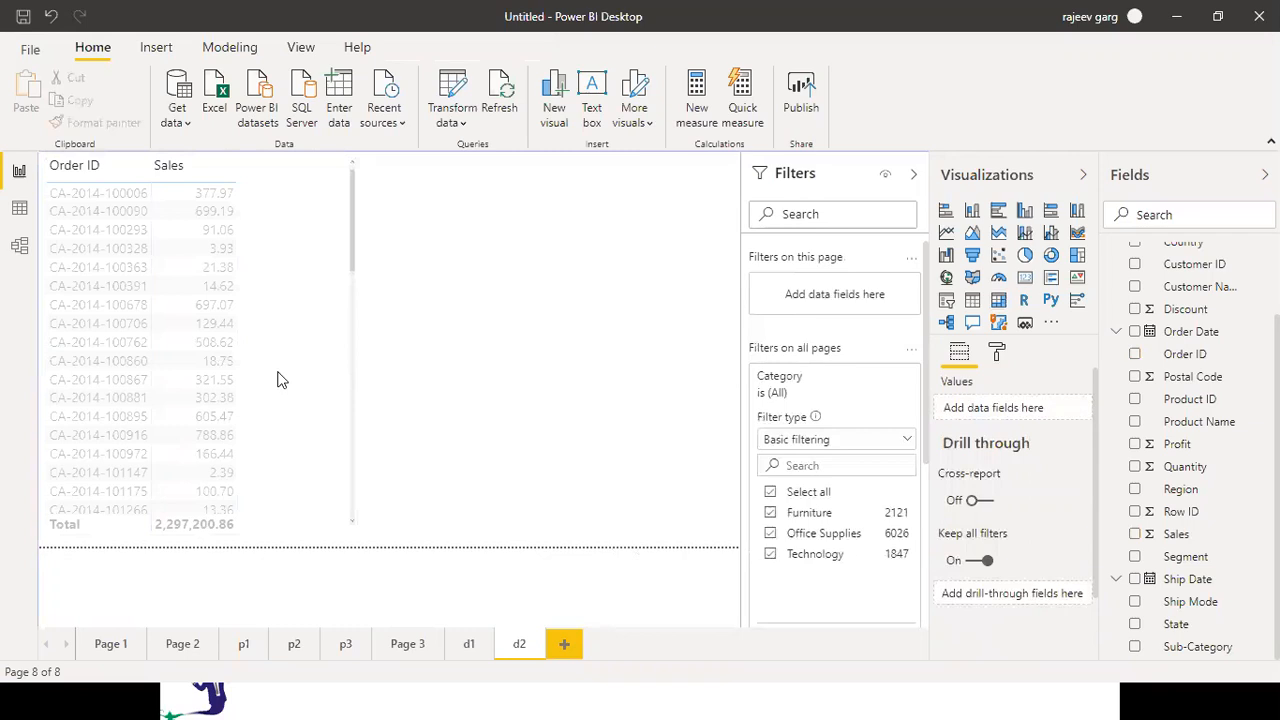
pyautogui.click(280, 380)
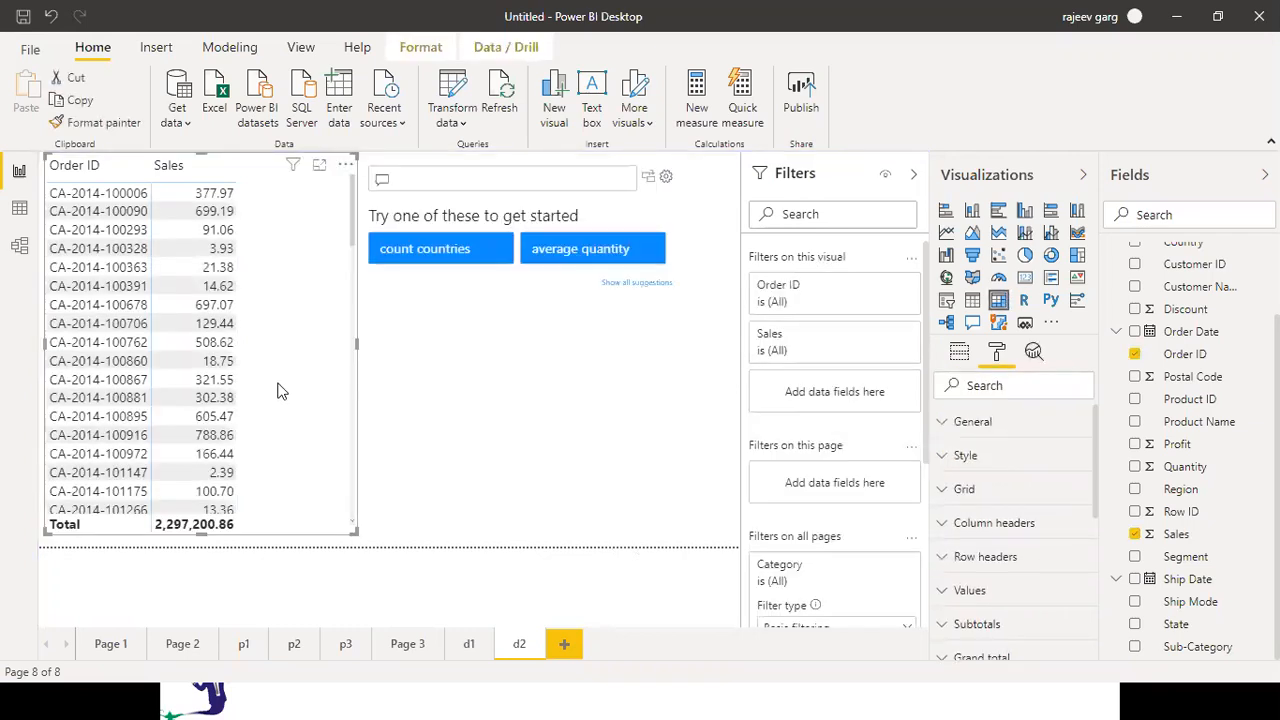
pyautogui.click(531, 443)
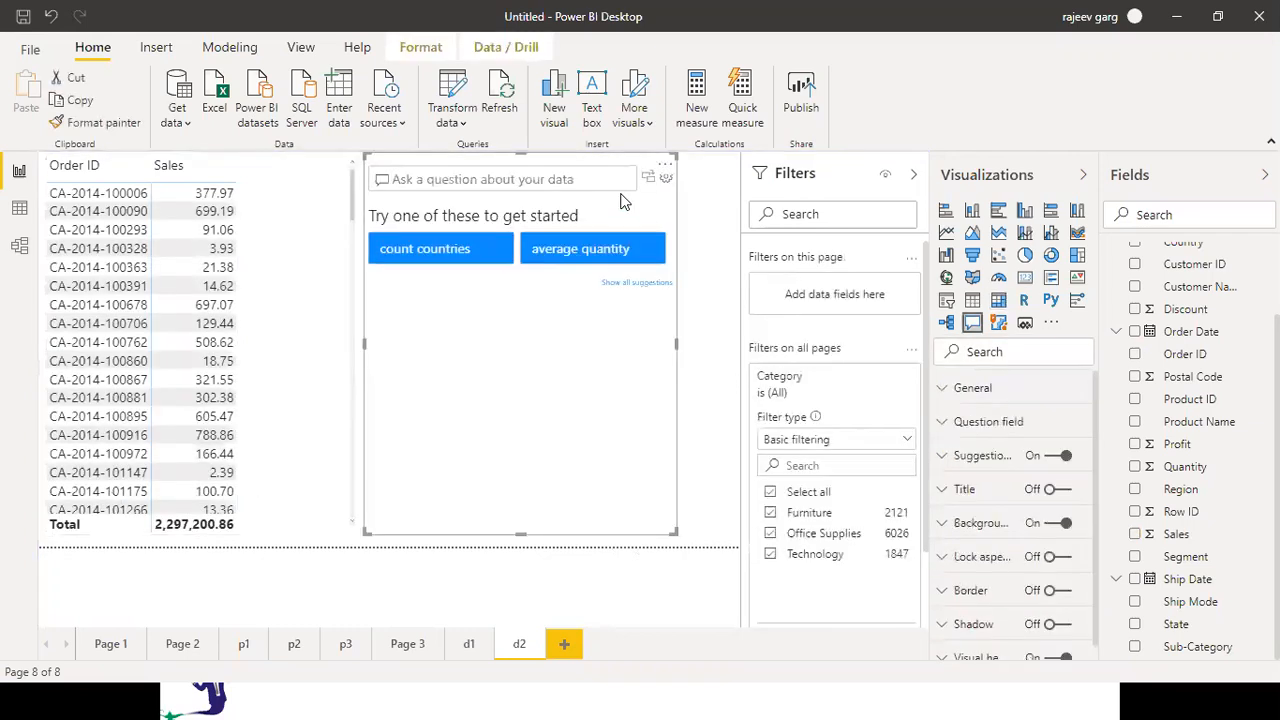
# Remove the selected Q&A visual beside the matrix on page d2
pyautogui.click(665, 166)
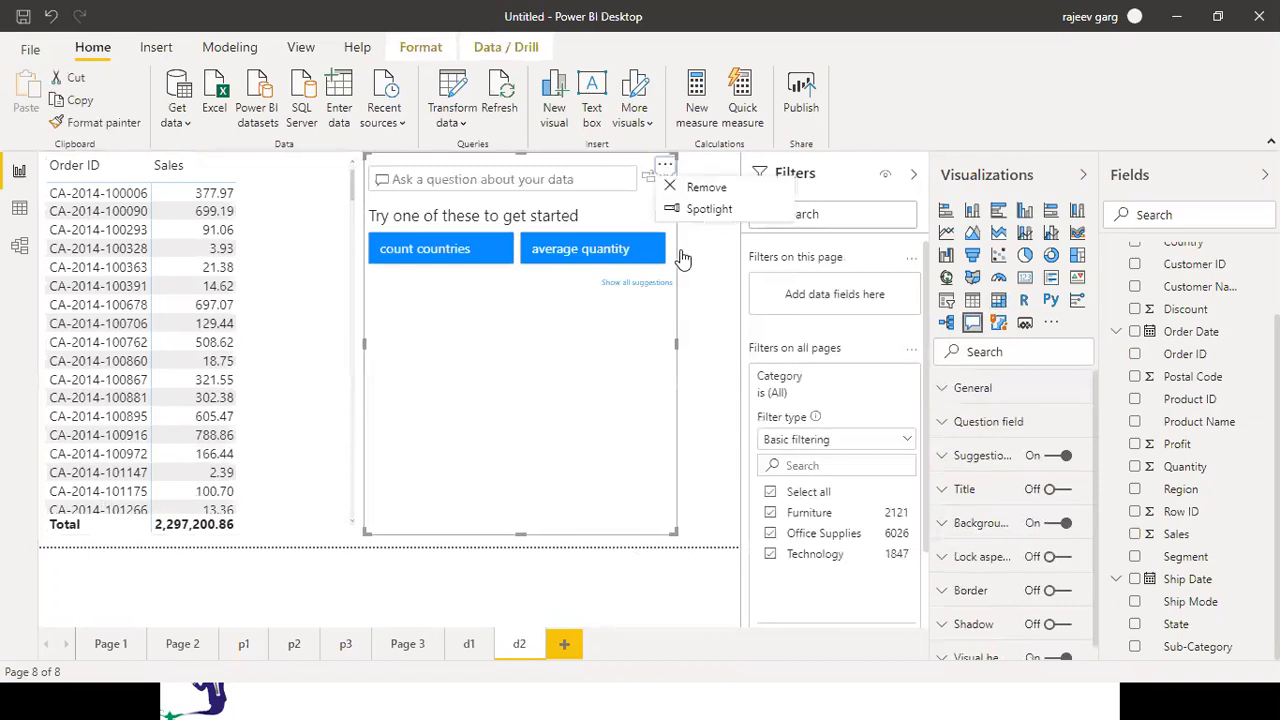
pyautogui.click(696, 190)
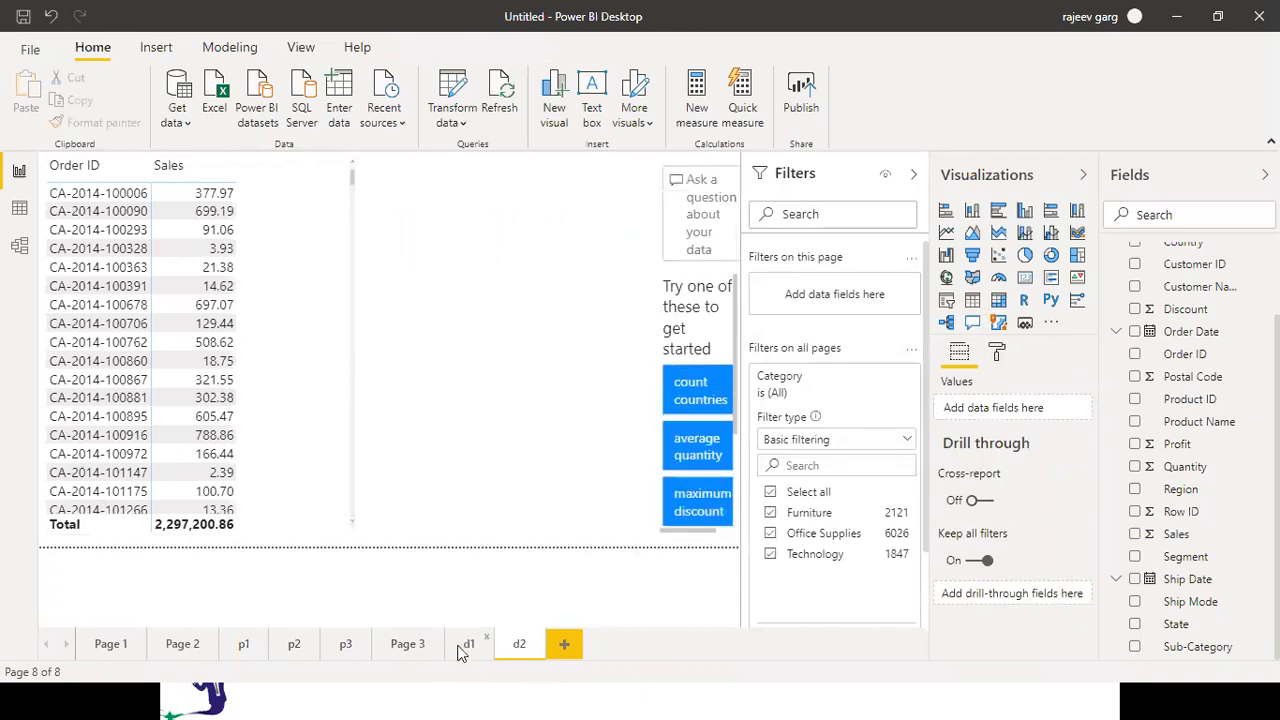
# Review the visuals on Page 3, d1 and d2, and finish on page d1
pyautogui.click(420, 646)
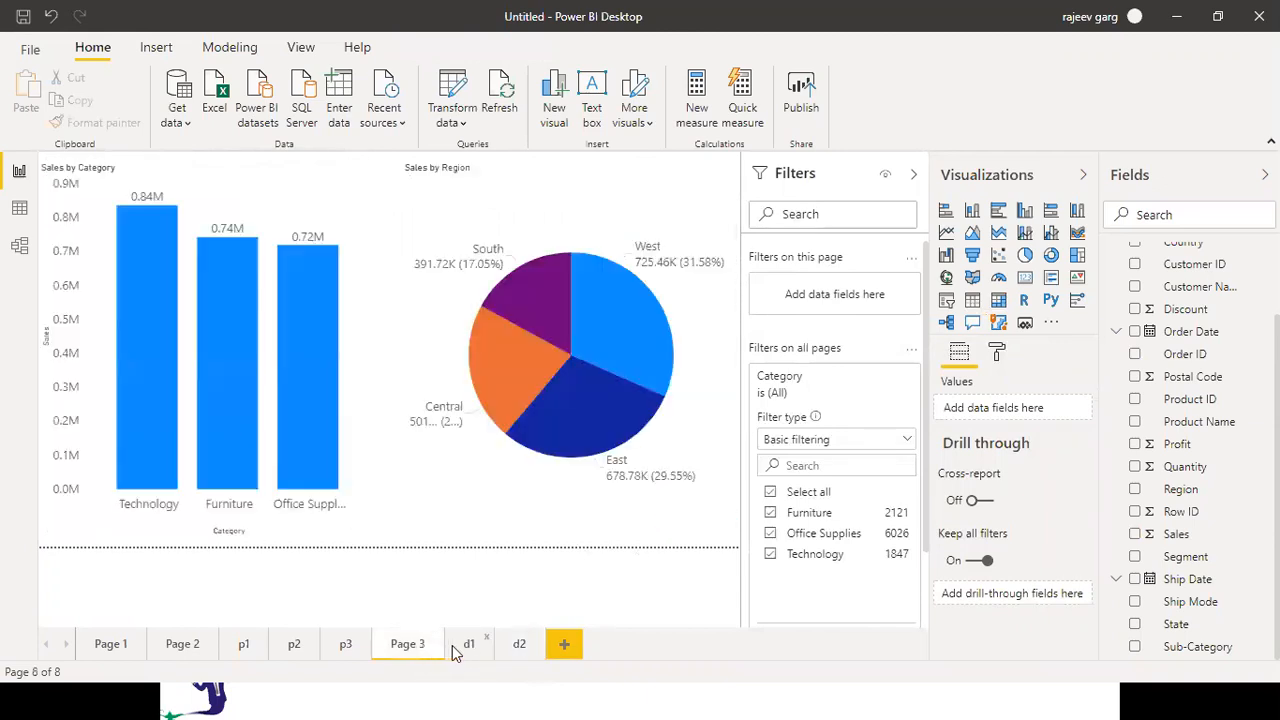
pyautogui.click(466, 646)
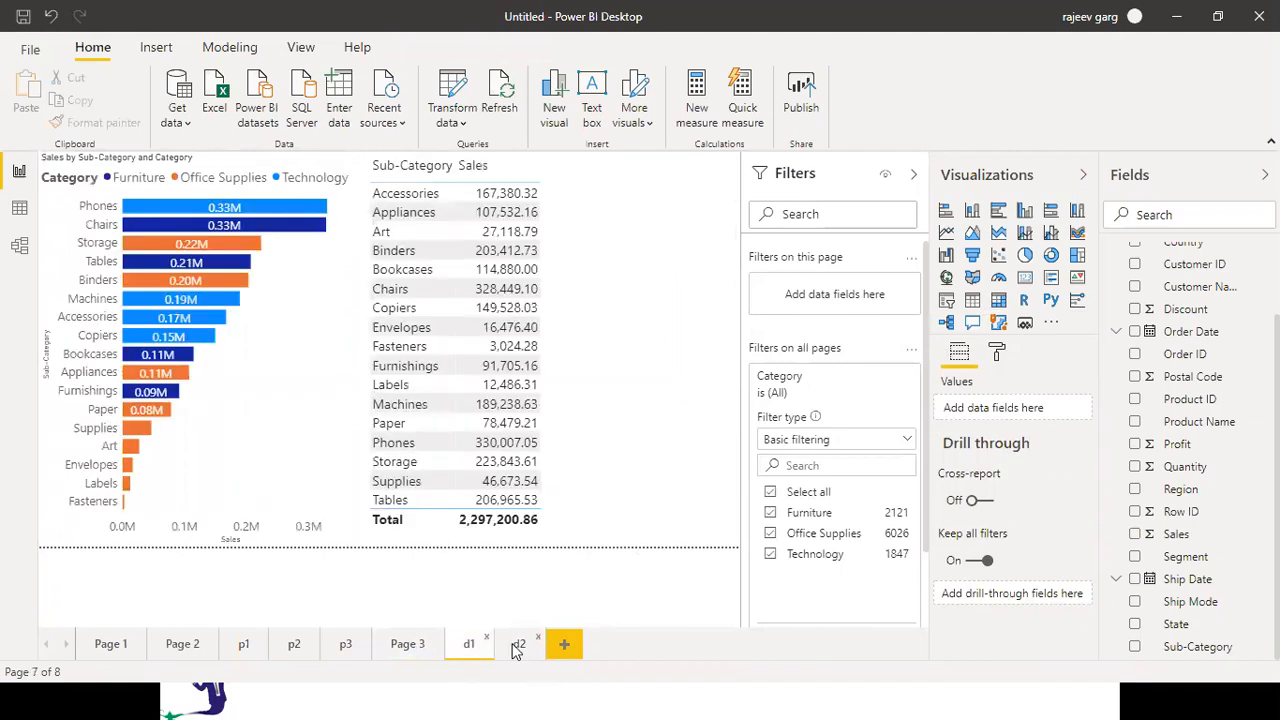
pyautogui.click(516, 646)
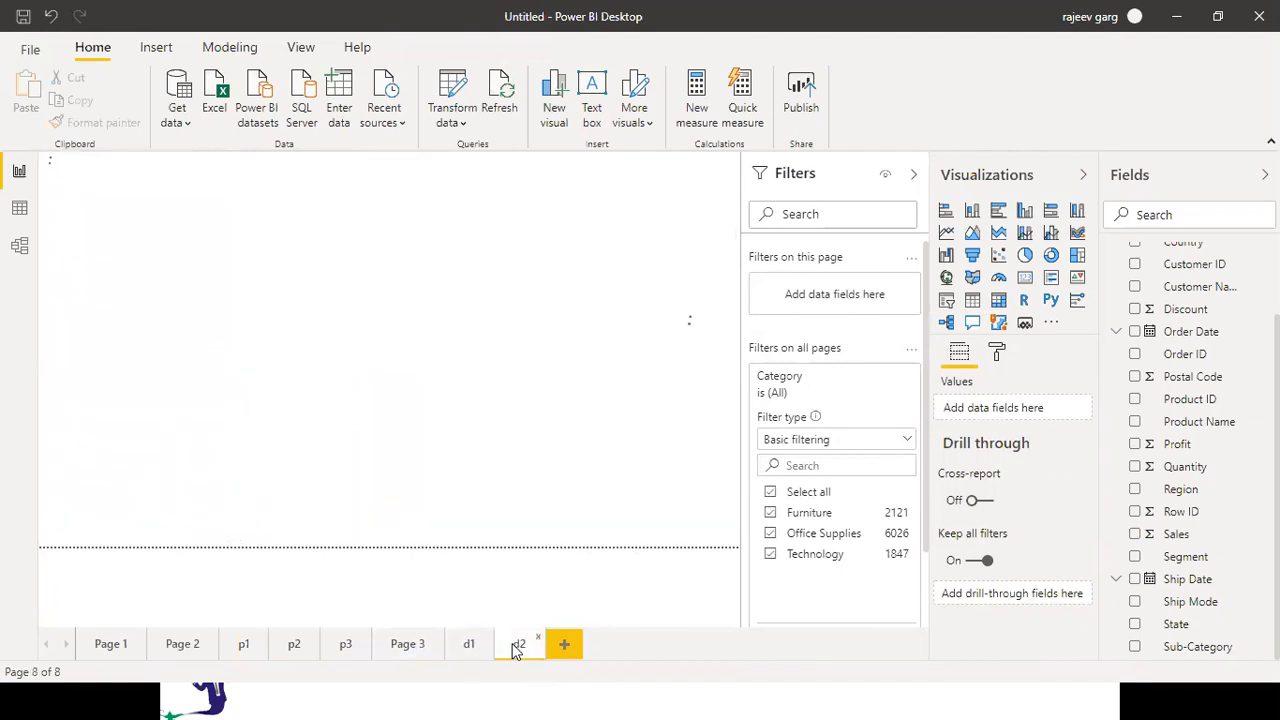
pyautogui.click(408, 645)
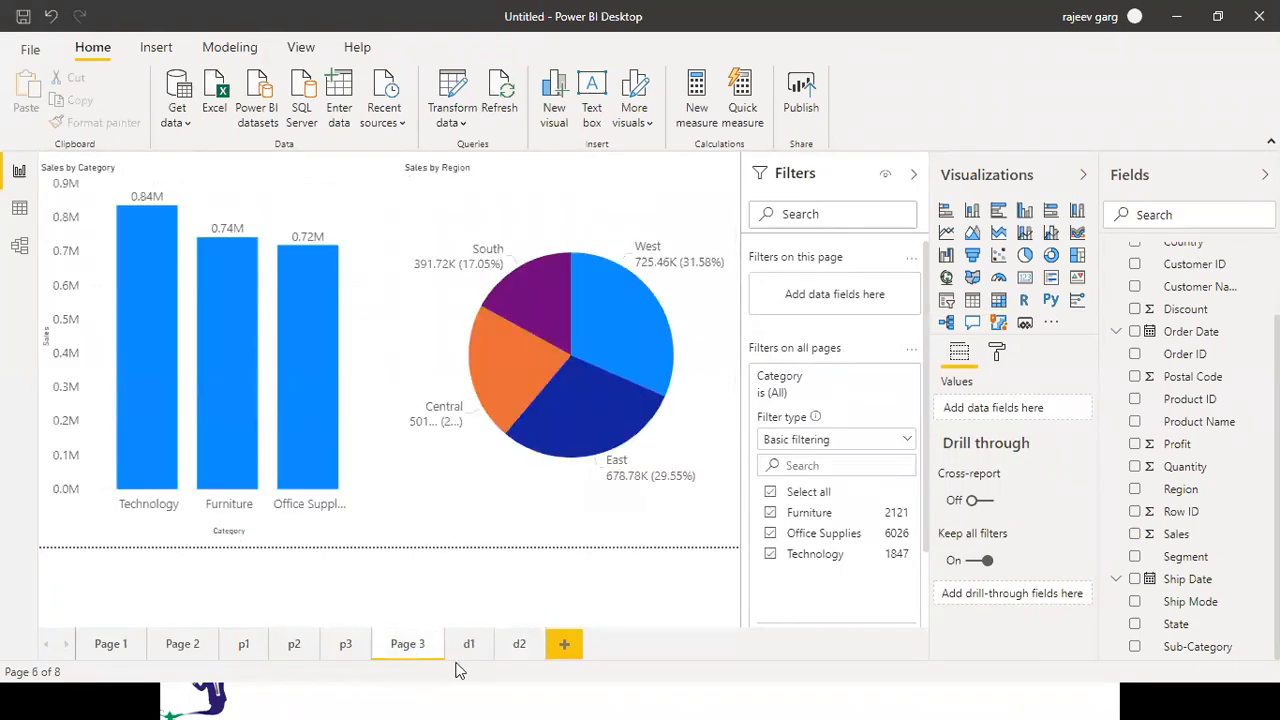
pyautogui.click(469, 647)
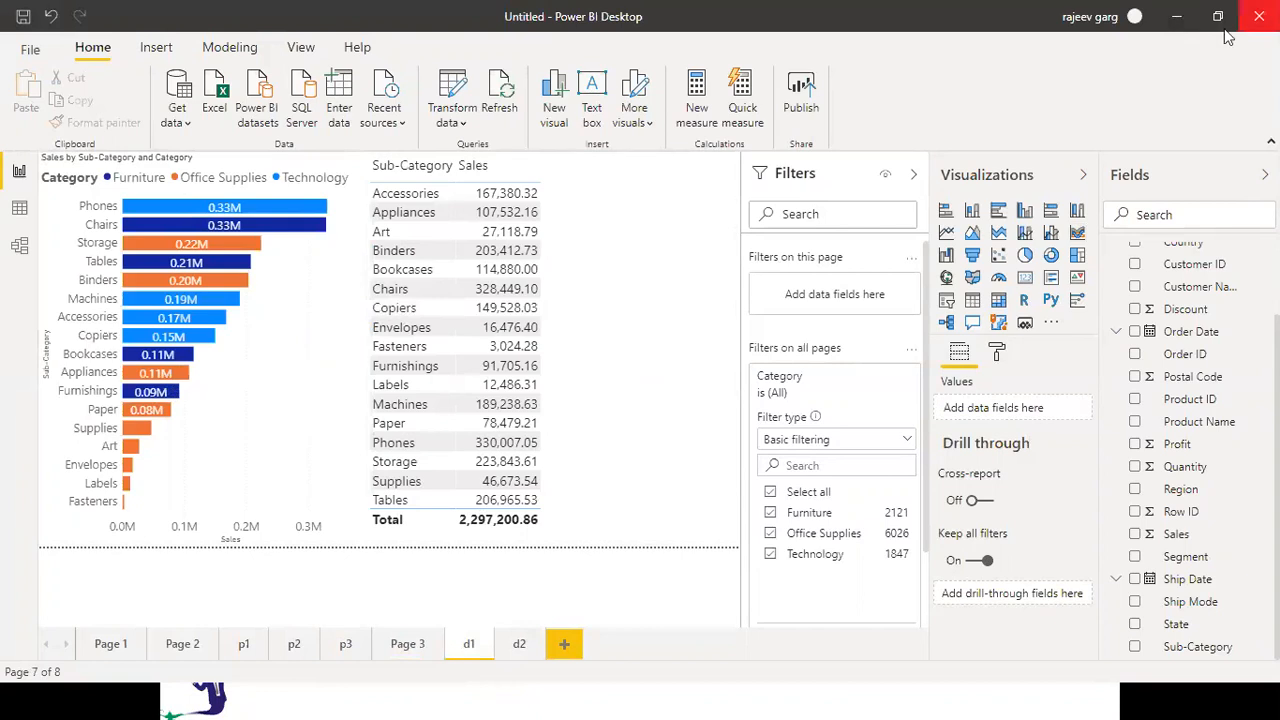
# Nudge the Sales by Sub-Category and Category chart slightly toward the table on d1 and leave no visual selected
pyautogui.click(295, 314)
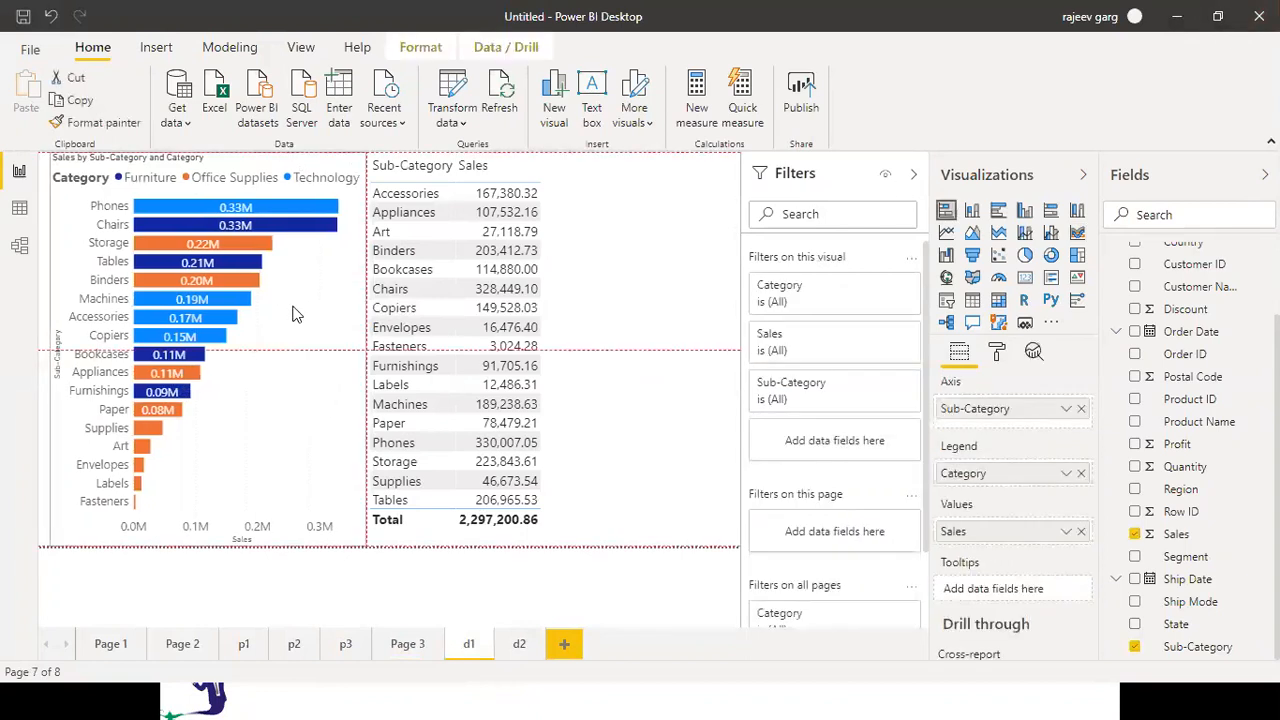
pyautogui.moveTo(1098, 548); pyautogui.dragTo(1099, 612)
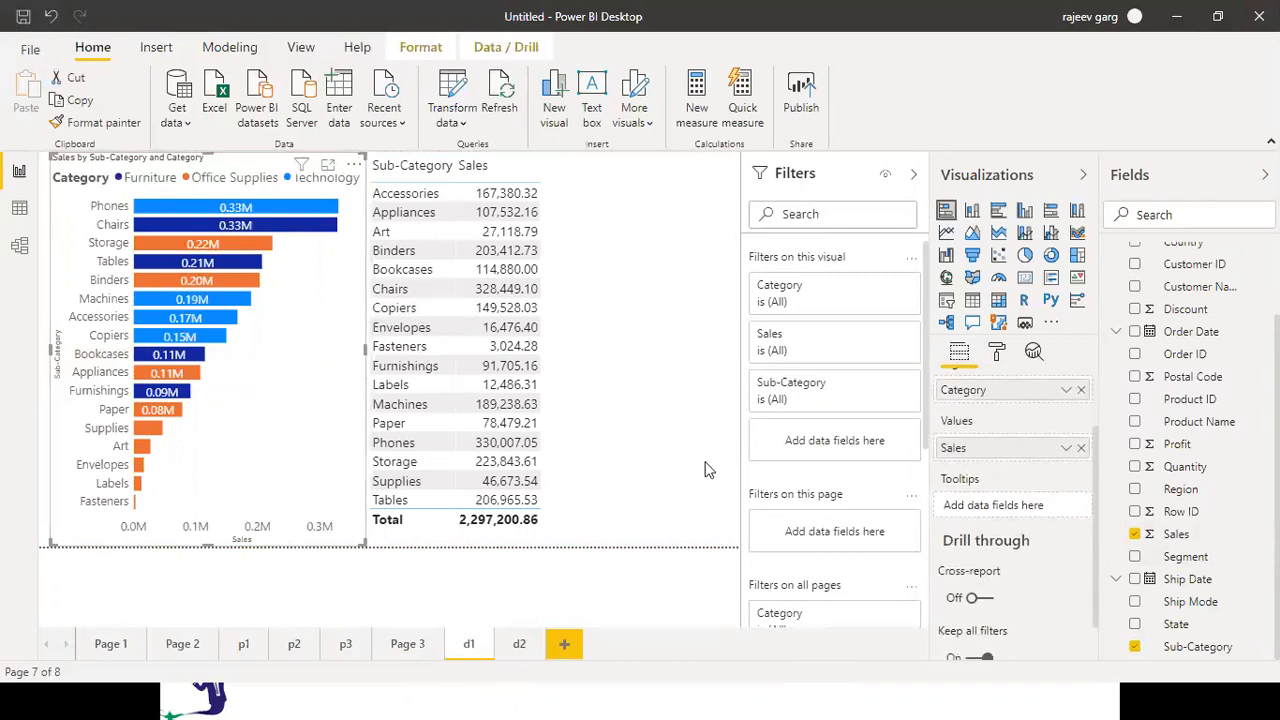
pyautogui.click(712, 460)
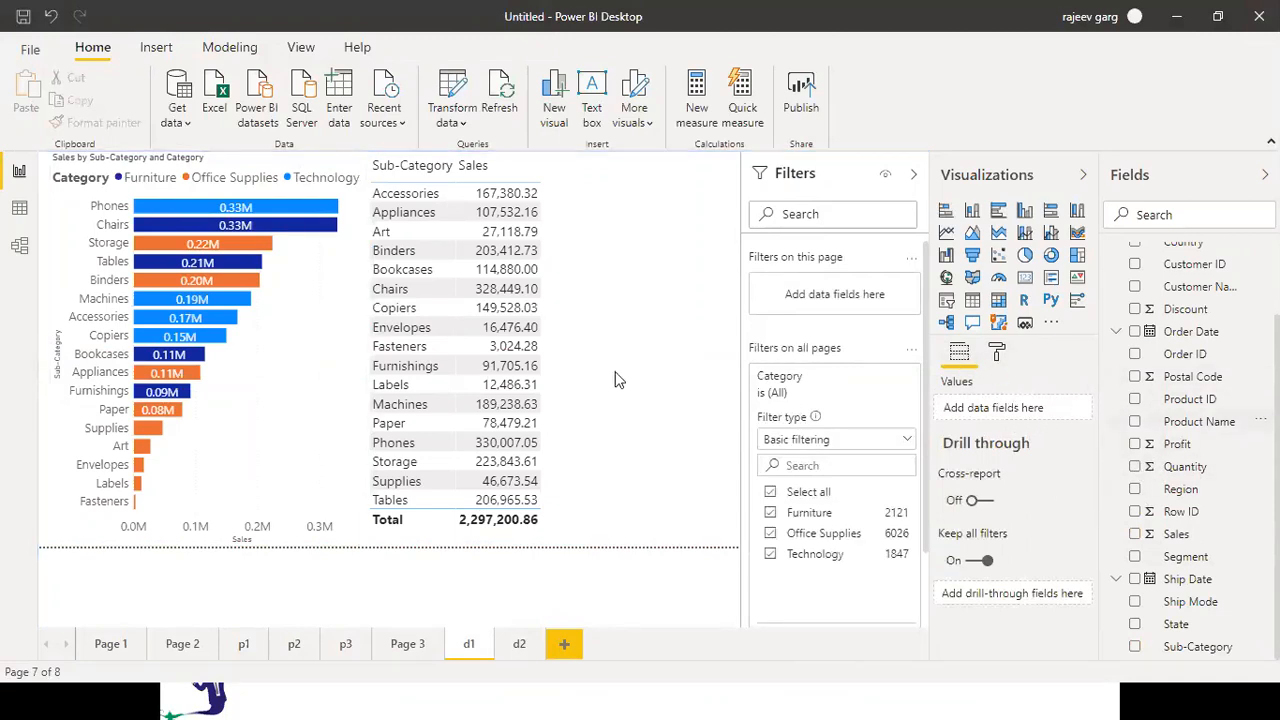
pyautogui.click(610, 300)
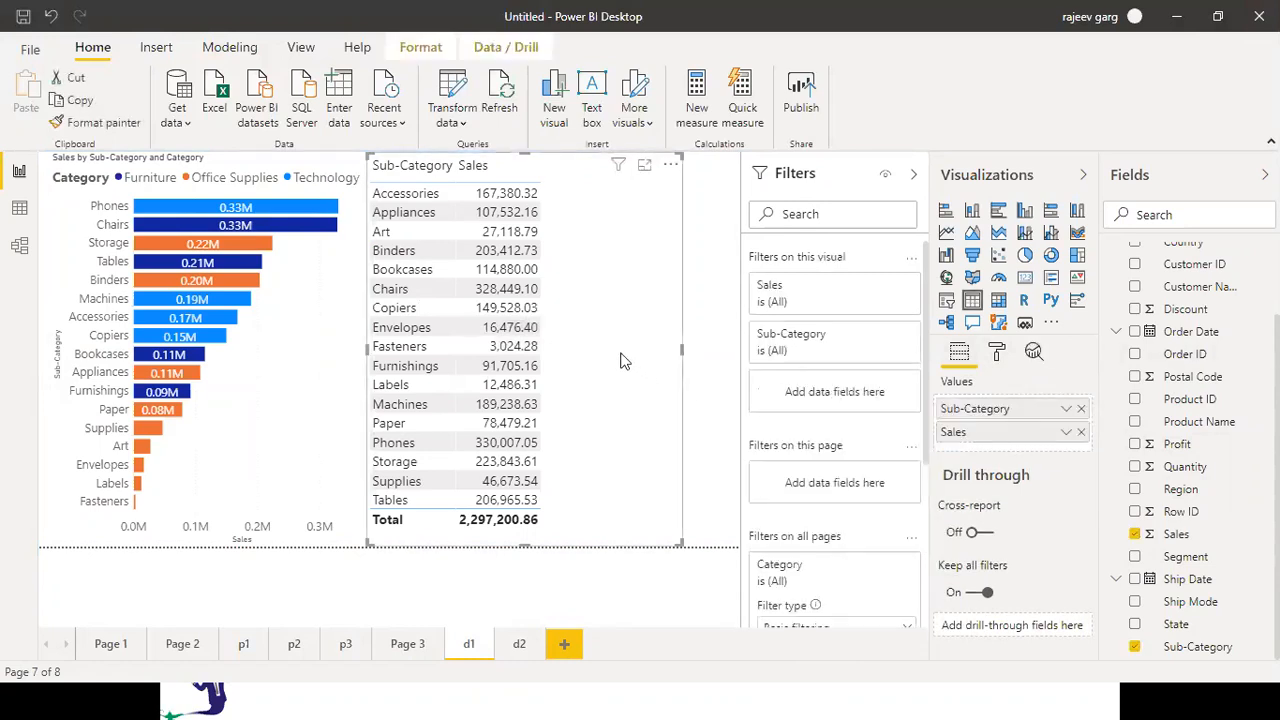
pyautogui.click(727, 477)
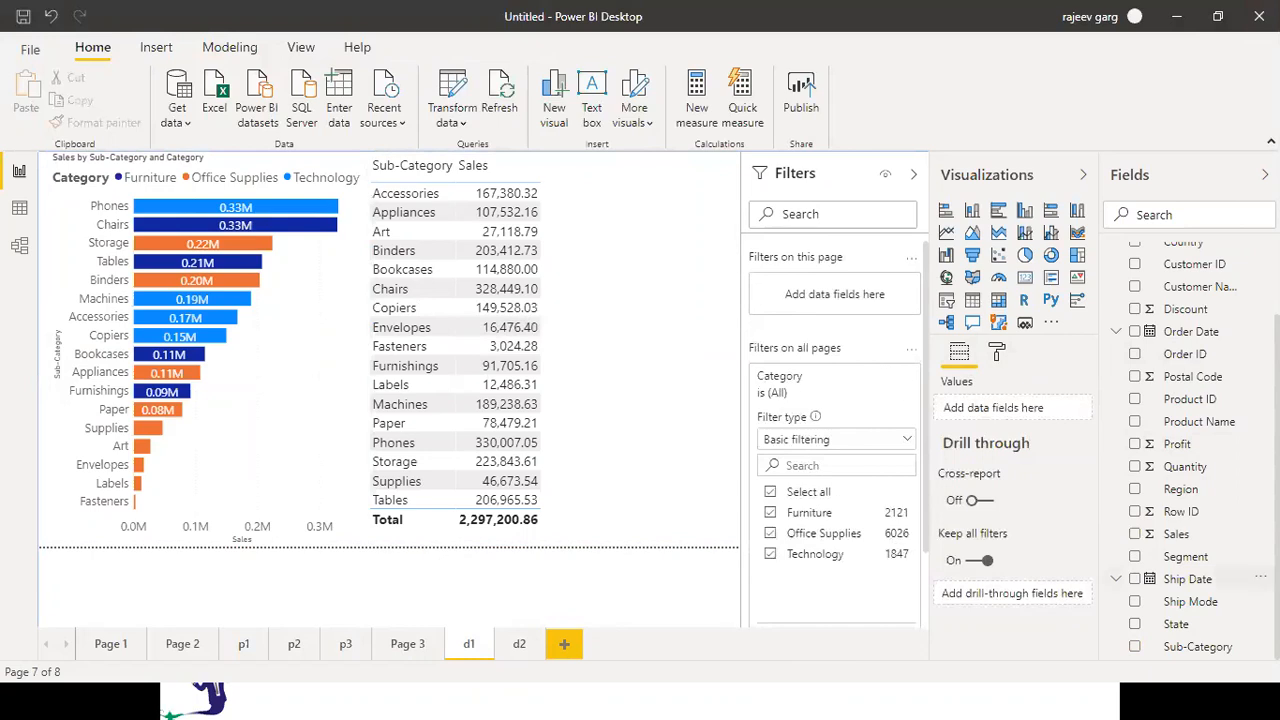
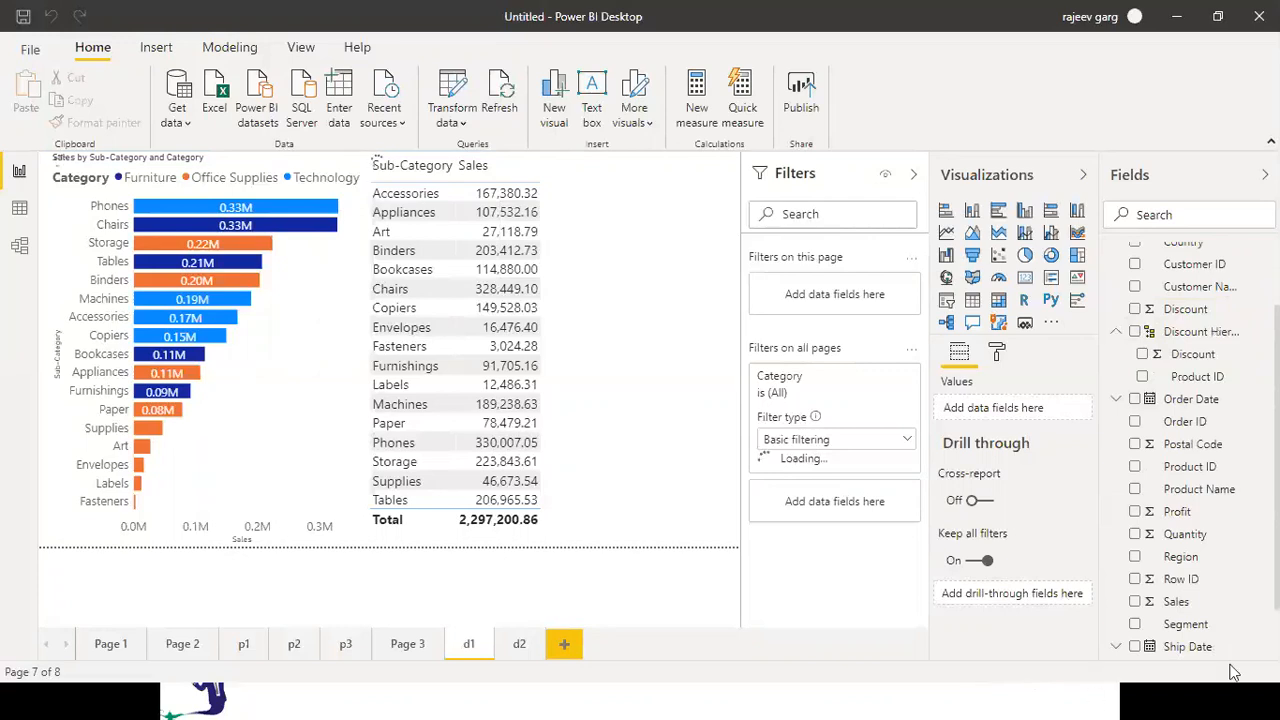
# Delete the hierarchy of Discount and Product ID from the Orders fields
pyautogui.rightClick(1190, 338)
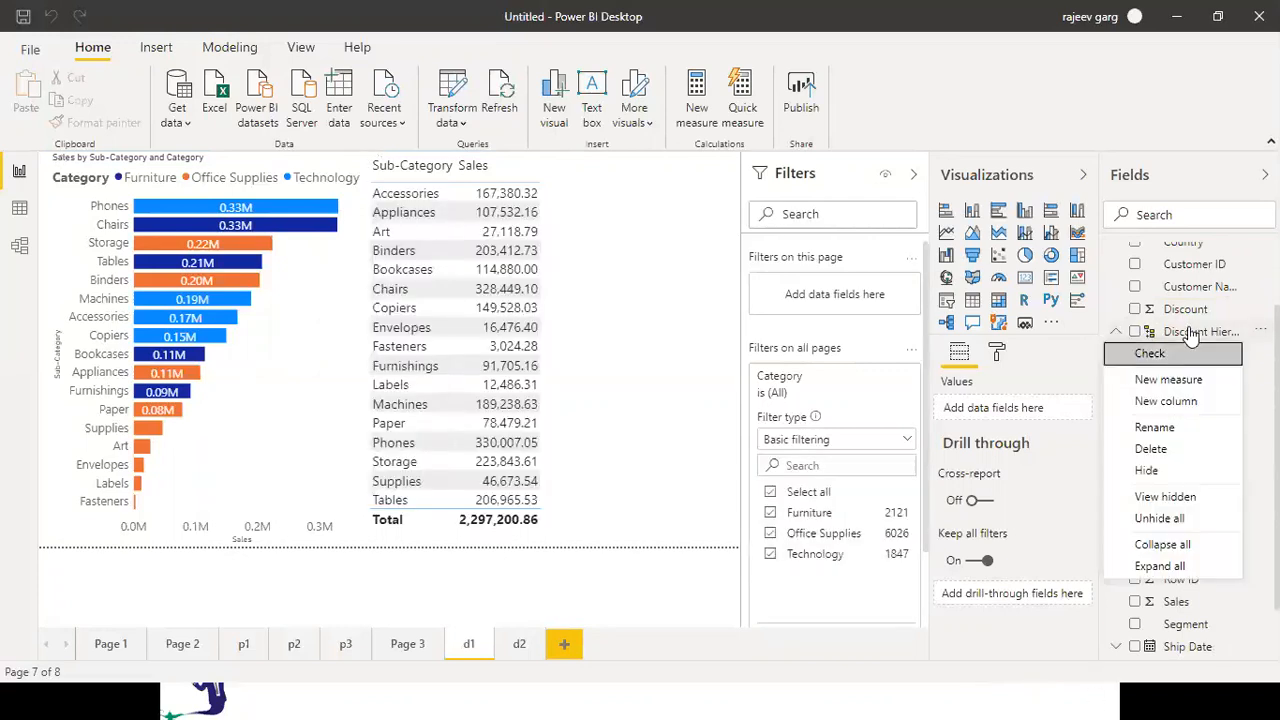
pyautogui.click(1152, 449)
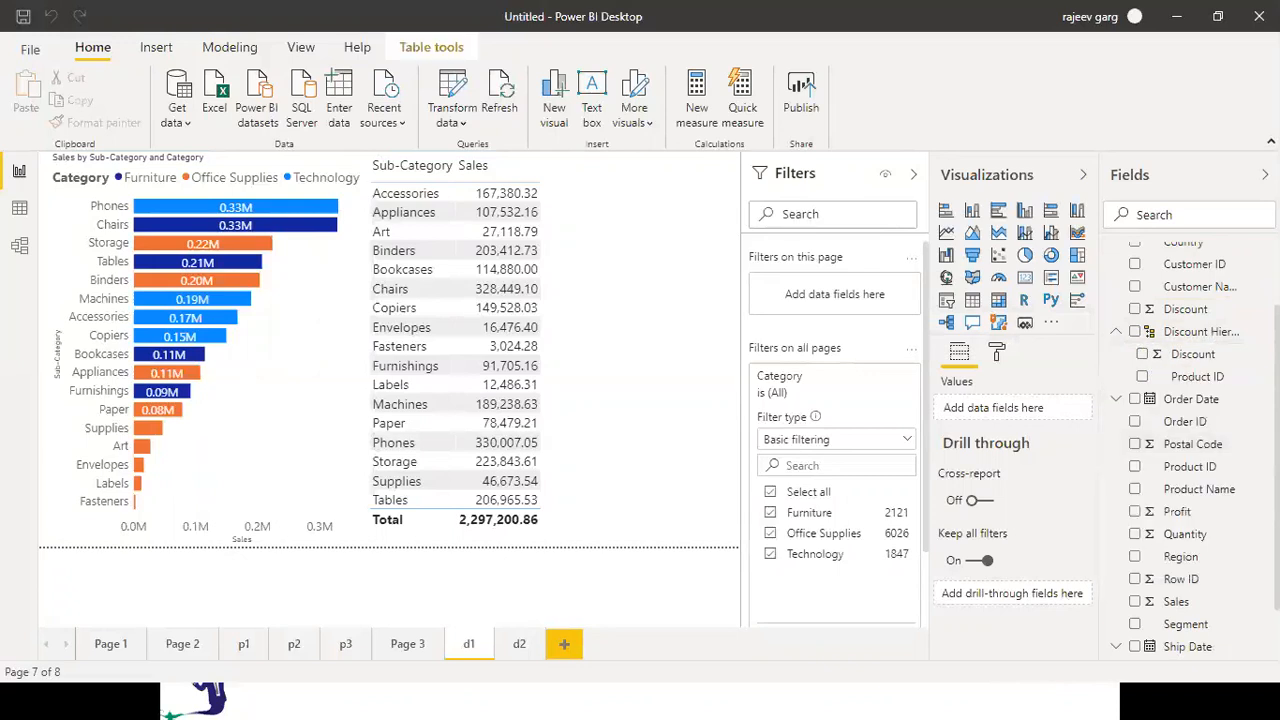
pyautogui.click(729, 379)
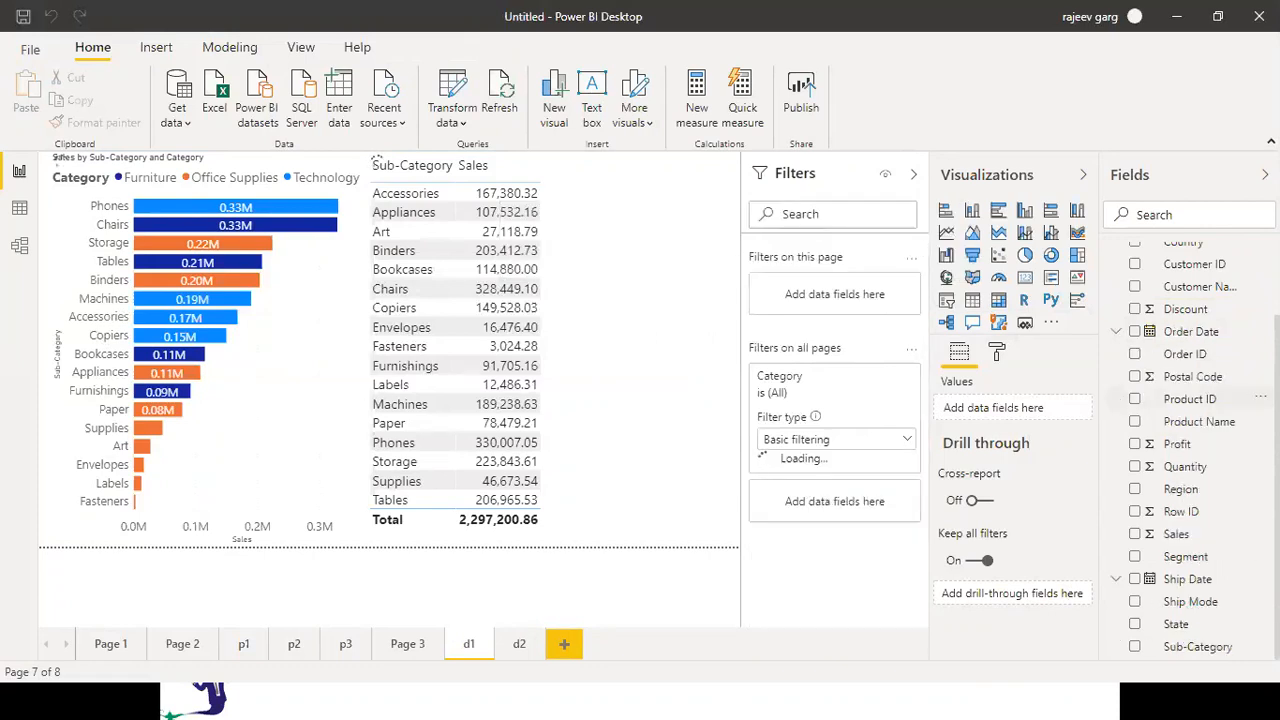
# Add Category as the drill-through field of page d1
pyautogui.scroll(2, 1190, 398)
pyautogui.moveTo(1175, 290); pyautogui.dragTo(1014, 602)
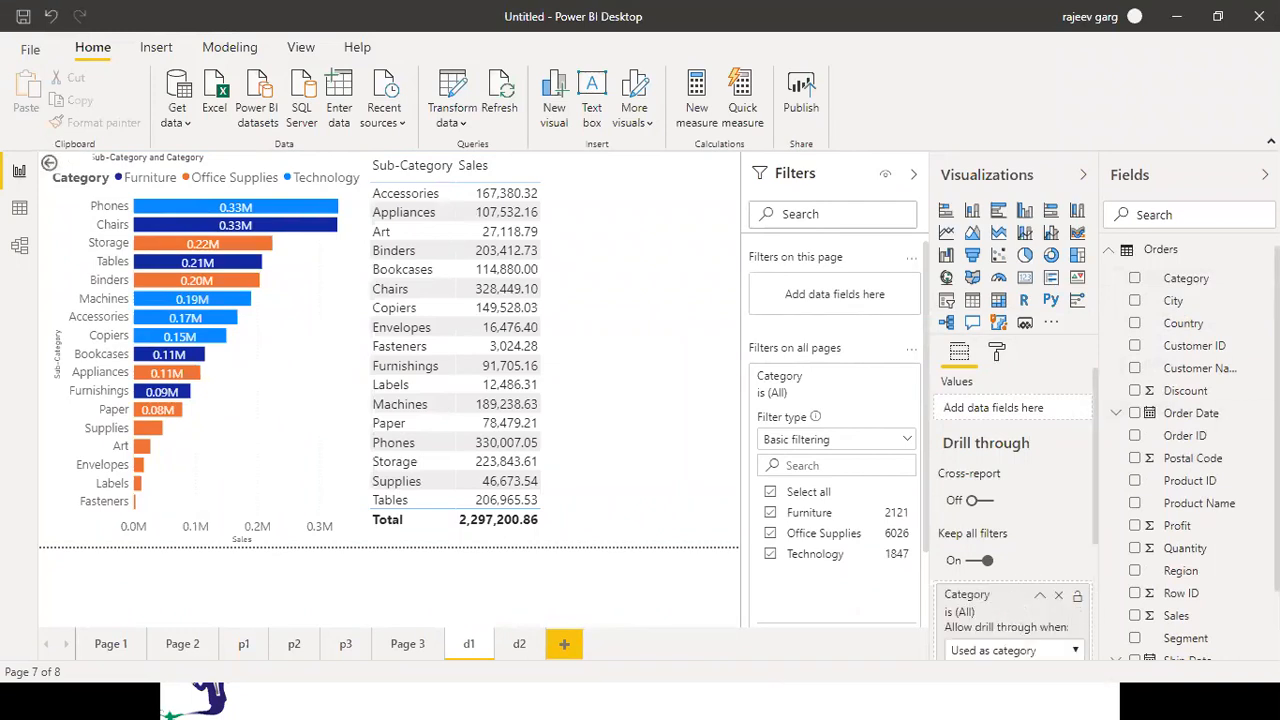
pyautogui.scroll(-1, 1096, 508)
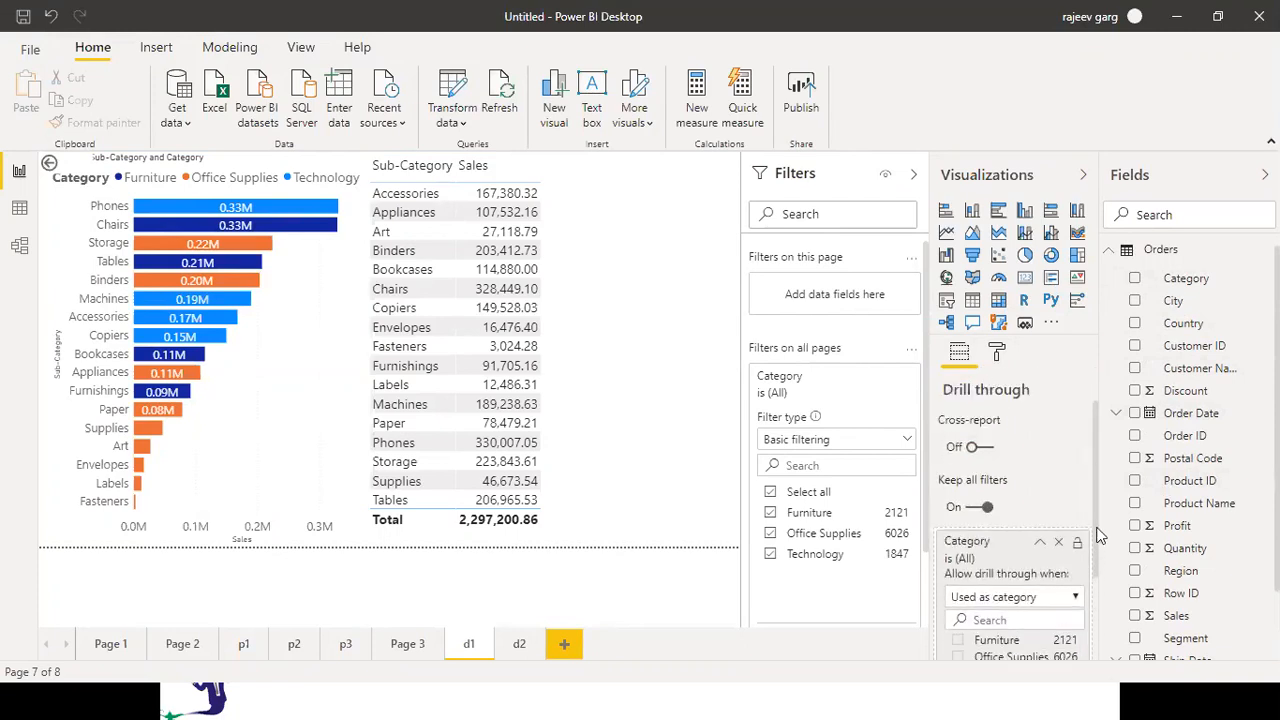
pyautogui.scroll(1, 1098, 520)
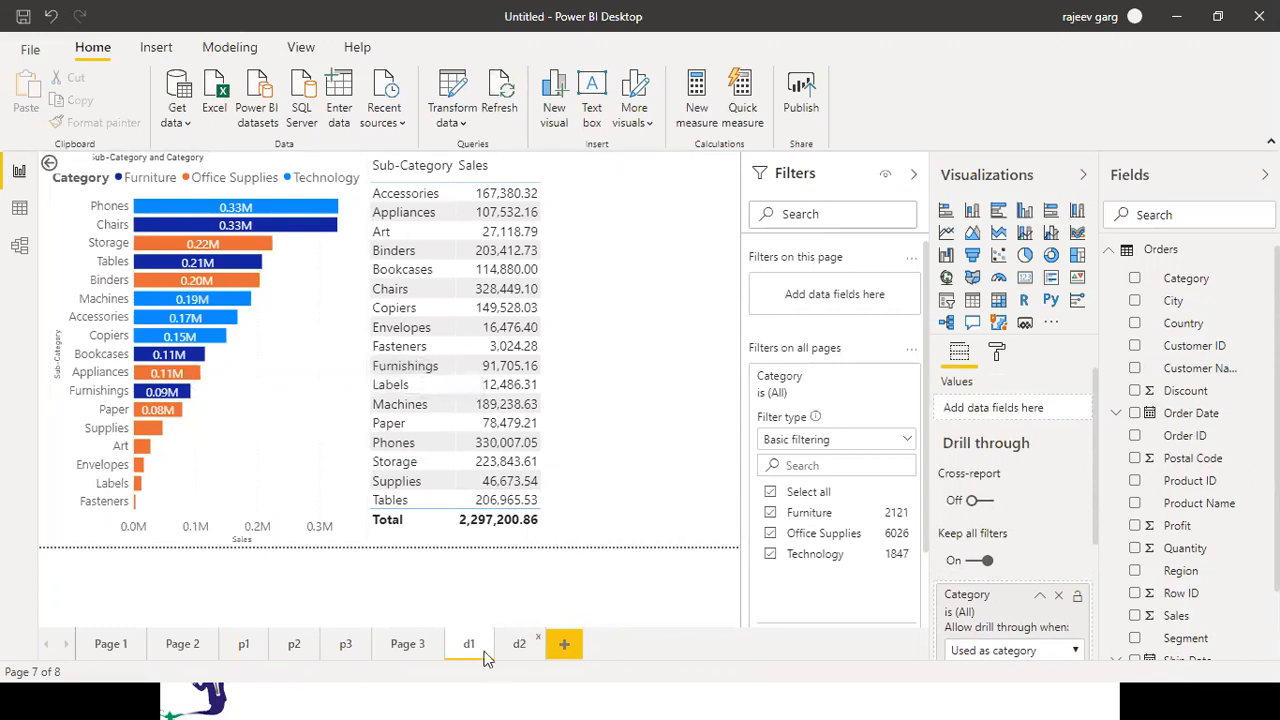
# Drill through from the Technology column in Page 3's Sales by Category chart to page d1
pyautogui.click(422, 650)
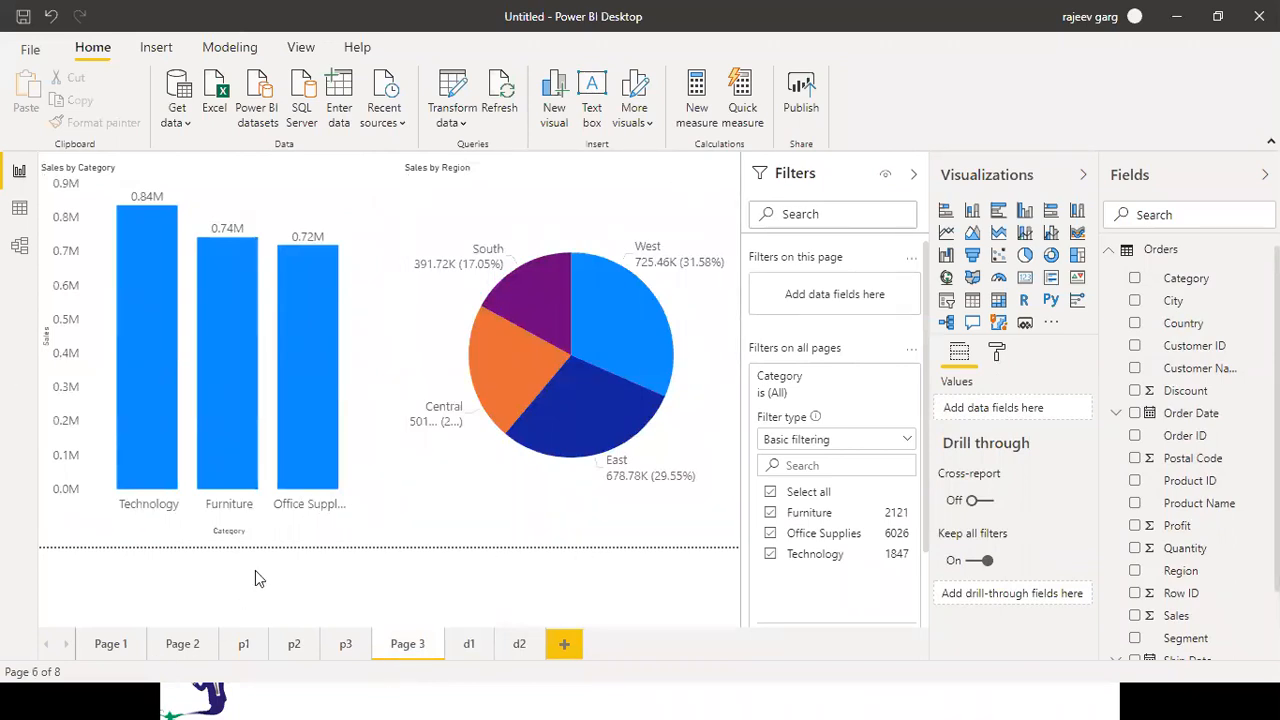
pyautogui.moveTo(304, 374)
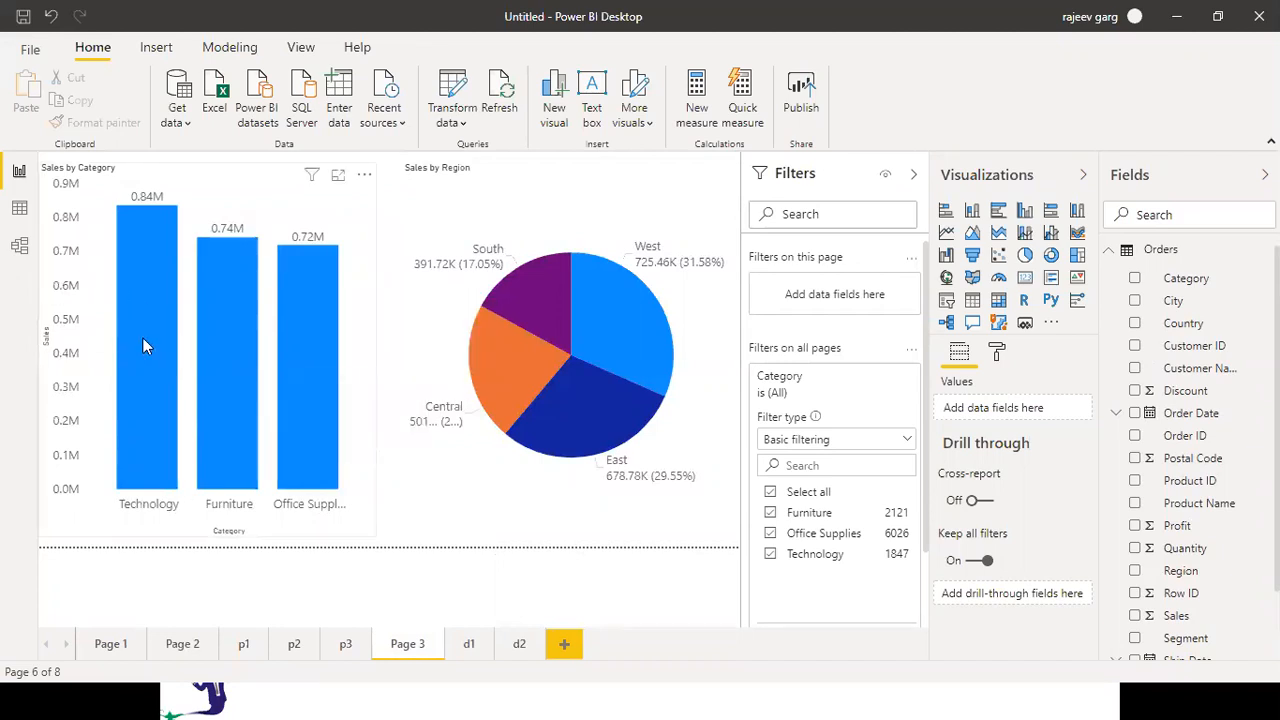
pyautogui.moveTo(146, 284)
pyautogui.moveTo(154, 349)
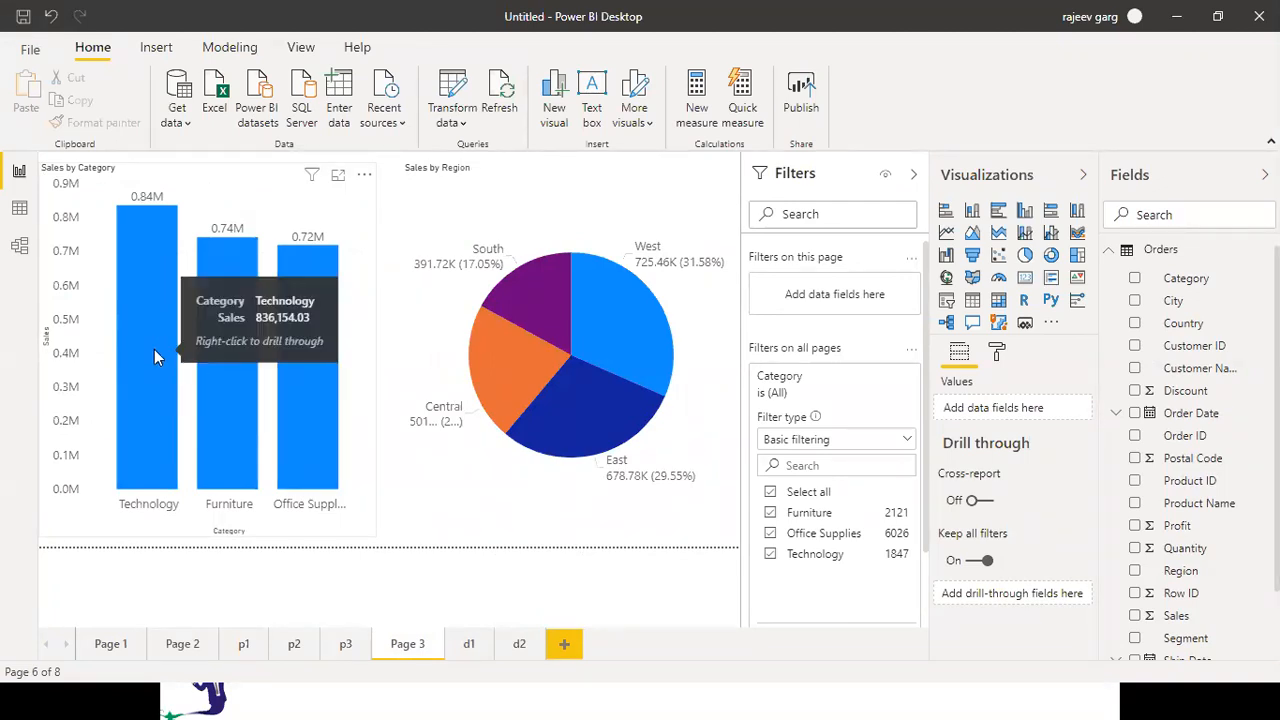
pyautogui.rightClick(150, 230)
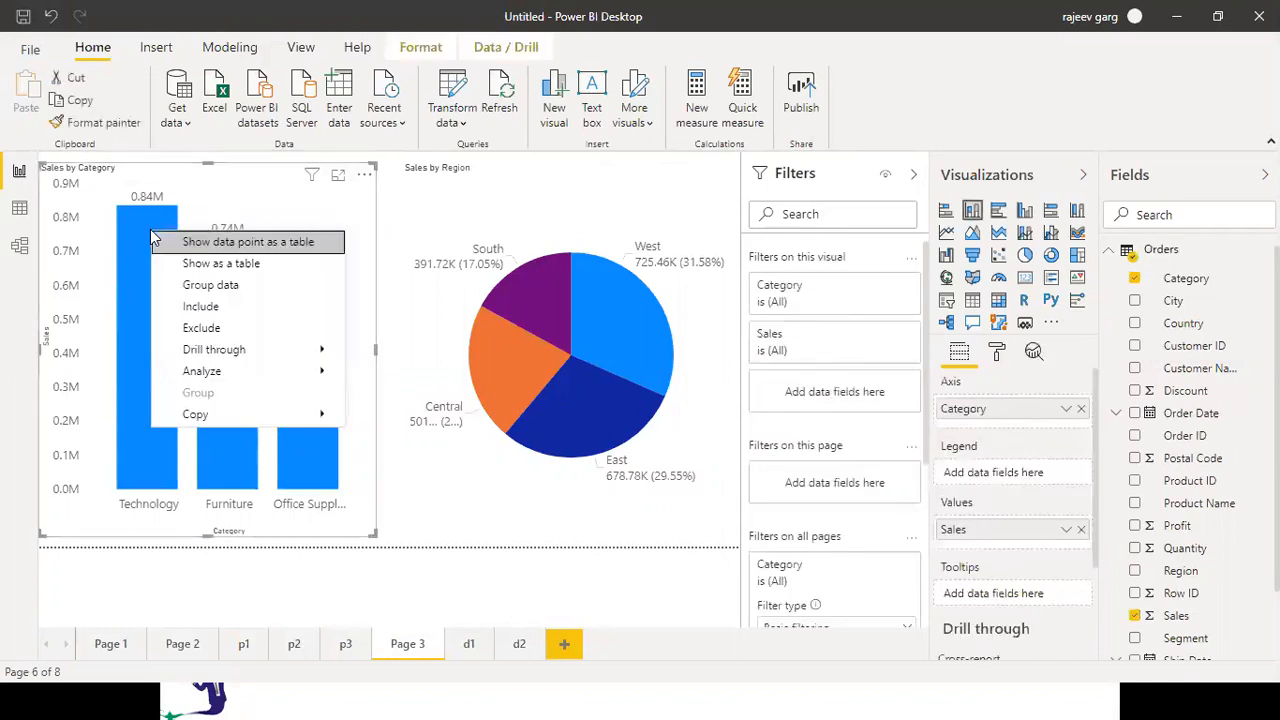
pyautogui.moveTo(255, 354)
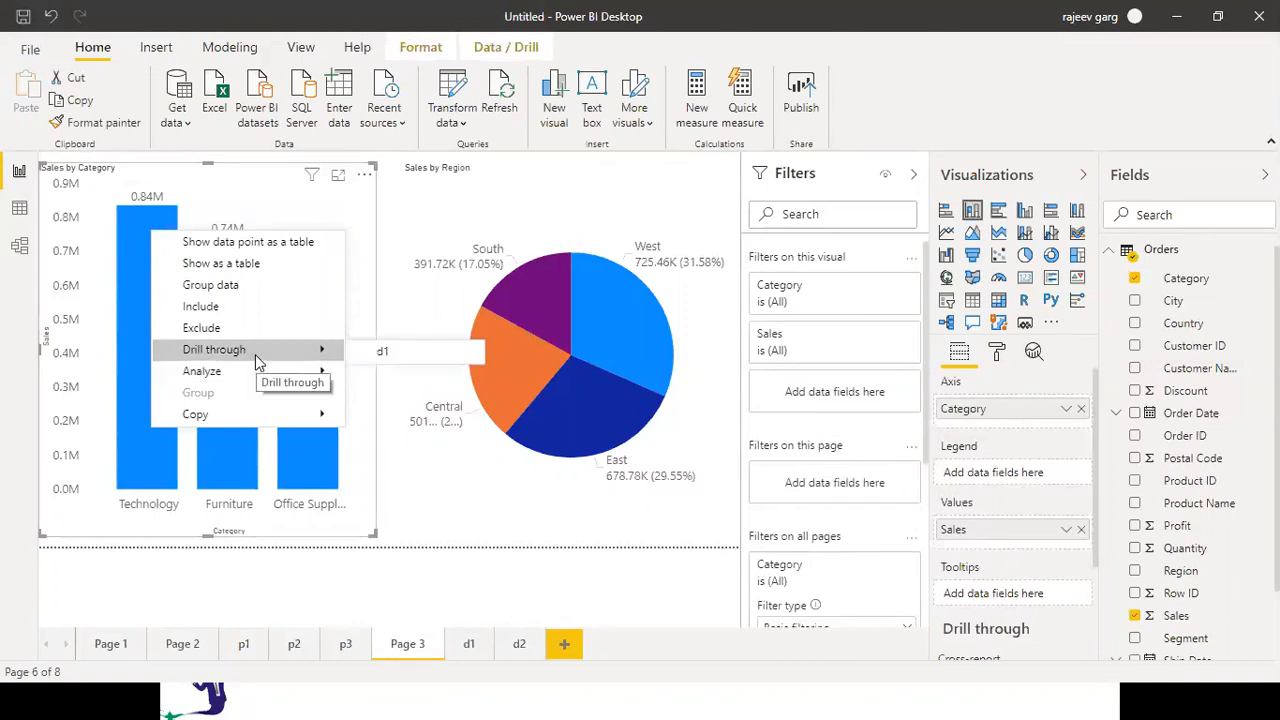
pyautogui.click(391, 358)
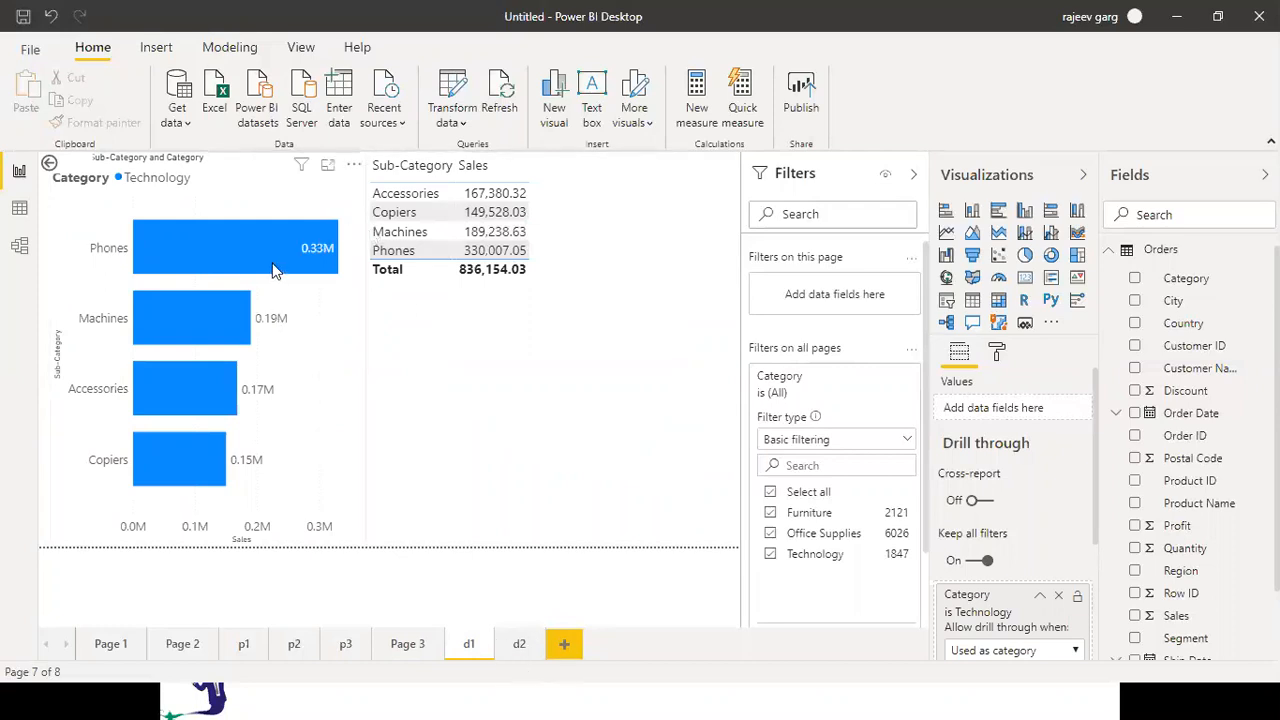
# Return from the drilled-through d1 page to Page 3 with the page's back control
pyautogui.moveTo(275, 270)
pyautogui.click(48, 165)
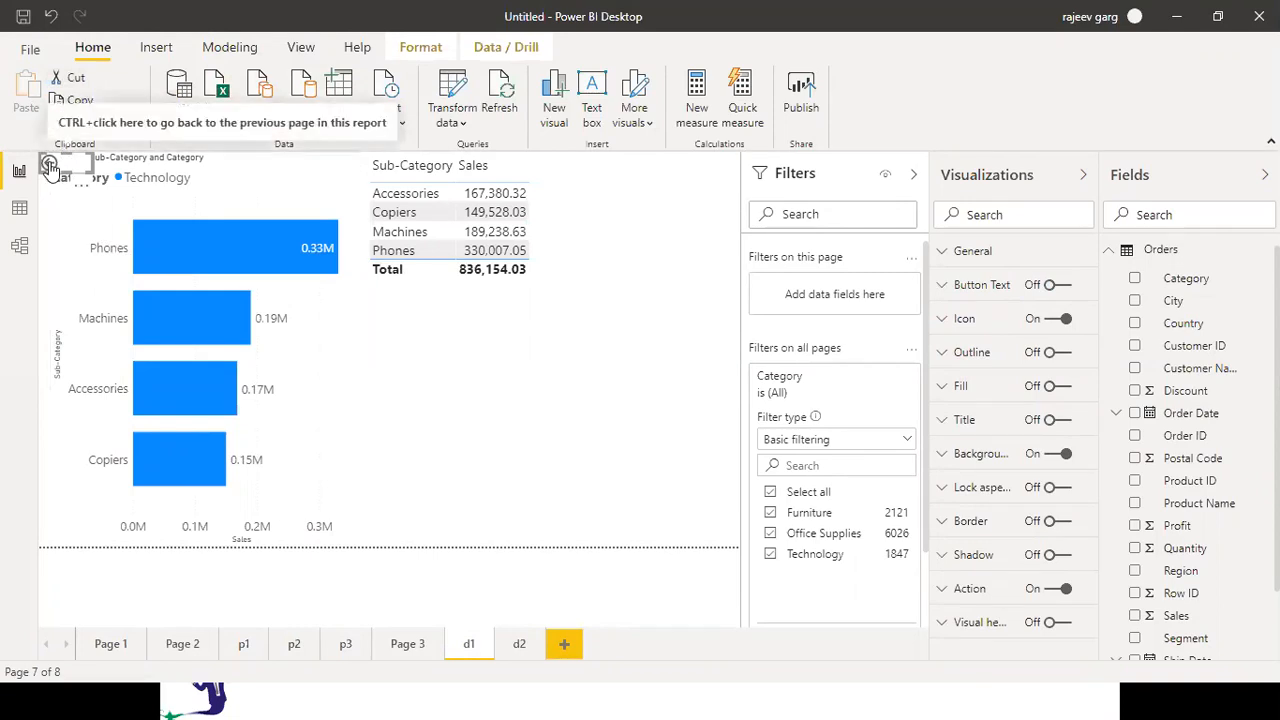
pyautogui.keyDown('ctrl'); pyautogui.click(50, 166); pyautogui.keyUp('ctrl')
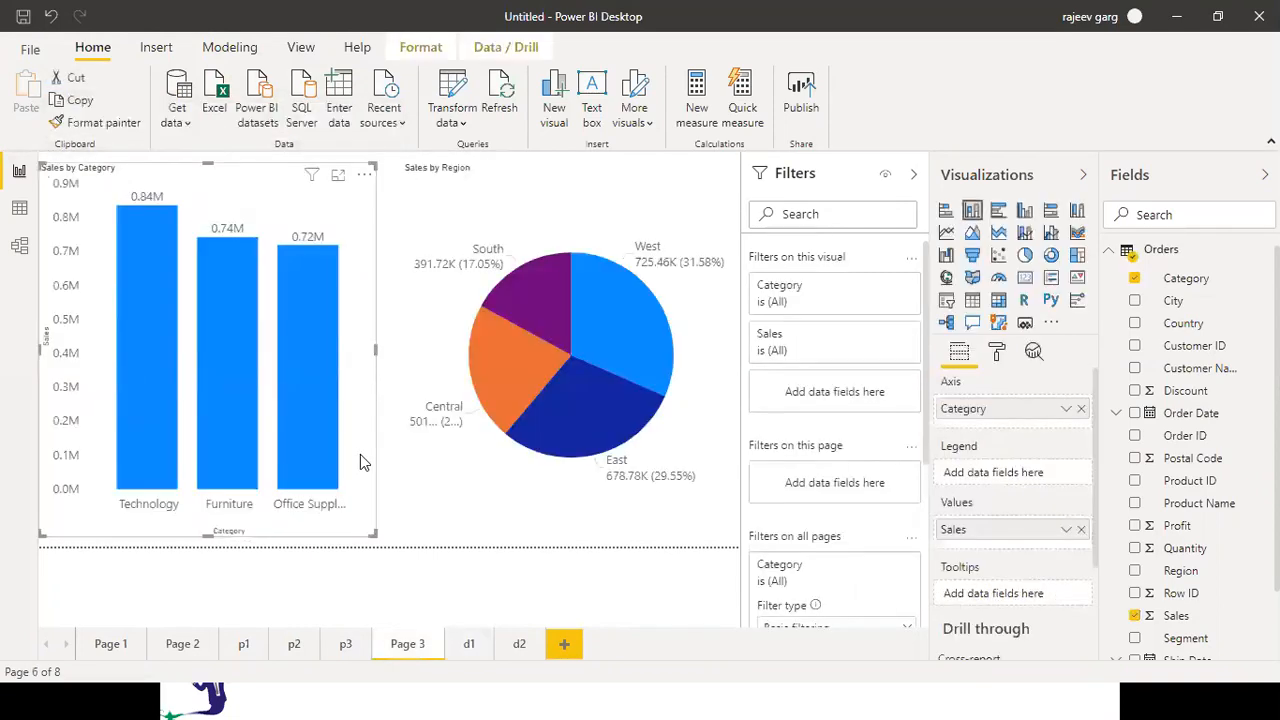
# Add Sub-Category as the drill-through field of page d2
pyautogui.click(466, 650)
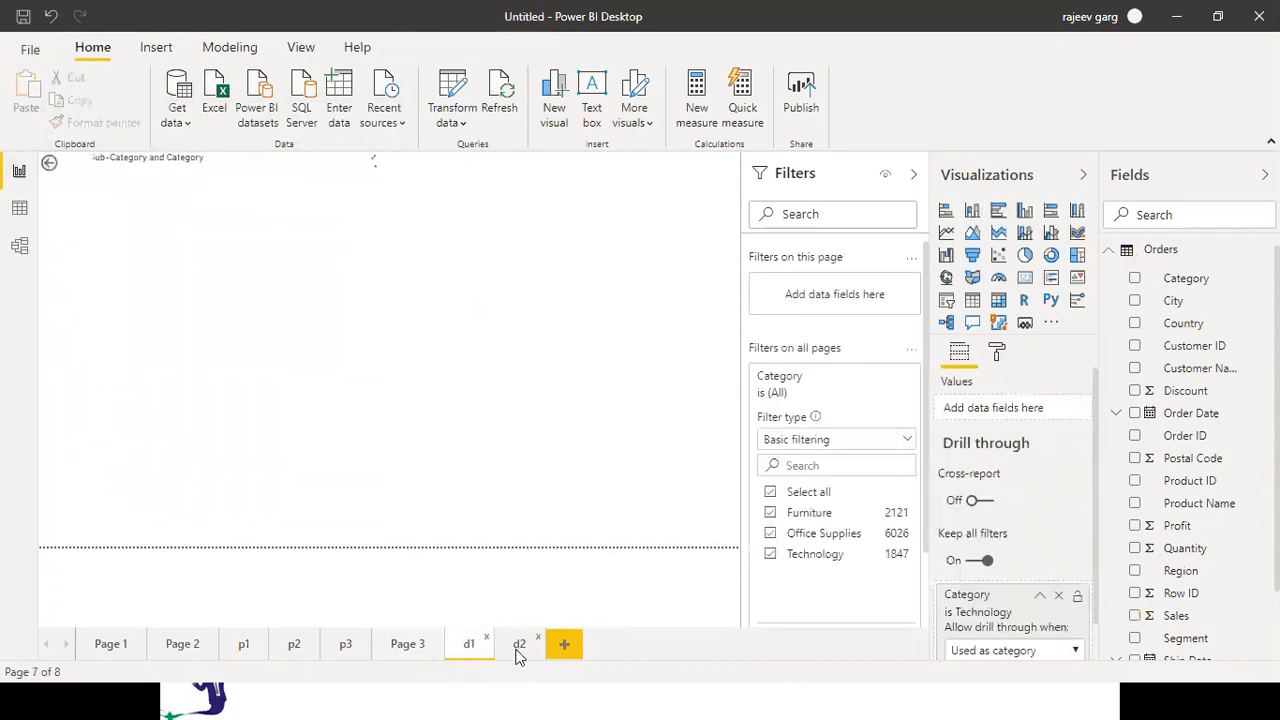
pyautogui.click(519, 650)
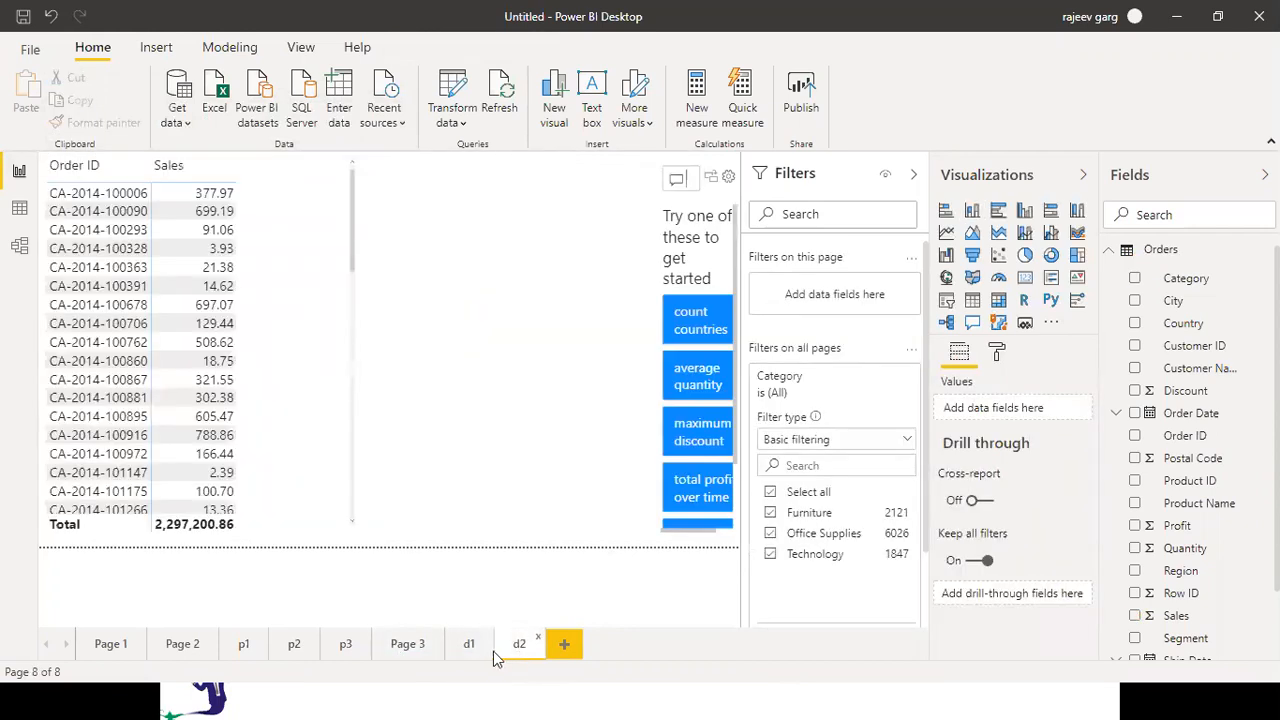
pyautogui.click(472, 647)
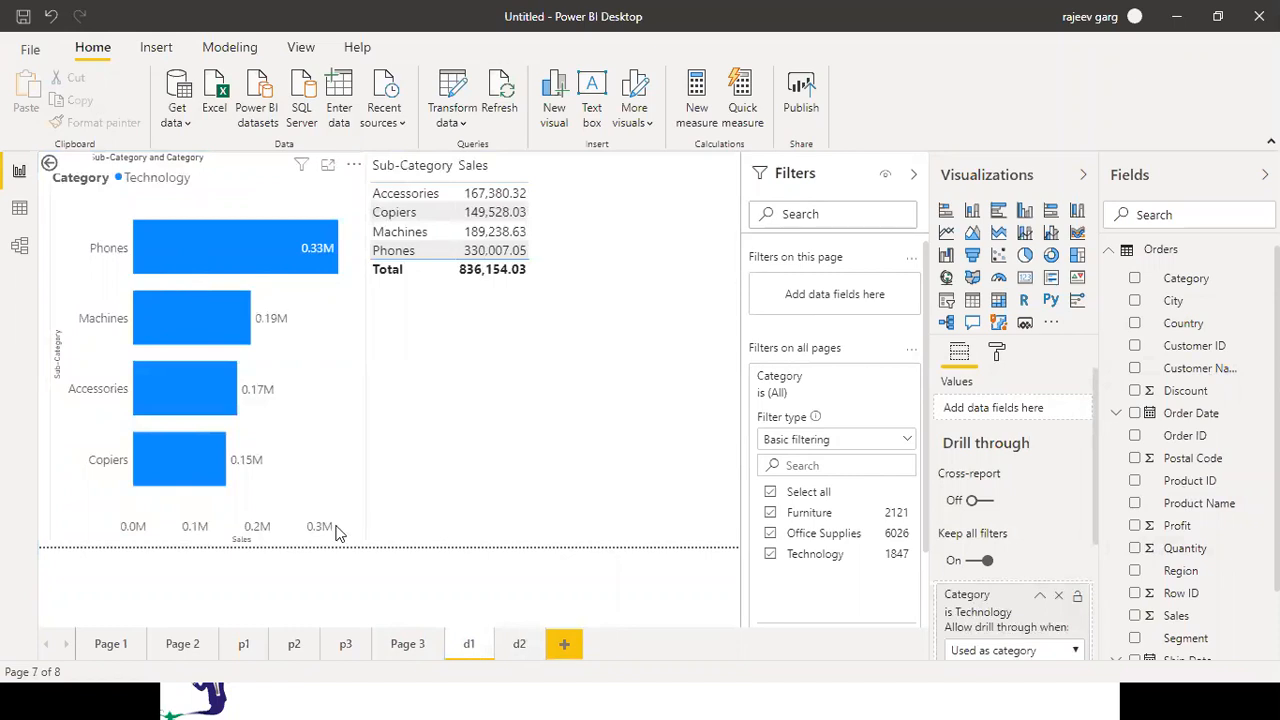
pyautogui.click(519, 647)
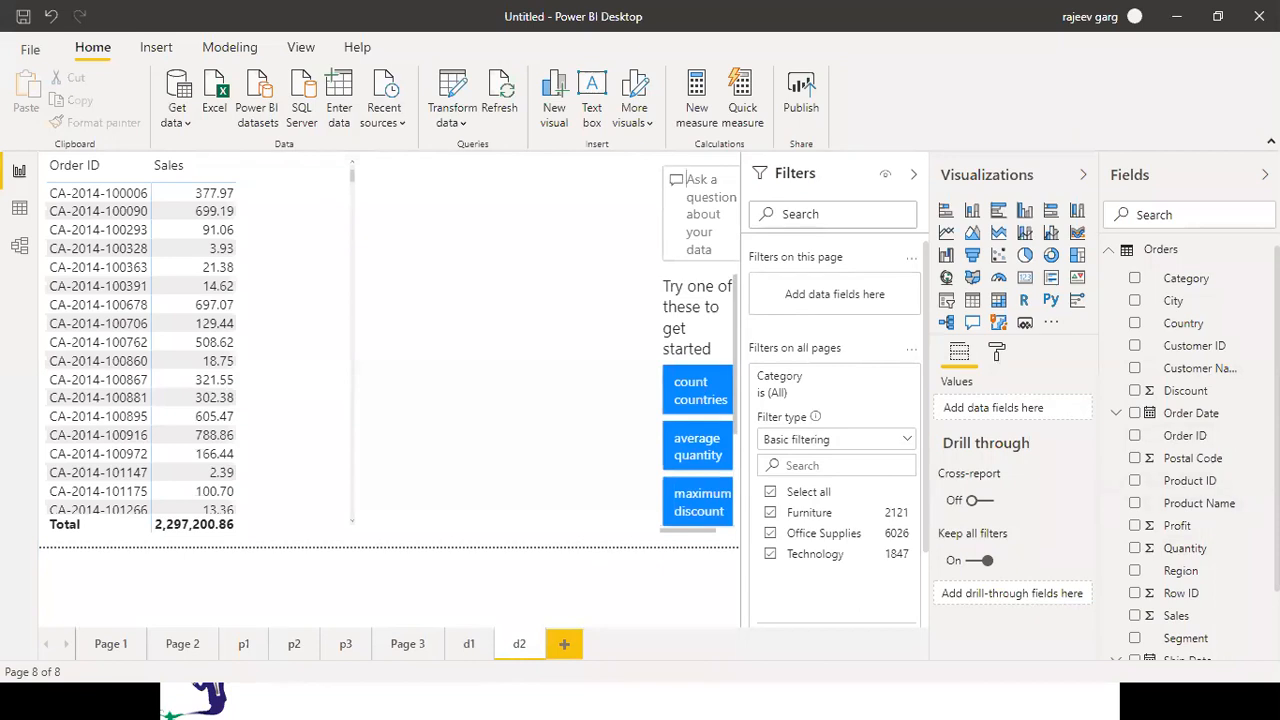
pyautogui.scroll(-2, 1200, 500)
pyautogui.moveTo(1022, 620); pyautogui.dragTo(1013, 597)
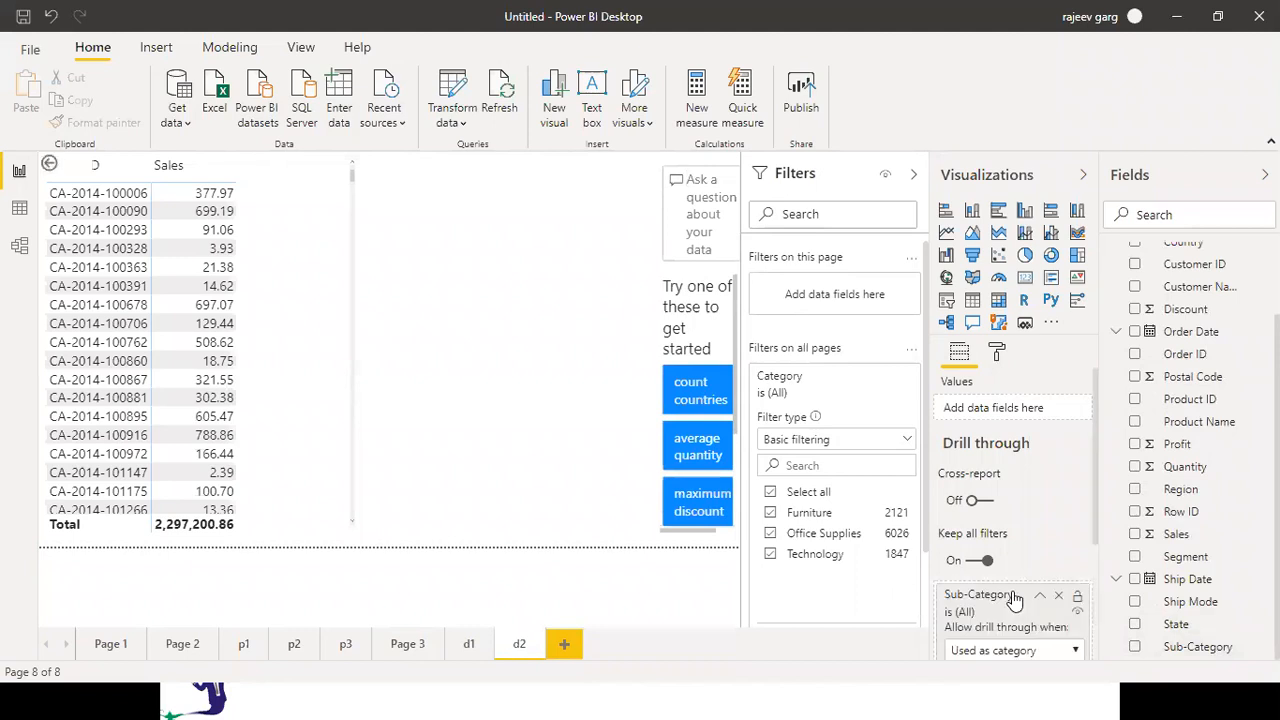
# Drill through from the Furniture column in Page 3's Sales by Category chart to page d1
pyautogui.click(408, 645)
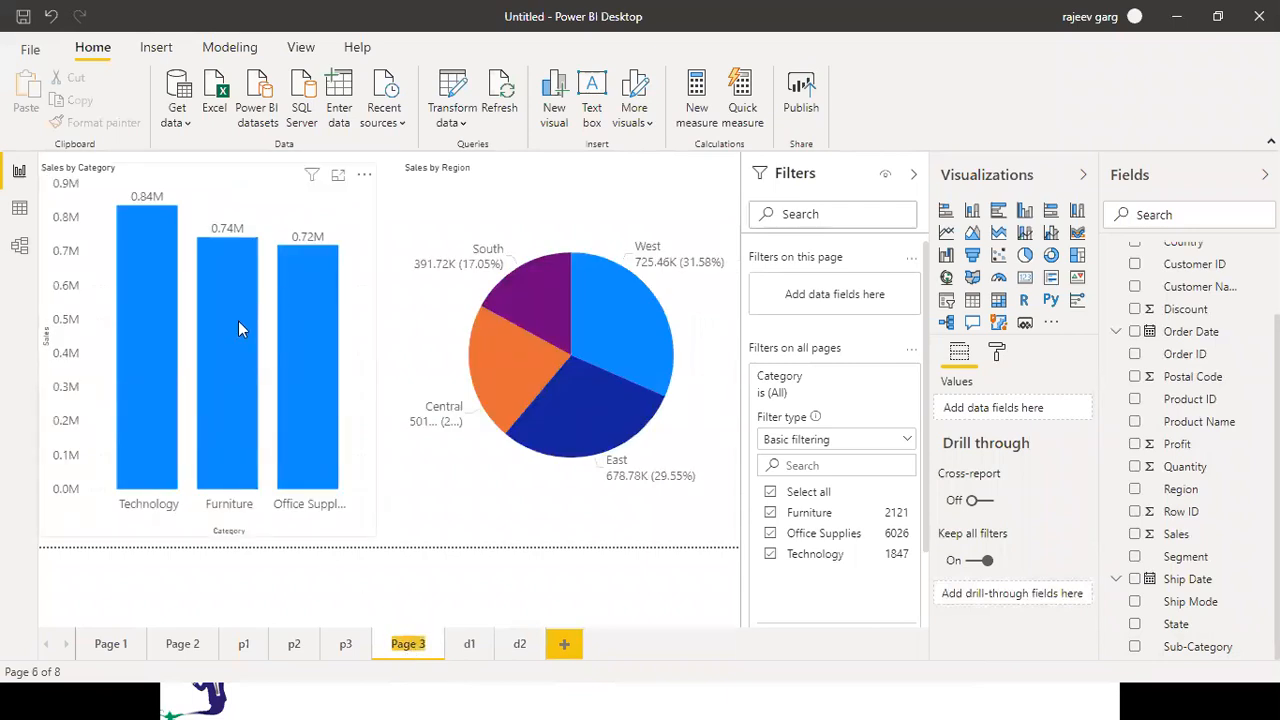
pyautogui.moveTo(236, 320)
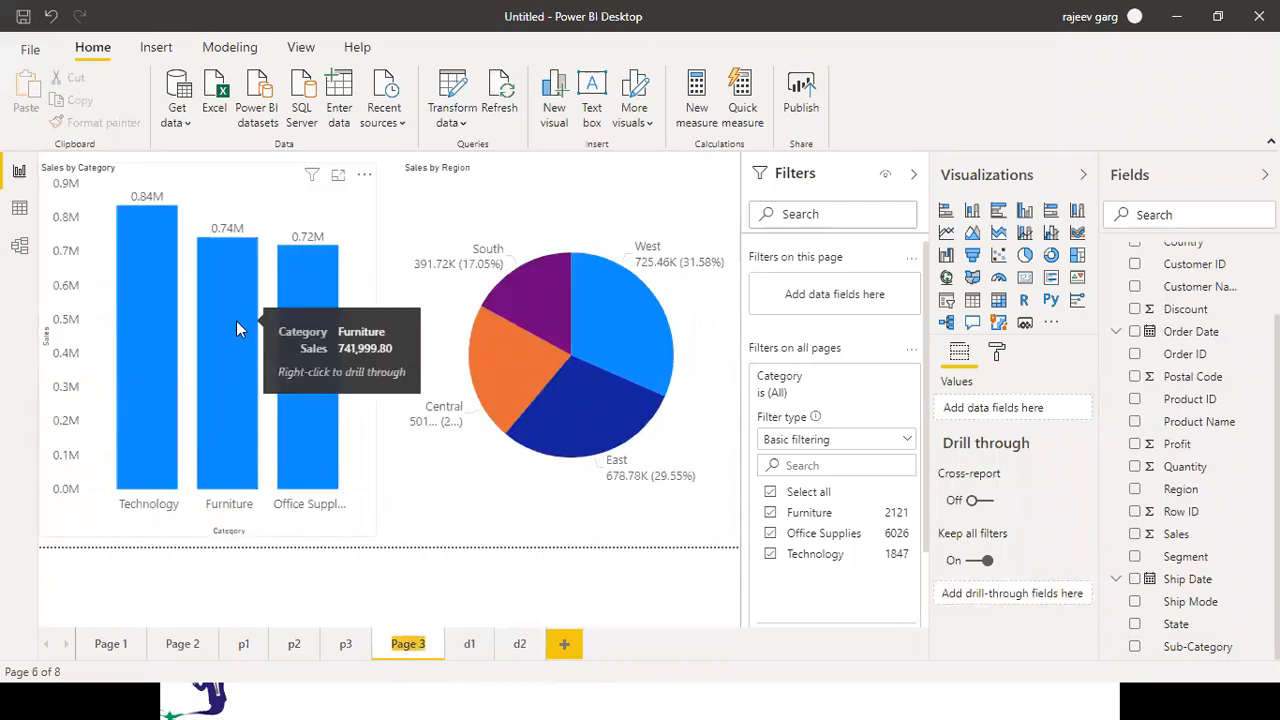
pyautogui.rightClick(236, 320)
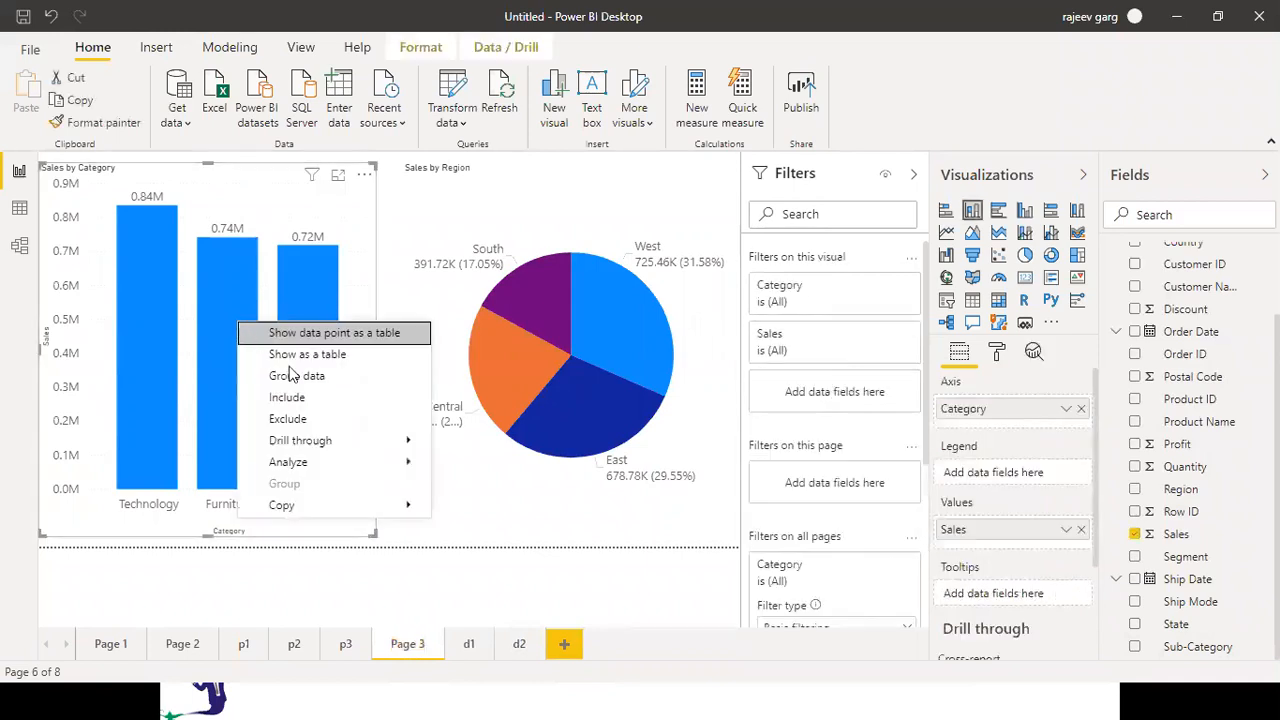
pyautogui.moveTo(360, 443)
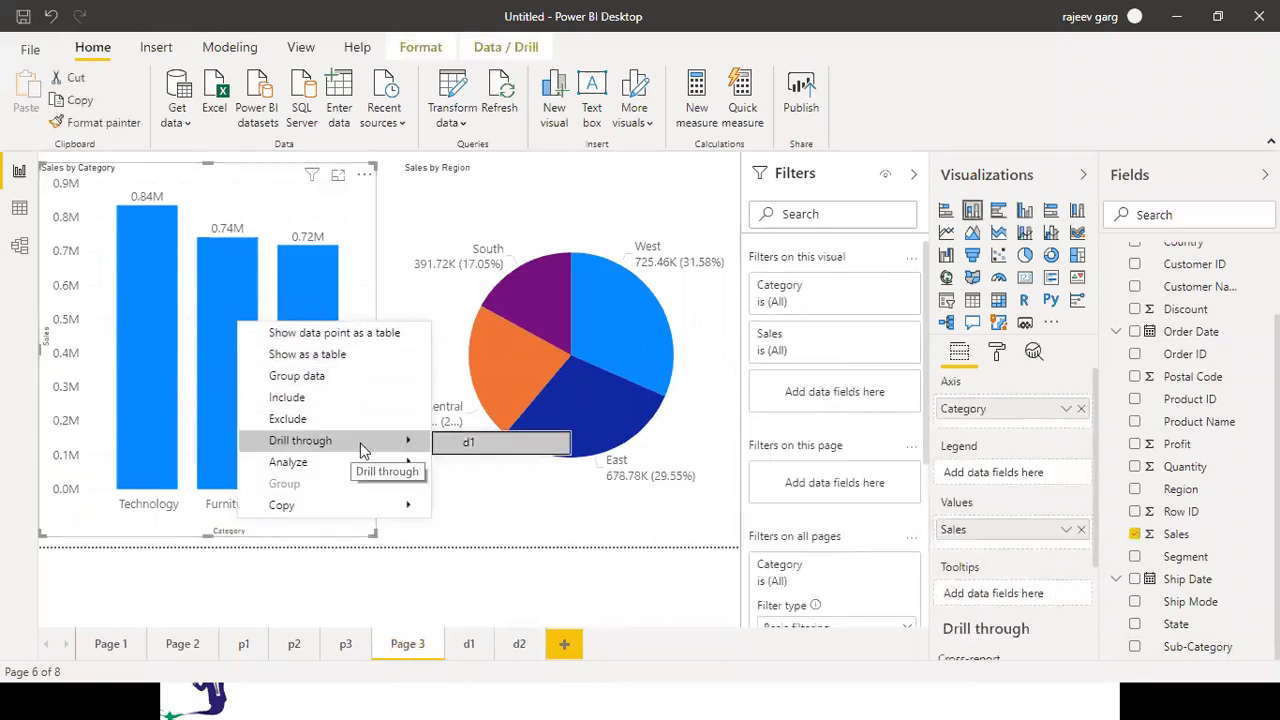
pyautogui.click(484, 450)
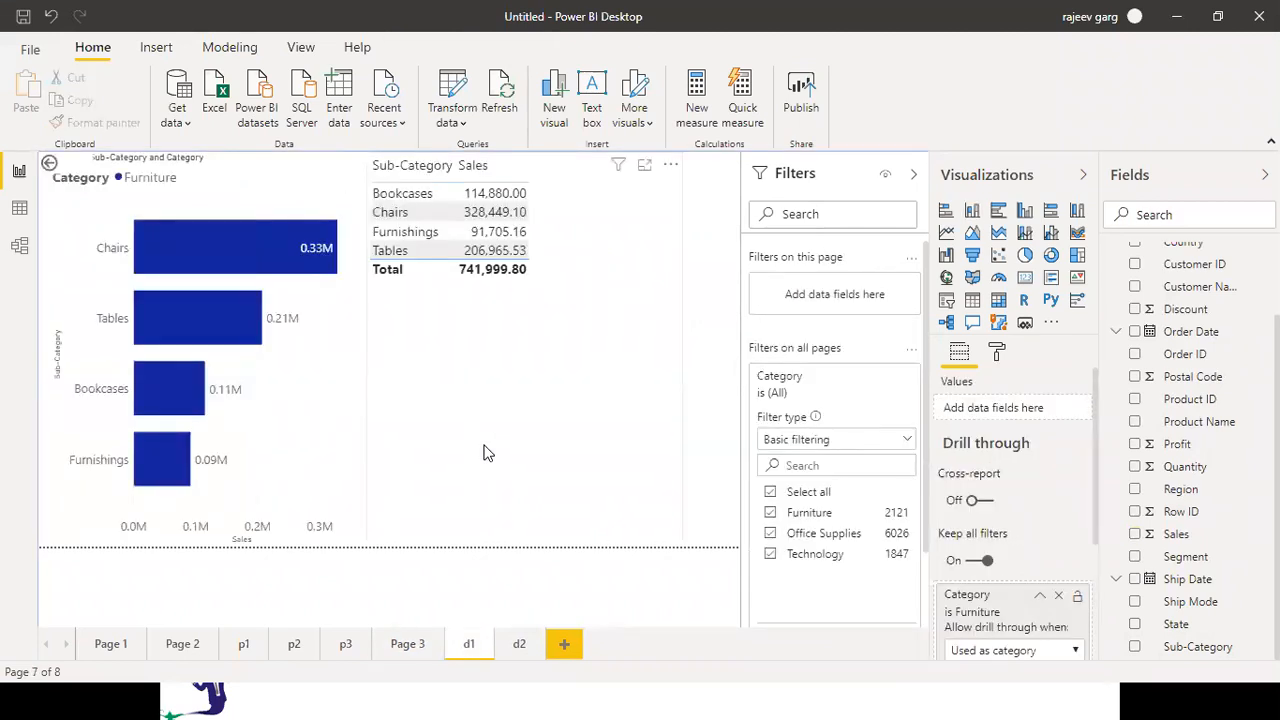
# Drill through from the Chairs bar in d1's sub-category chart to the order-level sales on page d2
pyautogui.moveTo(211, 246)
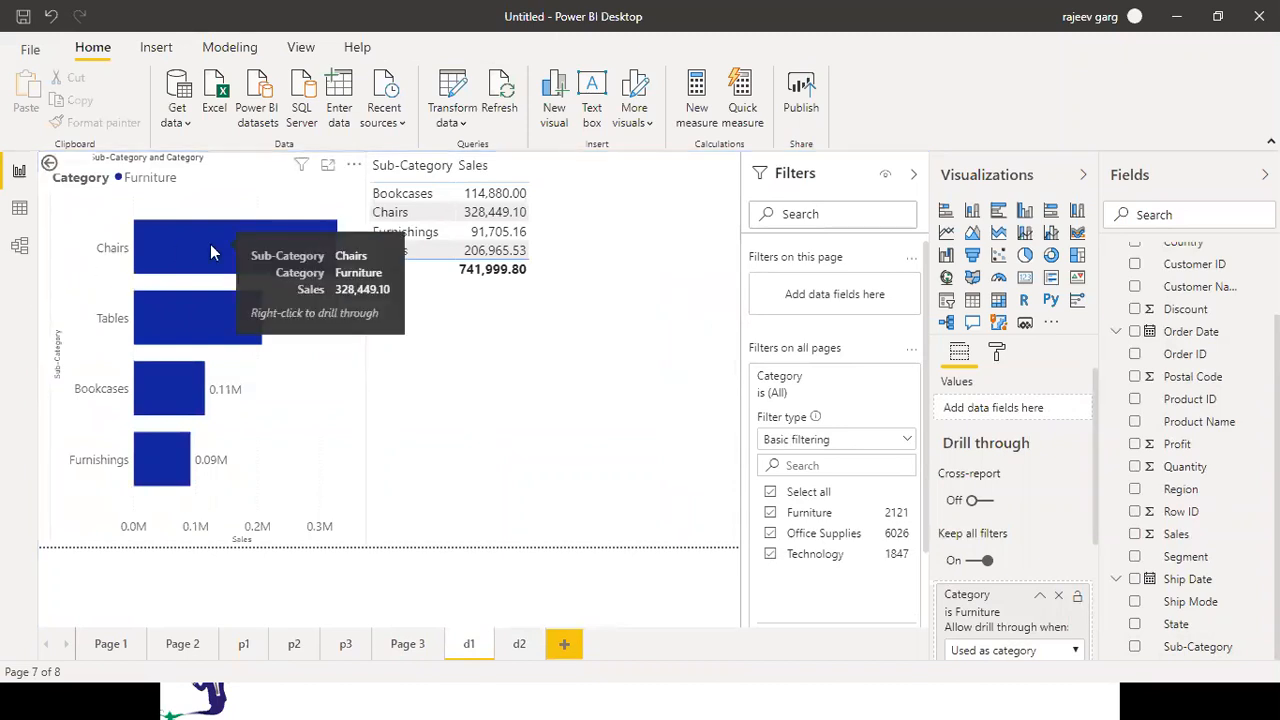
pyautogui.rightClick(211, 250)
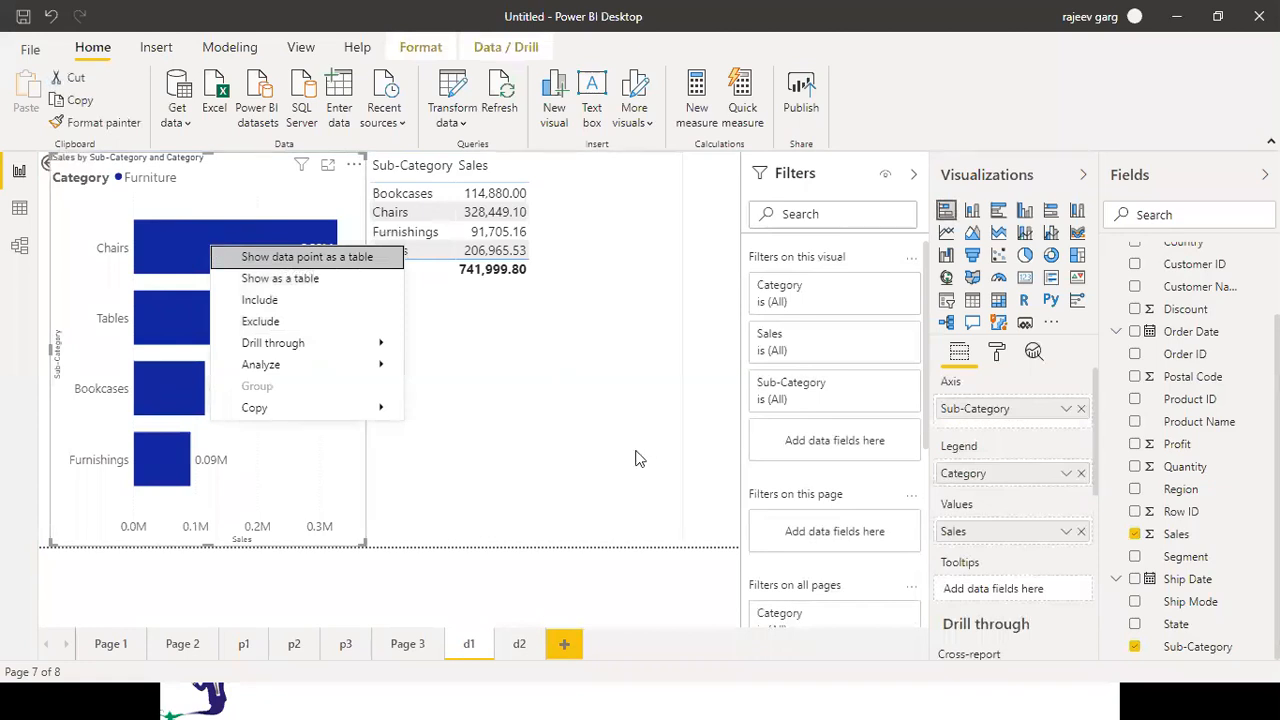
pyautogui.click(566, 409)
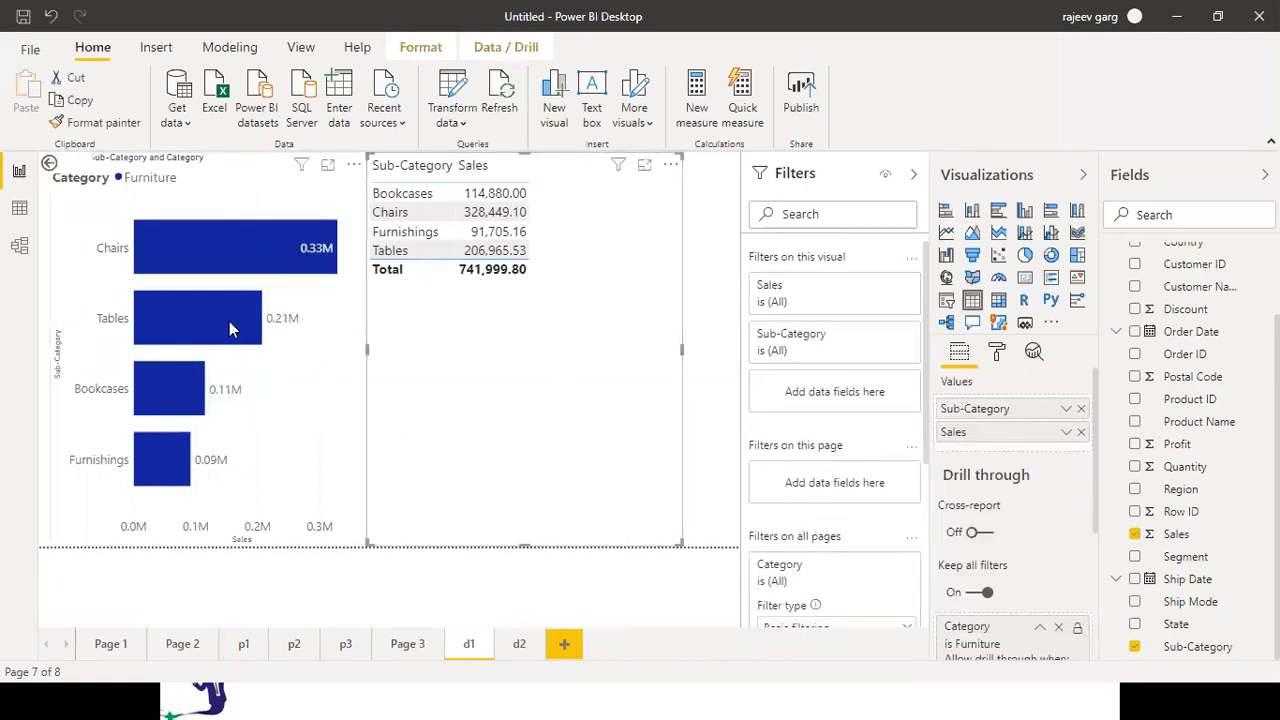
pyautogui.moveTo(240, 250)
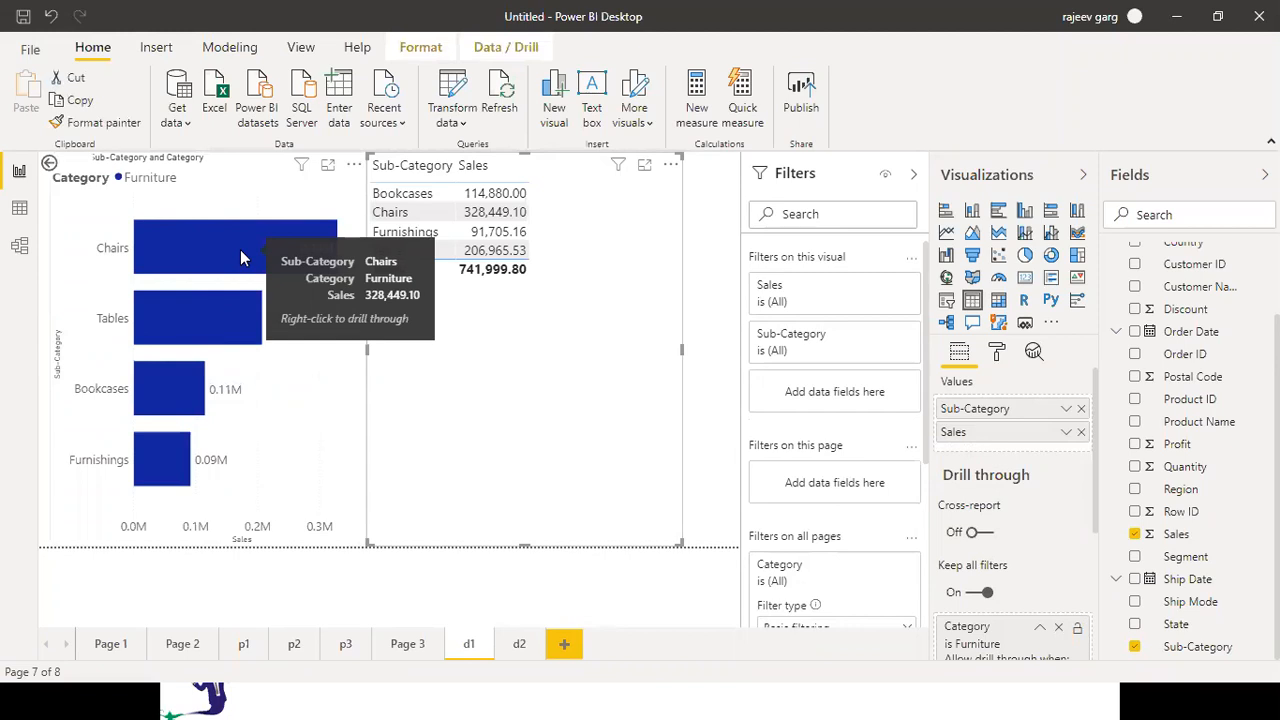
pyautogui.rightClick(240, 249)
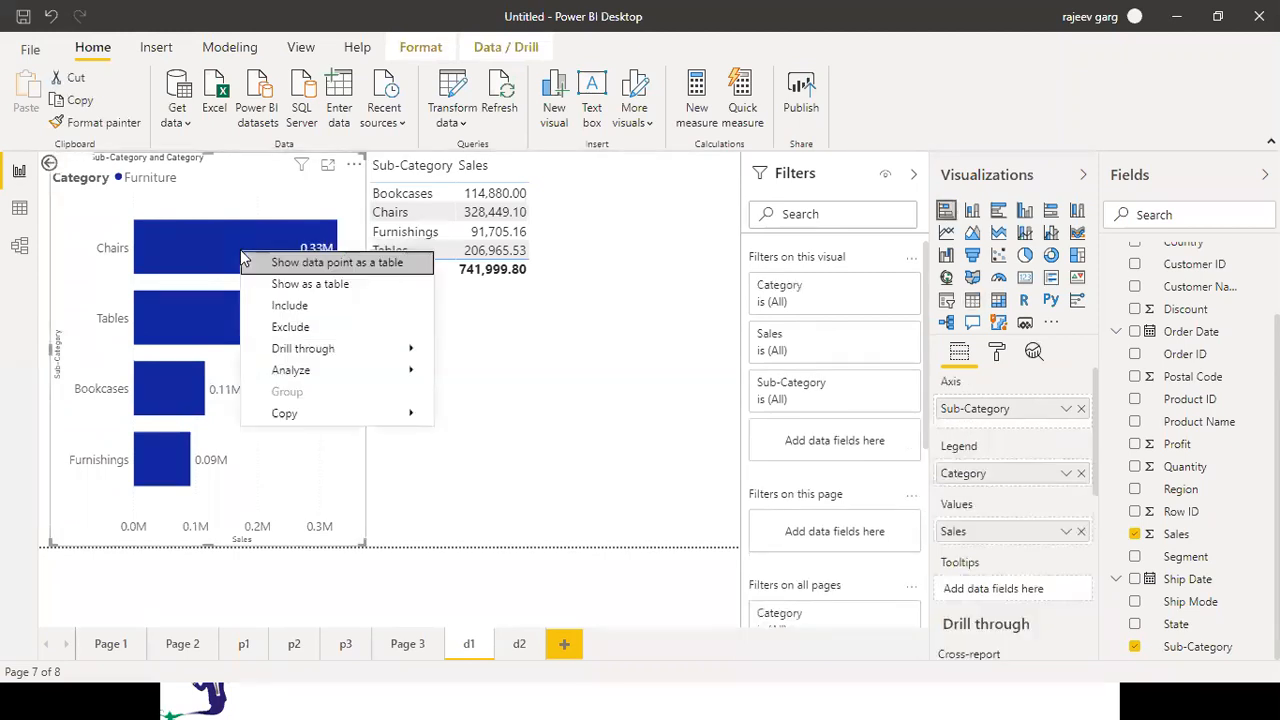
pyautogui.moveTo(290, 348)
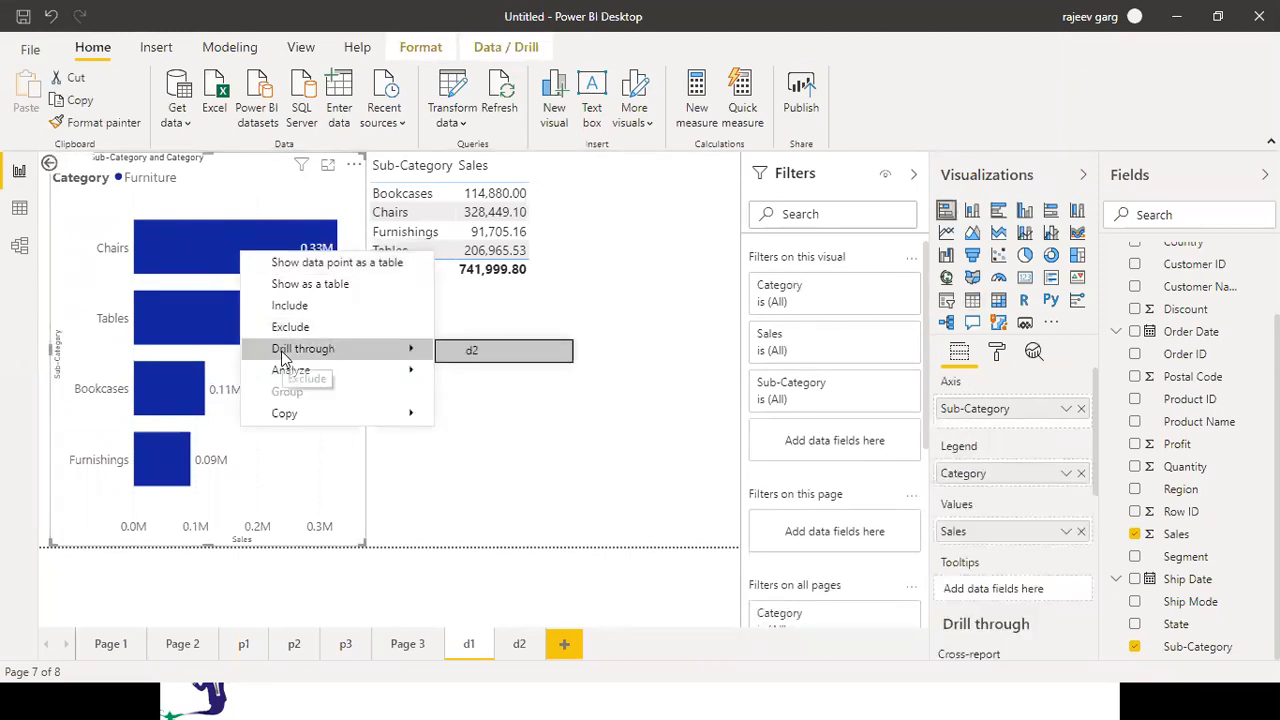
pyautogui.click(505, 351)
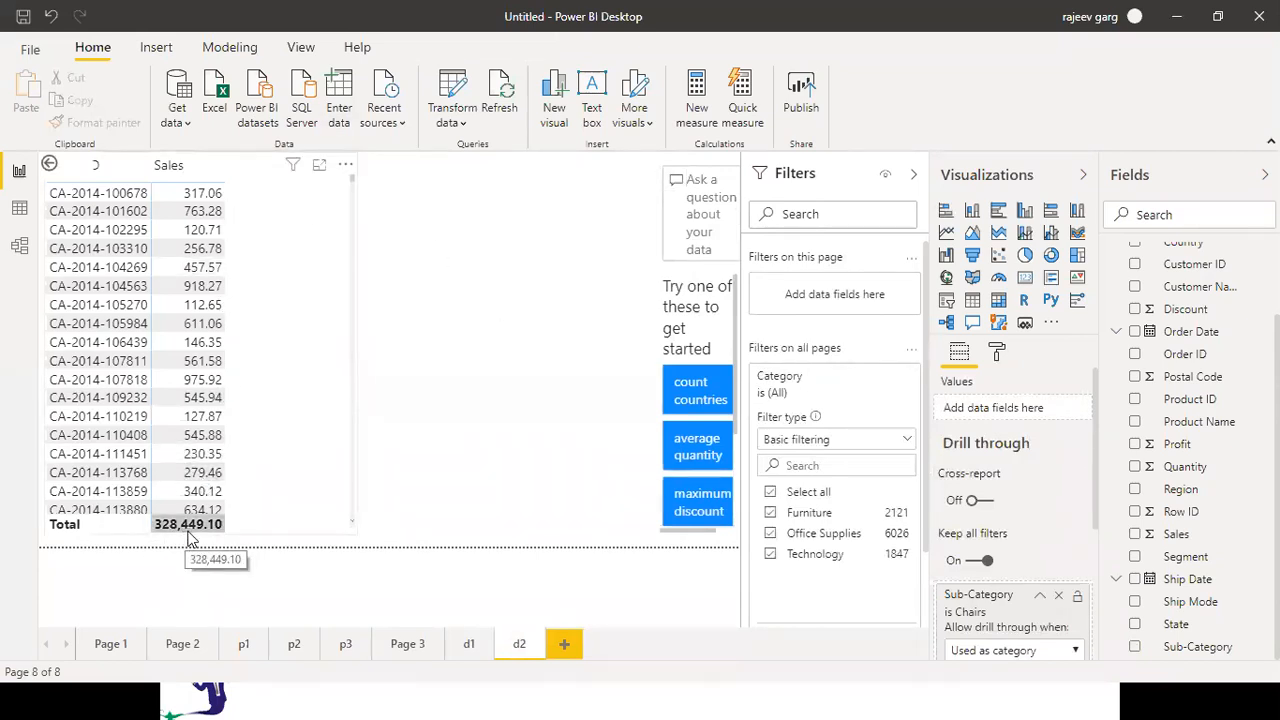
# Return to Page 3 with d2's back control and drill through from the Furniture column to d1 again
pyautogui.keyDown('ctrl'); pyautogui.click(51, 166); pyautogui.keyUp('ctrl')
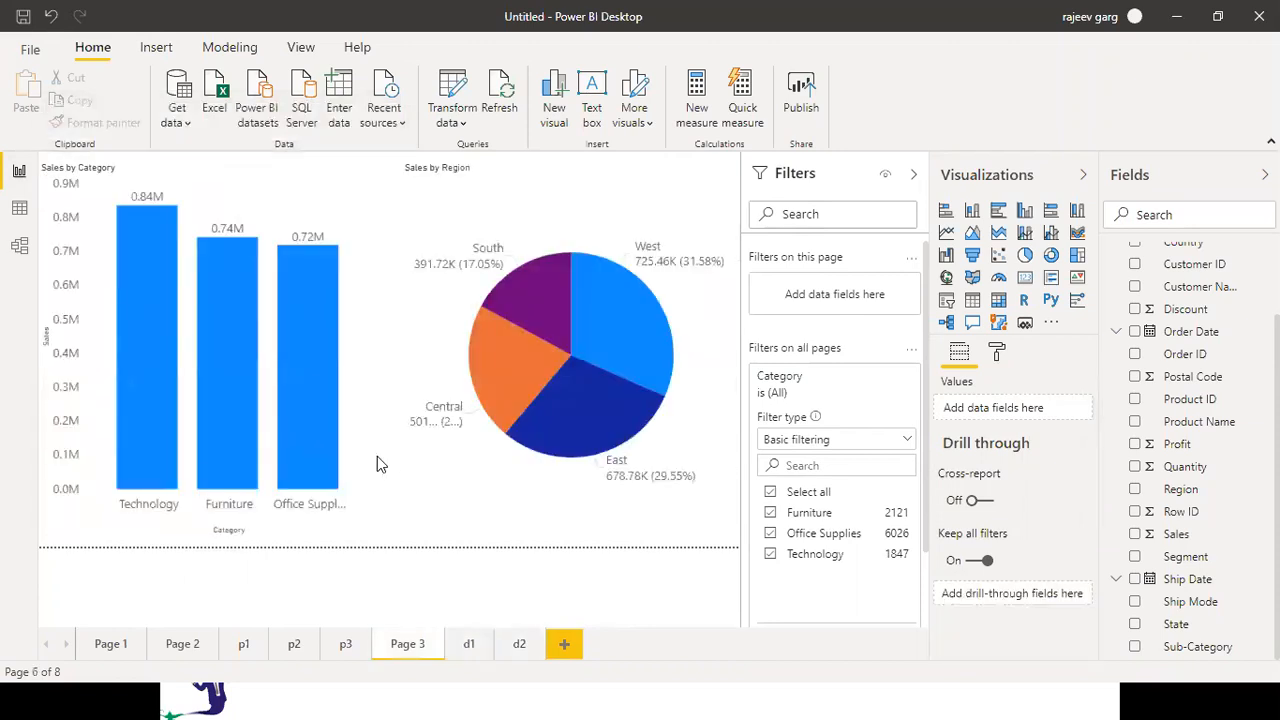
pyautogui.rightClick(232, 440)
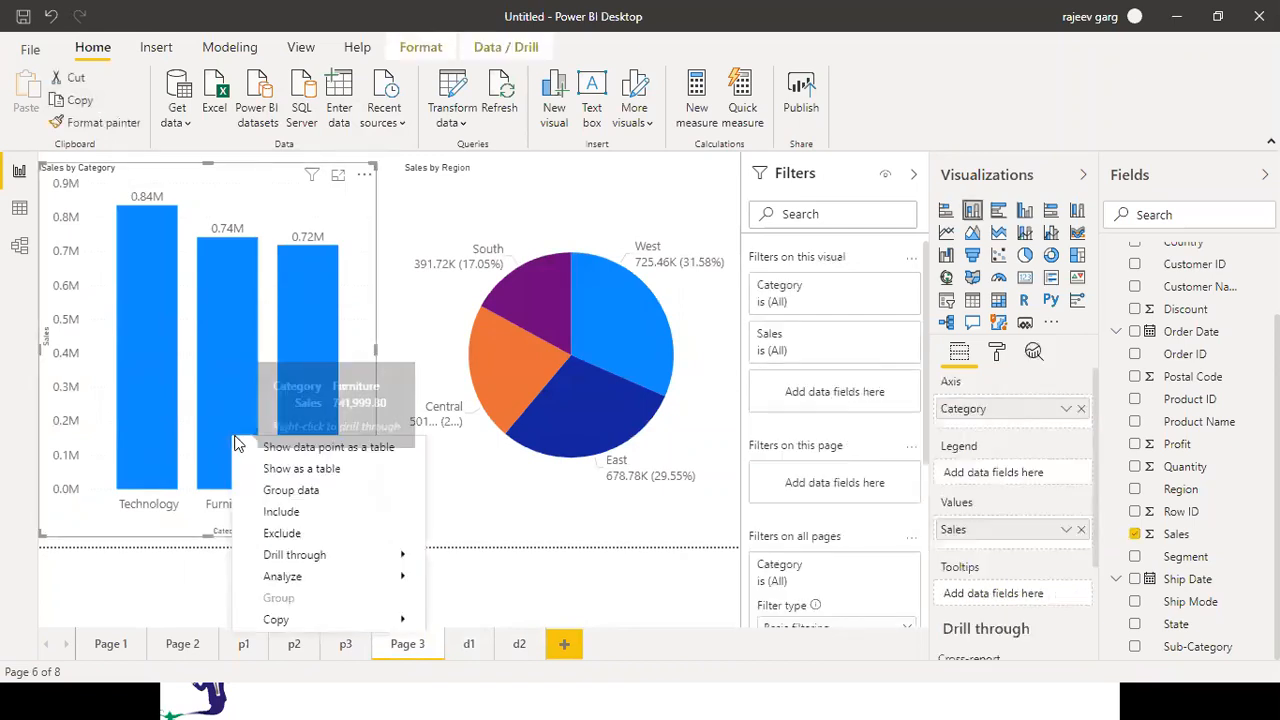
pyautogui.moveTo(326, 552)
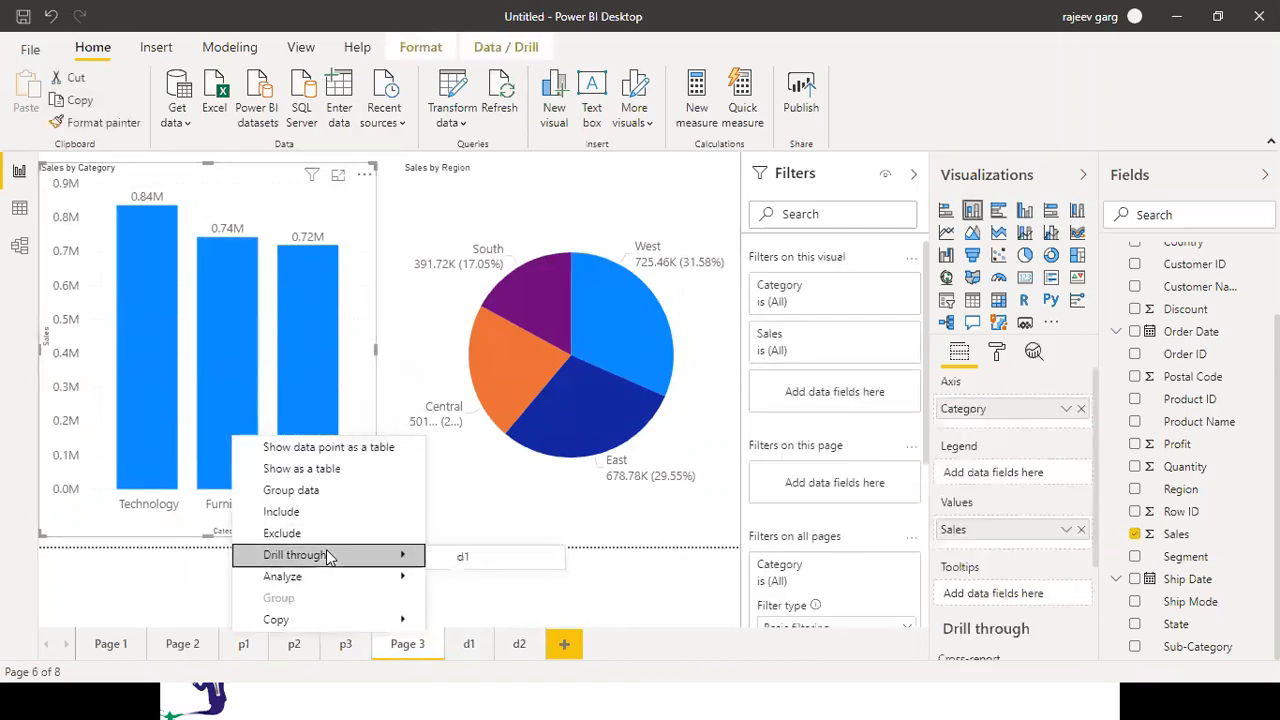
pyautogui.click(502, 555)
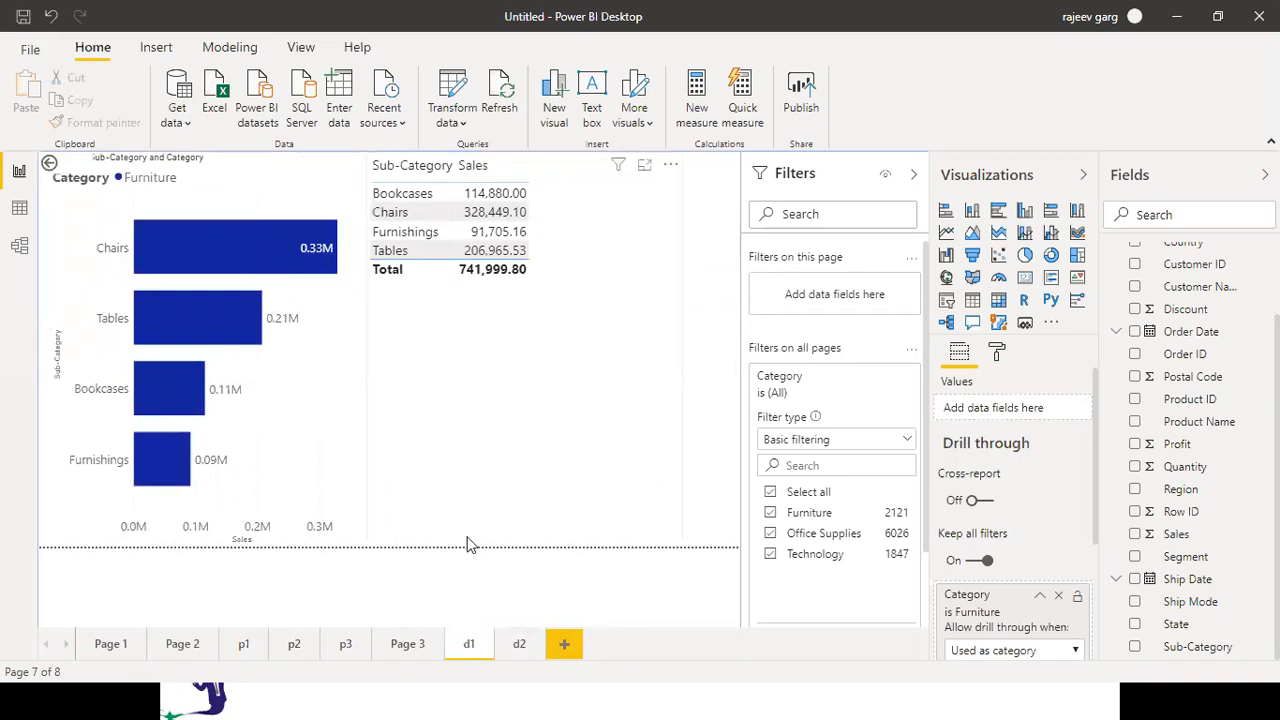
# Repeat the drill-through from the Chairs bar on page d1 to page d2
pyautogui.click(298, 245)
pyautogui.rightClick(298, 246)
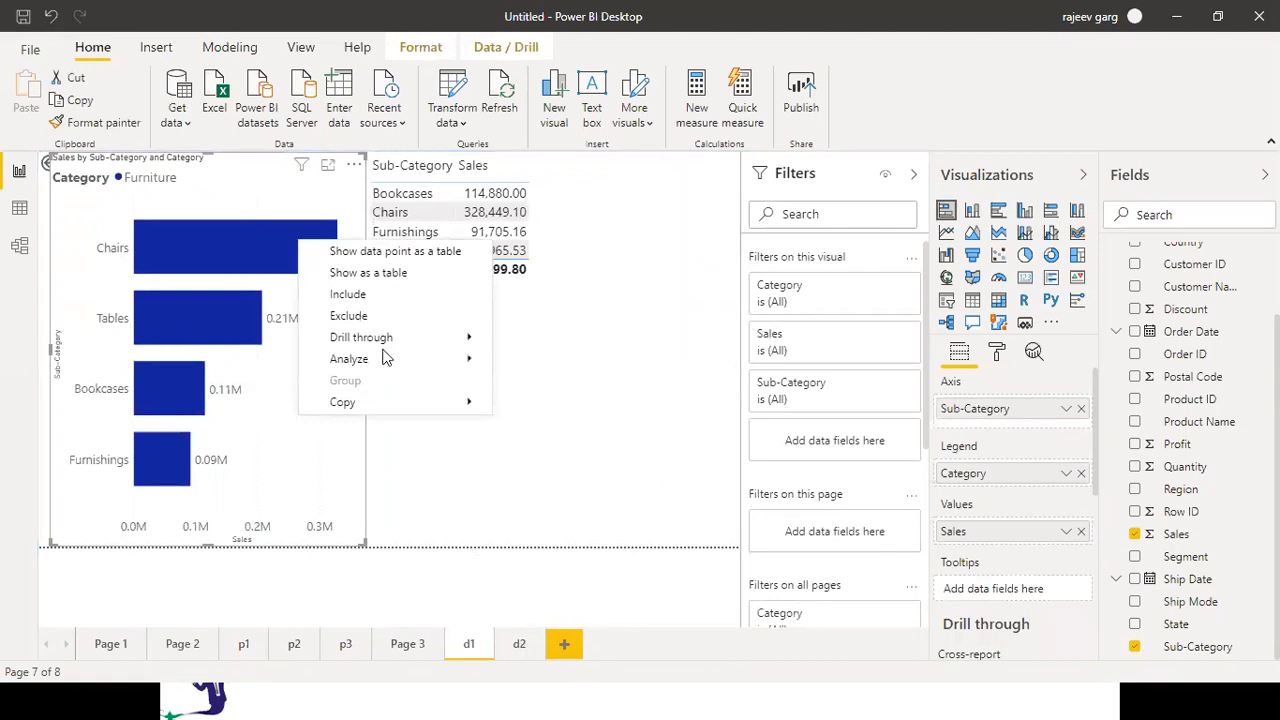
pyautogui.moveTo(388, 343)
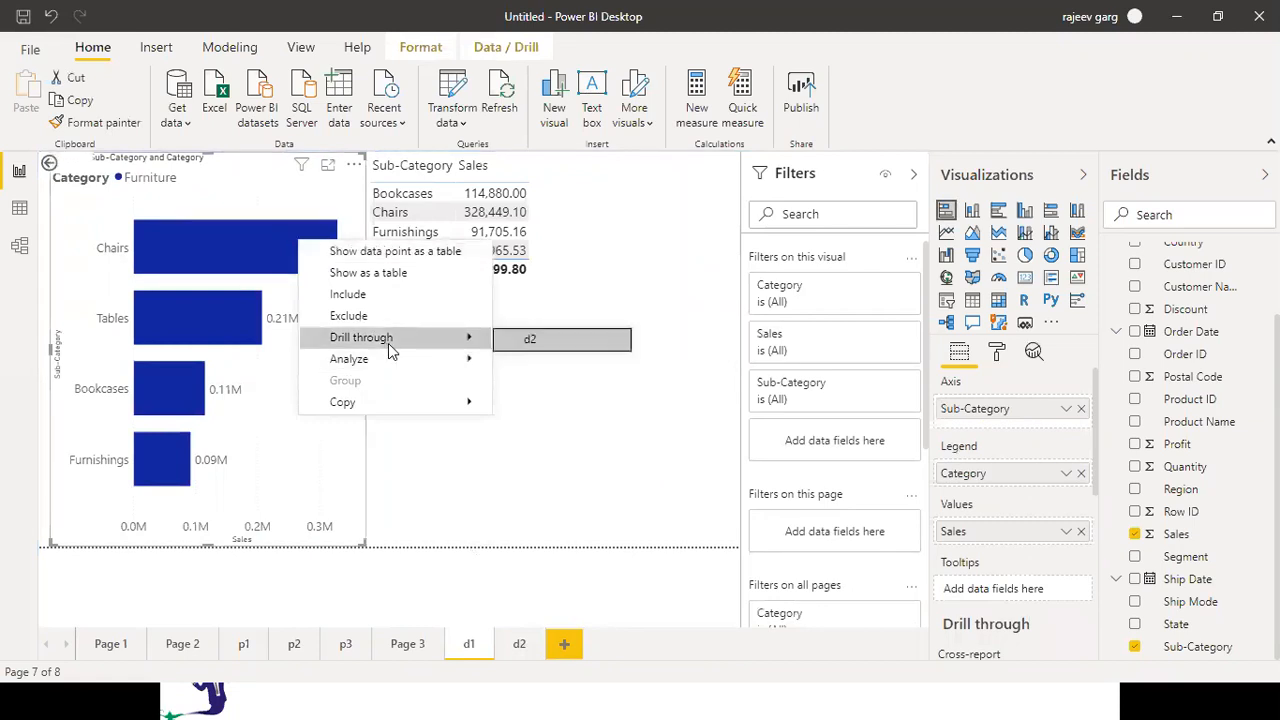
pyautogui.click(557, 338)
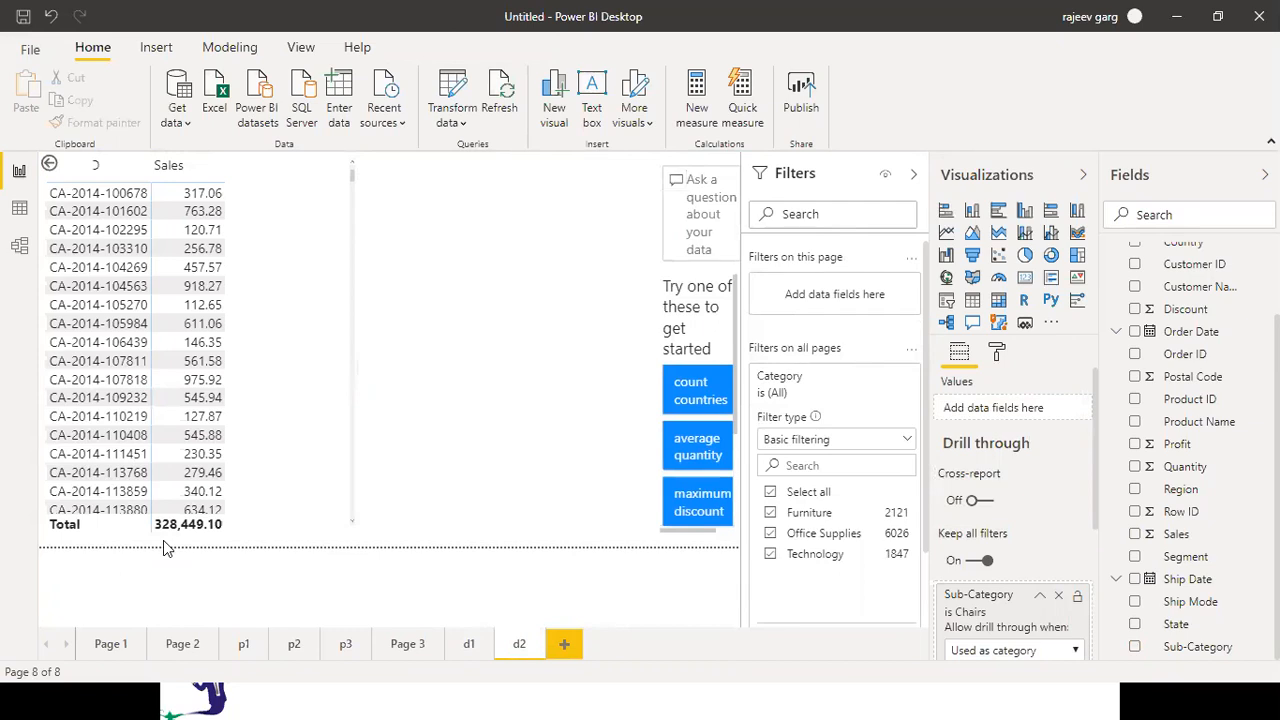
pyautogui.click(345, 645)
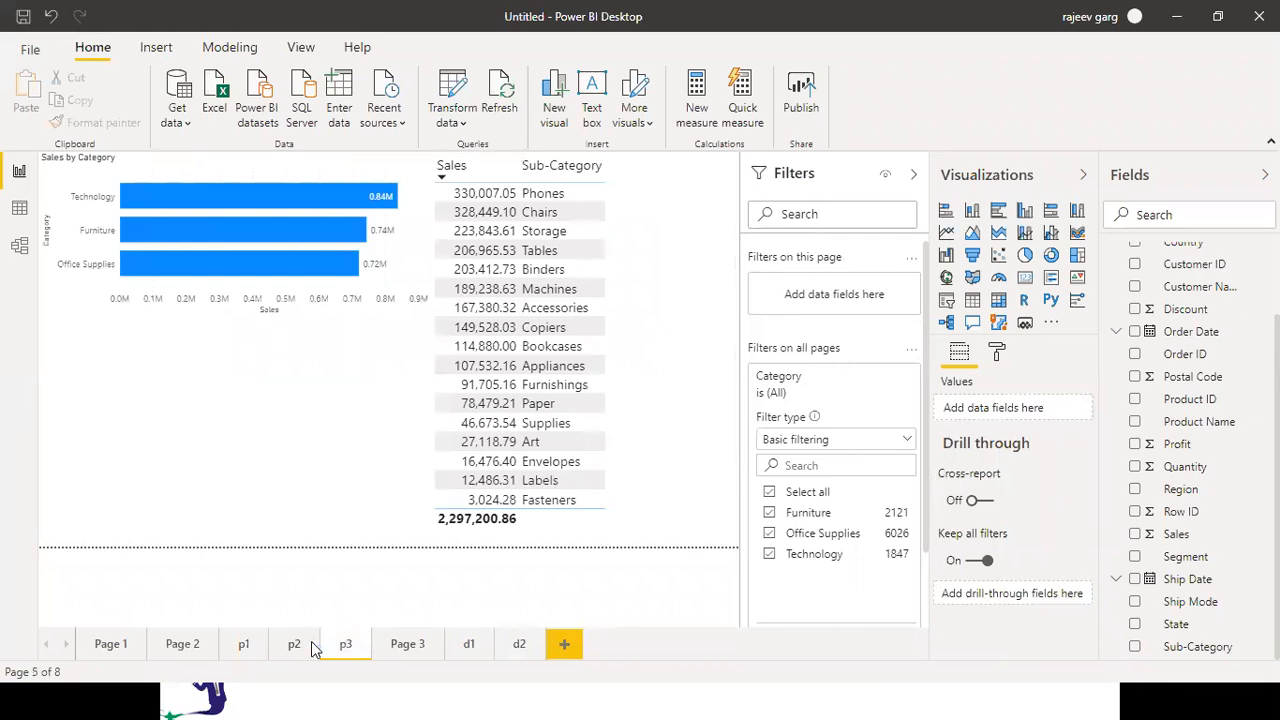
pyautogui.click(311, 645)
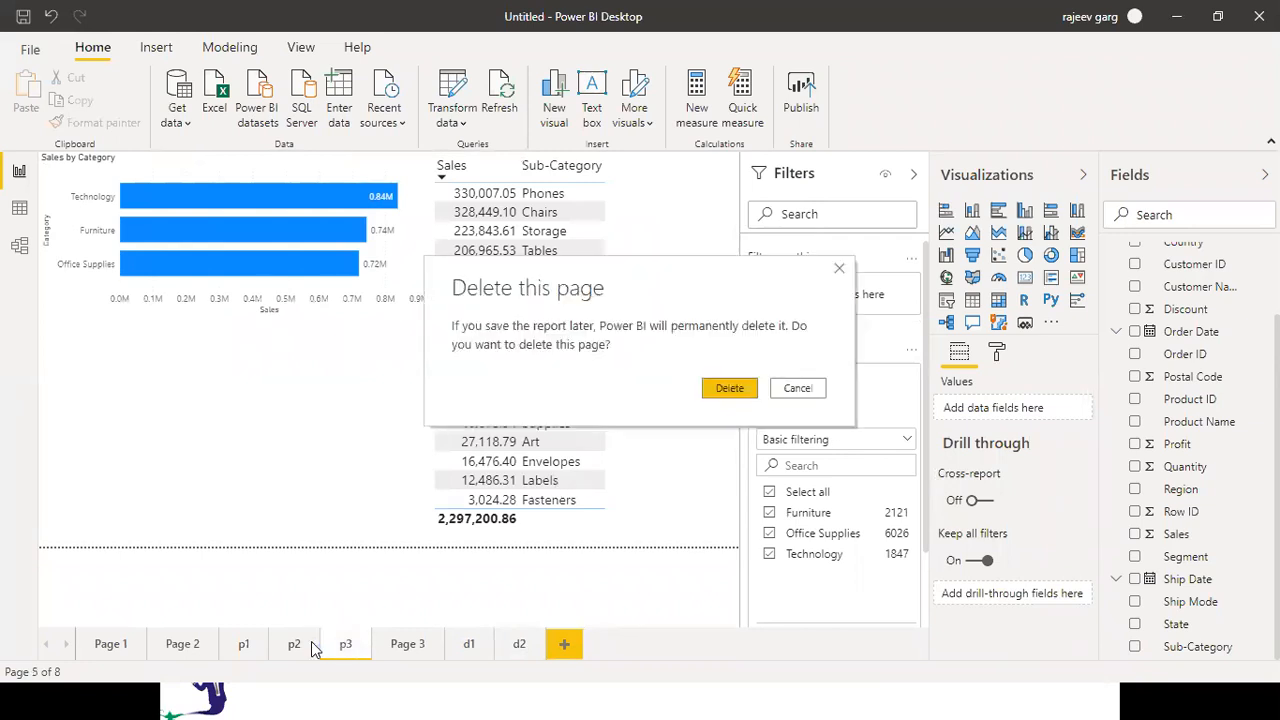
pyautogui.click(816, 390)
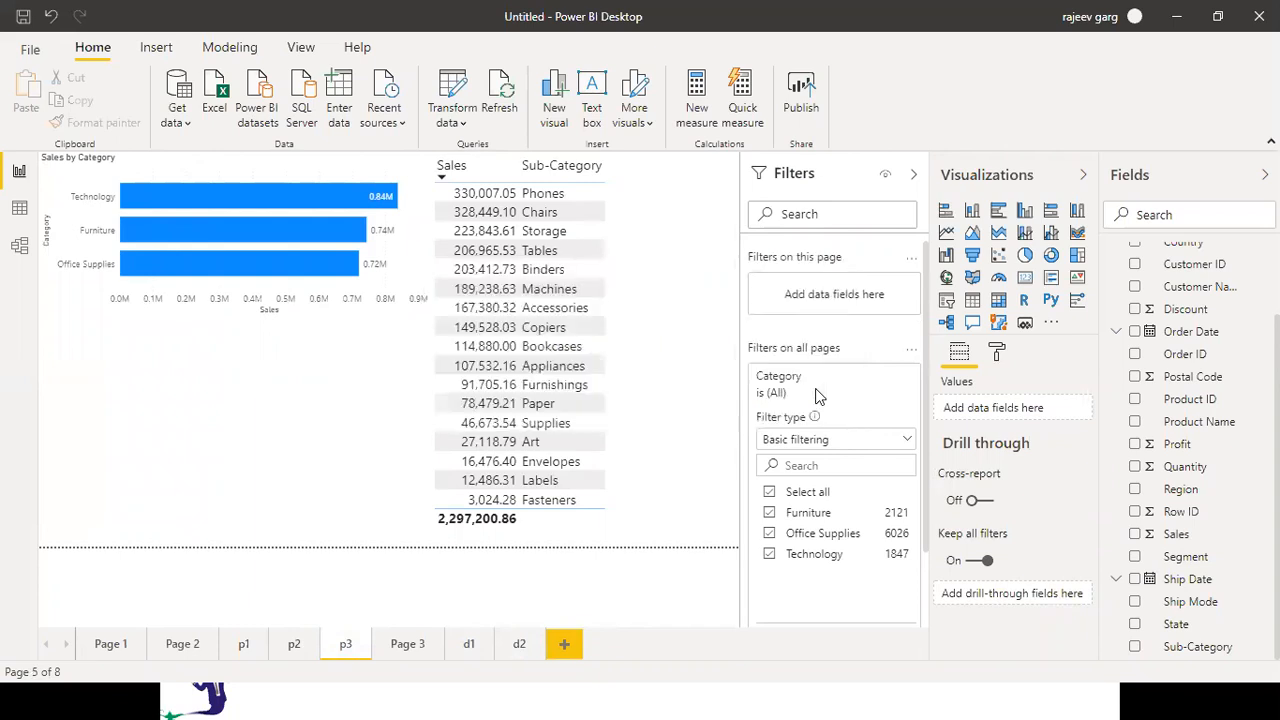
# Check whether drill-through is offered for the Technology column in the Sales by Category chart on page p1
pyautogui.click(246, 645)
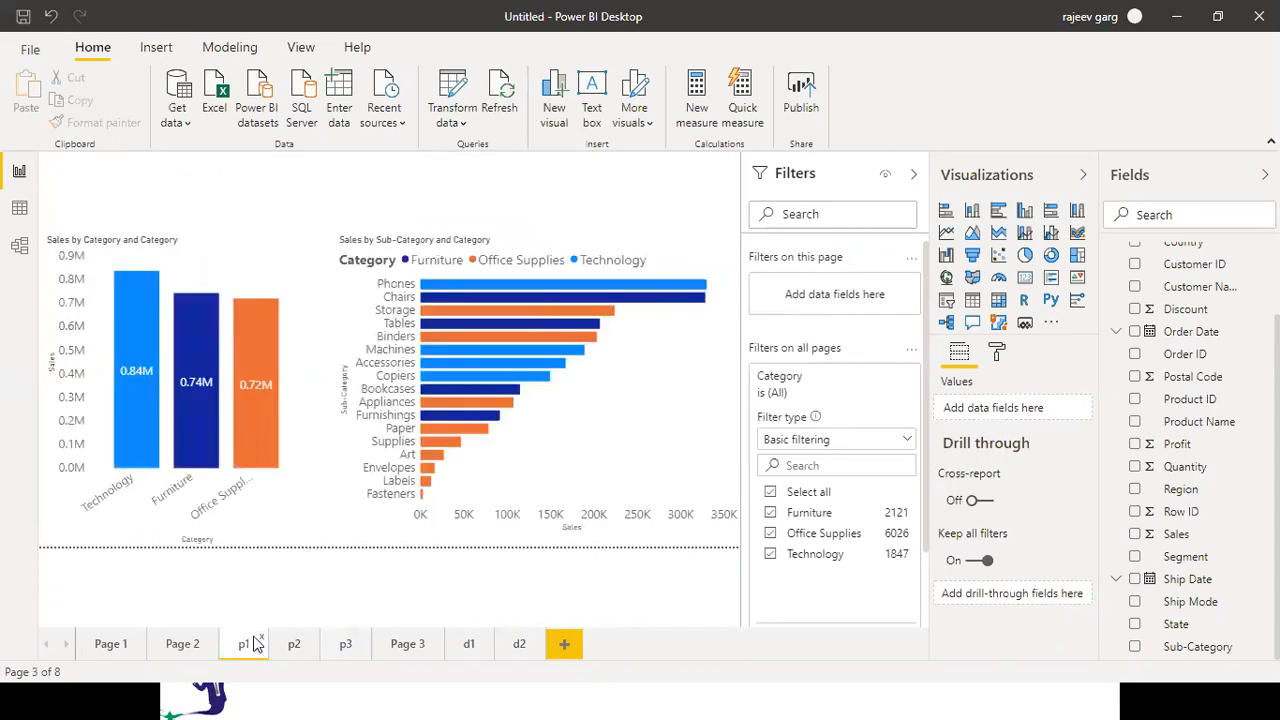
pyautogui.rightClick(135, 343)
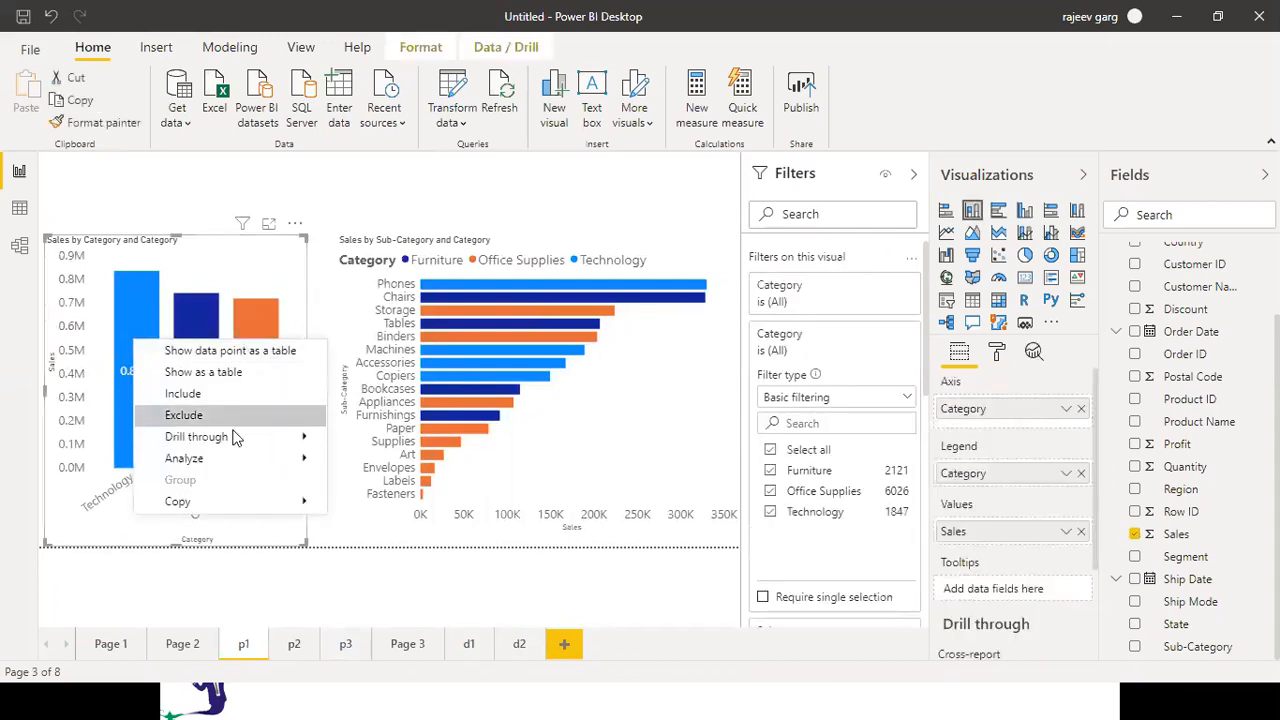
pyautogui.moveTo(234, 437)
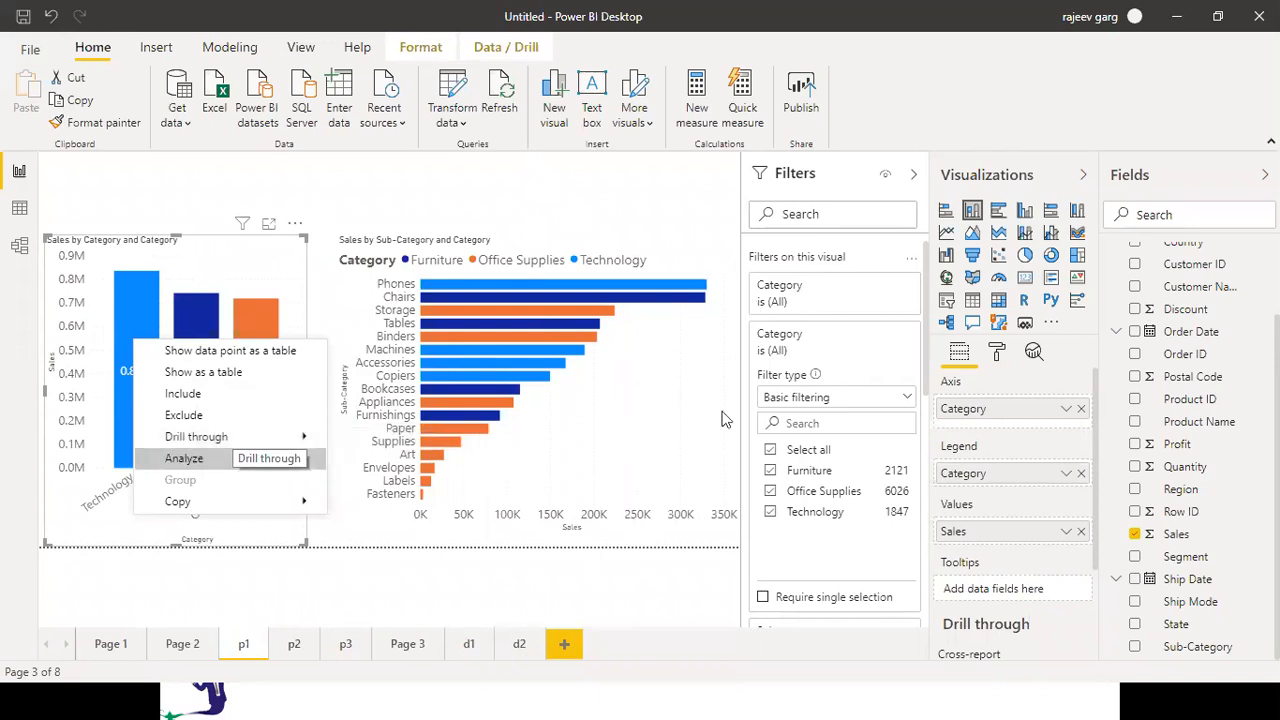
pyautogui.click(410, 664)
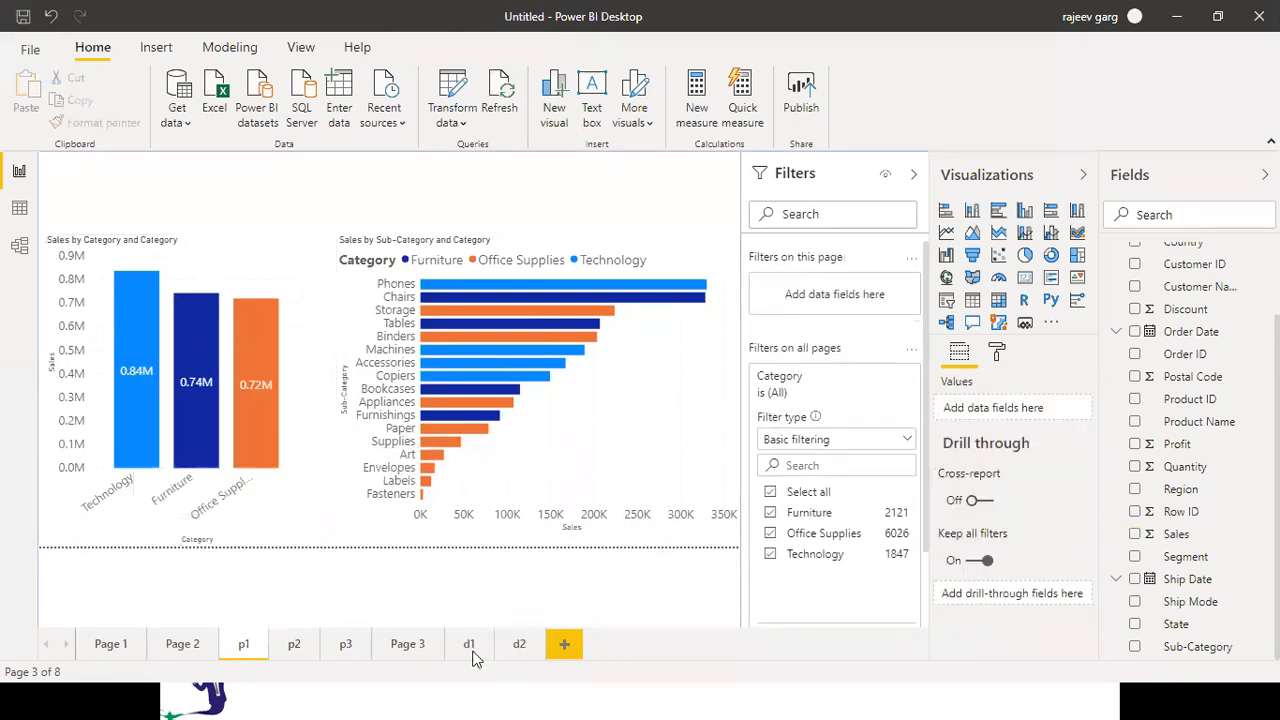
# Review Page 3 and its drill-through pages d1 and d2 in turn
pyautogui.click(412, 652)
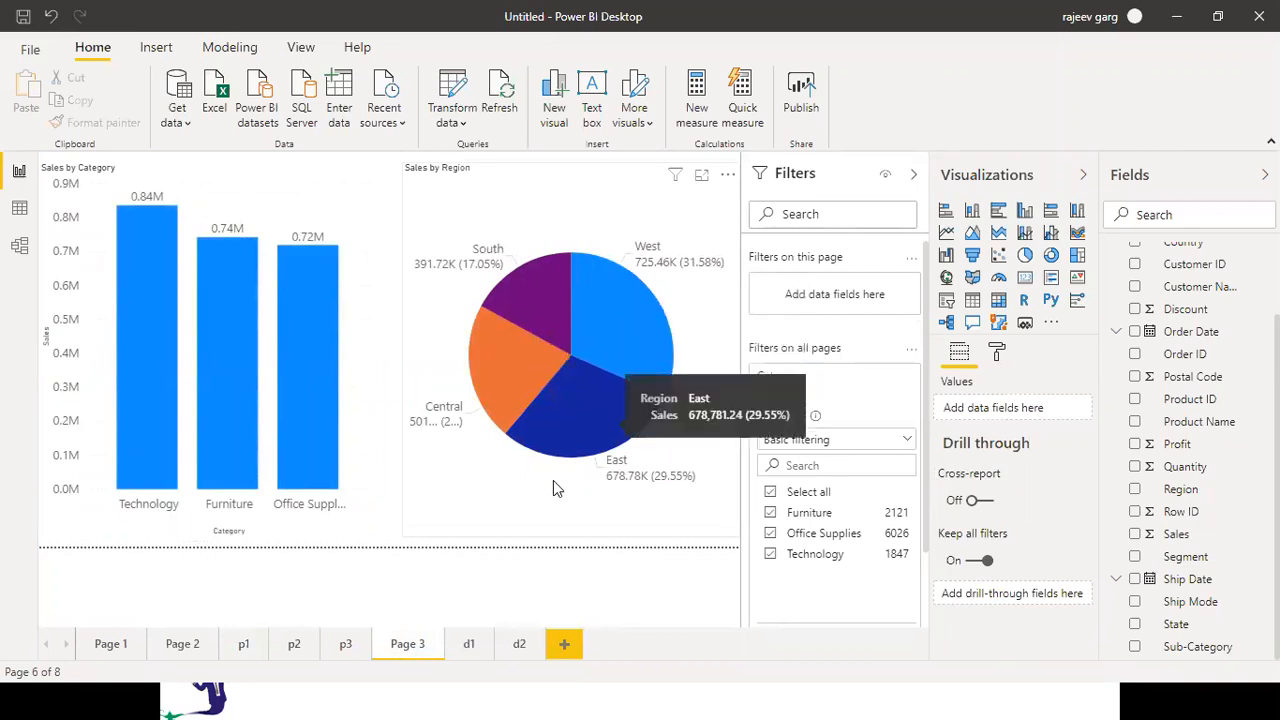
pyautogui.click(470, 645)
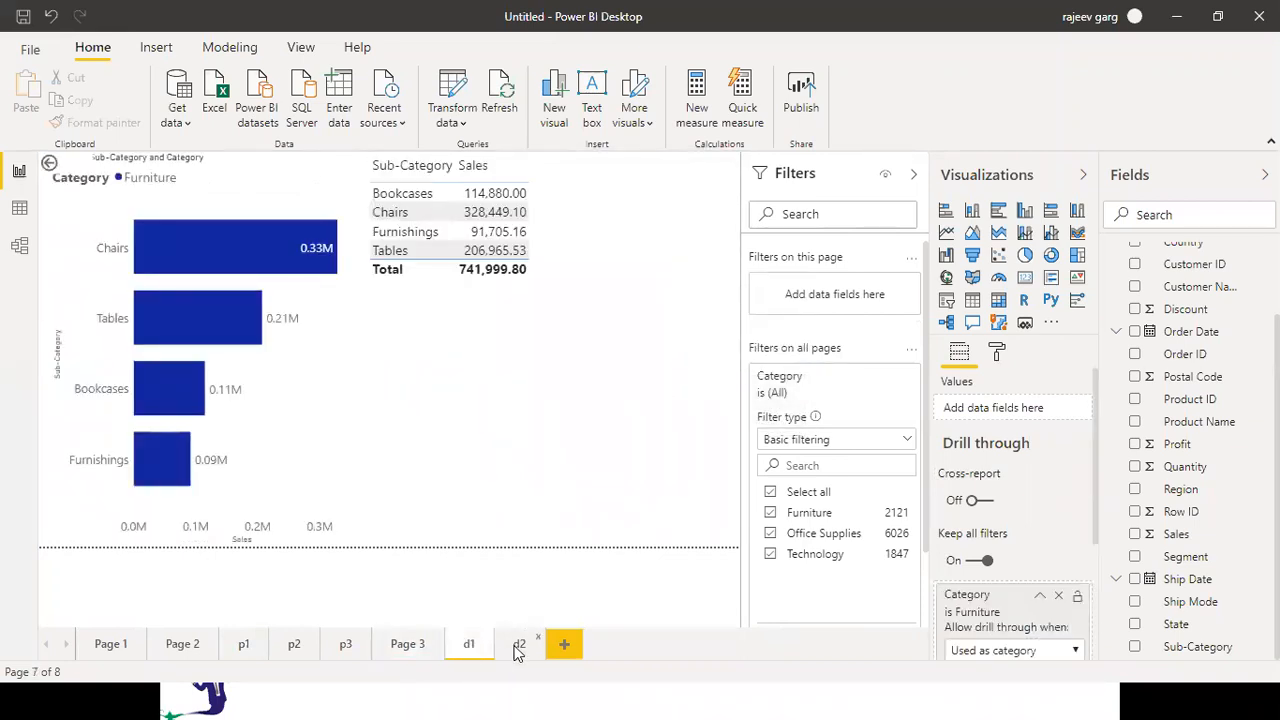
pyautogui.click(518, 645)
# Add a new report page and insert a funnel chart with Segment as the group and Sales as the values
pyautogui.click(560, 645)
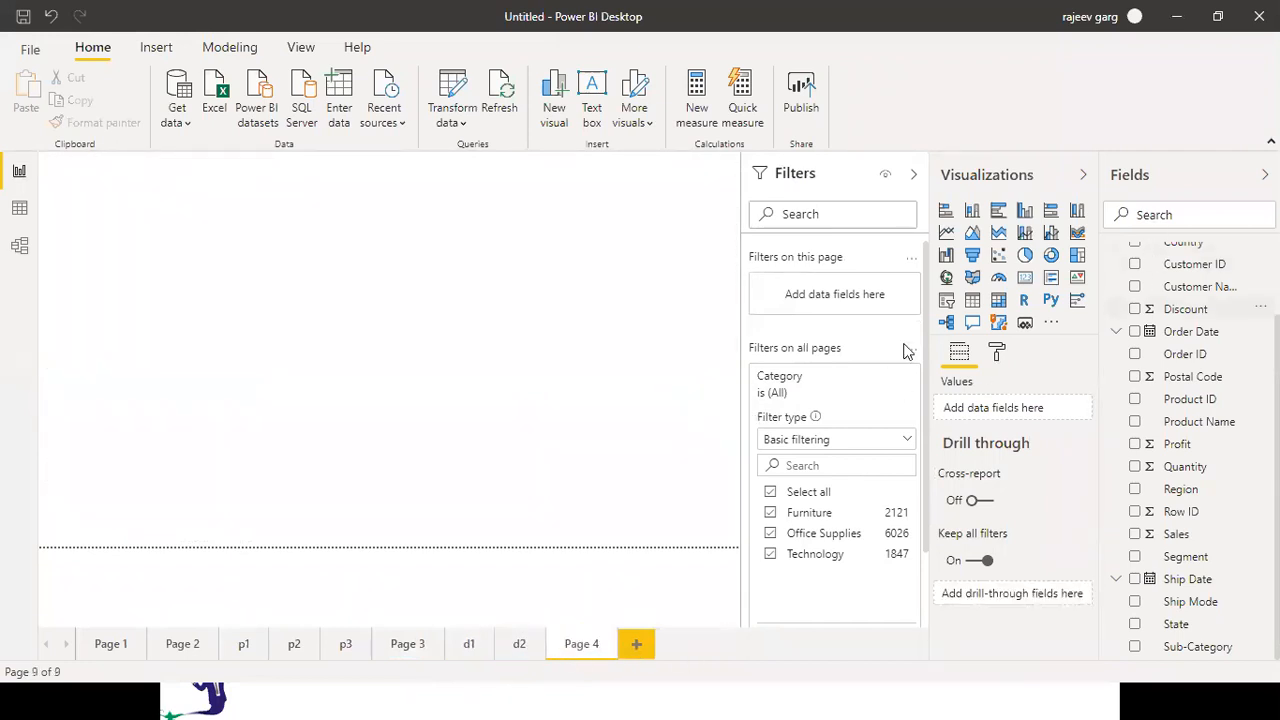
pyautogui.click(972, 258)
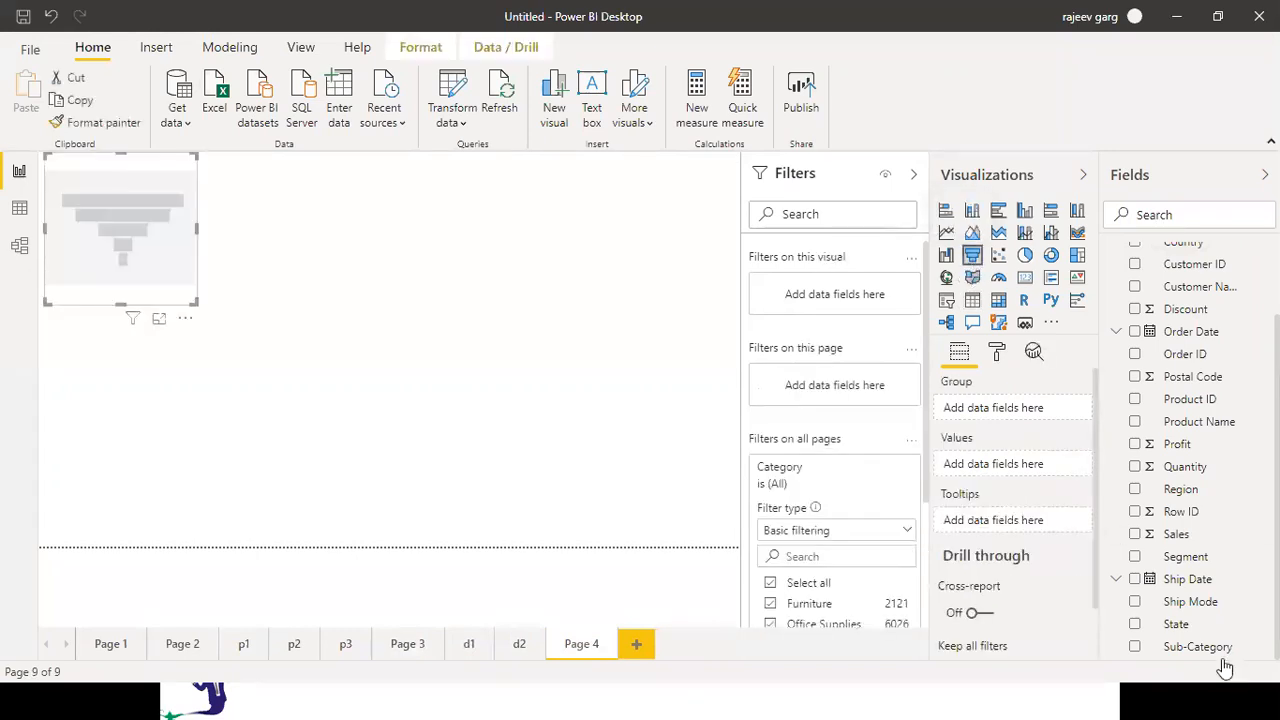
pyautogui.click(1135, 556)
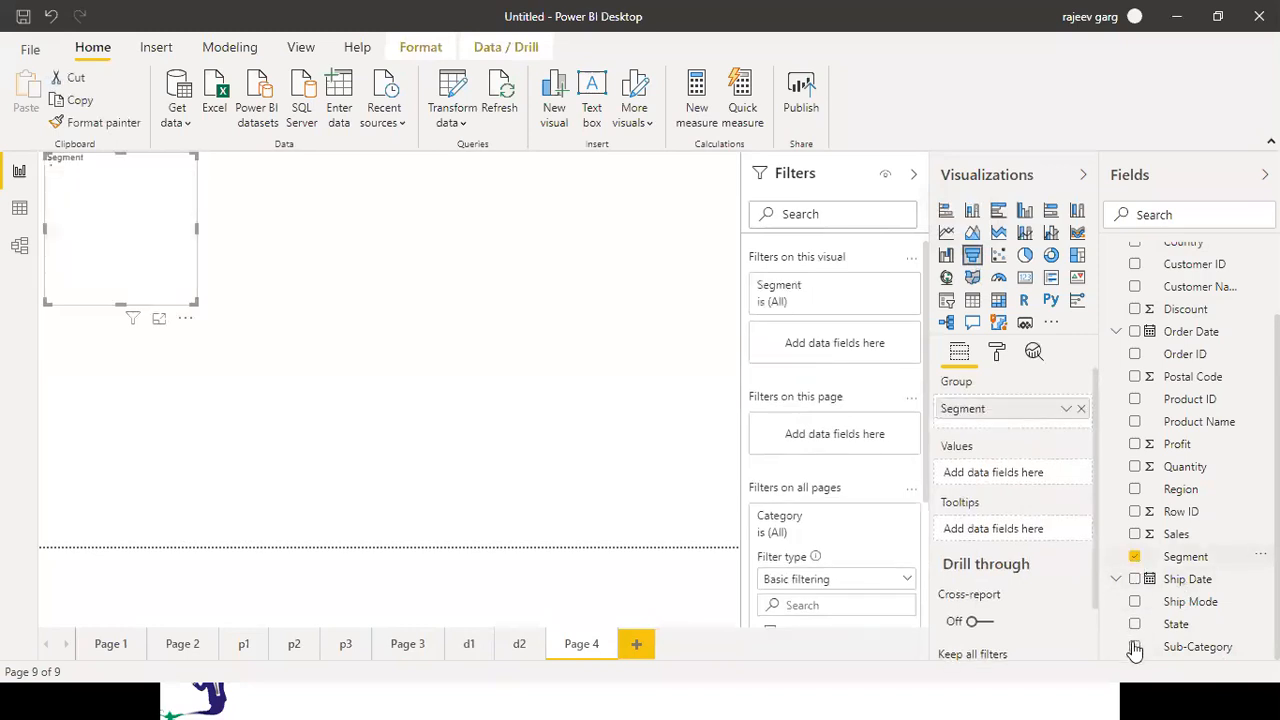
pyautogui.click(1136, 535)
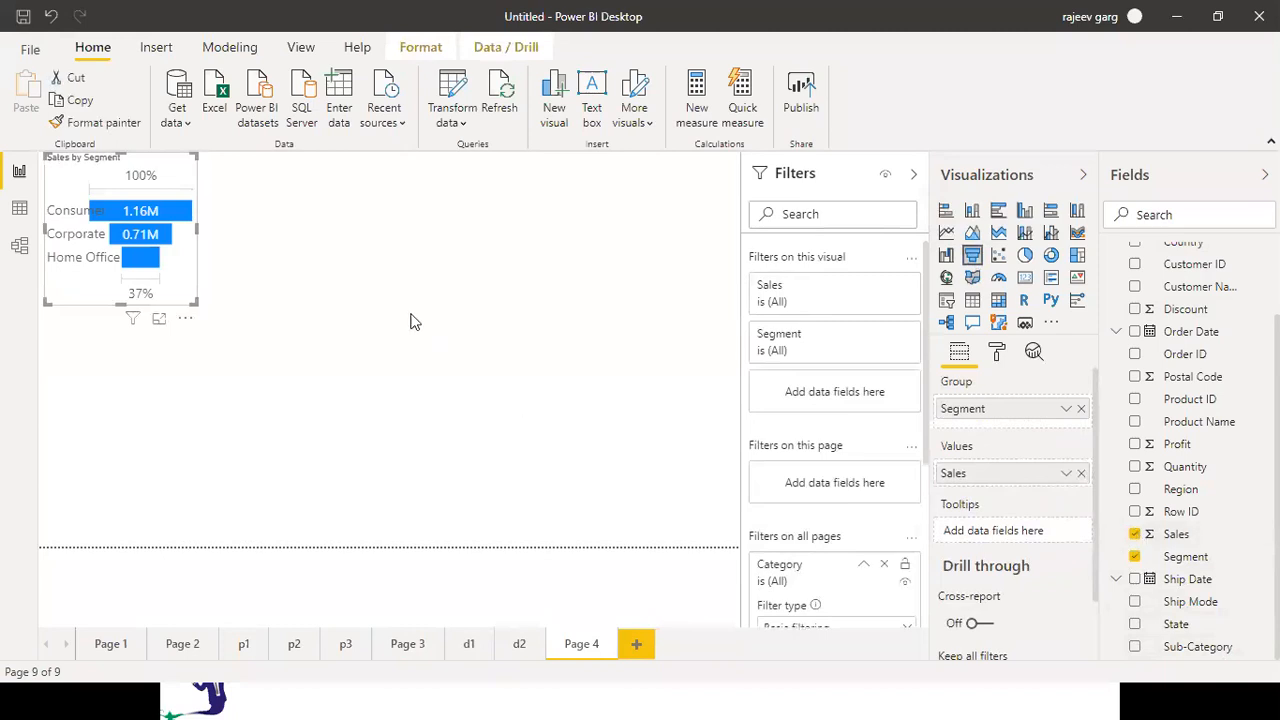
# Enlarge the Sales by Segment funnel chart to the full page height and most of the visible canvas width
pyautogui.moveTo(196, 302); pyautogui.dragTo(470, 556)
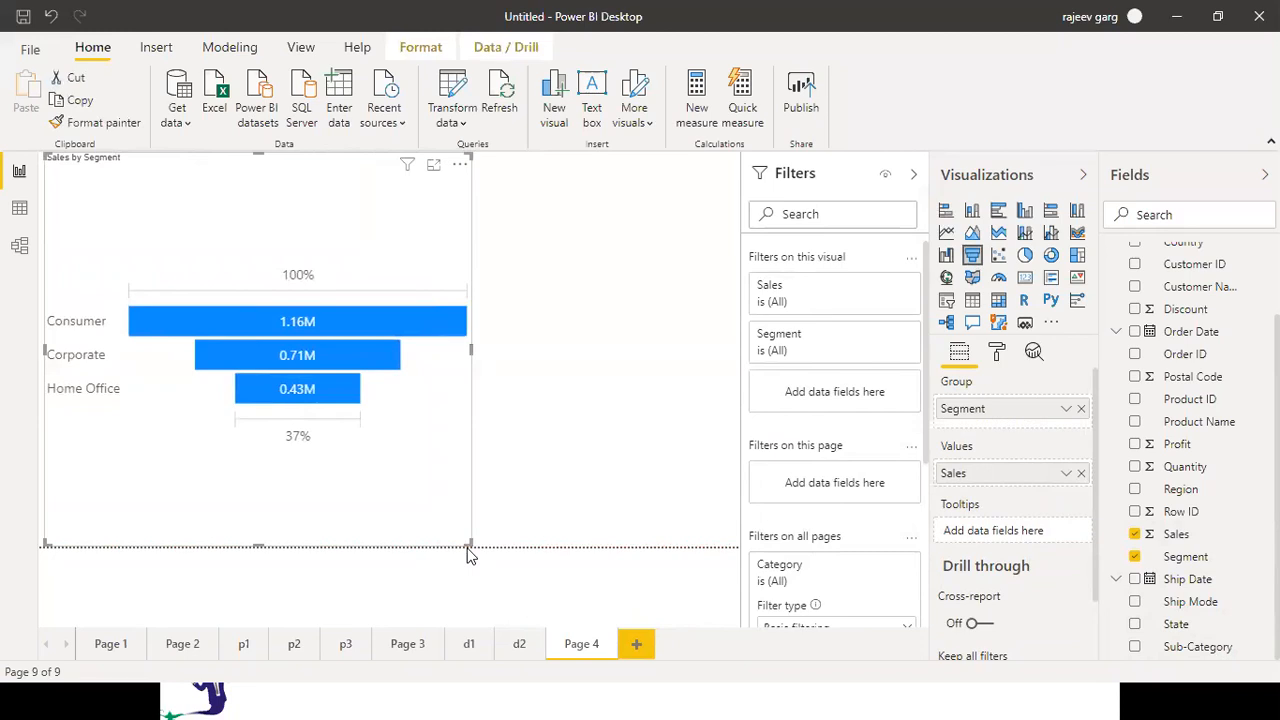
pyautogui.click(1182, 560)
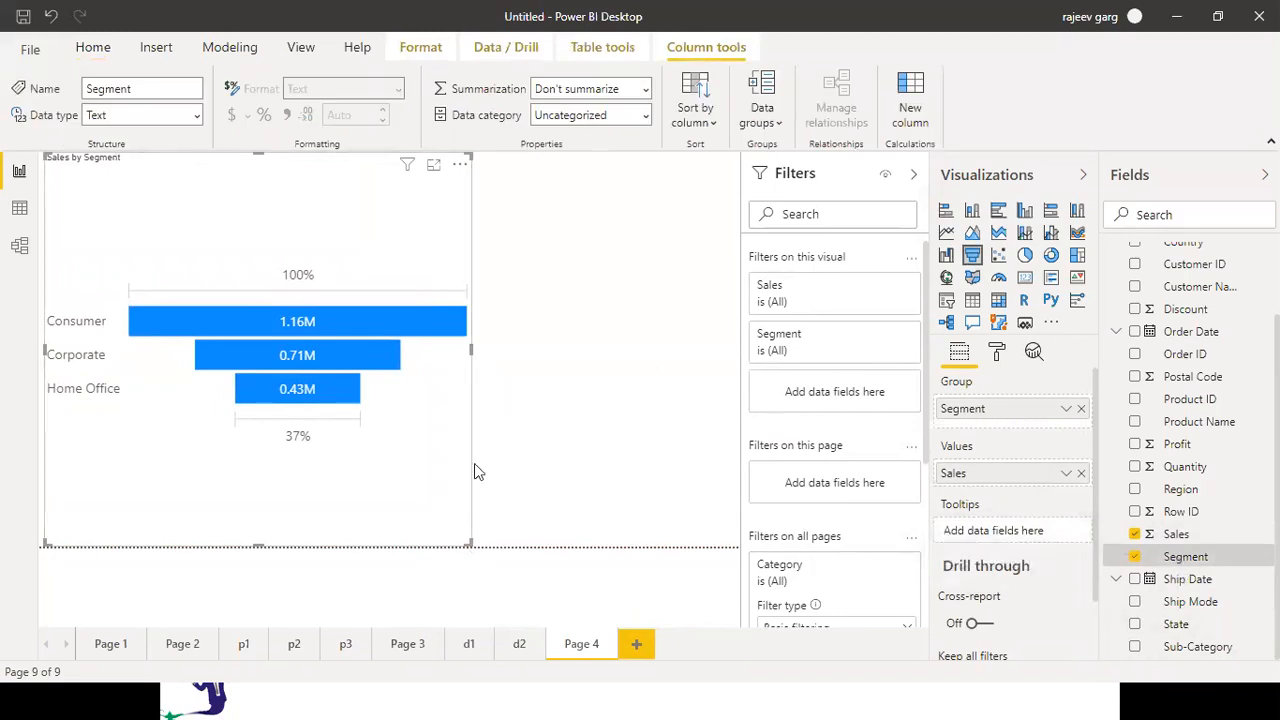
pyautogui.moveTo(640, 546); pyautogui.dragTo(608, 546)
# Rename the Sales by Segment funnel page as rd1 and add another report page
pyautogui.doubleClick(587, 647)
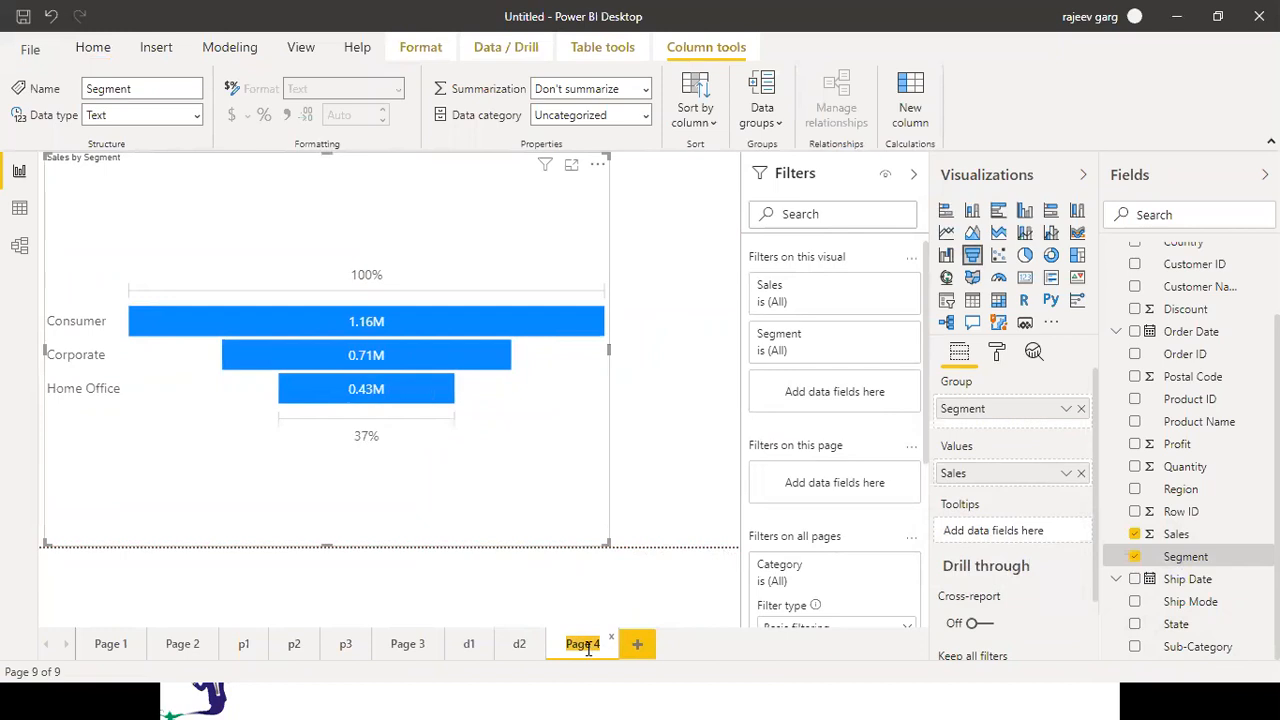
pyautogui.write('rd1')
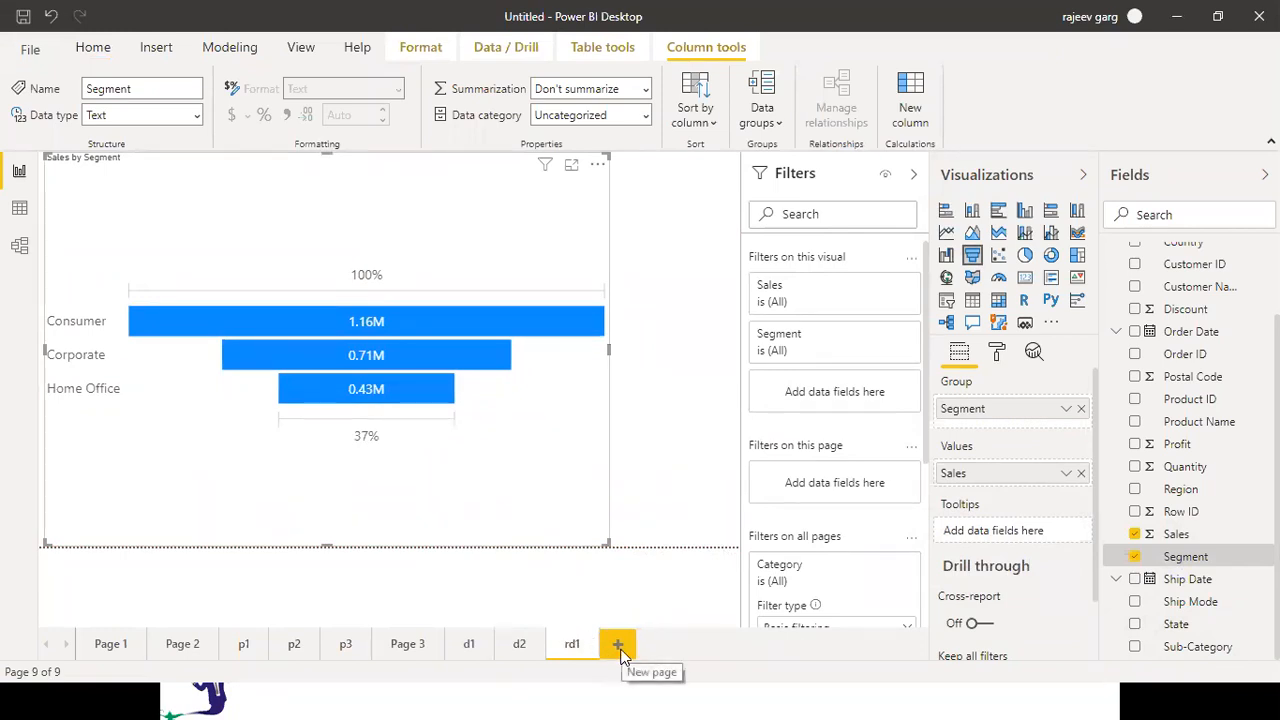
pyautogui.click(618, 646)
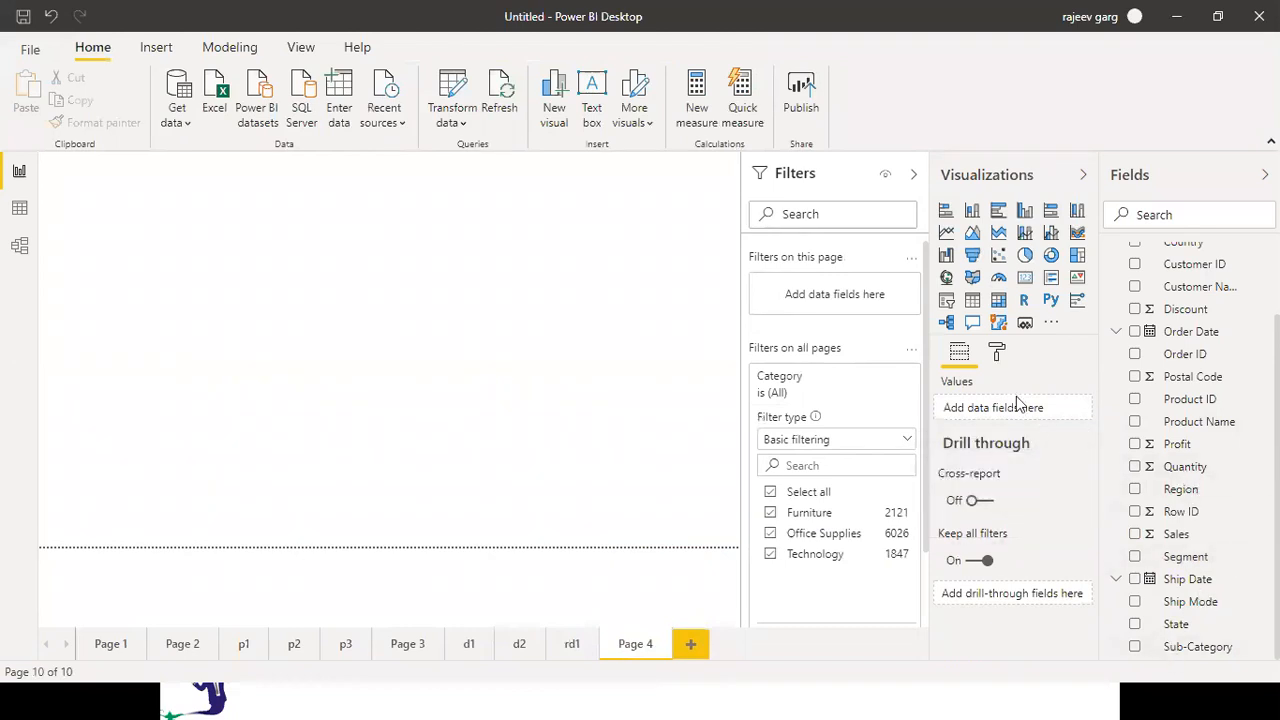
# Insert a stacked column chart of Sales by Category and enlarge it to full page height and about half the visible canvas width
pyautogui.click(970, 215)
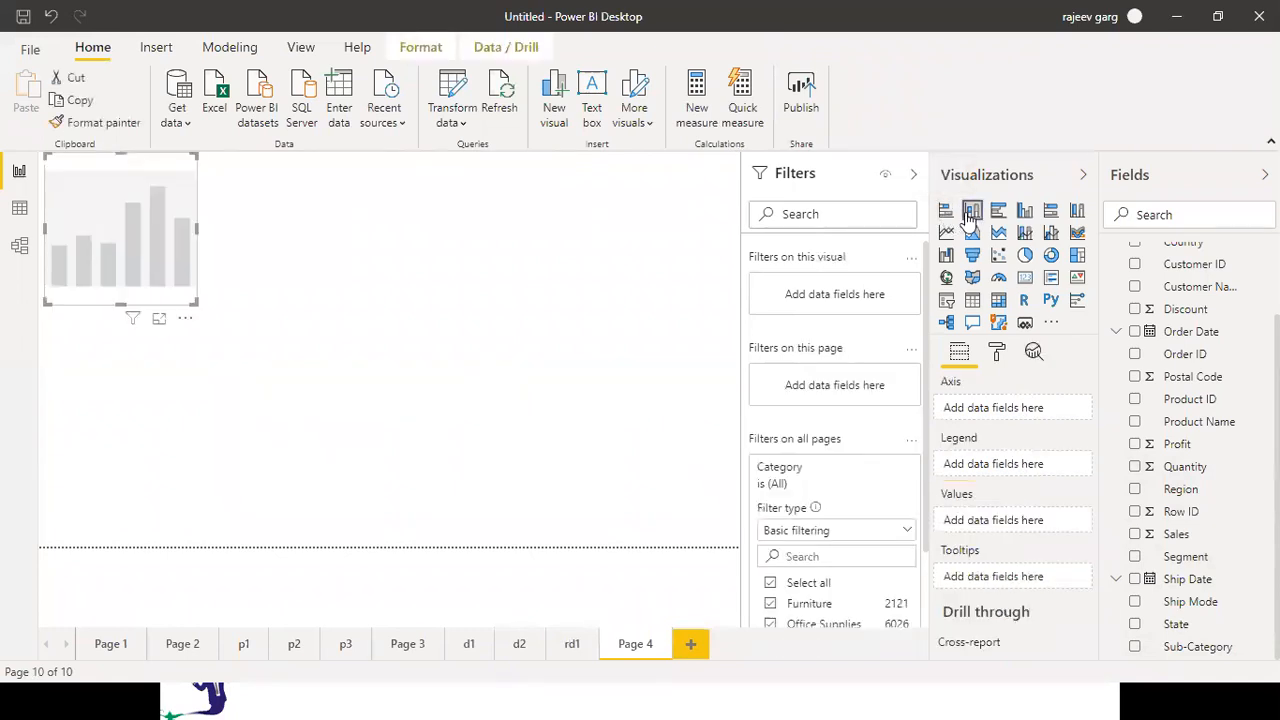
pyautogui.click(1135, 534)
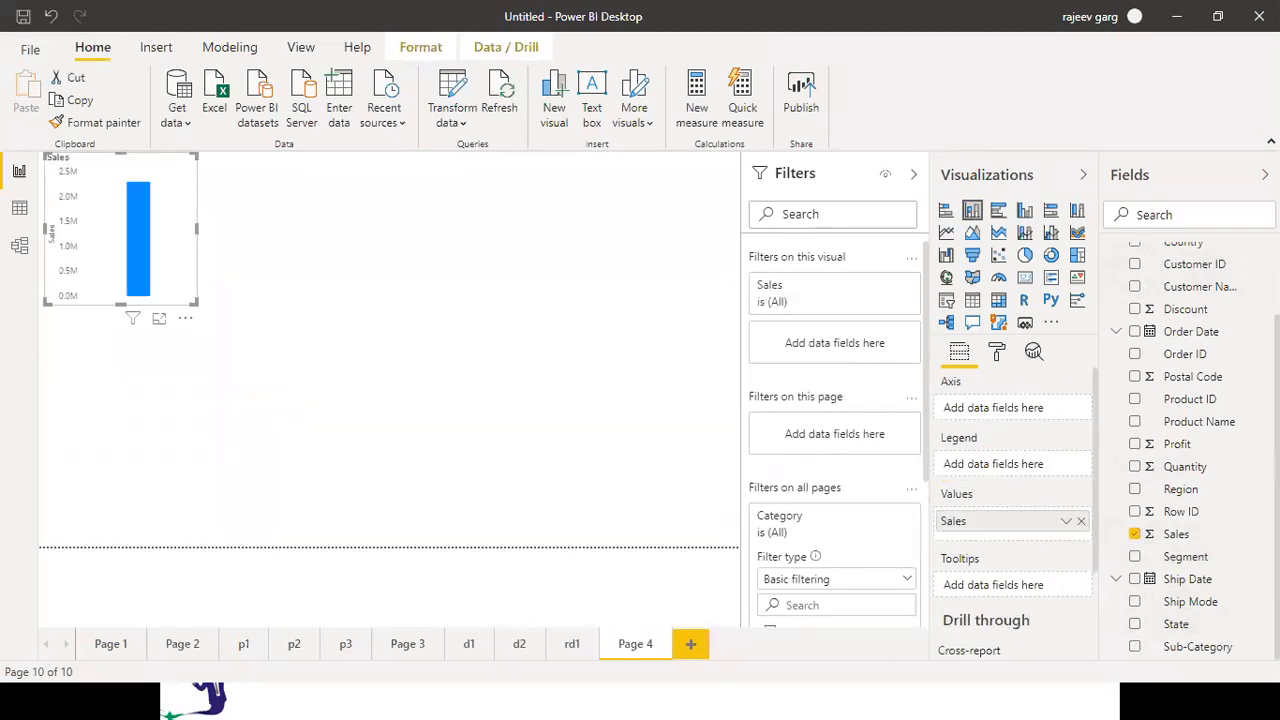
pyautogui.scroll(2, 1137, 290)
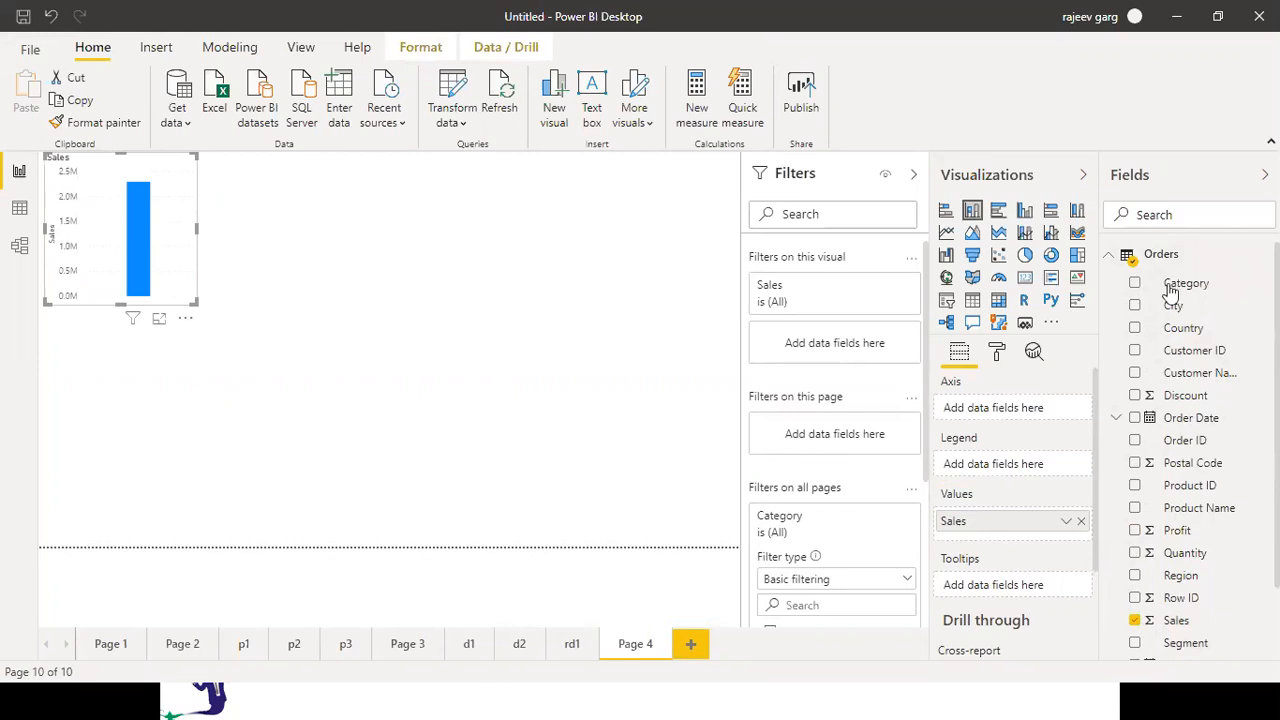
pyautogui.click(1135, 283)
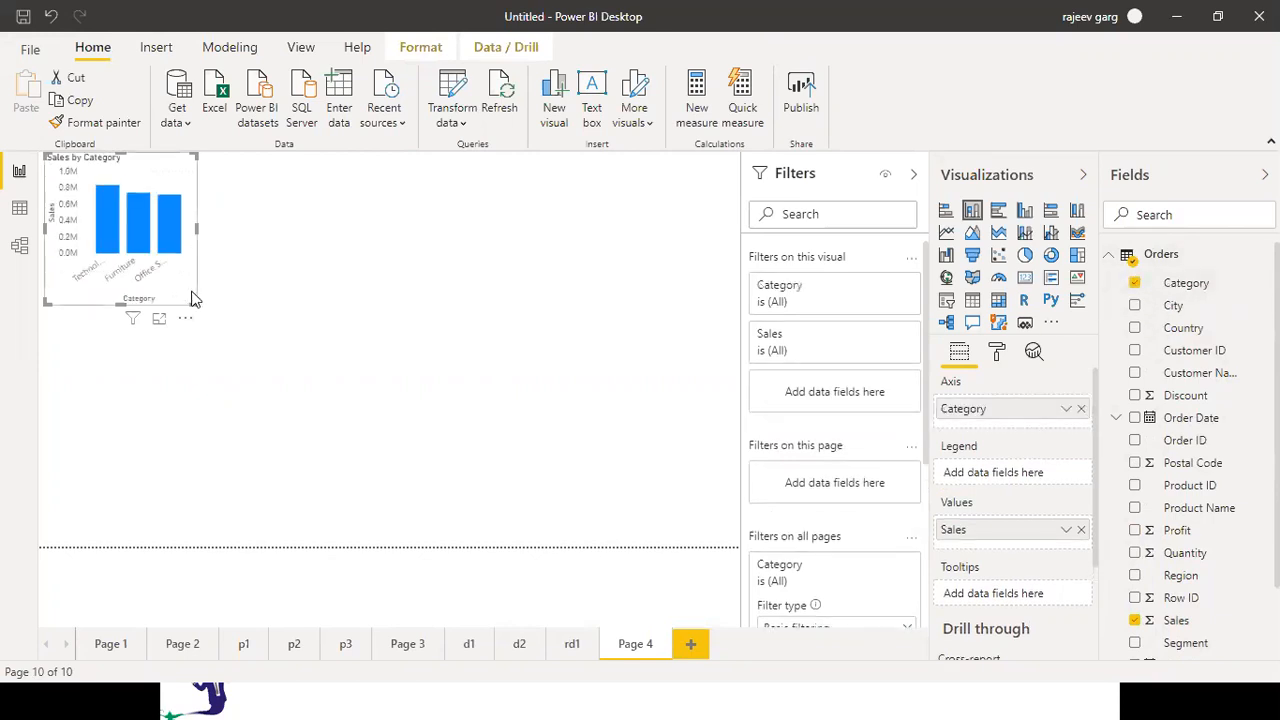
pyautogui.moveTo(195, 302); pyautogui.dragTo(378, 548)
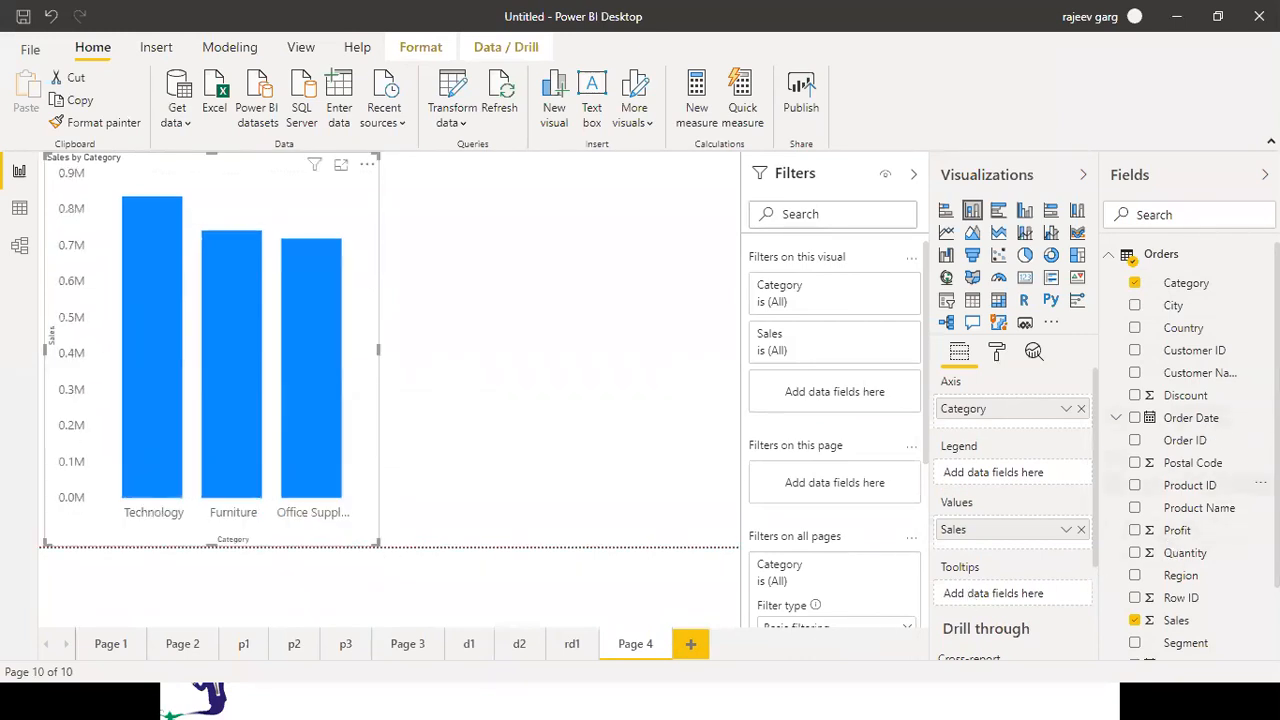
# Split the Sales by Category columns by Segment as the legend and turn on the data labels
pyautogui.moveTo(1143, 648); pyautogui.dragTo(1014, 482)
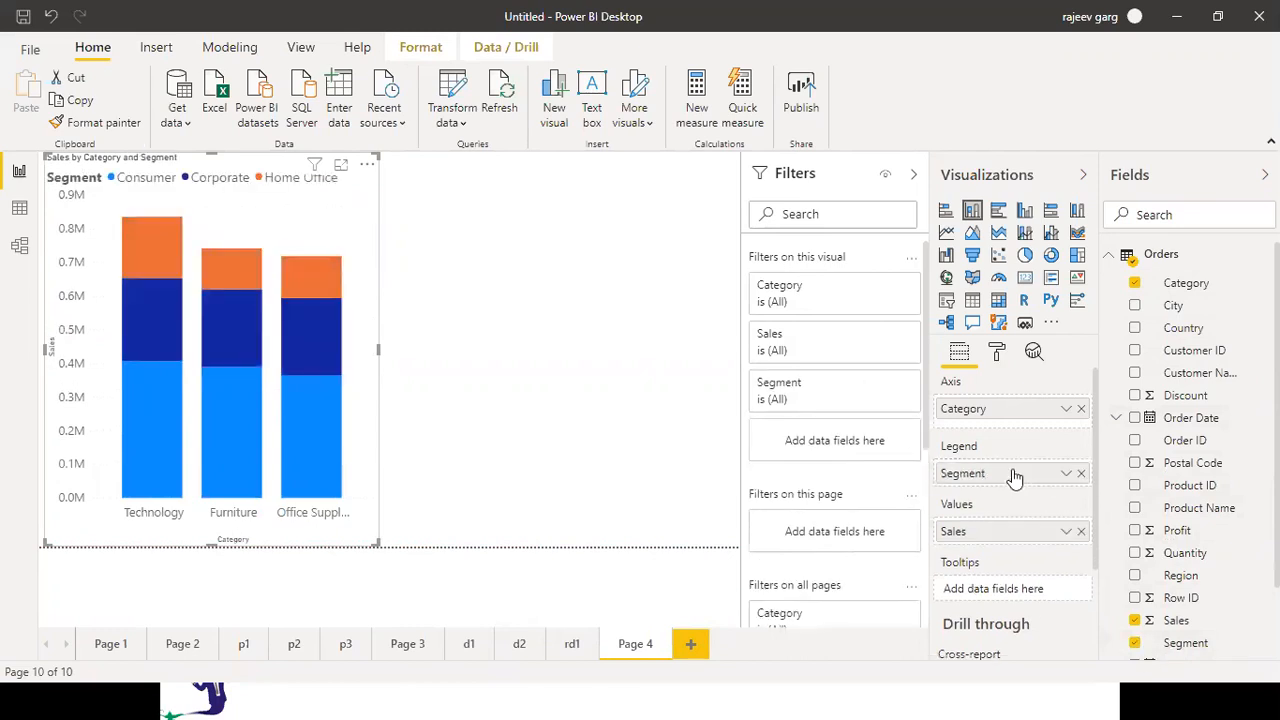
pyautogui.click(997, 357)
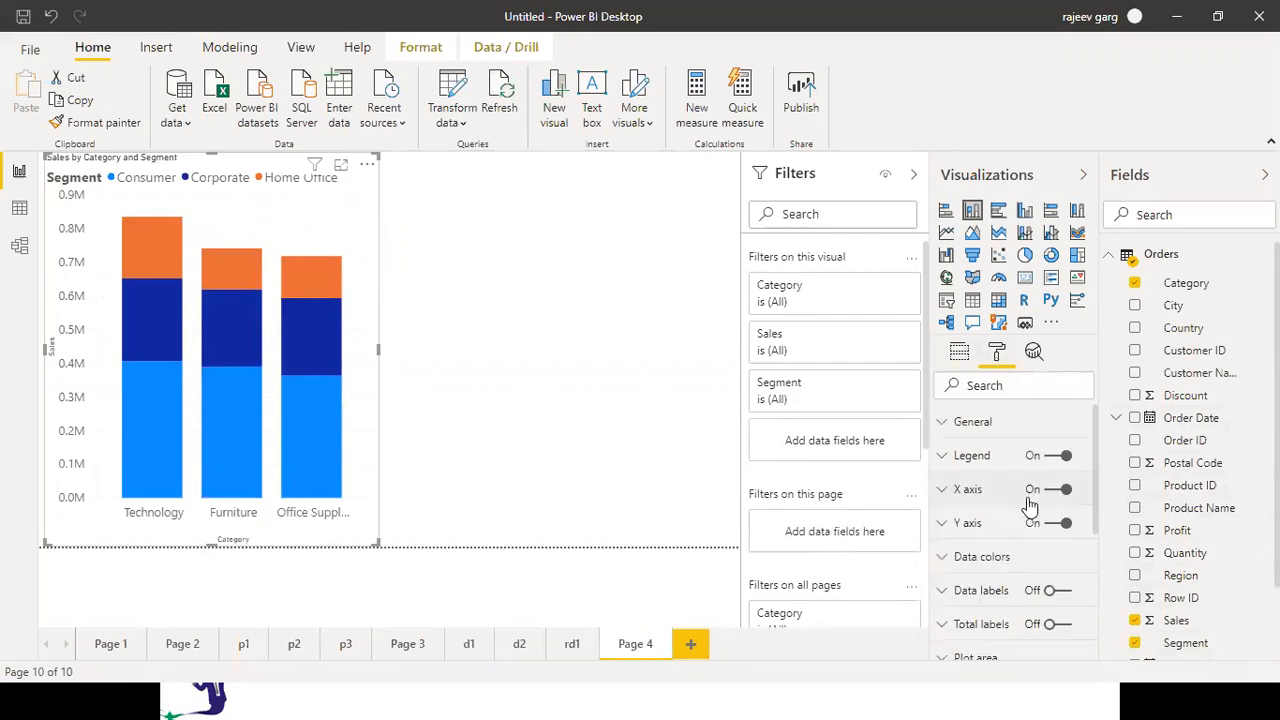
pyautogui.click(1060, 591)
pyautogui.click(458, 415)
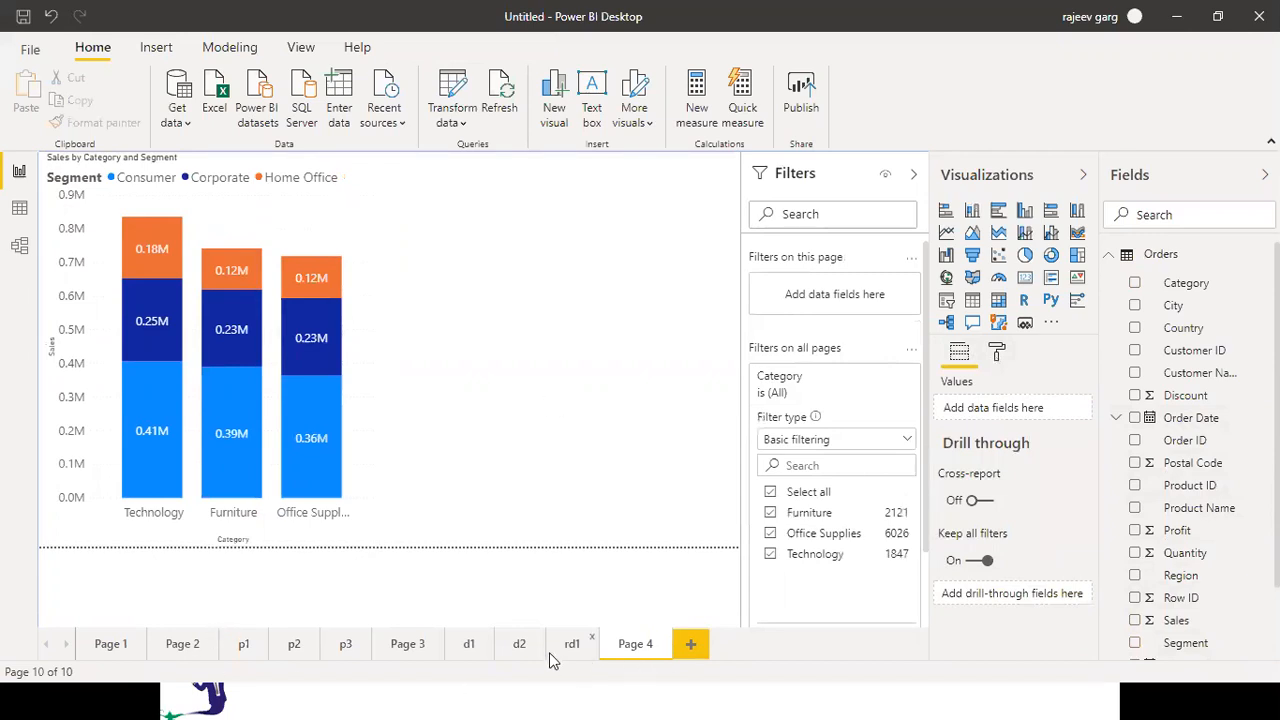
# Review Page 3 and add Region as the drill-through field of page rd1
pyautogui.click(407, 644)
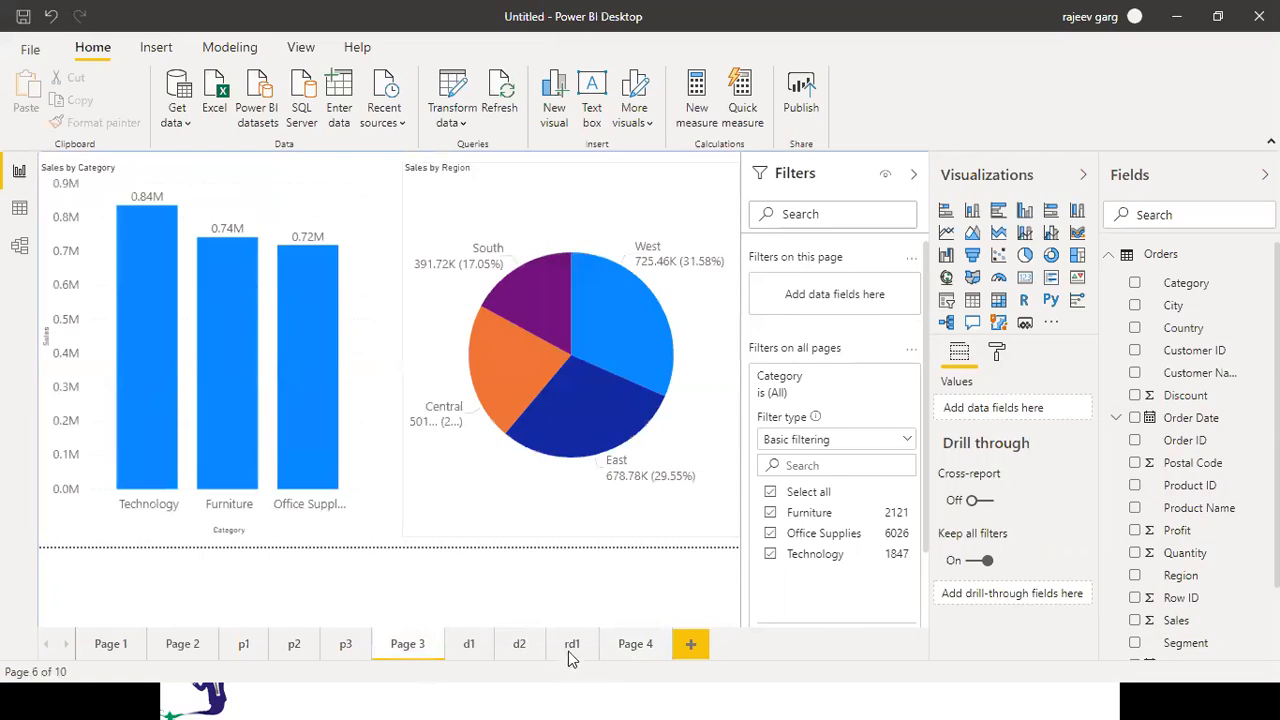
pyautogui.click(569, 648)
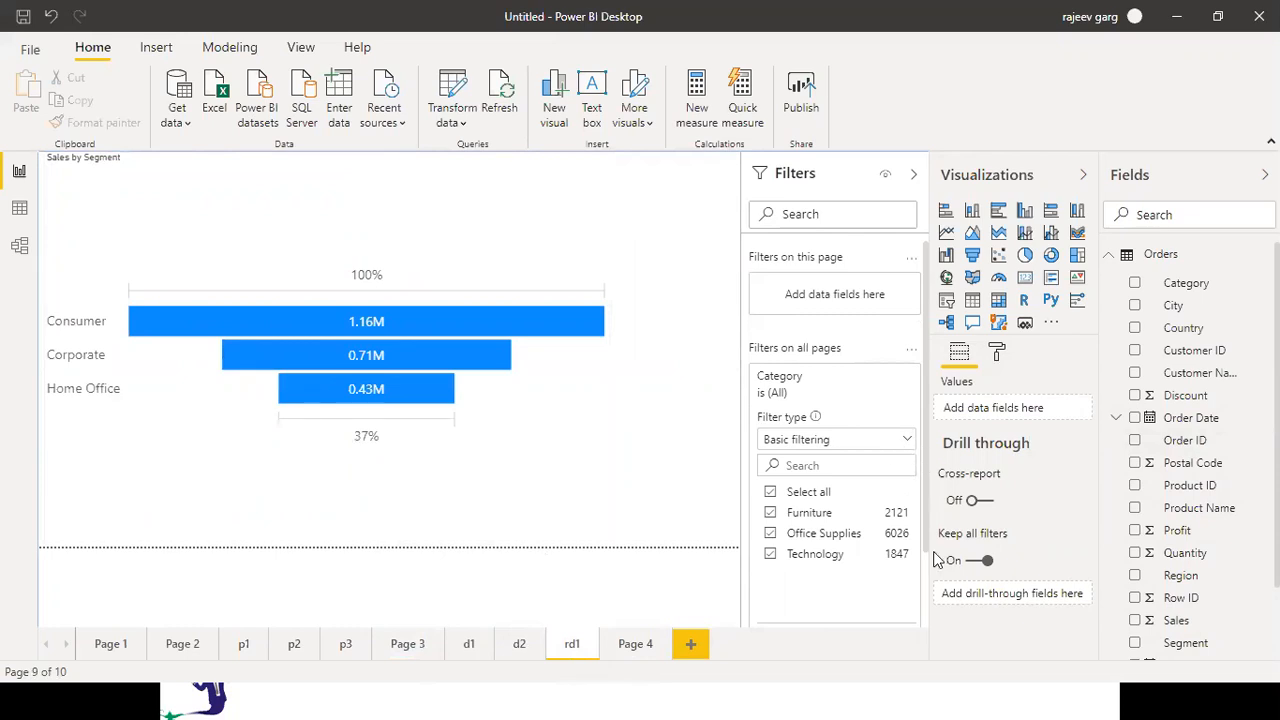
pyautogui.moveTo(1186, 578); pyautogui.dragTo(1027, 597)
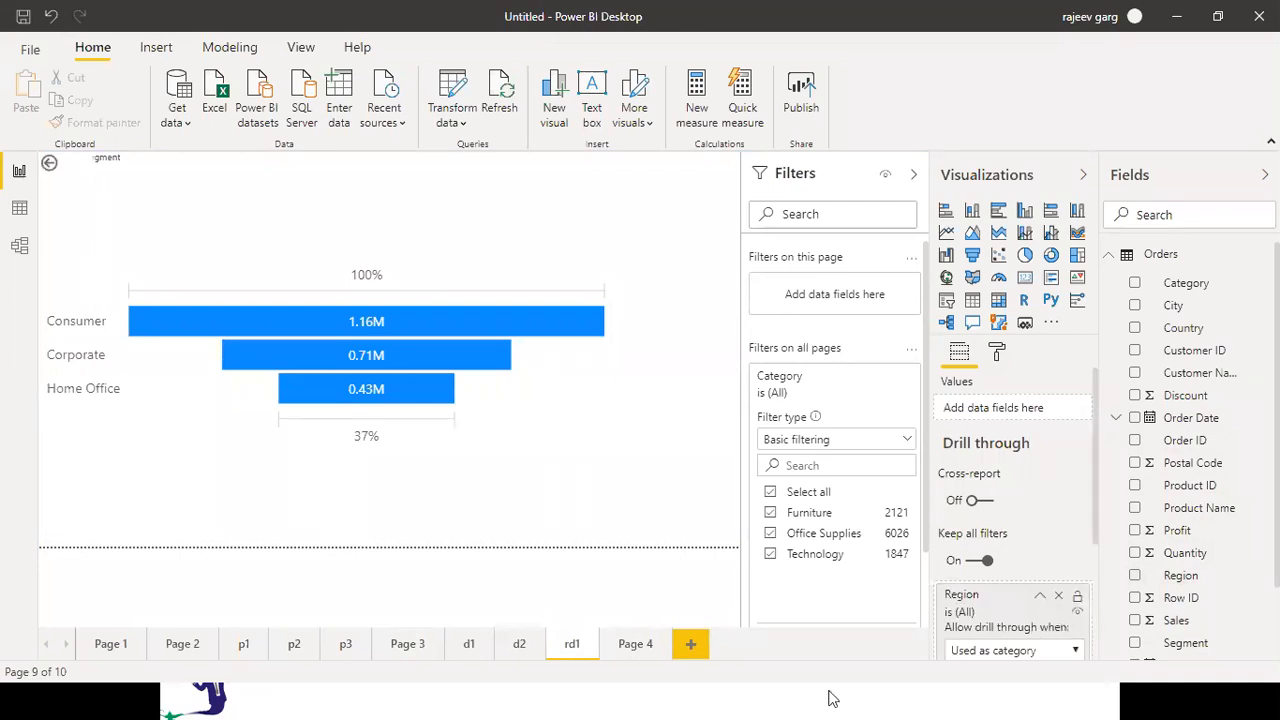
# Rename the stacked column chart page as rd2 and add Segment as its drill-through field
pyautogui.click(626, 649)
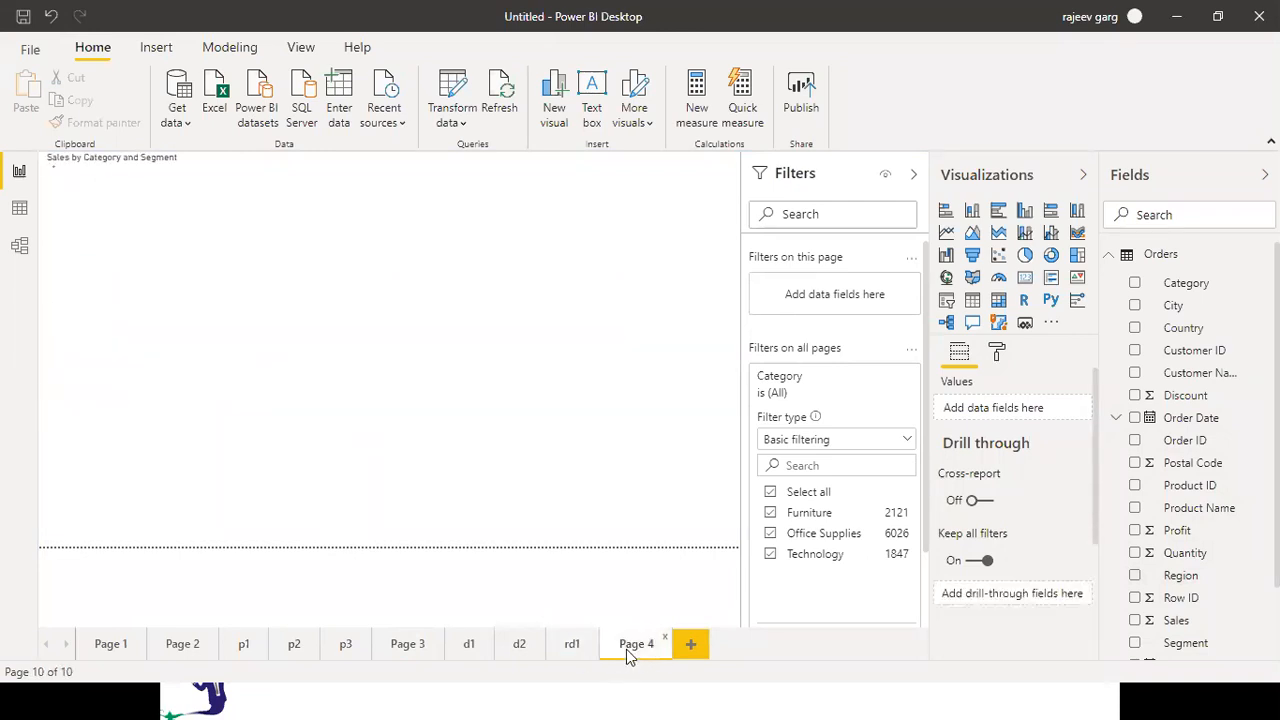
pyautogui.doubleClick(627, 648)
pyautogui.write('rd2')
pyautogui.press('Delete')
pyautogui.press('Delete')
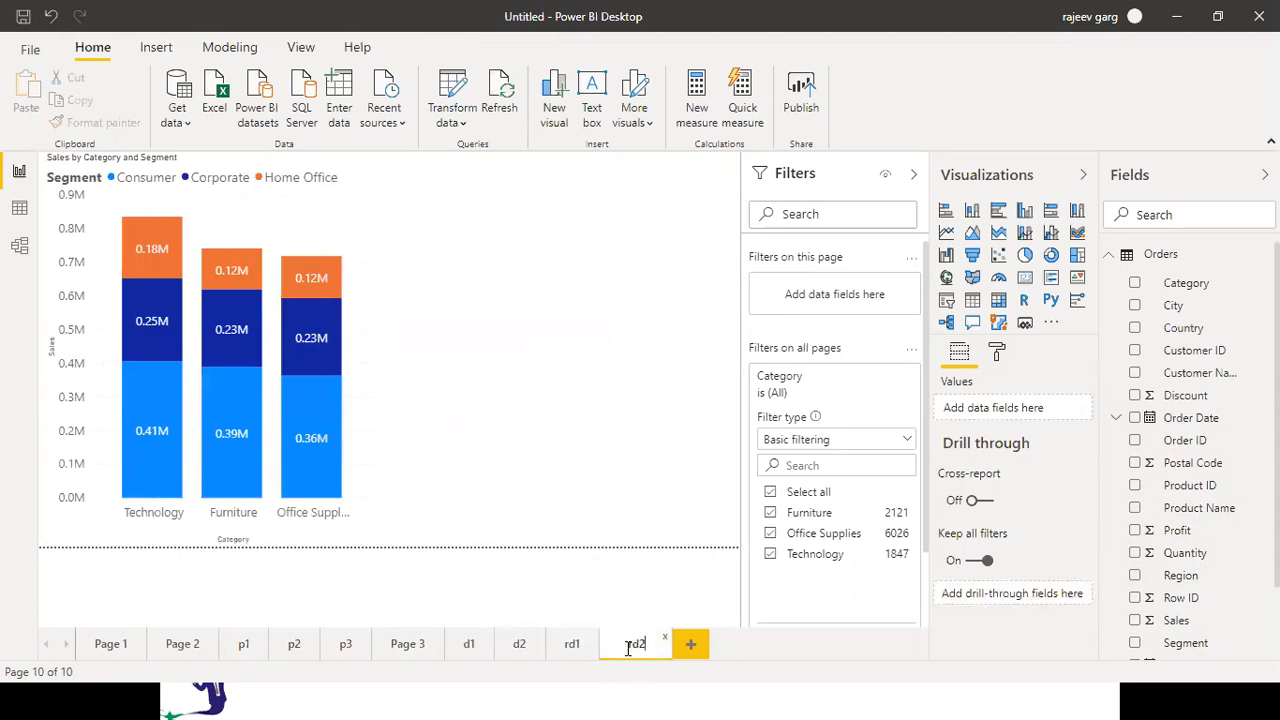
pyautogui.click(572, 440)
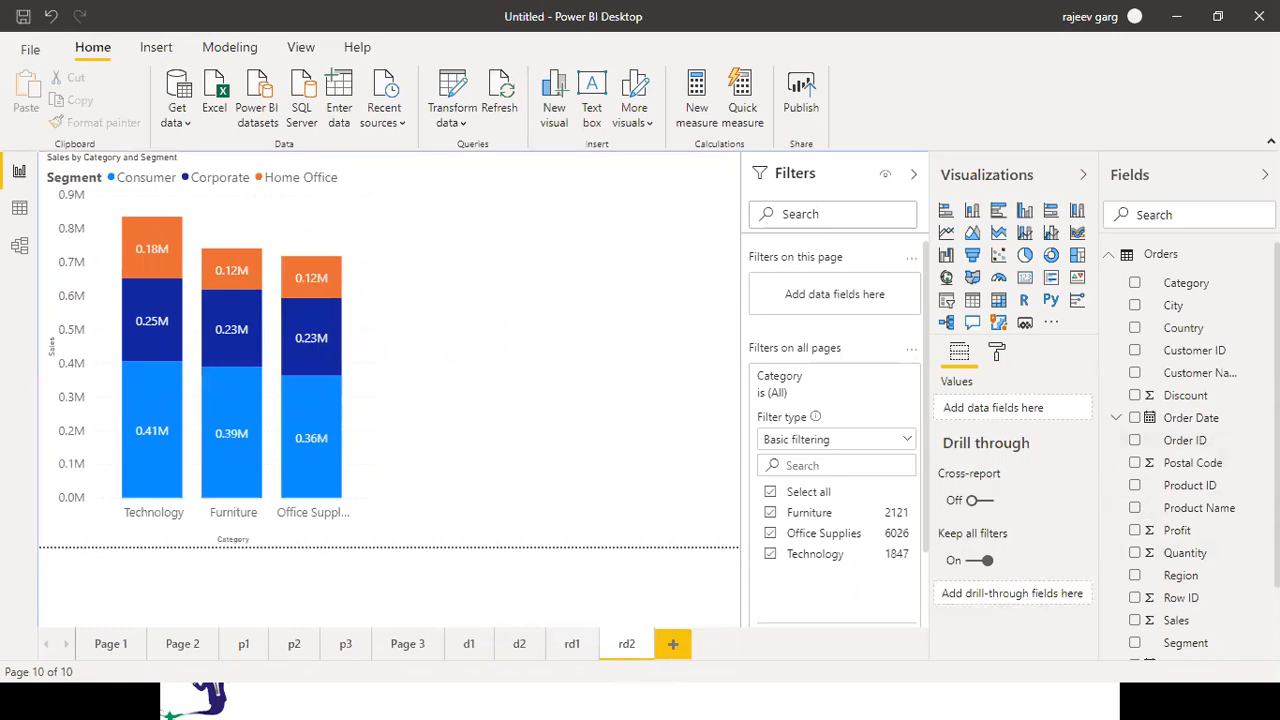
pyautogui.moveTo(1178, 652); pyautogui.dragTo(1040, 600)
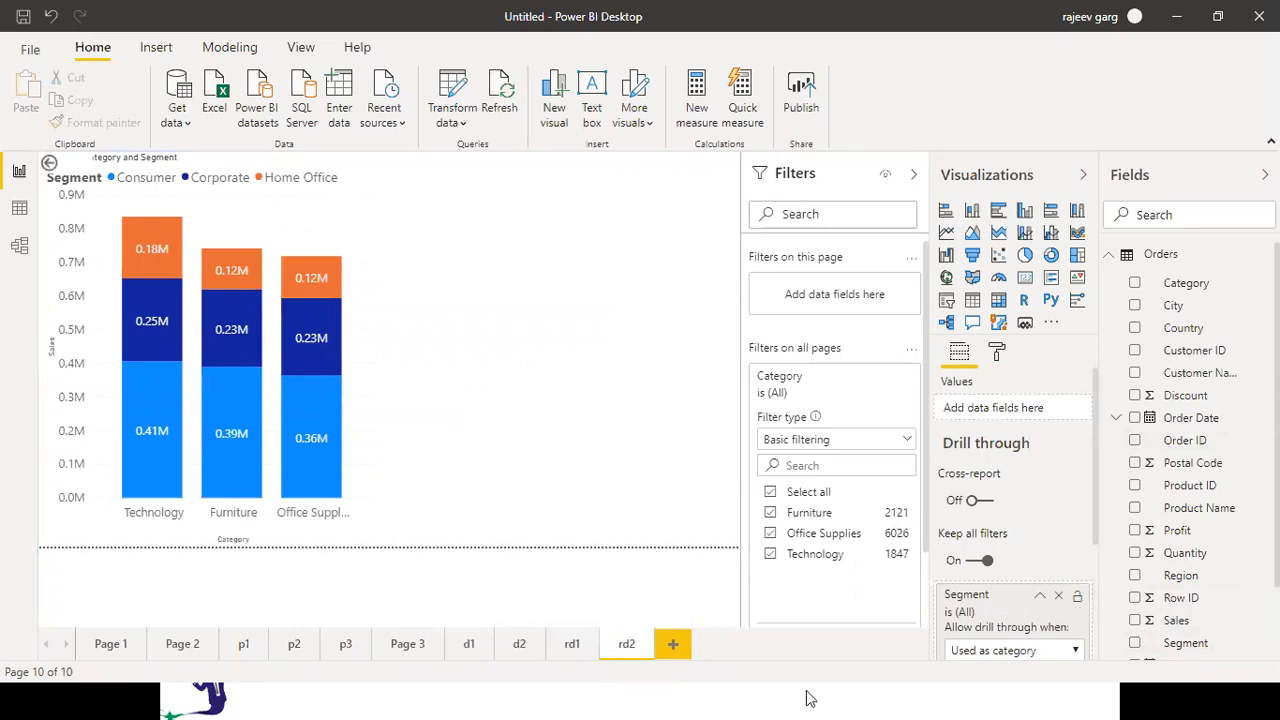
# Drill through from the South slice of the Sales by Region pie on Page 3 to page rd1
pyautogui.click(403, 646)
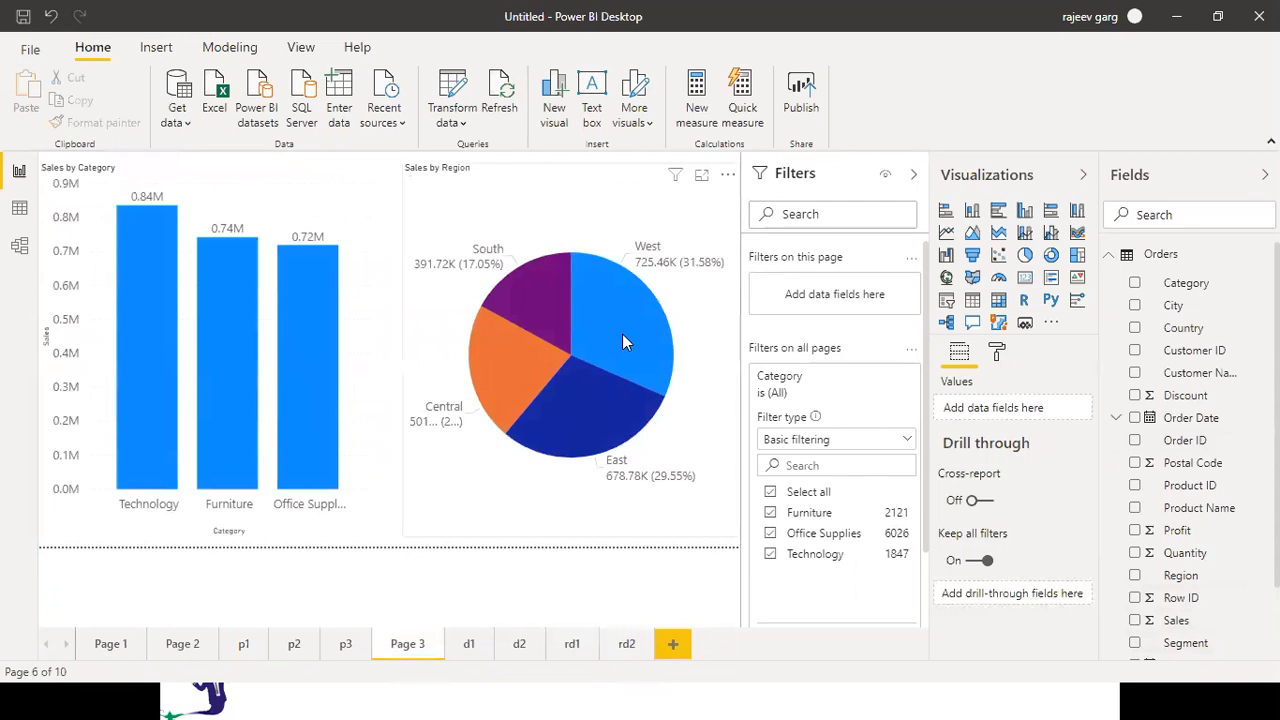
pyautogui.moveTo(622, 336)
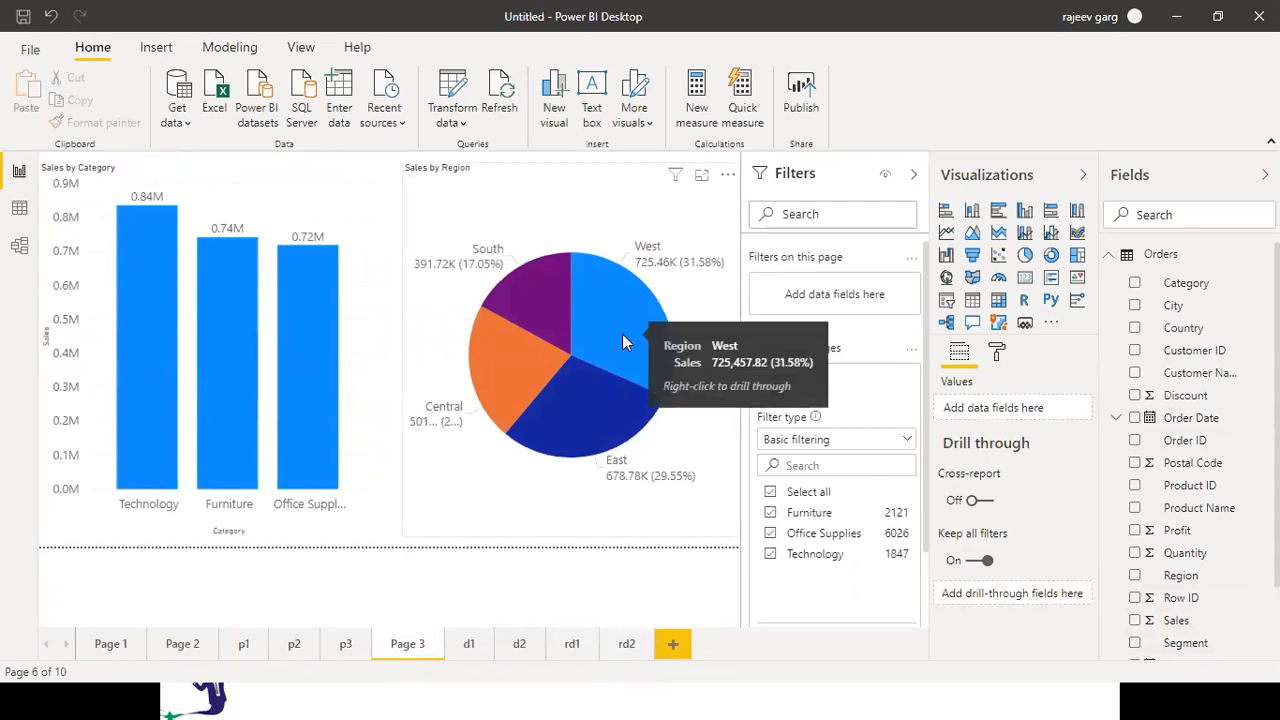
pyautogui.moveTo(519, 283)
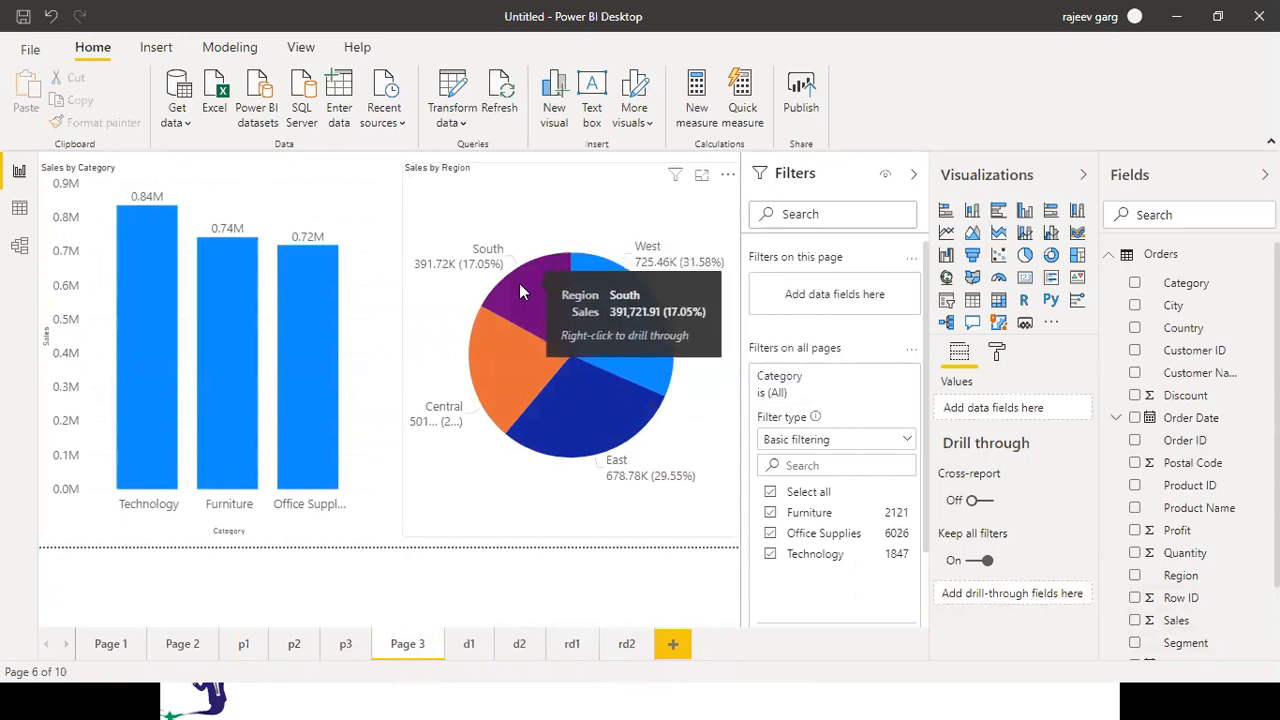
pyautogui.rightClick(519, 283)
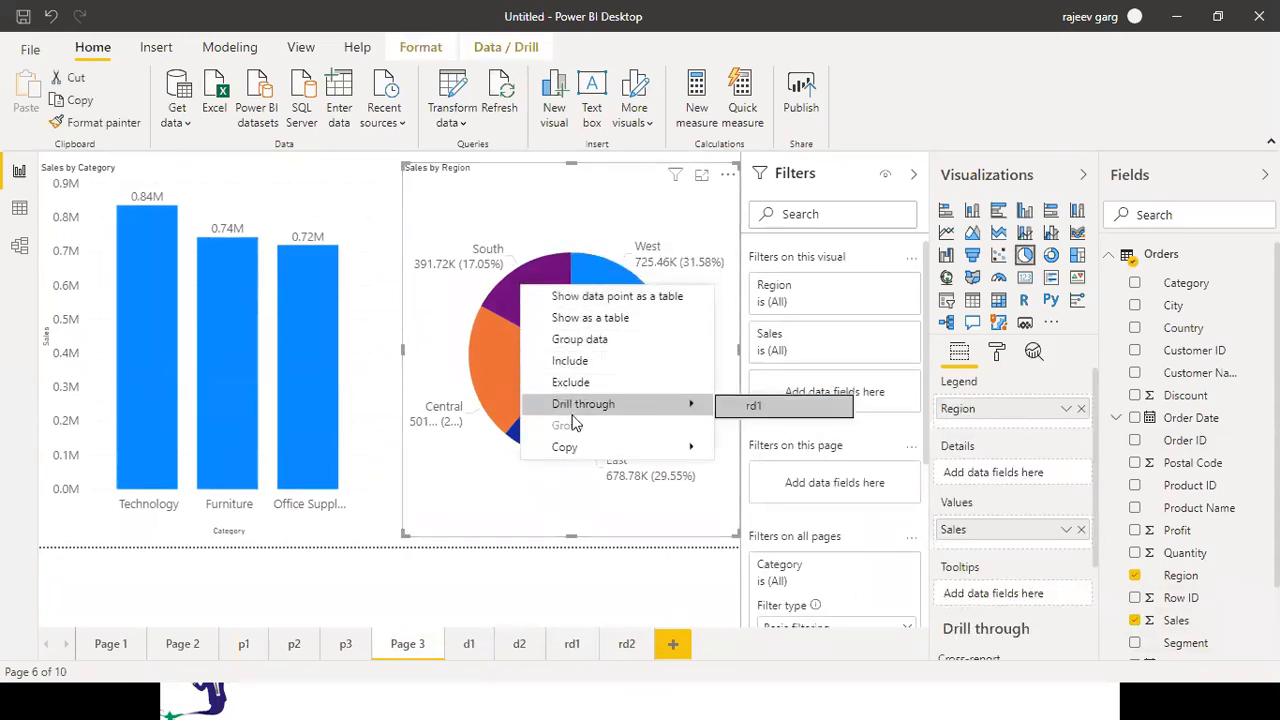
pyautogui.moveTo(626, 405)
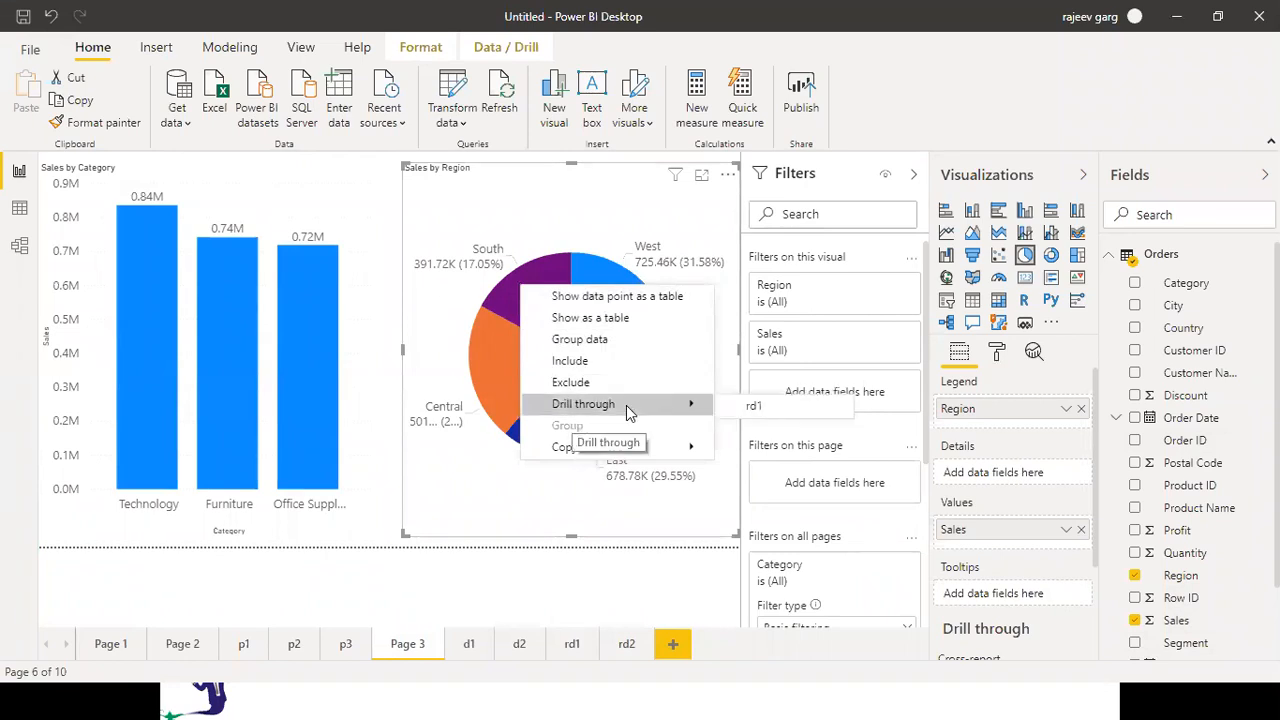
pyautogui.click(775, 412)
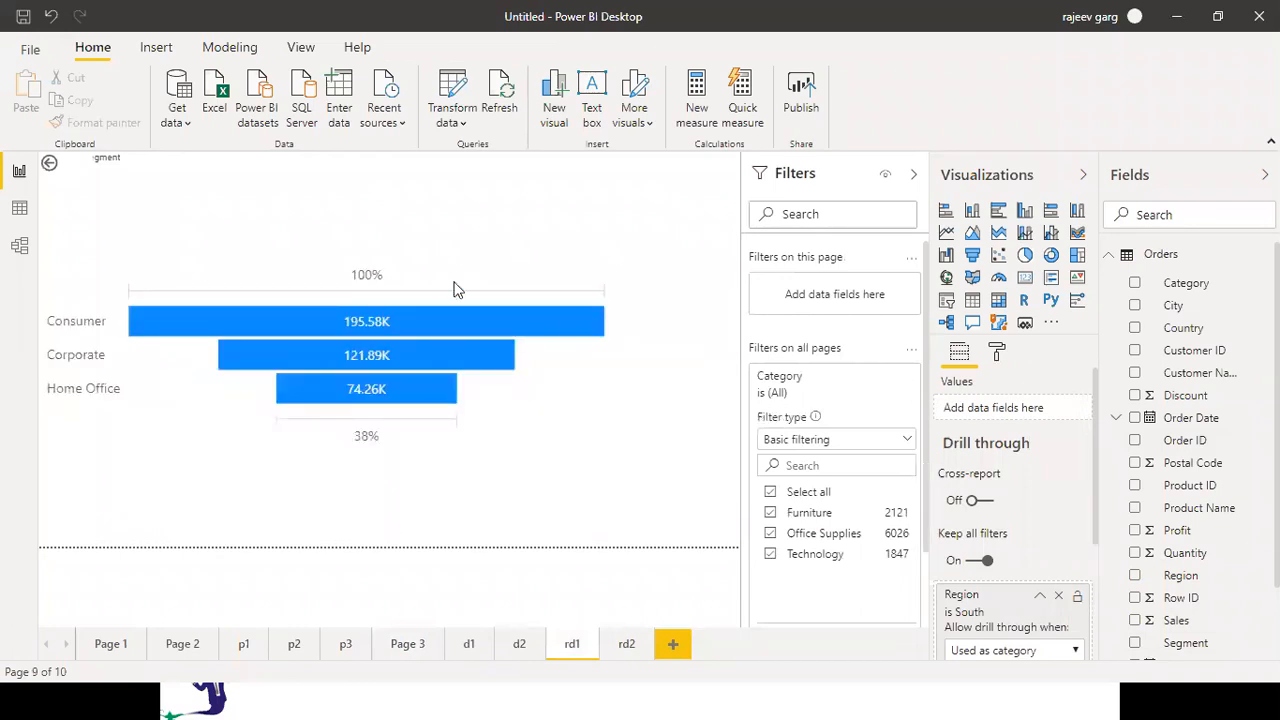
# Drill through from the Consumer bar of the funnel chart on page rd1 to page rd2
pyautogui.click(277, 355)
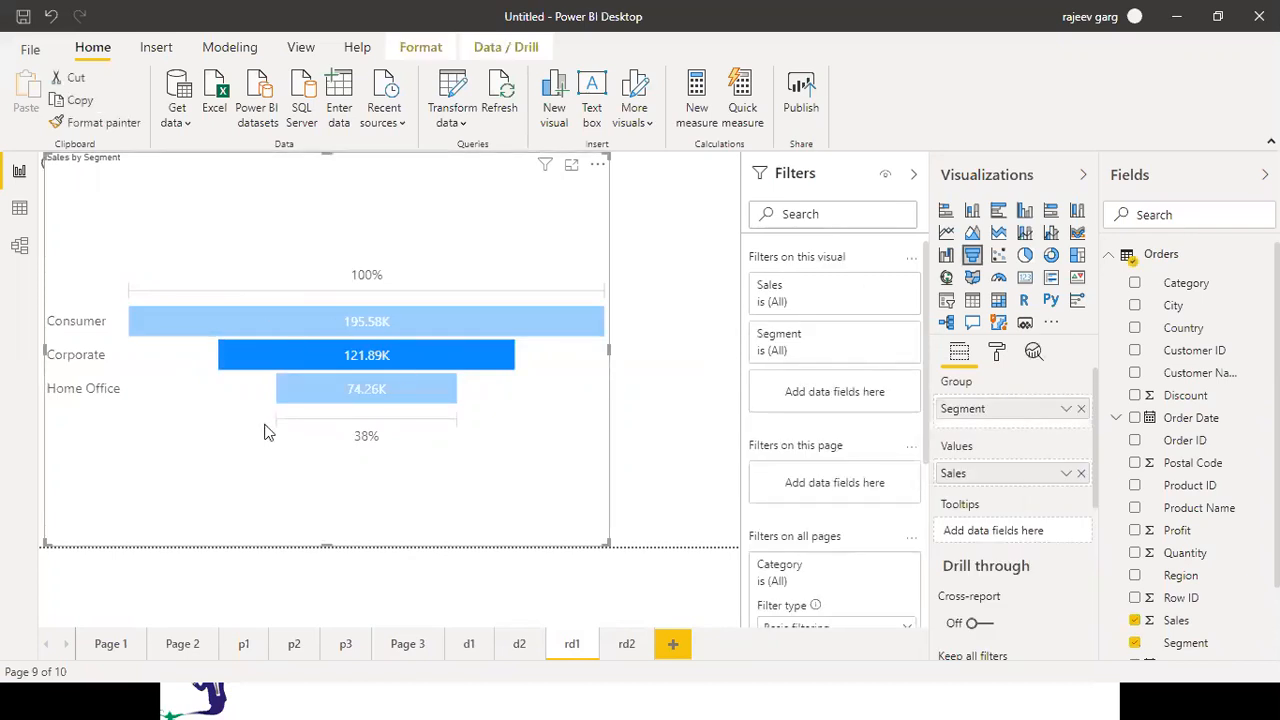
pyautogui.rightClick(398, 321)
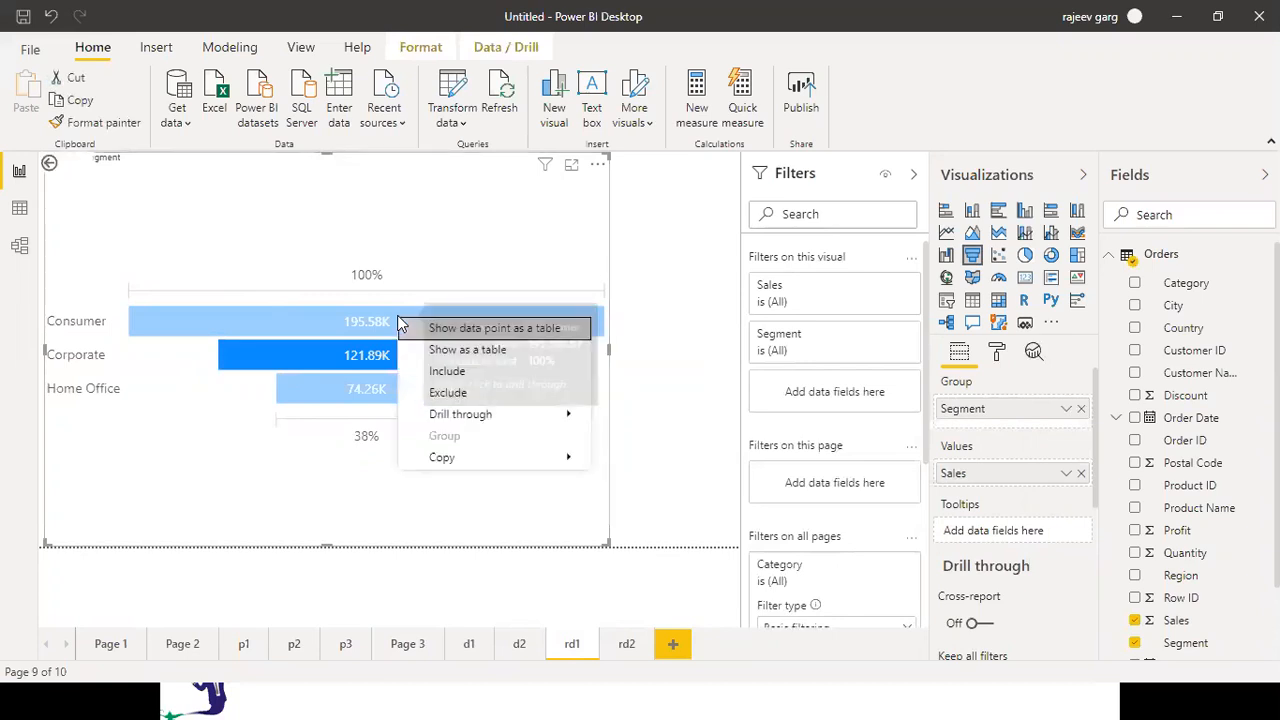
pyautogui.moveTo(530, 418)
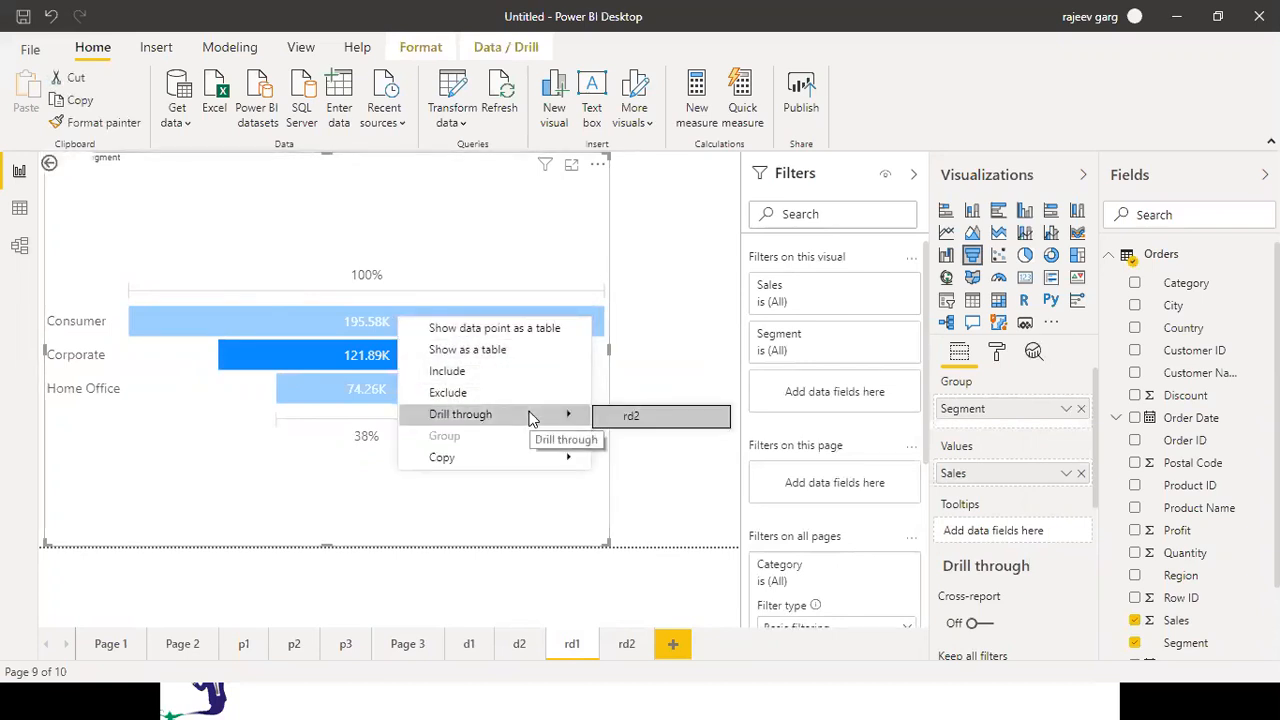
pyautogui.click(633, 418)
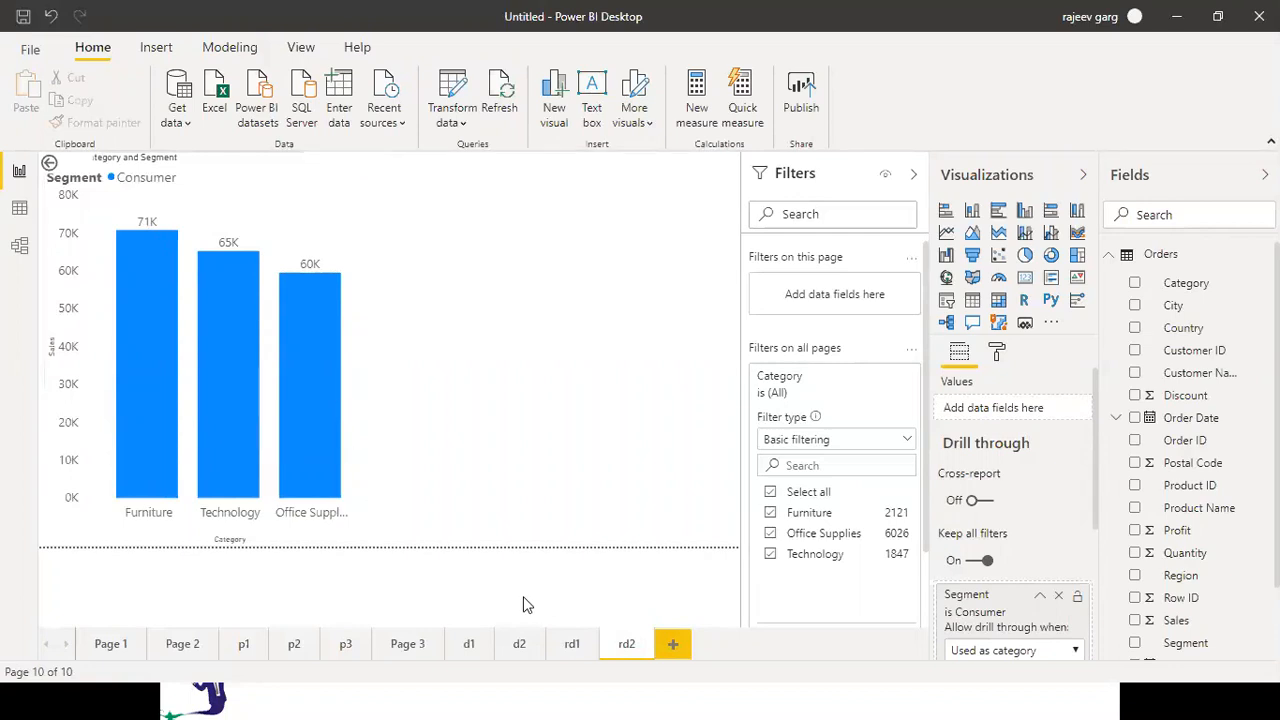
# Go back to page rd1 and drill through from the Home Office bar to page rd2
pyautogui.keyDown('ctrl'); pyautogui.click(48, 165); pyautogui.keyUp('ctrl')
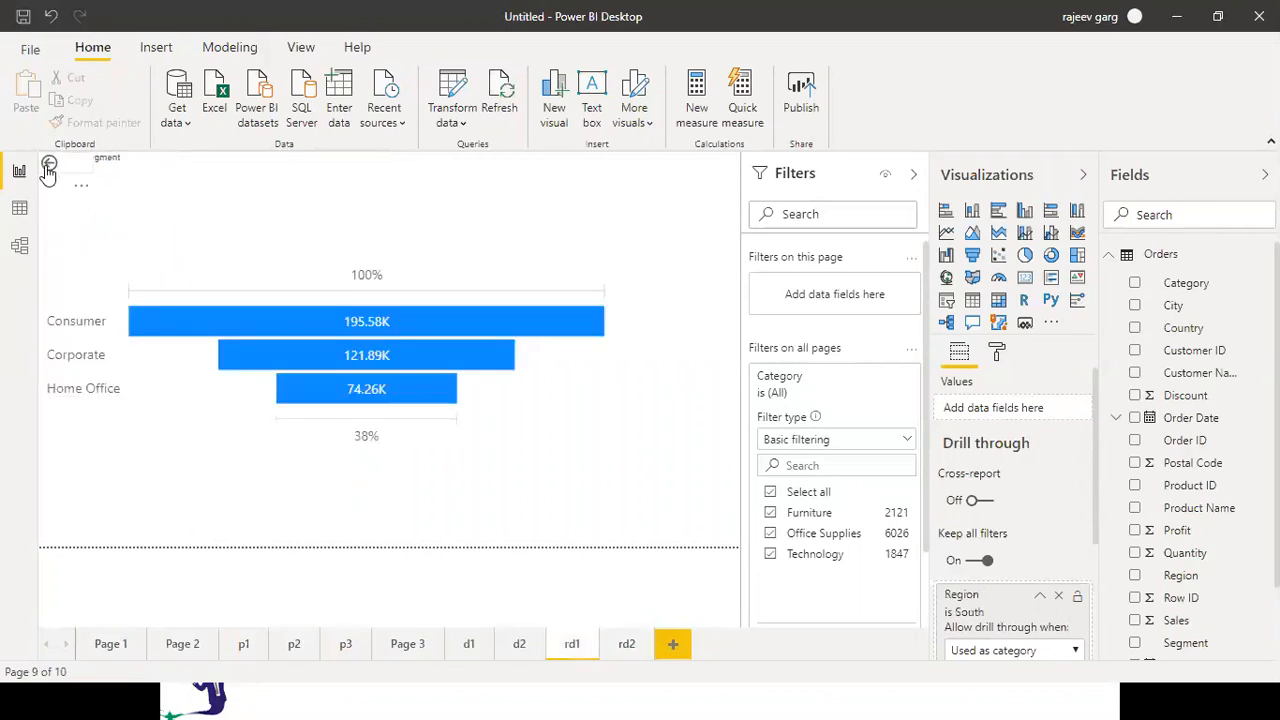
pyautogui.moveTo(343, 392)
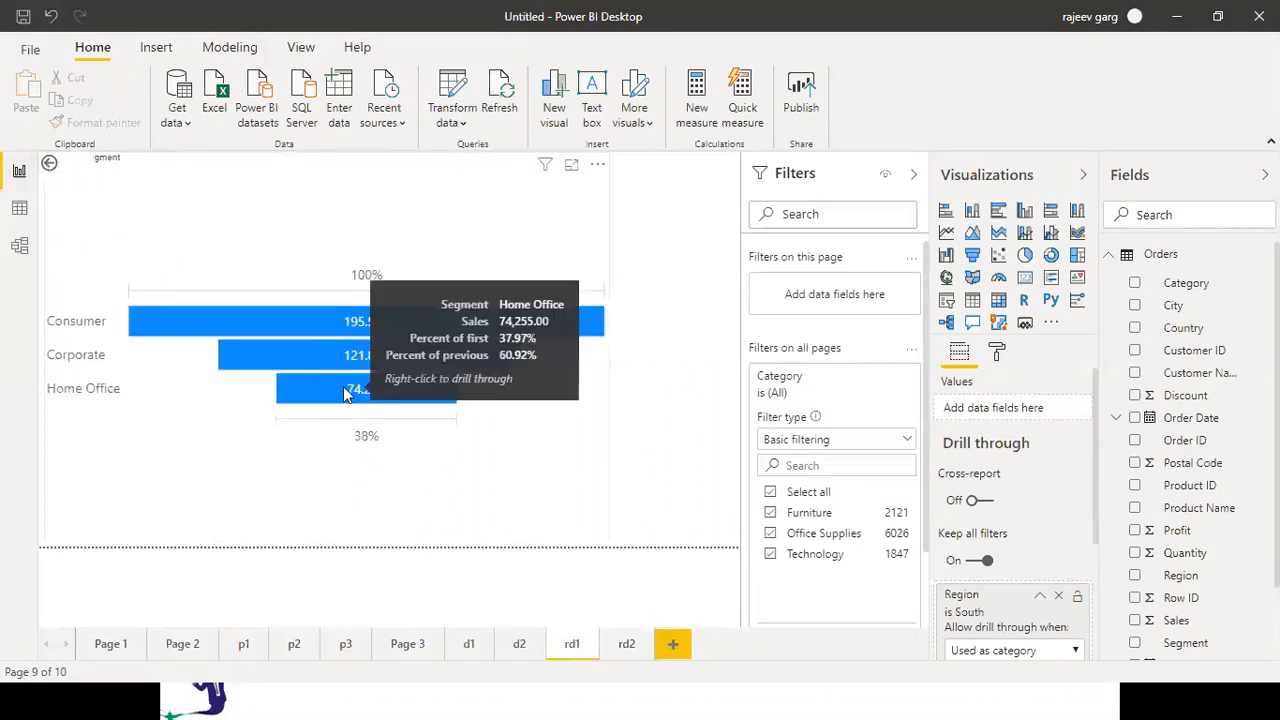
pyautogui.rightClick(343, 390)
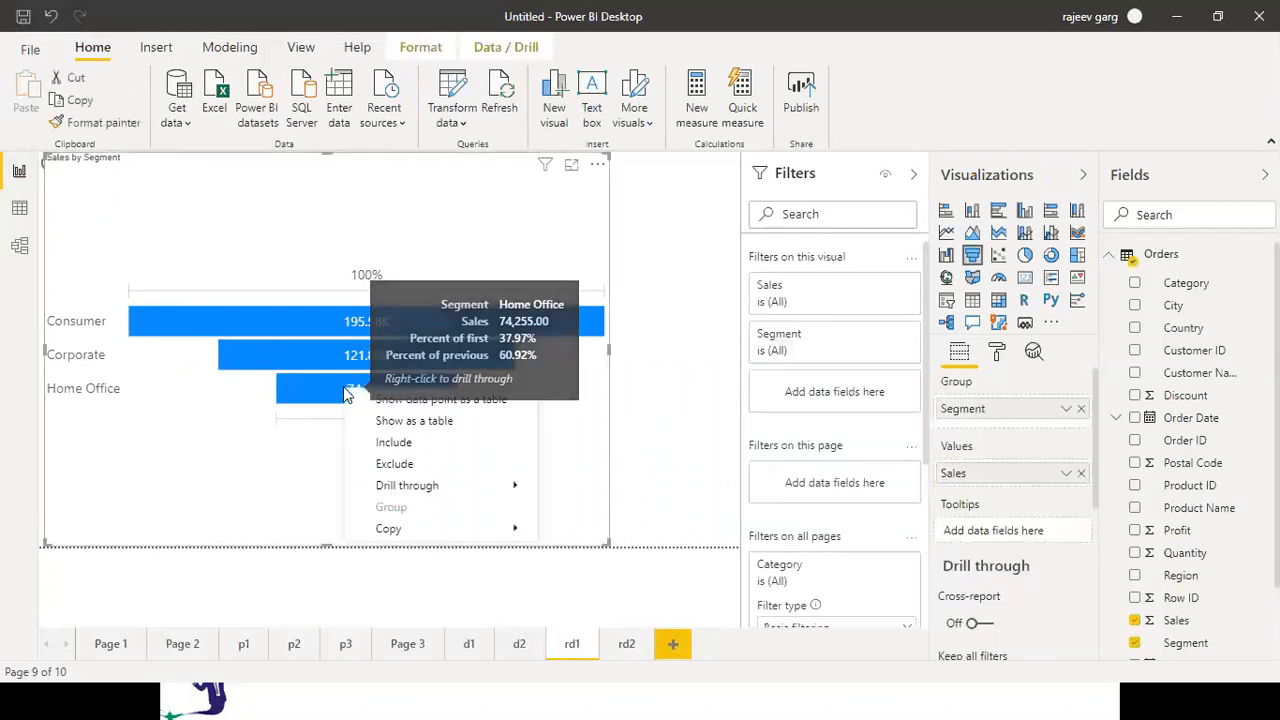
pyautogui.moveTo(427, 485)
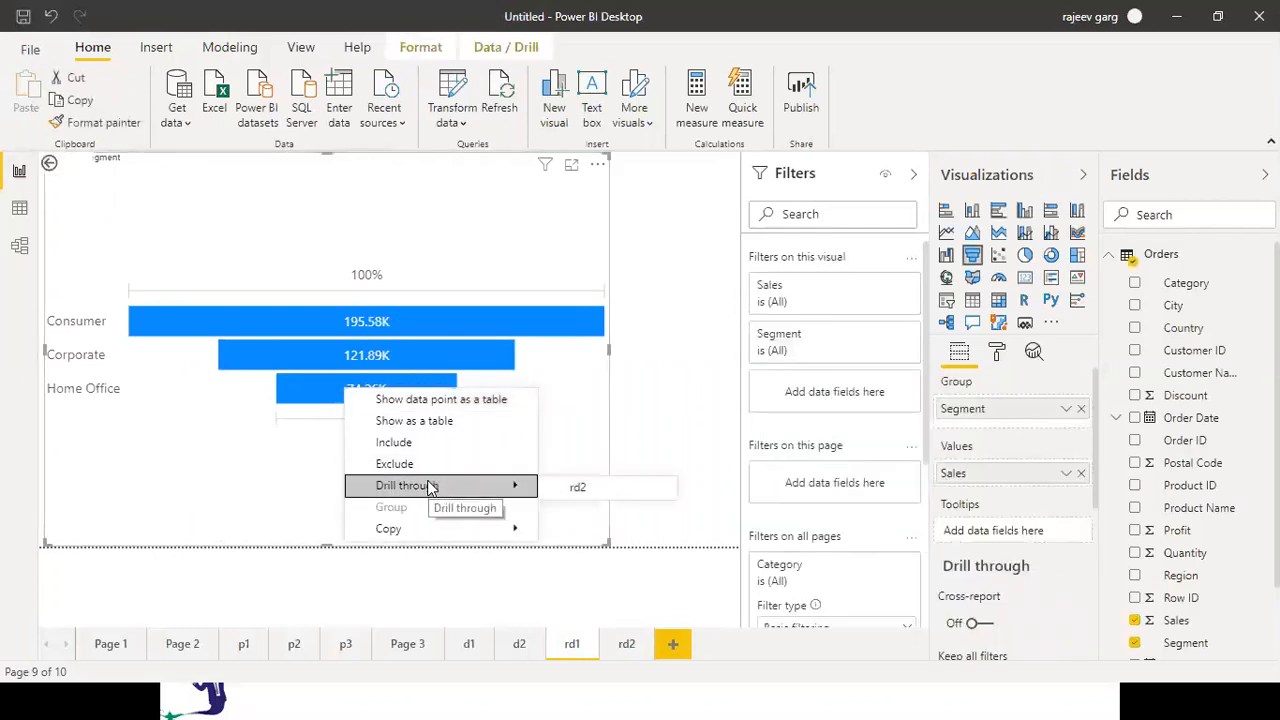
pyautogui.click(576, 490)
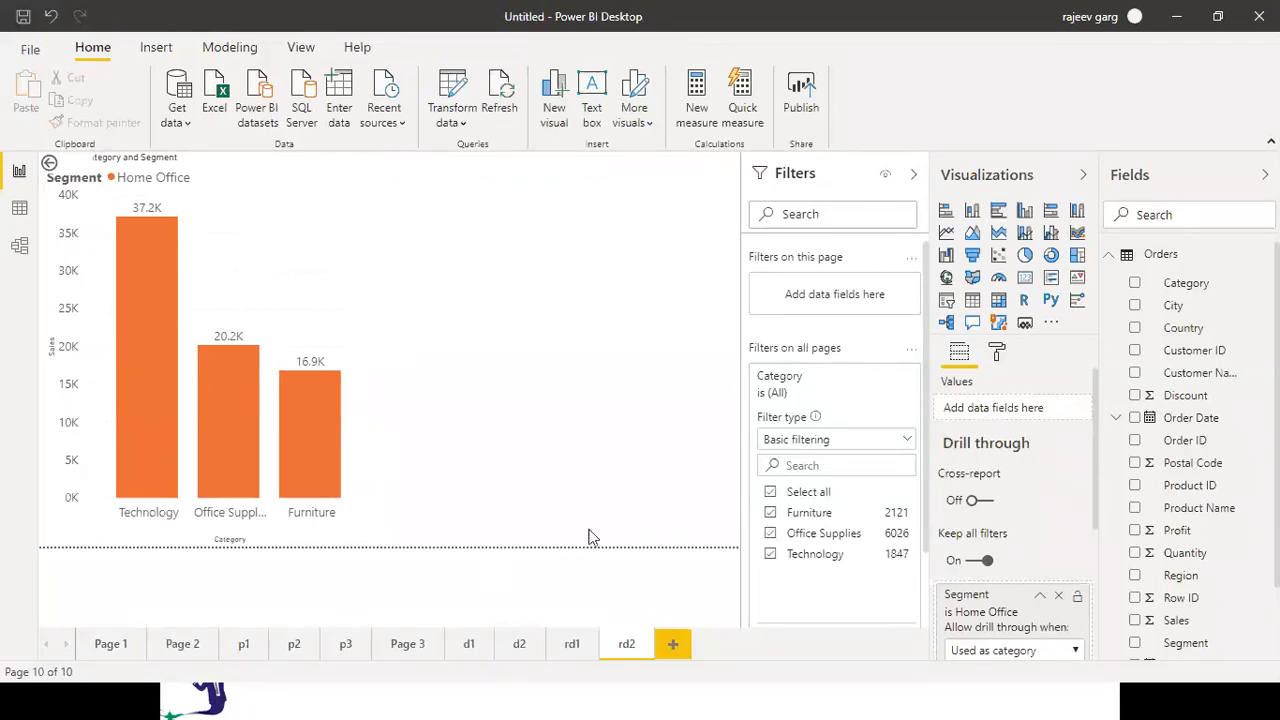
# Return to Page 3 and add a new blank report page at the end of the report
pyautogui.click(407, 647)
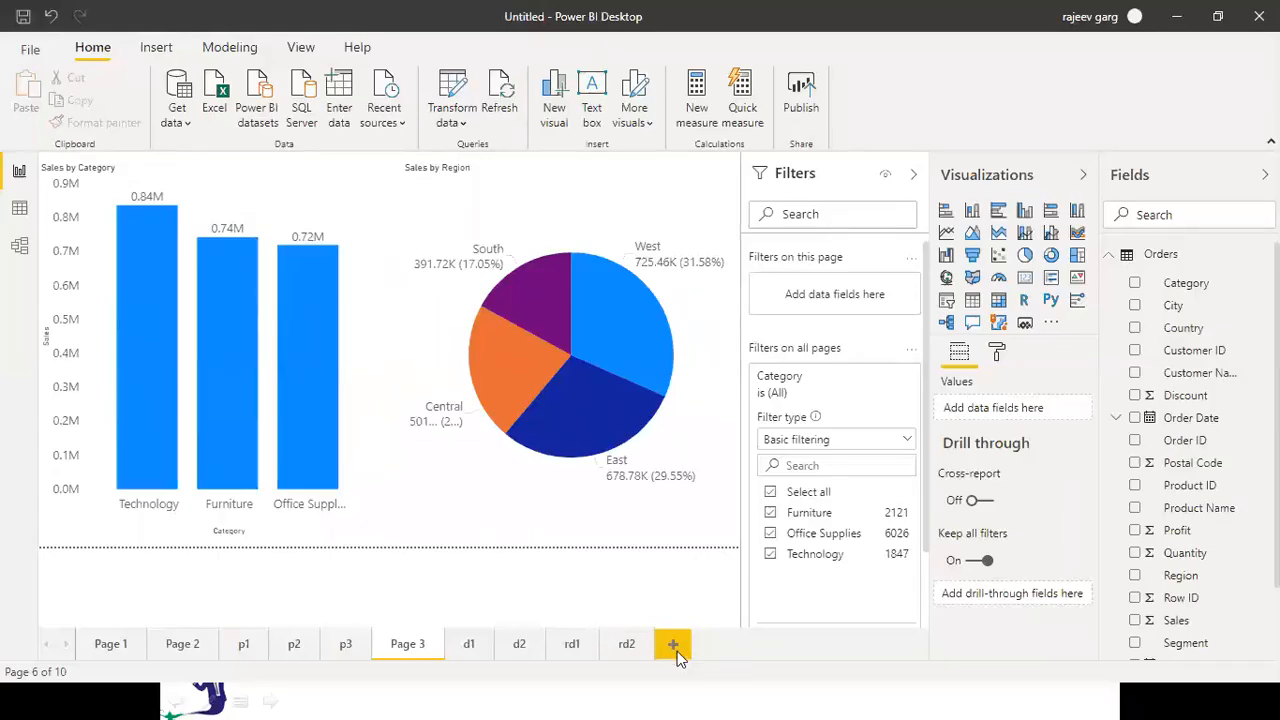
pyautogui.click(674, 647)
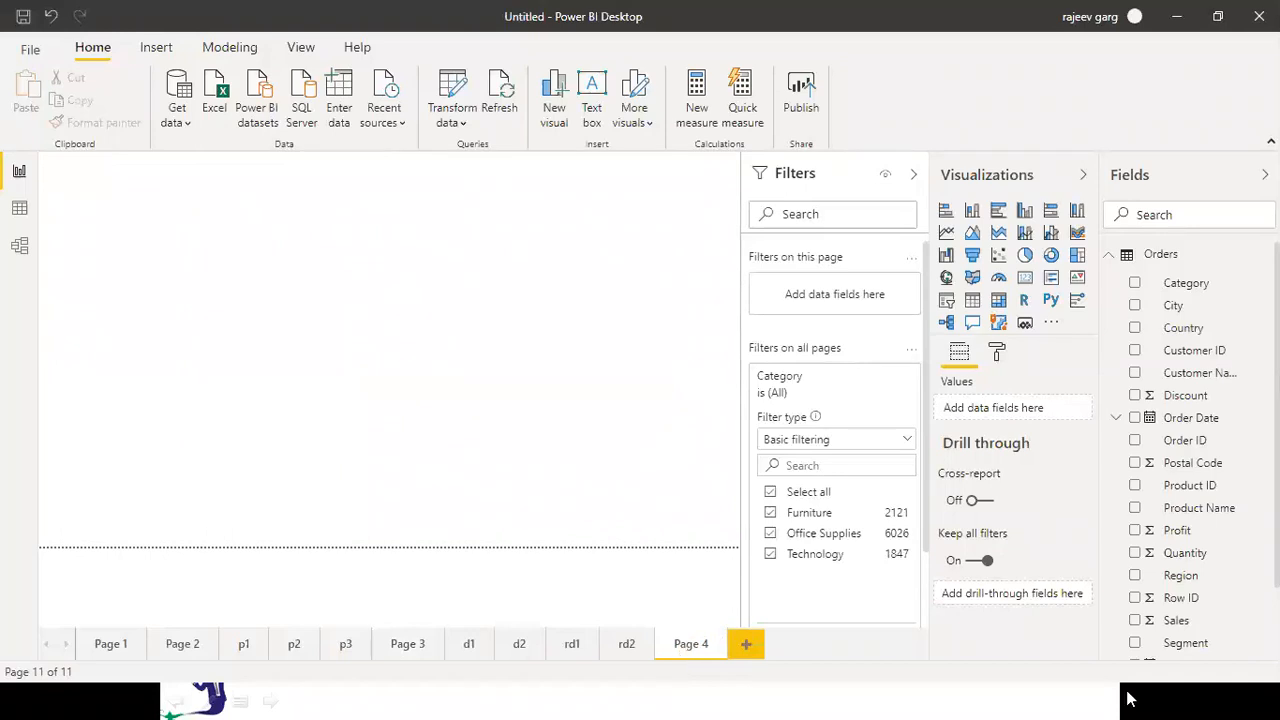
# Insert a stacked bar chart of Sales by Sub-Category on Page 4 and enlarge it to the full page height
pyautogui.click(944, 213)
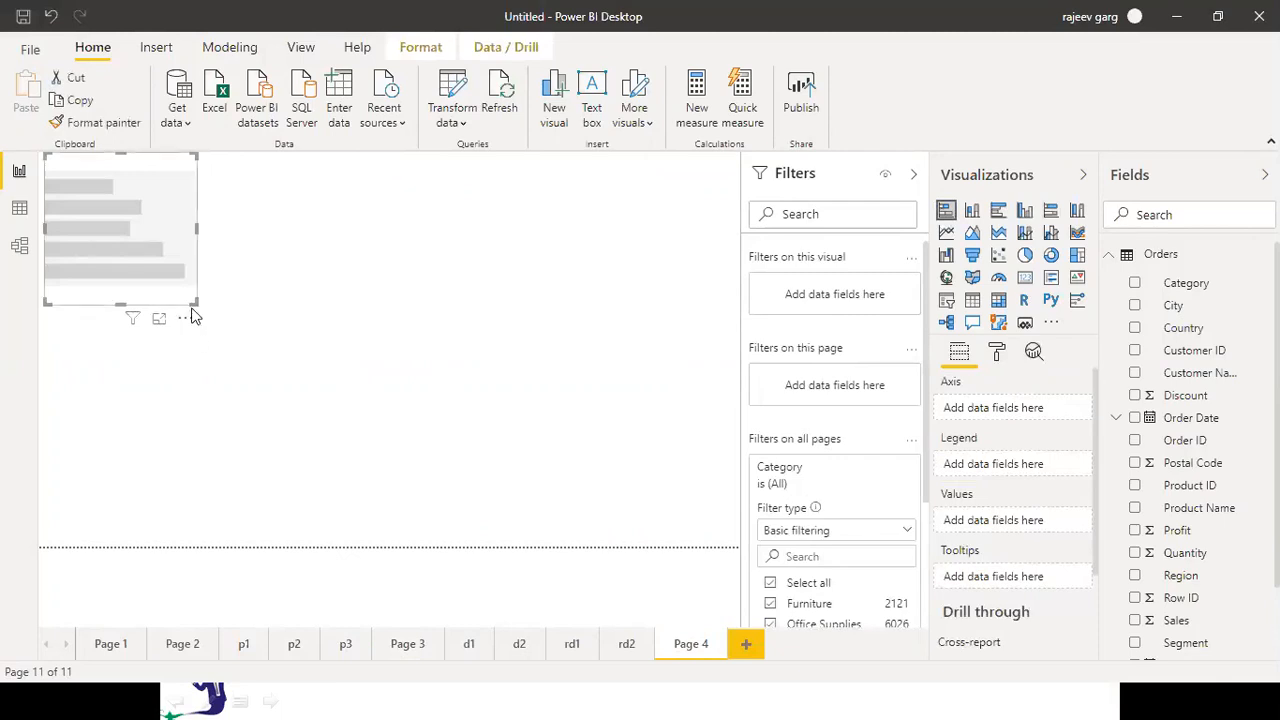
pyautogui.moveTo(194, 302); pyautogui.dragTo(261, 550)
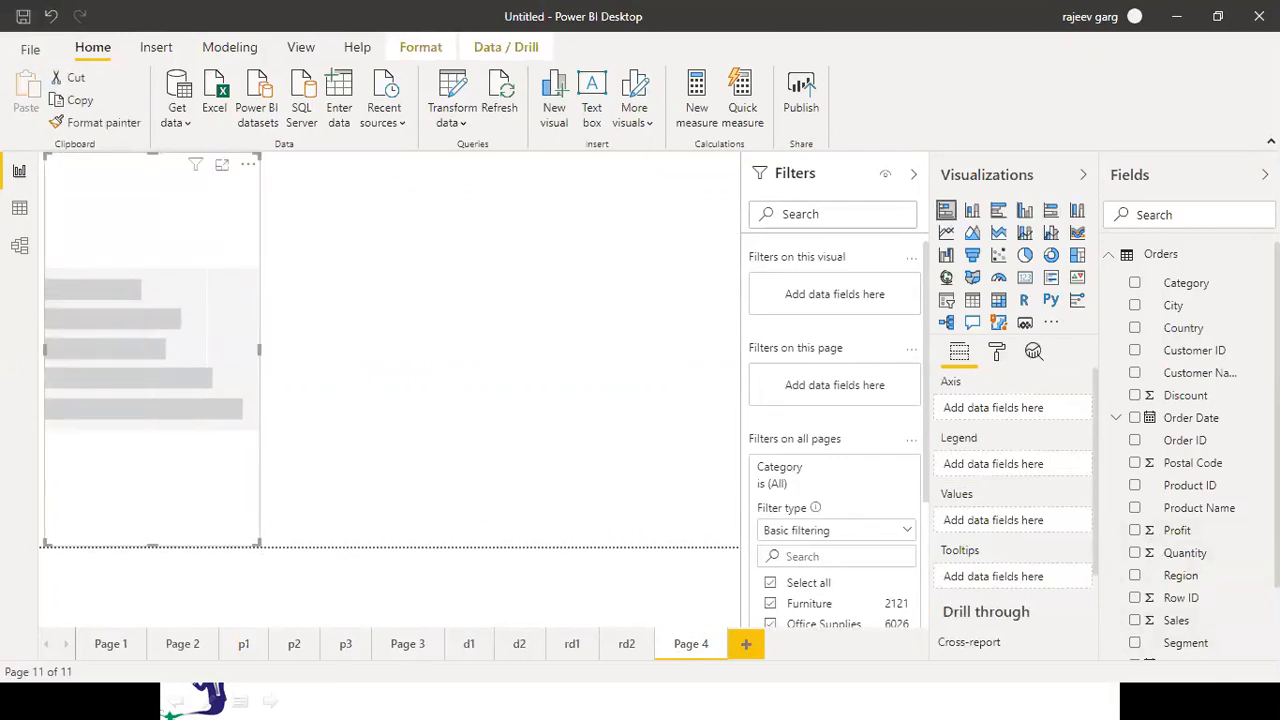
pyautogui.scroll(-1, 1150, 645)
pyautogui.click(1134, 534)
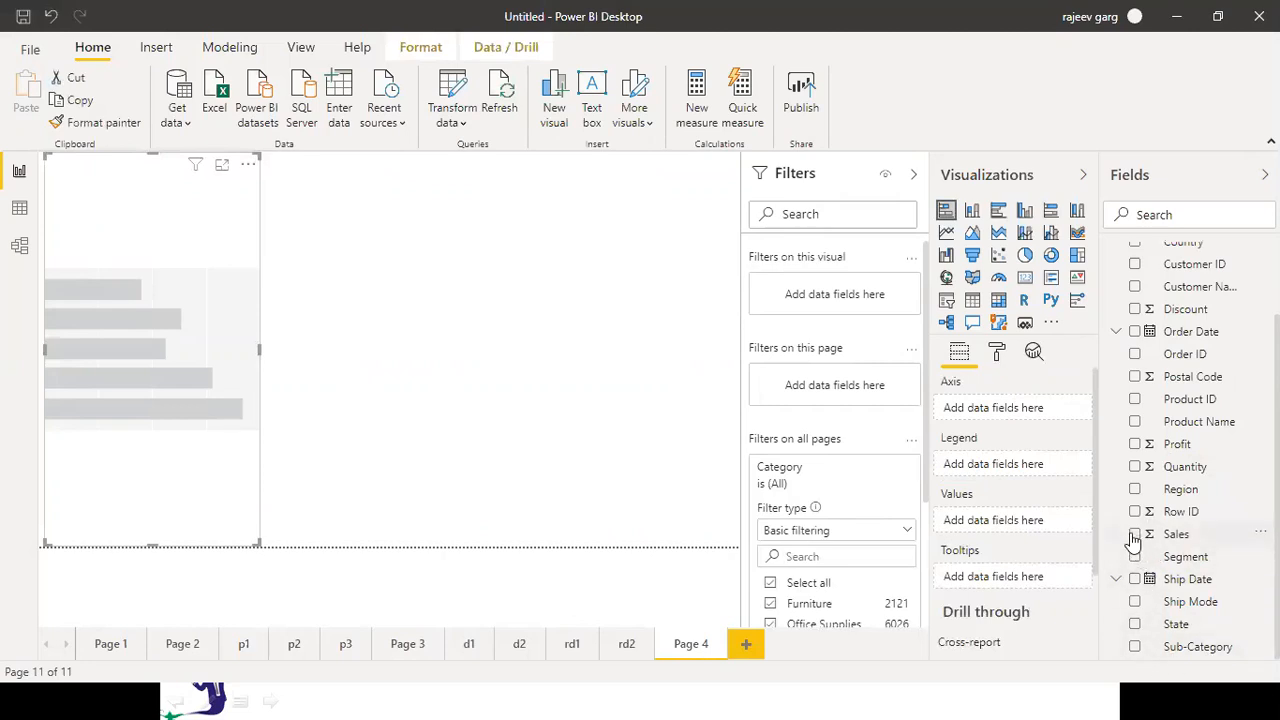
pyautogui.click(1134, 646)
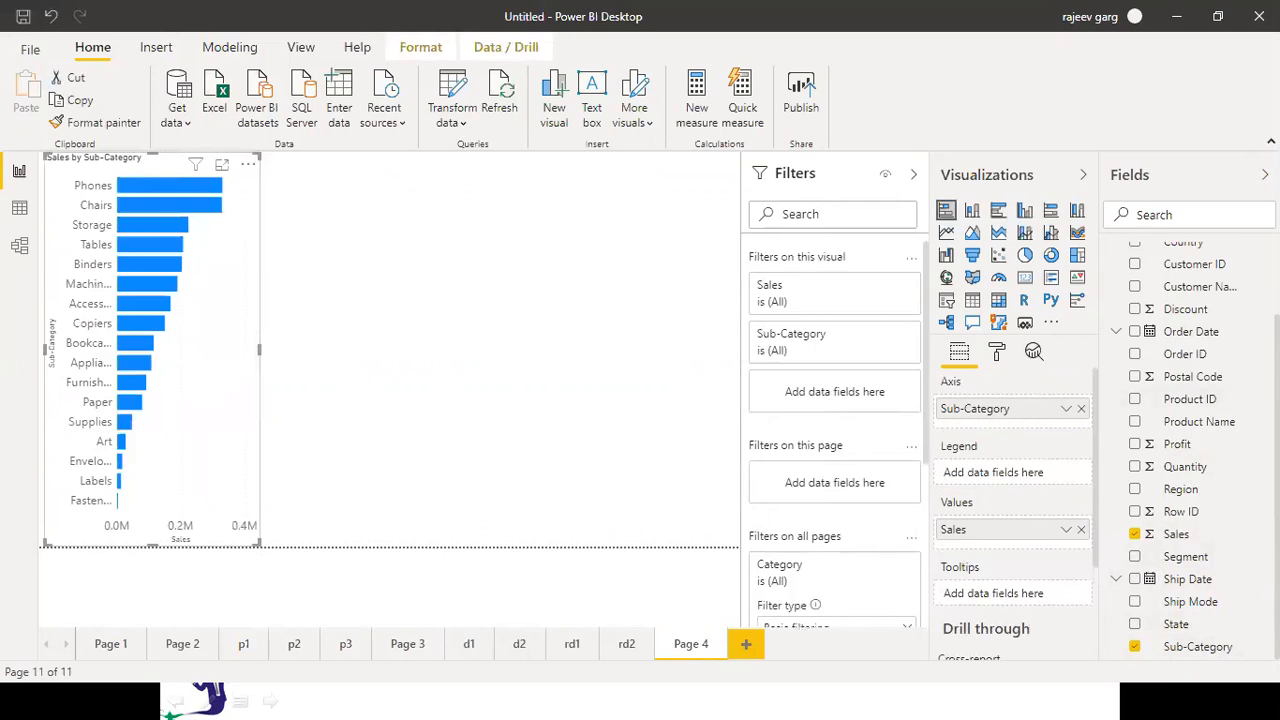
# Split the chart's bars by Region as the legend and turn on data labels
pyautogui.scroll(1, 1190, 450)
pyautogui.scroll(-1, 1190, 450)
pyautogui.moveTo(1183, 492); pyautogui.dragTo(1000, 481)
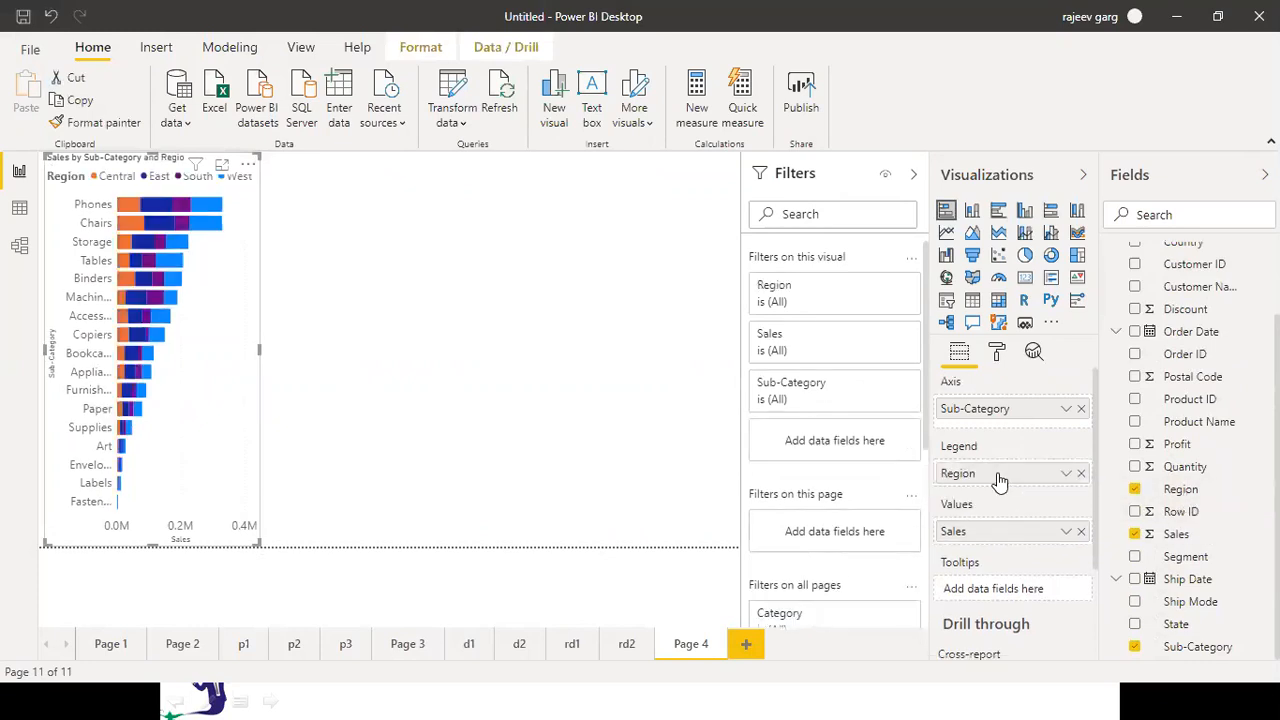
pyautogui.click(997, 358)
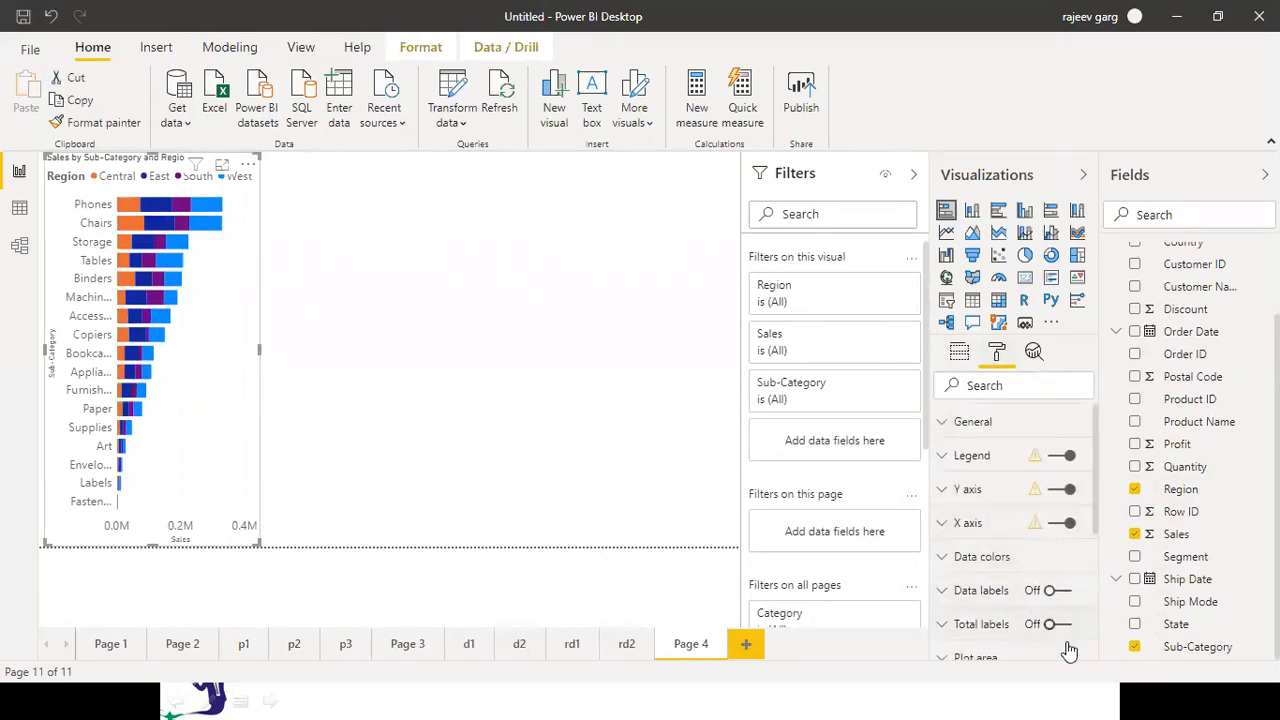
pyautogui.click(1058, 591)
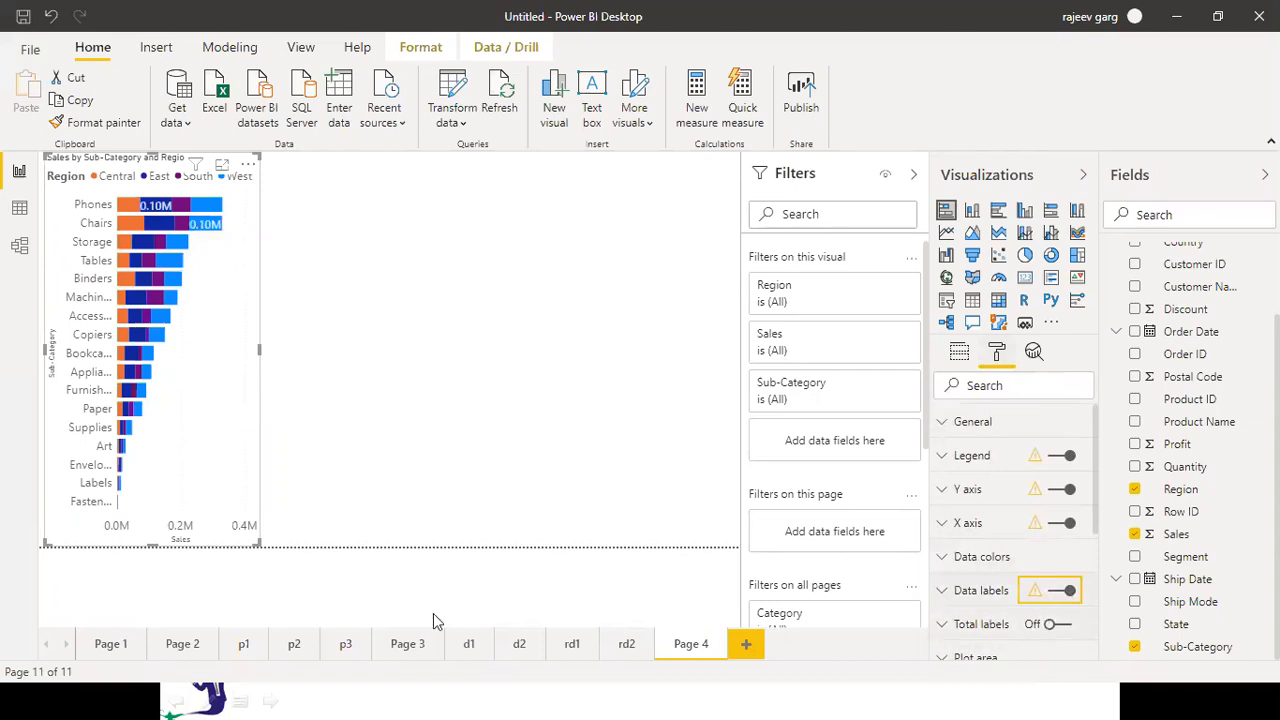
# Widen the stacked bar chart to about two and a half times its width and open its formatting options
pyautogui.click(262, 355)
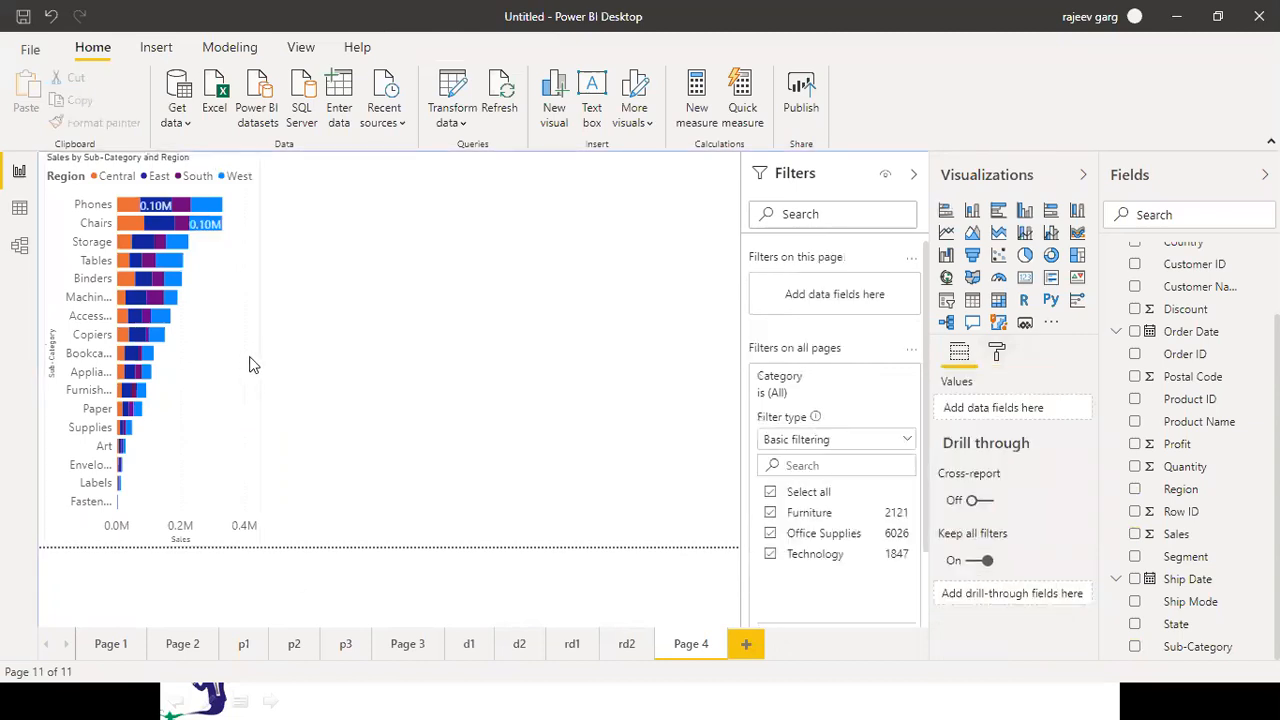
pyautogui.click(257, 353)
pyautogui.click(261, 350)
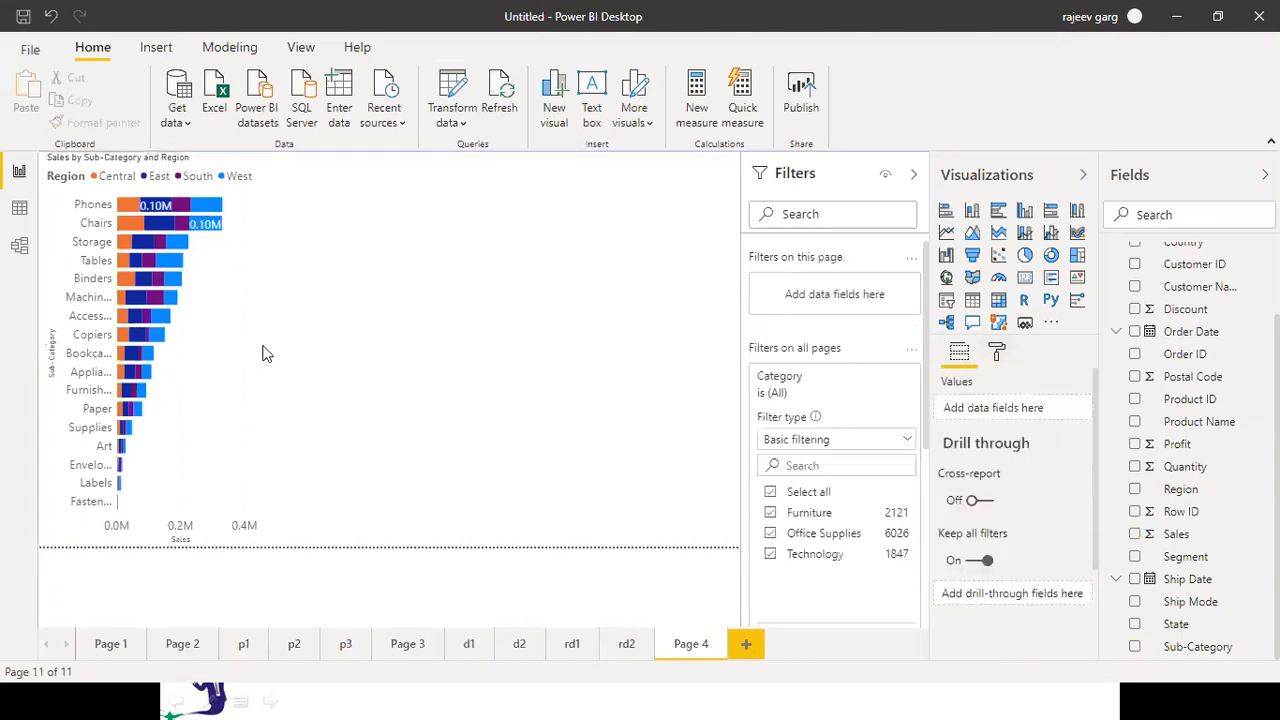
pyautogui.click(257, 357)
pyautogui.moveTo(257, 350); pyautogui.dragTo(386, 363)
pyautogui.moveTo(510, 353); pyautogui.dragTo(577, 351)
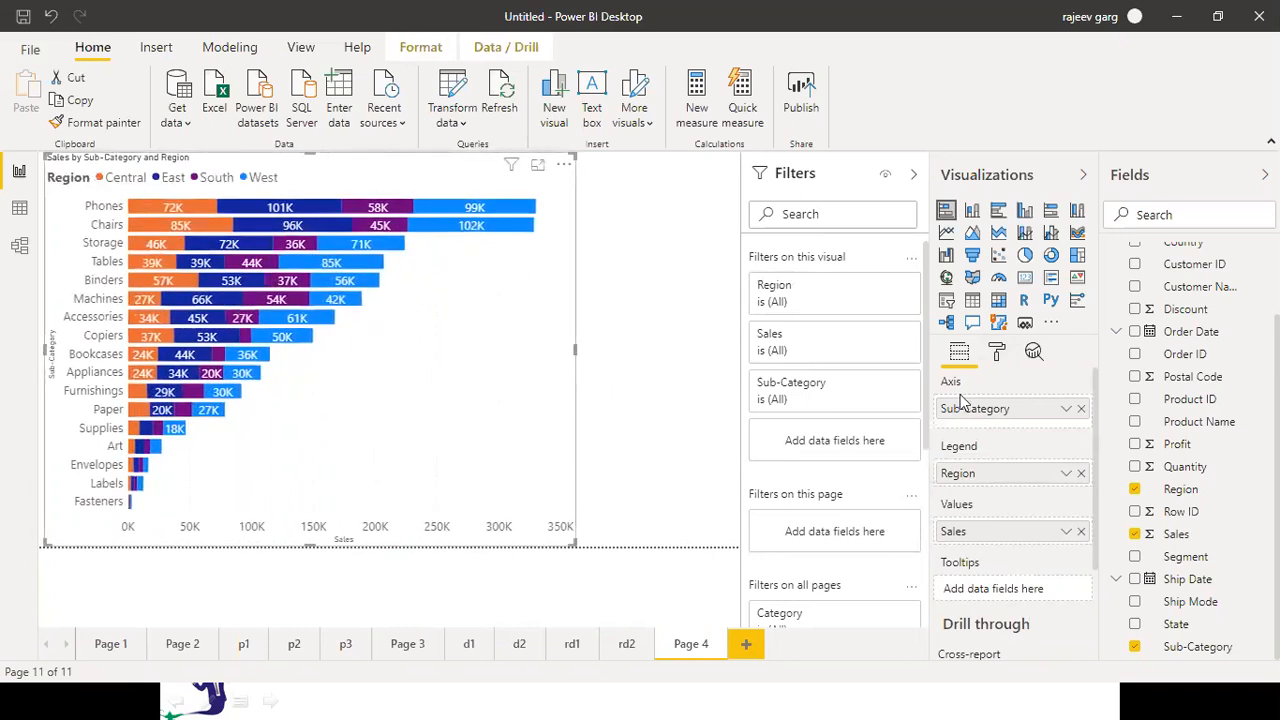
pyautogui.click(997, 358)
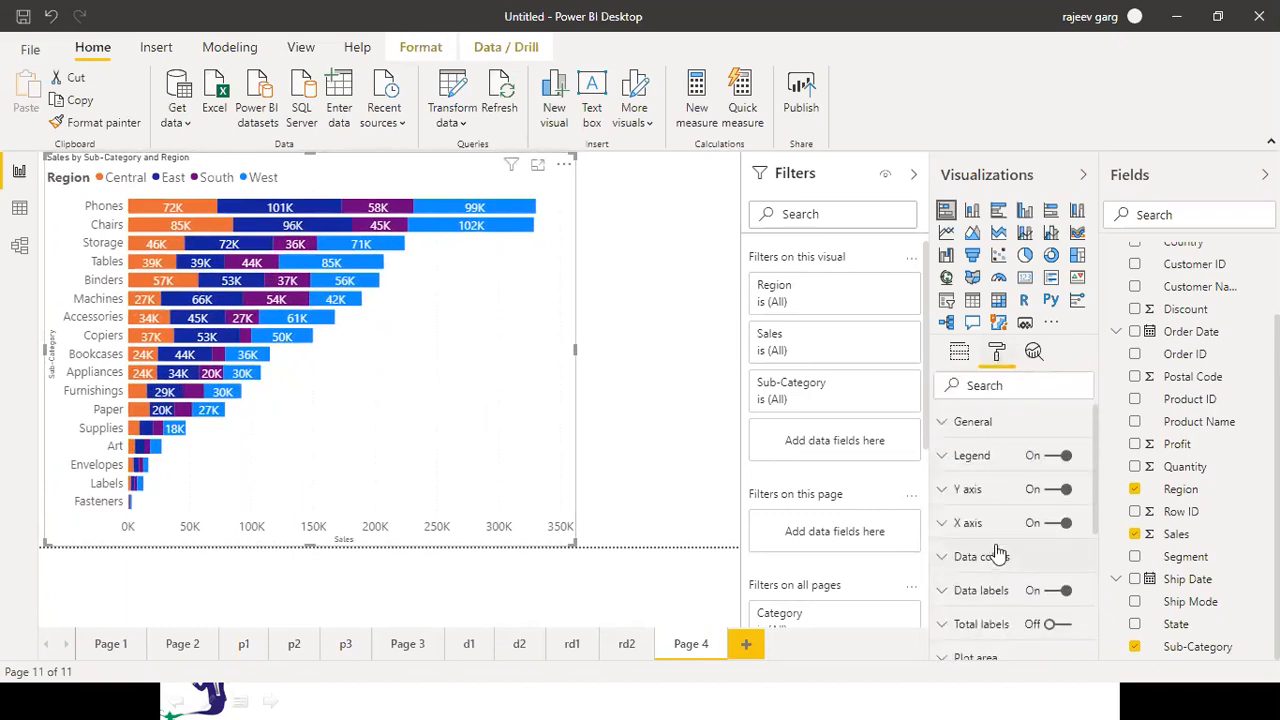
# Turn off the bar chart's legend and add a slicer beside the chart based on the Region field
pyautogui.click(1045, 456)
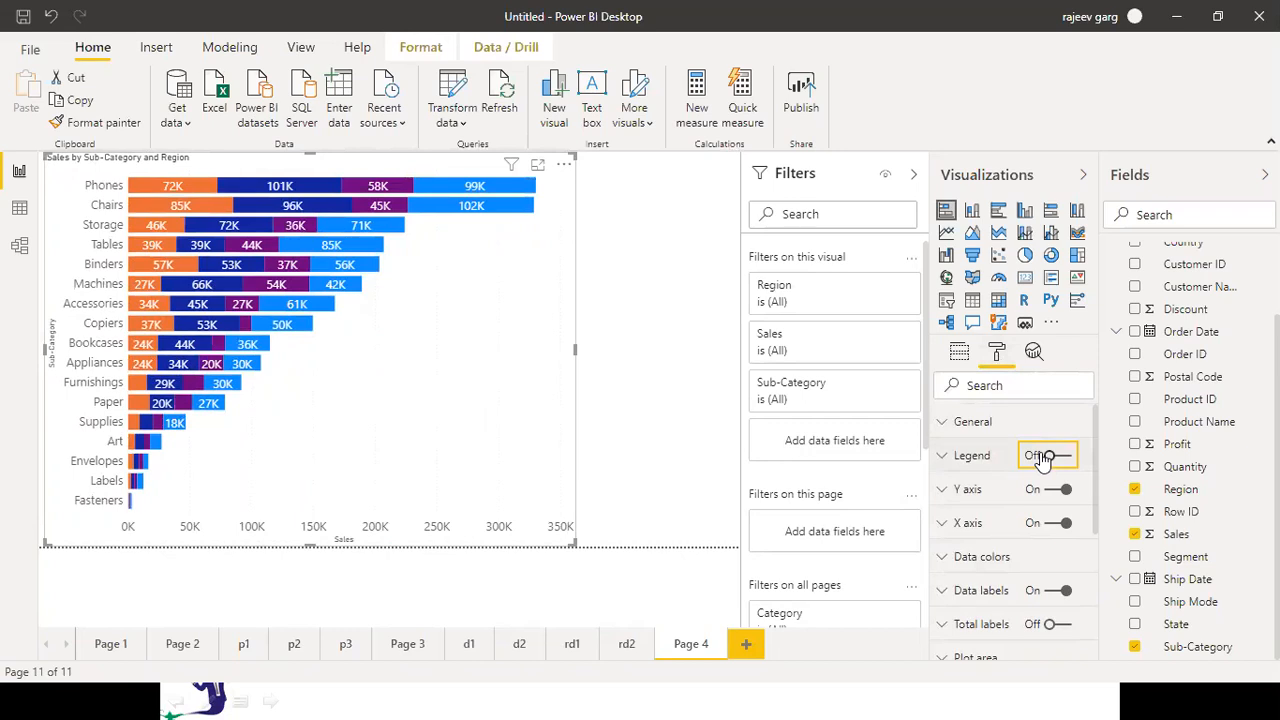
pyautogui.click(720, 352)
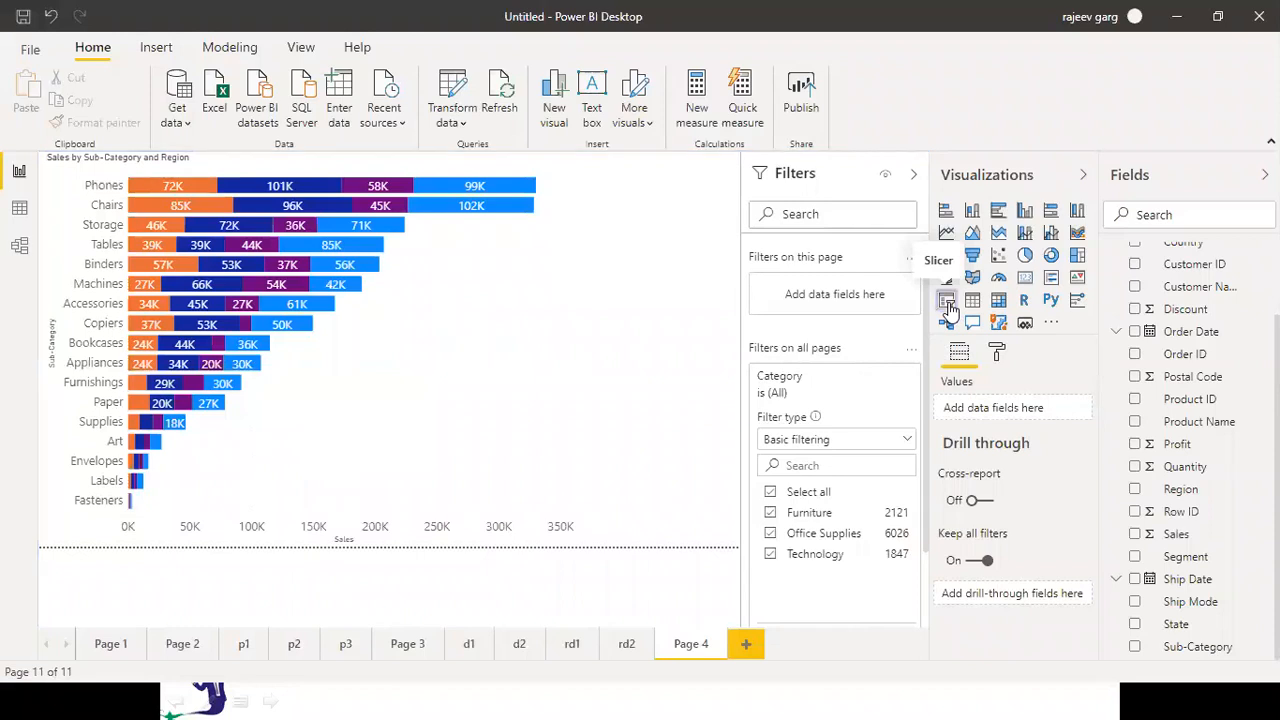
pyautogui.click(947, 303)
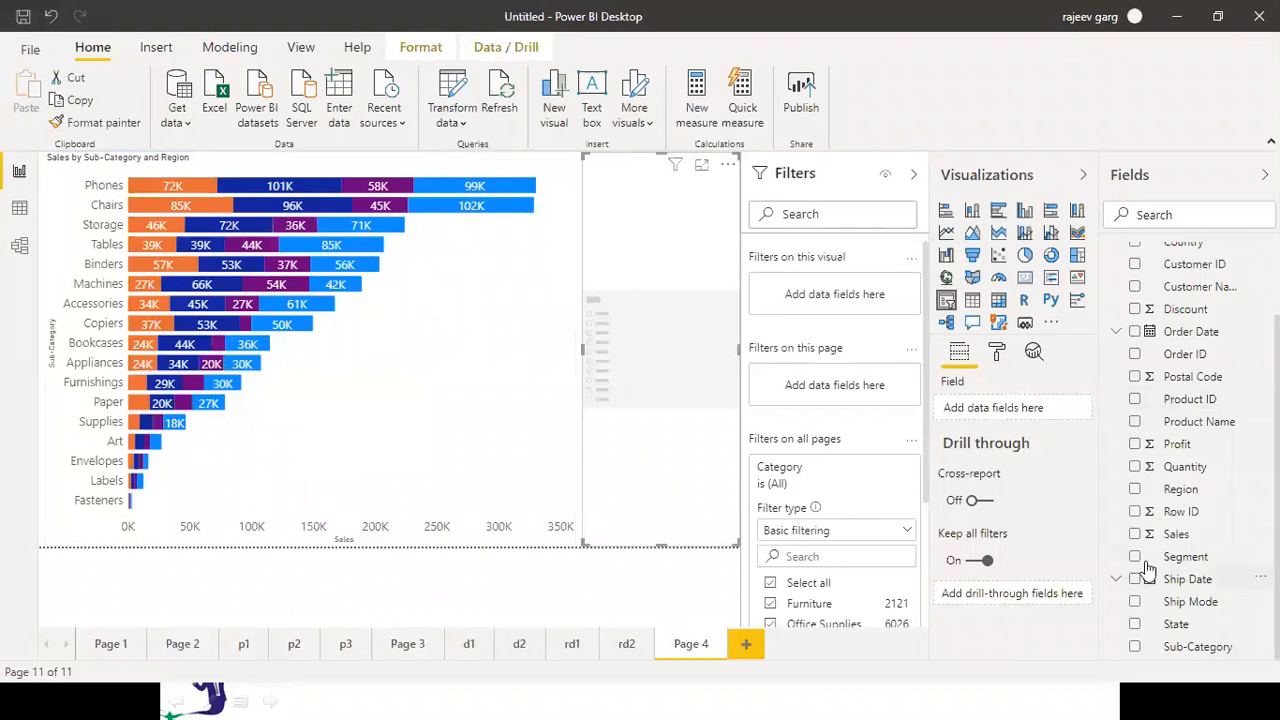
pyautogui.moveTo(1180, 489); pyautogui.dragTo(638, 392)
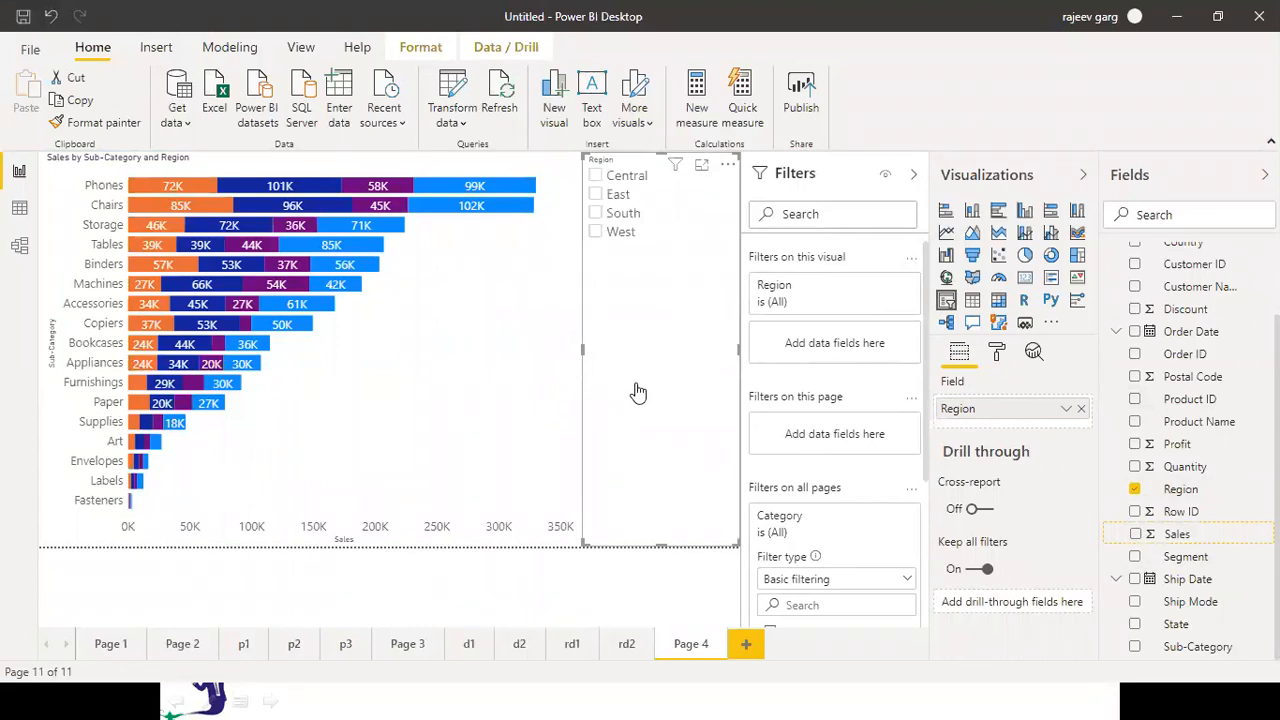
pyautogui.click(508, 421)
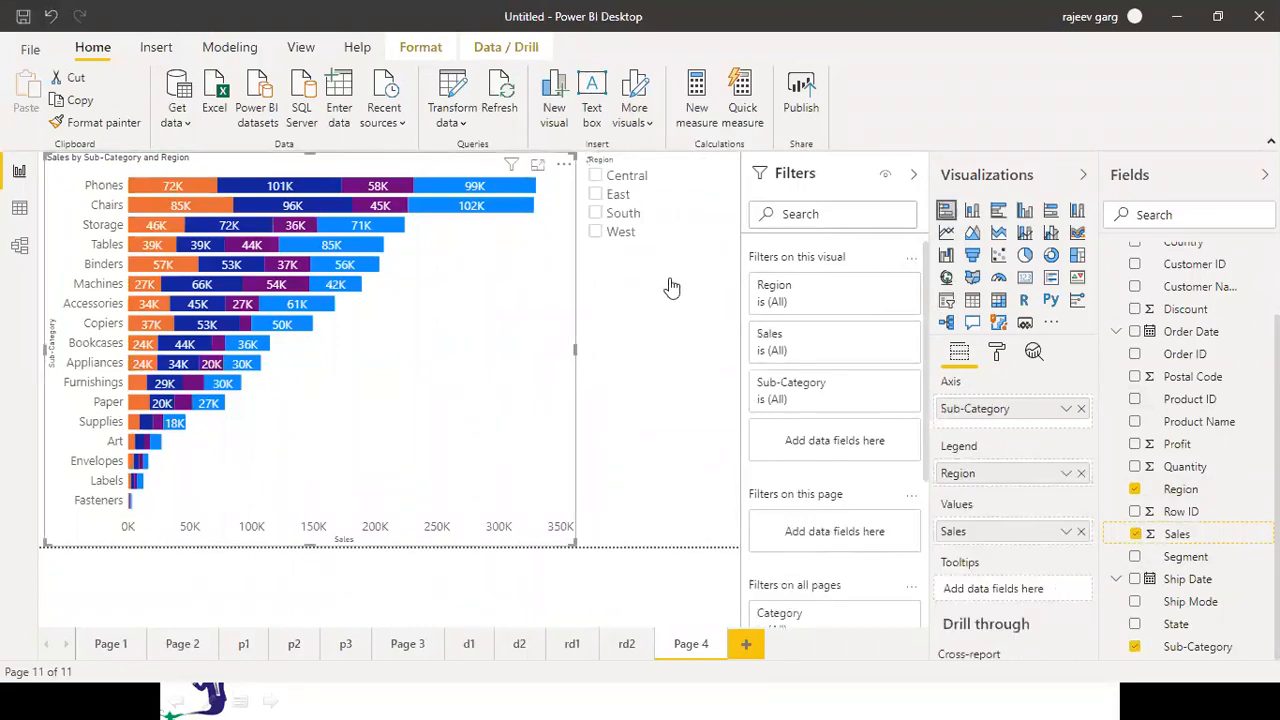
# Filter the bar chart through the Region slicer by Central, South, East and West, one region at a time
pyautogui.click(735, 538)
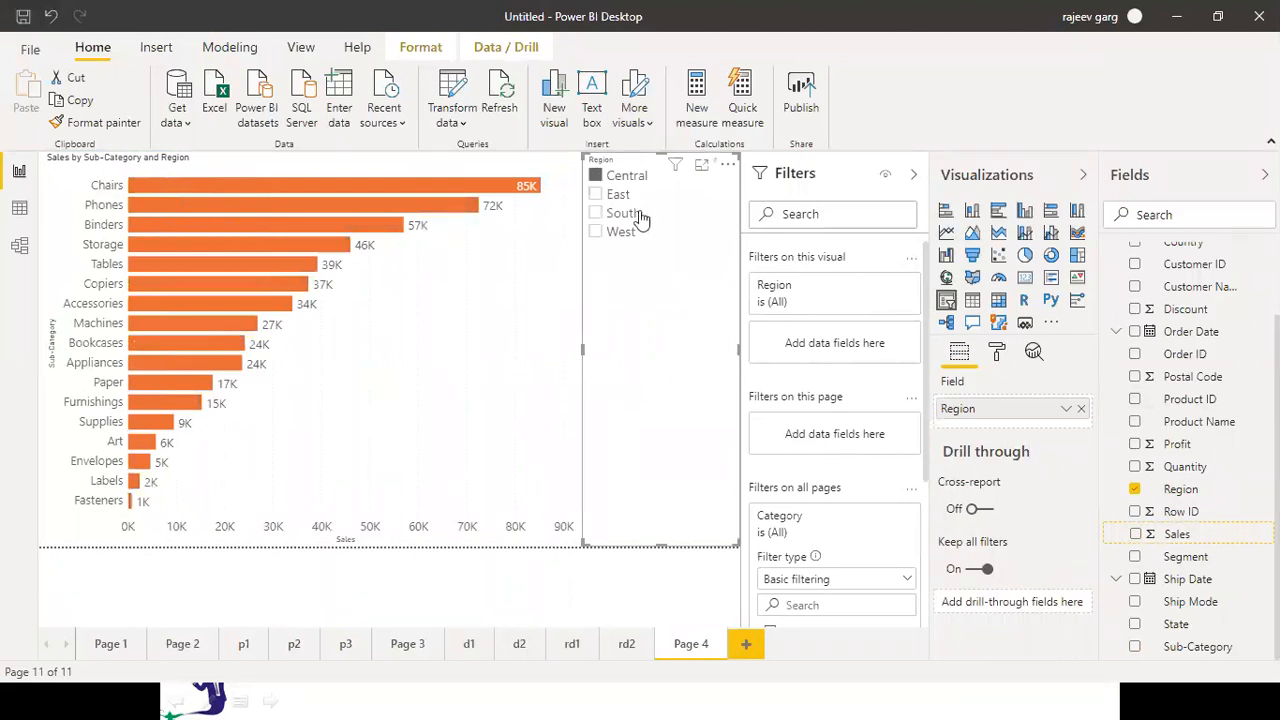
pyautogui.click(594, 199)
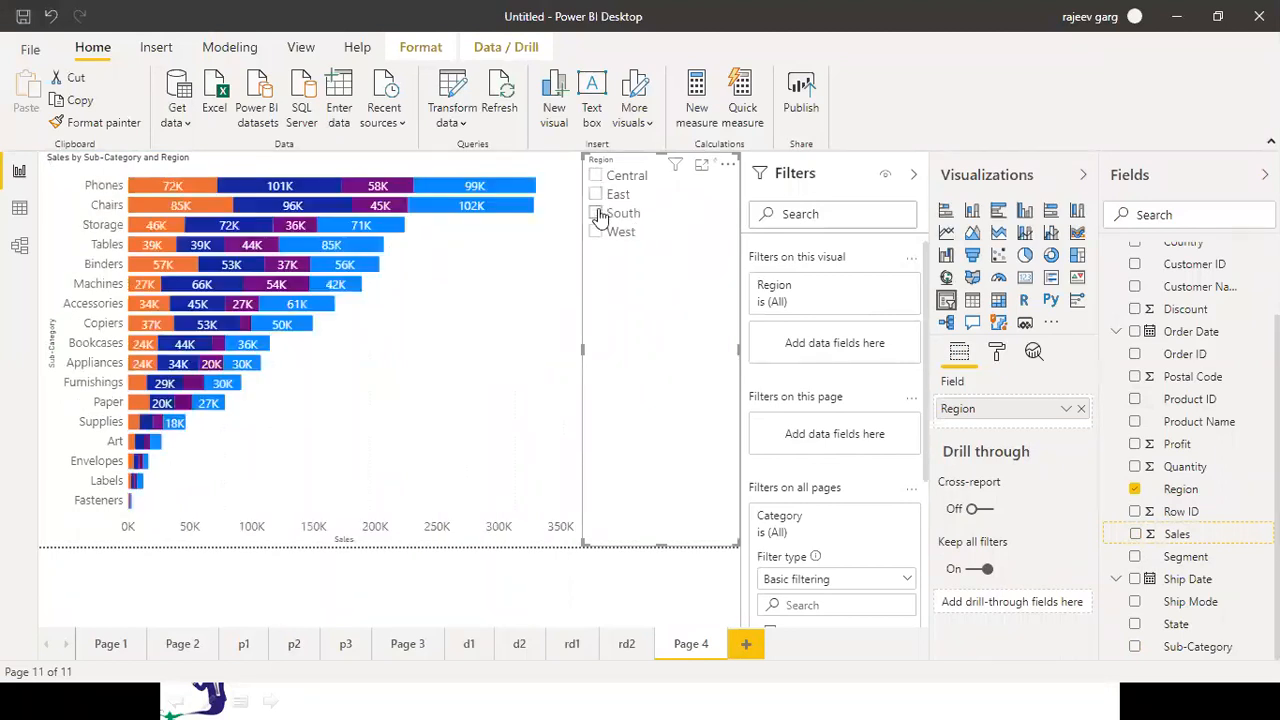
pyautogui.click(597, 214)
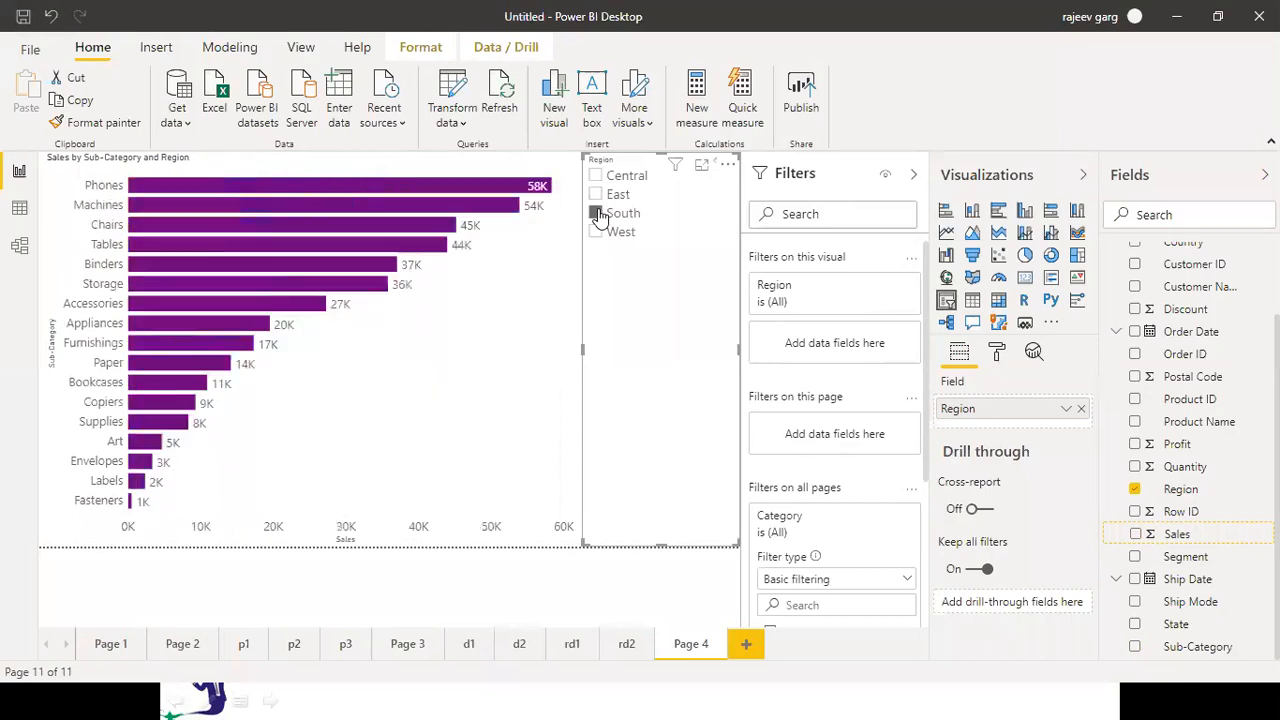
pyautogui.click(597, 196)
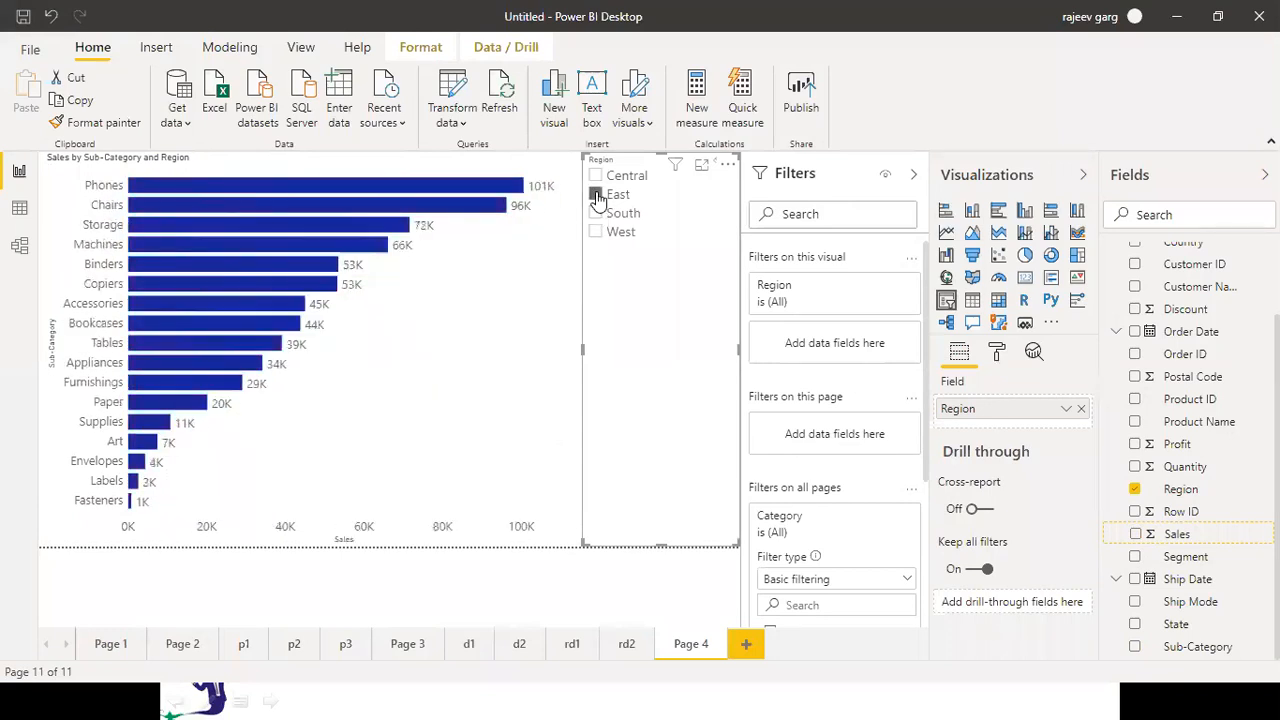
pyautogui.click(596, 233)
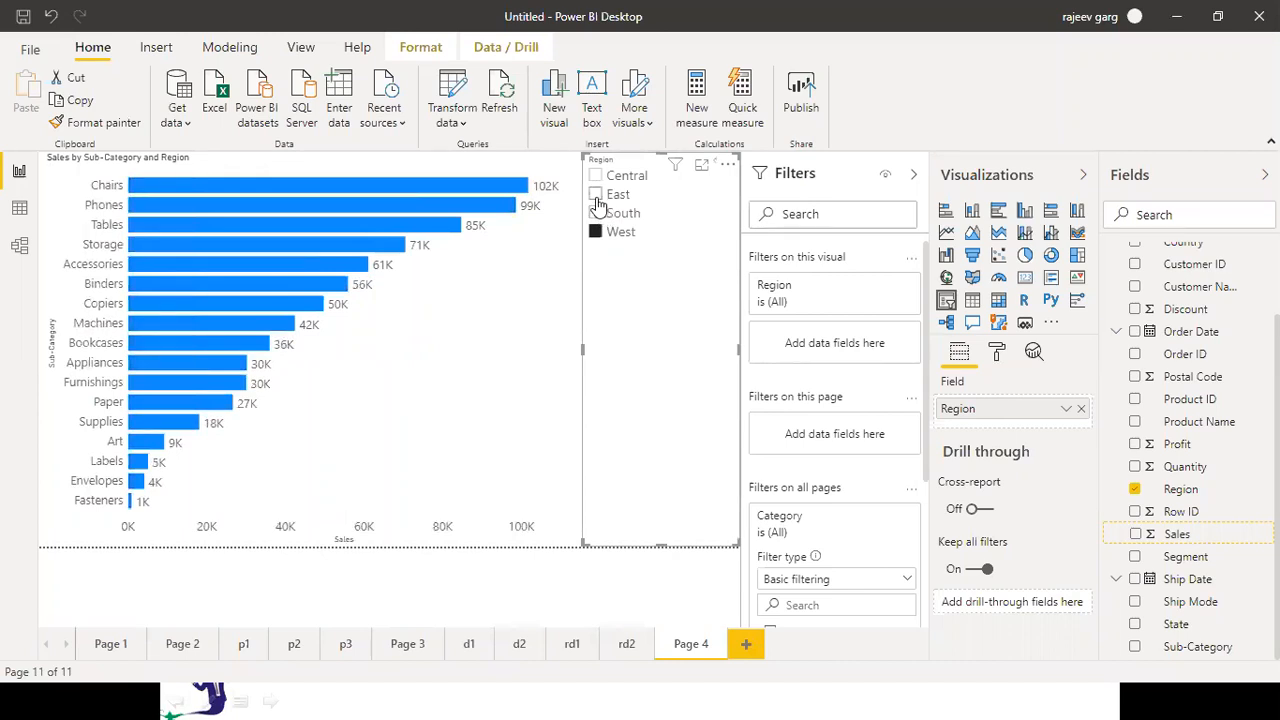
# Add East, Central and South to the West selection in the Region slicer
pyautogui.keyDown('ctrl'); pyautogui.click(594, 196); pyautogui.keyUp('ctrl')
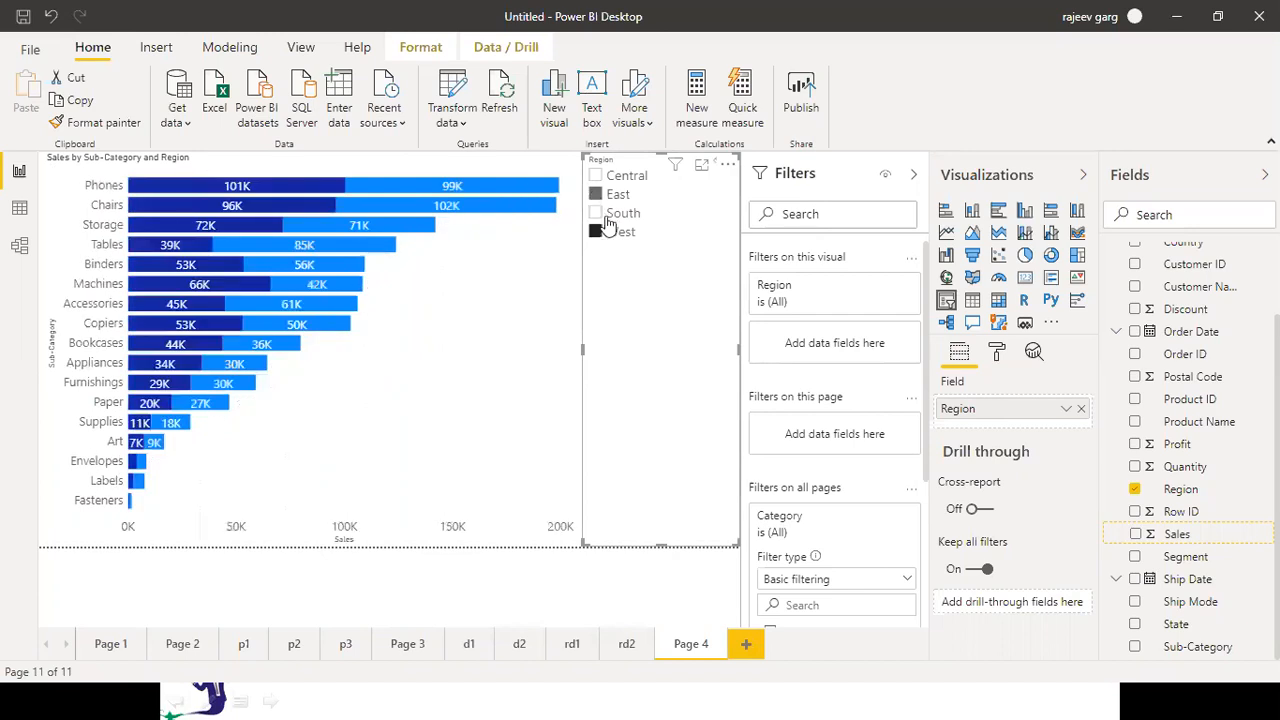
pyautogui.keyDown('ctrl'); pyautogui.click(596, 177); pyautogui.keyUp('ctrl')
pyautogui.keyDown('ctrl'); pyautogui.click(596, 214); pyautogui.keyUp('ctrl')
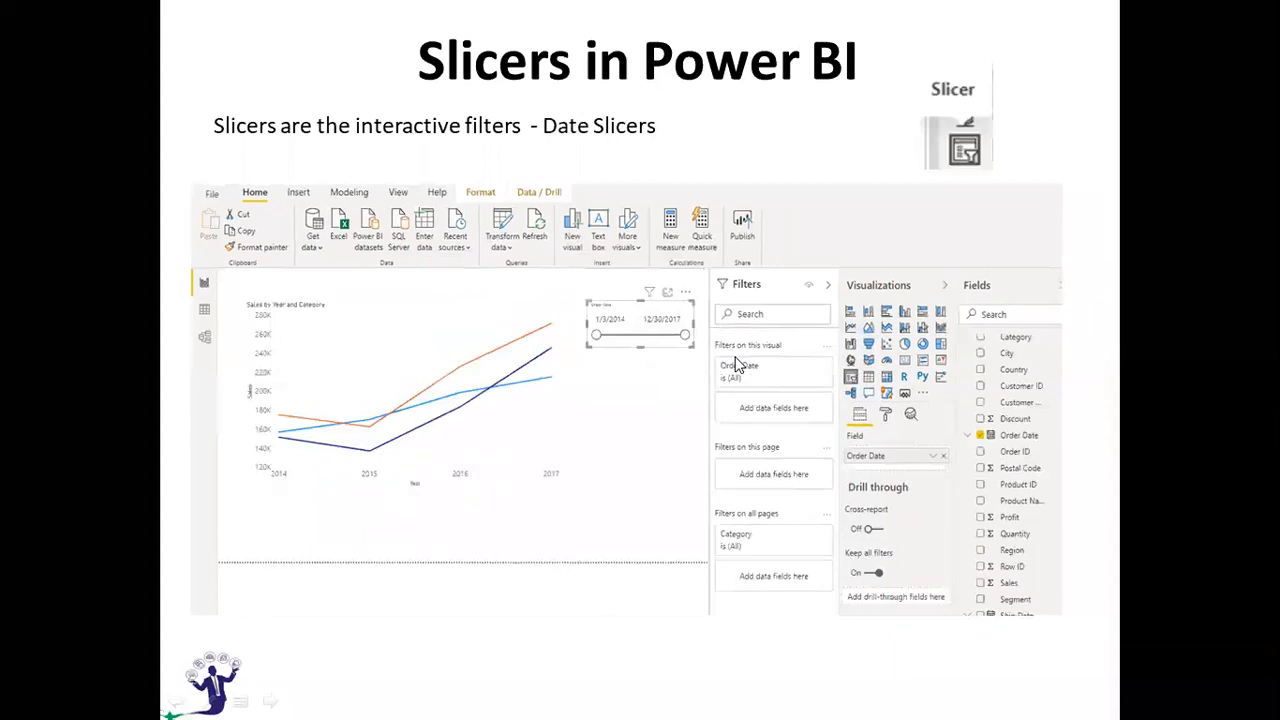
pyautogui.click(738, 365)
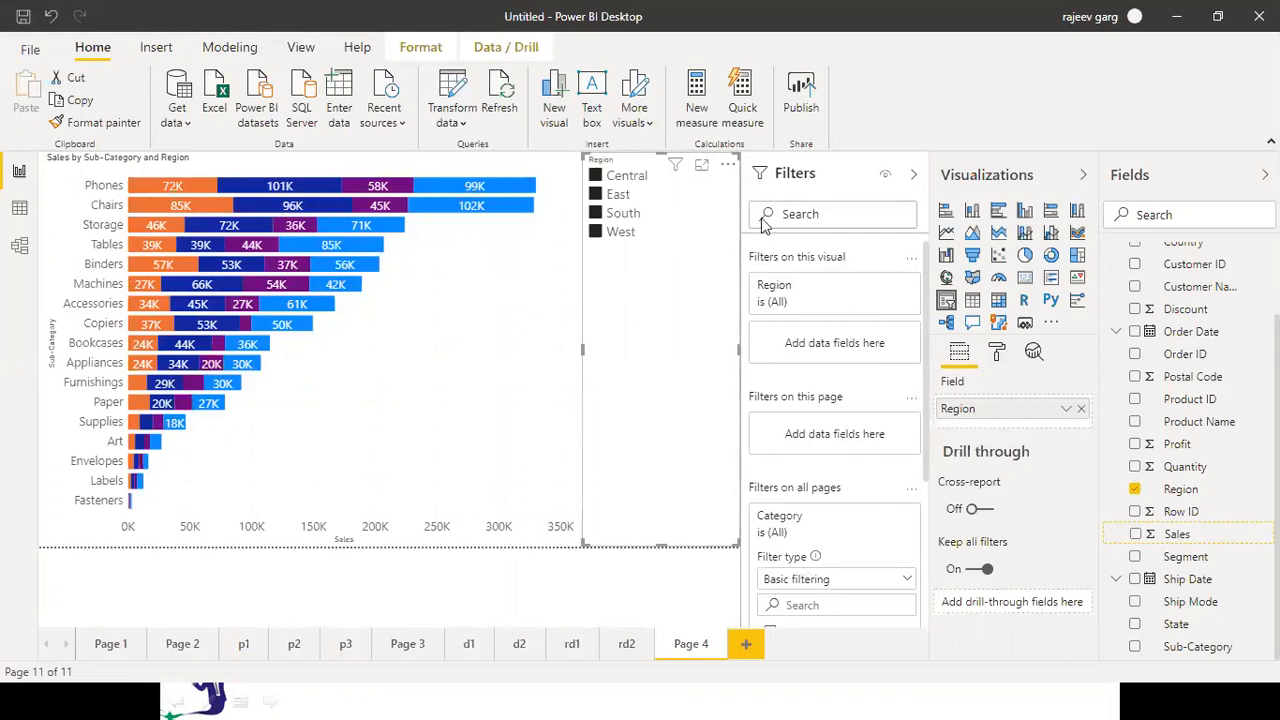
pyautogui.click(726, 166)
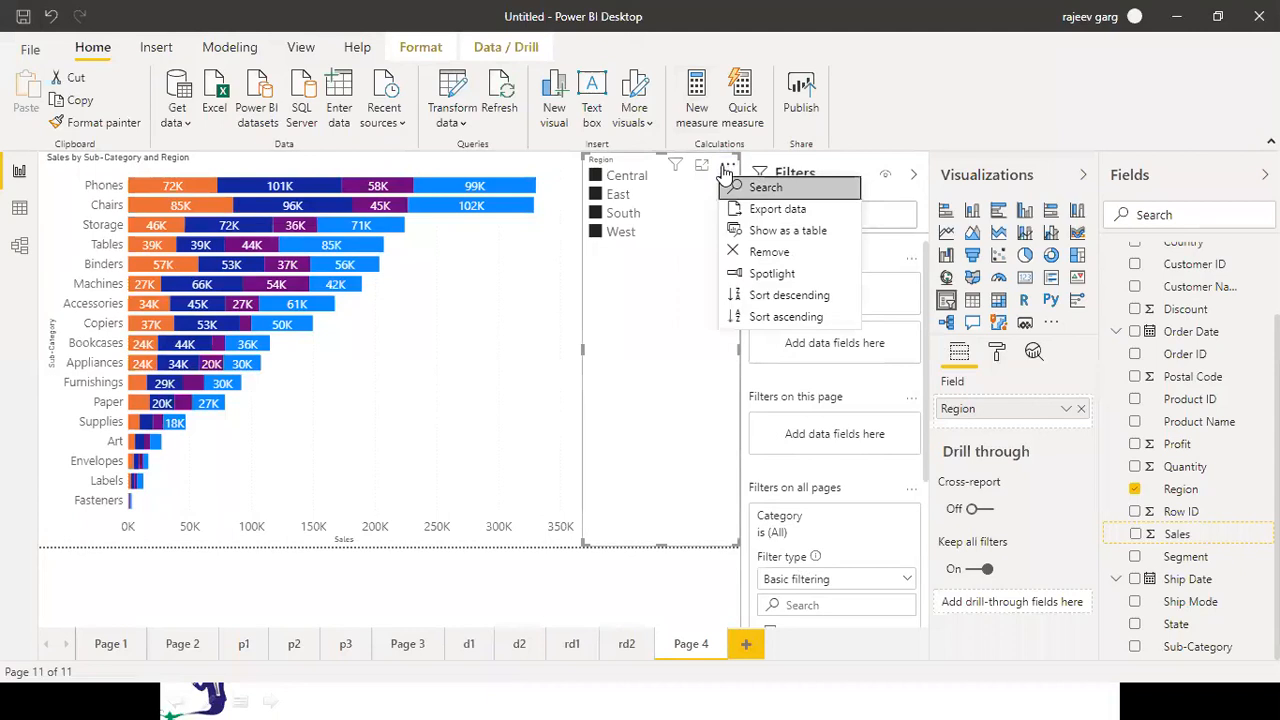
pyautogui.click(690, 373)
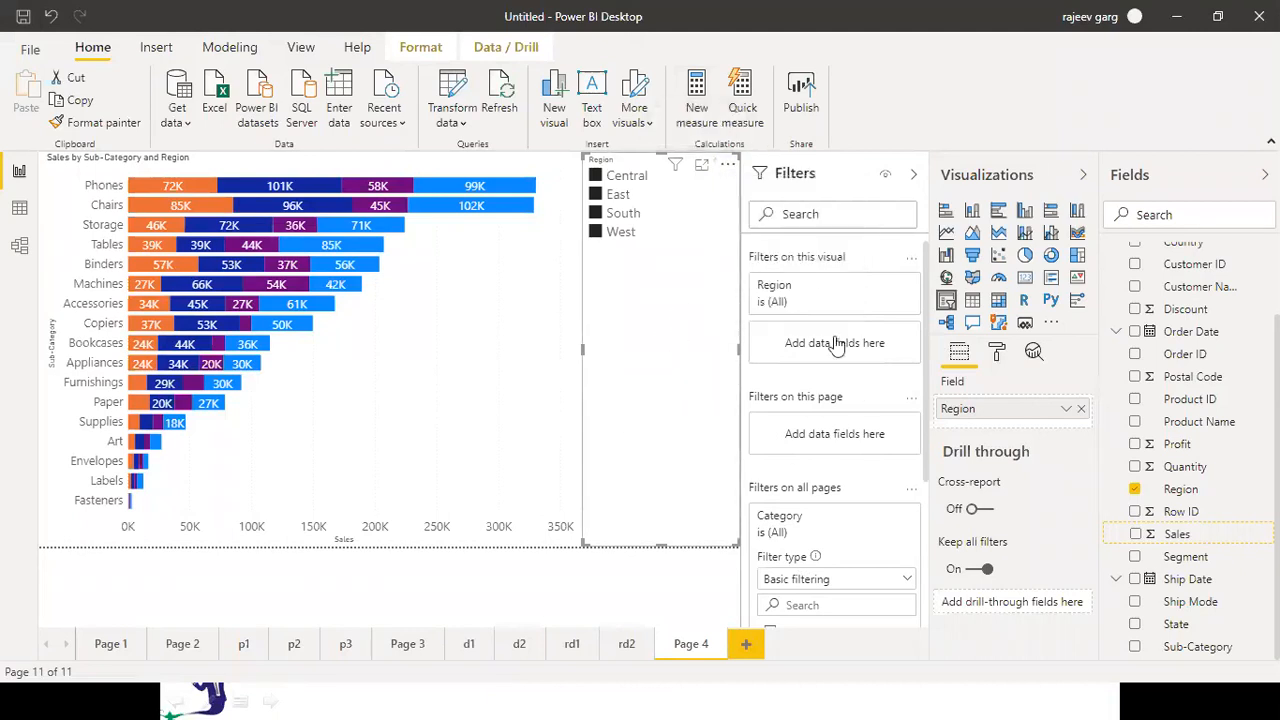
# Show the slicer's formatting options and filter the chart to East alone and to West alone
pyautogui.click(997, 352)
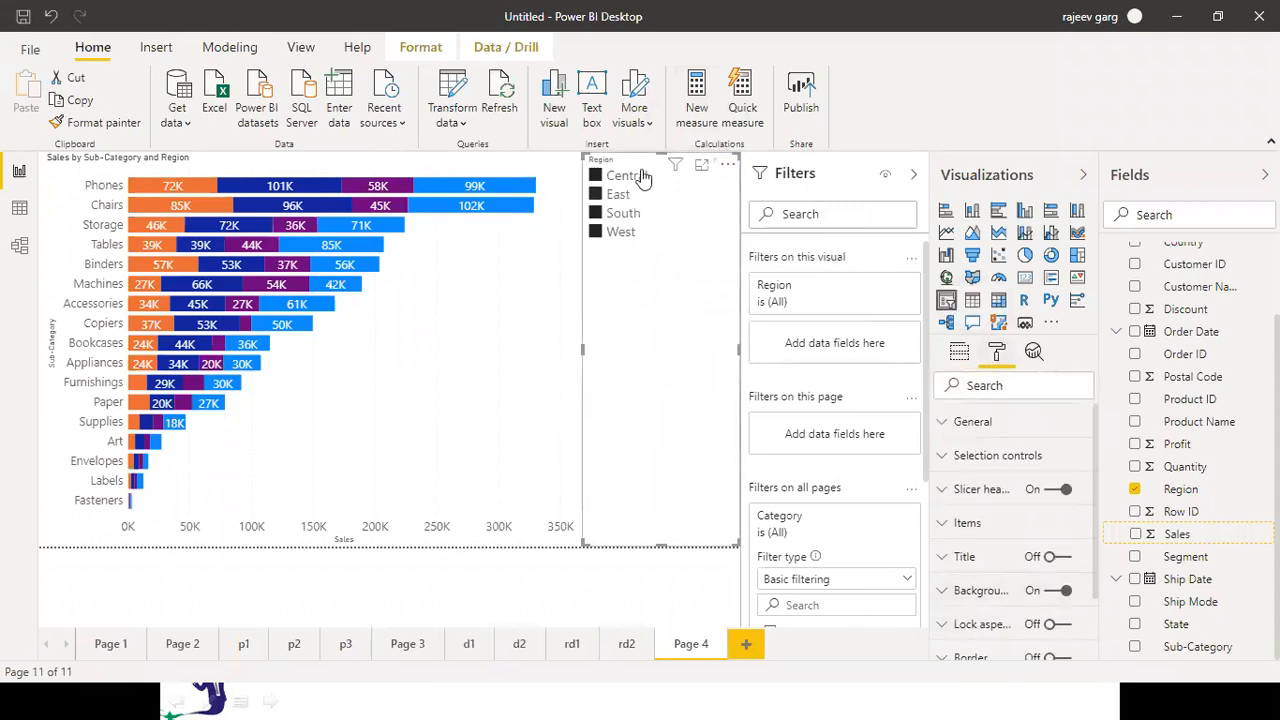
pyautogui.click(597, 195)
pyautogui.click(597, 196)
pyautogui.click(597, 195)
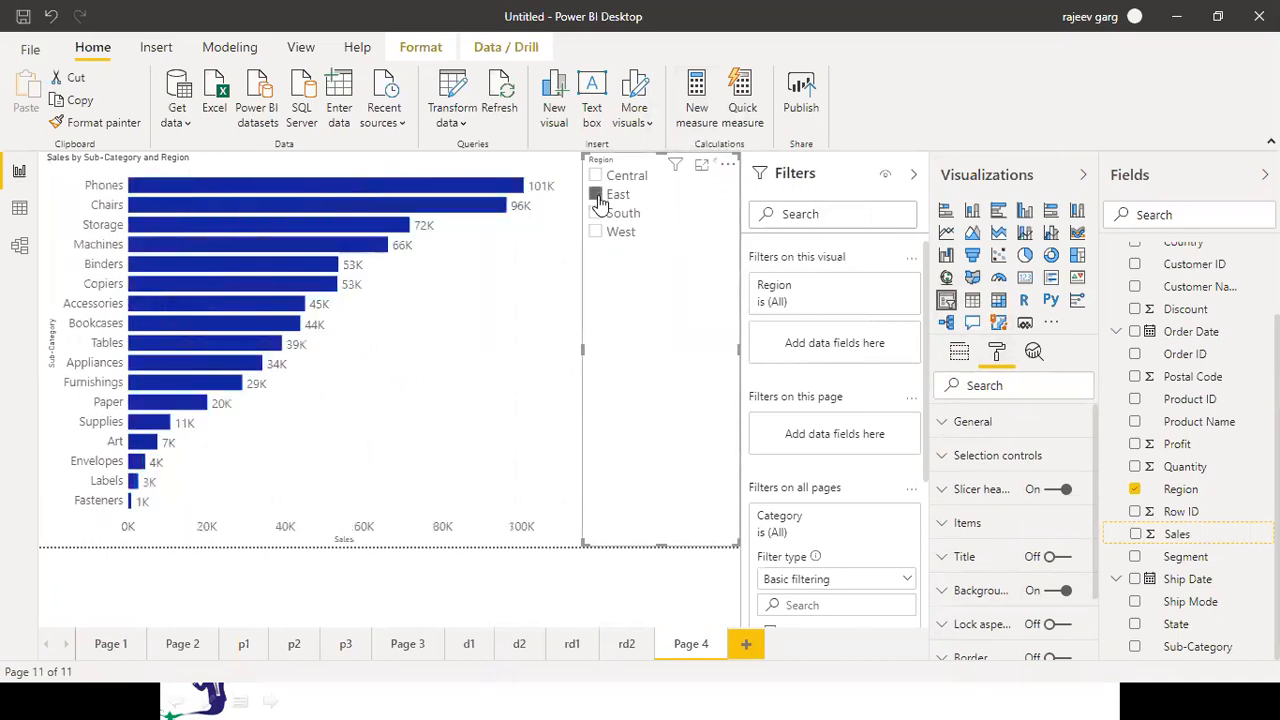
pyautogui.click(597, 233)
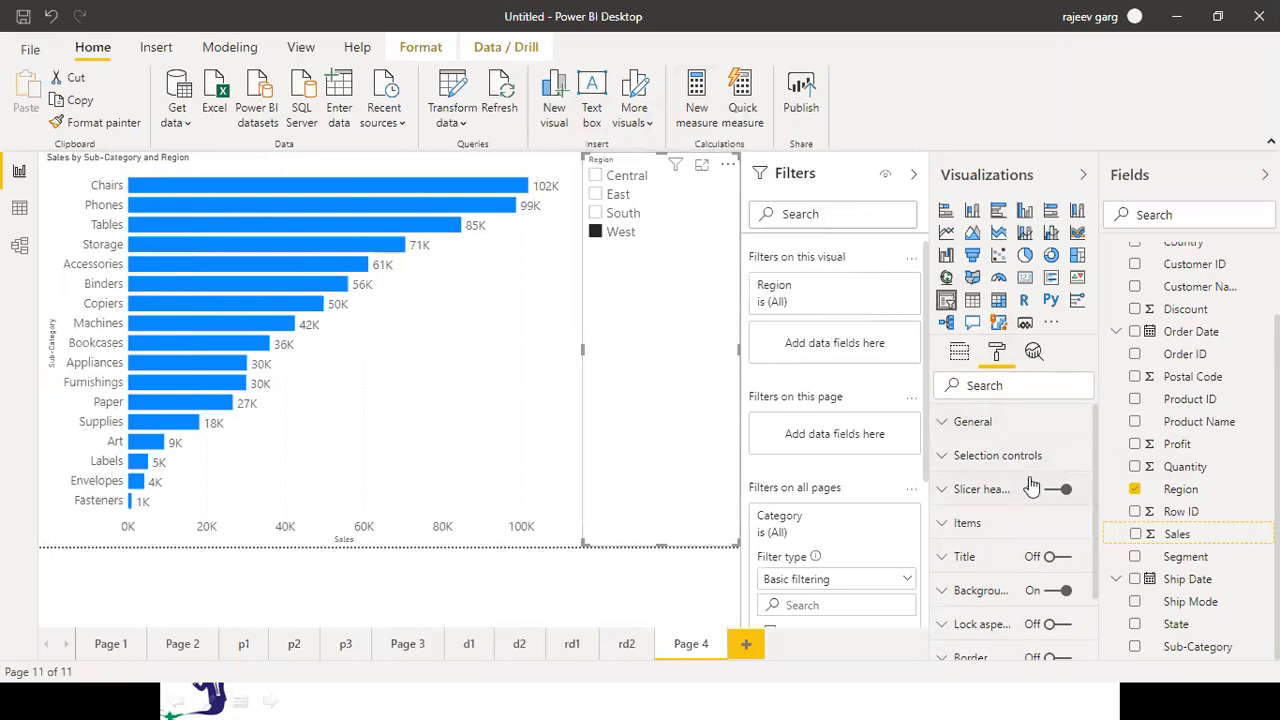
# Enable the "Select all" option in the slicer's selection controls and use it to select every region
pyautogui.click(968, 460)
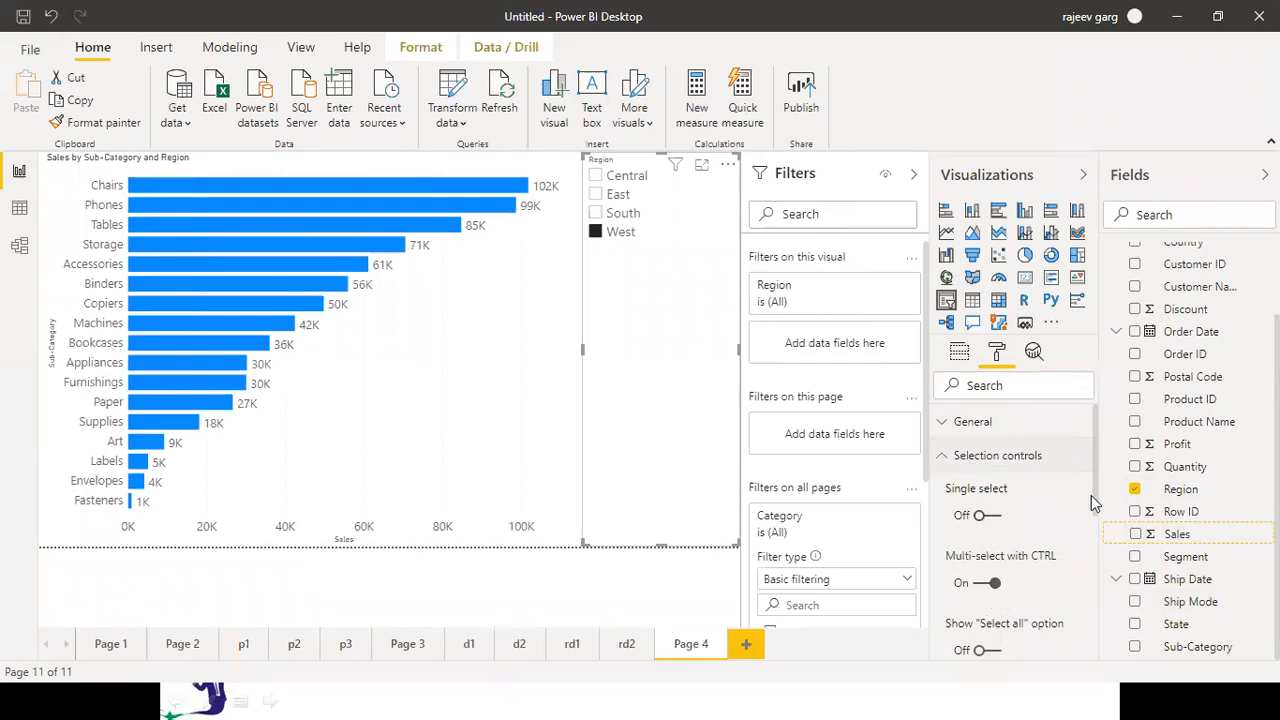
pyautogui.scroll(-2, 1060, 530)
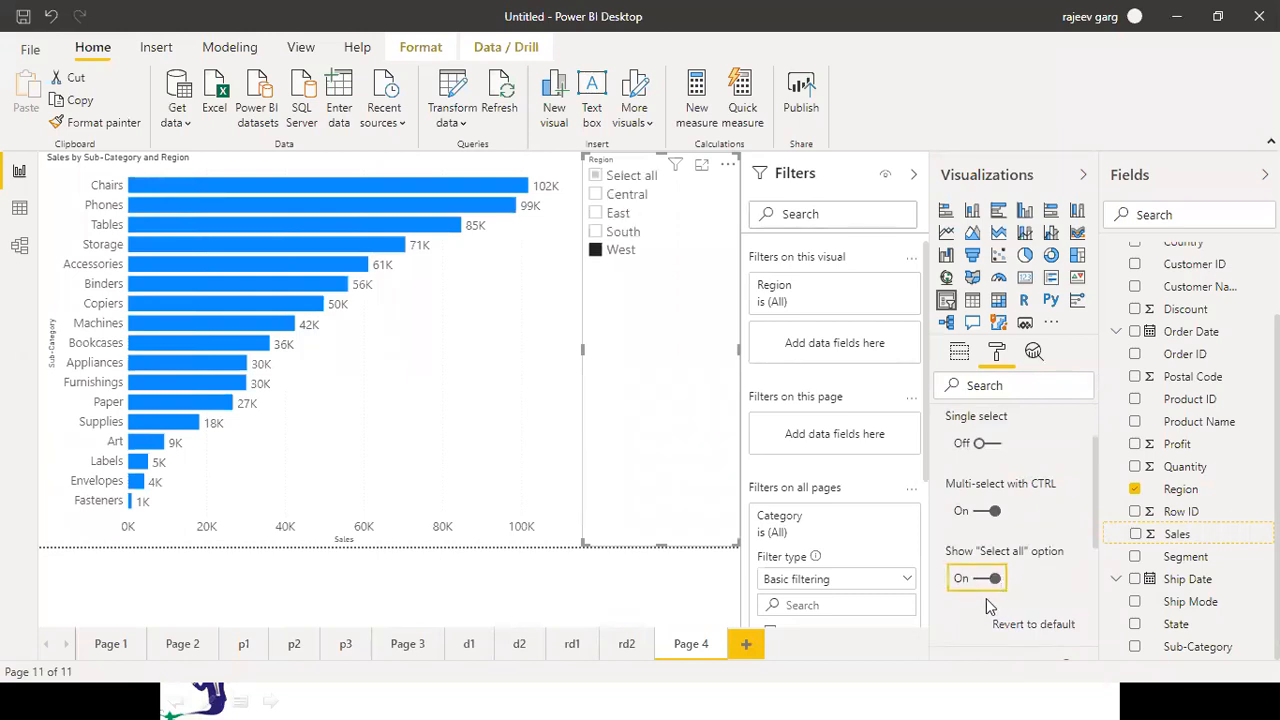
pyautogui.click(595, 176)
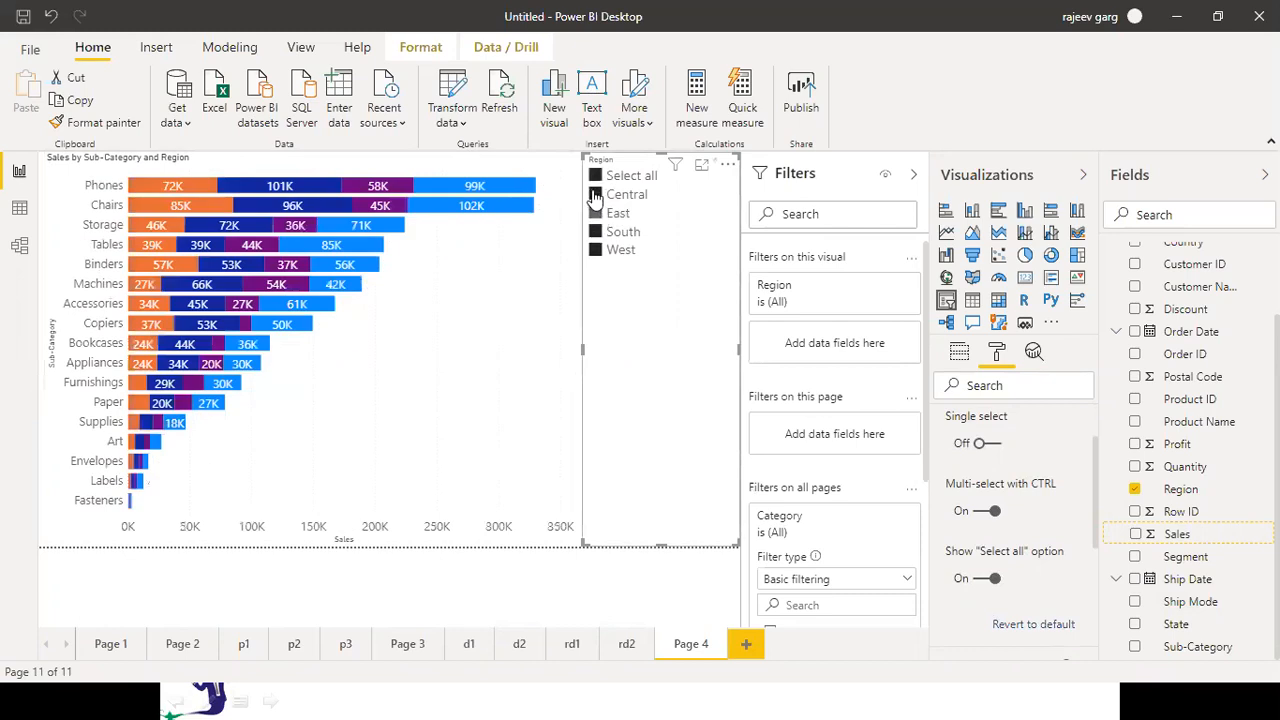
# Reduce the slicer selection to West alone and extend it with East and Central
pyautogui.click(595, 195)
pyautogui.click(596, 215)
pyautogui.click(595, 233)
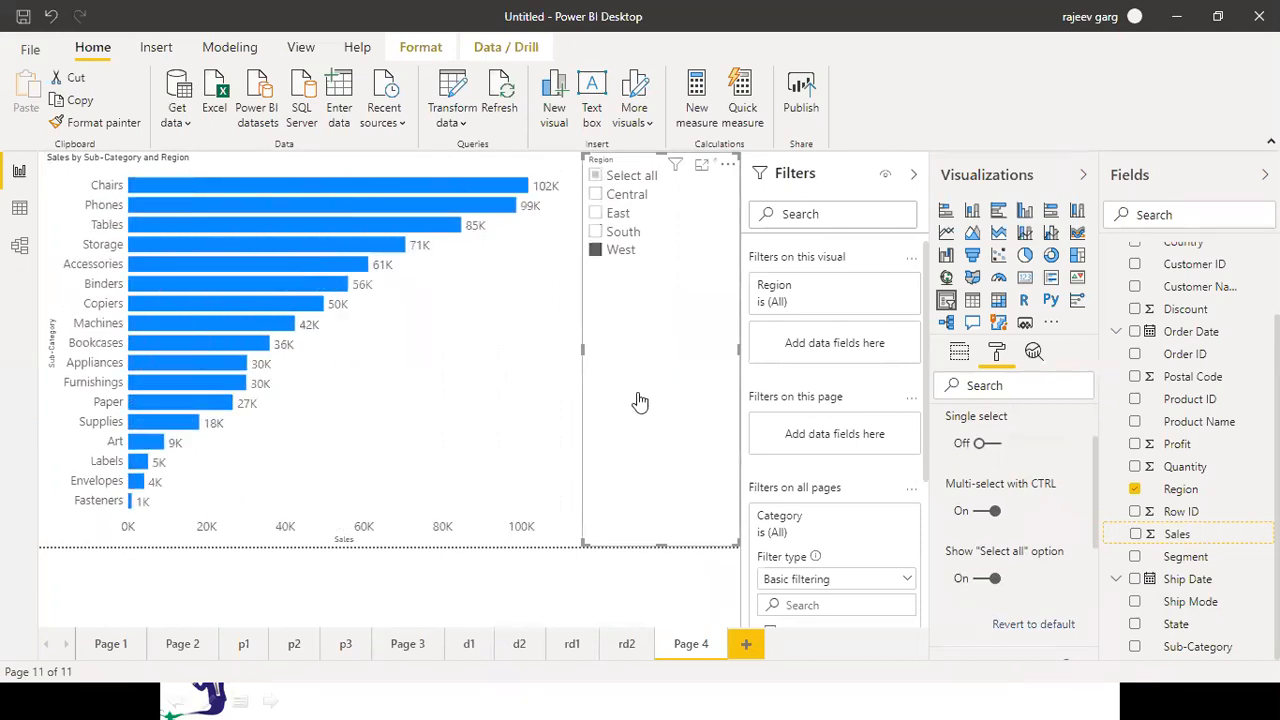
pyautogui.click(596, 215)
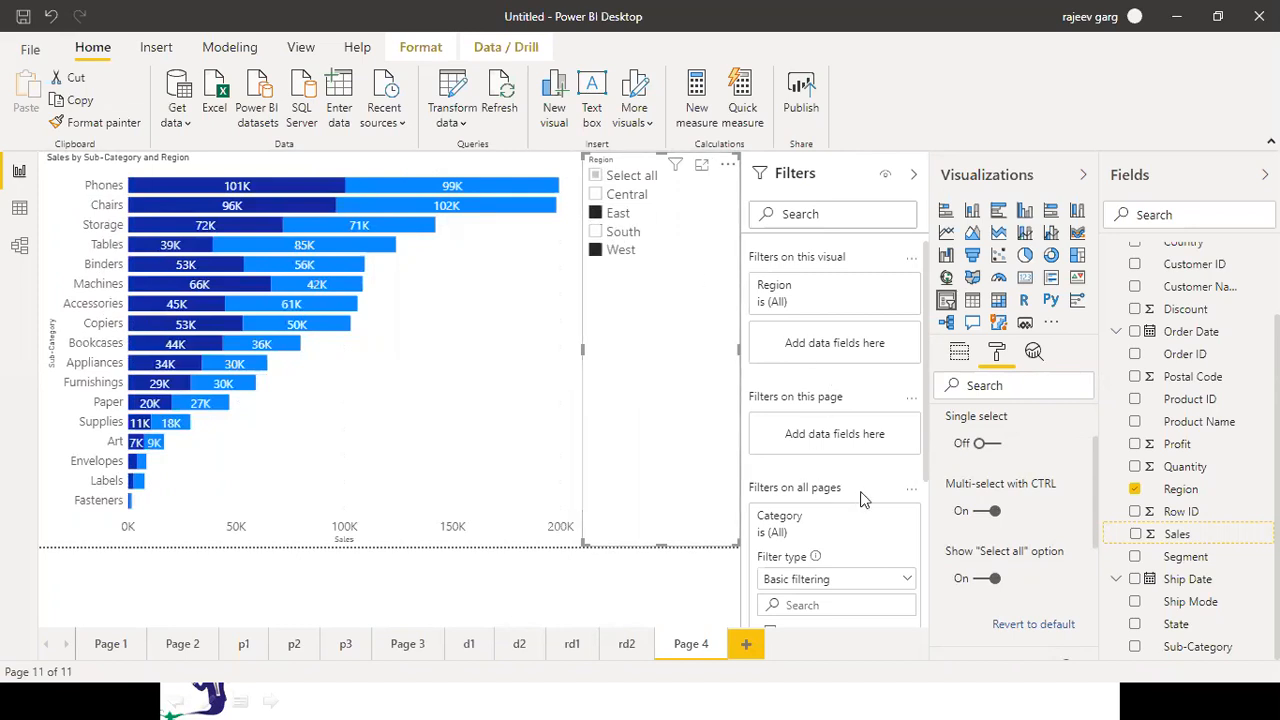
pyautogui.click(595, 195)
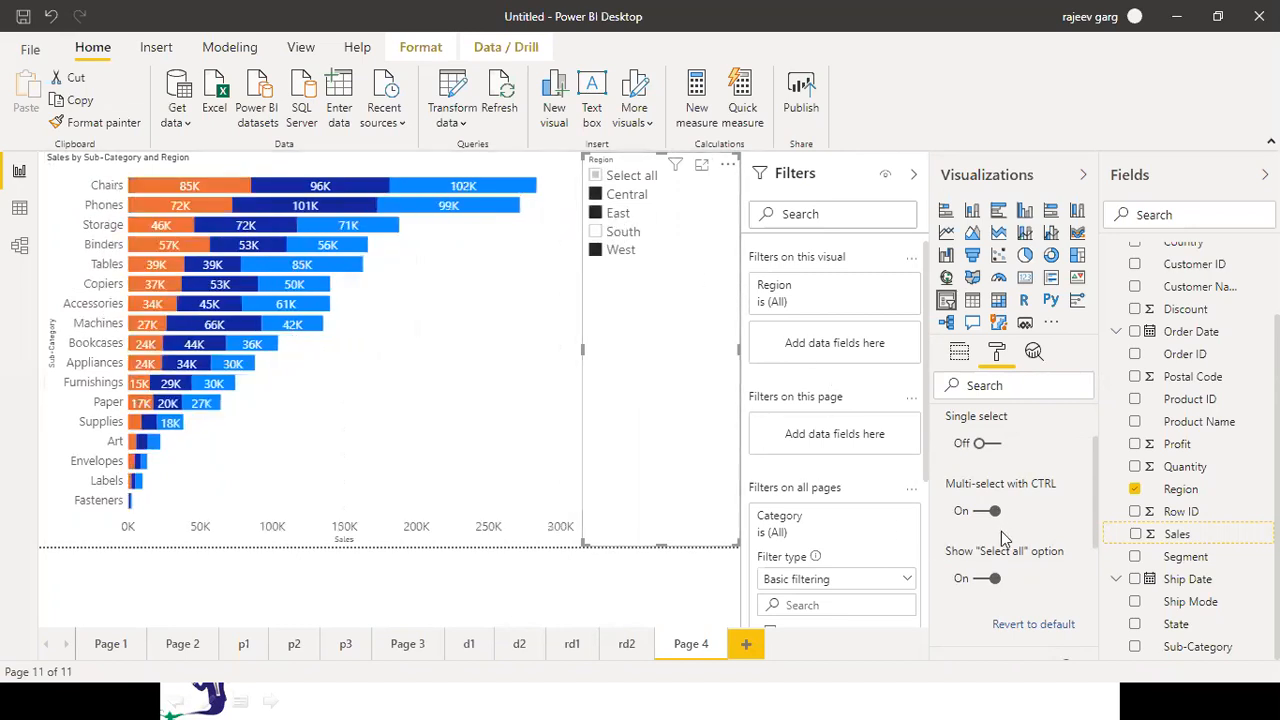
pyautogui.click(597, 233)
# Turn off Multi-select with CTRL for the slicer, clear its selection and select West and East
pyautogui.click(982, 512)
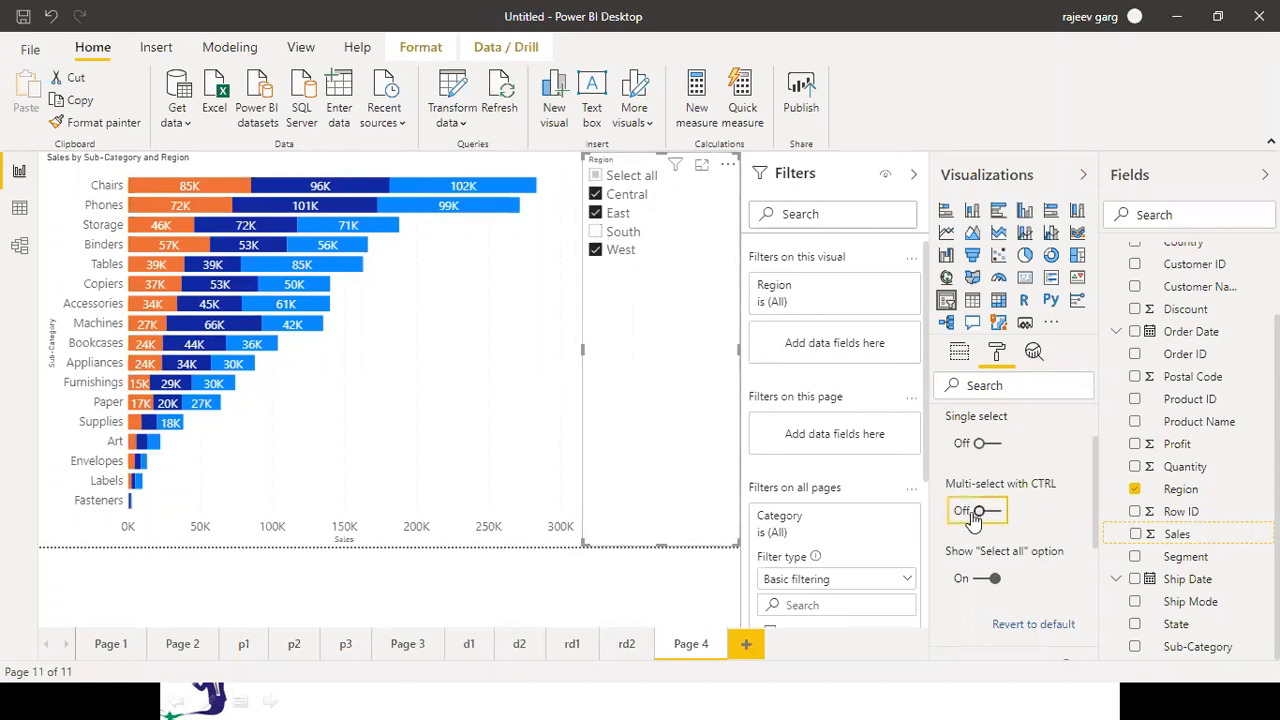
pyautogui.click(595, 177)
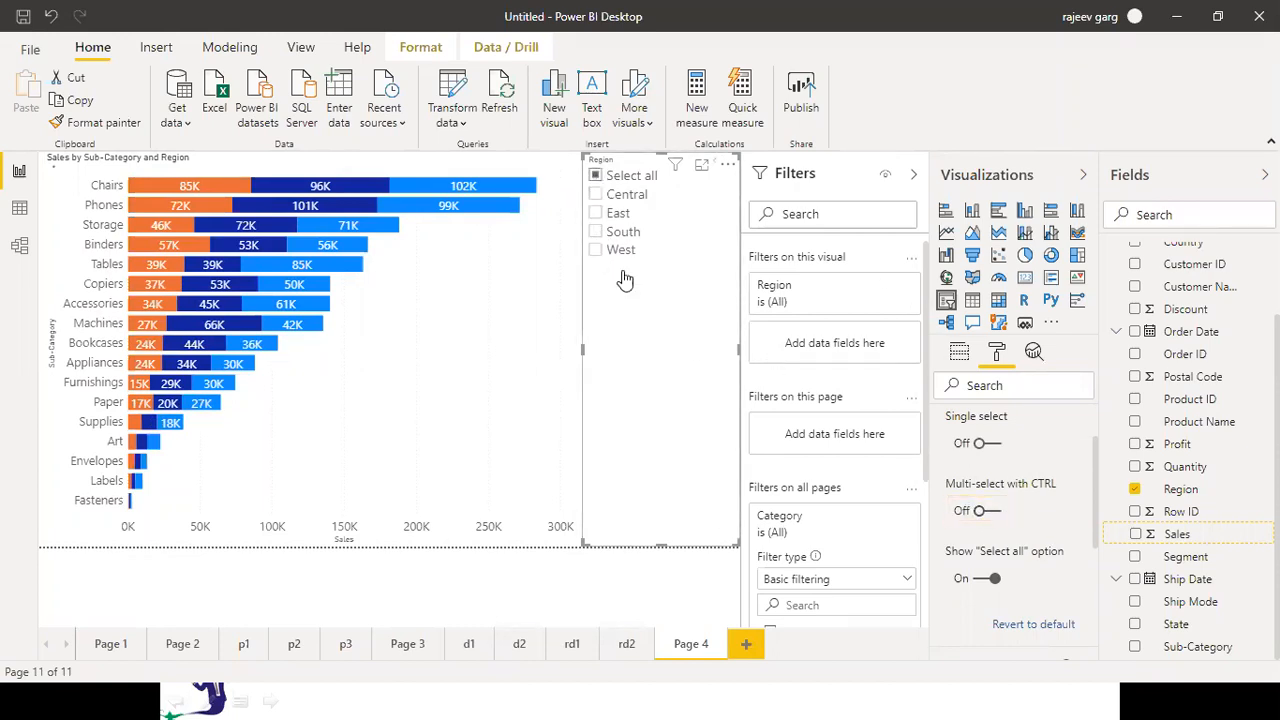
pyautogui.click(596, 251)
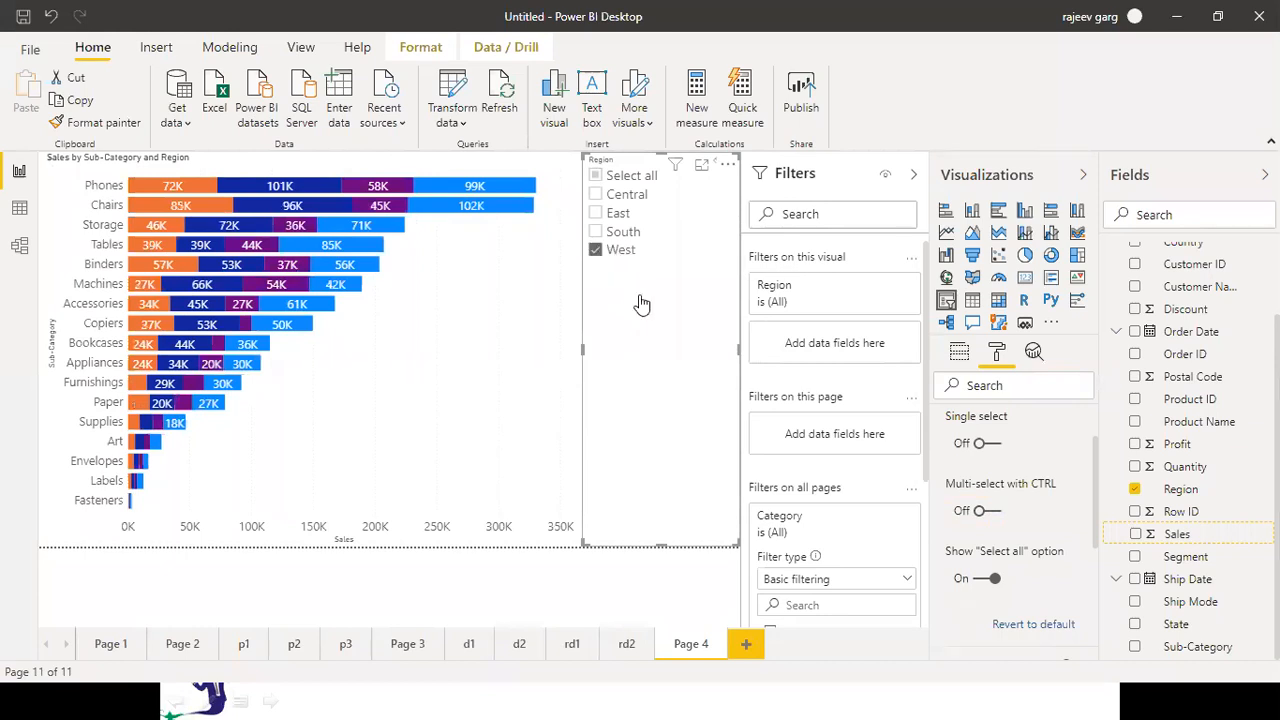
pyautogui.click(596, 215)
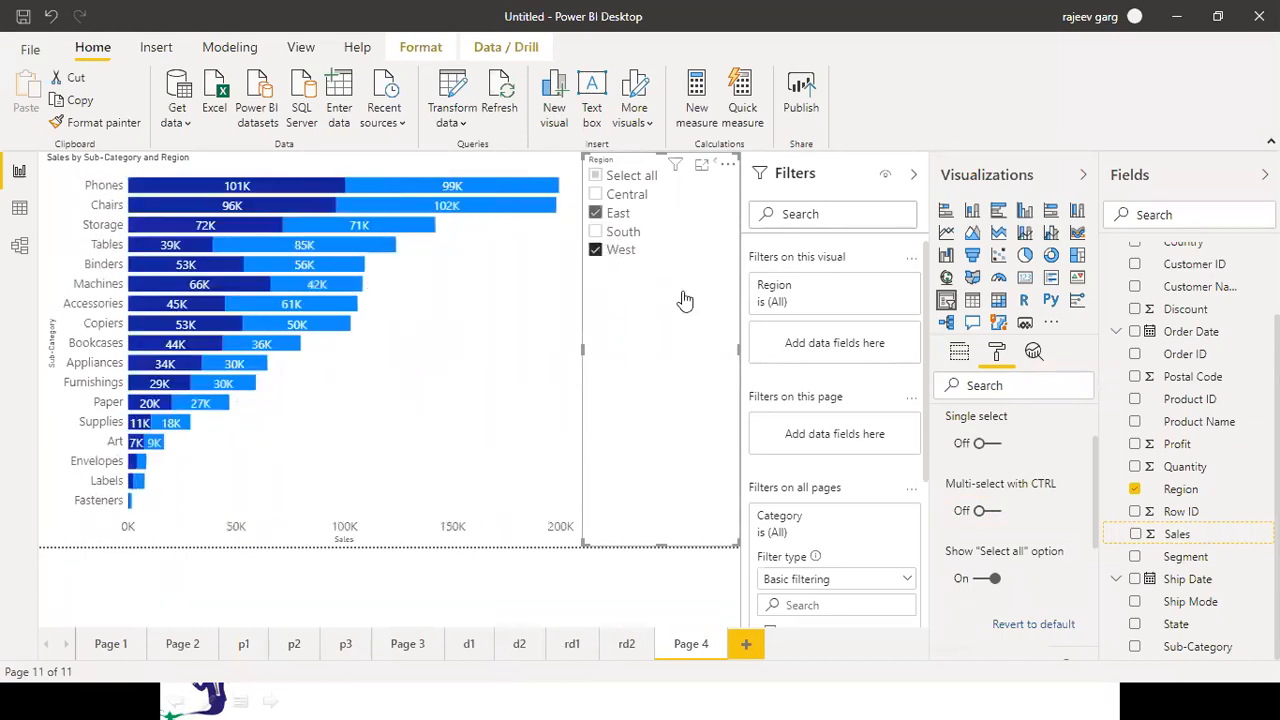
# Add Central and South to the slicer selection, and narrow it down to South and West
pyautogui.click(596, 195)
pyautogui.click(596, 233)
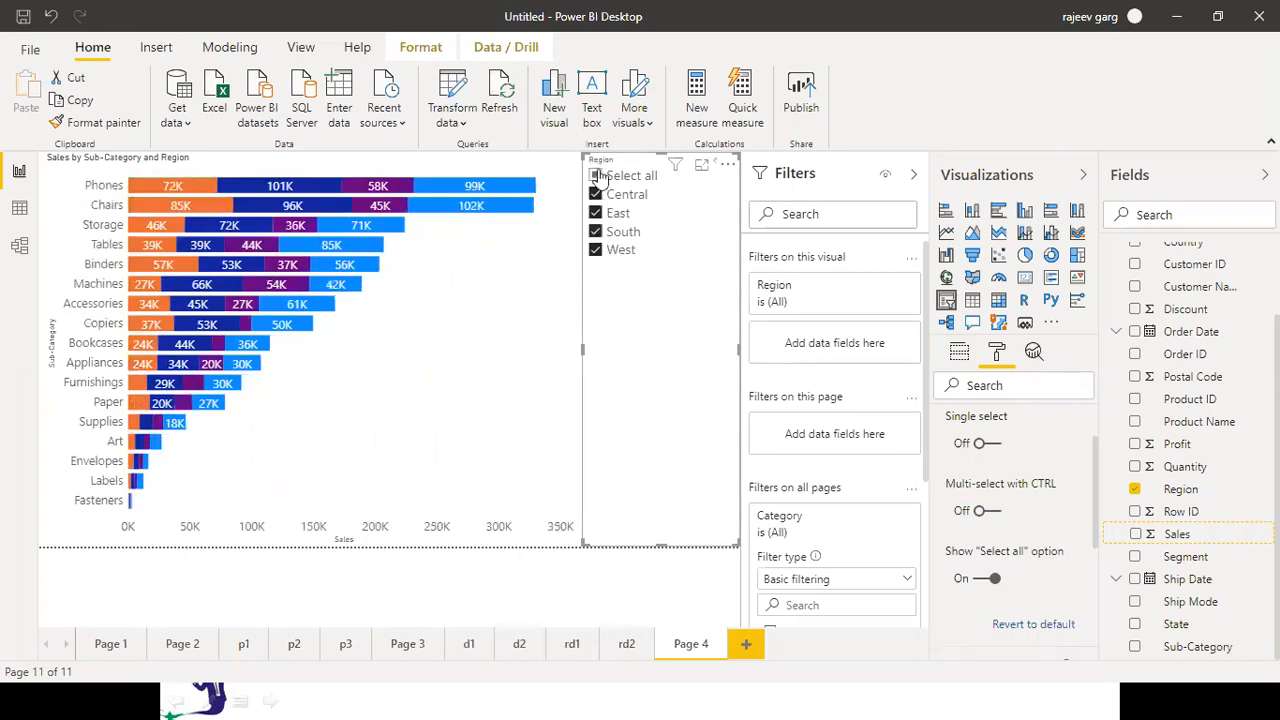
pyautogui.click(597, 179)
pyautogui.click(596, 195)
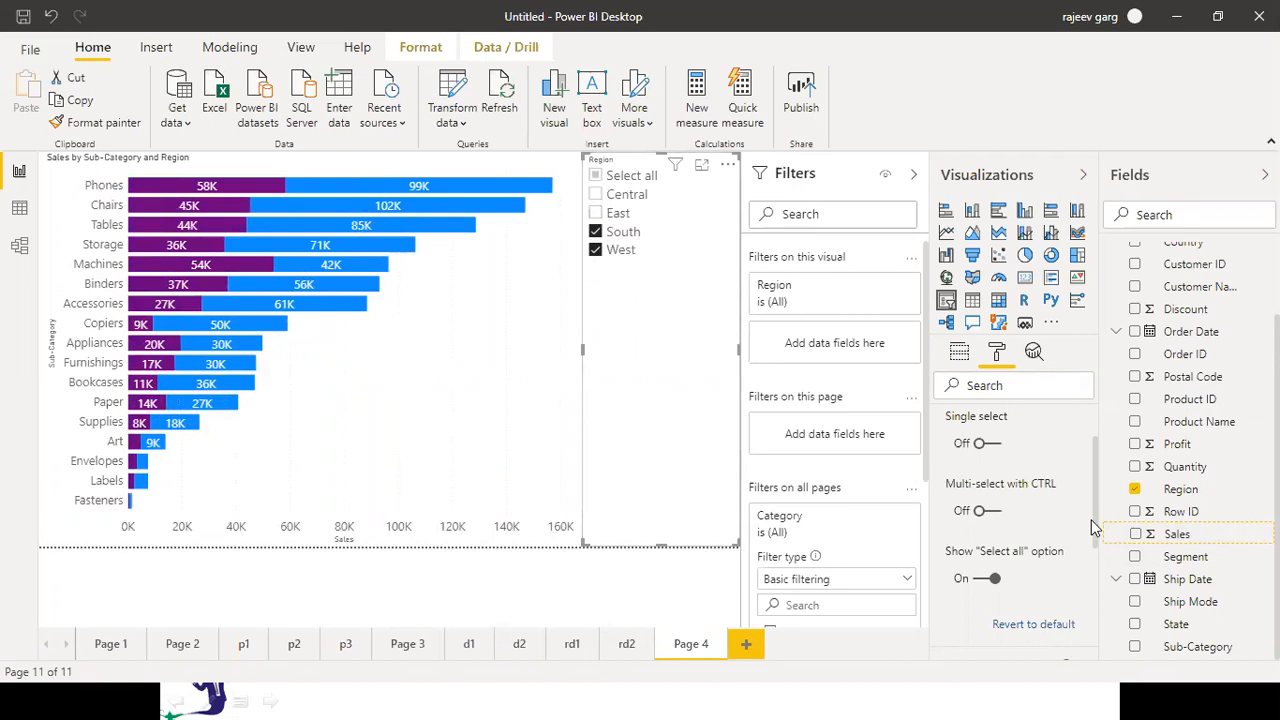
# Enable Single select for the Region slicer and switch its selection to East, West and Central
pyautogui.scroll(2, 1090, 467)
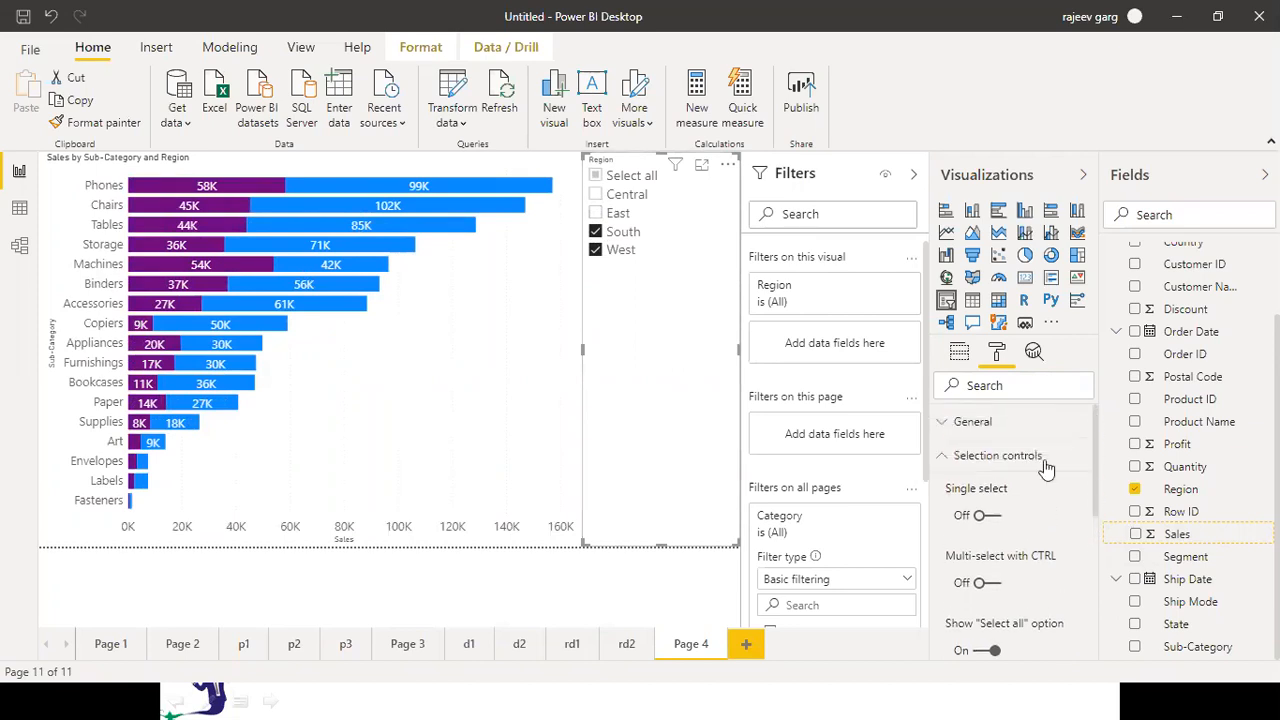
pyautogui.click(990, 518)
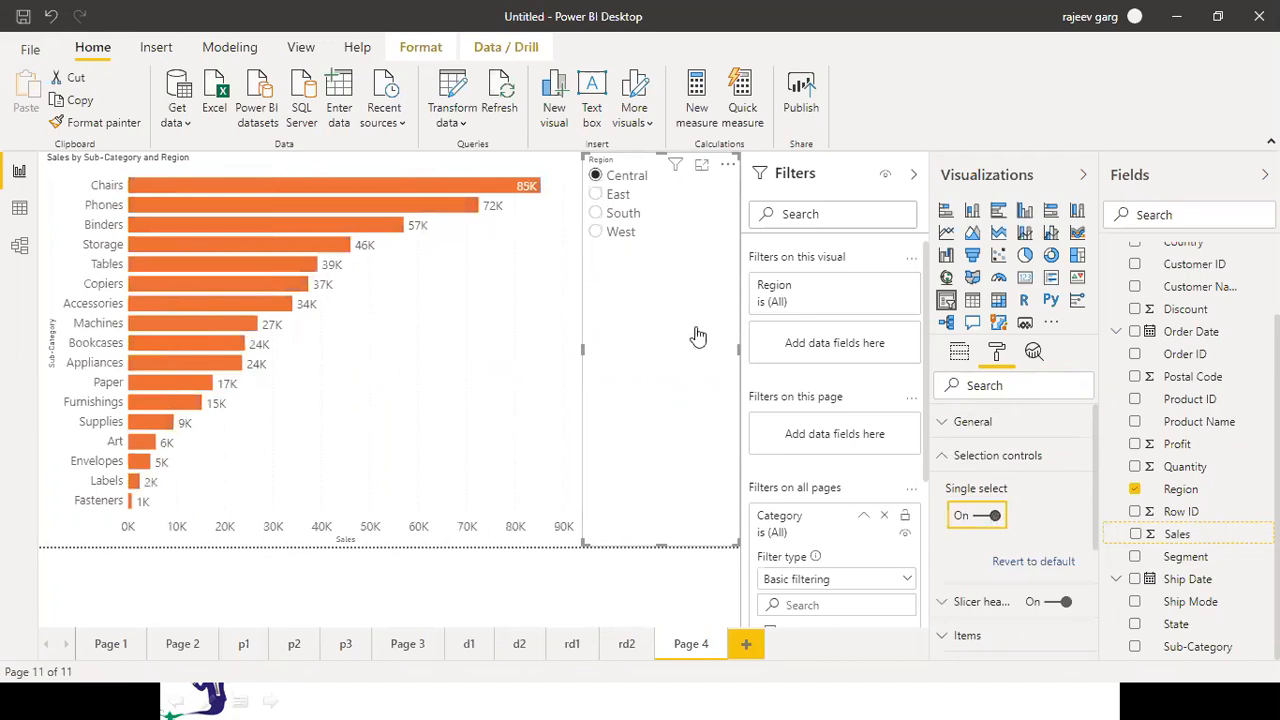
pyautogui.click(597, 195)
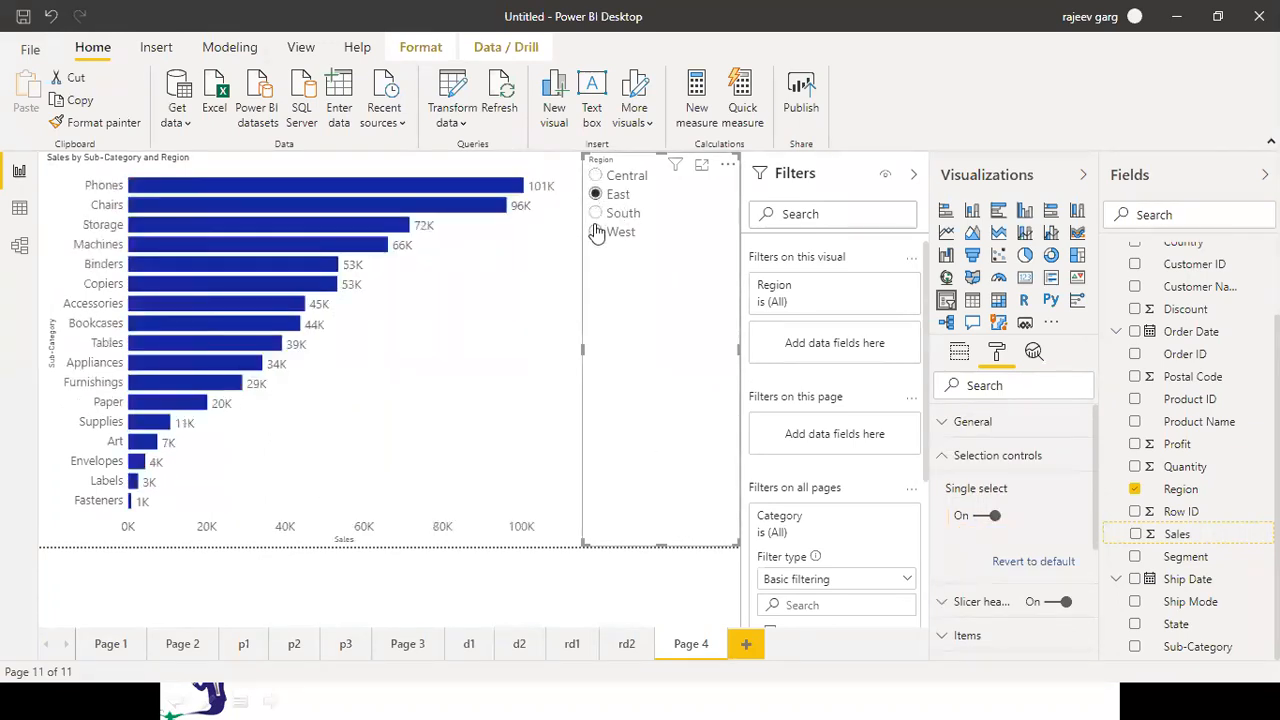
pyautogui.click(596, 231)
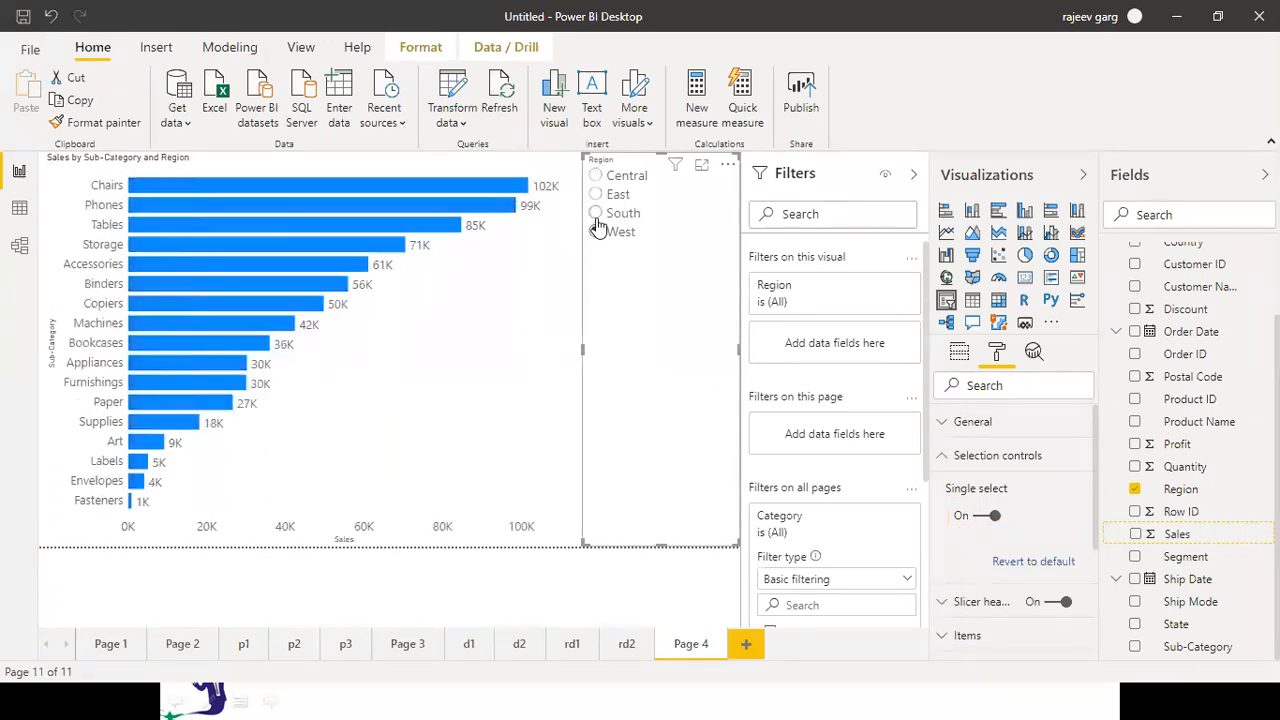
pyautogui.click(595, 175)
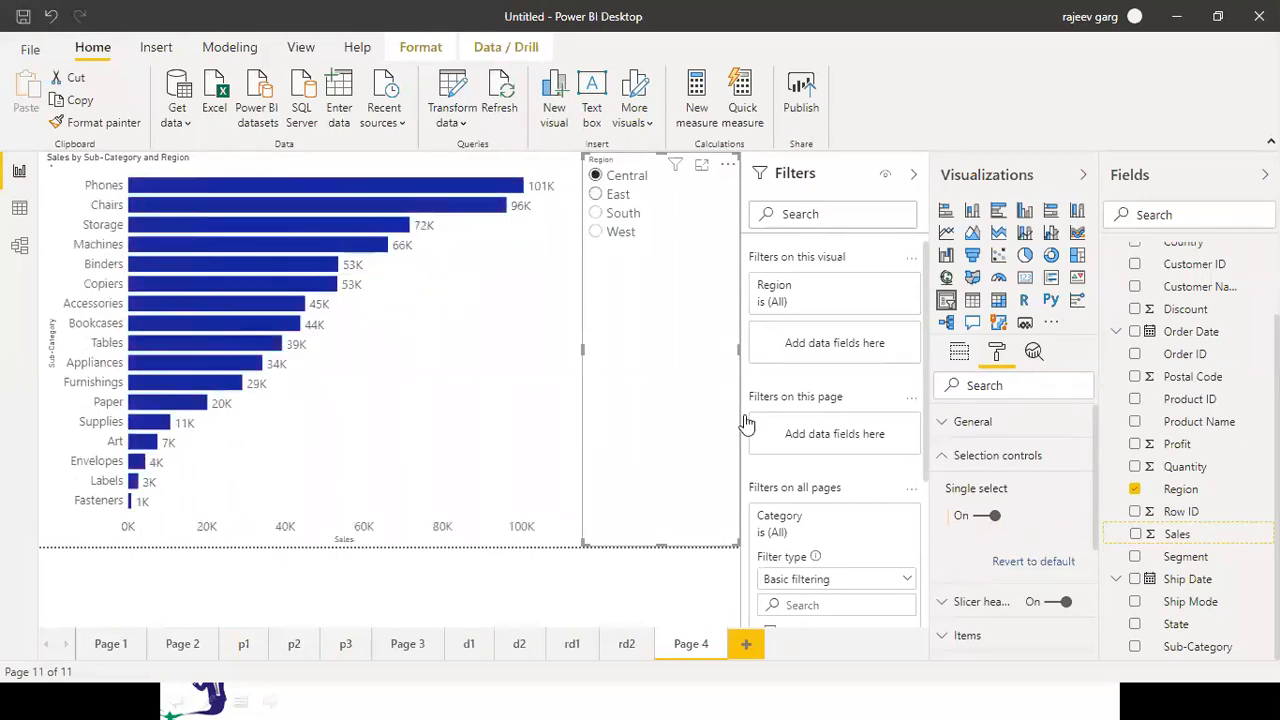
# Turn off Single select for the Region slicer and select all regions
pyautogui.click(985, 517)
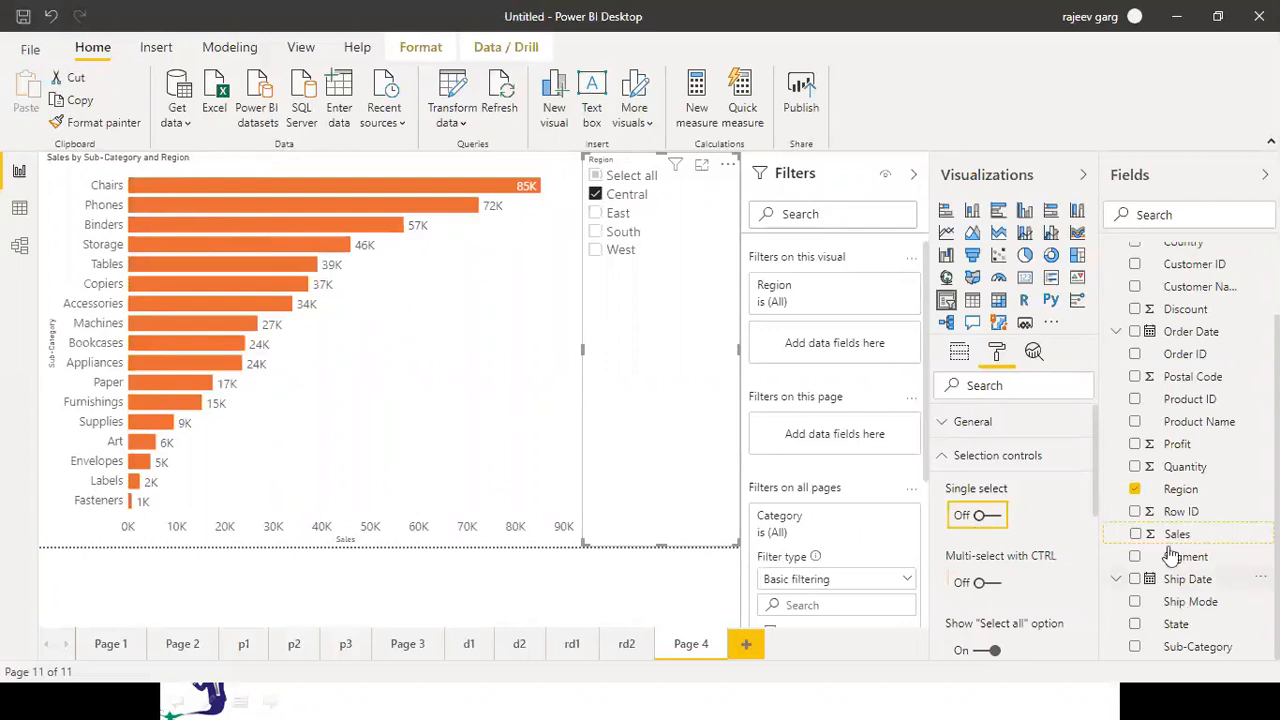
pyautogui.click(596, 177)
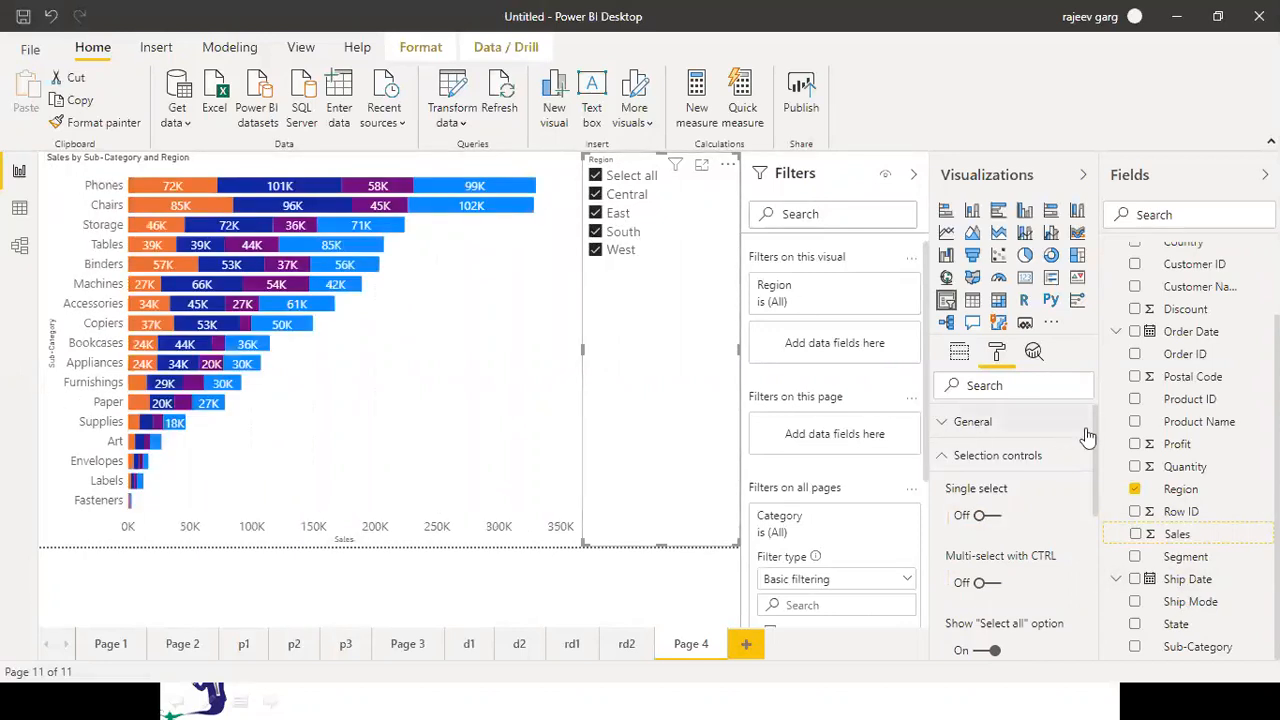
pyautogui.click(937, 462)
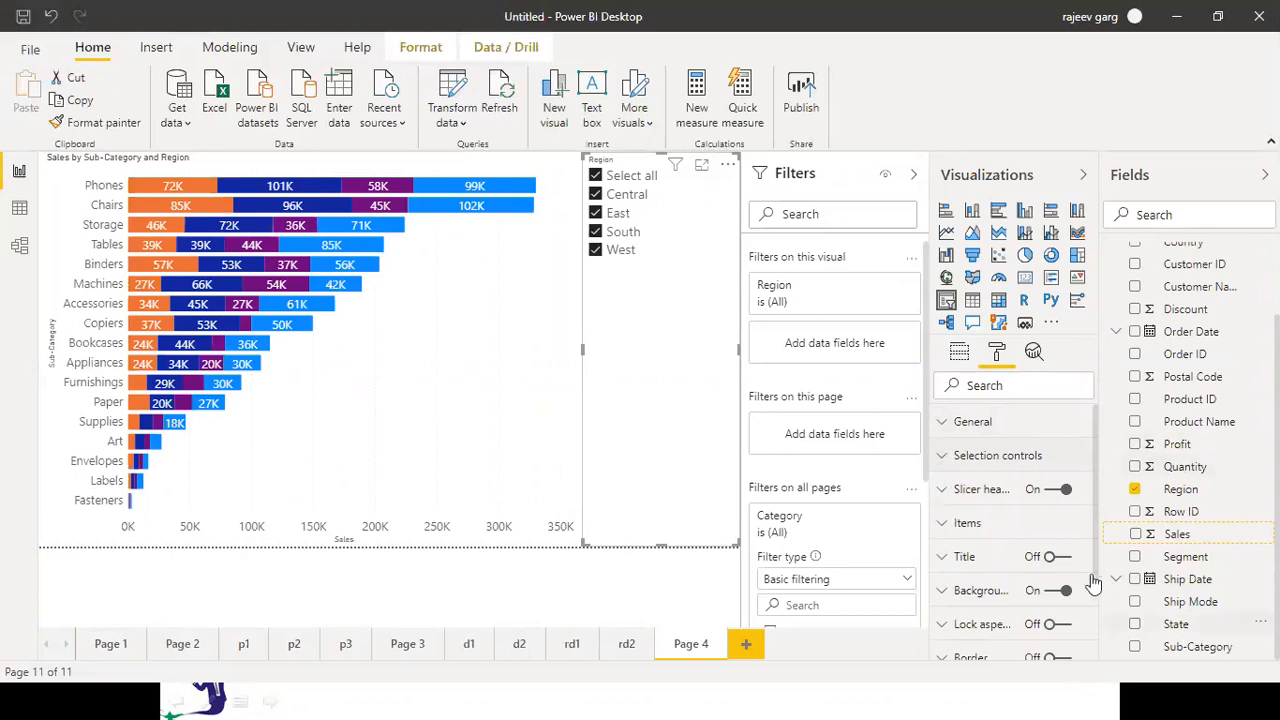
# Try dark blue and orange as the Region slicer's background color, and settle on a medium blue theme shade
pyautogui.scroll(-2, 1100, 556)
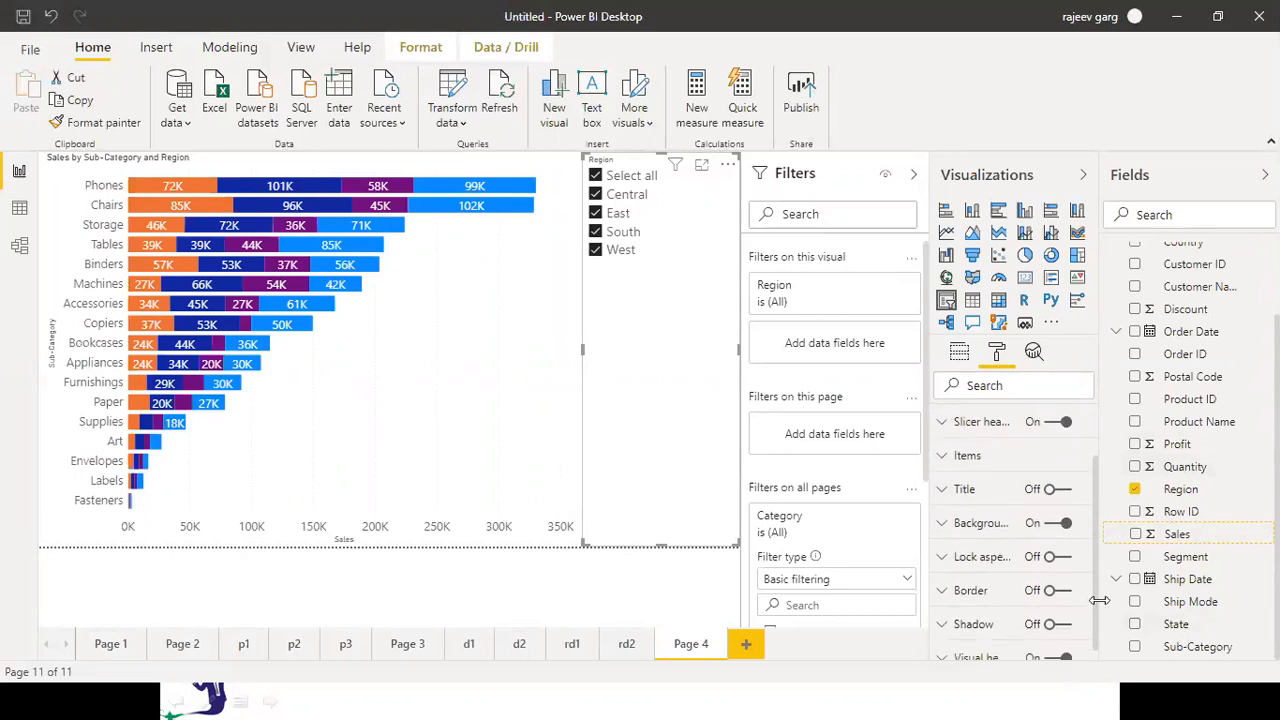
pyautogui.click(983, 530)
pyautogui.click(975, 582)
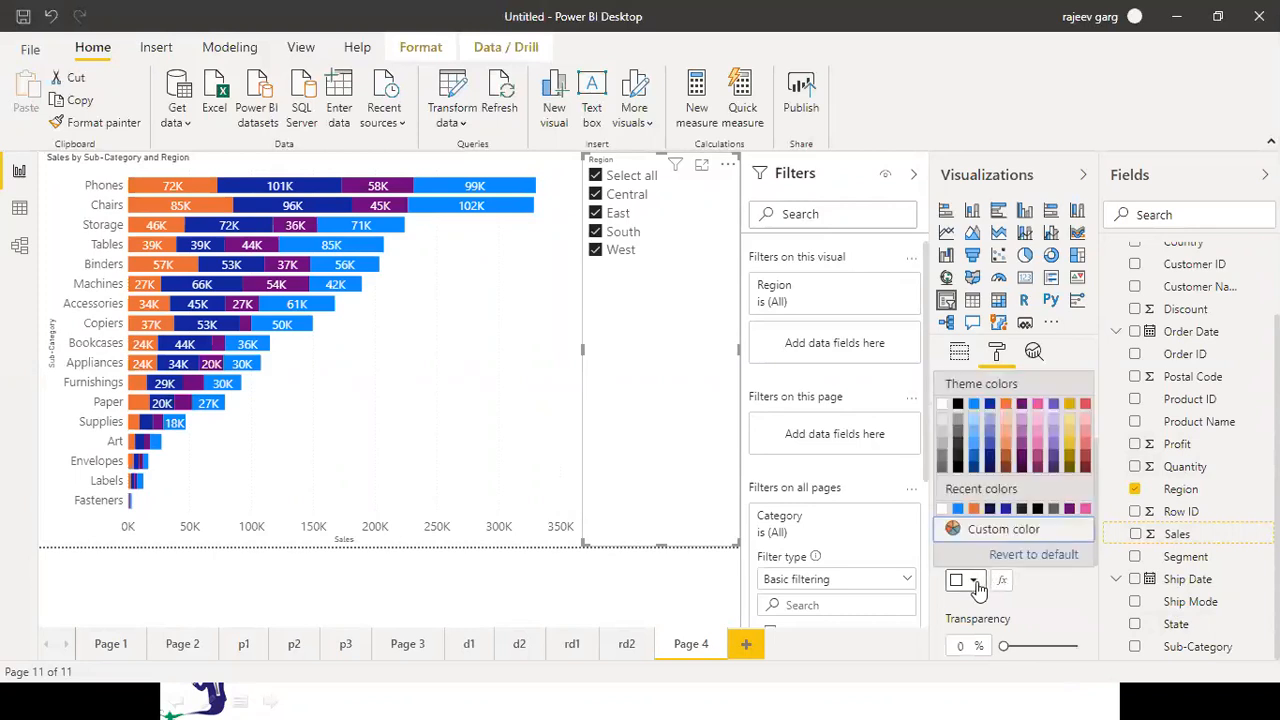
pyautogui.click(988, 510)
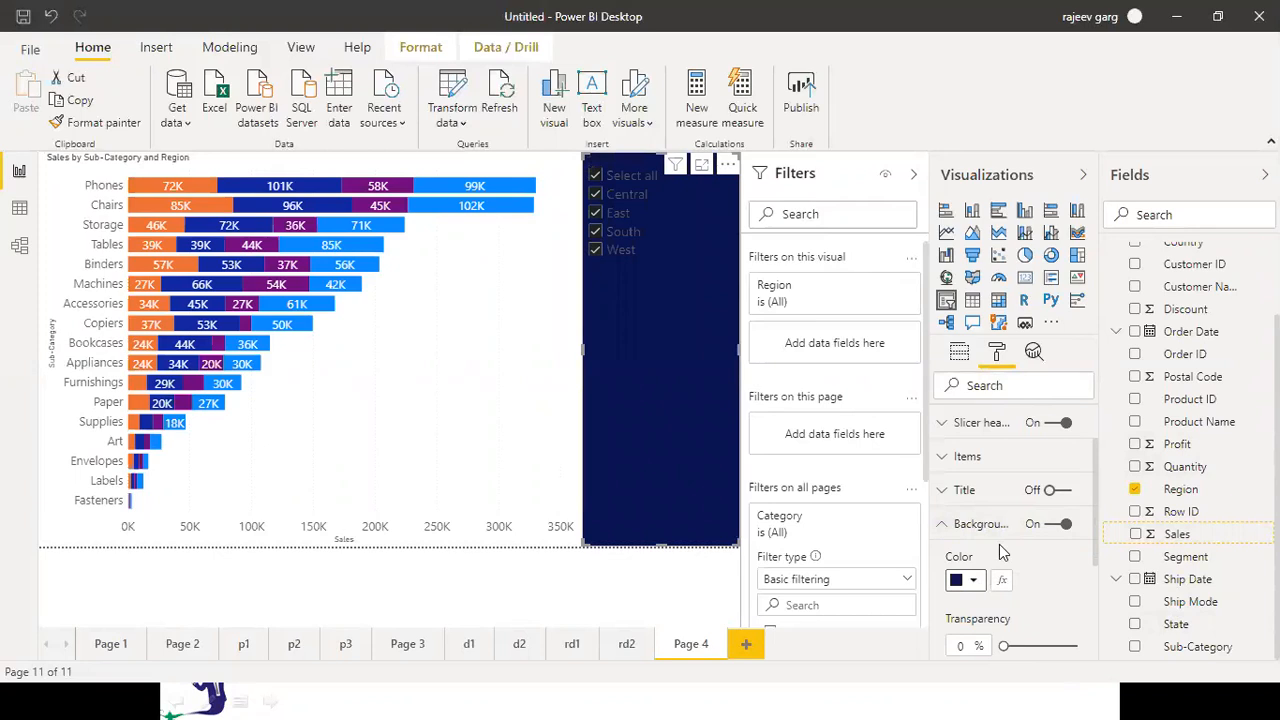
pyautogui.click(972, 584)
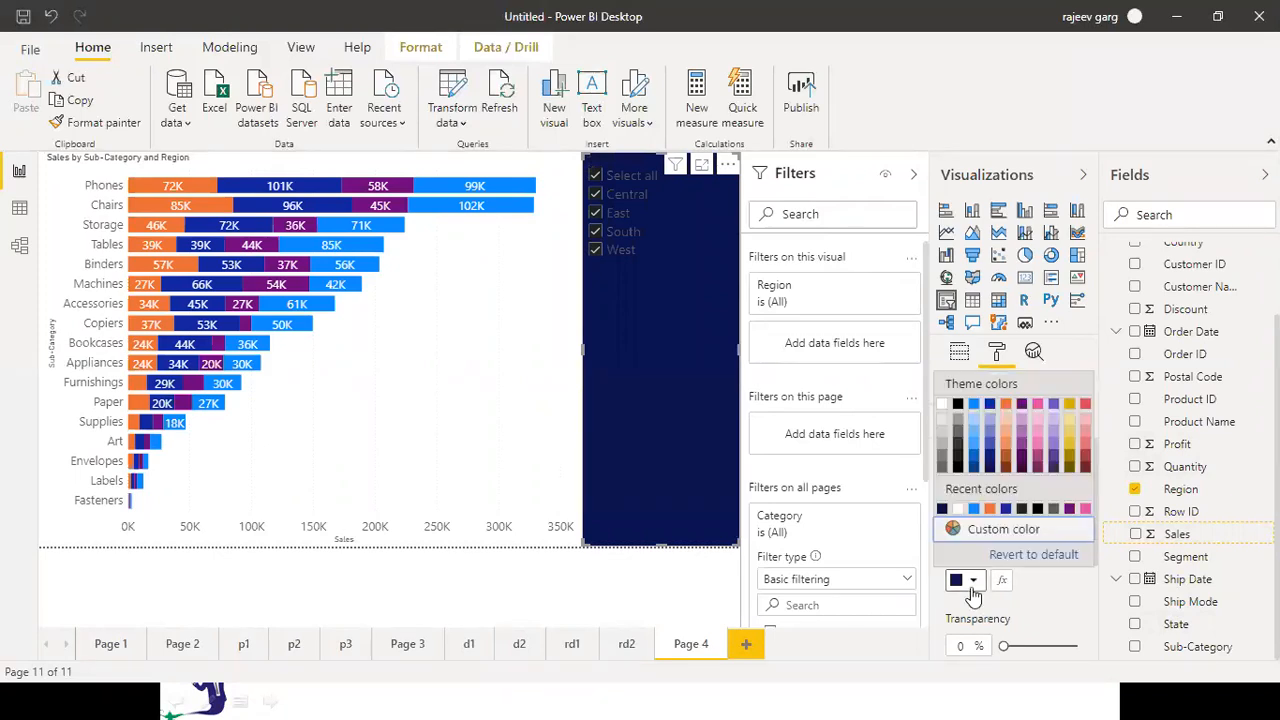
pyautogui.click(1006, 405)
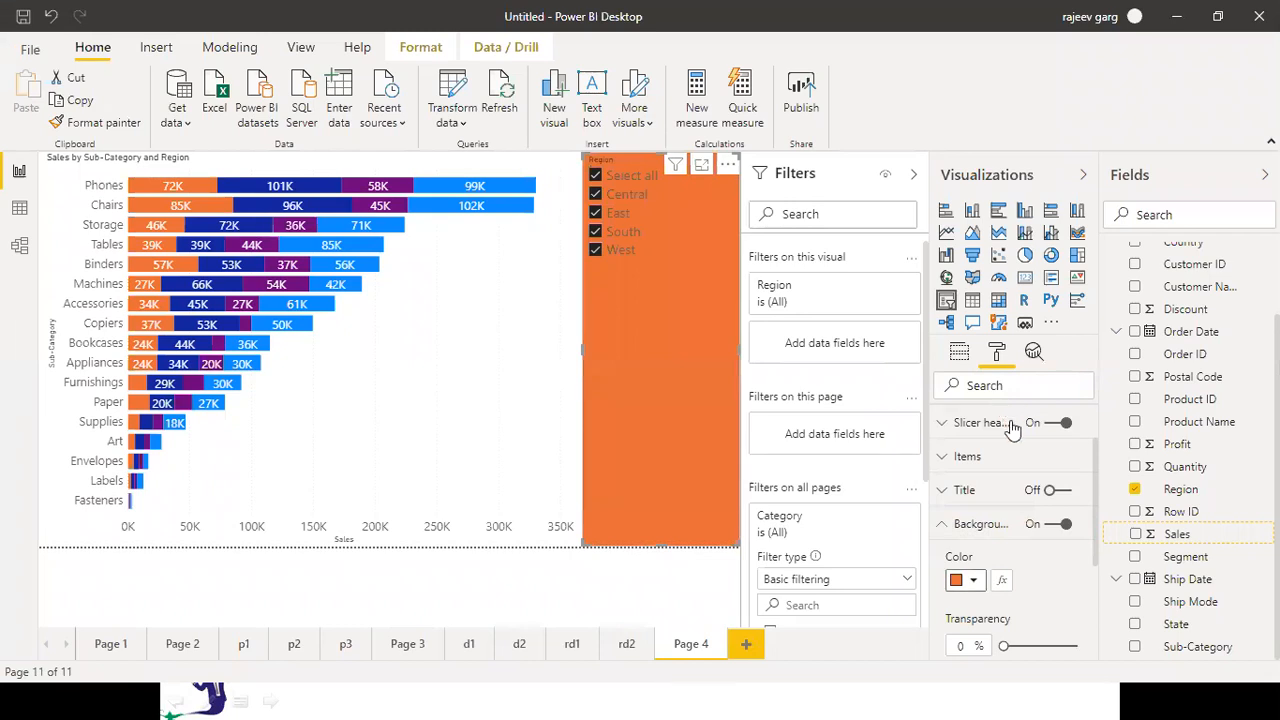
pyautogui.click(968, 580)
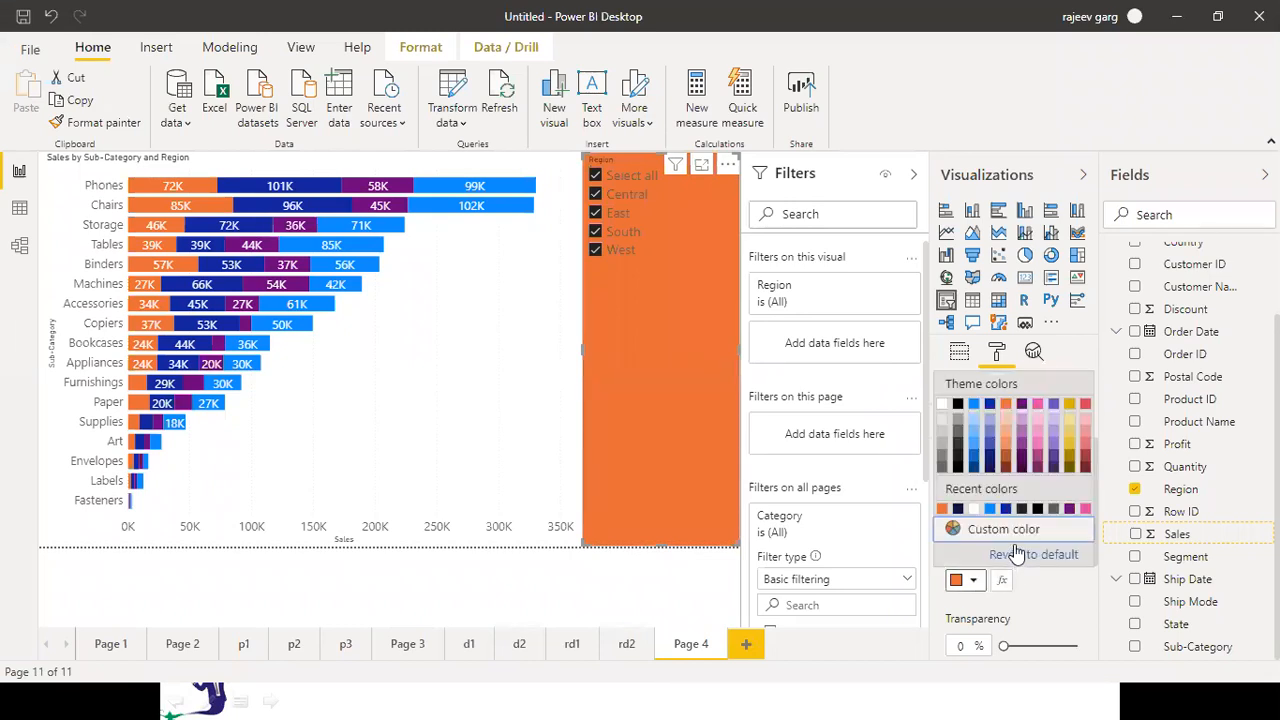
pyautogui.click(975, 452)
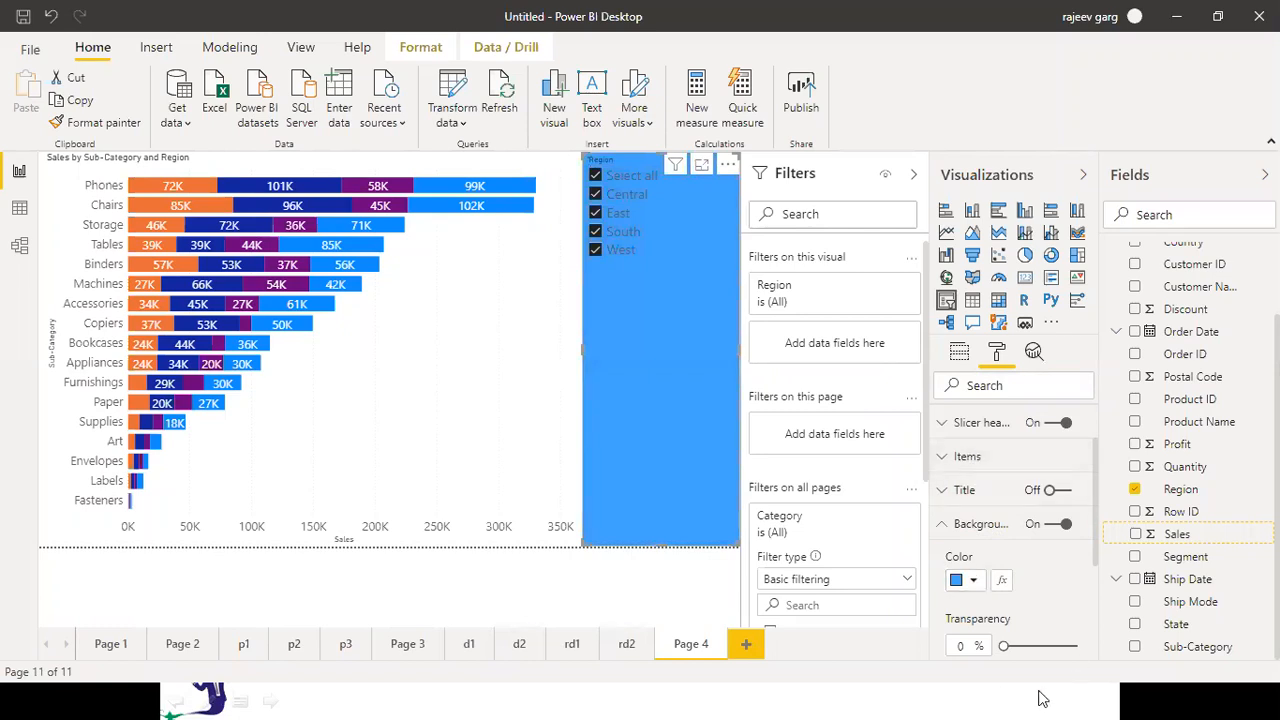
# Turn on the border and the shadow for the Region slicer
pyautogui.moveTo(1096, 550); pyautogui.dragTo(1093, 615)
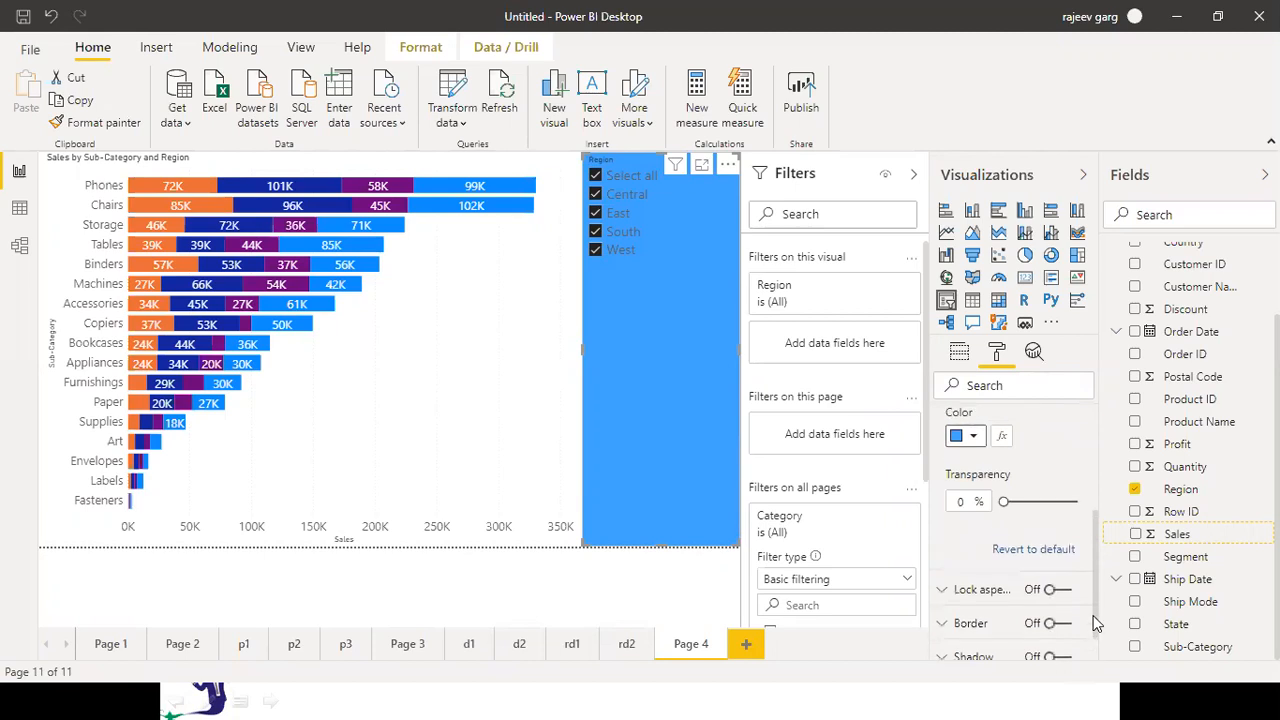
pyautogui.click(1058, 626)
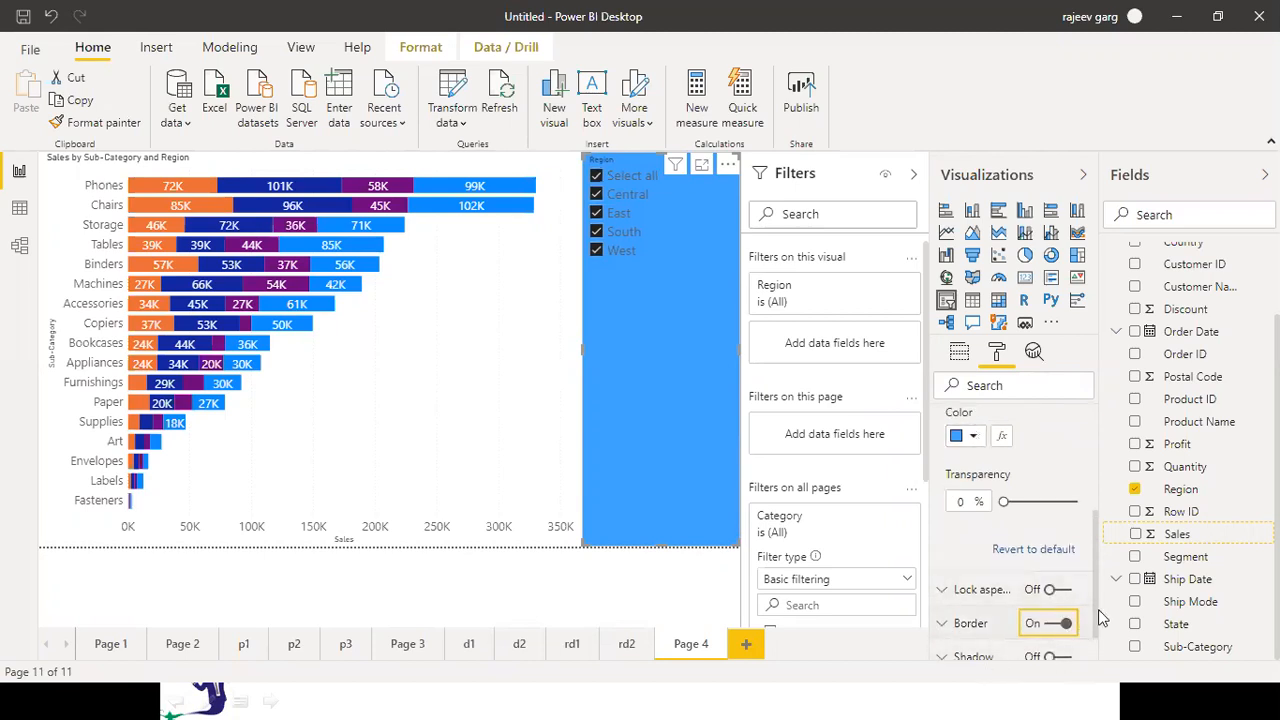
pyautogui.scroll(-1, 1100, 672)
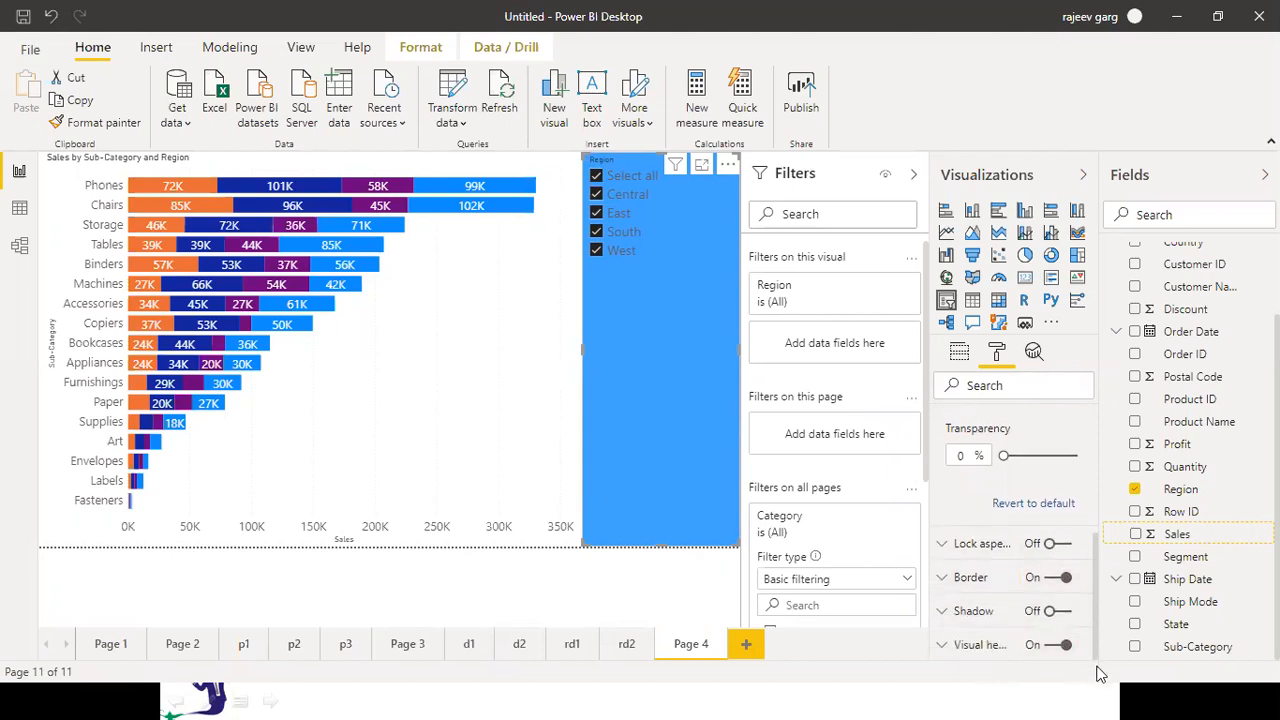
pyautogui.click(1060, 614)
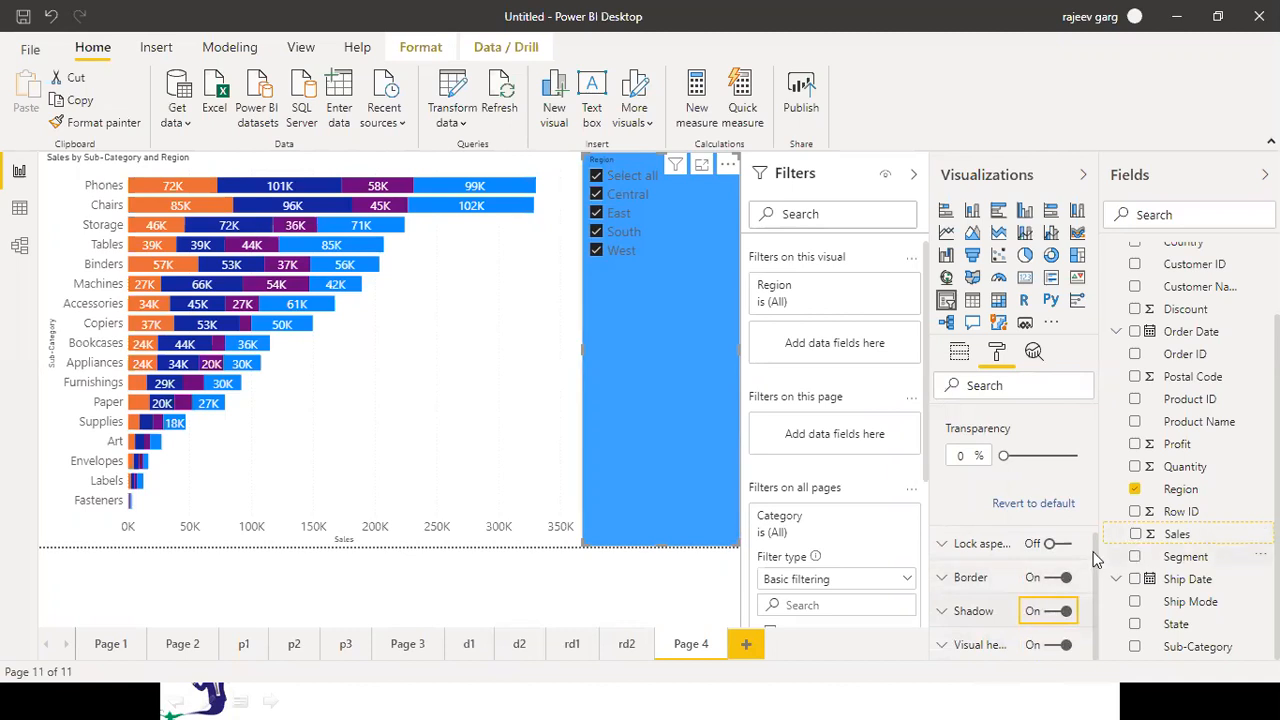
pyautogui.scroll(3, 1090, 520)
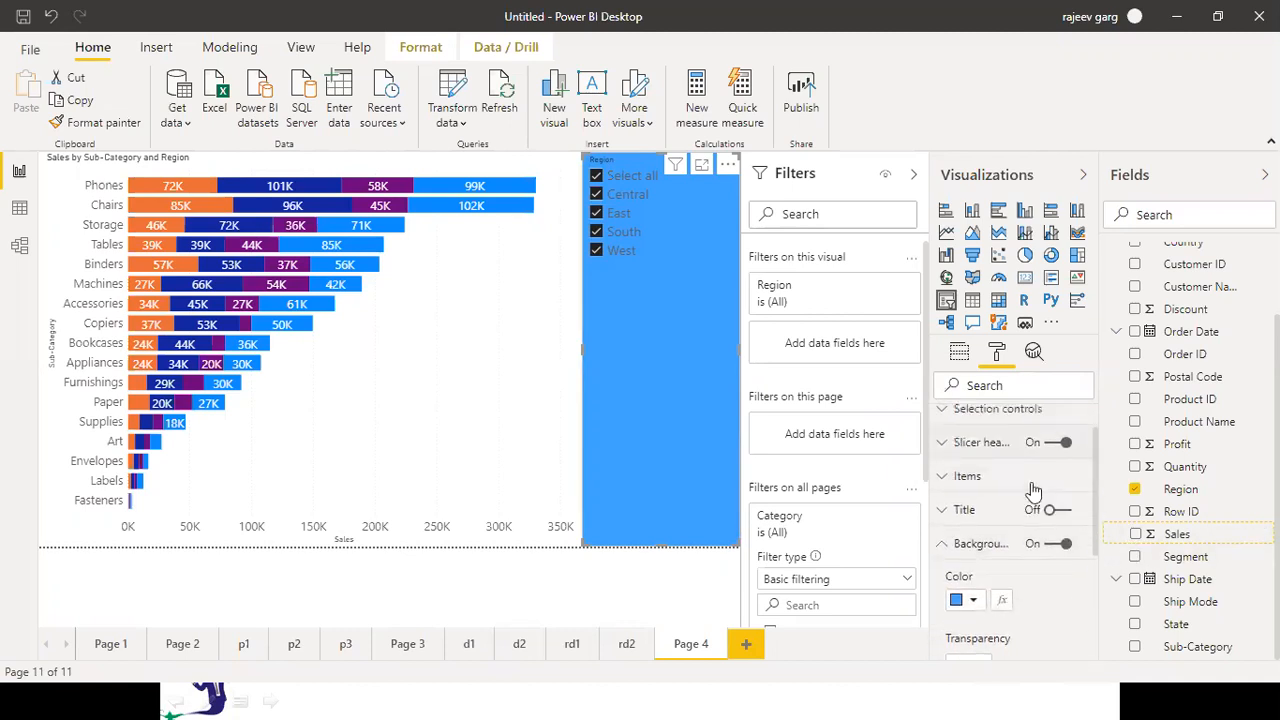
pyautogui.click(940, 558)
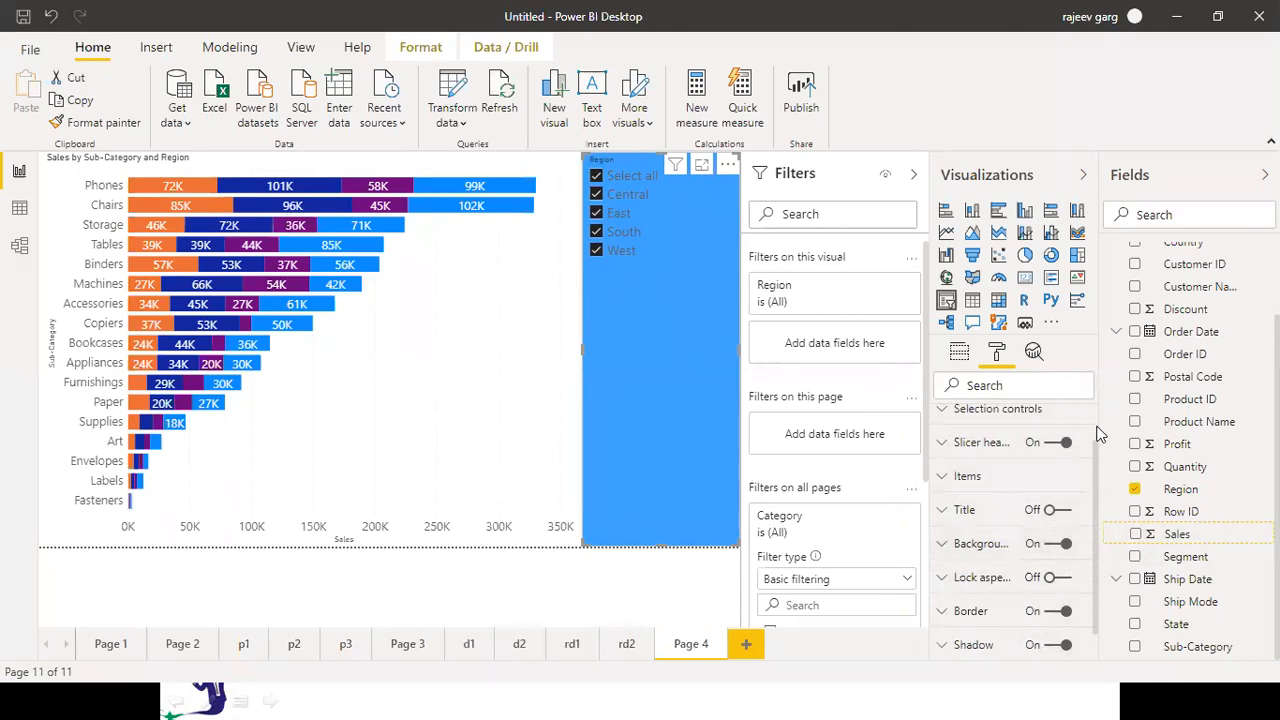
pyautogui.moveTo(1097, 452); pyautogui.dragTo(1097, 405)
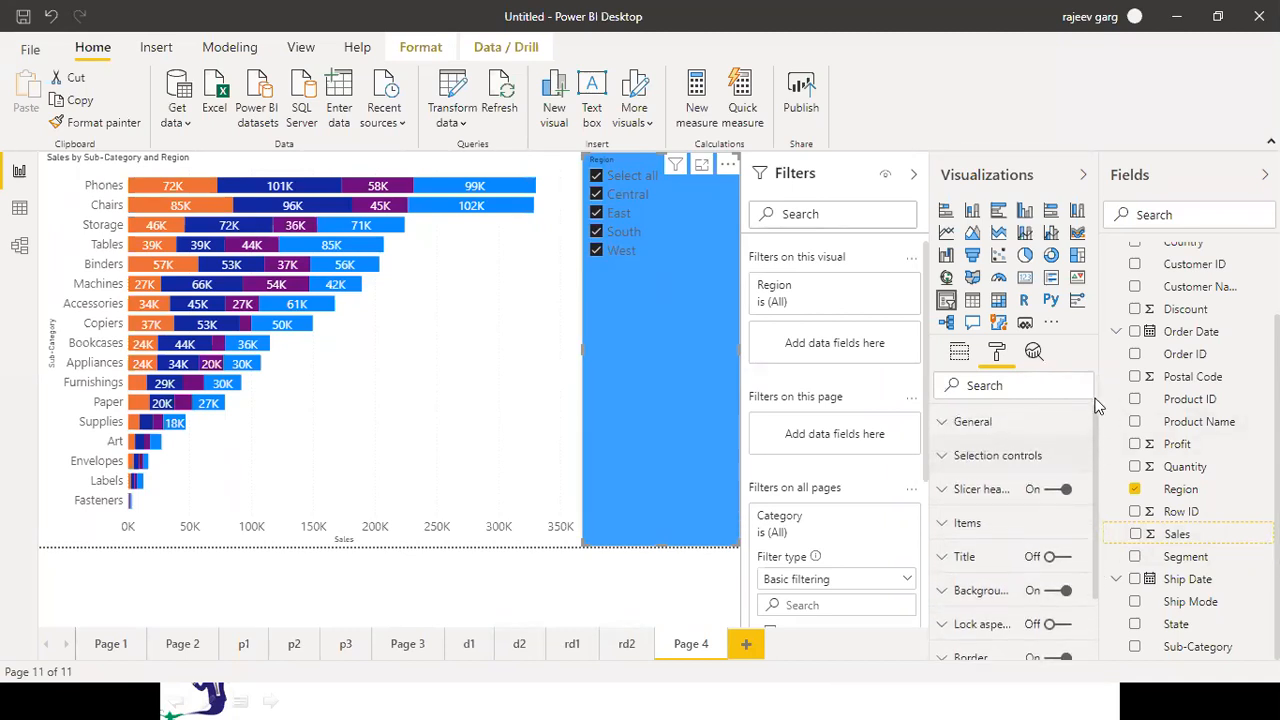
# Deselect West and South in the Region slicer and set its orientation to Horizontal
pyautogui.click(597, 250)
pyautogui.click(597, 232)
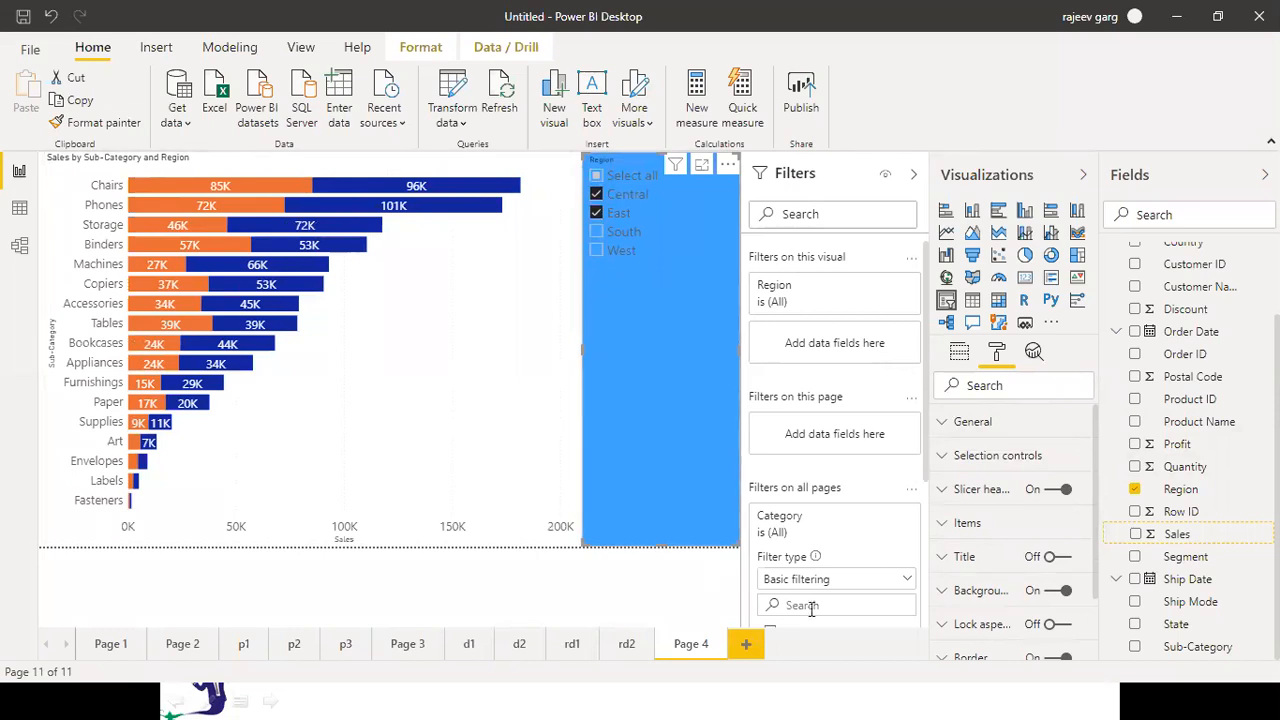
pyautogui.click(960, 430)
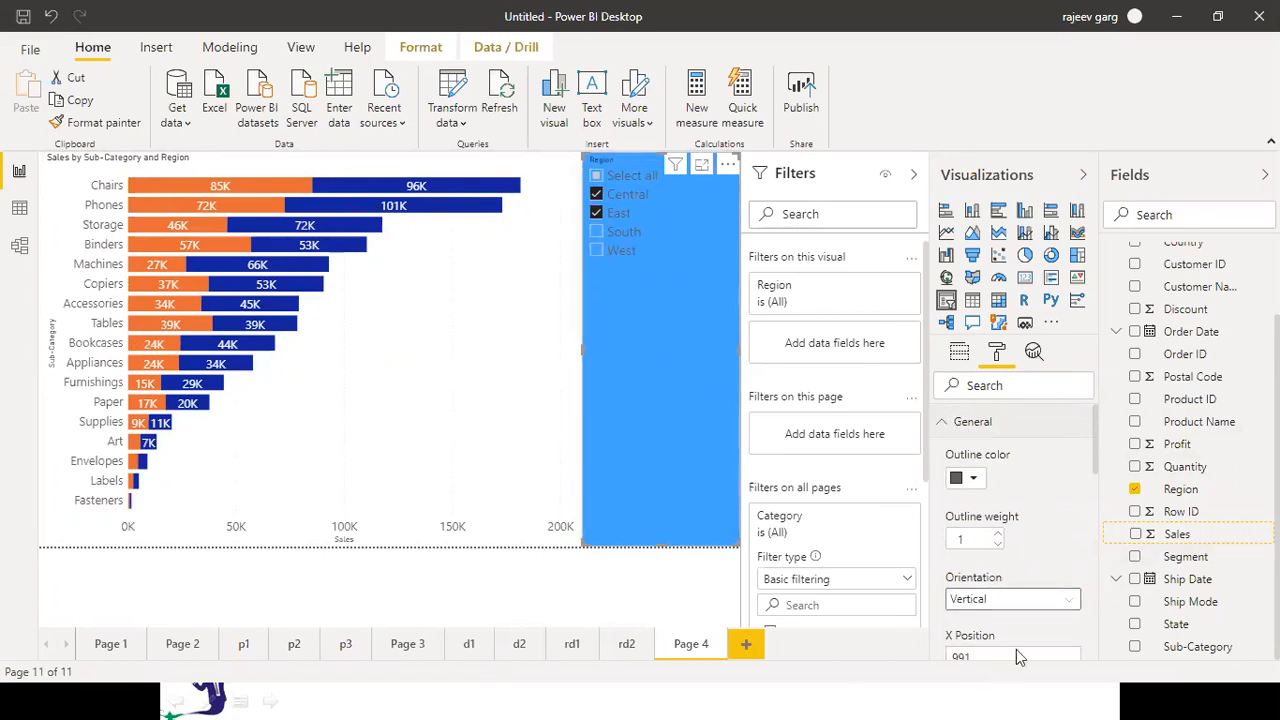
pyautogui.click(981, 600)
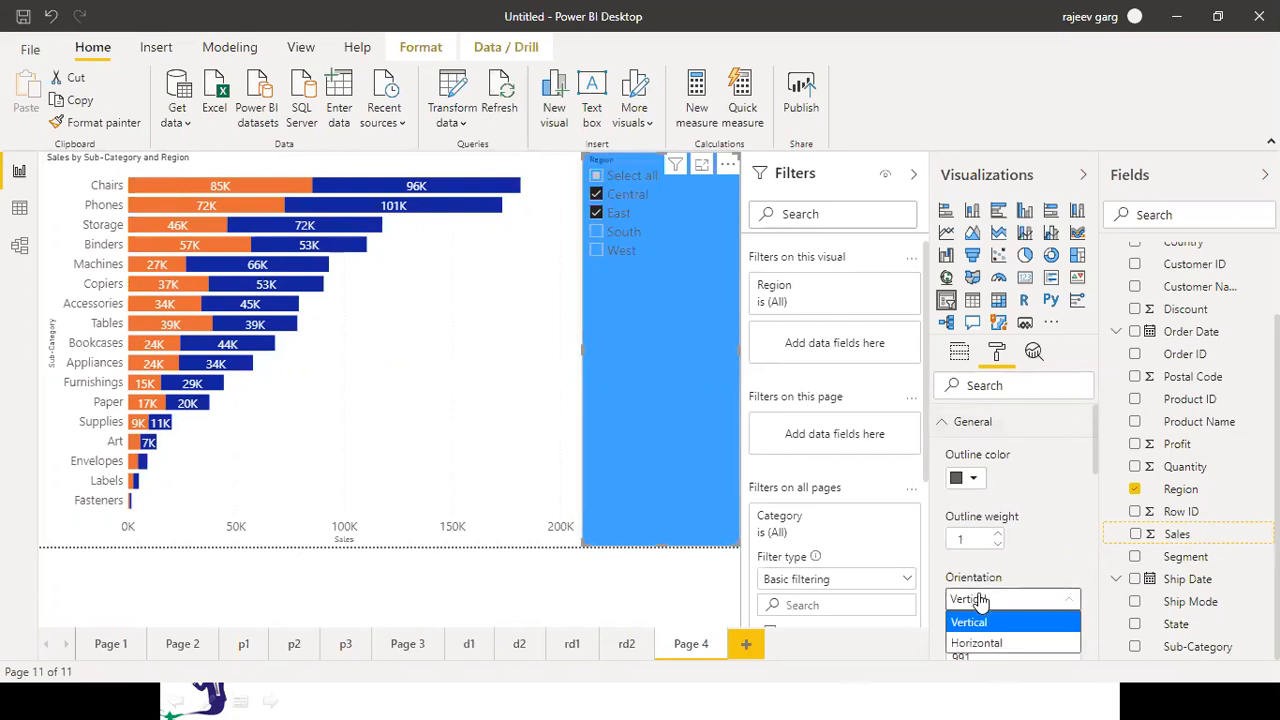
pyautogui.click(976, 644)
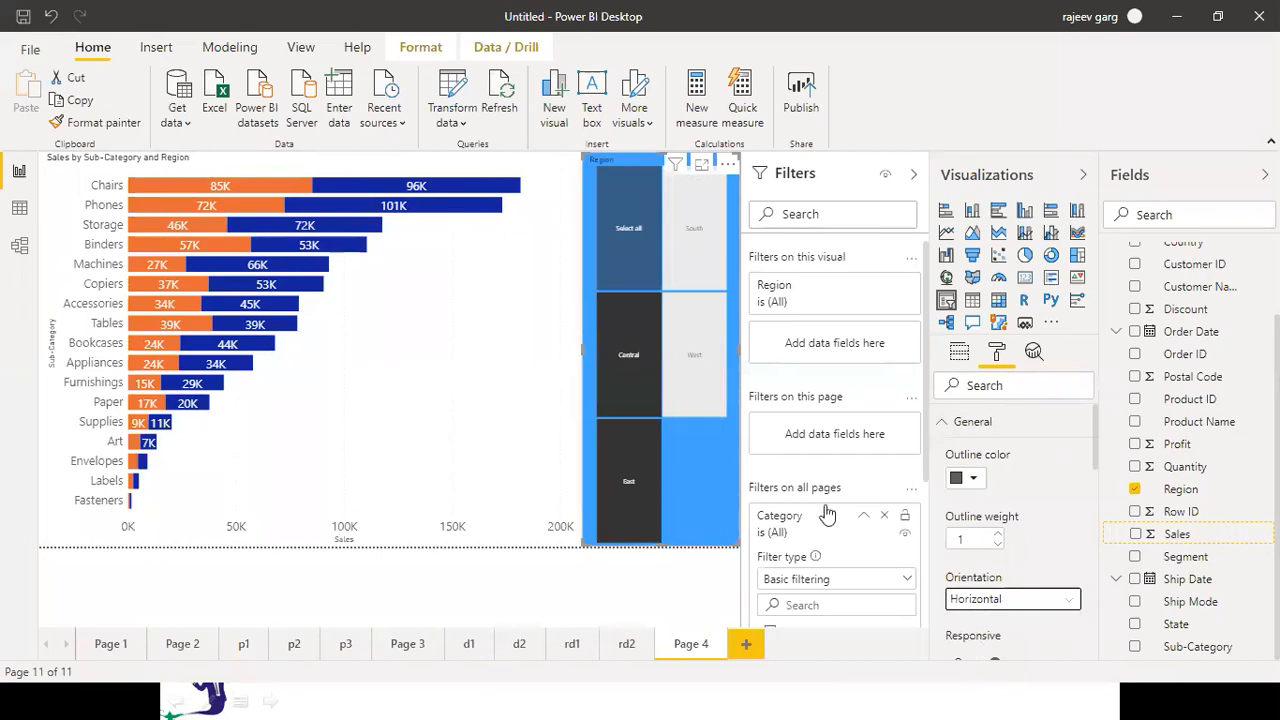
# Resize the Region slicer into a wide, thin strip along the page's lower edge with all options in one row
pyautogui.moveTo(660, 156); pyautogui.dragTo(652, 384)
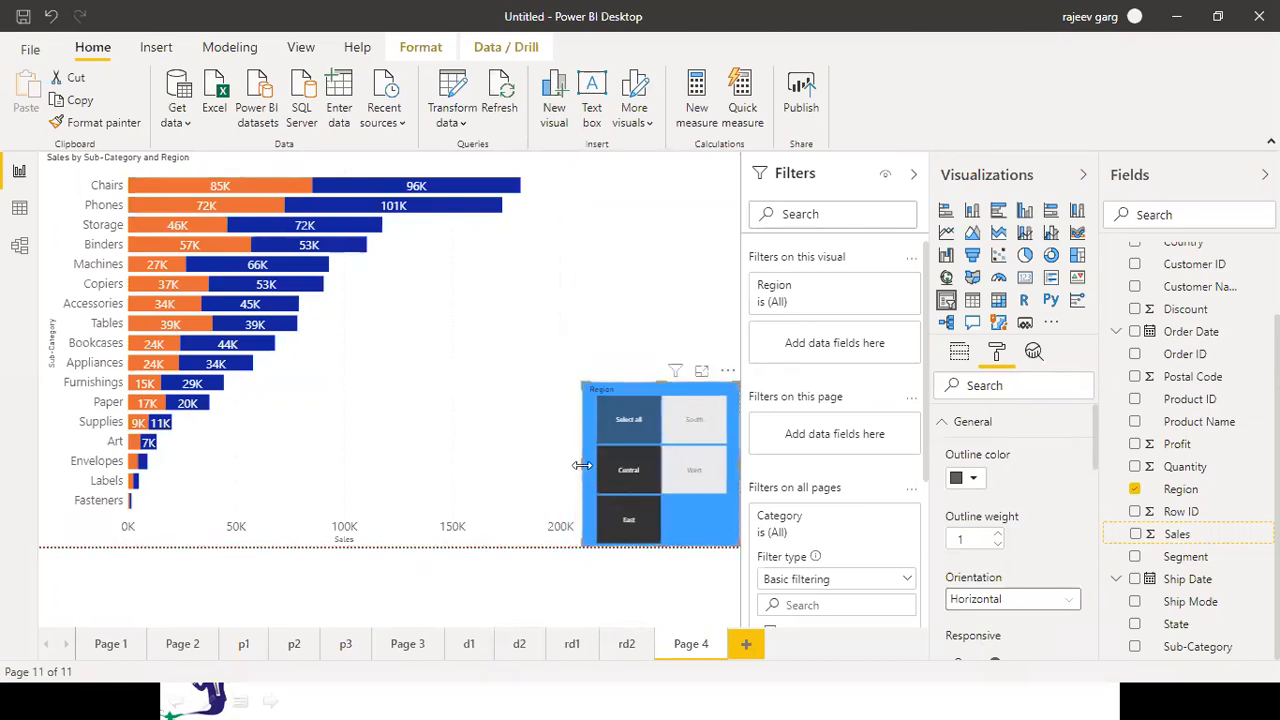
pyautogui.moveTo(499, 470); pyautogui.dragTo(326, 484)
pyautogui.moveTo(535, 382); pyautogui.dragTo(528, 532)
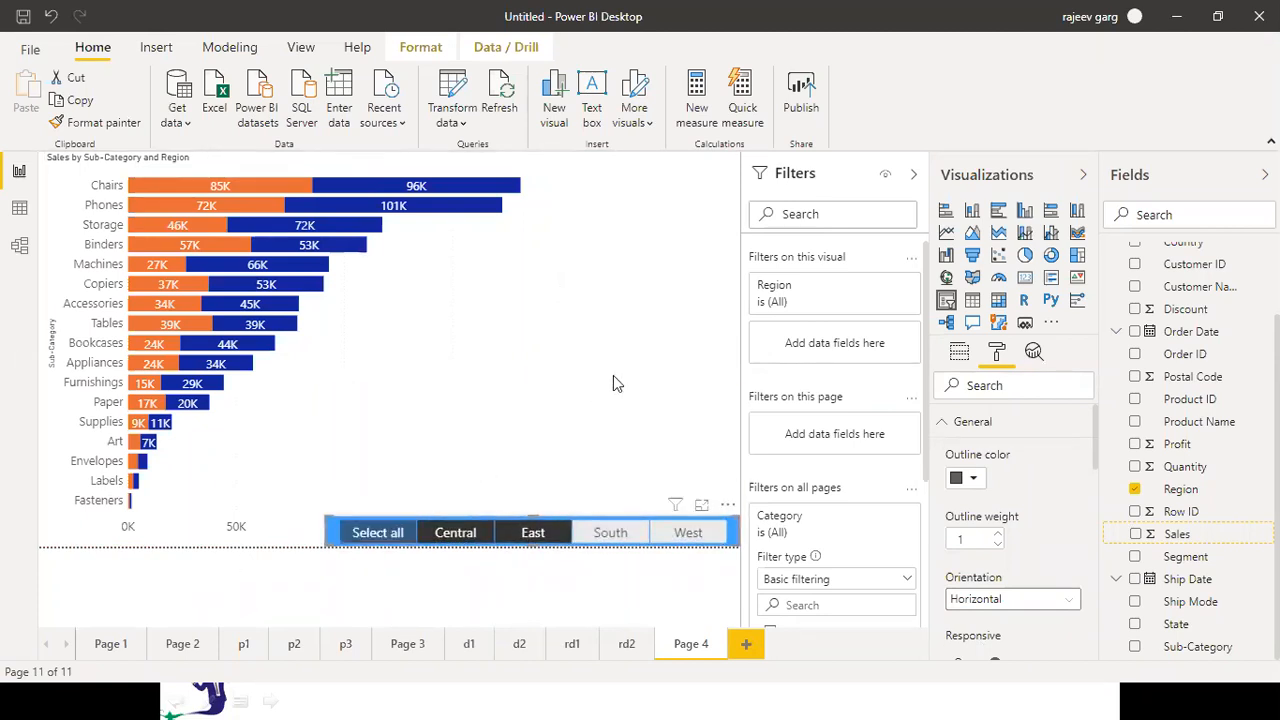
# Shorten the Sales by Sub-Category and Region chart from below so that it ends just above the slicer strip
pyautogui.click(328, 597)
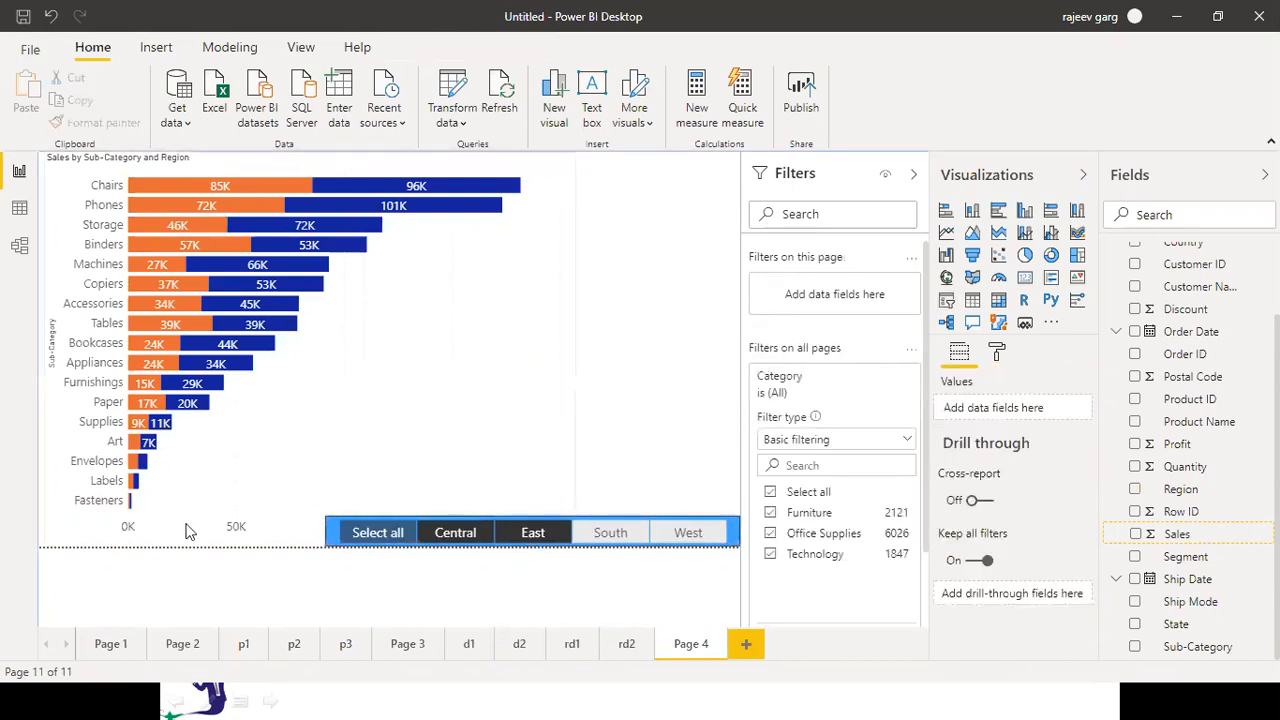
pyautogui.click(403, 430)
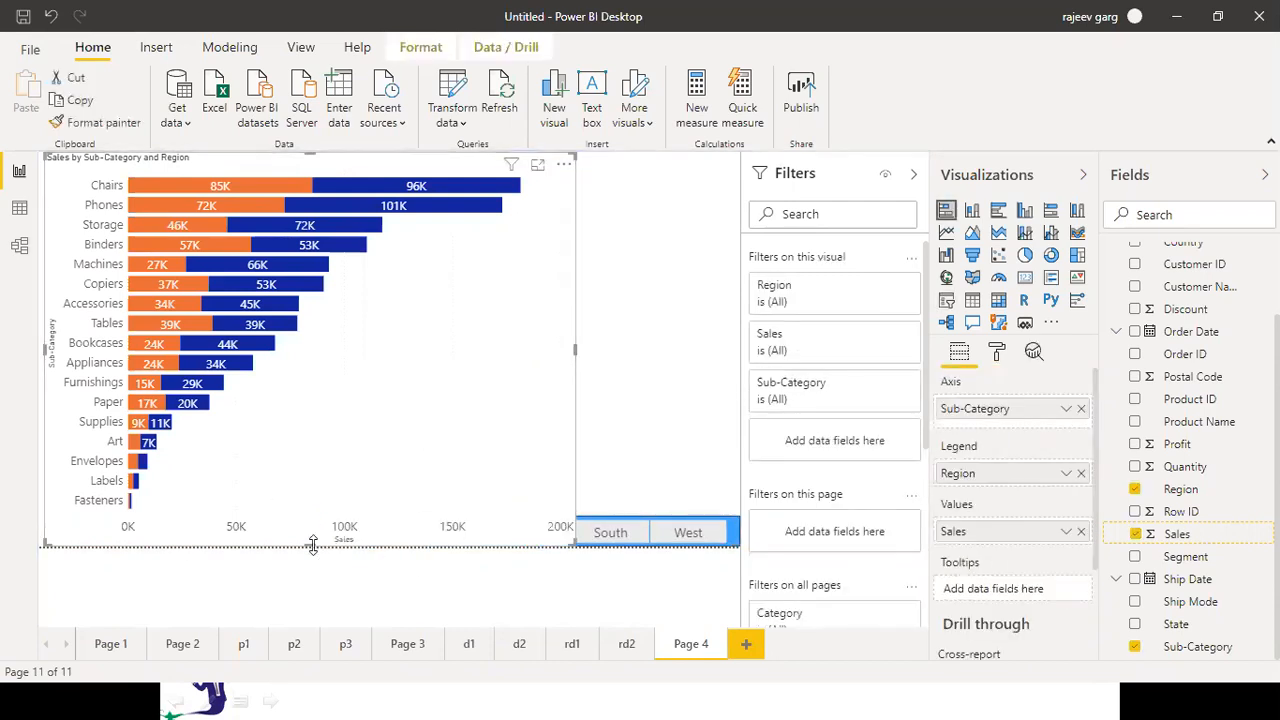
pyautogui.moveTo(315, 515); pyautogui.dragTo(311, 504)
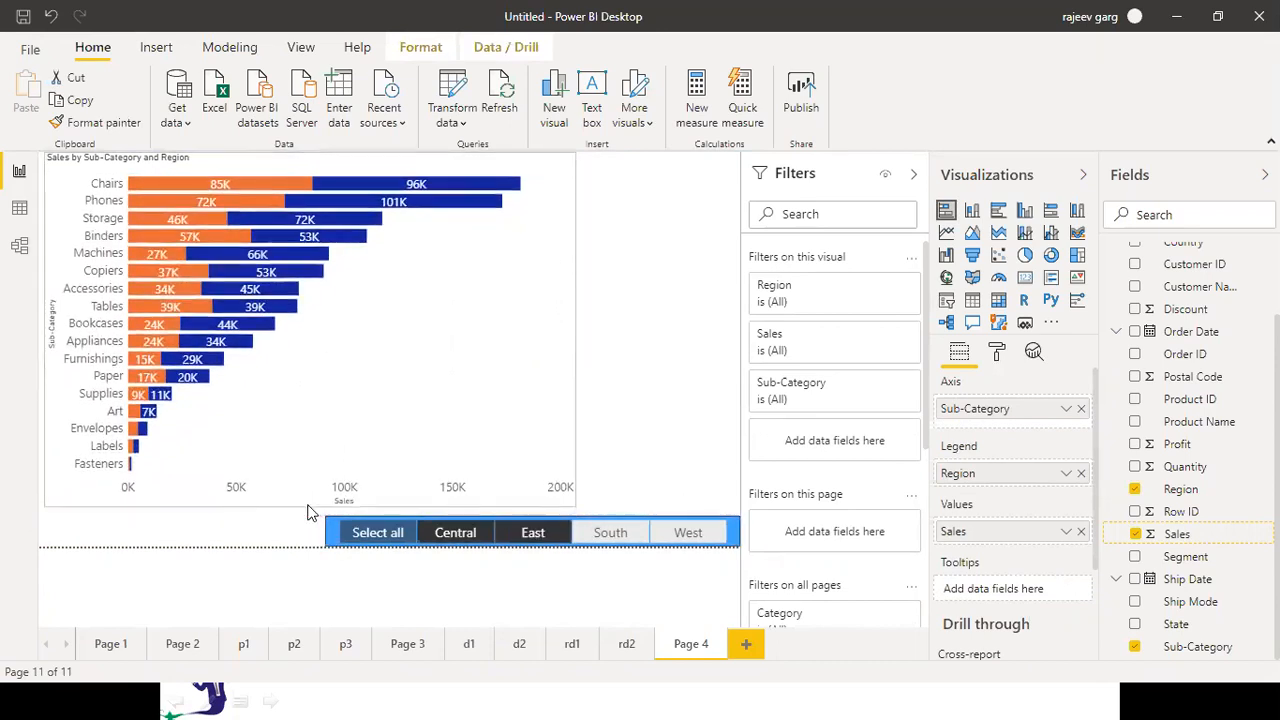
# Clear the slicer's current selection and build a new one from West, South, East and Central
pyautogui.click(705, 527)
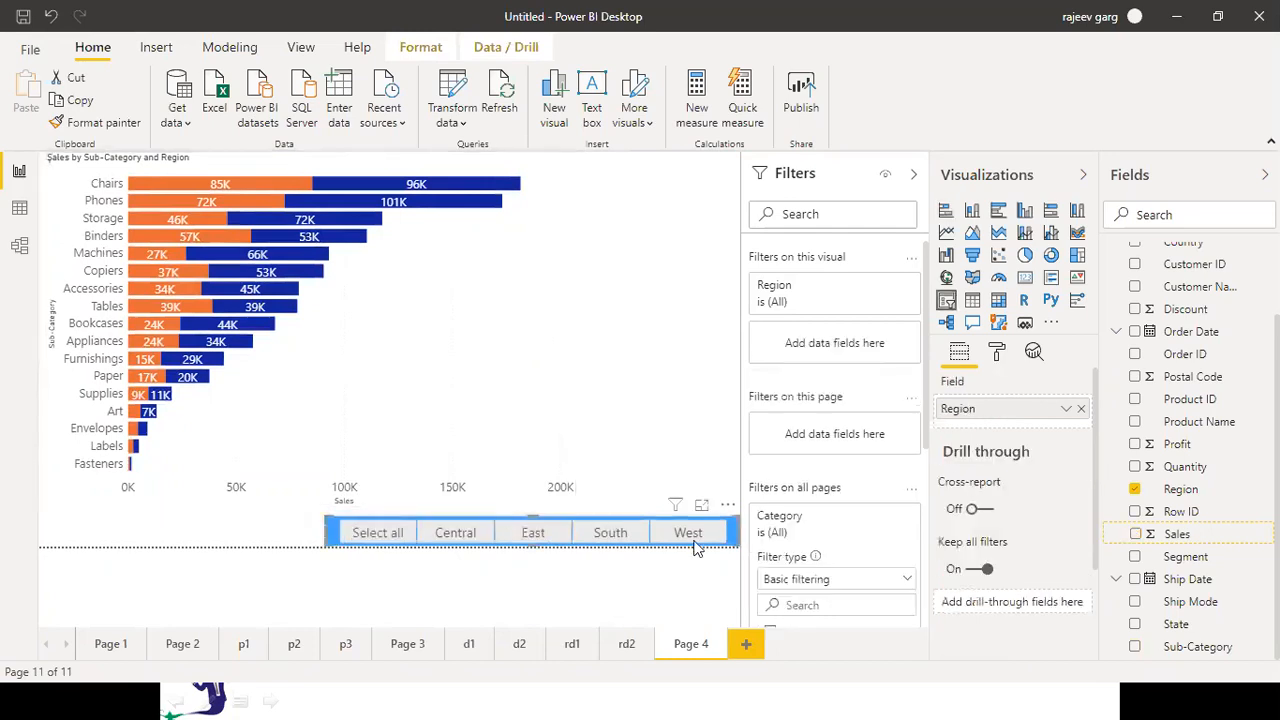
pyautogui.click(690, 535)
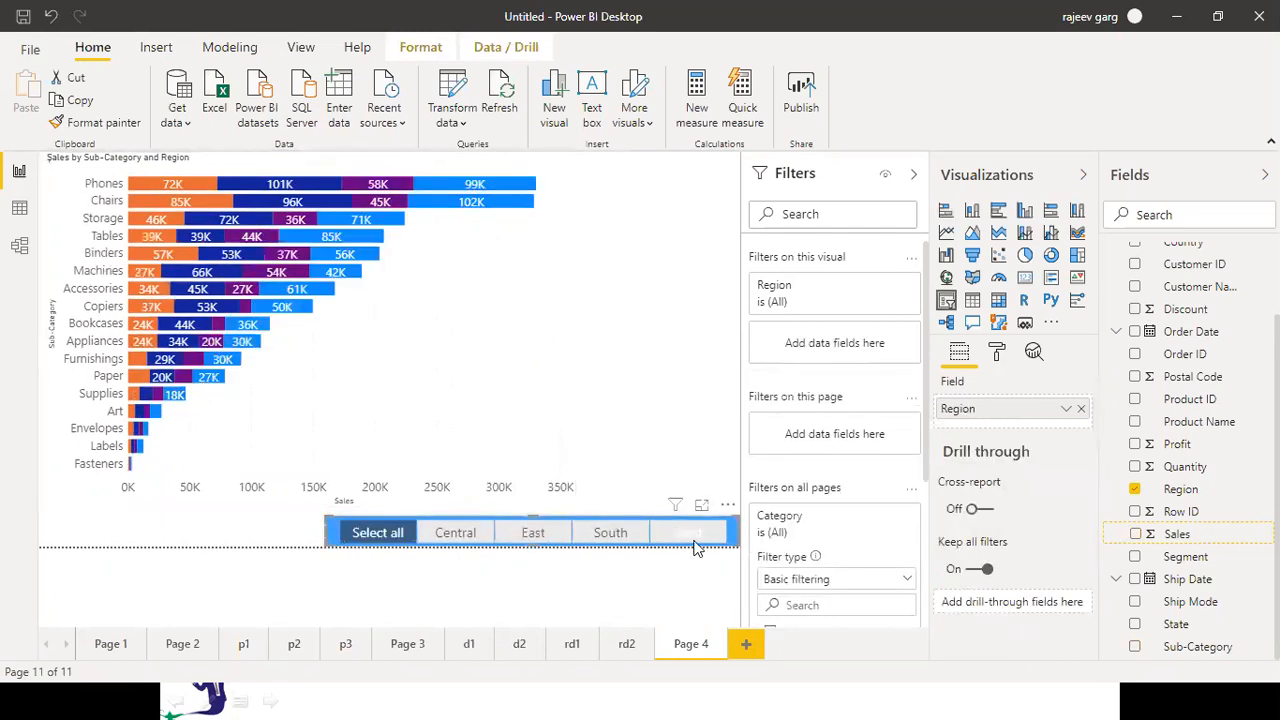
pyautogui.keyDown('ctrl'); pyautogui.click(590, 537); pyautogui.keyUp('ctrl')
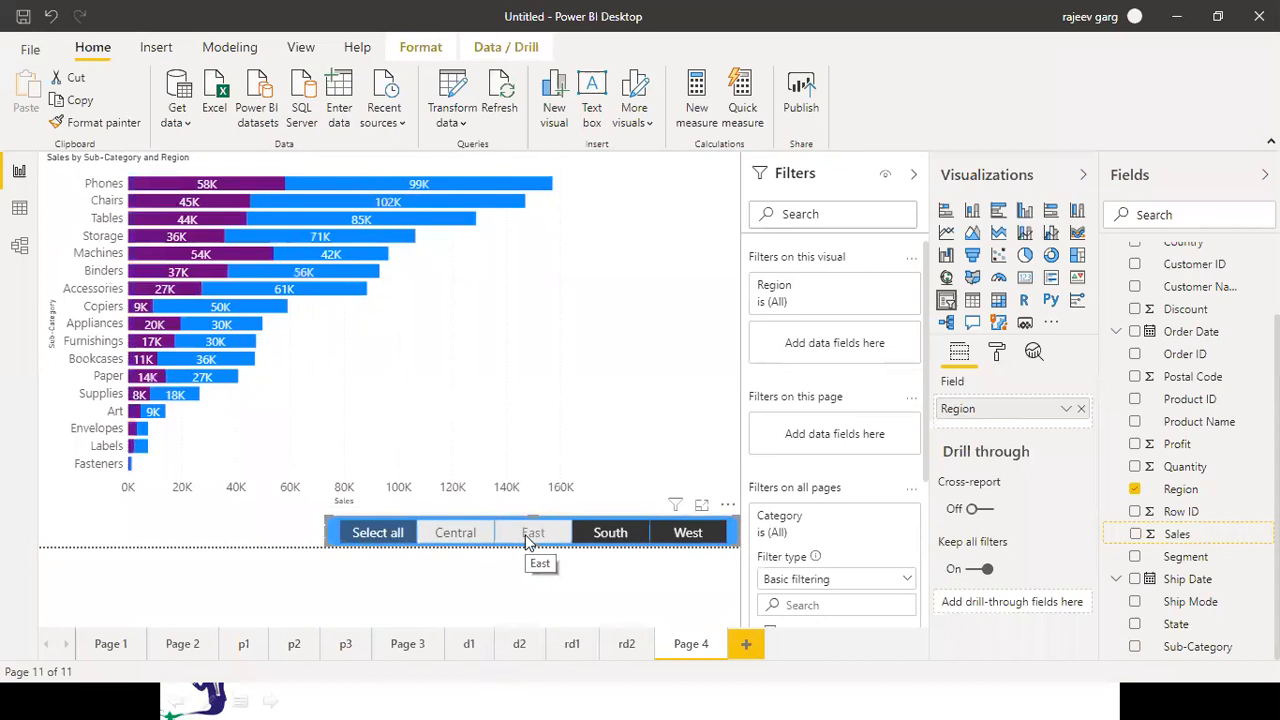
pyautogui.keyDown('ctrl'); pyautogui.click(528, 540); pyautogui.keyUp('ctrl')
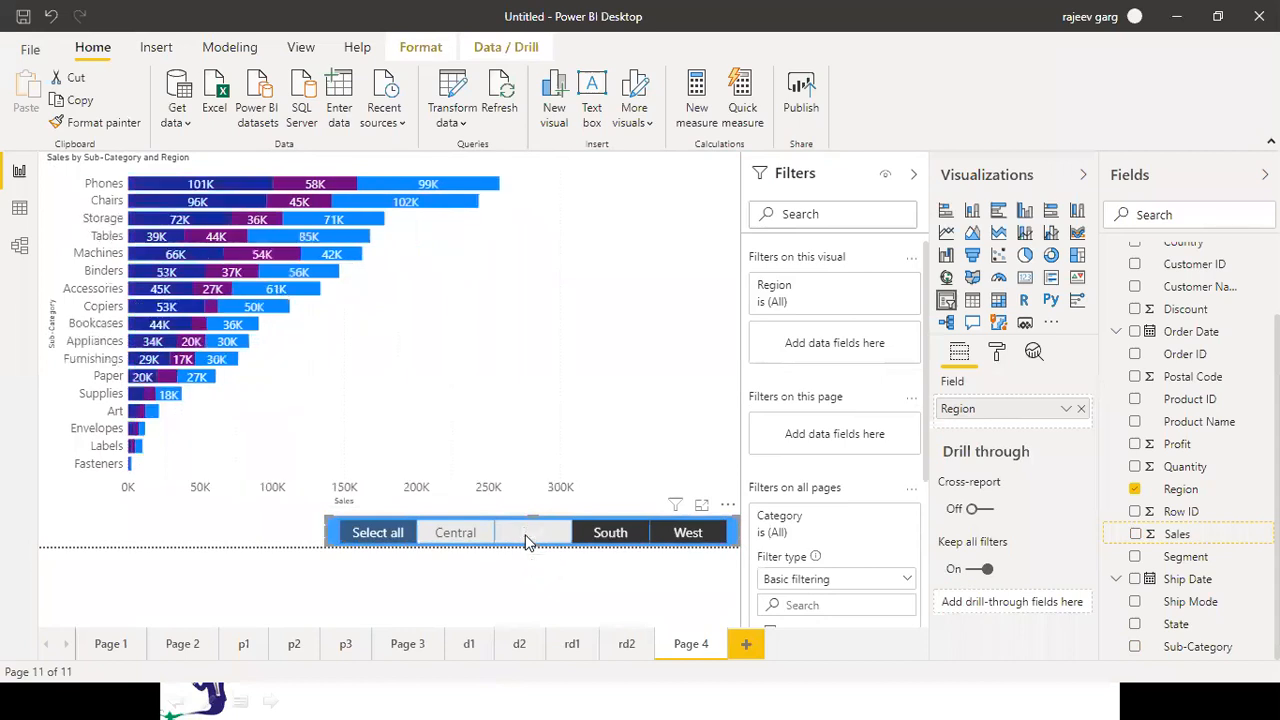
pyautogui.keyDown('ctrl'); pyautogui.click(457, 535); pyautogui.keyUp('ctrl')
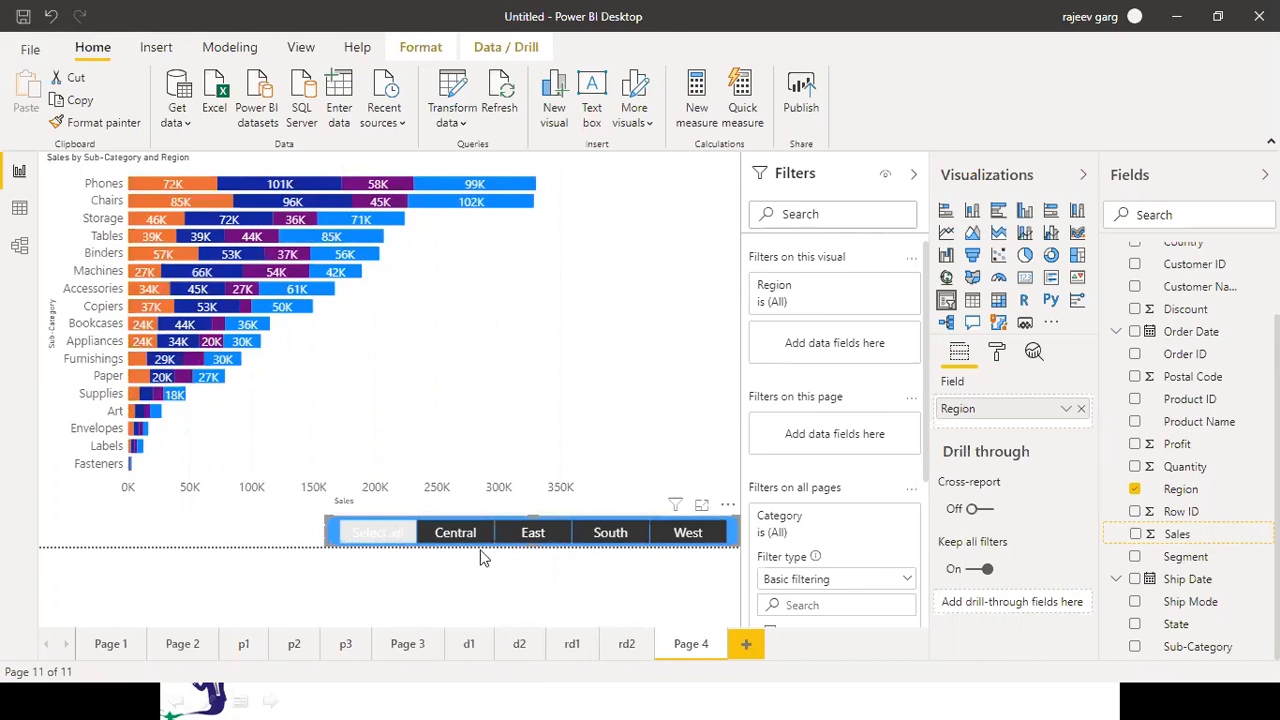
# Remove Central, East and South from the slicer selection, then reset it and select West alone
pyautogui.keyDown('ctrl'); pyautogui.click(465, 536); pyautogui.keyUp('ctrl')
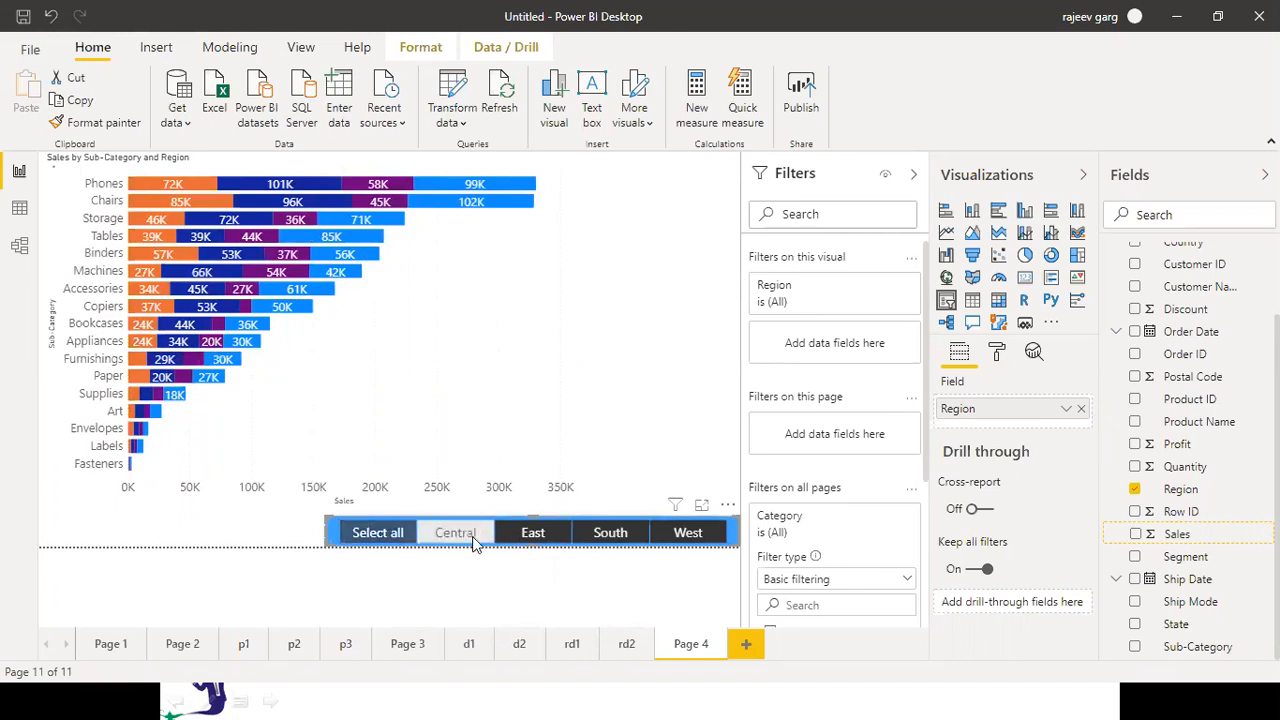
pyautogui.keyDown('ctrl'); pyautogui.click(528, 538); pyautogui.keyUp('ctrl')
pyautogui.keyDown('ctrl'); pyautogui.click(592, 536); pyautogui.keyUp('ctrl')
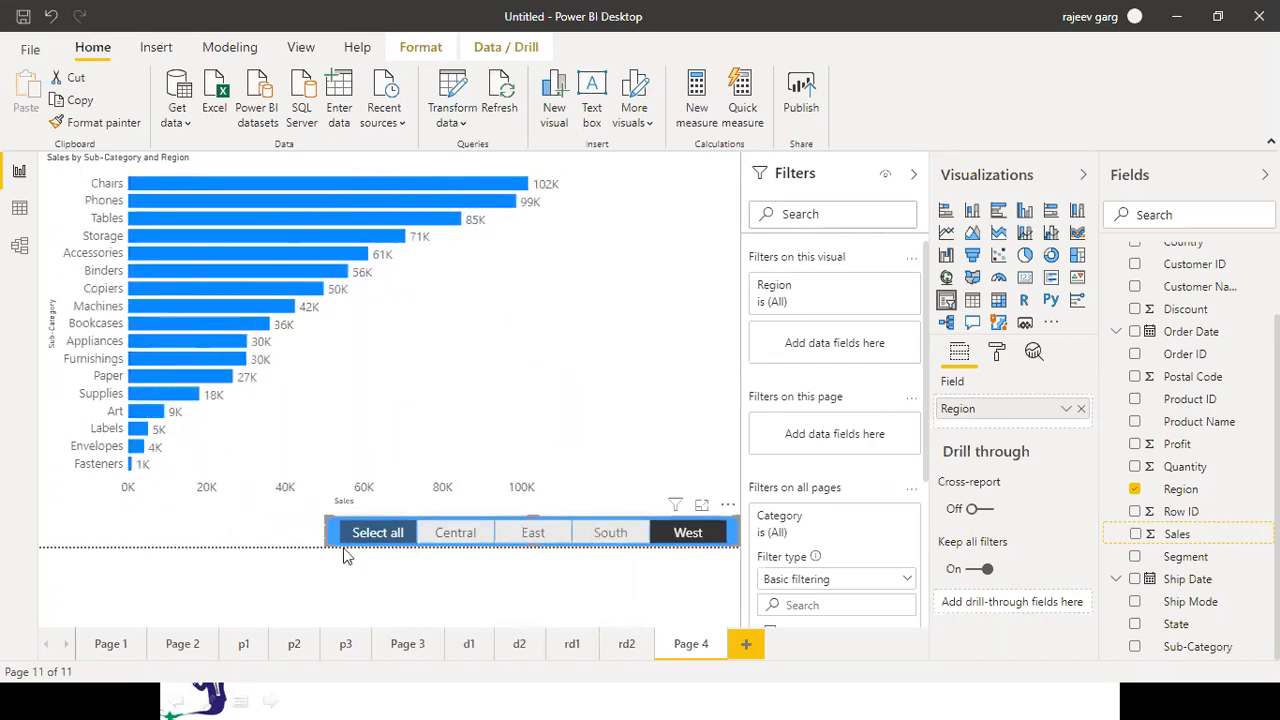
pyautogui.click(368, 540)
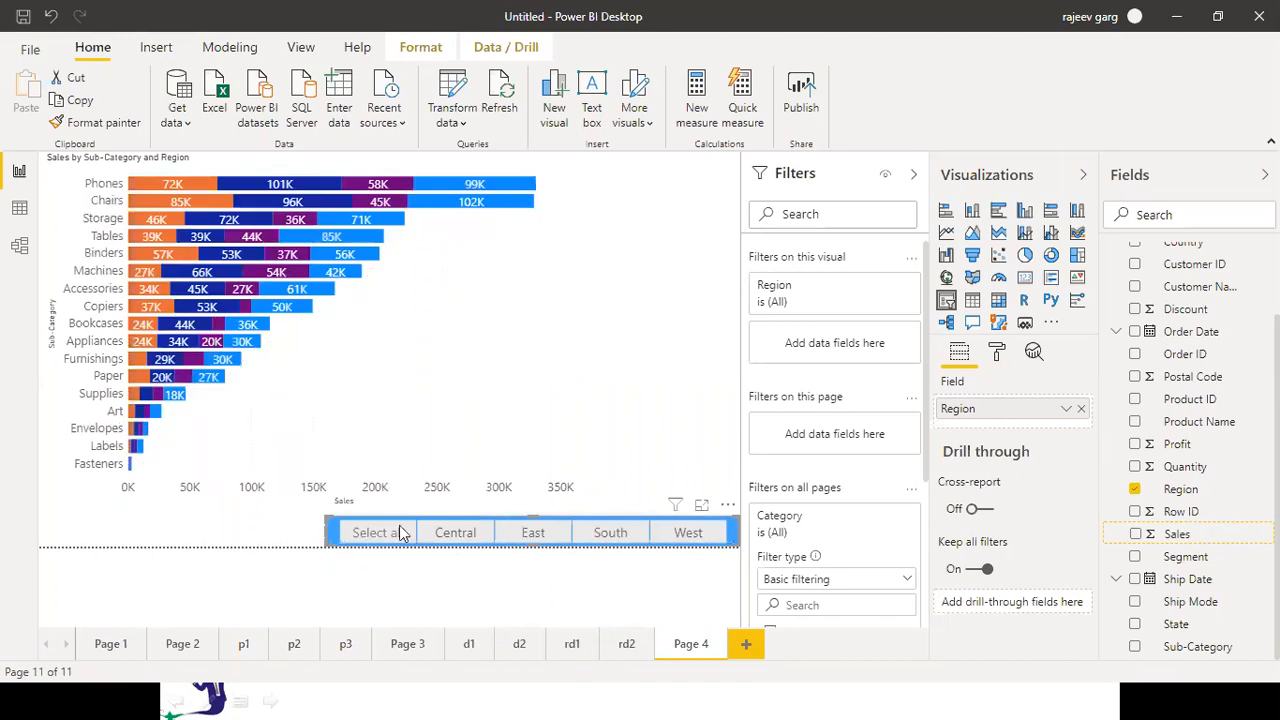
pyautogui.click(688, 540)
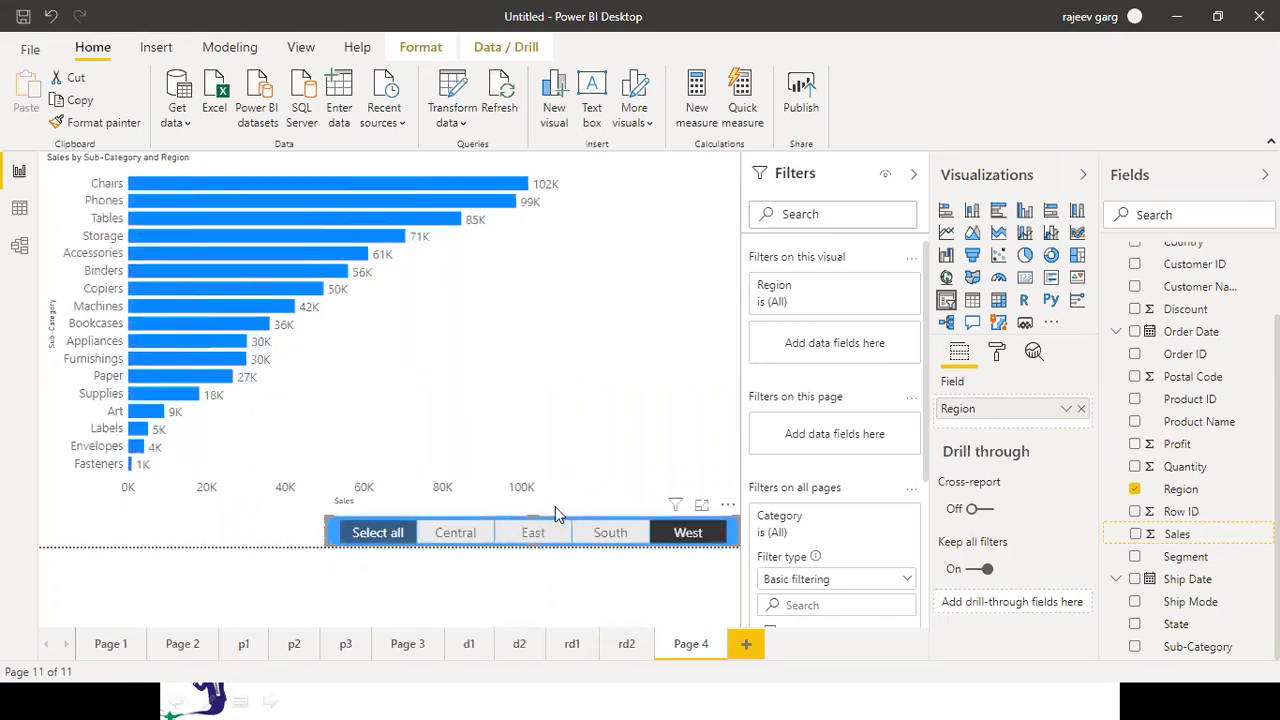
# Add East to the Region slicer's selection and change the slicer's orientation to Vertical
pyautogui.keyDown('ctrl'); pyautogui.click(538, 533); pyautogui.keyUp('ctrl')
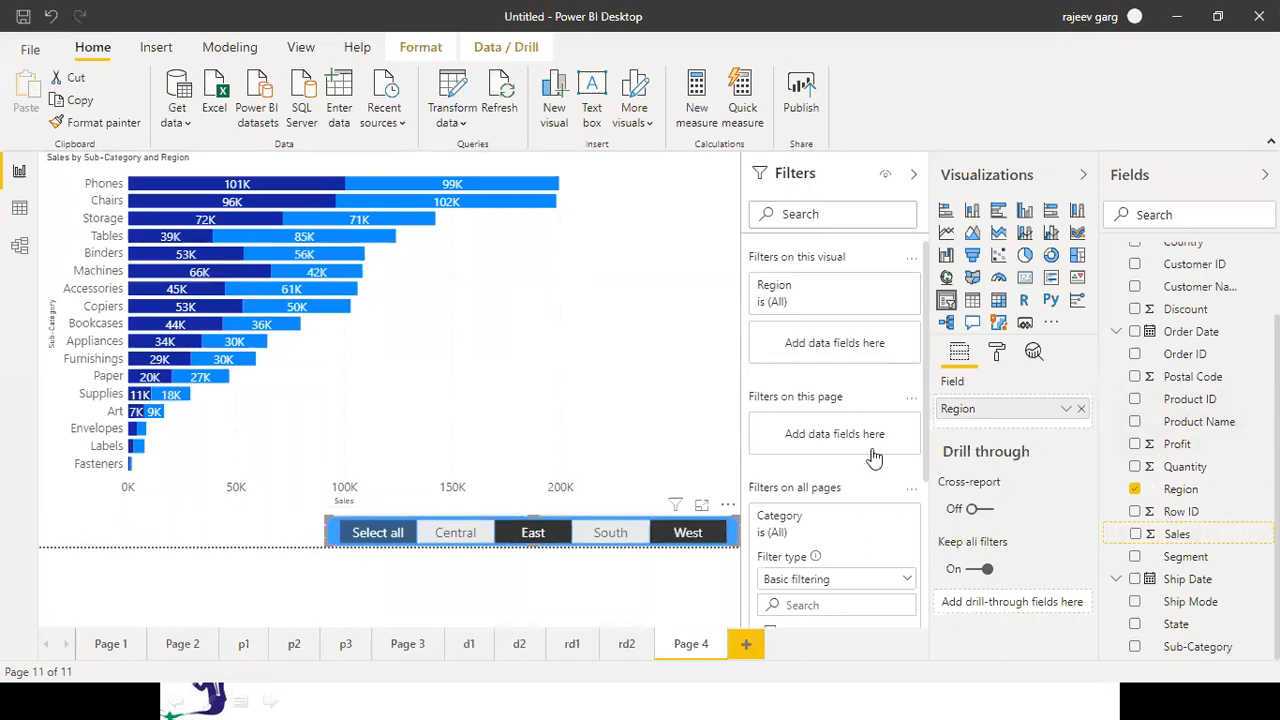
pyautogui.click(996, 355)
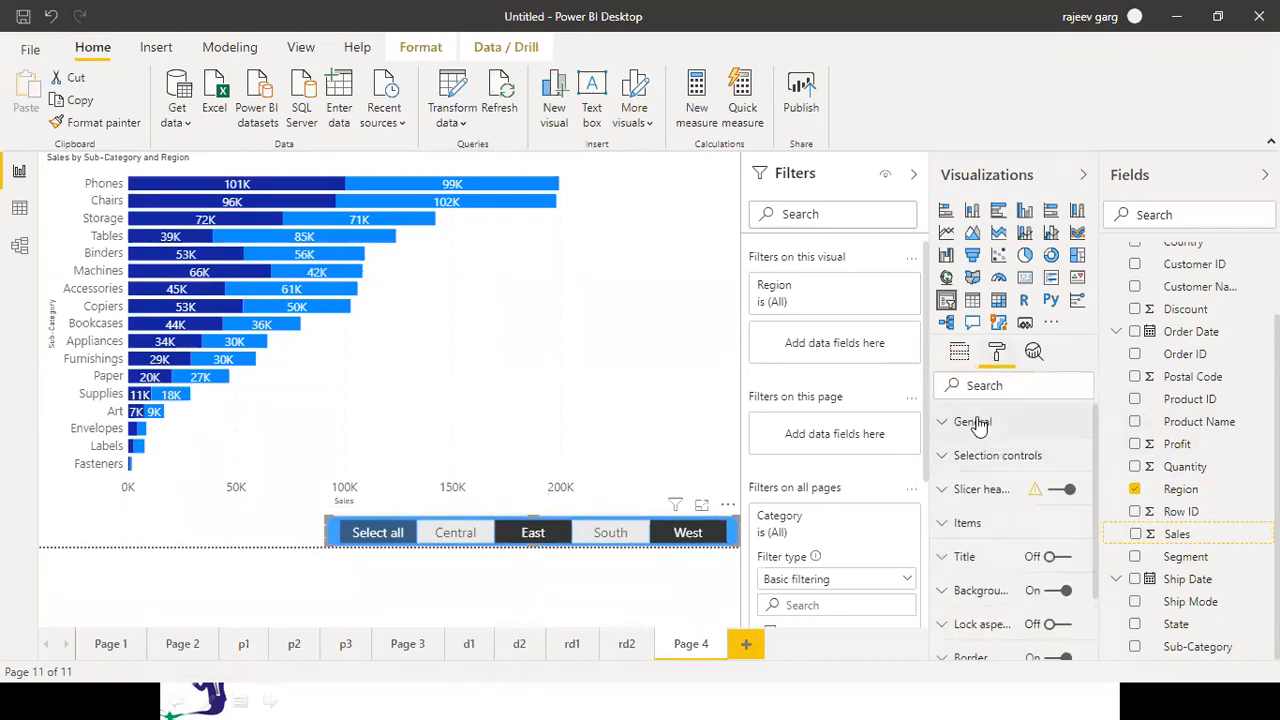
pyautogui.click(978, 423)
pyautogui.click(1012, 601)
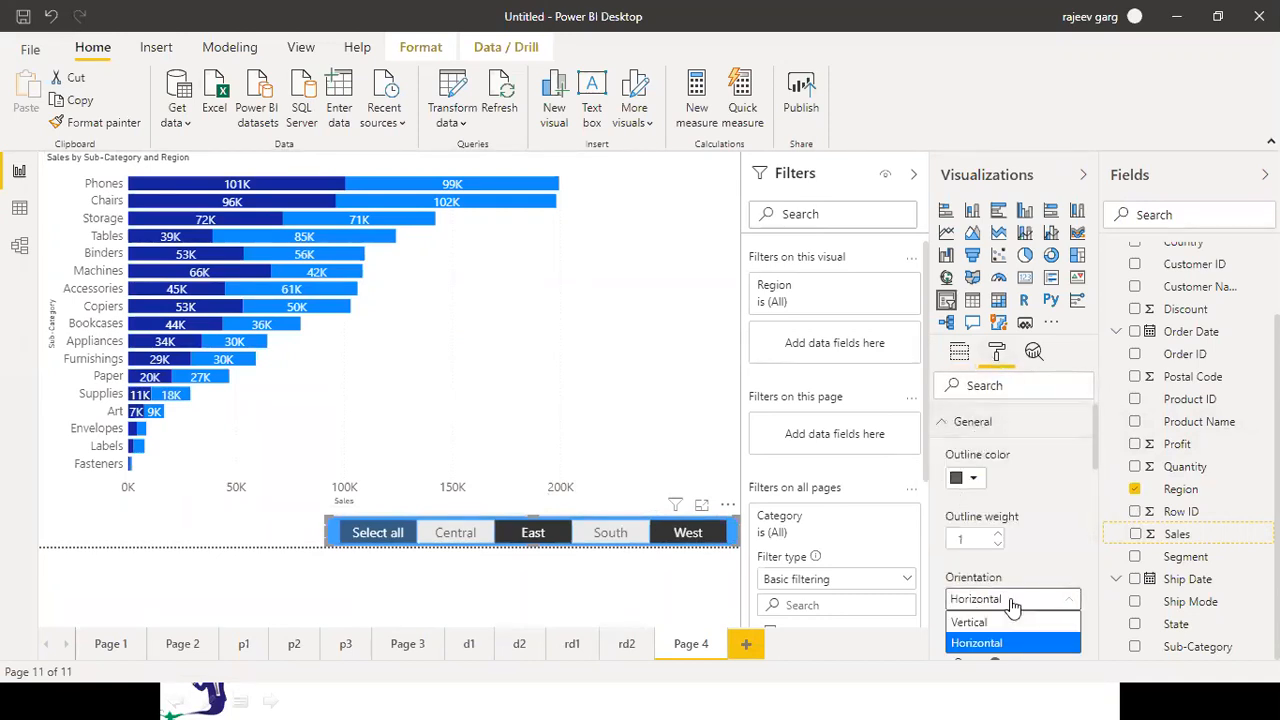
pyautogui.click(993, 626)
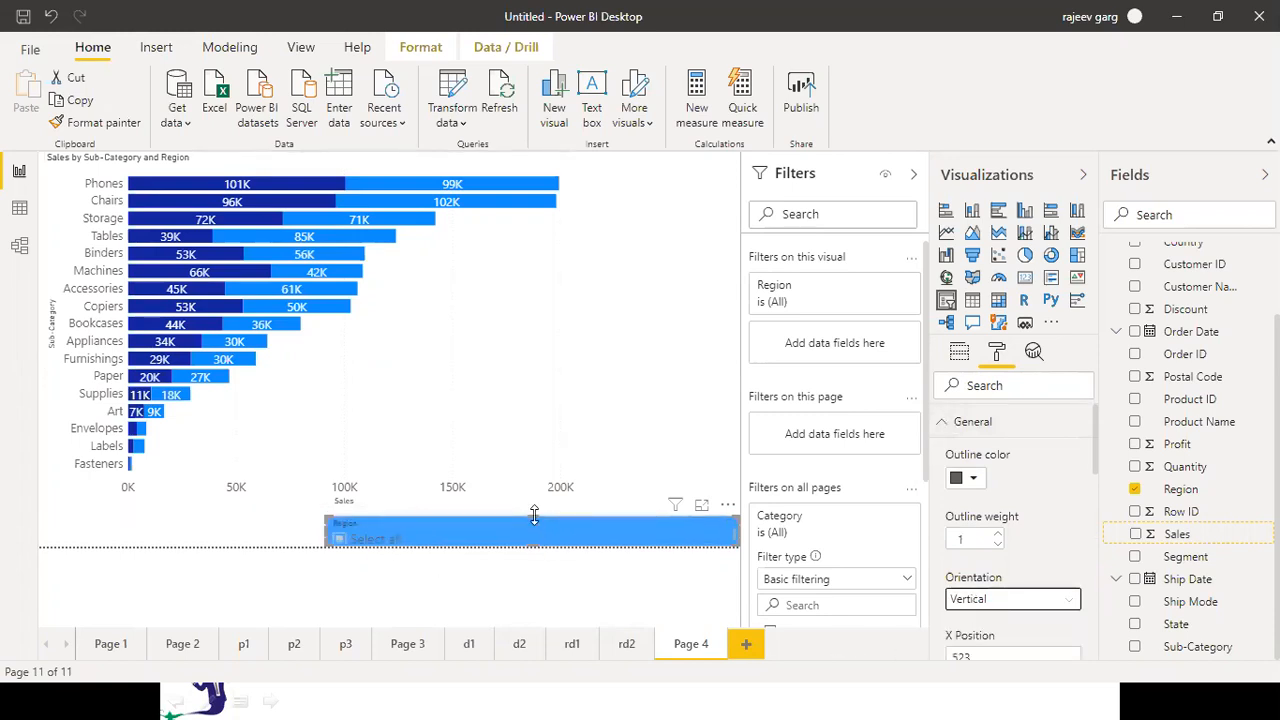
# Reshape the Region slicer into a tall, narrow box and move it to the page's upper corner beside the chart
pyautogui.moveTo(534, 514); pyautogui.dragTo(555, 332)
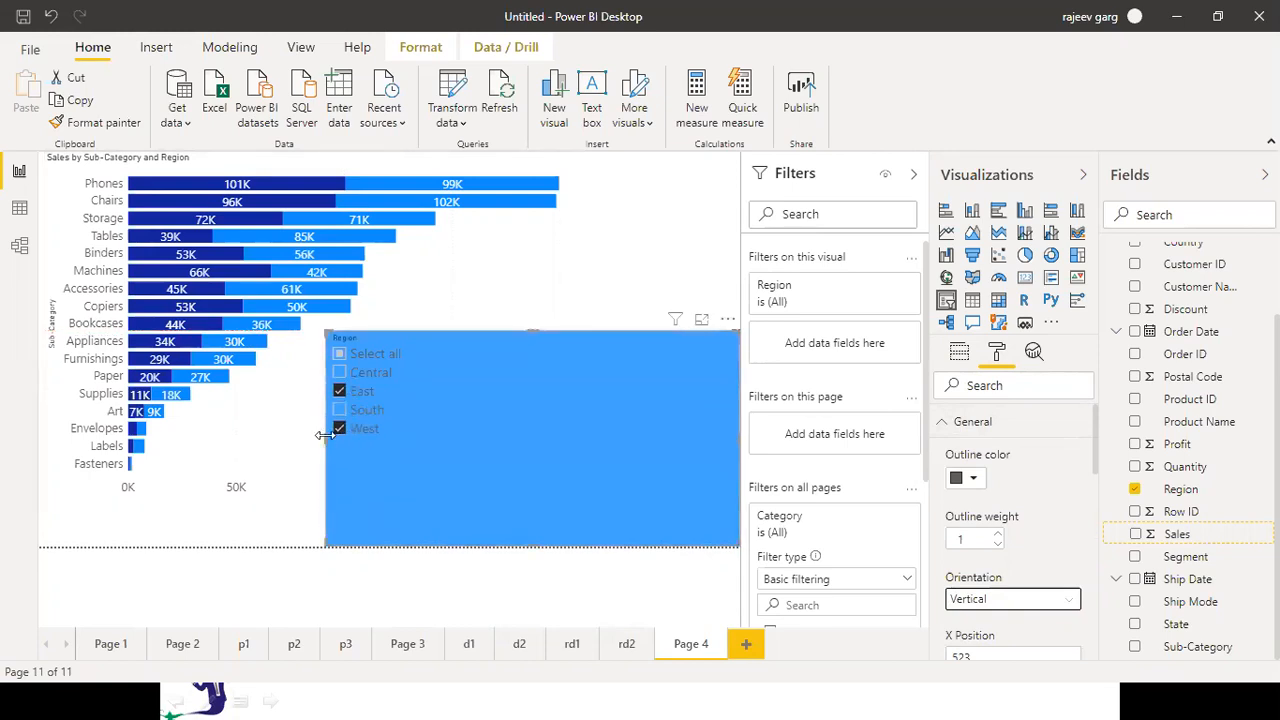
pyautogui.moveTo(478, 420); pyautogui.dragTo(604, 395)
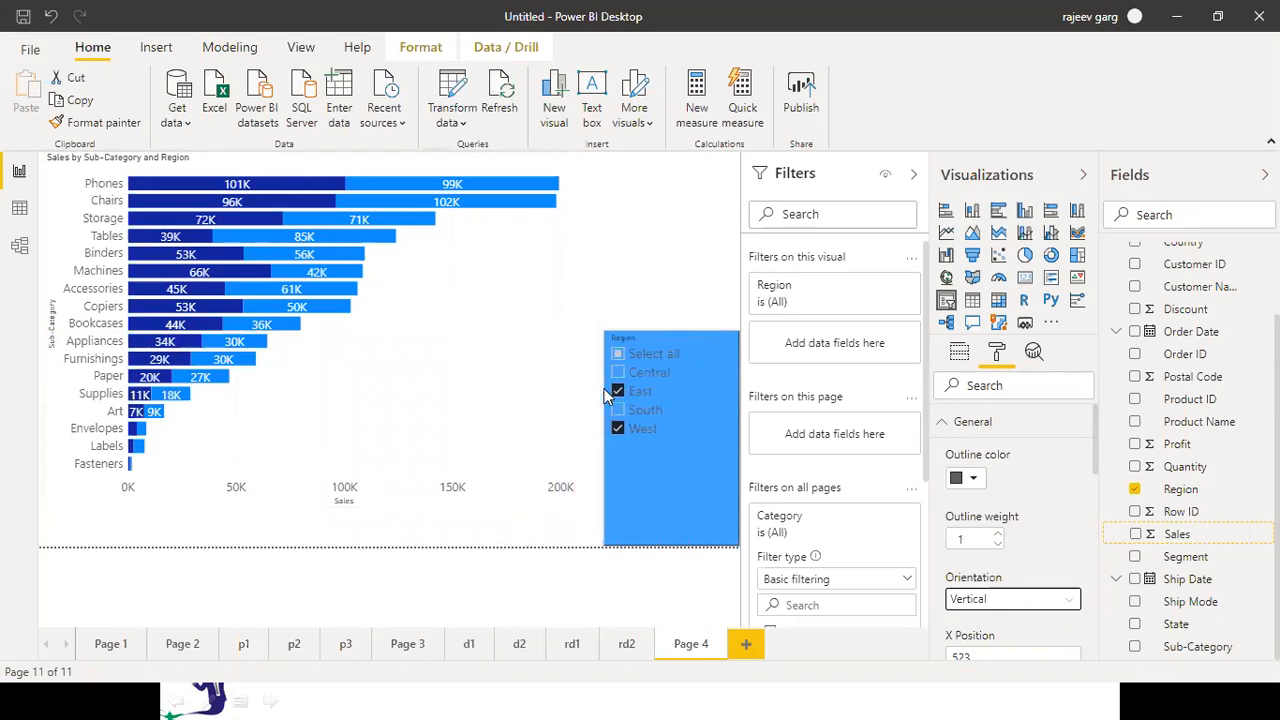
pyautogui.moveTo(675, 343); pyautogui.dragTo(676, 170)
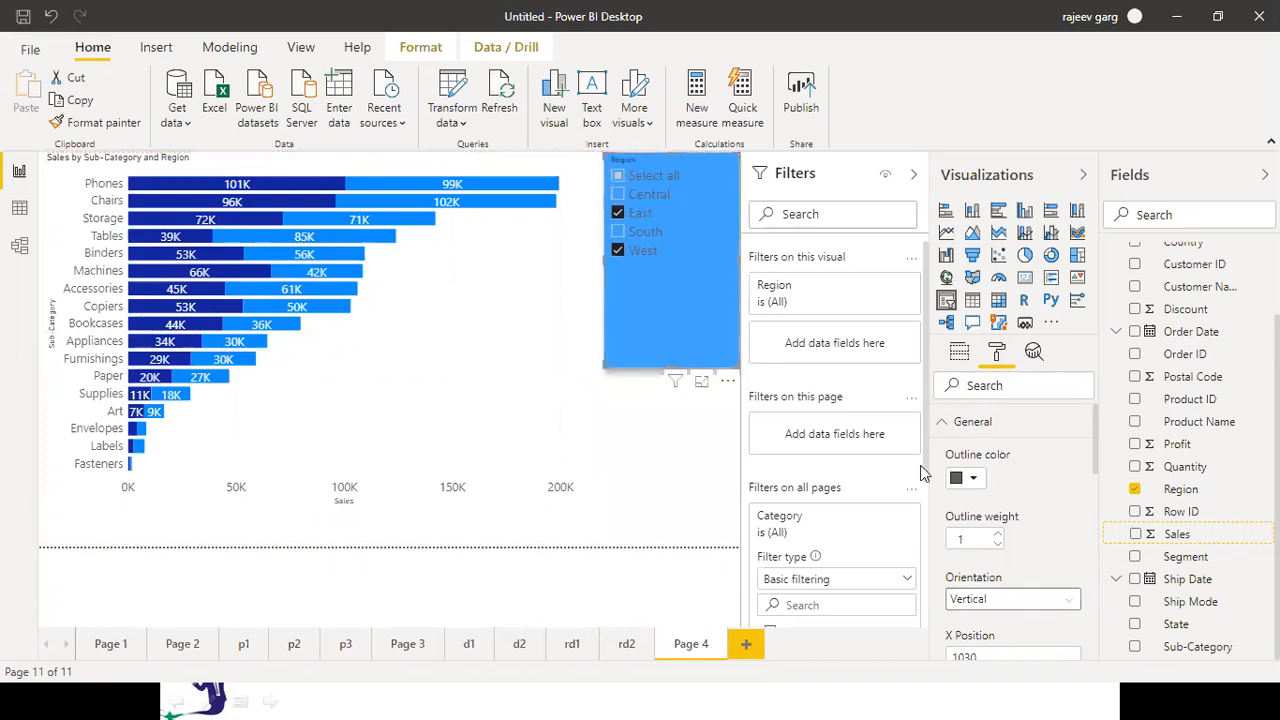
# Select all regions in the slicer and add Category as a second slicer field below Region
pyautogui.click(957, 356)
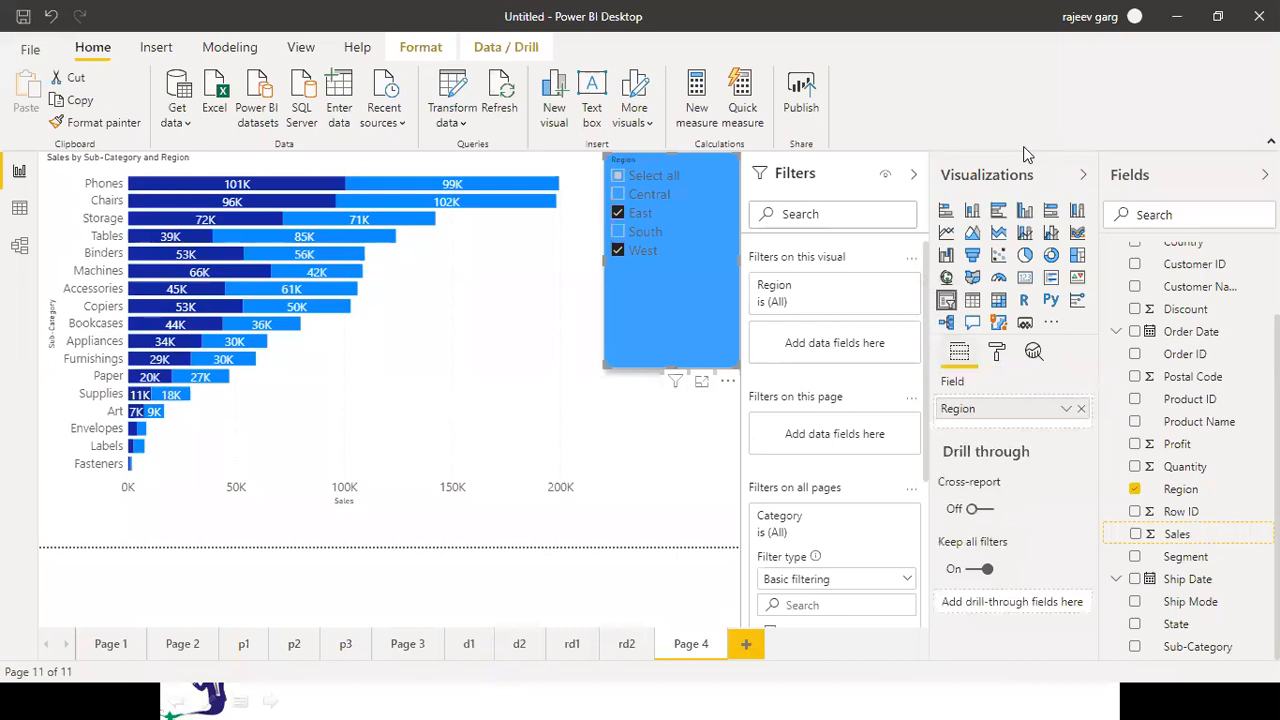
pyautogui.click(617, 180)
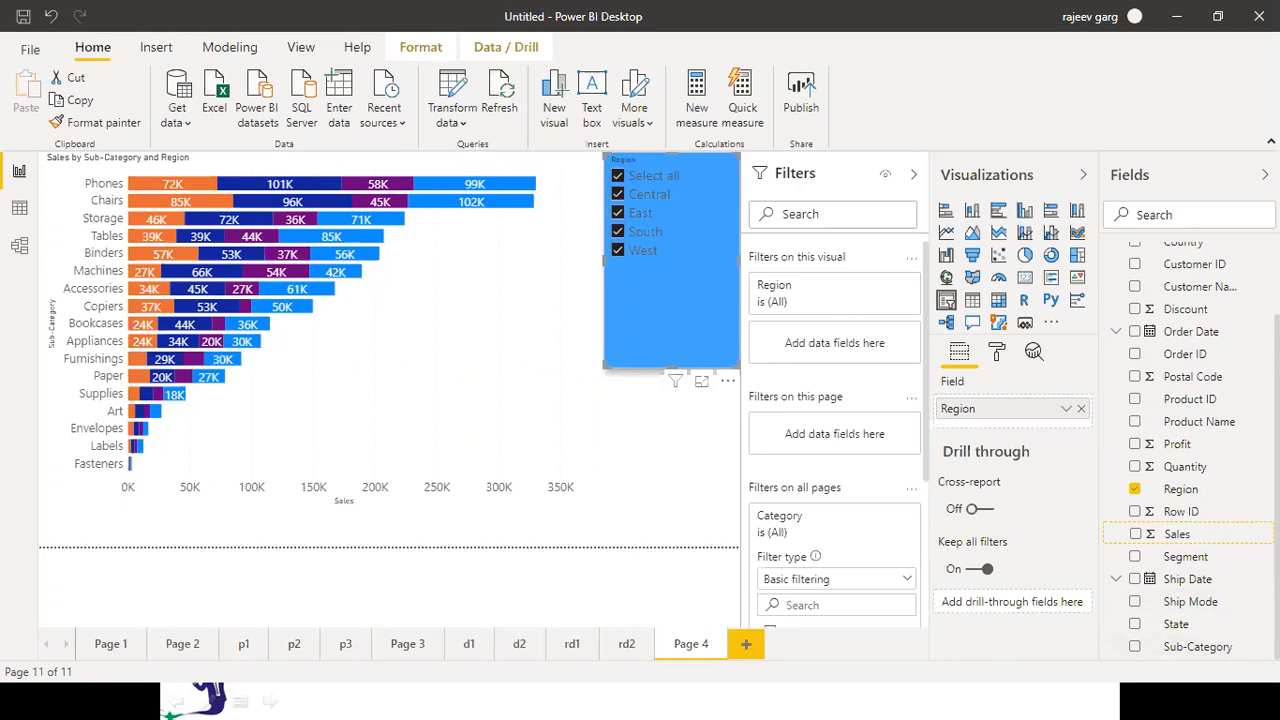
pyautogui.scroll(1, 1230, 643)
pyautogui.scroll(1, 1215, 280)
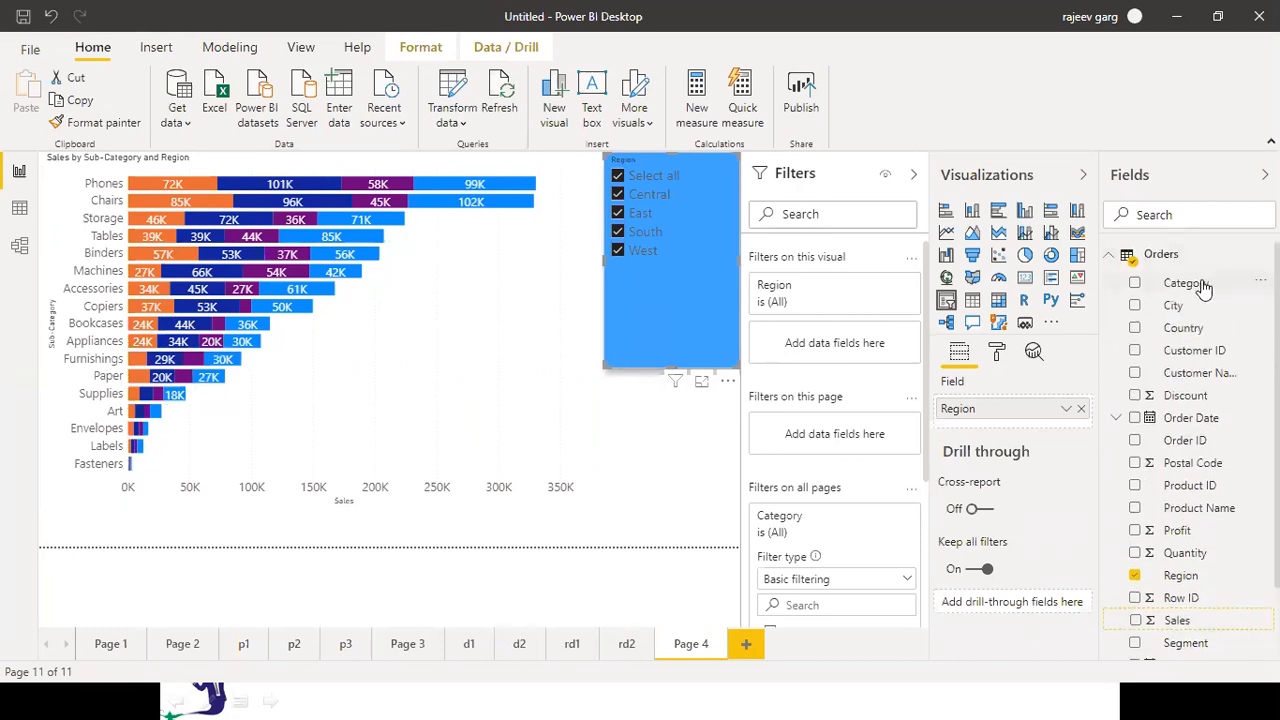
pyautogui.click(1030, 408)
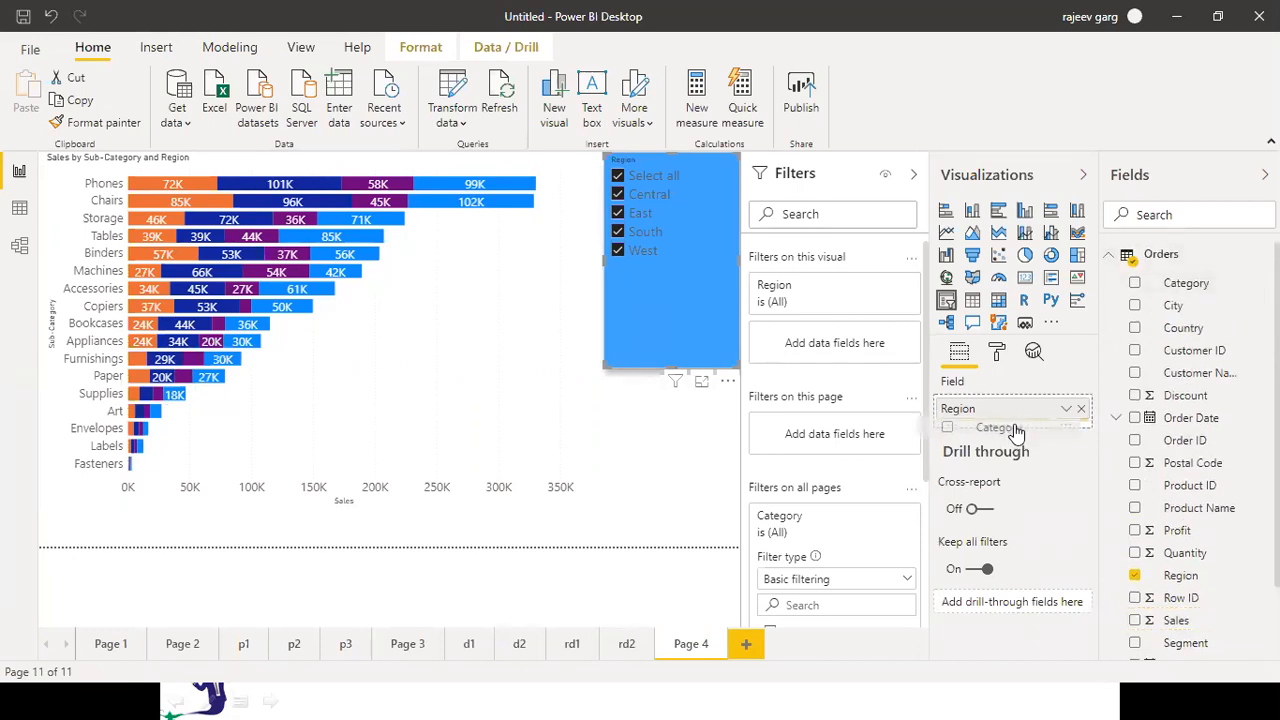
pyautogui.moveTo(1014, 424); pyautogui.dragTo(1014, 425)
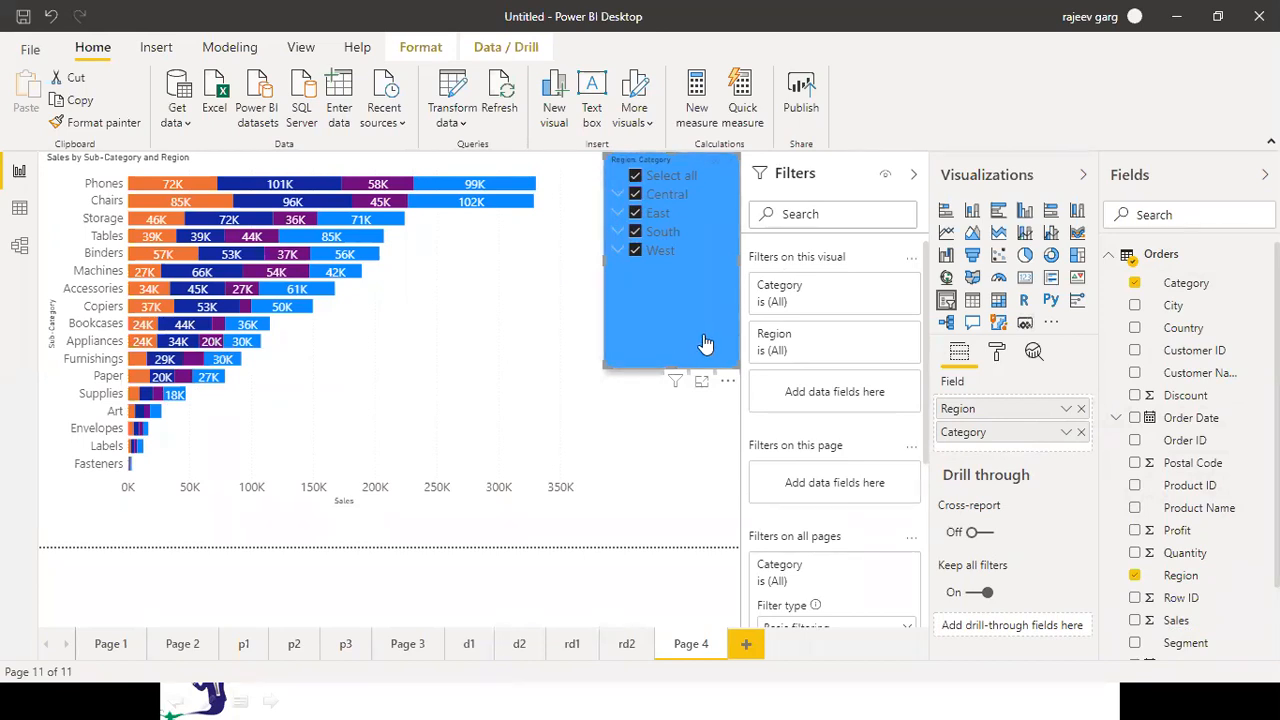
# Turn off the slicer's background and limit its selection to Furniture within the Central region
pyautogui.click(996, 352)
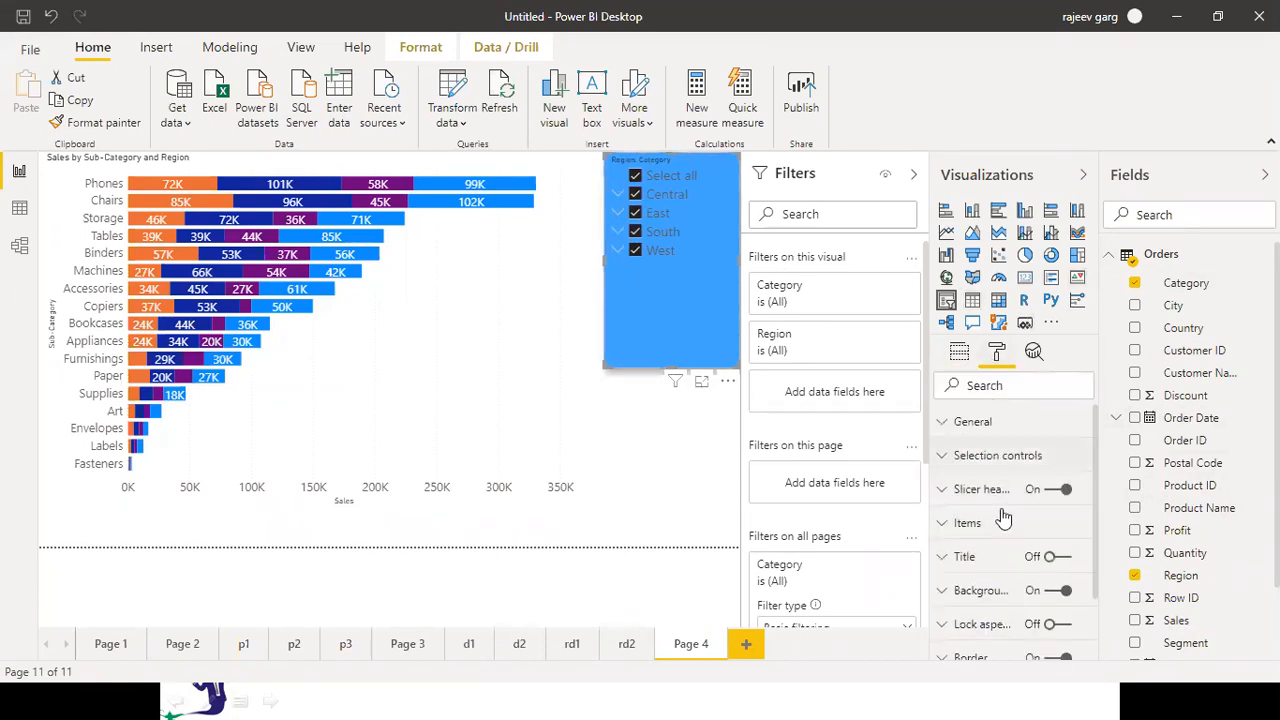
pyautogui.click(1048, 591)
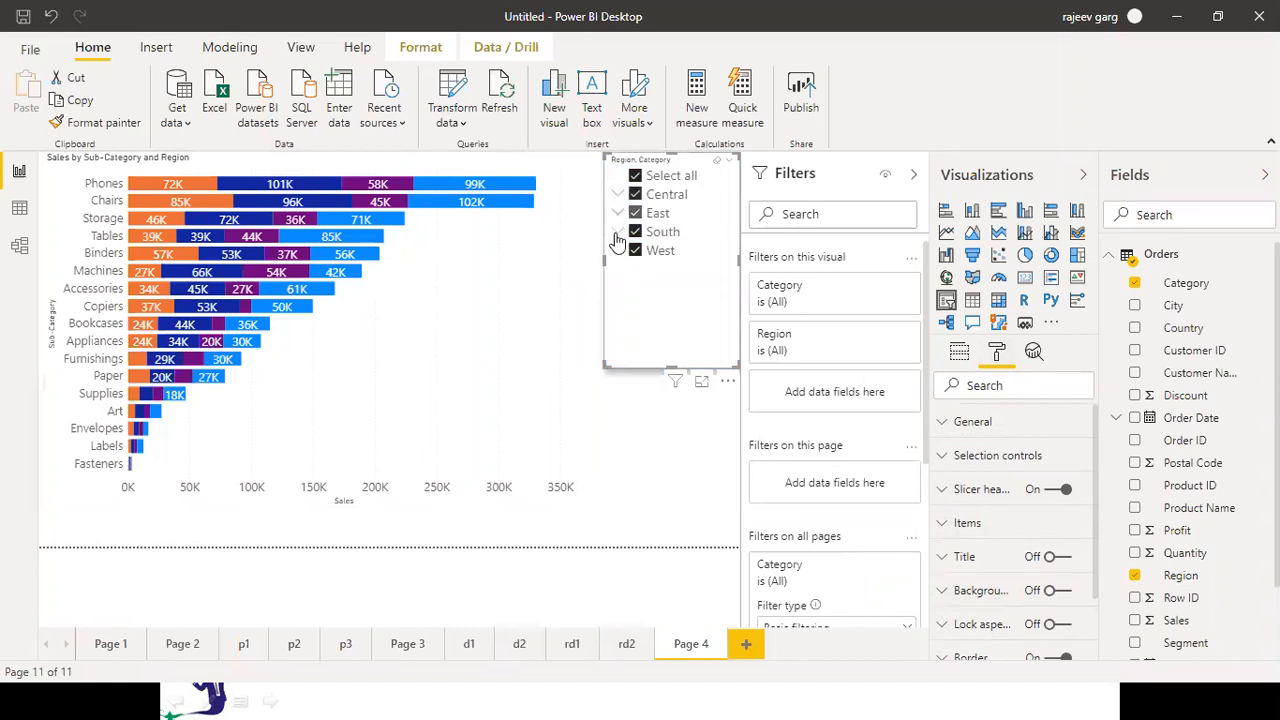
pyautogui.click(636, 177)
pyautogui.click(636, 195)
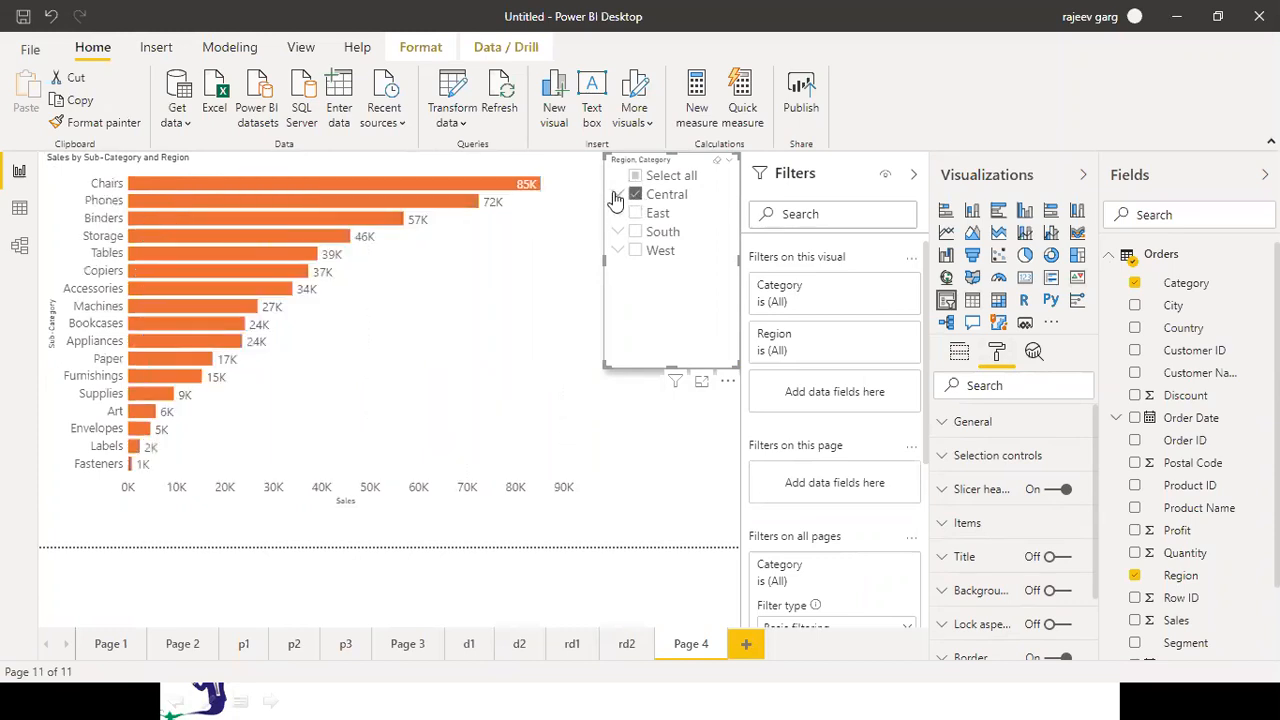
pyautogui.click(618, 196)
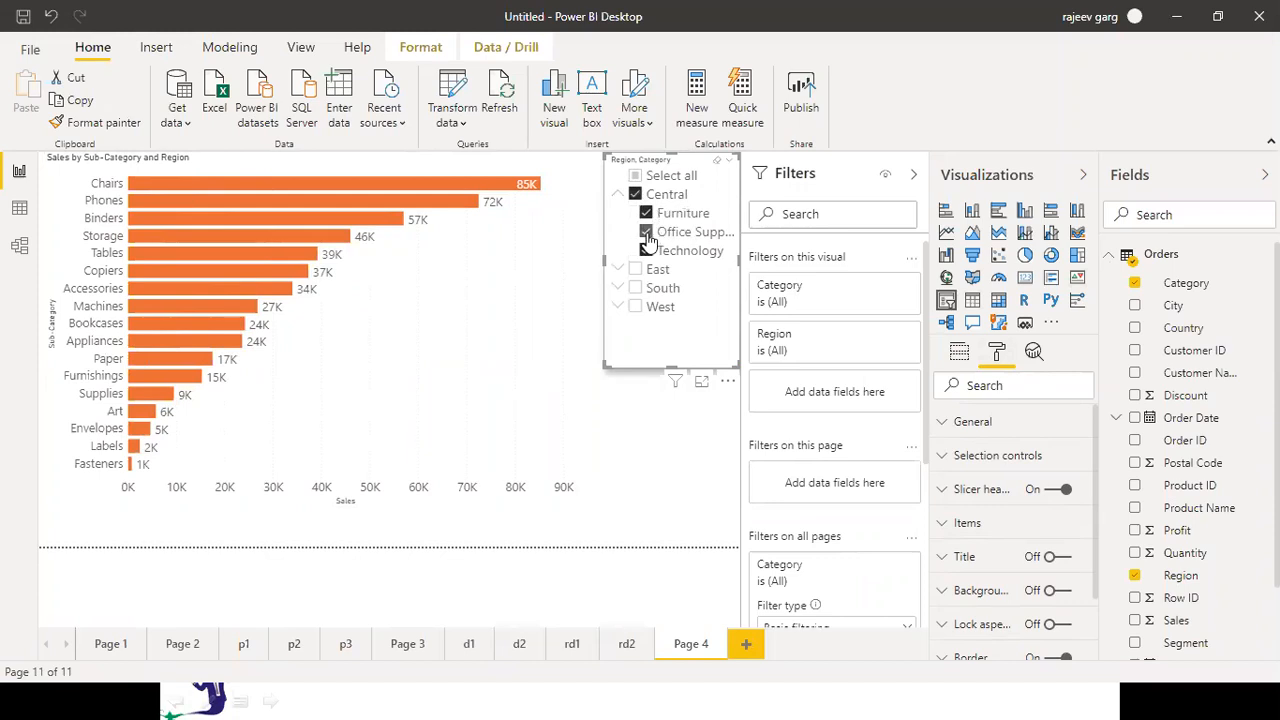
pyautogui.click(646, 233)
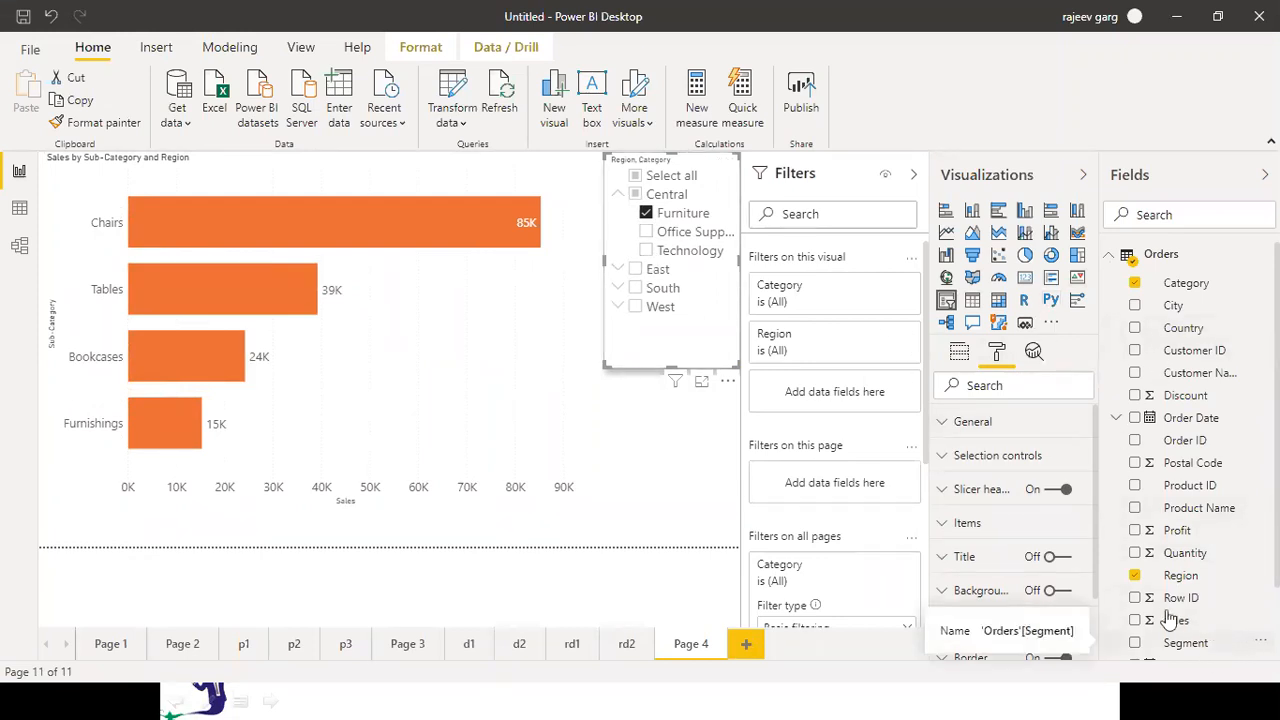
# Add Segment to the slicer between Region and Category, and select all of its values
pyautogui.click(1205, 645)
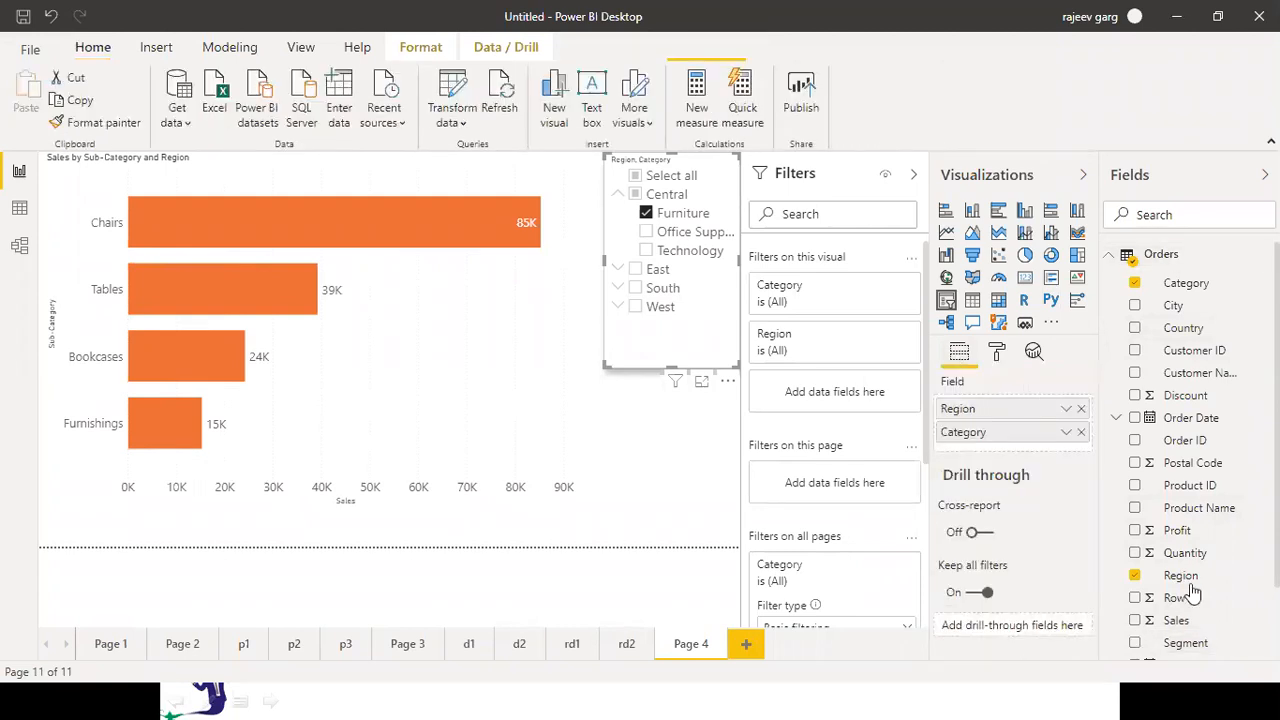
pyautogui.moveTo(1005, 452); pyautogui.dragTo(995, 432)
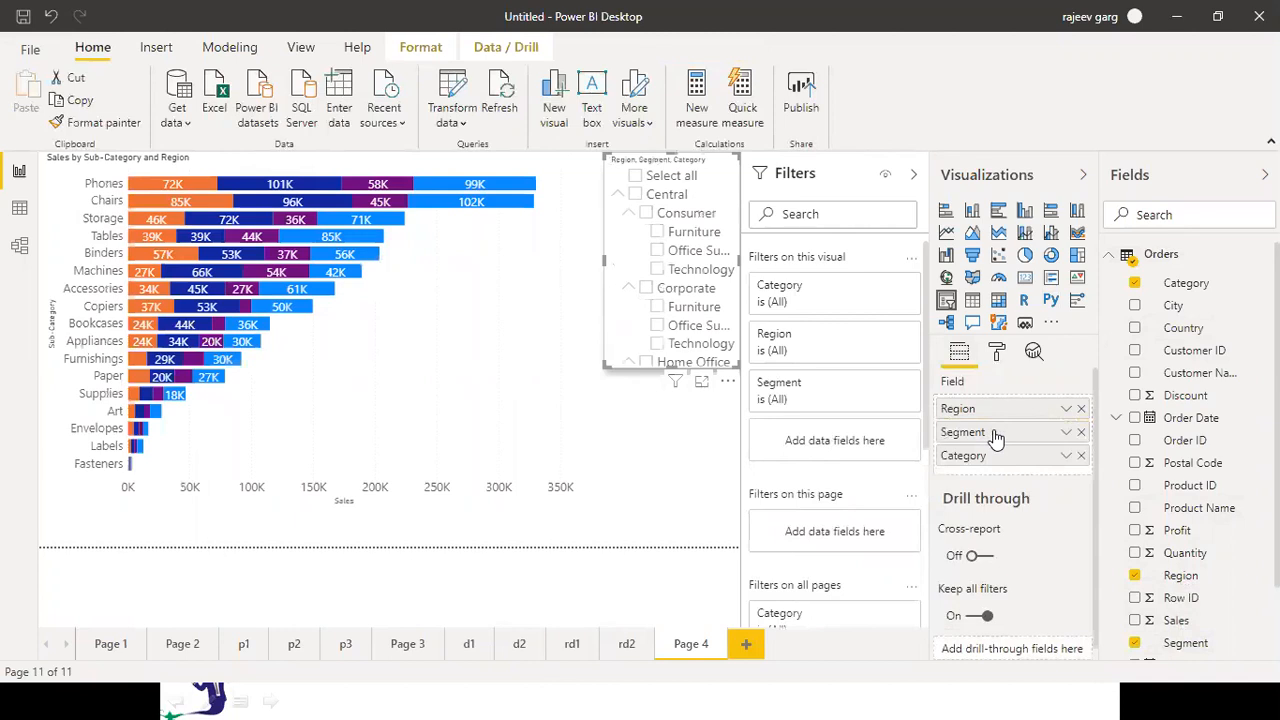
pyautogui.click(635, 178)
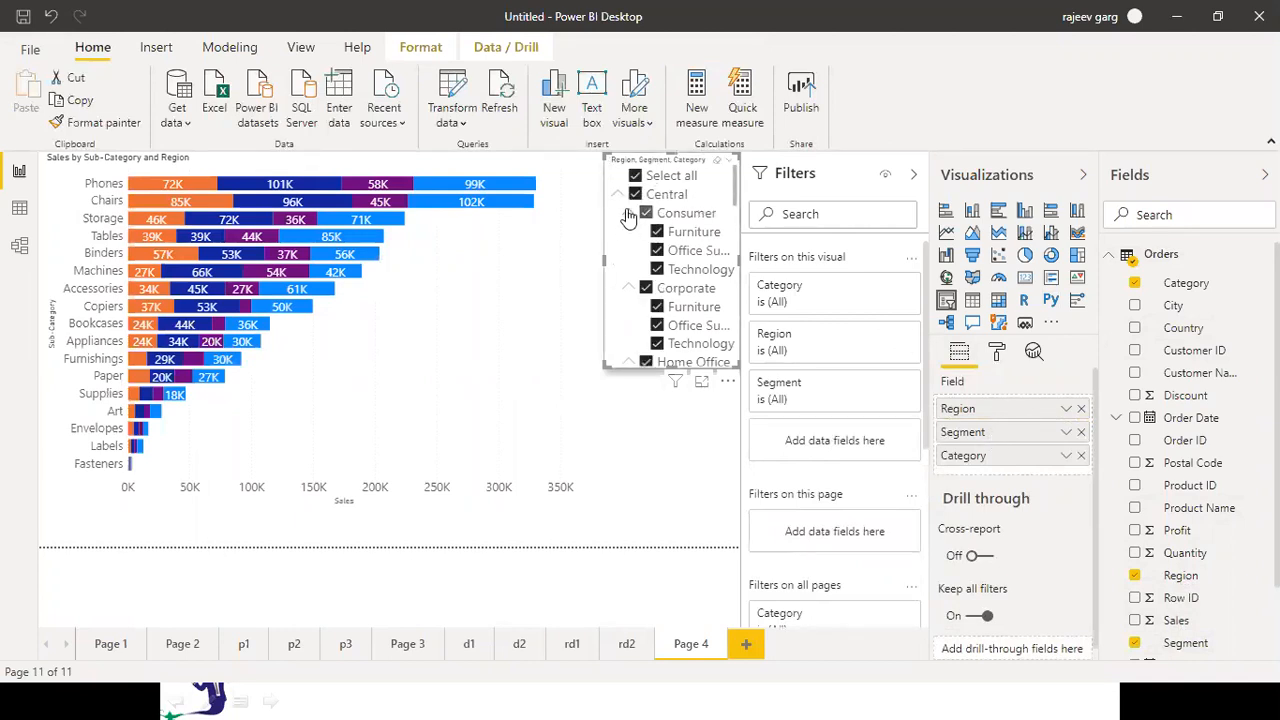
# Collapse the Central, East and South branches in the slicer, plus Consumer and Corporate under West, keeping every value selected
pyautogui.click(629, 215)
pyautogui.click(620, 196)
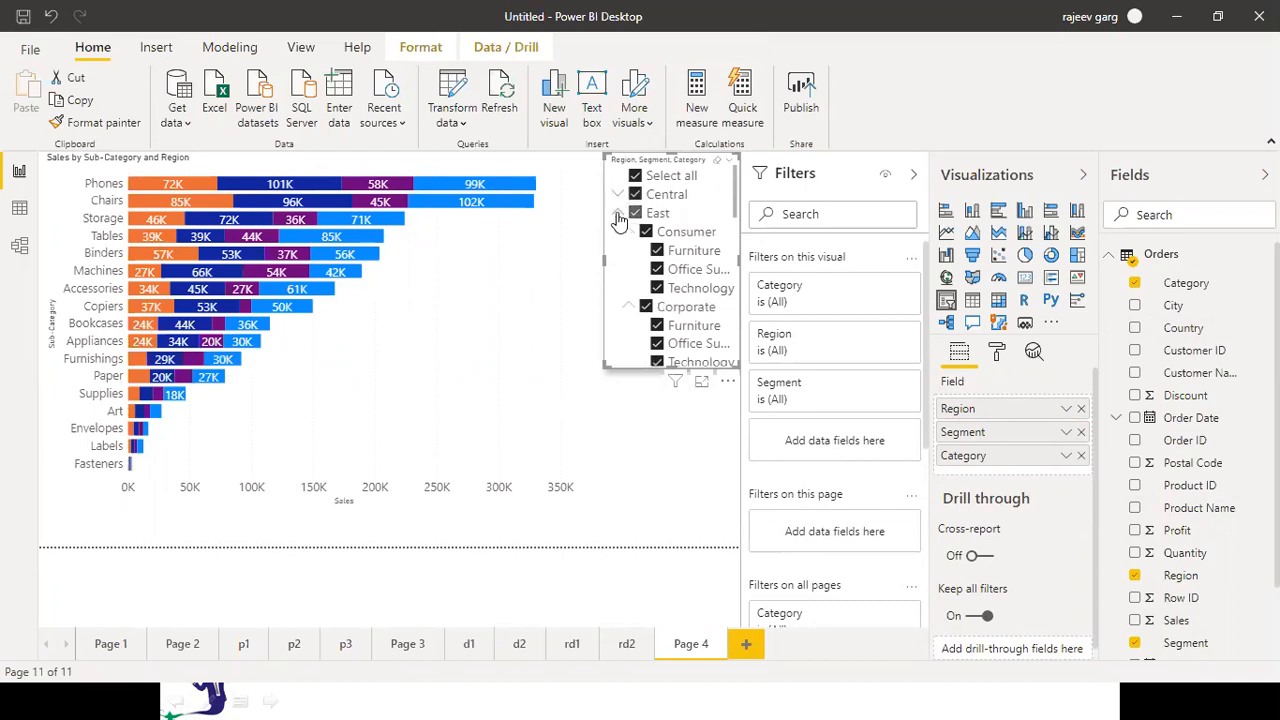
pyautogui.click(619, 215)
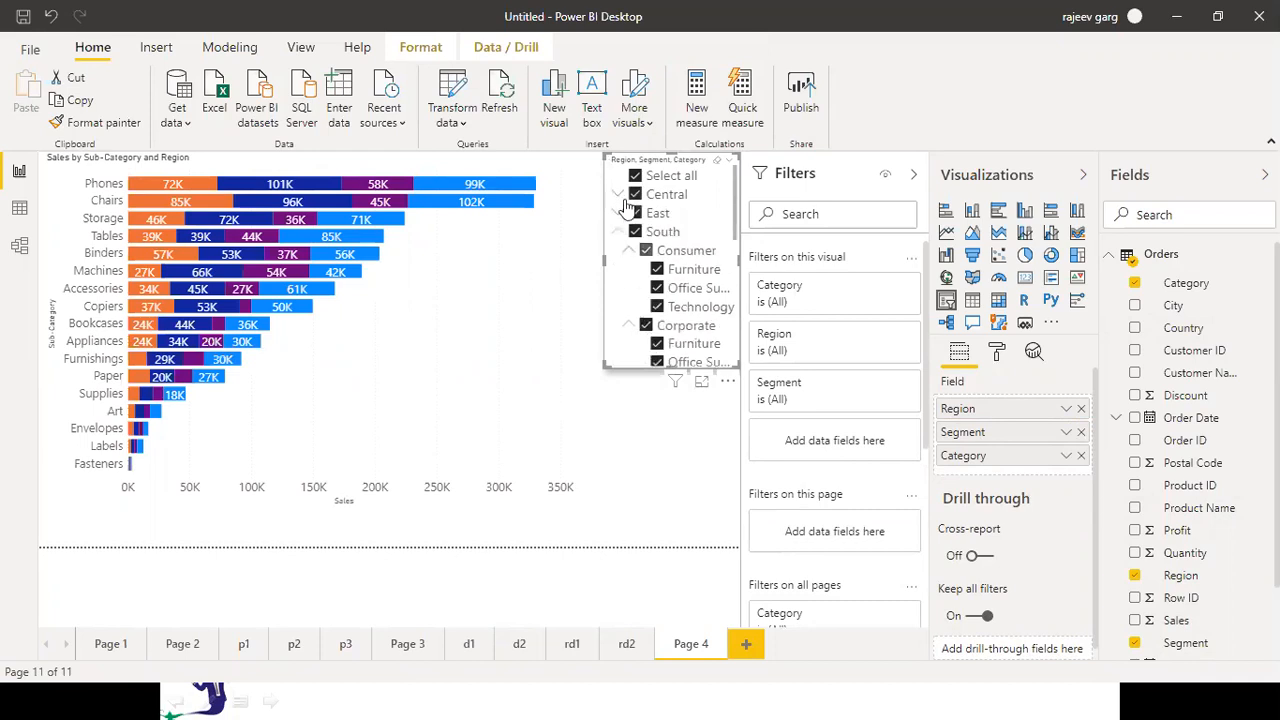
pyautogui.click(630, 254)
pyautogui.click(627, 253)
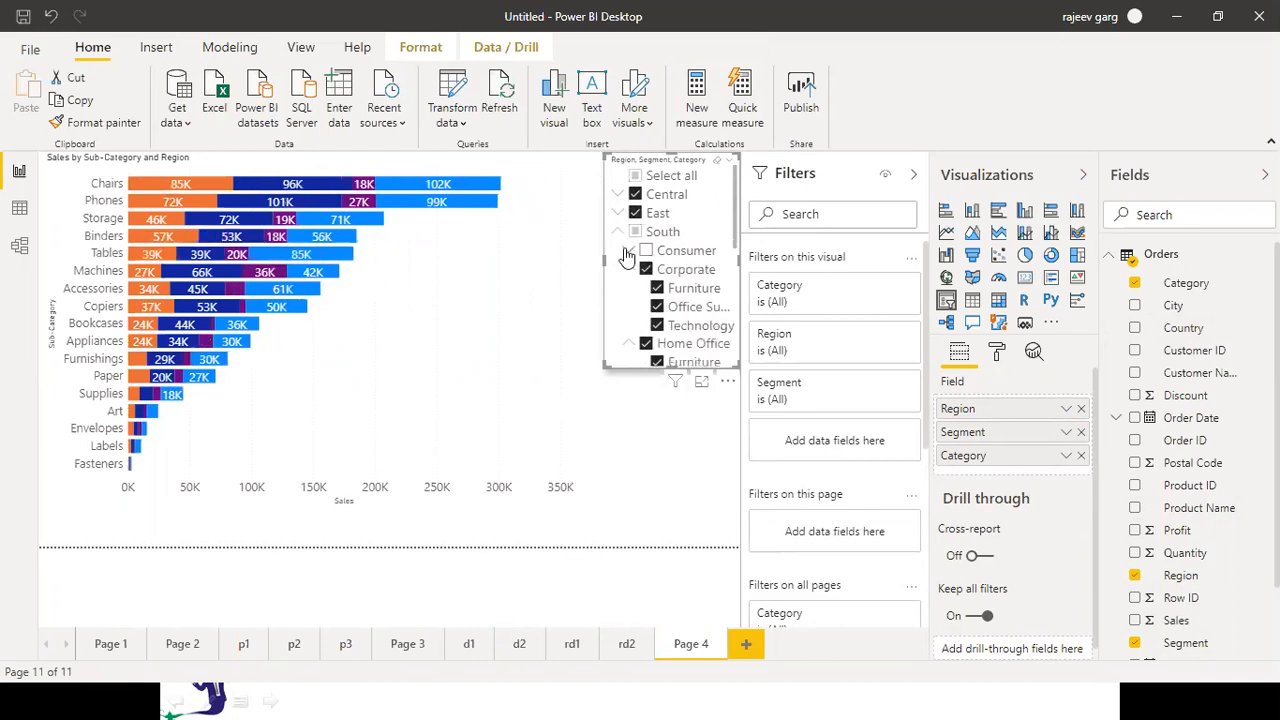
pyautogui.click(644, 251)
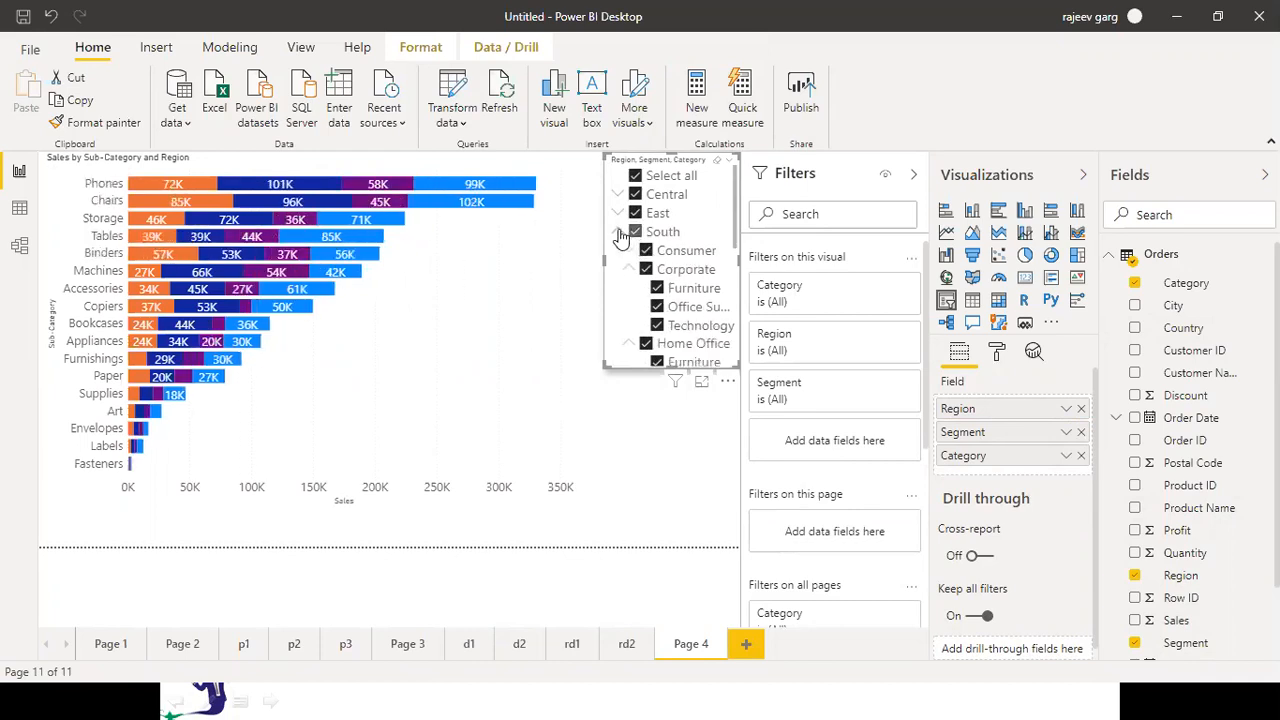
pyautogui.click(620, 233)
pyautogui.click(627, 346)
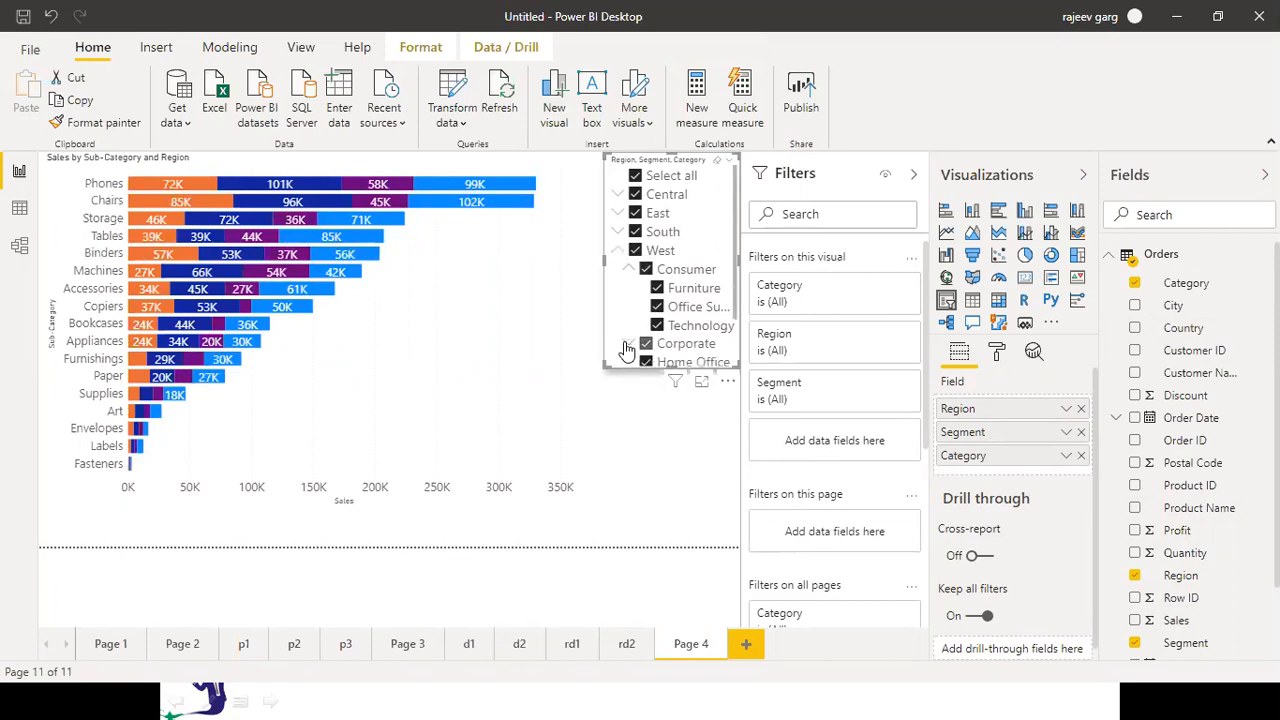
pyautogui.click(628, 269)
# Try filtering the chart to Furniture in Central's Consumer segment, and reselect all slicer values
pyautogui.click(634, 195)
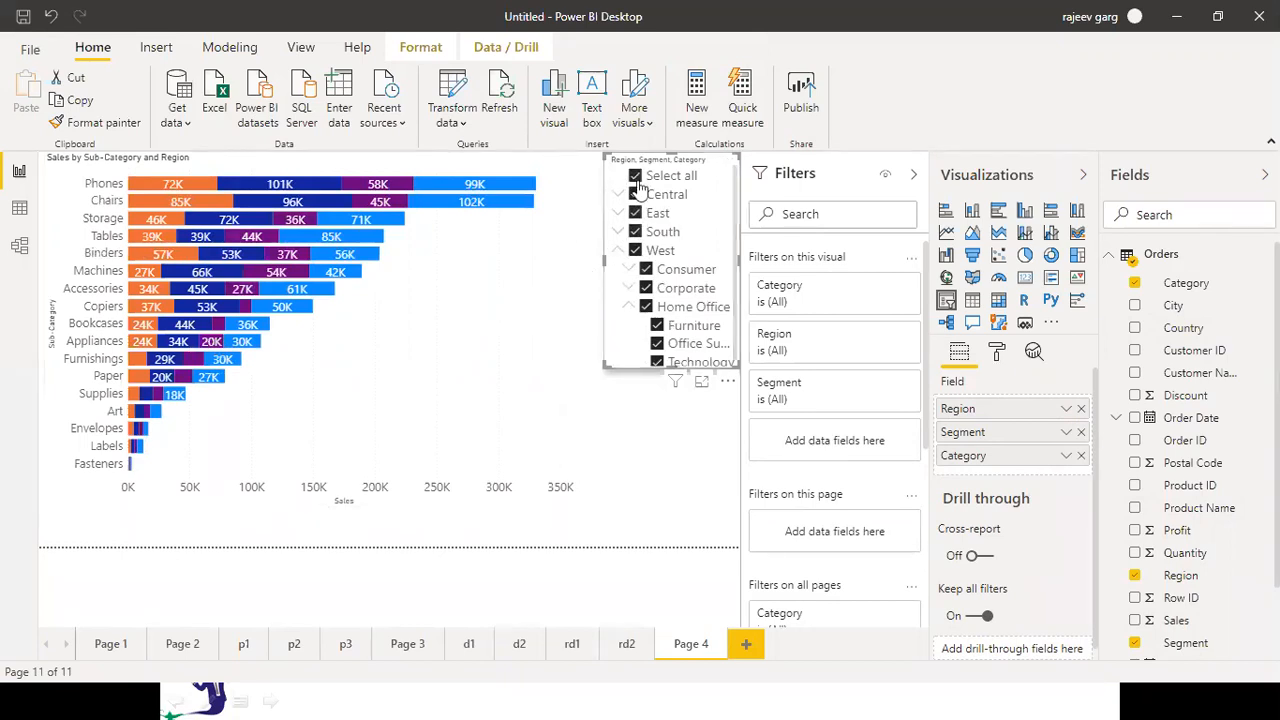
pyautogui.click(636, 178)
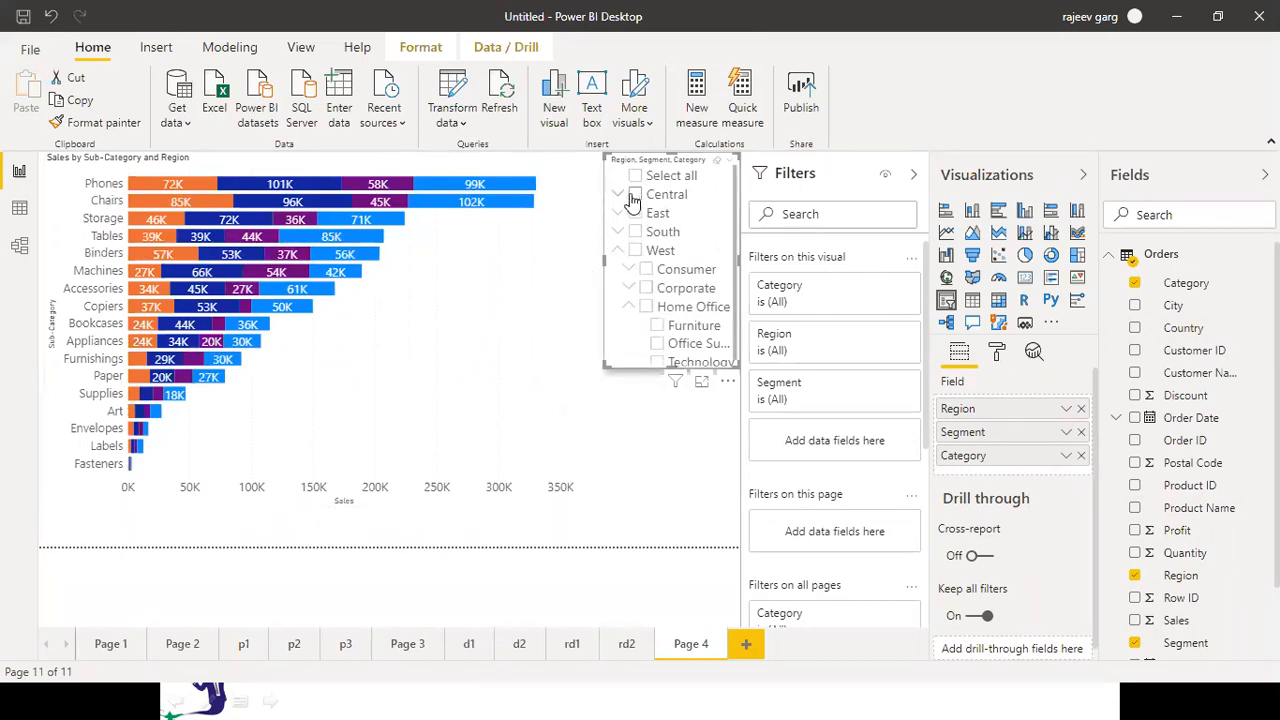
pyautogui.click(619, 195)
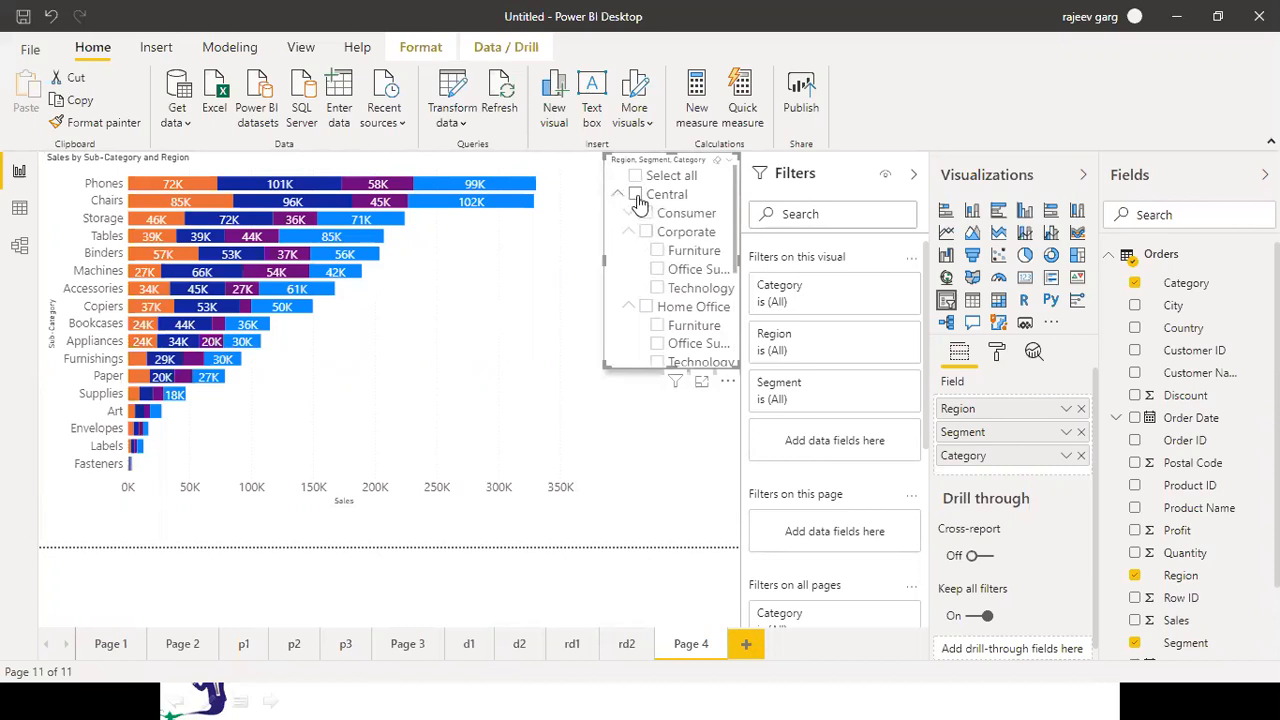
pyautogui.click(635, 194)
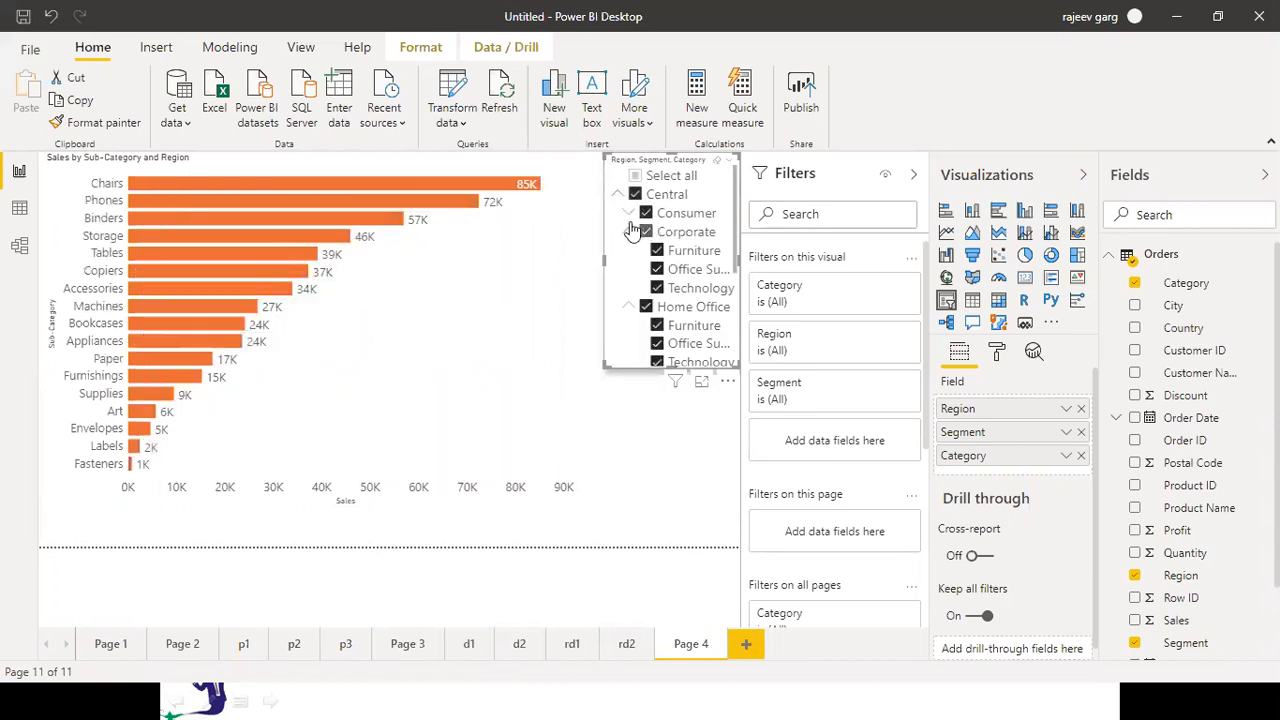
pyautogui.click(629, 215)
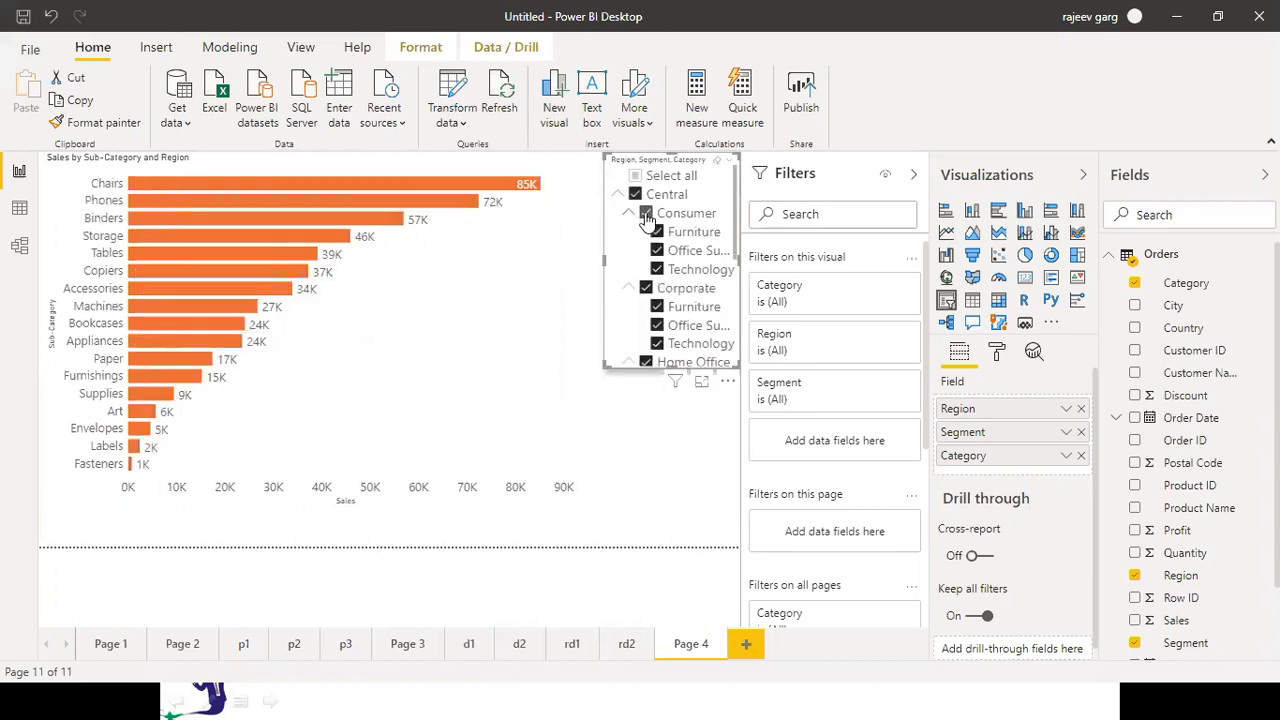
pyautogui.click(635, 194)
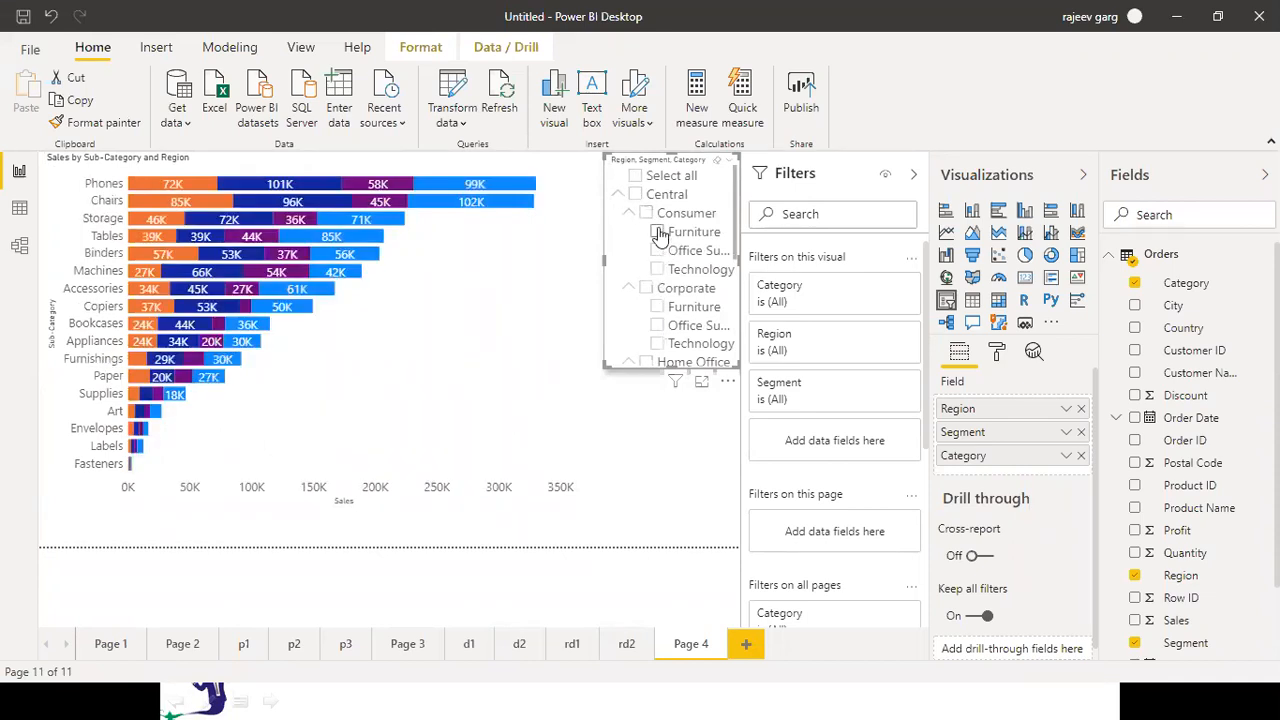
pyautogui.click(657, 232)
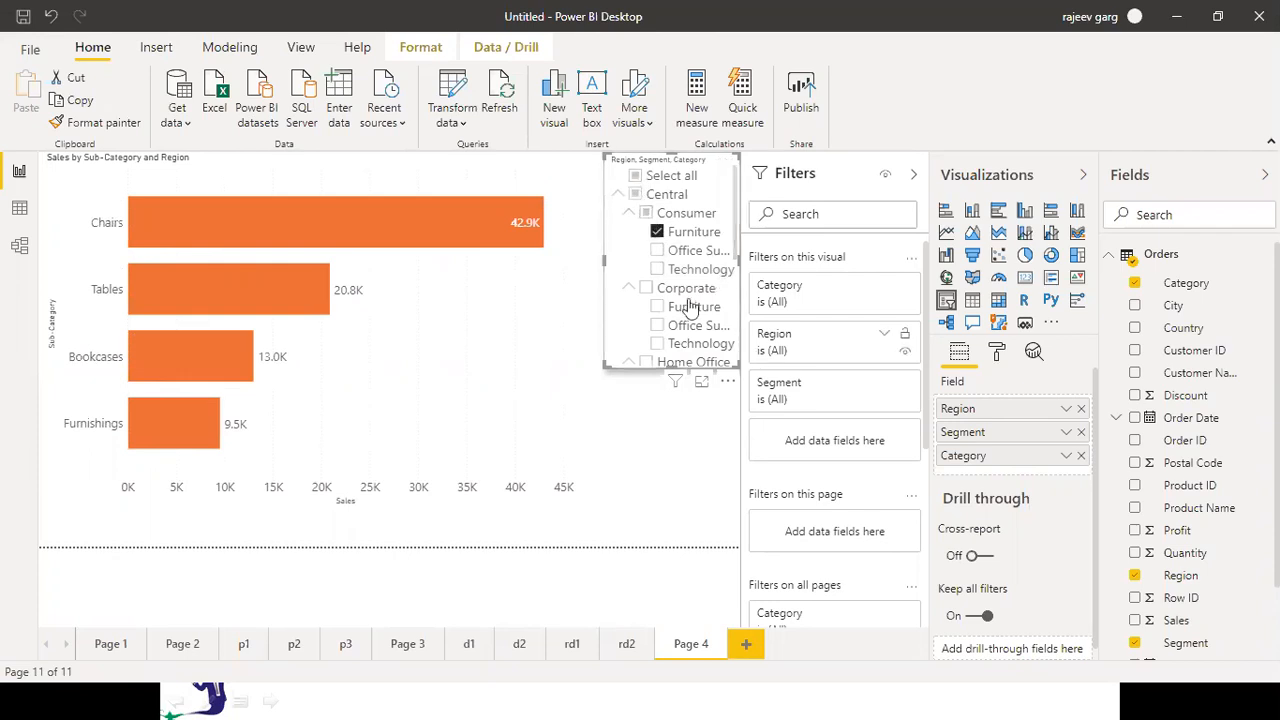
pyautogui.click(635, 177)
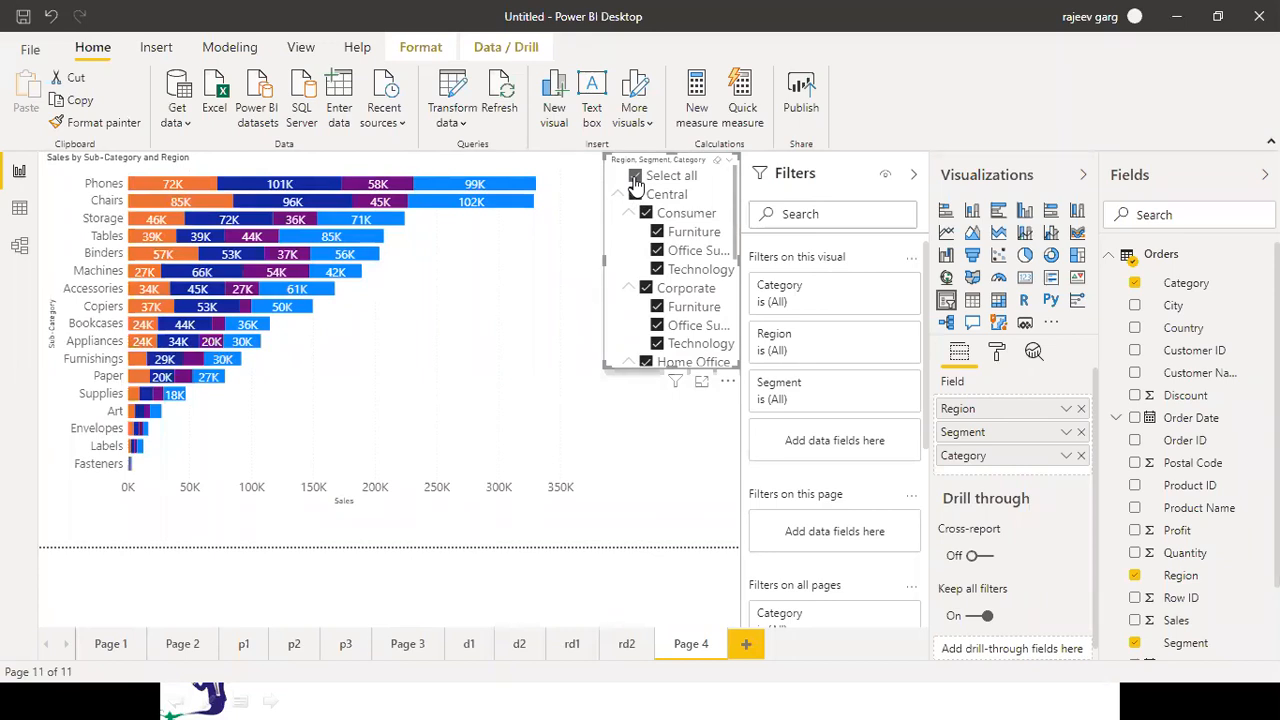
# Extend the slicer down to the page's lower edge and collapse its Central branch
pyautogui.moveTo(672, 368); pyautogui.dragTo(668, 575)
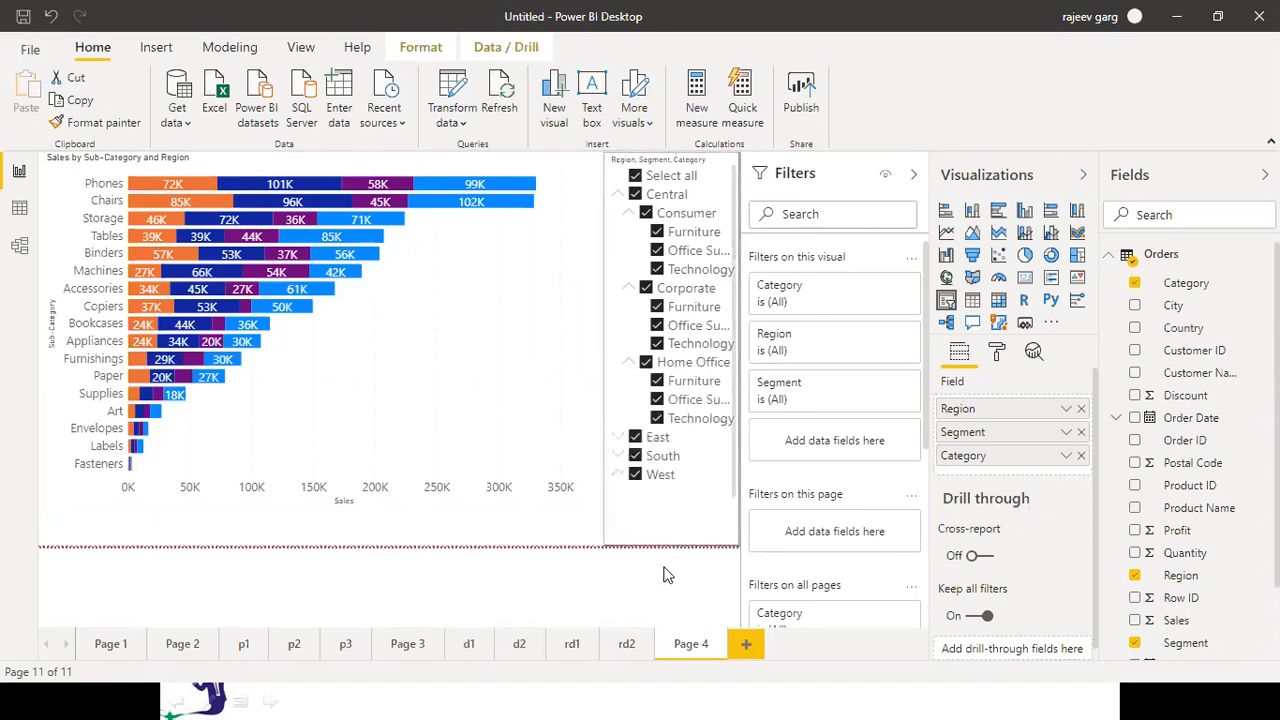
pyautogui.click(630, 214)
pyautogui.click(621, 196)
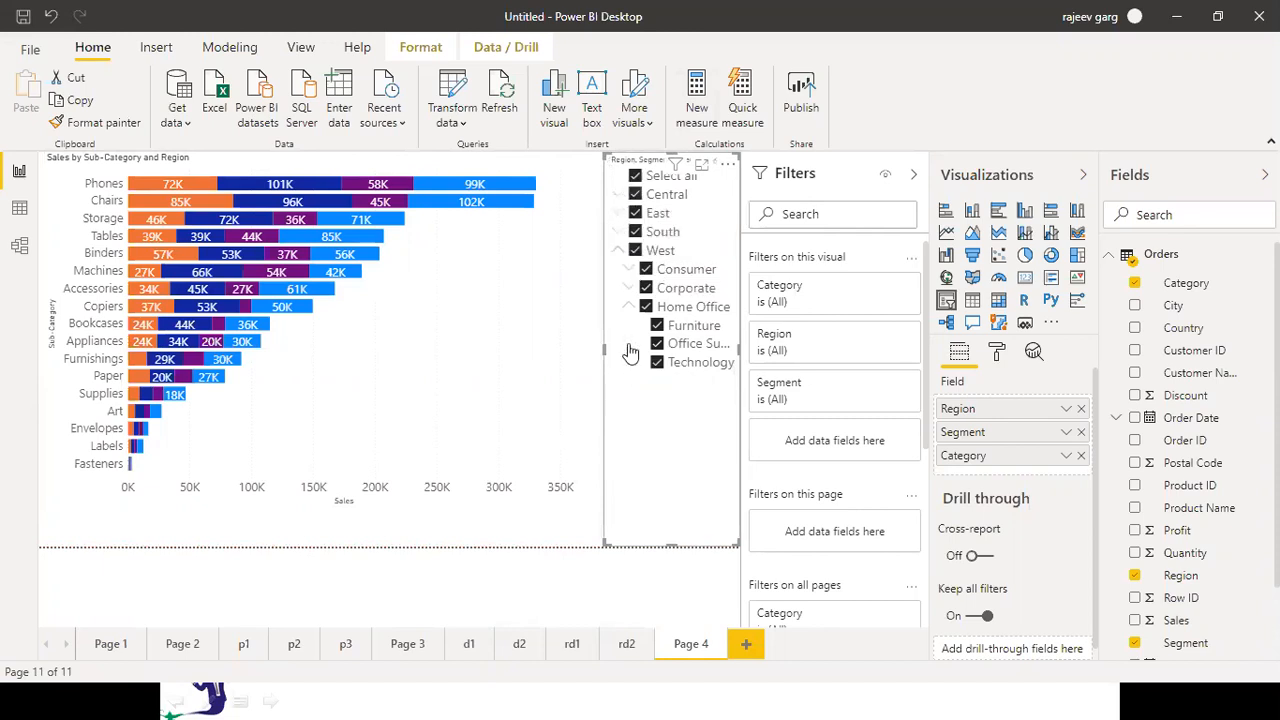
# Remove Segment from the slicer, and filter the chart to only the Technology category in the East region
pyautogui.click(620, 251)
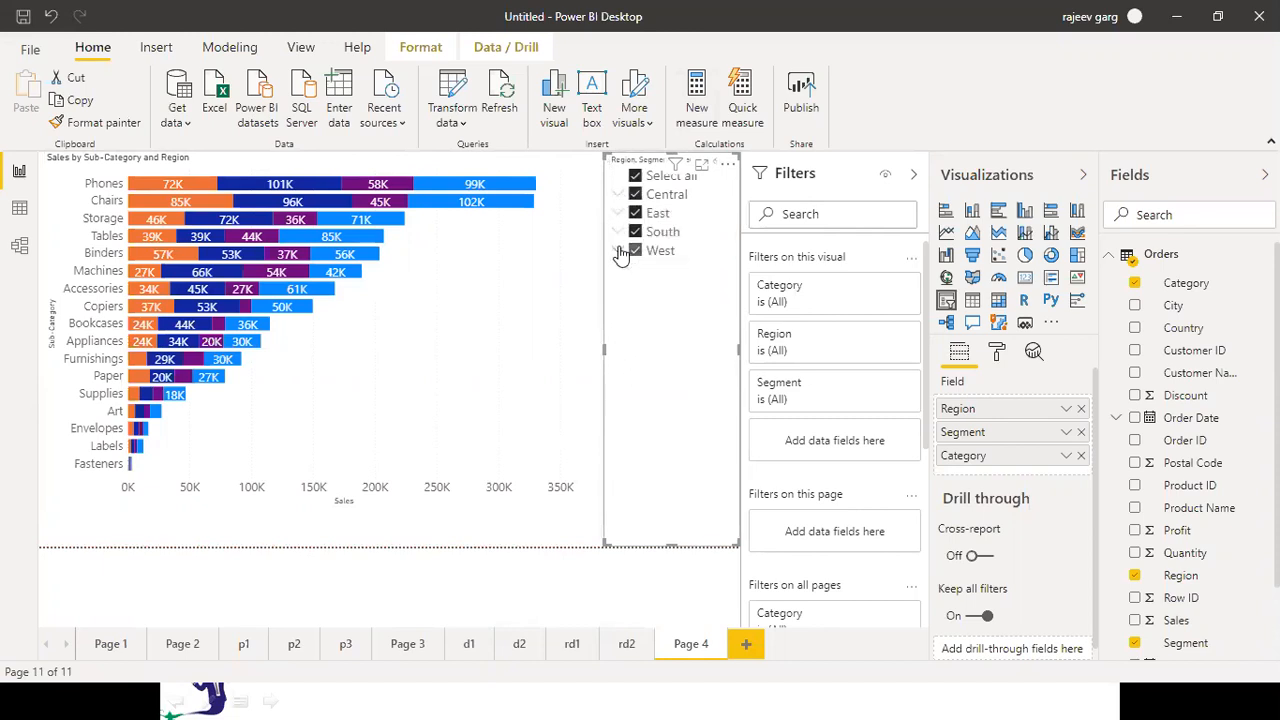
pyautogui.click(1081, 432)
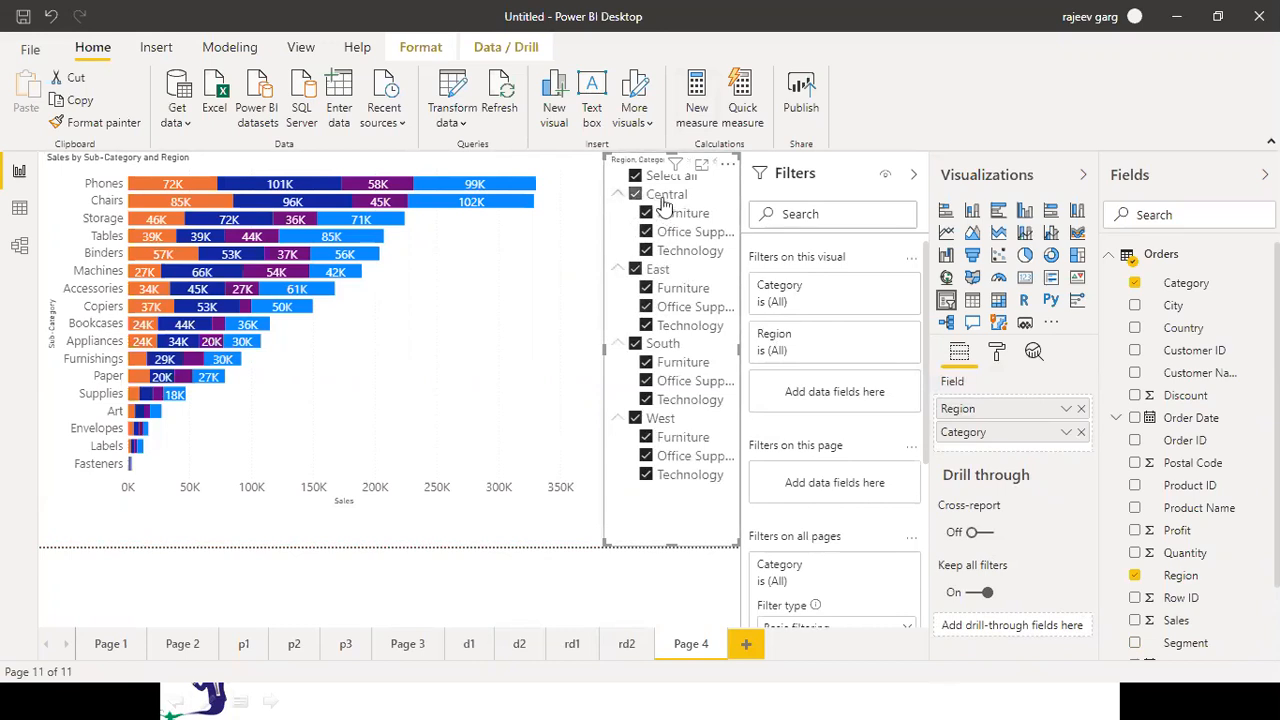
pyautogui.click(638, 178)
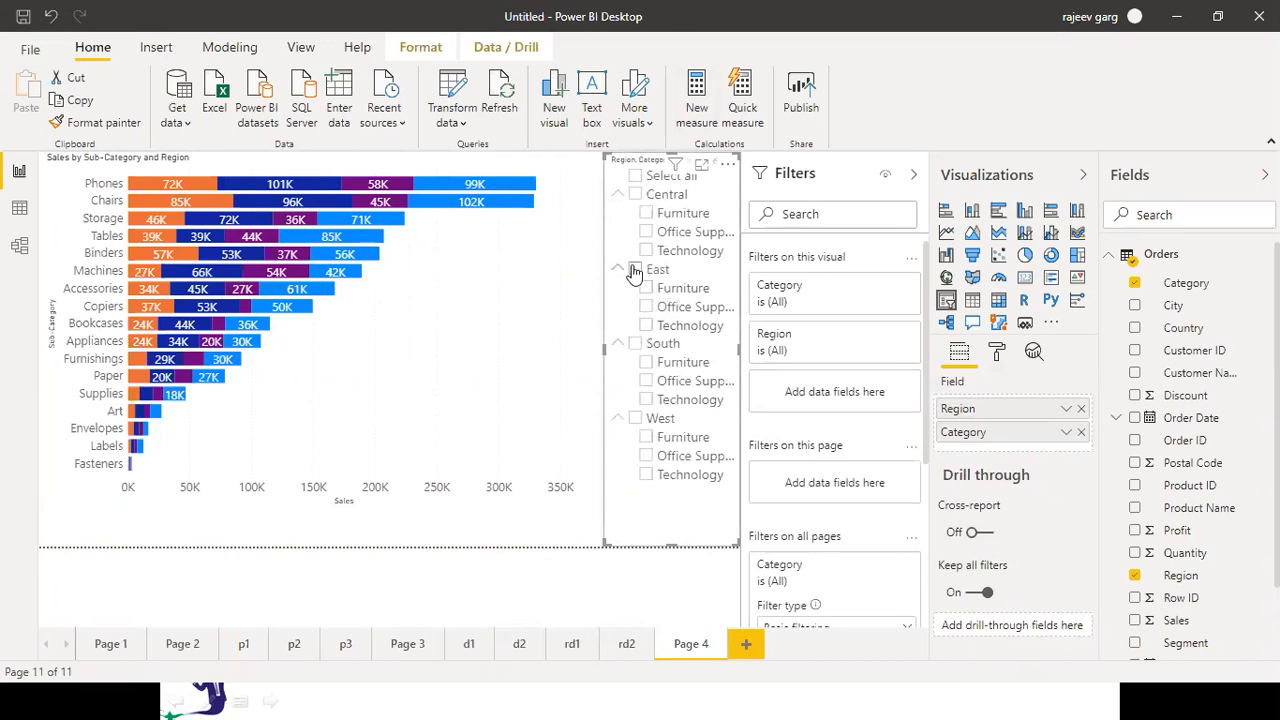
pyautogui.click(635, 270)
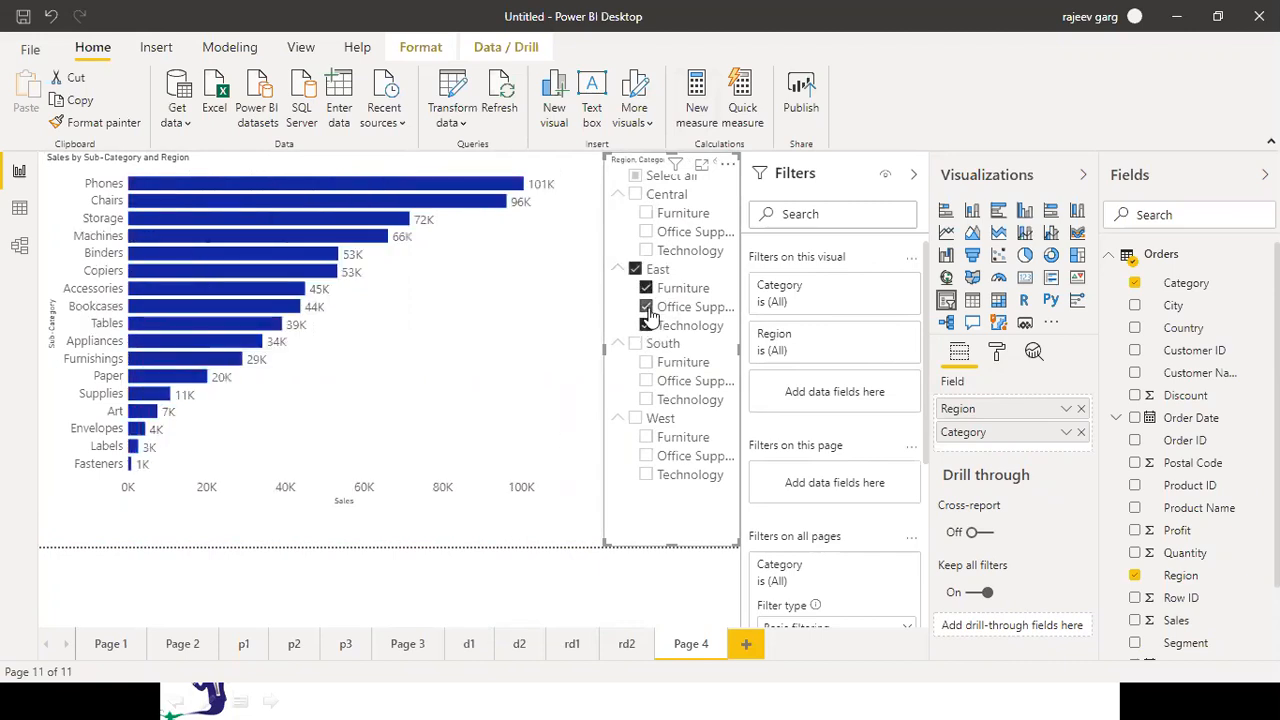
pyautogui.click(648, 308)
pyautogui.click(648, 289)
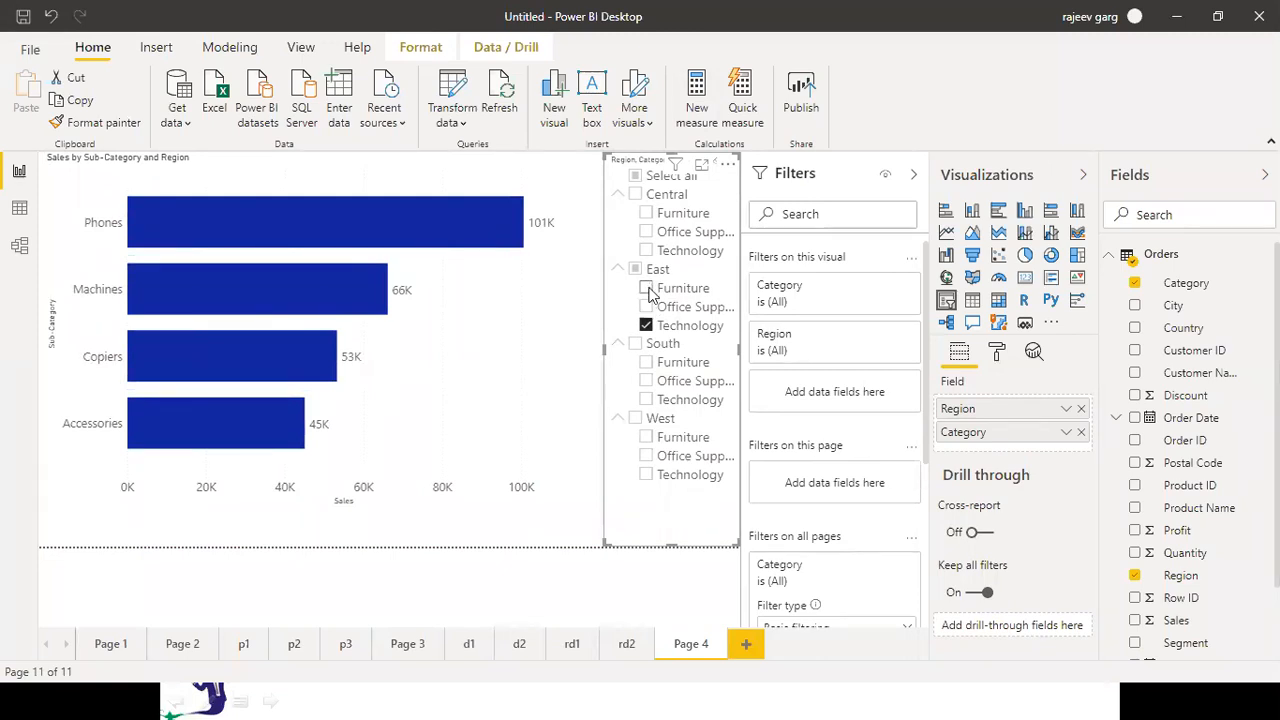
# Switch to the presentation to view the text slicer and Date Slicers slides, and return to the Power BI Desktop report
pyautogui.hotkey('alt', 'Tab')
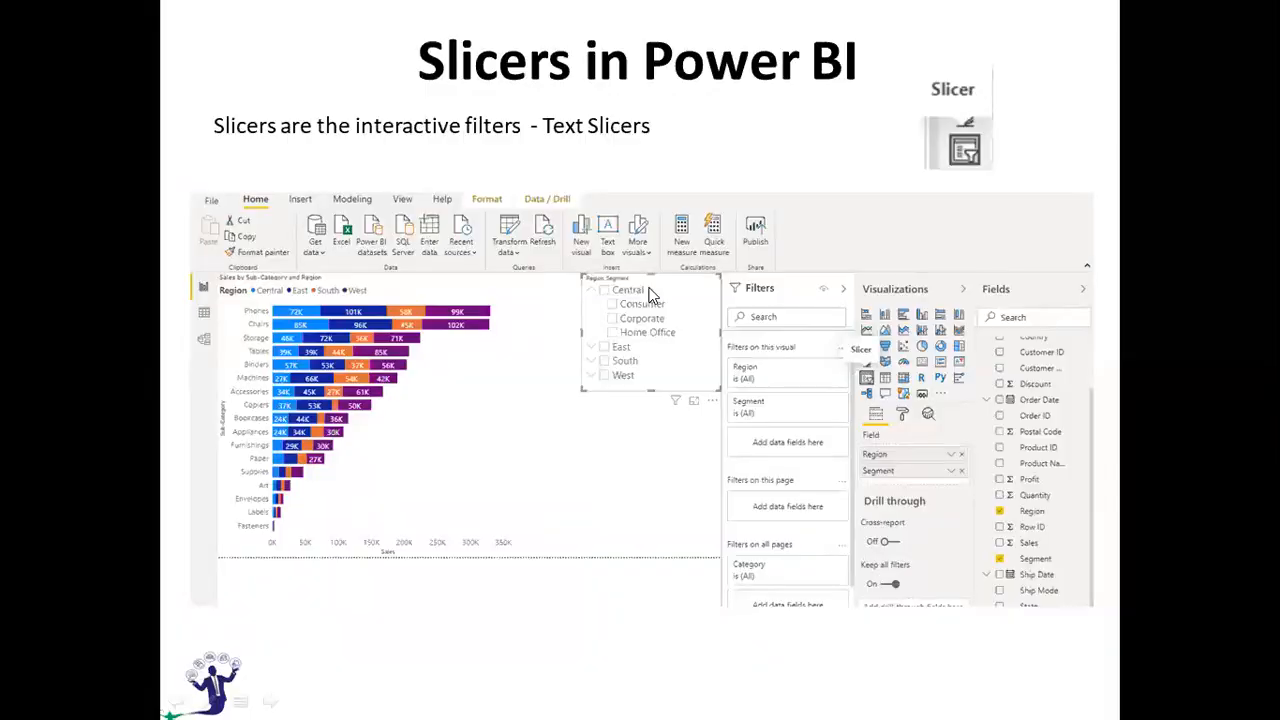
pyautogui.hotkey('alt', 'Tab')
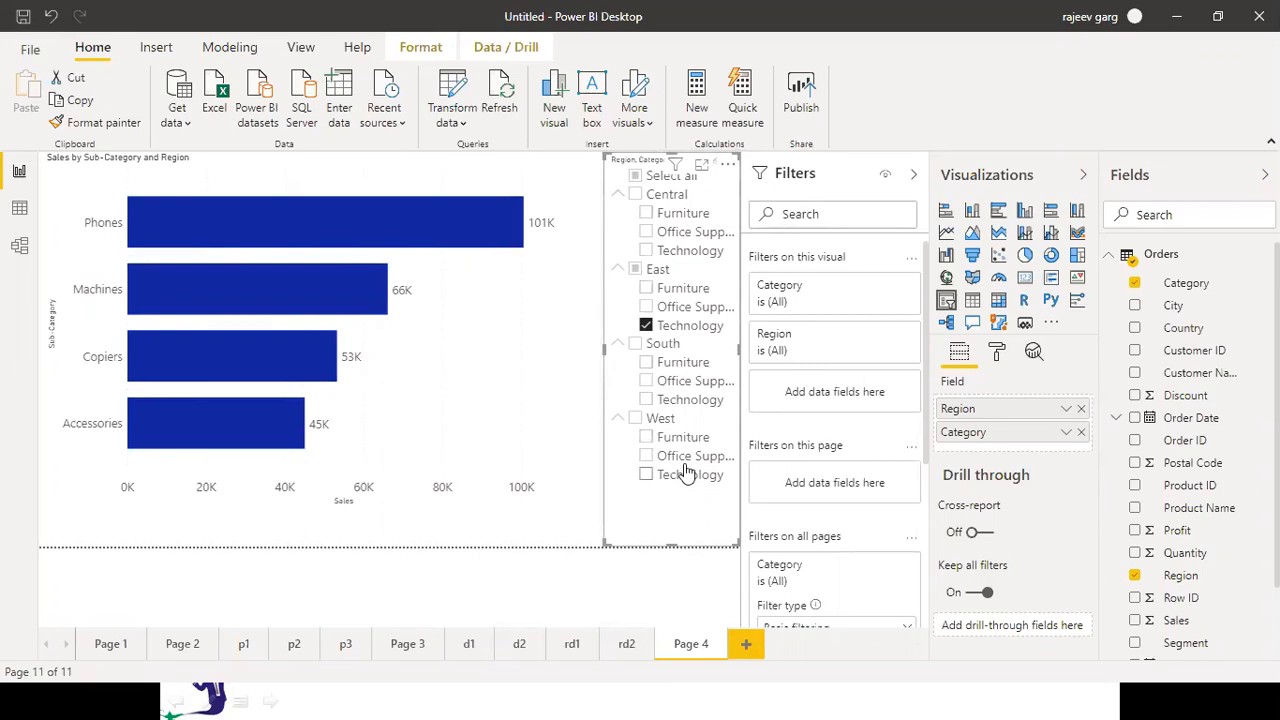
pyautogui.hotkey('alt', 'Tab')
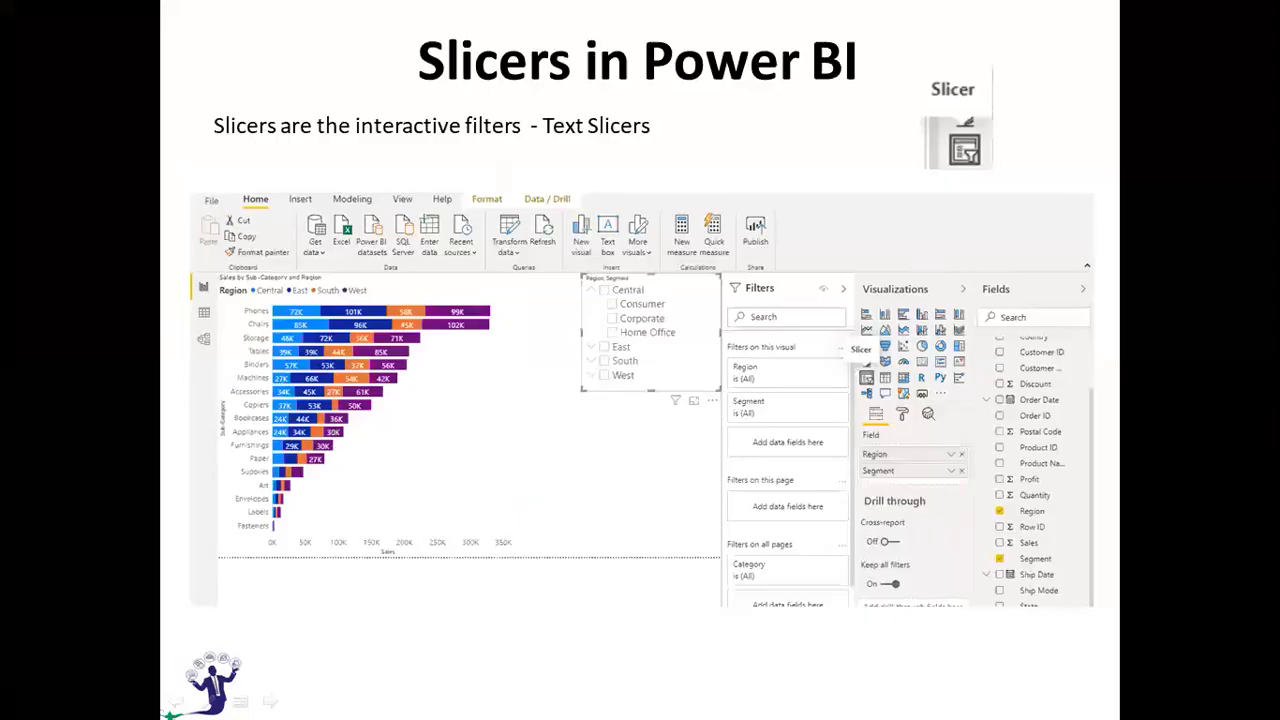
pyautogui.press('Right')
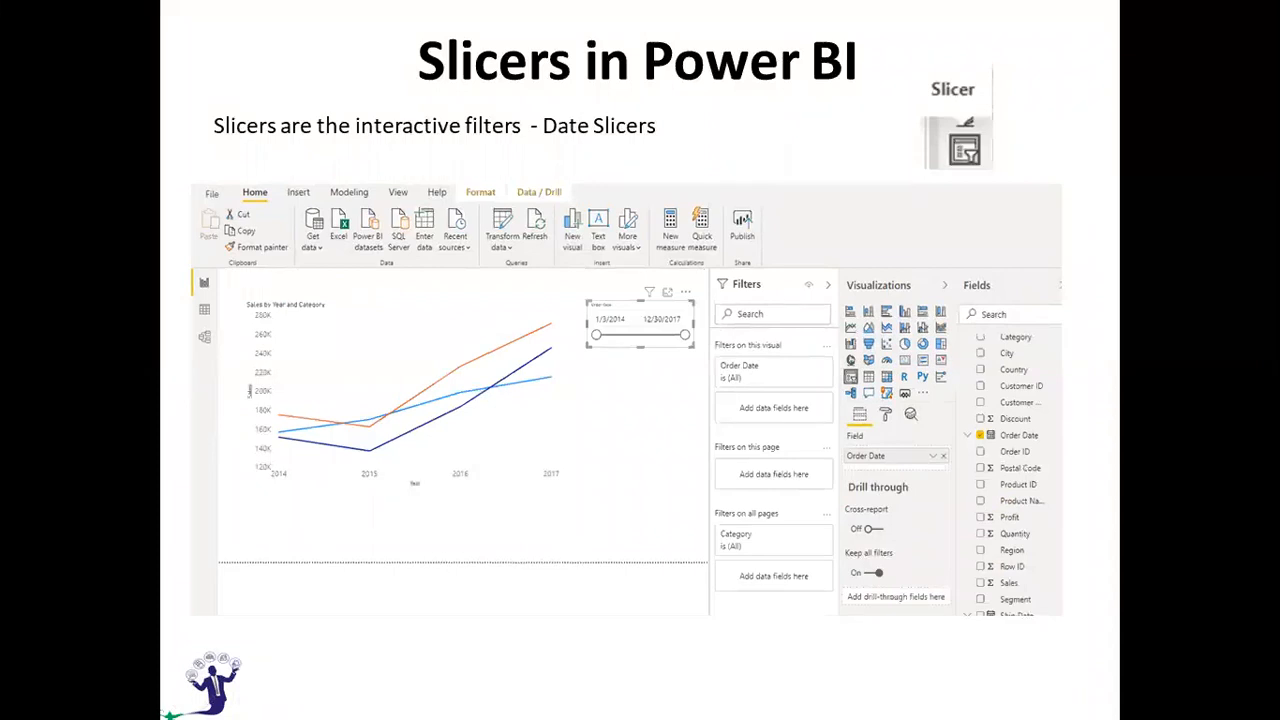
pyautogui.hotkey('alt', 'Tab')
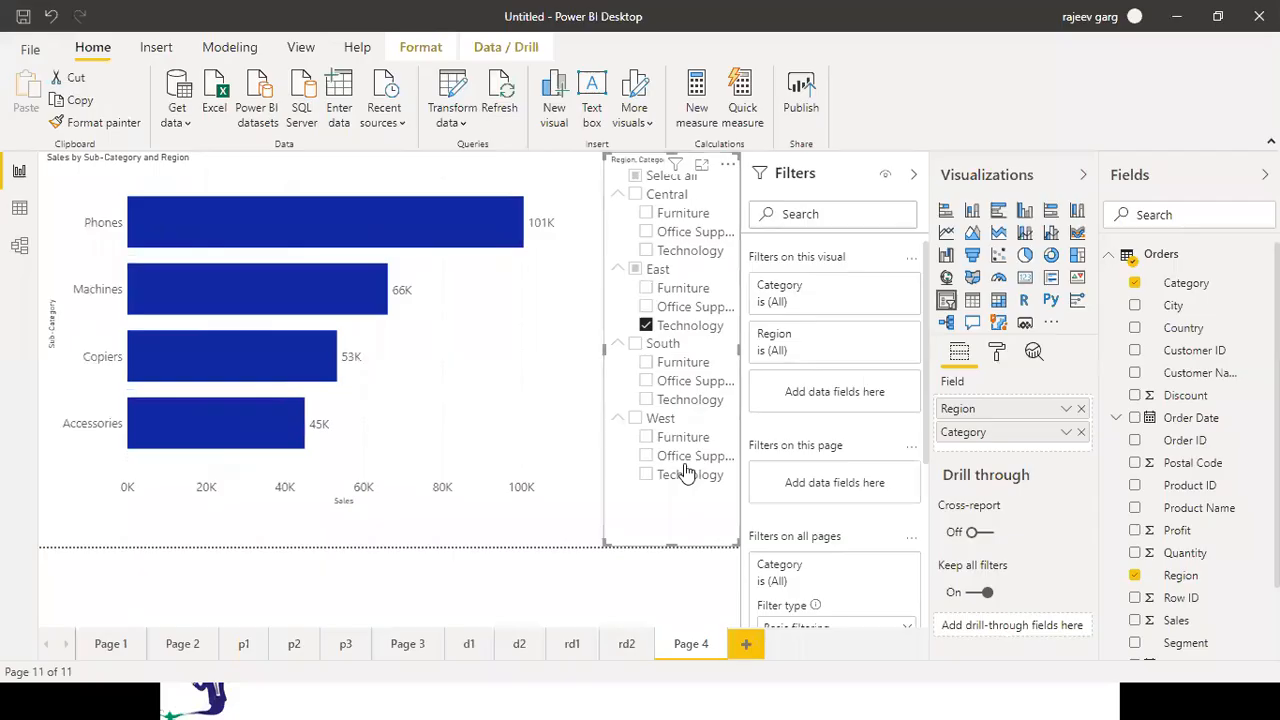
# Add a new report page named Slicer 2
pyautogui.click(747, 650)
pyautogui.doubleClick(746, 649)
pyautogui.write('Slicer 2')
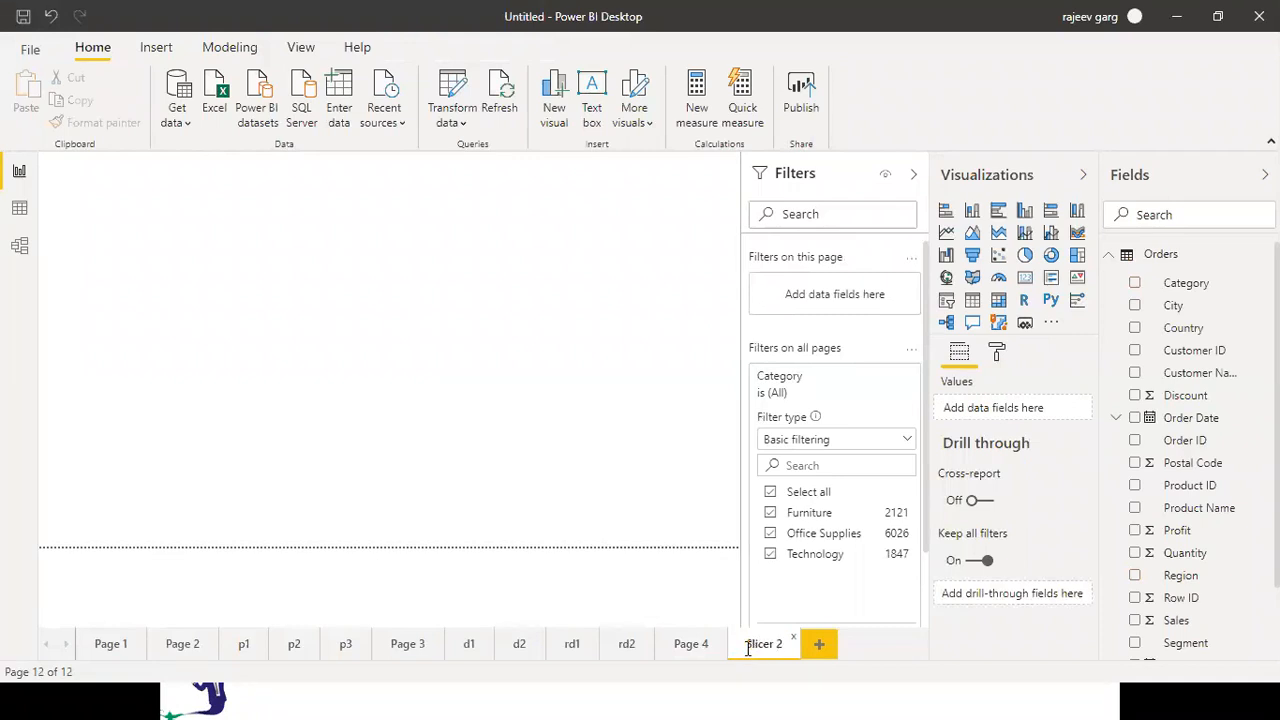
pyautogui.press('Return')
# Insert a line chart of Sales by Order Date, and enlarge it to nearly the full page height and over half its width
pyautogui.scroll(-2, 1105, 365)
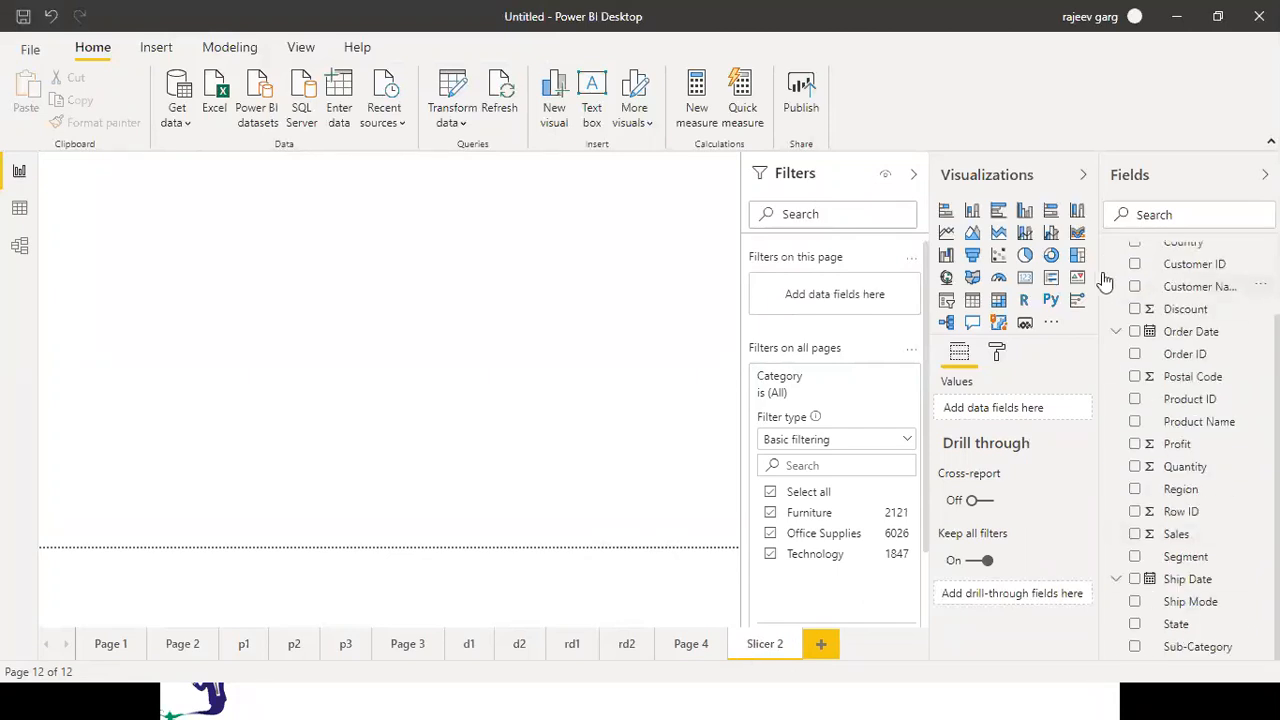
pyautogui.click(945, 235)
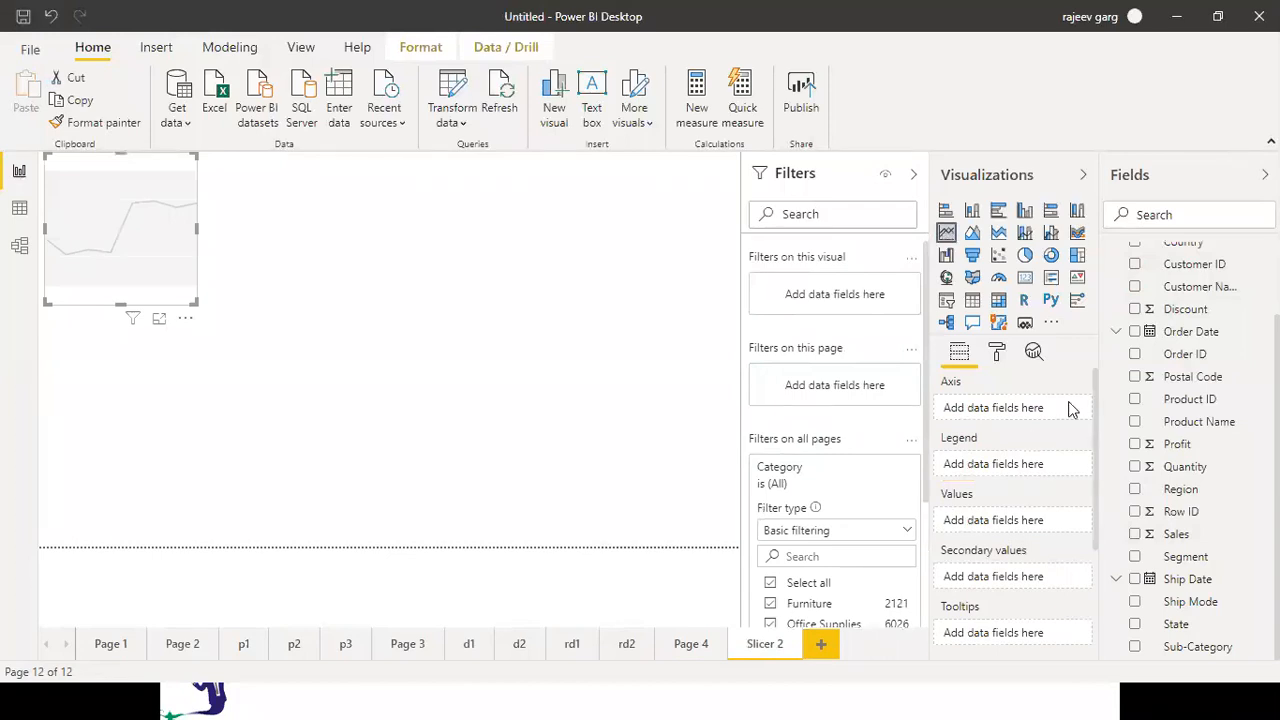
pyautogui.click(1135, 536)
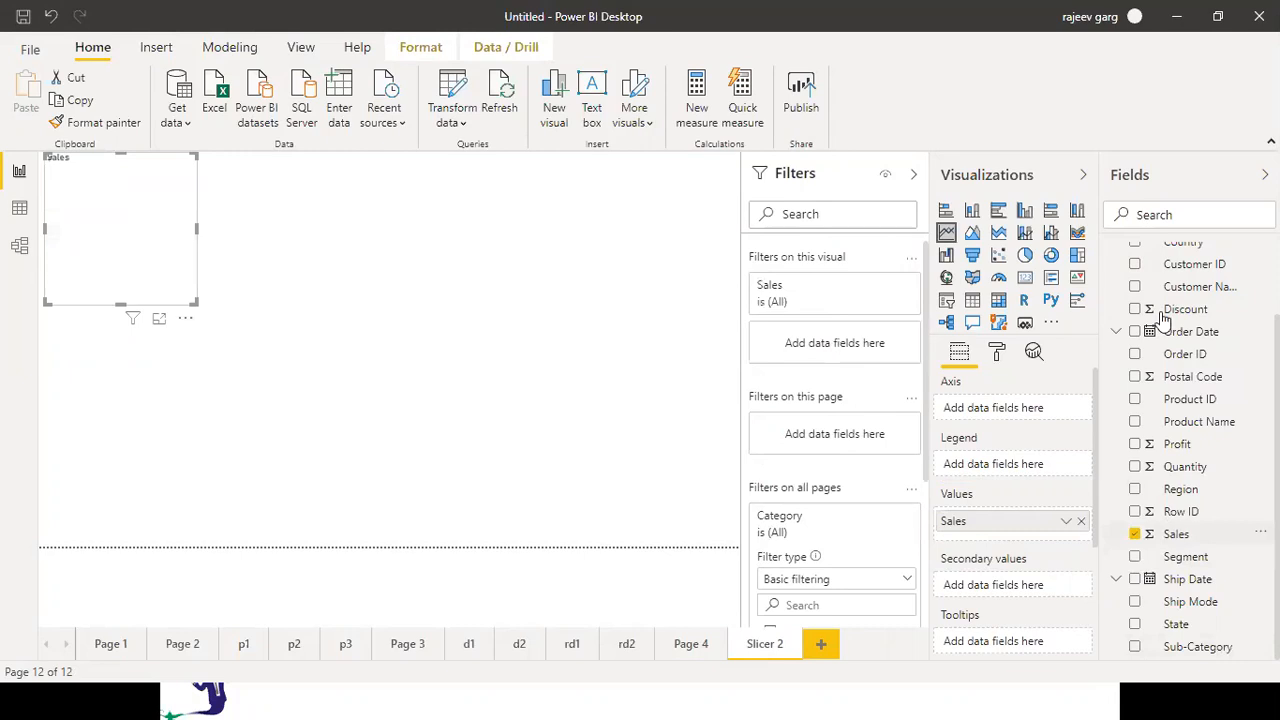
pyautogui.click(1135, 334)
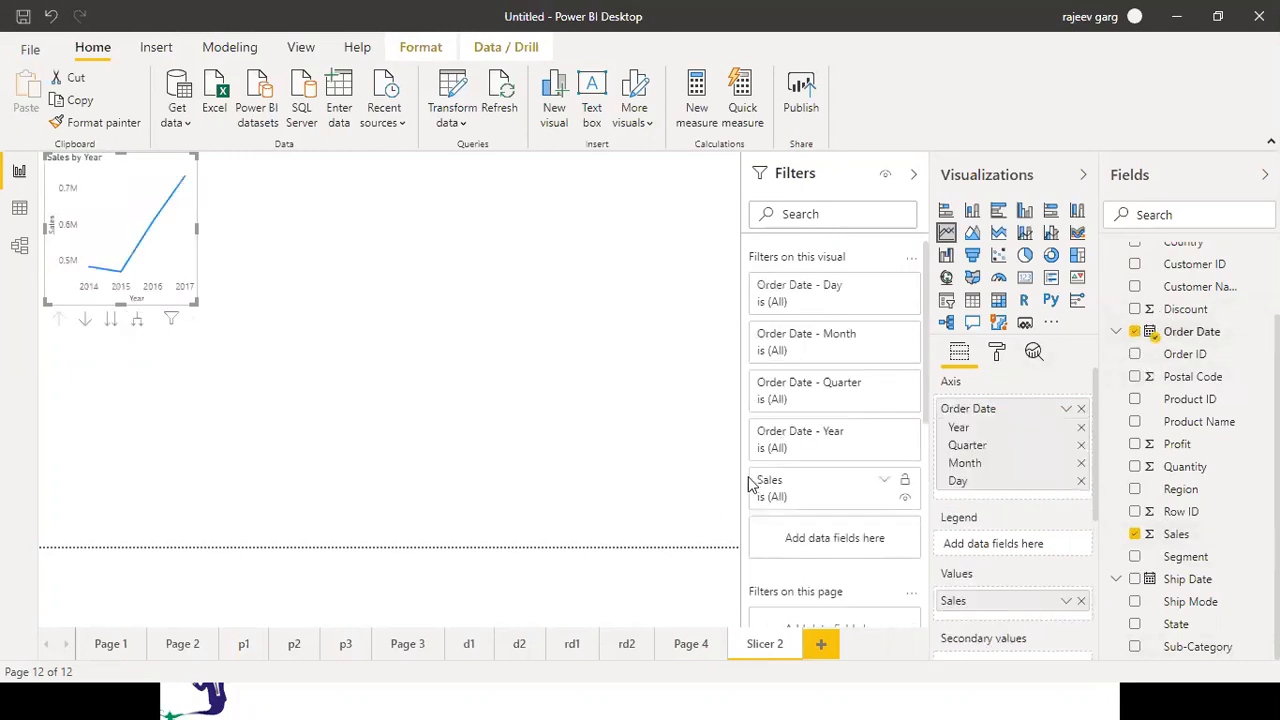
pyautogui.moveTo(197, 303); pyautogui.dragTo(448, 538)
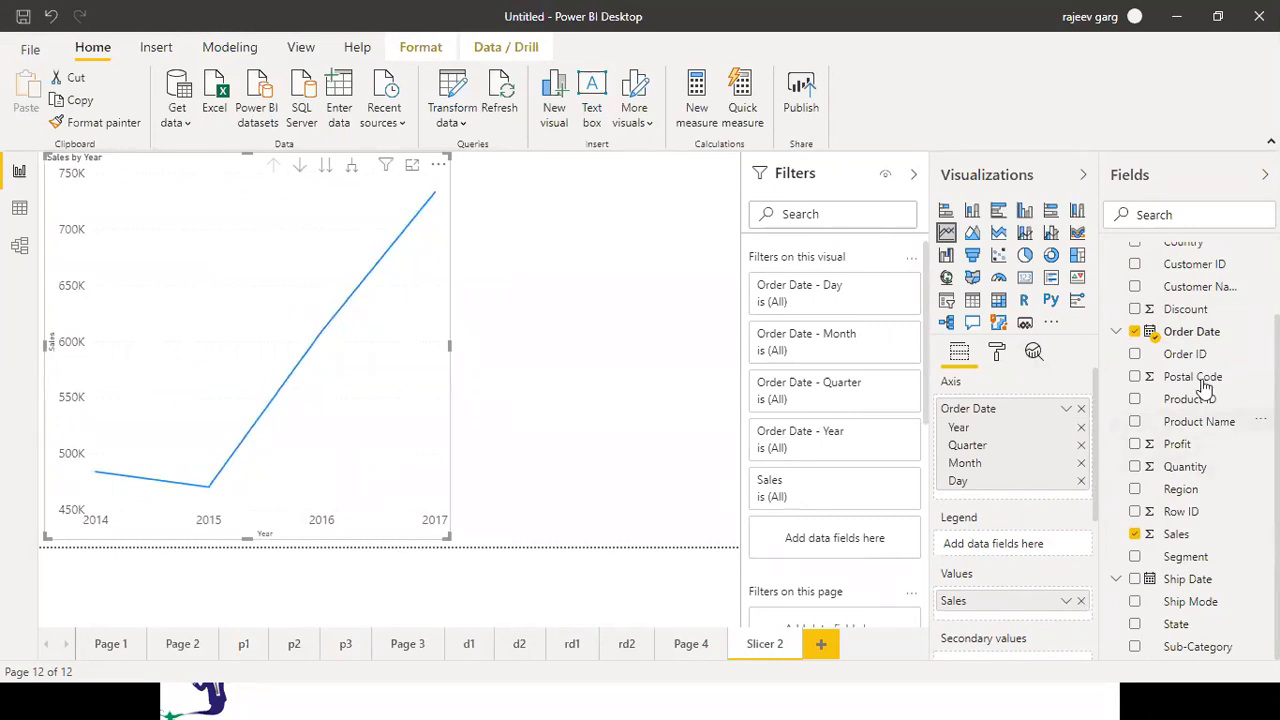
# Split the line chart by Region as its legend field, and turn off the legend display
pyautogui.moveTo(1170, 497); pyautogui.dragTo(1026, 545)
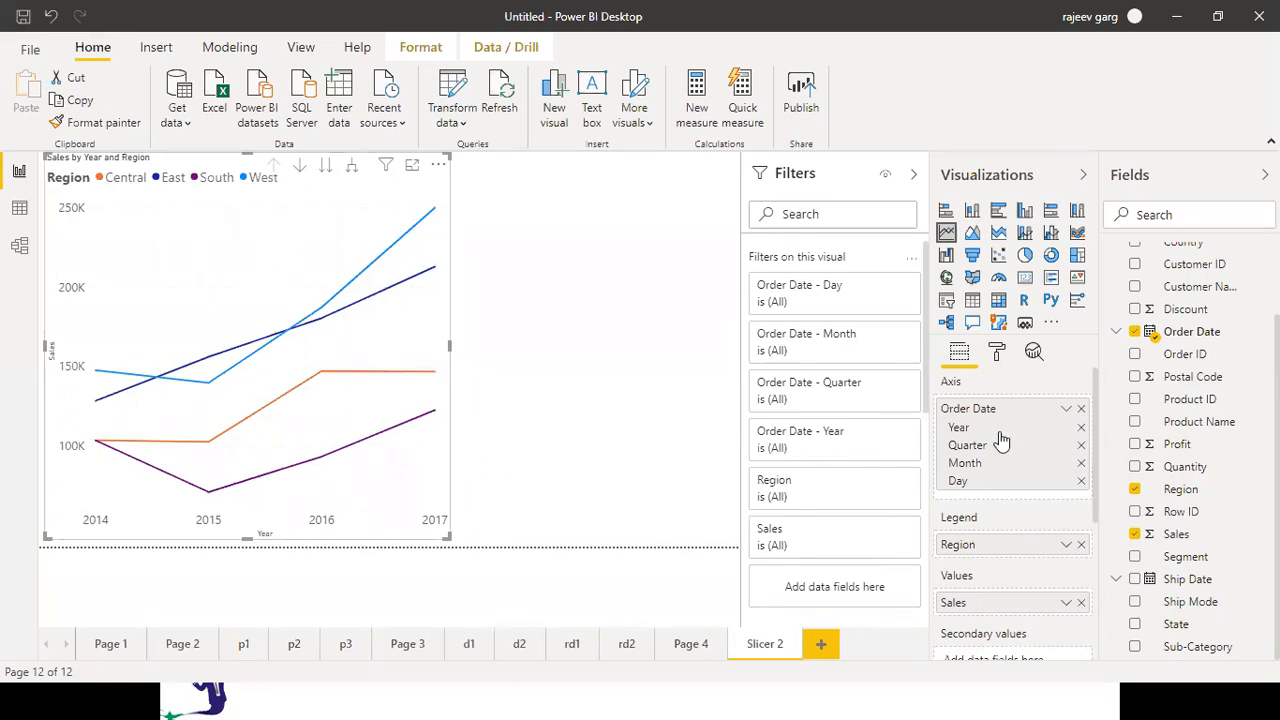
pyautogui.click(997, 356)
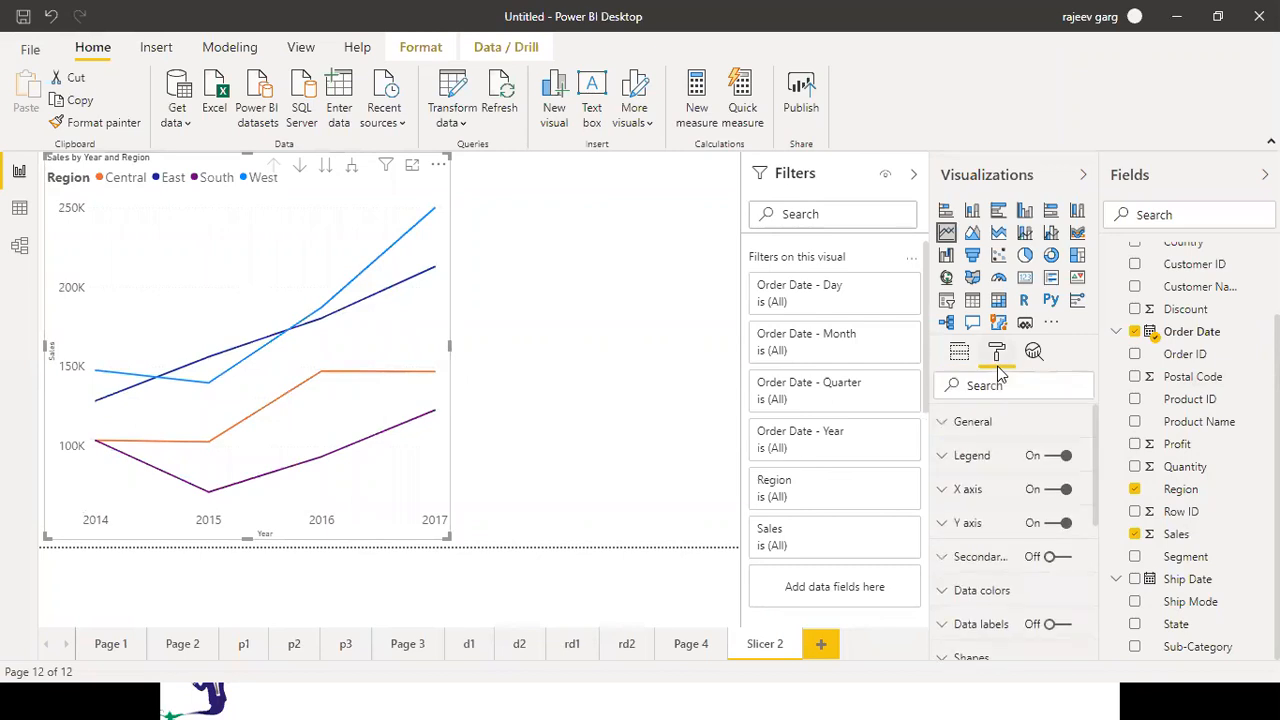
pyautogui.click(1053, 458)
pyautogui.click(584, 347)
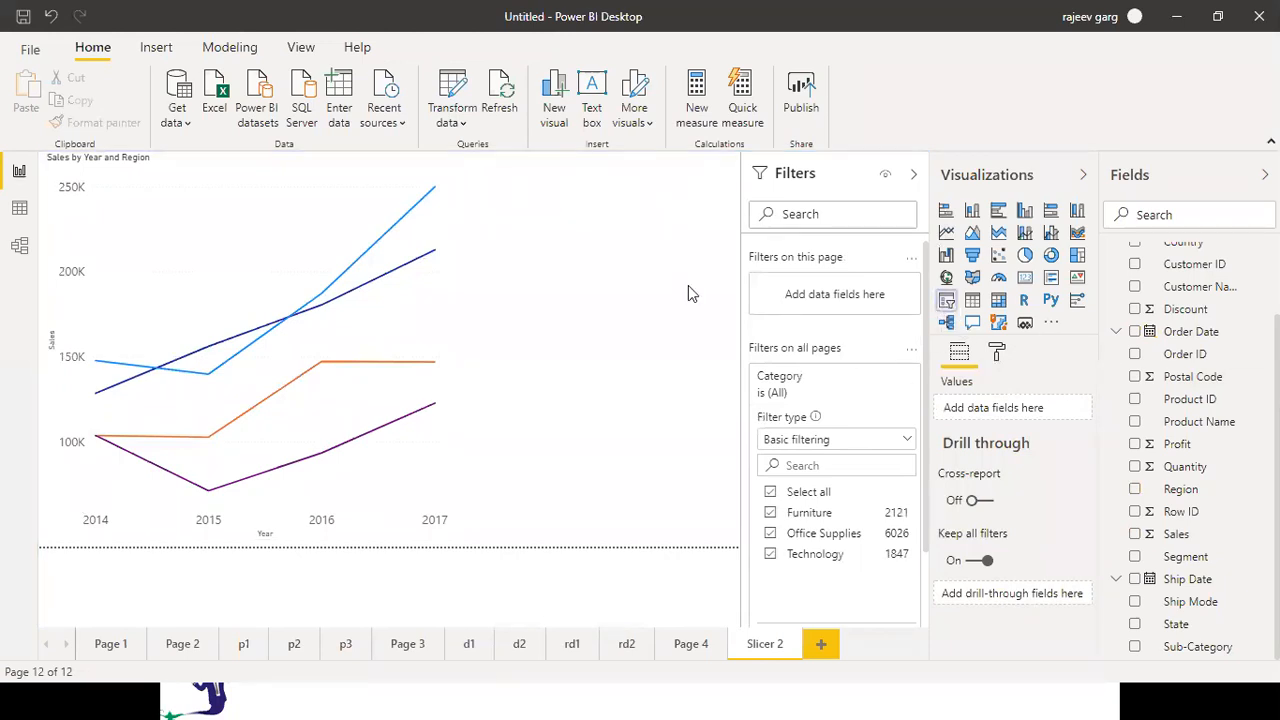
# Insert a slicer in the empty space beside the line chart, using Order Date as its field
pyautogui.click(945, 302)
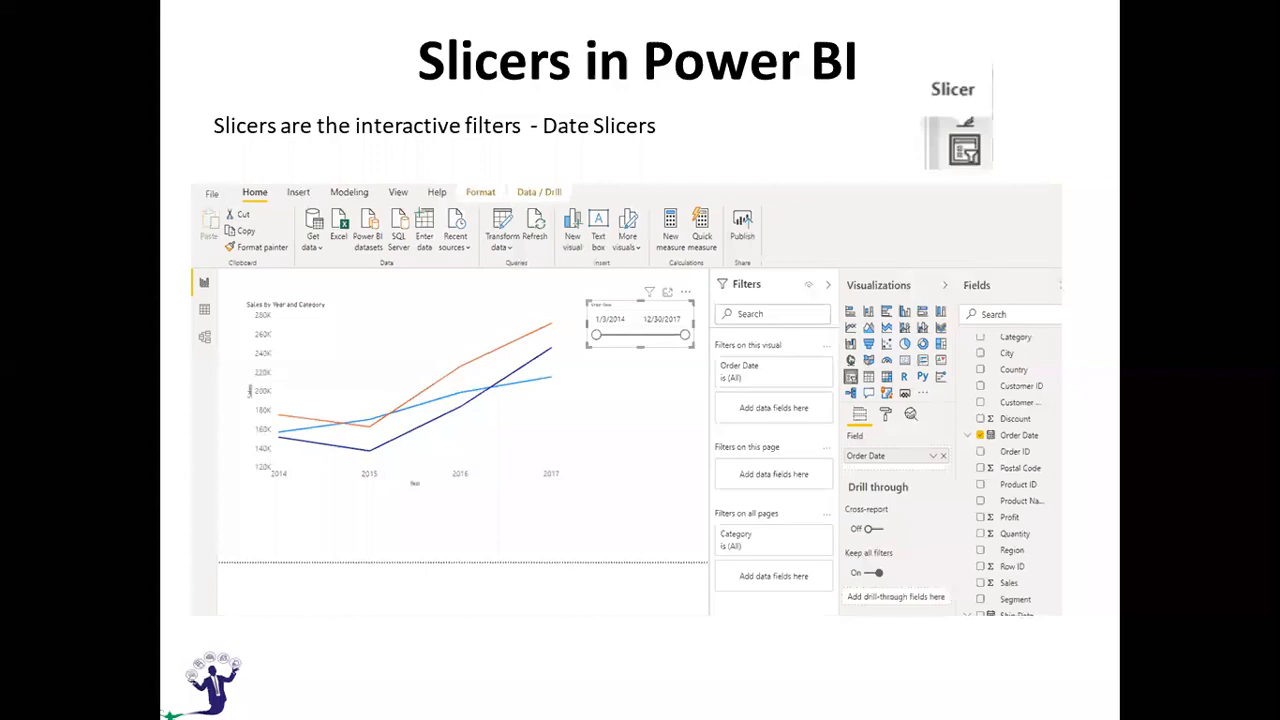
pyautogui.click(946, 300)
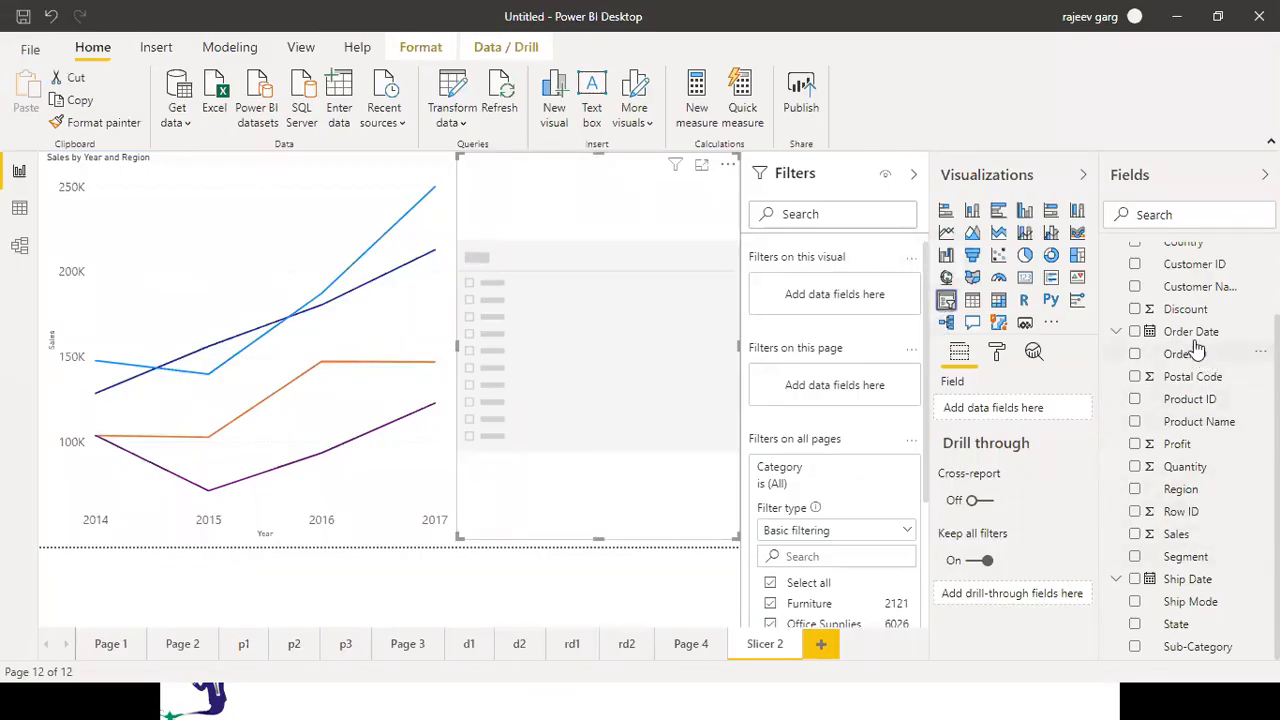
pyautogui.moveTo(1192, 336); pyautogui.dragTo(686, 393)
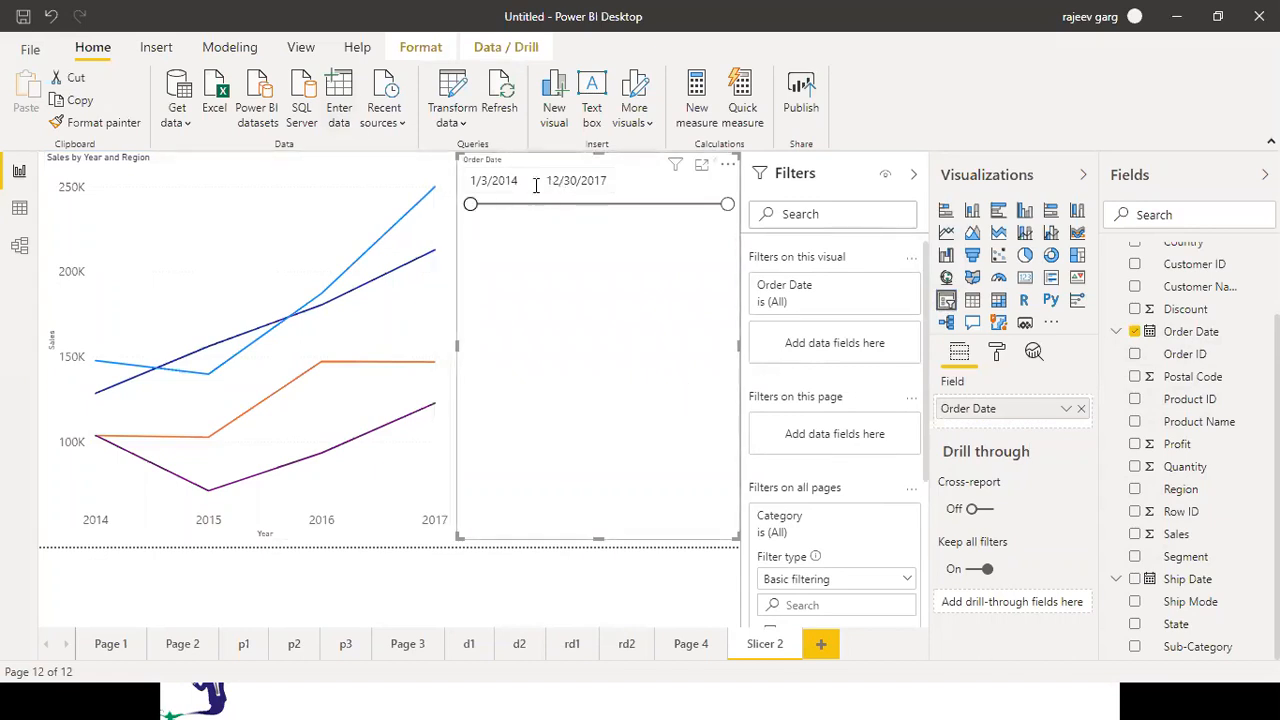
# Try narrowing the chart's date range with both ends of the Order Date slider, and restore the full range
pyautogui.click(485, 190)
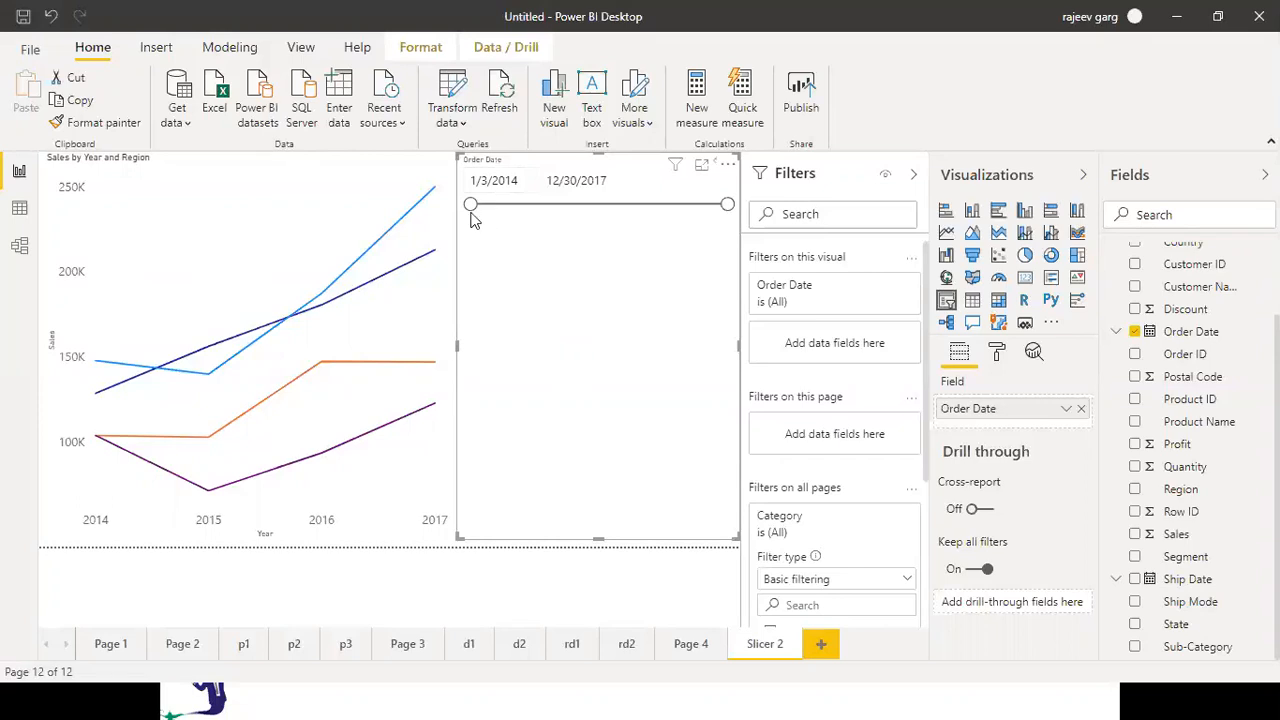
pyautogui.moveTo(470, 204); pyautogui.dragTo(621, 208)
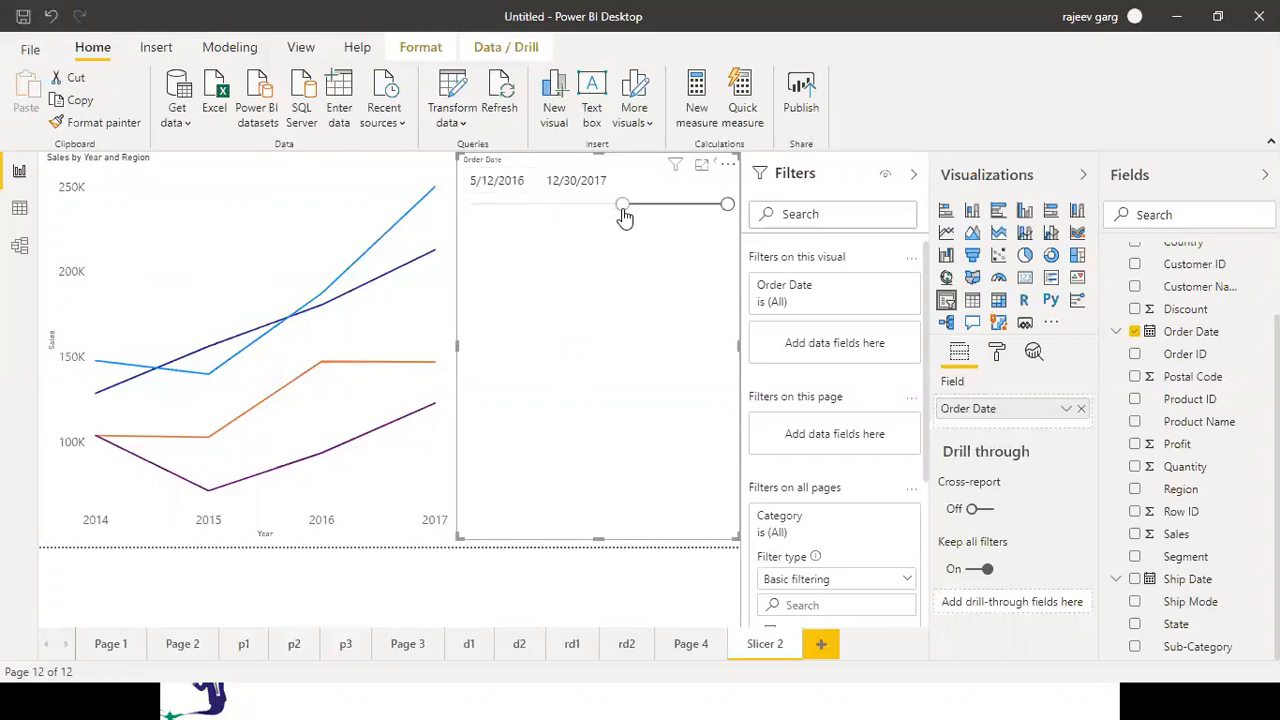
pyautogui.moveTo(731, 208); pyautogui.dragTo(503, 215)
pyautogui.moveTo(666, 209); pyautogui.dragTo(730, 207)
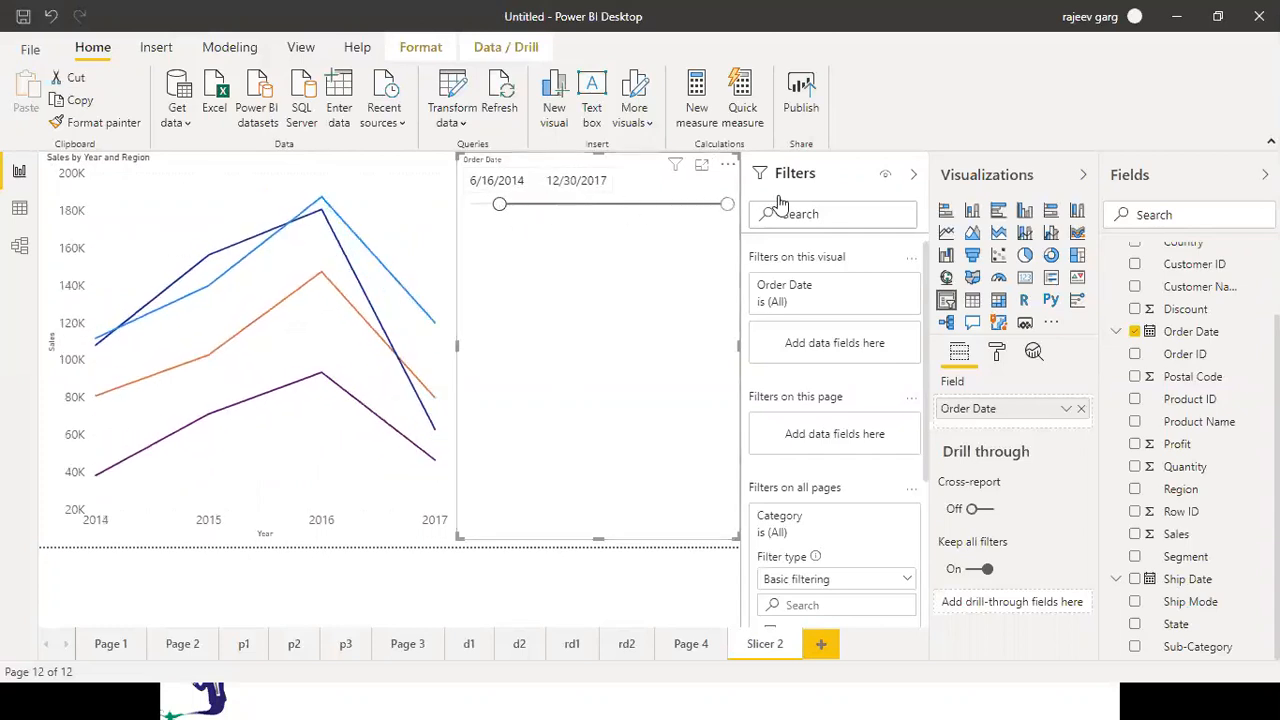
pyautogui.moveTo(500, 205); pyautogui.dragTo(455, 220)
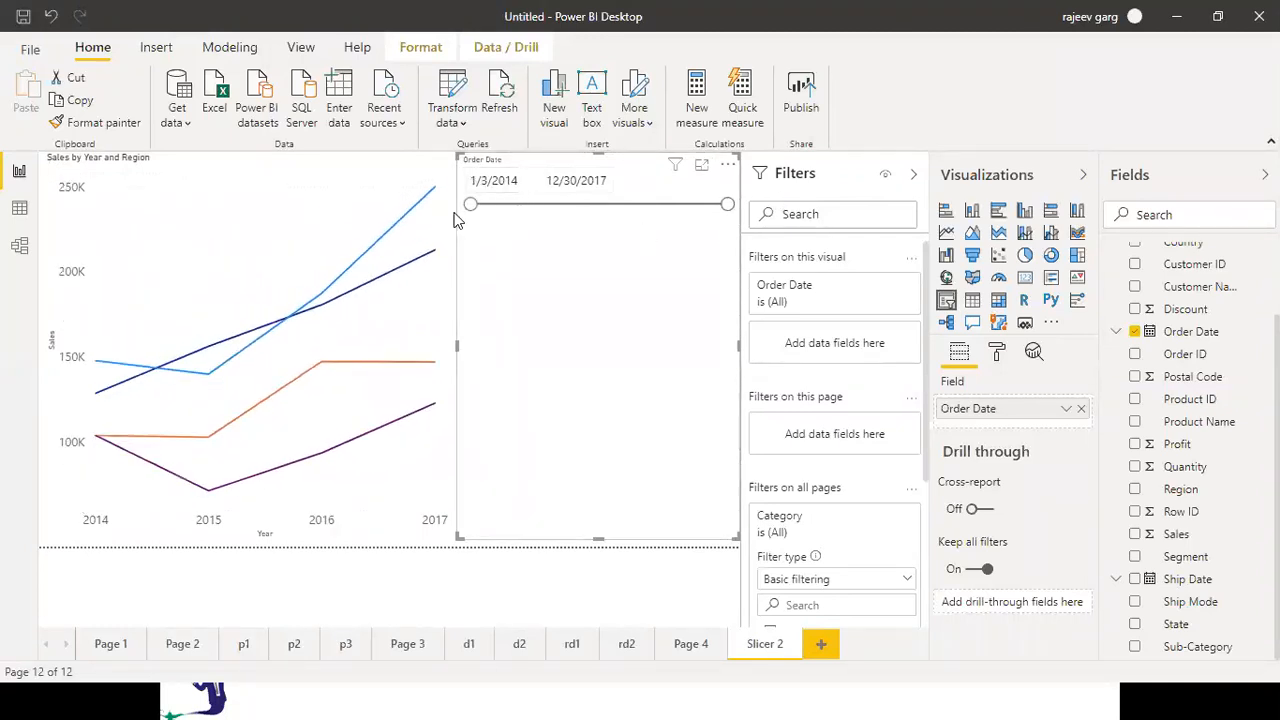
# Try starting the slicer's date range at 1/3/2015, and extend the range back to the earliest date
pyautogui.click(506, 179)
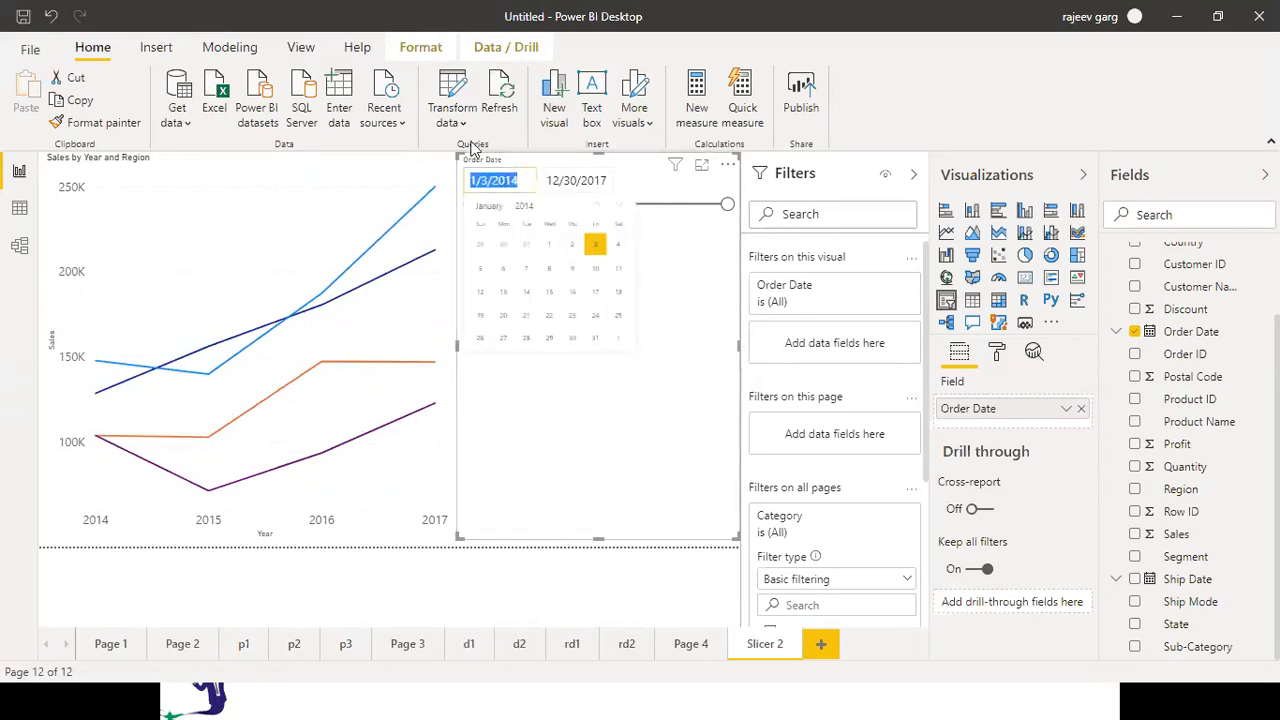
pyautogui.click(519, 181)
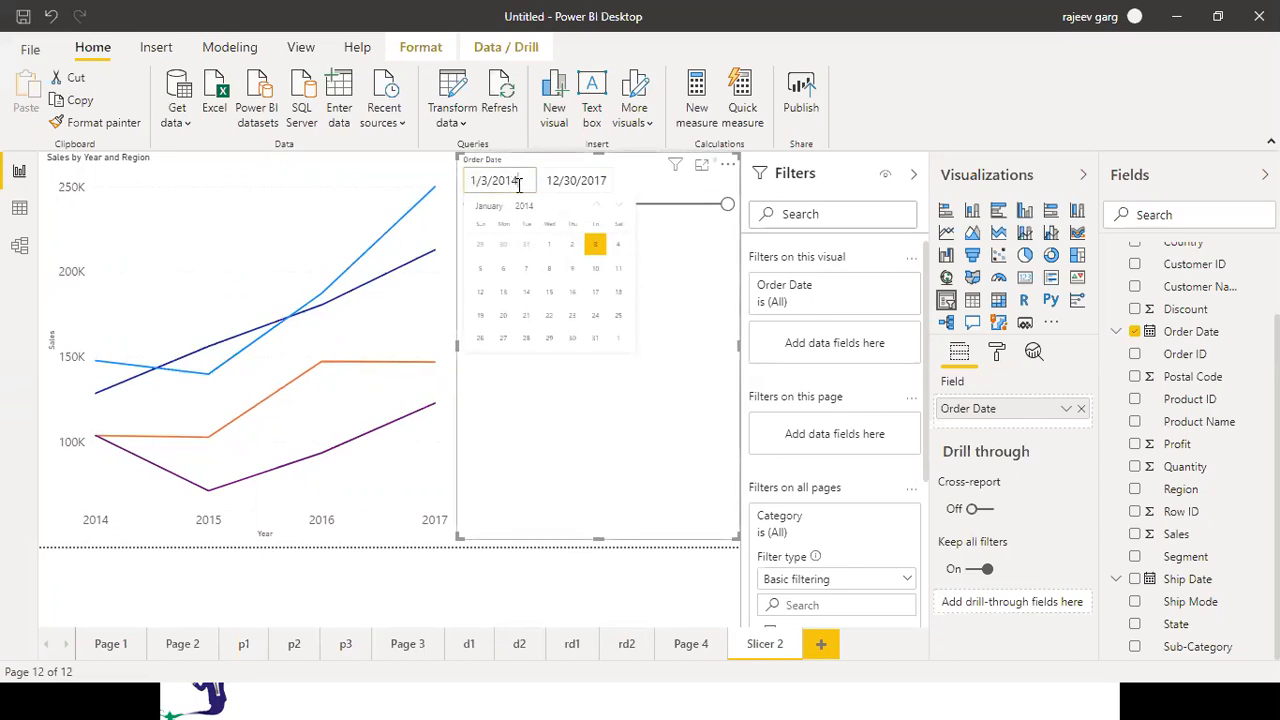
pyautogui.write('5')
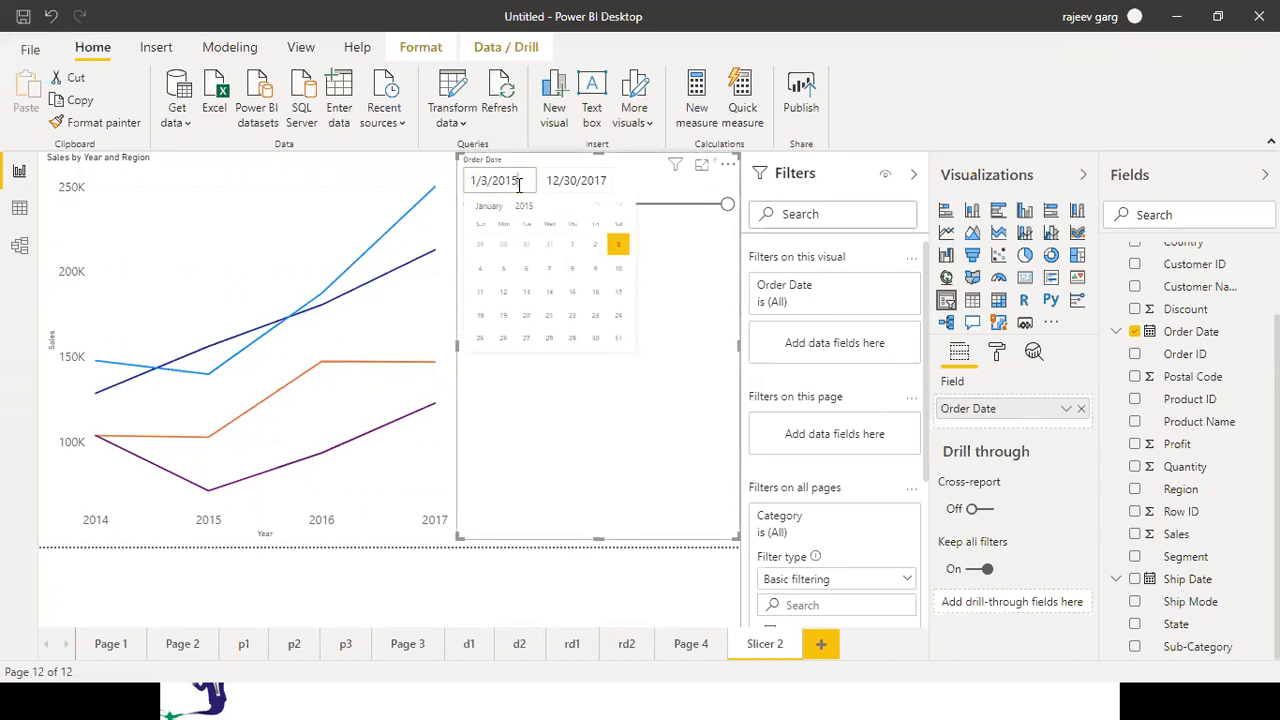
pyautogui.press('Return')
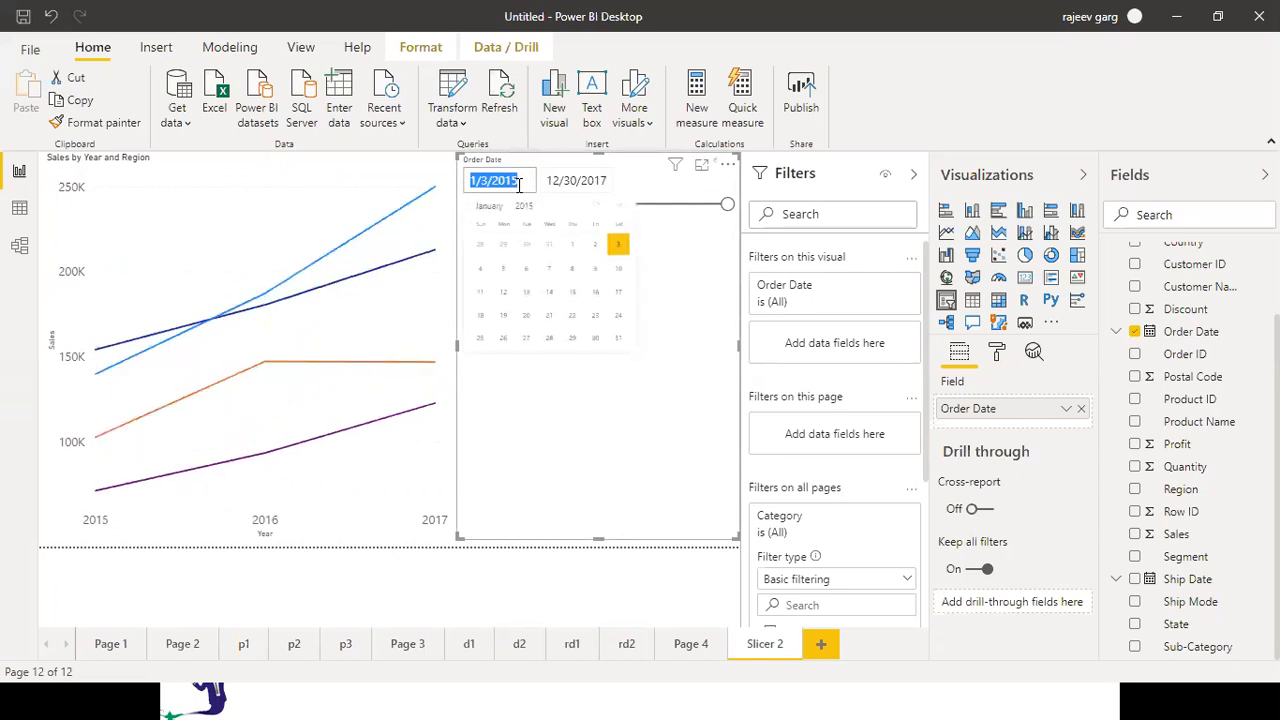
pyautogui.click(695, 272)
pyautogui.moveTo(535, 204); pyautogui.dragTo(447, 243)
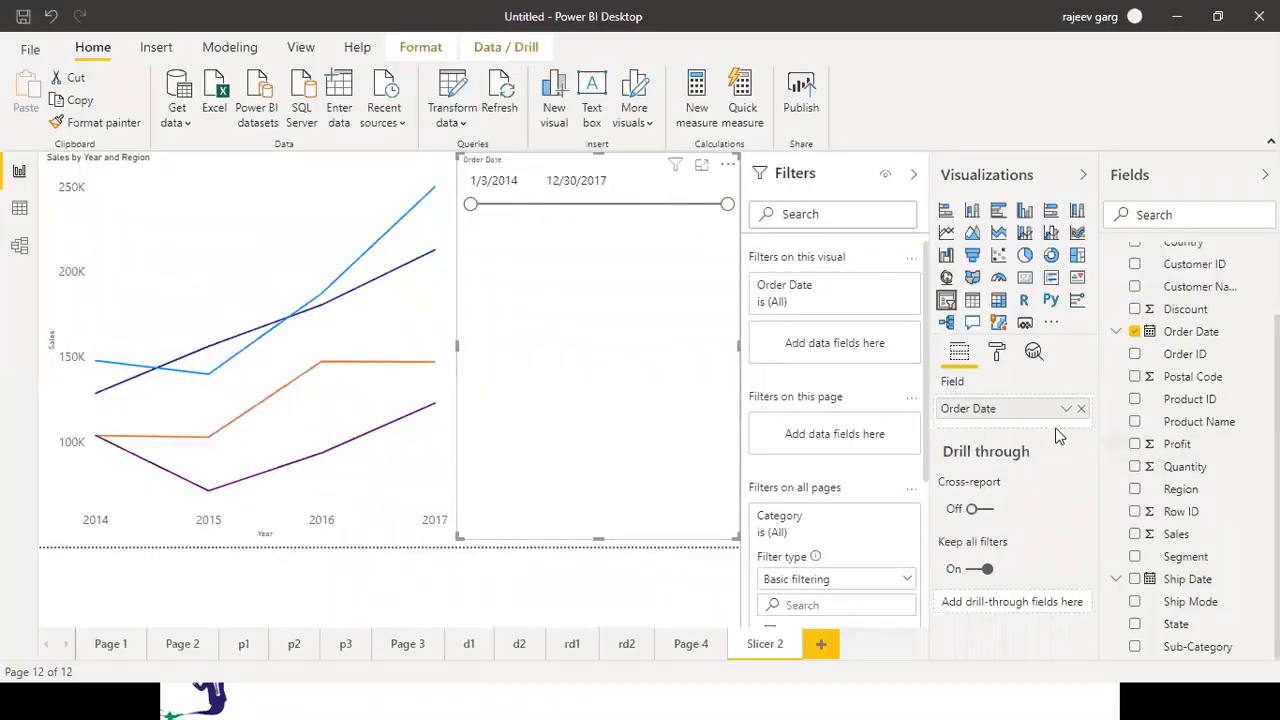
# Switch the slicer's Order Date field to Date Hierarchy so it lists years instead of a date range
pyautogui.click(1066, 413)
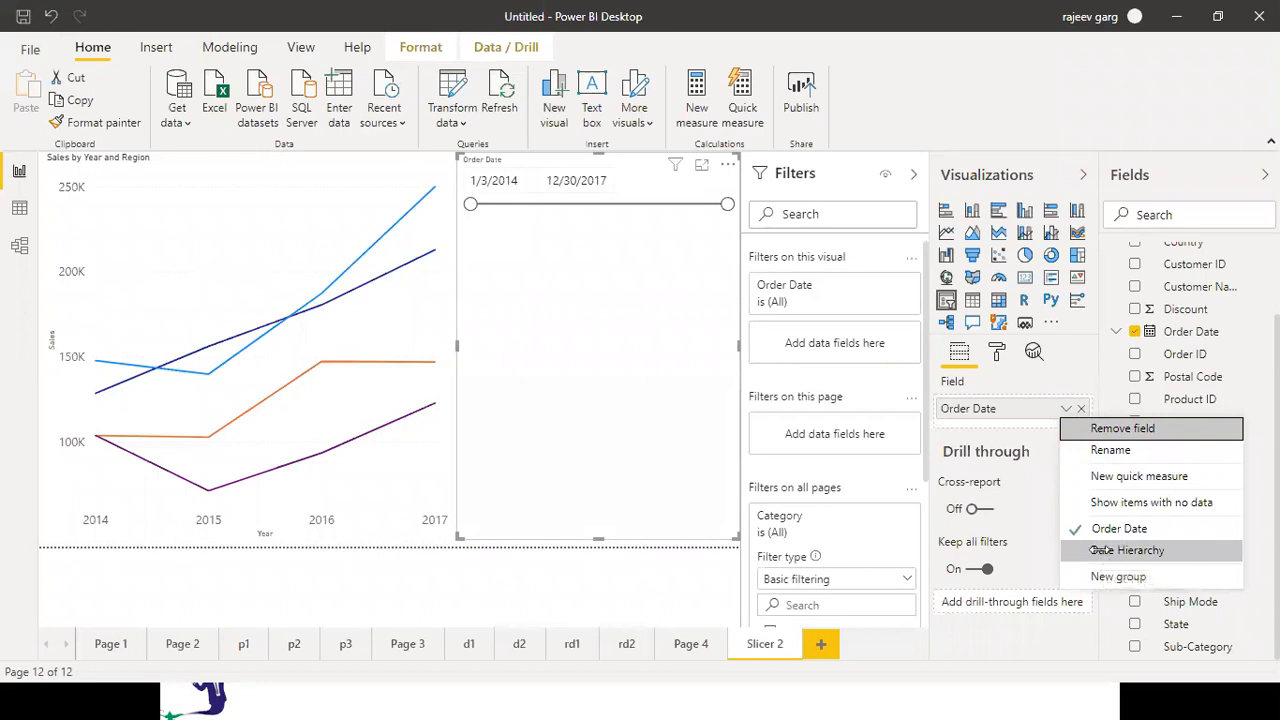
pyautogui.press('Escape')
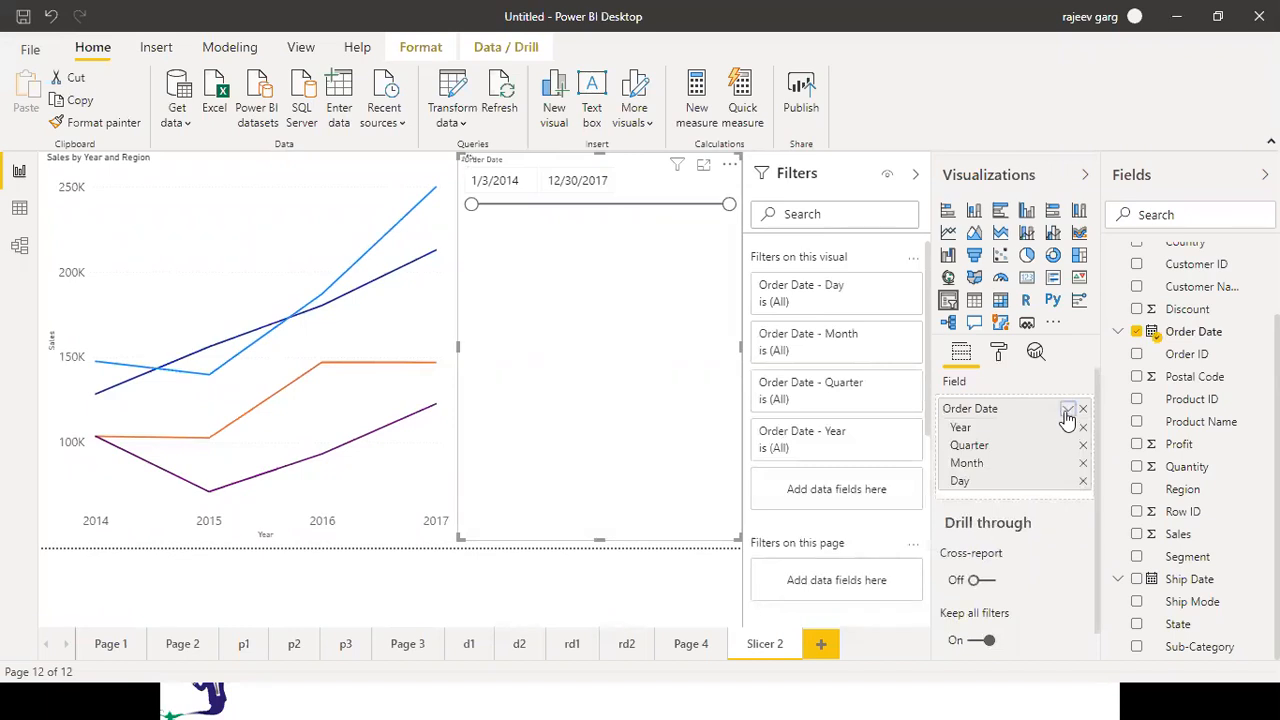
pyautogui.click(1067, 411)
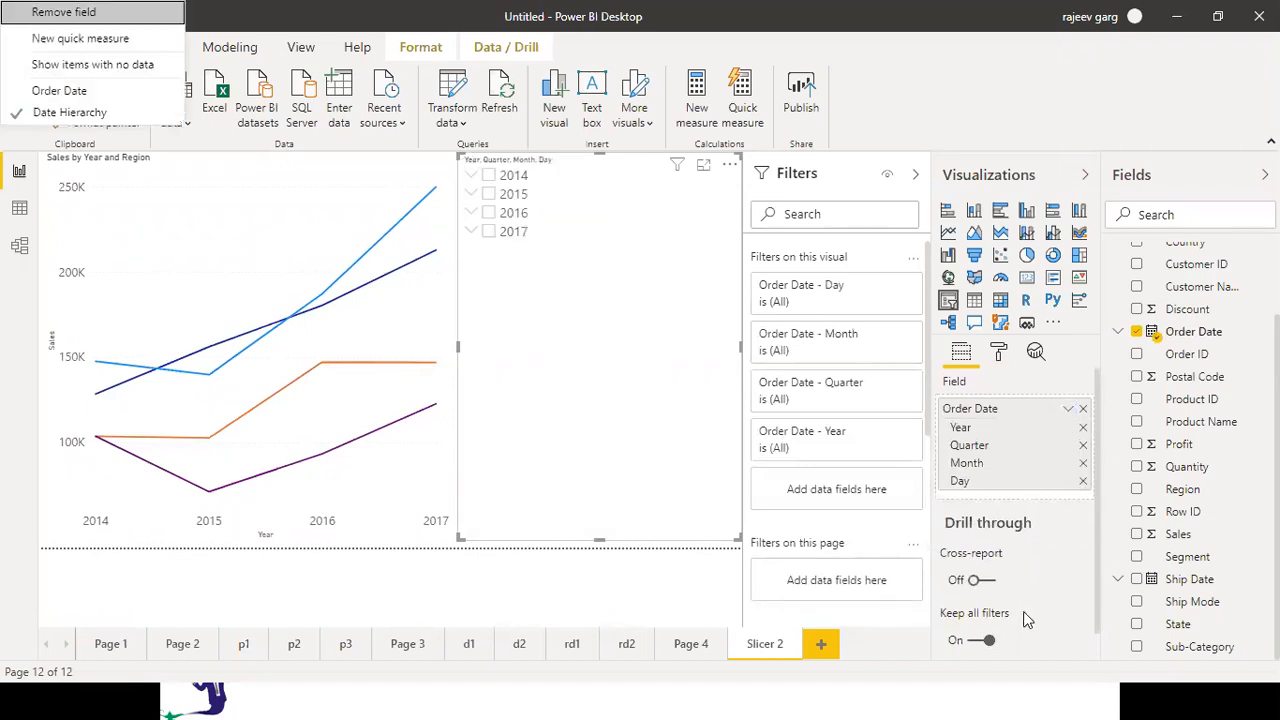
pyautogui.click(484, 196)
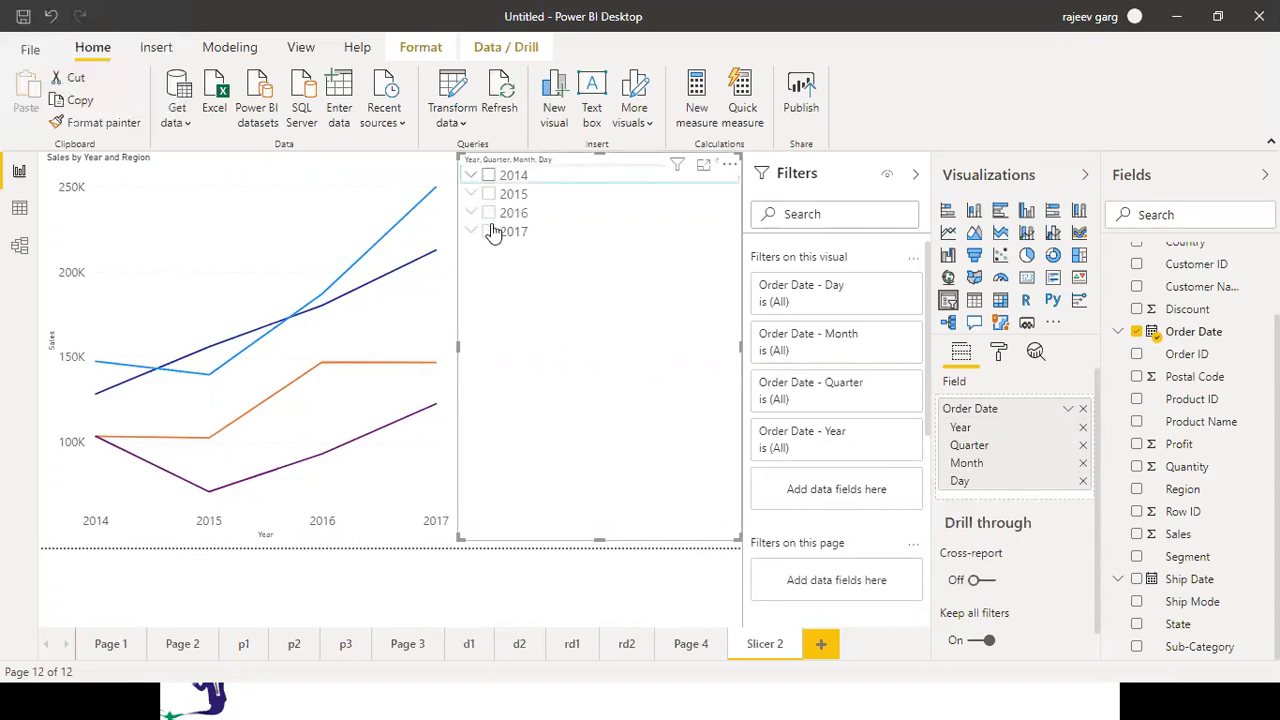
# Try filtering the chart by year combinations in the slicer: 2014 with 2017, 2014 with 2016, and 2014, 2016 and 2017 together
pyautogui.click(489, 234)
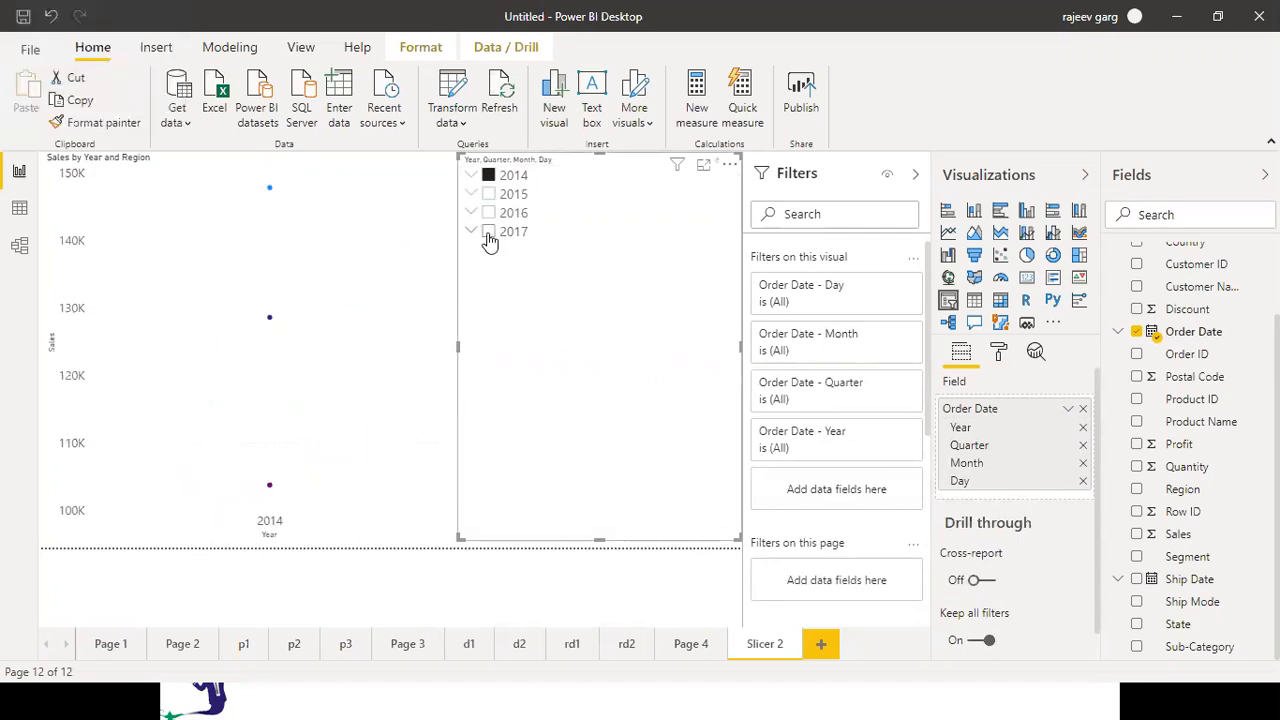
pyautogui.keyDown('ctrl'); pyautogui.click(489, 178); pyautogui.keyUp('ctrl')
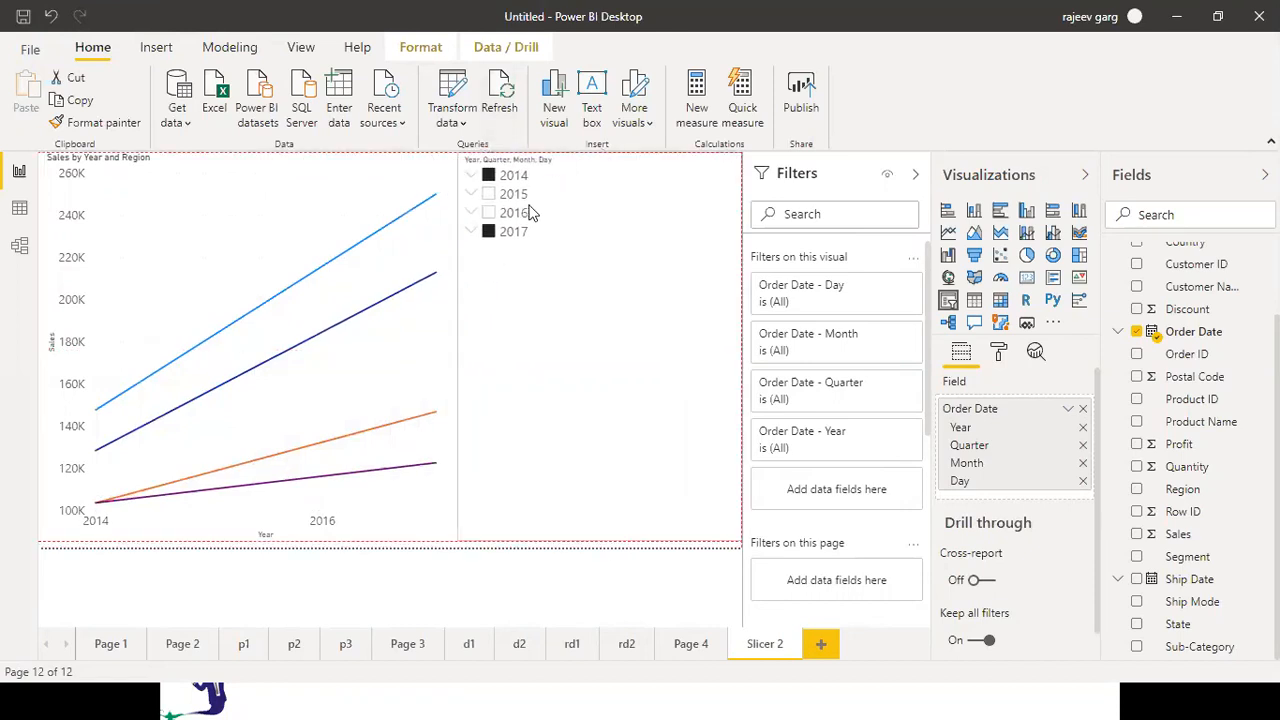
pyautogui.click(490, 213)
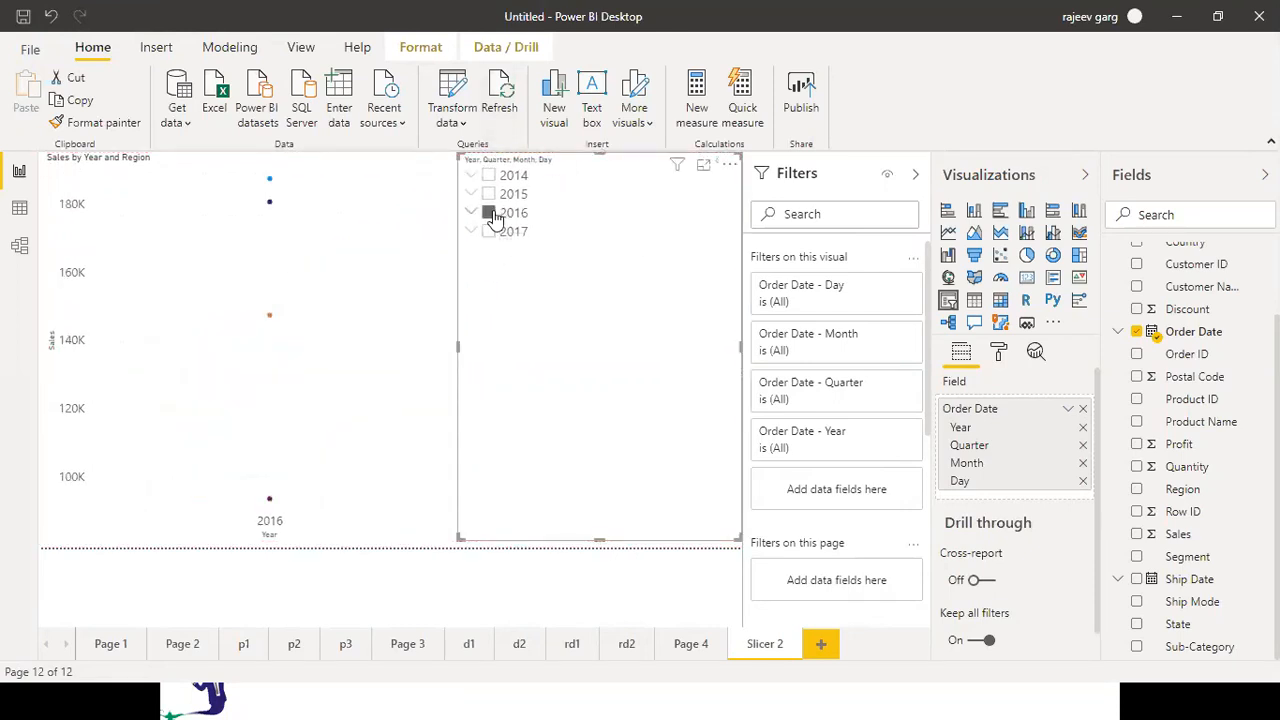
pyautogui.keyDown('ctrl'); pyautogui.click(489, 176); pyautogui.keyUp('ctrl')
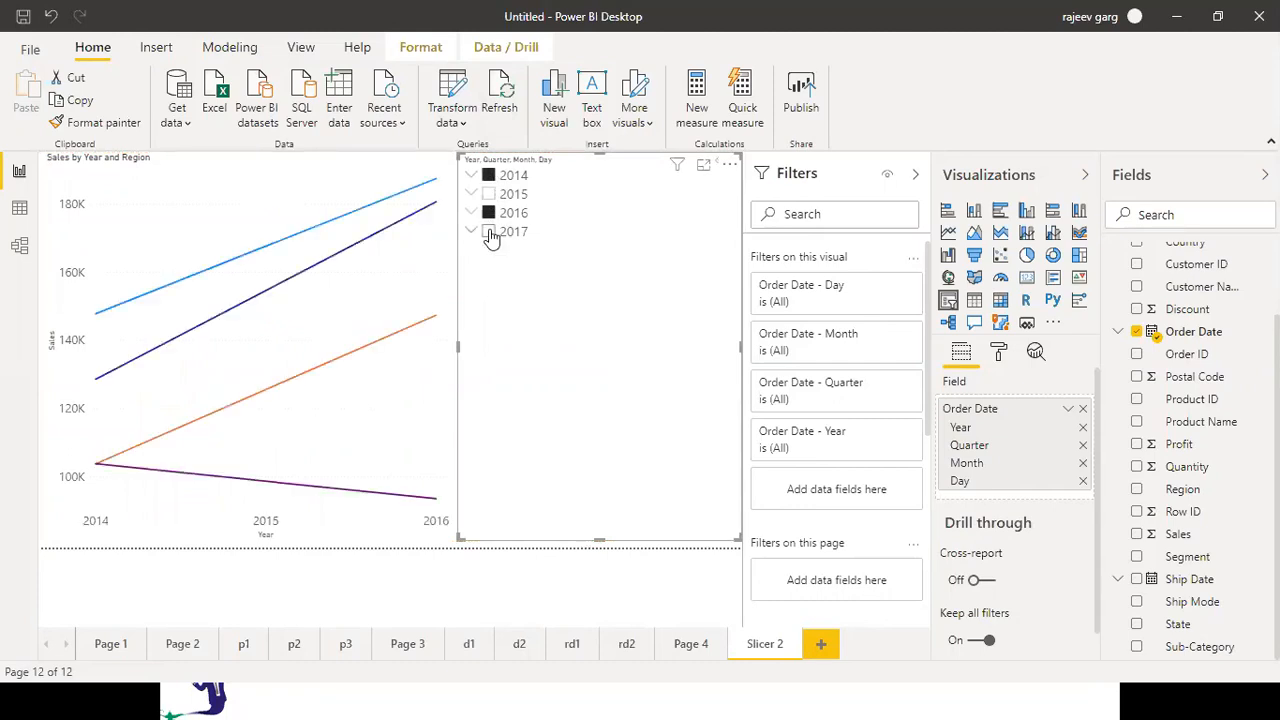
pyautogui.keyDown('ctrl'); pyautogui.click(489, 232); pyautogui.keyUp('ctrl')
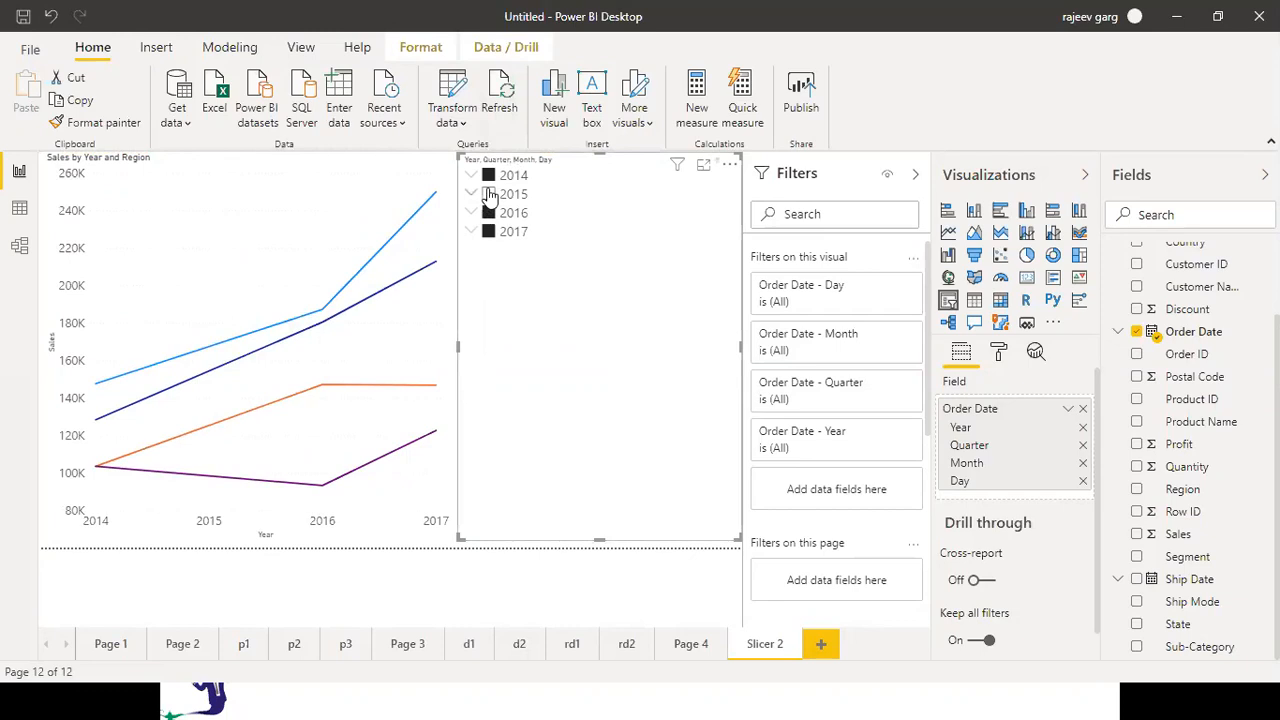
pyautogui.click(490, 195)
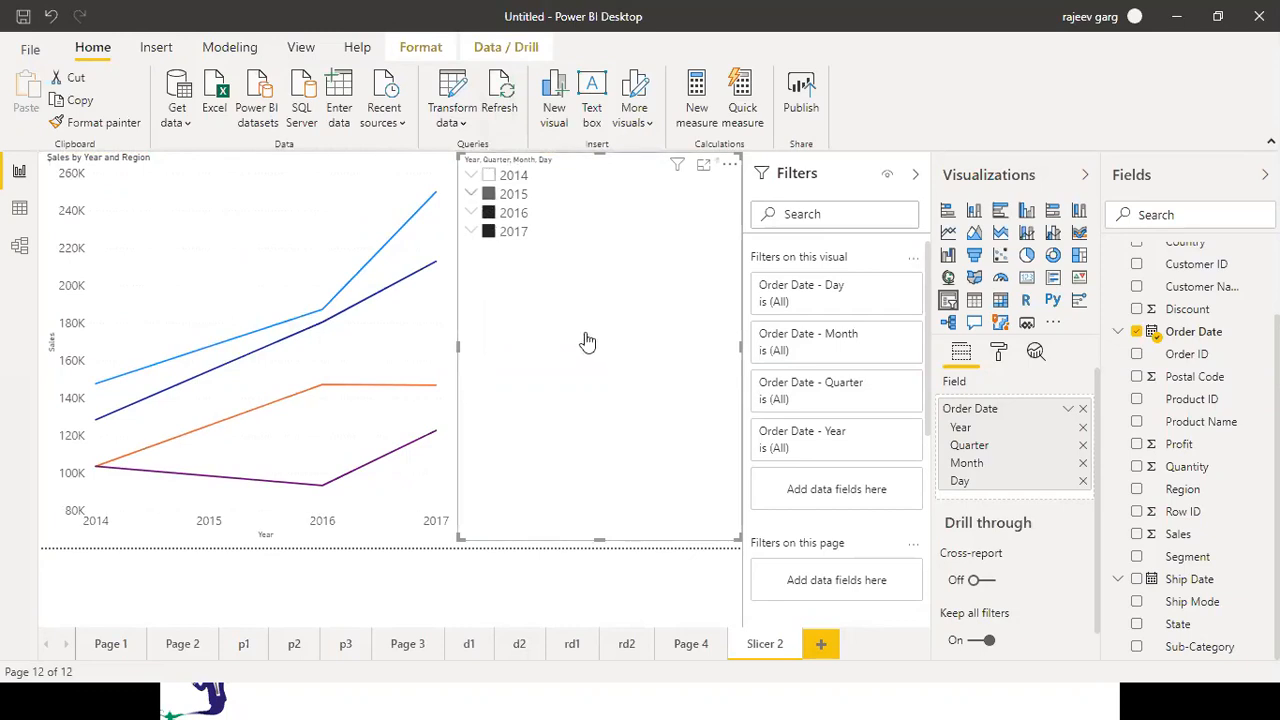
# Select all four years, 2014, 2015, 2016 and 2017, together in the slicer
pyautogui.click(488, 177)
pyautogui.keyDown('ctrl'); pyautogui.click(488, 213); pyautogui.keyUp('ctrl')
pyautogui.keyDown('ctrl'); pyautogui.click(488, 194); pyautogui.keyUp('ctrl')
pyautogui.keyDown('ctrl'); pyautogui.click(489, 232); pyautogui.keyUp('ctrl')
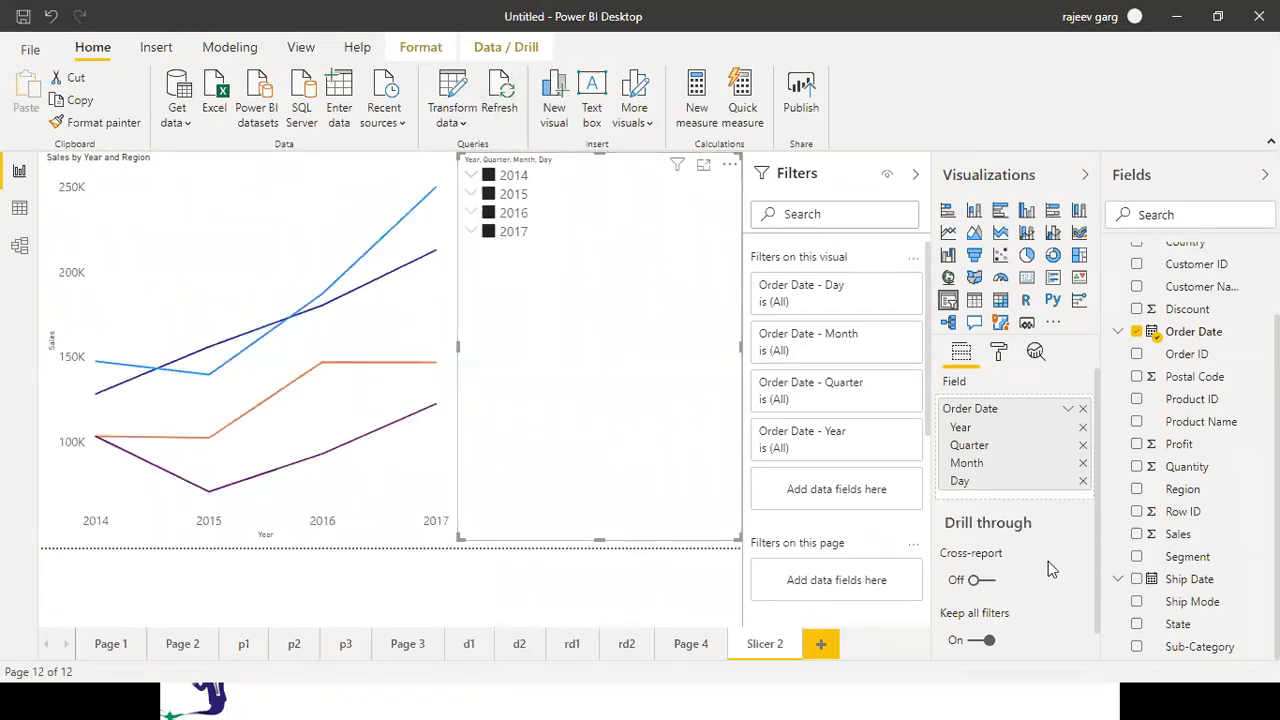
# Switch the slicer's field from Date Hierarchy to plain Order Date so it lists individual dates
pyautogui.click(1068, 412)
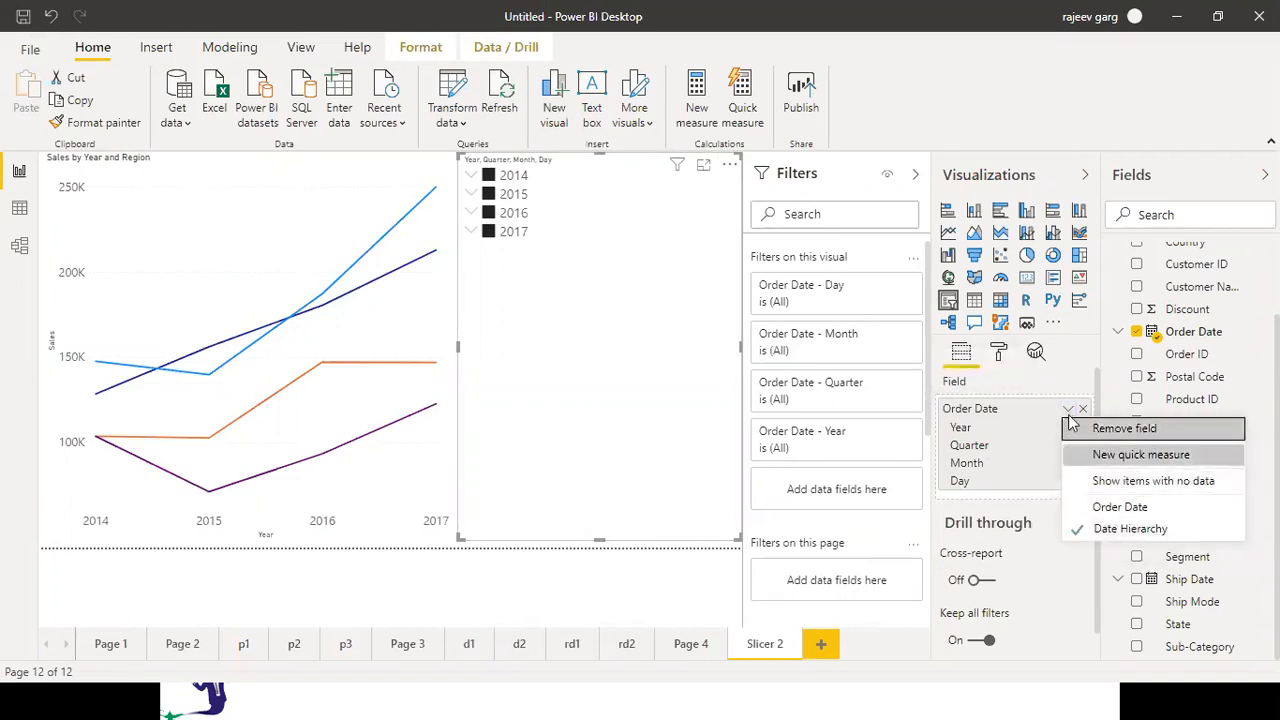
pyautogui.click(1080, 537)
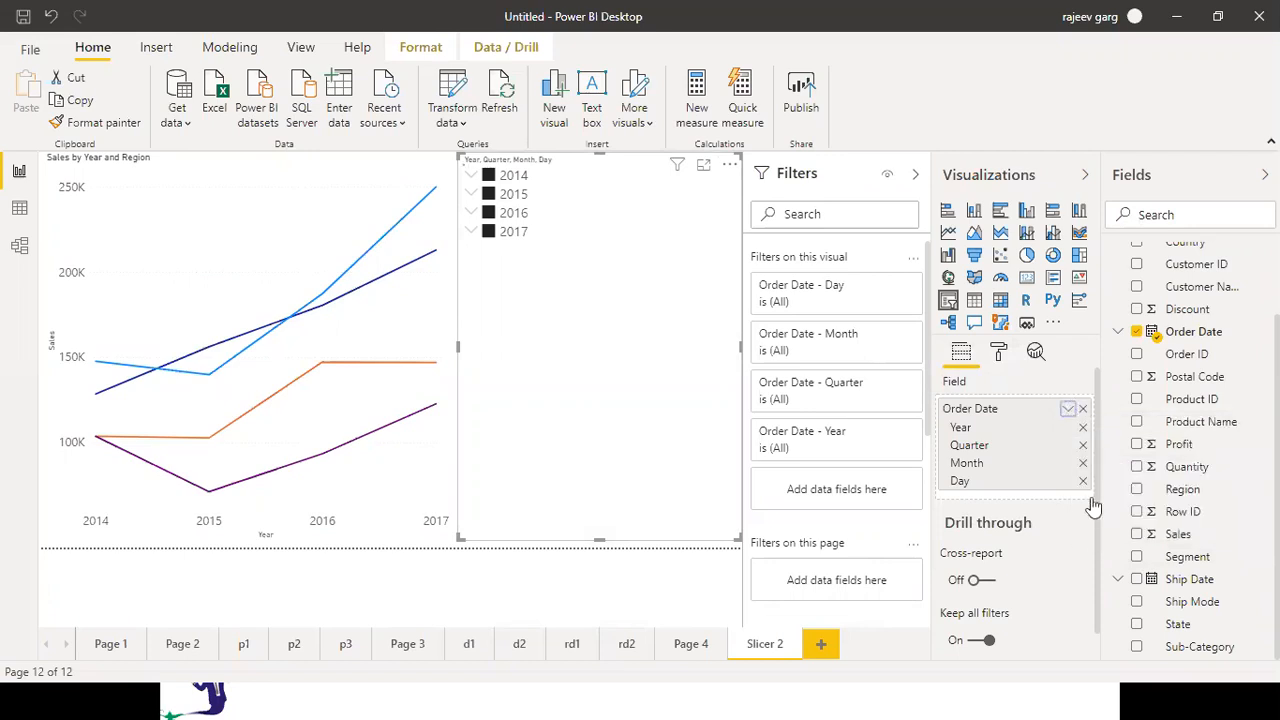
pyautogui.click(1068, 408)
pyautogui.click(1068, 412)
pyautogui.click(1068, 409)
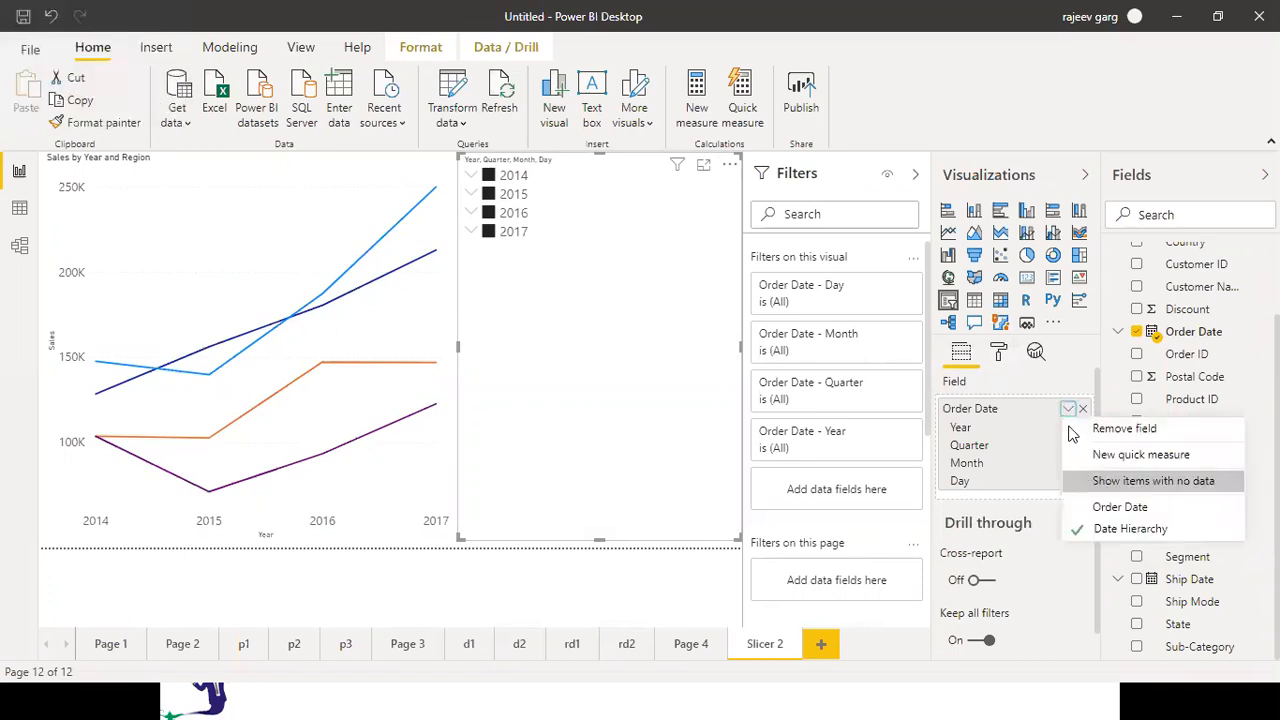
pyautogui.click(1100, 509)
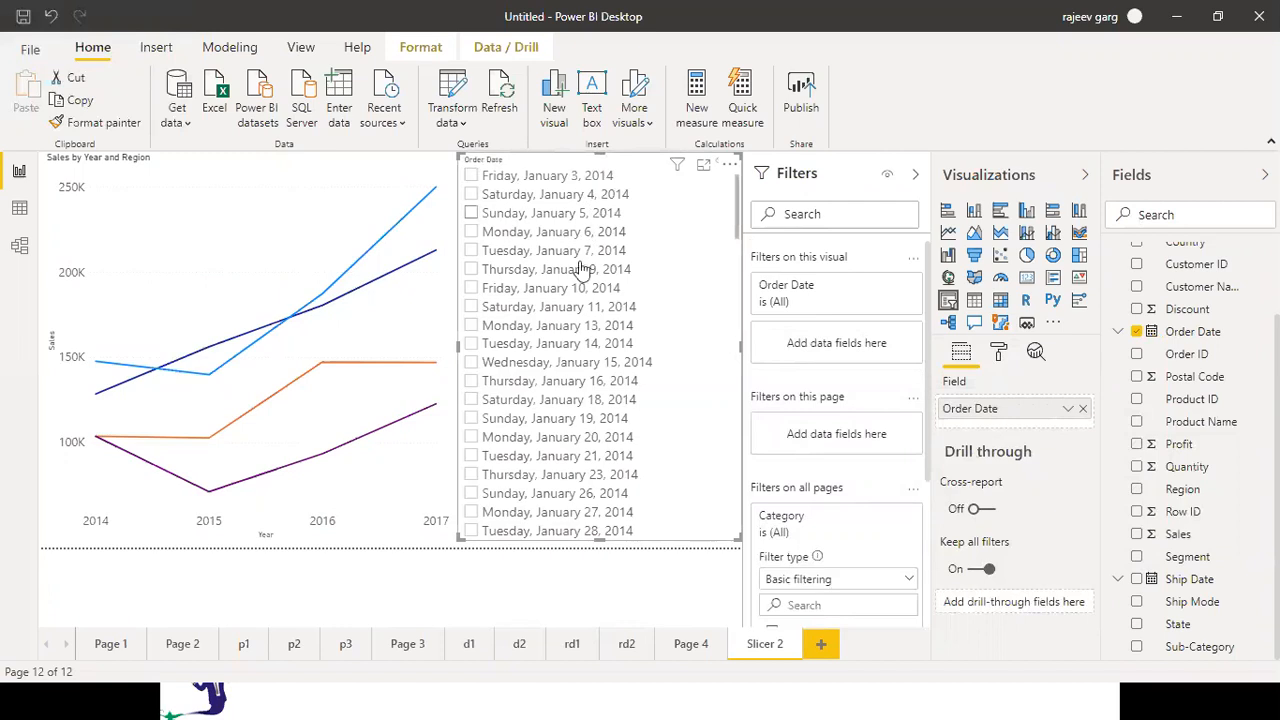
# Check the slicer's additional options, view it in focus mode, and return to the report page
pyautogui.click(1066, 410)
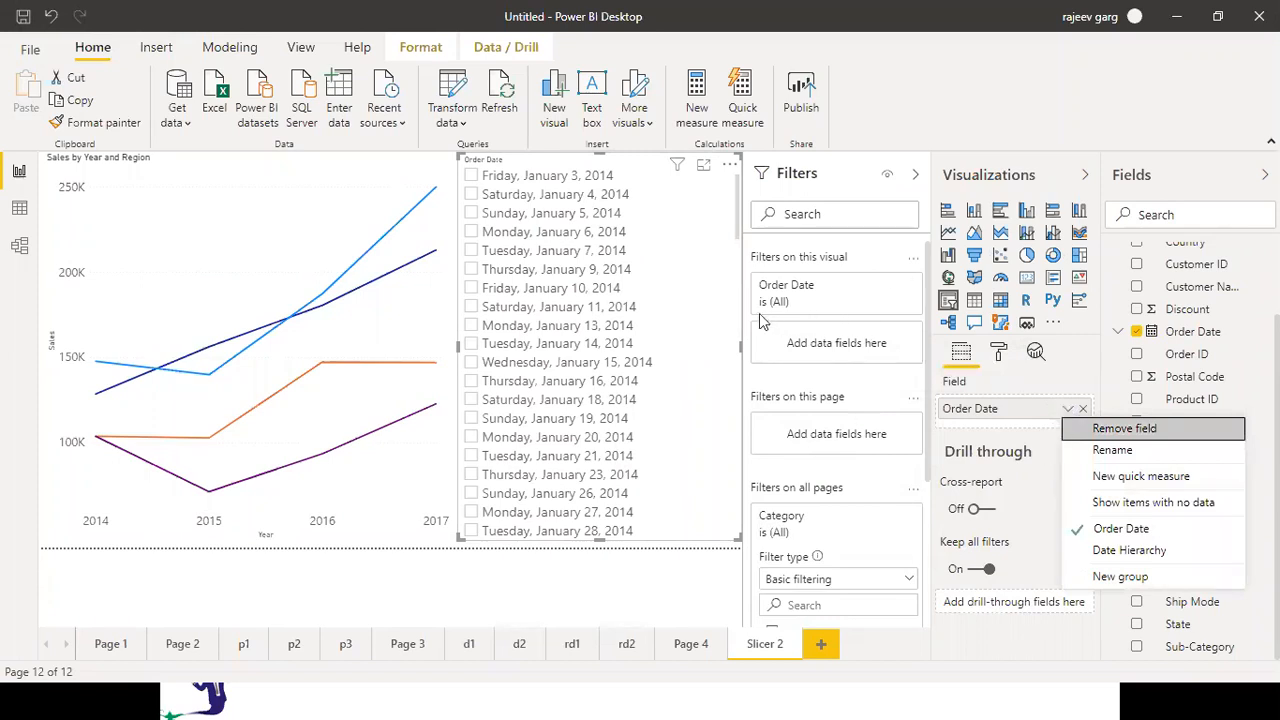
pyautogui.click(725, 170)
pyautogui.click(725, 170)
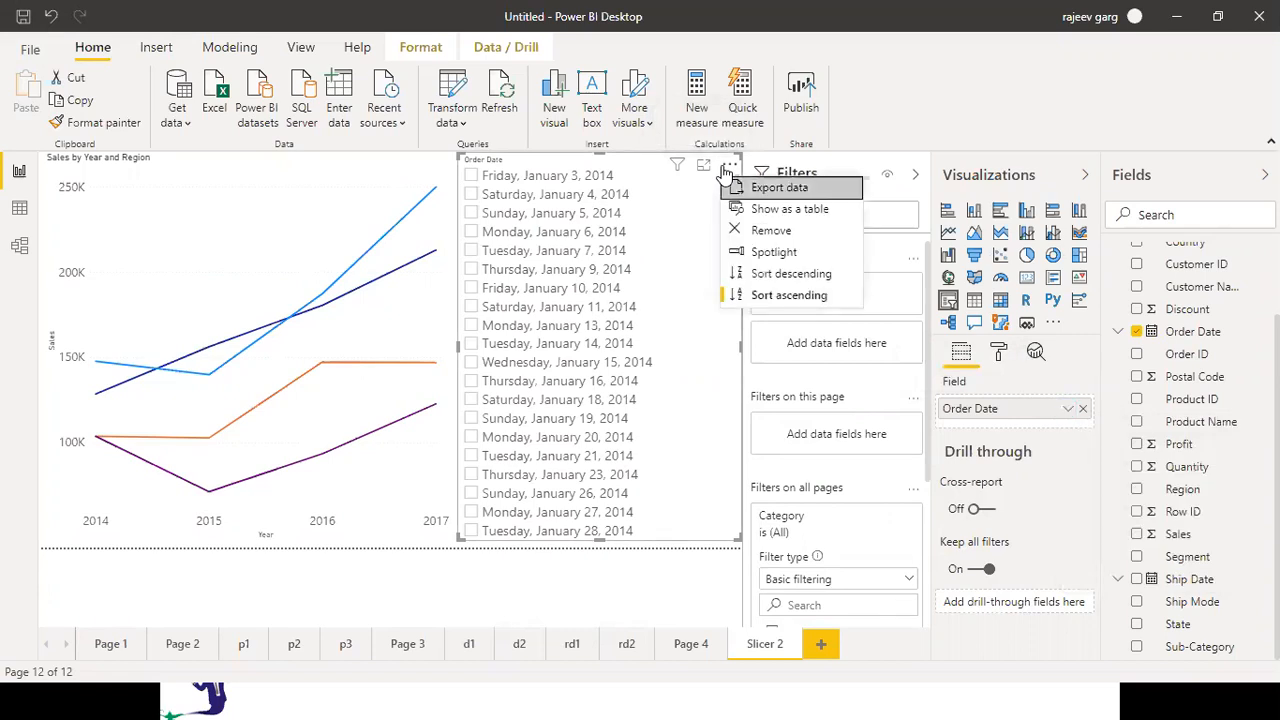
pyautogui.click(703, 170)
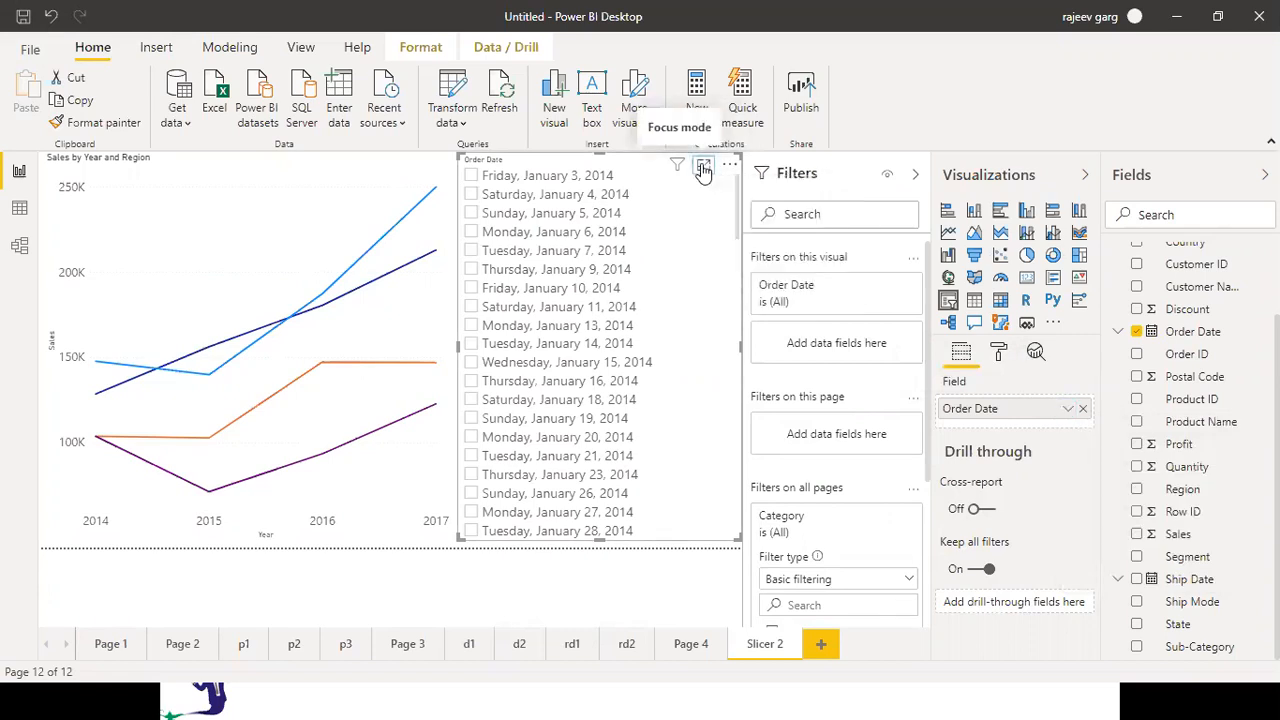
pyautogui.click(703, 170)
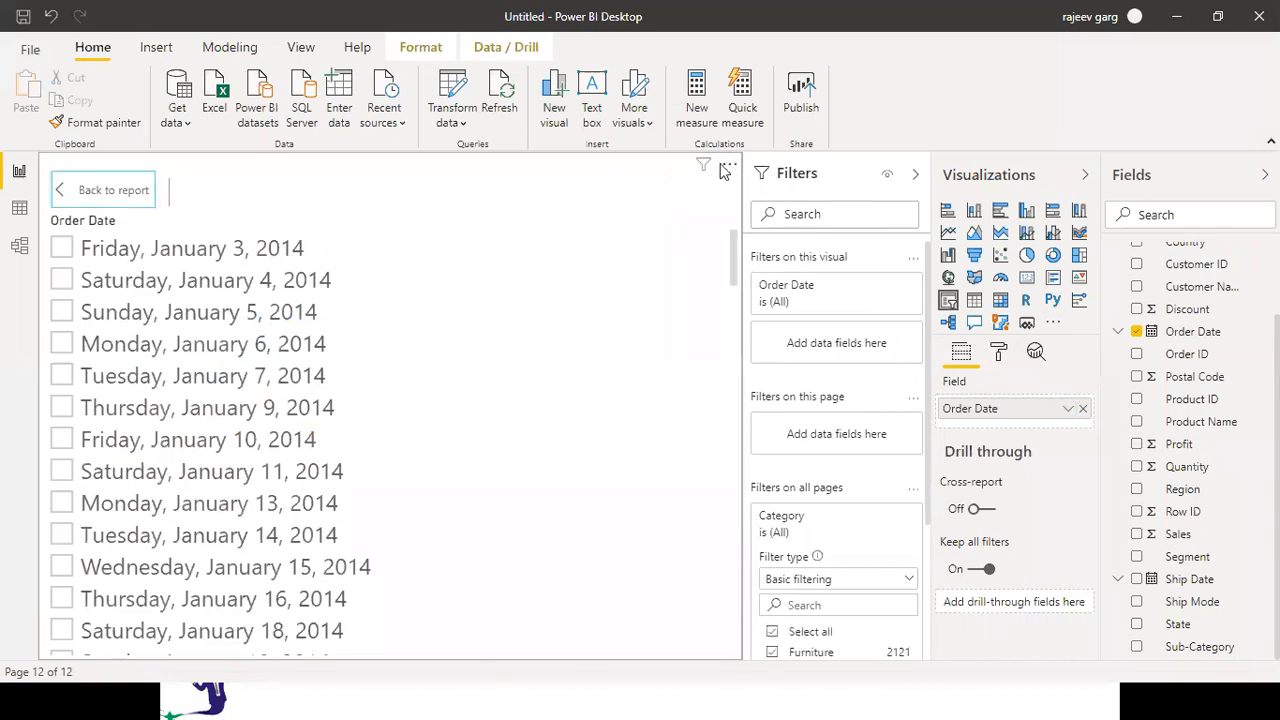
pyautogui.click(106, 192)
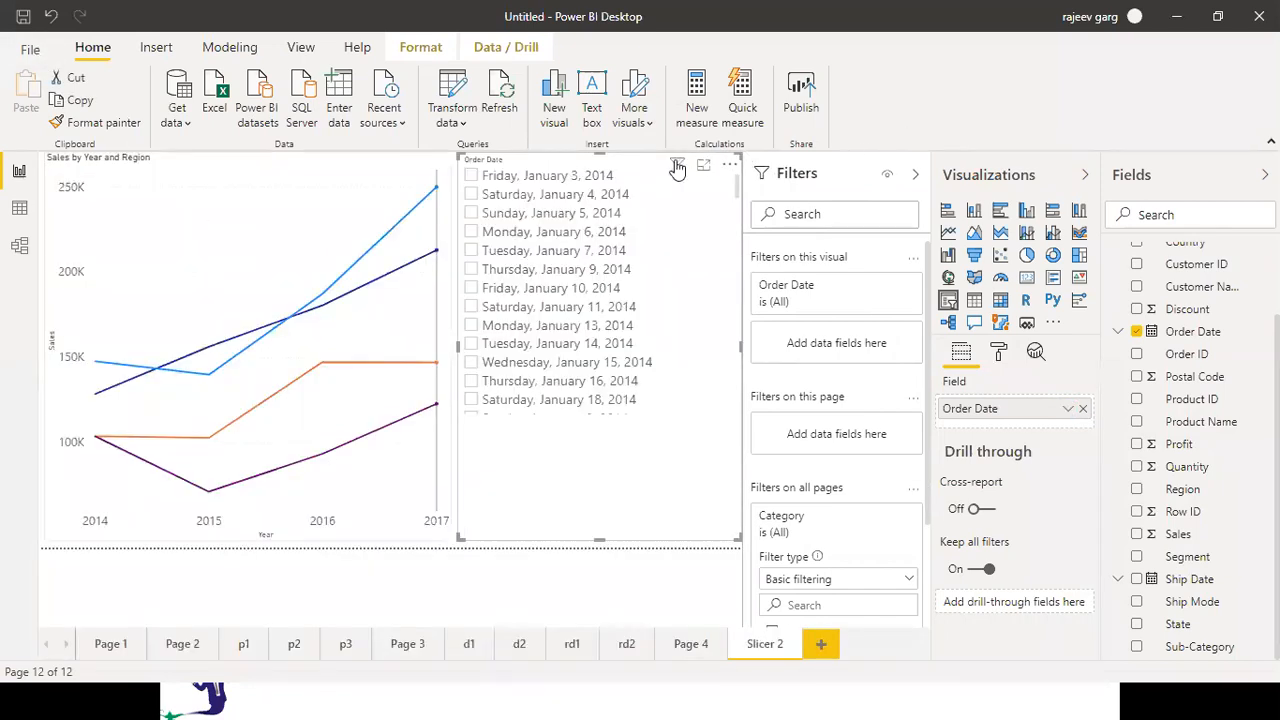
pyautogui.moveTo(678, 167)
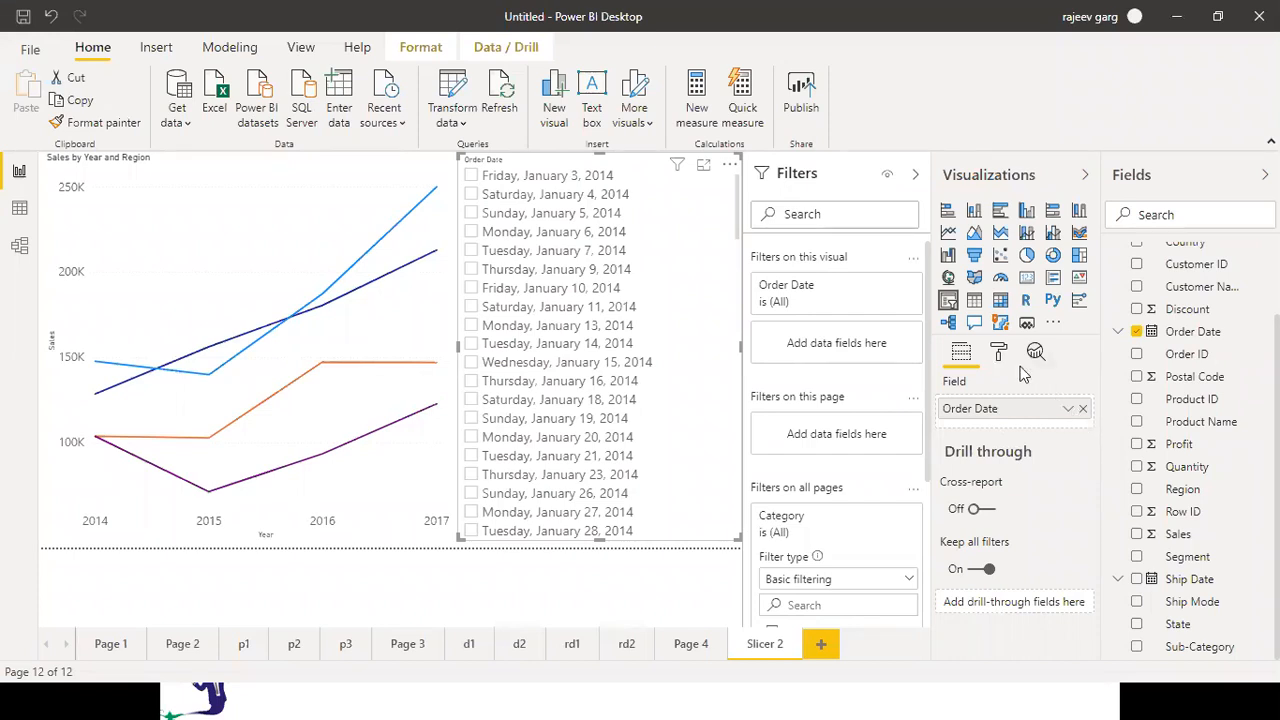
# Remove Order Date from the slicer, add it back as the field, and switch it to Date Hierarchy
pyautogui.click(1067, 409)
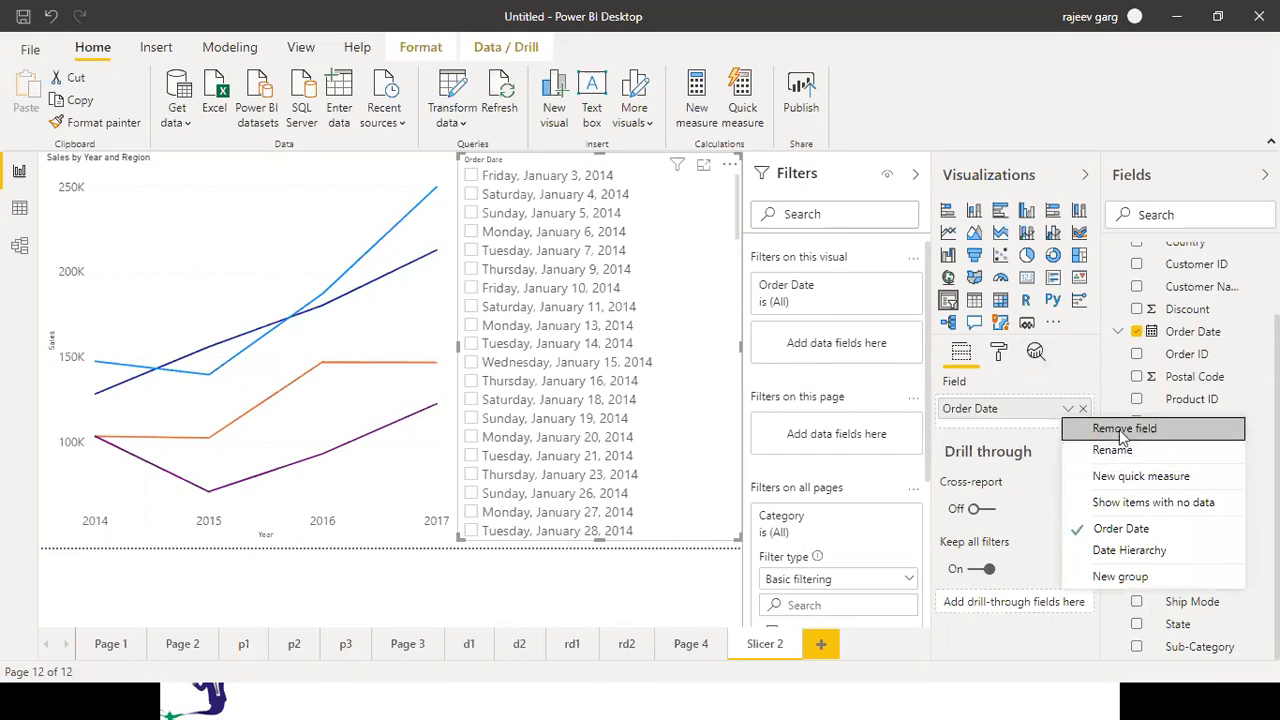
pyautogui.press('Escape')
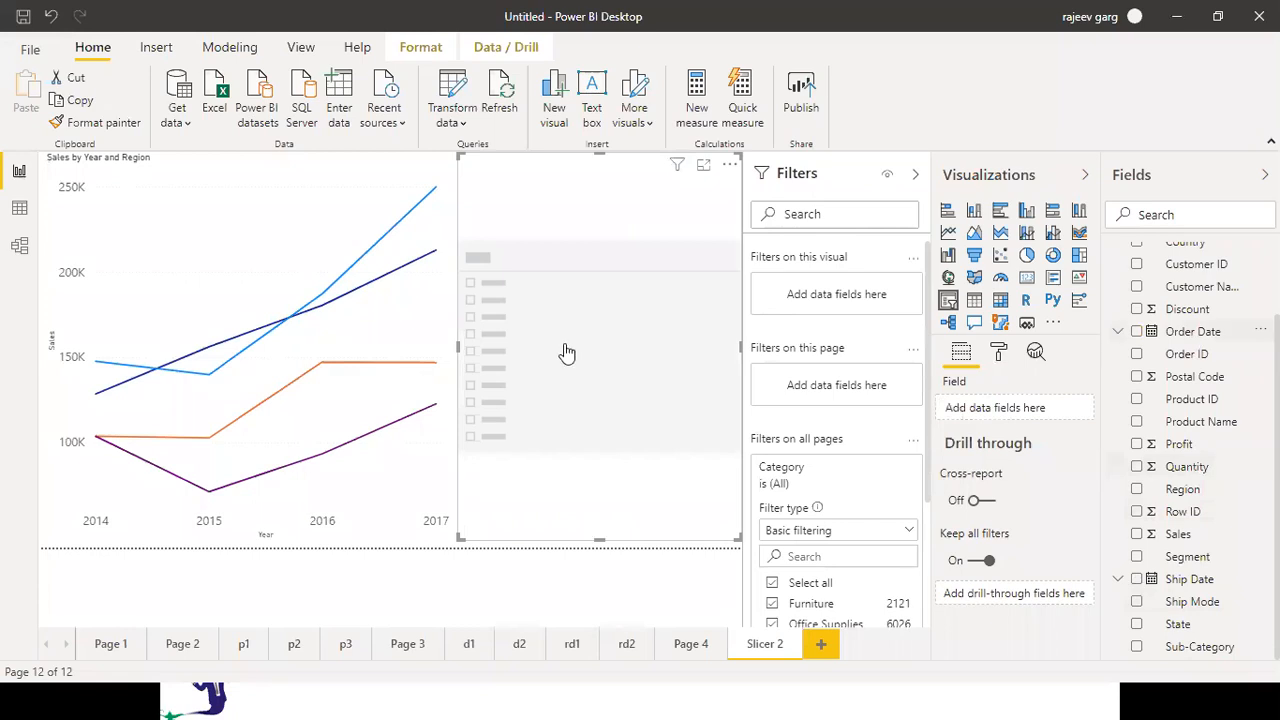
pyautogui.moveTo(575, 353); pyautogui.dragTo(572, 352)
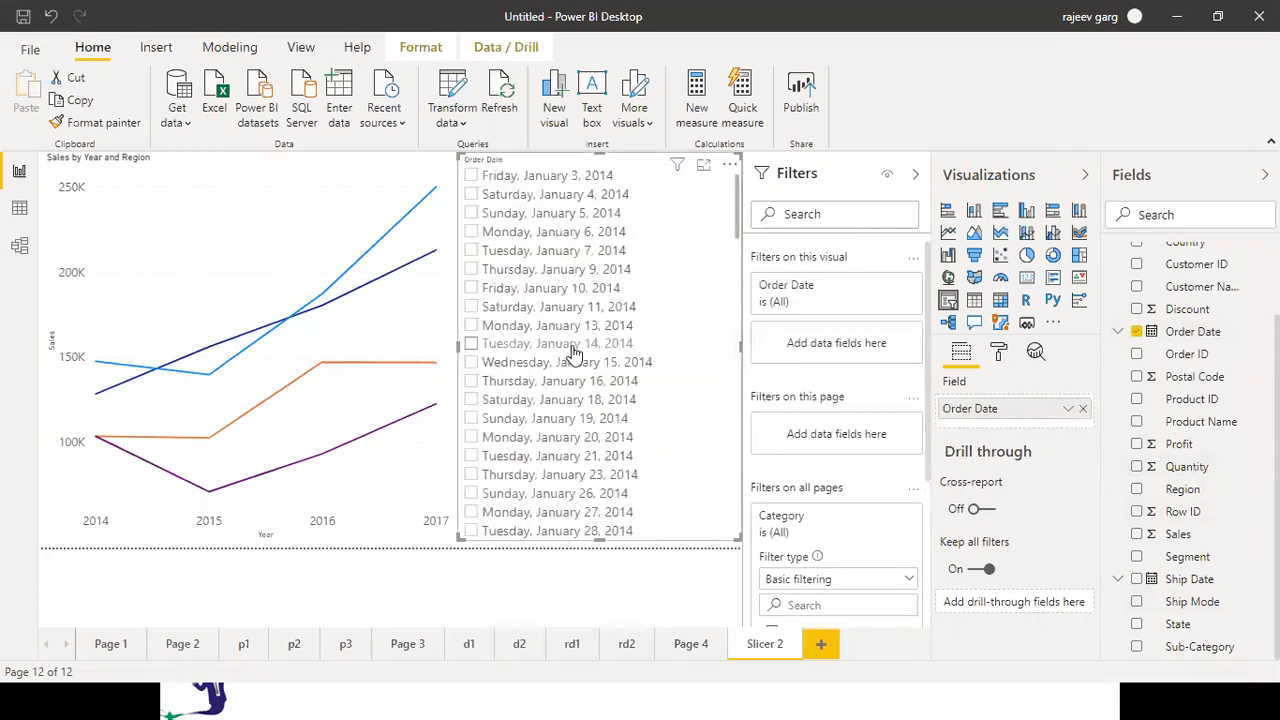
pyautogui.click(1067, 412)
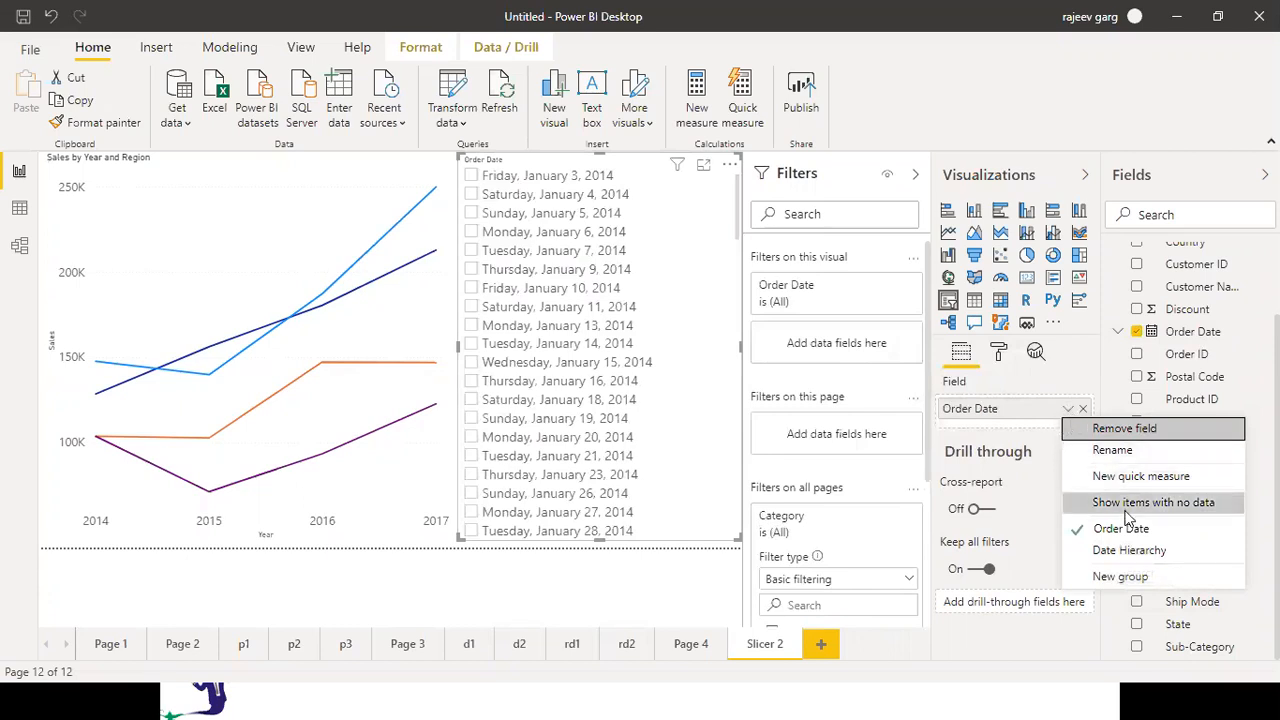
pyautogui.click(1105, 552)
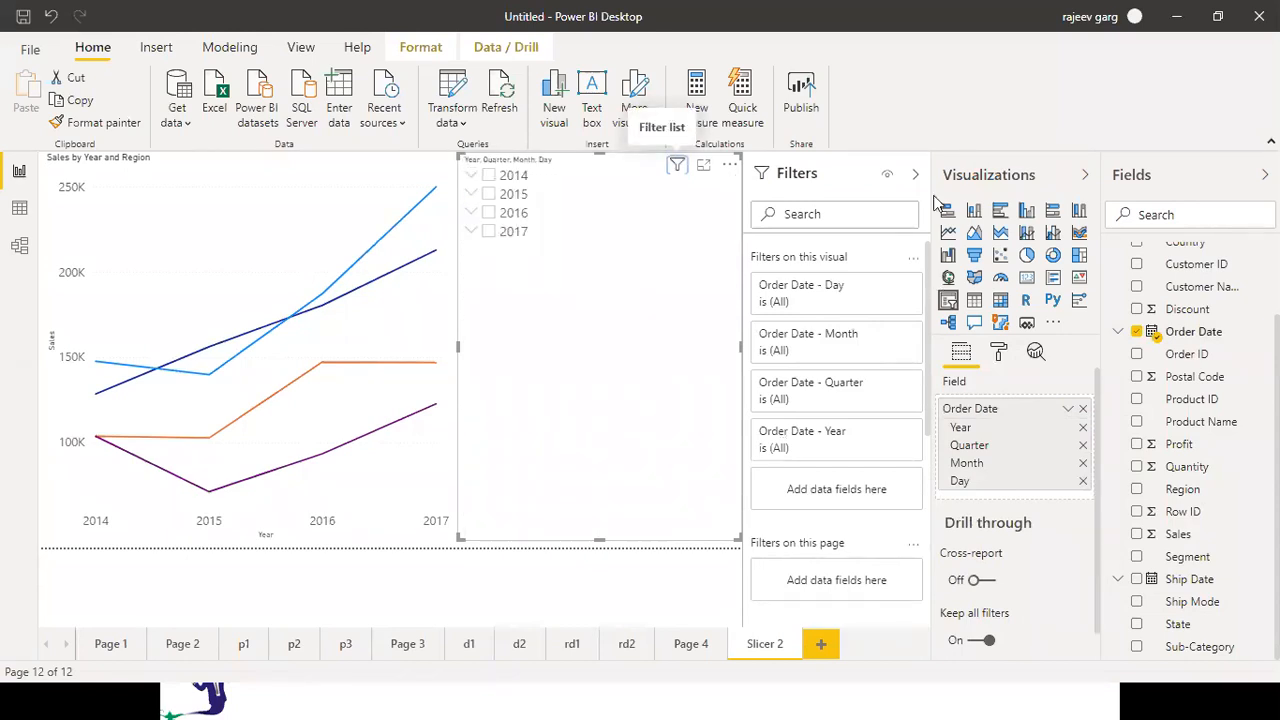
# Inspect the Order Date - Day filter on the slicer and the line chart, trying the chart's condition "is less than or equal to" without applying it
pyautogui.click(887, 287)
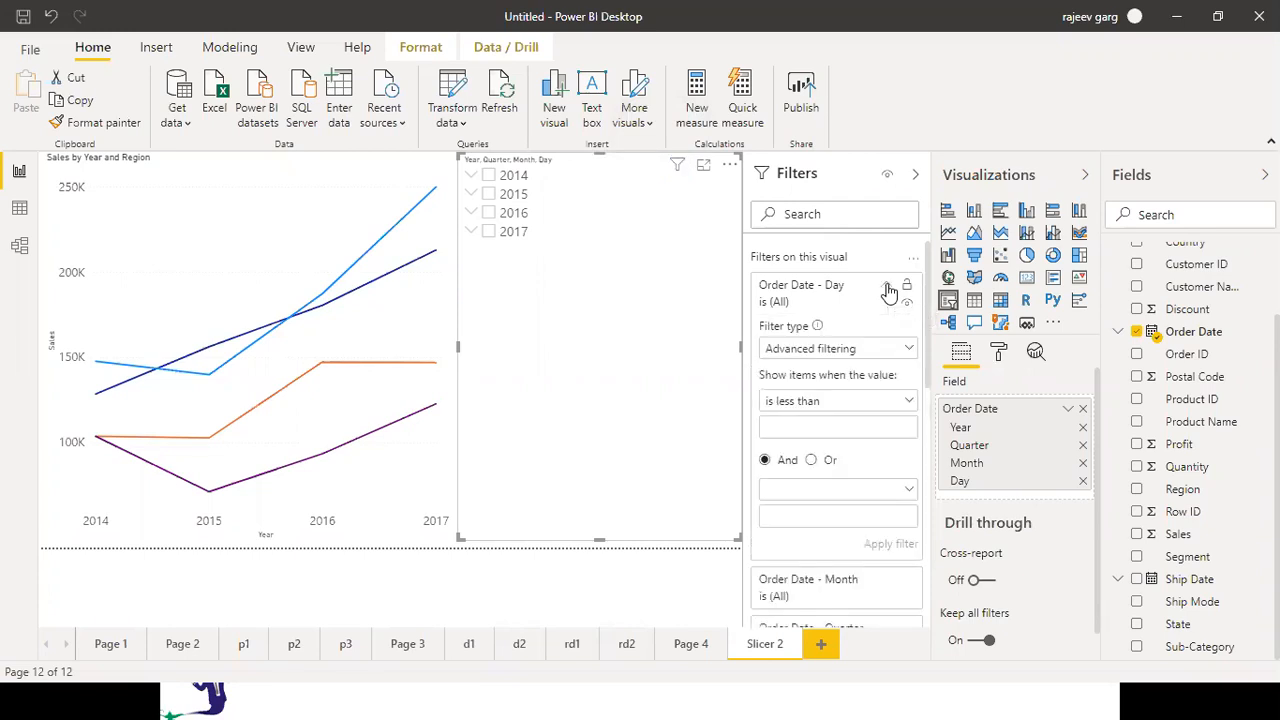
pyautogui.click(889, 290)
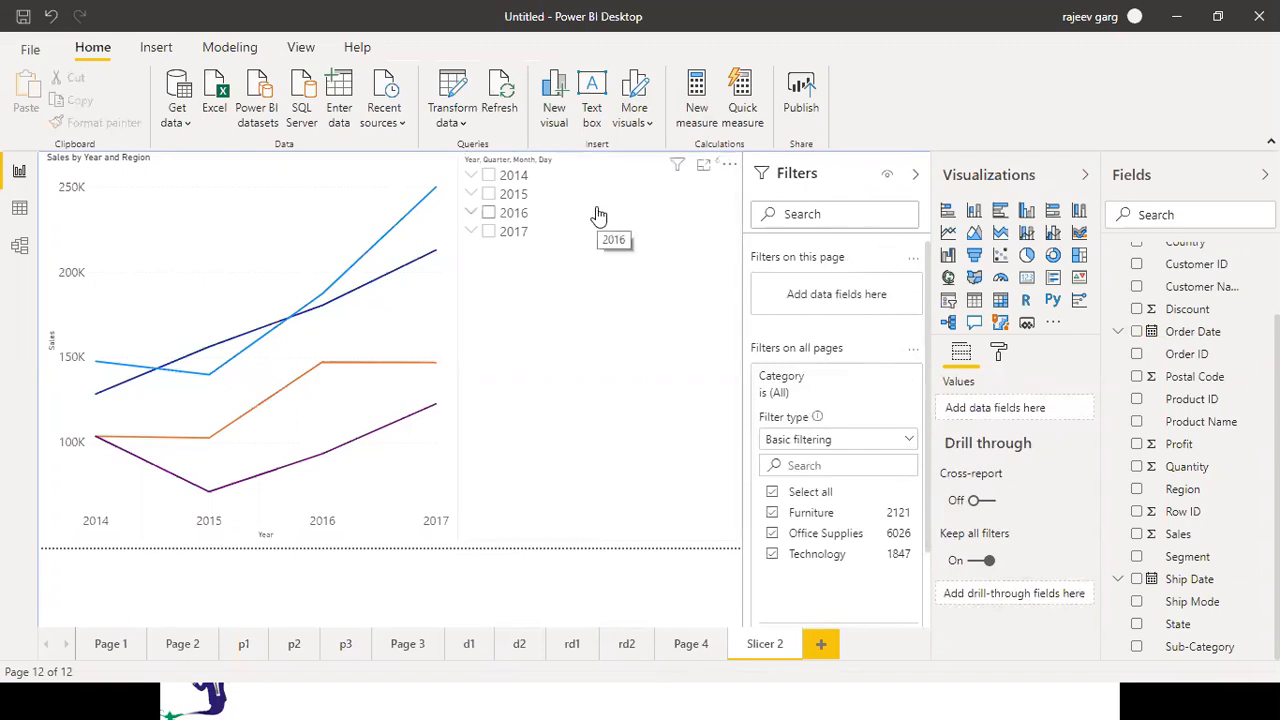
pyautogui.click(307, 226)
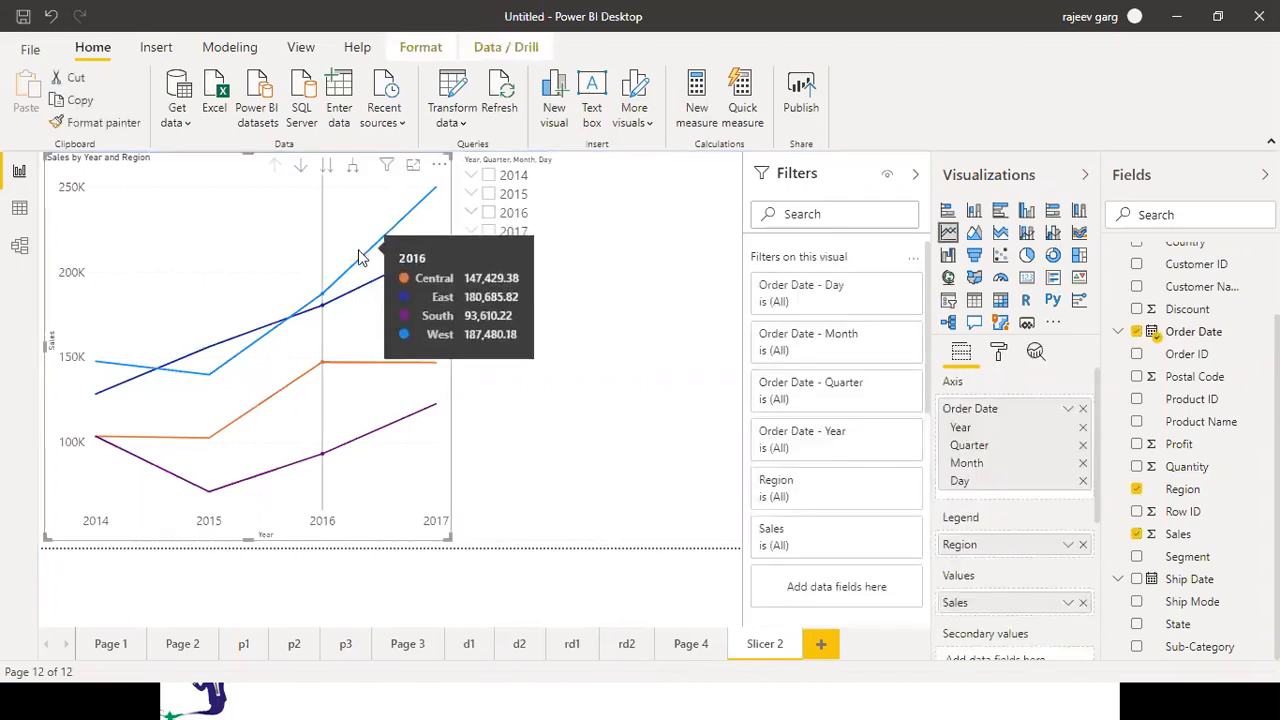
pyautogui.click(885, 290)
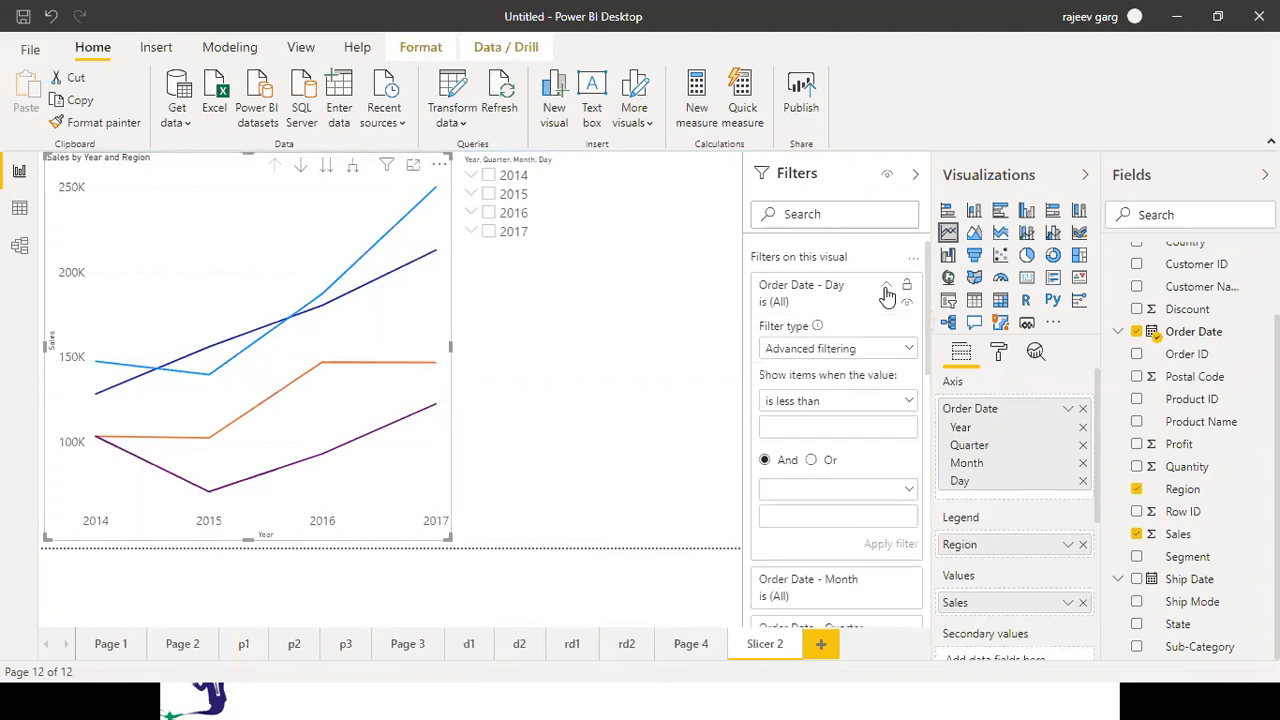
pyautogui.click(907, 405)
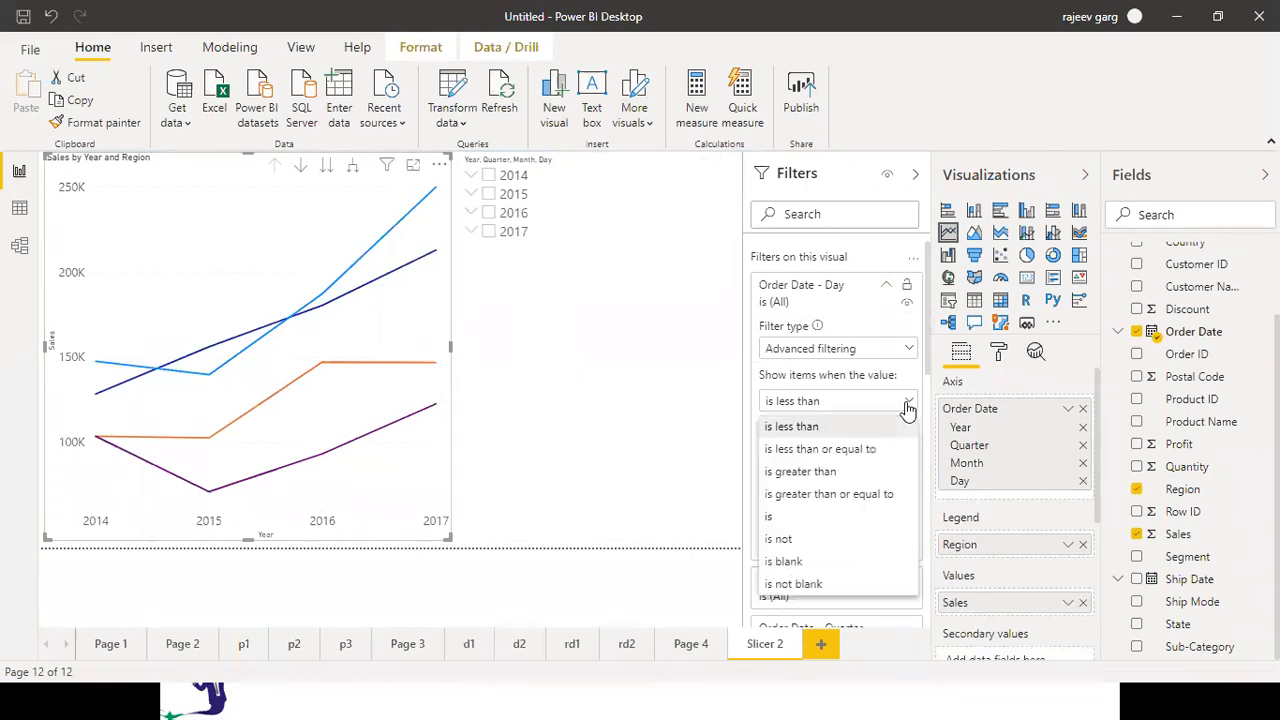
pyautogui.click(855, 455)
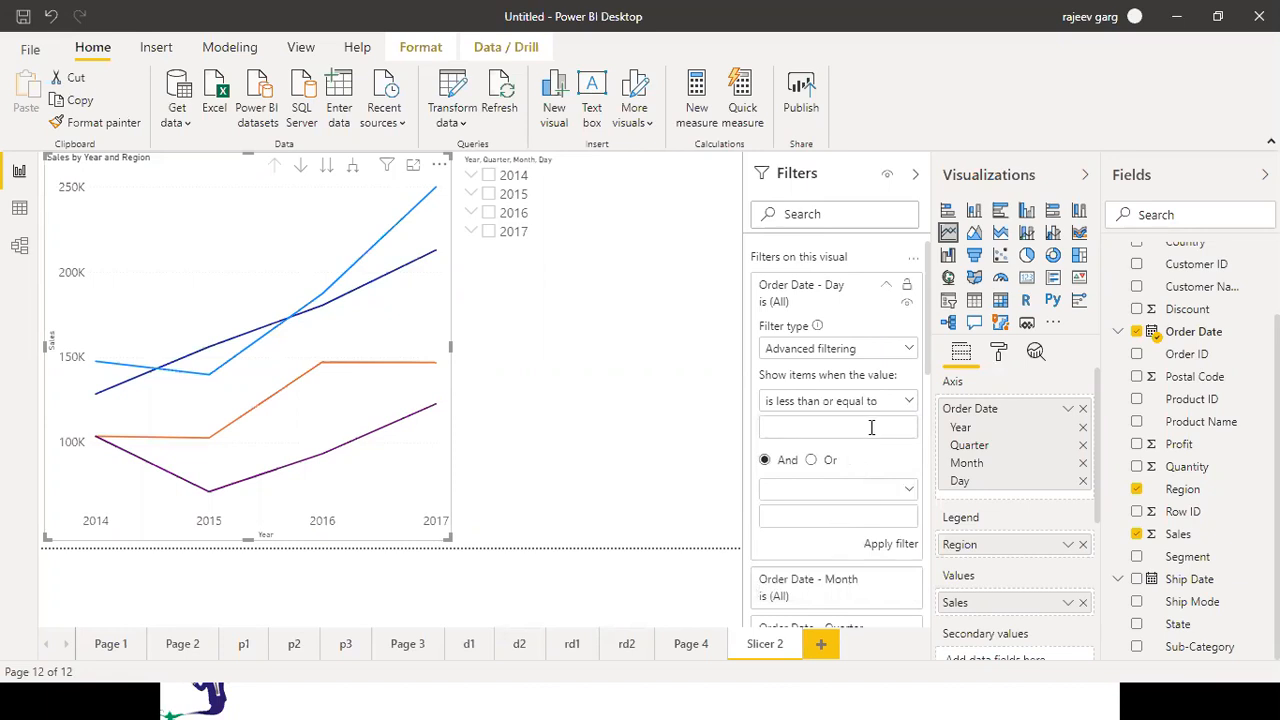
pyautogui.click(830, 488)
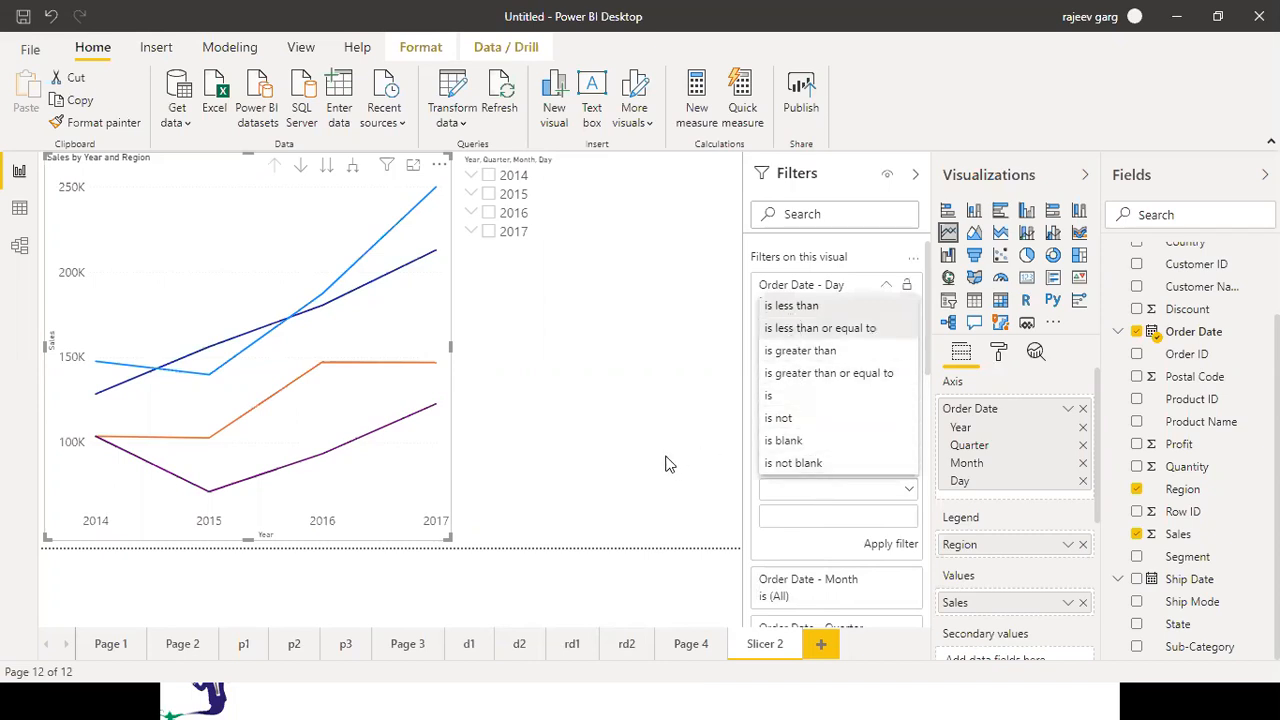
pyautogui.click(879, 296)
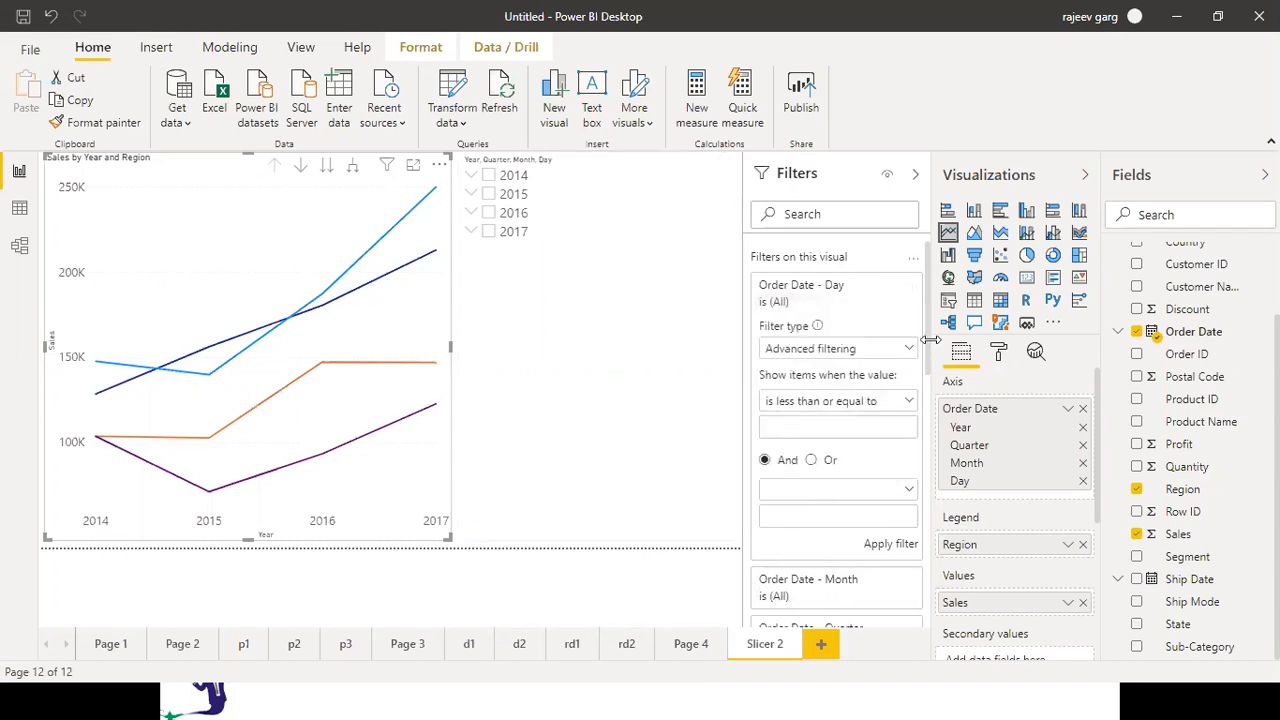
pyautogui.click(886, 287)
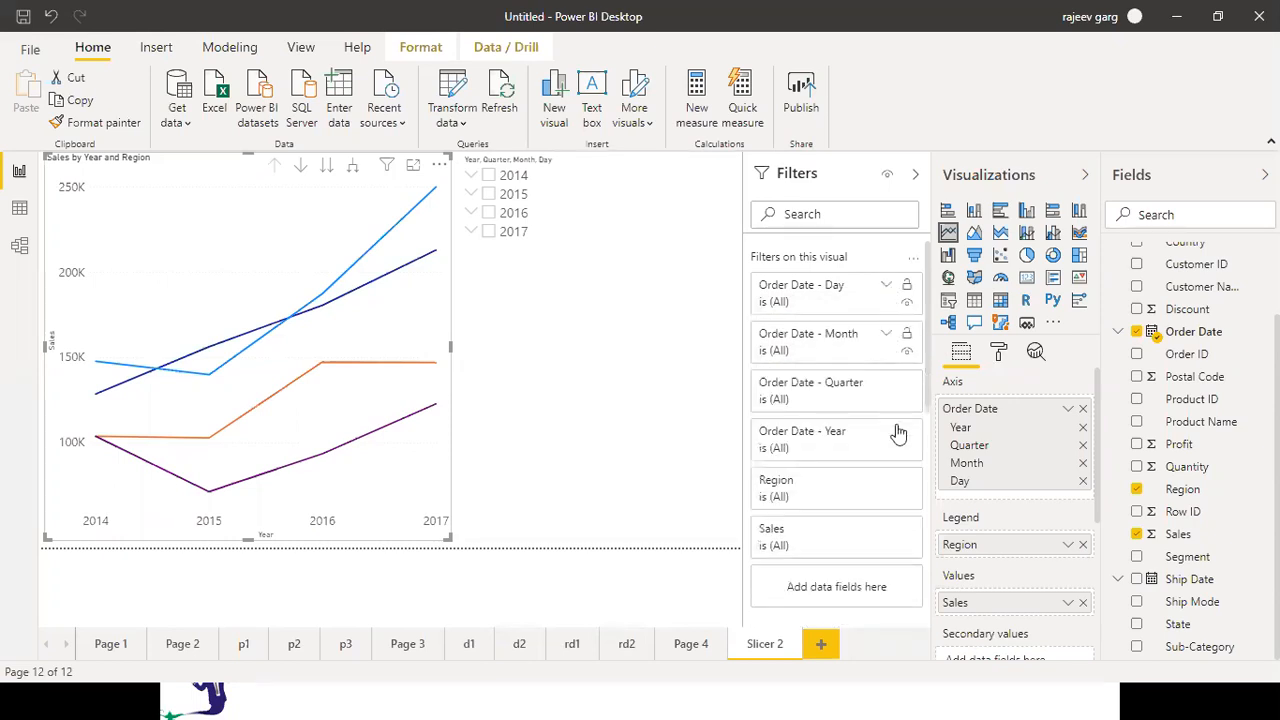
# Remove Quarter, Day and Month from the line chart's Order Date axis, leaving only Year
pyautogui.click(1082, 446)
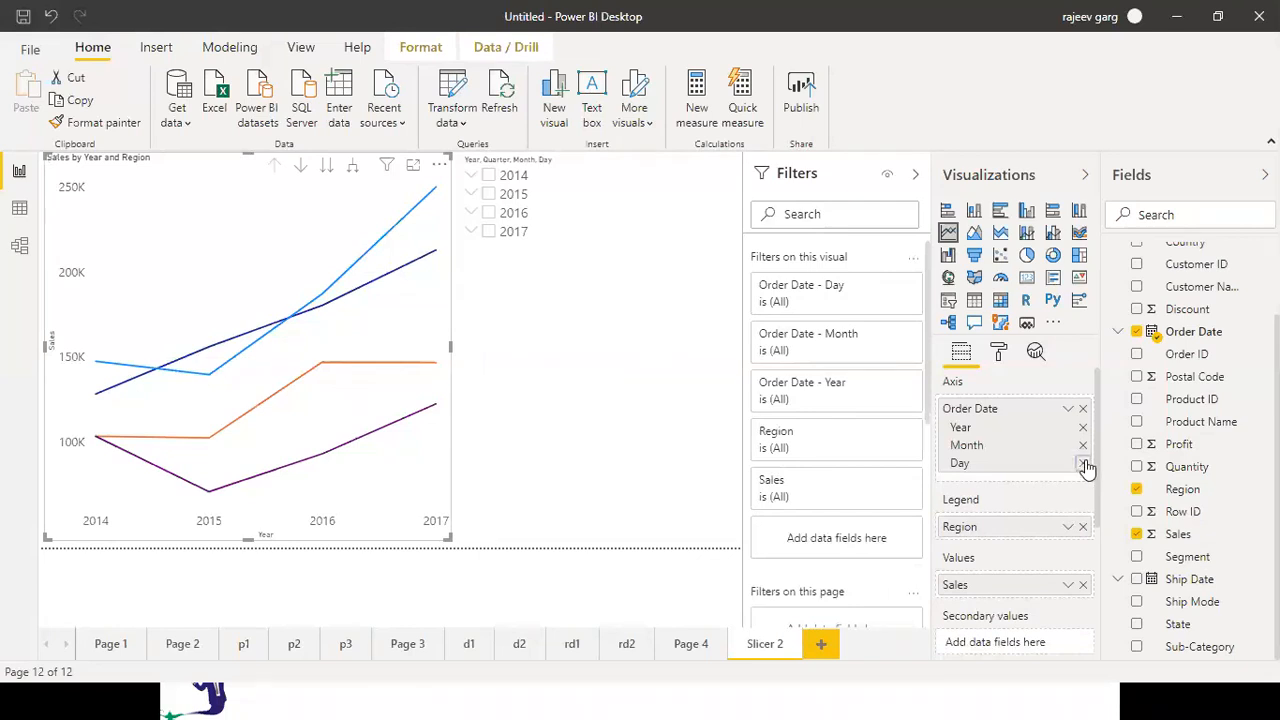
pyautogui.click(1082, 464)
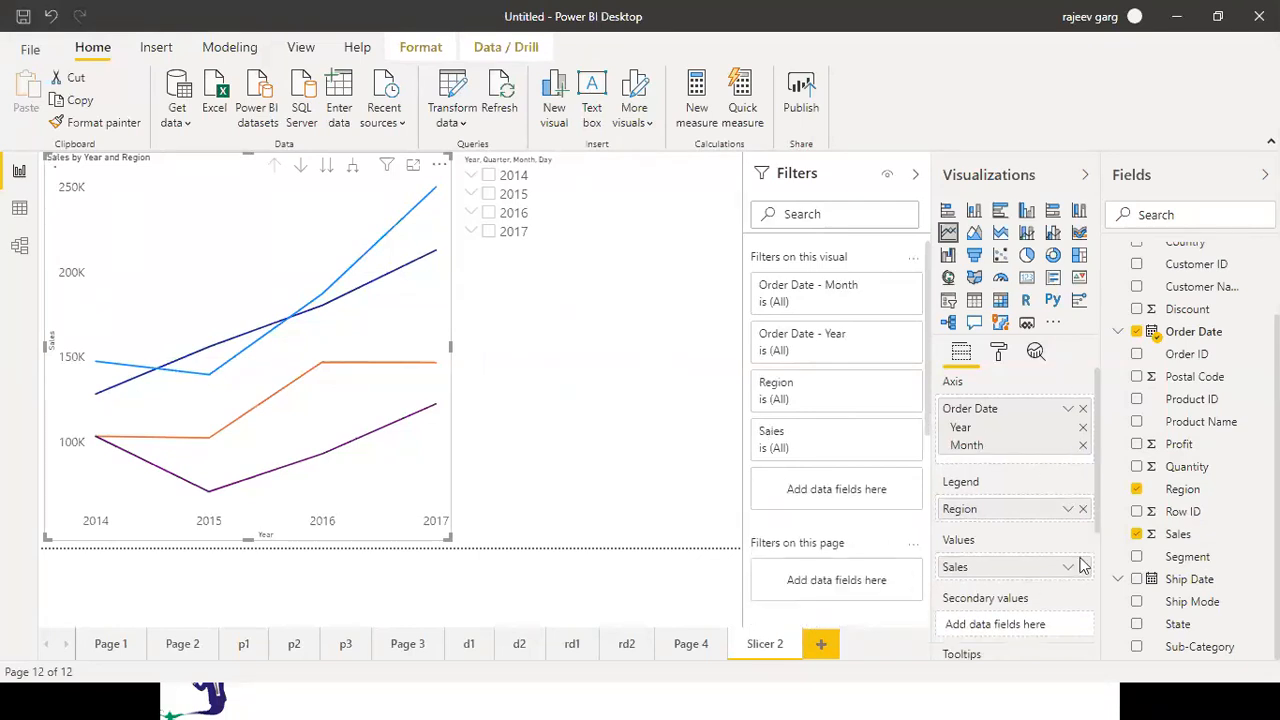
pyautogui.click(1082, 448)
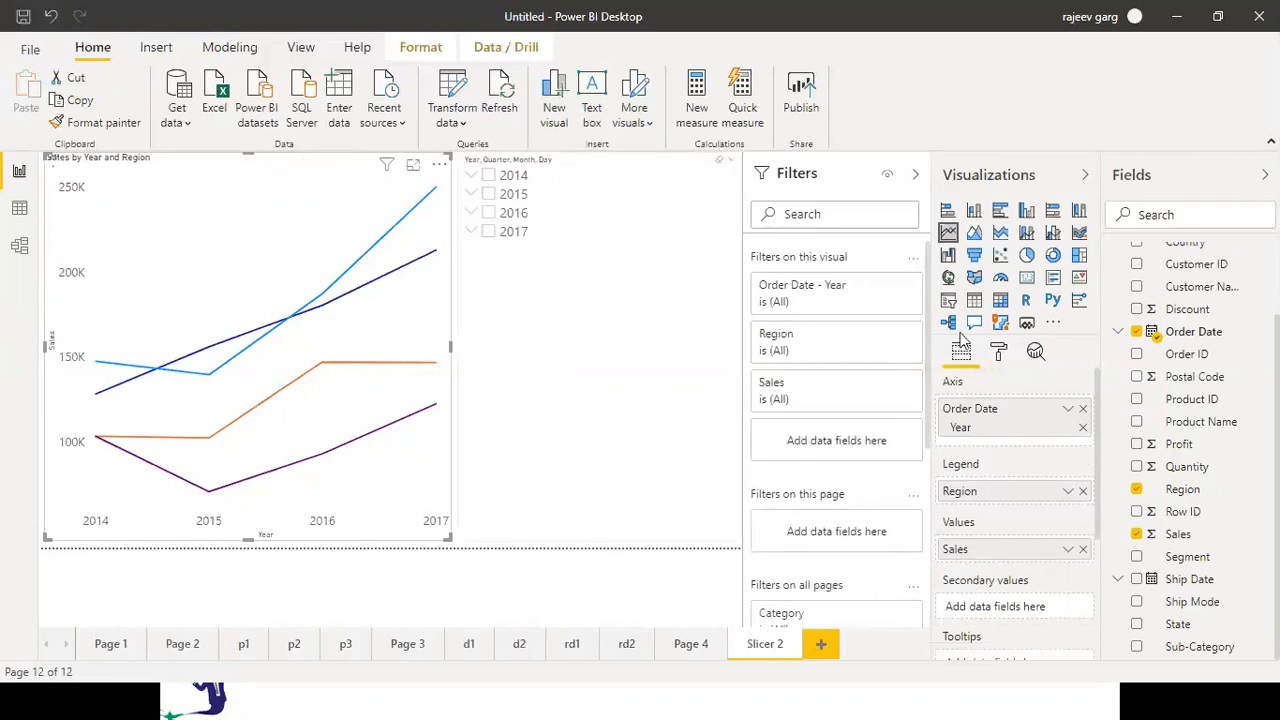
# Filter the report page to 2016 using the year slicer
pyautogui.click(488, 212)
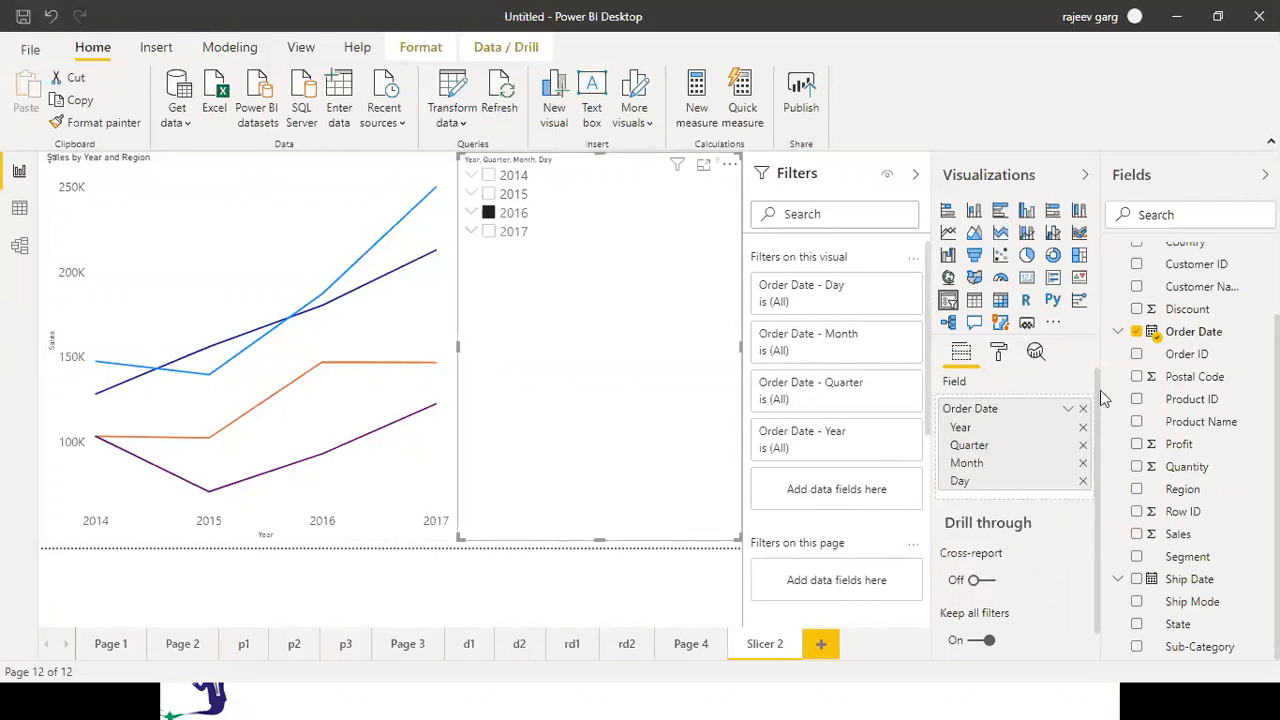
# Set the slicer's Order Date - Month filter to advanced filtering with the condition "starts with", and select 2017 in the slicer
pyautogui.click(886, 335)
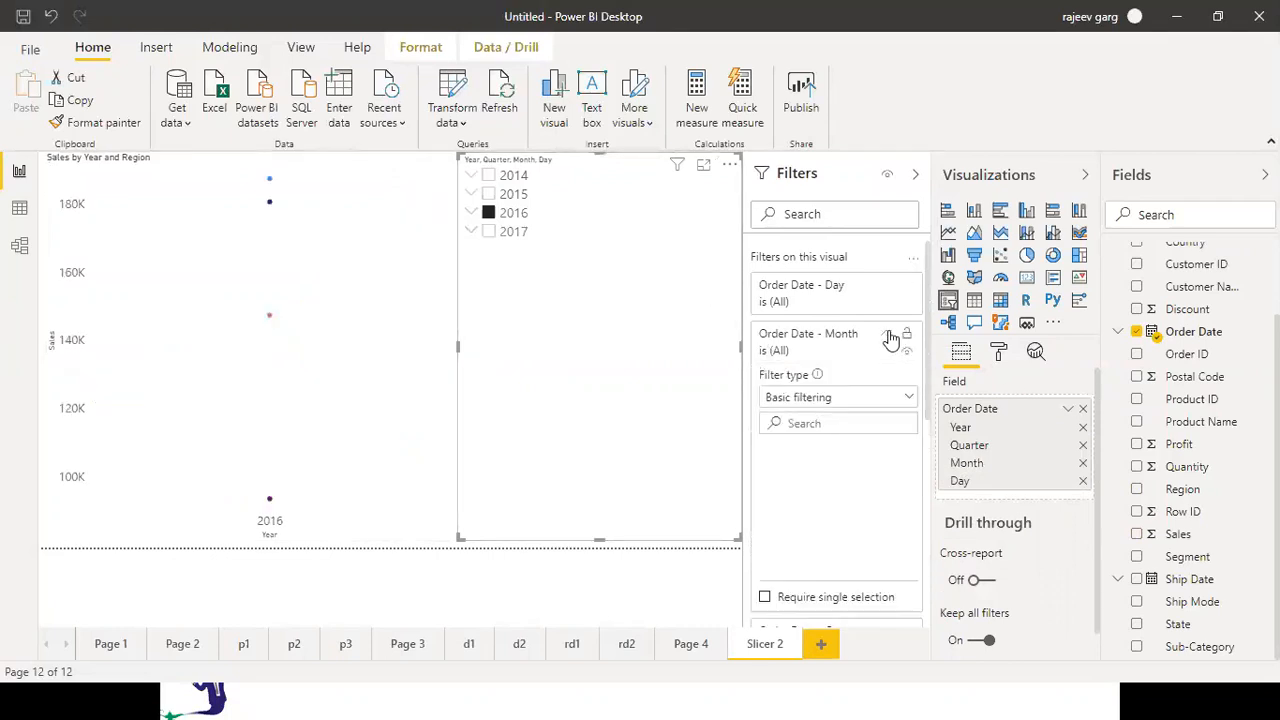
pyautogui.click(909, 399)
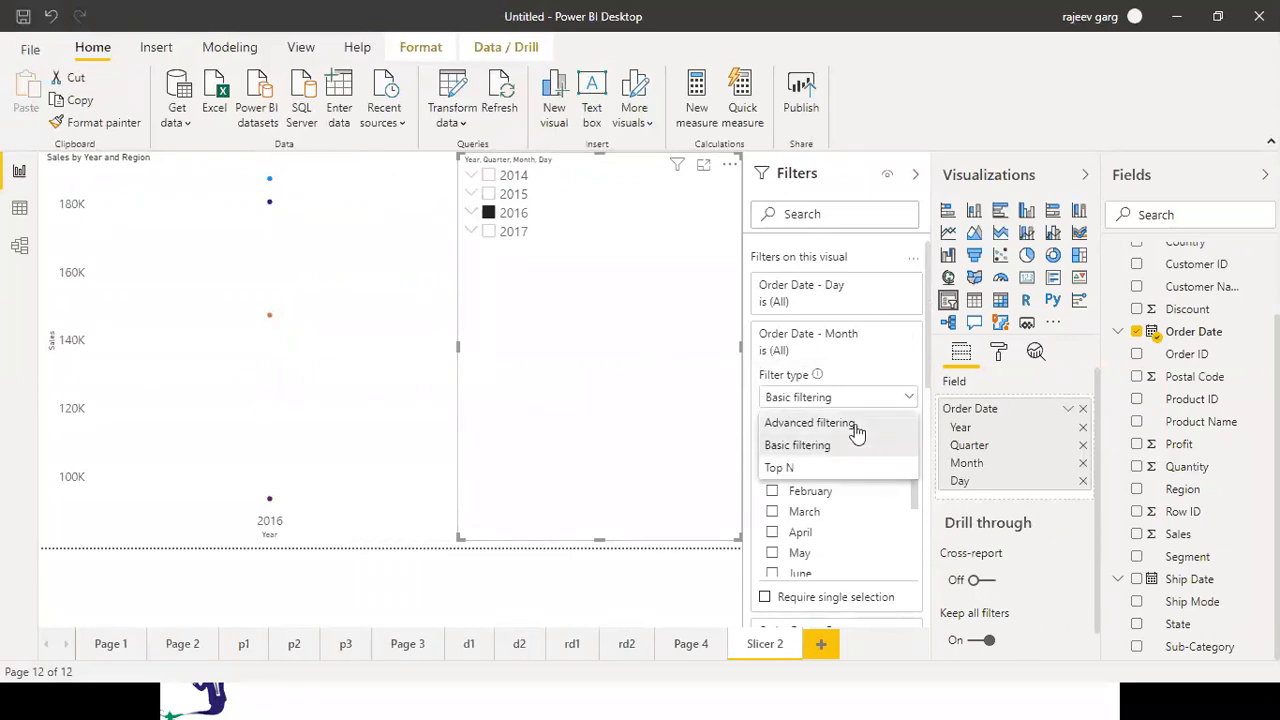
pyautogui.click(856, 425)
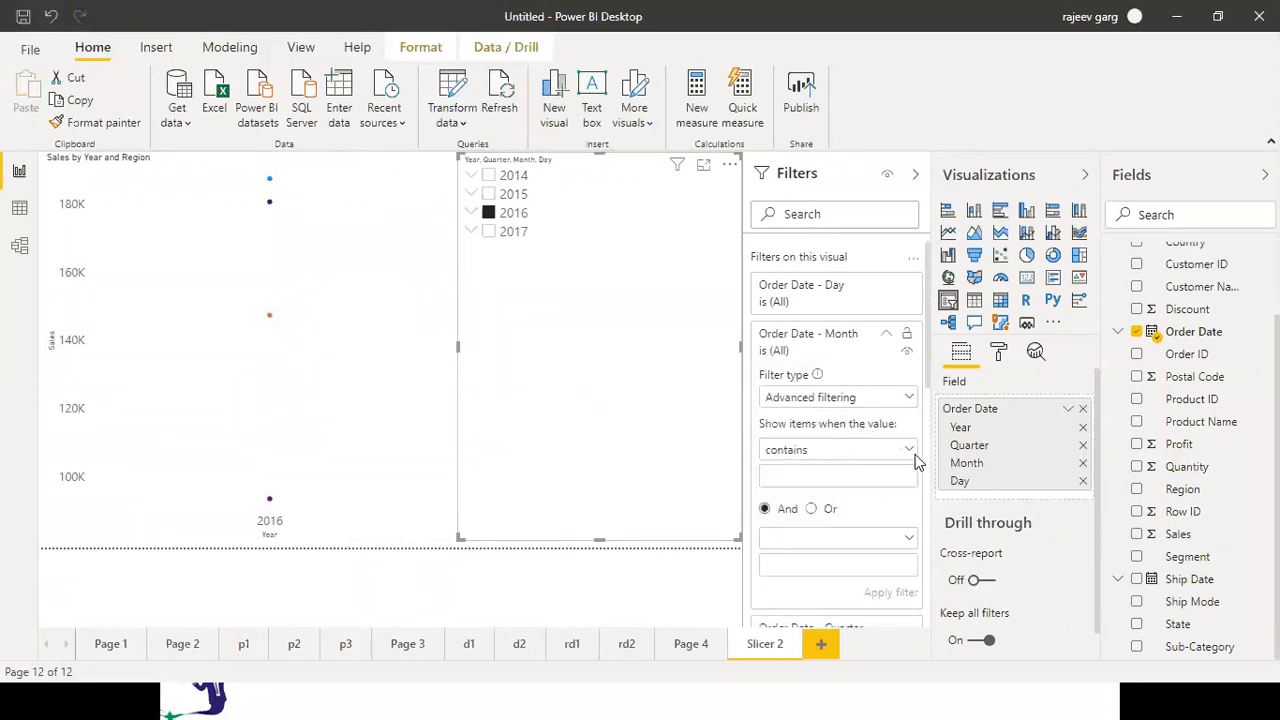
pyautogui.click(909, 451)
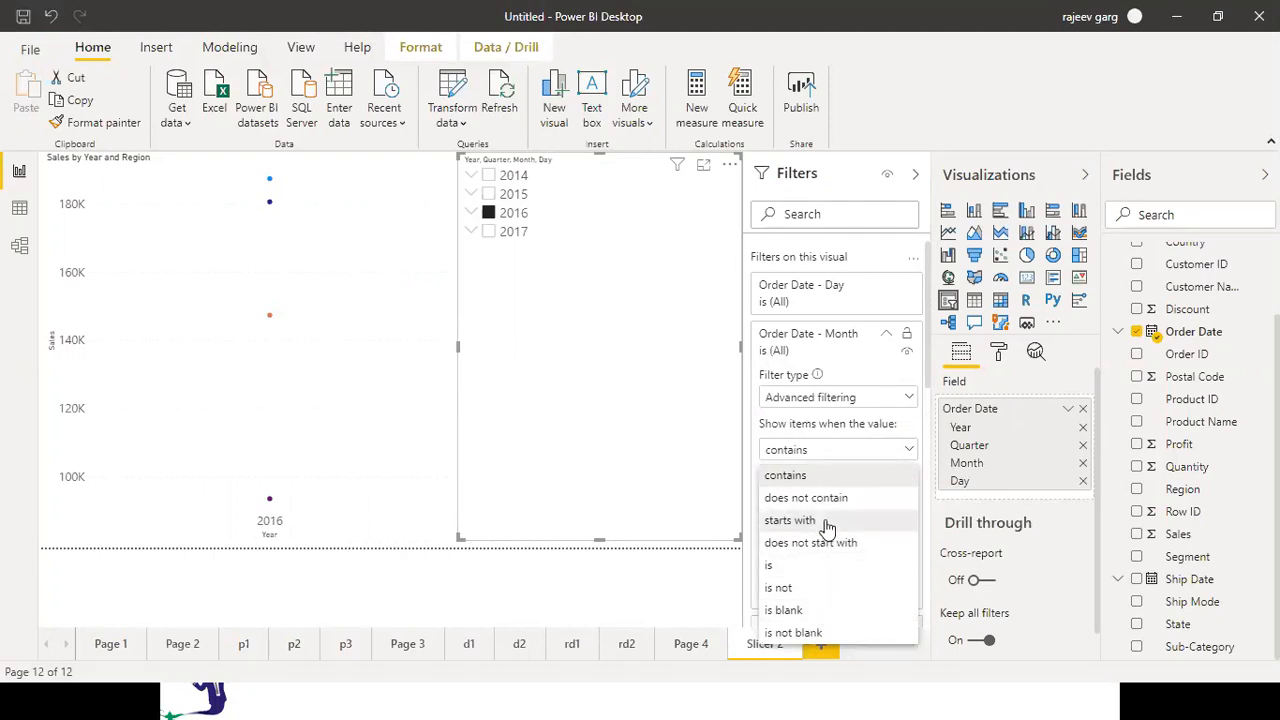
pyautogui.click(790, 520)
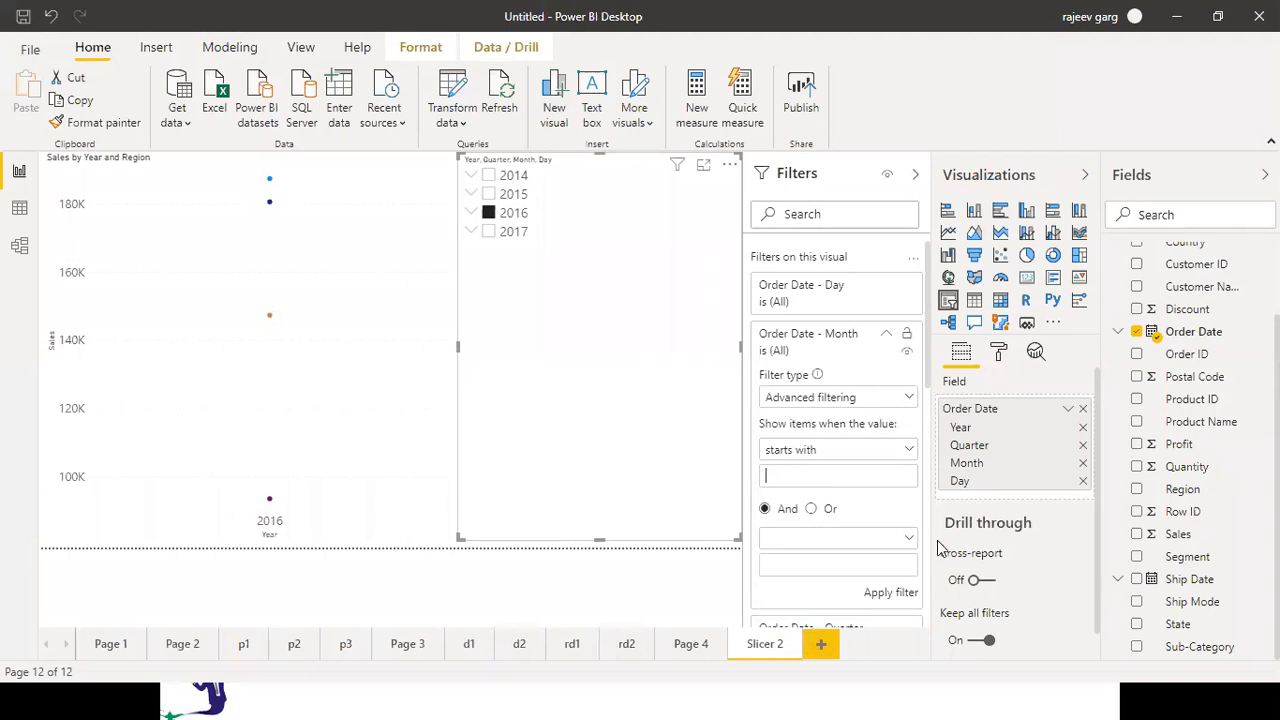
pyautogui.moveTo(925, 390)
pyautogui.mouseDown()
pyautogui.moveTo(925, 478)
pyautogui.moveTo(926, 388)
pyautogui.mouseUp()
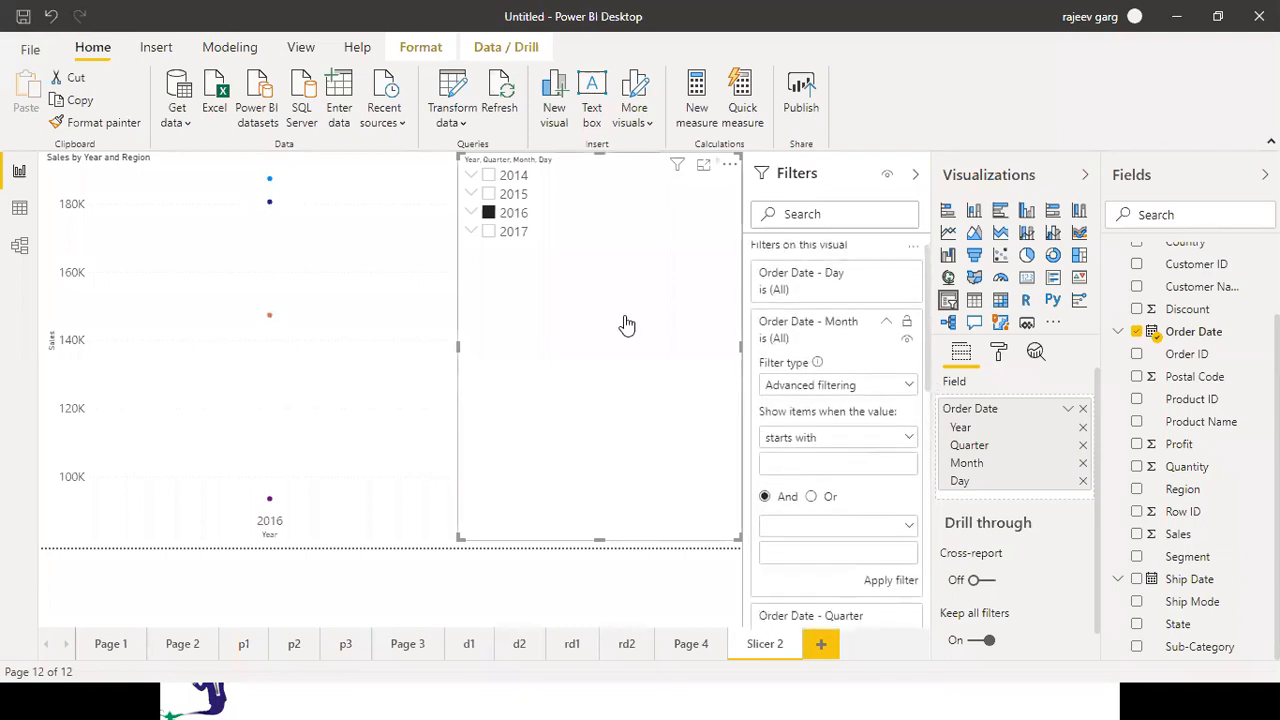
pyautogui.click(551, 234)
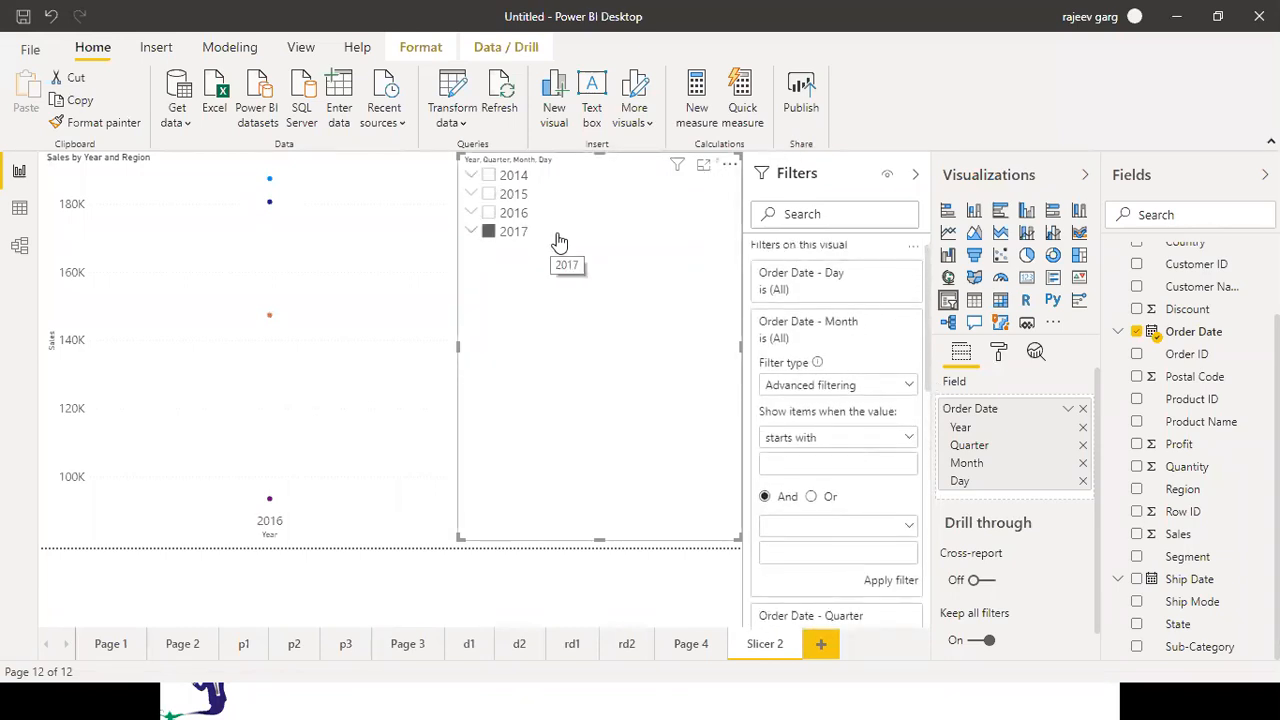
# Delete the existing Order Date hierarchy slicer and add a new slicer with Order Date as its field
pyautogui.click(1083, 410)
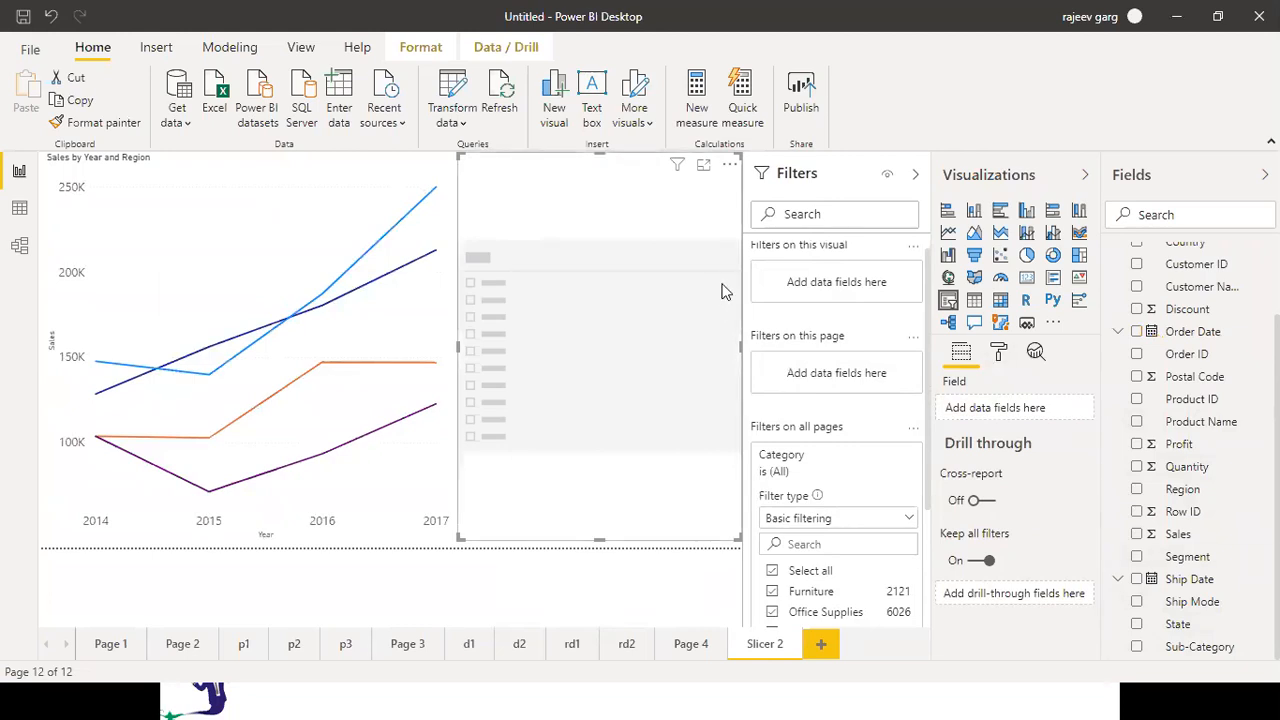
pyautogui.press('Delete')
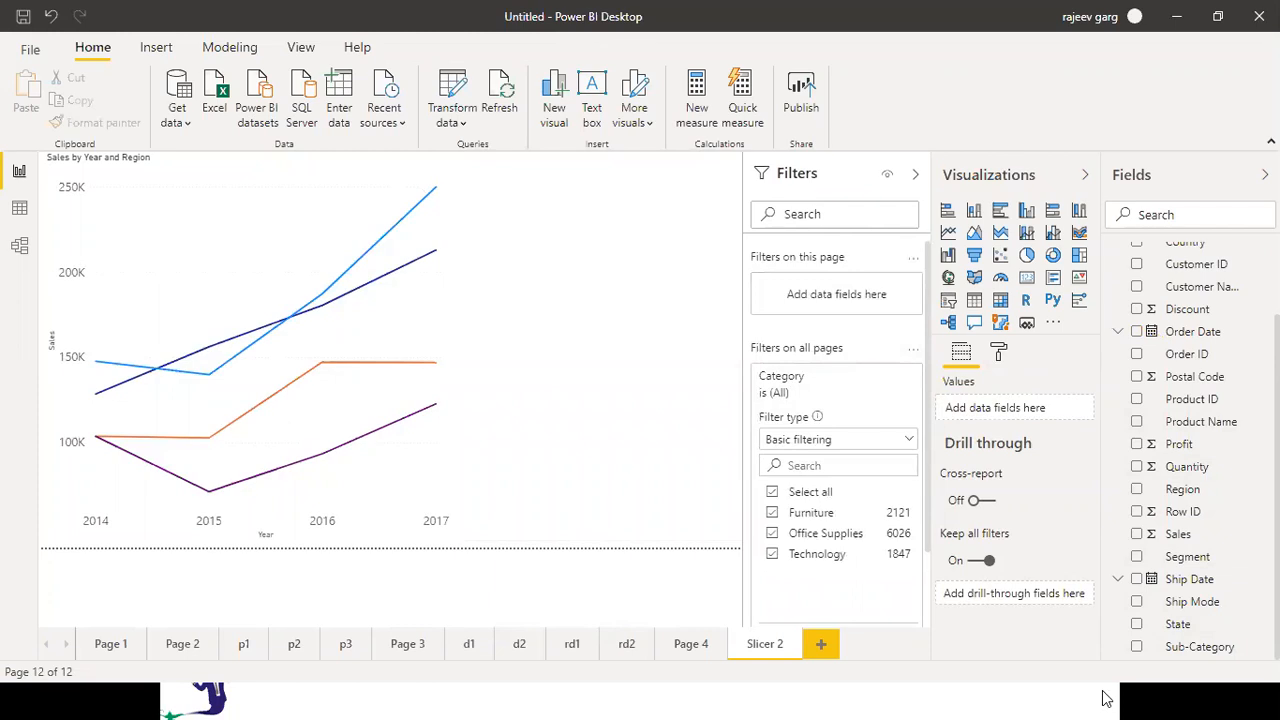
pyautogui.click(948, 302)
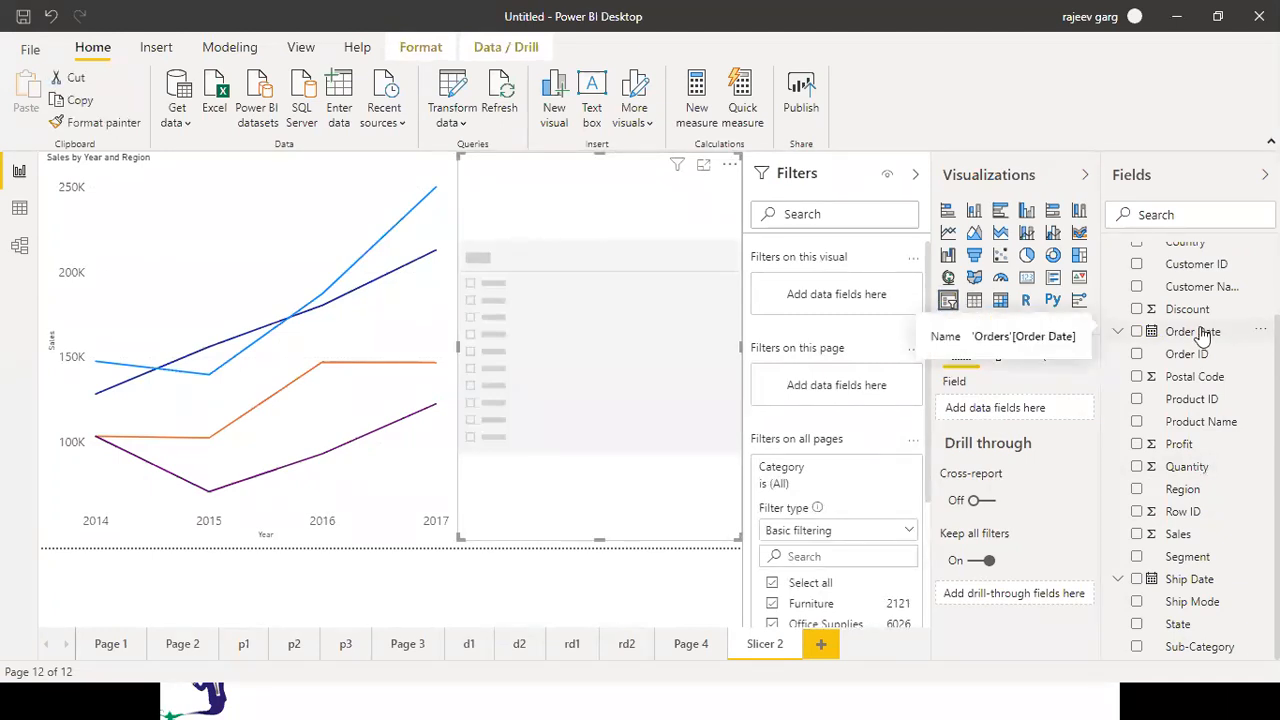
pyautogui.moveTo(1203, 338); pyautogui.dragTo(622, 401)
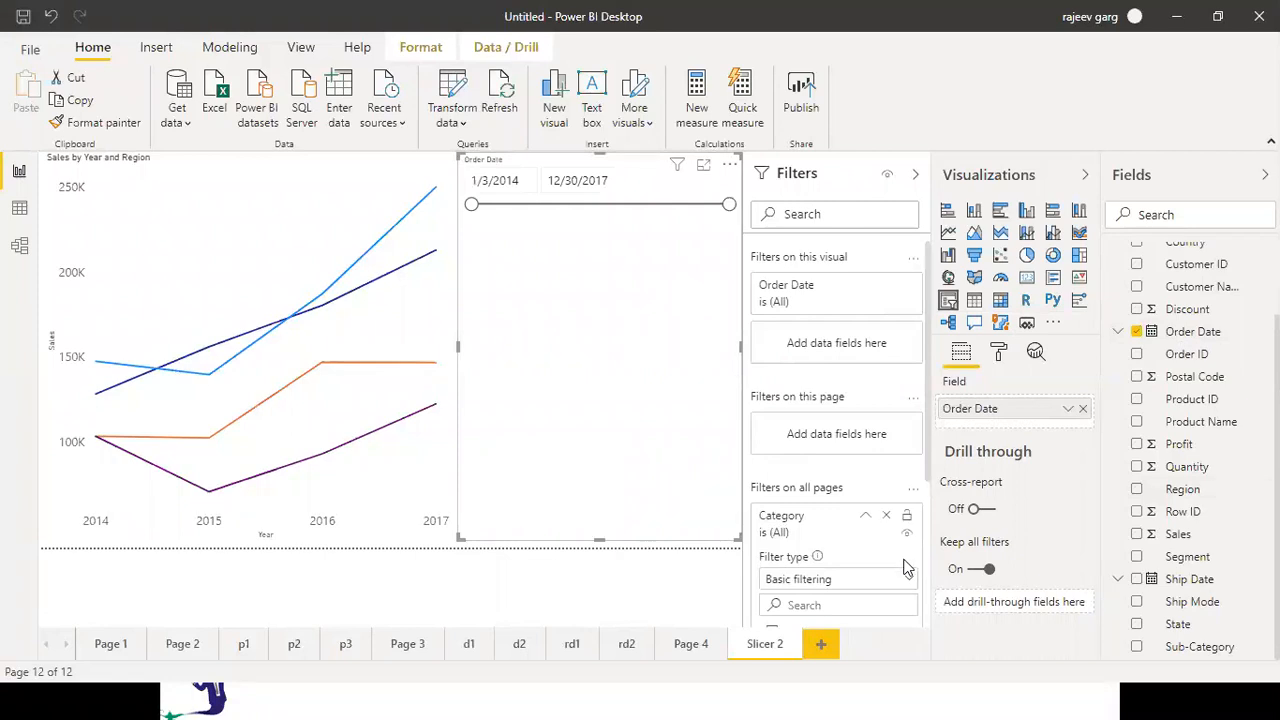
# Examine the field options of Order Date and the new slicer's formatting settings, including the slider color
pyautogui.click(1068, 412)
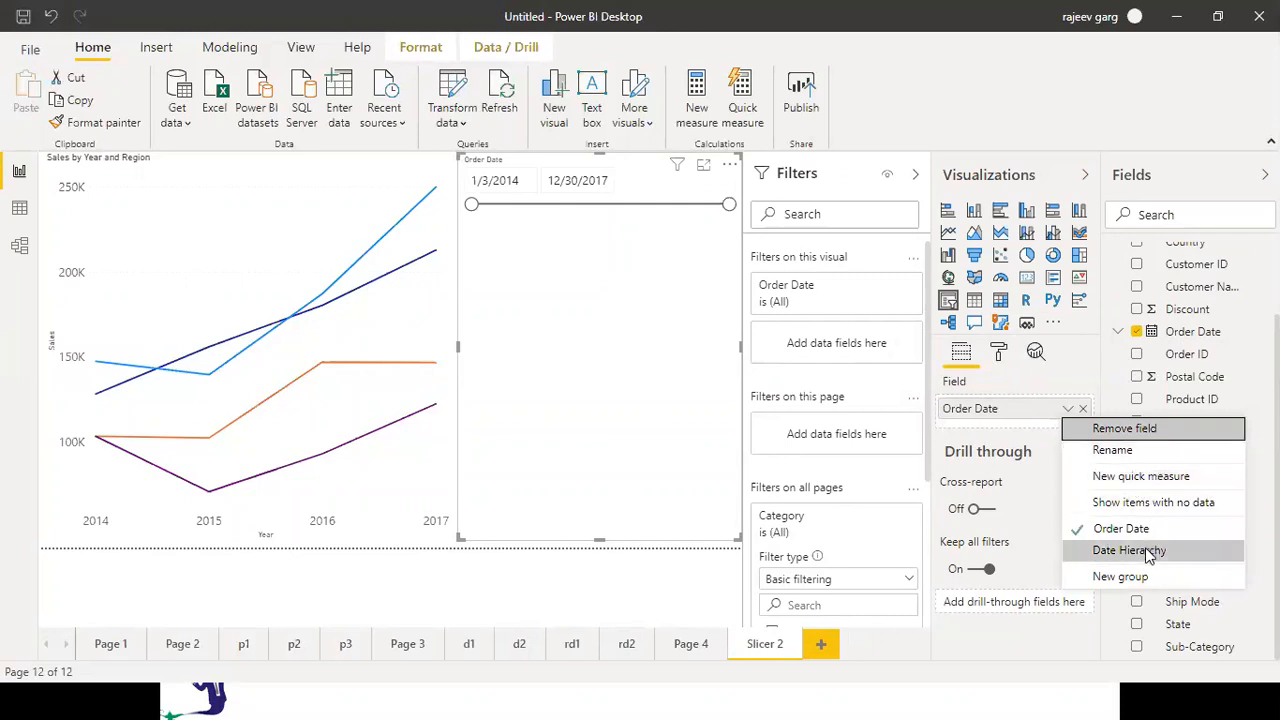
pyautogui.click(1000, 354)
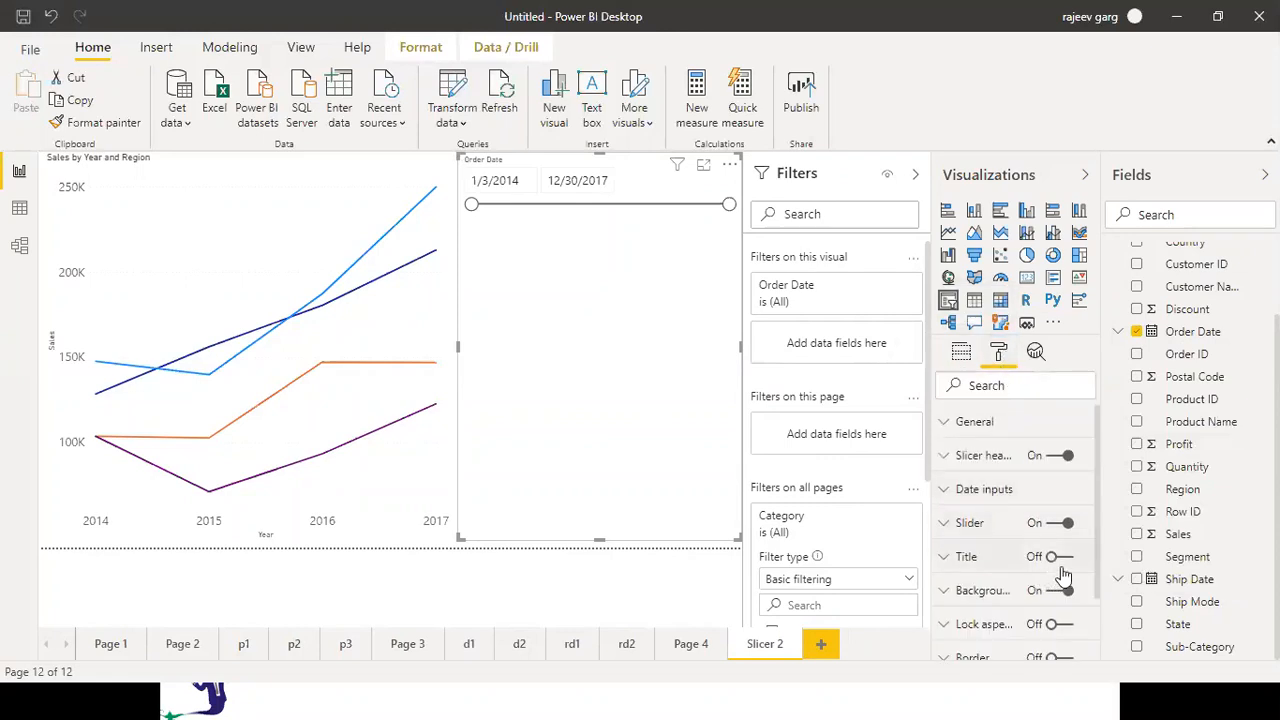
pyautogui.click(952, 530)
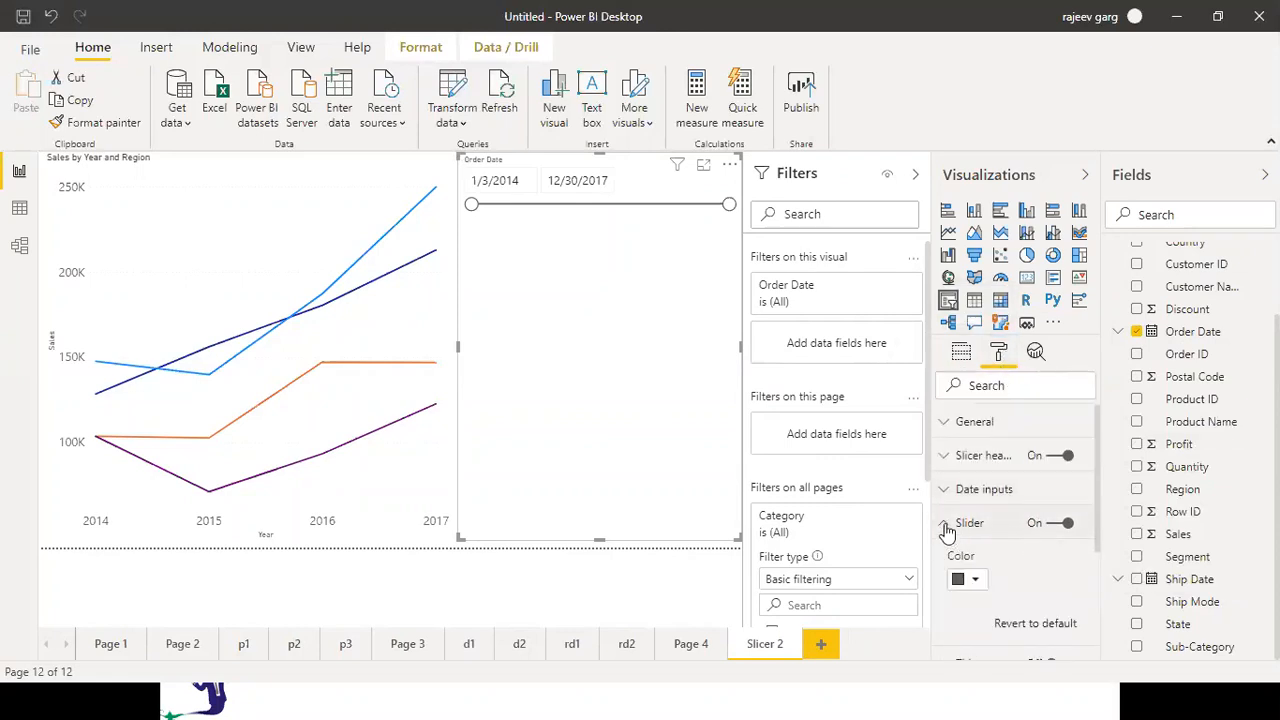
pyautogui.click(950, 528)
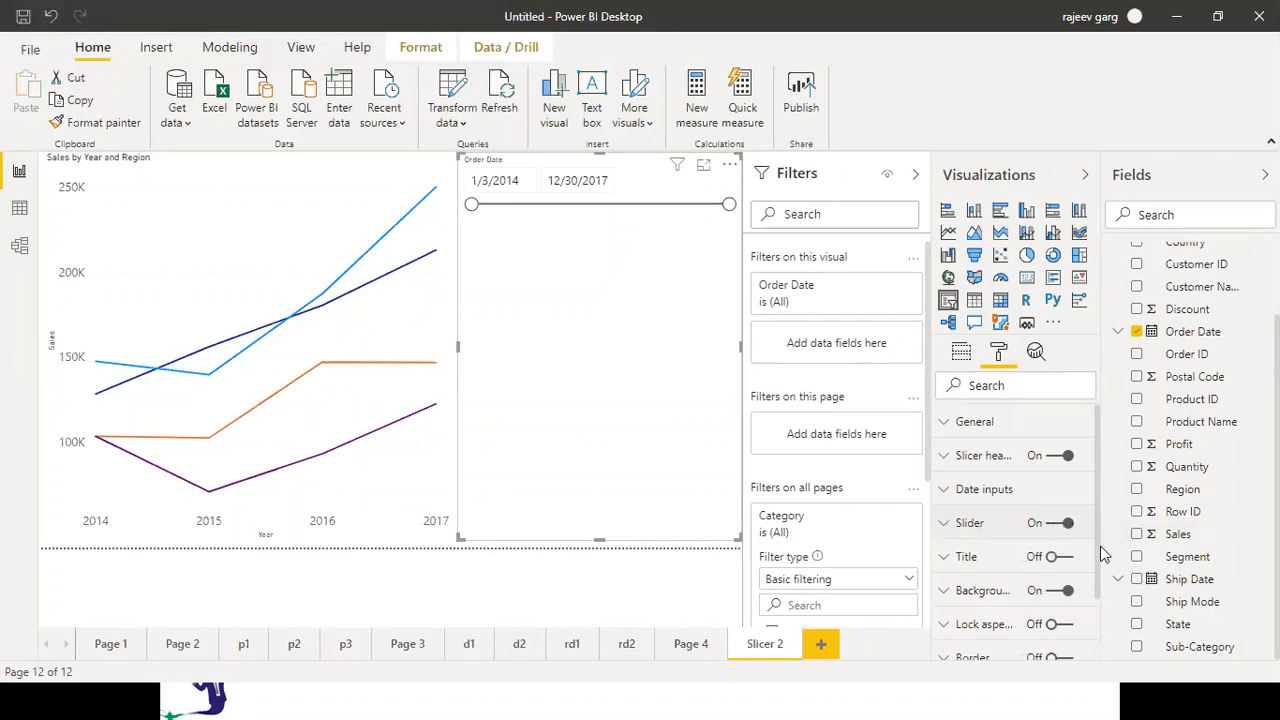
pyautogui.scroll(-3, 1100, 581)
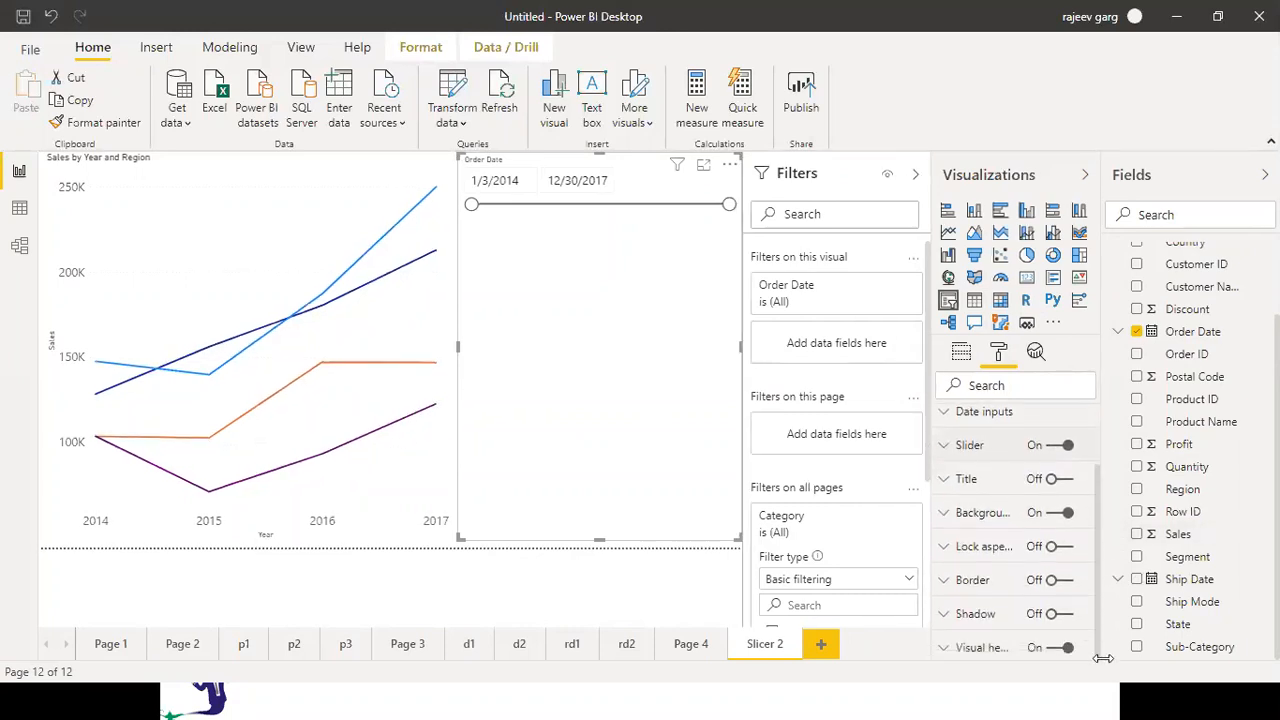
pyautogui.scroll(3, 1090, 560)
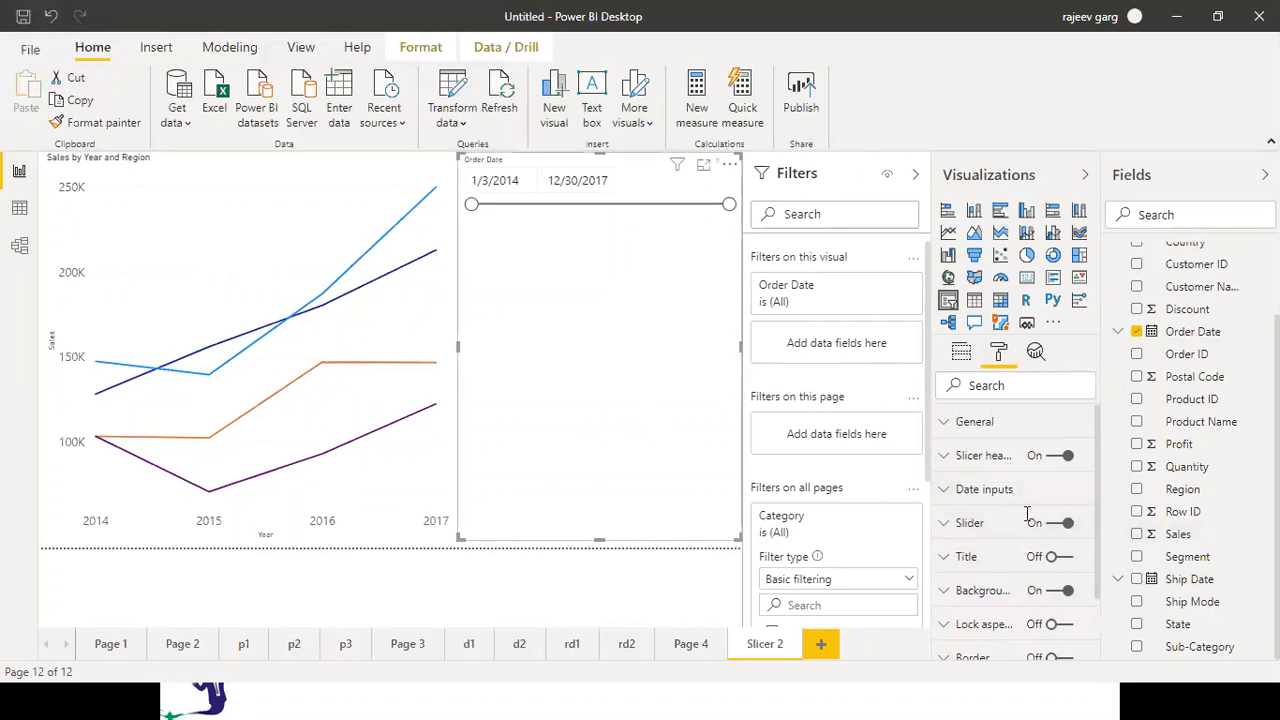
pyautogui.click(960, 354)
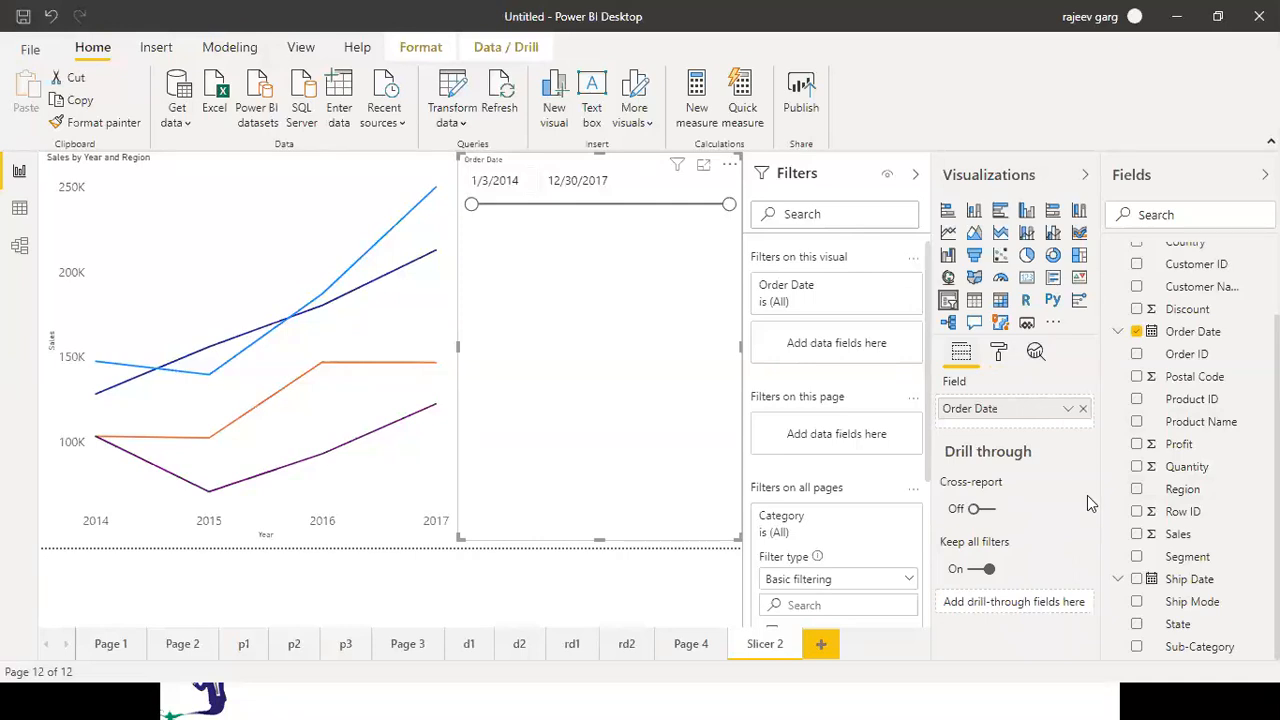
# Switch the Category filter on all pages to advanced filtering
pyautogui.click(912, 582)
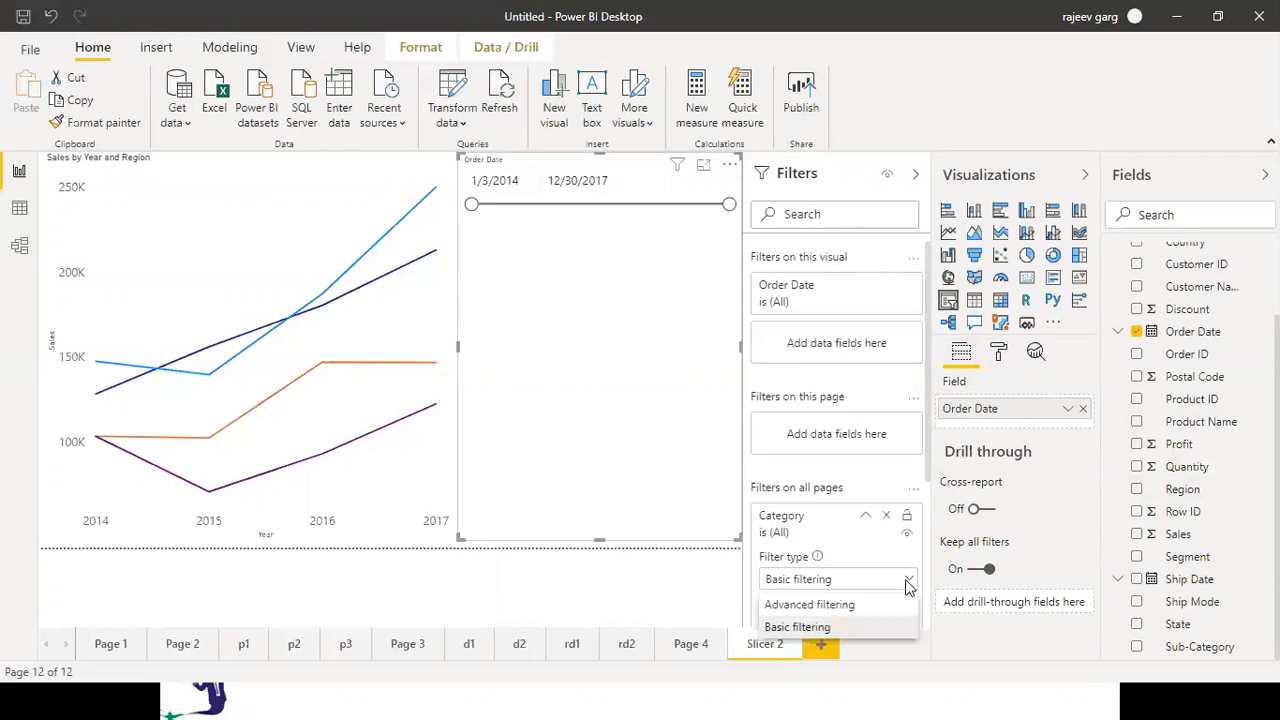
pyautogui.click(831, 608)
pyautogui.moveTo(929, 443); pyautogui.dragTo(930, 527)
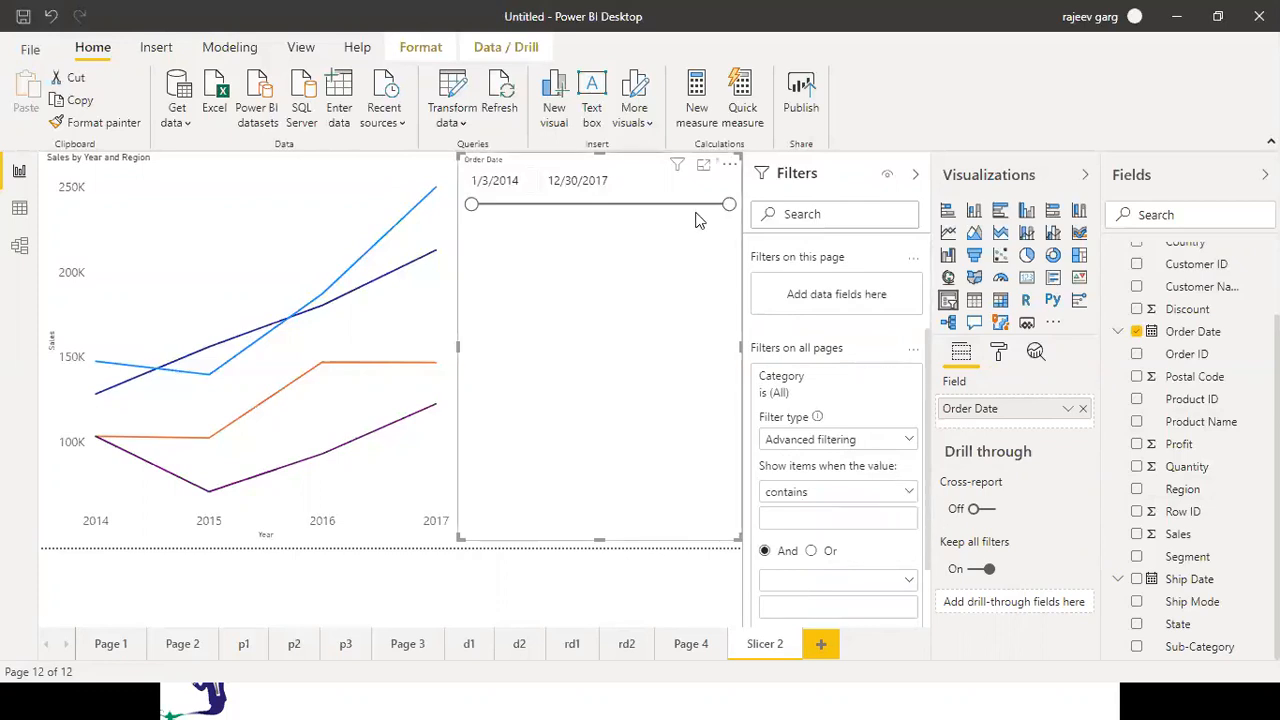
# Look through the Order Date slicer's additional options and its end date calendar
pyautogui.click(731, 166)
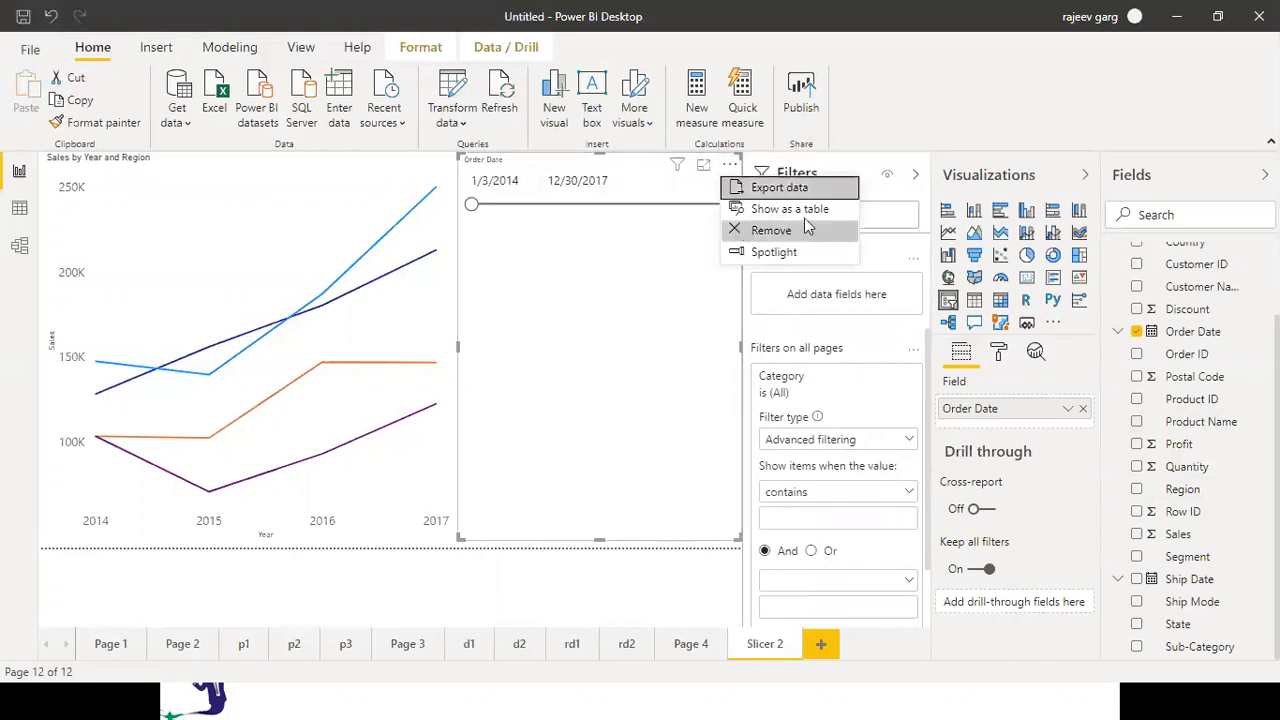
pyautogui.click(669, 327)
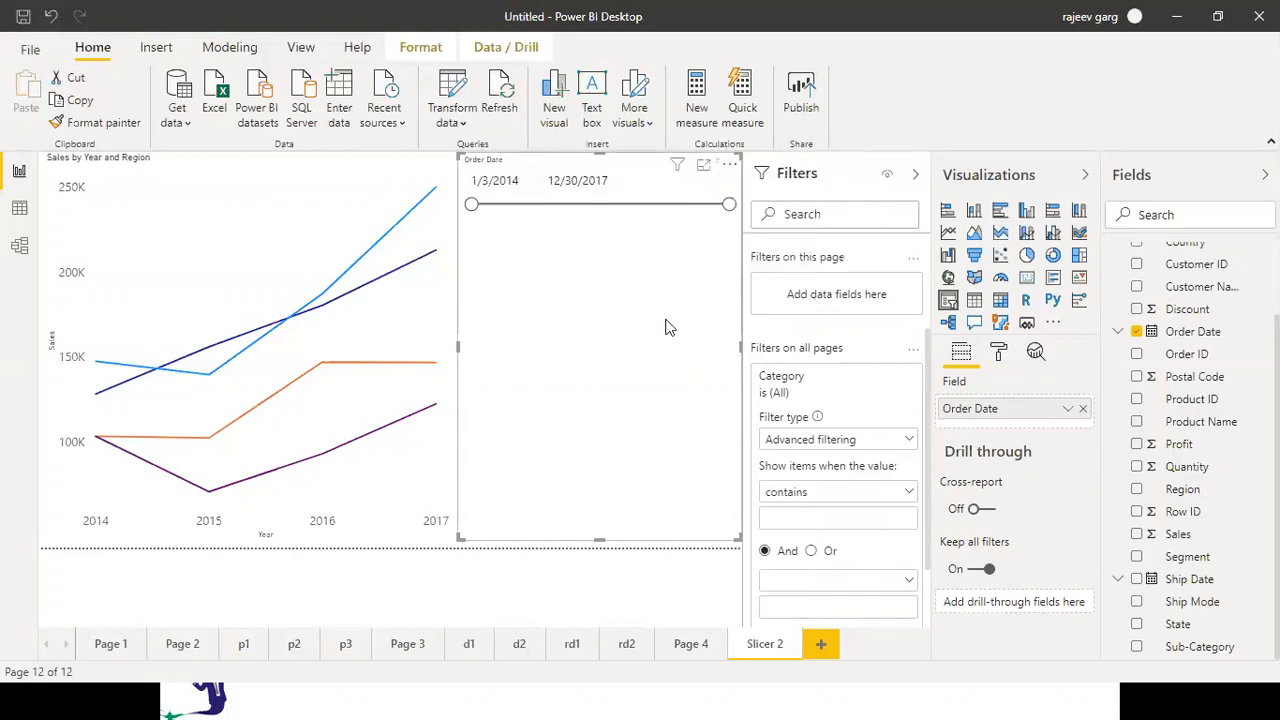
pyautogui.click(607, 182)
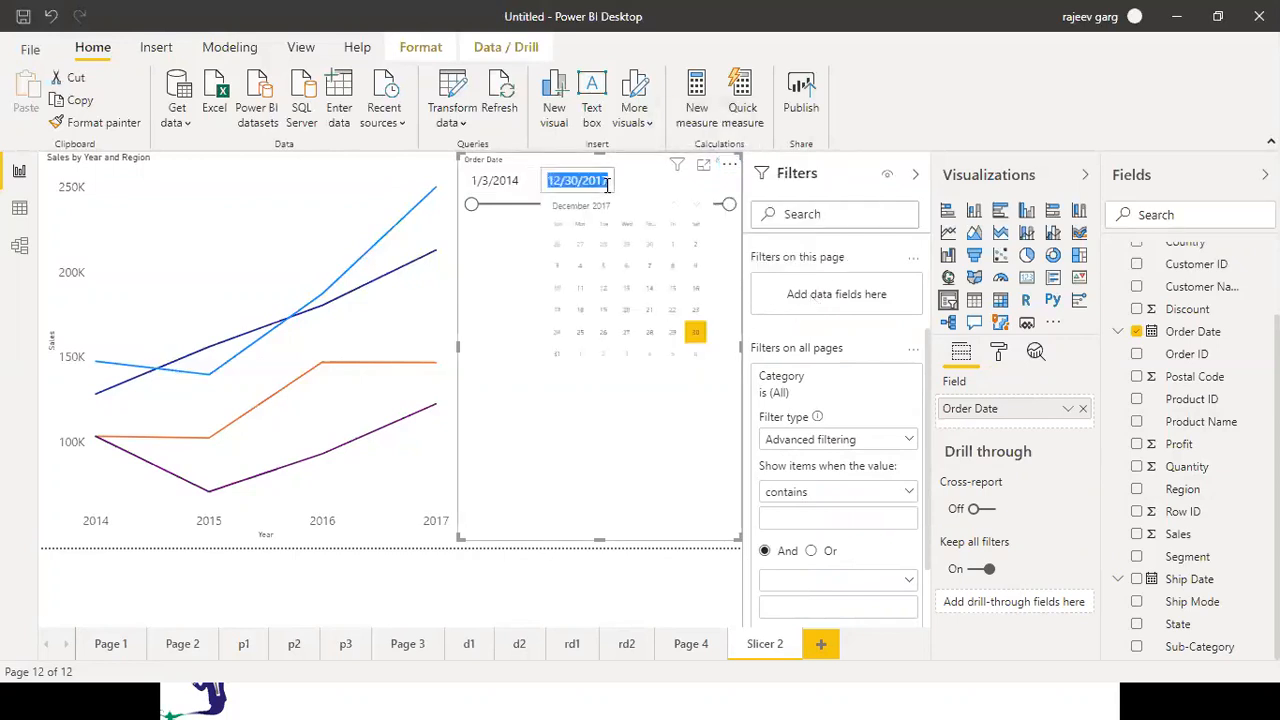
pyautogui.click(583, 551)
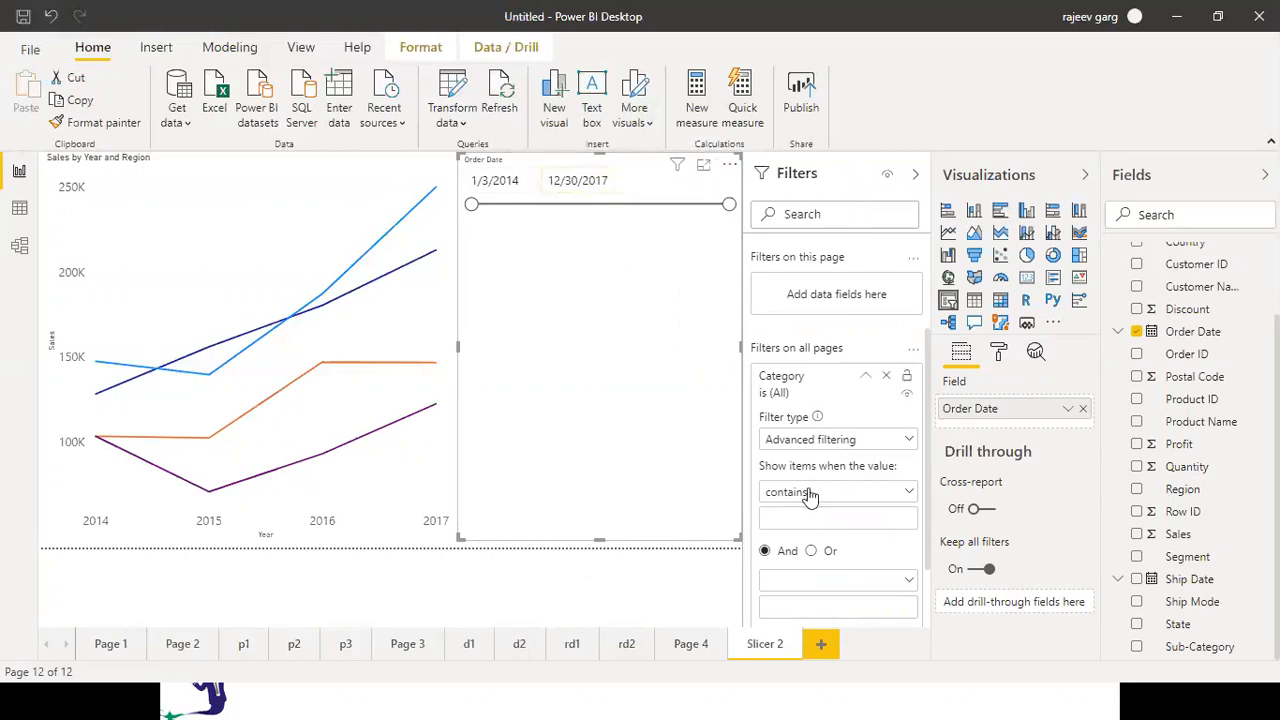
# Set the condition of the all-pages Category filter to "starts with"
pyautogui.click(908, 493)
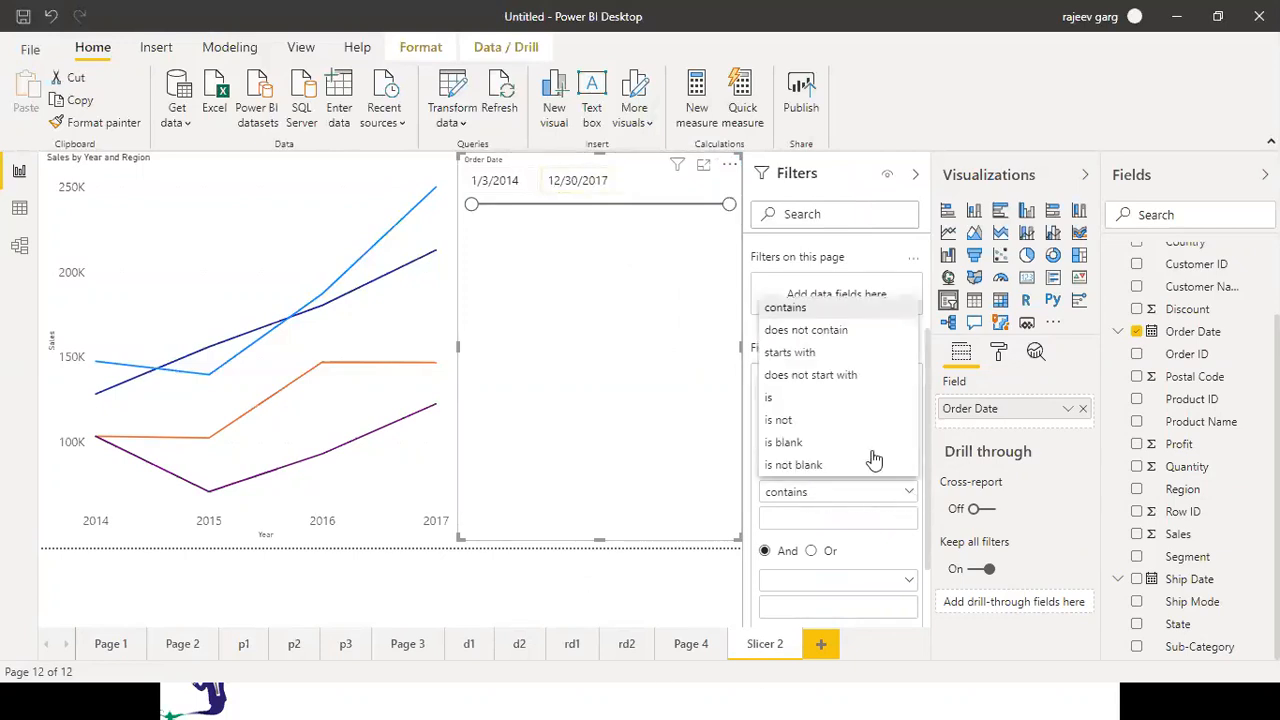
pyautogui.click(798, 352)
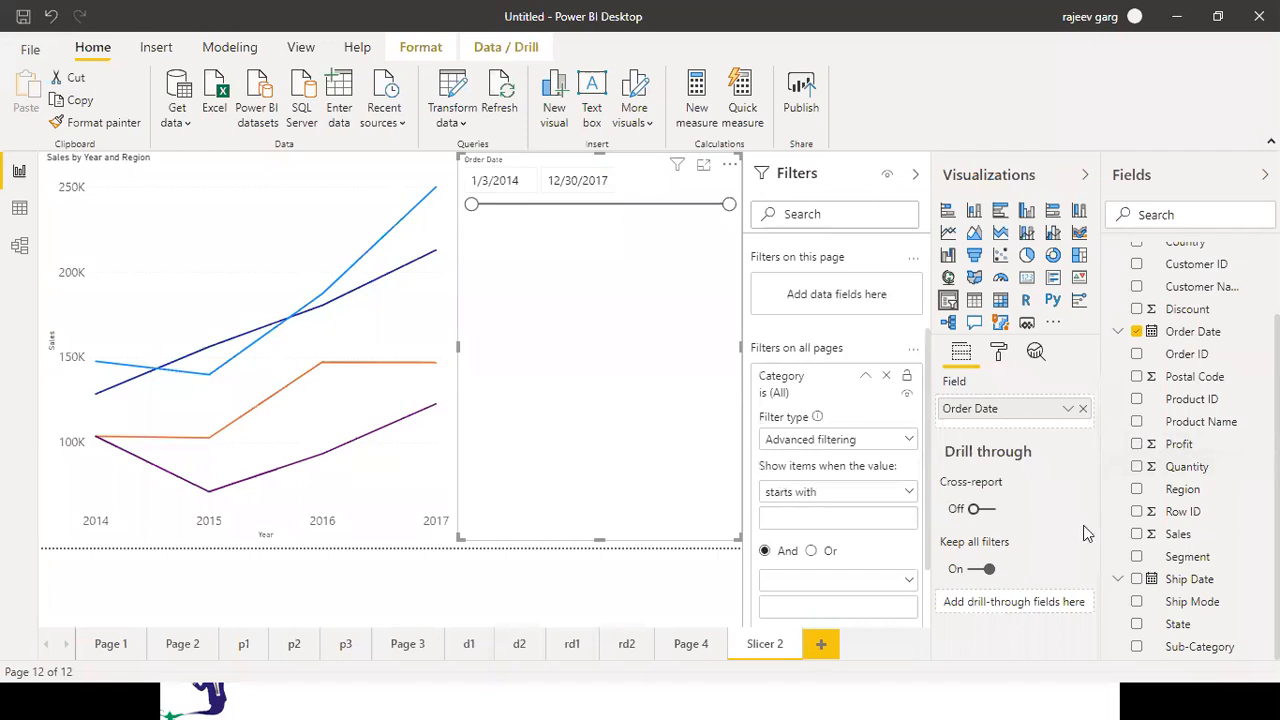
# Turn the Order Date slicer's slider off and back on in its formatting settings
pyautogui.click(998, 351)
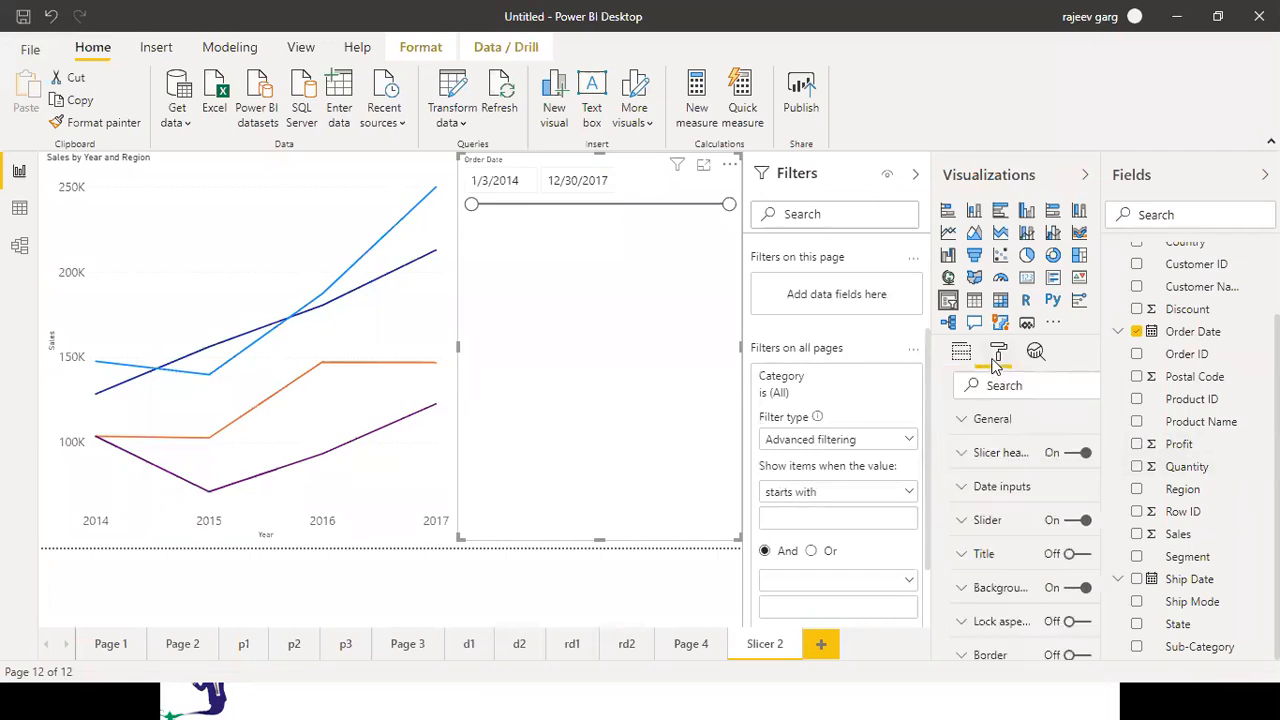
pyautogui.moveTo(1103, 440); pyautogui.dragTo(1099, 512)
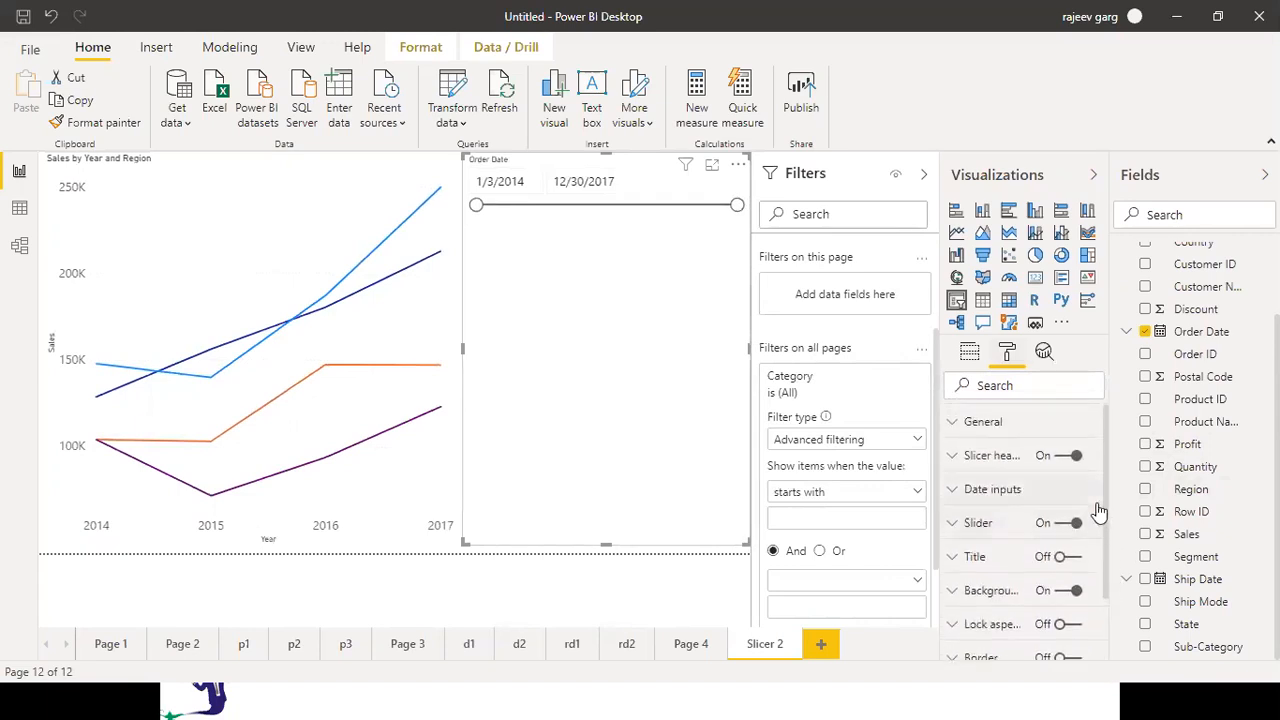
pyautogui.click(1058, 526)
pyautogui.click(1074, 529)
pyautogui.click(1075, 528)
pyautogui.click(1073, 528)
# Examine the slicer's Date inputs formatting, such as font color, background, text size and font family, and the remaining format options
pyautogui.click(960, 495)
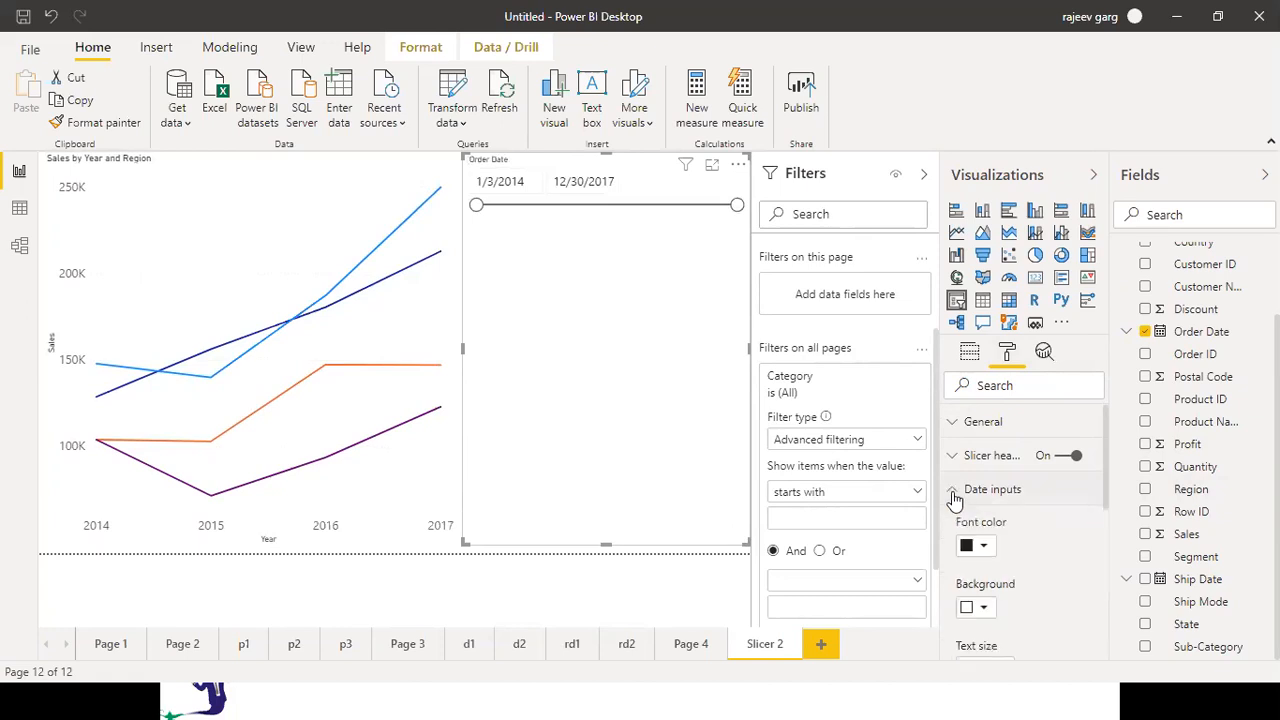
pyautogui.scroll(-5, 1106, 501)
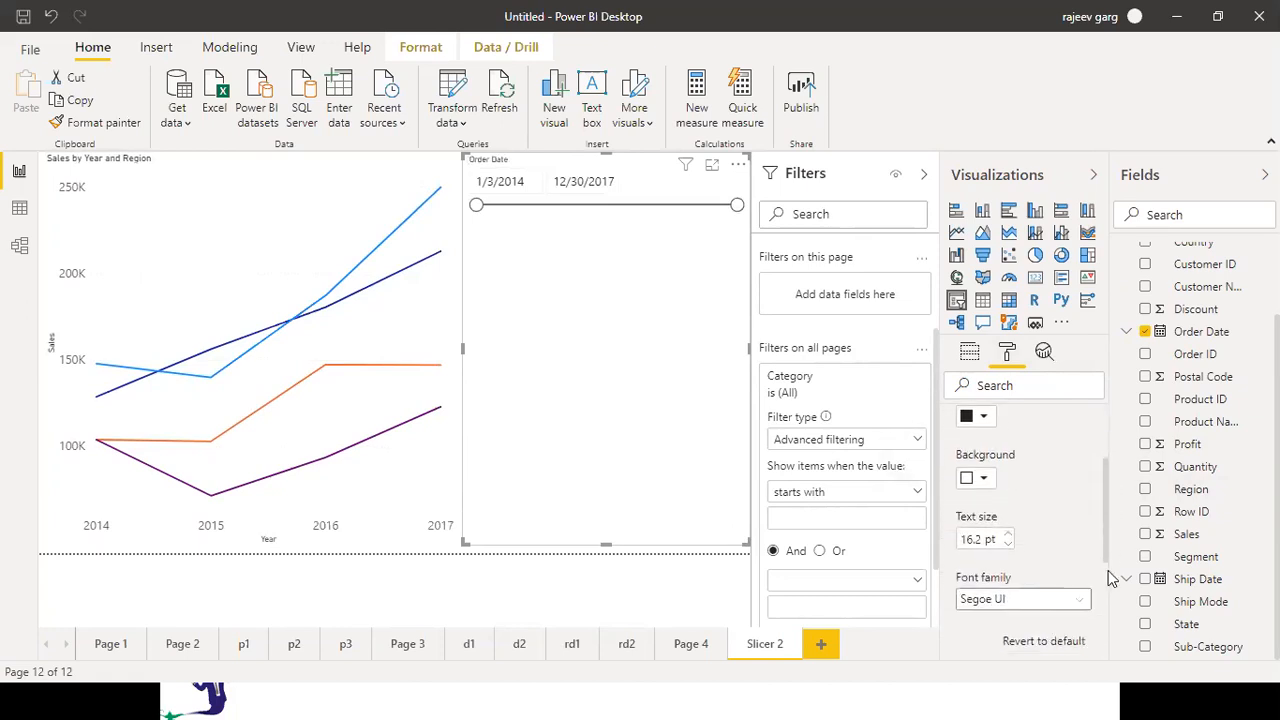
pyautogui.scroll(5, 1117, 507)
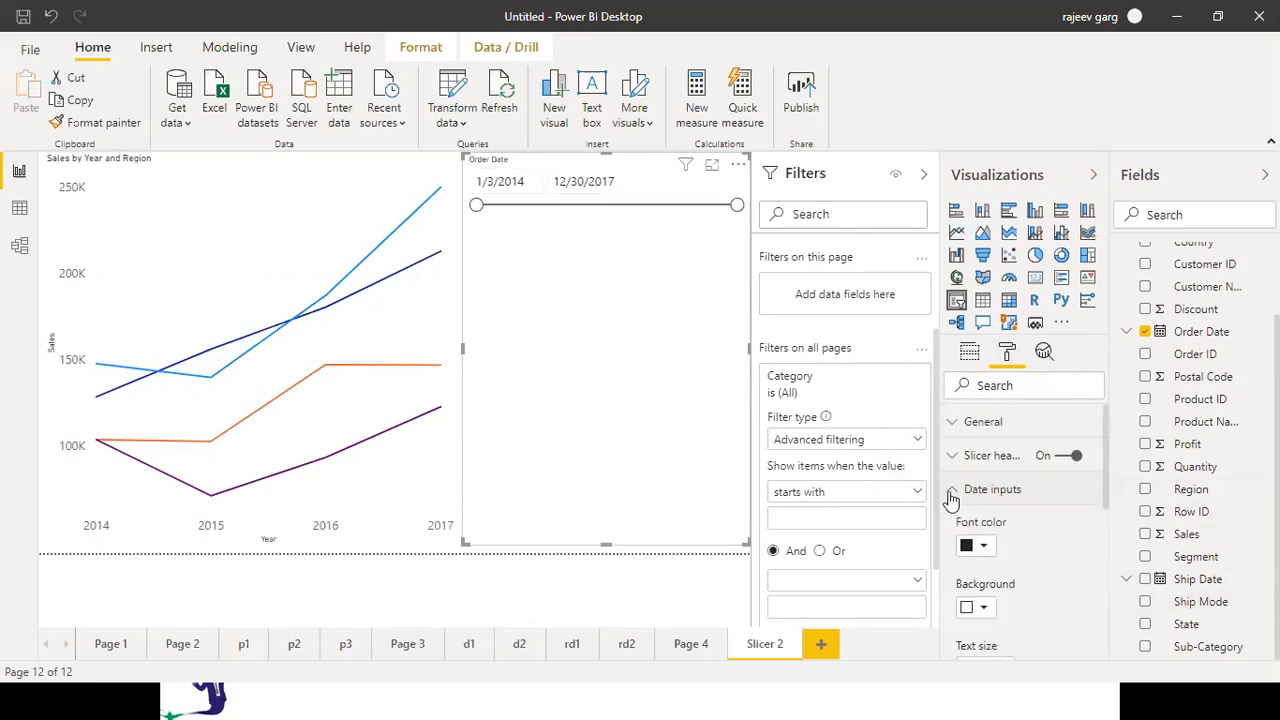
pyautogui.click(955, 490)
pyautogui.scroll(-2, 1108, 521)
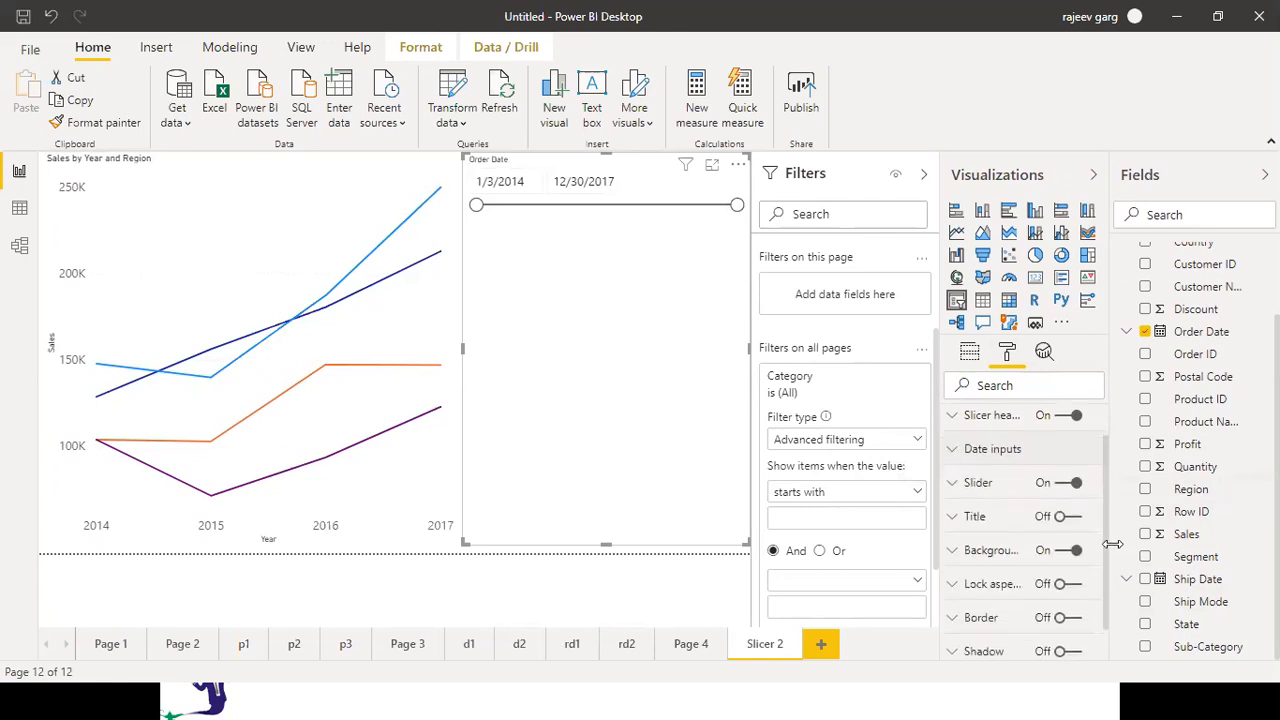
pyautogui.scroll(2, 1116, 612)
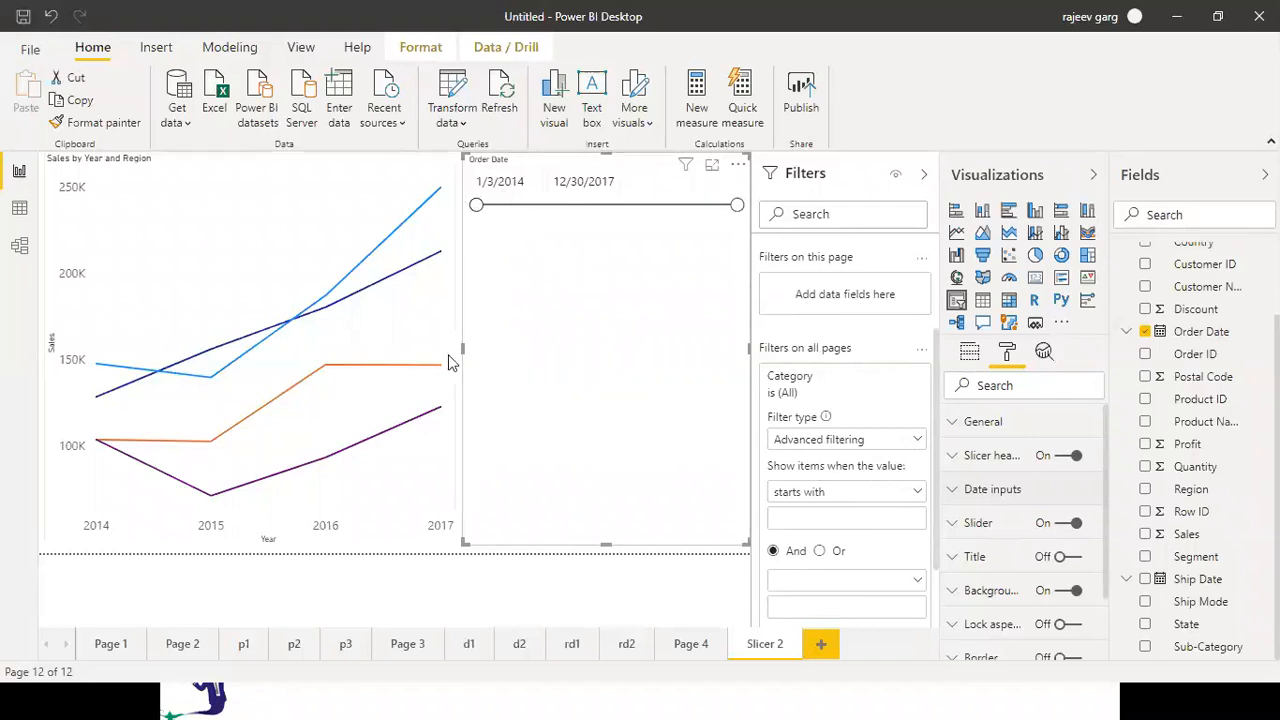
# Narrow the Order Date slicer from its side facing the line chart, and open the slicer's context options
pyautogui.moveTo(549, 335)
pyautogui.mouseDown()
pyautogui.moveTo(583, 337)
pyautogui.moveTo(548, 342)
pyautogui.mouseUp()
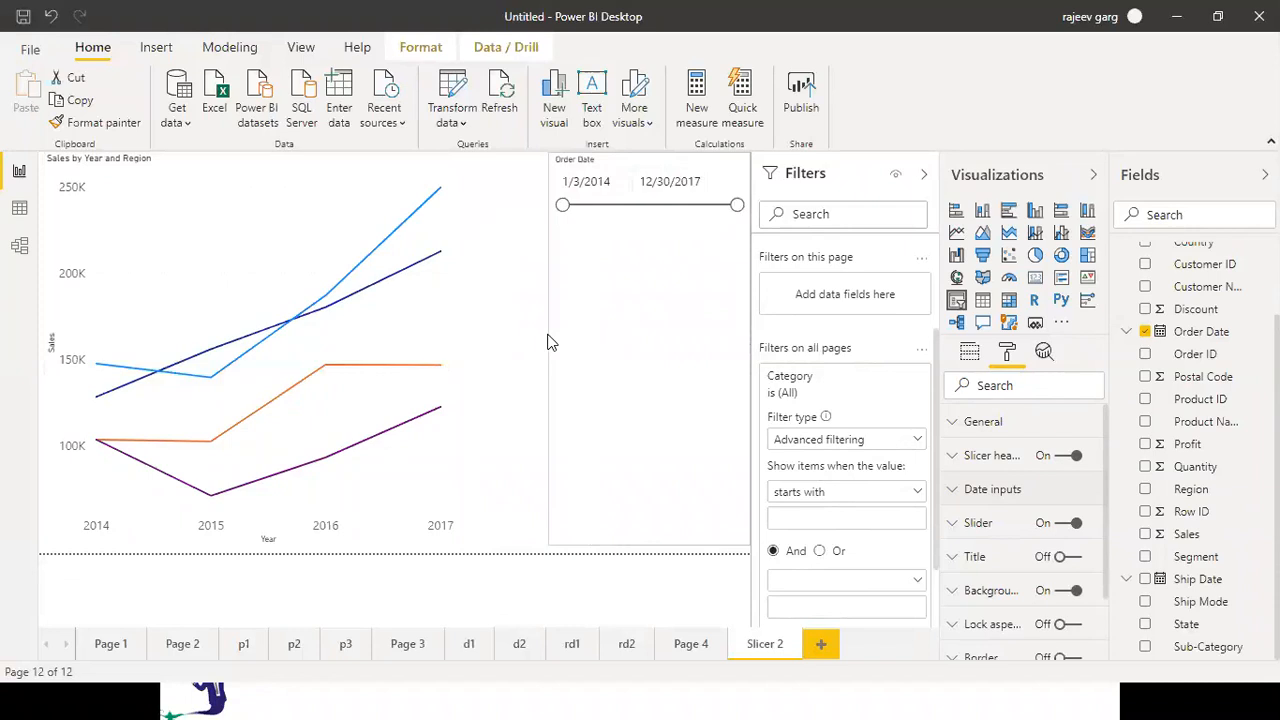
pyautogui.rightClick(566, 217)
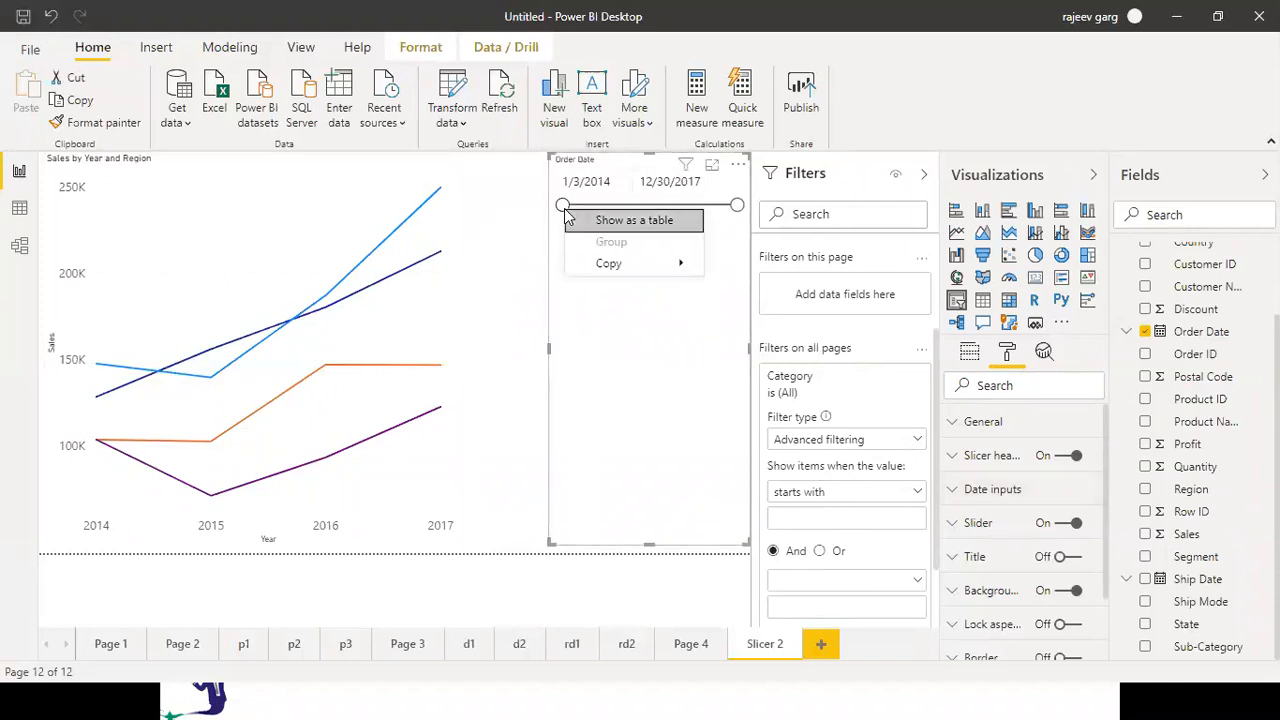
# Close the slicer's context options and return the all-pages Category filter to Basic filtering
pyautogui.click(663, 327)
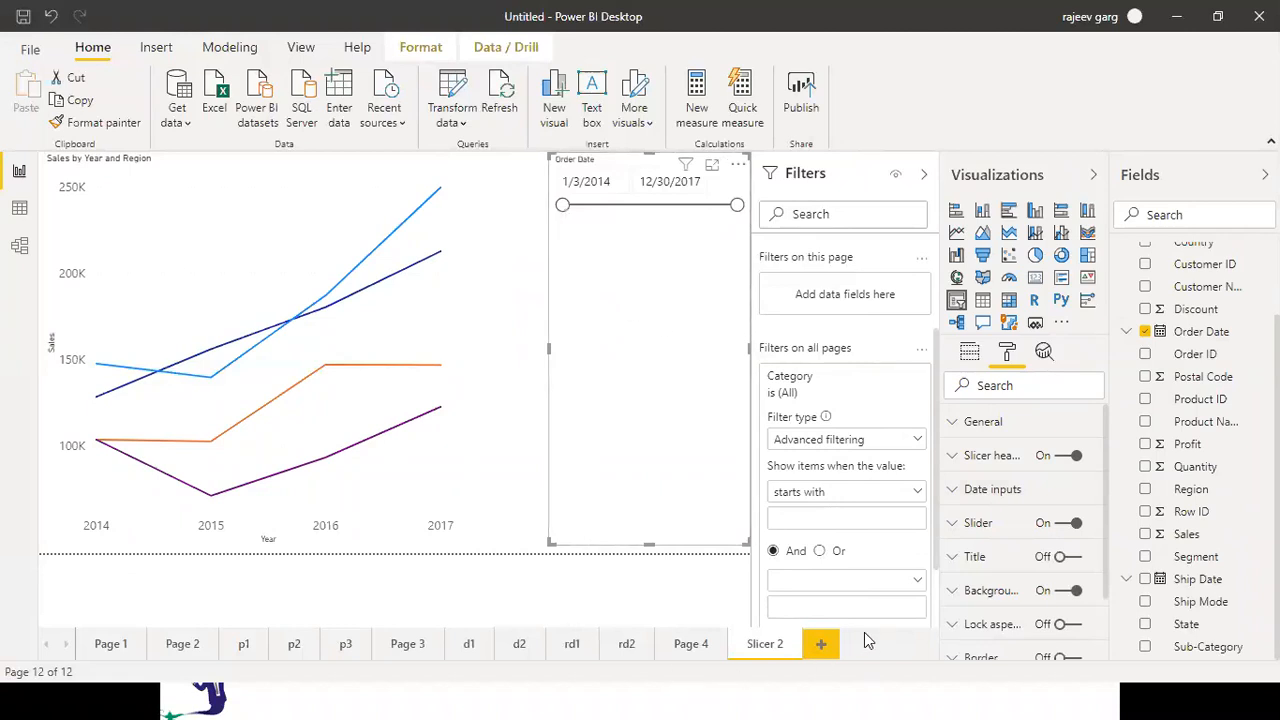
pyautogui.click(912, 445)
pyautogui.click(817, 488)
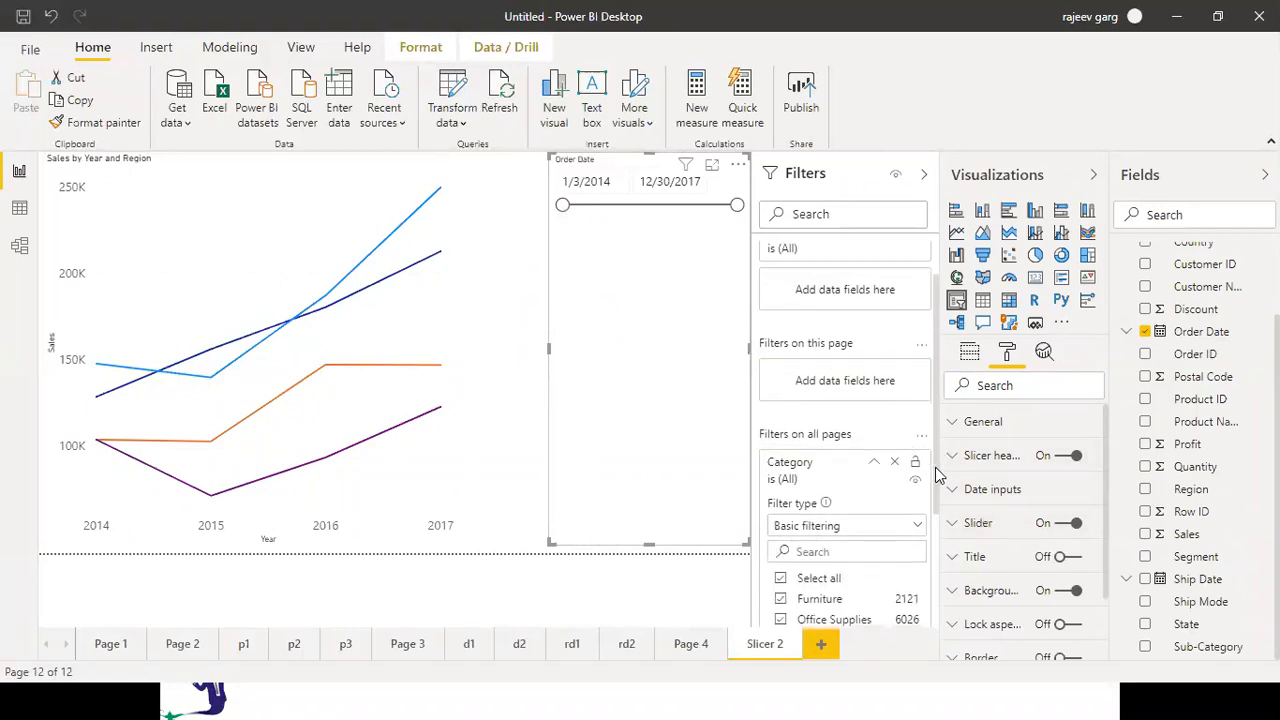
# Add Order Date as a filter on this page, set its filter type to Relative date, and remove the filter
pyautogui.scroll(-1, 940, 468)
pyautogui.scroll(2, 890, 432)
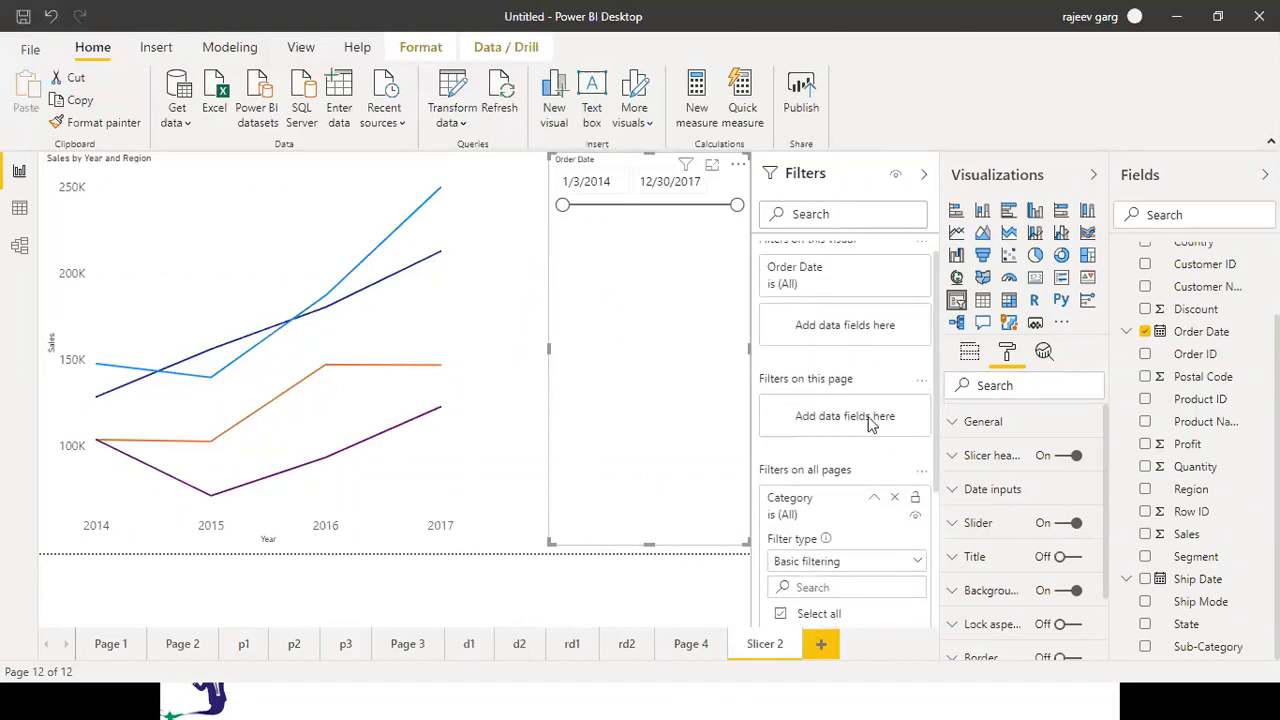
pyautogui.moveTo(1211, 331); pyautogui.dragTo(836, 425)
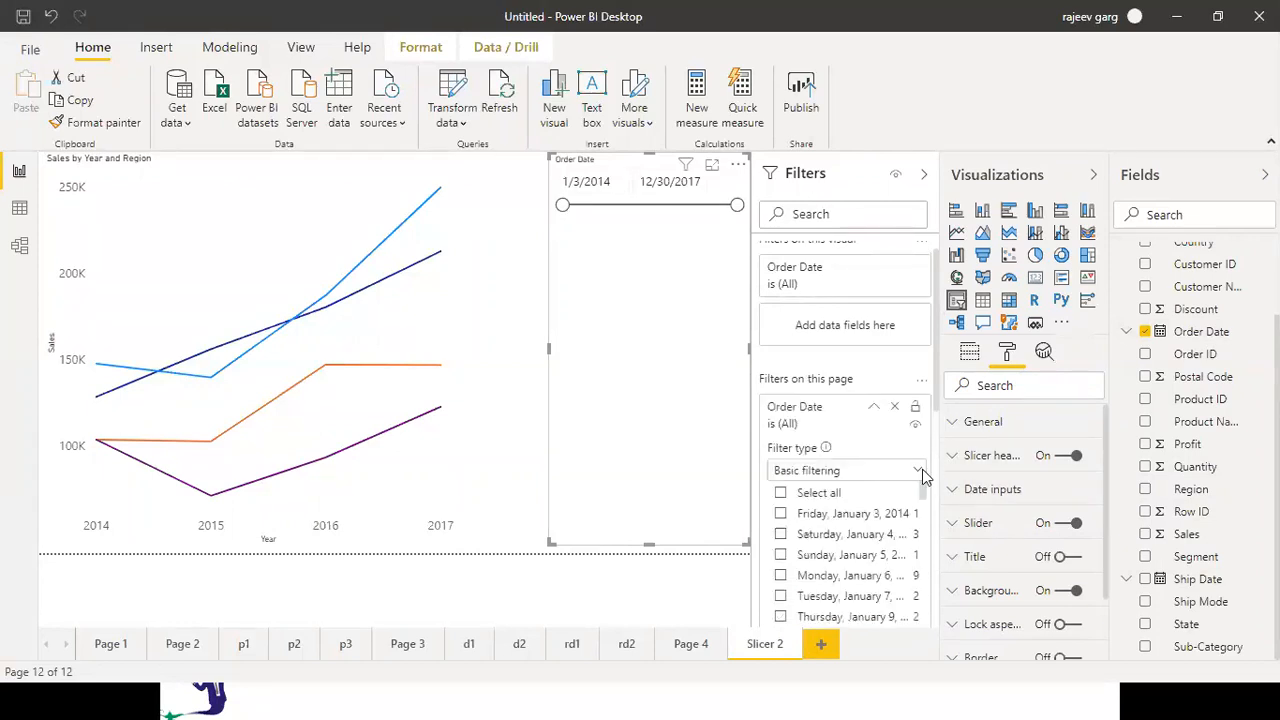
pyautogui.click(920, 474)
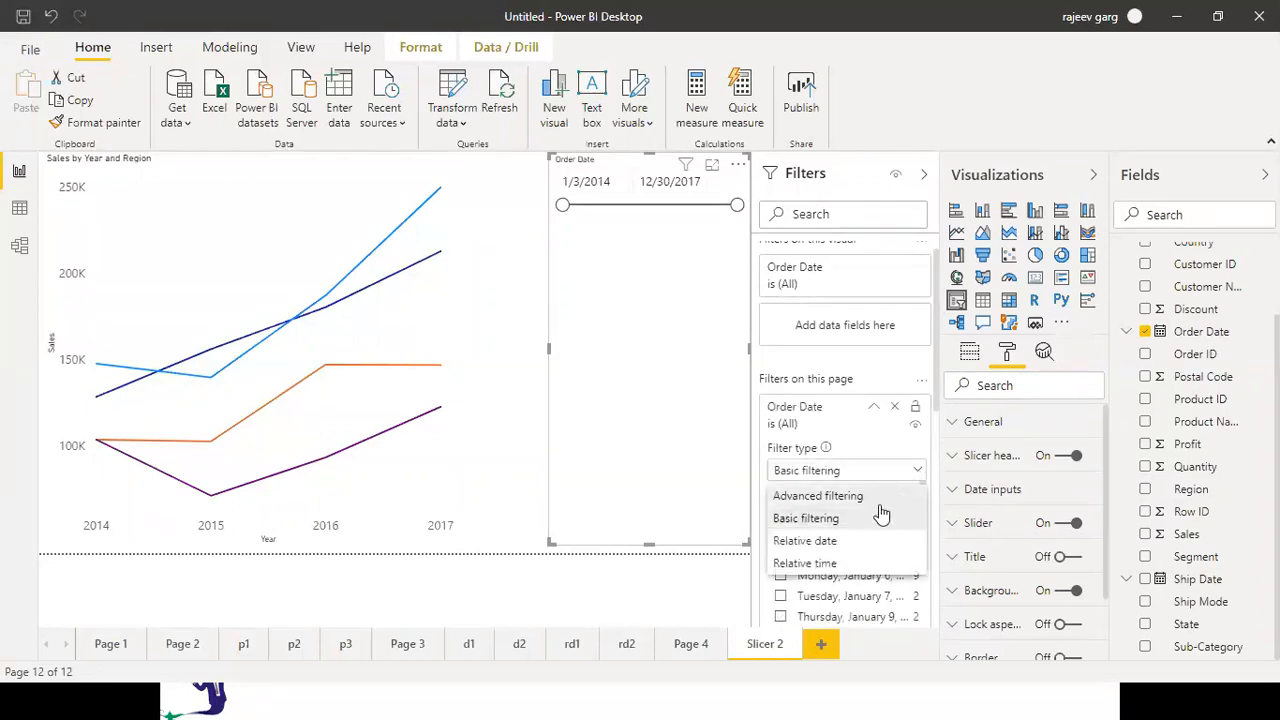
pyautogui.click(828, 543)
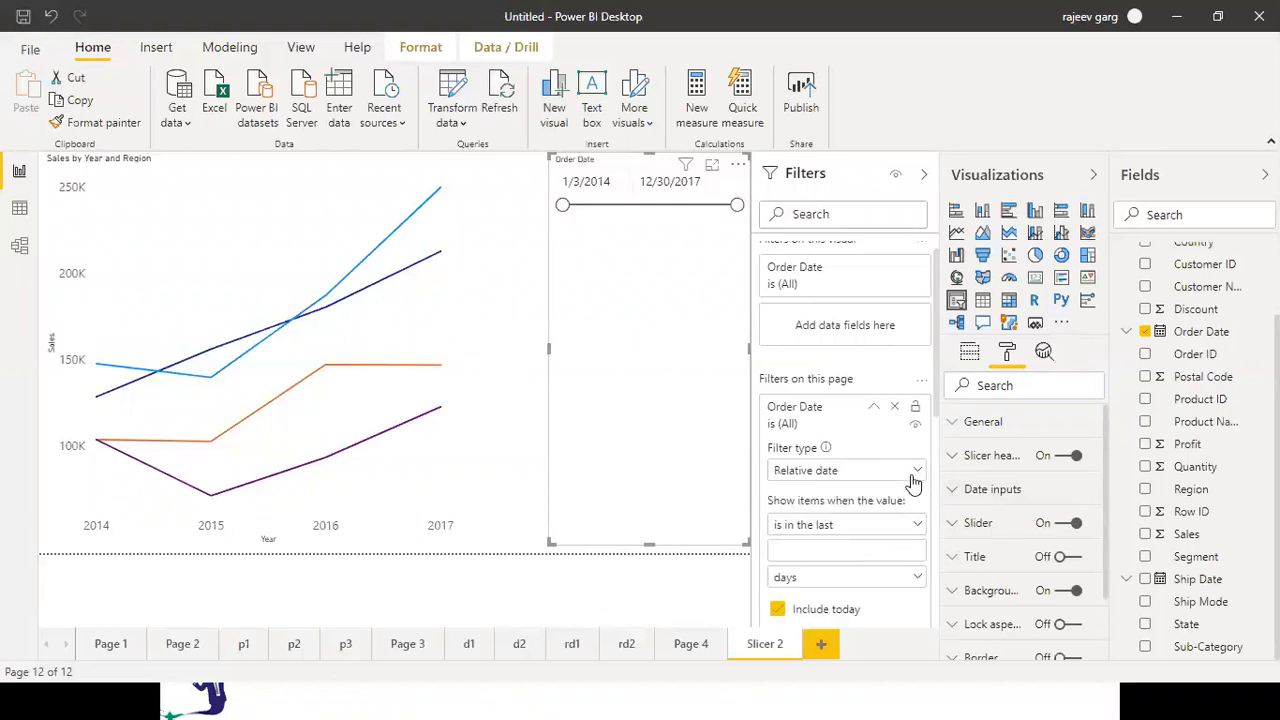
pyautogui.click(895, 411)
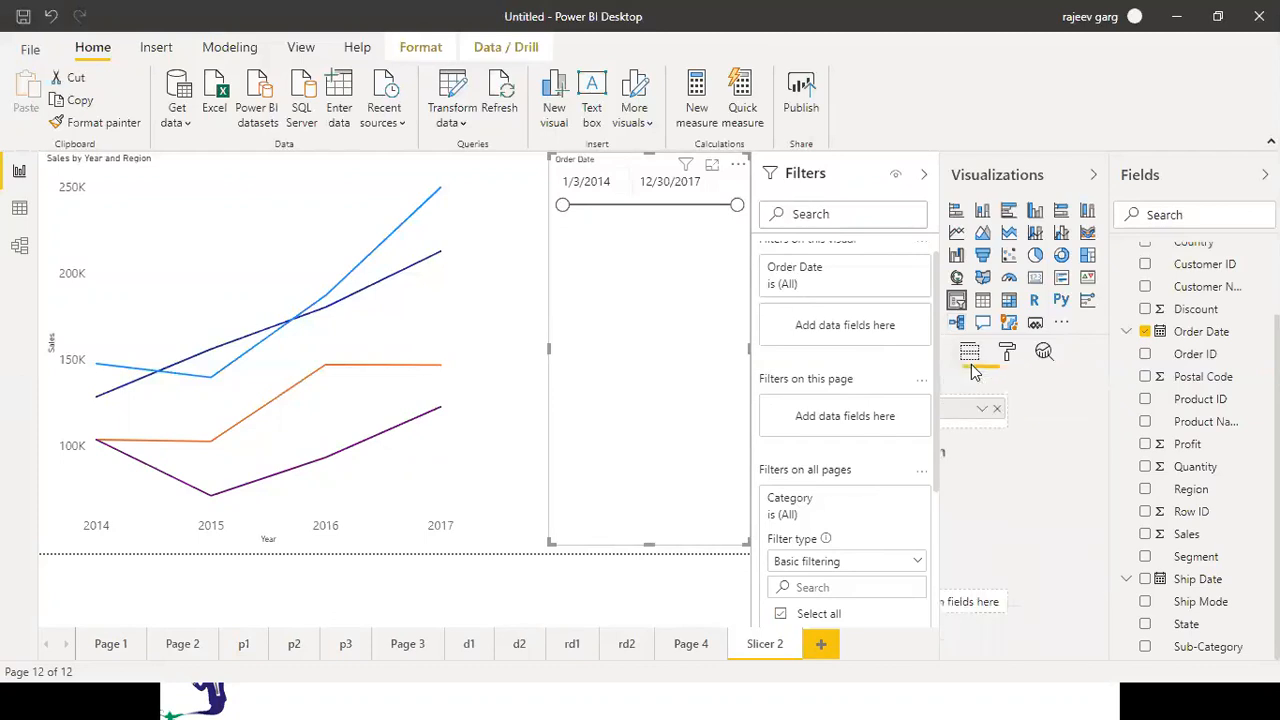
# Check the options available for the Order Date field assigned to the slicer
pyautogui.click(970, 362)
pyautogui.click(1078, 410)
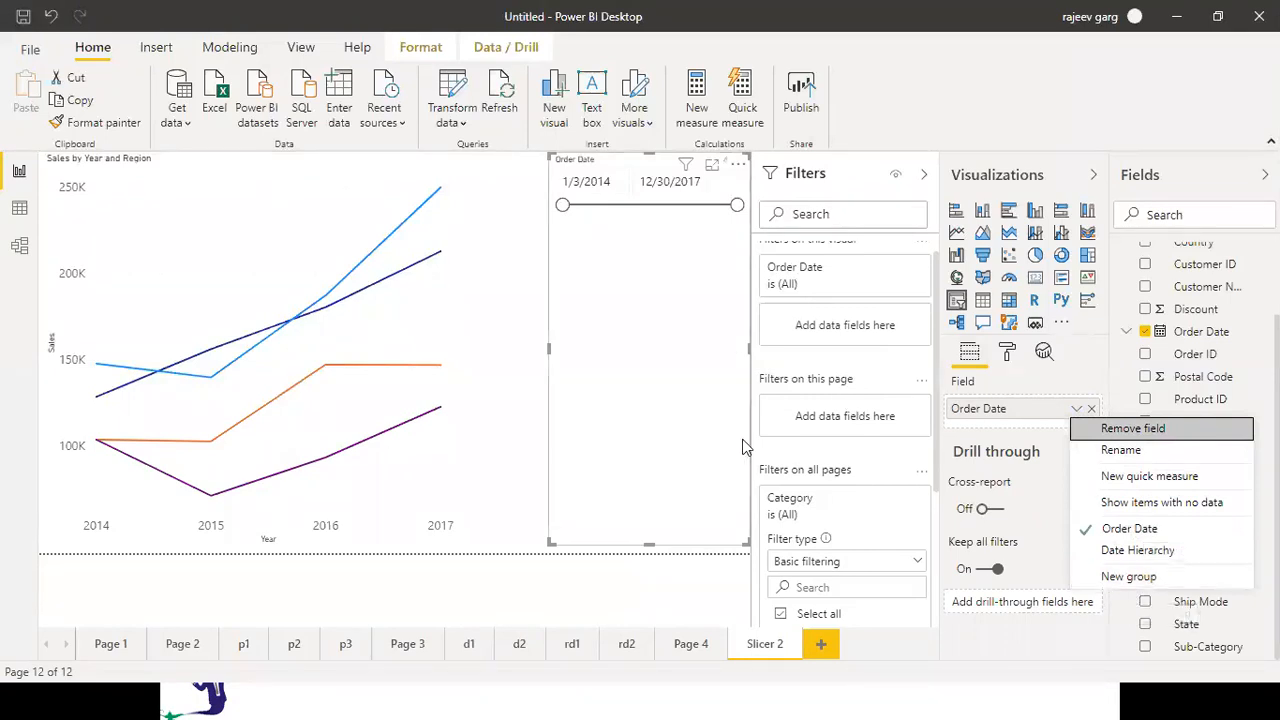
pyautogui.click(694, 395)
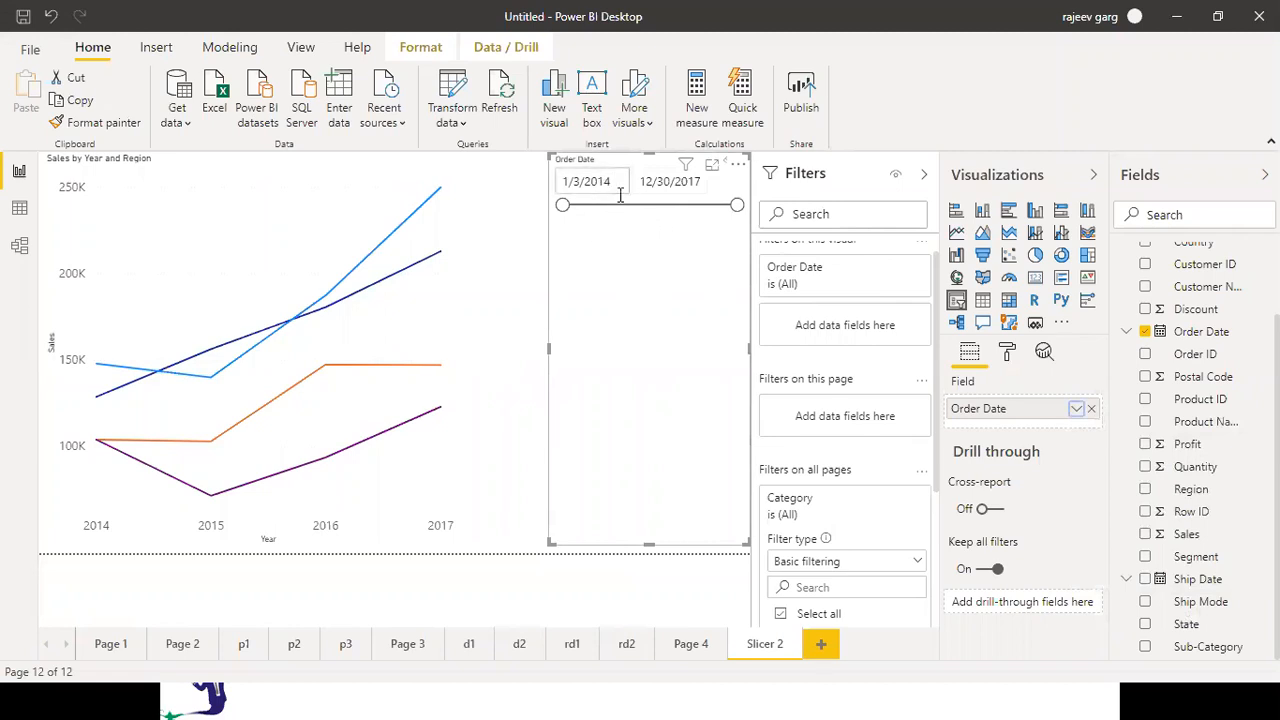
# Filter the line chart with the Order Date slicer starting at 12/30/2015, and return the start to the earliest date
pyautogui.moveTo(562, 206); pyautogui.dragTo(652, 210)
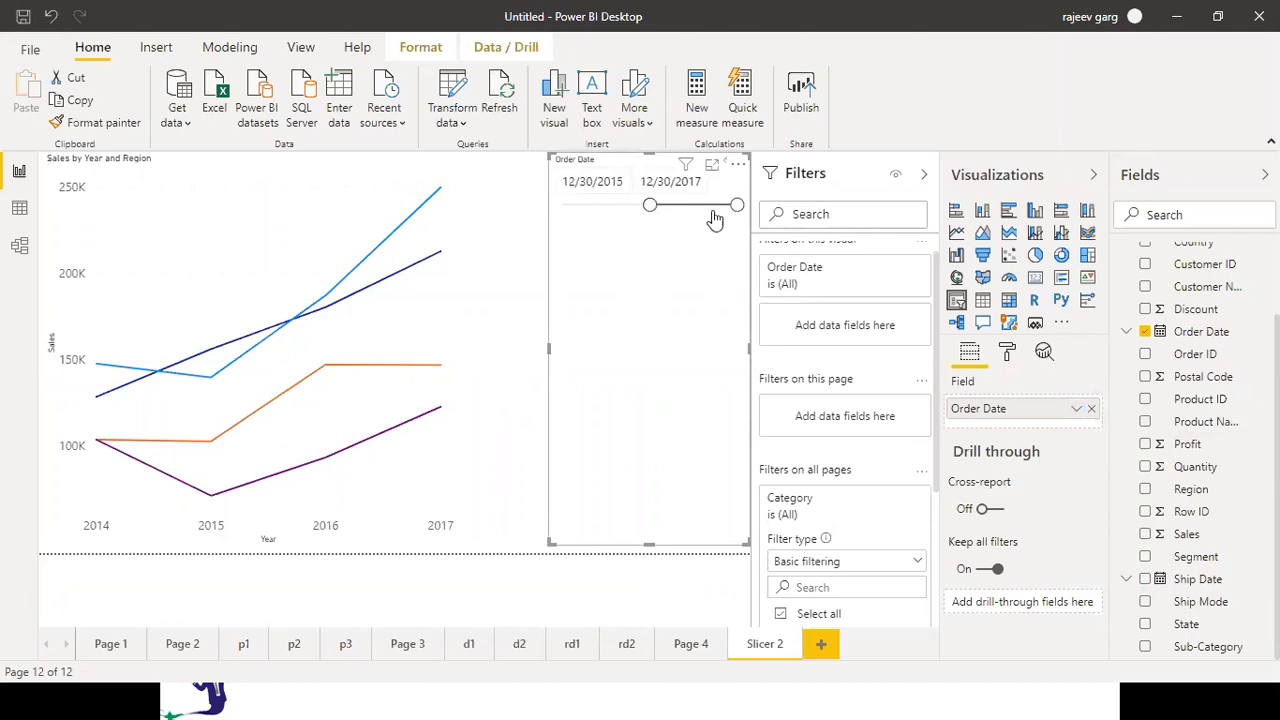
pyautogui.moveTo(738, 207)
pyautogui.mouseDown()
pyautogui.moveTo(717, 207)
pyautogui.moveTo(757, 205)
pyautogui.mouseUp()
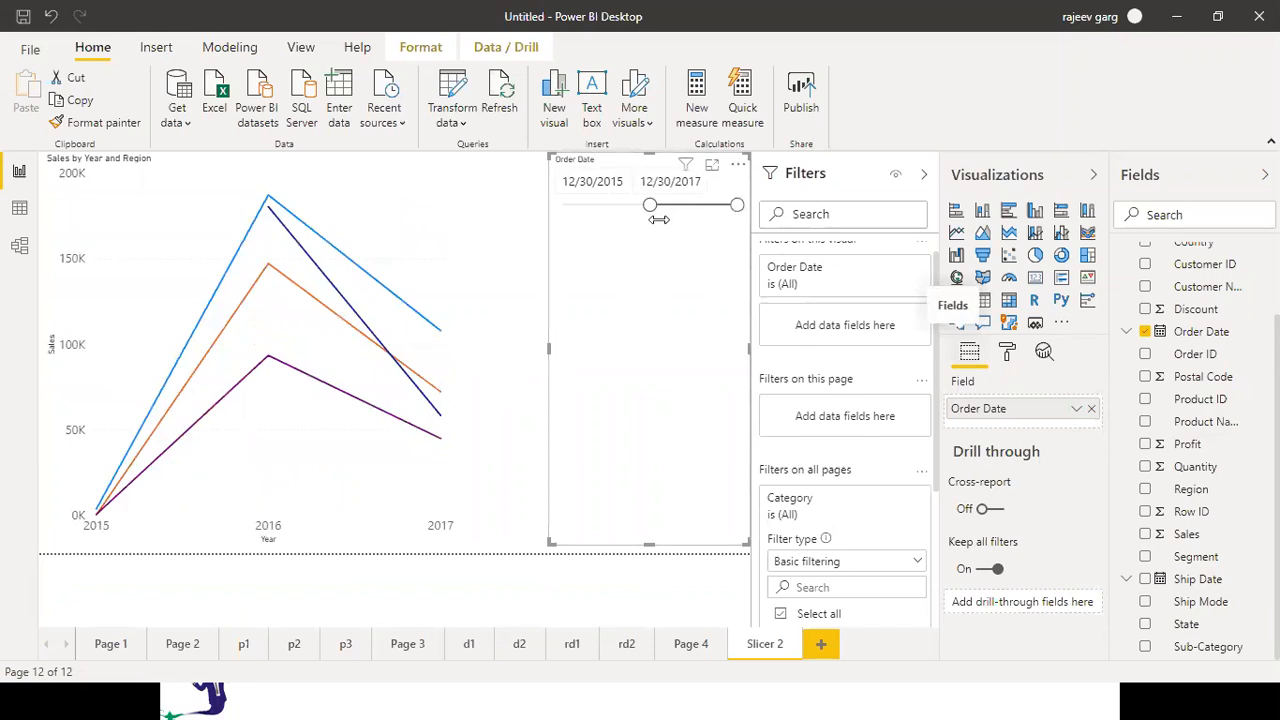
pyautogui.moveTo(650, 207); pyautogui.dragTo(567, 210)
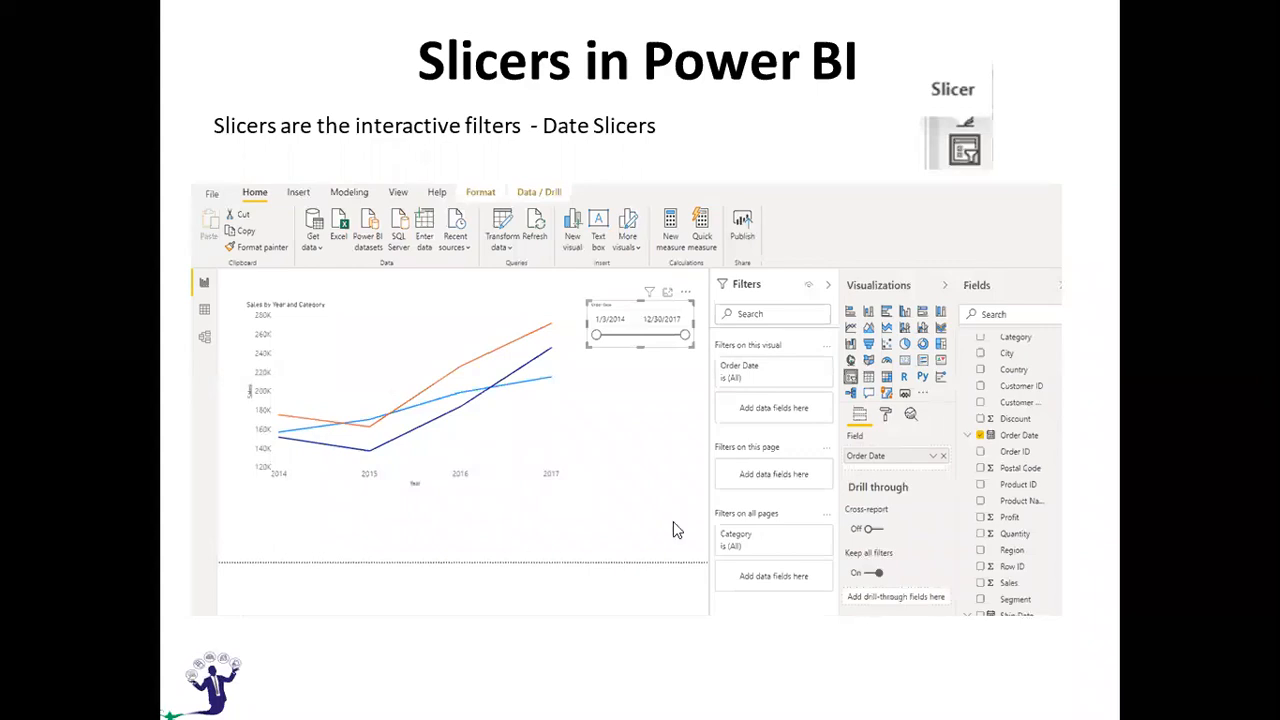
pyautogui.press('Right')
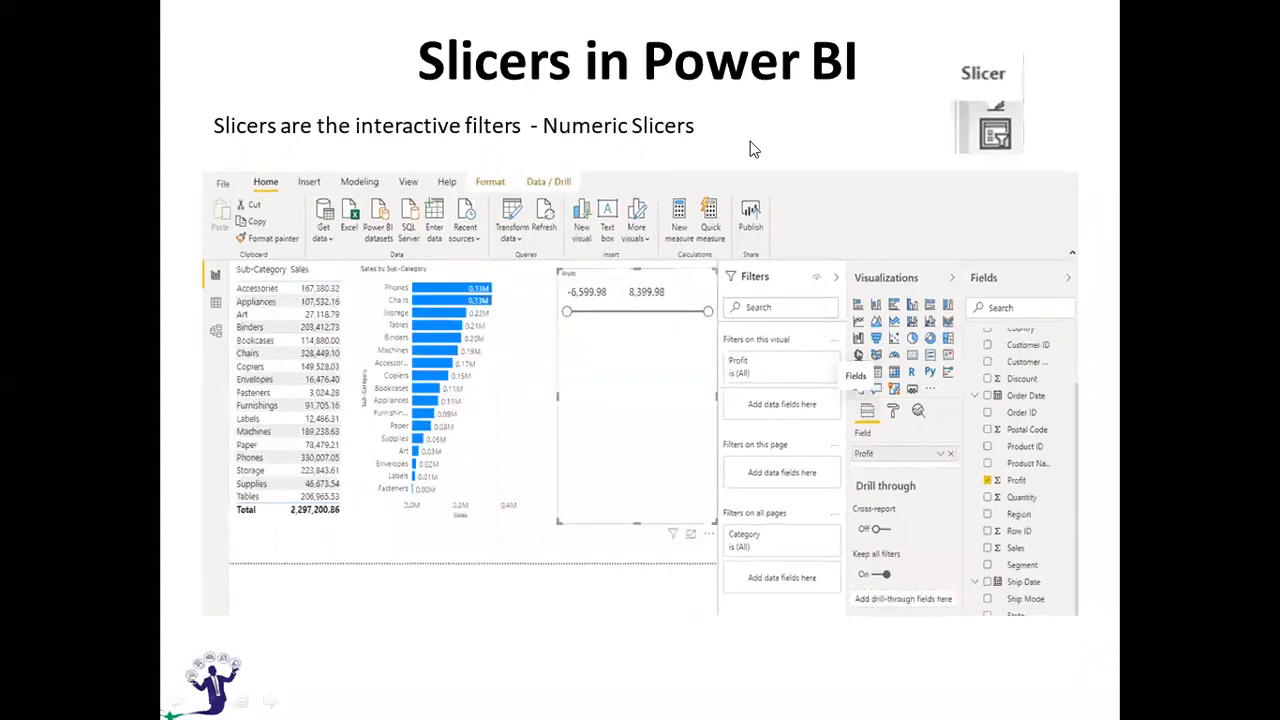
pyautogui.press('Left')
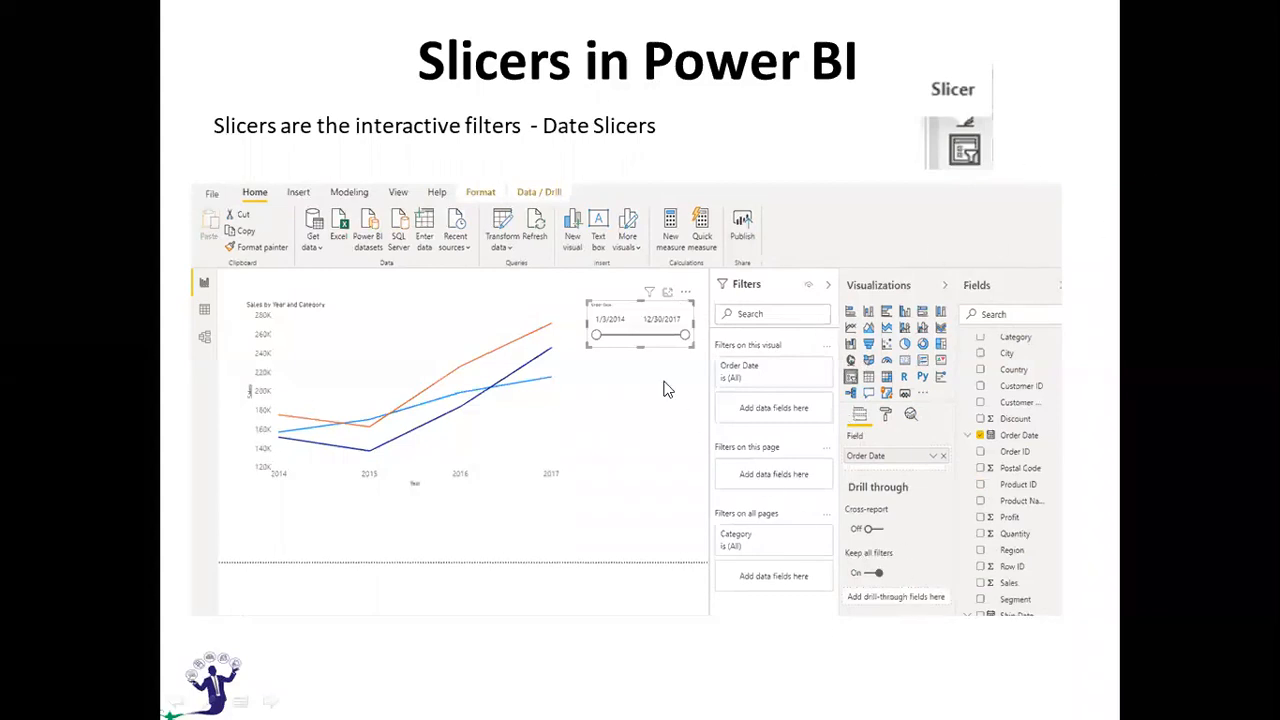
pyautogui.click(705, 257)
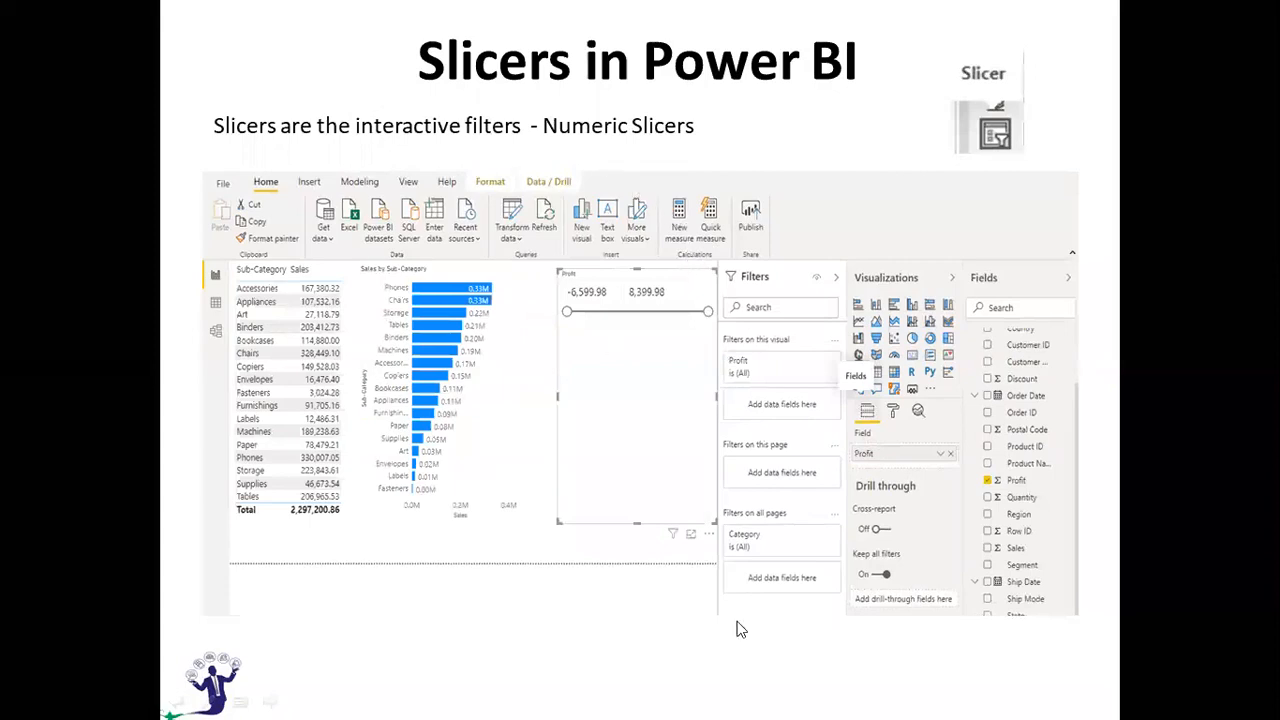
# Switch to Power BI Desktop, add a new report page and rename it "slicer 3"
pyautogui.hotkey('alt', 'Tab')
pyautogui.click(821, 643)
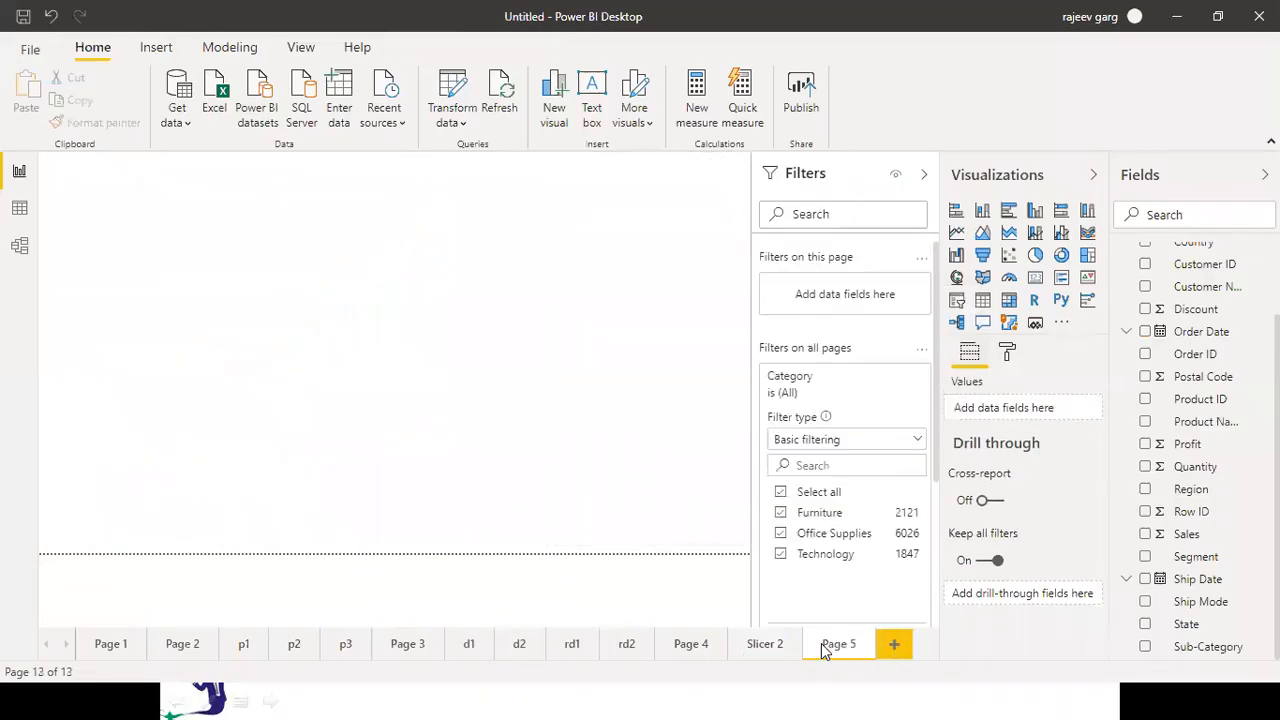
pyautogui.doubleClick(838, 644)
pyautogui.write('S')
pyautogui.hotkey('alt', 'Tab')
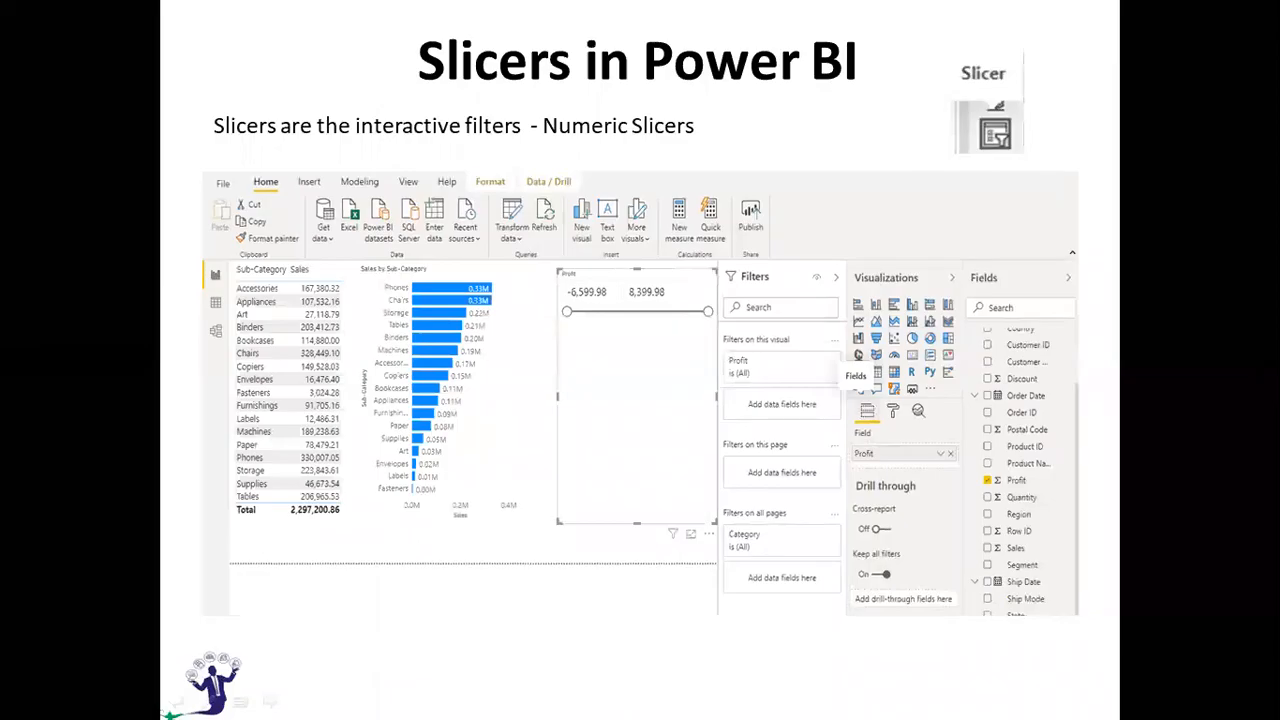
pyautogui.hotkey('alt', 'Tab')
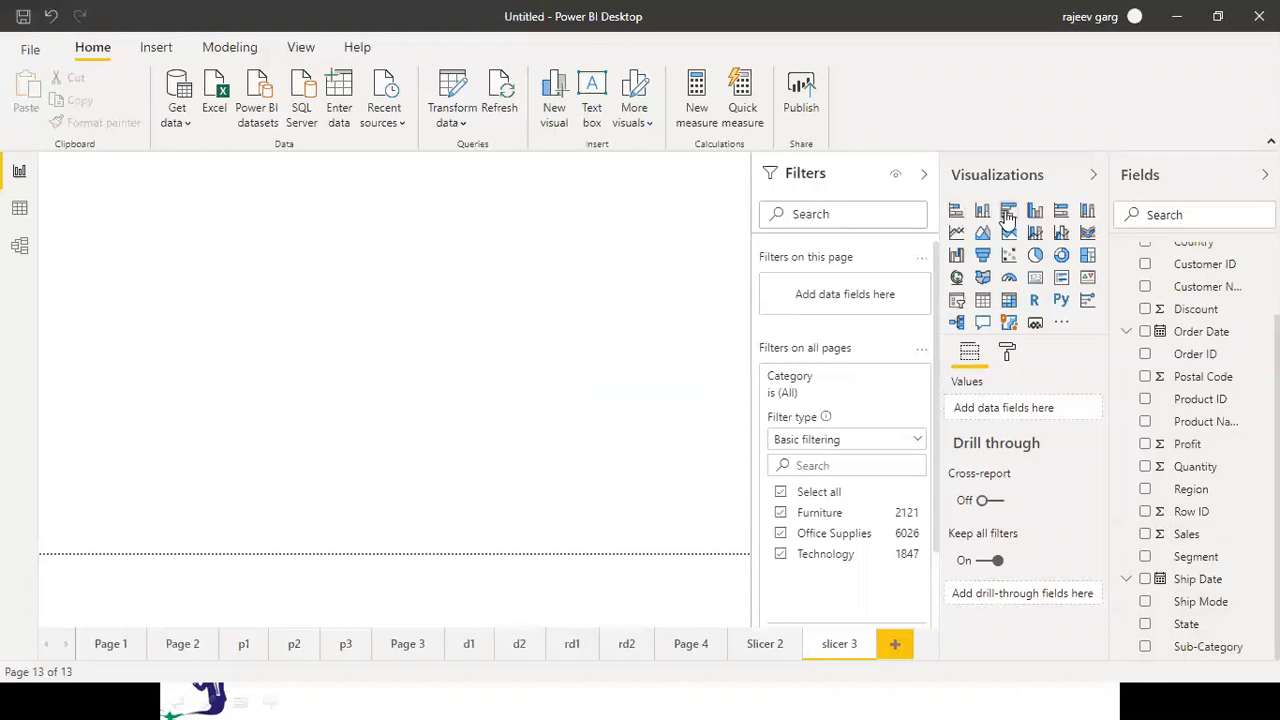
# Create a stacked bar chart of Sales by Sub-Category on the slicer 3 page
pyautogui.click(956, 212)
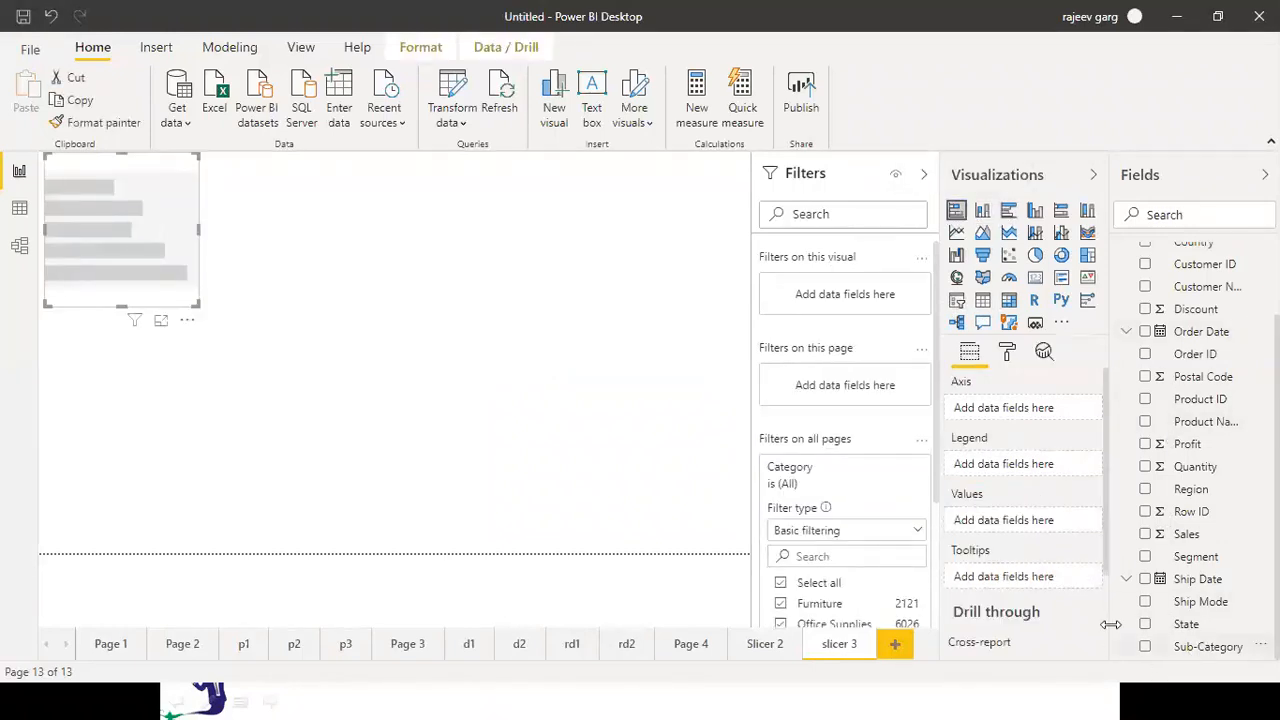
pyautogui.click(1146, 648)
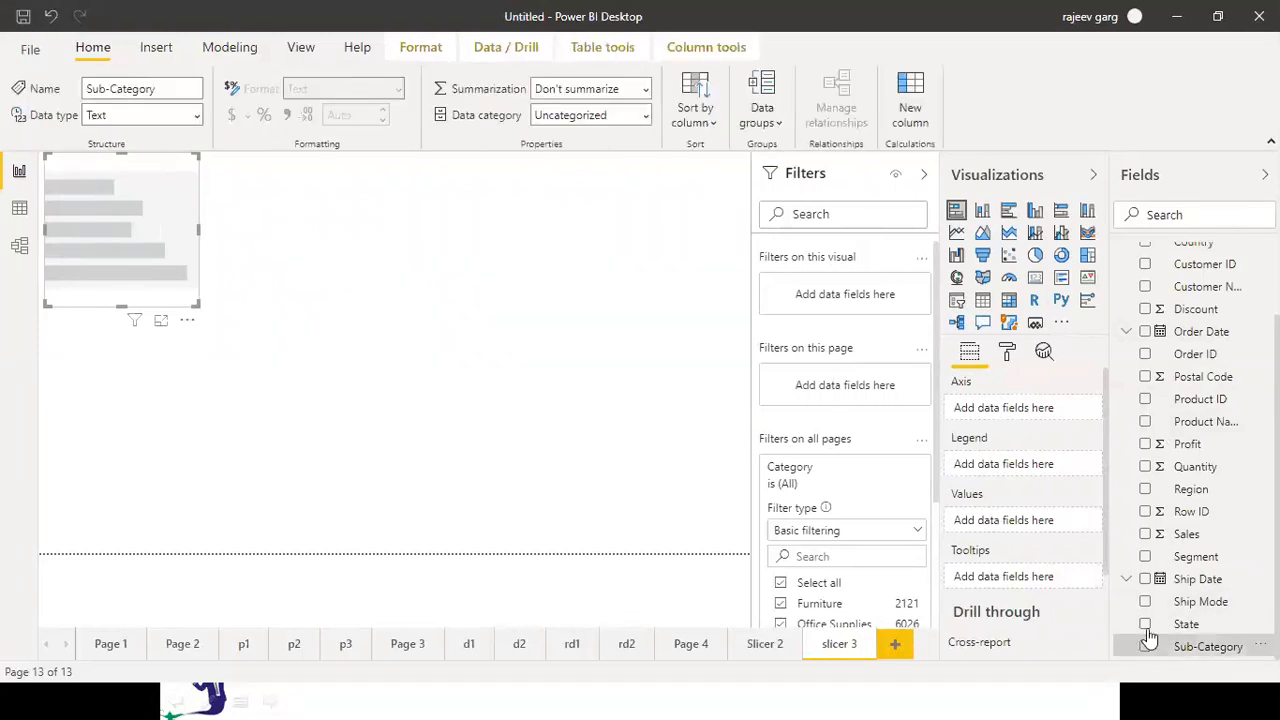
pyautogui.click(1145, 534)
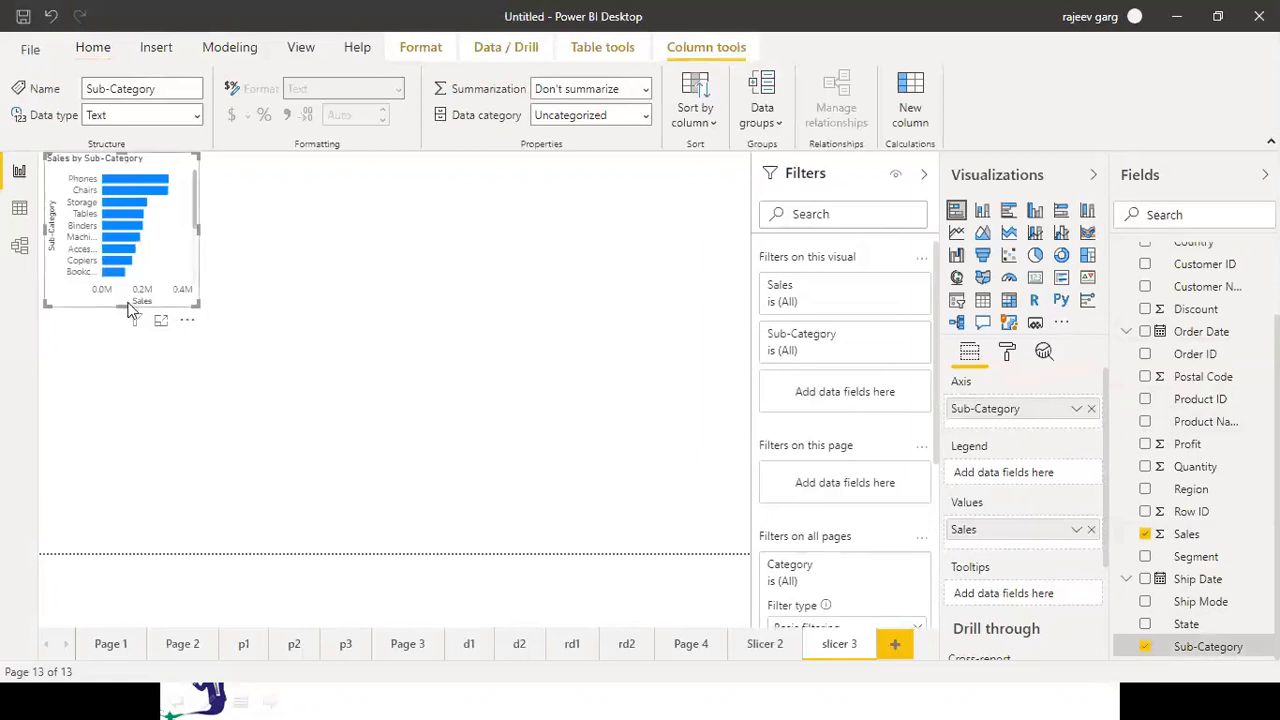
# Enlarge the bar chart to nearly the full page height, widen it, and replace Sales with Profit as its values
pyautogui.moveTo(121, 307); pyautogui.dragTo(140, 484)
pyautogui.moveTo(138, 529); pyautogui.dragTo(174, 381)
pyautogui.moveTo(170, 451); pyautogui.dragTo(171, 533)
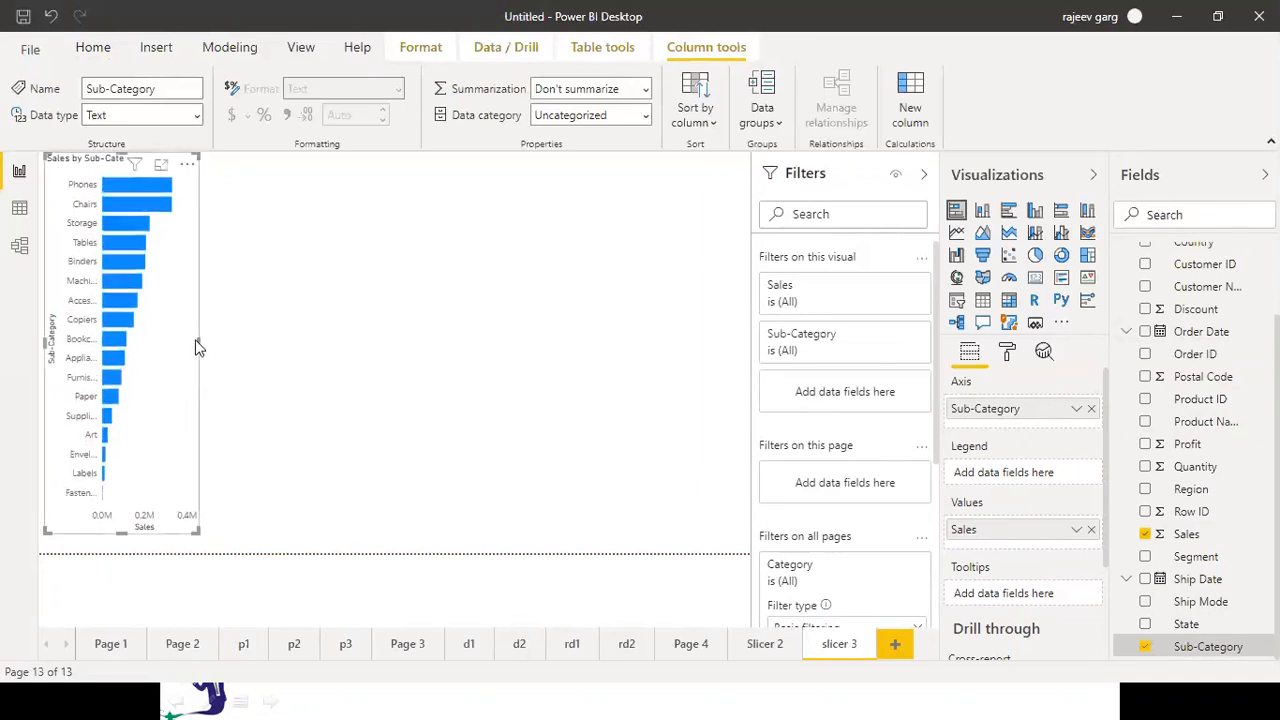
pyautogui.moveTo(200, 344); pyautogui.dragTo(306, 338)
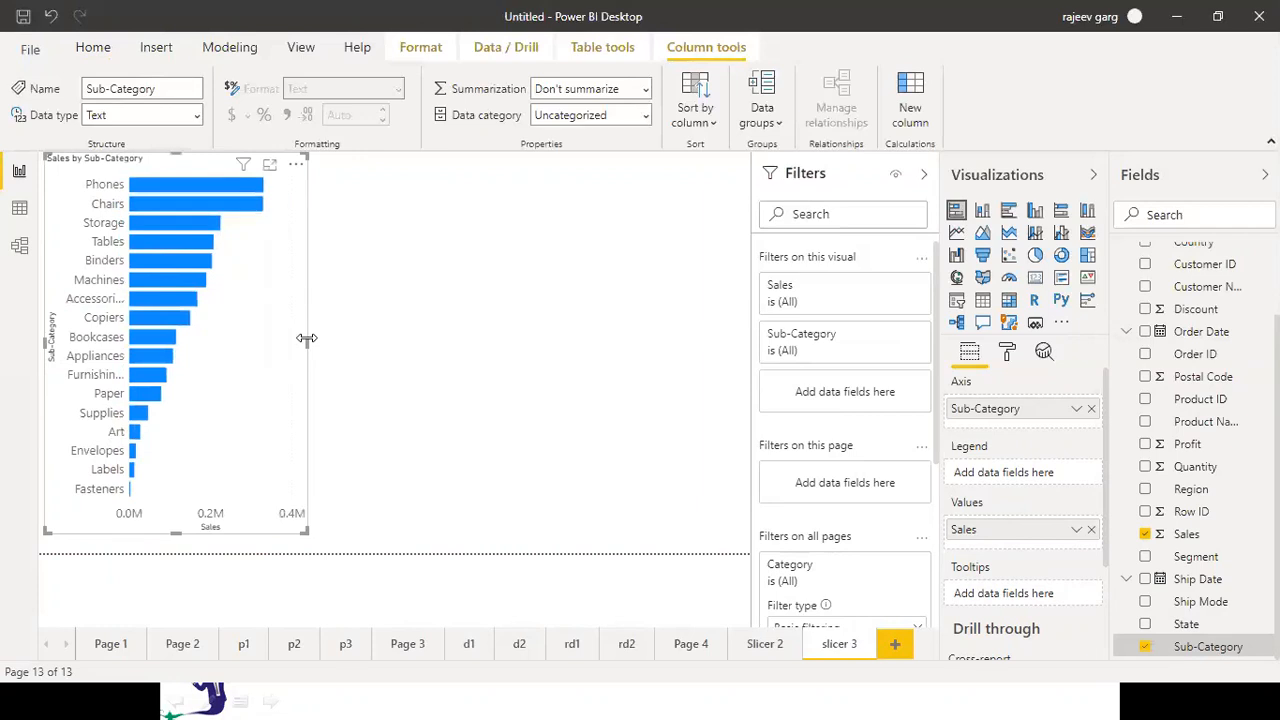
pyautogui.click(1145, 444)
pyautogui.click(1145, 535)
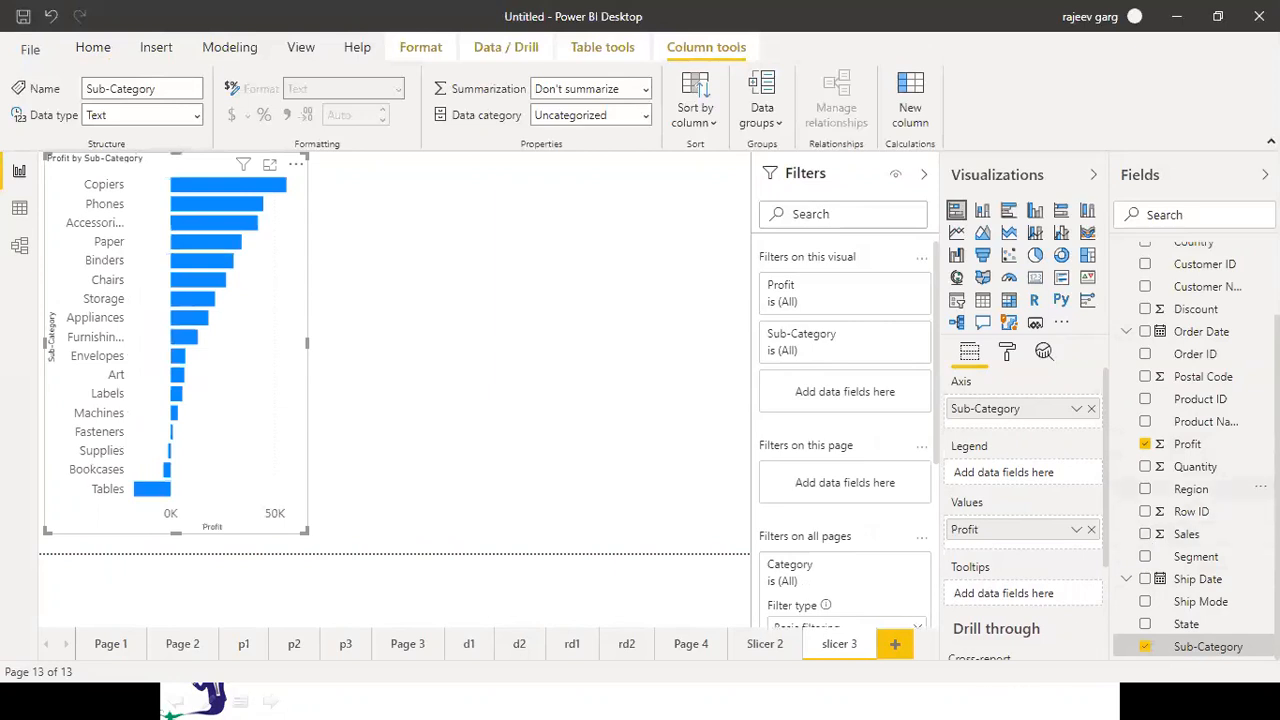
# Add a table of Profit by Sub-Category beside the bar chart and sort it by Profit in descending order
pyautogui.click(508, 314)
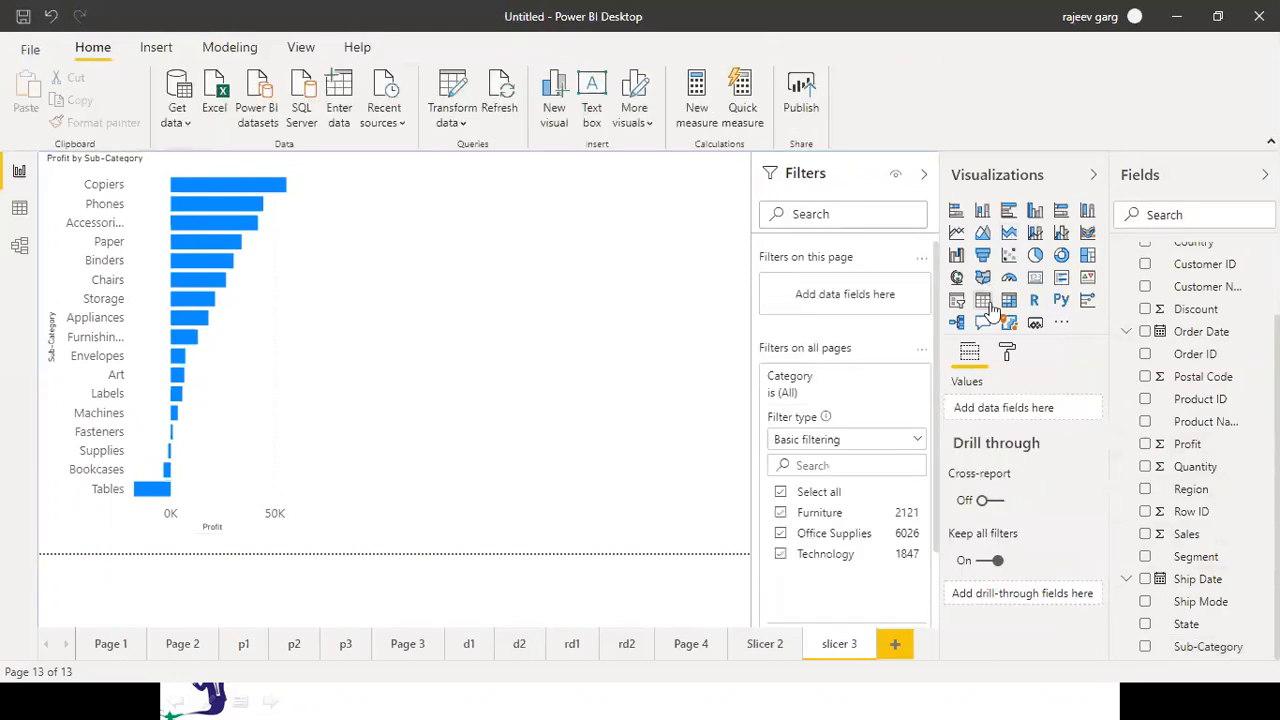
pyautogui.click(984, 304)
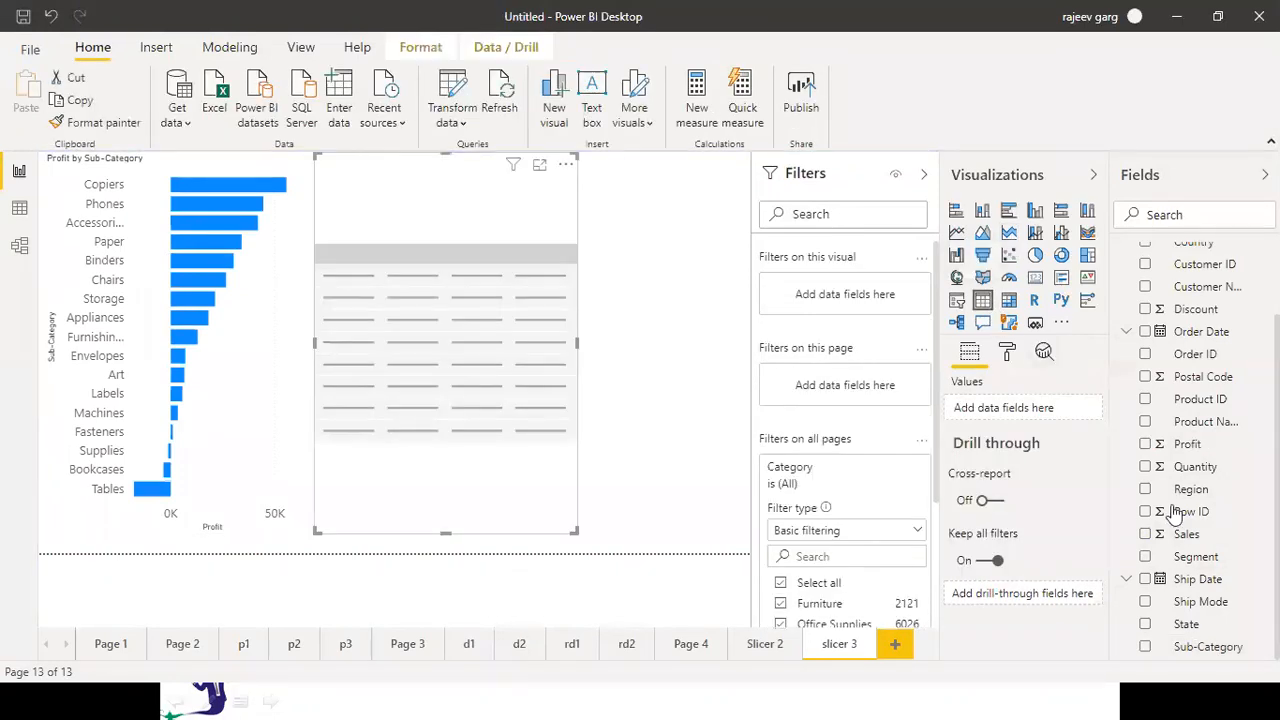
pyautogui.click(1145, 647)
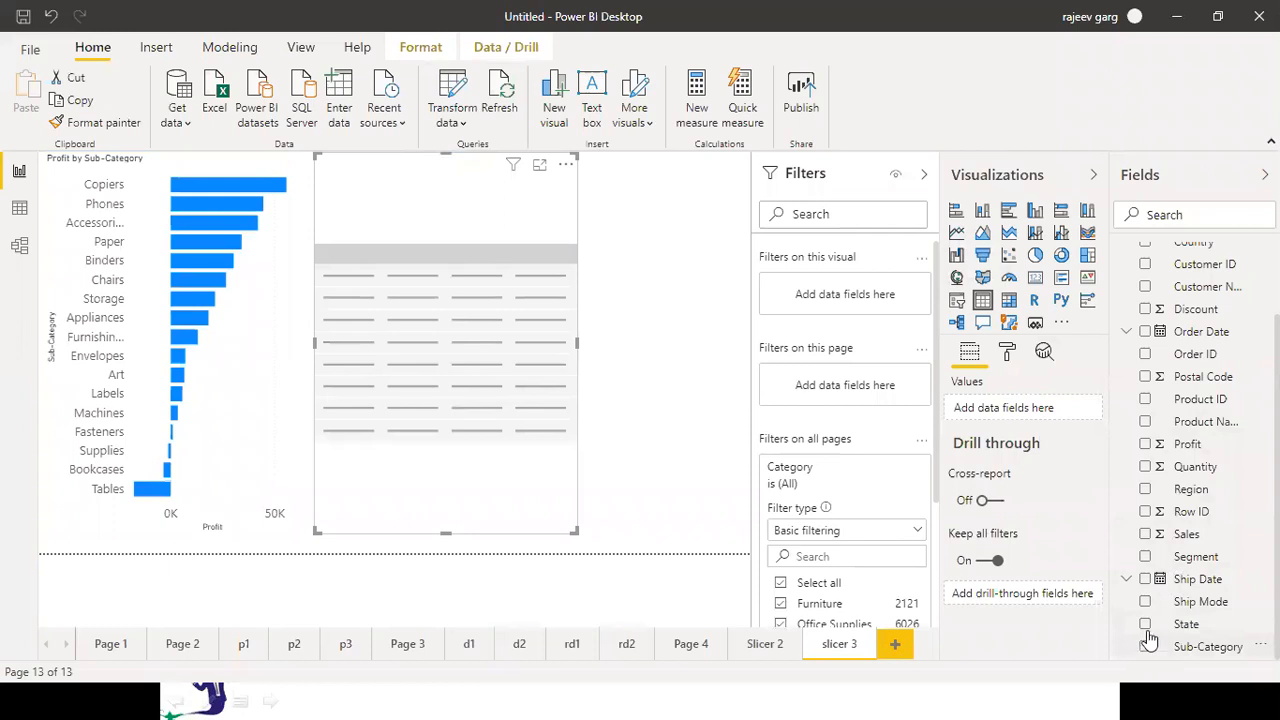
pyautogui.click(1145, 444)
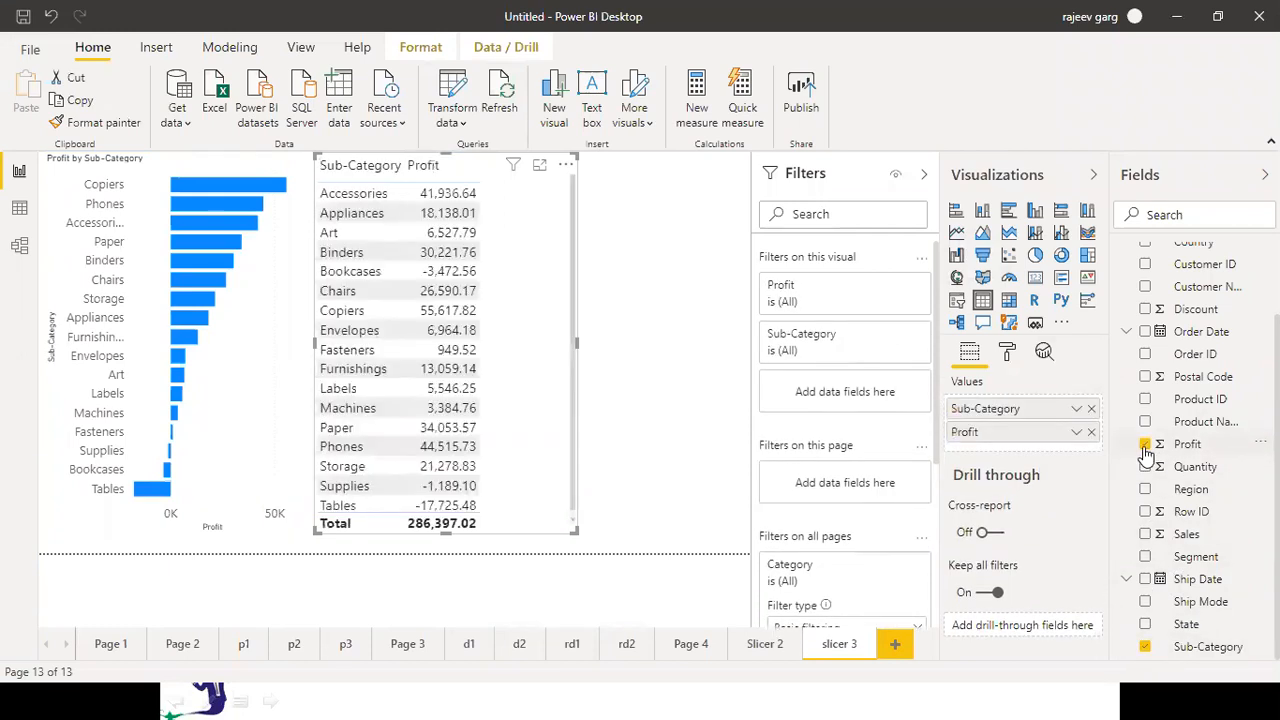
pyautogui.click(462, 182)
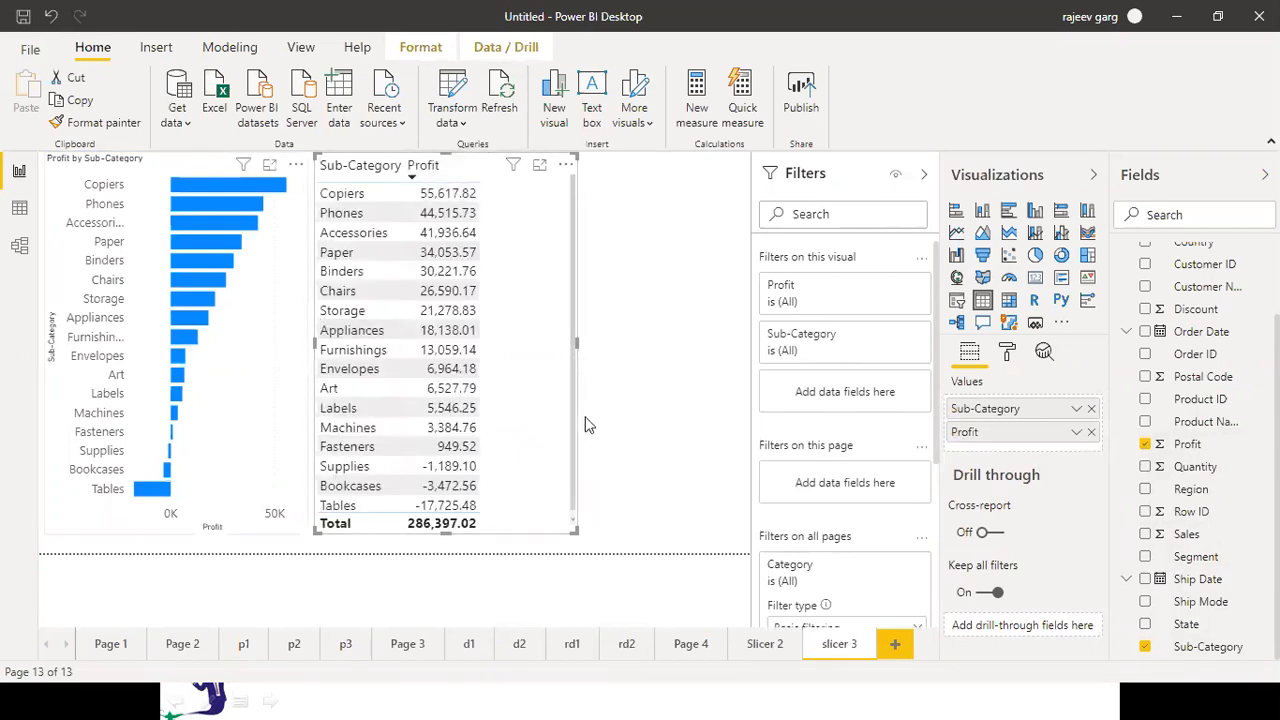
# Turn on data labels for the Profit by Sub-Category bar chart and widen the chart slightly
pyautogui.click(248, 335)
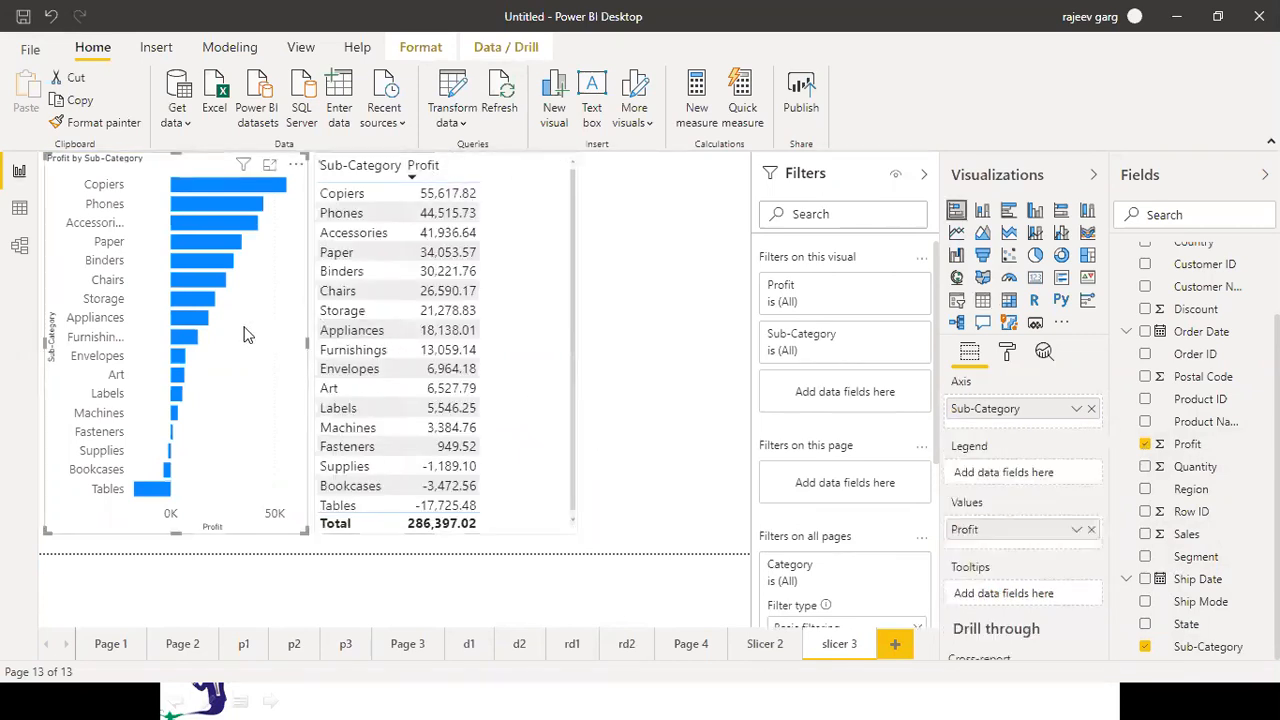
pyautogui.click(1007, 351)
pyautogui.click(1070, 556)
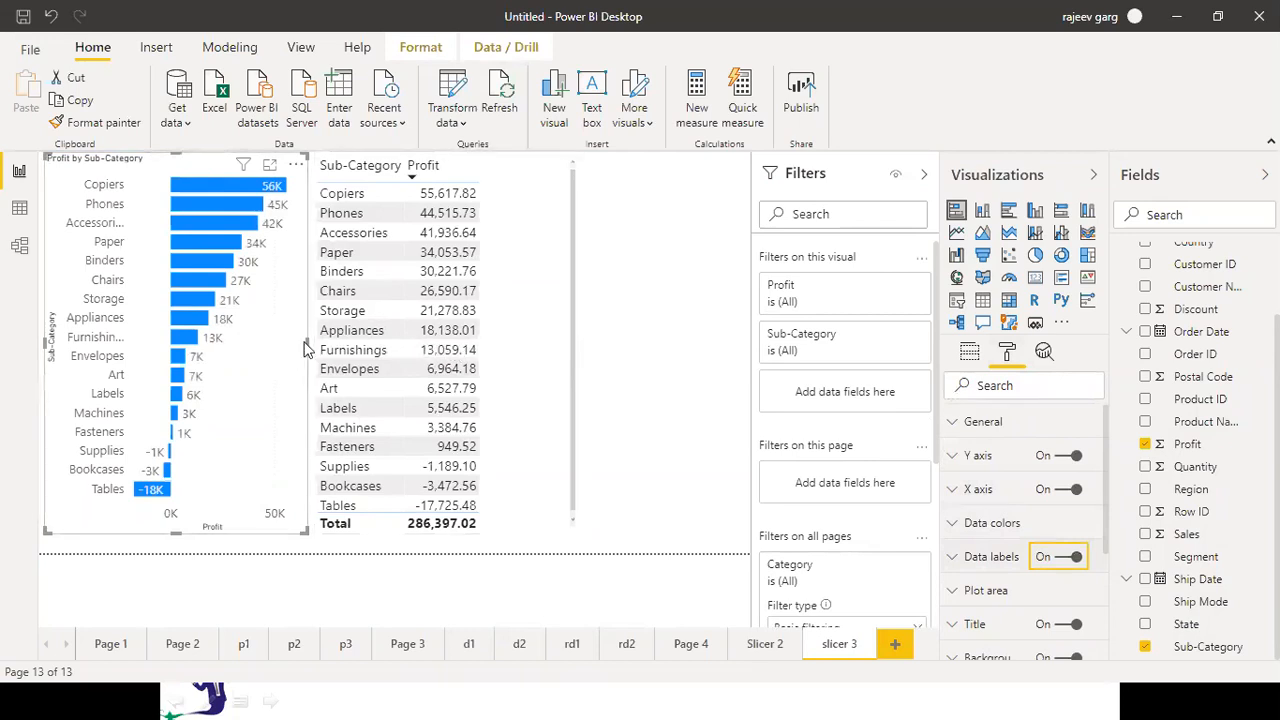
pyautogui.moveTo(307, 348); pyautogui.dragTo(349, 349)
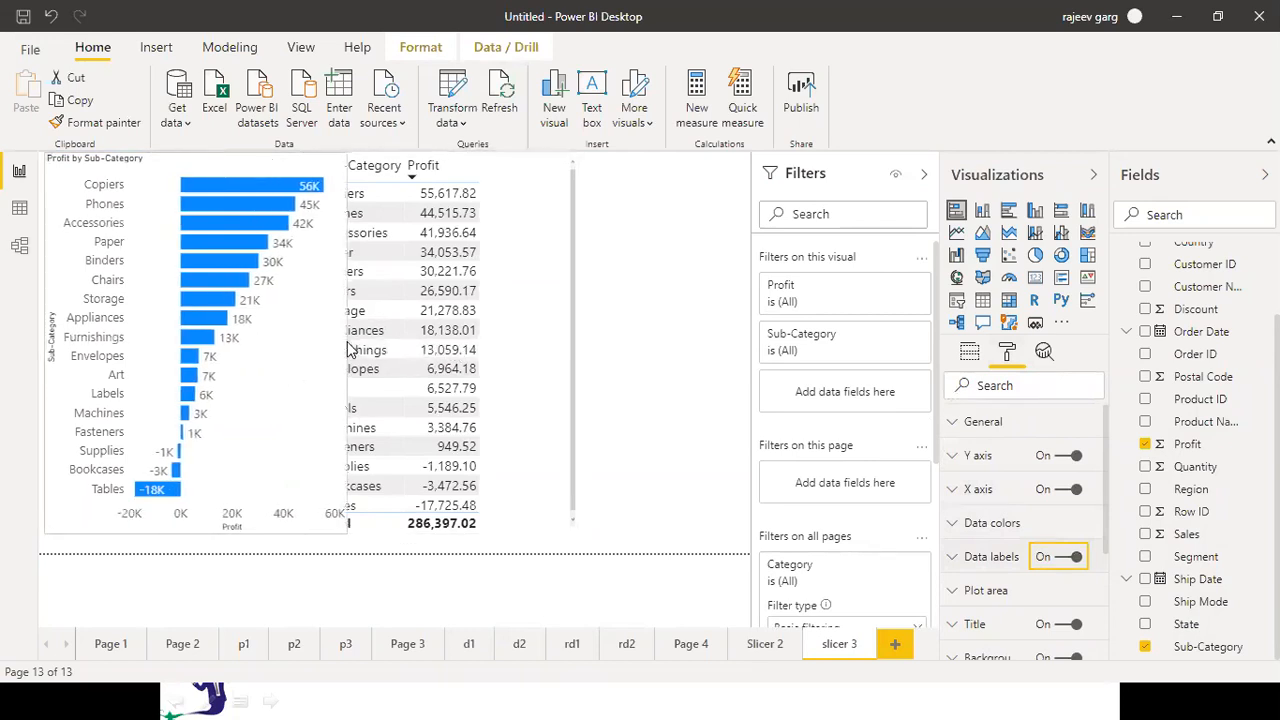
# Narrow the Sub-Category Profit table and move it clear of the bar chart, leaving nothing selected on the page
pyautogui.click(462, 173)
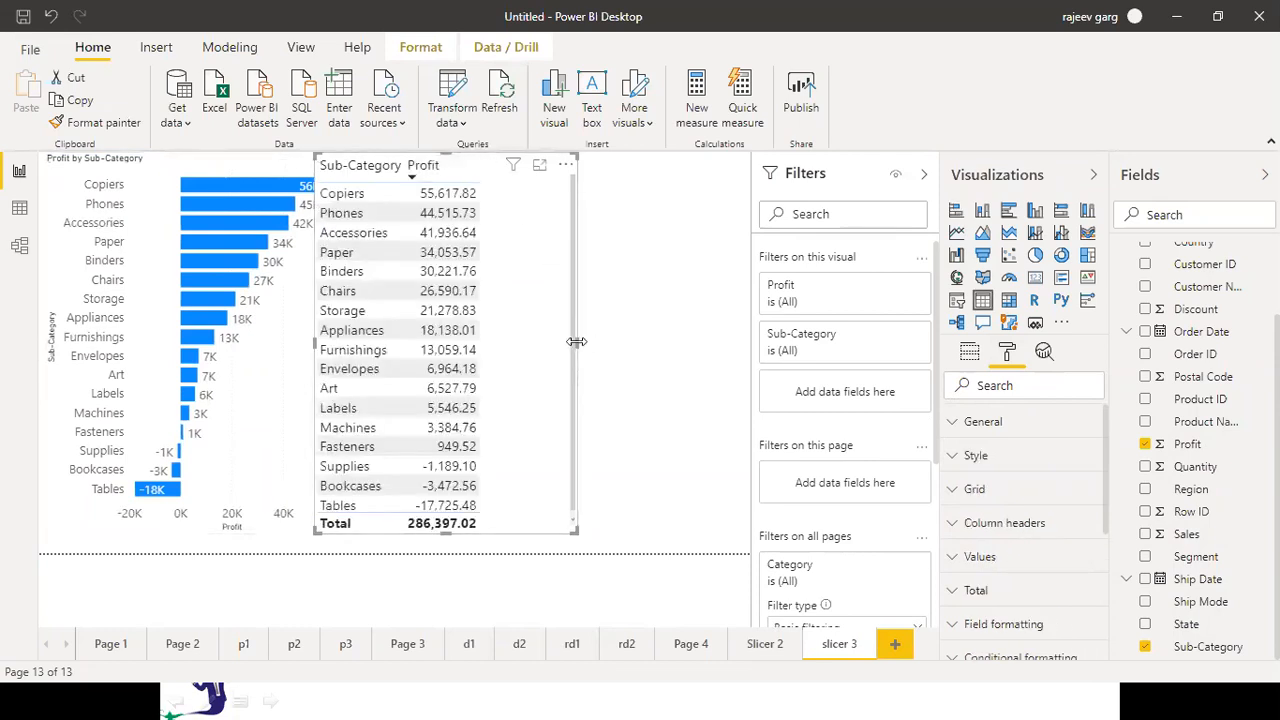
pyautogui.moveTo(536, 343); pyautogui.dragTo(507, 343)
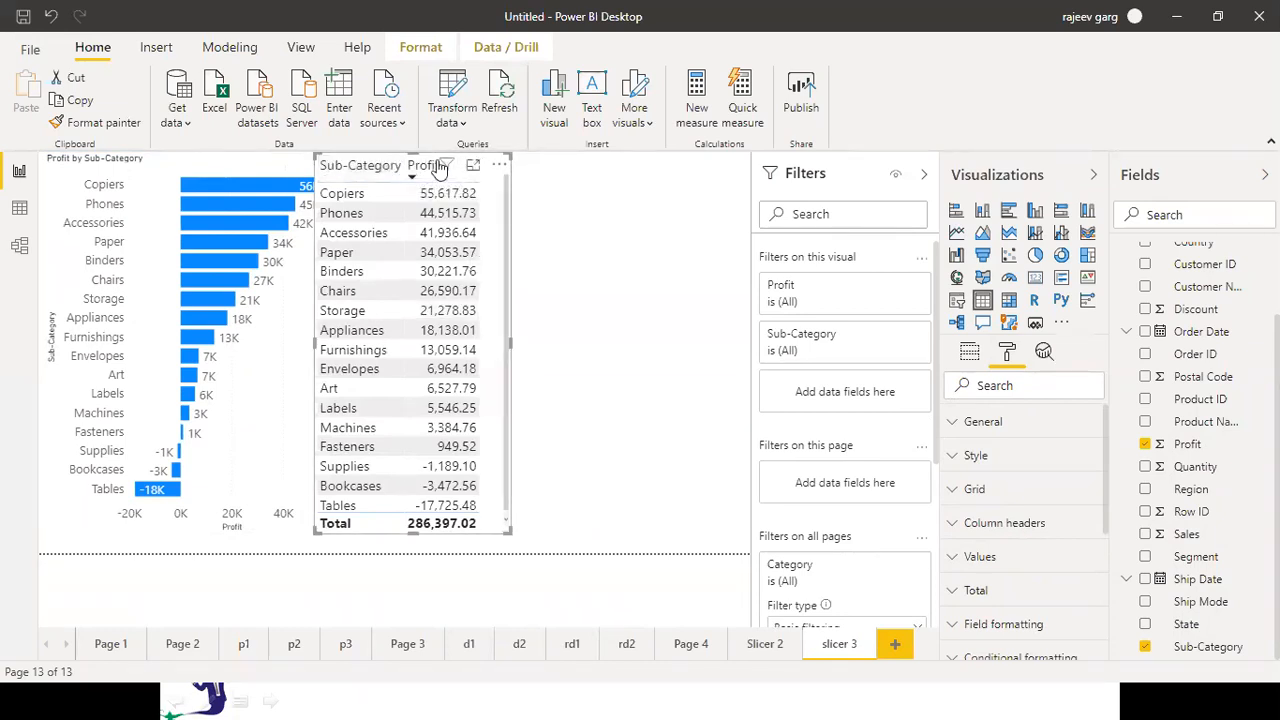
pyautogui.moveTo(436, 162); pyautogui.dragTo(515, 172)
pyautogui.click(652, 417)
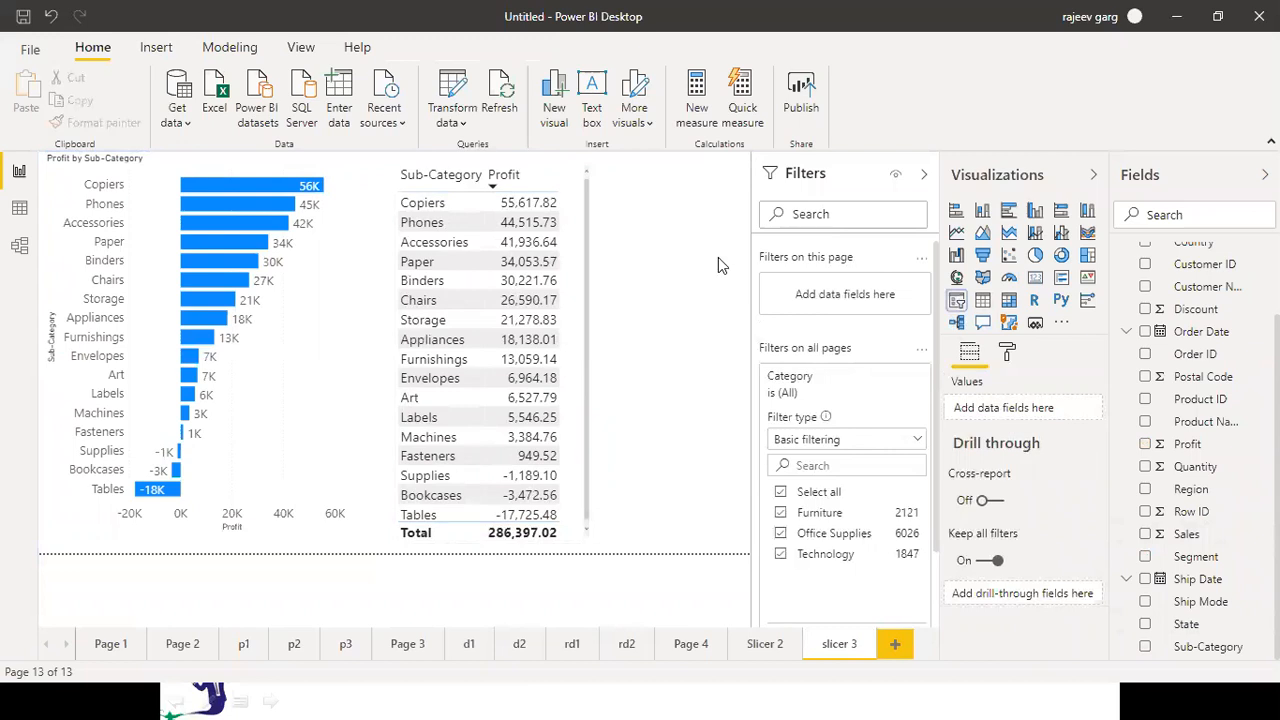
# Add a slicer on the Profit field beside the table and shorten it to fit its range values and slider
pyautogui.click(955, 301)
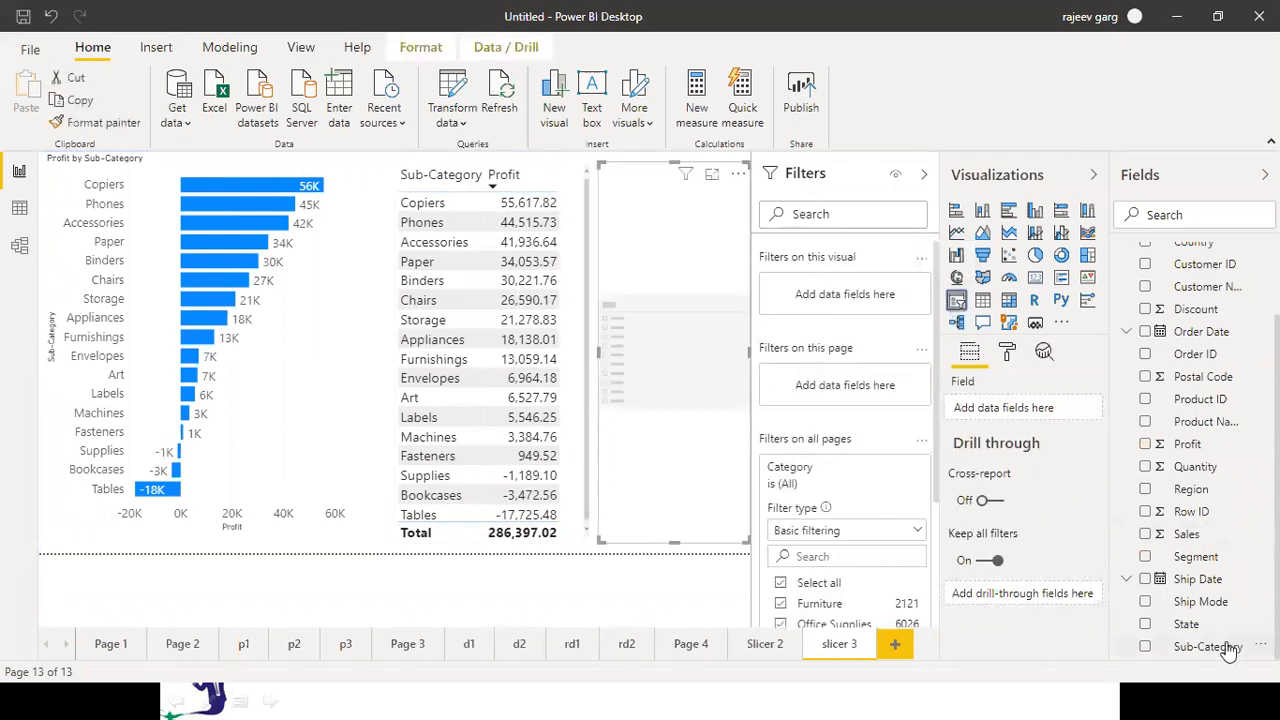
pyautogui.click(1188, 445)
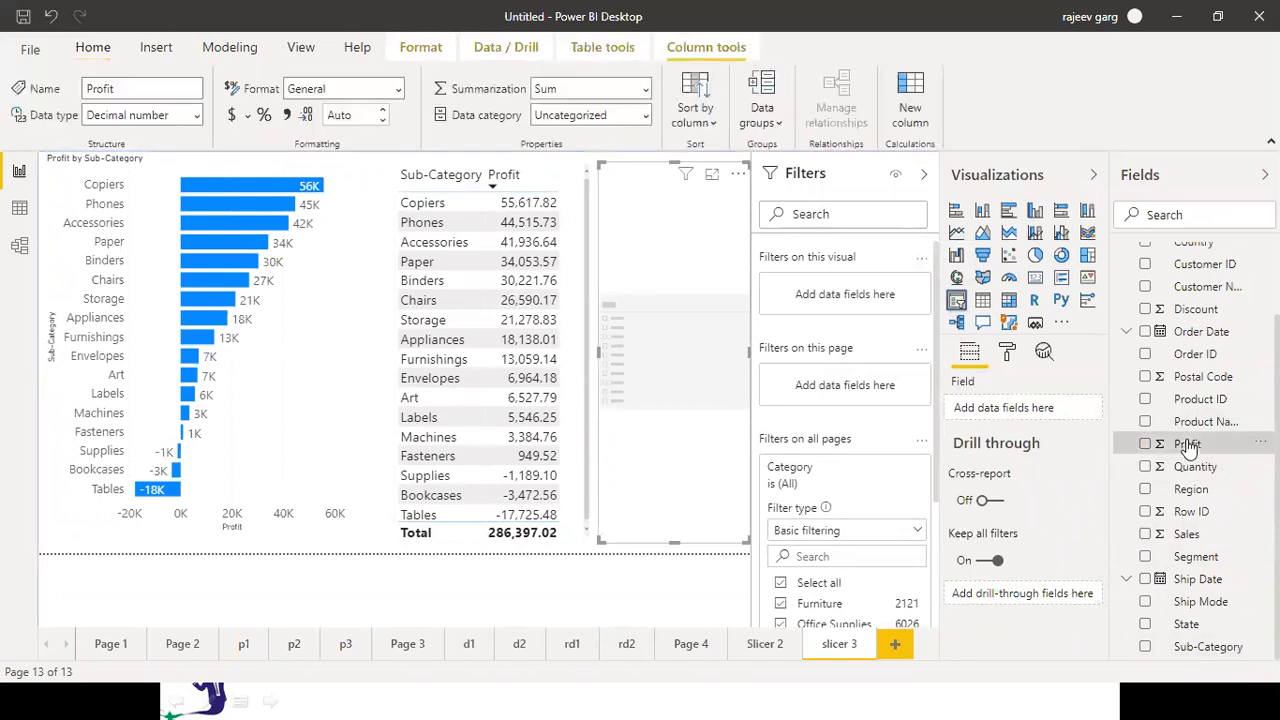
pyautogui.moveTo(1188, 445); pyautogui.dragTo(691, 391)
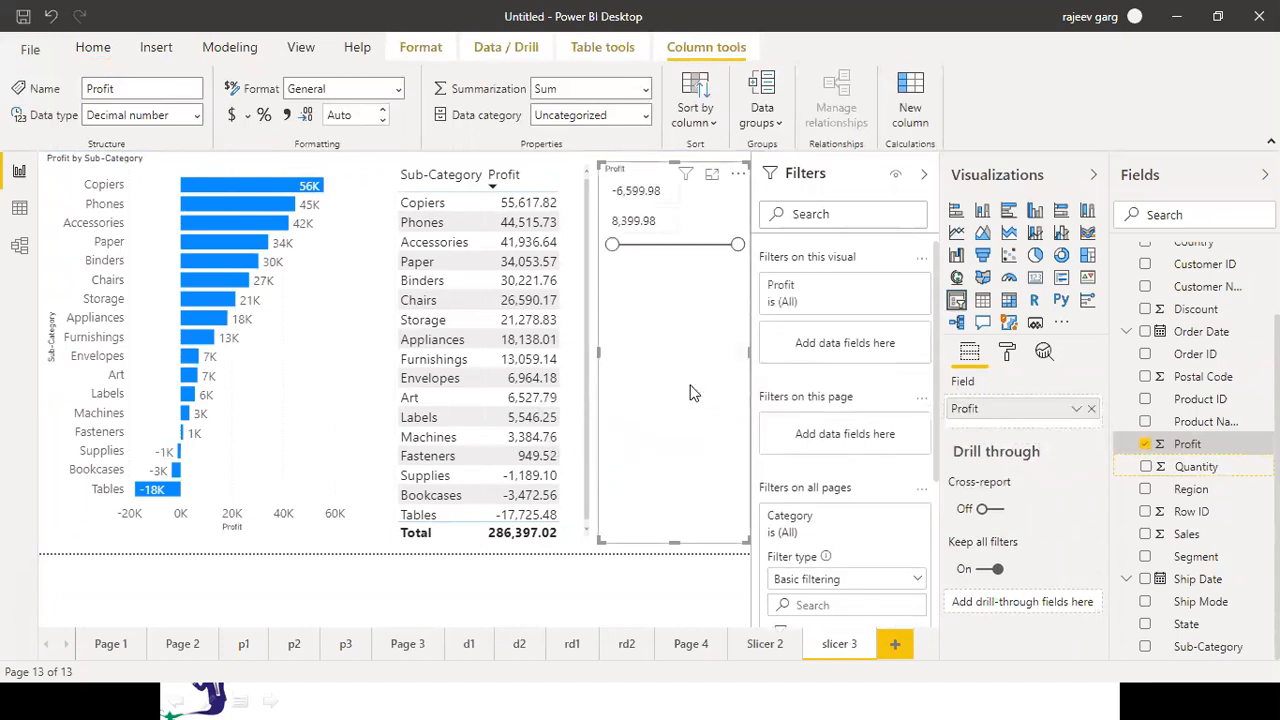
pyautogui.moveTo(673, 538); pyautogui.dragTo(674, 270)
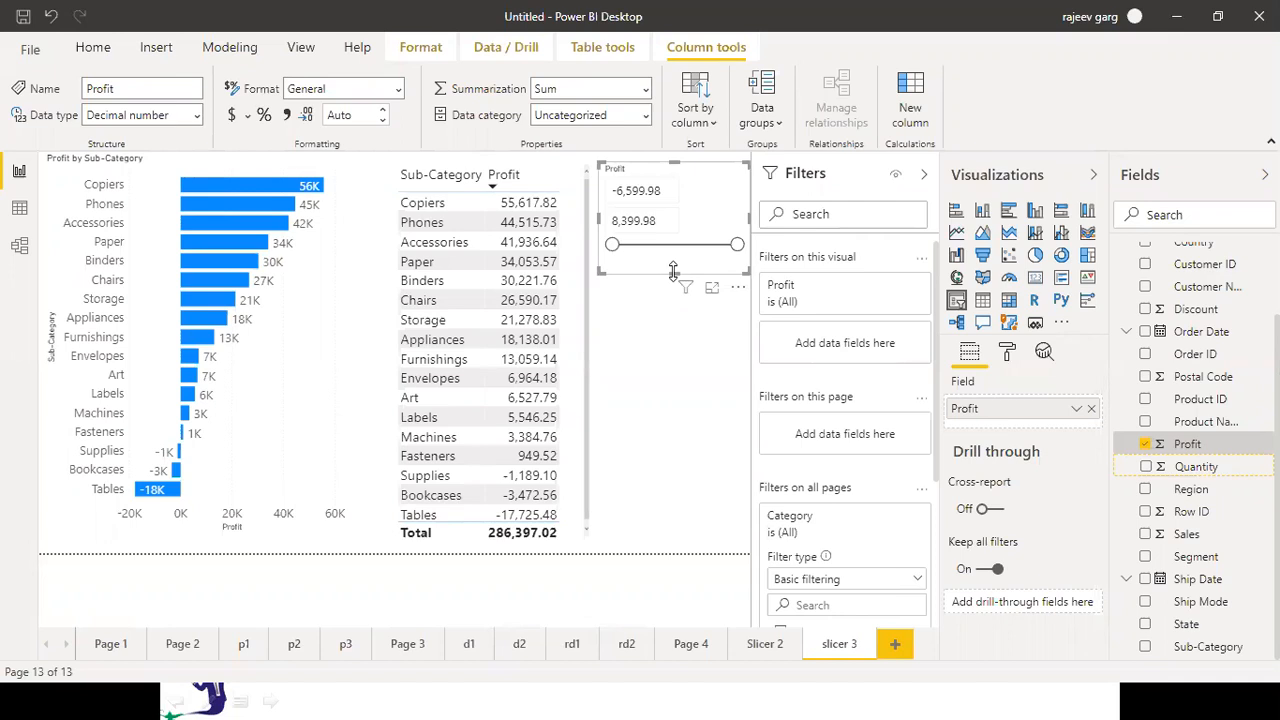
# Try the Profit slicer's minimum at 1,259.10 and at 0, and return its lower handle to the start of the range
pyautogui.moveTo(613, 245); pyautogui.dragTo(680, 246)
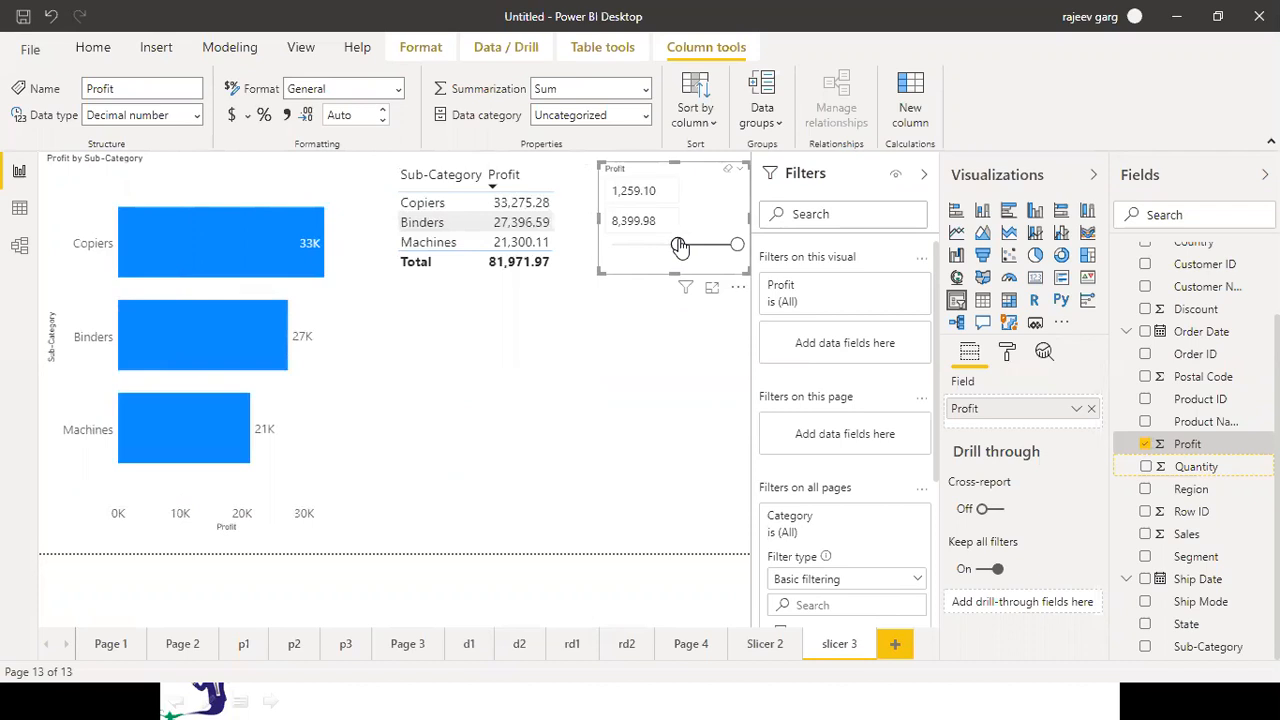
pyautogui.click(657, 189)
pyautogui.press('BackSpace')
pyautogui.press('Return')
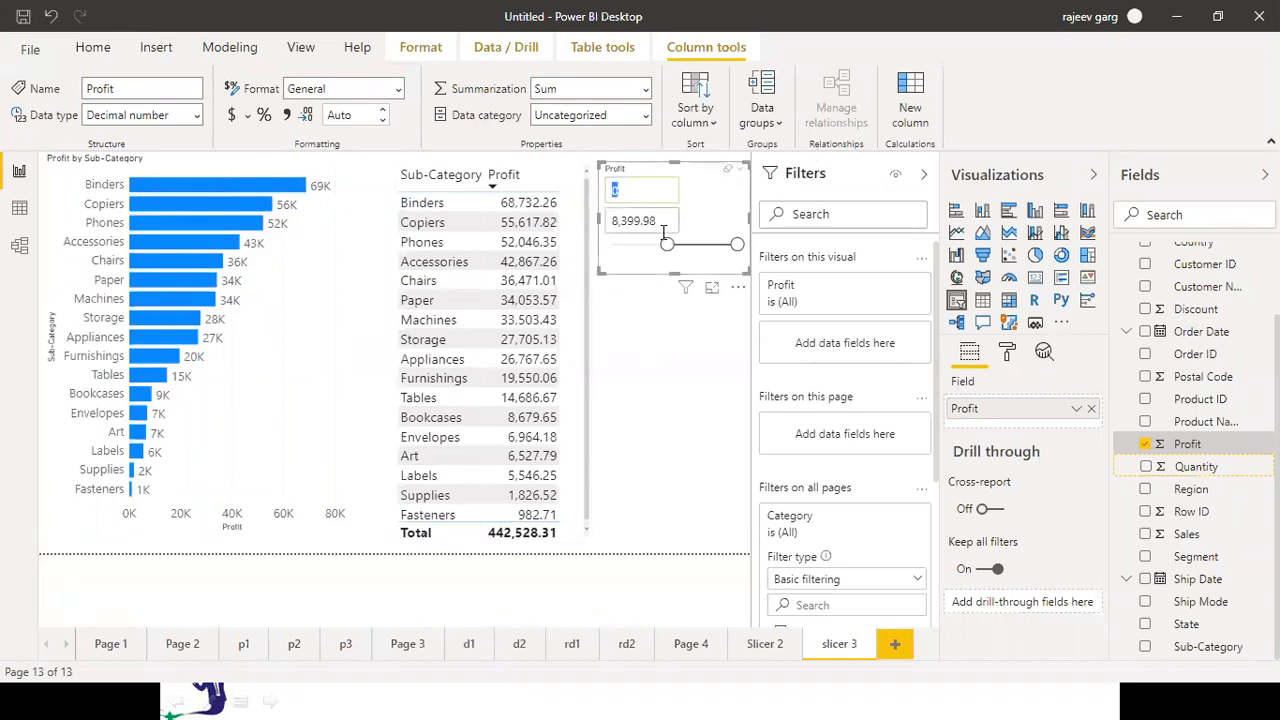
pyautogui.moveTo(667, 244); pyautogui.dragTo(531, 268)
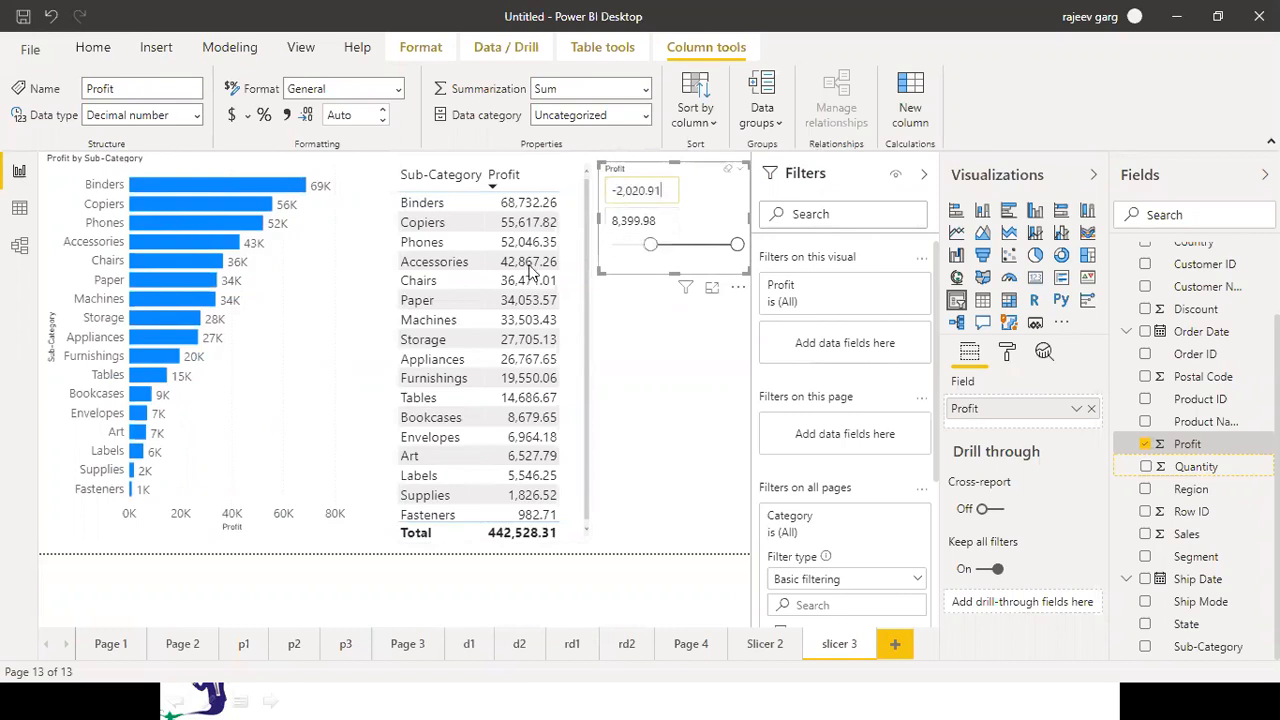
# Try a maximum of 0 in the Profit slicer, restore its full range up to 8,399.98, and deselect it
pyautogui.click(662, 219)
pyautogui.write('0')
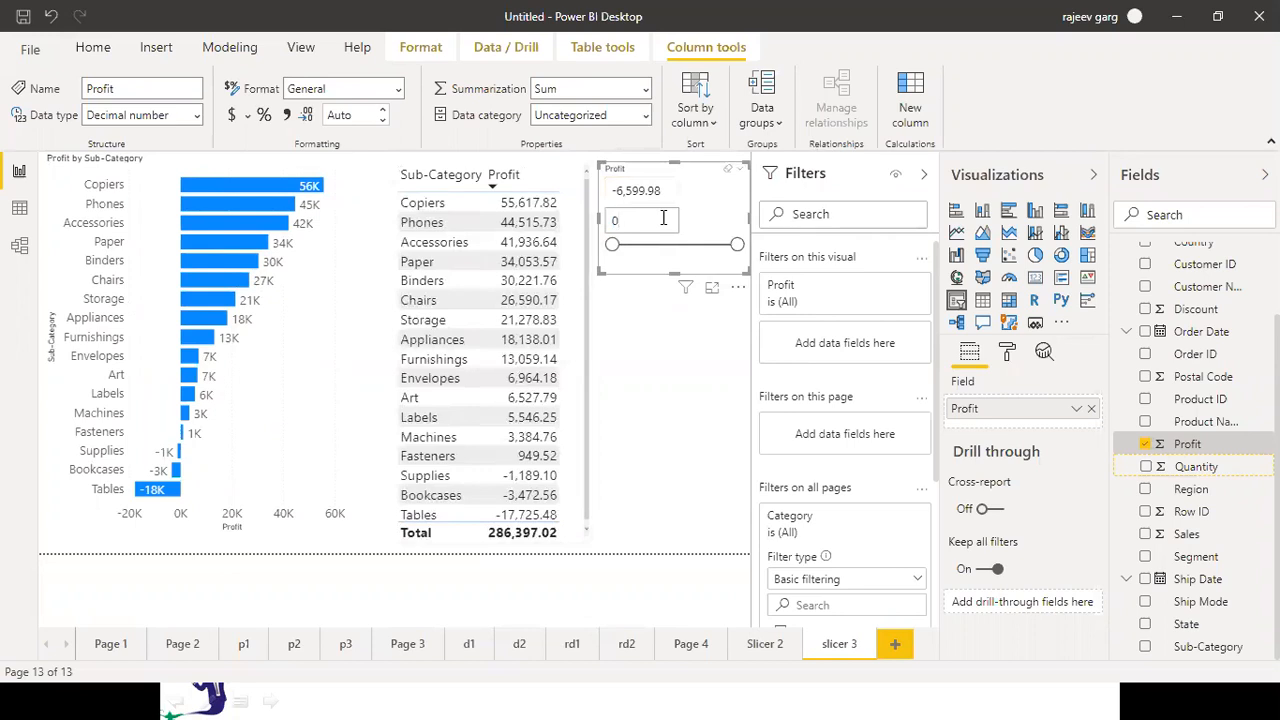
pyautogui.press('Return')
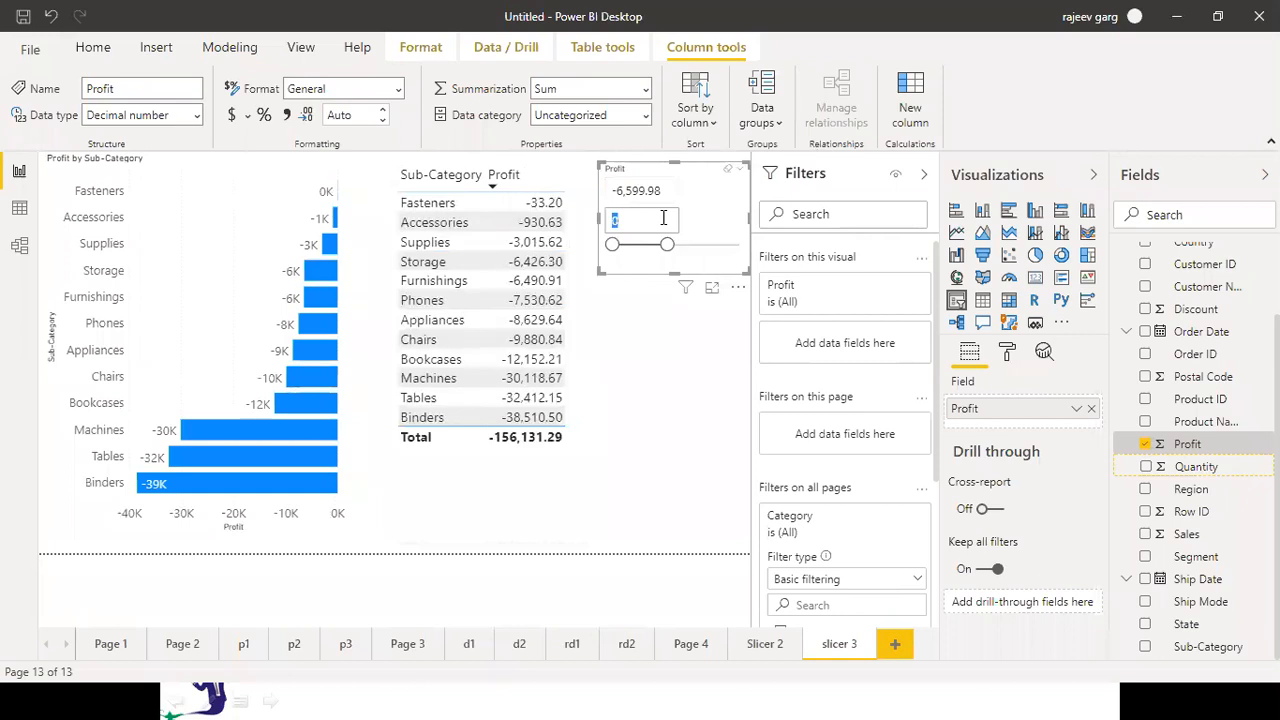
pyautogui.moveTo(667, 244); pyautogui.dragTo(763, 253)
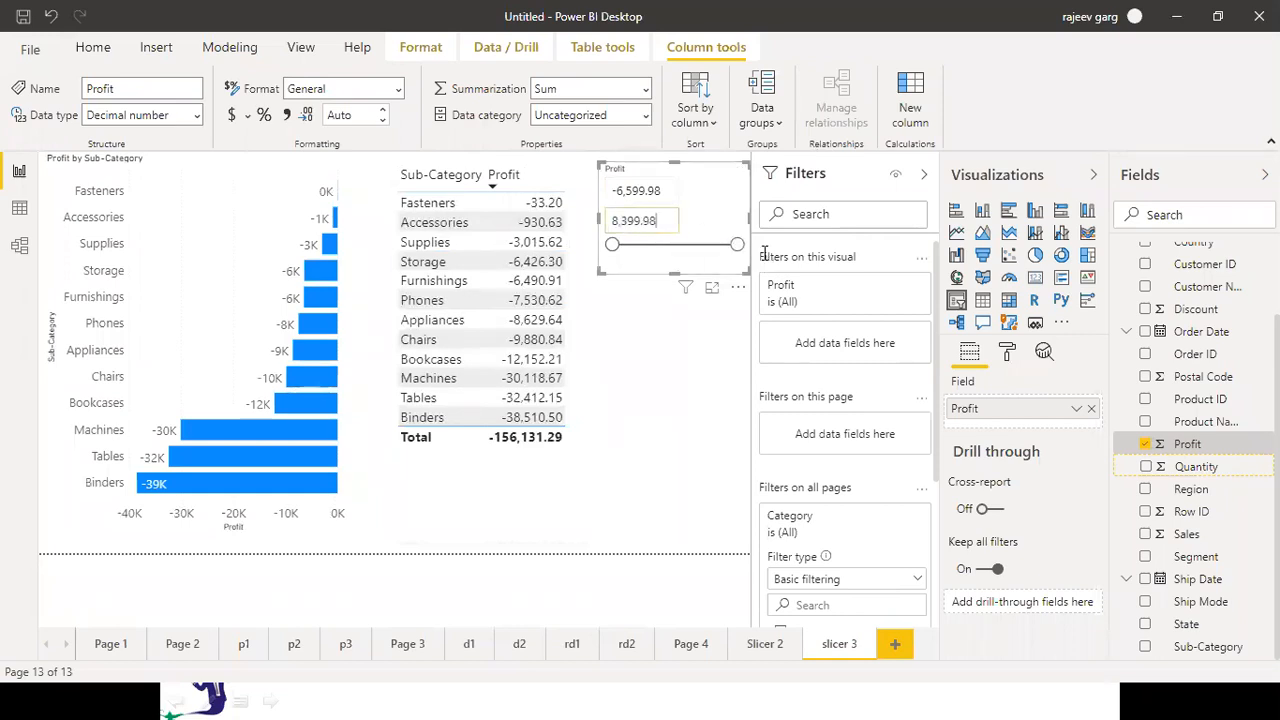
pyautogui.click(743, 292)
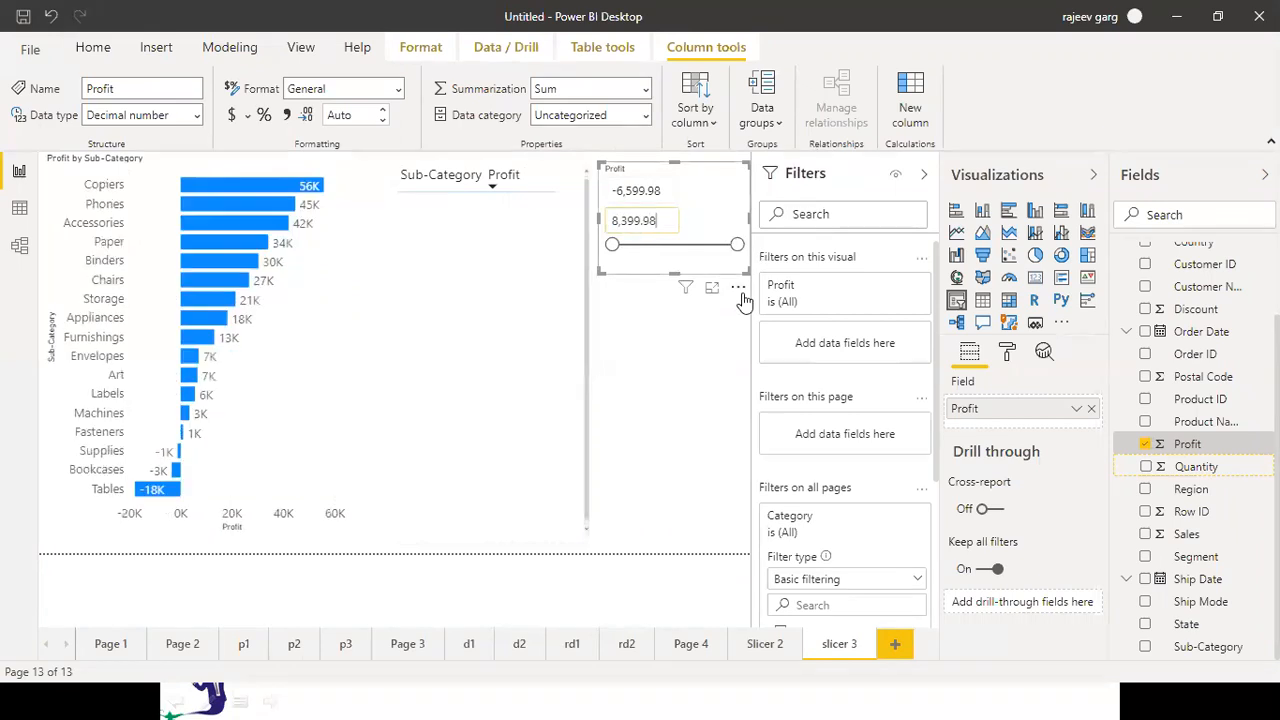
pyautogui.press('Return')
pyautogui.click(682, 433)
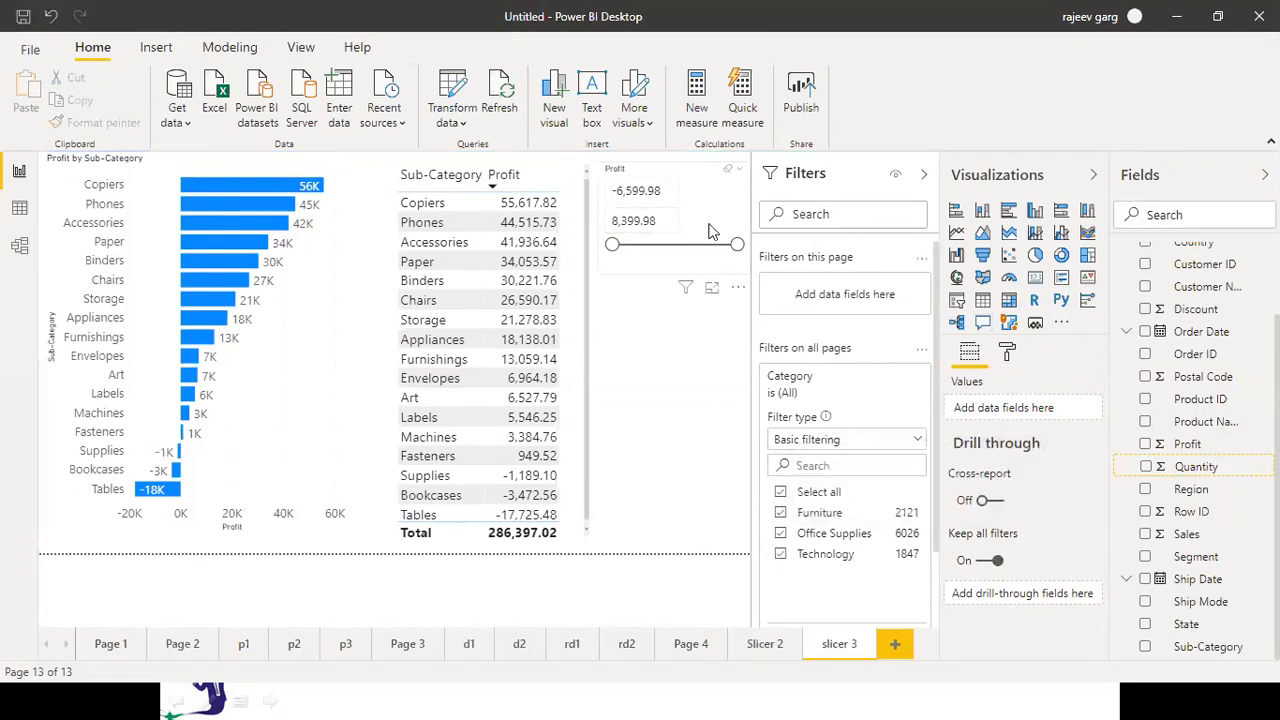
# Examine the Profit slicer's extra options and its format settings, including General, Slicer header, Numeric inputs and Slider
pyautogui.click(740, 295)
pyautogui.click(740, 295)
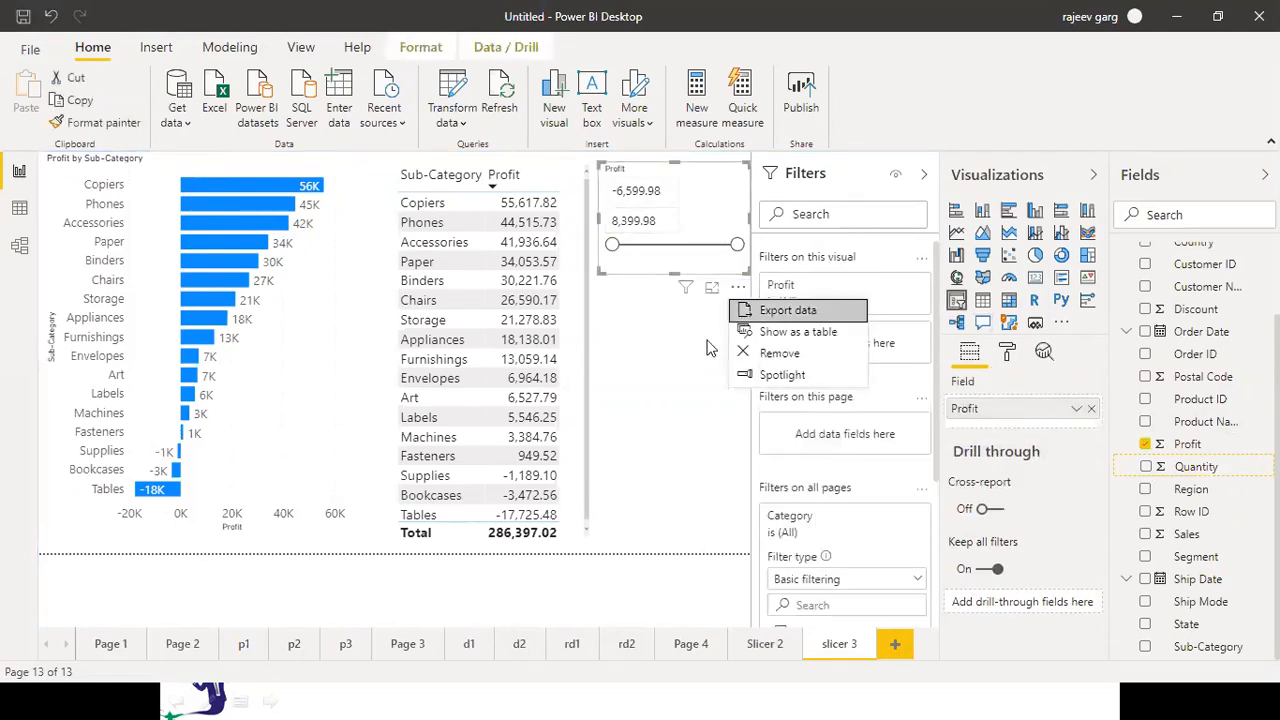
pyautogui.click(688, 350)
pyautogui.click(640, 190)
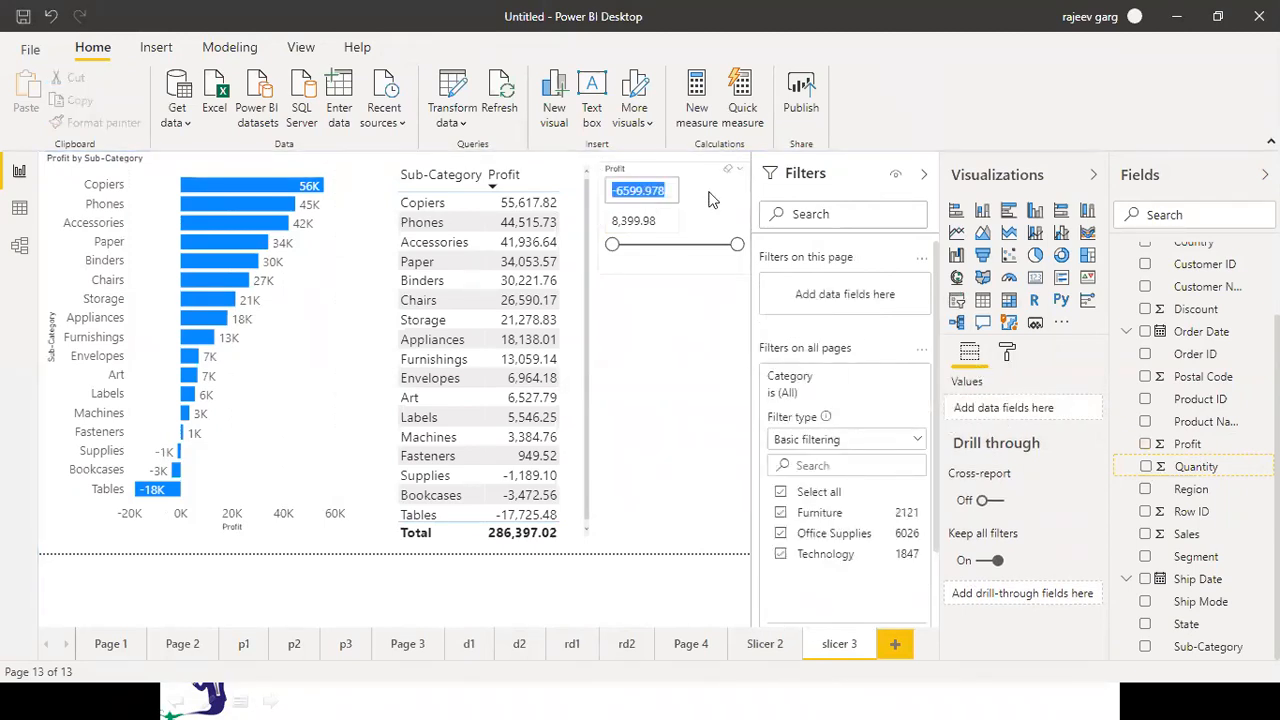
pyautogui.click(1012, 354)
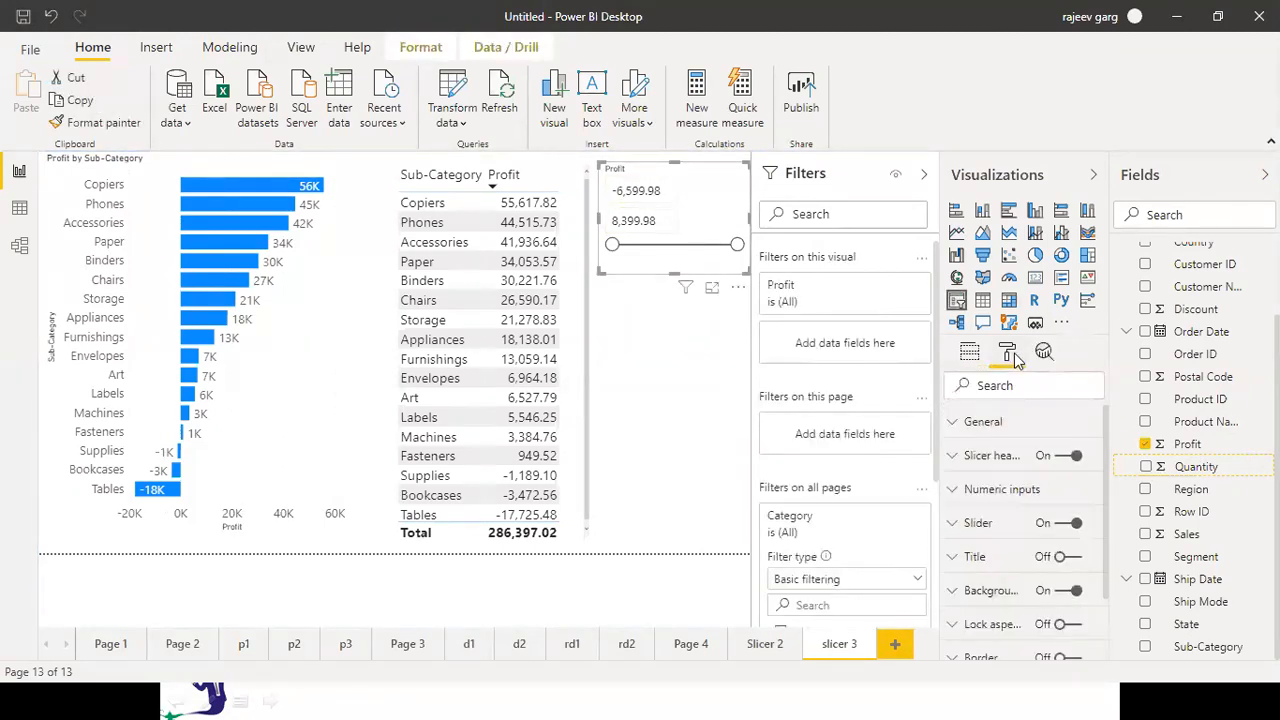
pyautogui.click(951, 458)
pyautogui.click(952, 460)
pyautogui.click(956, 494)
pyautogui.click(956, 494)
pyautogui.click(951, 525)
pyautogui.click(951, 527)
pyautogui.moveTo(1104, 583); pyautogui.dragTo(1103, 586)
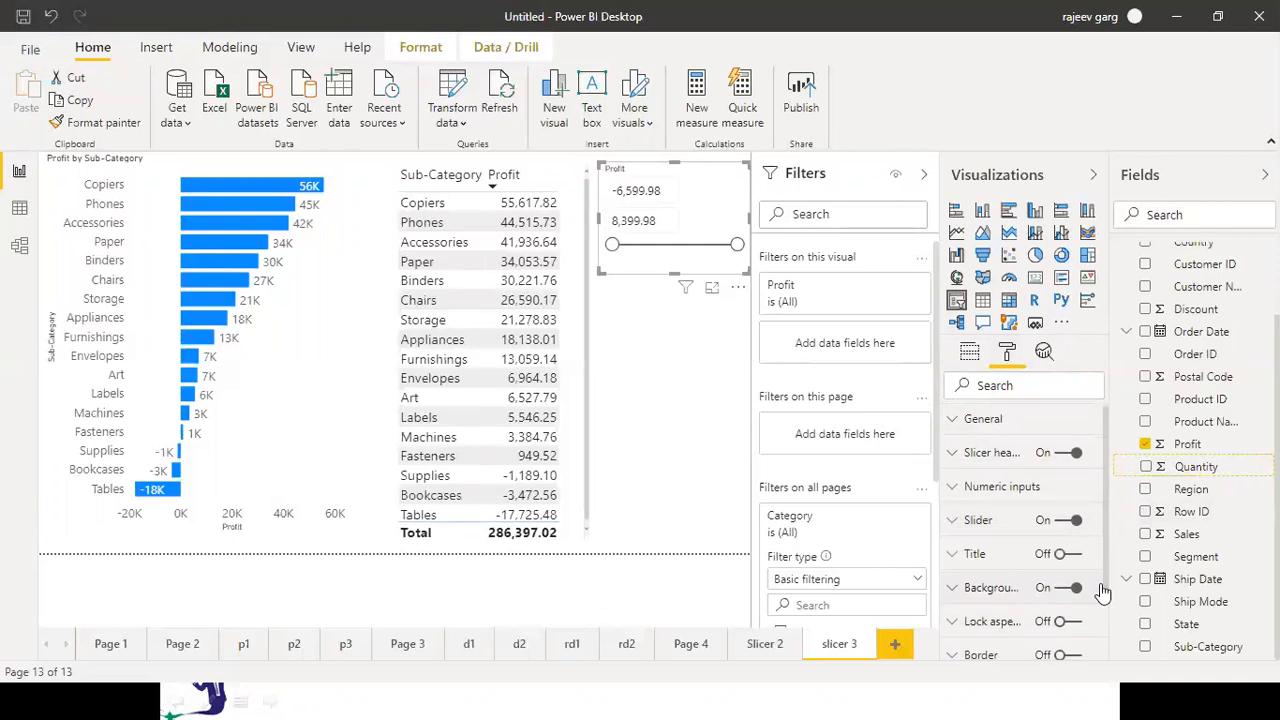
pyautogui.click(952, 420)
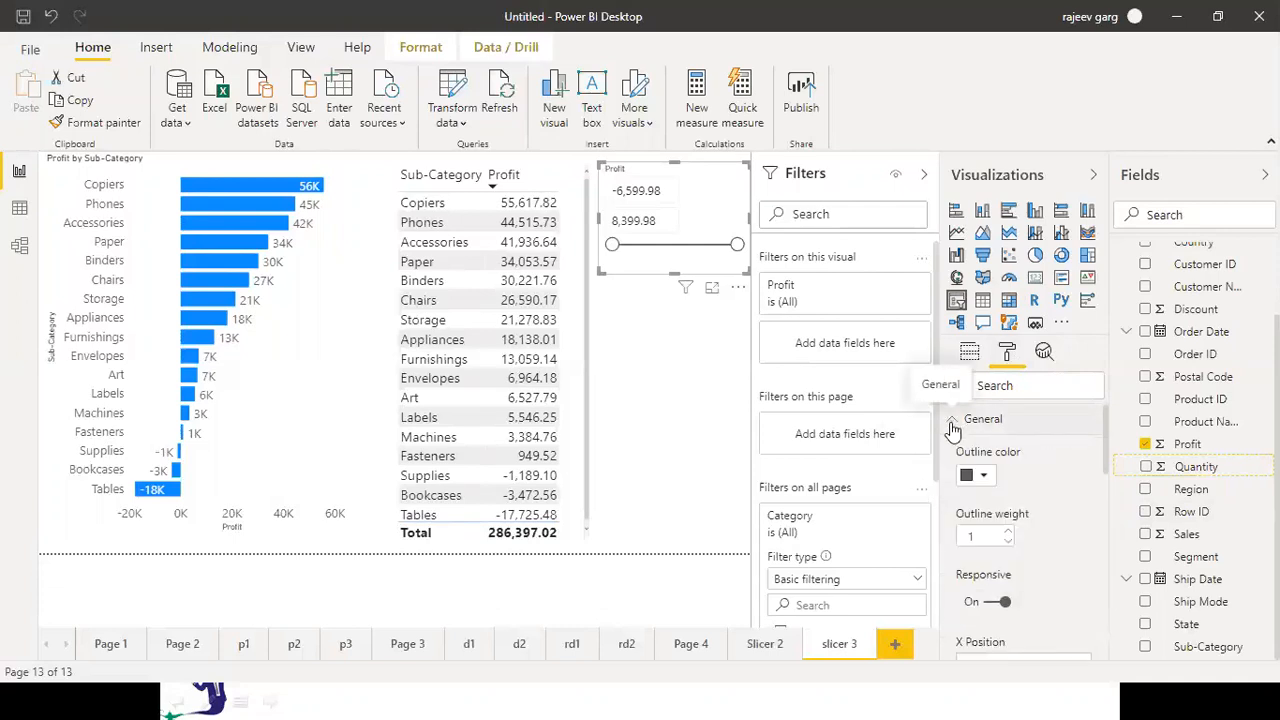
pyautogui.moveTo(1102, 469); pyautogui.dragTo(1108, 585)
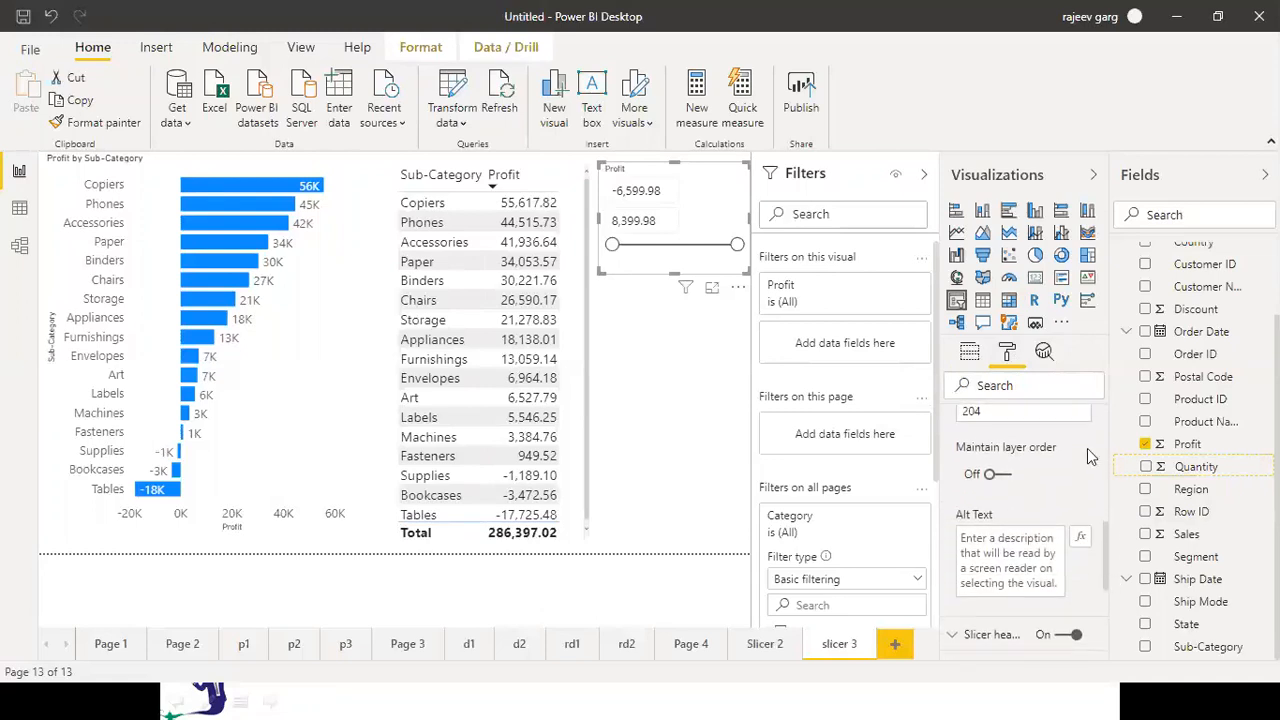
pyautogui.scroll(5, 1087, 450)
pyautogui.click(954, 427)
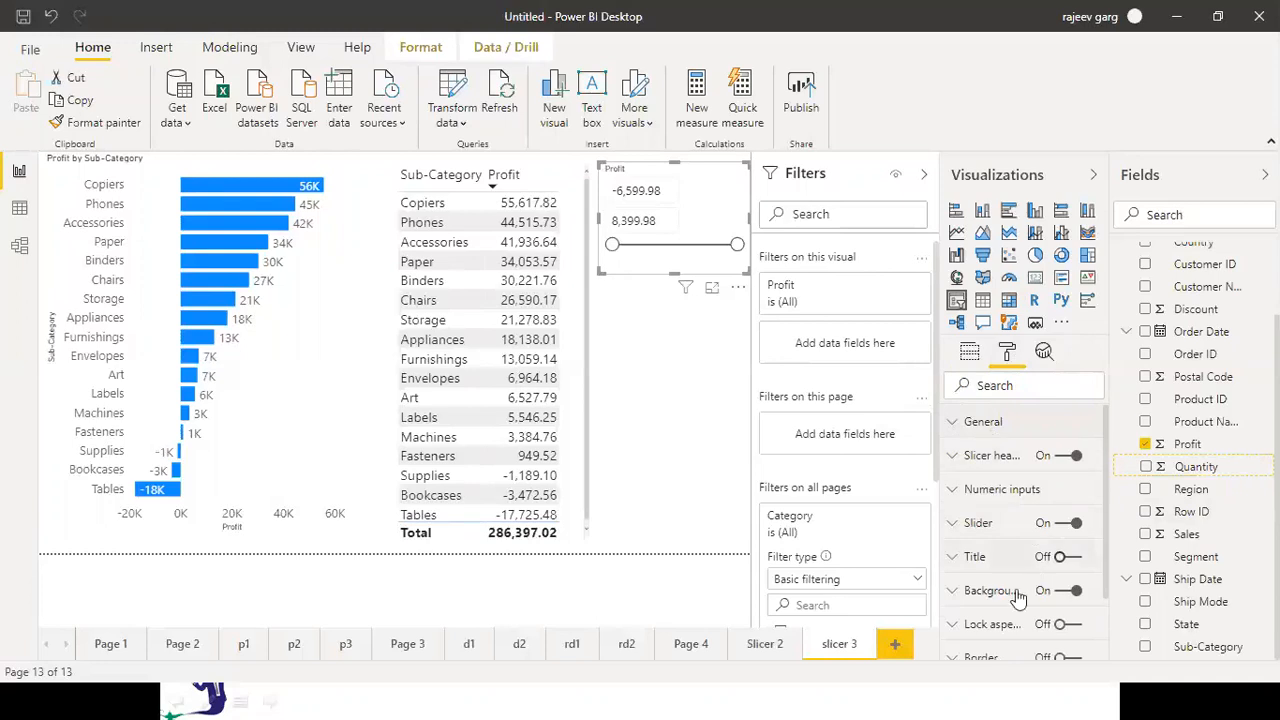
pyautogui.scroll(-1, 1111, 632)
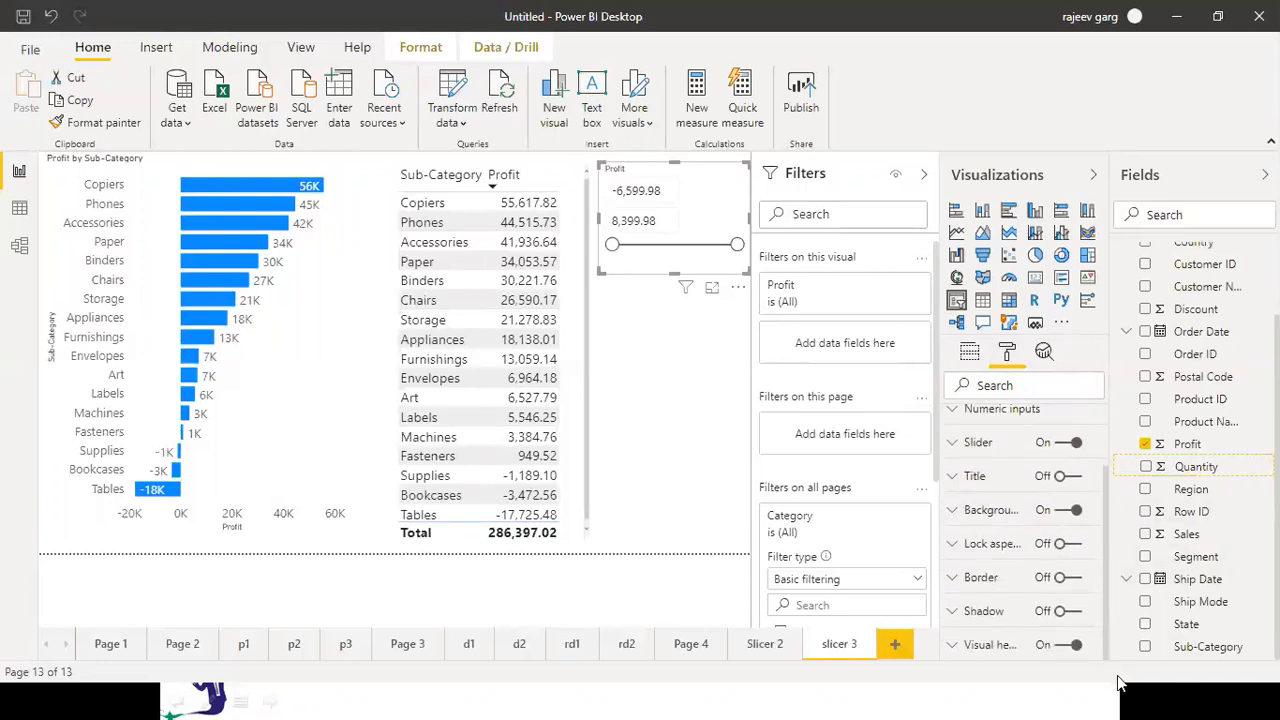
pyautogui.click(672, 393)
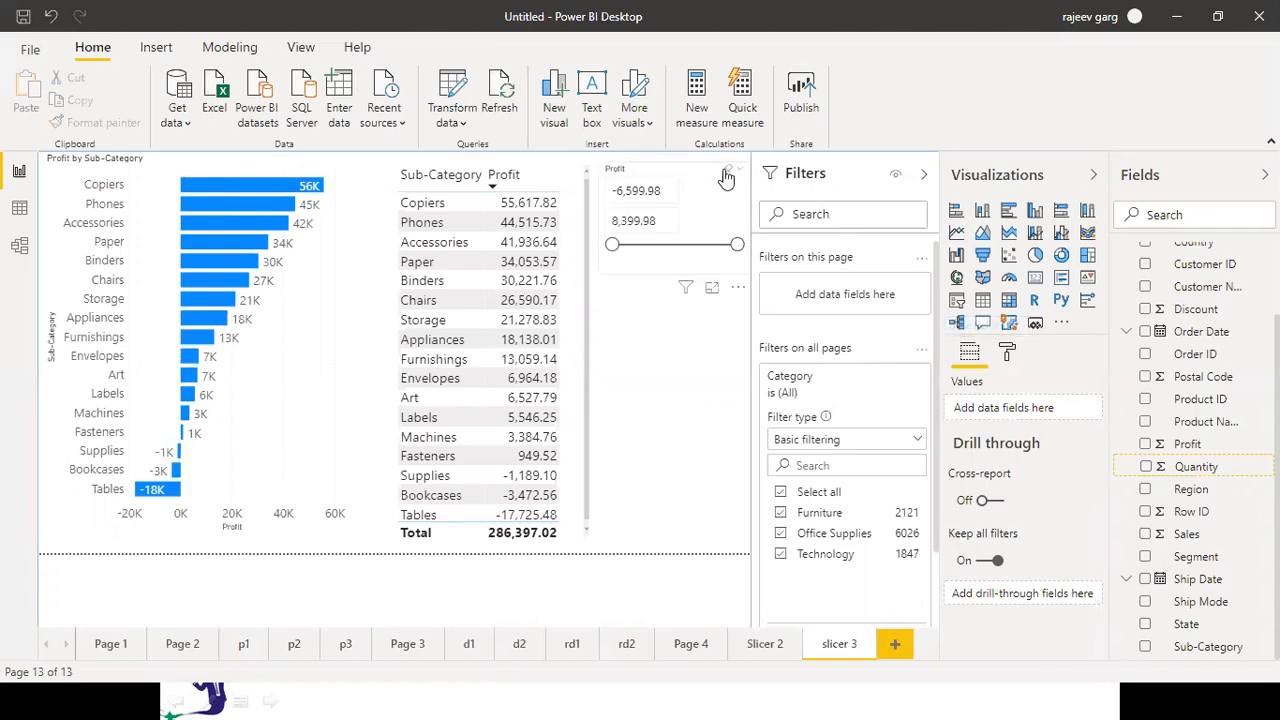
# Change the Profit slicer's type to Less than or equal to and make the slicer taller without covering the table
pyautogui.click(726, 177)
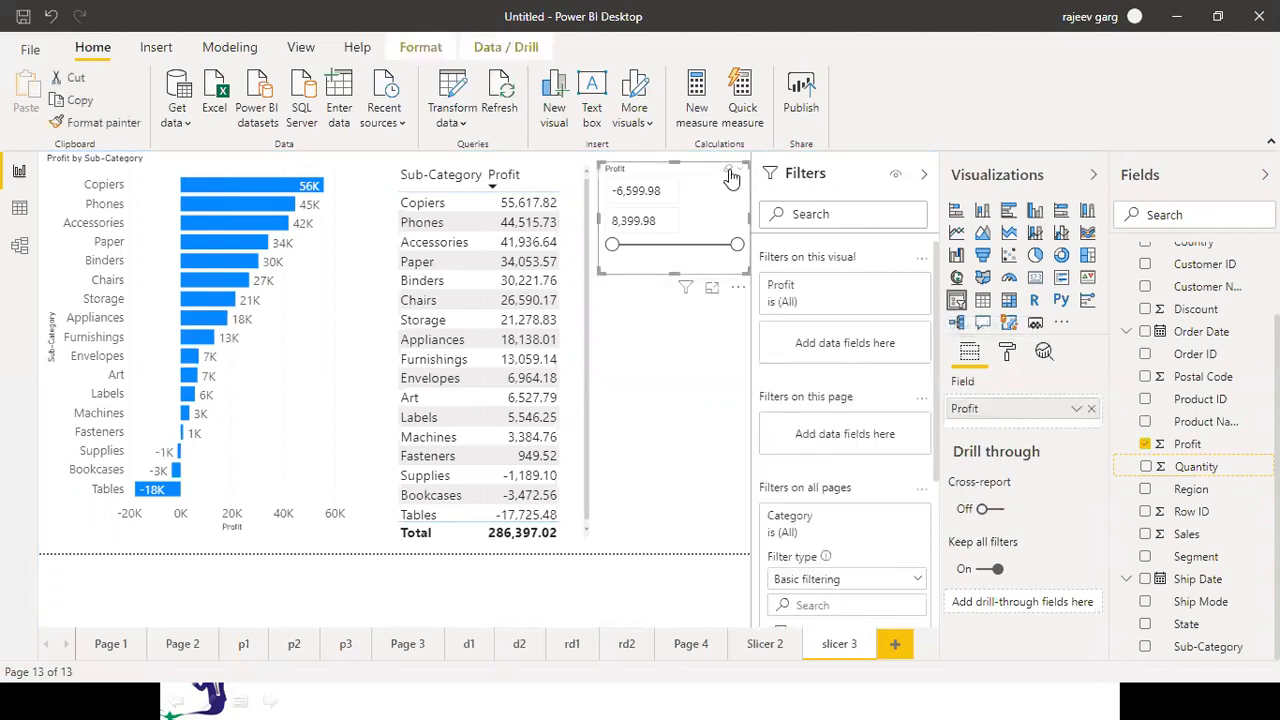
pyautogui.click(739, 175)
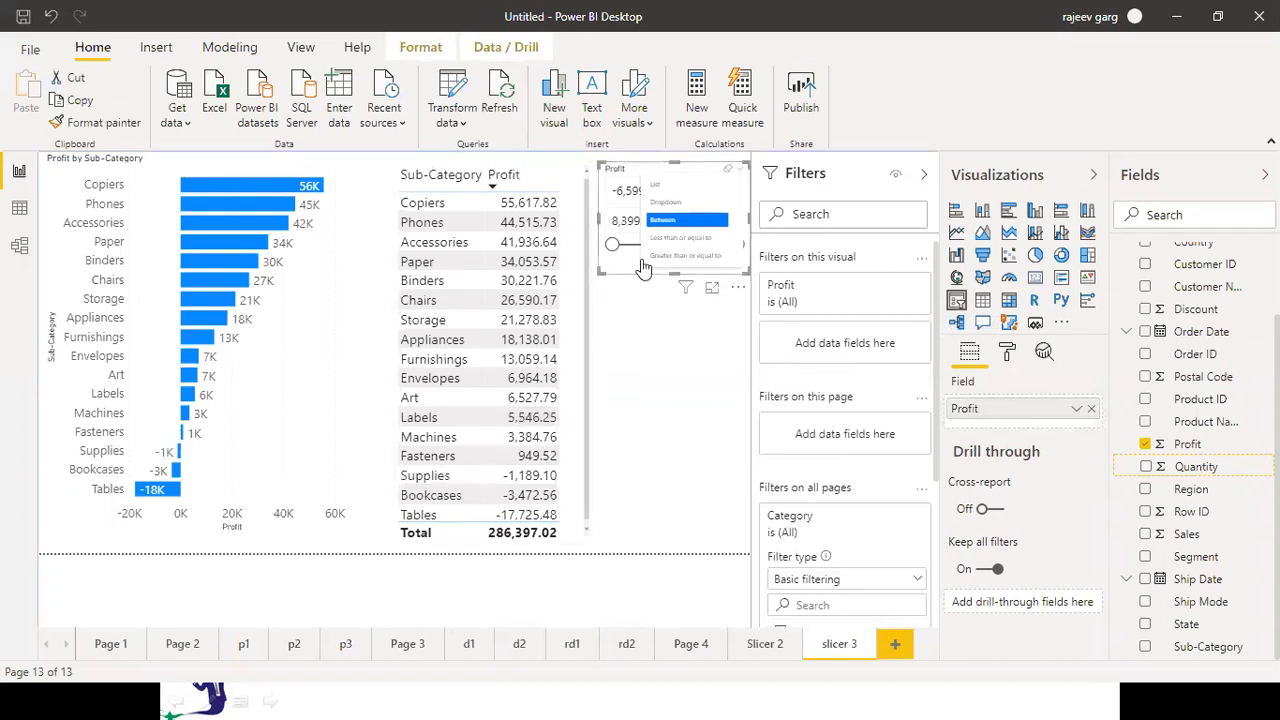
pyautogui.moveTo(598, 273); pyautogui.dragTo(541, 333)
pyautogui.click(710, 395)
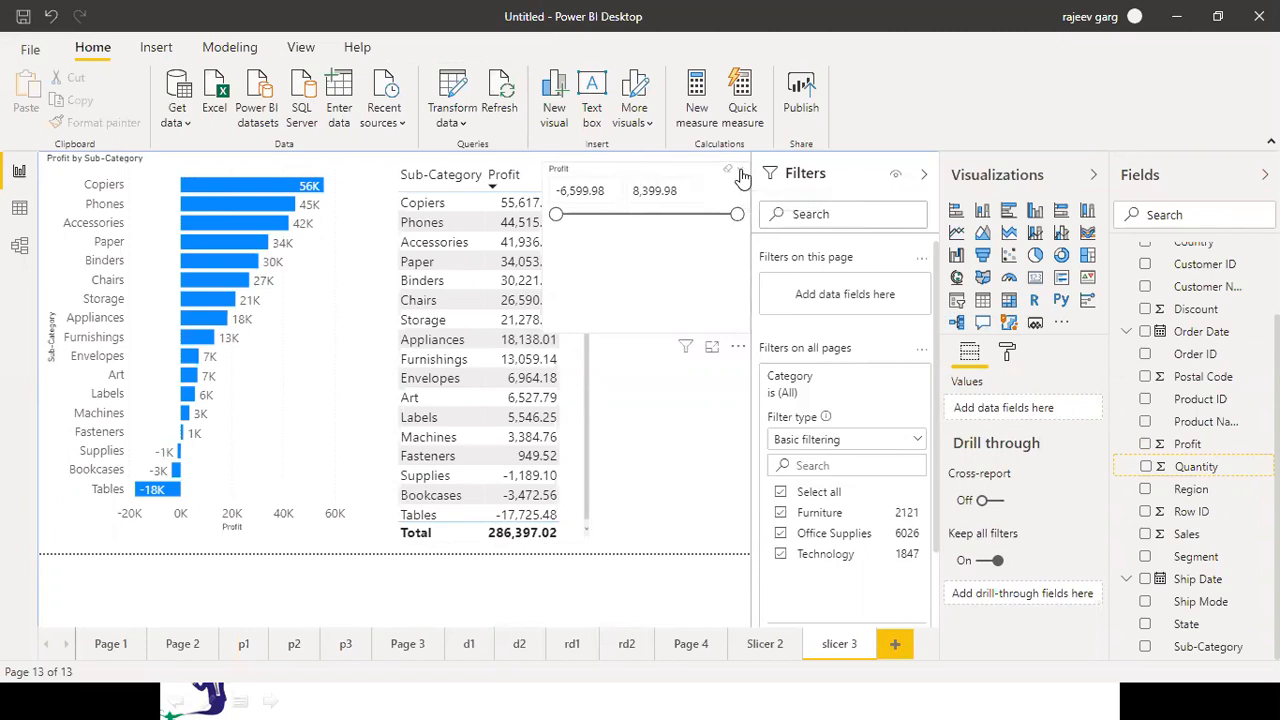
pyautogui.click(741, 177)
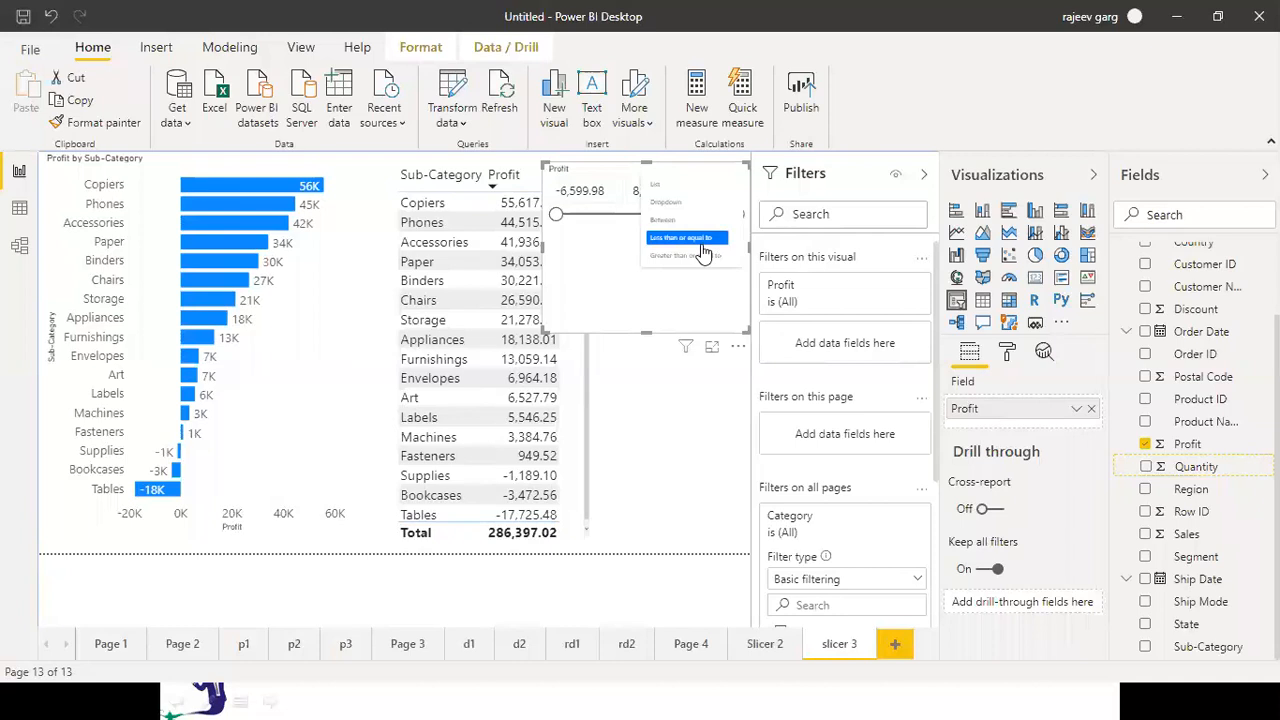
pyautogui.click(701, 244)
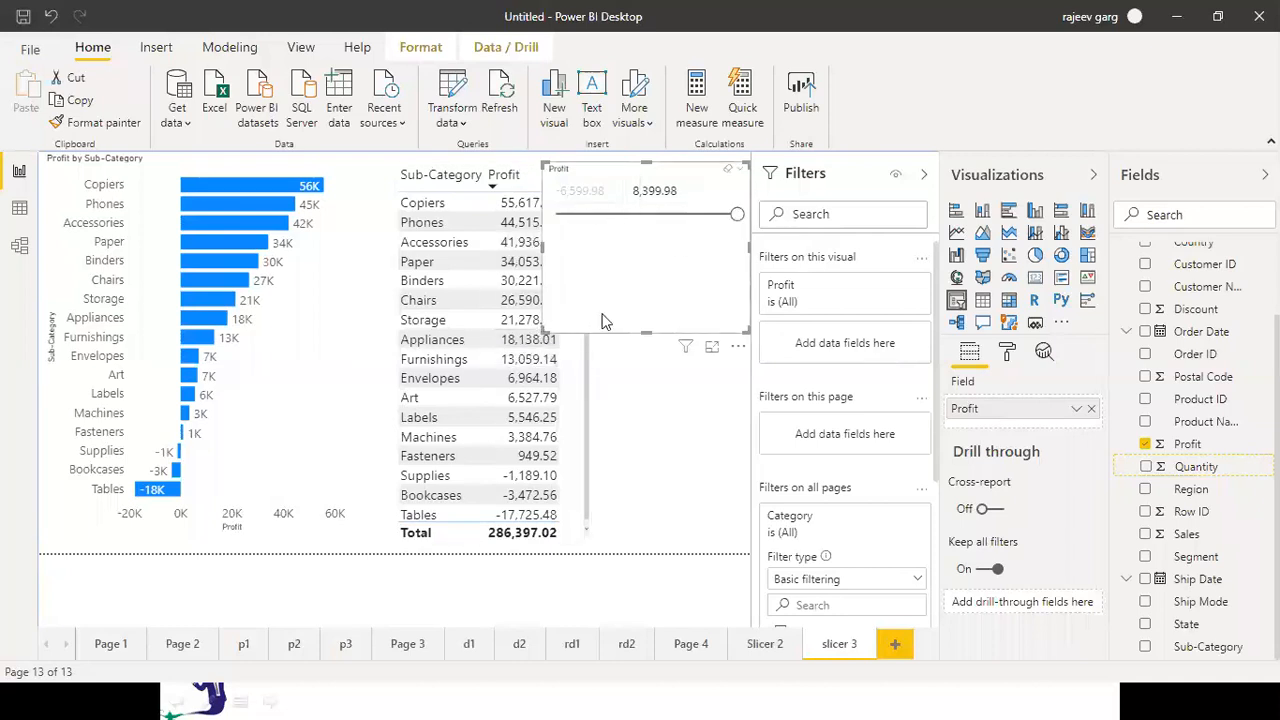
pyautogui.moveTo(542, 332); pyautogui.dragTo(592, 316)
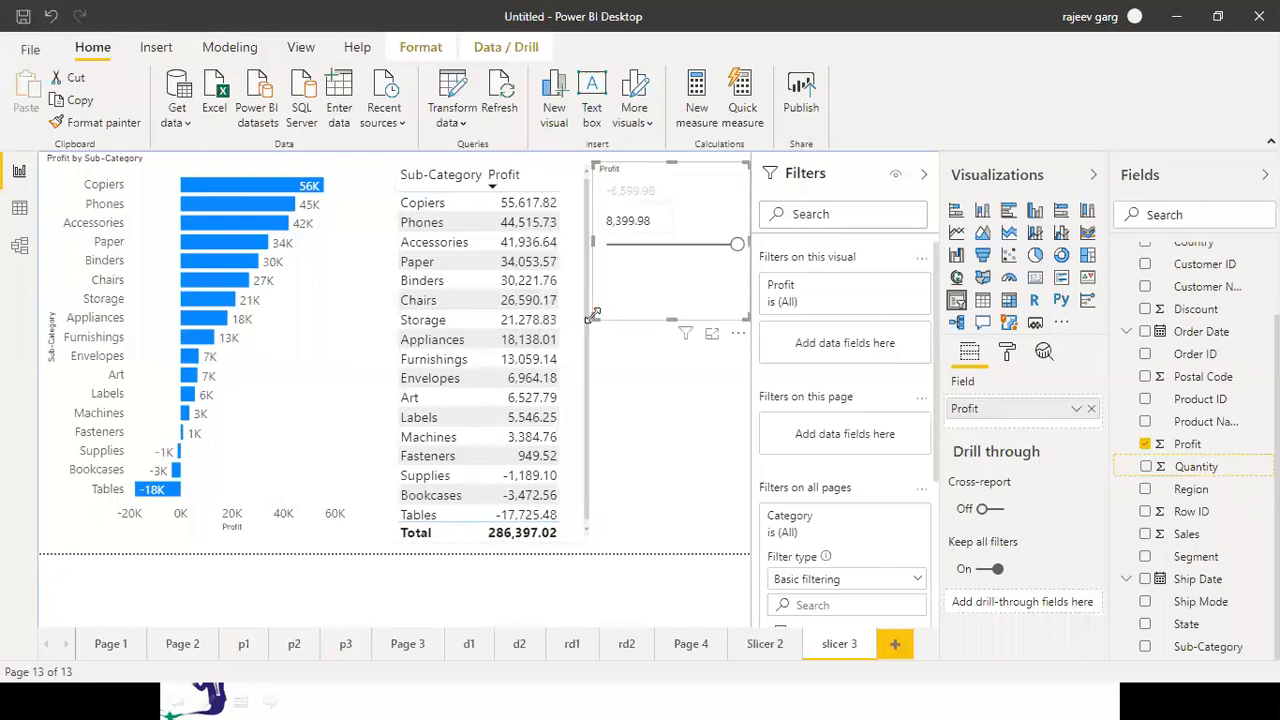
# Set the Profit slicer's upper limit to 0 and switch its type to Greater than or equal to
pyautogui.click(612, 253)
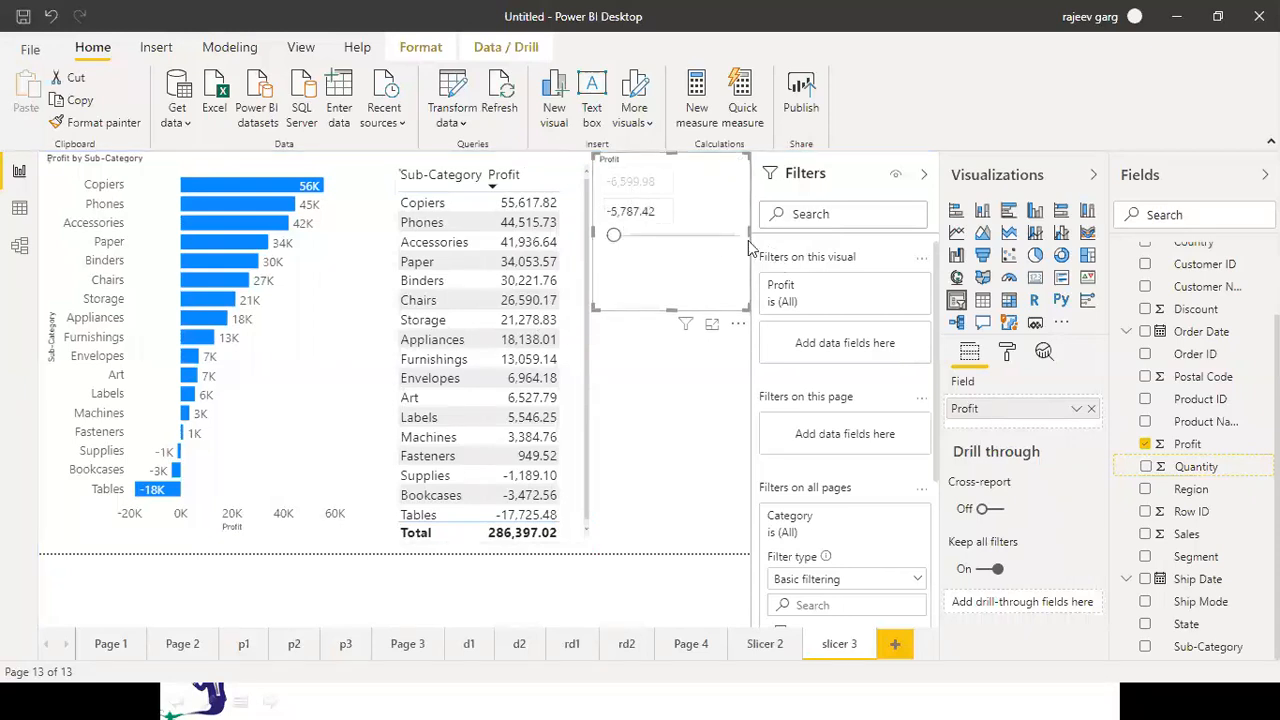
pyautogui.moveTo(615, 236); pyautogui.dragTo(740, 240)
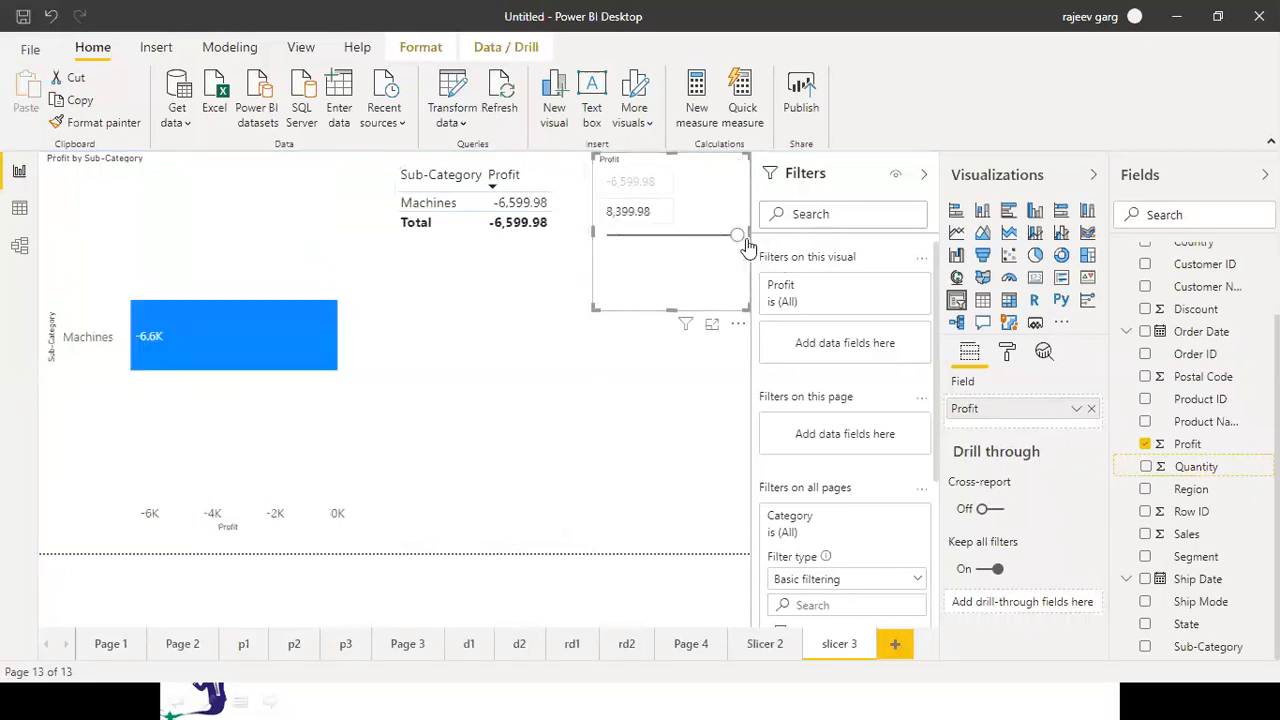
pyautogui.click(667, 211)
pyautogui.write('0')
pyautogui.press('Return')
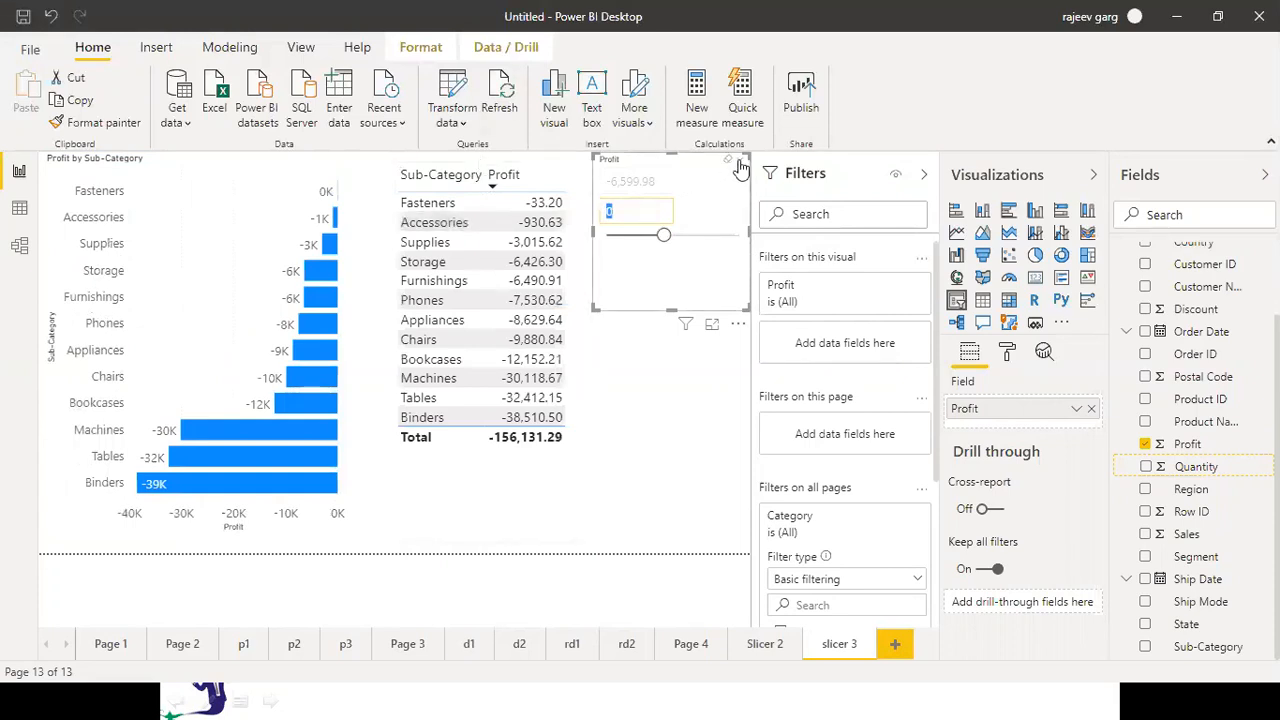
pyautogui.click(733, 162)
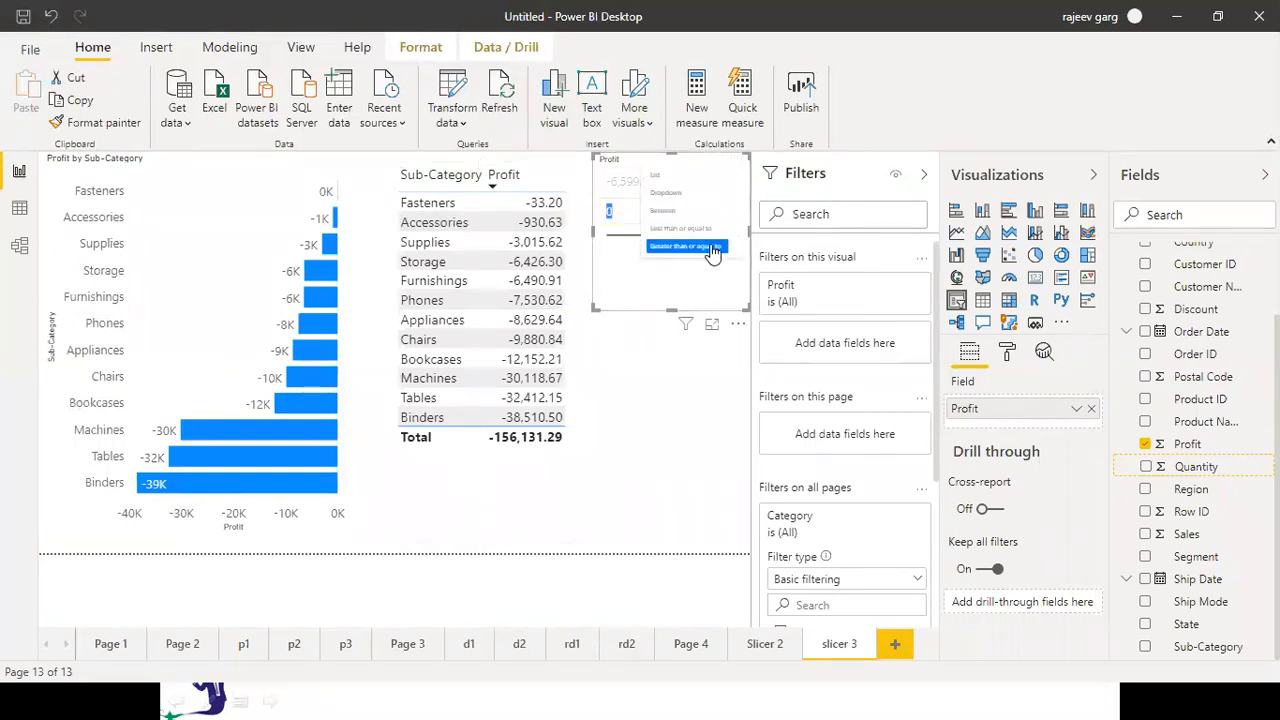
pyautogui.click(710, 247)
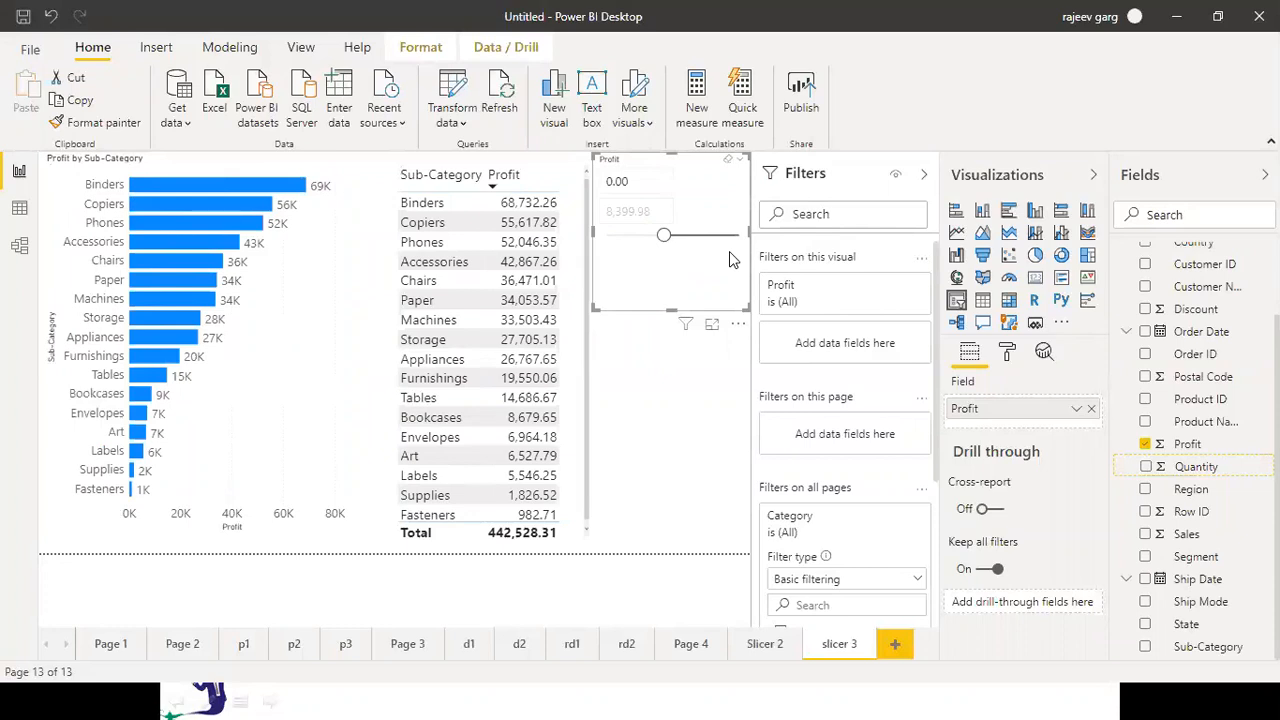
# Set the Profit slicer's type to Between and lower its minimum to -6,599.98
pyautogui.click(740, 163)
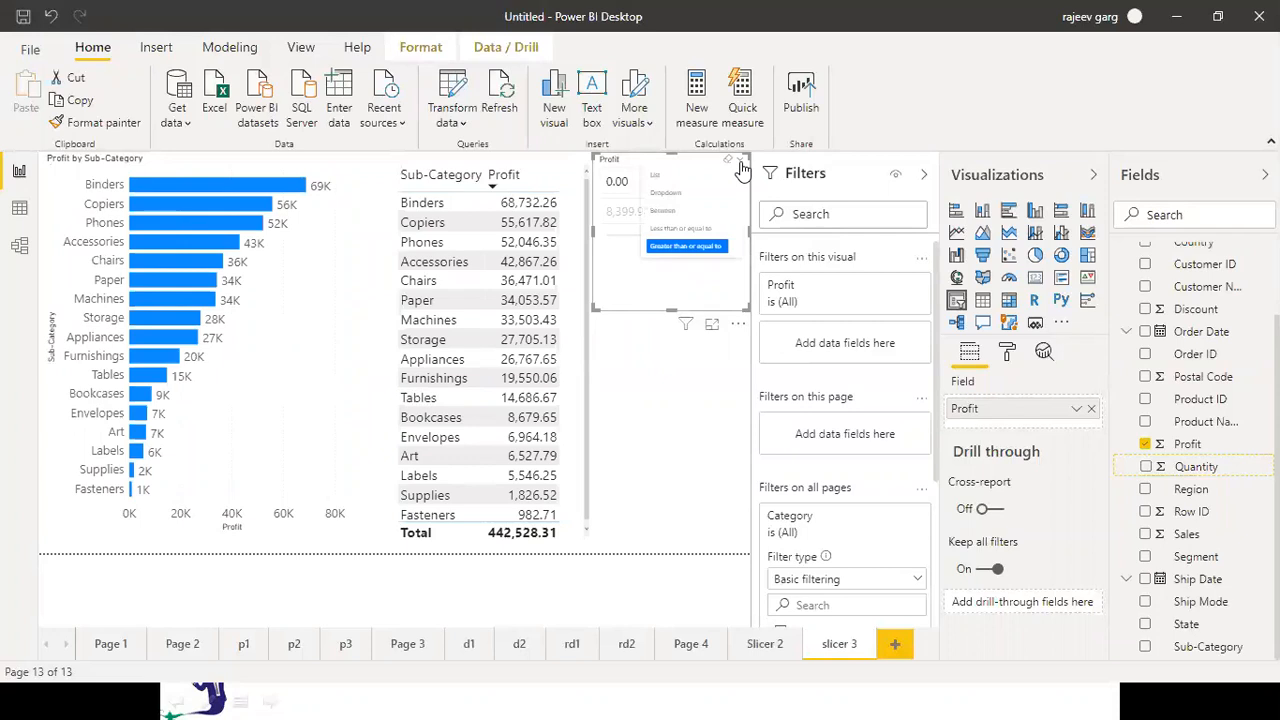
pyautogui.click(680, 214)
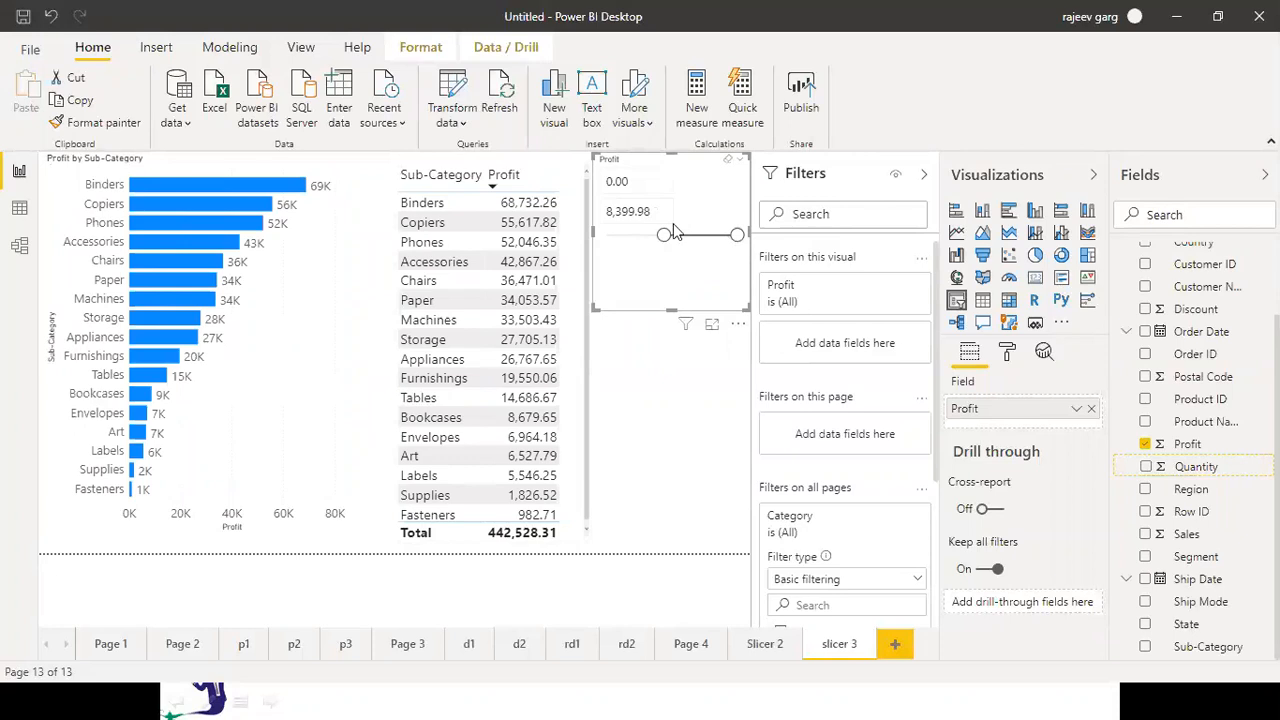
pyautogui.moveTo(663, 238); pyautogui.dragTo(570, 240)
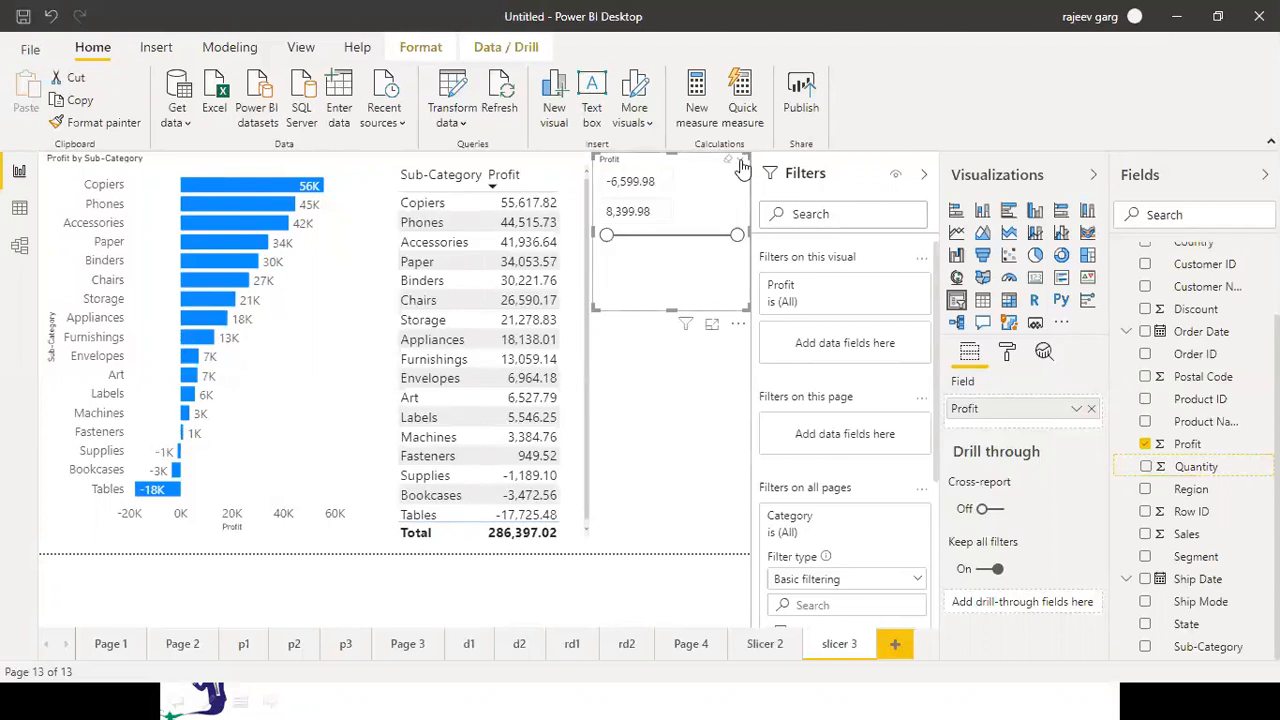
# Delete the existing Profit slicer from the page
pyautogui.click(741, 163)
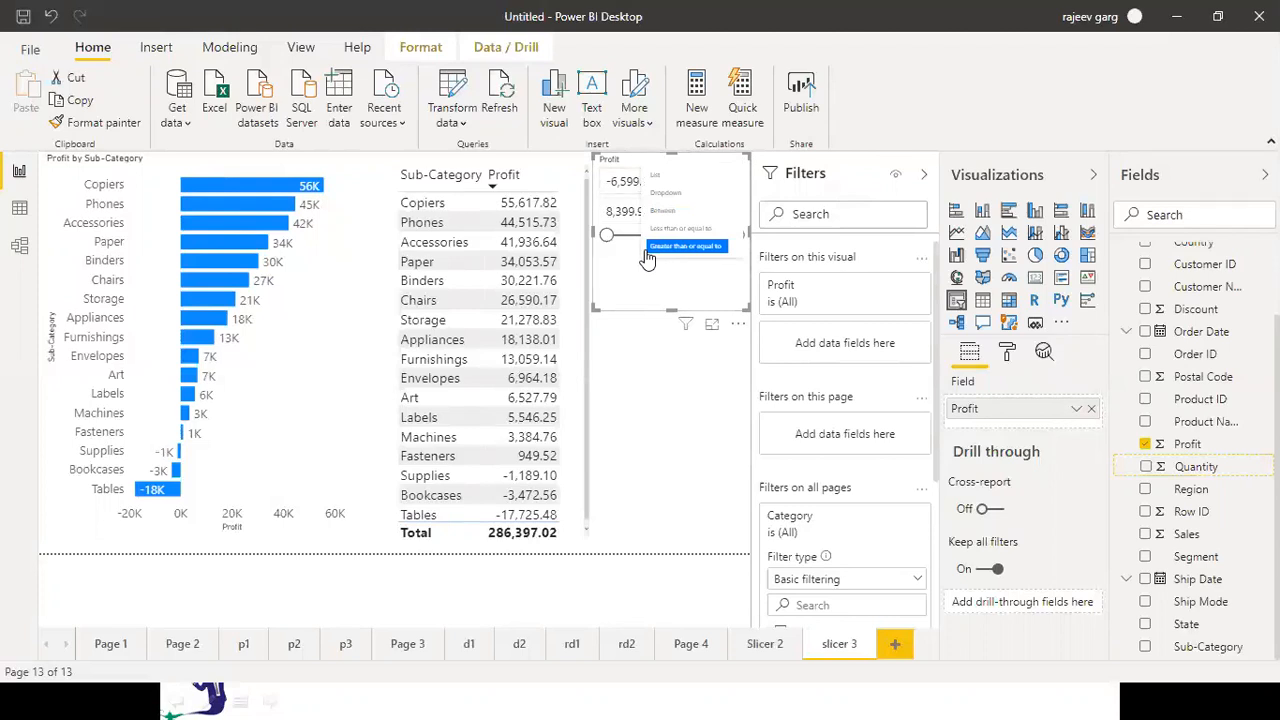
pyautogui.click(648, 434)
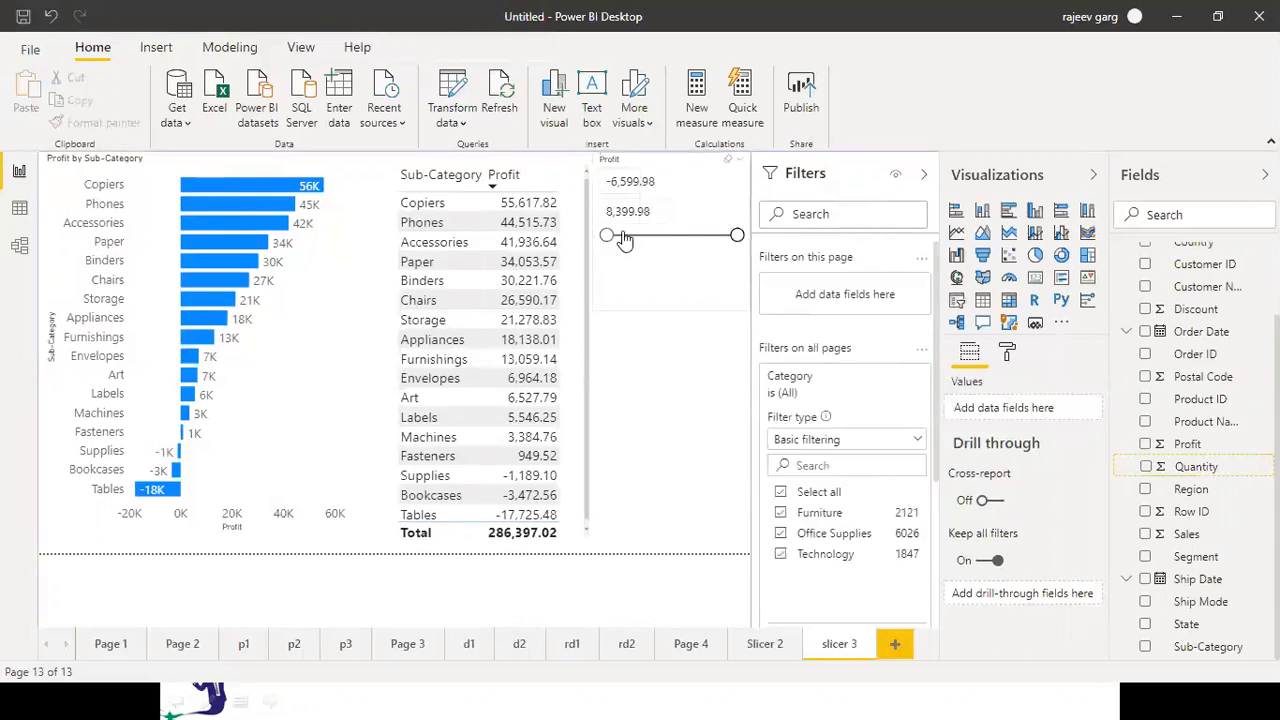
pyautogui.click(697, 201)
pyautogui.press('Delete')
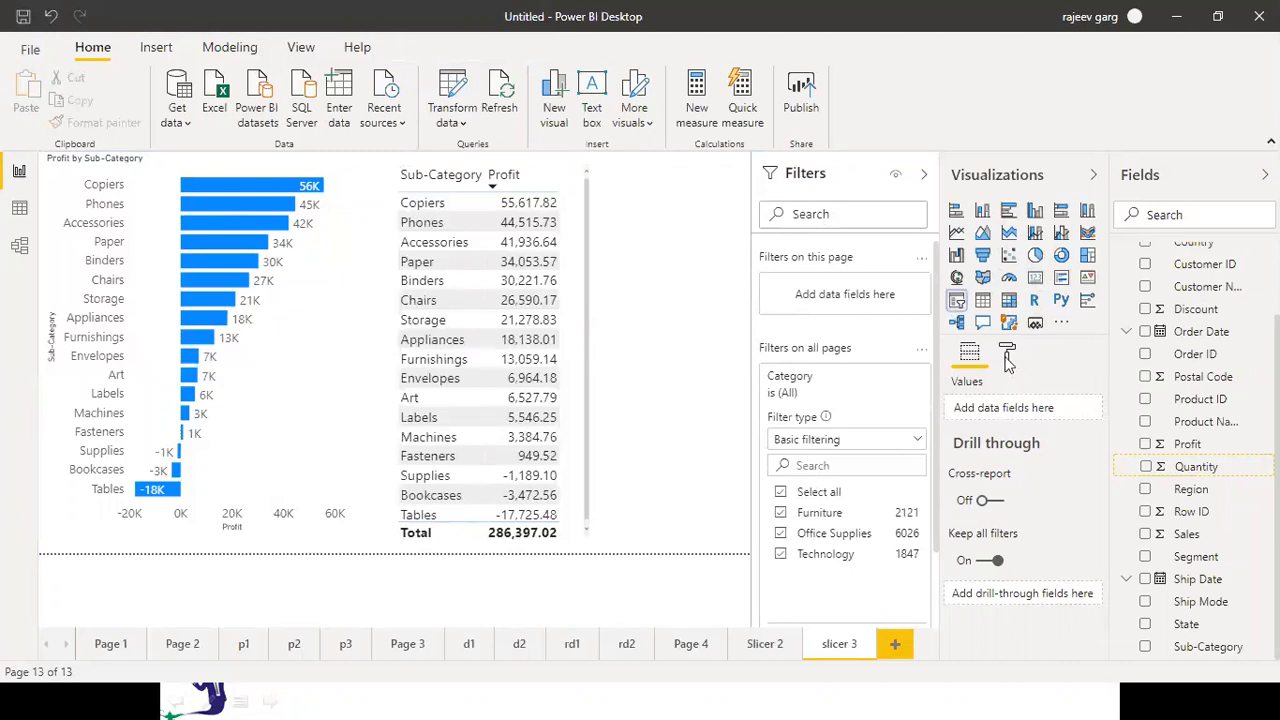
# Add a new slicer beside the table, shorten it from its lower edge, and assign the Profit field to it
pyautogui.click(956, 300)
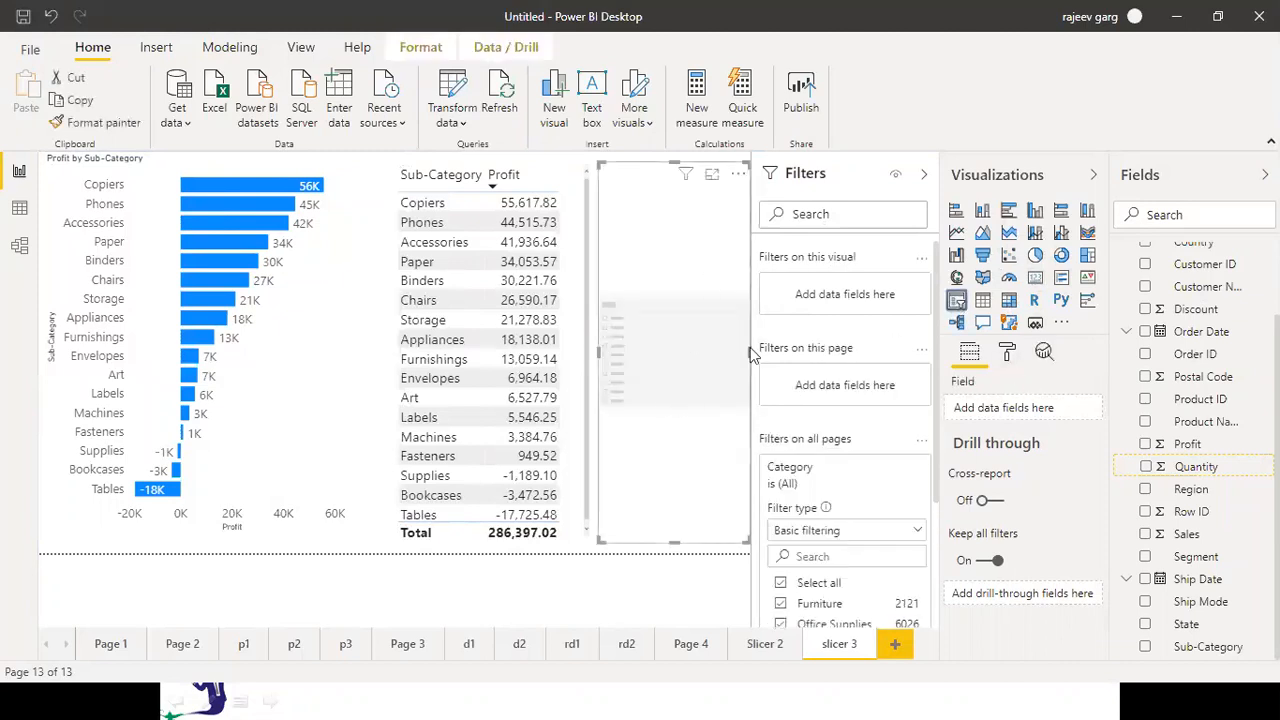
pyautogui.moveTo(673, 543); pyautogui.dragTo(683, 376)
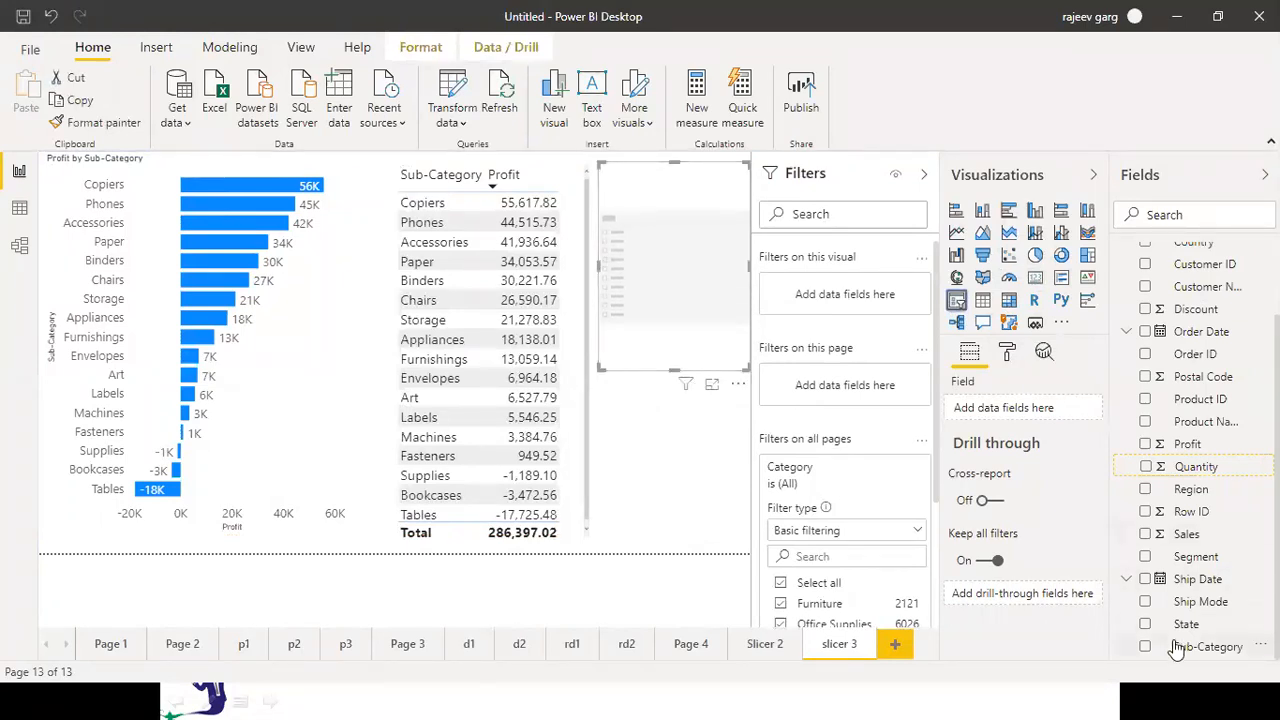
pyautogui.moveTo(790, 240); pyautogui.dragTo(1205, 262)
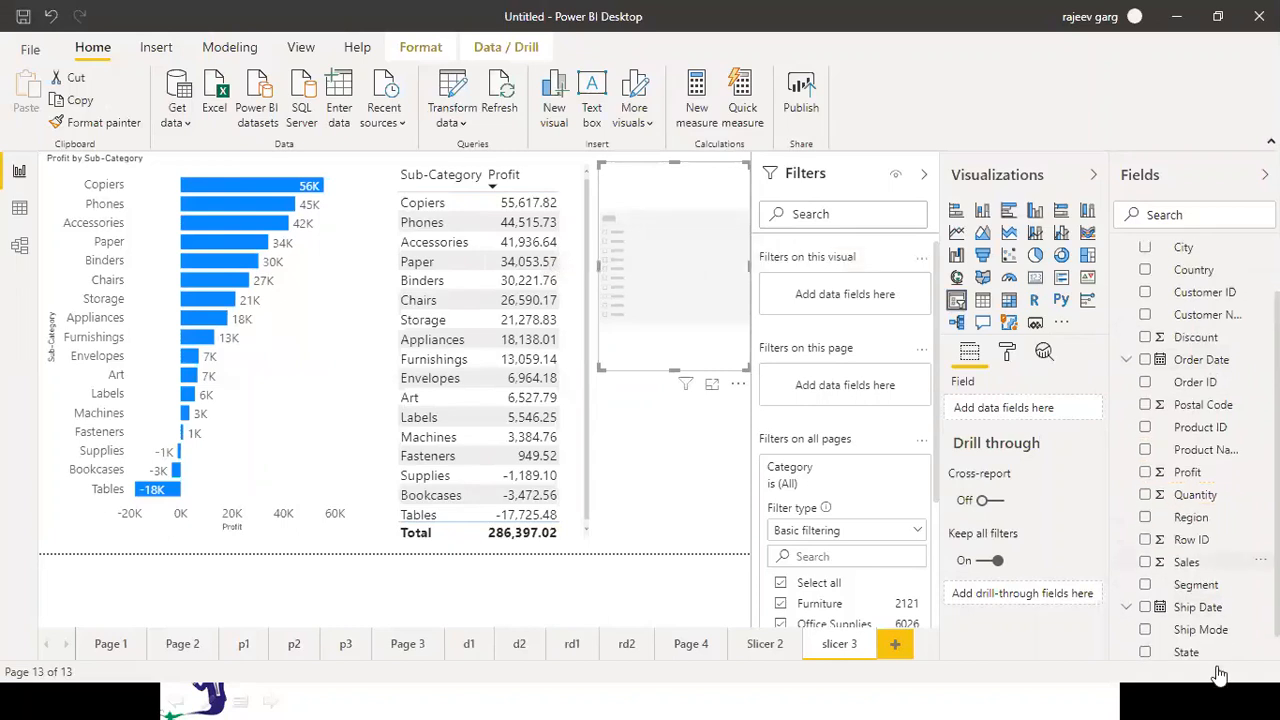
pyautogui.moveTo(1186, 473); pyautogui.dragTo(695, 291)
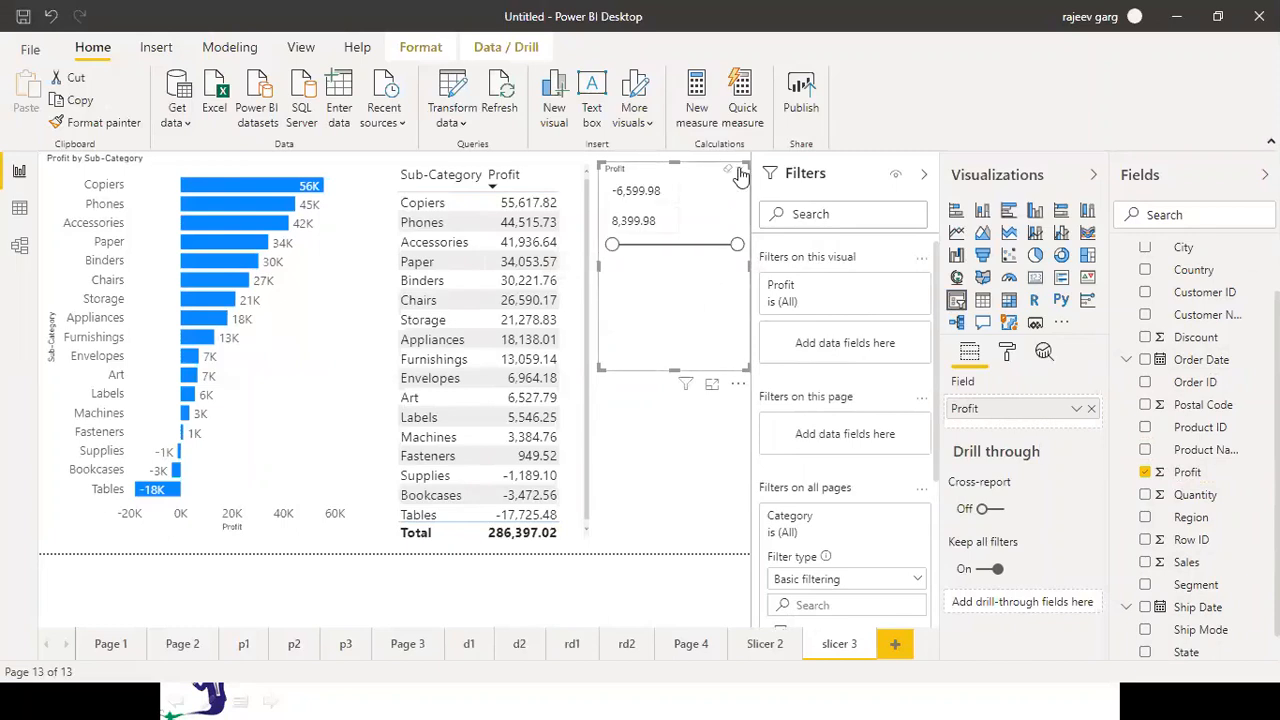
# Change the Profit slicer's type to List and filter by -6,599.98, by -3,839.99, and by -6,599.98 again
pyautogui.click(739, 174)
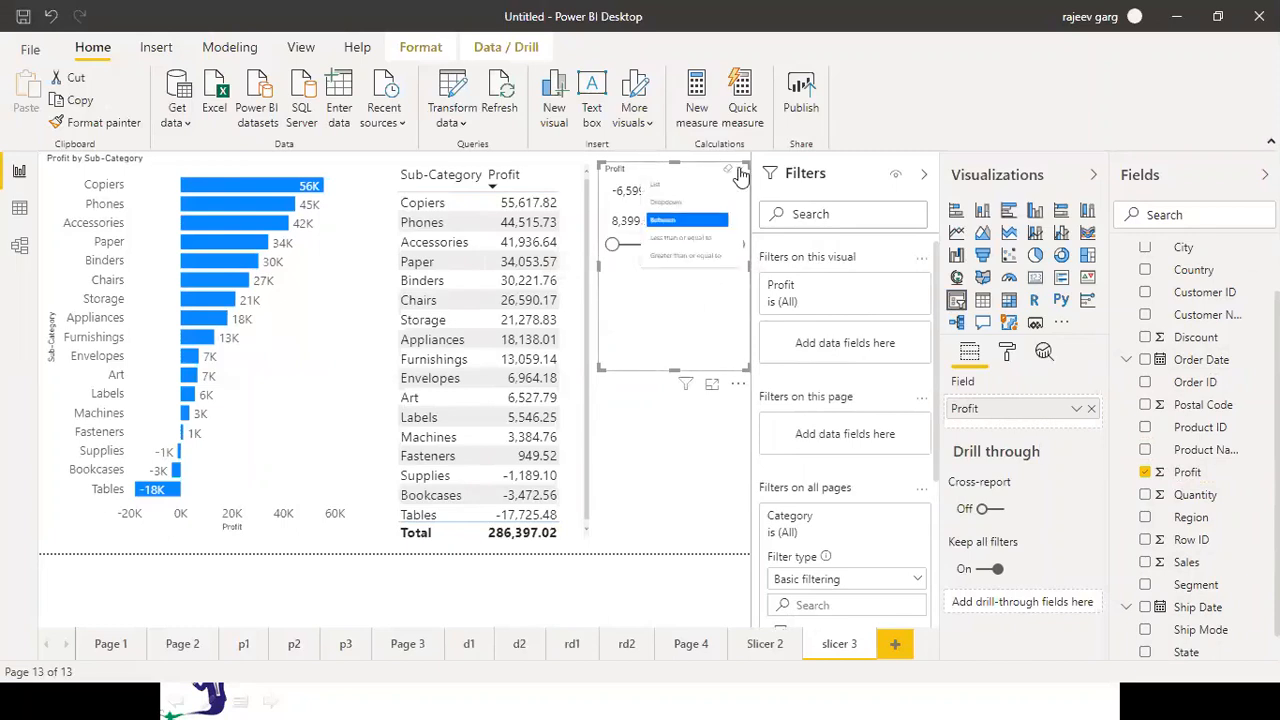
pyautogui.click(670, 193)
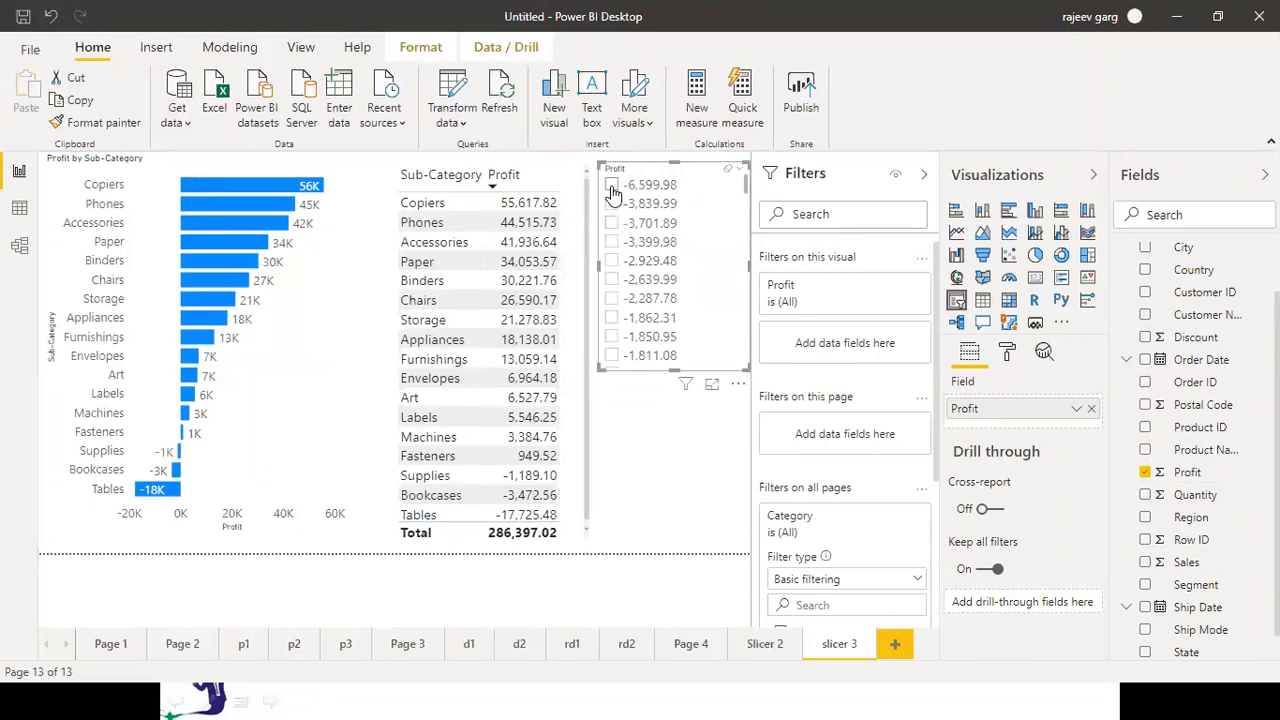
pyautogui.click(612, 187)
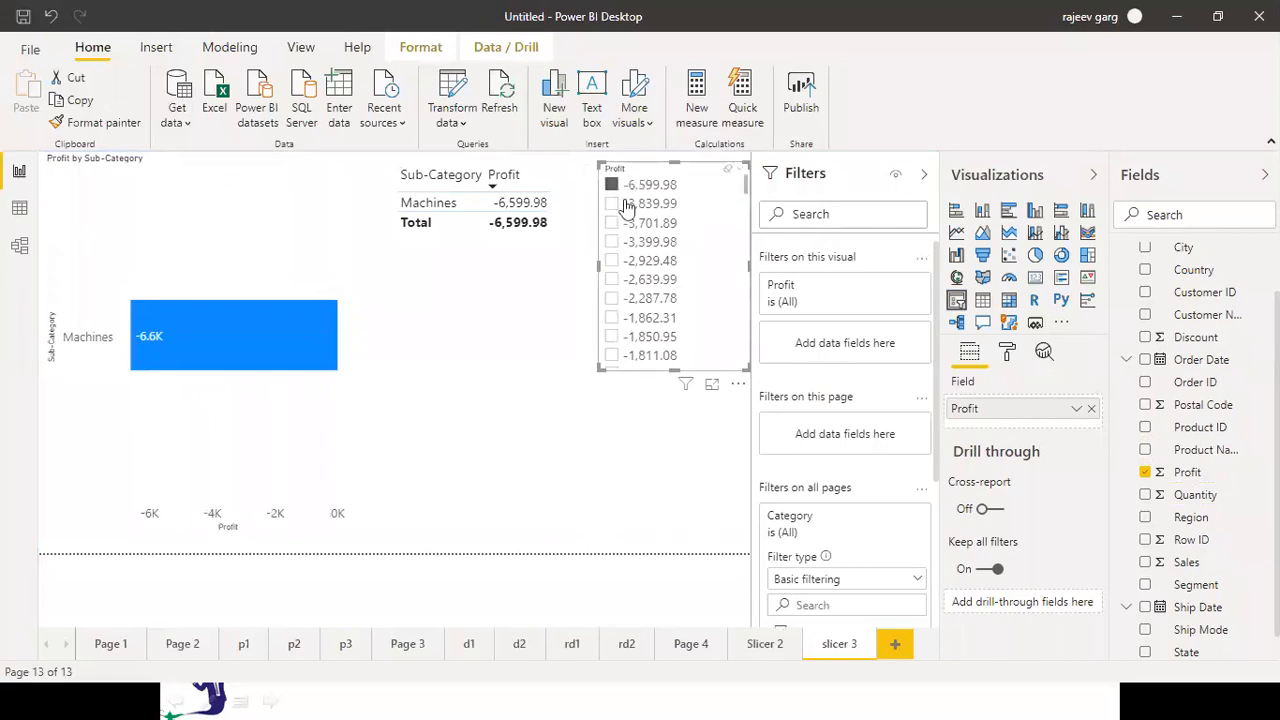
pyautogui.click(612, 205)
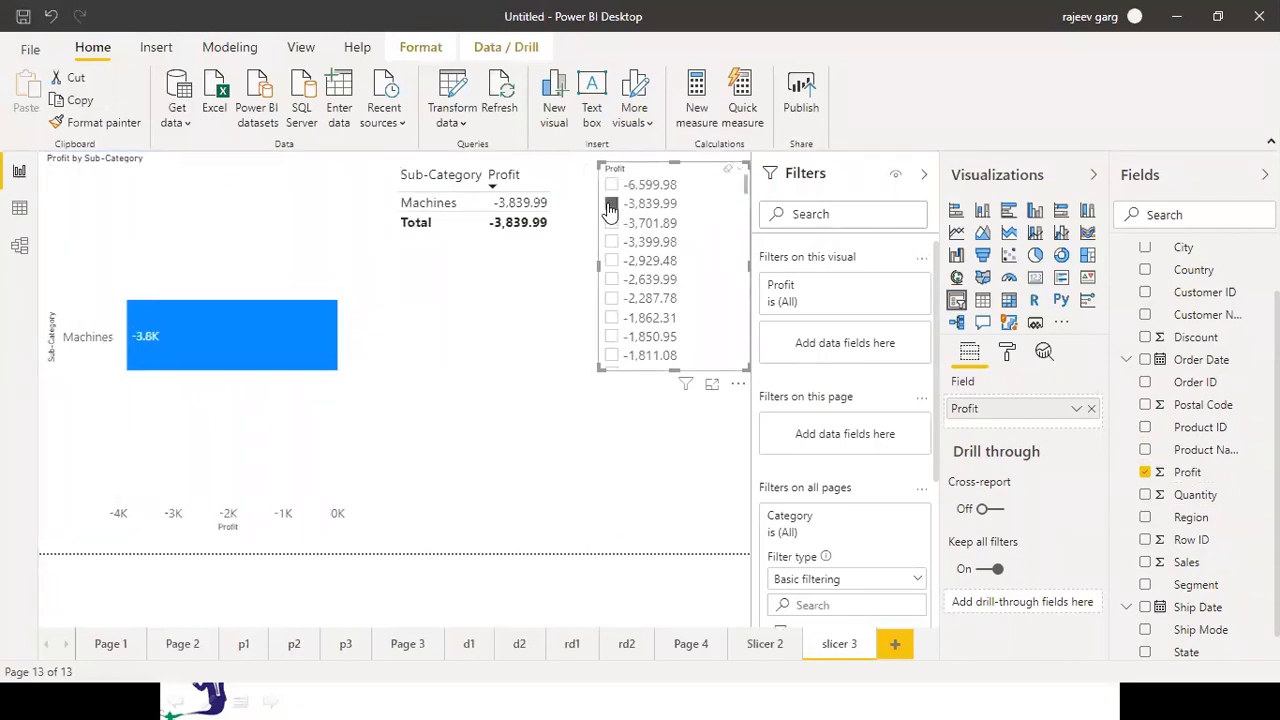
pyautogui.click(612, 186)
# Change the Profit slicer's type to Dropdown, expand its list of values and collapse it again
pyautogui.click(734, 173)
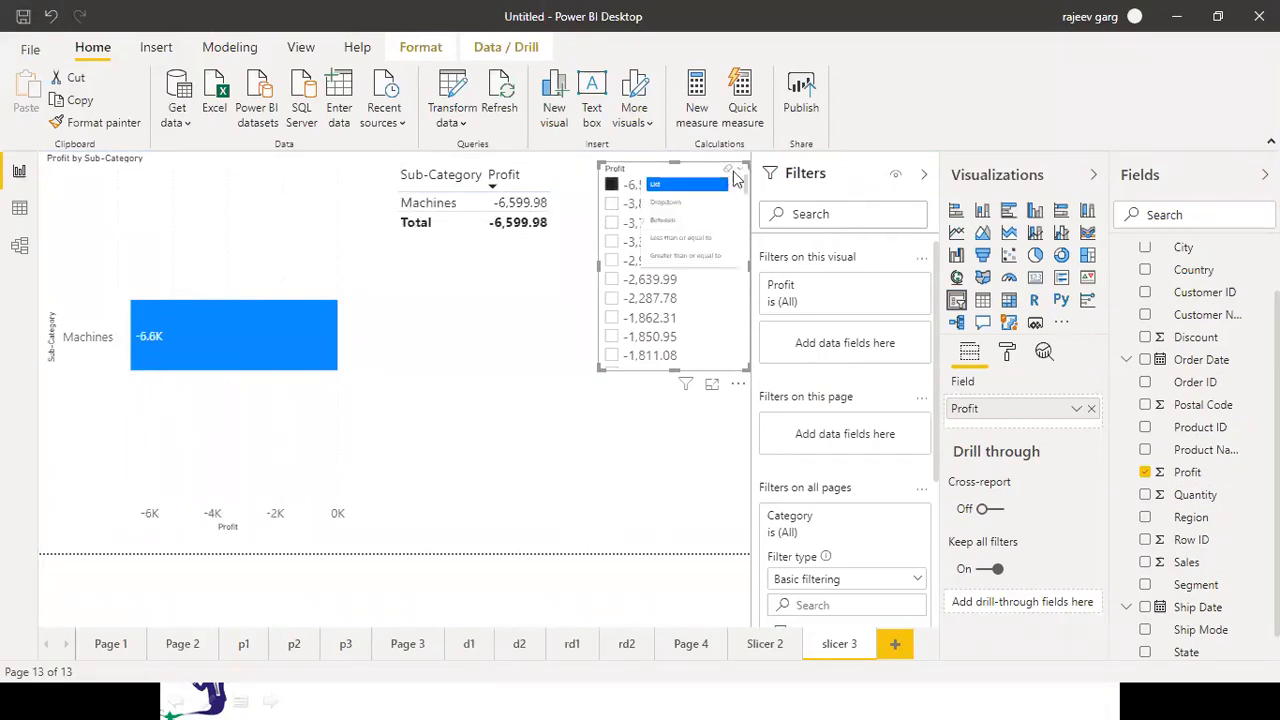
pyautogui.click(700, 205)
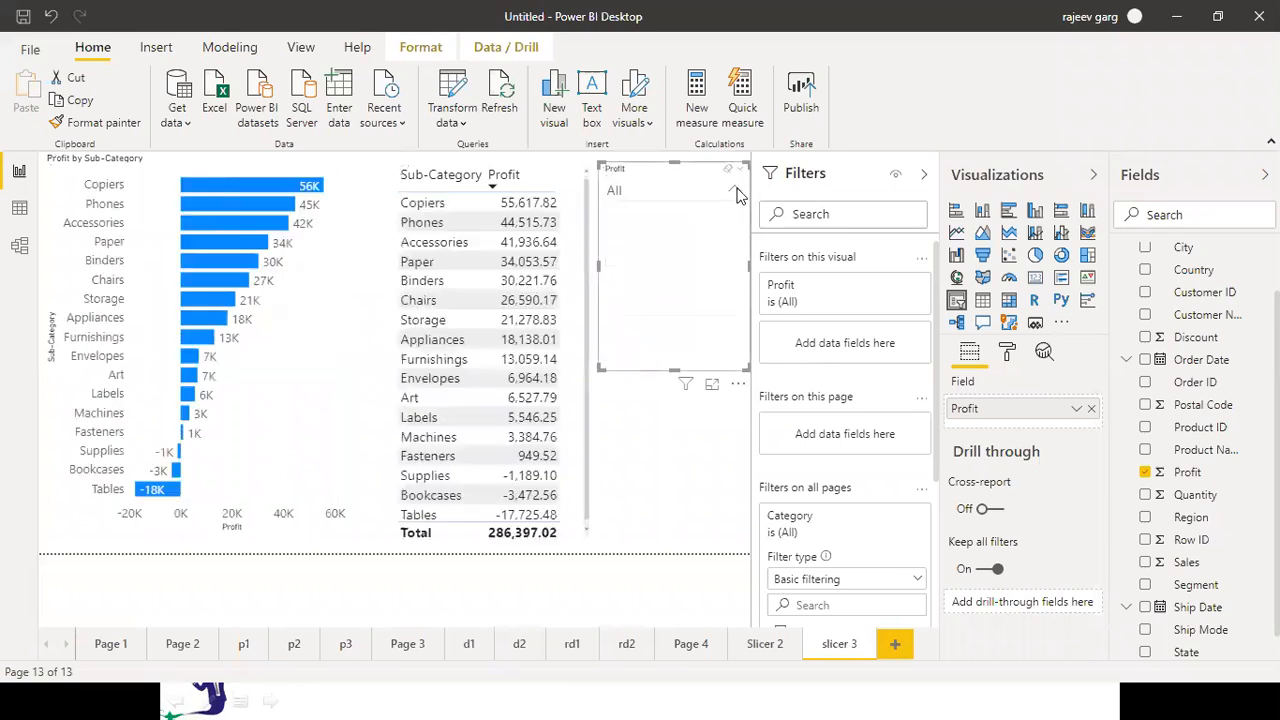
pyautogui.click(736, 192)
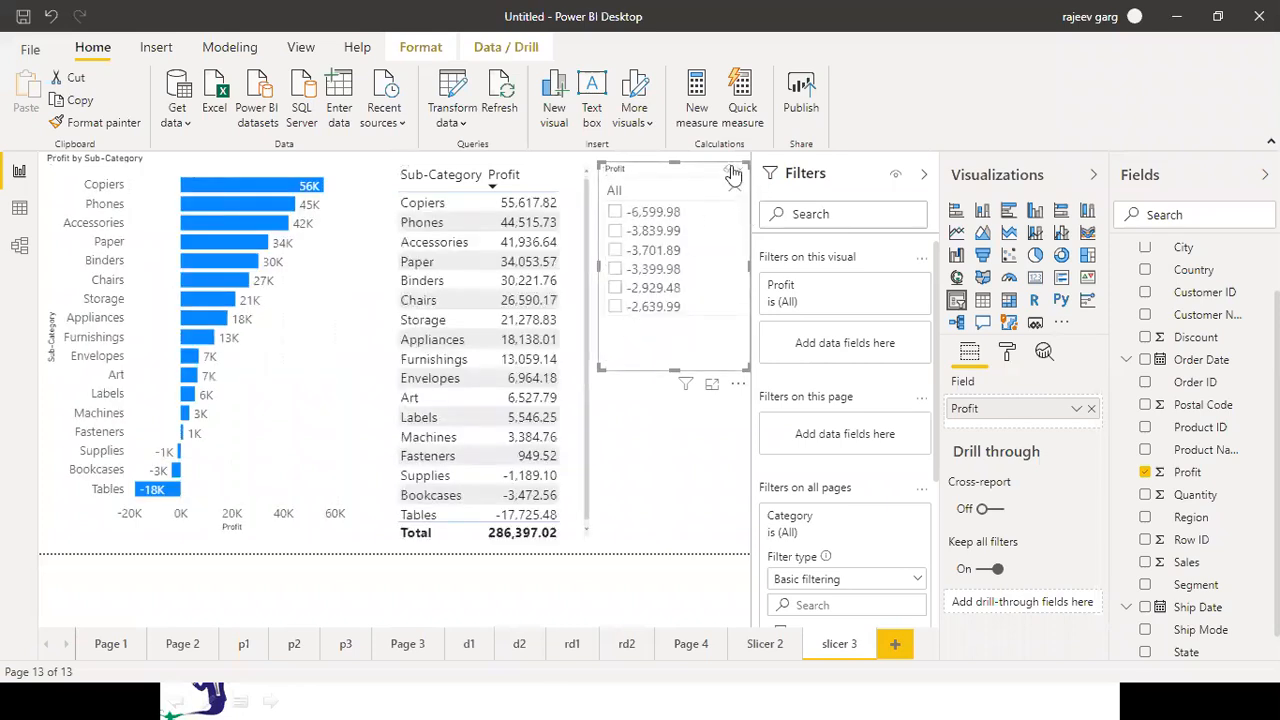
pyautogui.click(736, 186)
# Set the Profit slicer's type to Between and lower its upper limit to 540.90
pyautogui.click(740, 175)
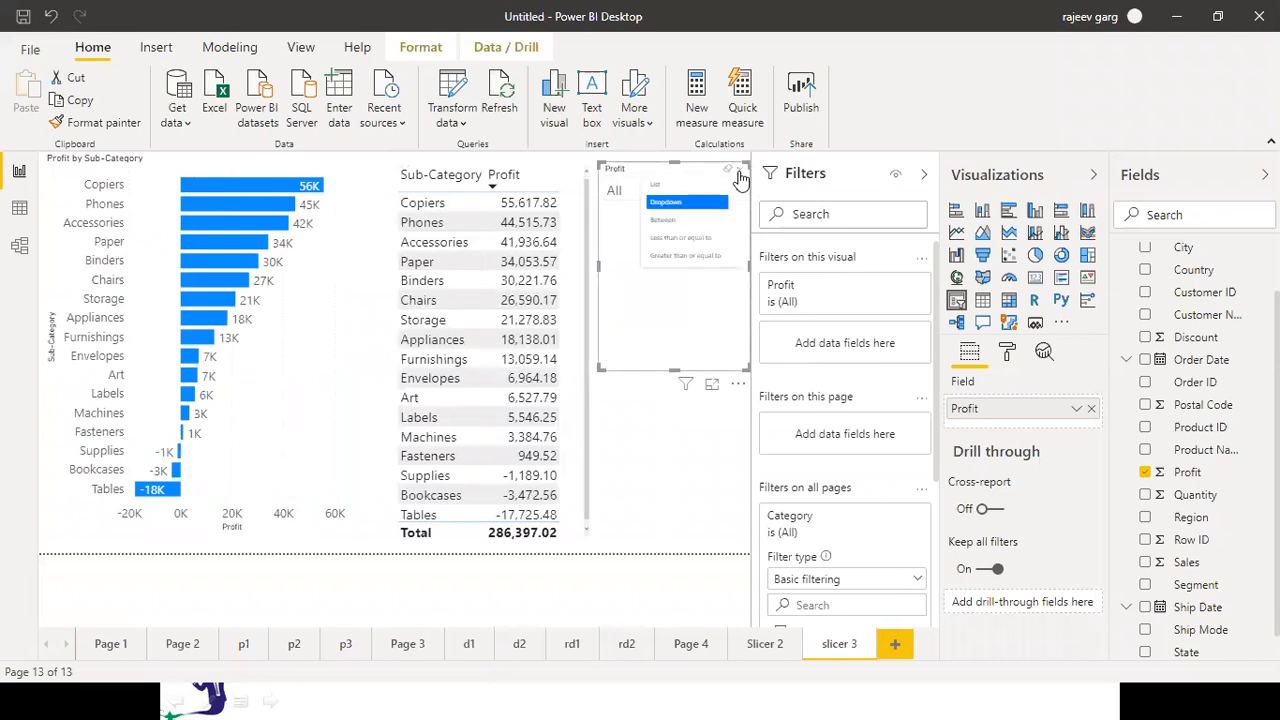
pyautogui.click(676, 220)
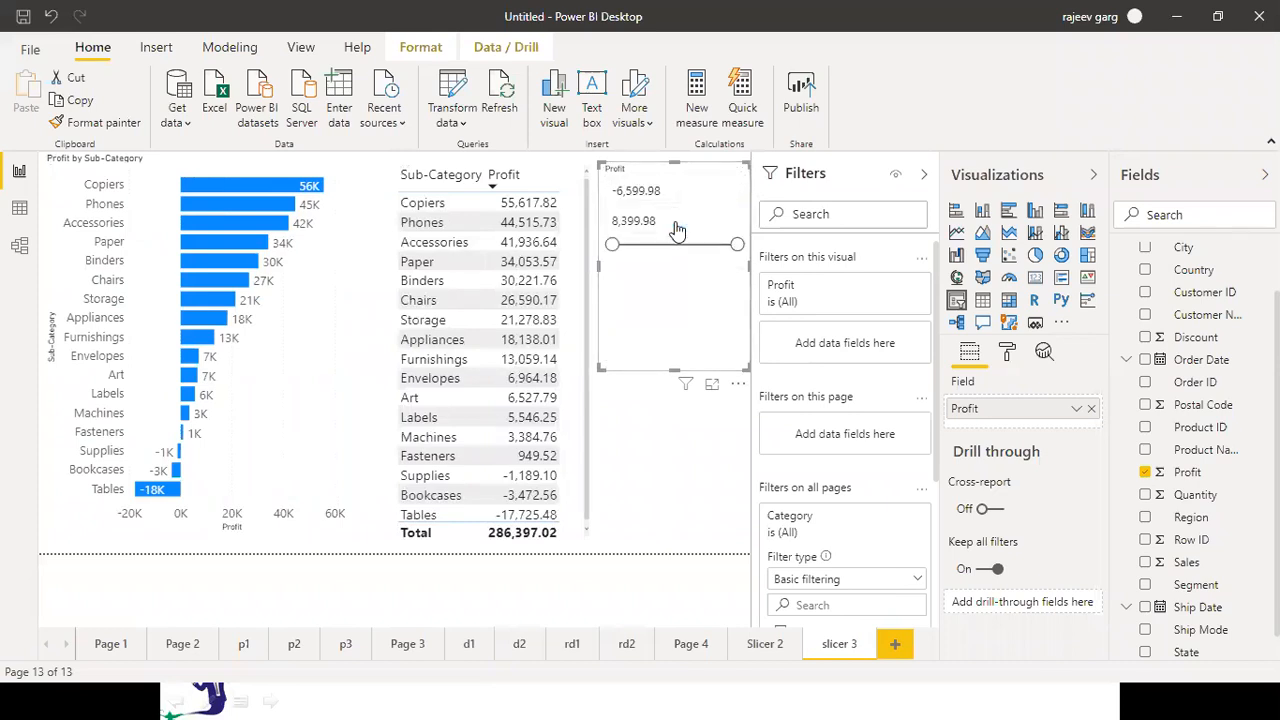
pyautogui.click(740, 175)
pyautogui.click(686, 343)
pyautogui.moveTo(736, 245); pyautogui.dragTo(673, 256)
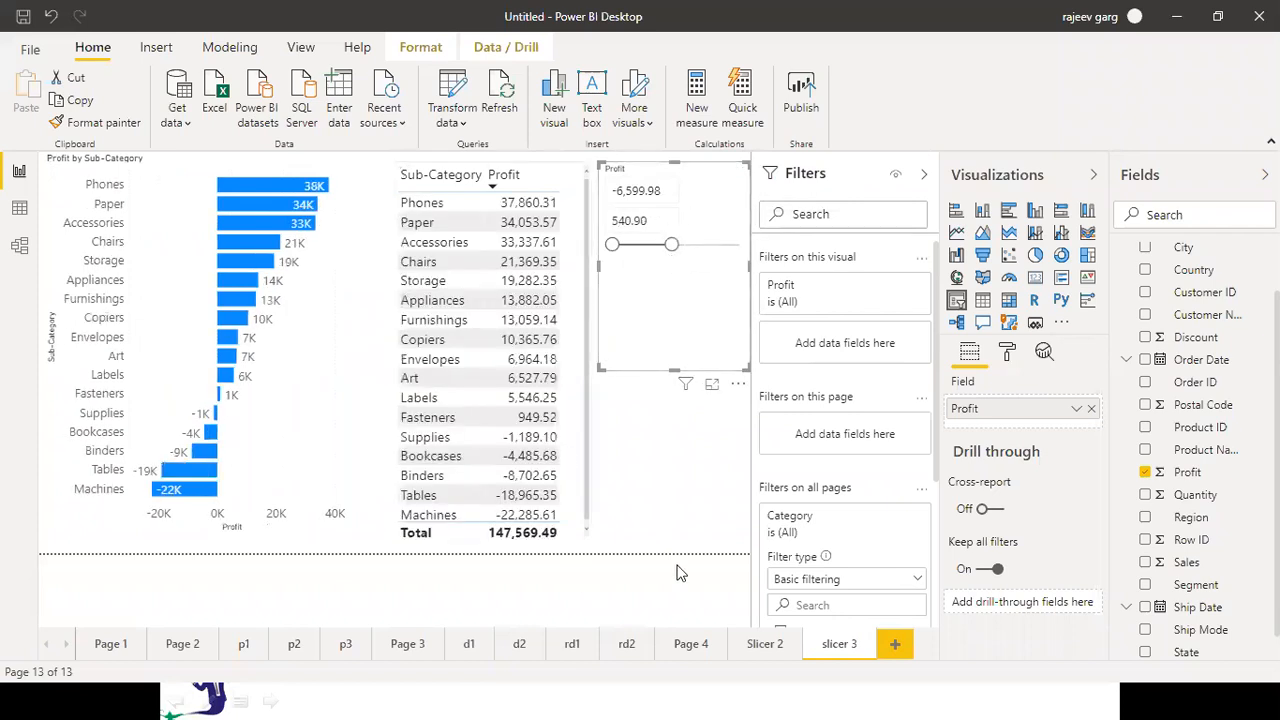
# On page Slicer 2, move the Order Date slicer's end date to 5/25/2017 and back out to 12/22/2017
pyautogui.click(760, 644)
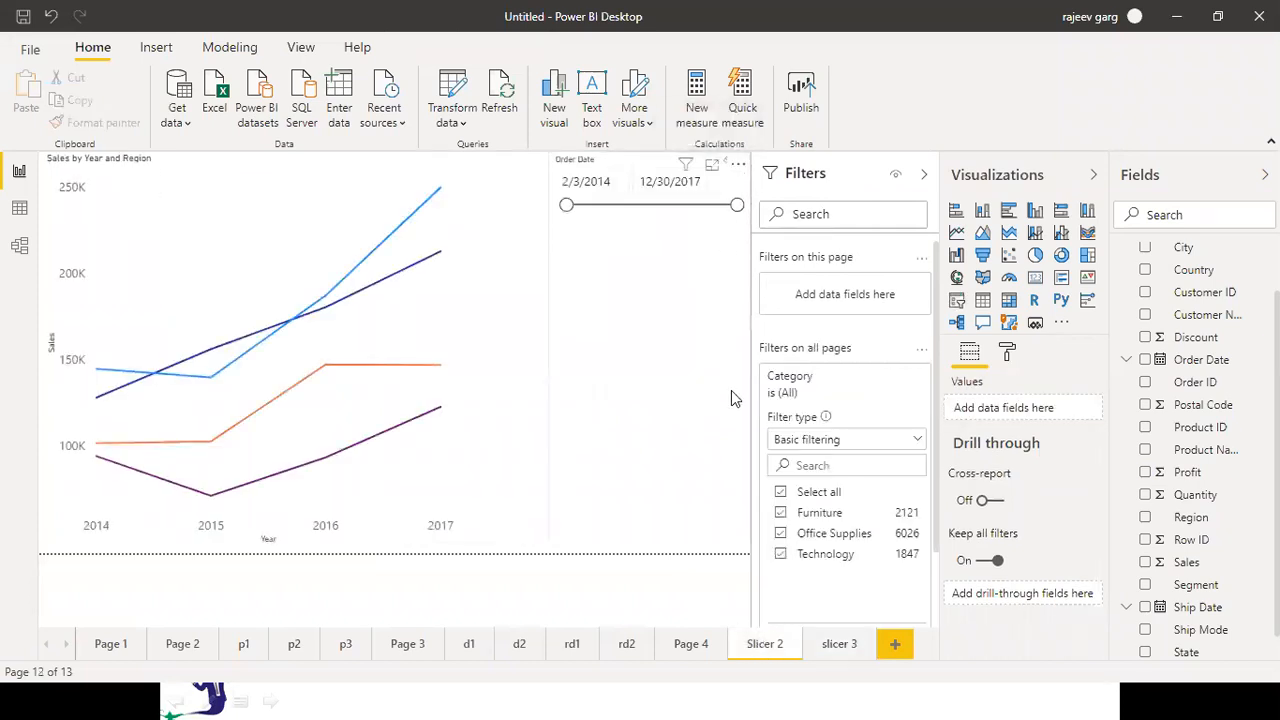
pyautogui.moveTo(686, 168)
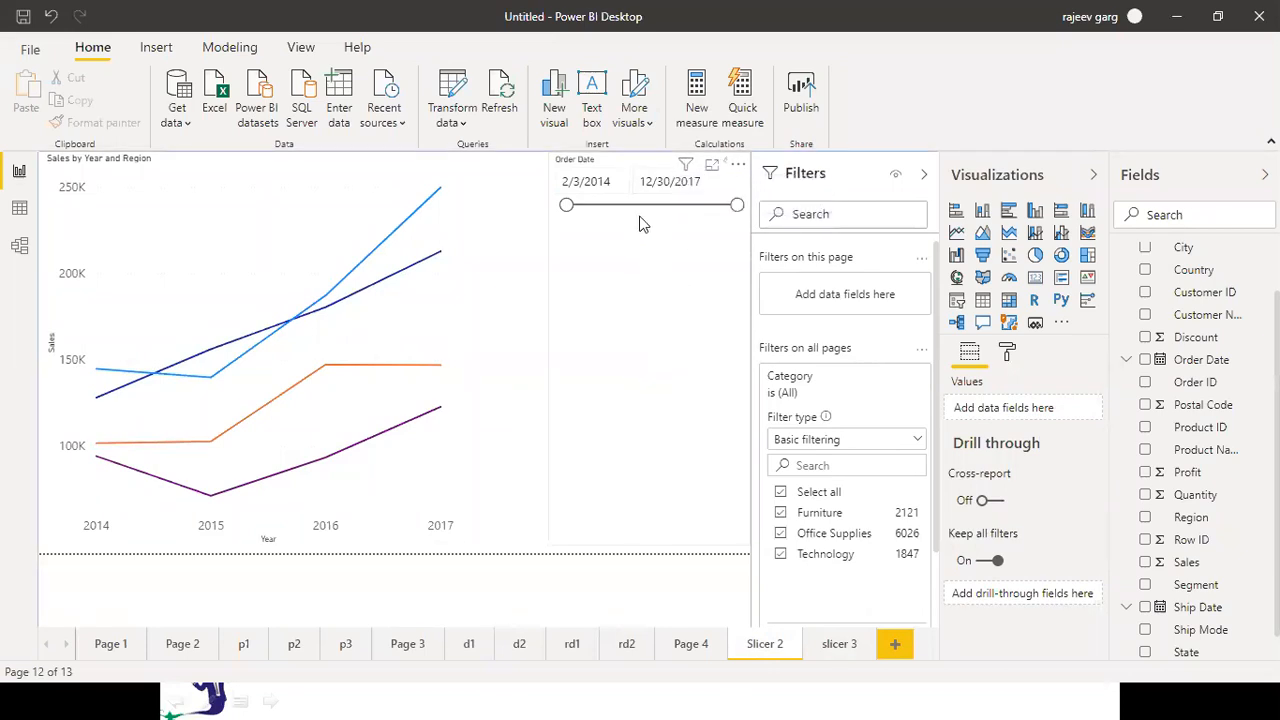
pyautogui.click(621, 172)
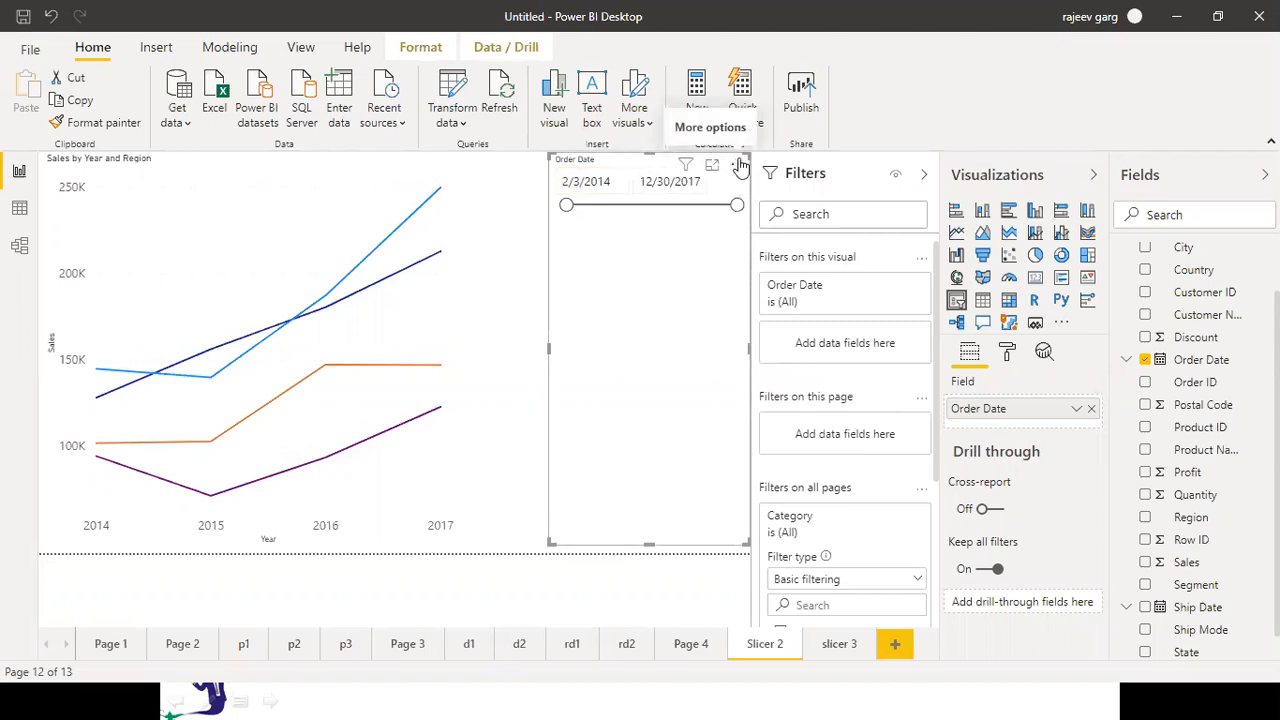
pyautogui.moveTo(737, 205); pyautogui.dragTo(709, 206)
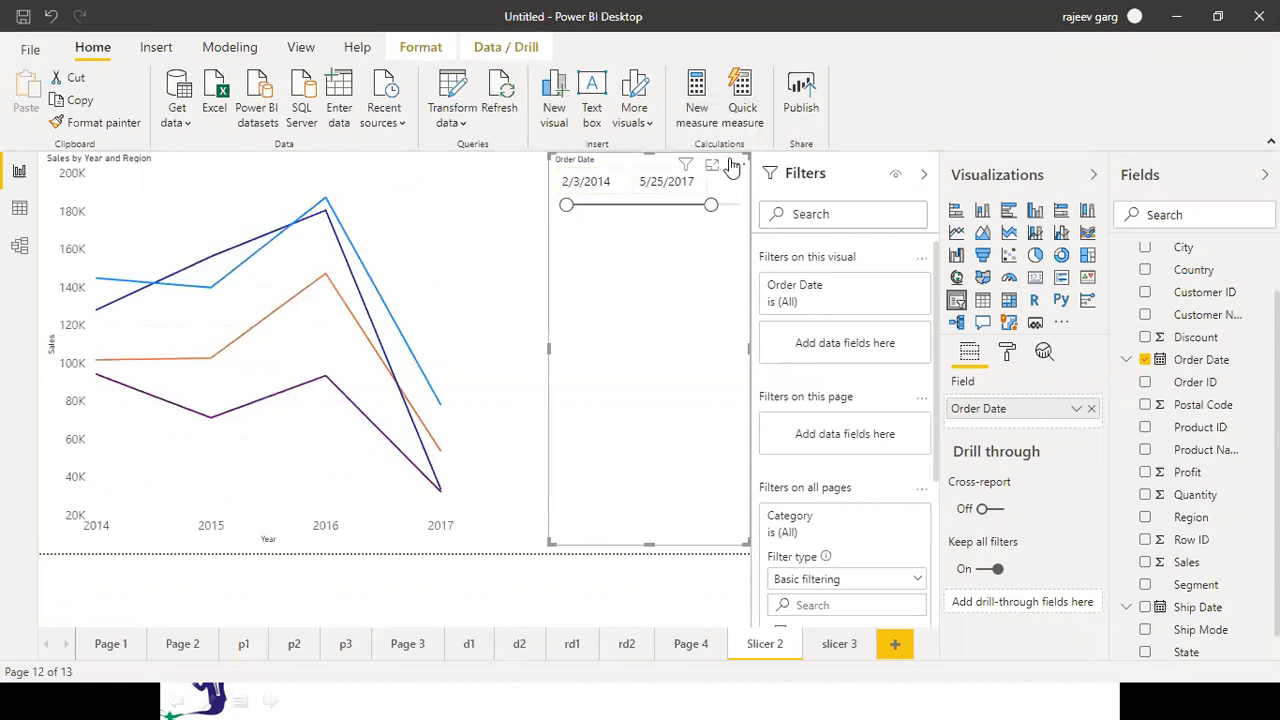
pyautogui.moveTo(710, 206); pyautogui.dragTo(735, 207)
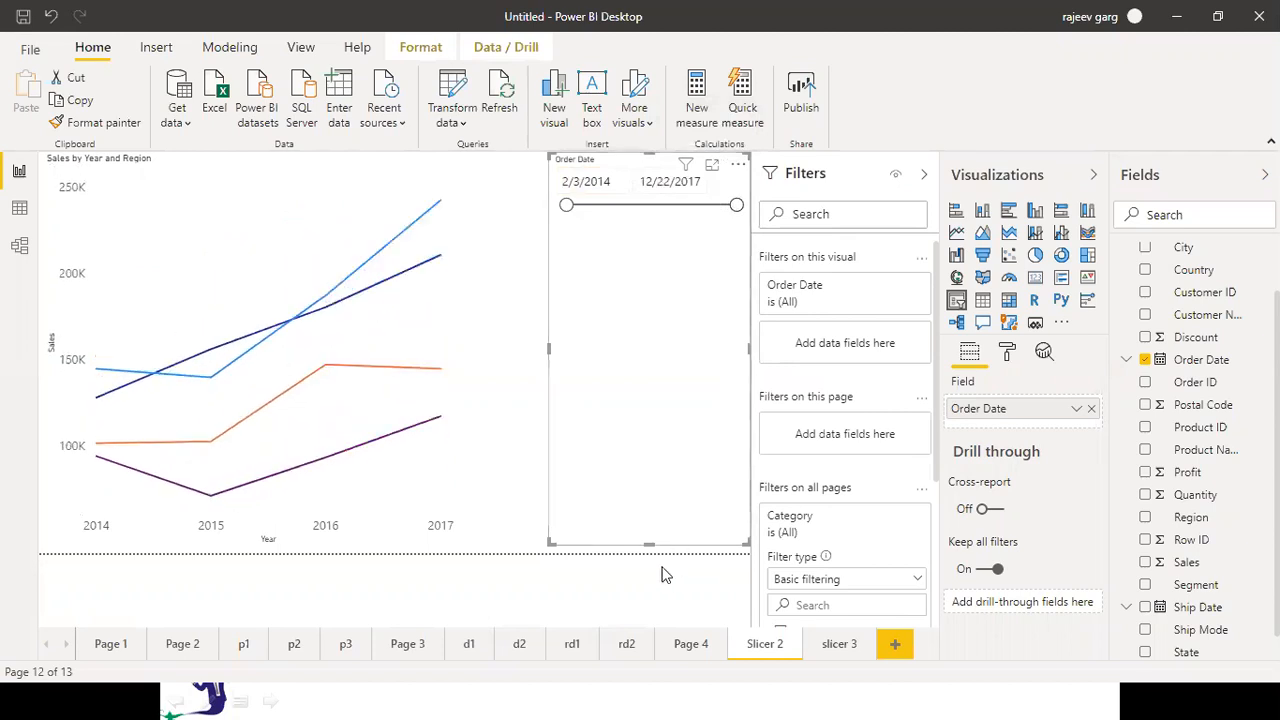
# Return to page slicer 3 and shorten the Profit slicer to free space beneath it
pyautogui.click(840, 644)
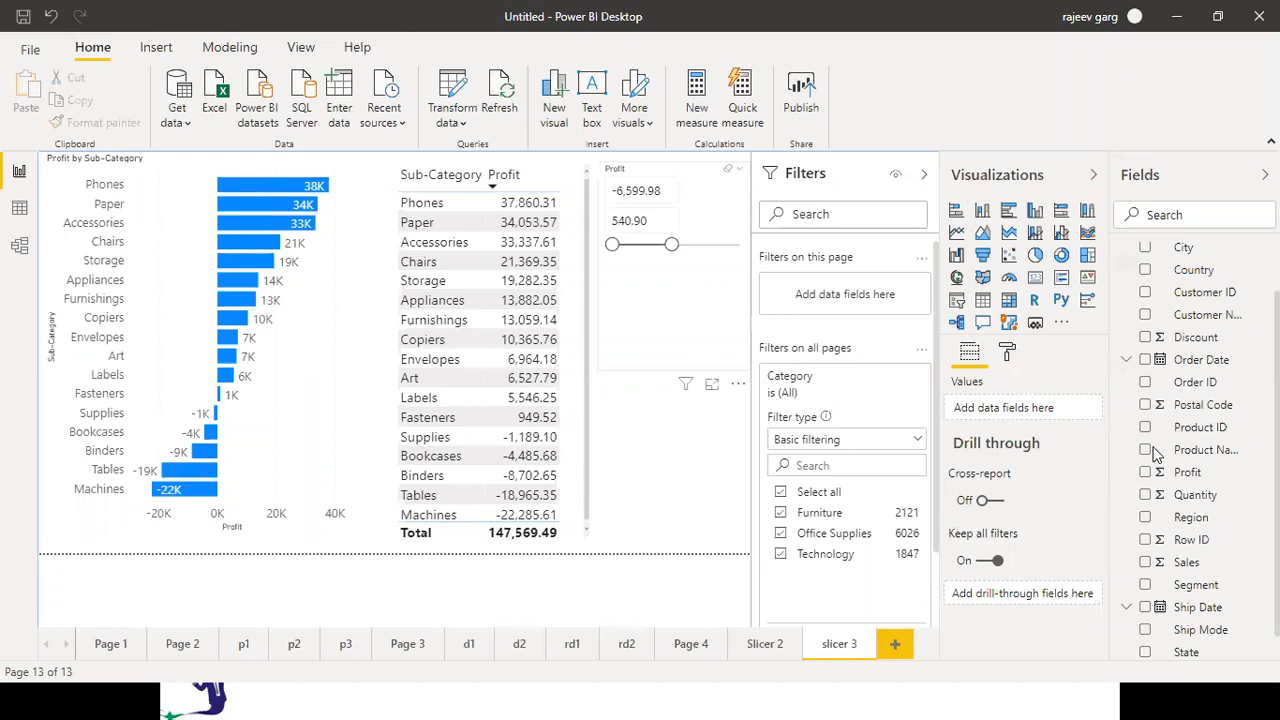
pyautogui.click(700, 365)
pyautogui.moveTo(668, 370); pyautogui.dragTo(667, 283)
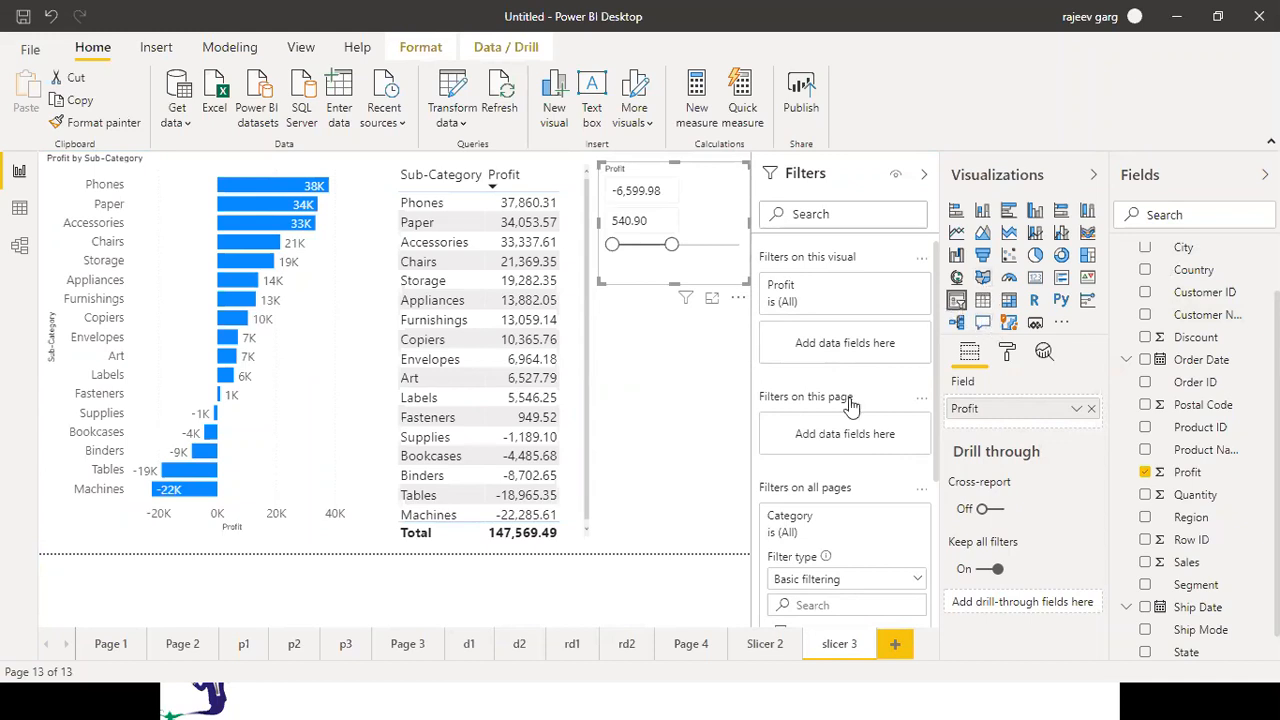
# Add a second slicer below the Profit slicer and assign the Category field to it
pyautogui.click(697, 458)
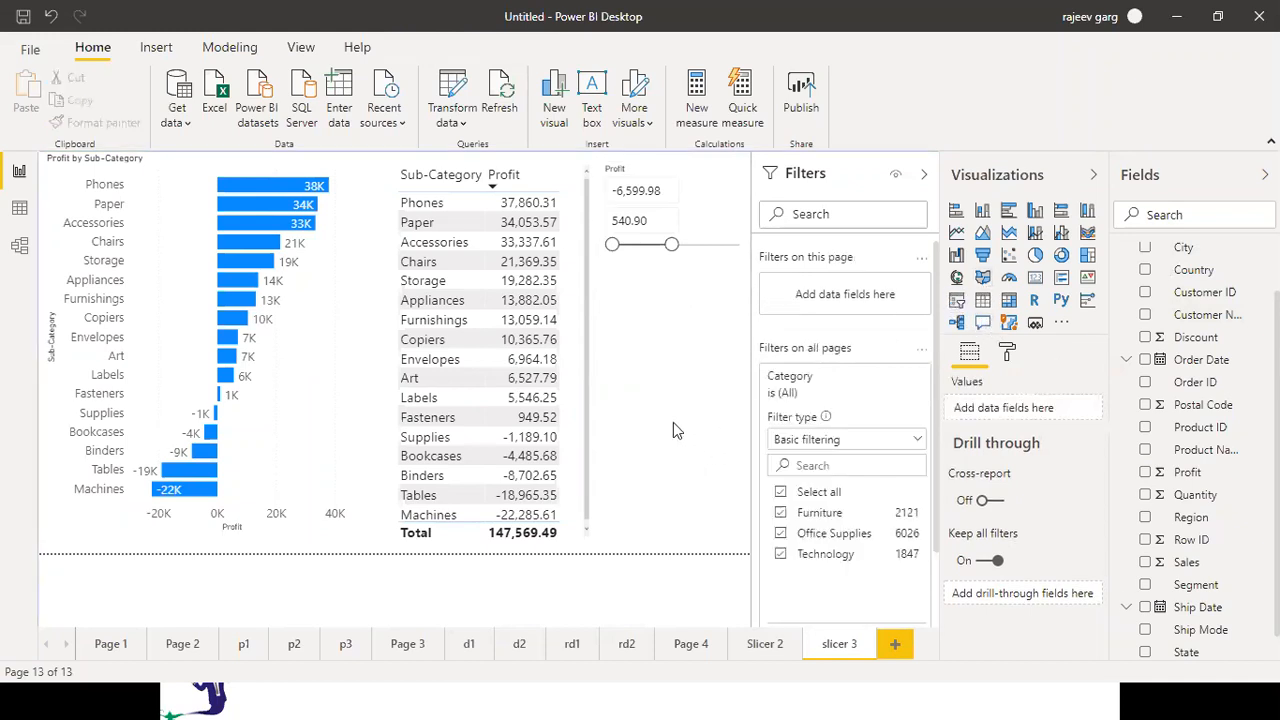
pyautogui.click(955, 305)
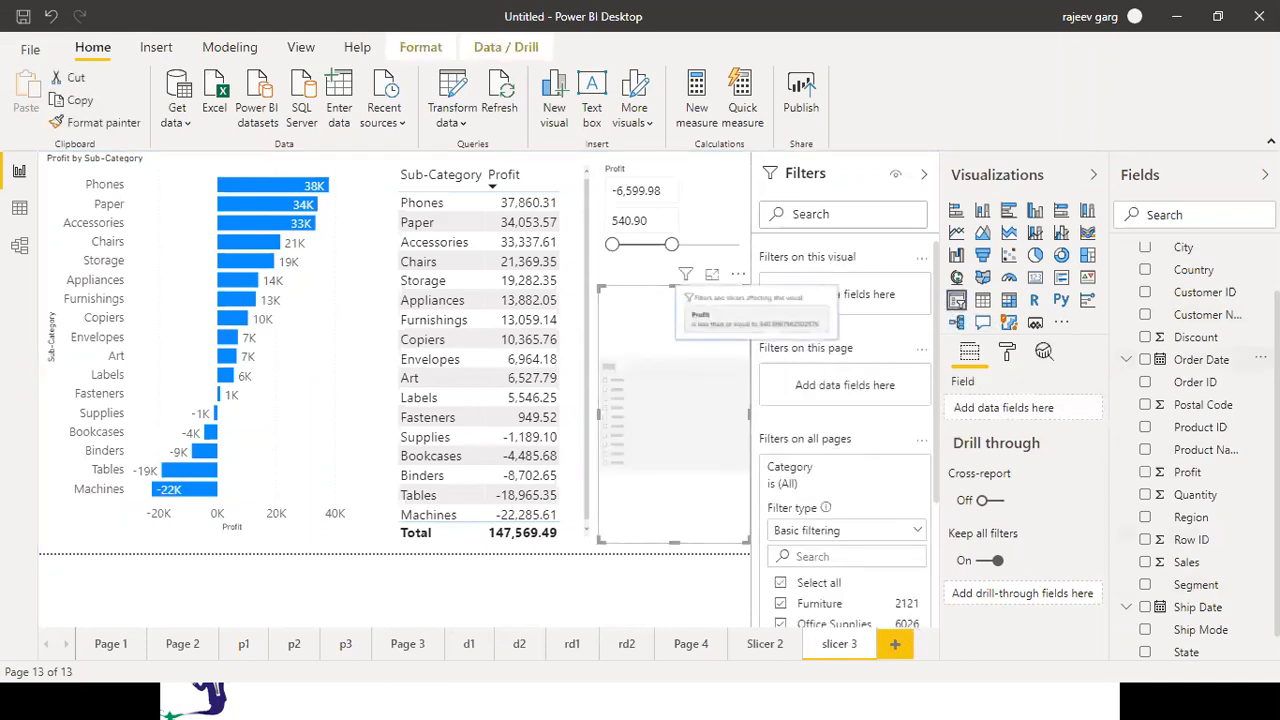
pyautogui.scroll(1, 1170, 300)
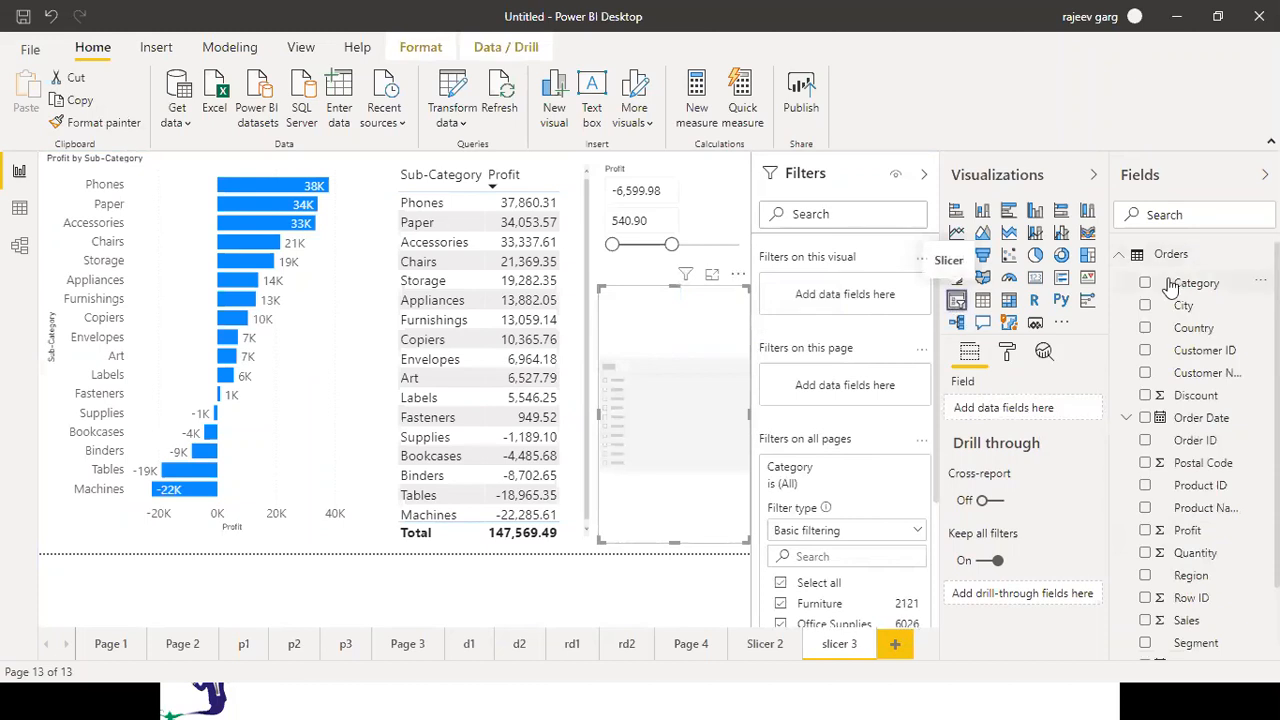
pyautogui.moveTo(1170, 287); pyautogui.dragTo(655, 430)
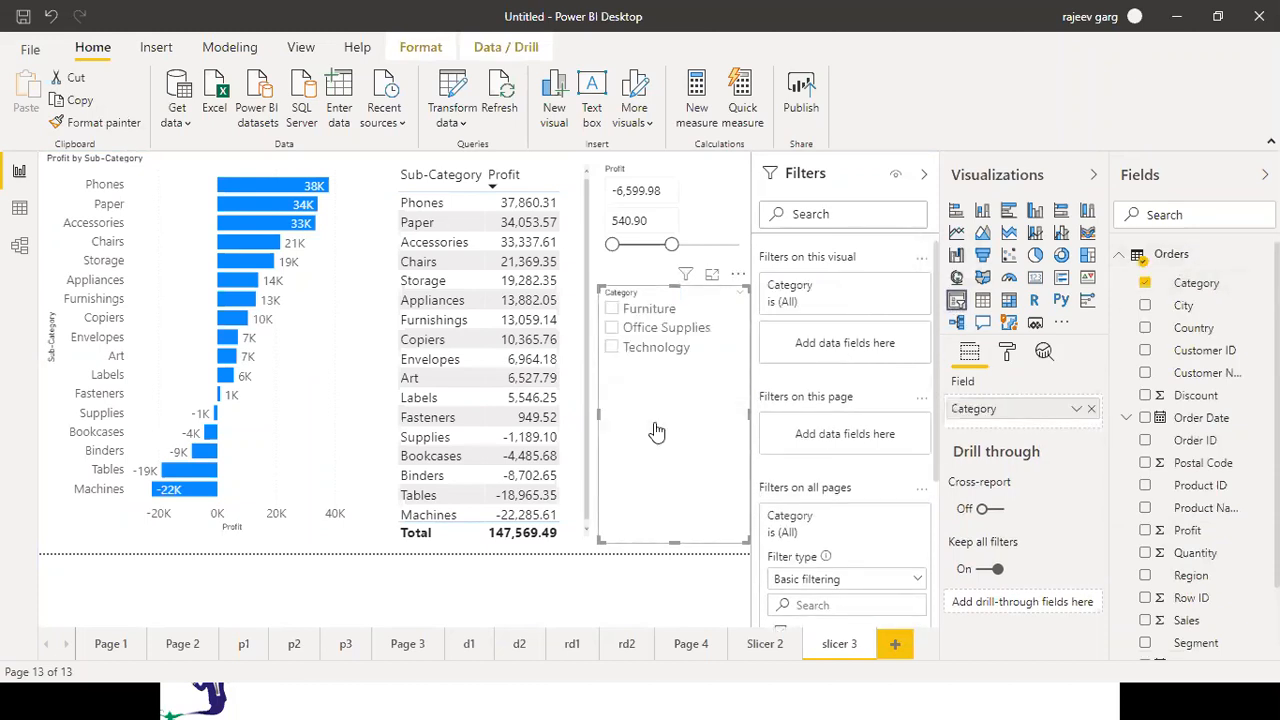
# Change the Category slicer's type to Dropdown and reduce its height by lowering its upper edge
pyautogui.click(739, 293)
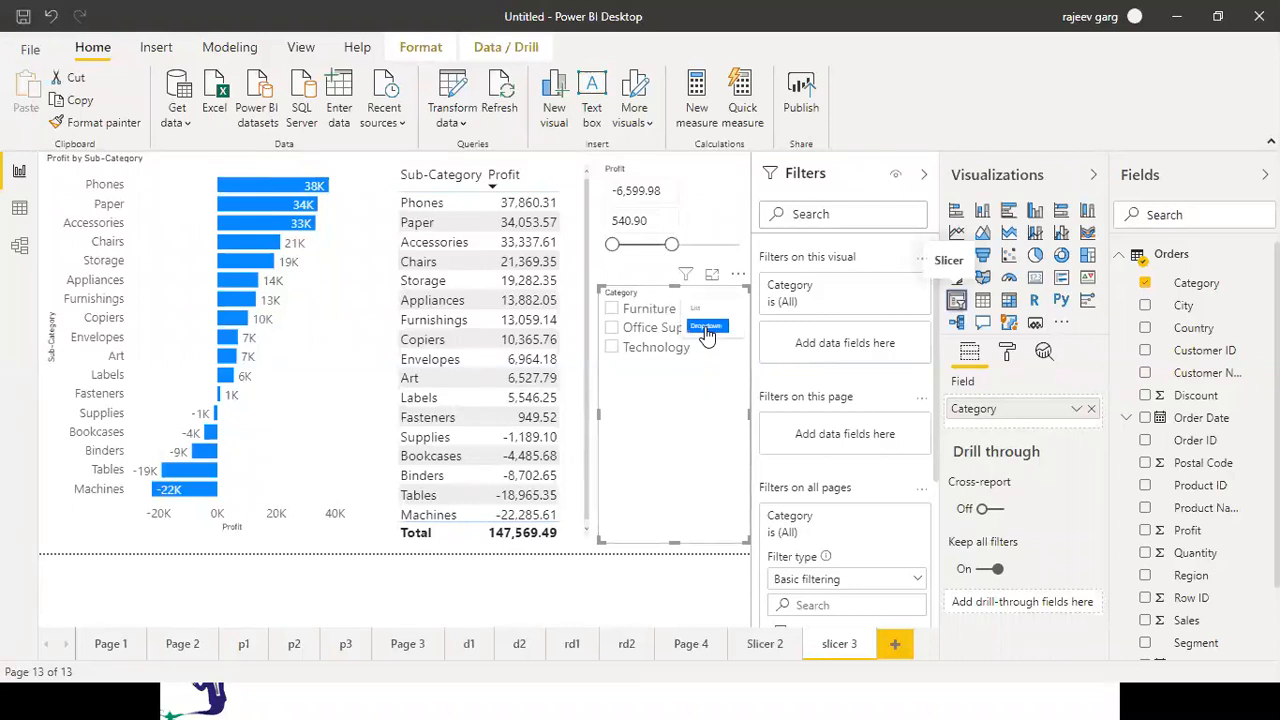
pyautogui.click(707, 329)
pyautogui.click(735, 313)
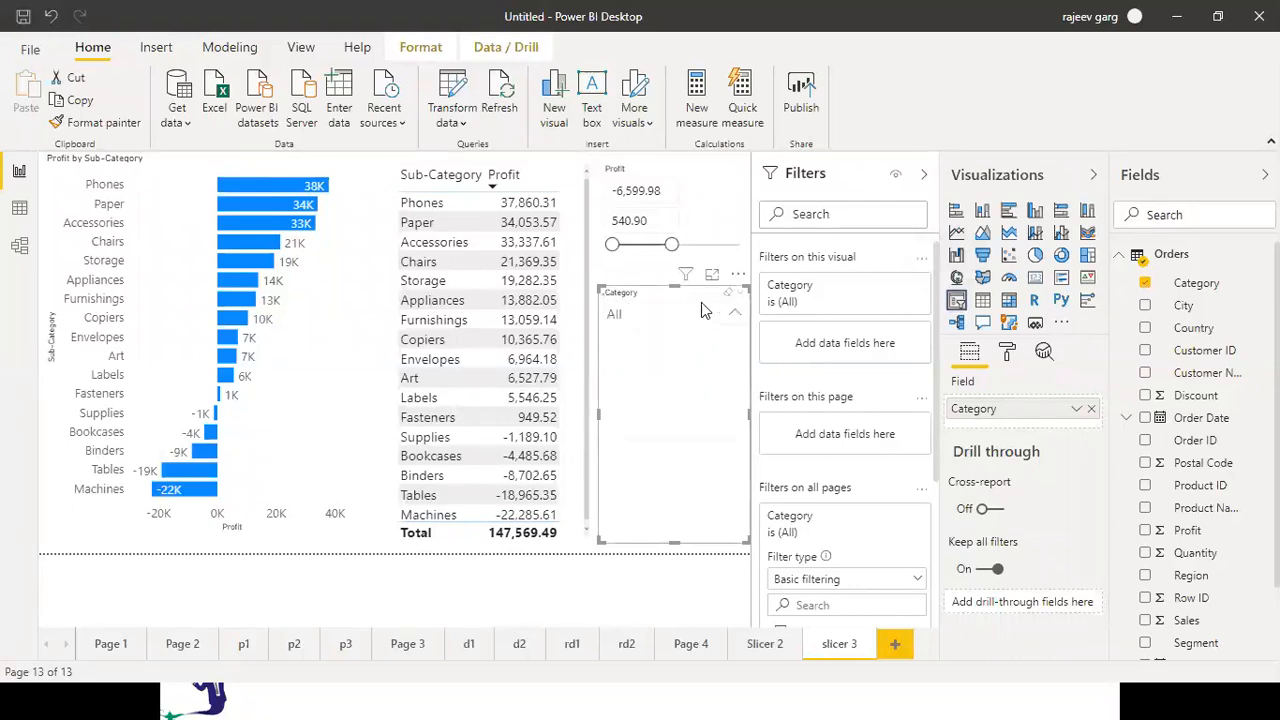
pyautogui.click(675, 289)
pyautogui.moveTo(675, 289); pyautogui.dragTo(688, 497)
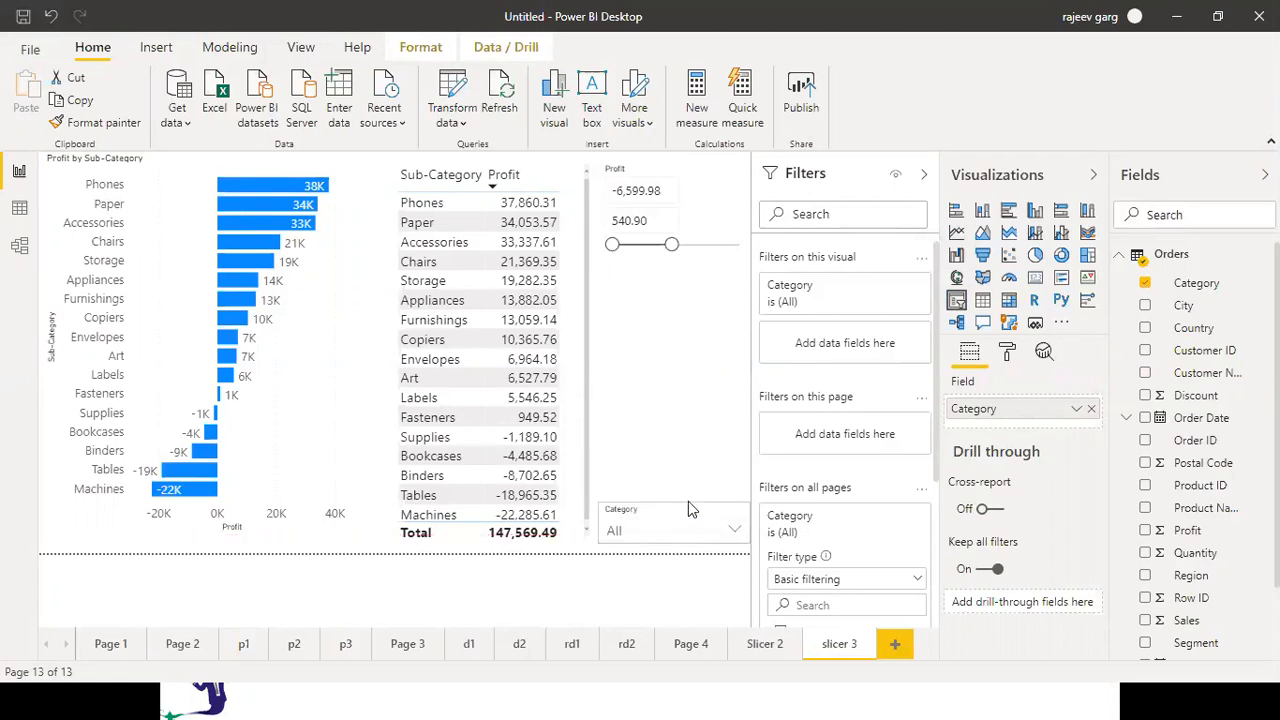
# Select Furniture in the Category slicer and set the Profit slicer's range to -1,323.17 through 8,399.98
pyautogui.click(738, 524)
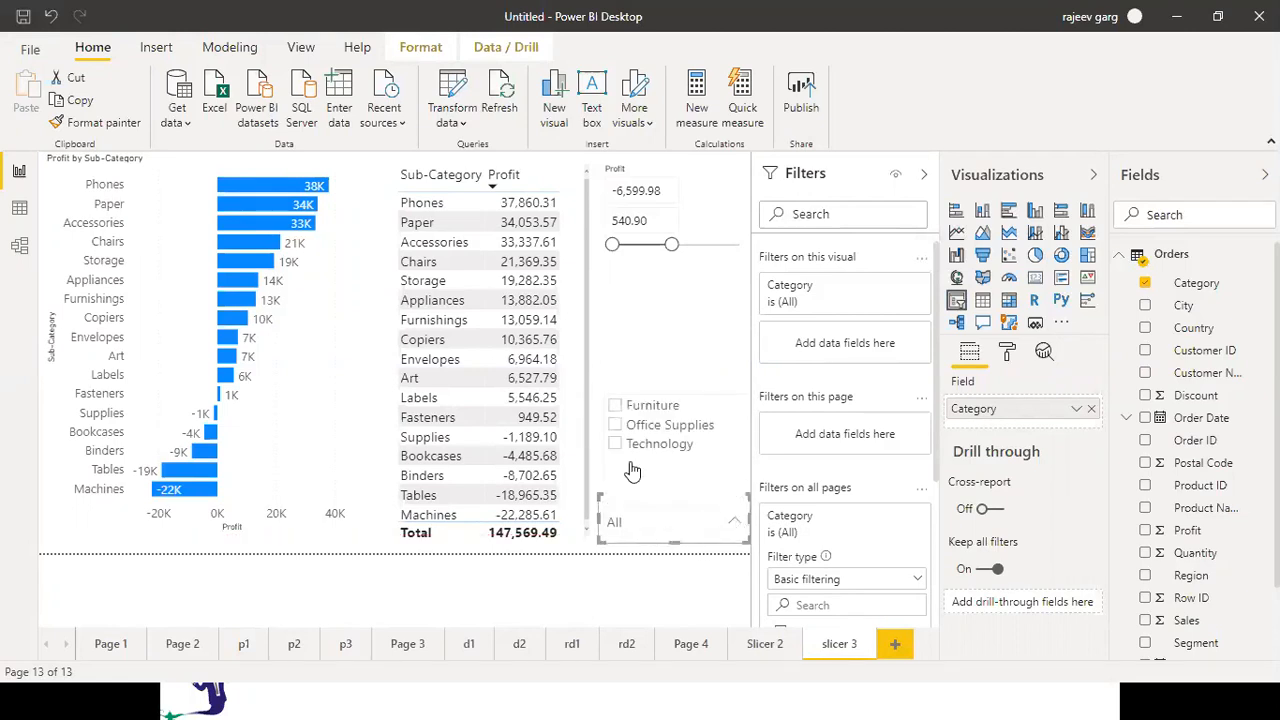
pyautogui.click(615, 406)
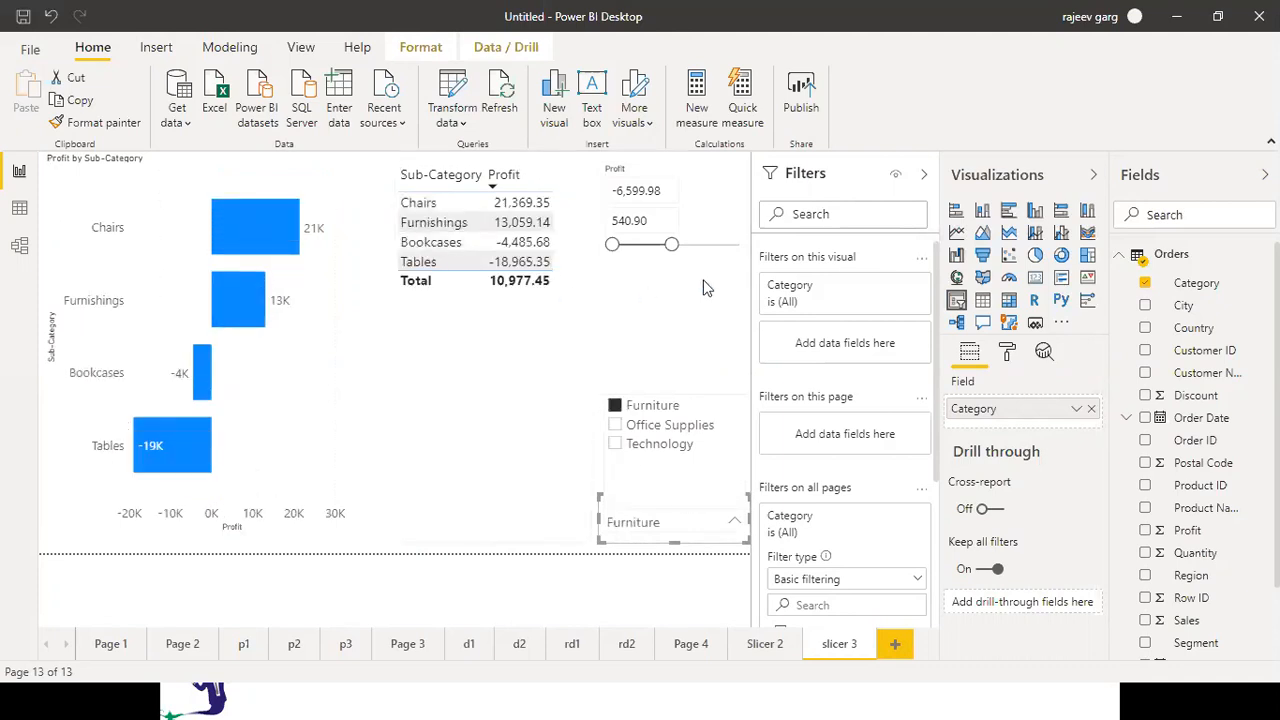
pyautogui.moveTo(671, 244); pyautogui.dragTo(767, 256)
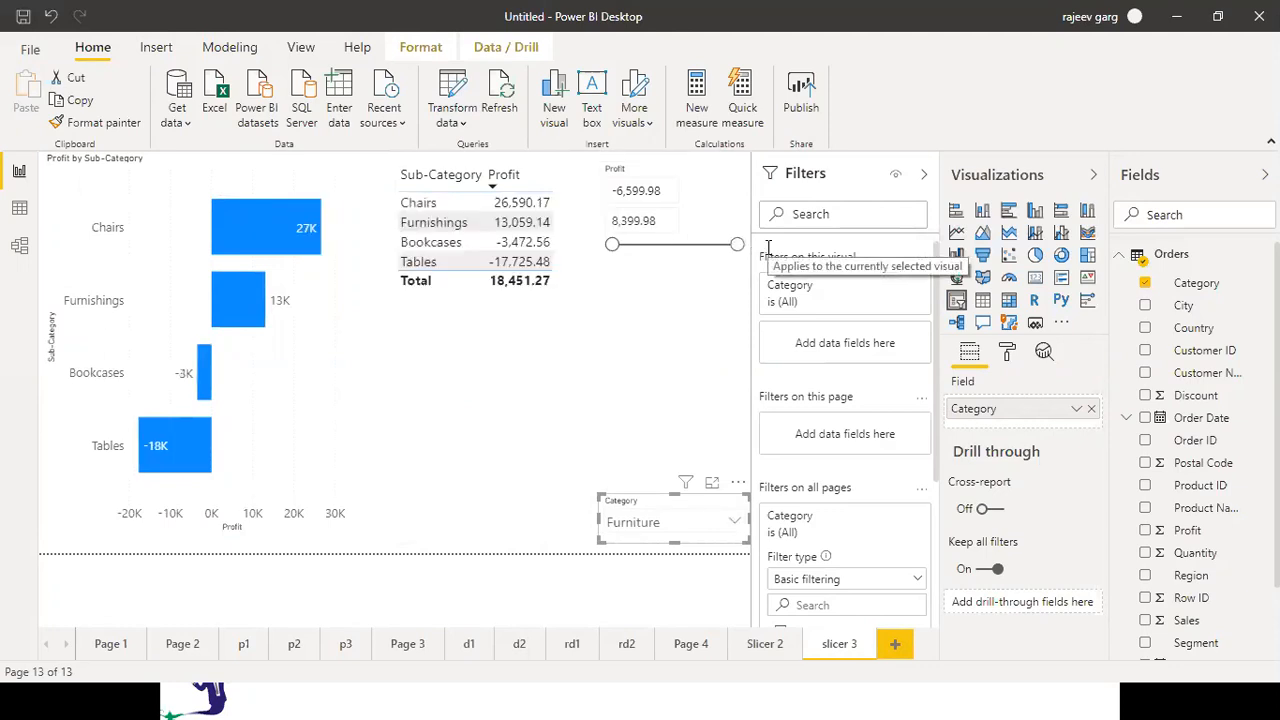
pyautogui.moveTo(611, 243); pyautogui.dragTo(710, 256)
pyautogui.click(710, 256)
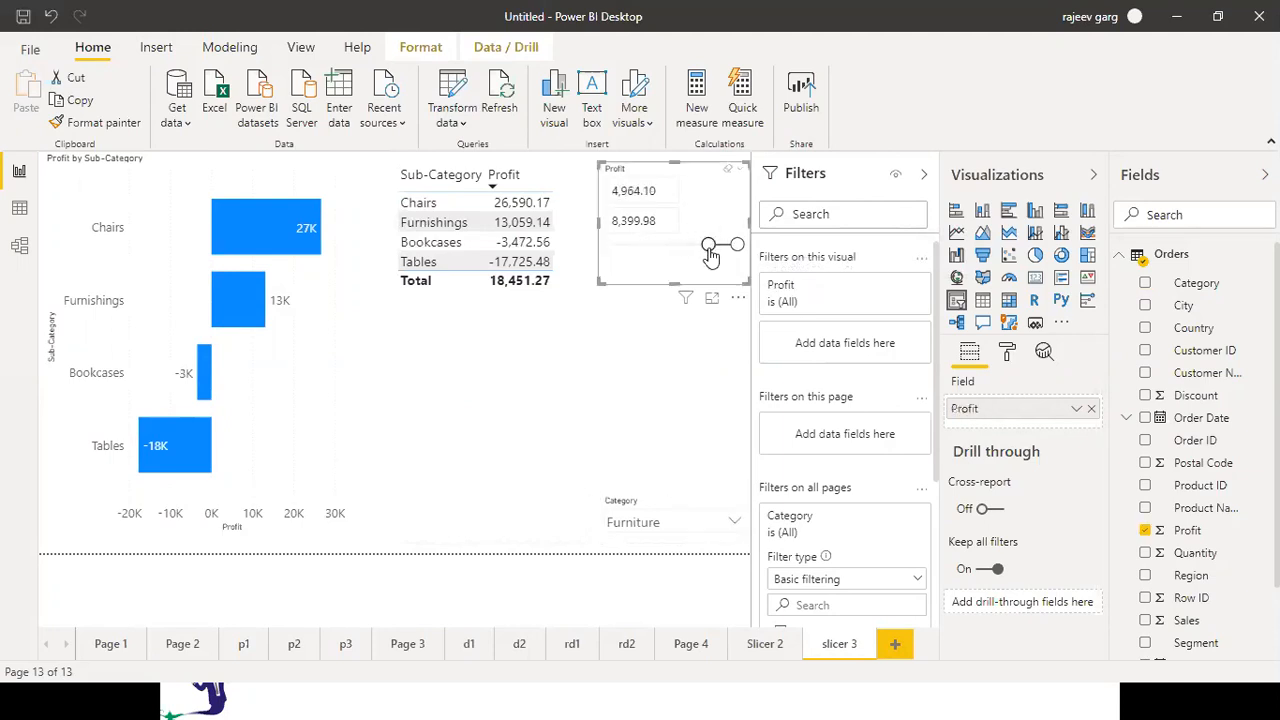
pyautogui.moveTo(710, 255); pyautogui.dragTo(658, 263)
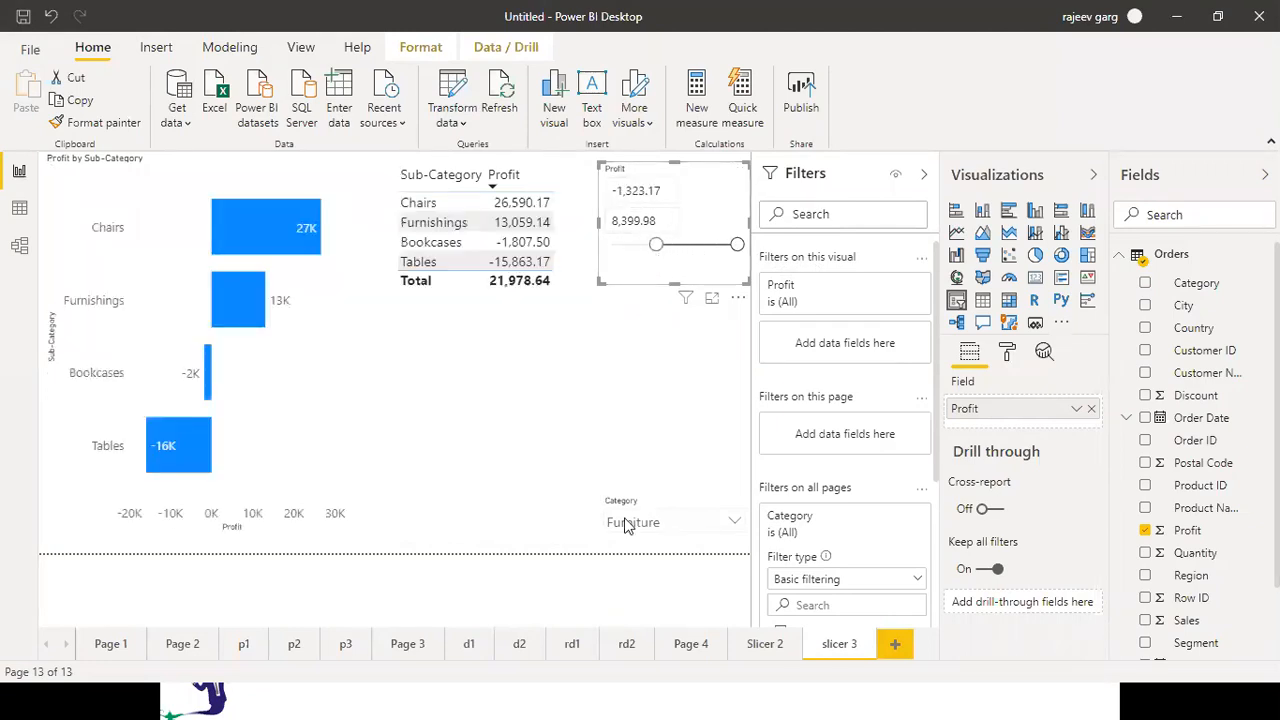
# Switch the Category slicer's selection to Office Supplies and raise the Profit slicer's minimum to 3,280.01
pyautogui.click(684, 524)
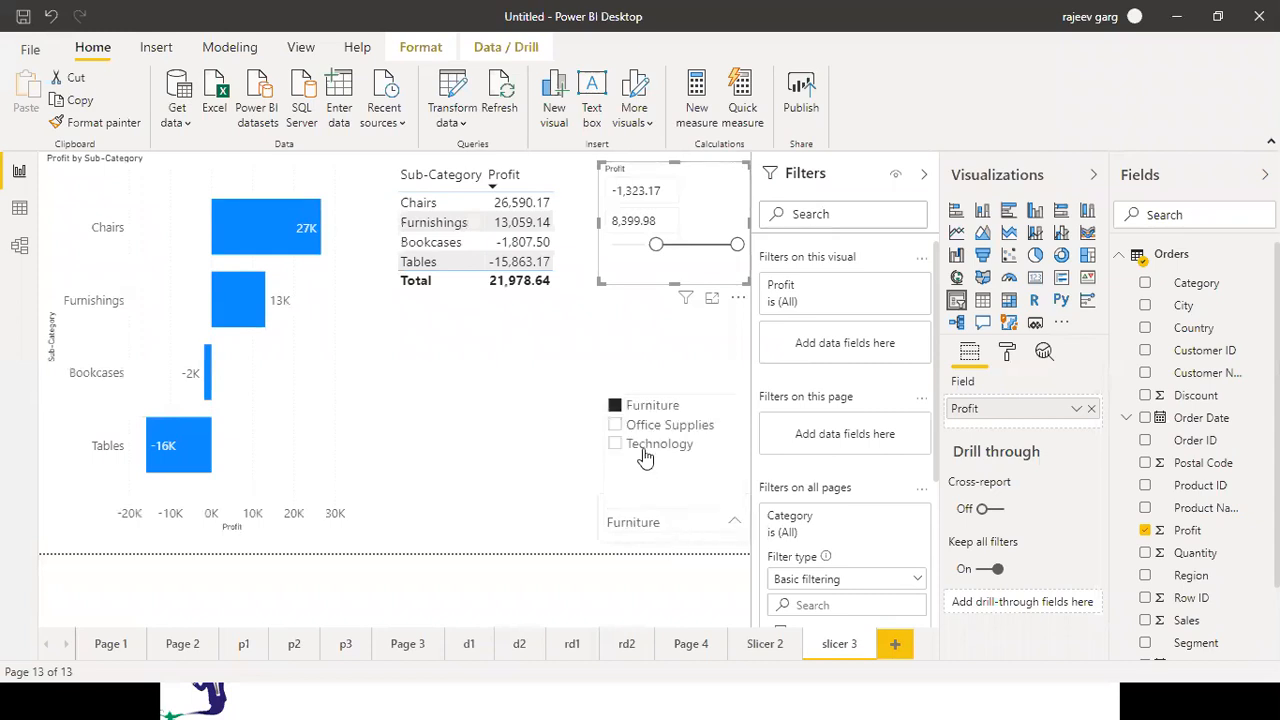
pyautogui.click(617, 428)
pyautogui.click(717, 312)
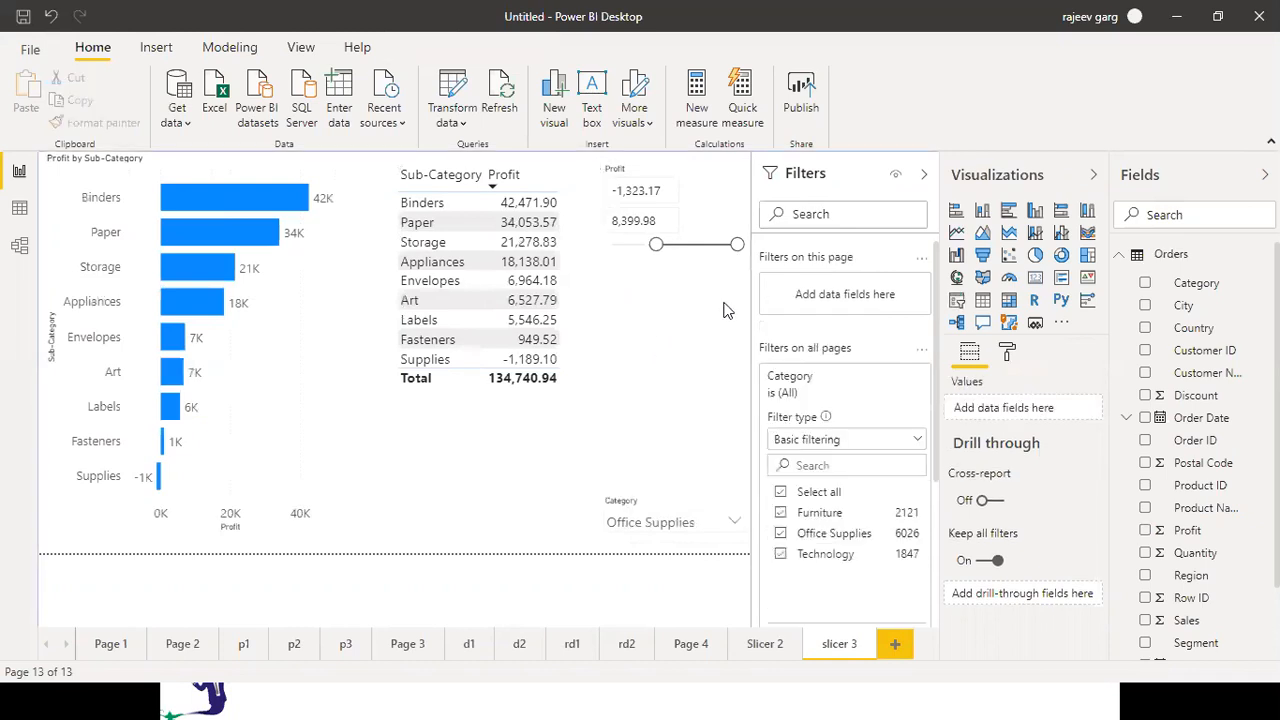
pyautogui.moveTo(656, 245); pyautogui.dragTo(696, 250)
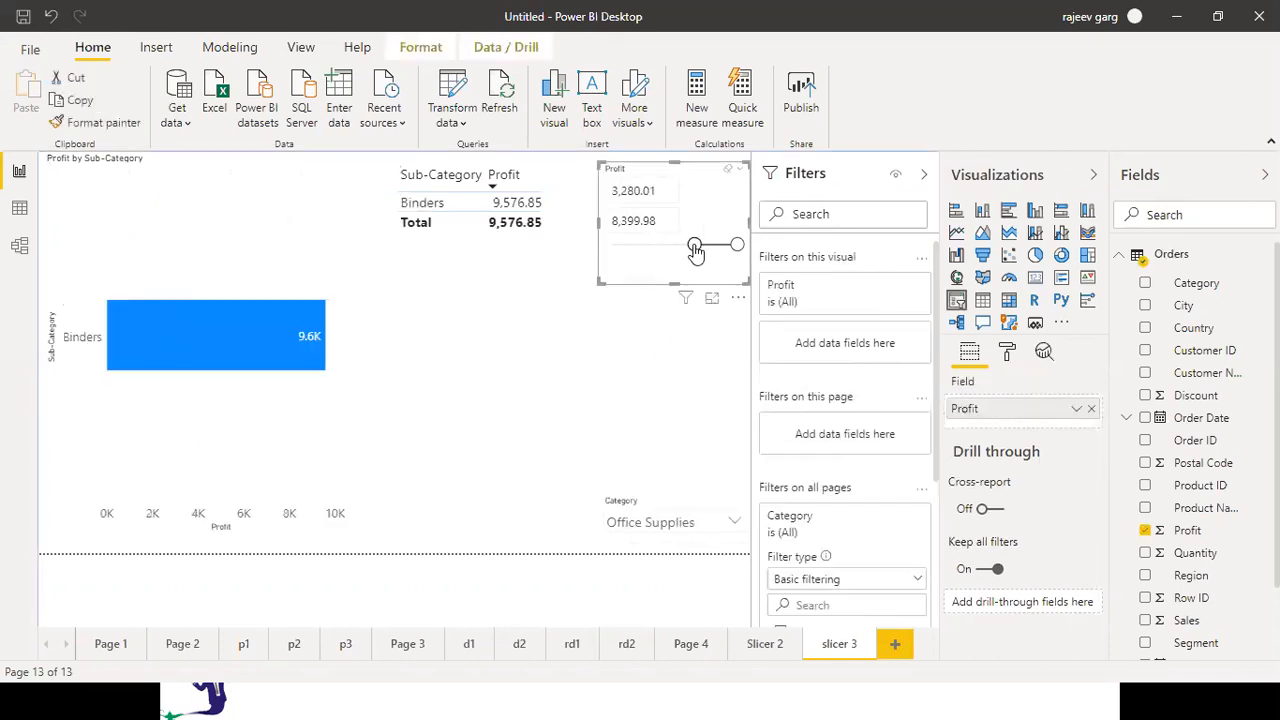